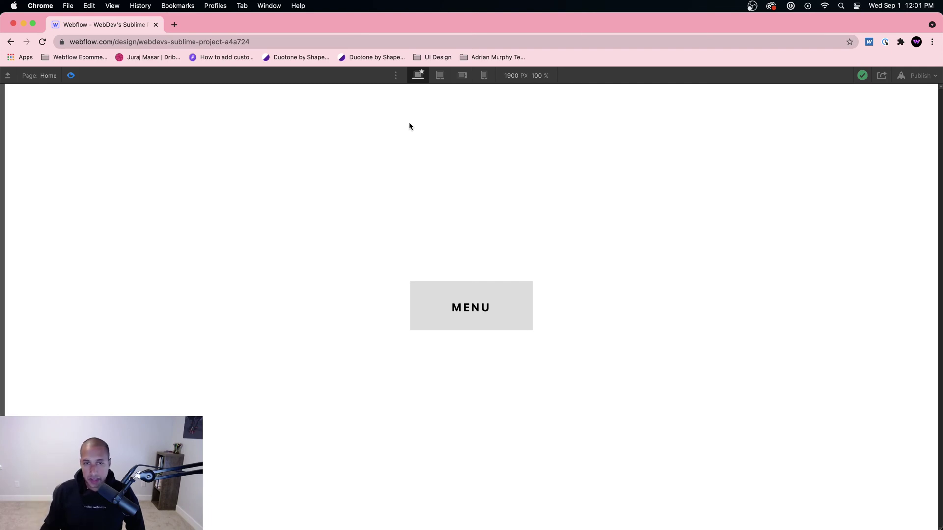
Trigger the MENU button's shape animation in preview mode and return to the design view
{"action": "mouse_move", "coordinate": [437, 270]}
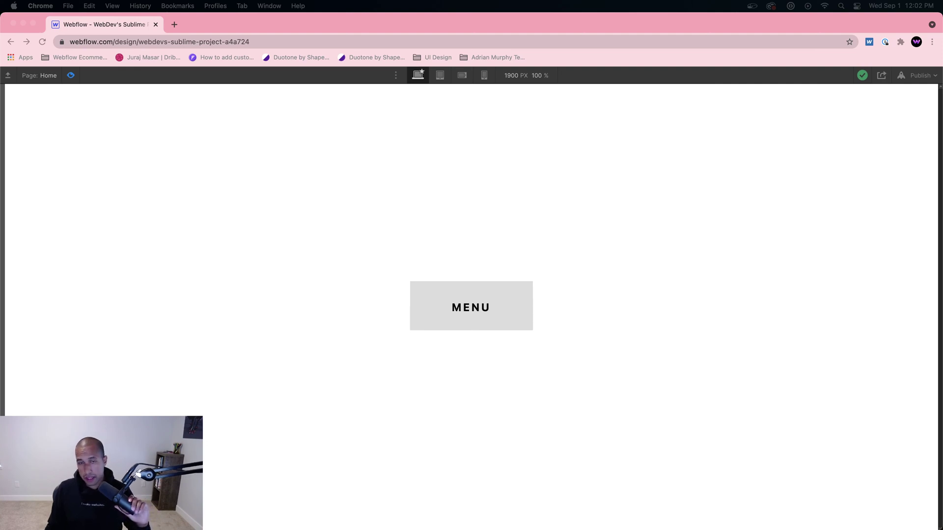
{"action": "left_click", "coordinate": [510, 316]}
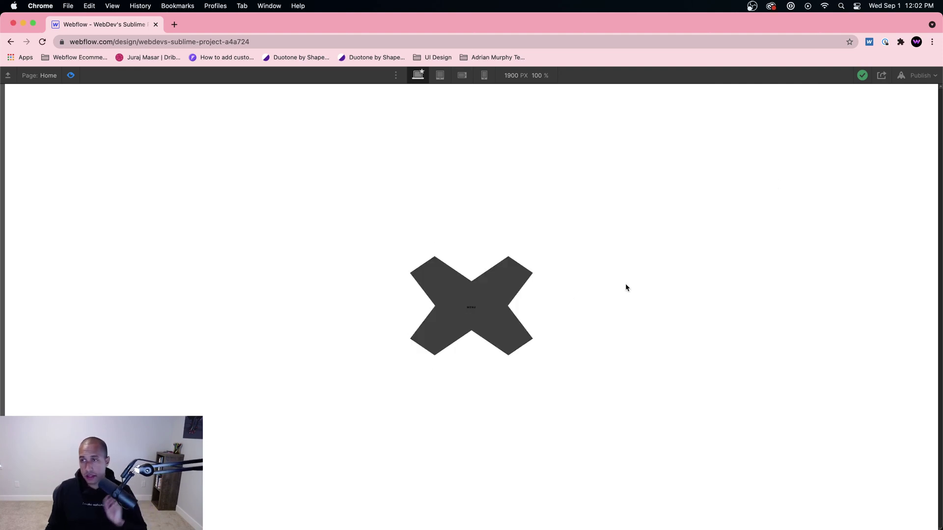
{"action": "left_click", "coordinate": [71, 75]}
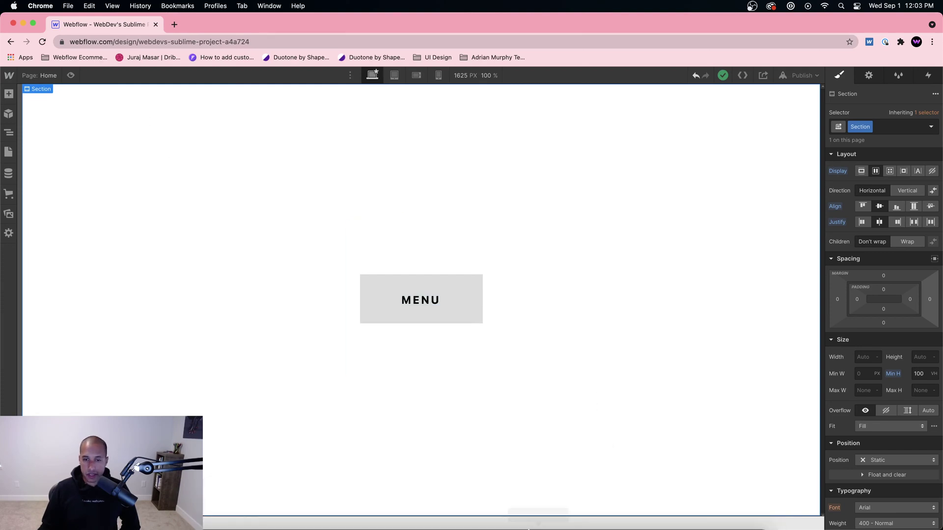
Switch to Illustrator and create a new 200 x 200 px document
{"action": "left_click", "coordinate": [580, 512]}
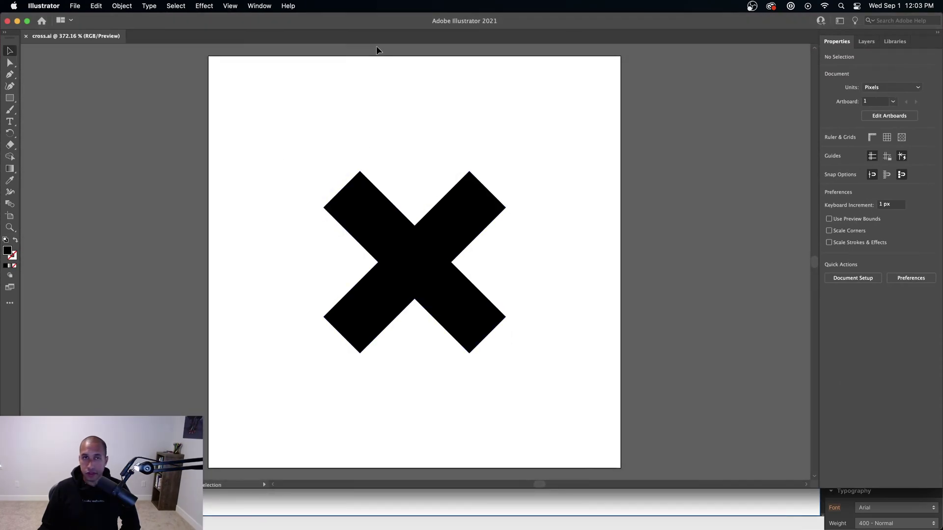
{"action": "mouse_move", "coordinate": [402, 24]}
{"action": "left_mouse_down"}
{"action": "mouse_move", "coordinate": [401, 130]}
{"action": "mouse_move", "coordinate": [400, 24]}
{"action": "left_mouse_up"}
{"action": "left_click", "coordinate": [329, 208]}
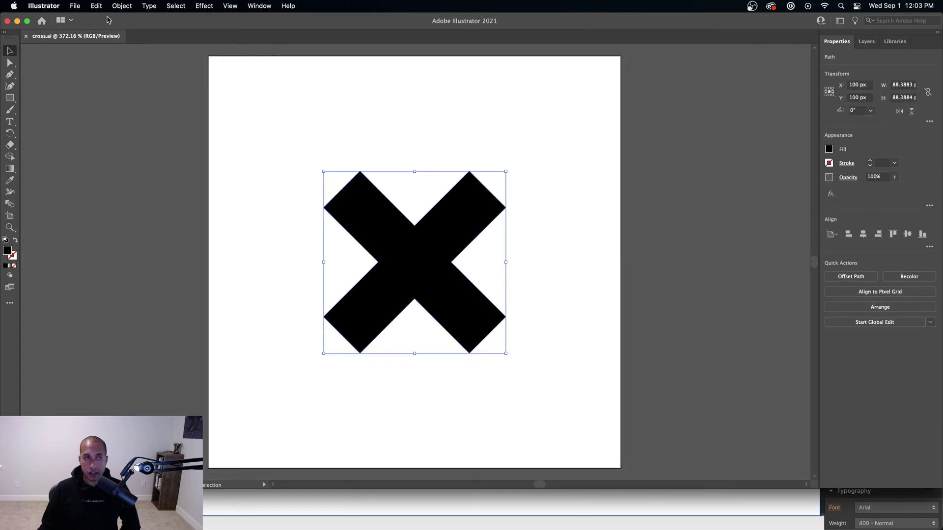
{"action": "left_click", "coordinate": [76, 6]}
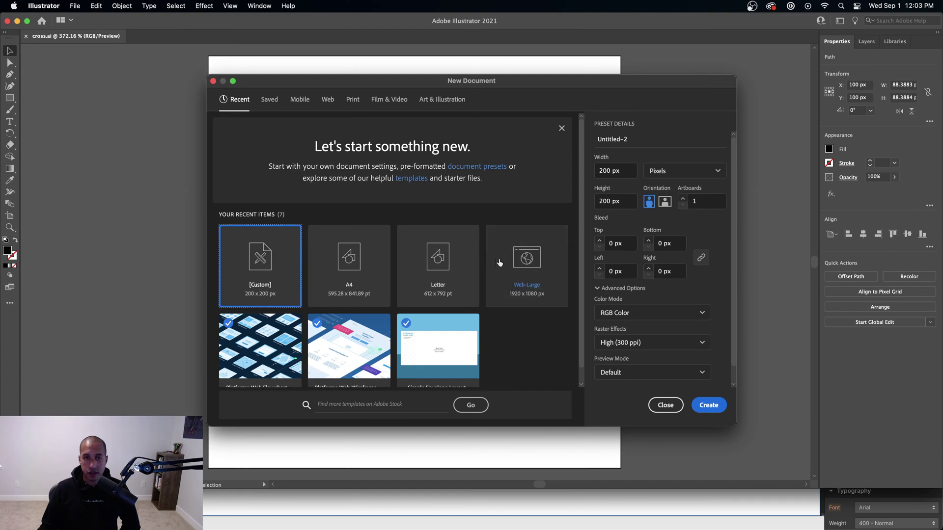
{"action": "left_click", "coordinate": [709, 405]}
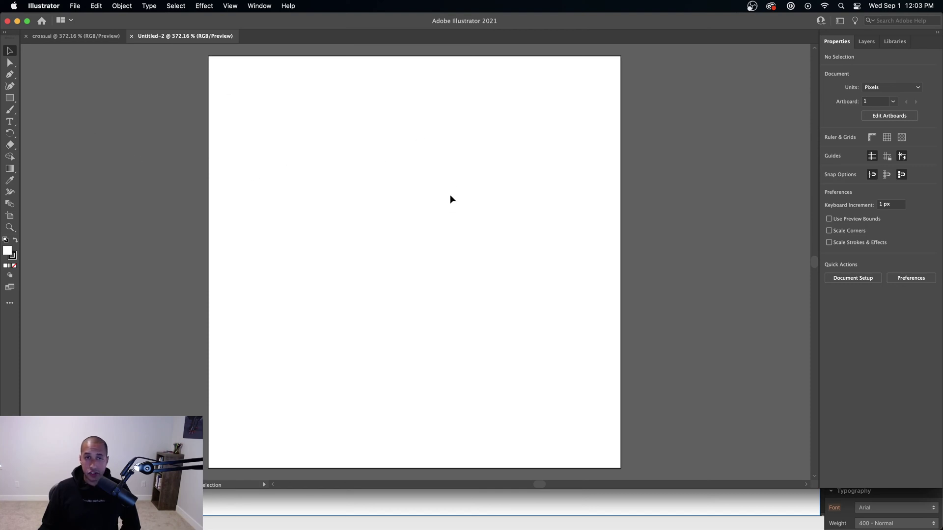
Draw an upright rectangle on the artboard and set its size to 25 px wide by 100 px high
{"action": "left_click", "coordinate": [9, 98]}
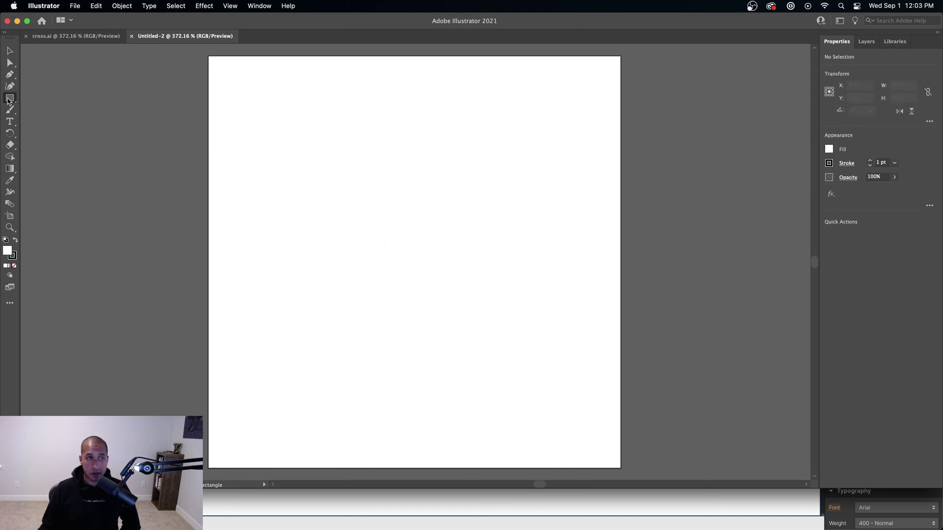
{"action": "left_click_drag", "start_coordinate": [363, 149], "coordinate": [433, 338]}
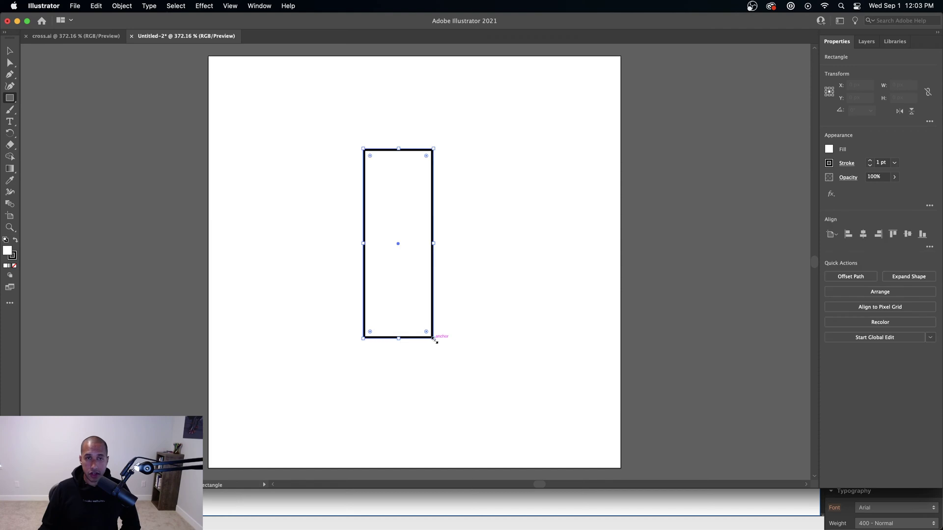
{"action": "left_click", "coordinate": [909, 85]}
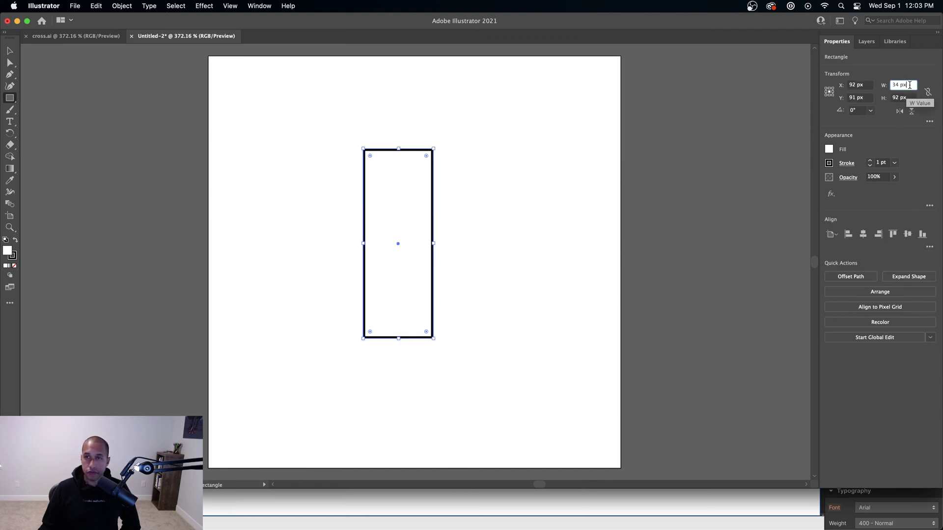
{"action": "key", "text": "super+a"}
{"action": "type", "text": "2"}
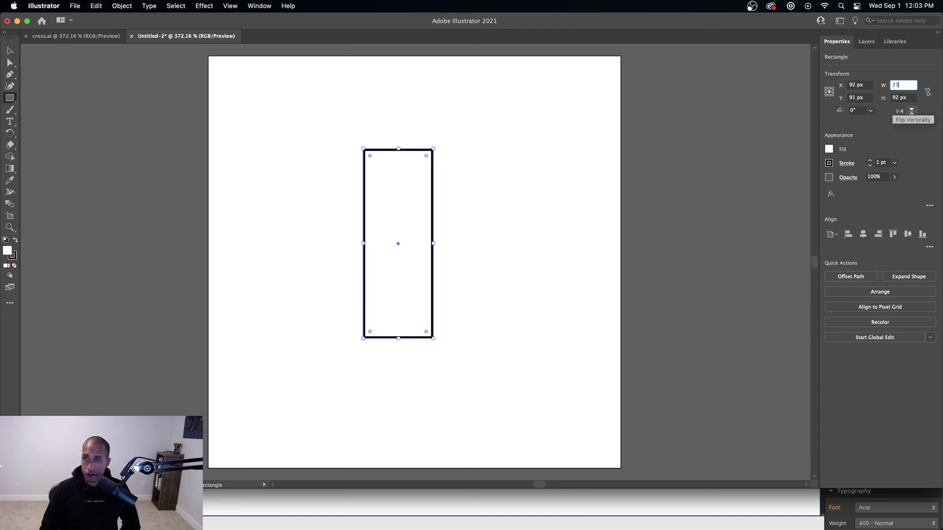
{"action": "type", "text": "5"}
{"action": "key", "text": "Return"}
{"action": "left_click_drag", "start_coordinate": [908, 97], "coordinate": [886, 98]}
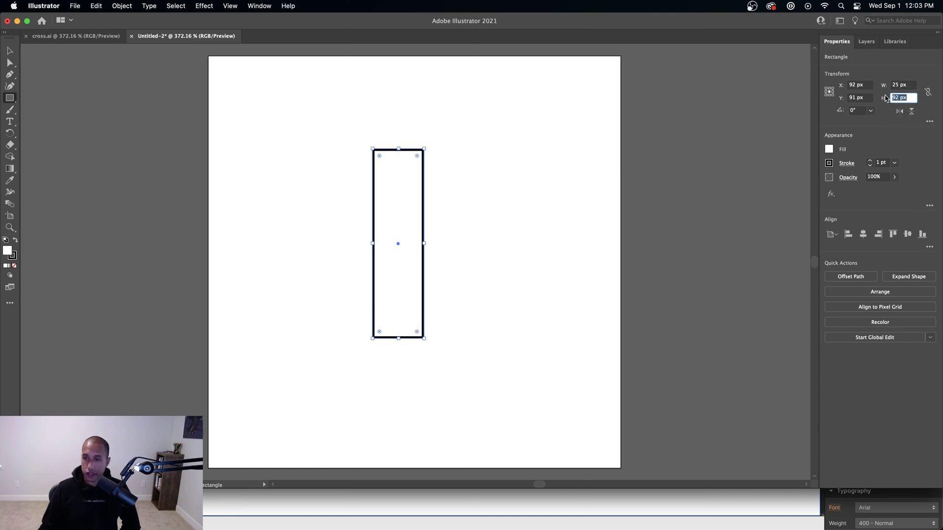
{"action": "type", "text": "100"}
{"action": "key", "text": "Return"}
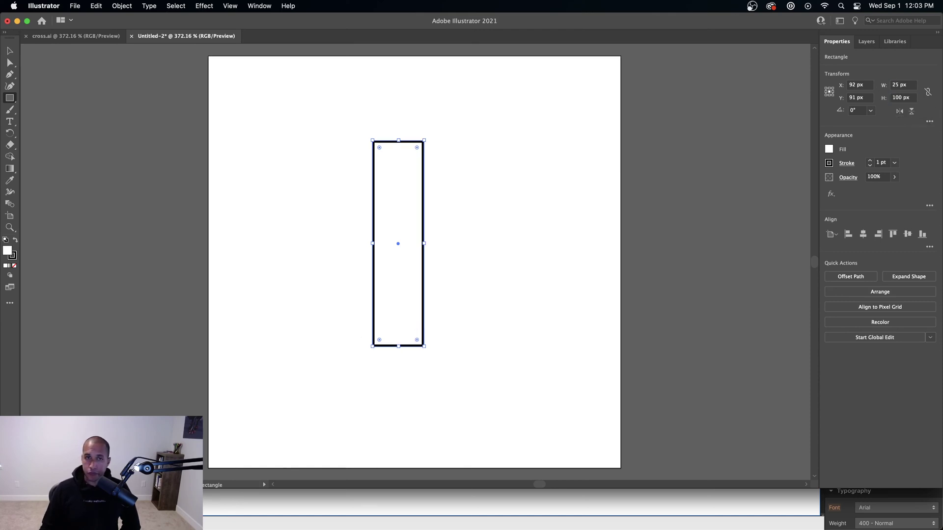
Give the rectangle a black fill and set its stroke to None
{"action": "left_click", "coordinate": [15, 243]}
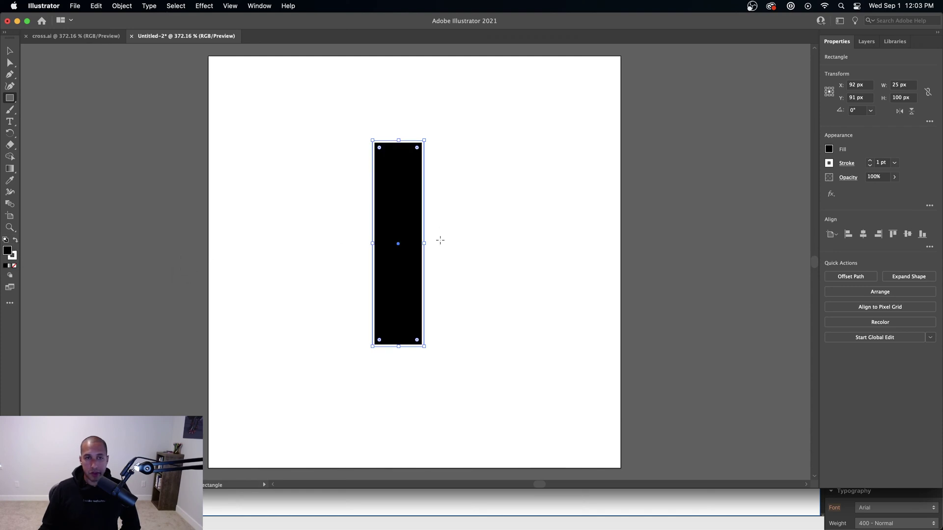
{"action": "left_click", "coordinate": [848, 164]}
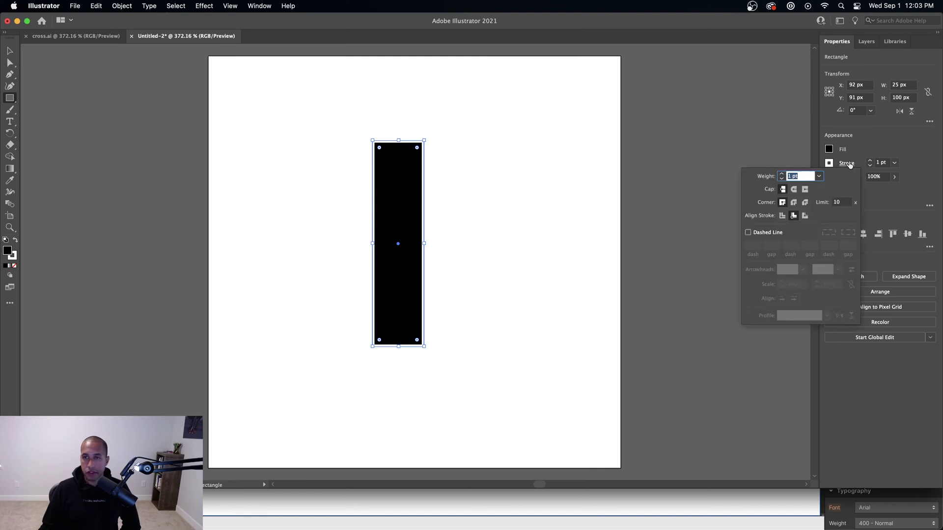
{"action": "left_click", "coordinate": [829, 164]}
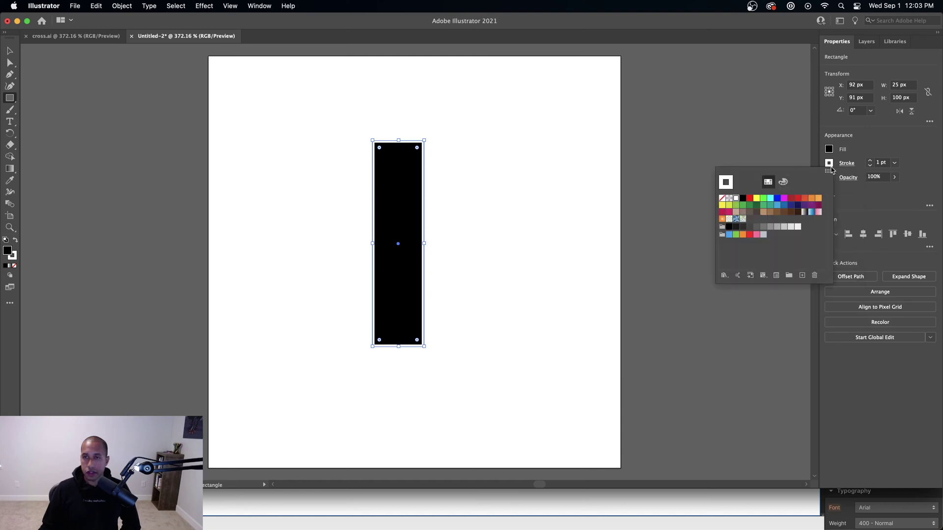
{"action": "left_click", "coordinate": [721, 198]}
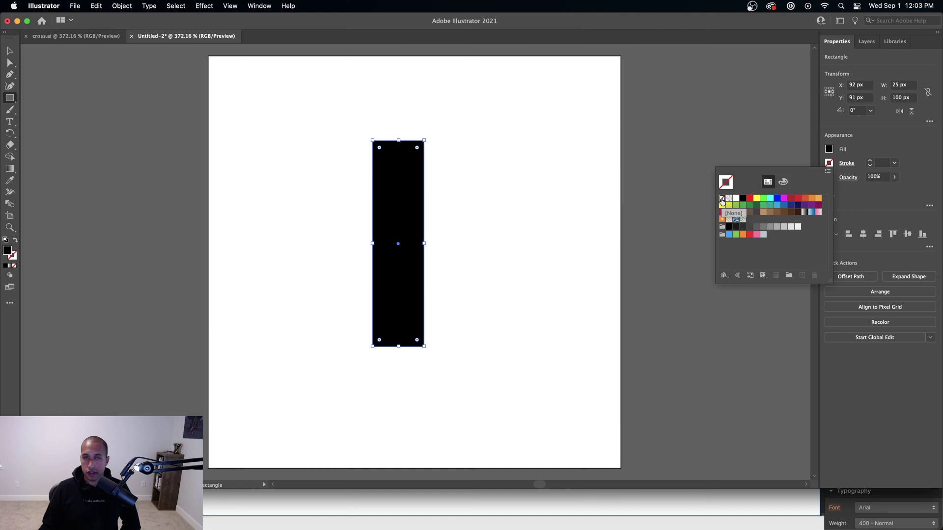
{"action": "left_click", "coordinate": [313, 140]}
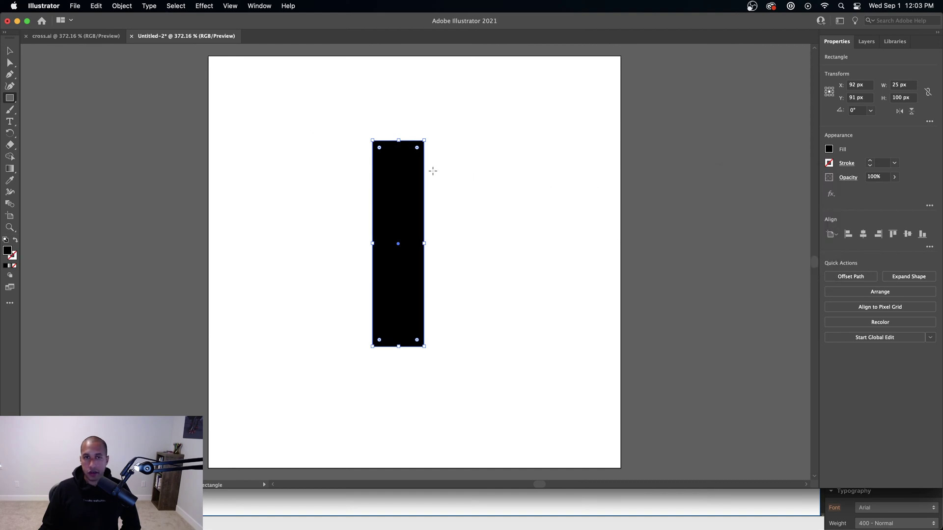
Center the black rectangle horizontally and vertically on the artboard
{"action": "left_click", "coordinate": [9, 51]}
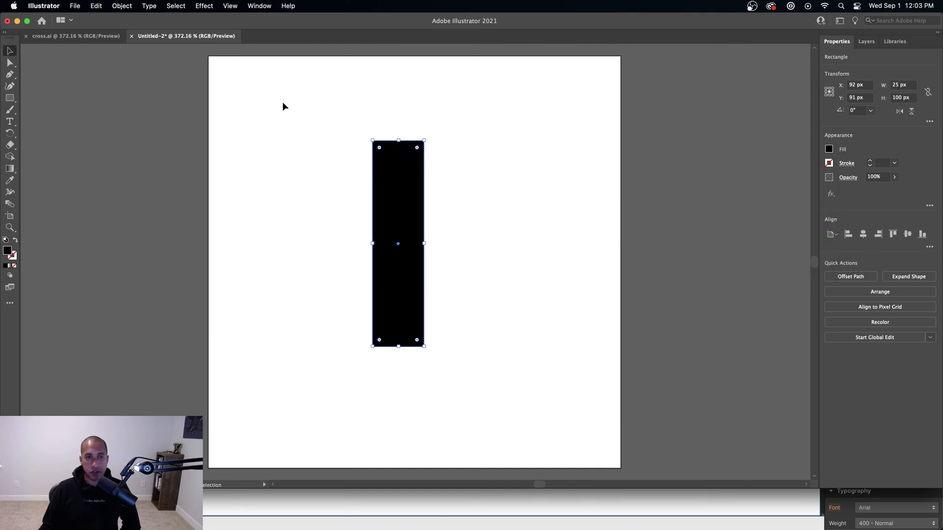
{"action": "left_click", "coordinate": [282, 102]}
{"action": "left_click", "coordinate": [393, 193]}
{"action": "left_click", "coordinate": [862, 234]}
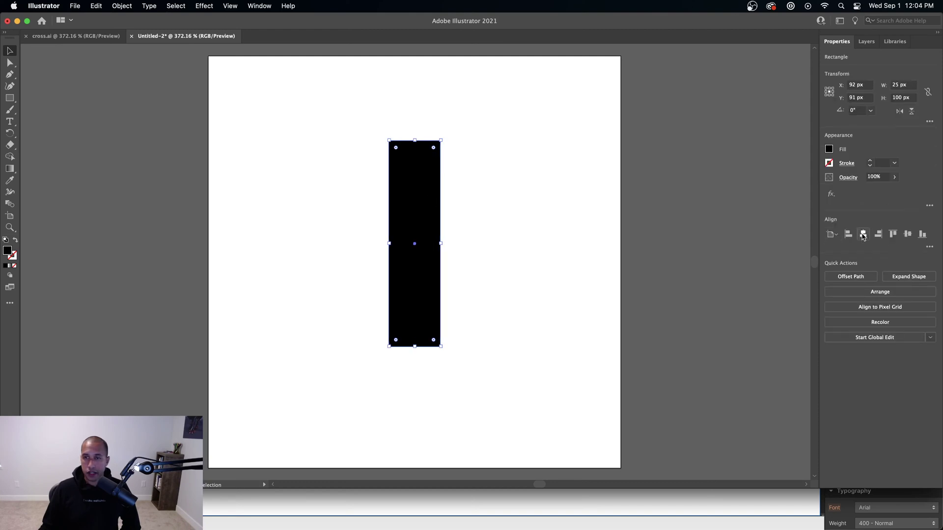
{"action": "left_click", "coordinate": [907, 234]}
{"action": "left_click", "coordinate": [484, 215]}
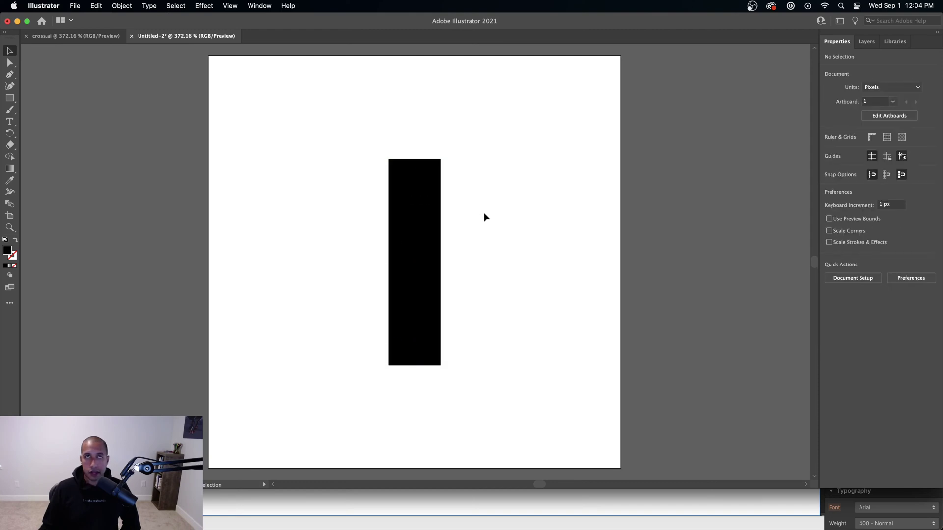
{"action": "left_click", "coordinate": [436, 202]}
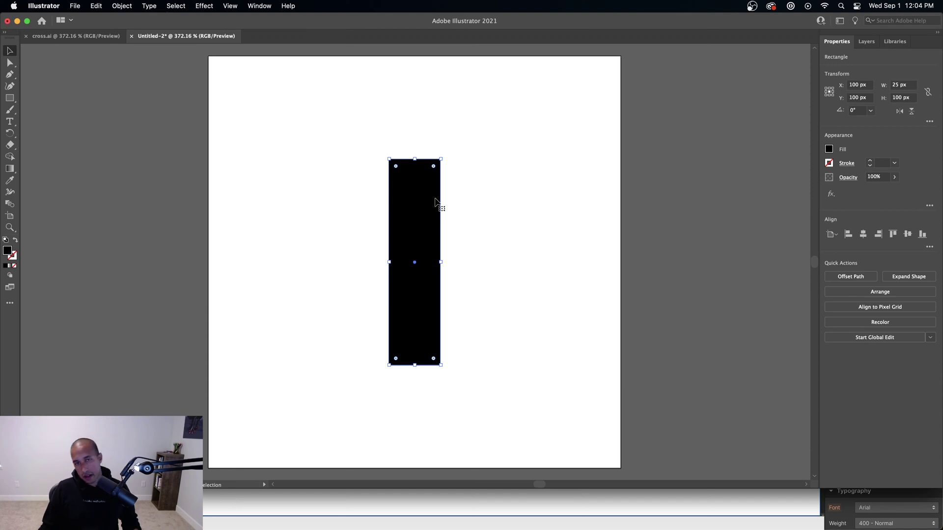
{"action": "left_click", "coordinate": [122, 6]}
{"action": "mouse_move", "coordinate": [130, 22]}
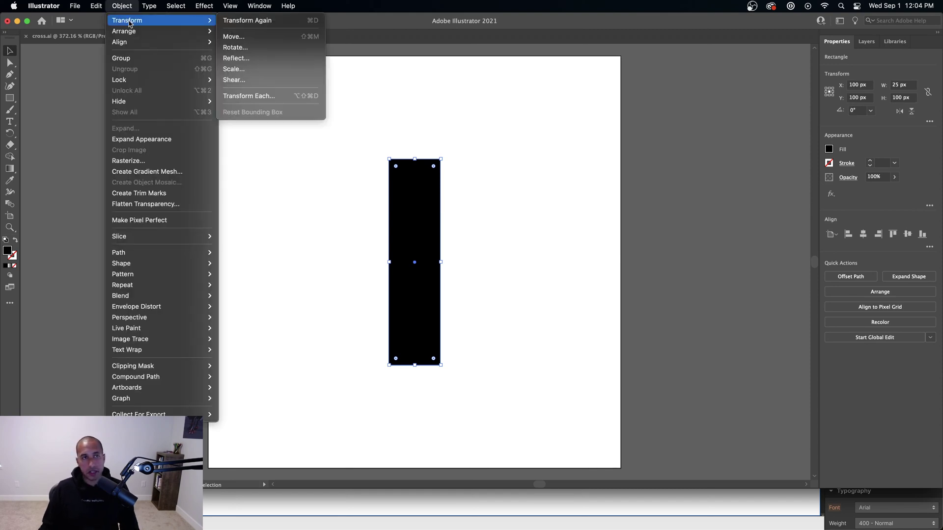
{"action": "left_click", "coordinate": [344, 146]}
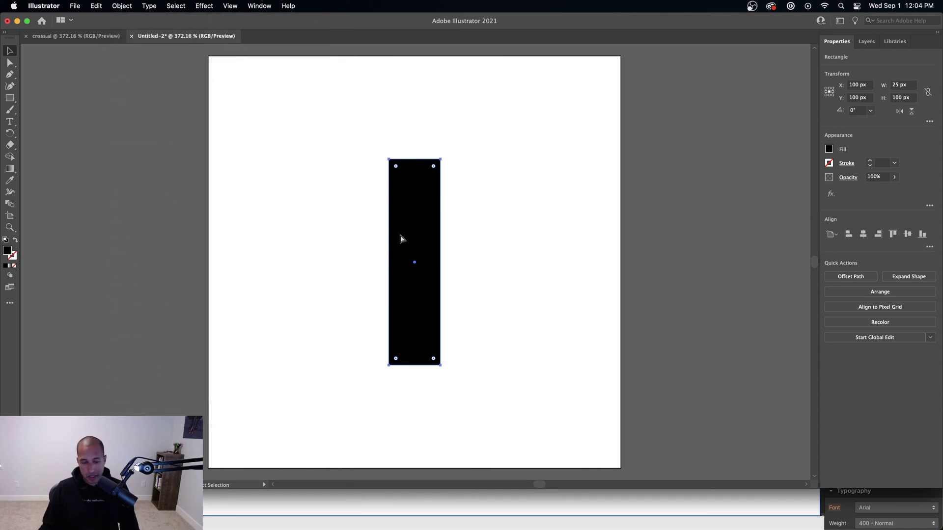
Place a copy of the rectangle to the right of the original, and rotate the original by 45°
{"action": "left_click_drag", "start_coordinate": [400, 239], "coordinate": [534, 248]}
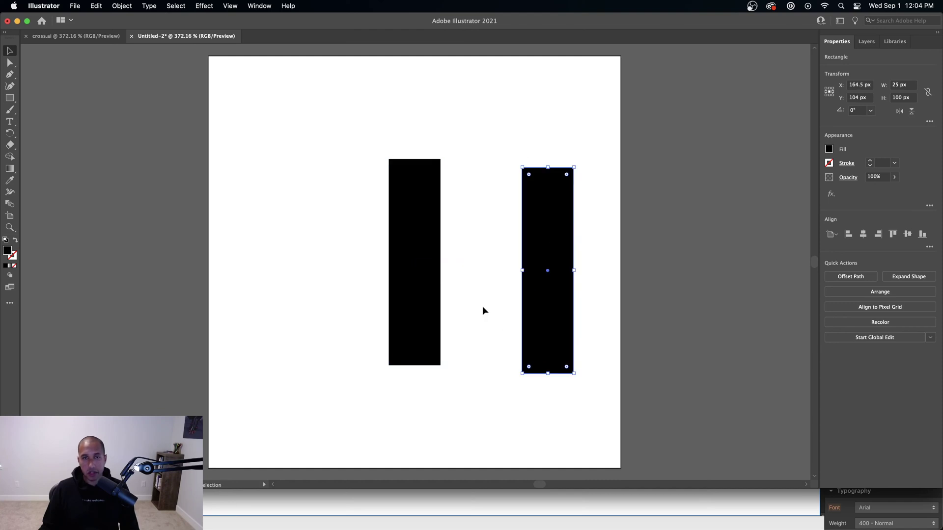
{"action": "left_click", "coordinate": [406, 193]}
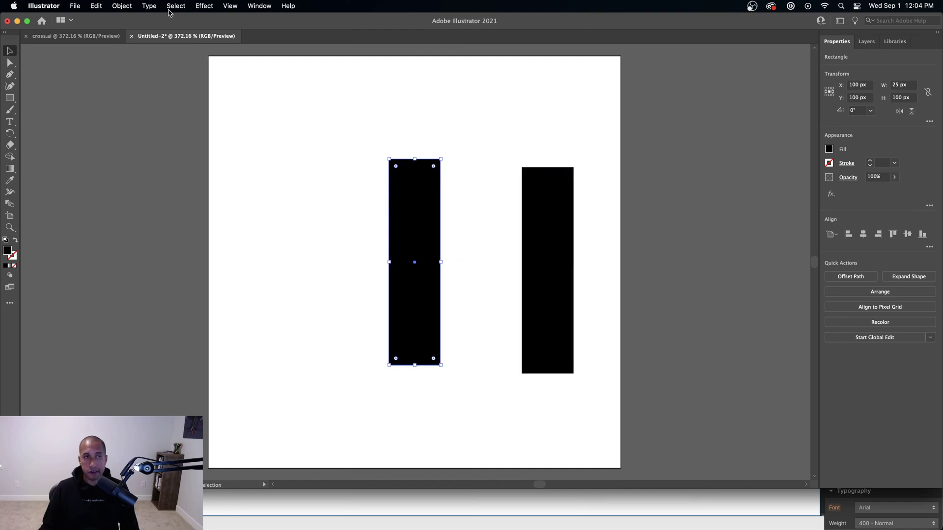
{"action": "left_click", "coordinate": [123, 6]}
{"action": "mouse_move", "coordinate": [147, 20]}
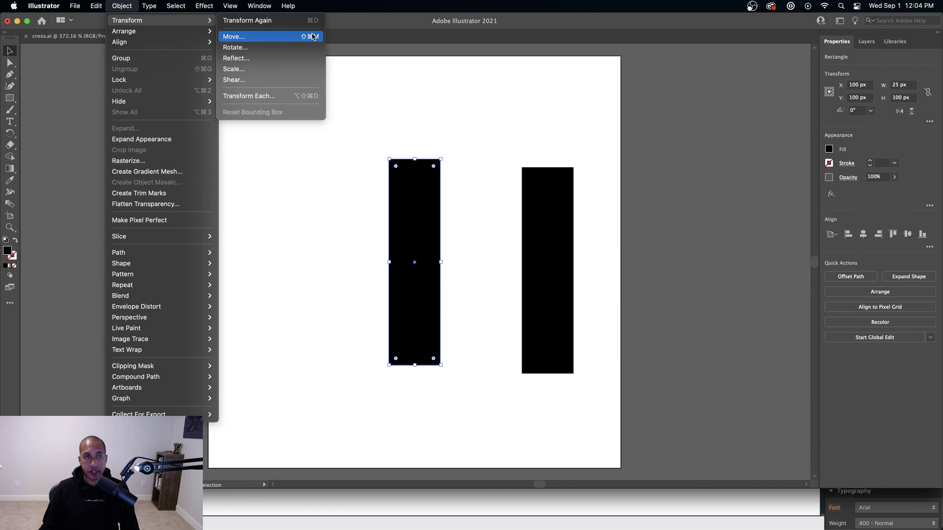
{"action": "left_click", "coordinate": [278, 51]}
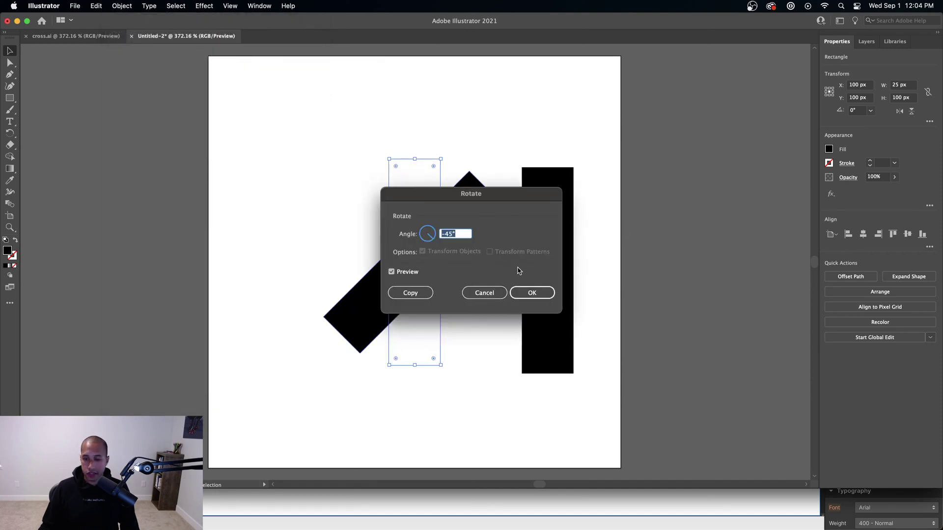
{"action": "type", "text": "45"}
{"action": "key", "text": "Return"}
Rotate the upright copy of the rectangle by -45°
{"action": "left_click", "coordinate": [554, 258]}
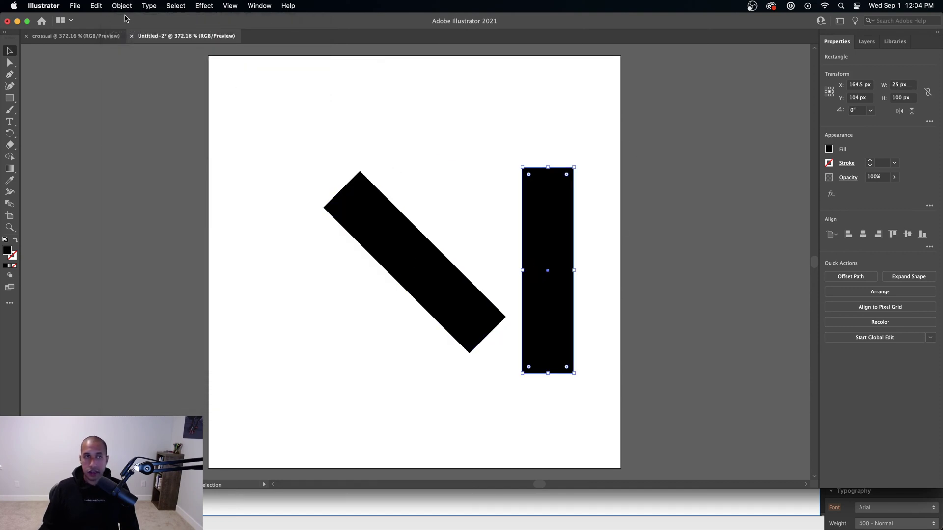
{"action": "left_click", "coordinate": [119, 10]}
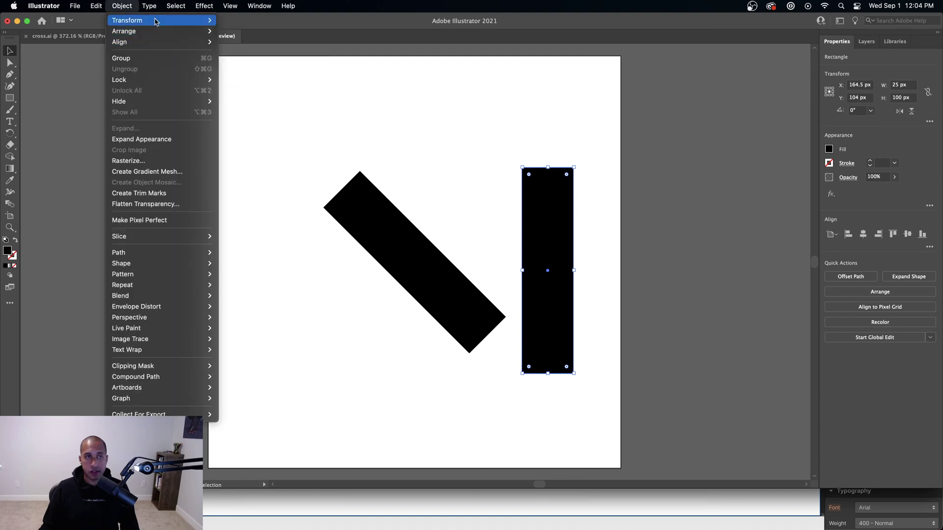
{"action": "mouse_move", "coordinate": [157, 20]}
{"action": "left_click", "coordinate": [268, 48]}
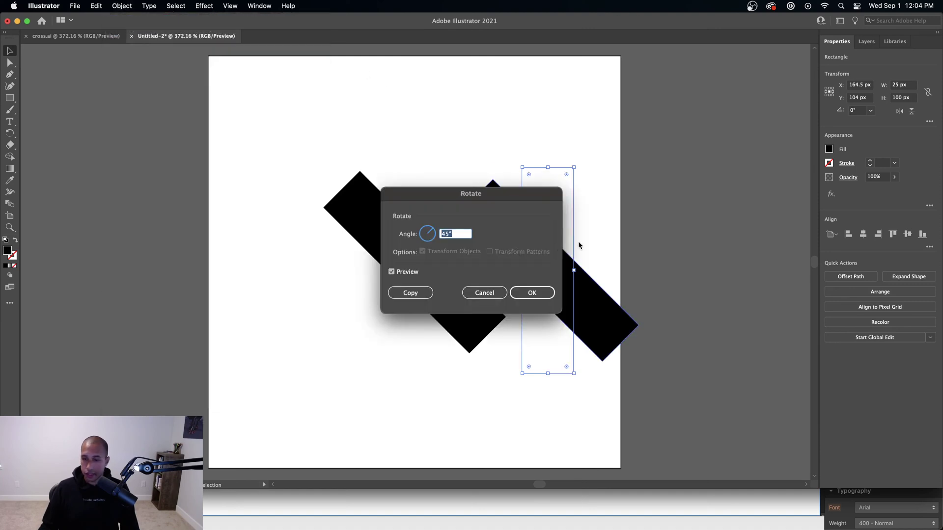
{"action": "type", "text": "-45"}
{"action": "key", "text": "Return"}
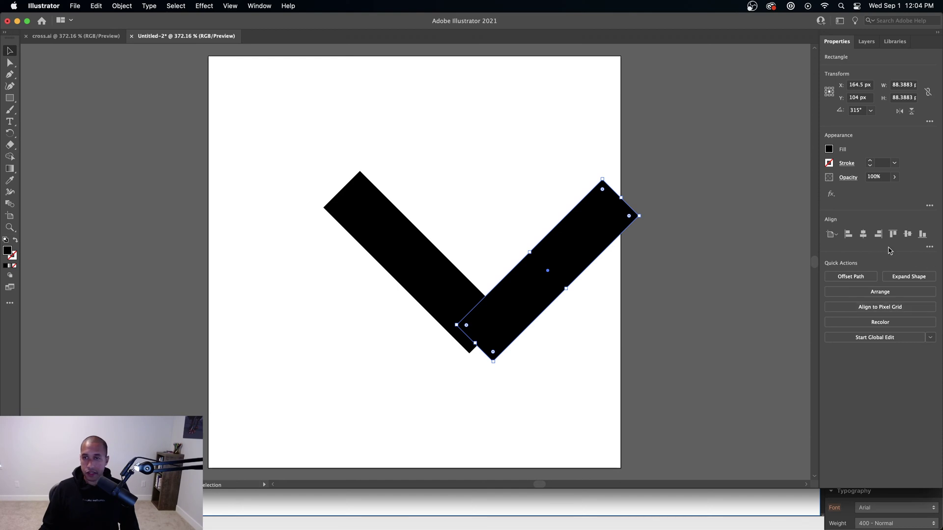
Select both rotated bars and align their centers horizontally and vertically so they form a cross
{"action": "left_click_drag", "start_coordinate": [468, 169], "coordinate": [639, 374]}
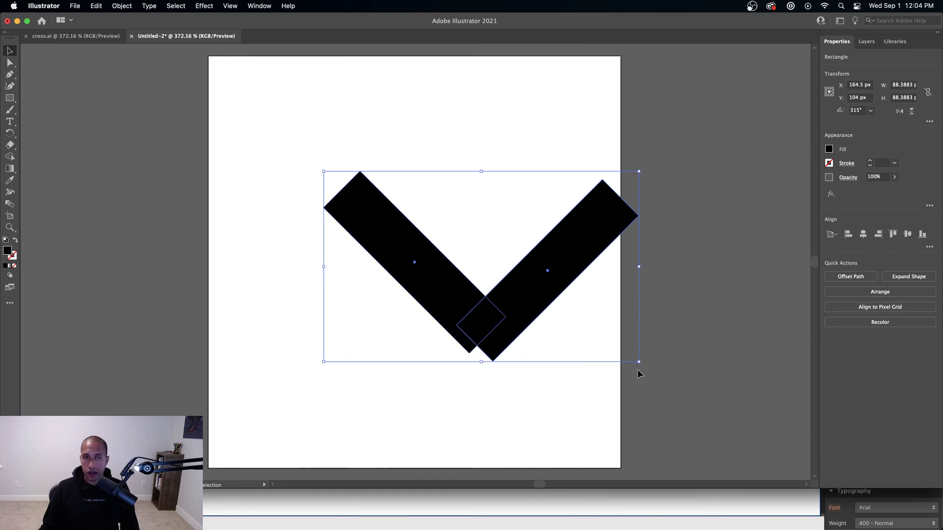
{"action": "left_click", "coordinate": [863, 235]}
{"action": "left_click", "coordinate": [907, 234]}
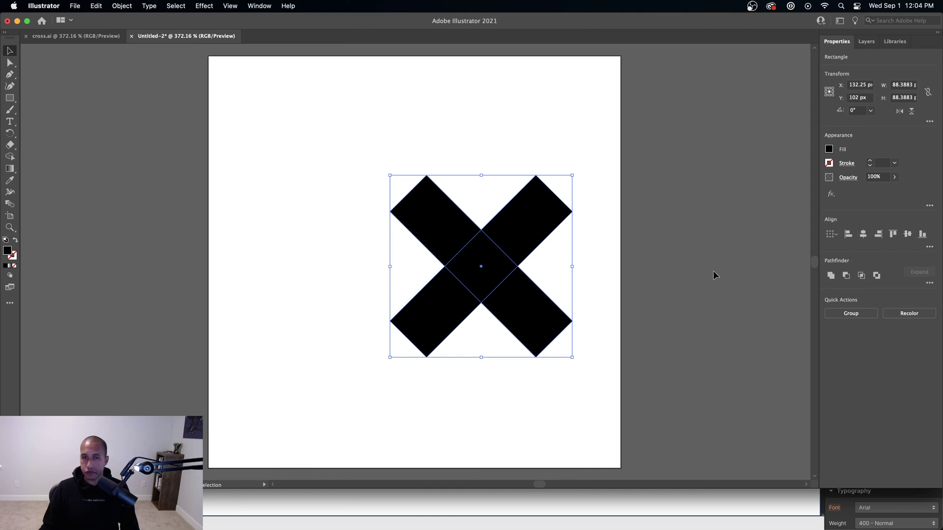
Move the cross close to the artboard's center, at about X 103 px and Y 93 px, with both bars selected
{"action": "left_click", "coordinate": [602, 278]}
{"action": "left_click_drag", "start_coordinate": [583, 300], "coordinate": [446, 219]}
{"action": "left_click", "coordinate": [282, 107]}
{"action": "left_click_drag", "start_coordinate": [283, 107], "coordinate": [594, 396]}
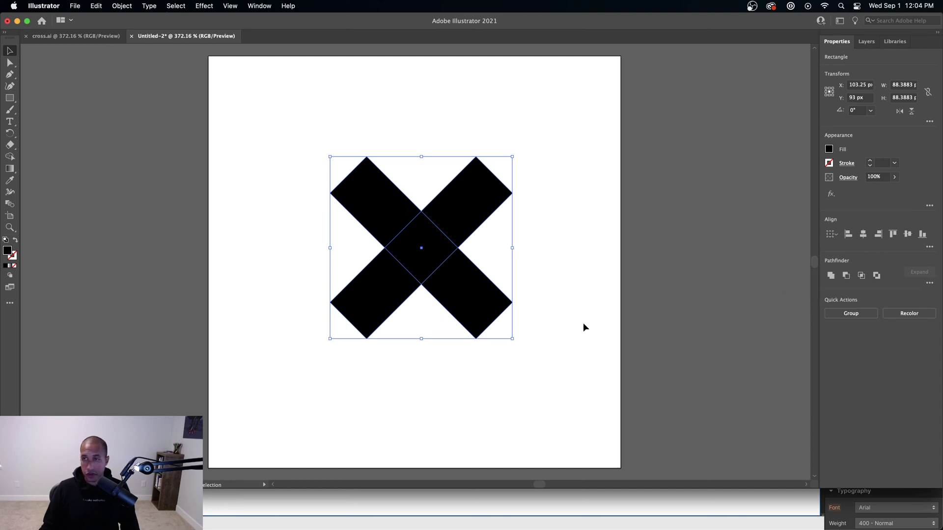
Unite the two crossed bars into a single shape with Pathfinder
{"action": "left_click", "coordinate": [830, 276]}
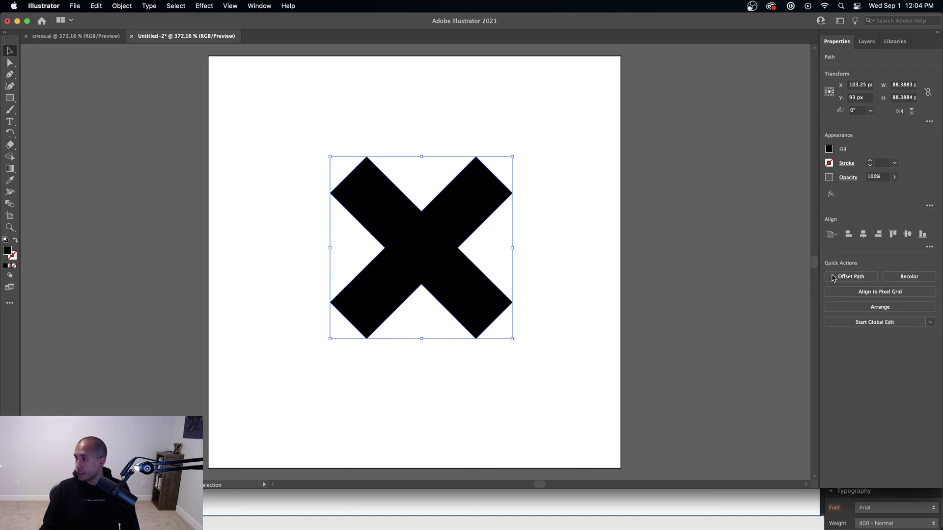
Switch to Chrome to check how the menu button changes shape in the Webflow preview, and return to Illustrator
{"action": "left_click", "coordinate": [493, 500]}
{"action": "left_click", "coordinate": [71, 75]}
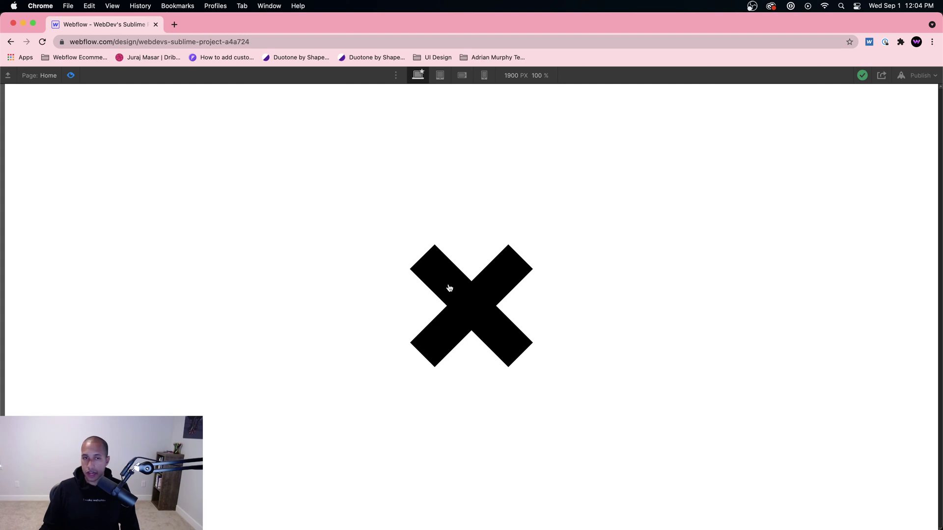
{"action": "mouse_move", "coordinate": [590, 515]}
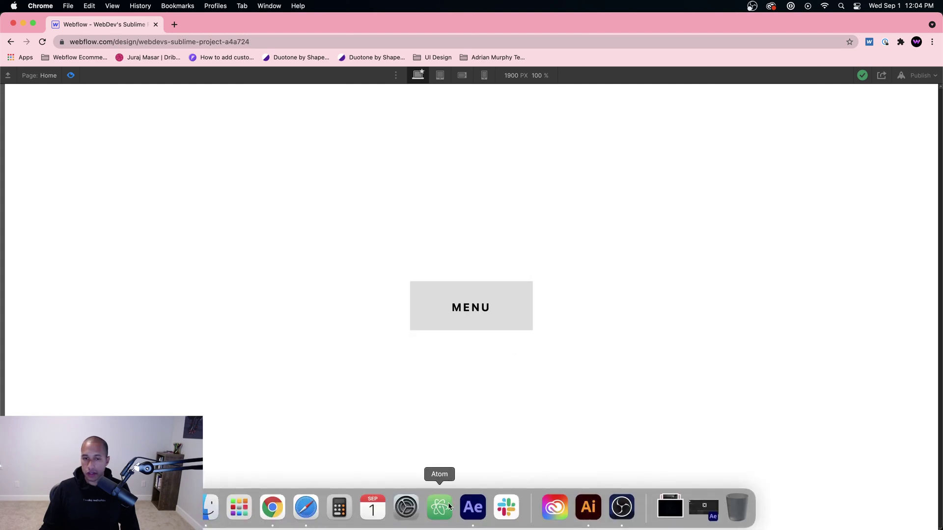
{"action": "left_click", "coordinate": [589, 515]}
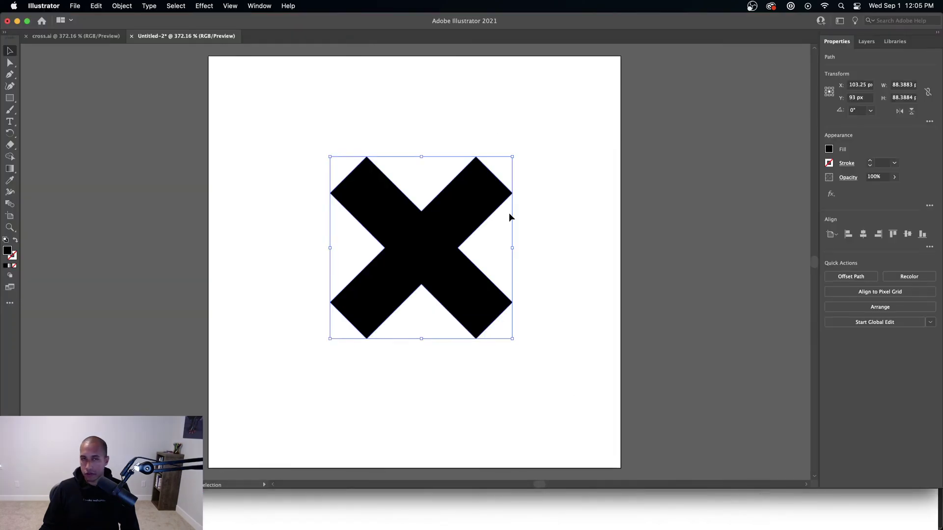
Undo the merging of the two bars and select both bars again
{"action": "left_click", "coordinate": [589, 237]}
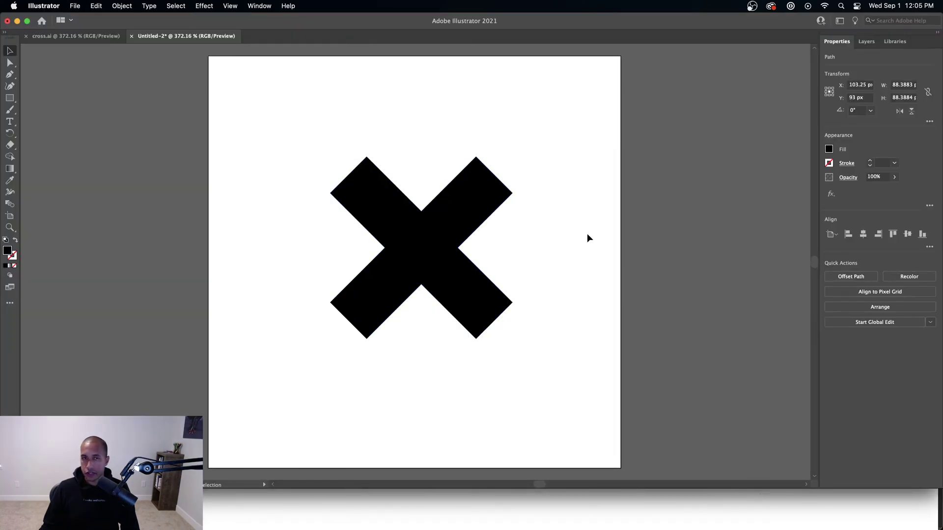
{"action": "left_click_drag", "start_coordinate": [554, 370], "coordinate": [306, 155]}
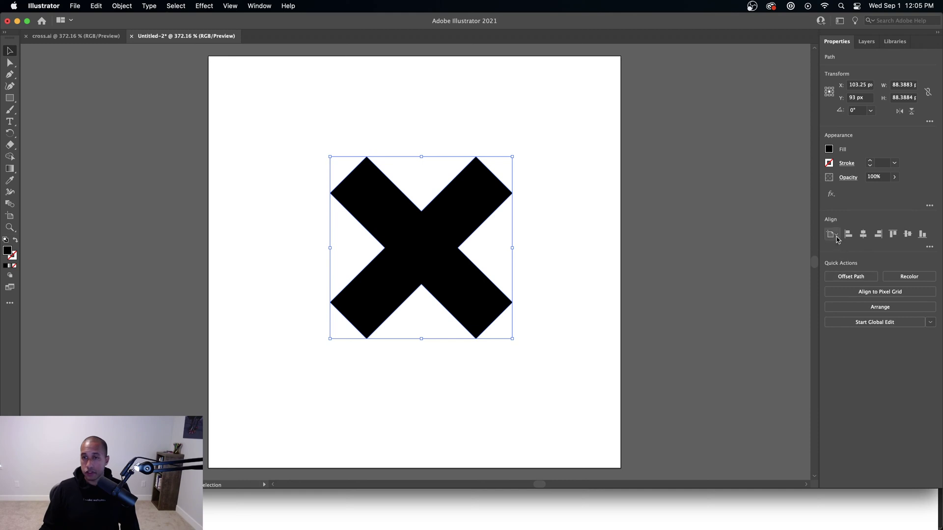
{"action": "key", "text": "cmd+z"}
{"action": "left_click", "coordinate": [572, 236]}
{"action": "left_click_drag", "start_coordinate": [567, 322], "coordinate": [329, 157]}
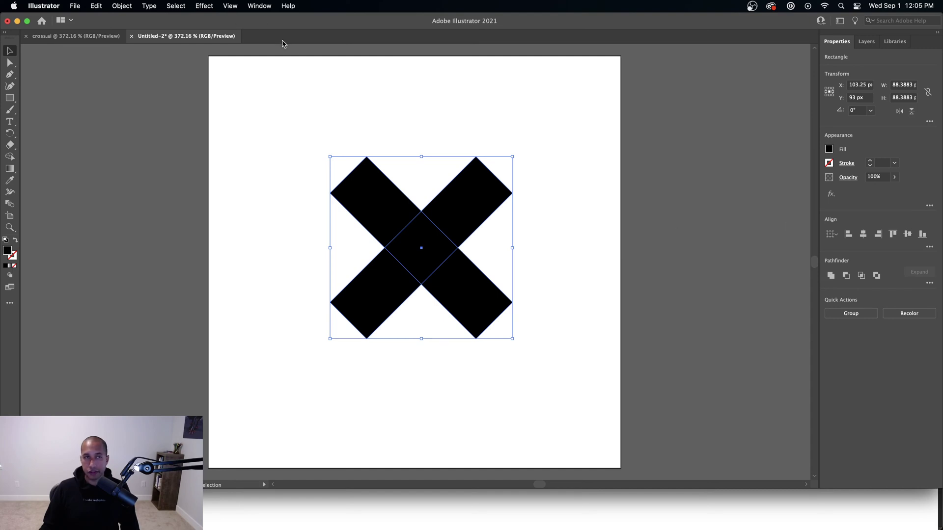
Combine the two selected bars into one cross path with Pathfinder Unite
{"action": "left_click", "coordinate": [265, 5]}
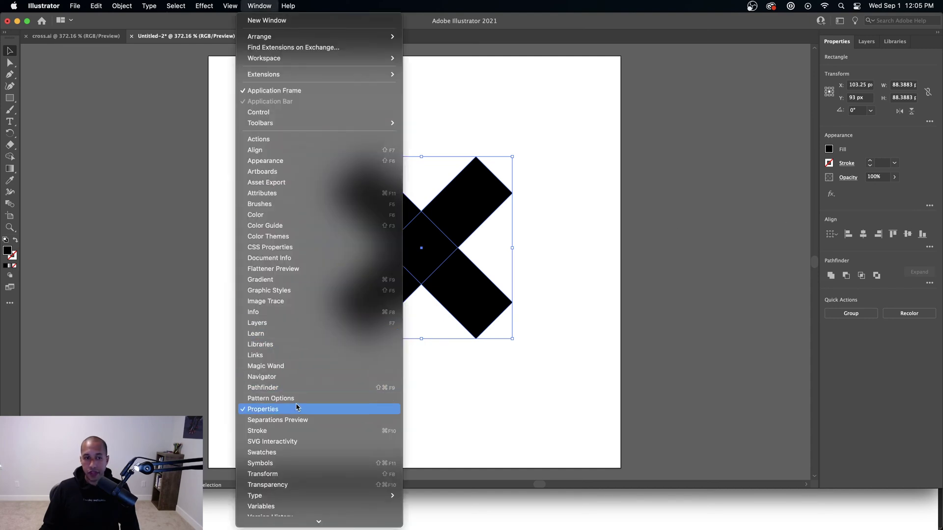
{"action": "left_click", "coordinate": [292, 389]}
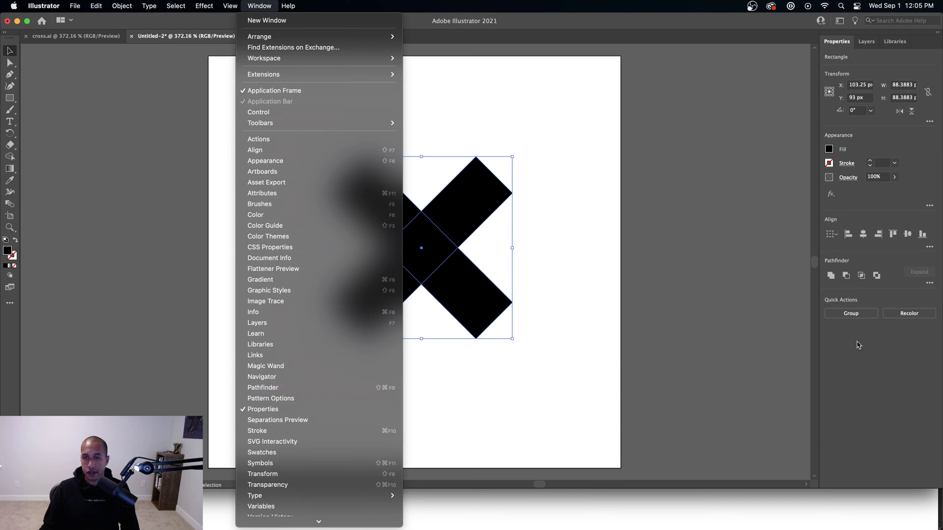
{"action": "left_click", "coordinate": [830, 276]}
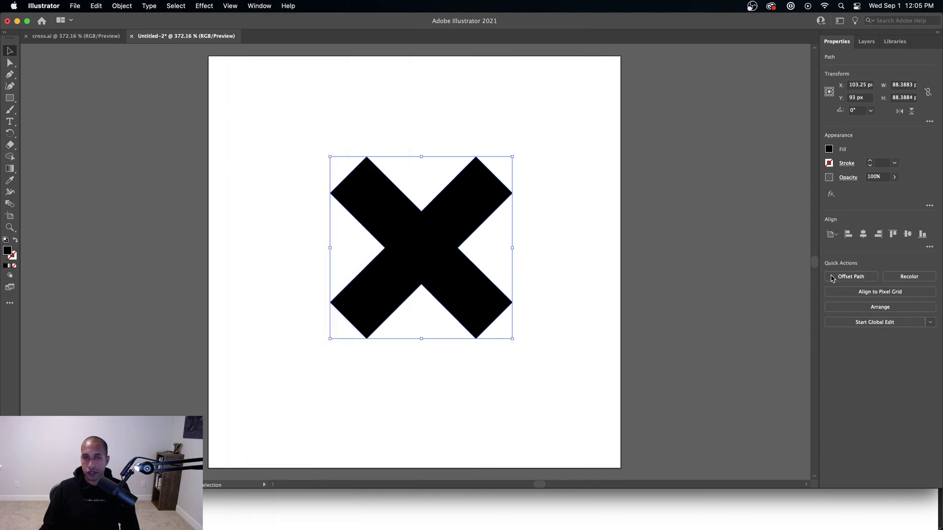
Reselect the united cross and center it horizontally and vertically on the artboard, at X 100 px and Y 100 px
{"action": "left_click", "coordinate": [557, 240]}
{"action": "left_click_drag", "start_coordinate": [547, 354], "coordinate": [275, 264]}
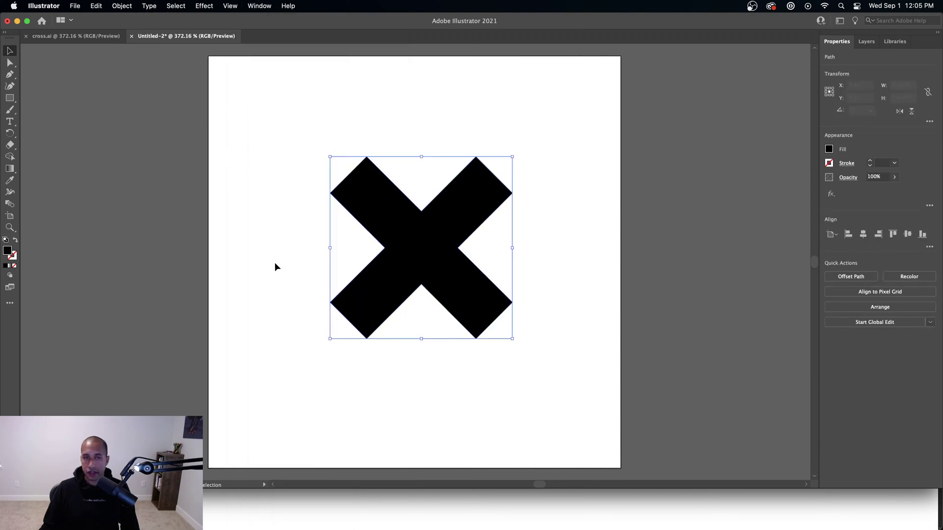
{"action": "left_click", "coordinate": [10, 63]}
{"action": "key", "text": "v"}
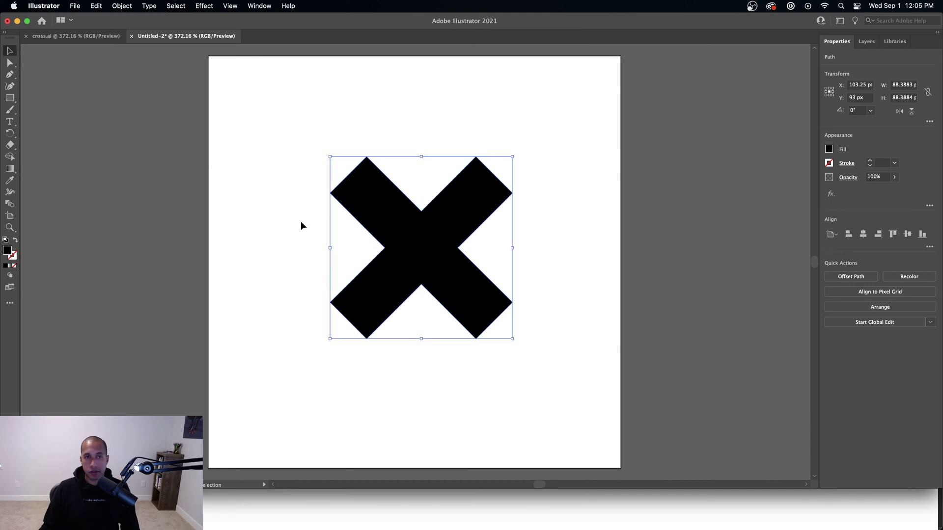
{"action": "left_click", "coordinate": [862, 234]}
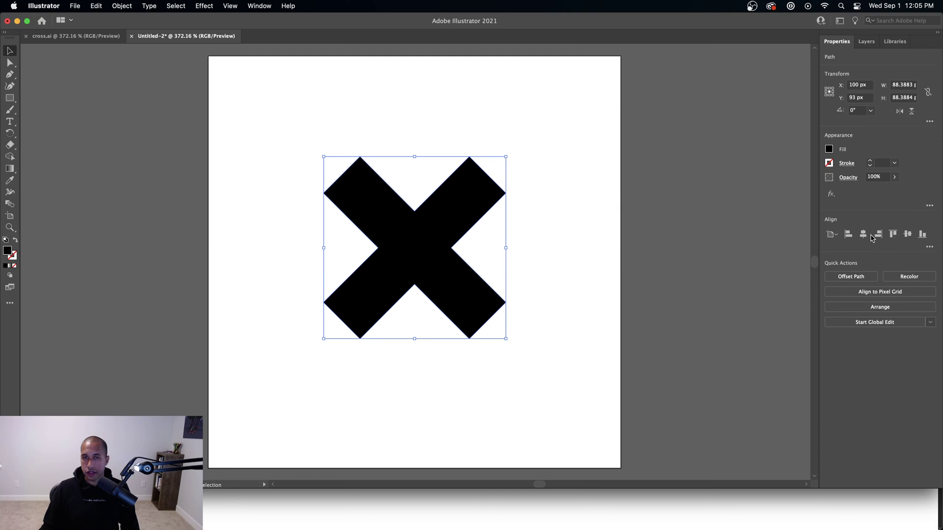
{"action": "left_click", "coordinate": [907, 234]}
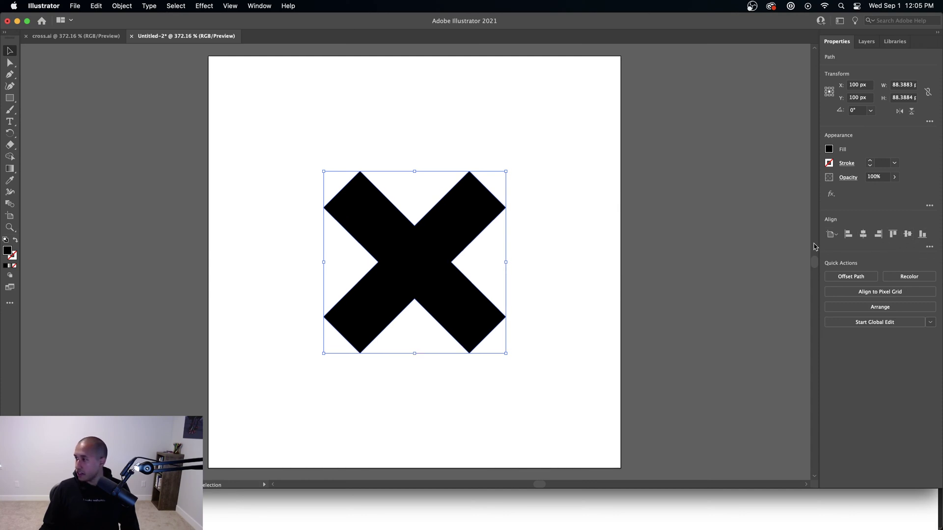
{"action": "left_click", "coordinate": [598, 171]}
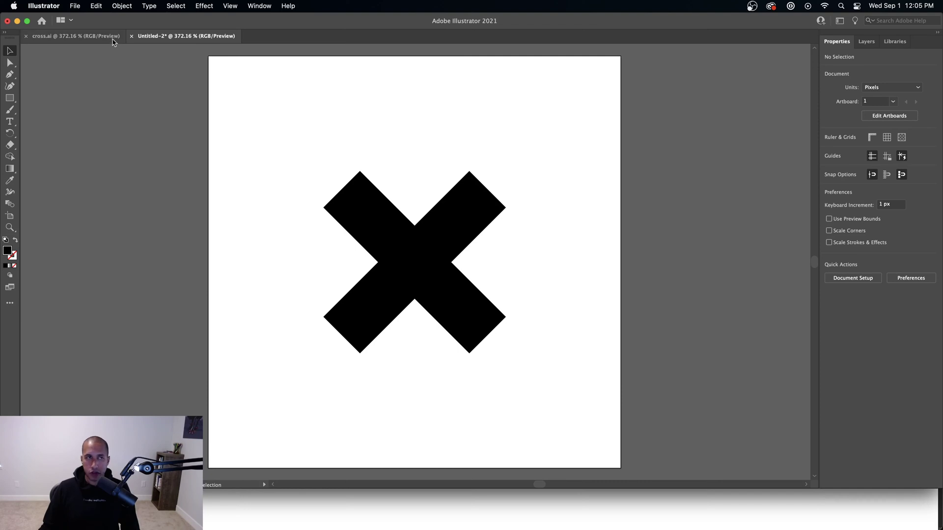
Save the document to the Desktop as cross-2.ai in Adobe Illustrator format, keeping the offered Illustrator options
{"action": "left_click", "coordinate": [76, 6]}
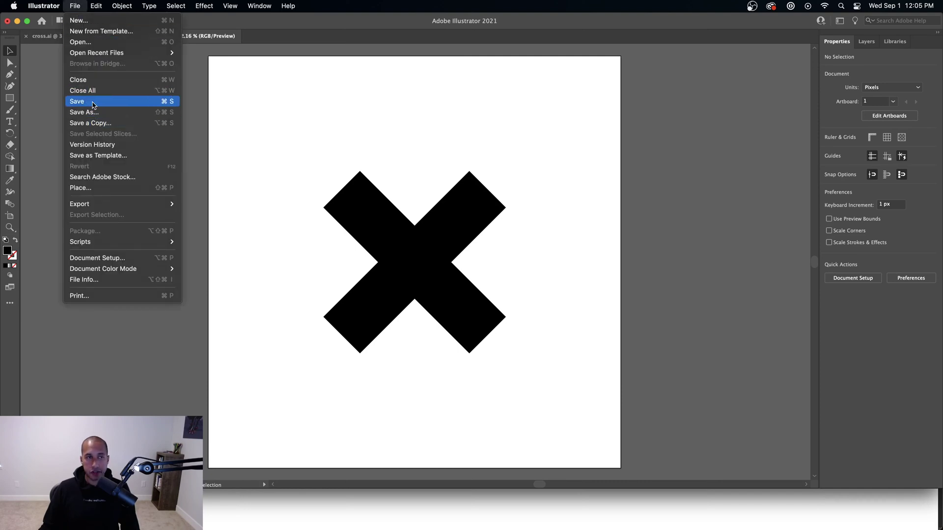
{"action": "left_click", "coordinate": [91, 101]}
{"action": "left_click", "coordinate": [530, 347]}
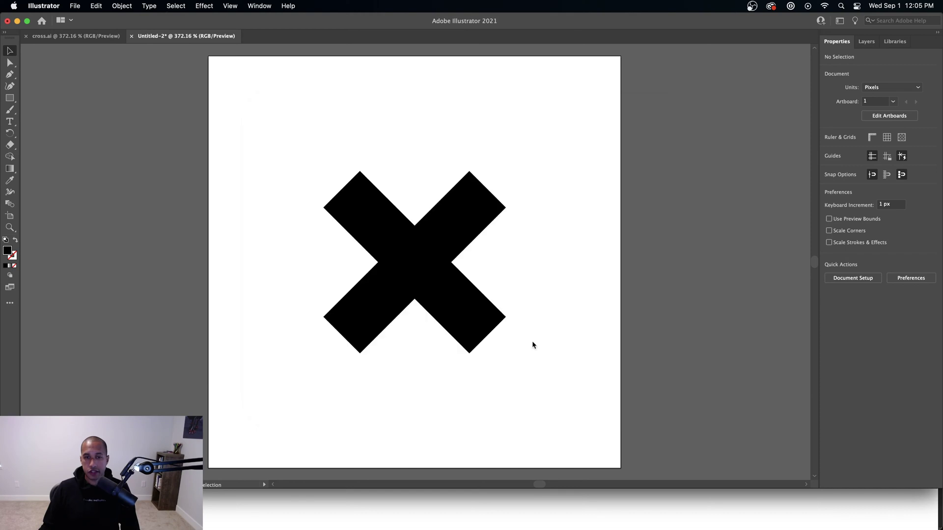
{"action": "left_click", "coordinate": [465, 132]}
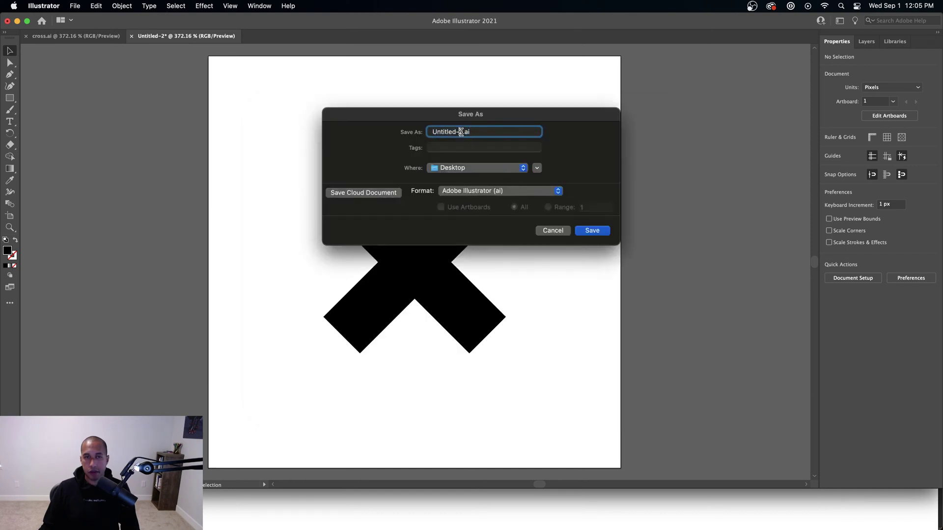
{"action": "left_click_drag", "start_coordinate": [464, 132], "coordinate": [419, 131]}
{"action": "type", "text": "cross"}
{"action": "type", "text": " 2"}
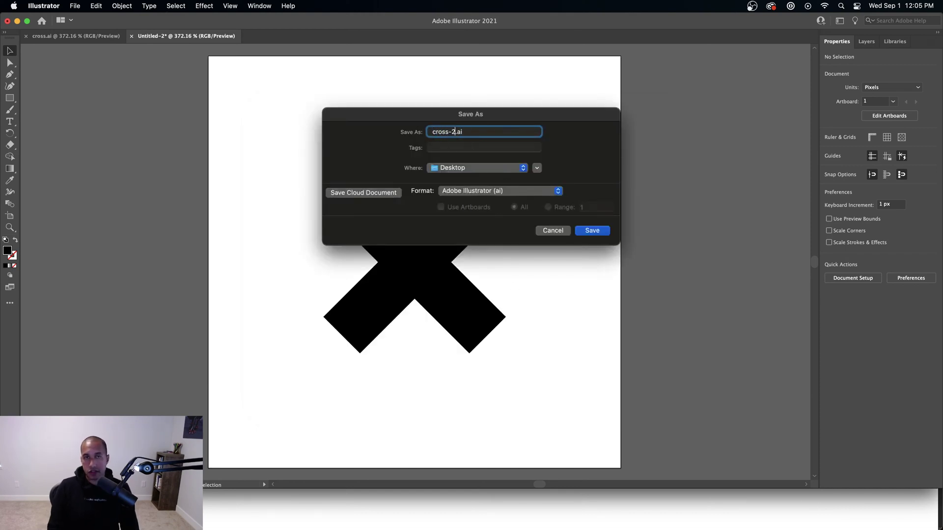
{"action": "key", "text": "Return"}
{"action": "left_click", "coordinate": [581, 393]}
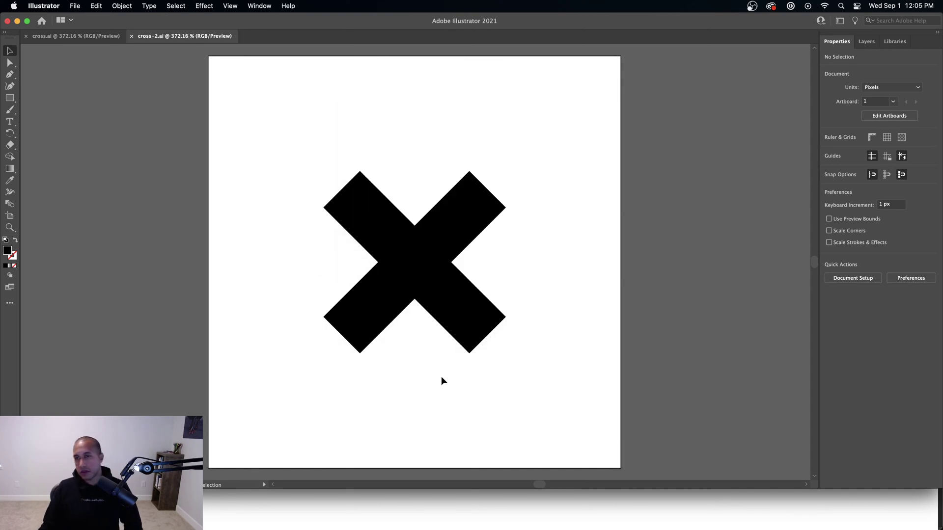
{"action": "left_click", "coordinate": [460, 300]}
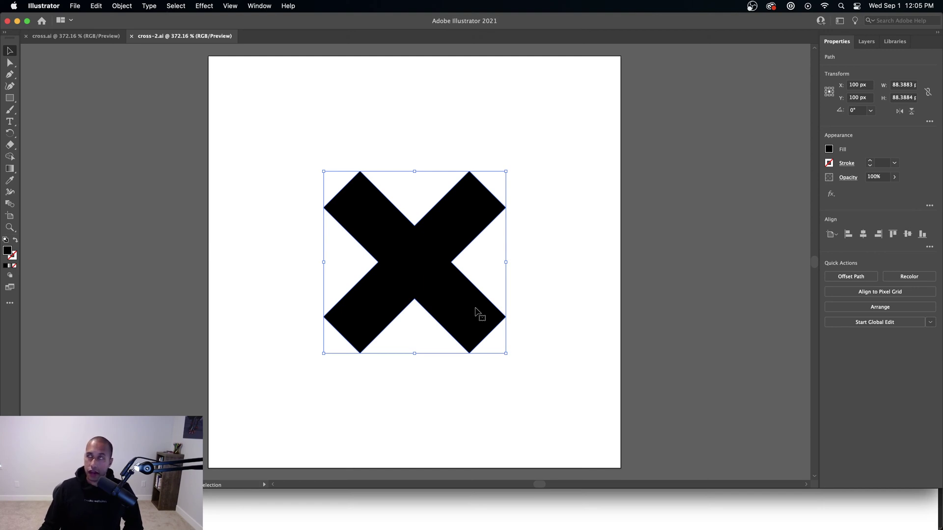
{"action": "left_click", "coordinate": [549, 350]}
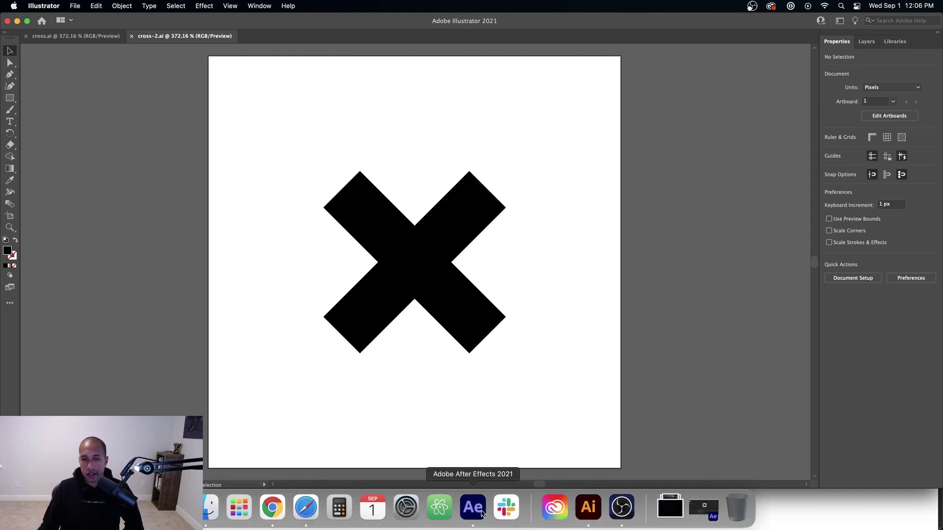
Switch to After Effects and create a new composition named menu-button with the offered 120 x 120 px settings
{"action": "left_click", "coordinate": [474, 507]}
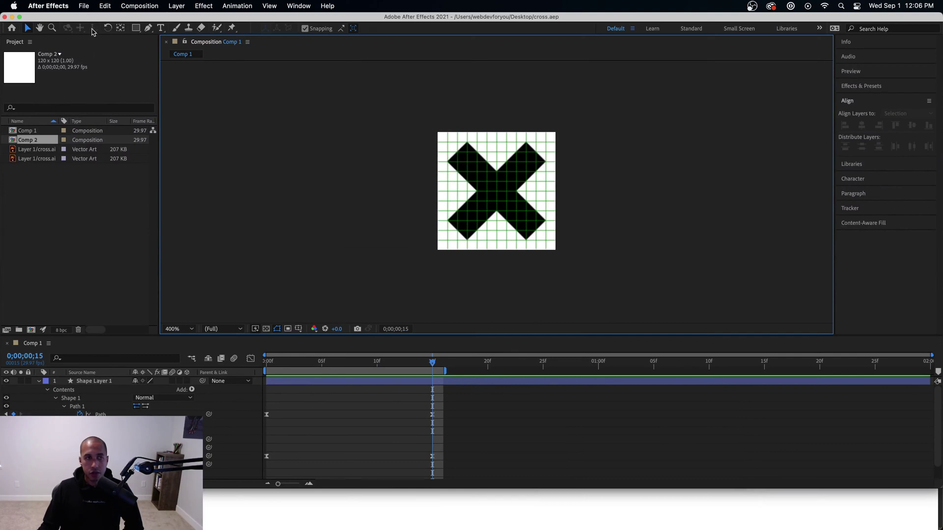
{"action": "right_click", "coordinate": [74, 207]}
{"action": "left_click", "coordinate": [84, 211]}
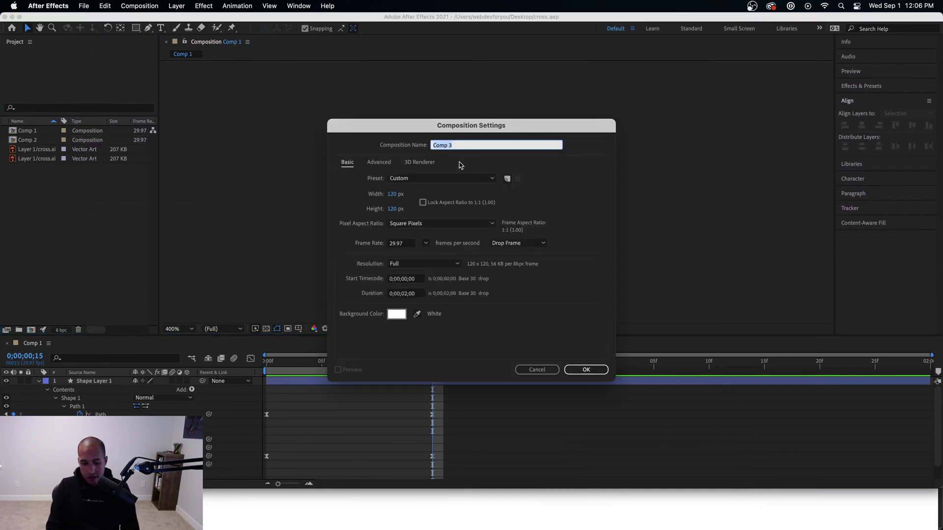
{"action": "type", "text": "menu button"}
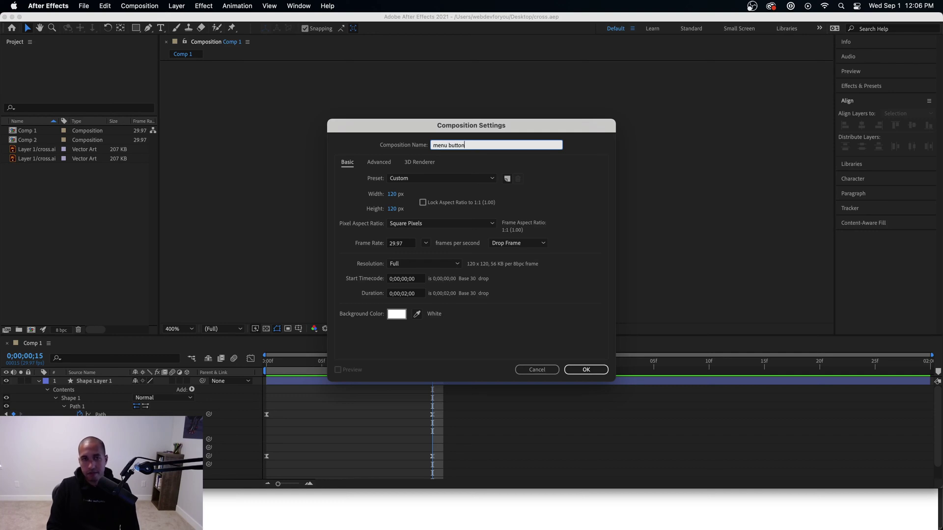
{"action": "key", "text": "BackSpace"}
{"action": "key", "text": "BackSpace"}
{"action": "key", "text": "BackSpace"}
{"action": "key", "text": "BackSpace"}
{"action": "key", "text": "BackSpace"}
{"action": "key", "text": "BackSpace"}
{"action": "key", "text": "BackSpace"}
{"action": "key", "text": "BackSpace"}
{"action": "key", "text": "BackSpace"}
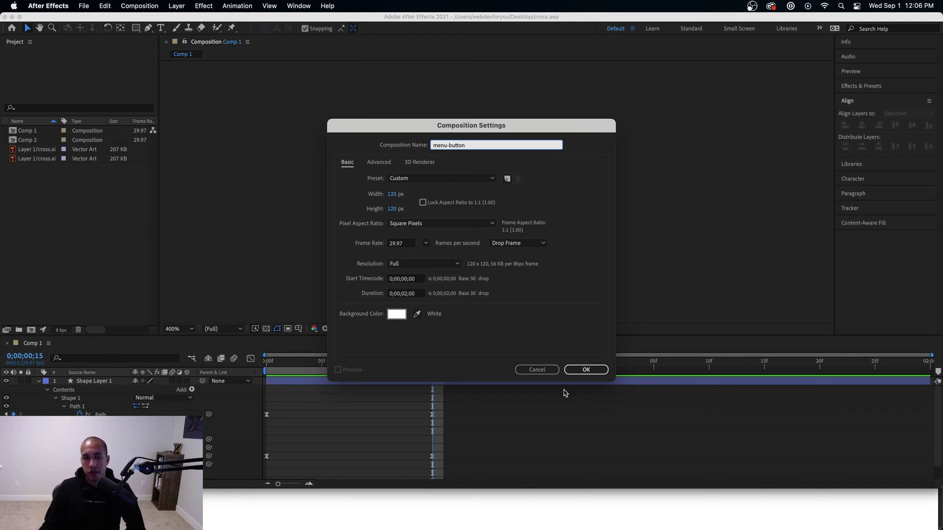
{"action": "left_click", "coordinate": [584, 370]}
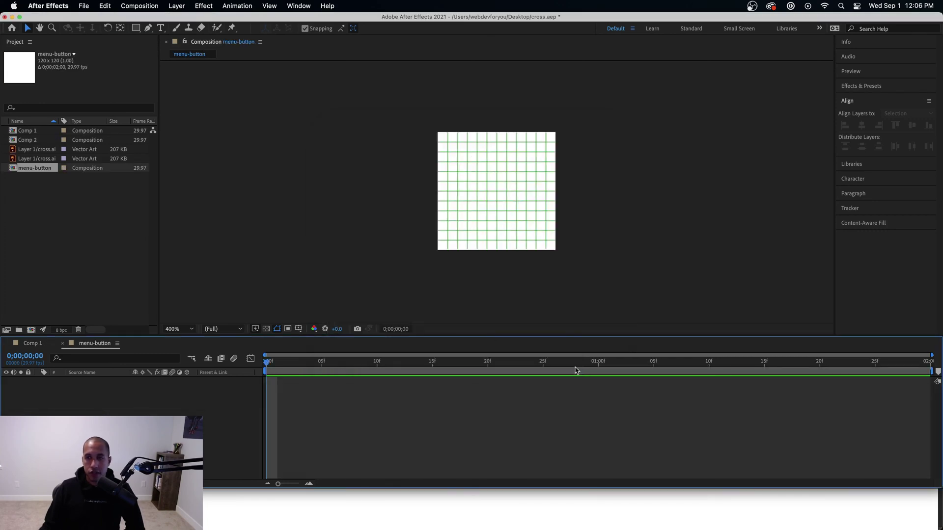
Import cross-2.ai from the Desktop folder into the menu-button composition as footage, choosing Layer 1 at layer size
{"action": "double_click", "coordinate": [599, 18]}
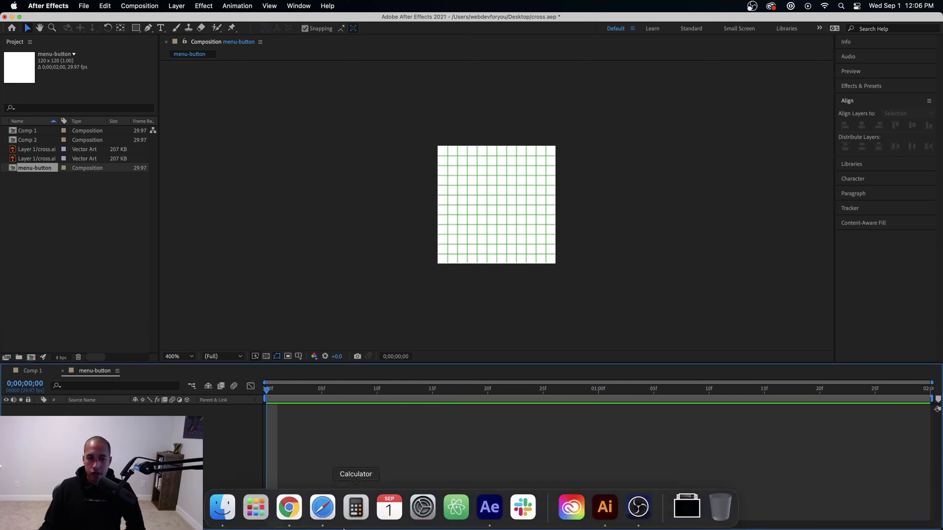
{"action": "left_click", "coordinate": [221, 508]}
{"action": "scroll", "coordinate": [483, 185], "scroll_direction": "up", "scroll_amount": 5}
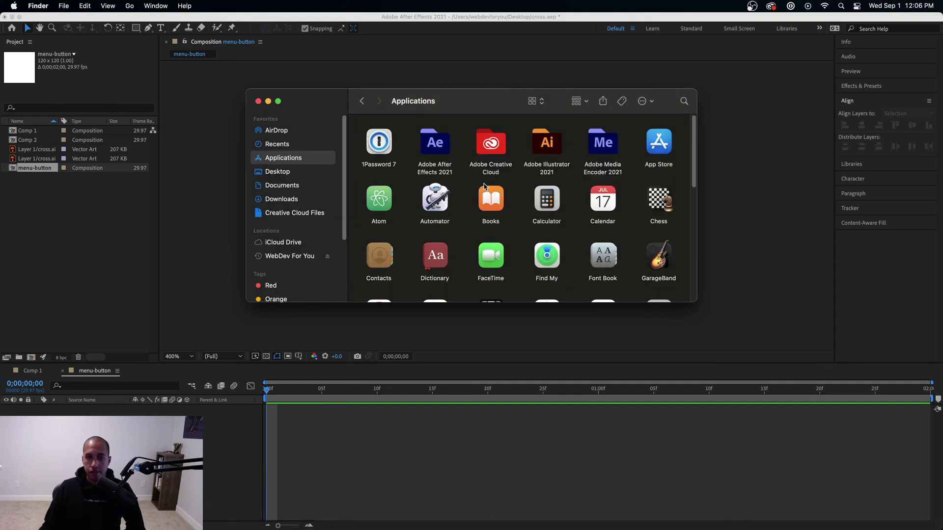
{"action": "scroll", "coordinate": [454, 189], "scroll_direction": "down", "scroll_amount": 4}
{"action": "left_click", "coordinate": [304, 176]}
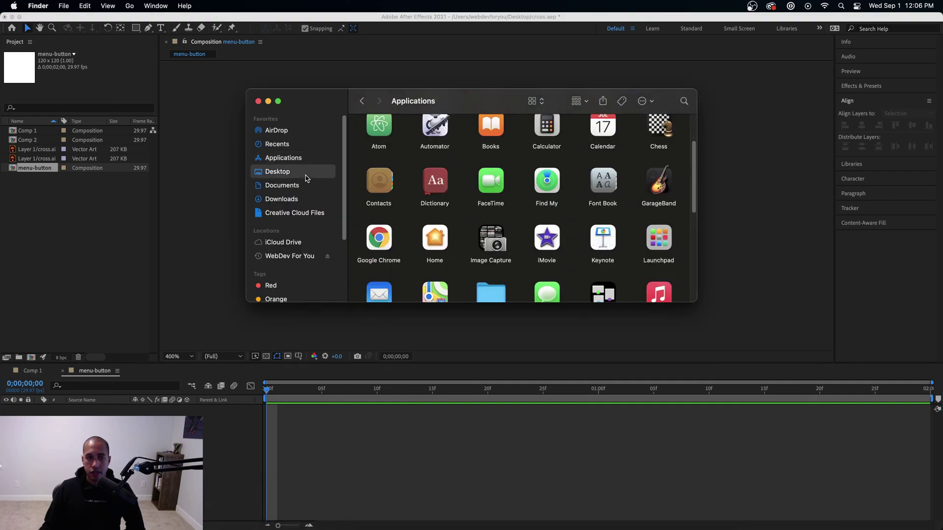
{"action": "left_click", "coordinate": [543, 144]}
{"action": "left_click_drag", "start_coordinate": [181, 208], "coordinate": [180, 208]}
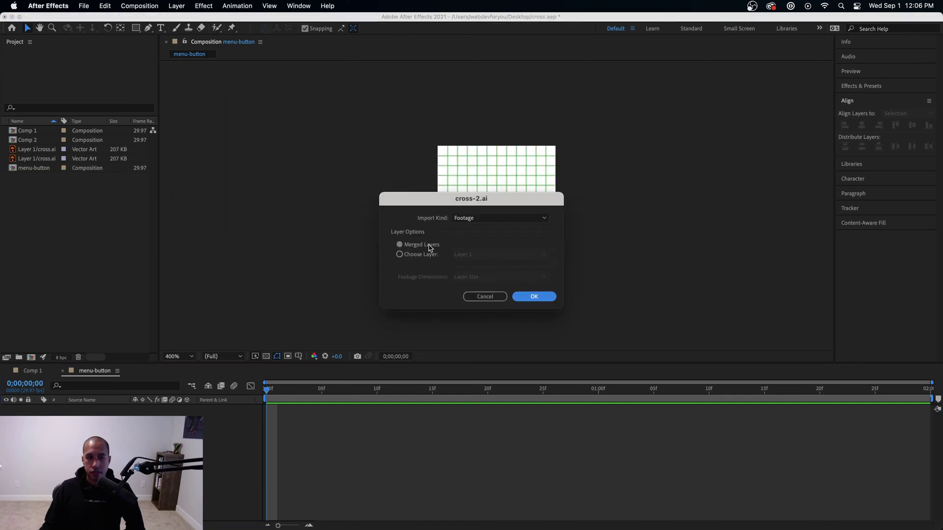
{"action": "left_click", "coordinate": [400, 255]}
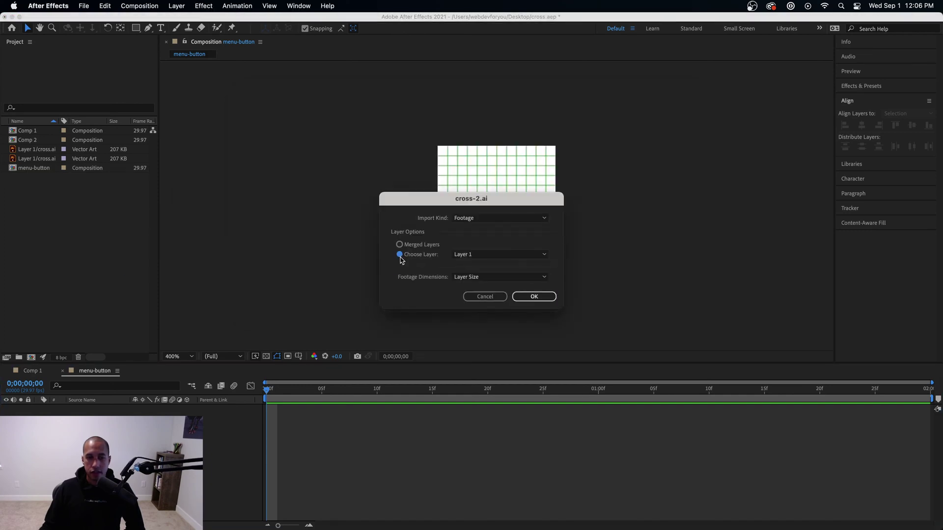
{"action": "left_click", "coordinate": [534, 297]}
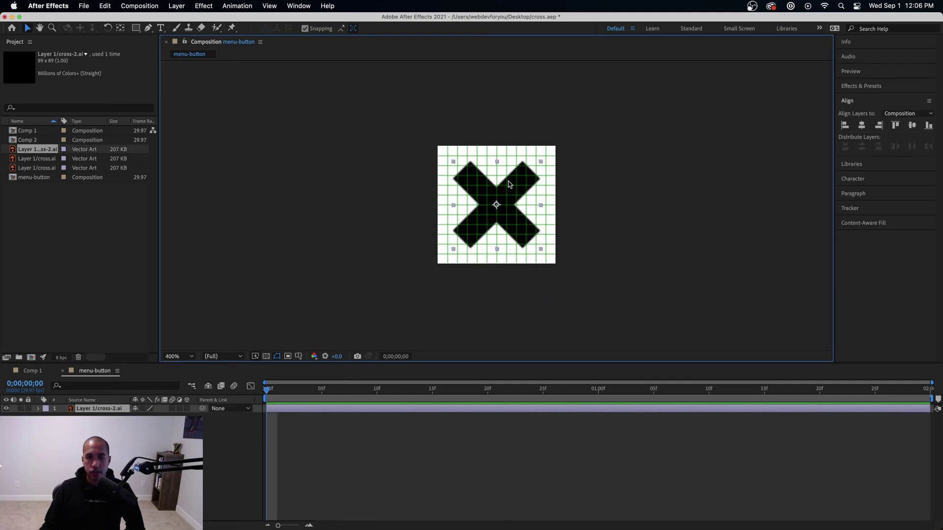
Align the cross layer to the horizontal center of the composition and deselect it
{"action": "left_click", "coordinate": [861, 126]}
{"action": "left_click", "coordinate": [652, 291]}
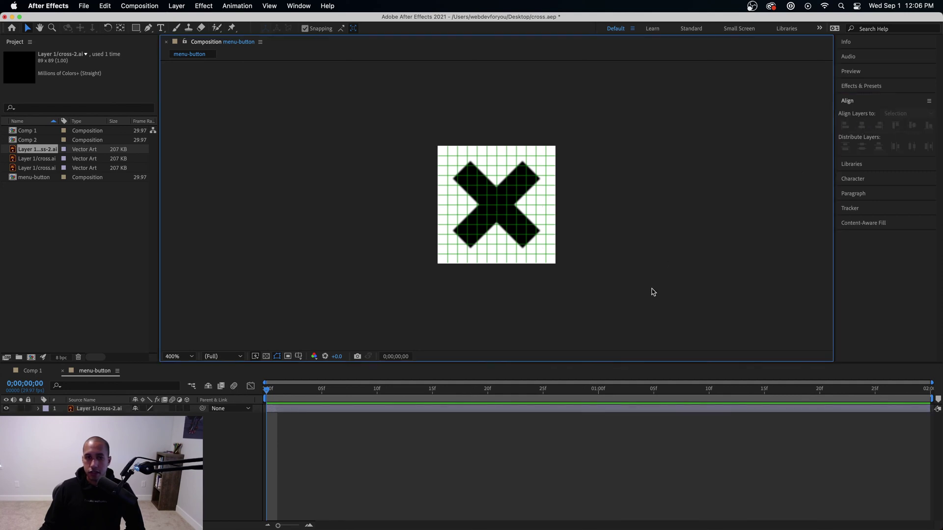
{"action": "key", "text": "period"}
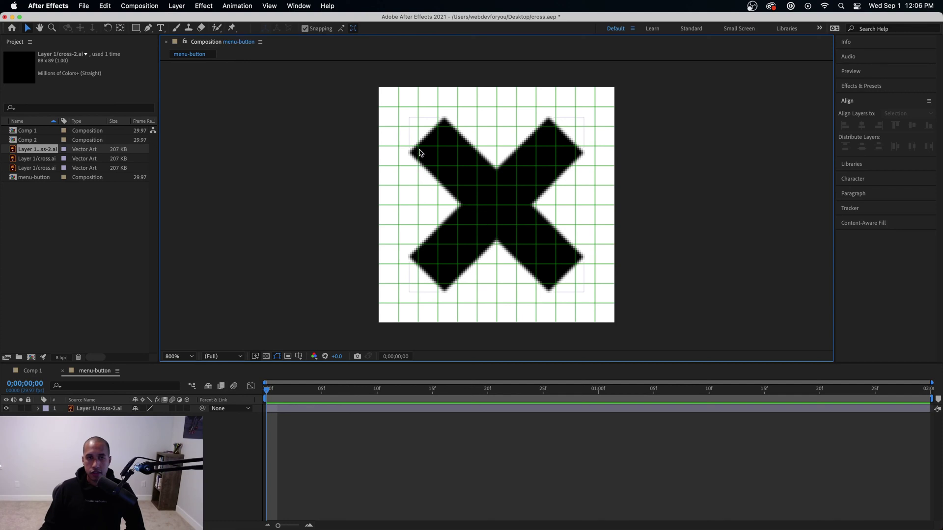
{"action": "left_click", "coordinate": [444, 165]}
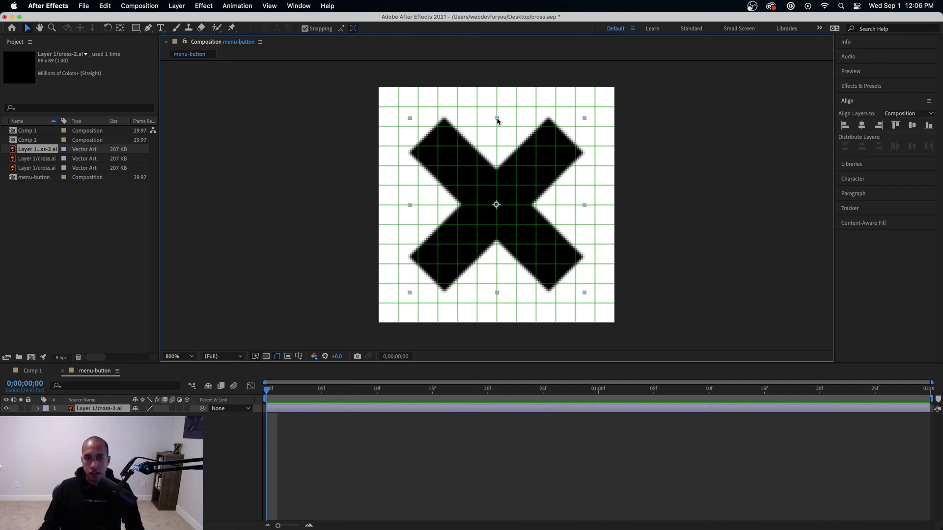
{"action": "left_click_drag", "start_coordinate": [497, 118], "coordinate": [496, 125]}
{"action": "key", "text": "super+z"}
{"action": "mouse_move", "coordinate": [584, 292]}
{"action": "left_mouse_down"}
{"action": "mouse_move", "coordinate": [572, 272]}
{"action": "mouse_move", "coordinate": [595, 295]}
{"action": "left_mouse_up"}
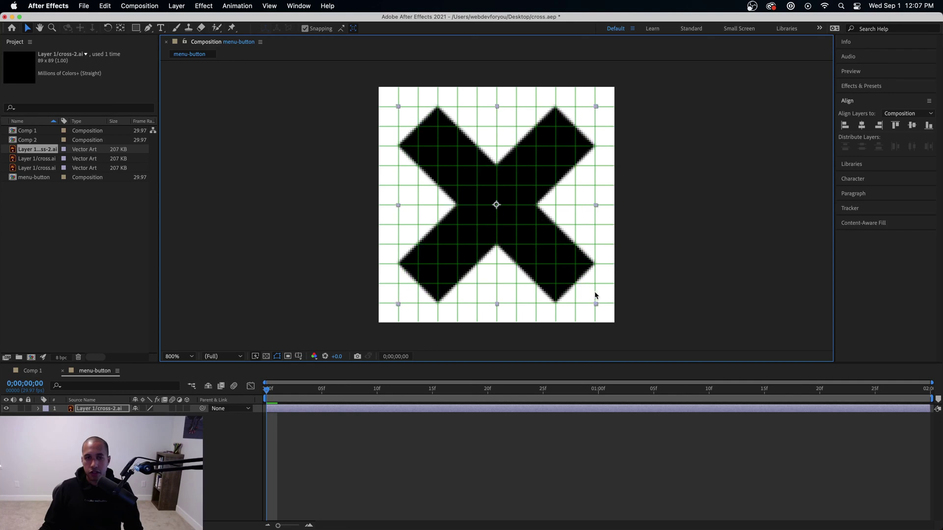
{"action": "key", "text": "super+z"}
{"action": "left_click", "coordinate": [685, 276]}
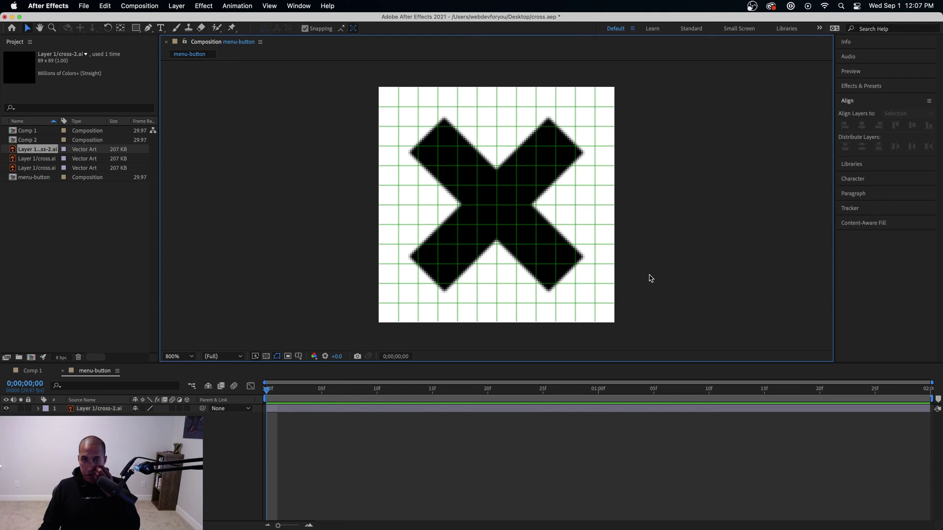
{"action": "left_click", "coordinate": [517, 268]}
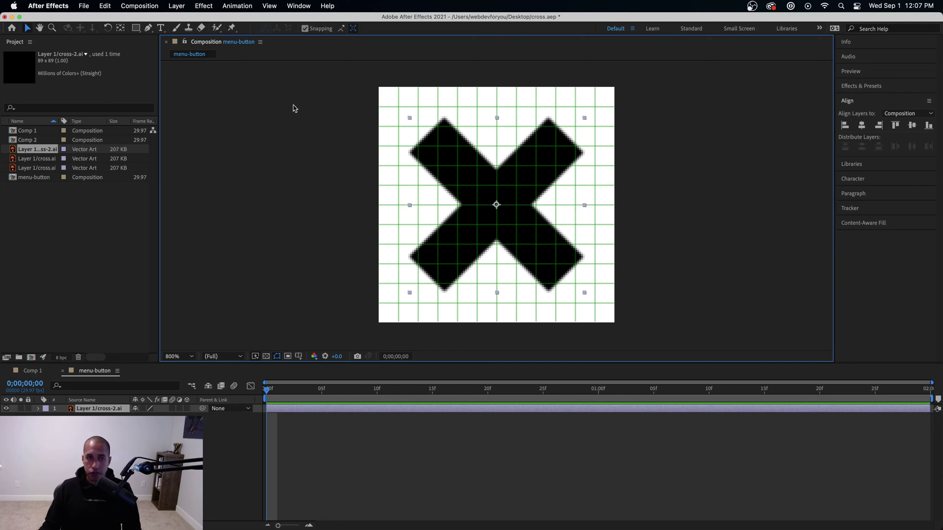
{"action": "left_click", "coordinate": [249, 114]}
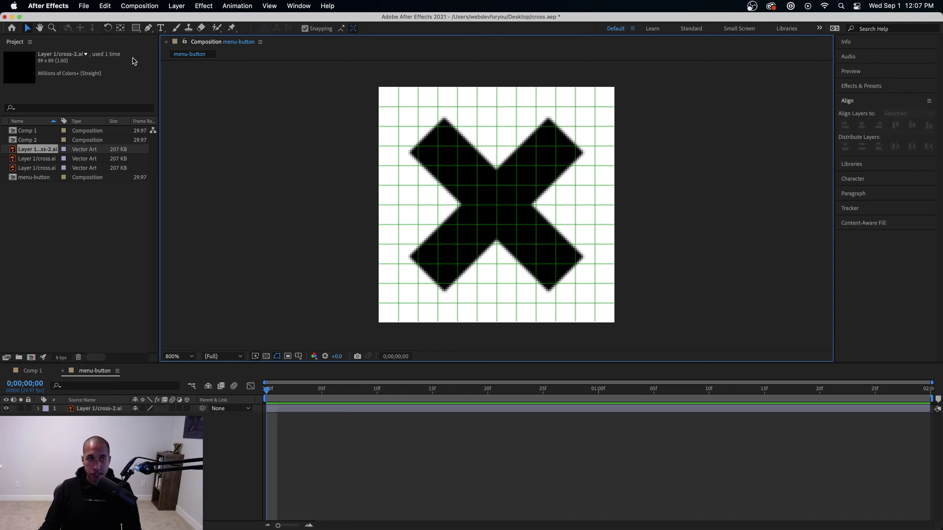
Review the grid color, gridline spacing and subdivisions in the Grids & Guides preferences, keeping the existing values
{"action": "left_click", "coordinate": [49, 6]}
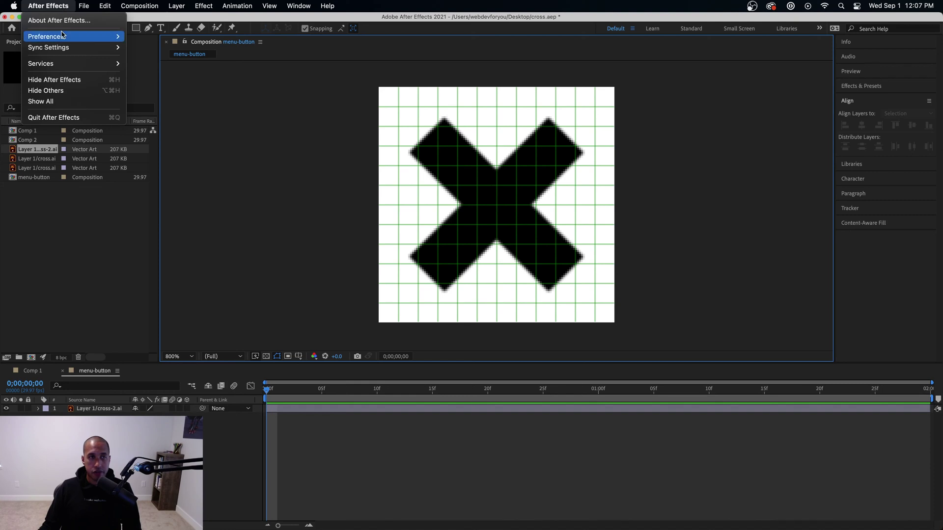
{"action": "mouse_move", "coordinate": [98, 36]}
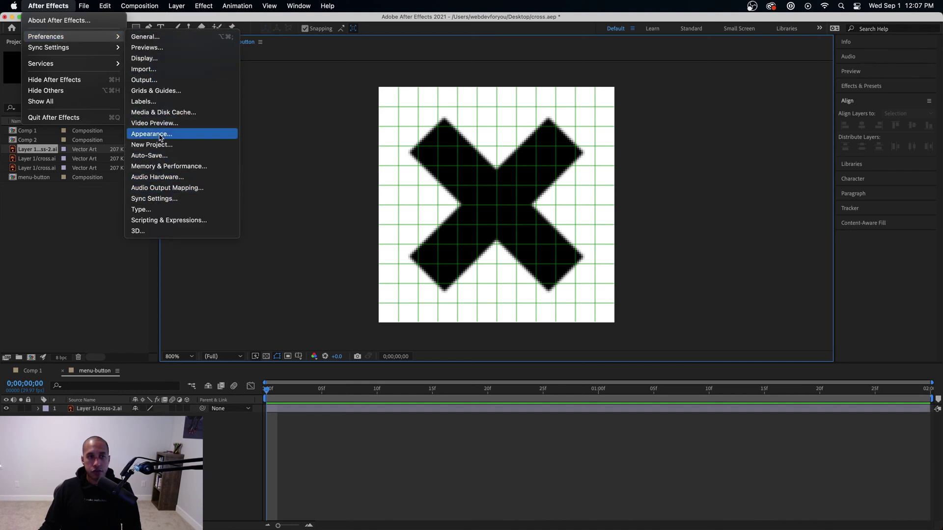
{"action": "left_click", "coordinate": [164, 93]}
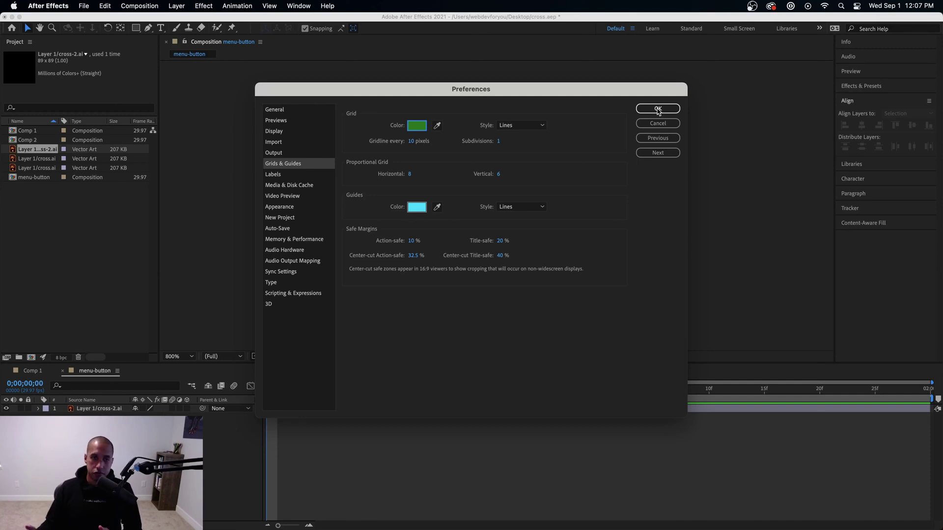
{"action": "left_click", "coordinate": [658, 109]}
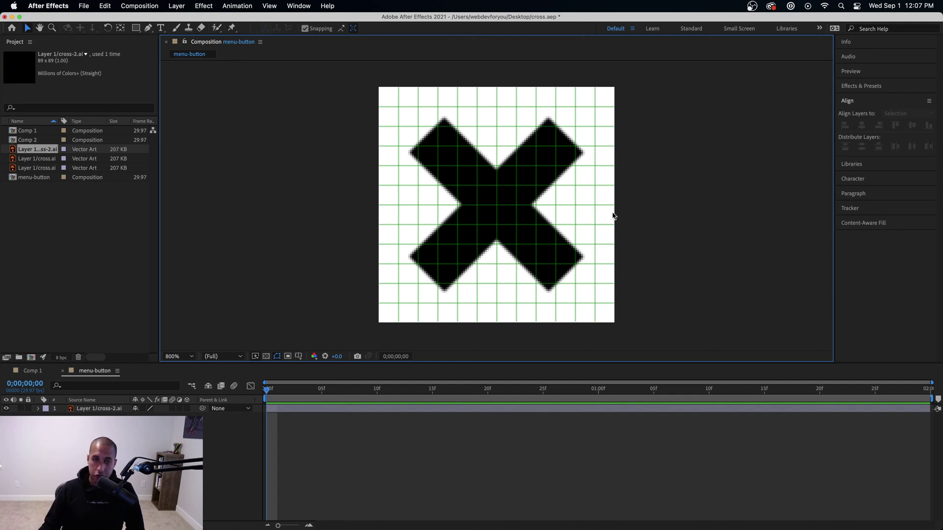
Look at the morphing MENU button in the Webflow preview in Chrome and the cross in Illustrator, and return to After Effects
{"action": "mouse_move", "coordinate": [515, 529]}
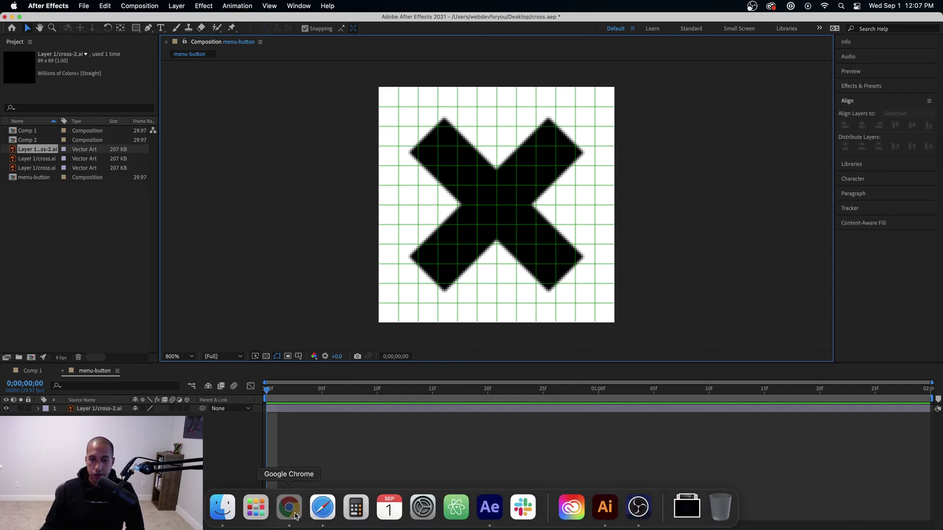
{"action": "left_click", "coordinate": [289, 508]}
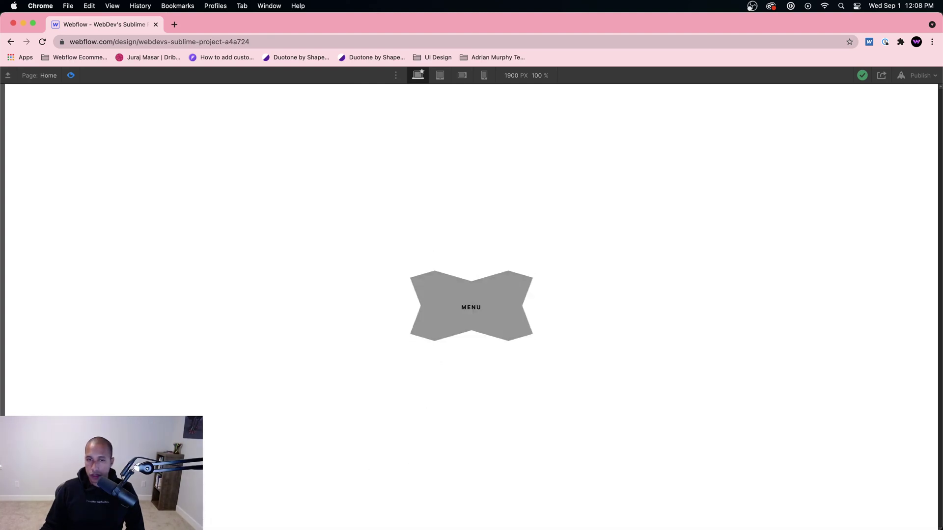
{"action": "mouse_move", "coordinate": [570, 520]}
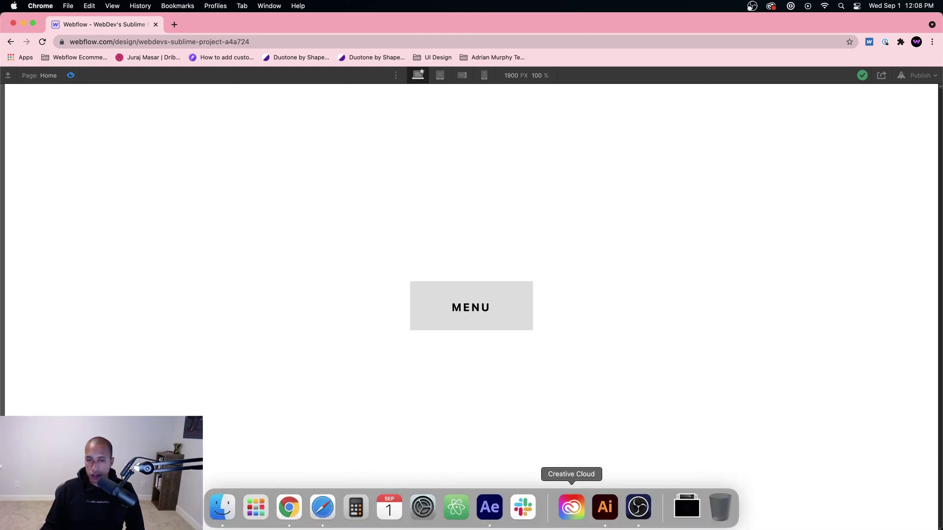
{"action": "left_click", "coordinate": [606, 510]}
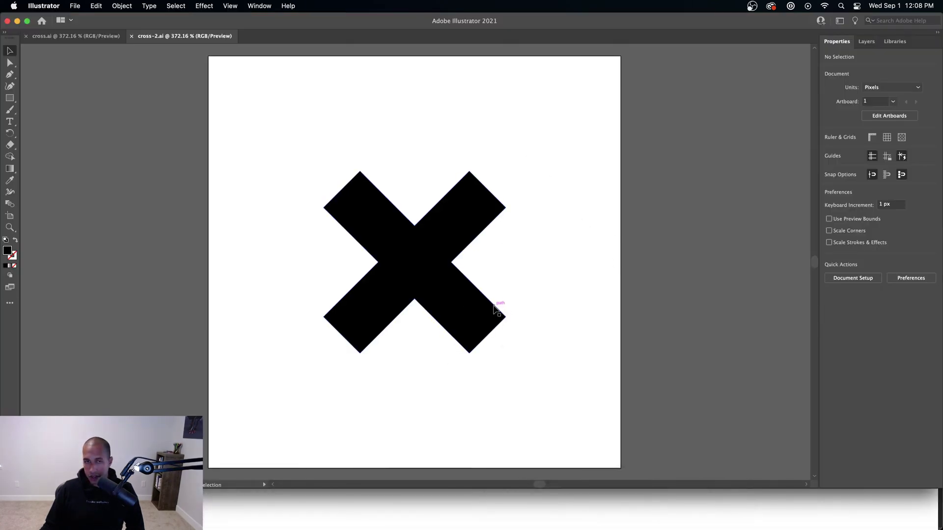
{"action": "left_click", "coordinate": [488, 507]}
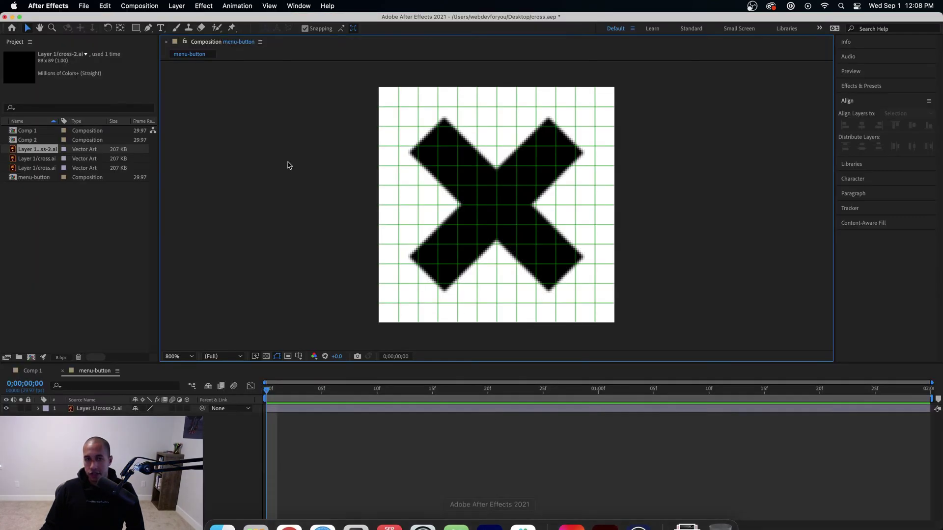
Scale the cross layer up uniformly until its outer corners meet the gridlines one cell inside the composition edges, and deselect it
{"action": "left_click", "coordinate": [532, 182]}
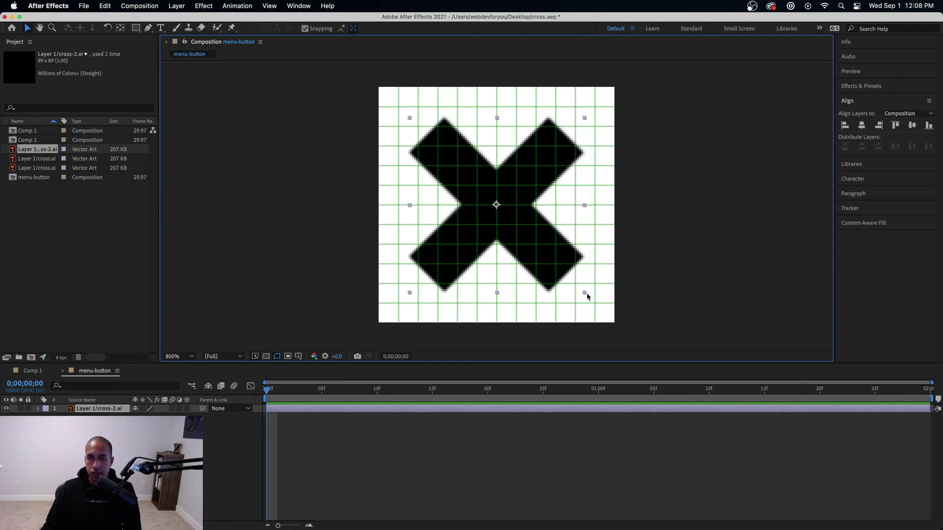
{"action": "left_click_drag", "start_coordinate": [586, 294], "coordinate": [594, 303]}
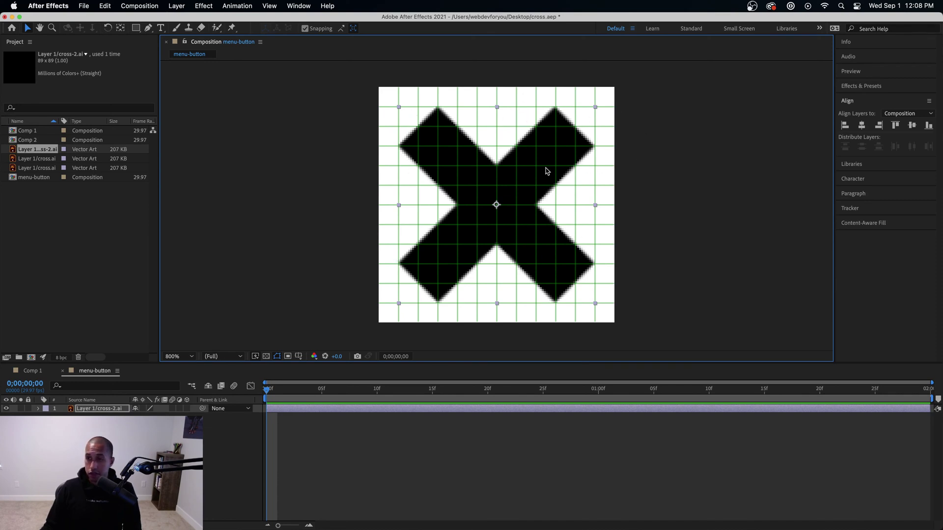
{"action": "left_click", "coordinate": [288, 90]}
Check that Snap to Grid is enabled for the composition view and leave the cross layer deselected
{"action": "left_click", "coordinate": [298, 6]}
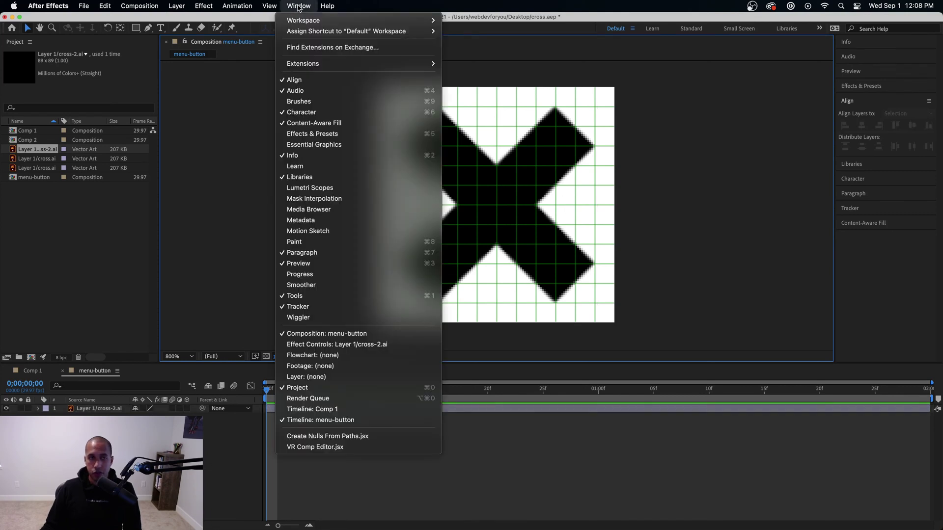
{"action": "mouse_move", "coordinate": [266, 5]}
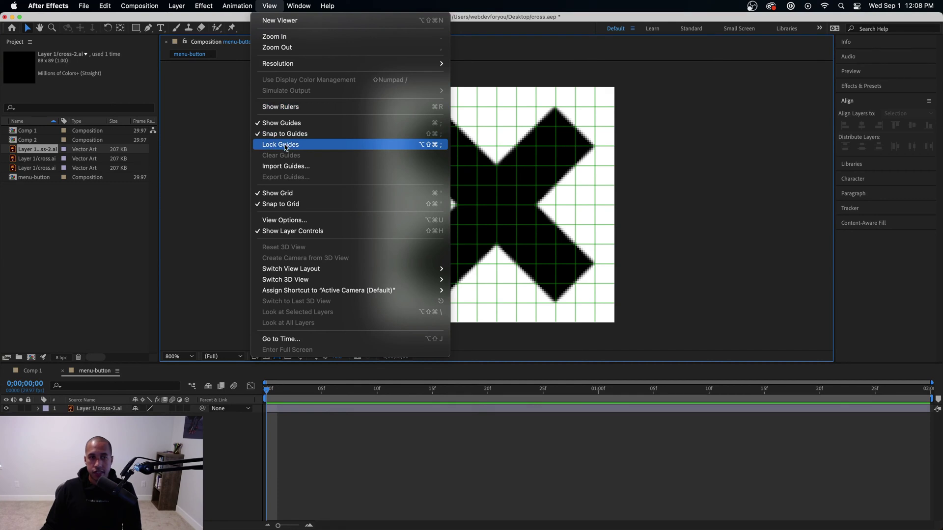
{"action": "left_click", "coordinate": [303, 205]}
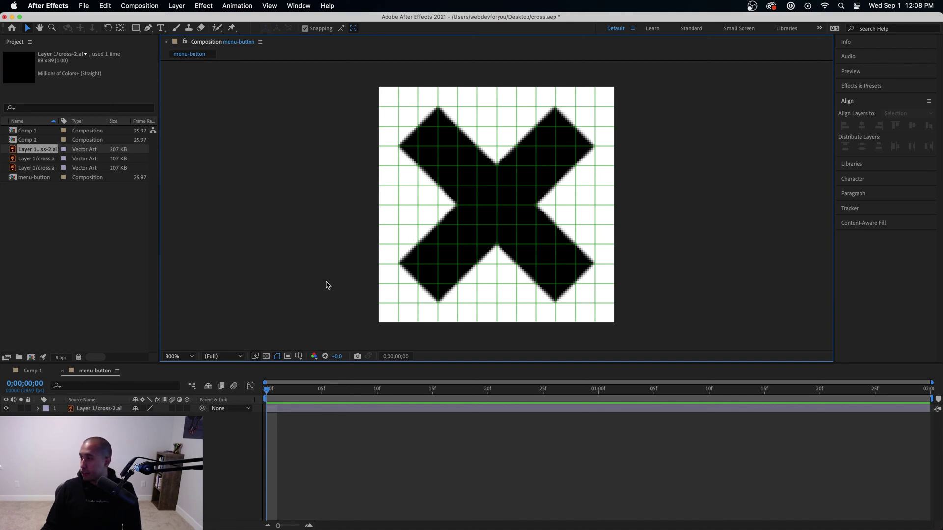
{"action": "left_click", "coordinate": [97, 411]}
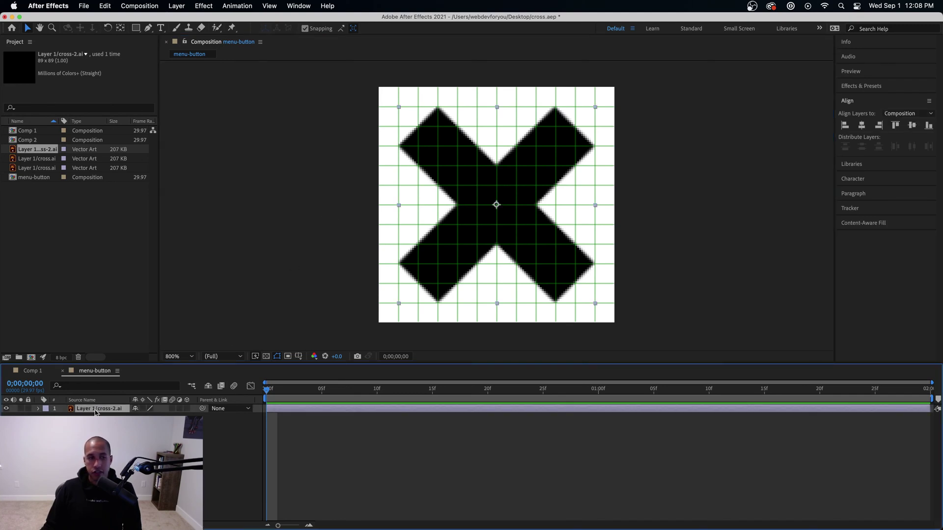
{"action": "left_click", "coordinate": [98, 424]}
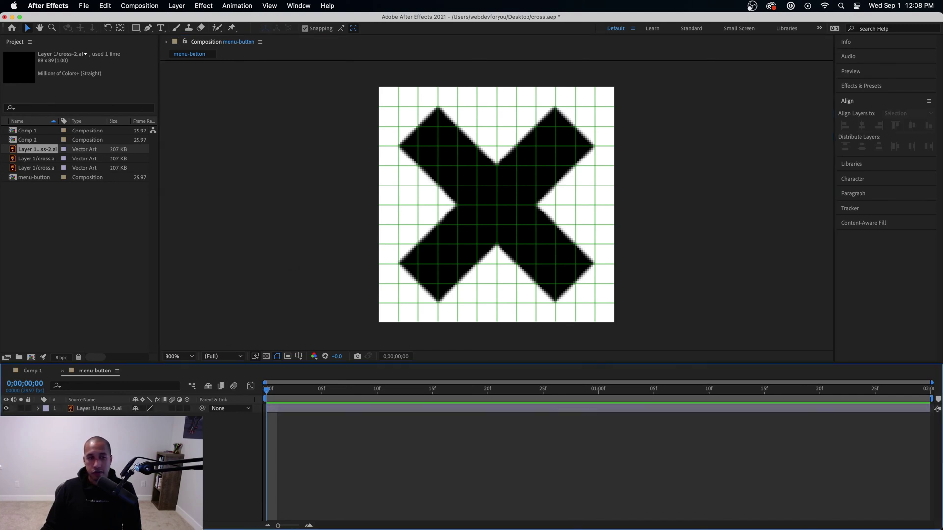
Trace the cross with the Pen tool on a new shape layer, placing grid-snapped points on all twelve corners and closing the path
{"action": "left_click", "coordinate": [148, 29]}
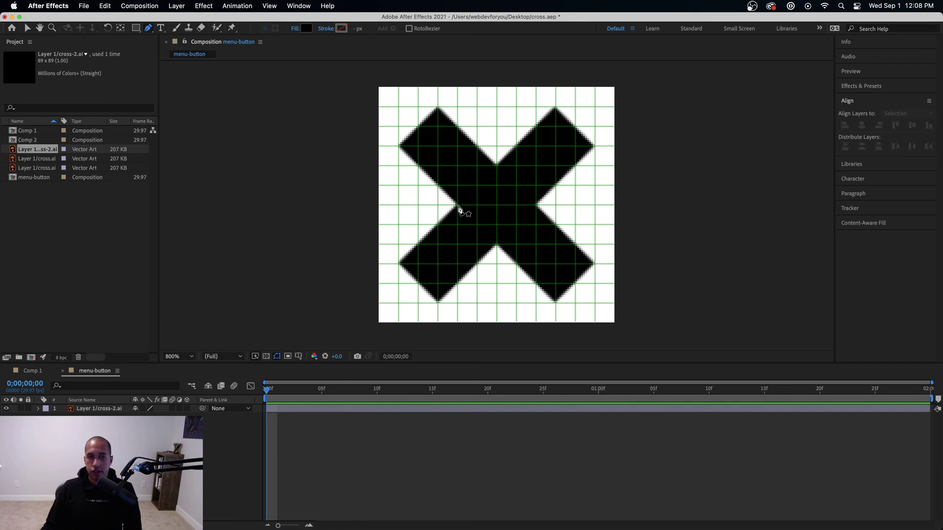
{"action": "left_click", "coordinate": [269, 8]}
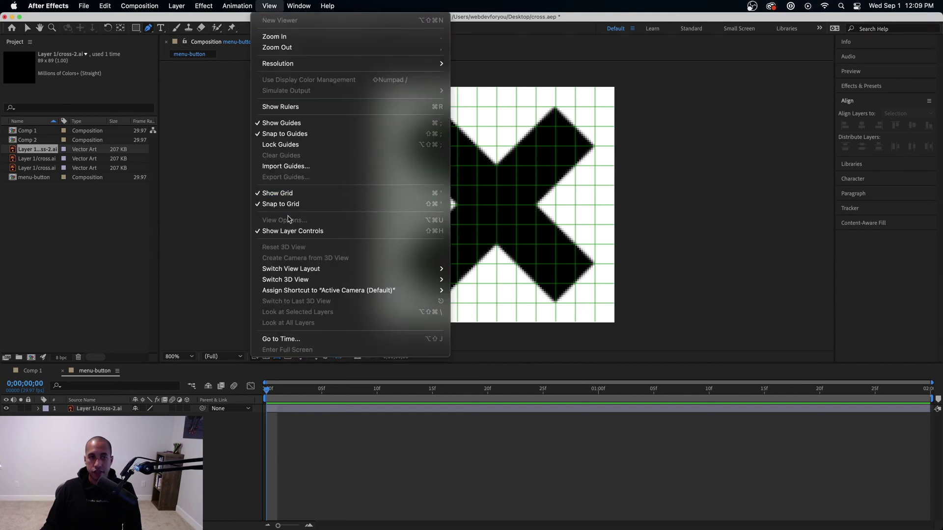
{"action": "left_click", "coordinate": [683, 204]}
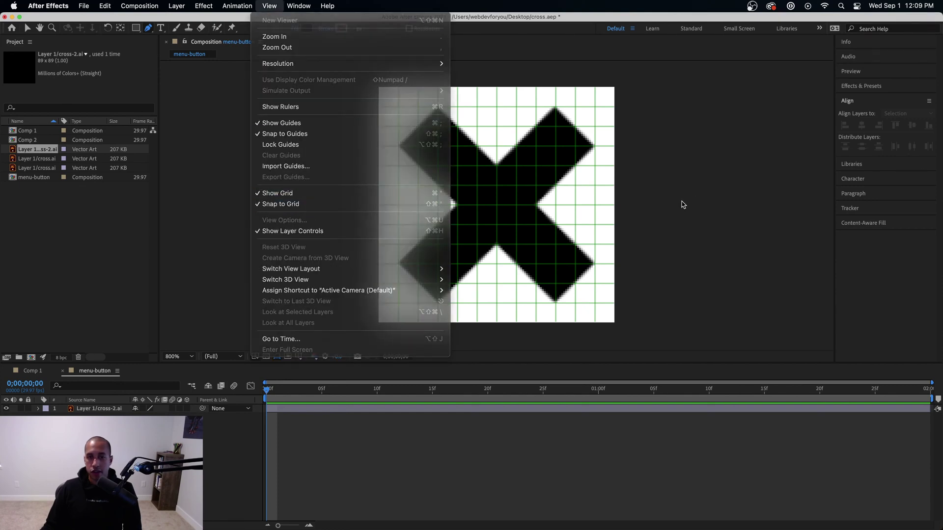
{"action": "left_click", "coordinate": [458, 206]}
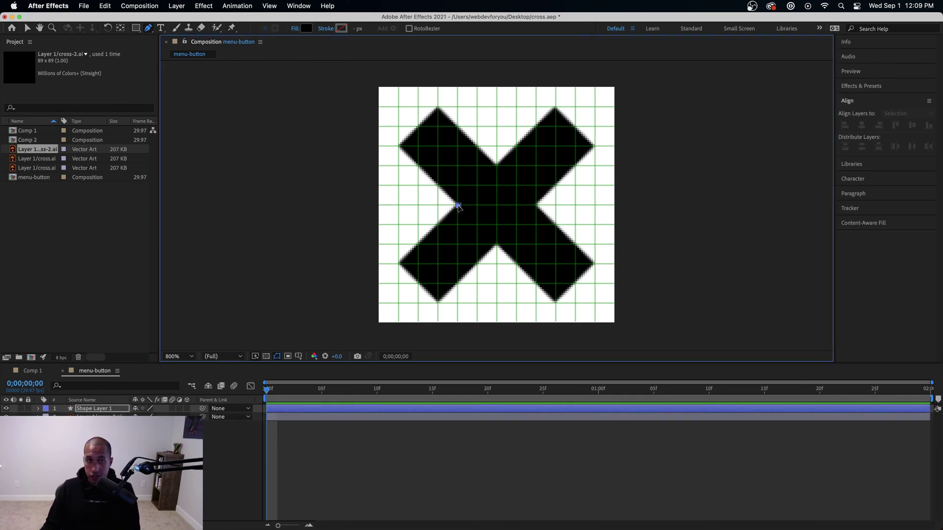
{"action": "left_click", "coordinate": [397, 145]}
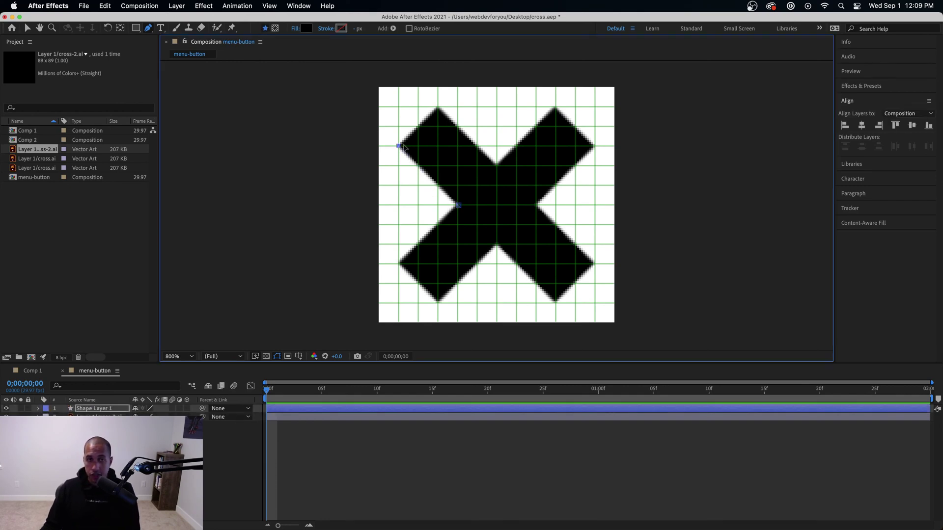
{"action": "left_click", "coordinate": [437, 107]}
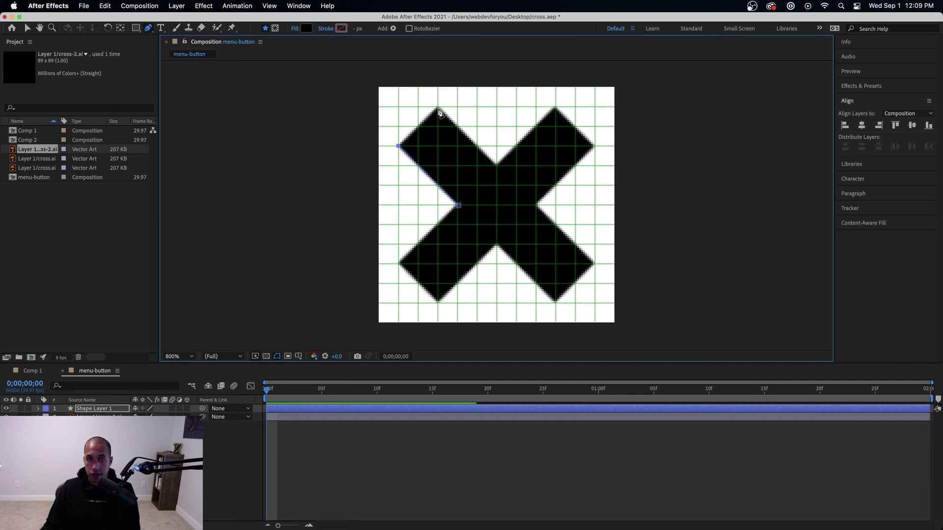
{"action": "left_click", "coordinate": [497, 165]}
{"action": "left_click", "coordinate": [555, 107]}
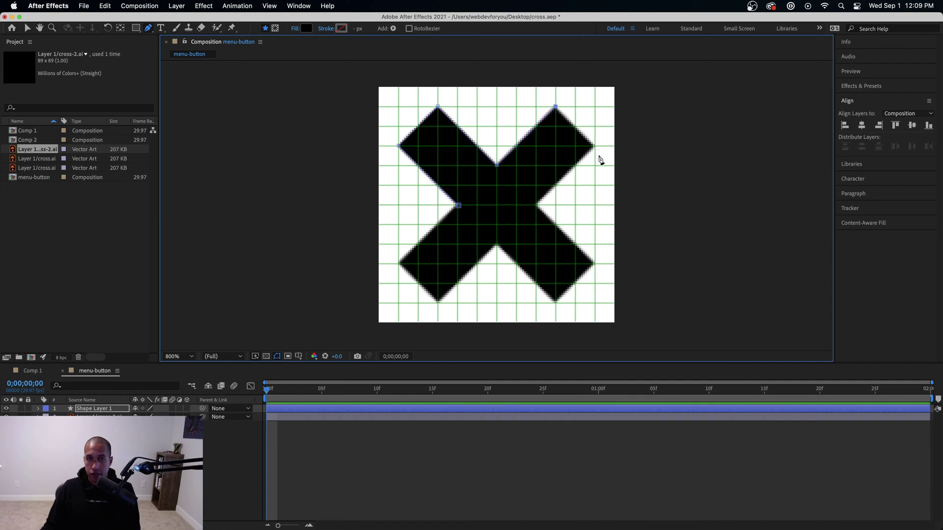
{"action": "left_click", "coordinate": [595, 146]}
{"action": "left_click", "coordinate": [535, 205]}
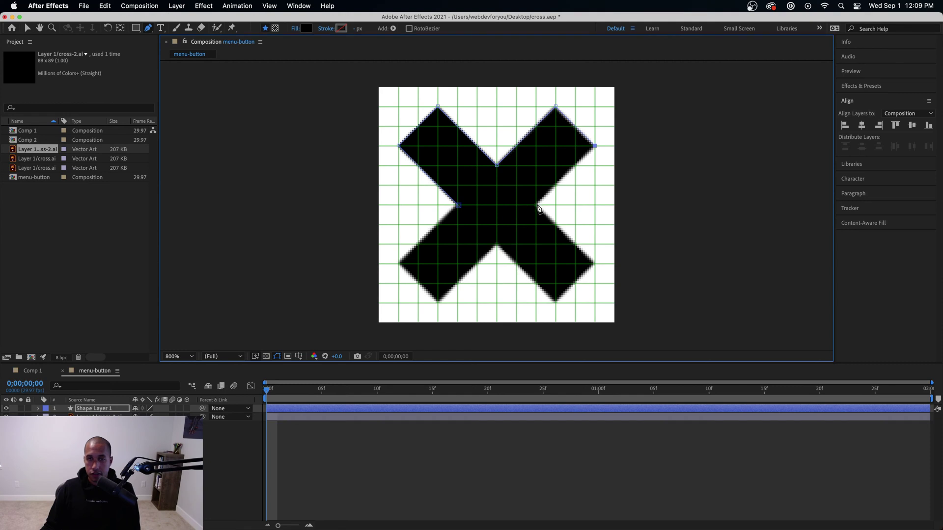
{"action": "left_click", "coordinate": [595, 264]}
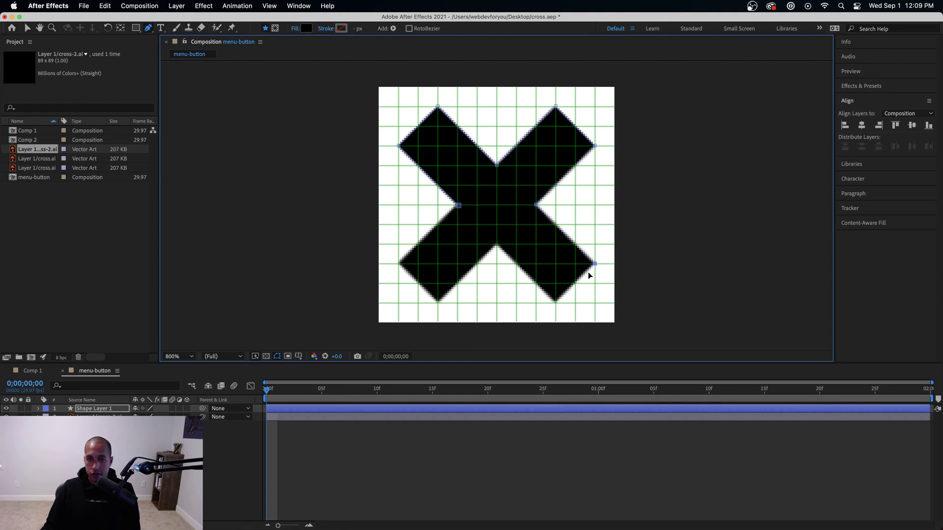
{"action": "left_click", "coordinate": [556, 304]}
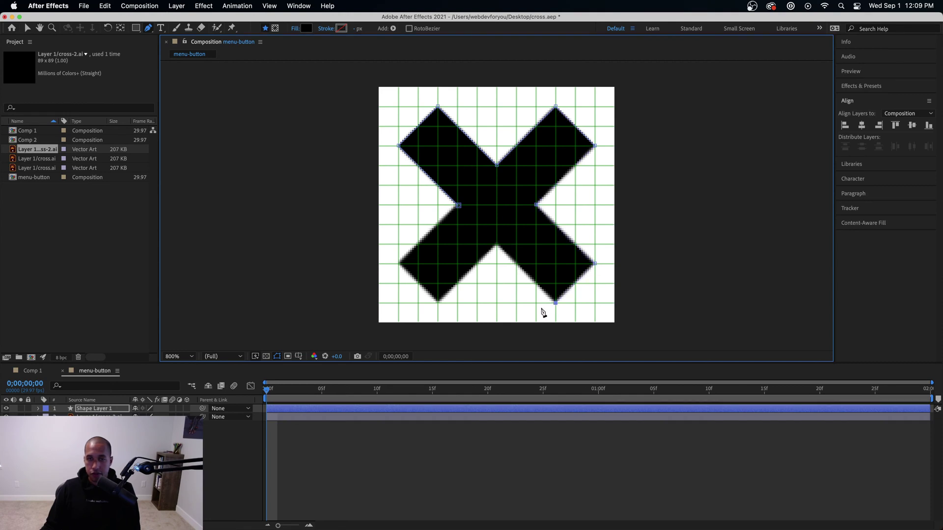
{"action": "left_click", "coordinate": [497, 244]}
{"action": "left_click", "coordinate": [437, 304]}
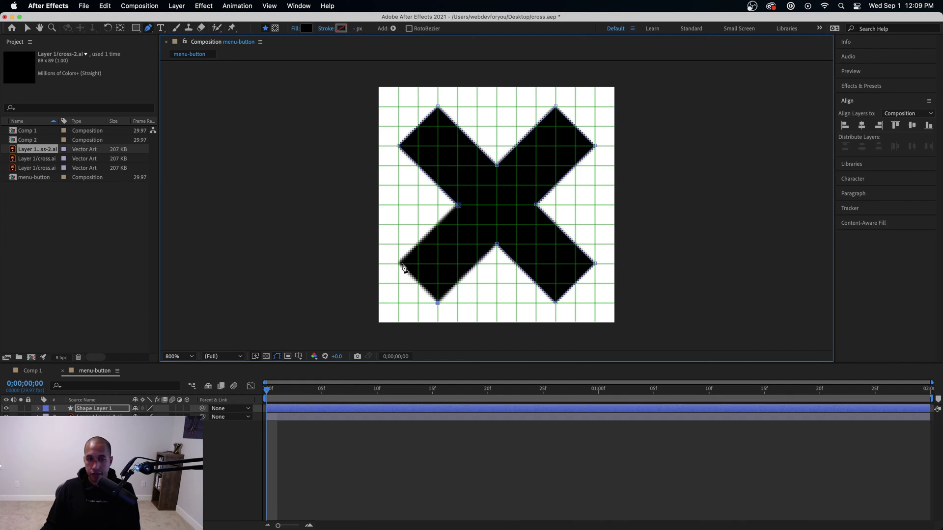
{"action": "left_click", "coordinate": [399, 264]}
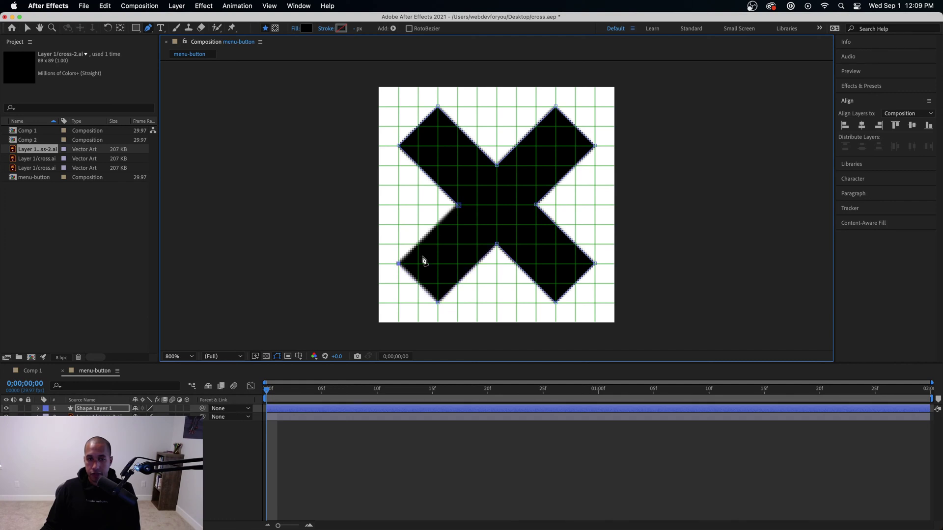
{"action": "left_click", "coordinate": [458, 205]}
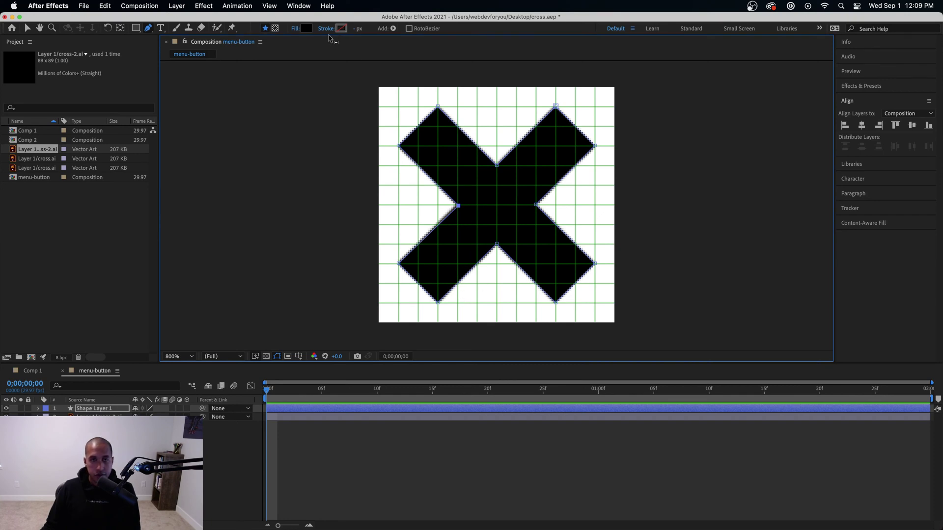
{"action": "left_click", "coordinate": [93, 408]}
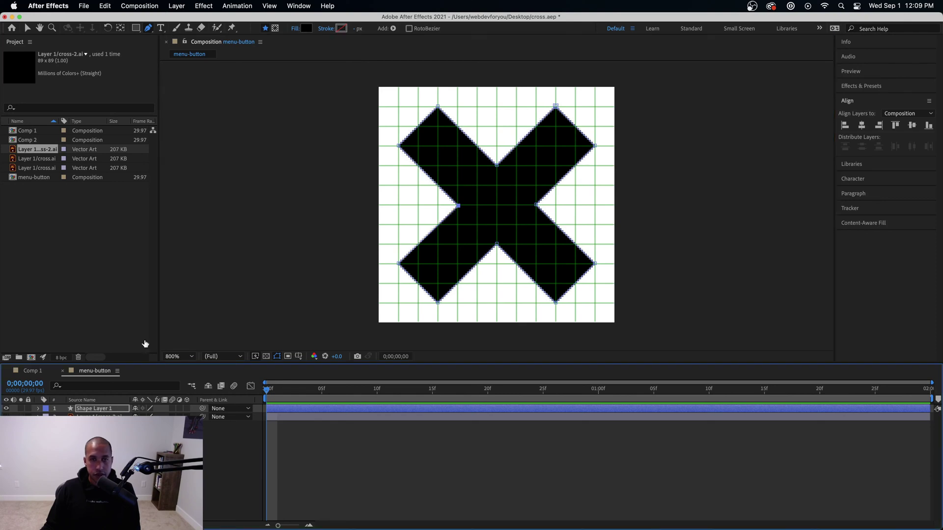
Leave the Pen tool and rename the traced shape layer to cross
{"action": "left_click", "coordinate": [27, 28]}
{"action": "left_click", "coordinate": [707, 268]}
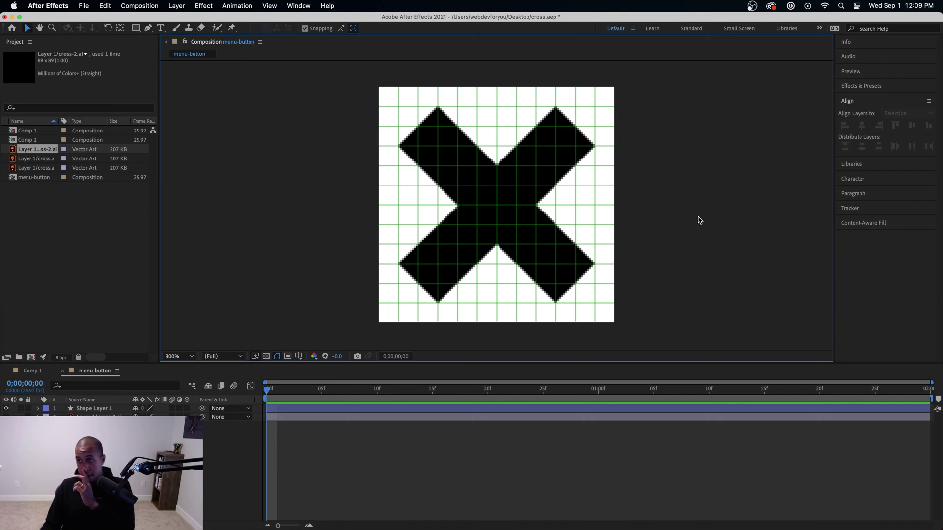
{"action": "left_click", "coordinate": [104, 409]}
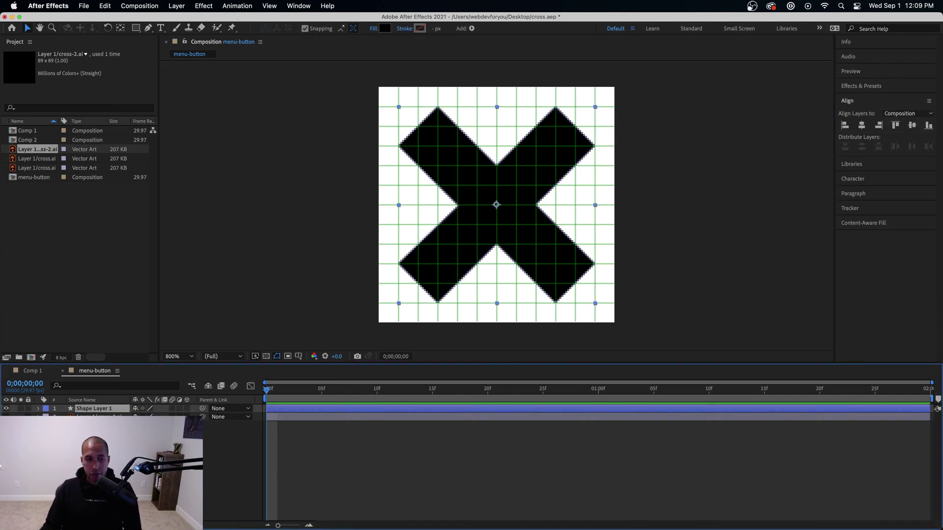
{"action": "key", "text": "super+shift+a"}
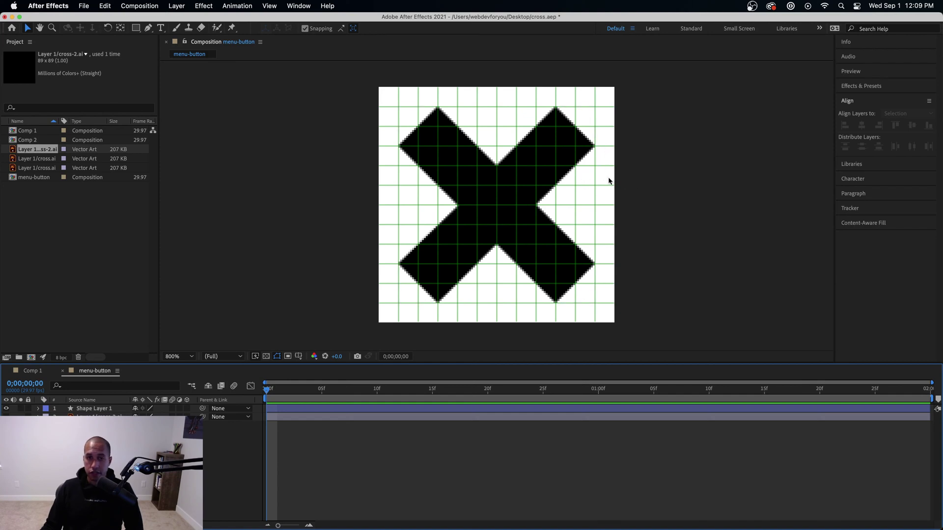
{"action": "left_click", "coordinate": [89, 412]}
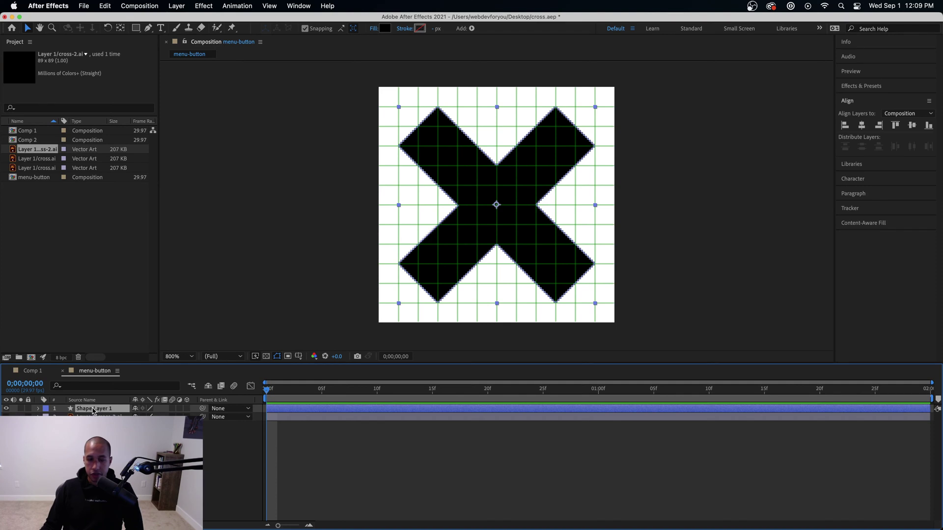
{"action": "key", "text": "Return"}
{"action": "type", "text": "cros"}
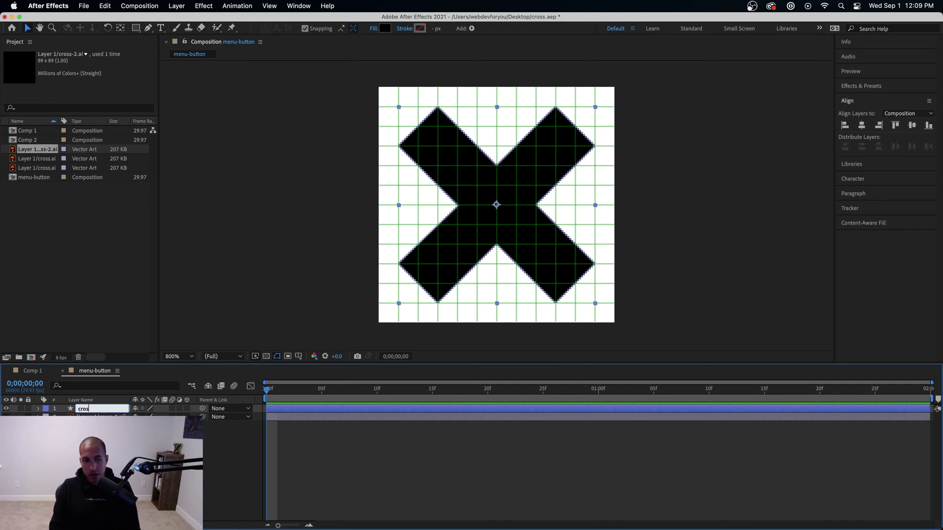
{"action": "type", "text": "s"}
{"action": "key", "text": "Return"}
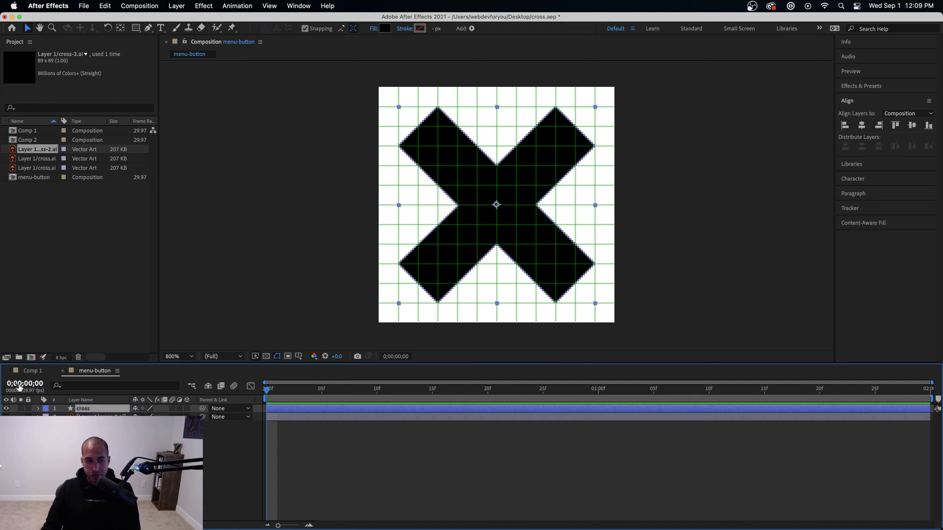
Expand the cross layer's contents down to the path to inspect its structure, collapse the layer and deselect it
{"action": "left_click", "coordinate": [39, 409]}
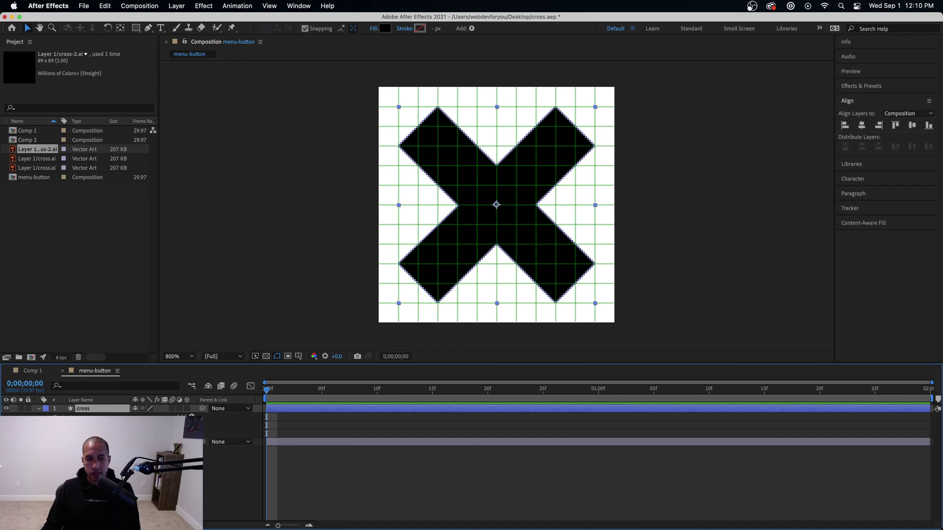
{"action": "left_click", "coordinate": [54, 425]}
{"action": "left_click", "coordinate": [75, 434]}
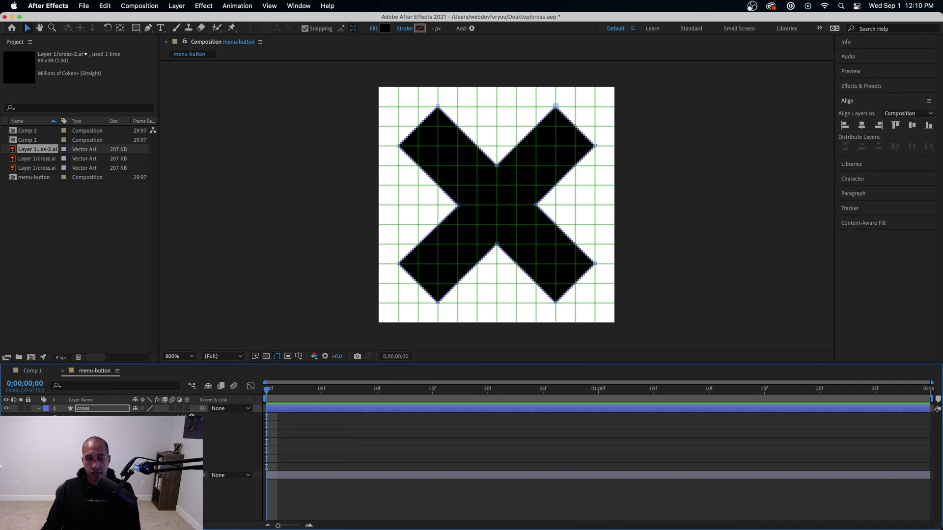
{"action": "left_click", "coordinate": [63, 434]}
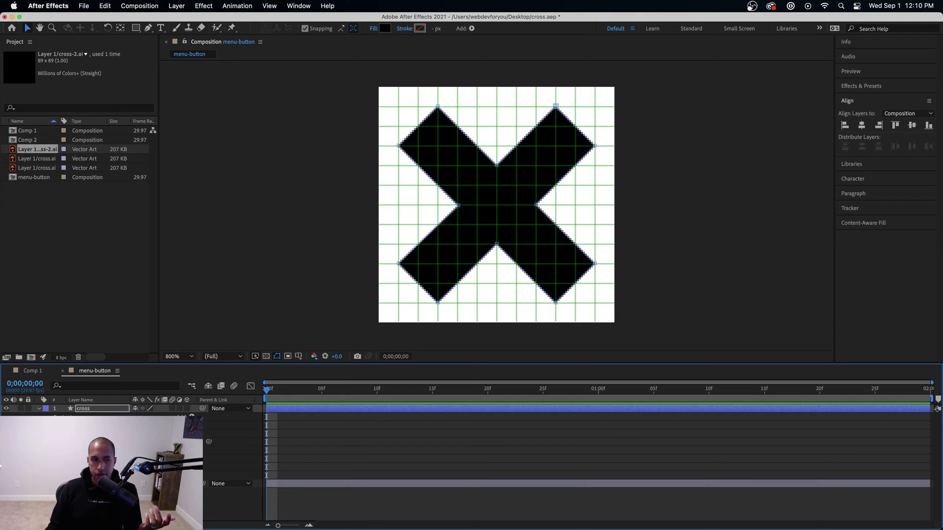
{"action": "left_click", "coordinate": [39, 409]}
{"action": "key", "text": "F2"}
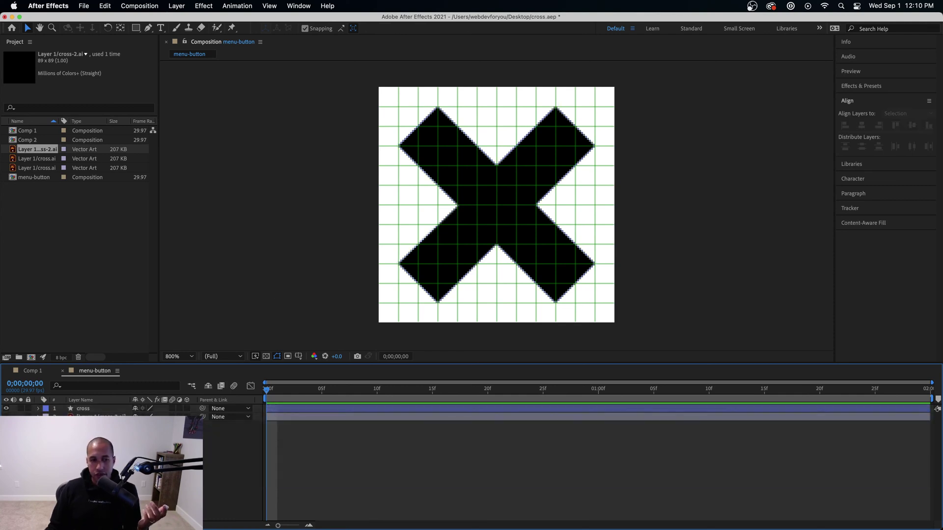
Create shapes from the imported cross-2.ai vector layer and hide the hand-traced cross layer
{"action": "right_click", "coordinate": [101, 417]}
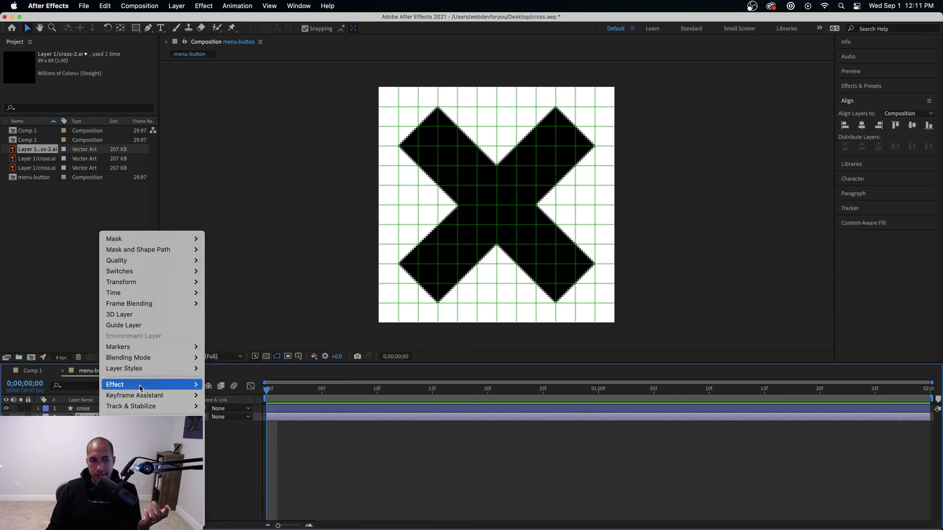
{"action": "mouse_move", "coordinate": [142, 444]}
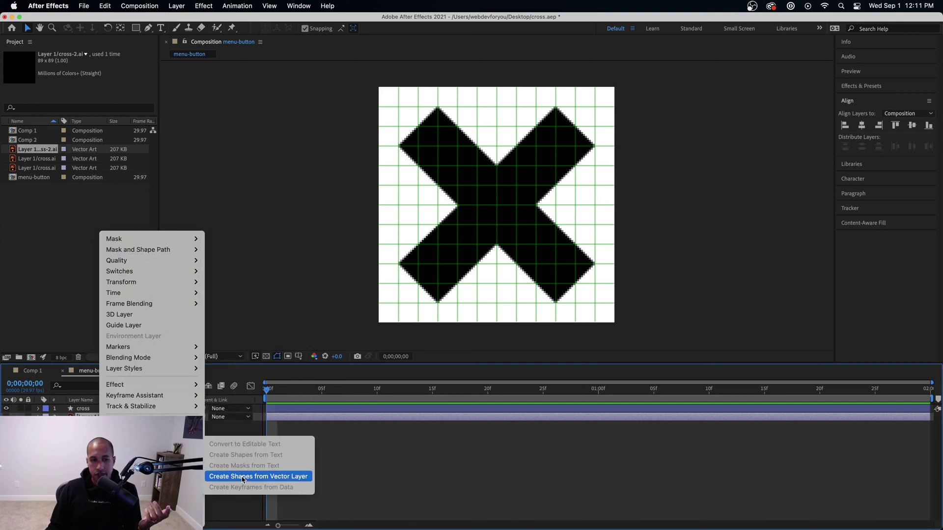
{"action": "left_click", "coordinate": [271, 478]}
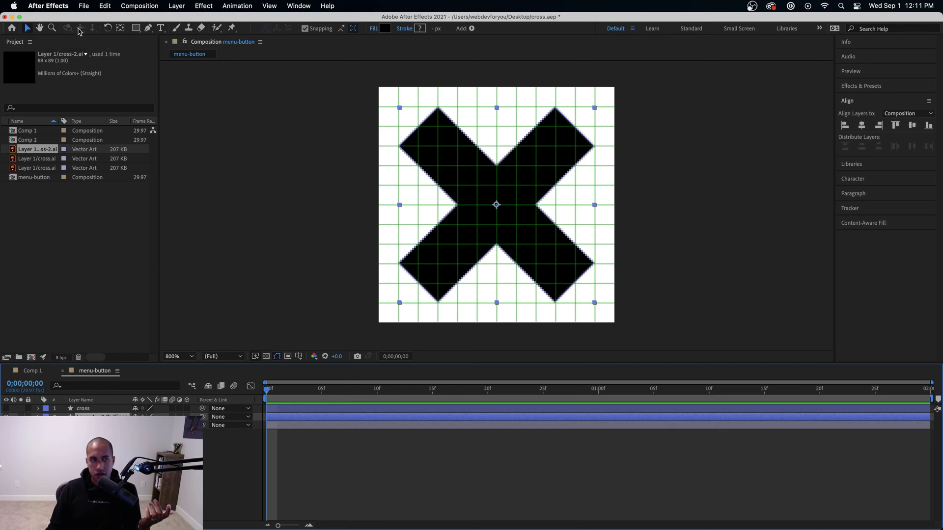
{"action": "left_click", "coordinate": [310, 181]}
{"action": "left_click", "coordinate": [458, 212]}
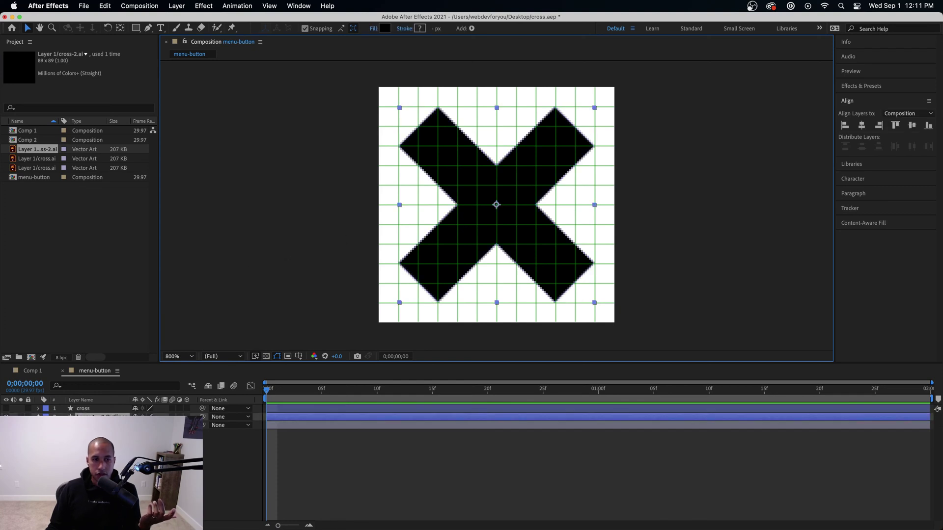
Expand the outlines layer through its contents and group down to the Path property of the cross shape
{"action": "left_click", "coordinate": [38, 417]}
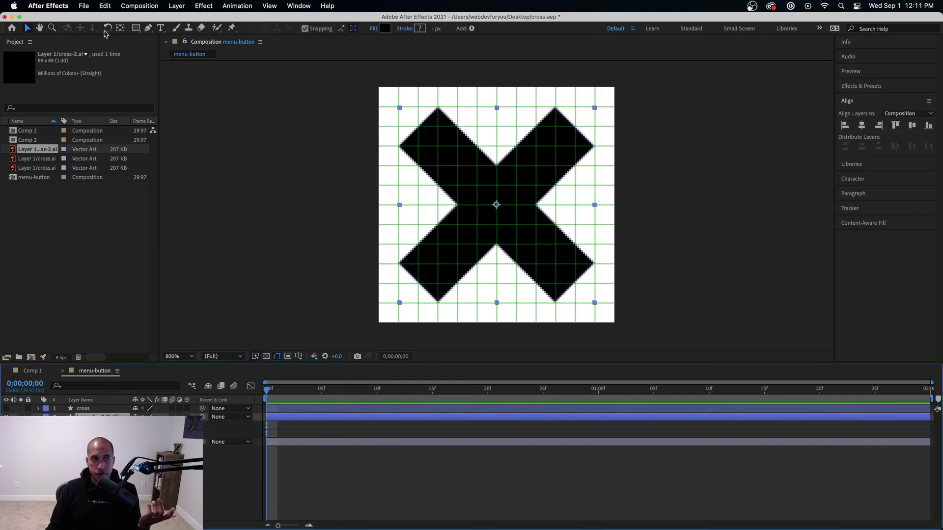
{"action": "left_click", "coordinate": [149, 28]}
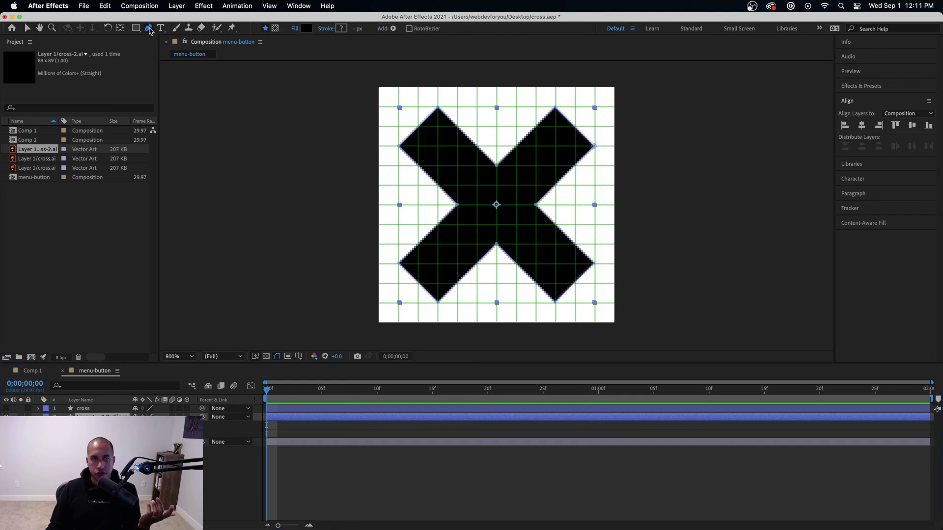
{"action": "left_click", "coordinate": [46, 425]}
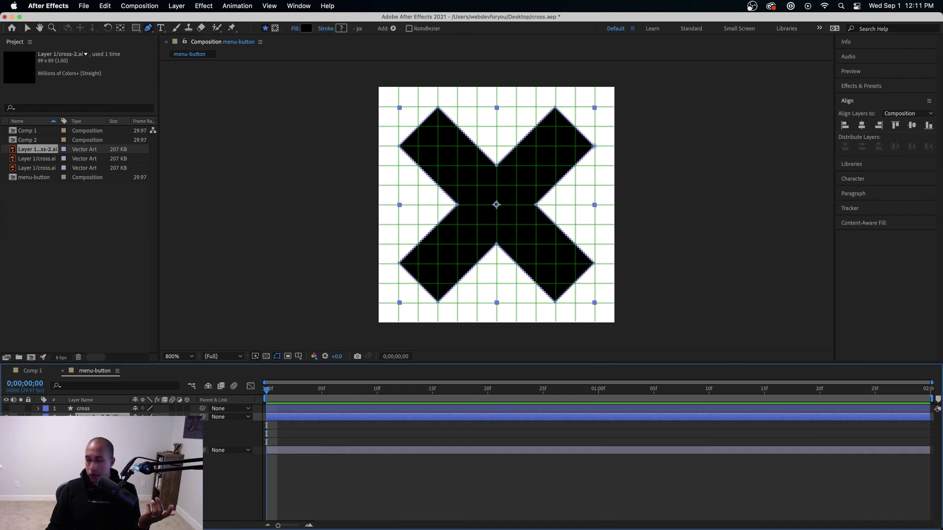
{"action": "left_click", "coordinate": [53, 433]}
{"action": "left_click", "coordinate": [76, 441]}
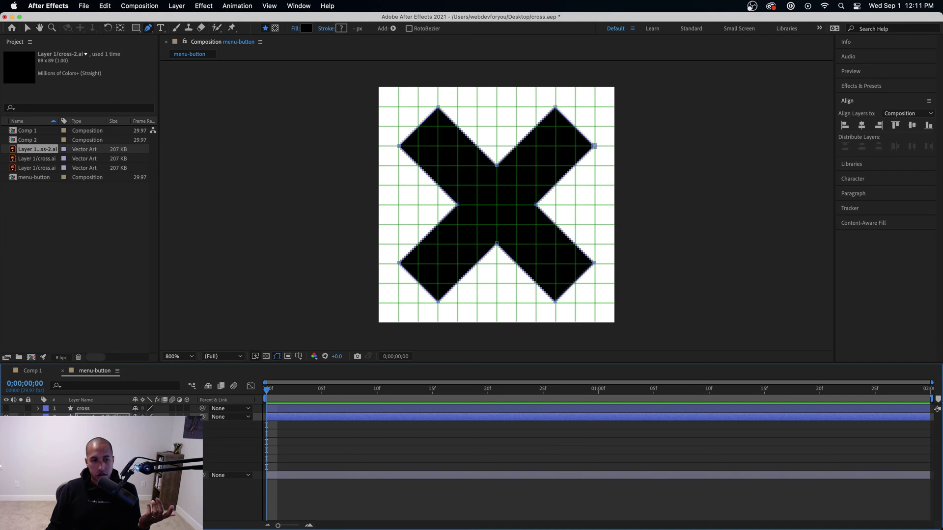
{"action": "left_click", "coordinate": [62, 442]}
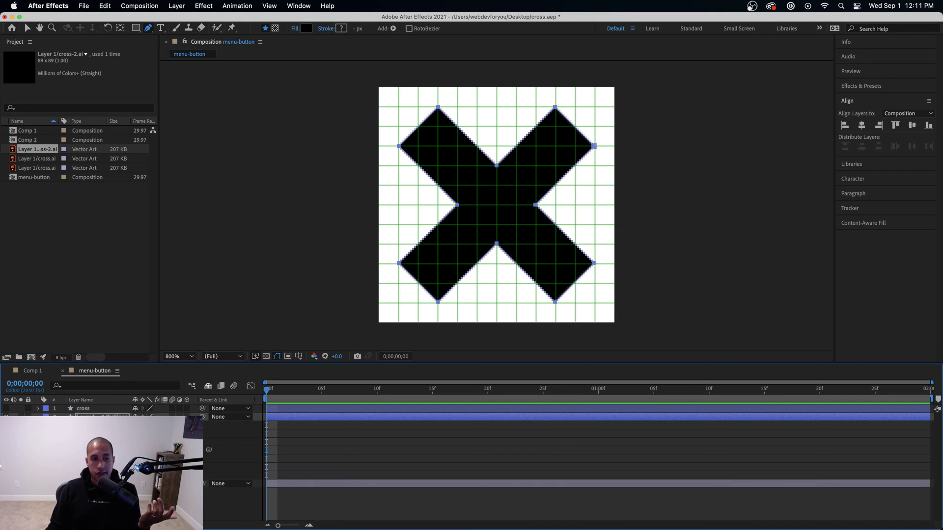
{"action": "left_click", "coordinate": [71, 433]}
{"action": "left_click", "coordinate": [76, 442]}
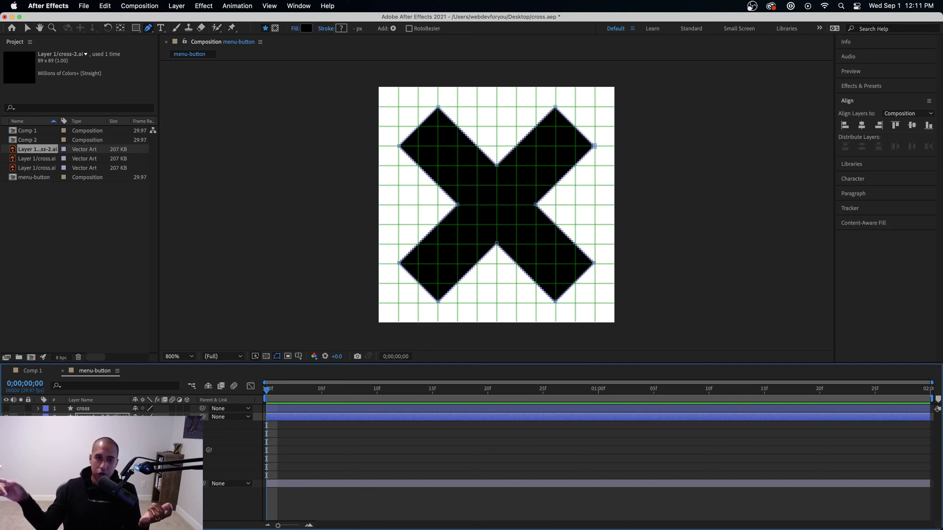
View the cross-2.ai source layer in its own viewer and check the Create Shapes from Vector Layer command
{"action": "left_click", "coordinate": [101, 418]}
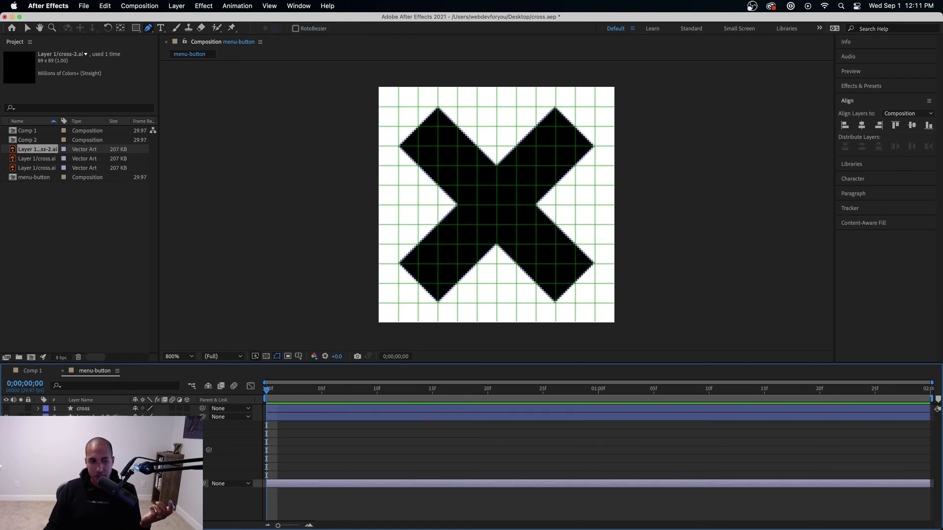
{"action": "double_click", "coordinate": [101, 418]}
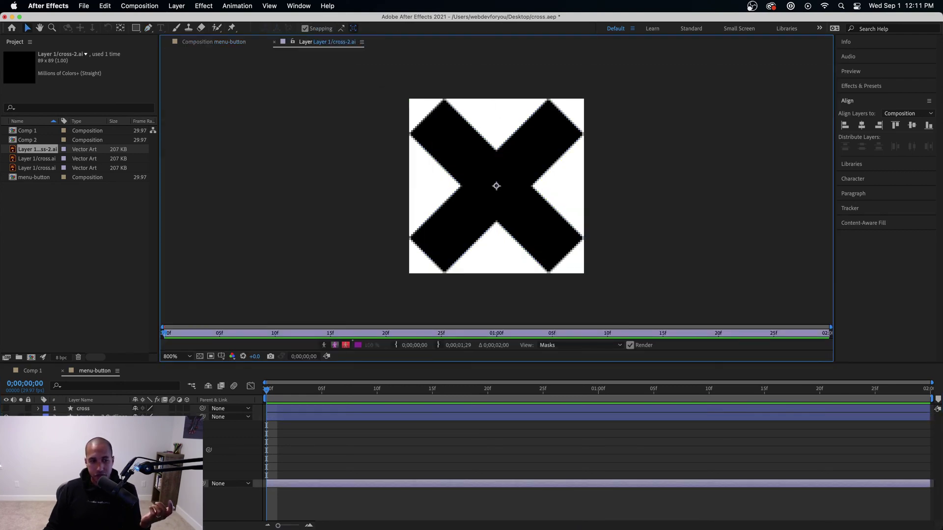
{"action": "right_click", "coordinate": [90, 416]}
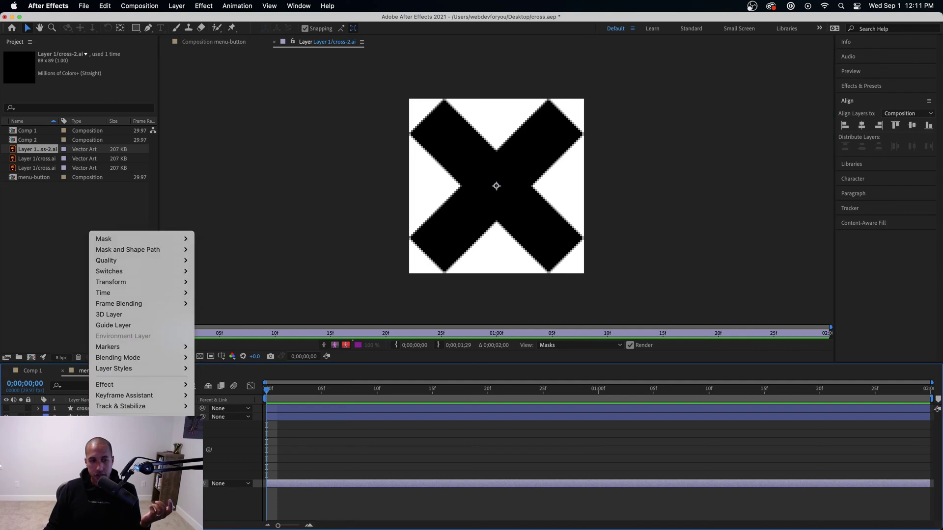
{"action": "mouse_move", "coordinate": [196, 444]}
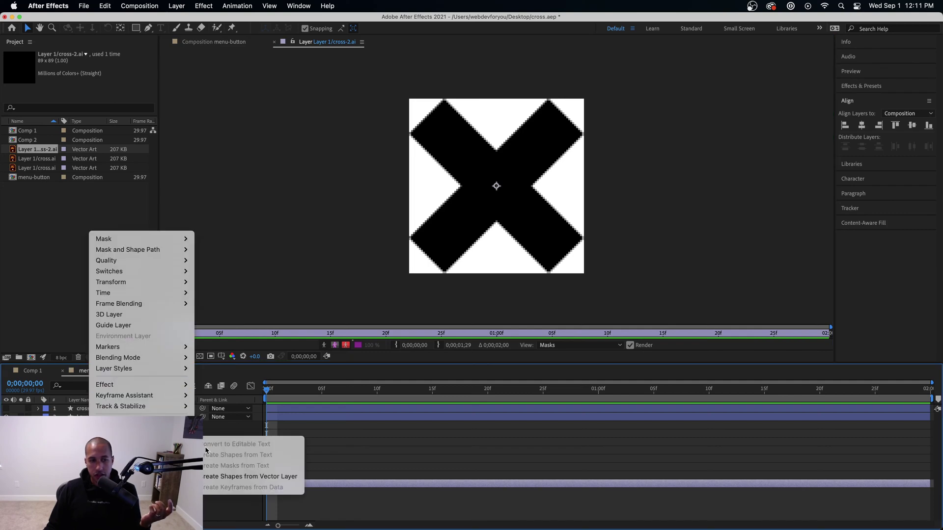
{"action": "left_click", "coordinate": [241, 476]}
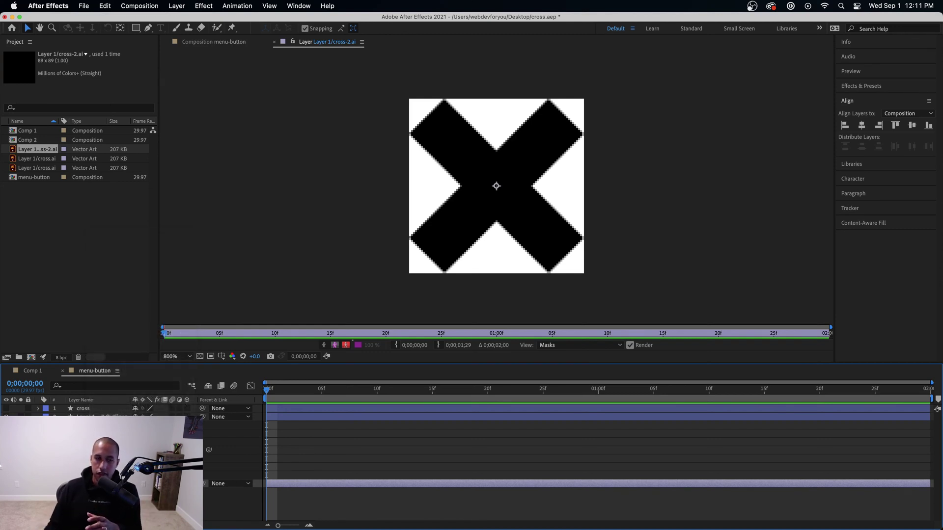
Look at the MENU button in Chrome and the cross artwork in Illustrator, and return to After Effects
{"action": "left_click", "coordinate": [102, 417]}
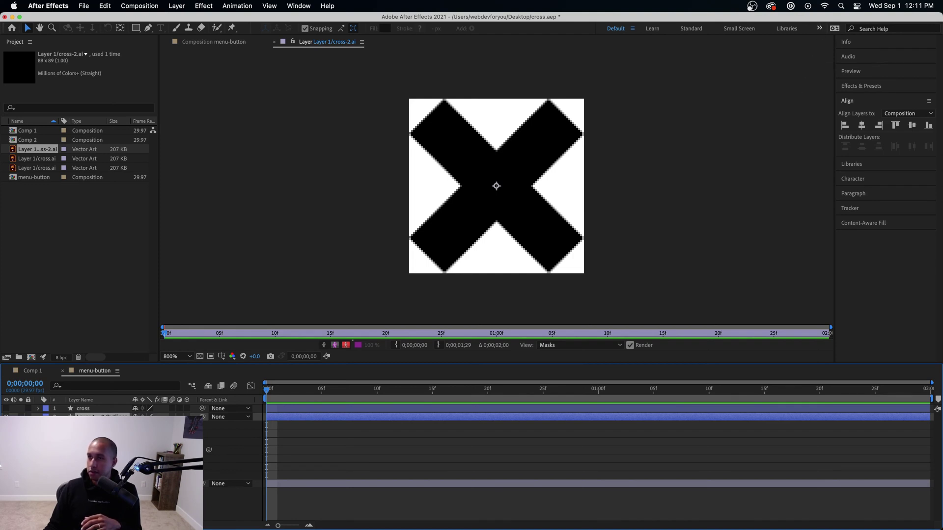
{"action": "key", "text": "super+Tab"}
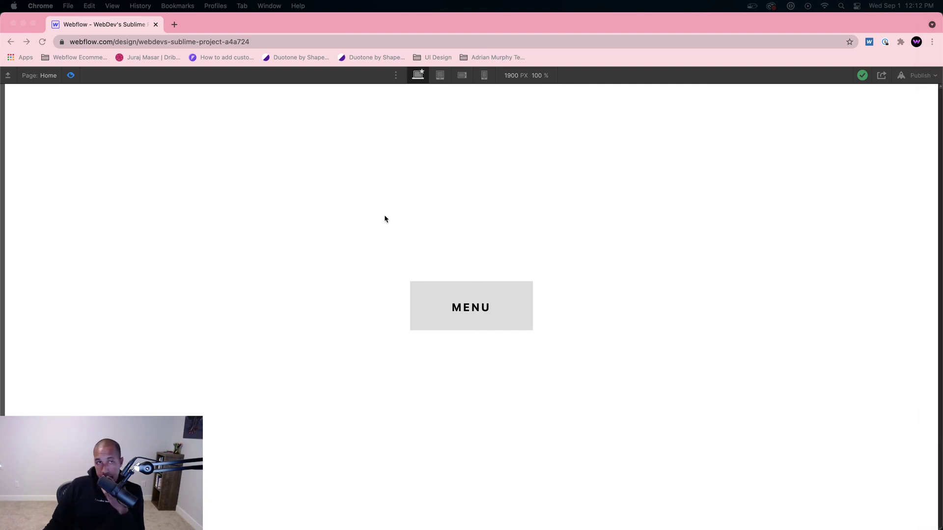
{"action": "mouse_move", "coordinate": [490, 513]}
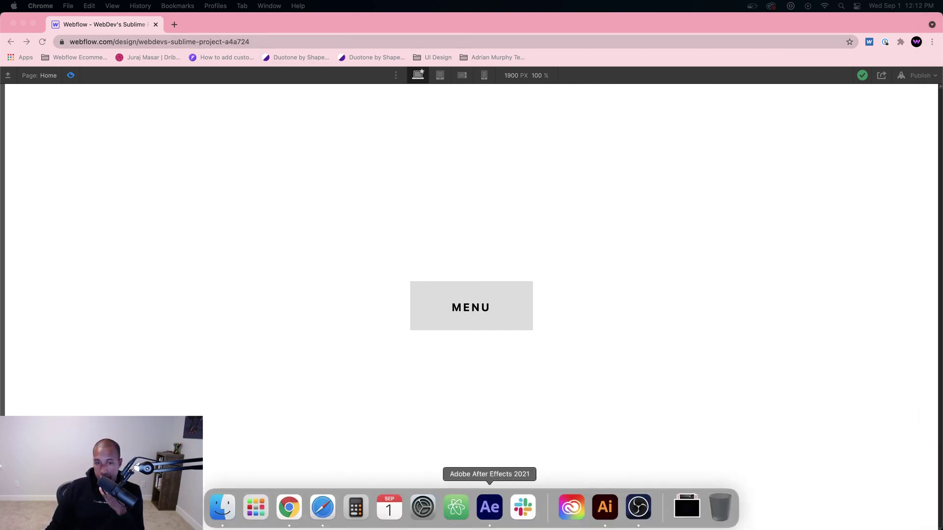
{"action": "left_click", "coordinate": [598, 516]}
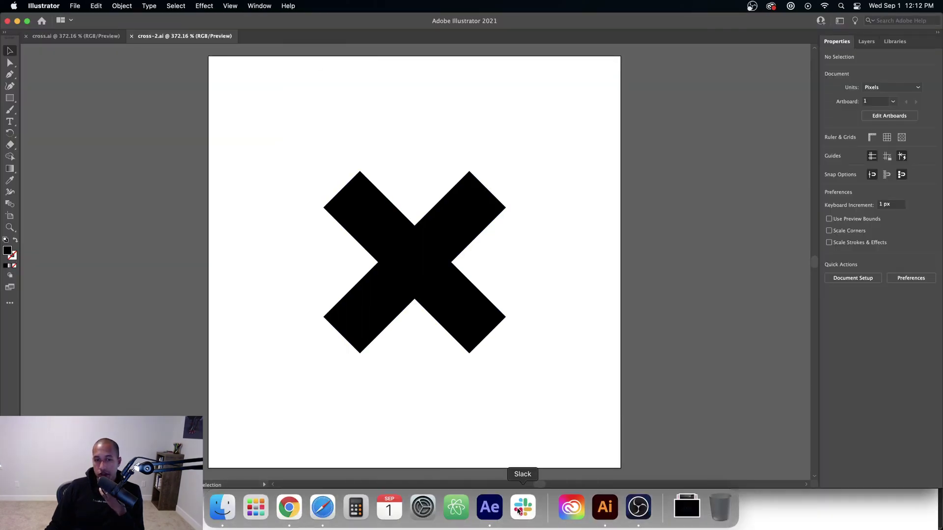
{"action": "left_click", "coordinate": [489, 510]}
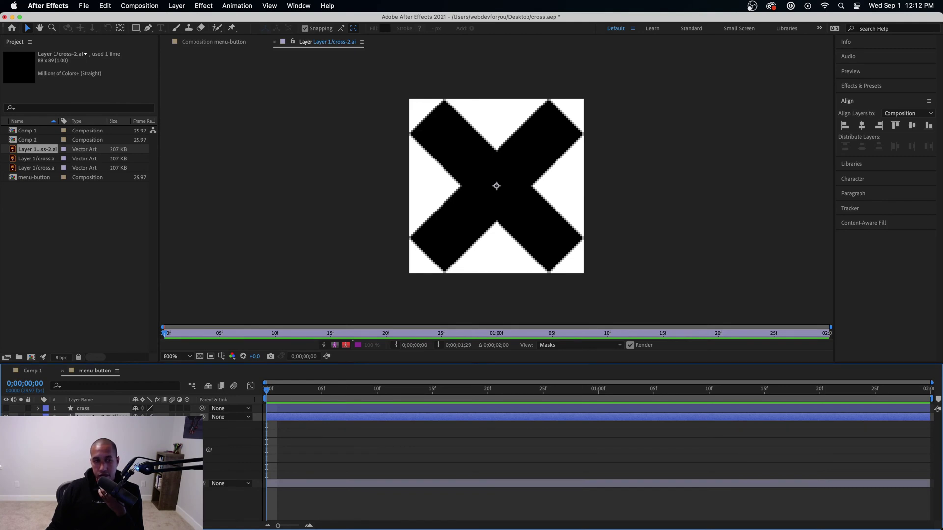
In the menu-button composition, set a Path keyframe on the outlines layer at 0;00;00;00 and move the current time to 0;00;00;15
{"action": "left_click", "coordinate": [472, 171]}
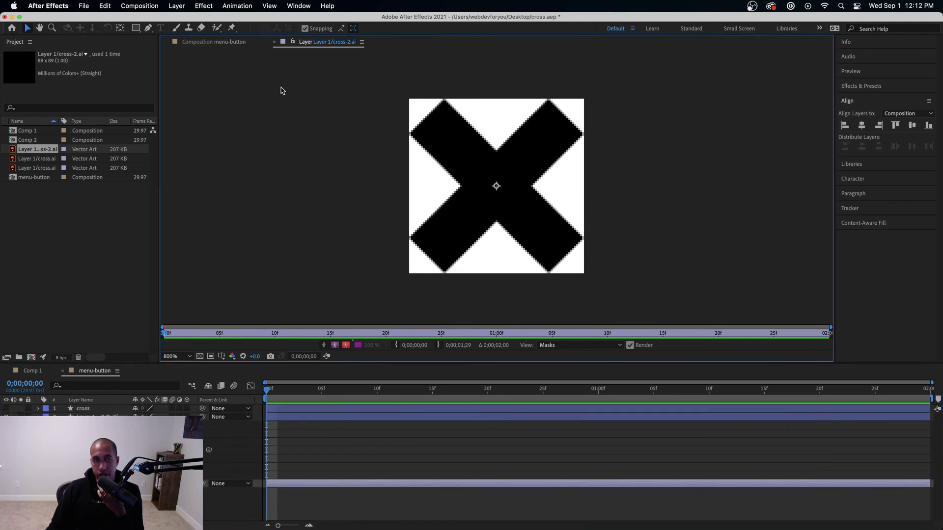
{"action": "left_click", "coordinate": [101, 416]}
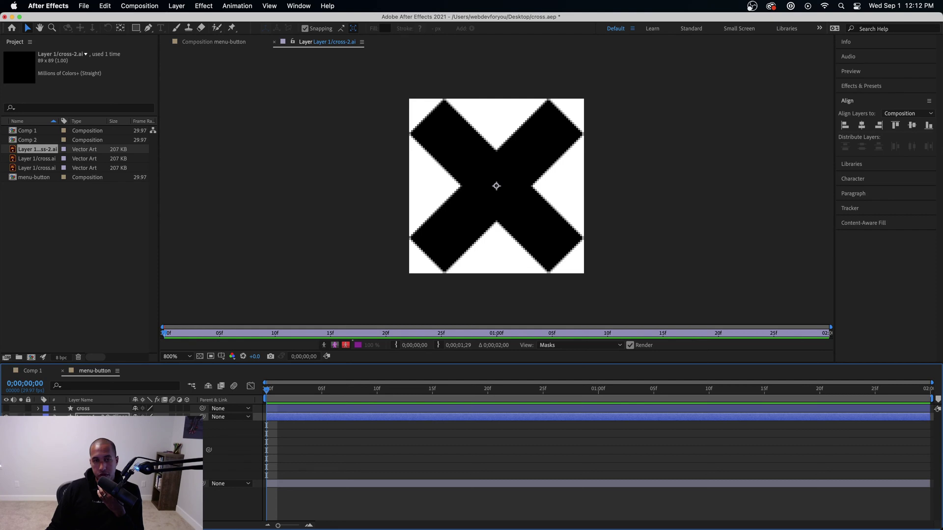
{"action": "left_click", "coordinate": [226, 43]}
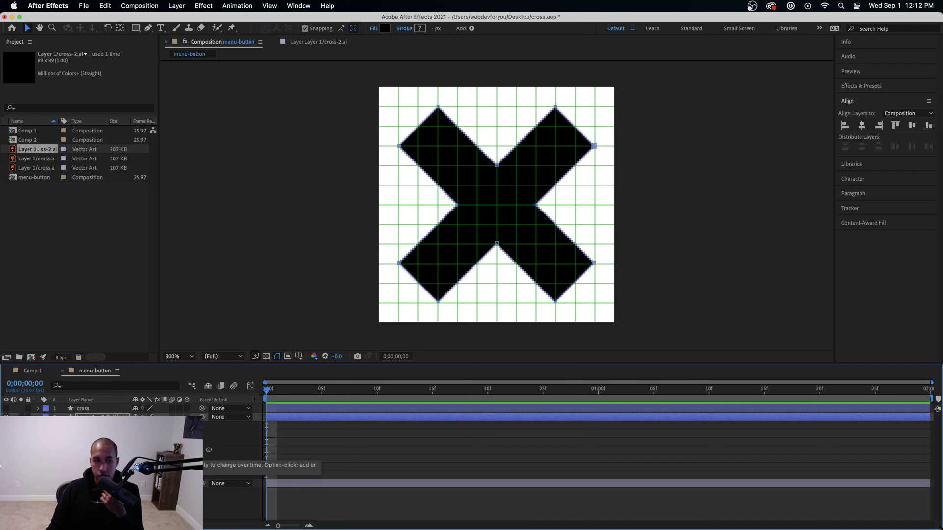
{"action": "left_click", "coordinate": [208, 450]}
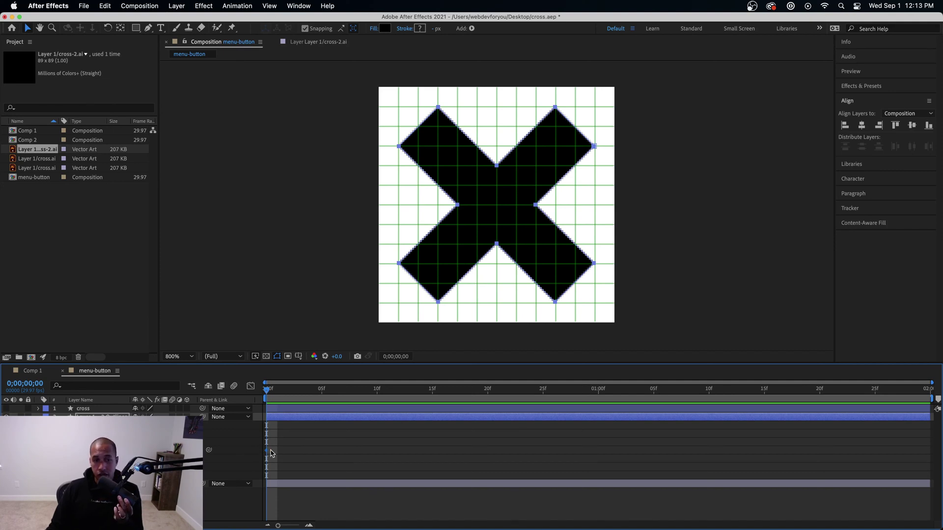
{"action": "left_click_drag", "start_coordinate": [268, 392], "coordinate": [432, 391]}
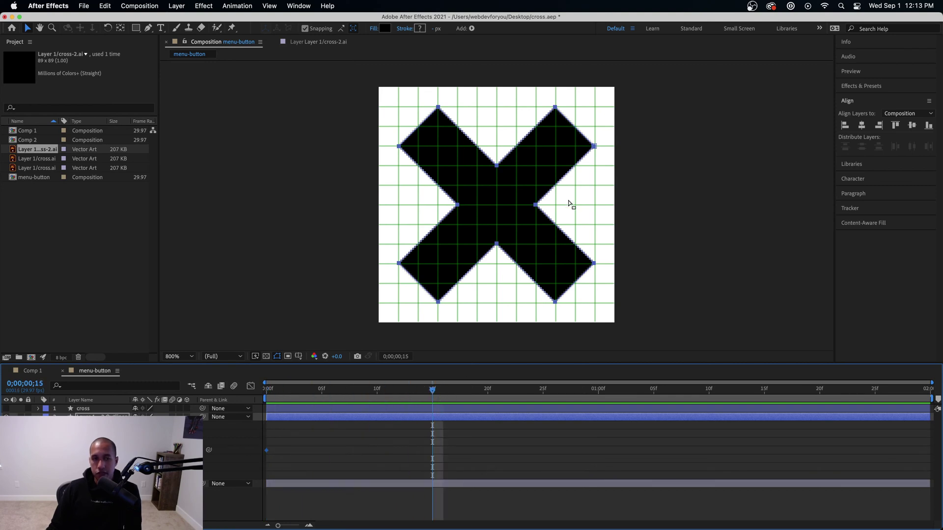
Square off the upper half of the cross path by aligning its inner side and upper vertices with the outer side and shoulder corners
{"action": "left_click", "coordinate": [78, 441]}
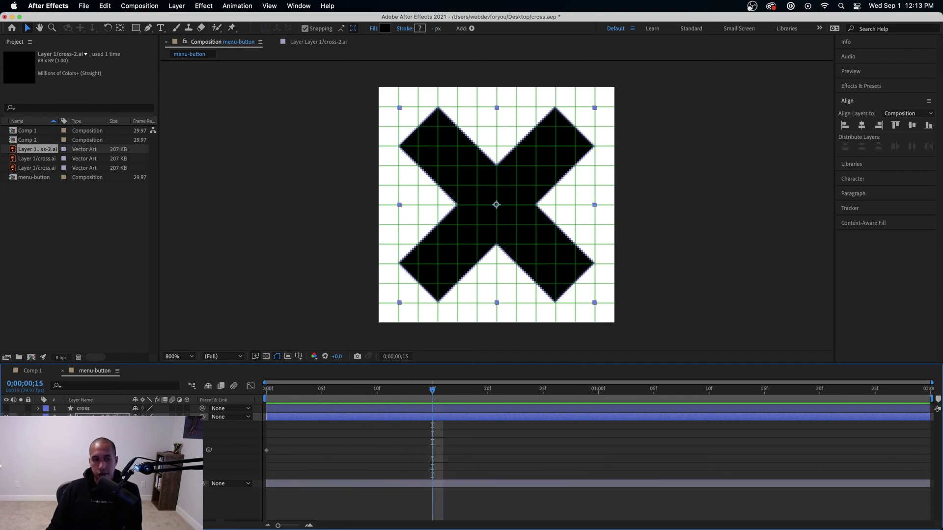
{"action": "left_click", "coordinate": [84, 442]}
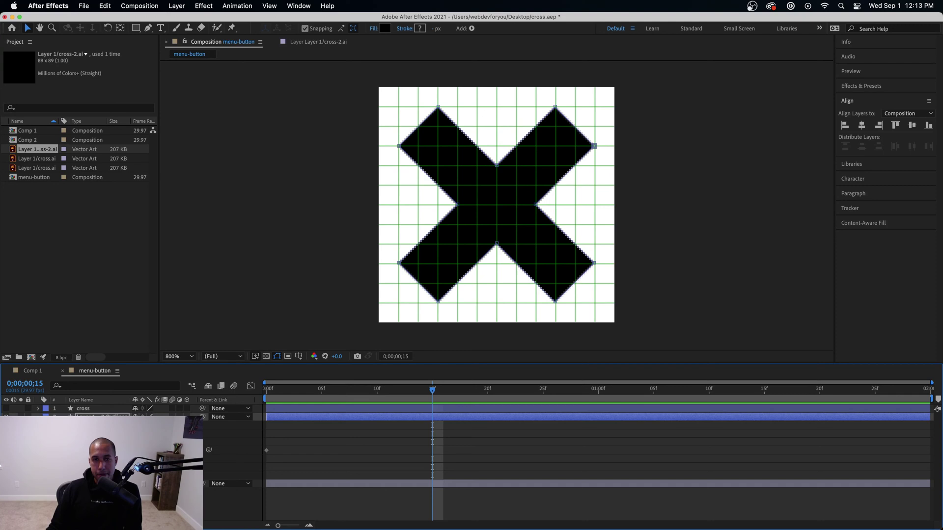
{"action": "left_click", "coordinate": [535, 205]}
{"action": "left_click_drag", "start_coordinate": [537, 205], "coordinate": [595, 208]}
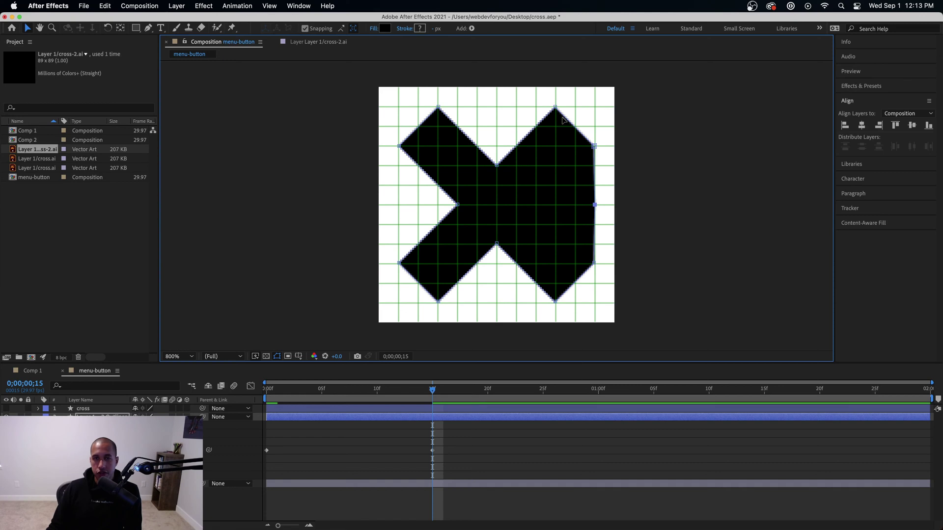
{"action": "left_click_drag", "start_coordinate": [556, 108], "coordinate": [555, 146]}
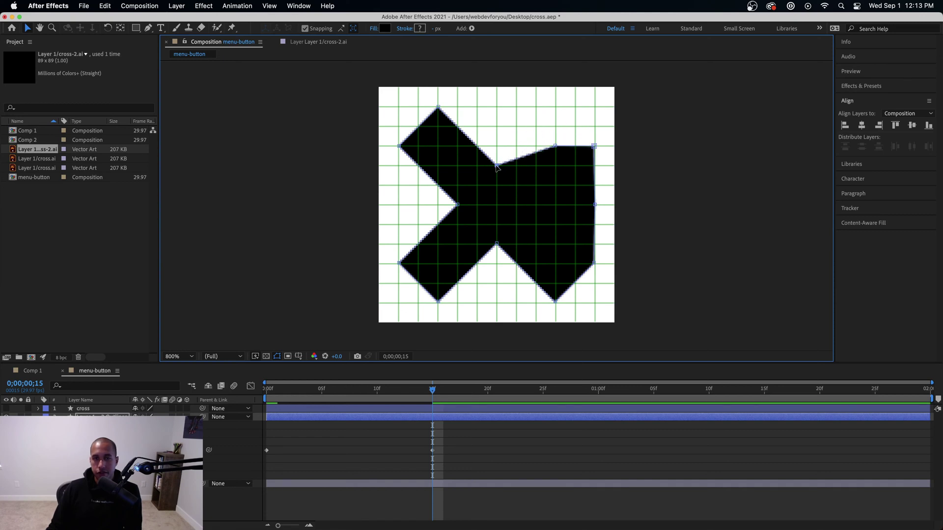
{"action": "left_click_drag", "start_coordinate": [496, 166], "coordinate": [496, 147]}
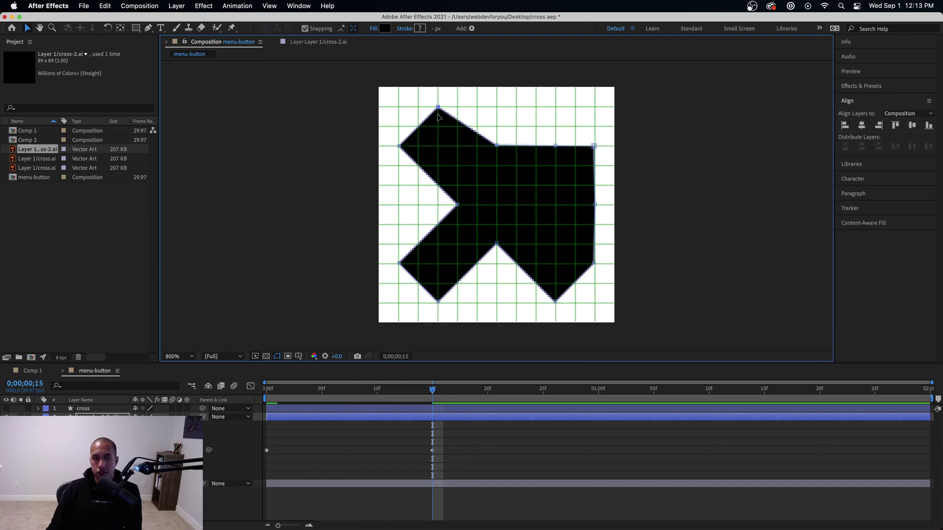
{"action": "left_click_drag", "start_coordinate": [437, 107], "coordinate": [437, 146]}
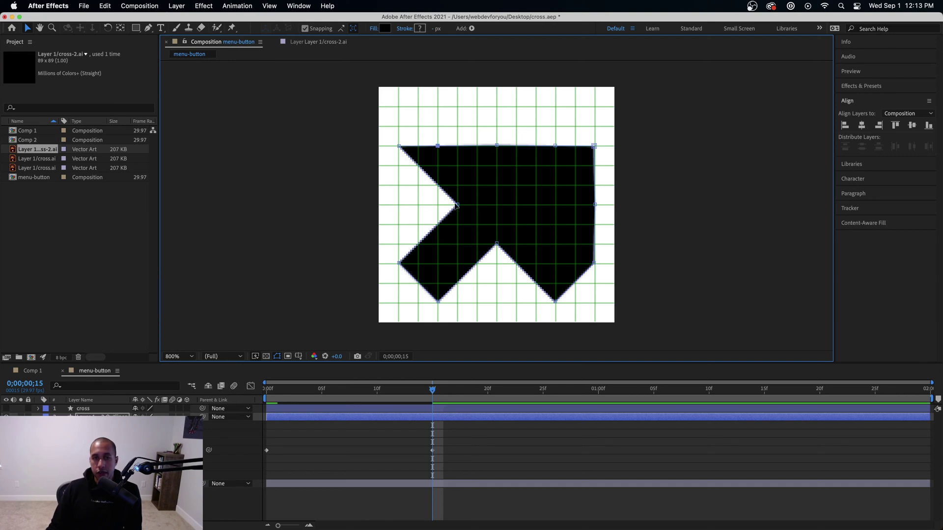
{"action": "left_click_drag", "start_coordinate": [456, 206], "coordinate": [396, 207]}
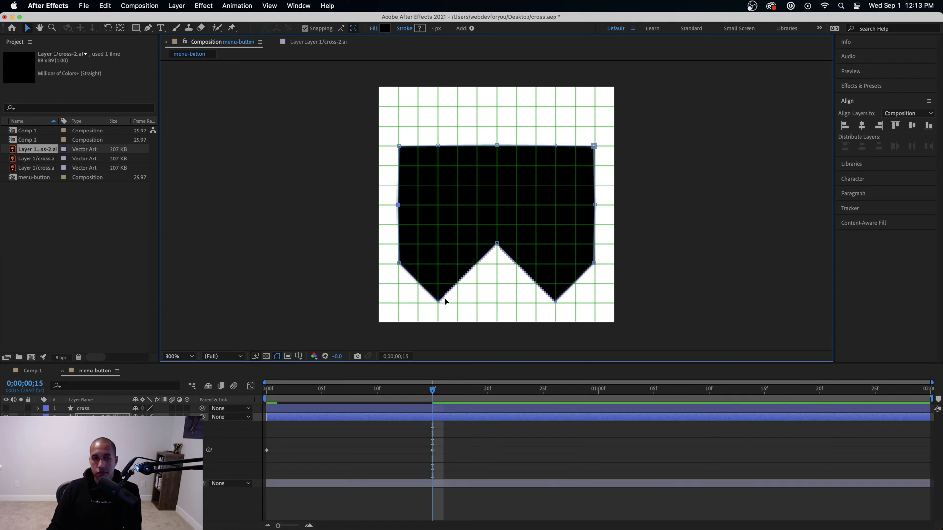
Flatten the lower edge of the path by raising the two lower tips and lowering the inner vertex level with the lower side corners
{"action": "left_click_drag", "start_coordinate": [437, 302], "coordinate": [437, 264]}
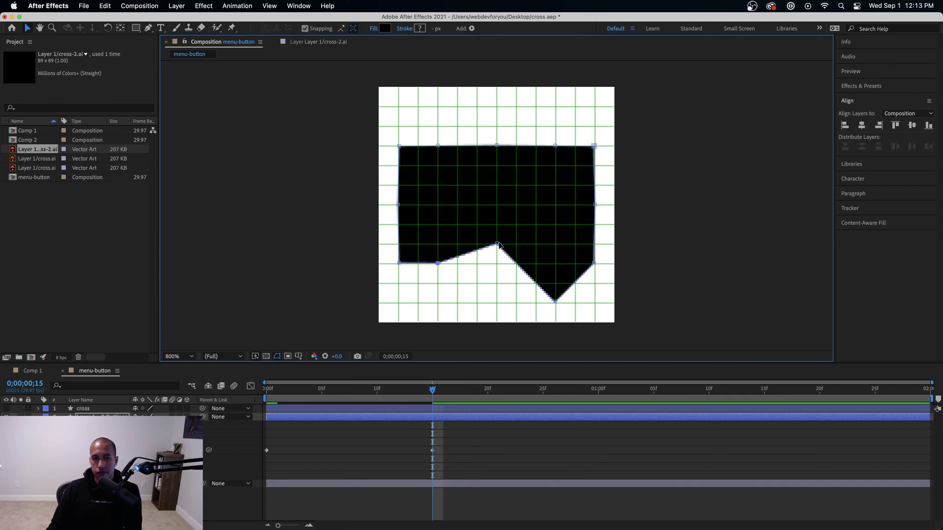
{"action": "left_click_drag", "start_coordinate": [496, 244], "coordinate": [496, 263]}
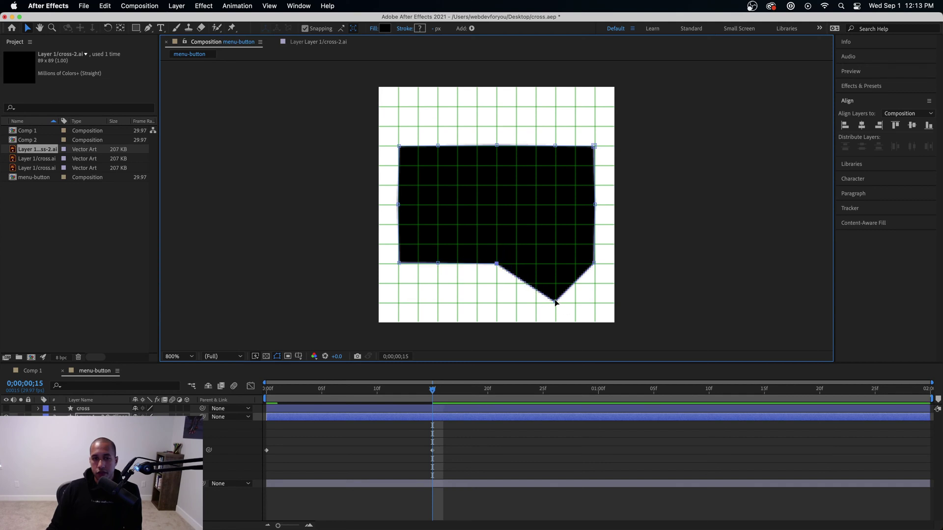
{"action": "left_click_drag", "start_coordinate": [556, 302], "coordinate": [554, 264]}
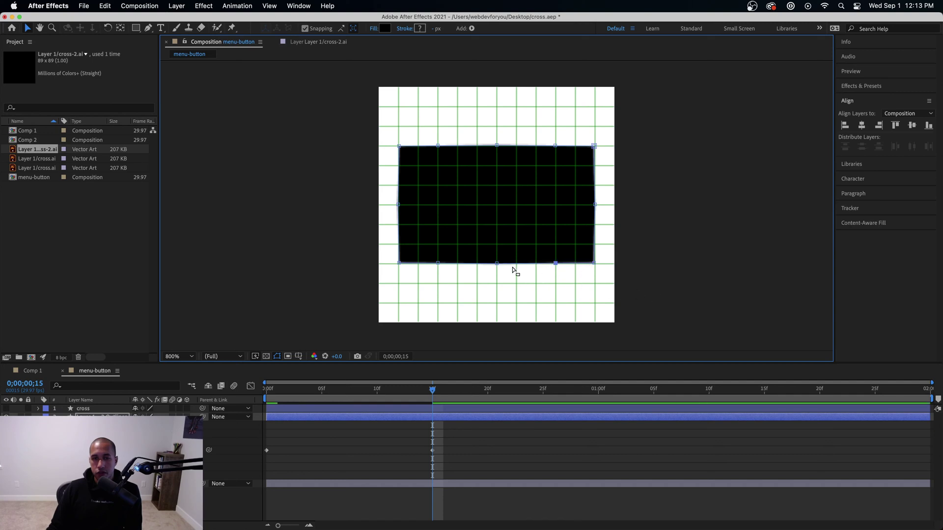
Reduce the rectangle's height by moving its upper and lower vertices one grid square inward, and preview the morph
{"action": "left_click_drag", "start_coordinate": [399, 148], "coordinate": [437, 166]}
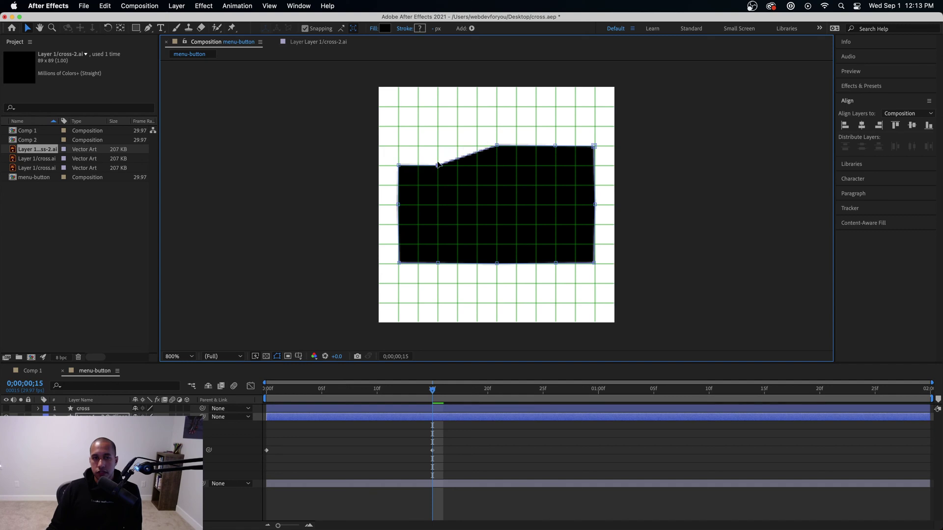
{"action": "left_click_drag", "start_coordinate": [496, 147], "coordinate": [496, 166]}
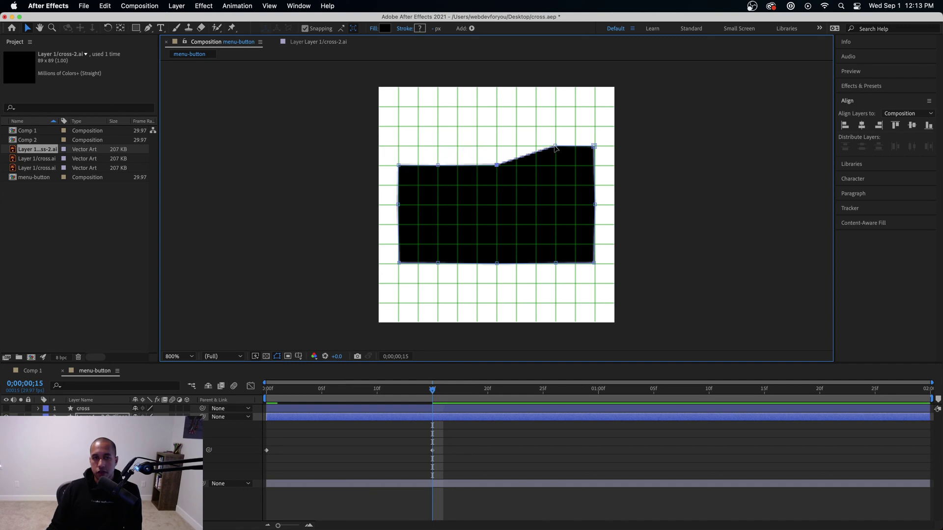
{"action": "left_click_drag", "start_coordinate": [556, 146], "coordinate": [593, 166]}
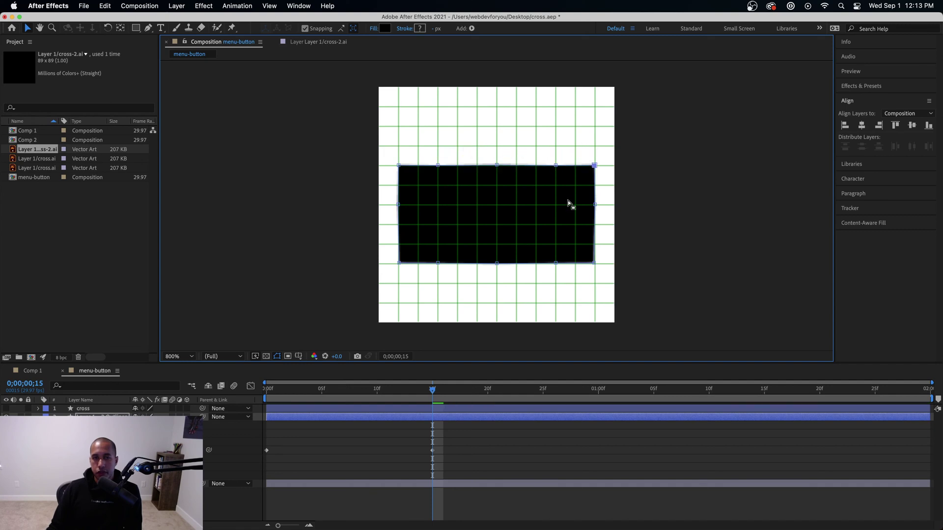
{"action": "left_click_drag", "start_coordinate": [400, 264], "coordinate": [437, 244]}
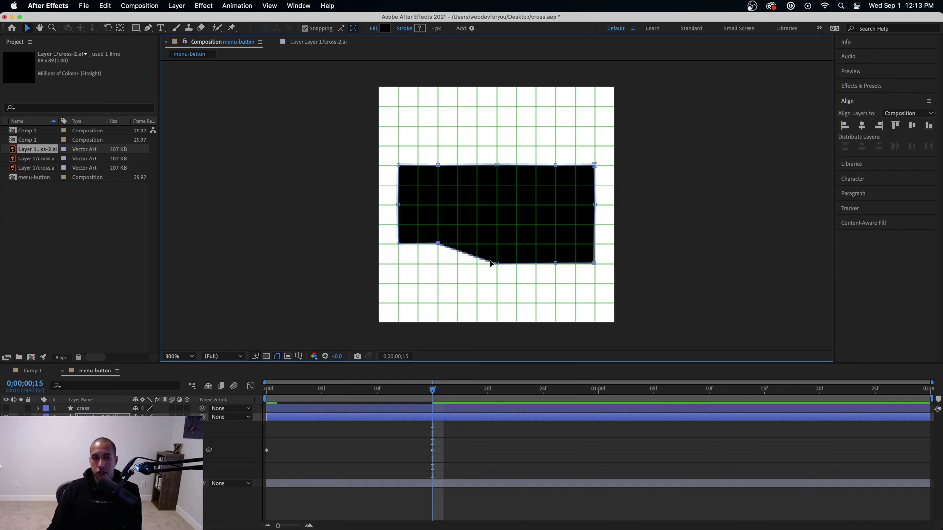
{"action": "left_click_drag", "start_coordinate": [496, 265], "coordinate": [496, 244]}
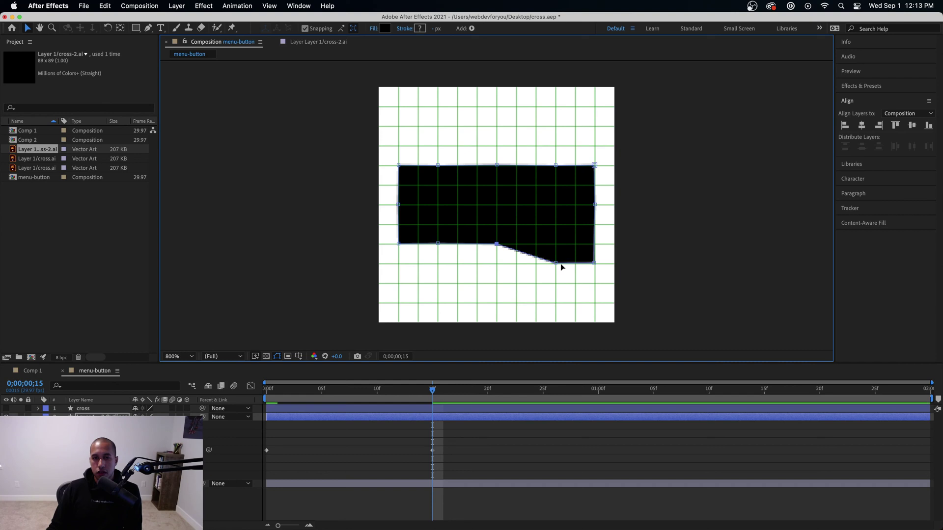
{"action": "left_click_drag", "start_coordinate": [555, 263], "coordinate": [593, 257]}
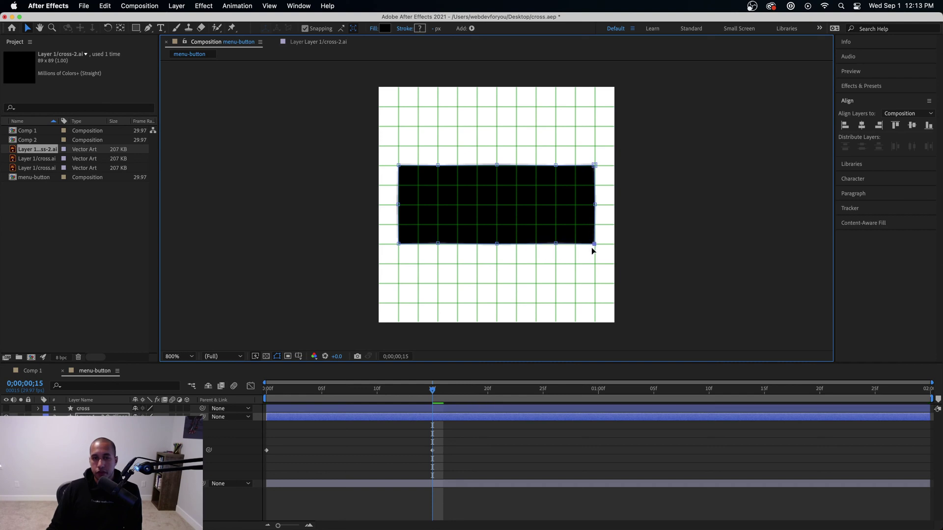
{"action": "key", "text": "space"}
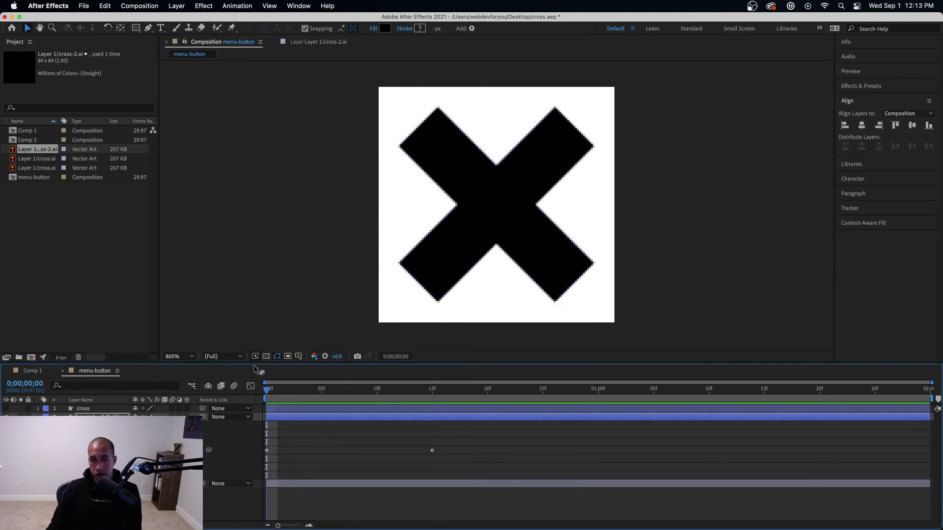
{"action": "key", "text": "space"}
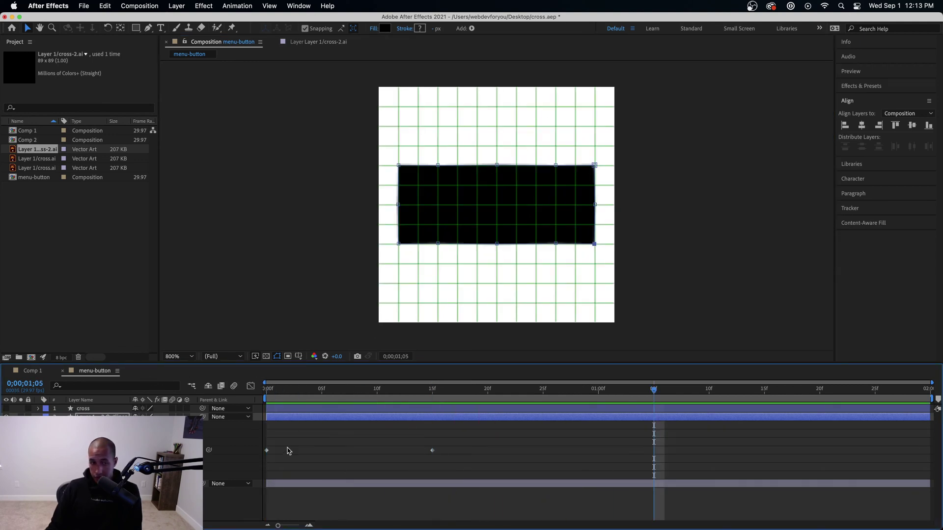
Swap the Path keyframes so the rectangle sits at 0;00;00;00 and the cross at 0;00;00;15, and preview from the start
{"action": "left_click_drag", "start_coordinate": [267, 451], "coordinate": [543, 449]}
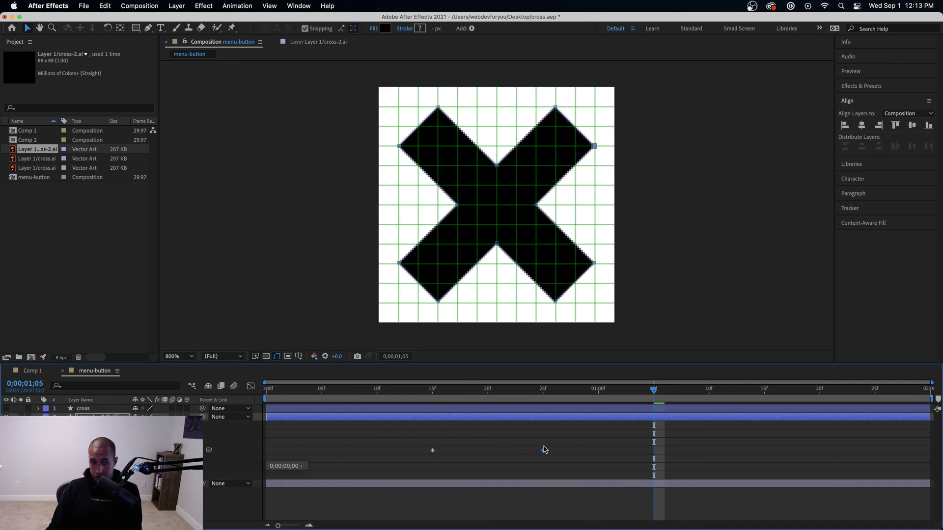
{"action": "left_click", "coordinate": [425, 452]}
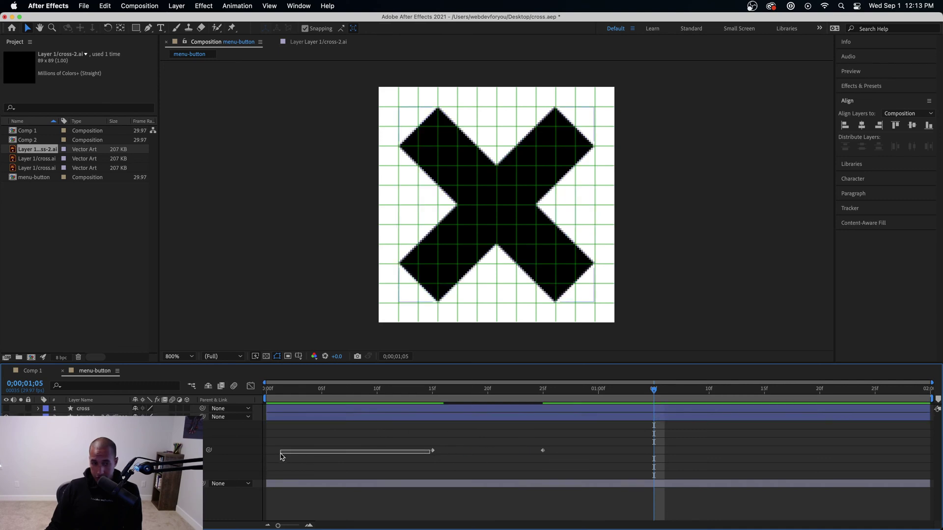
{"action": "left_click_drag", "start_coordinate": [430, 450], "coordinate": [280, 456]}
{"action": "left_click", "coordinate": [432, 450]}
{"action": "left_click_drag", "start_coordinate": [433, 451], "coordinate": [266, 450]}
{"action": "left_click_drag", "start_coordinate": [542, 451], "coordinate": [432, 451]}
{"action": "key", "text": "space"}
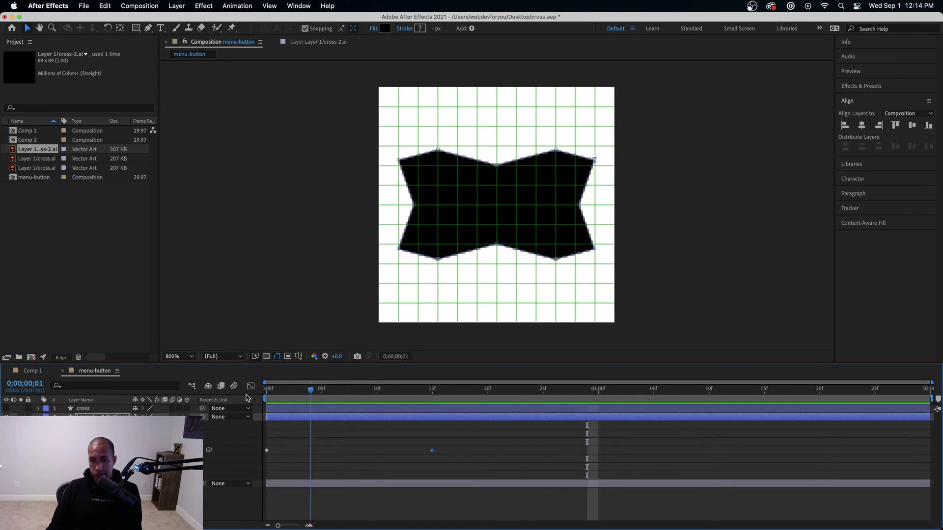
{"action": "key", "text": "space"}
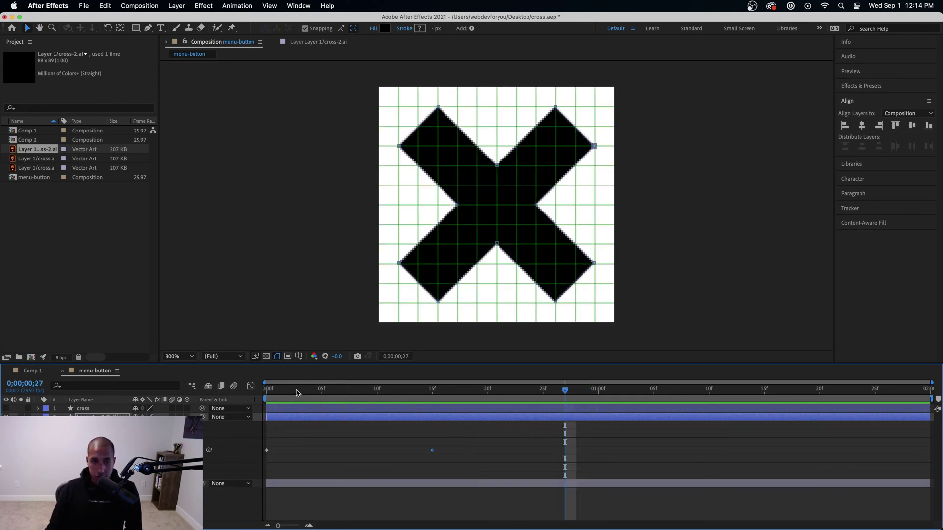
{"action": "left_click_drag", "start_coordinate": [296, 392], "coordinate": [255, 387]}
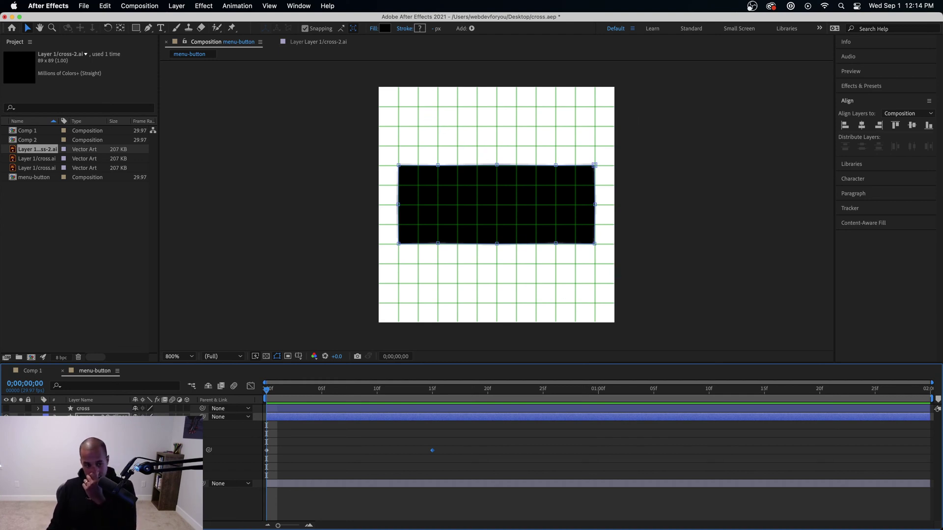
Apply Easy Ease to both Path keyframes of the outlines layer
{"action": "left_click", "coordinate": [88, 484]}
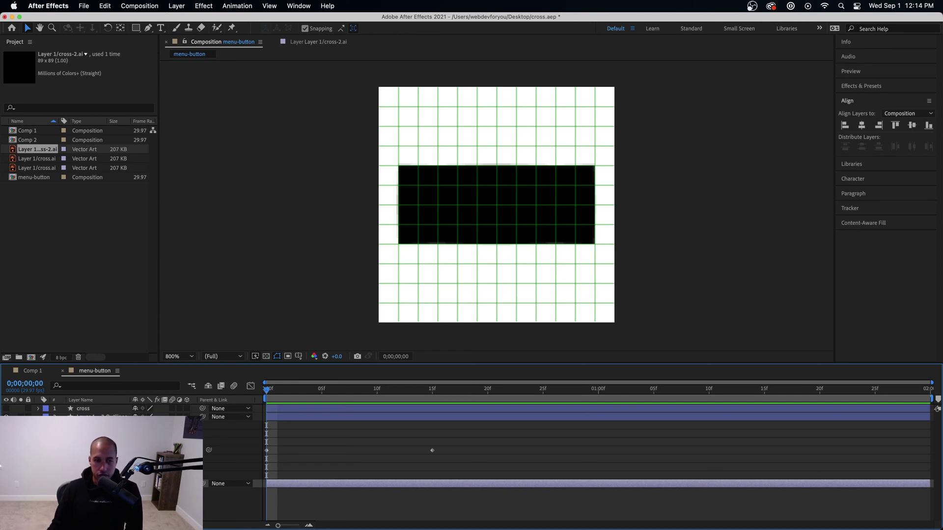
{"action": "left_click", "coordinate": [93, 416]}
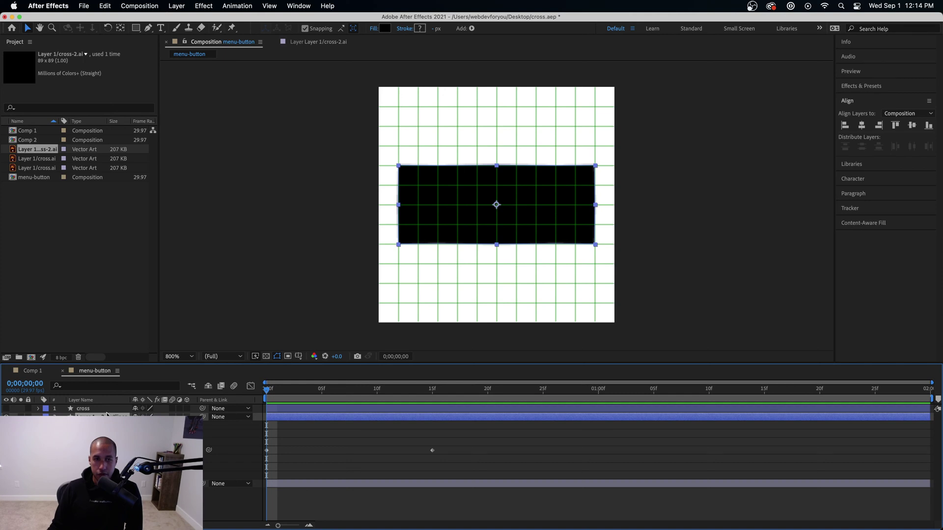
{"action": "left_click_drag", "start_coordinate": [474, 443], "coordinate": [250, 467]}
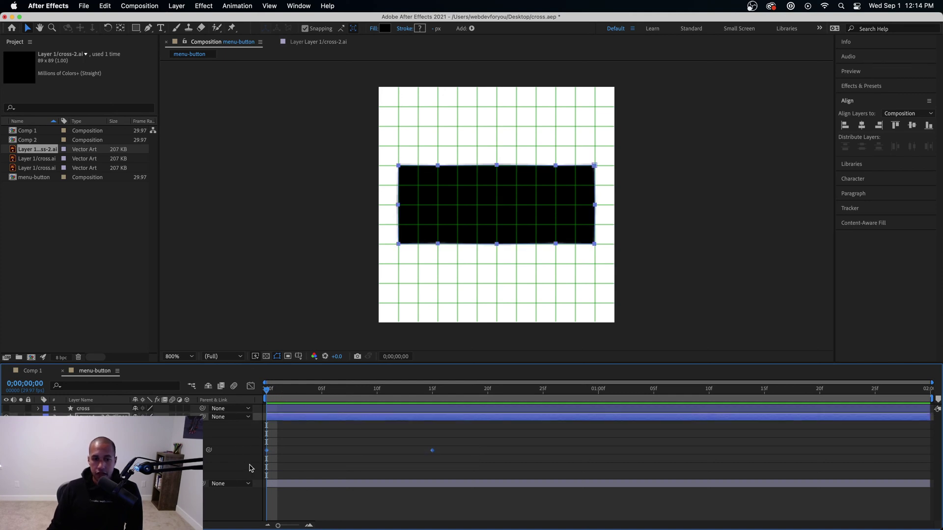
{"action": "right_click", "coordinate": [430, 453]}
{"action": "left_click", "coordinate": [408, 463]}
{"action": "right_click", "coordinate": [432, 455]}
{"action": "mouse_move", "coordinate": [470, 520]}
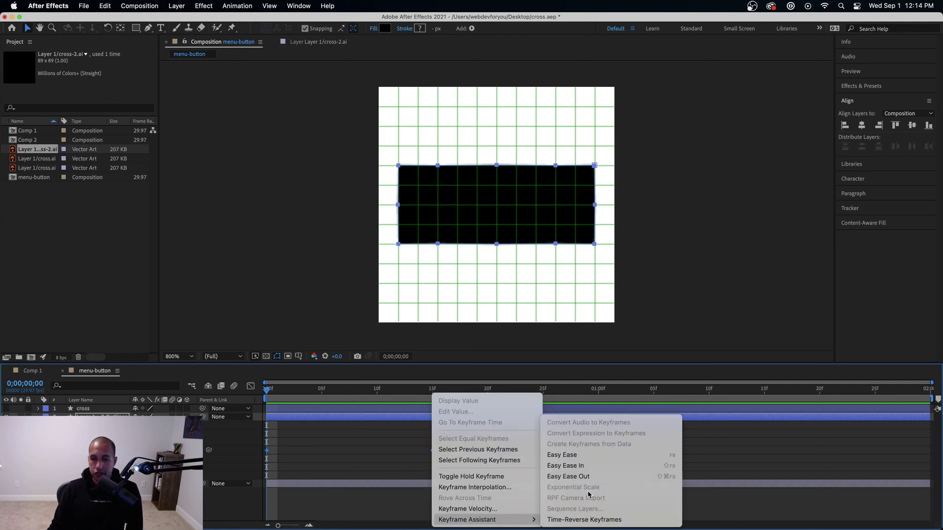
{"action": "left_click", "coordinate": [573, 458]}
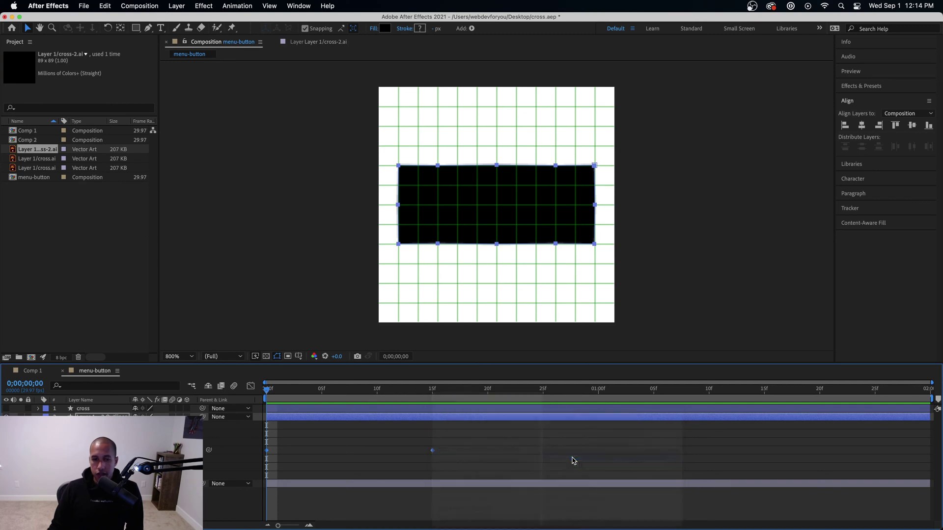
Examine the speed graph of the Path keyframes and preview the eased morph from rectangle to cross
{"action": "left_click", "coordinate": [250, 387]}
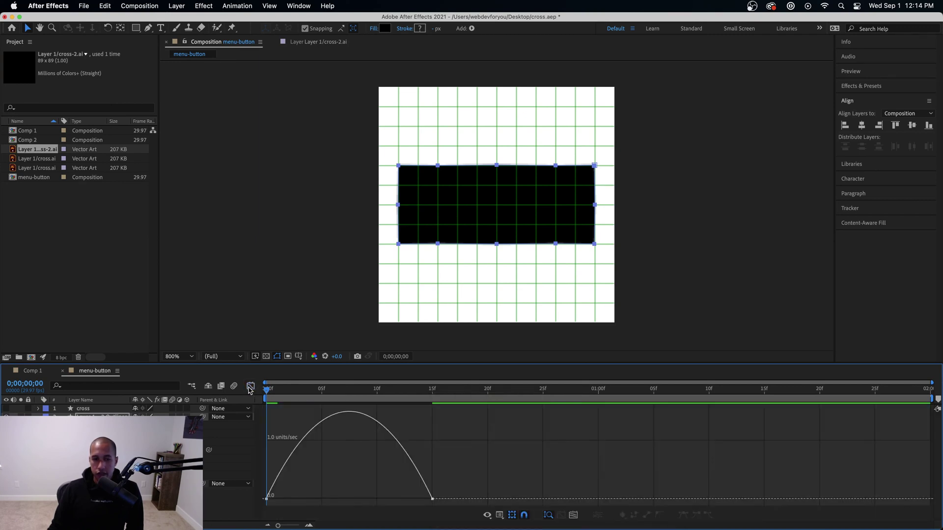
{"action": "left_click", "coordinate": [250, 387]}
{"action": "key", "text": "space"}
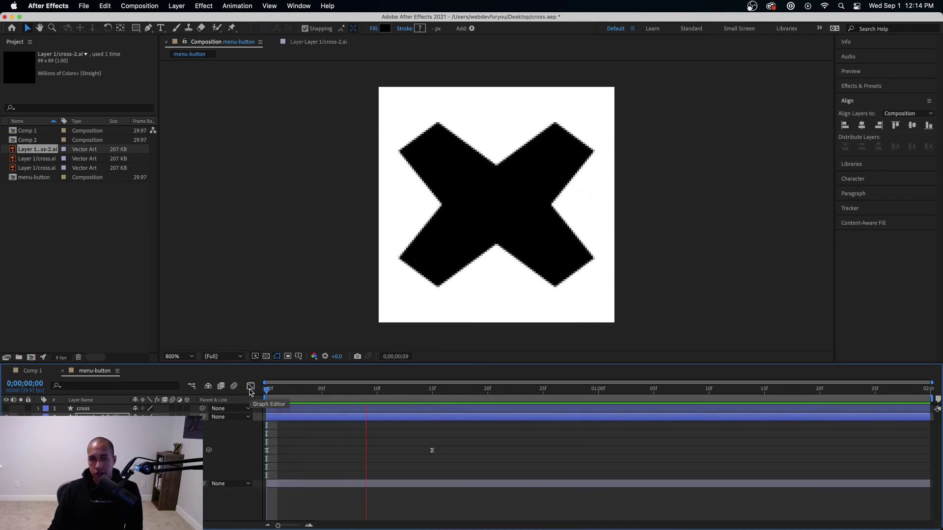
{"action": "key", "text": "space"}
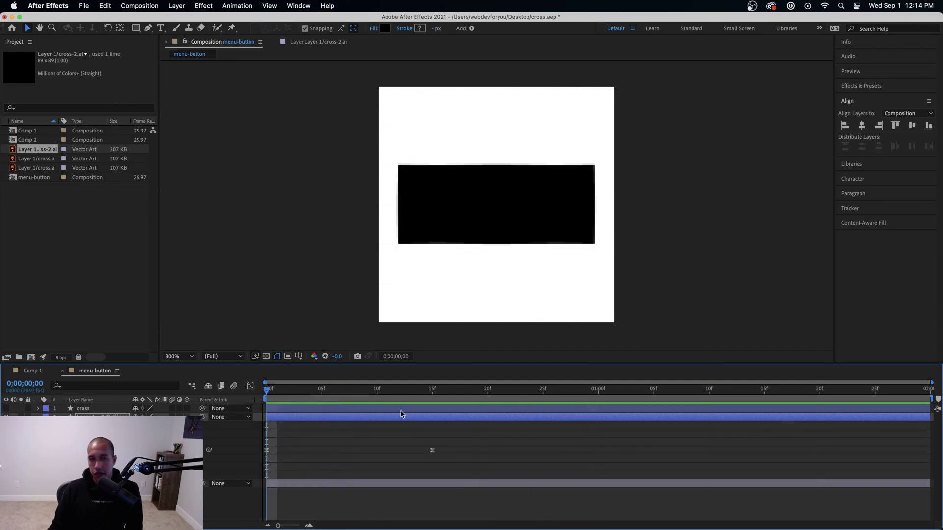
{"action": "key", "text": "space"}
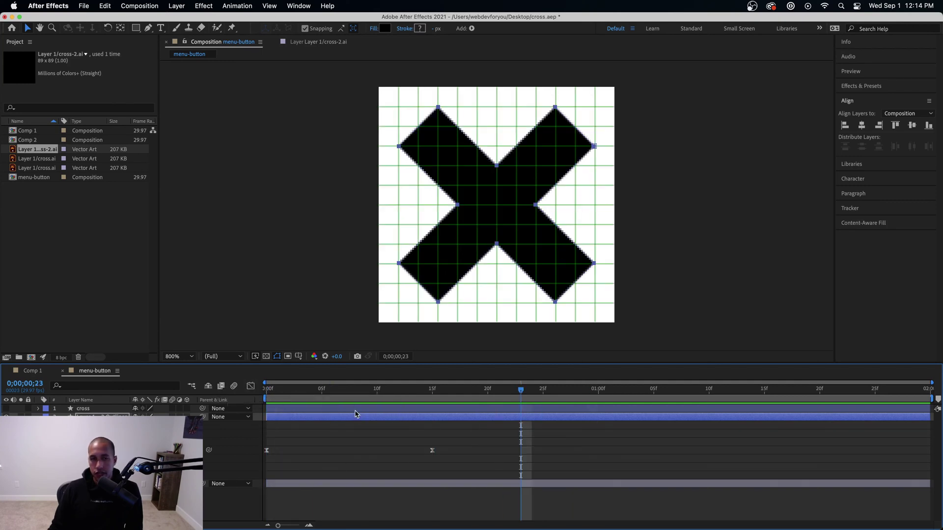
{"action": "key", "text": "space"}
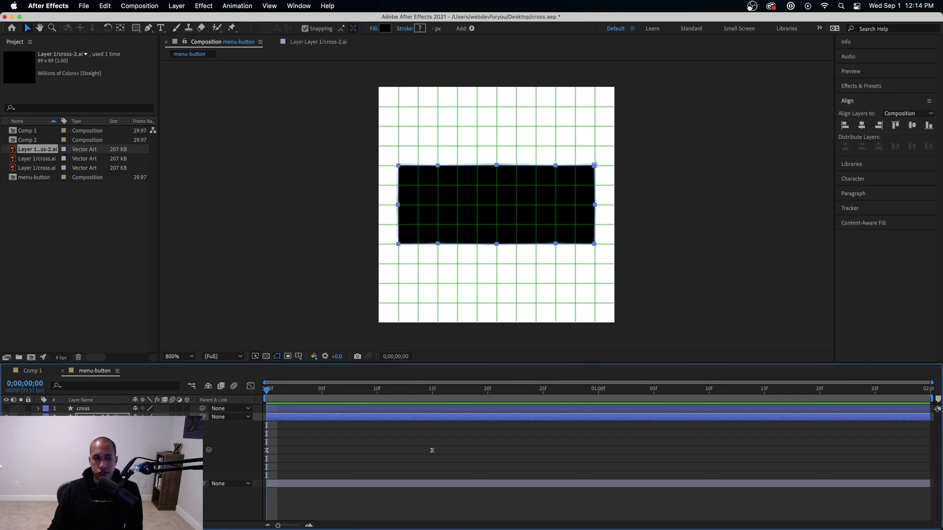
Expand the outlines layer's fill, set a Color keyframe at 0;00;00;00 and move the current time to 0;00;00;15
{"action": "left_click", "coordinate": [102, 417]}
{"action": "left_click", "coordinate": [72, 458]}
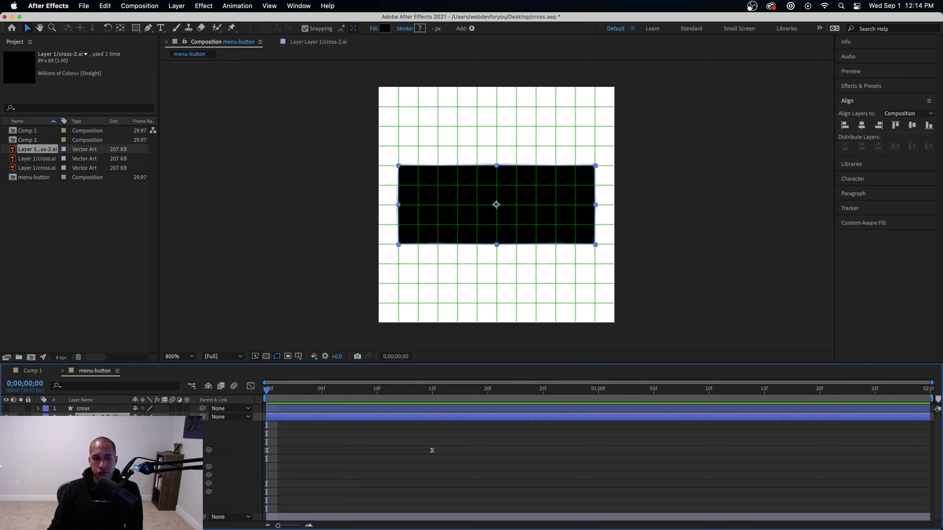
{"action": "key", "text": "Return"}
{"action": "left_click", "coordinate": [206, 484]}
{"action": "left_click_drag", "start_coordinate": [263, 390], "coordinate": [432, 388]}
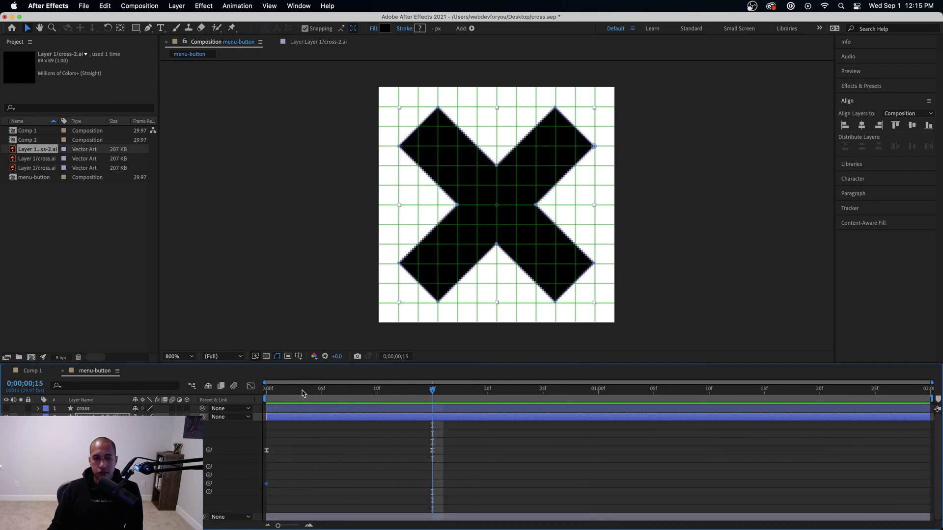
Set the outlines layer's fill color at 0;00;00;00 to light gray E4E4E4
{"action": "left_click", "coordinate": [266, 389]}
{"action": "left_click", "coordinate": [139, 483]}
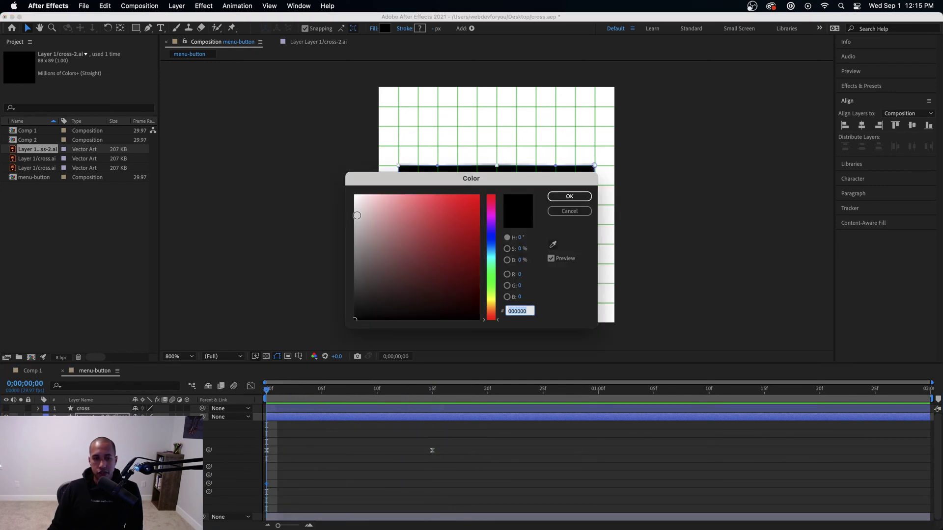
{"action": "left_click_drag", "start_coordinate": [356, 215], "coordinate": [350, 208]}
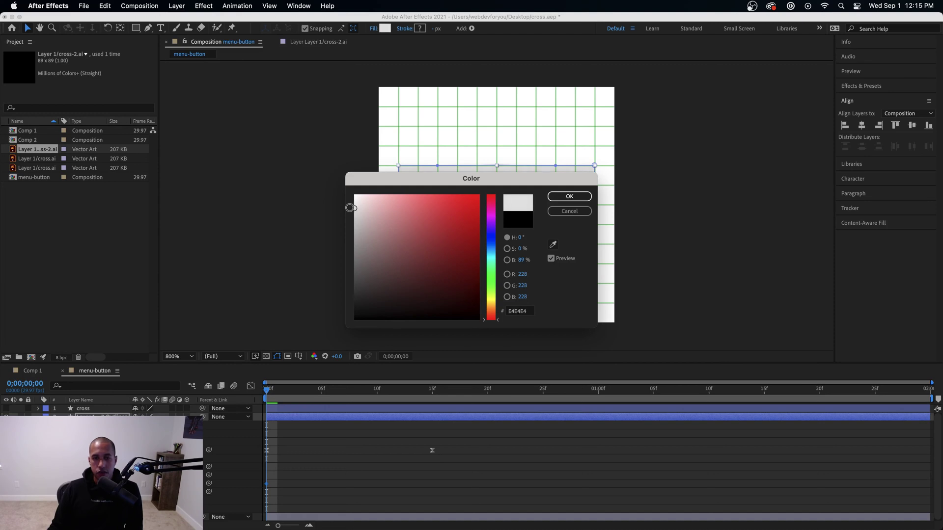
{"action": "left_click", "coordinate": [569, 196]}
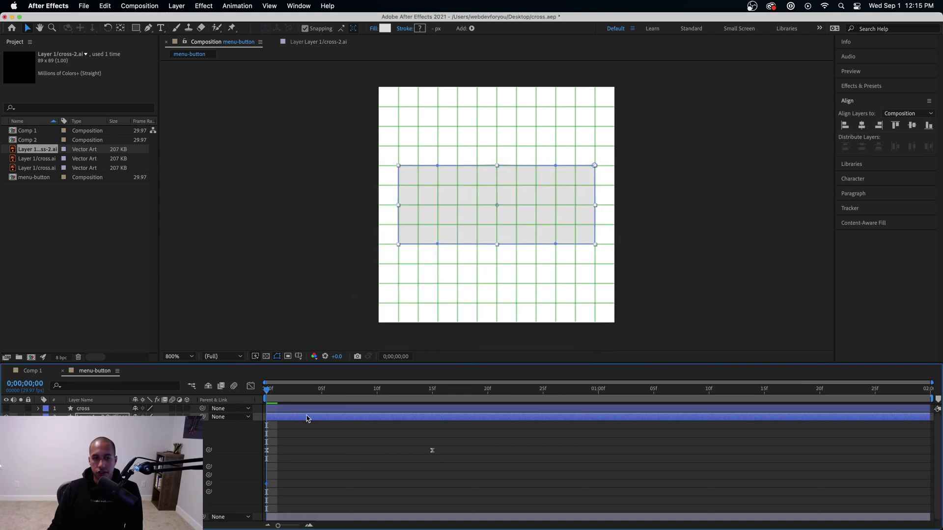
At 0;00;00;15, set the outlines layer's fill color to black 000000
{"action": "left_click_drag", "start_coordinate": [322, 394], "coordinate": [432, 391]}
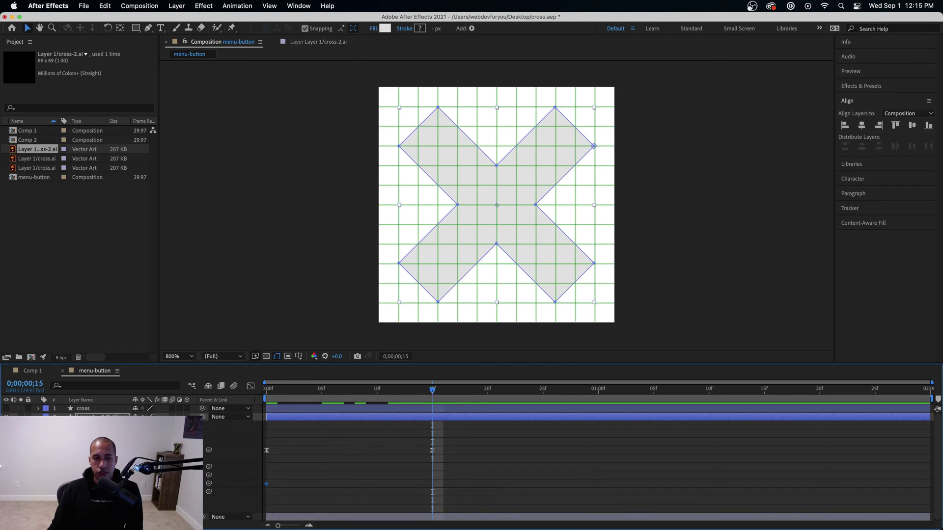
{"action": "left_click", "coordinate": [385, 28]}
{"action": "left_click_drag", "start_coordinate": [393, 279], "coordinate": [338, 332]}
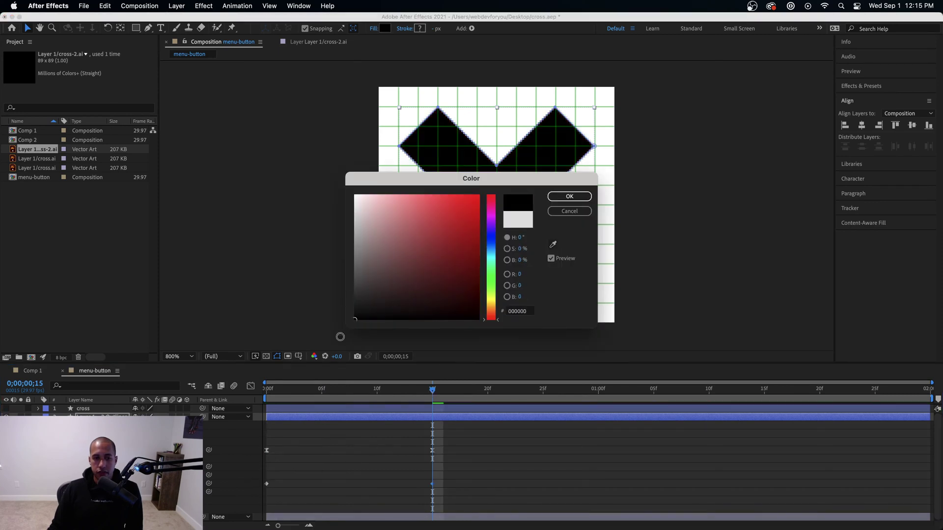
{"action": "left_click", "coordinate": [591, 196]}
Preview the morph together with the fill color change from gray to black
{"action": "key", "text": "space"}
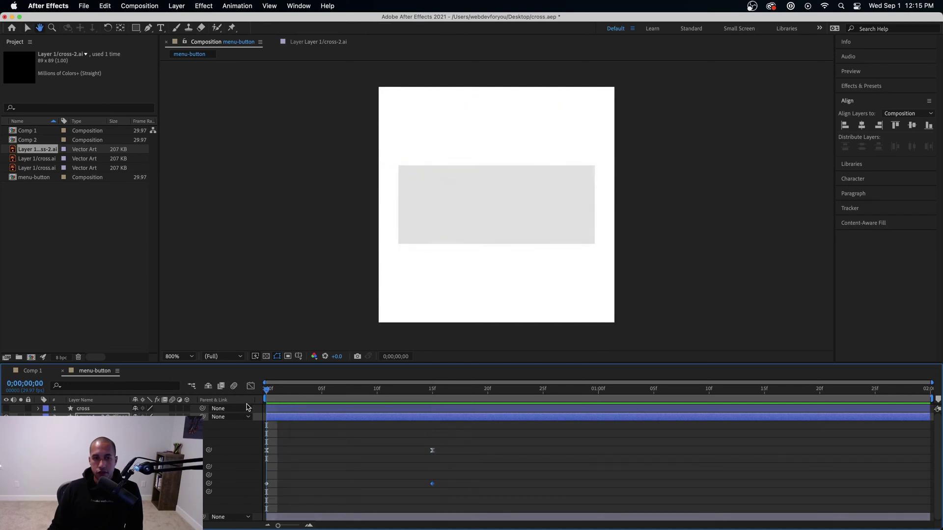
{"action": "key", "text": "super+apostrophe"}
{"action": "key", "text": "space"}
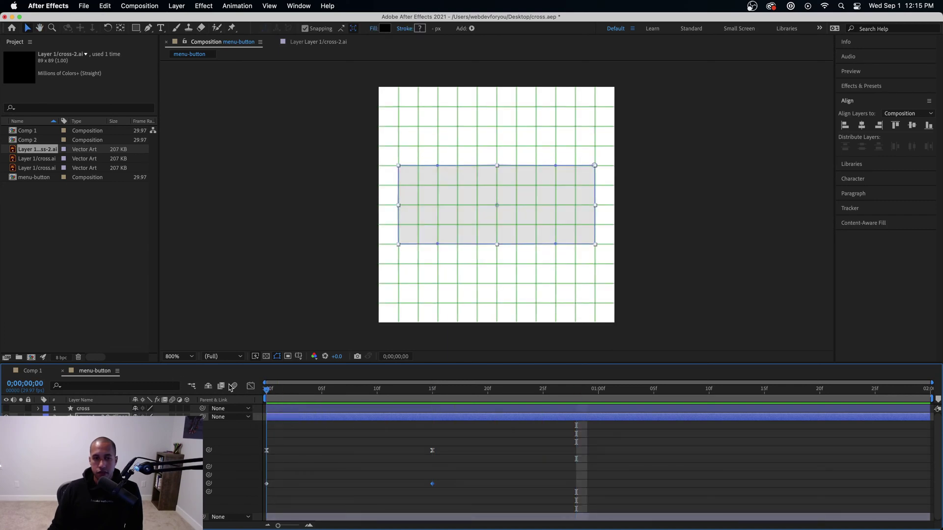
{"action": "key", "text": "space"}
{"action": "key", "text": "space"}
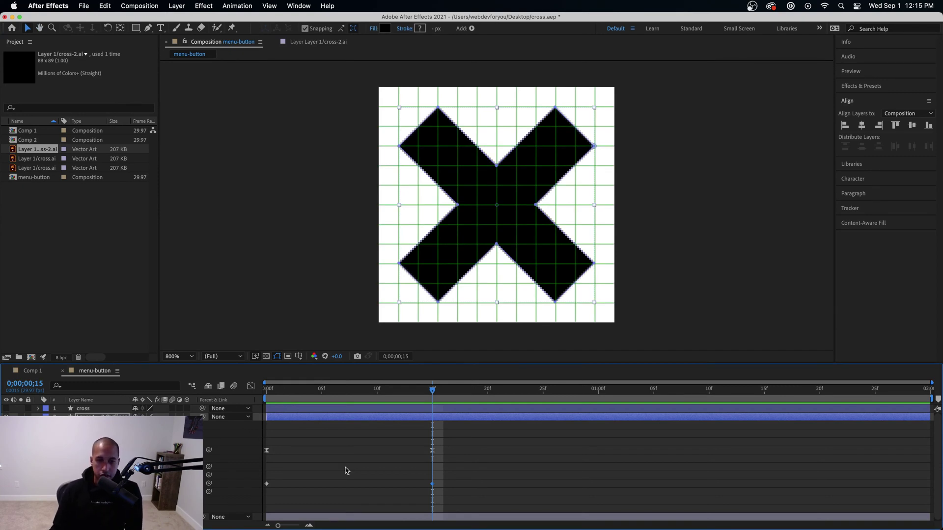
Apply Easy Ease to both Color keyframes of the fill
{"action": "left_click_drag", "start_coordinate": [452, 470], "coordinate": [268, 510]}
{"action": "right_click", "coordinate": [268, 484]}
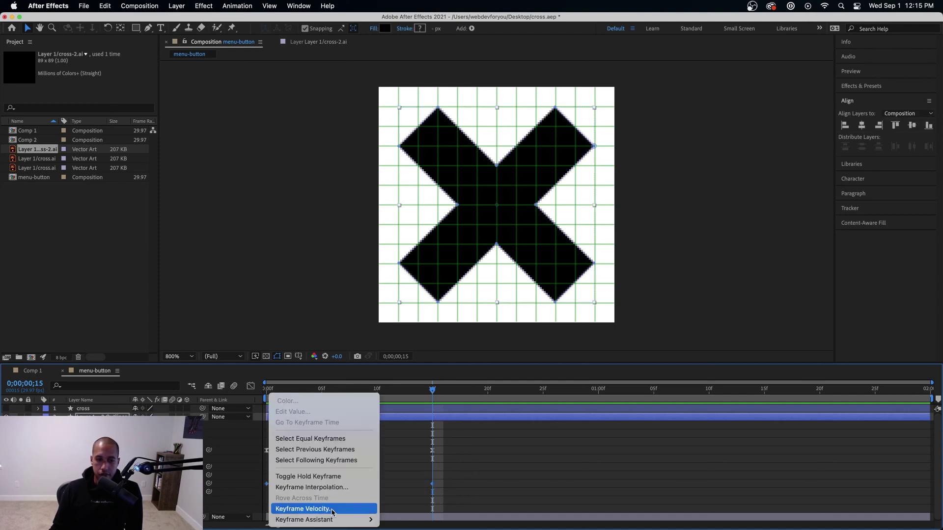
{"action": "mouse_move", "coordinate": [324, 519]}
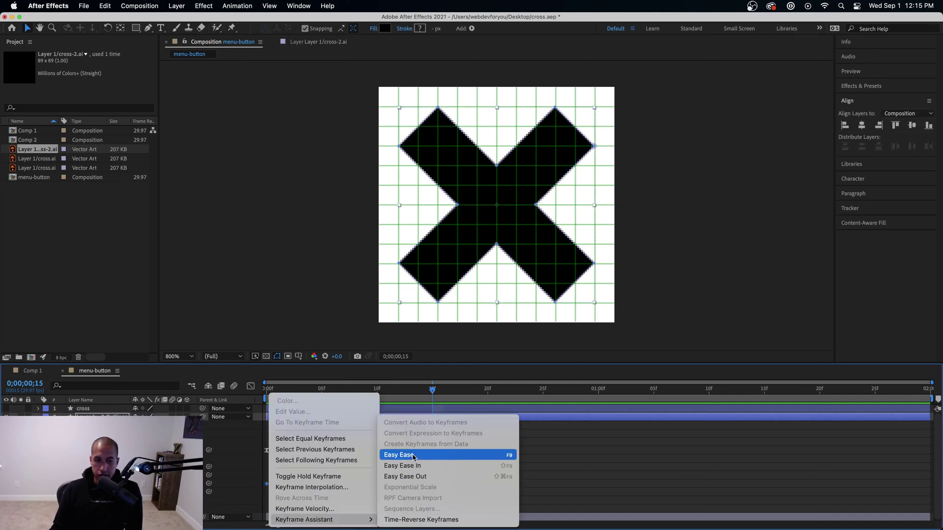
{"action": "left_click", "coordinate": [412, 456]}
{"action": "left_click", "coordinate": [461, 488]}
Scrub through the eased color change and preview the animation from 0;00;00;00
{"action": "left_click_drag", "start_coordinate": [368, 396], "coordinate": [321, 394]}
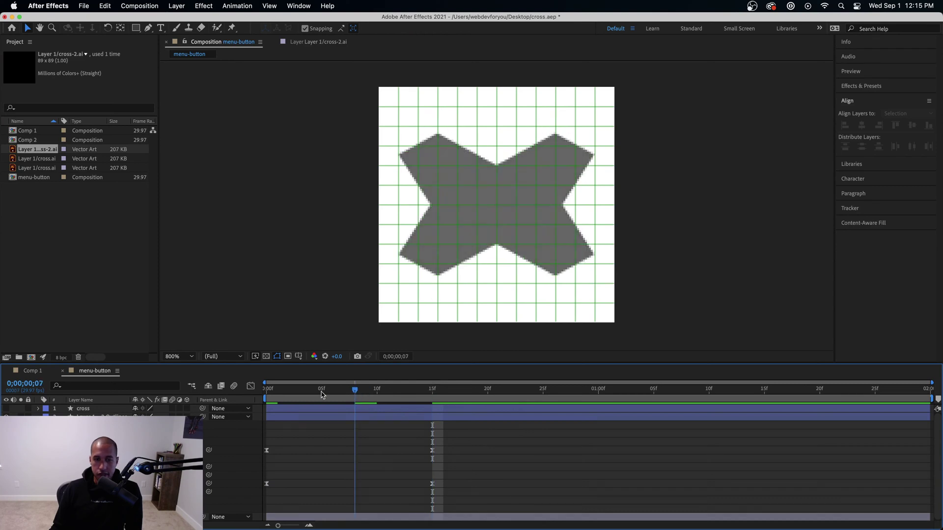
{"action": "key", "text": "Home"}
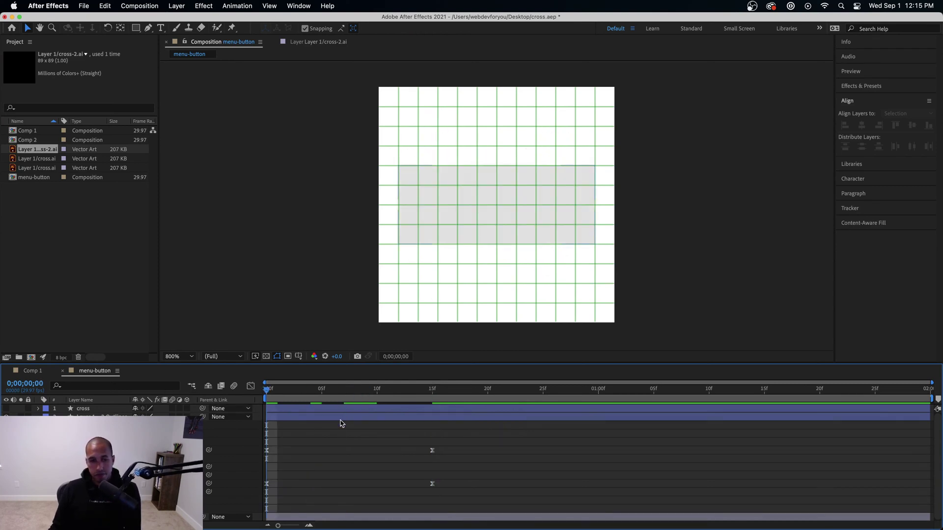
{"action": "key", "text": "space"}
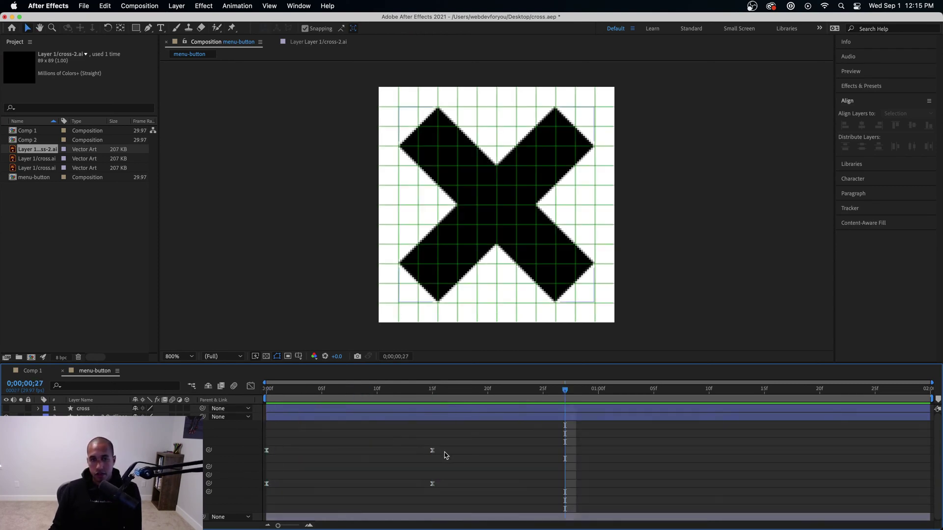
{"action": "key", "text": "space"}
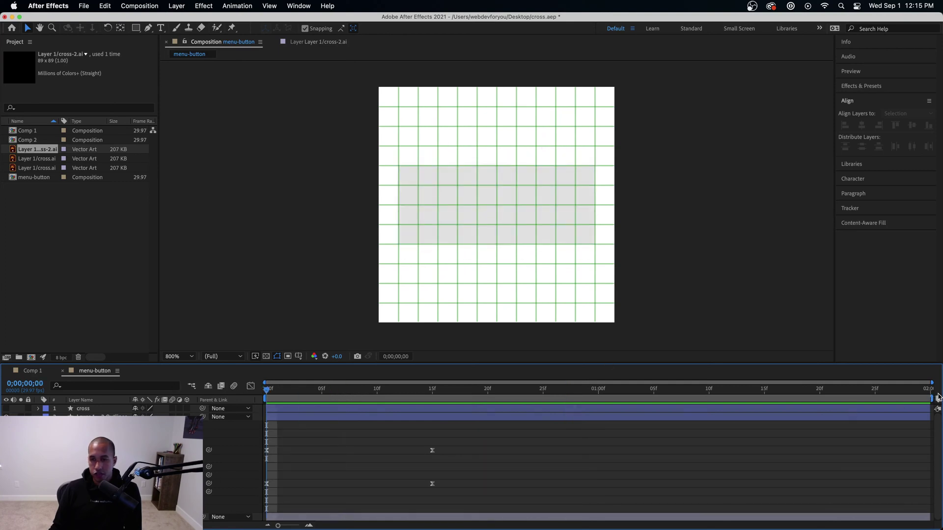
Shorten the work area so it ends just after the 0;00;00;15 keyframes, and preview the looped animation
{"action": "left_click_drag", "start_coordinate": [936, 399], "coordinate": [447, 408]}
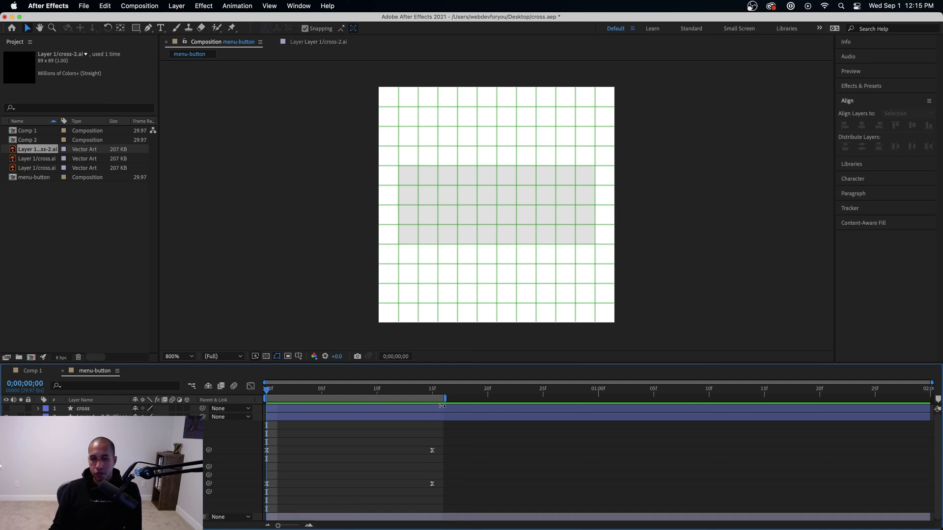
{"action": "left_click", "coordinate": [434, 449]}
{"action": "key", "text": "space"}
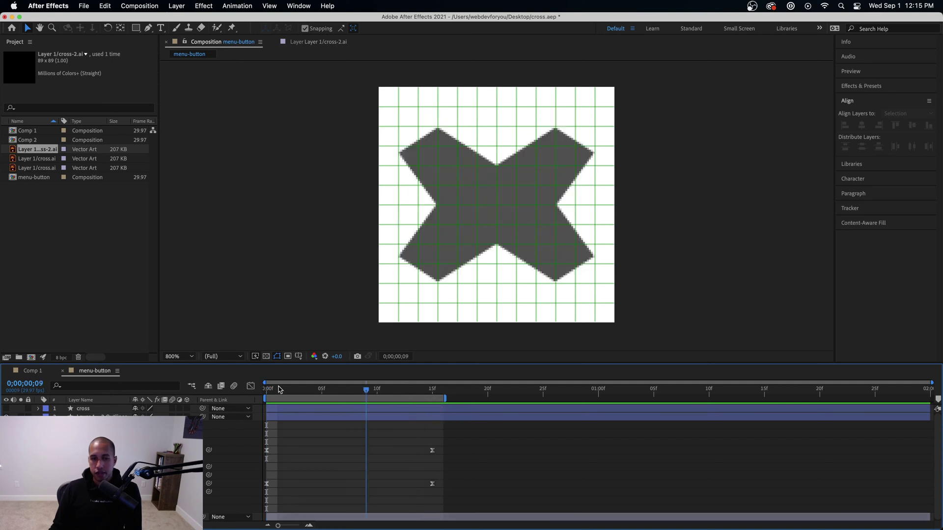
{"action": "key", "text": "space"}
{"action": "key", "text": "super+apostrophe"}
{"action": "key", "text": "space"}
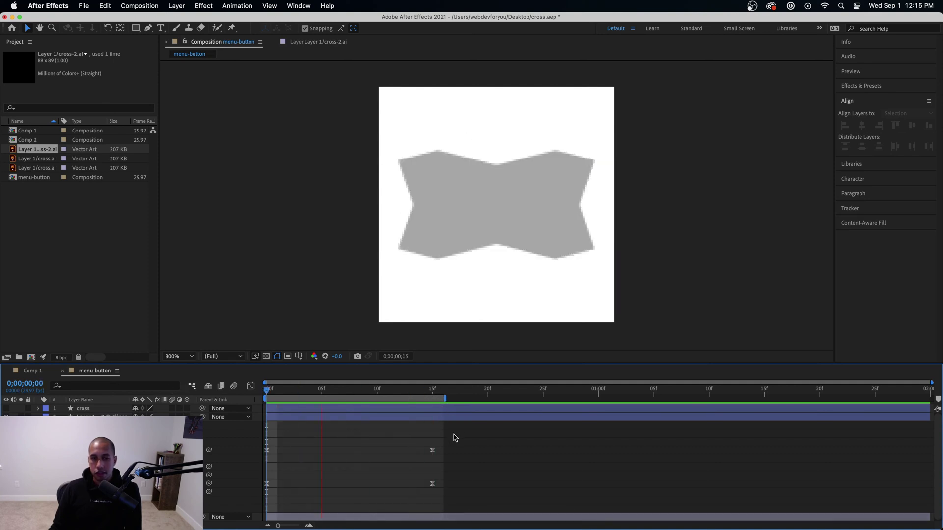
{"action": "key", "text": "super+apostrophe"}
{"action": "key", "text": "space"}
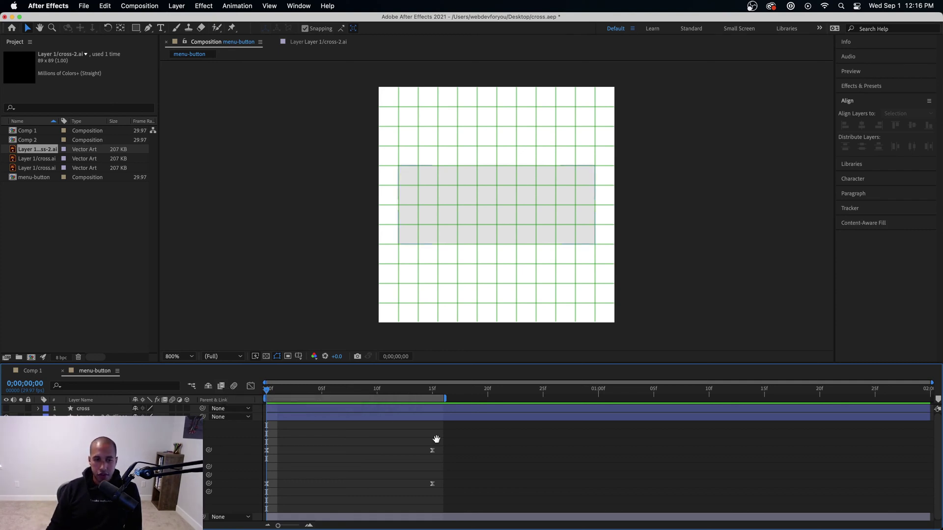
{"action": "key", "text": "space"}
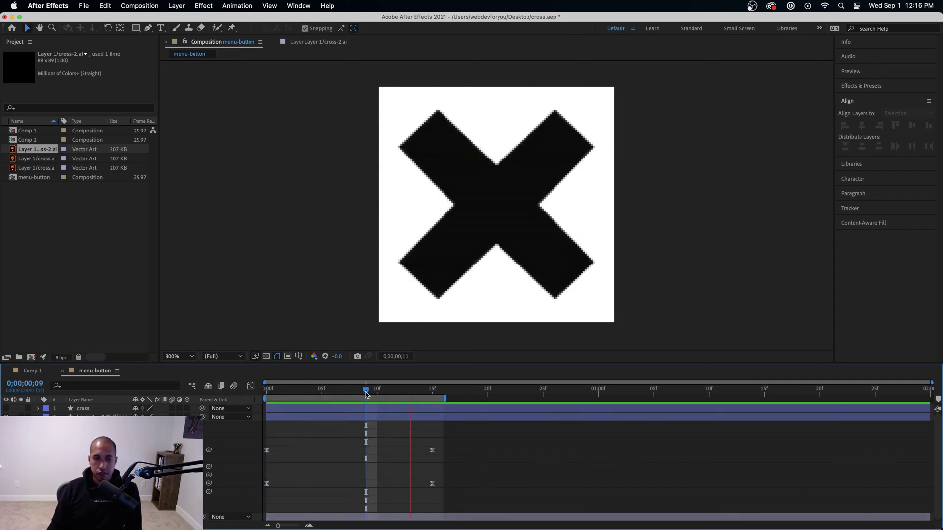
{"action": "key", "text": "space"}
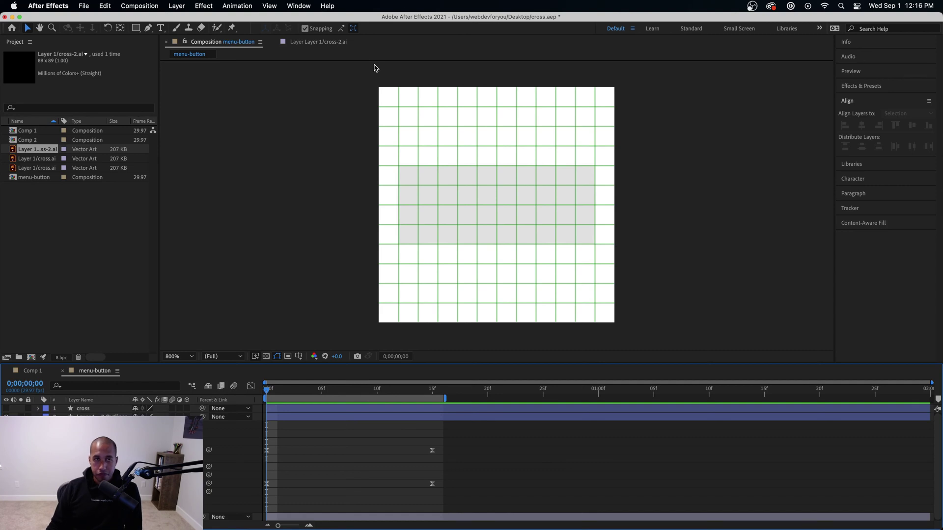
Open the Bodymovin extension and select only the menu-button composition for rendering instead of Comp 1
{"action": "left_click", "coordinate": [298, 6]}
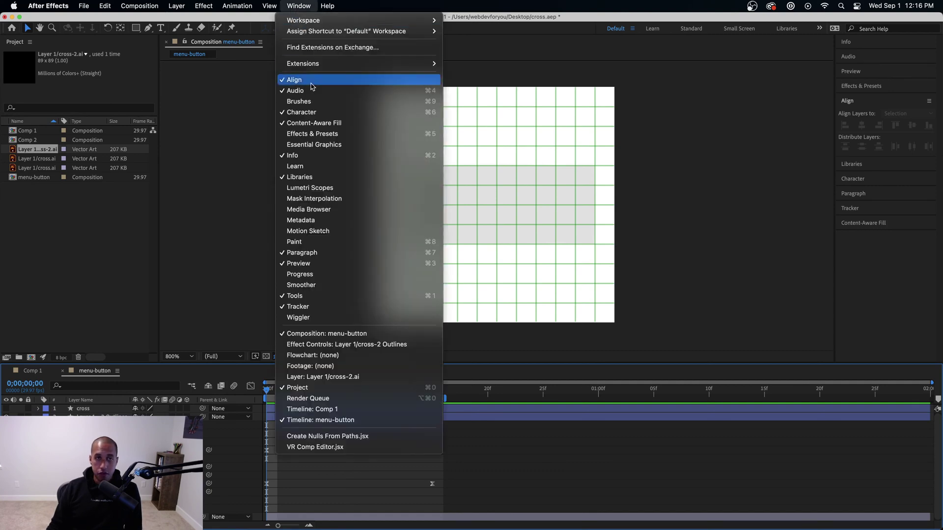
{"action": "mouse_move", "coordinate": [374, 64]}
{"action": "left_click", "coordinate": [465, 75]}
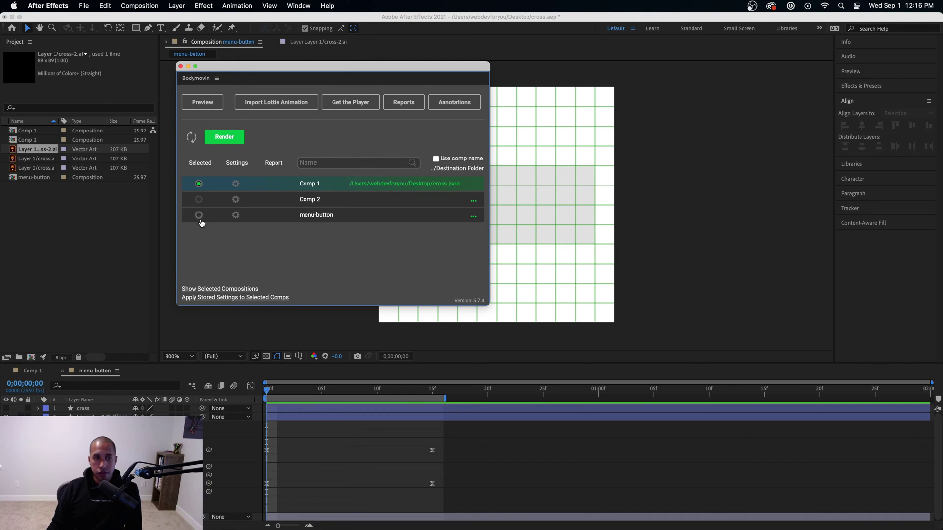
{"action": "left_click", "coordinate": [199, 184]}
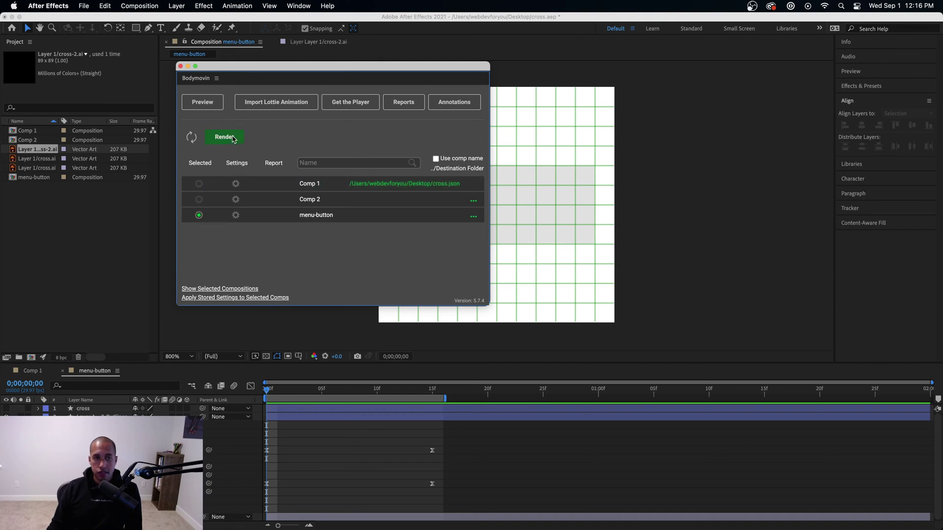
Set the menu-button composition's destination to menu-button.json on the Desktop and render it
{"action": "left_click", "coordinate": [474, 217]}
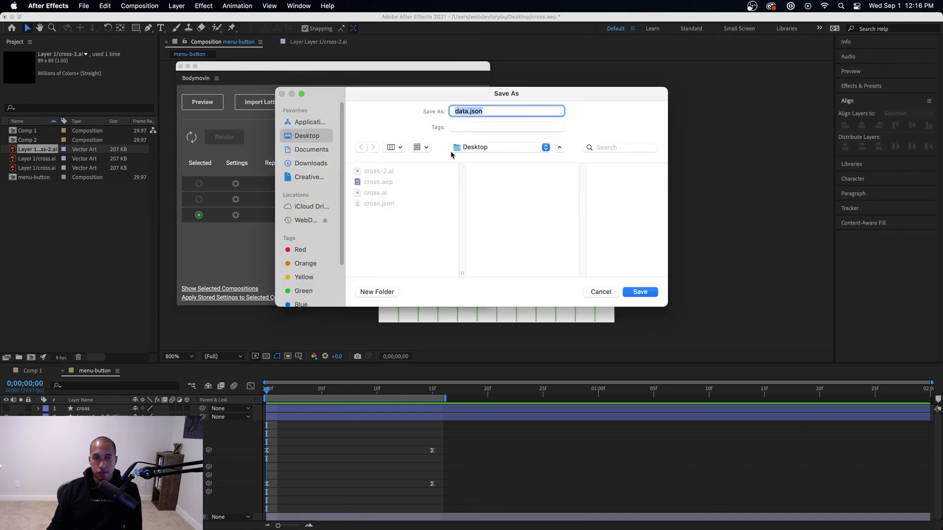
{"action": "left_click", "coordinate": [469, 111]}
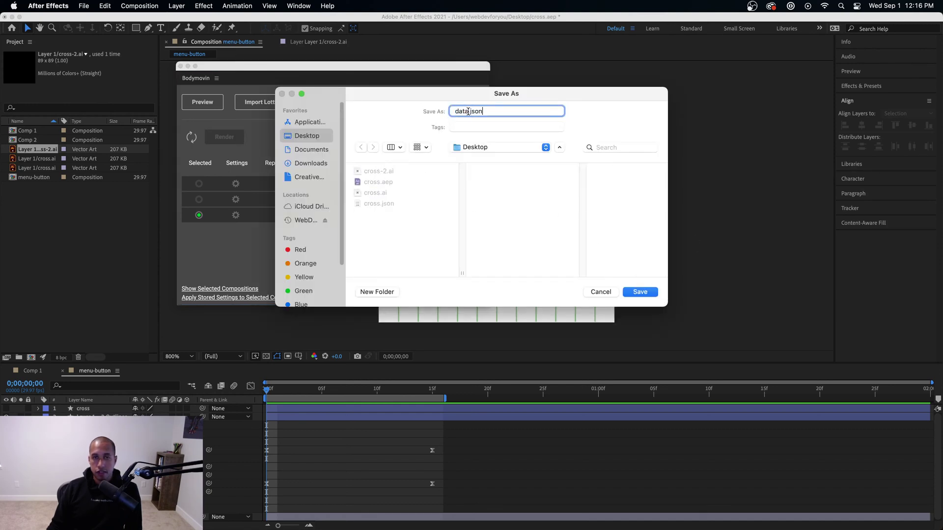
{"action": "left_click_drag", "start_coordinate": [469, 111], "coordinate": [423, 111]}
{"action": "type", "text": "menu-button"}
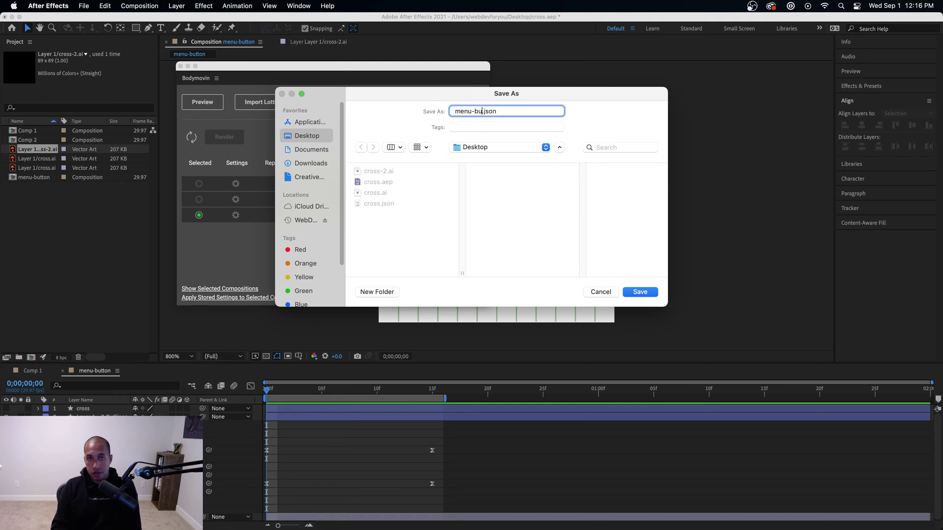
{"action": "key", "text": "Return"}
{"action": "left_click", "coordinate": [224, 137]}
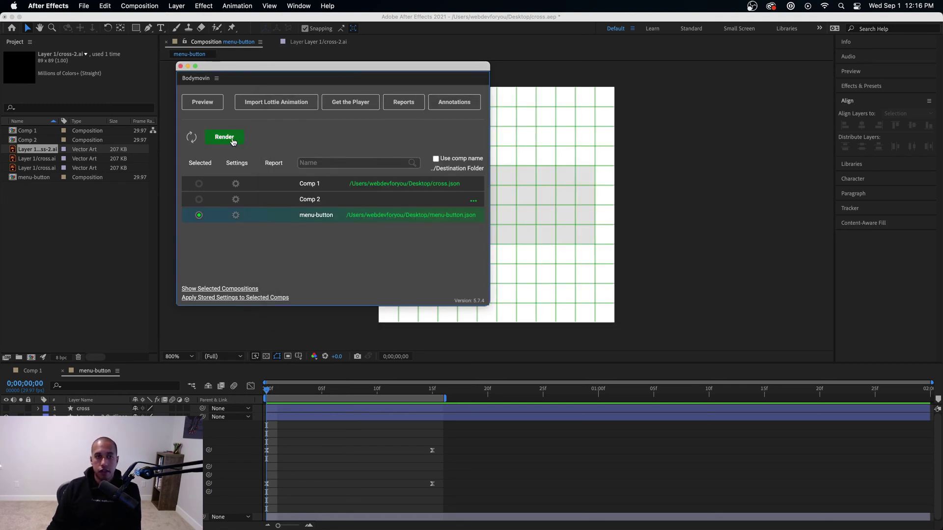
{"action": "left_click", "coordinate": [340, 277]}
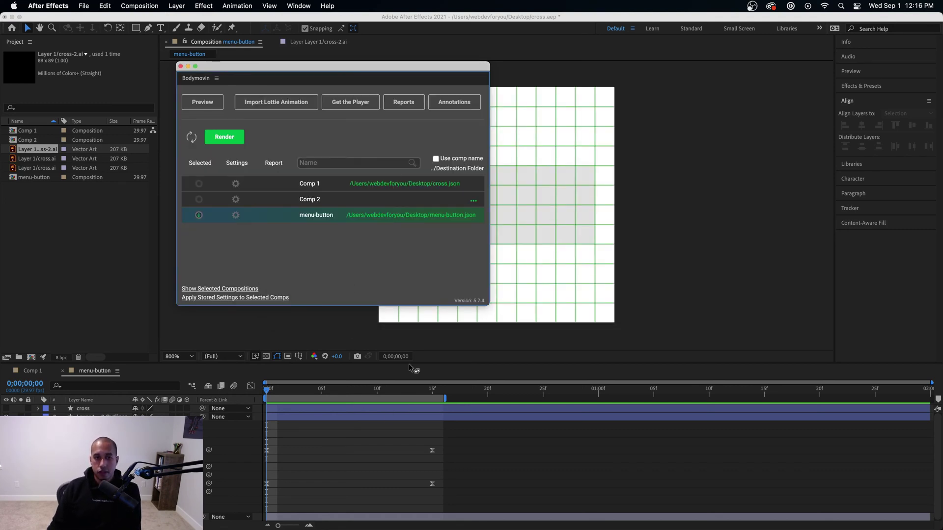
Switch to the Webflow project in Chrome and leave preview mode
{"action": "mouse_move", "coordinate": [493, 528]}
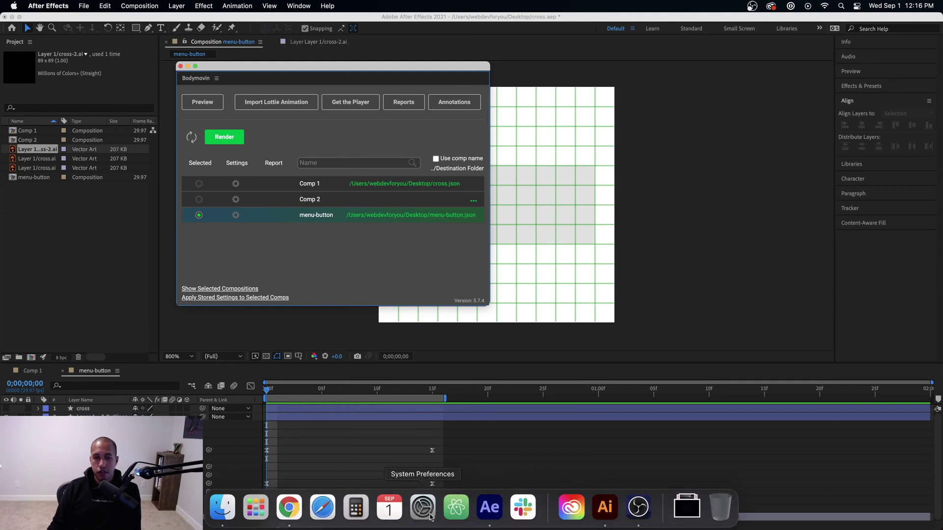
{"action": "left_click", "coordinate": [290, 513]}
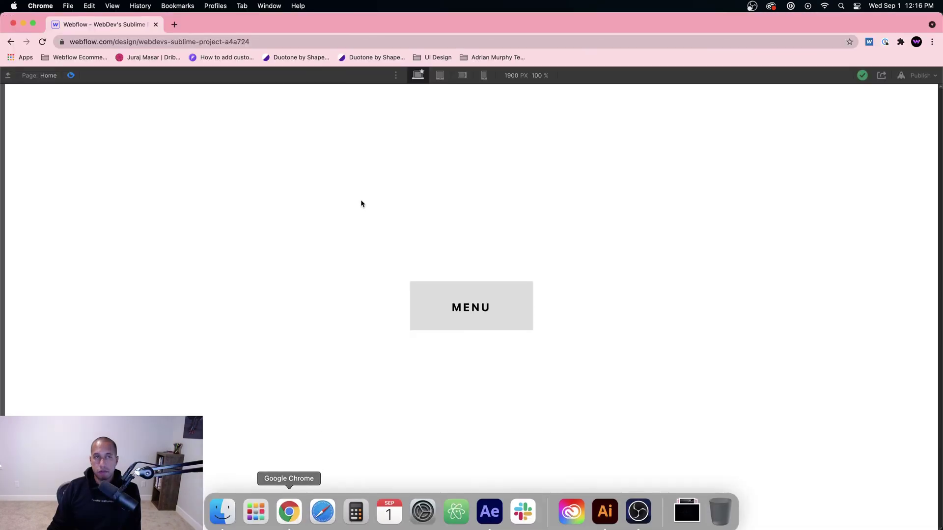
{"action": "left_click", "coordinate": [71, 75]}
Create a new static page named Menu Button
{"action": "left_click", "coordinate": [13, 151]}
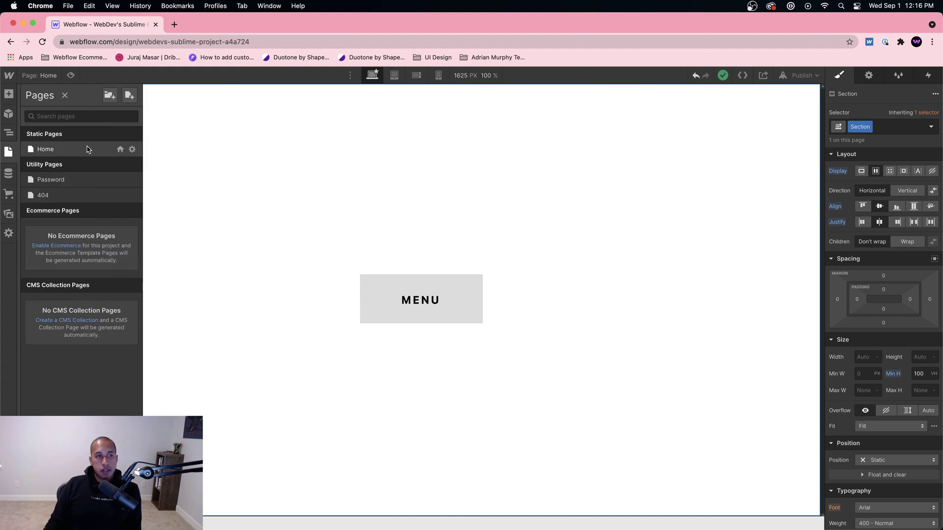
{"action": "left_click", "coordinate": [130, 95]}
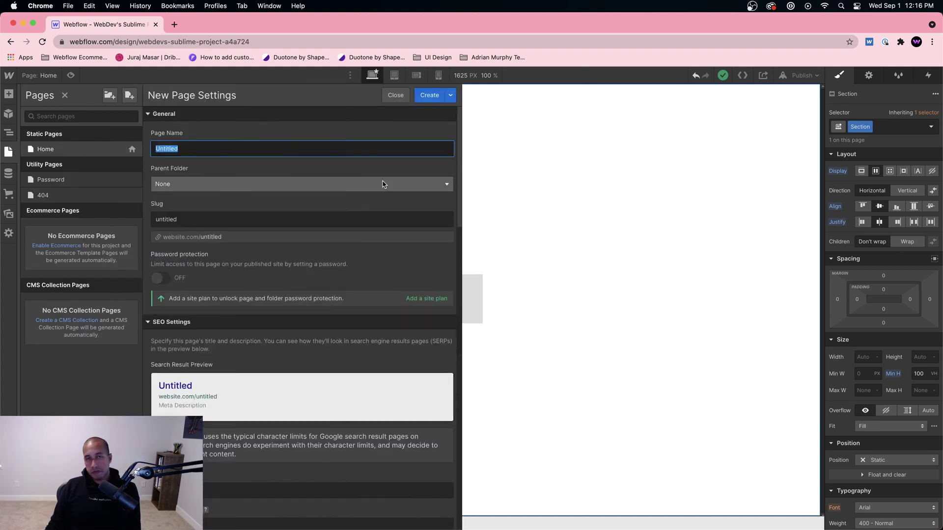
{"action": "type", "text": "Meny"}
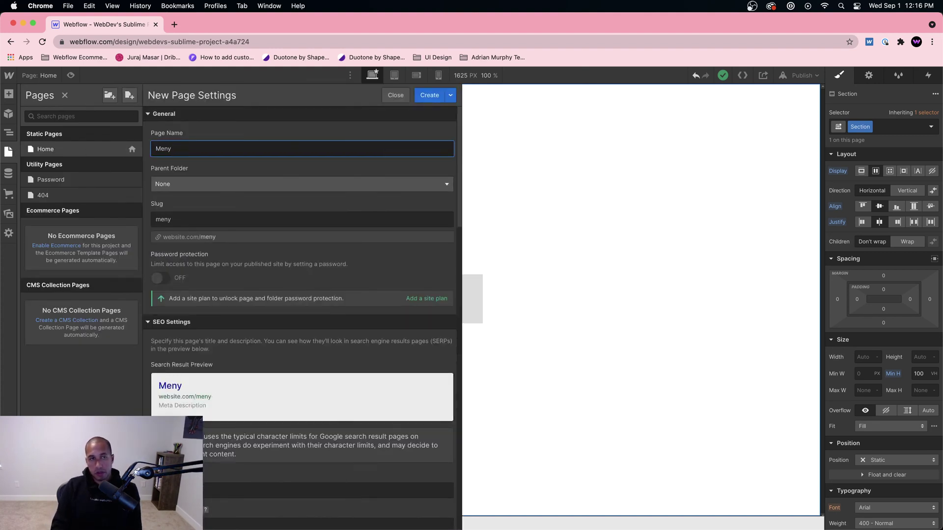
{"action": "type", "text": " BButton"}
{"action": "key", "text": "Return"}
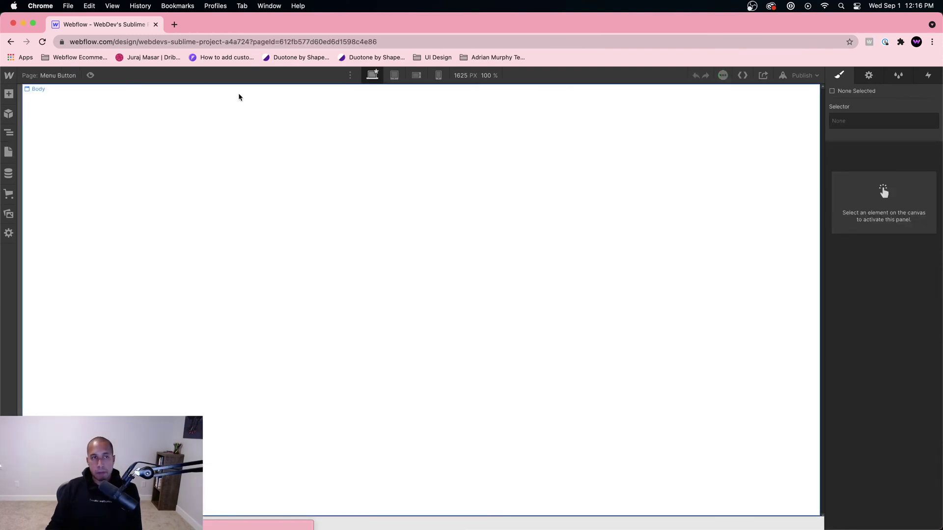
Add a section to the empty body of the Menu Button page
{"action": "left_click", "coordinate": [10, 95]}
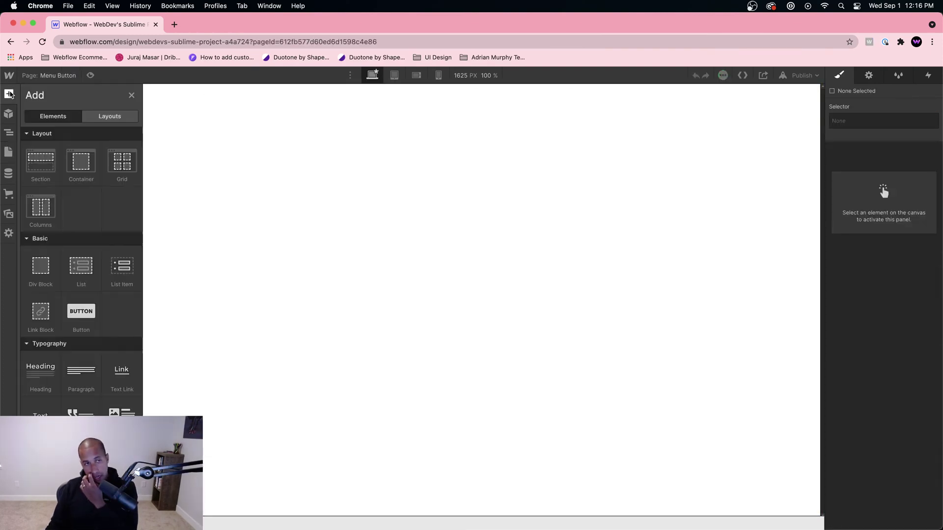
{"action": "left_click_drag", "start_coordinate": [40, 158], "coordinate": [209, 141]}
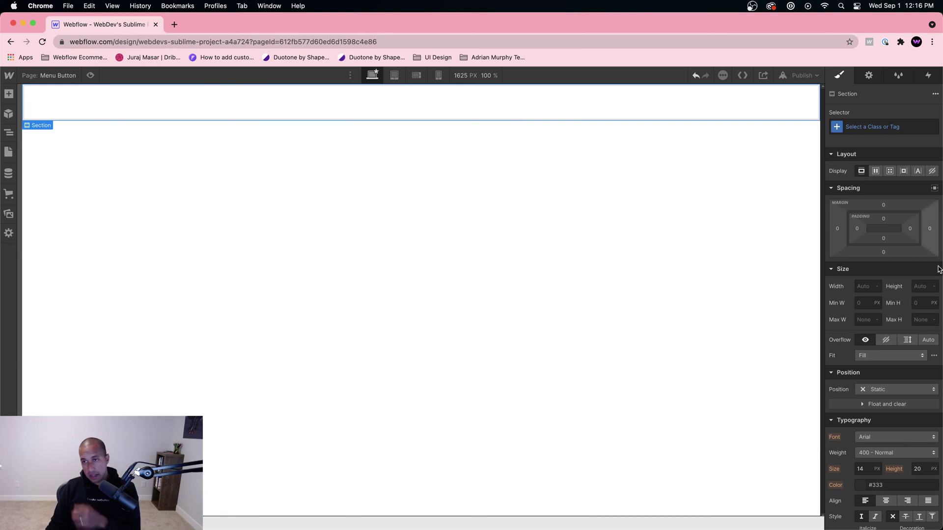
{"action": "left_click", "coordinate": [888, 125]}
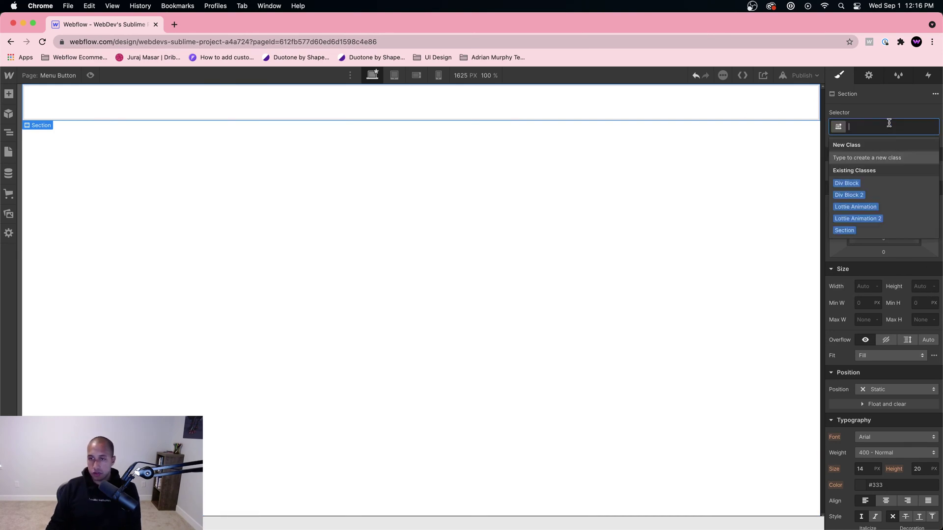
{"action": "type", "text": "drvy"}
{"action": "key", "text": "BackSpace"}
{"action": "key", "text": "BackSpace"}
{"action": "key", "text": "BackSpace"}
{"action": "type", "text": "sect"}
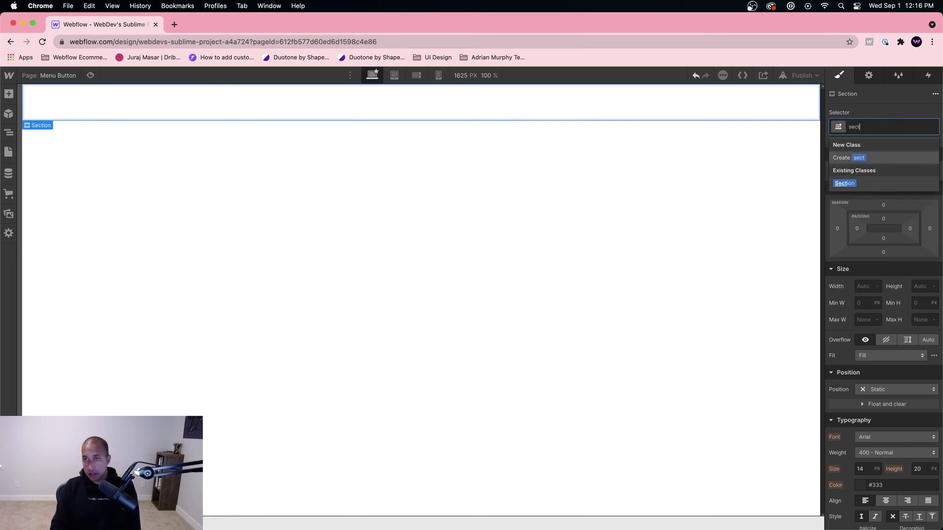
{"action": "key", "text": "Return"}
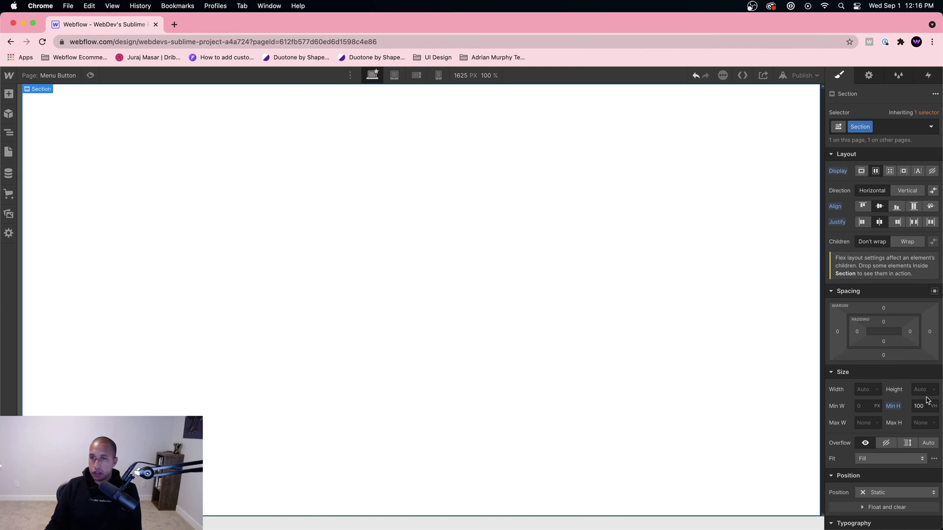
{"action": "left_click", "coordinate": [874, 127]}
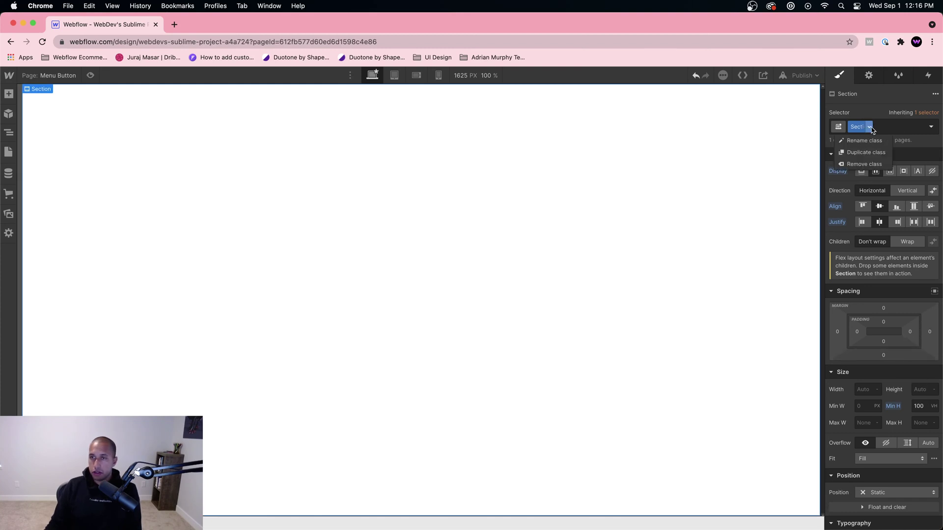
{"action": "left_click", "coordinate": [854, 169]}
Give the section a new class named section-2 and set its minimum height to 100 VH
{"action": "type", "text": "section-2"}
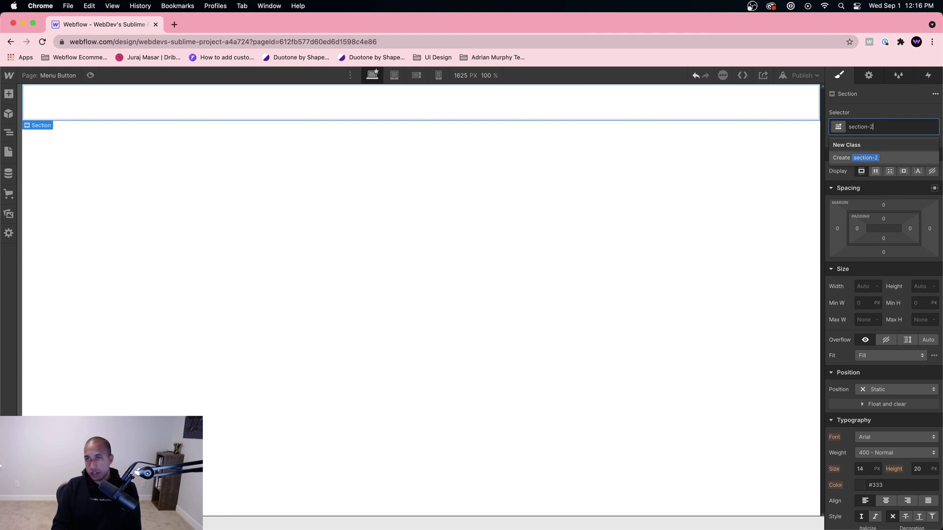
{"action": "key", "text": "Return"}
{"action": "left_click", "coordinate": [917, 304]}
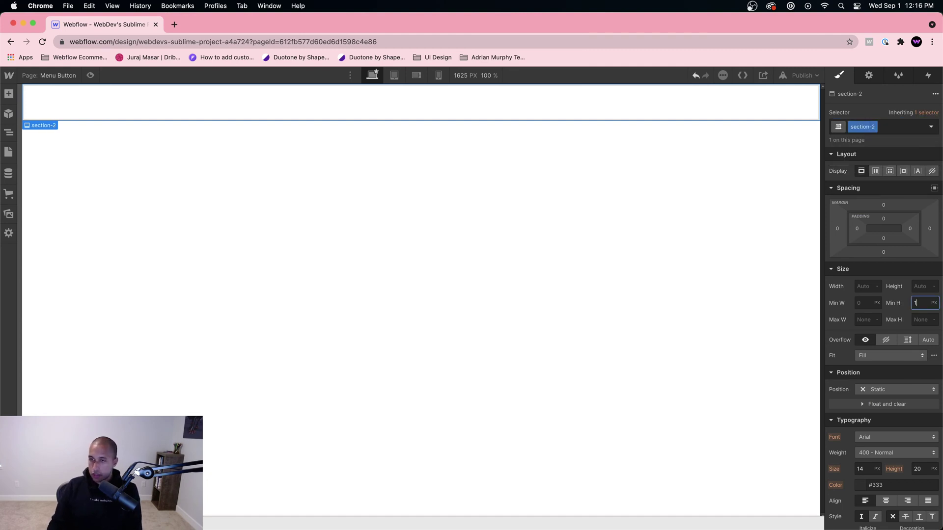
{"action": "type", "text": "100vh"}
{"action": "key", "text": "Return"}
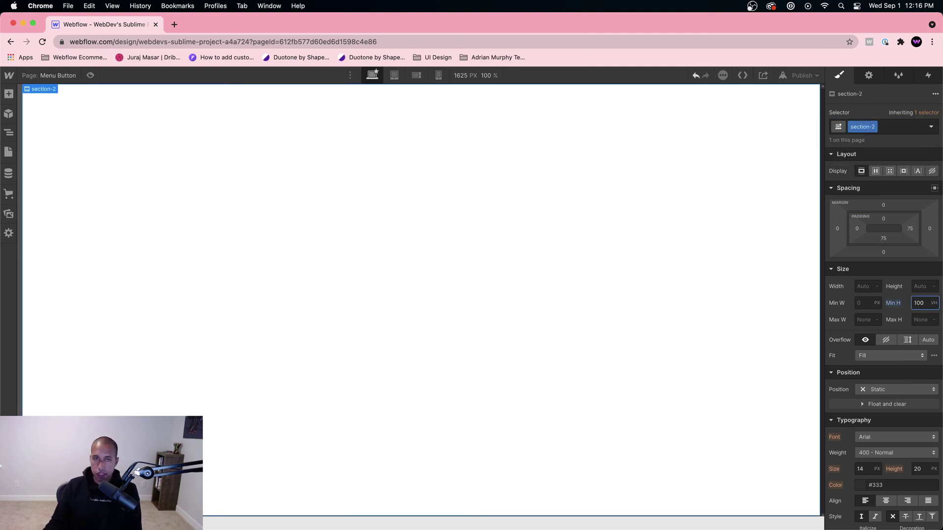
{"action": "left_click", "coordinate": [545, 267]}
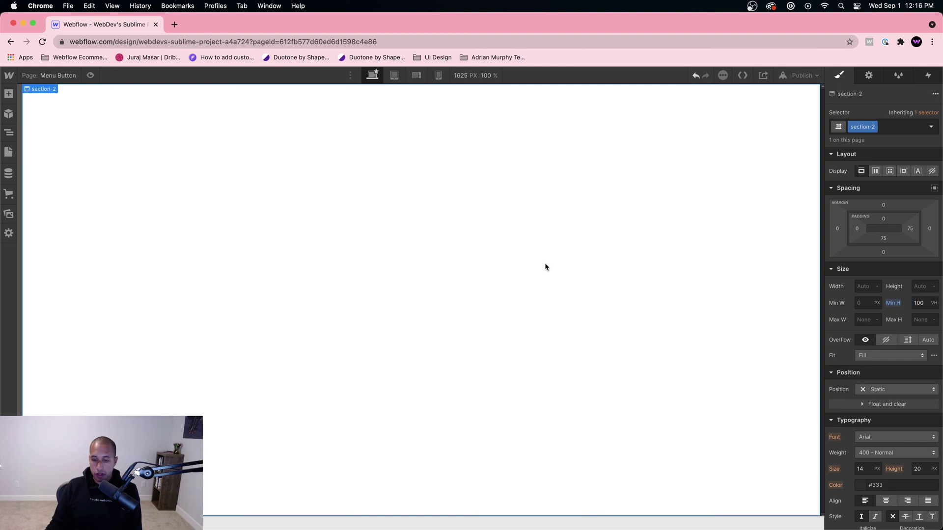
Place a div block inside section-2 and make the section a flex container centered on both axes
{"action": "left_click", "coordinate": [9, 94]}
{"action": "left_click_drag", "start_coordinate": [41, 273], "coordinate": [259, 281]}
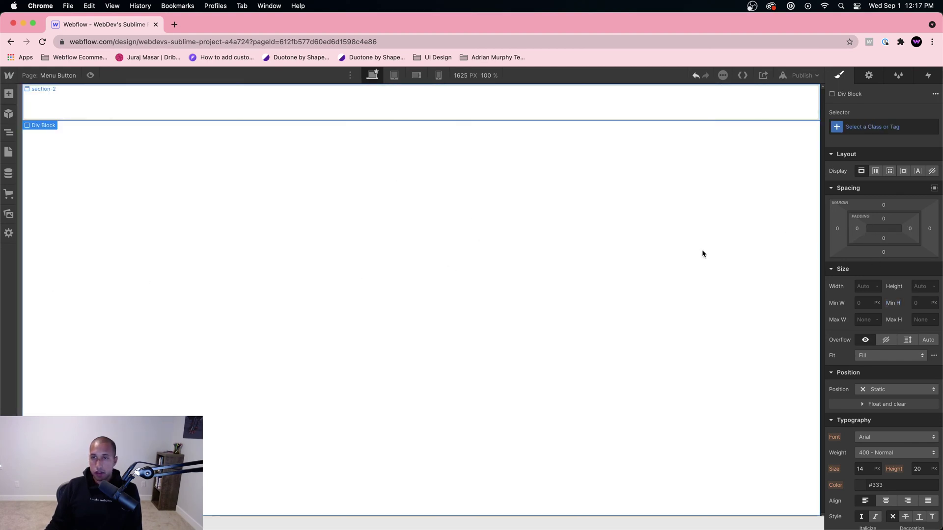
{"action": "left_click", "coordinate": [479, 228]}
{"action": "left_click", "coordinate": [876, 172]}
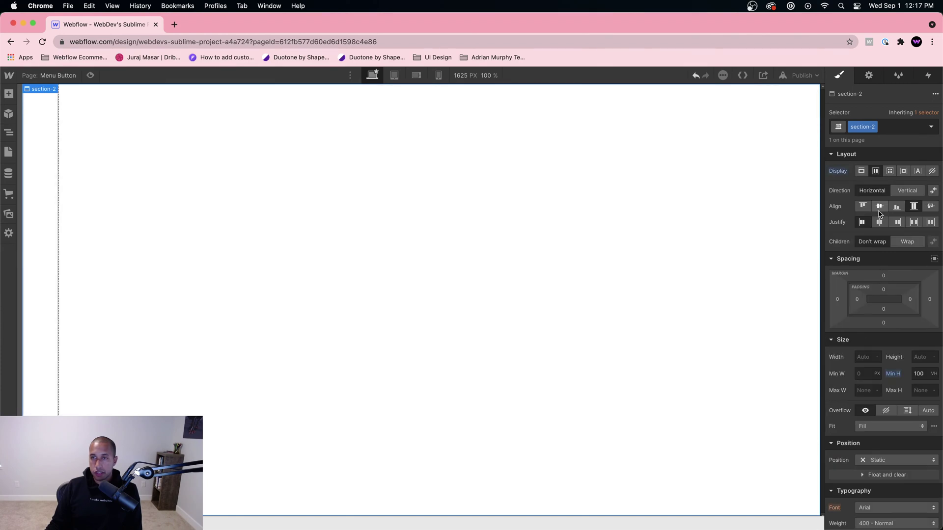
{"action": "left_click", "coordinate": [879, 207]}
{"action": "left_click", "coordinate": [880, 222]}
Switch to Finder and bring menu-button.json from the Desktop into the div block as a Lottie animation
{"action": "left_click", "coordinate": [420, 304]}
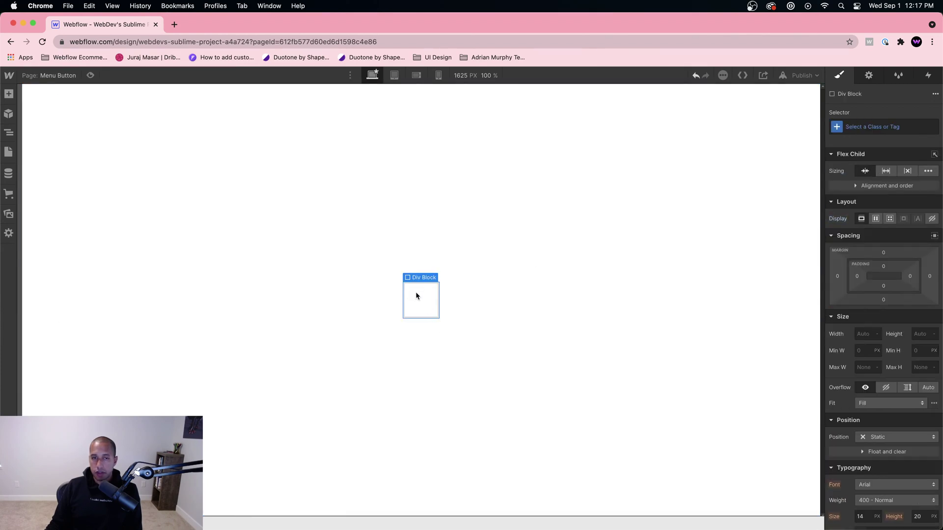
{"action": "left_click", "coordinate": [226, 508]}
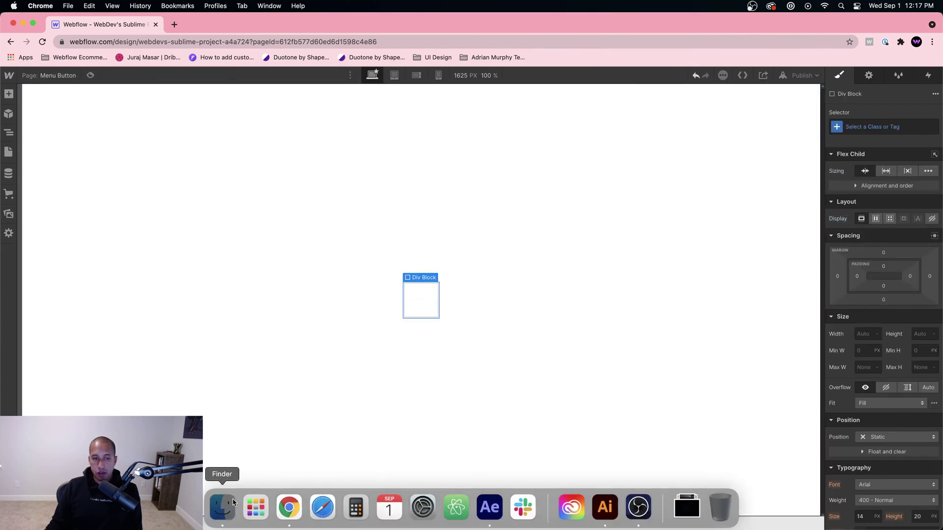
{"action": "left_click", "coordinate": [596, 148]}
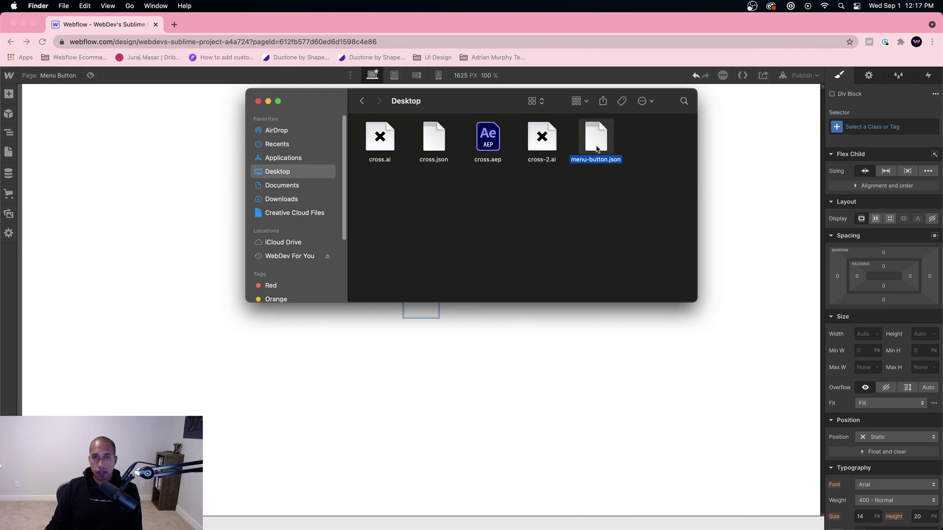
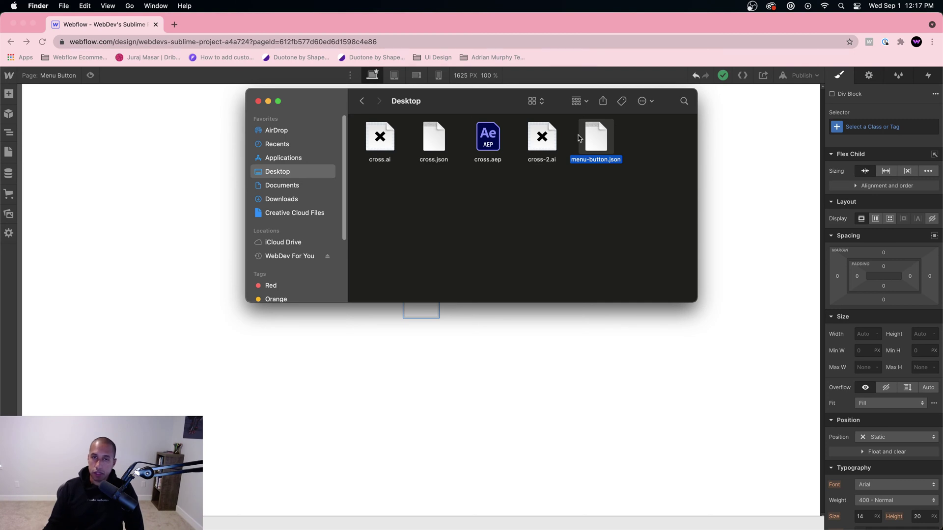
{"action": "left_click_drag", "start_coordinate": [477, 109], "coordinate": [285, 58]}
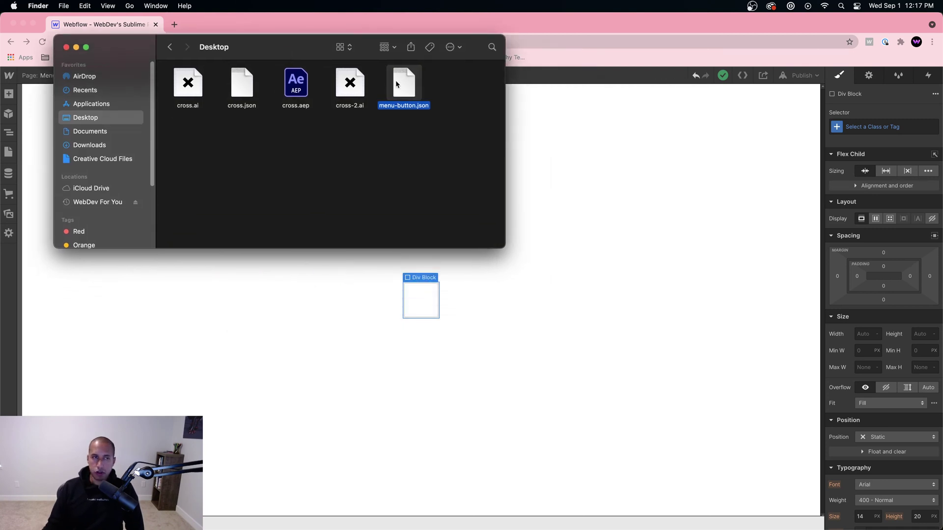
{"action": "left_click_drag", "start_coordinate": [396, 80], "coordinate": [422, 301]}
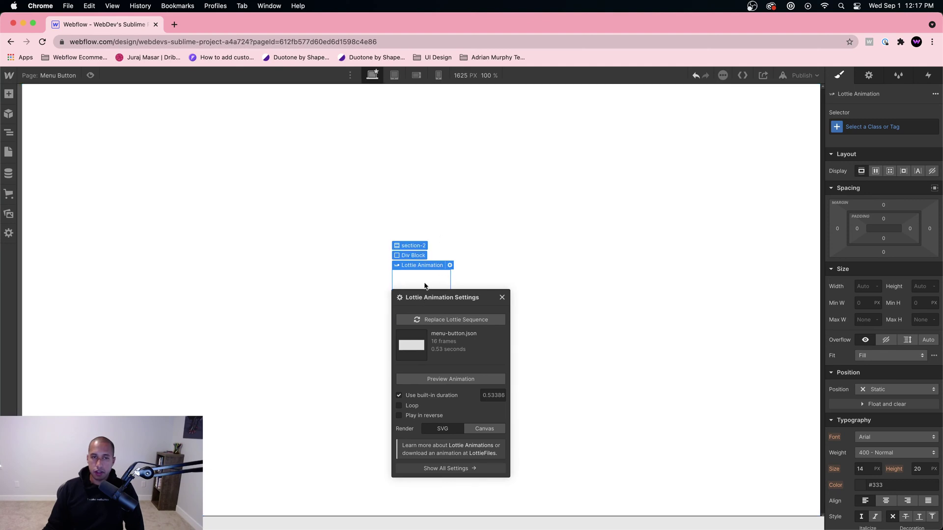
{"action": "left_click", "coordinate": [480, 285]}
Set the Lottie animation's width and height to 300 px and check the page in preview mode
{"action": "left_click", "coordinate": [427, 290]}
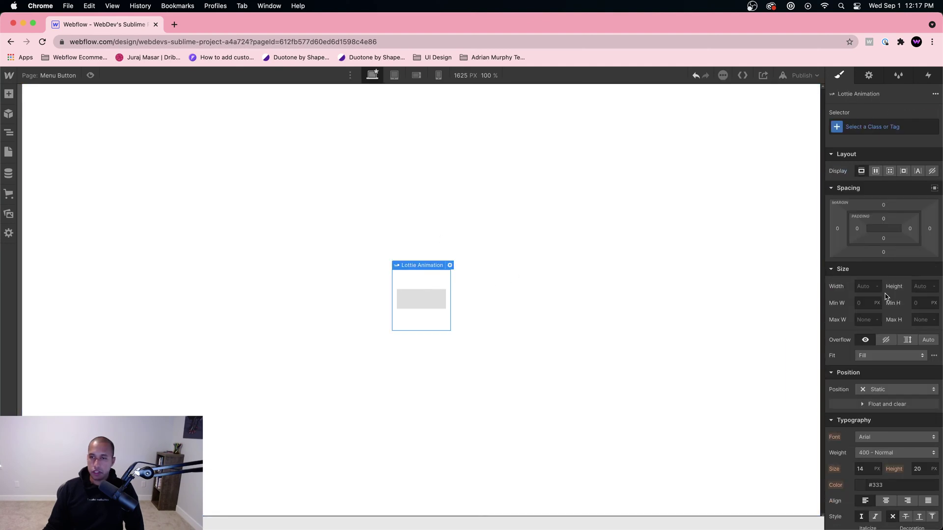
{"action": "left_click", "coordinate": [869, 286]}
{"action": "type", "text": "300"}
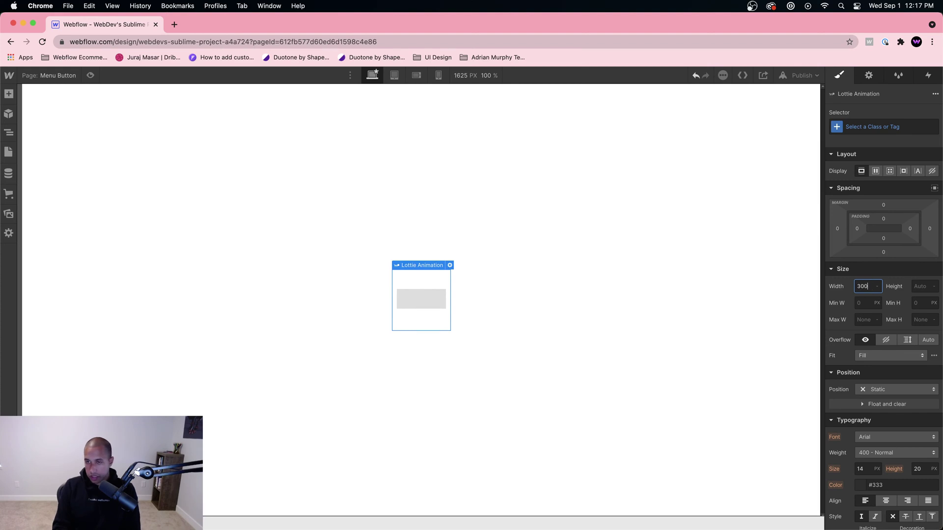
{"action": "key", "text": "Tab"}
{"action": "type", "text": "300"}
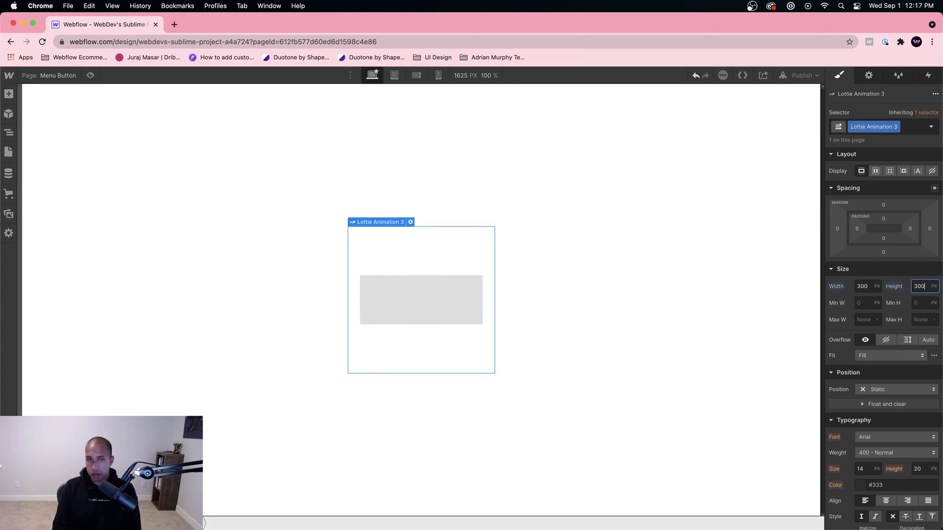
{"action": "left_click", "coordinate": [91, 75]}
{"action": "left_click", "coordinate": [91, 75]}
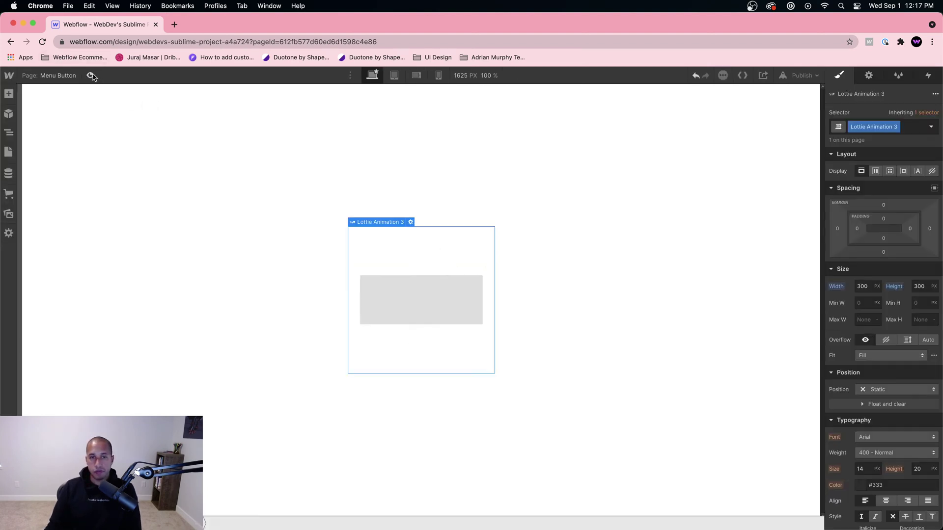
{"action": "left_click", "coordinate": [93, 77]}
{"action": "left_click", "coordinate": [92, 76]}
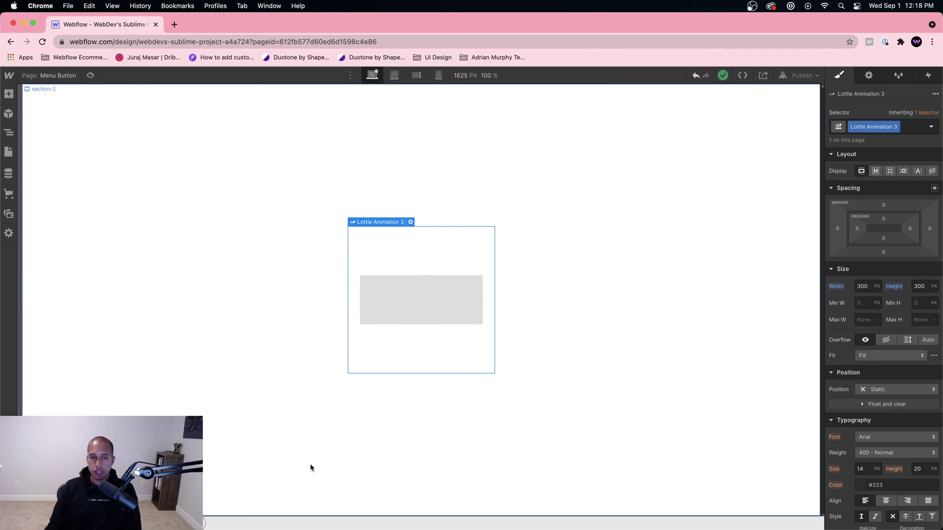
Give the div block around the Lottie animation a new class named menu-button-wrapper
{"action": "key", "text": "Up"}
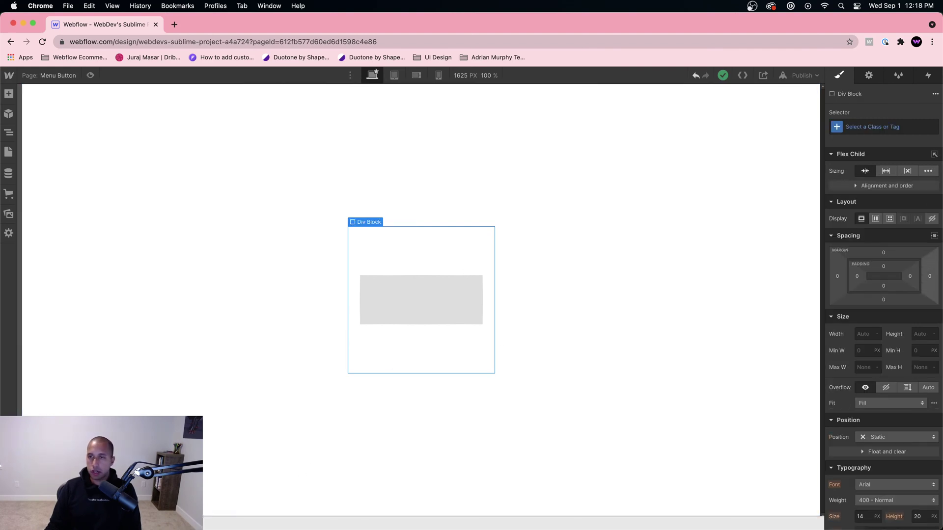
{"action": "left_click", "coordinate": [877, 126]}
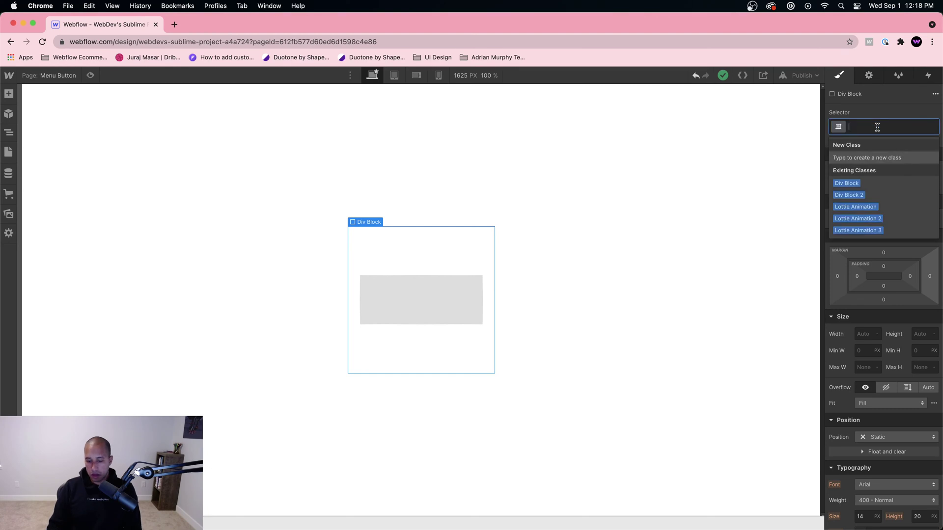
{"action": "type", "text": "menu-button-"}
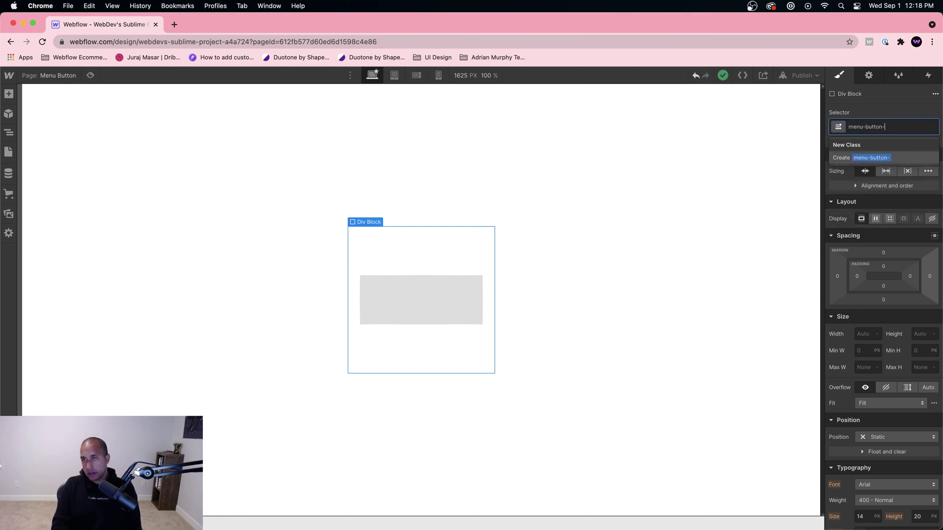
{"action": "type", "text": "wrapper"}
{"action": "key", "text": "Return"}
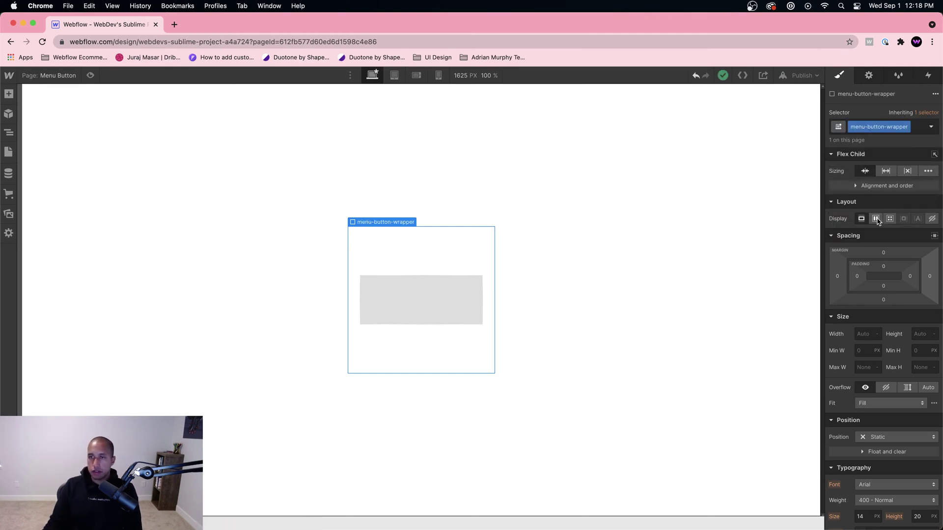
Make menu-button-wrapper a horizontal flex container with its contents aligned and justified to the center
{"action": "left_click", "coordinate": [875, 218]}
{"action": "left_click", "coordinate": [879, 253]}
{"action": "left_click", "coordinate": [879, 269]}
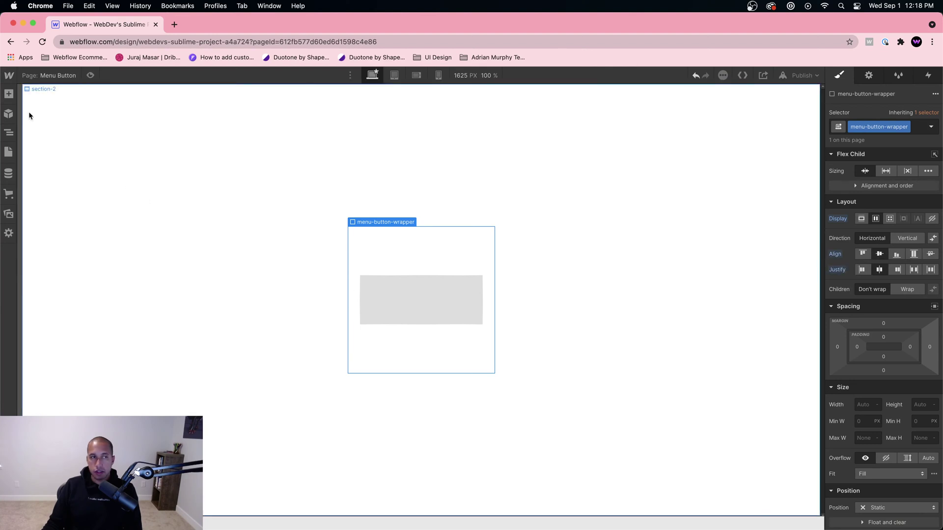
Add a text block inside menu-button-wrapper and give it a new class named menu-button-text
{"action": "left_click", "coordinate": [10, 95]}
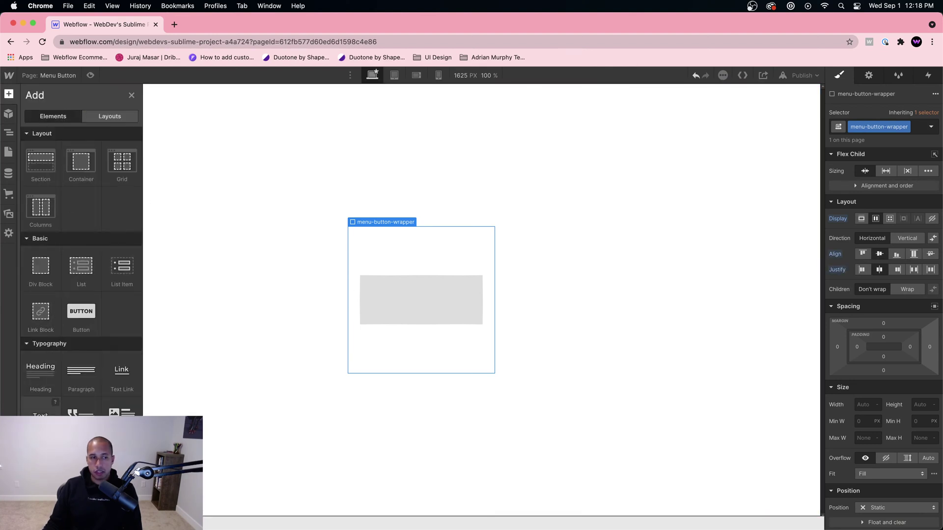
{"action": "left_click", "coordinate": [30, 378]}
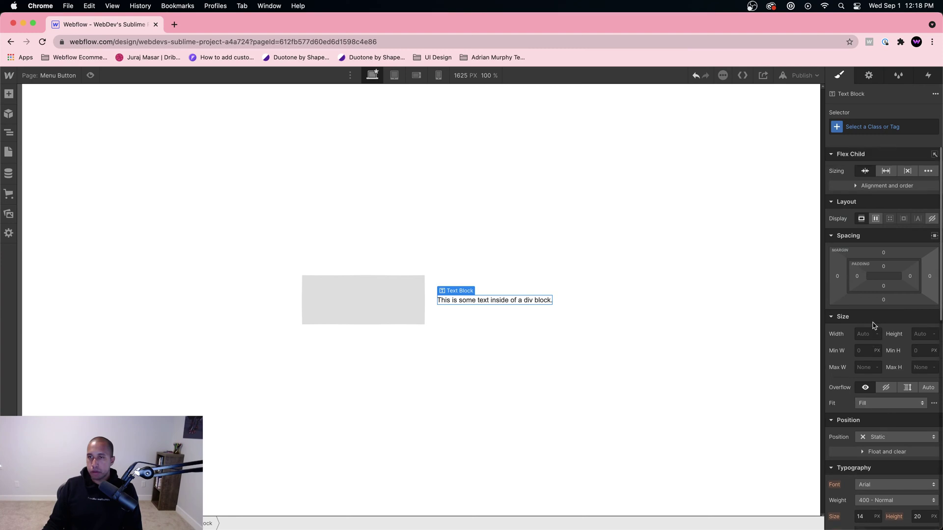
{"action": "left_click", "coordinate": [867, 126]}
{"action": "type", "text": "menu-bu"}
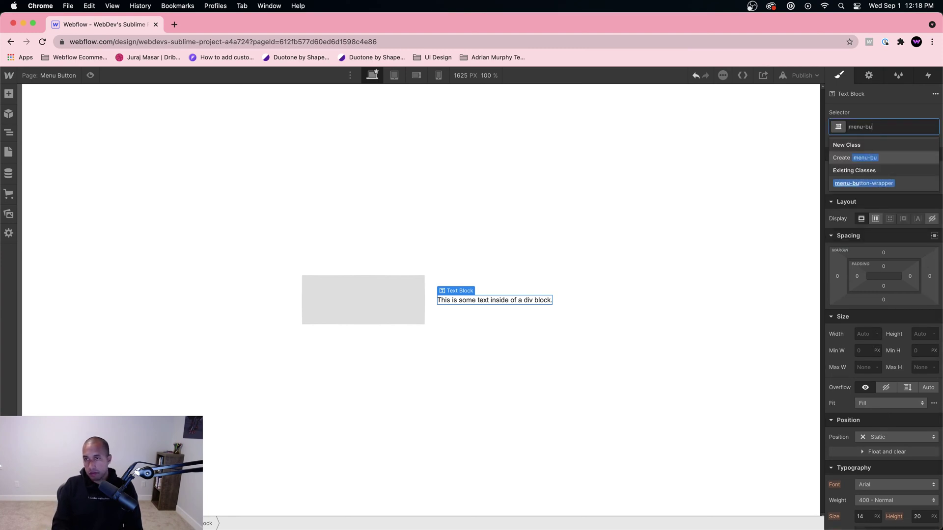
{"action": "type", "text": "tton-text"}
{"action": "key", "text": "Return"}
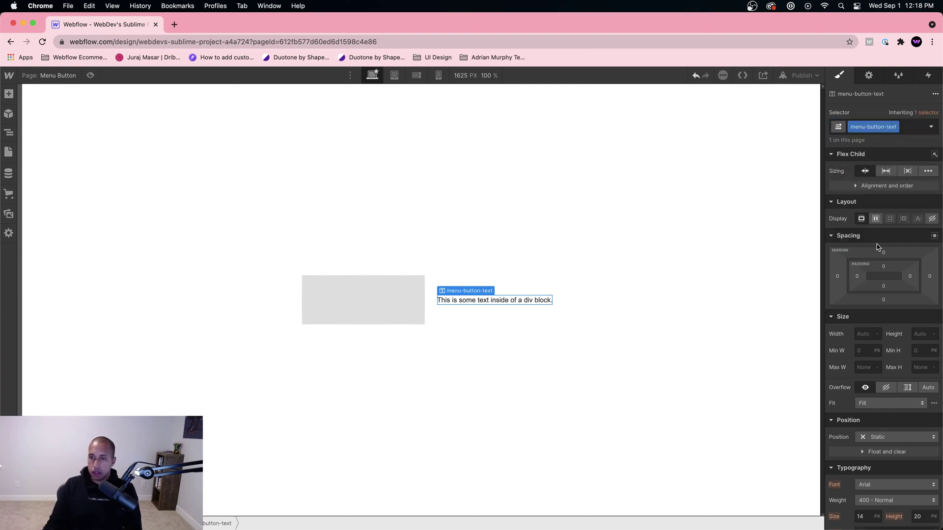
Set the position of the menu-button-text block to Absolute
{"action": "scroll", "coordinate": [877, 246], "scroll_direction": "down", "scroll_amount": 2}
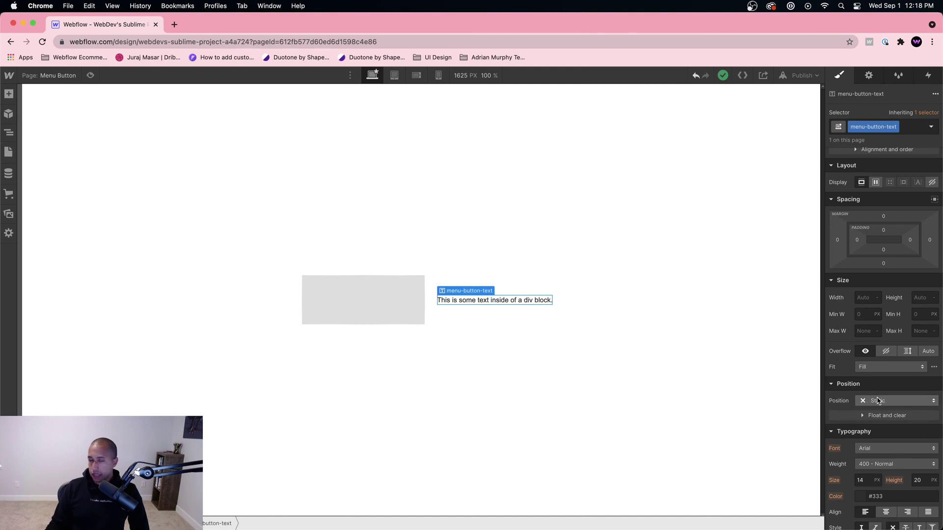
{"action": "left_click", "coordinate": [879, 404]}
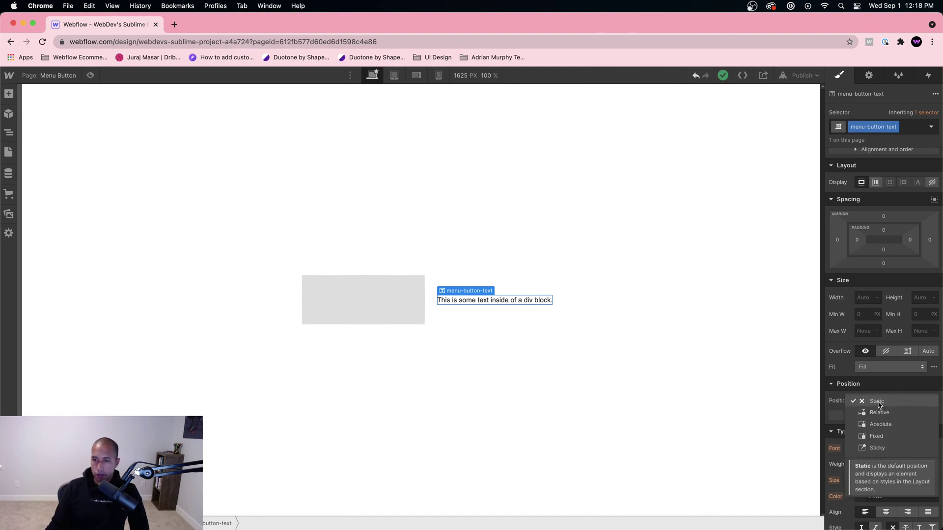
{"action": "left_click", "coordinate": [880, 425]}
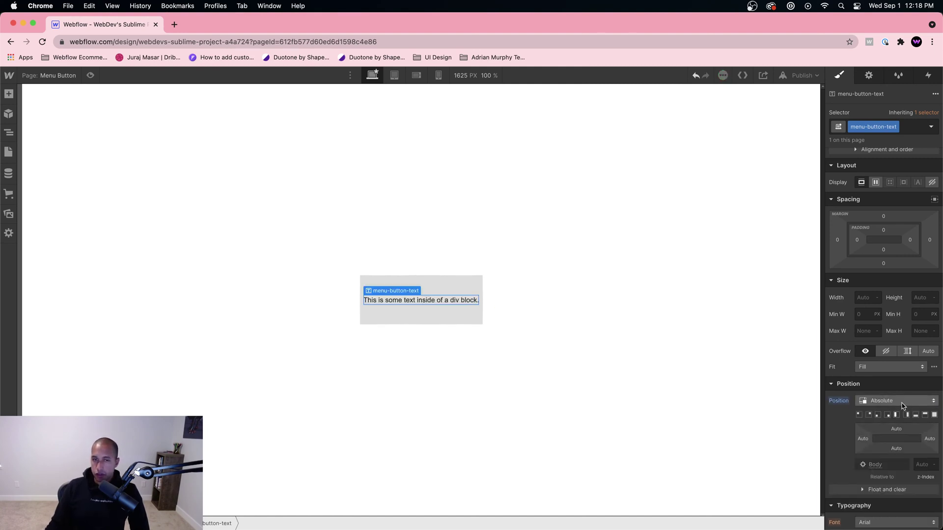
Replace the placeholder copy in the menu-button-text block with "Menu"
{"action": "triple_click", "coordinate": [426, 301]}
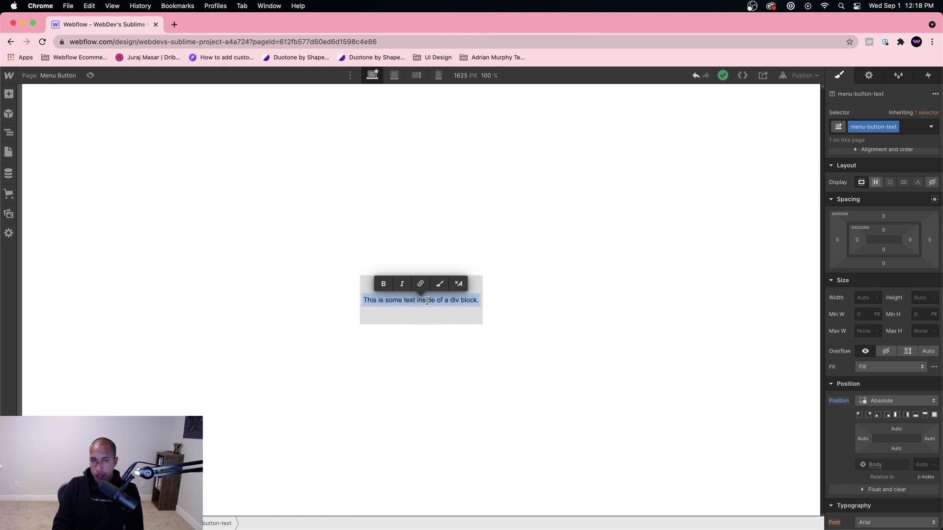
{"action": "type", "text": "M"}
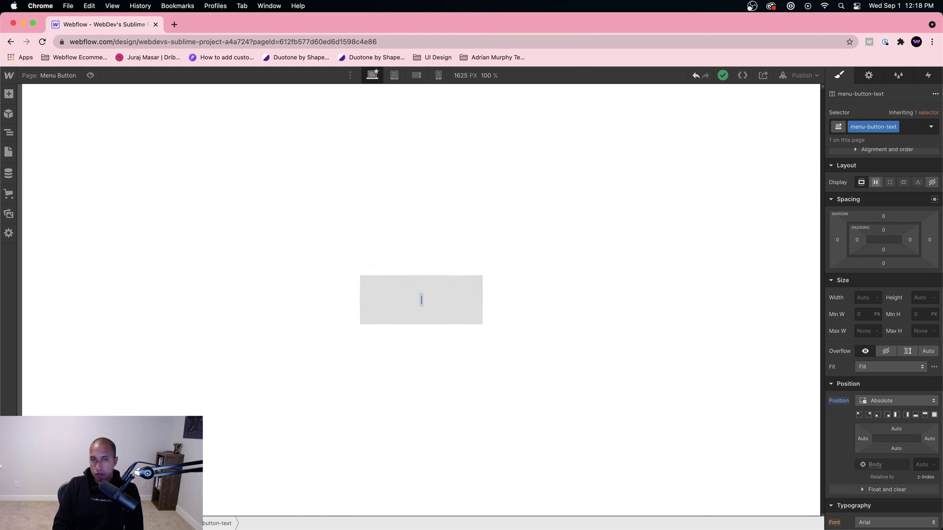
{"action": "type", "text": "enu"}
{"action": "key", "text": "Escape"}
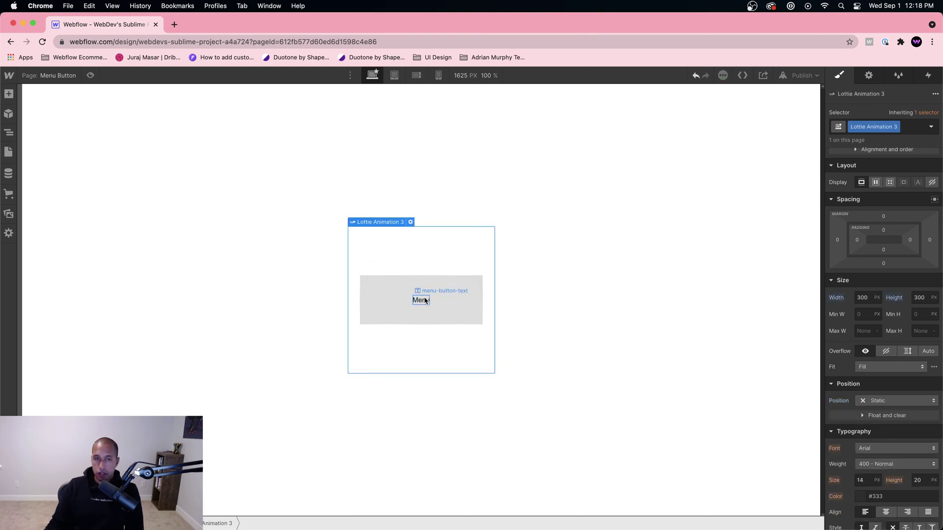
Style the menu-button-text block with the Montserrat font, 700 - Bold weight and a 40 px size
{"action": "scroll", "coordinate": [893, 405], "scroll_direction": "down", "scroll_amount": 5}
{"action": "left_click", "coordinate": [891, 346]}
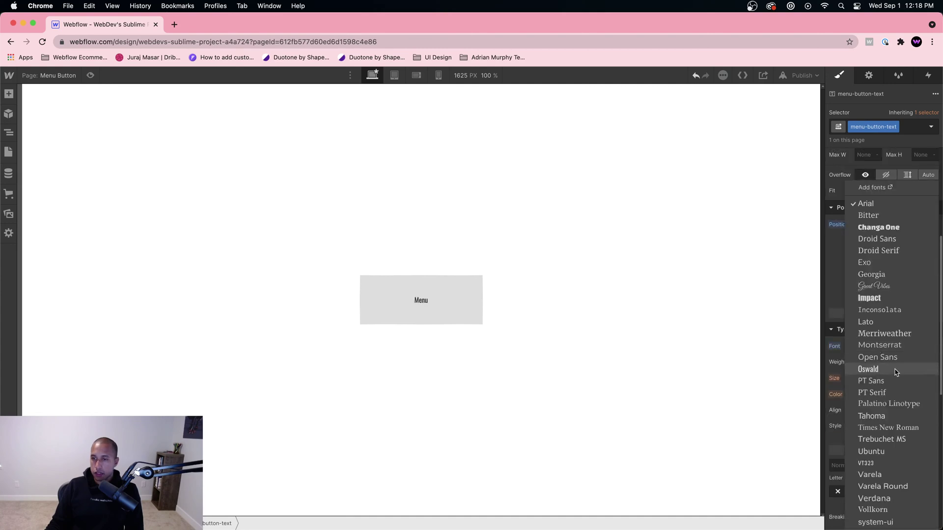
{"action": "left_click", "coordinate": [879, 345]}
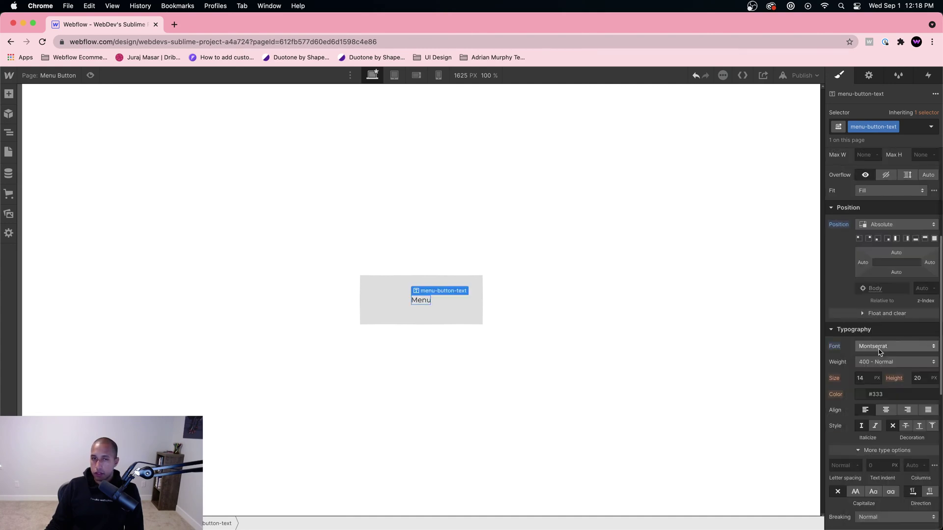
{"action": "left_click", "coordinate": [891, 362]}
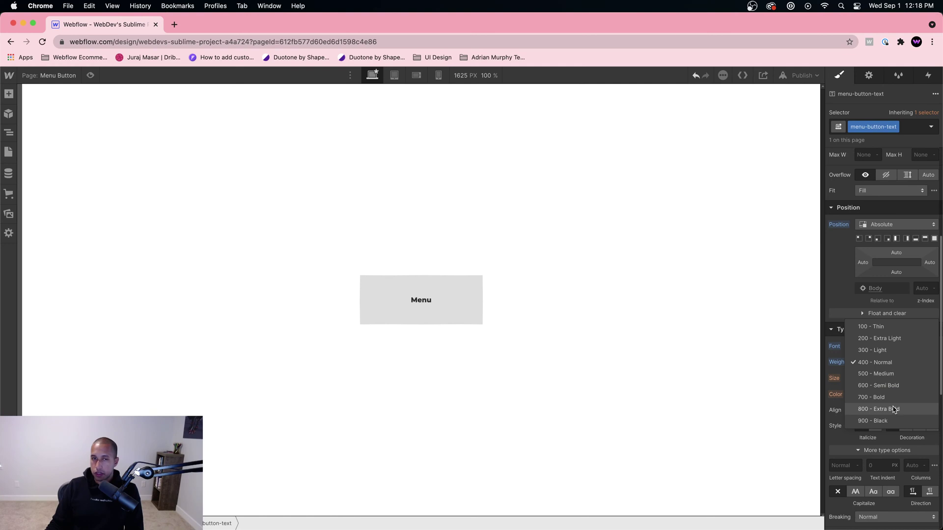
{"action": "left_click", "coordinate": [872, 397]}
{"action": "left_click", "coordinate": [863, 378]}
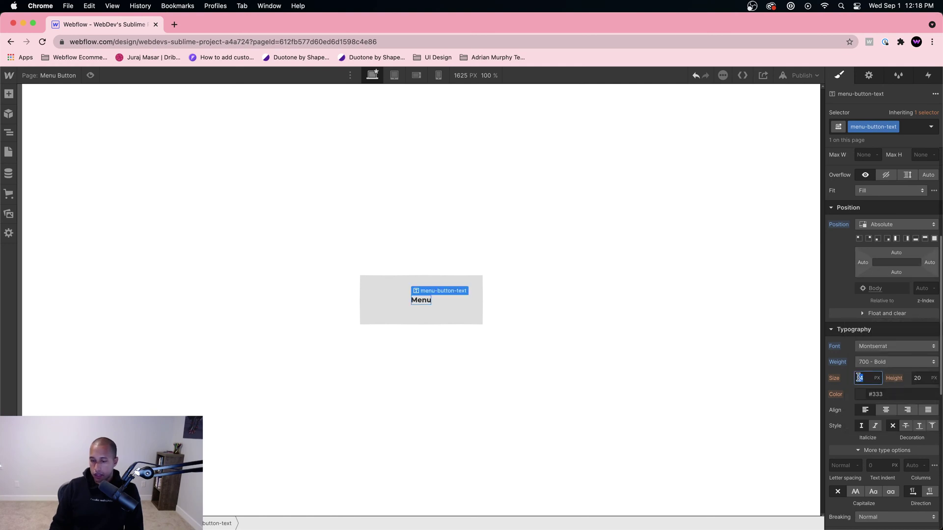
{"action": "type", "text": "40"}
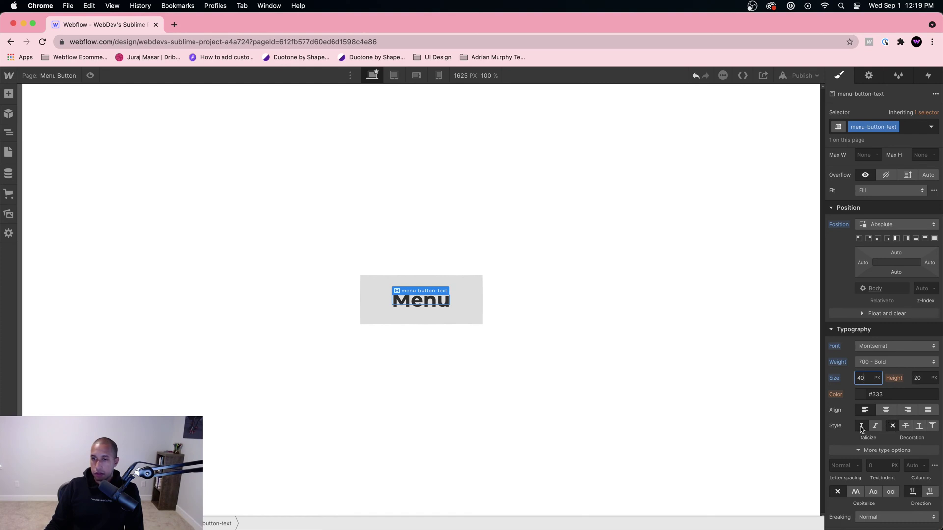
Make the menu-button-text all uppercase and set its letter spacing to 5 px
{"action": "left_click", "coordinate": [853, 450]}
{"action": "left_click", "coordinate": [864, 451]}
{"action": "scroll", "coordinate": [879, 471], "scroll_direction": "down", "scroll_amount": 1}
{"action": "left_click", "coordinate": [855, 478]}
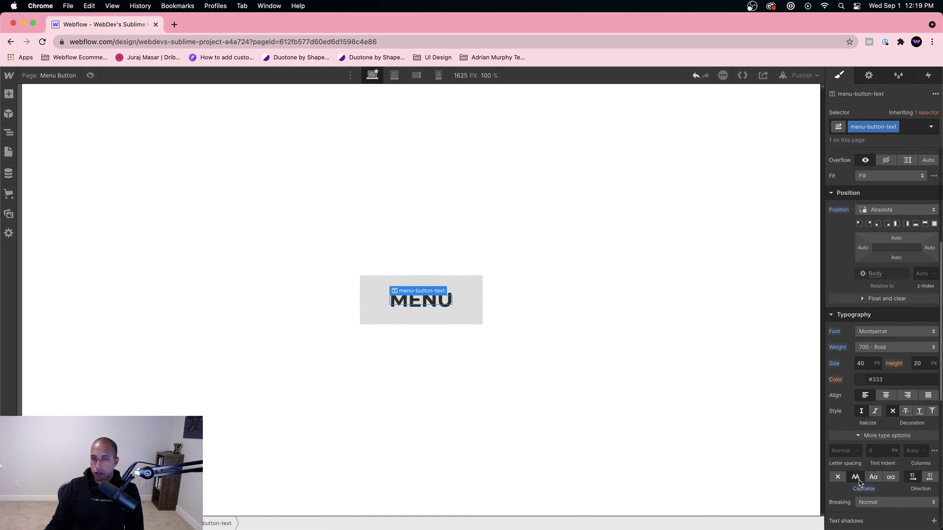
{"action": "left_click", "coordinate": [850, 449]}
{"action": "type", "text": "6"}
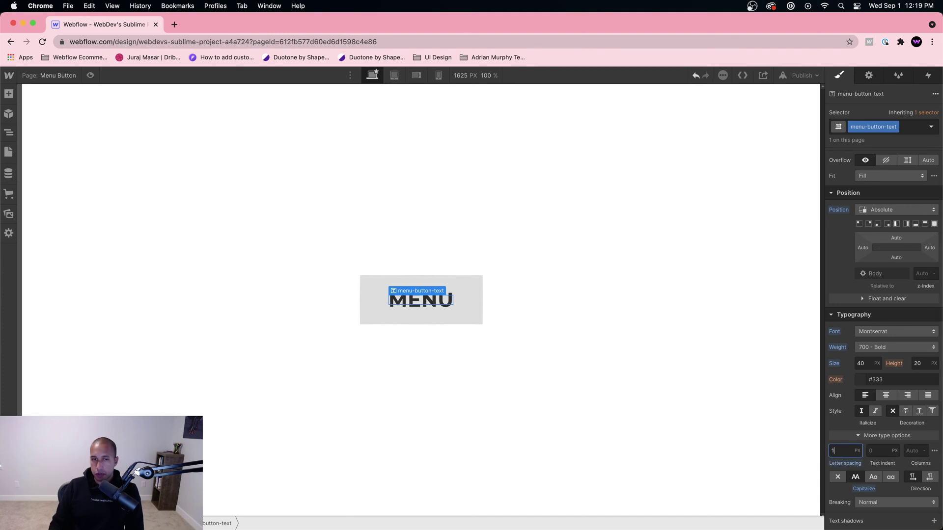
{"action": "key", "text": "Down"}
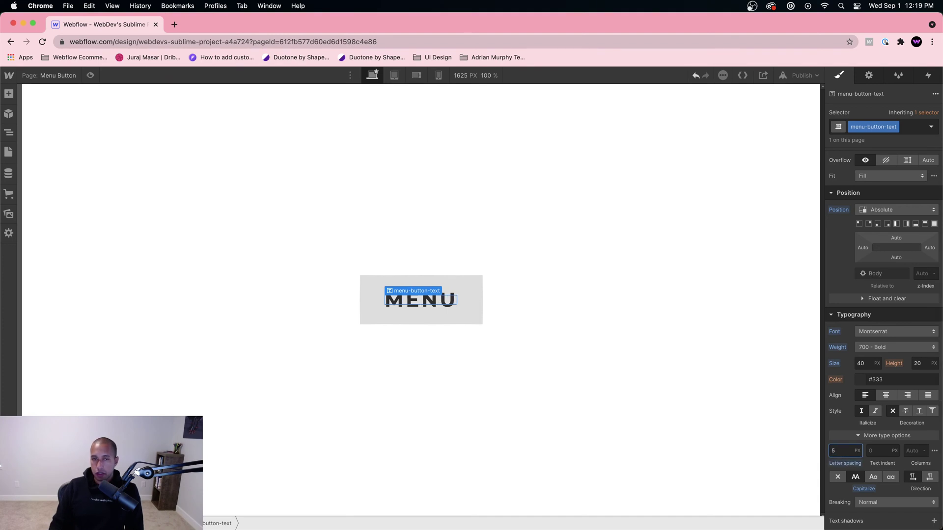
Set the line height of menu-button-text to a unitless value of 1
{"action": "left_click", "coordinate": [932, 363]}
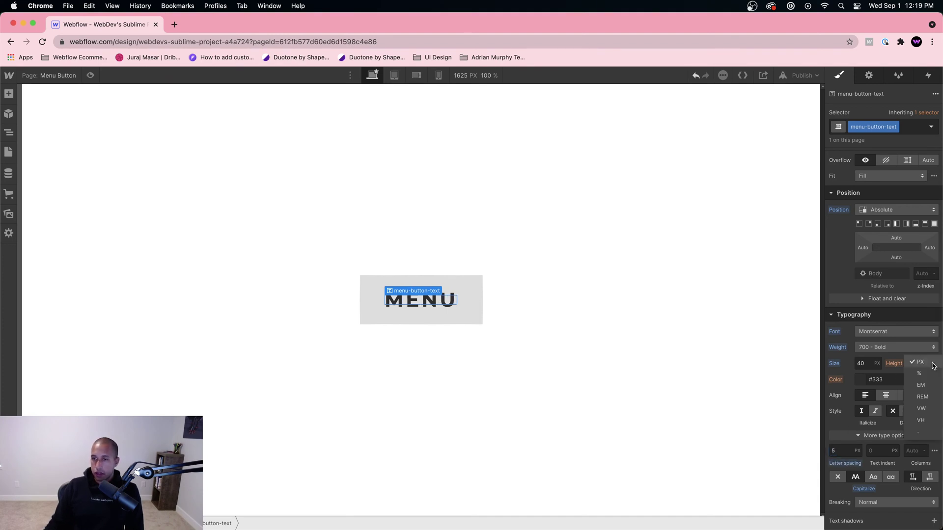
{"action": "left_click", "coordinate": [921, 433]}
{"action": "left_click", "coordinate": [918, 365]}
{"action": "type", "text": "1"}
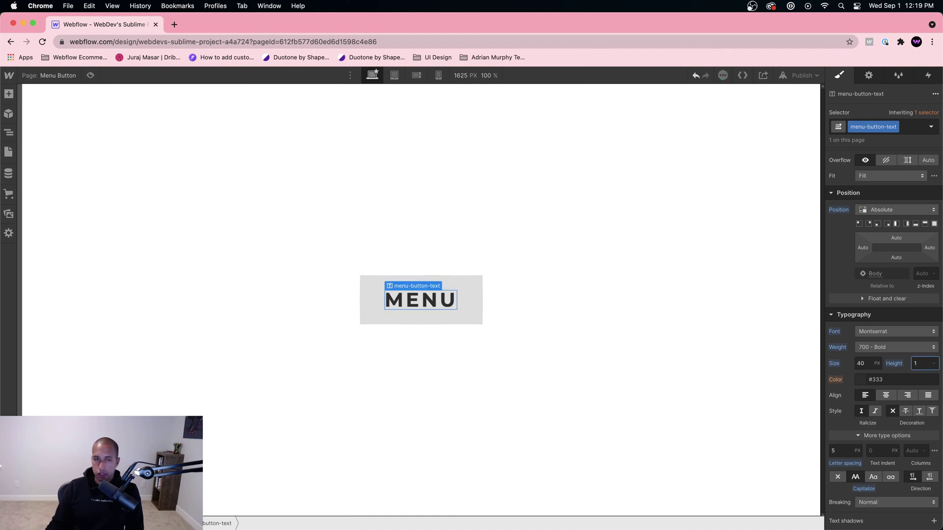
Preview the page to check how the Lottie animation behaves with the overlaid menu text
{"action": "left_click", "coordinate": [492, 339]}
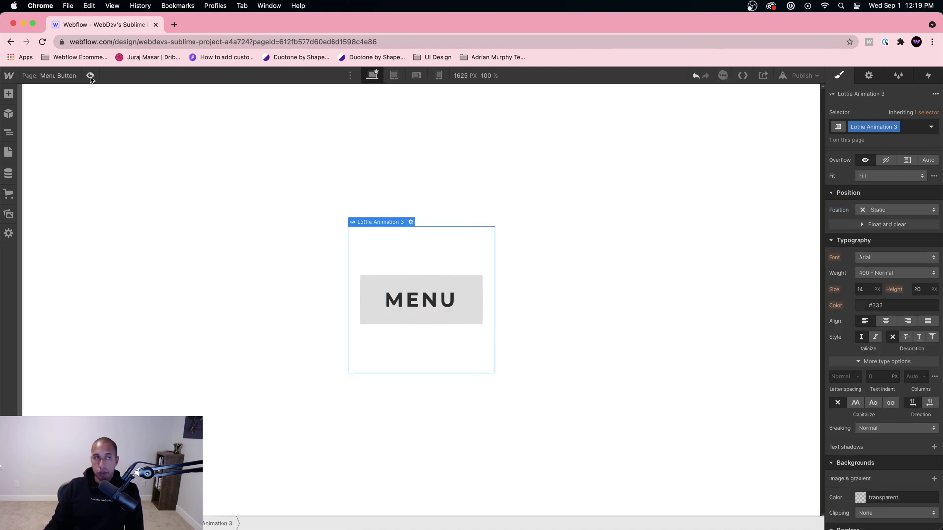
{"action": "key", "text": "super+shift+p"}
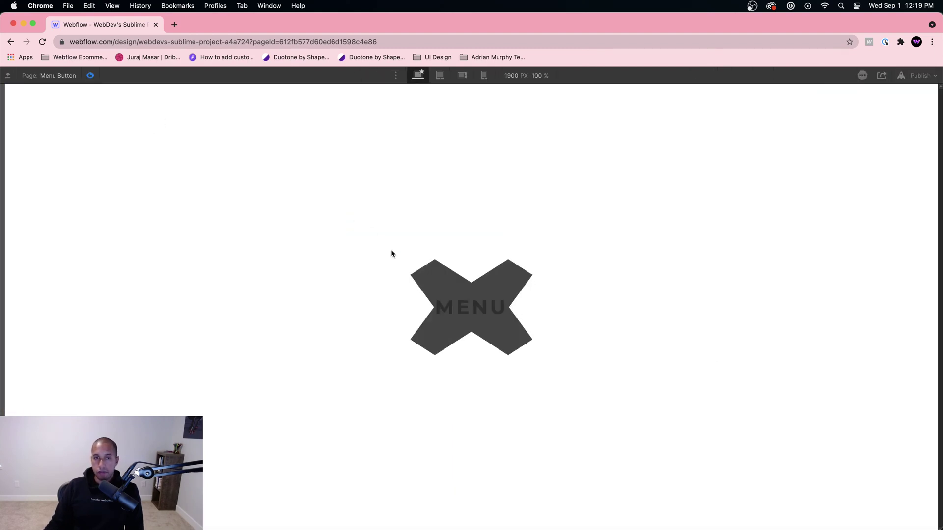
{"action": "left_click", "coordinate": [89, 81]}
{"action": "left_click", "coordinate": [90, 76]}
{"action": "left_click", "coordinate": [90, 75]}
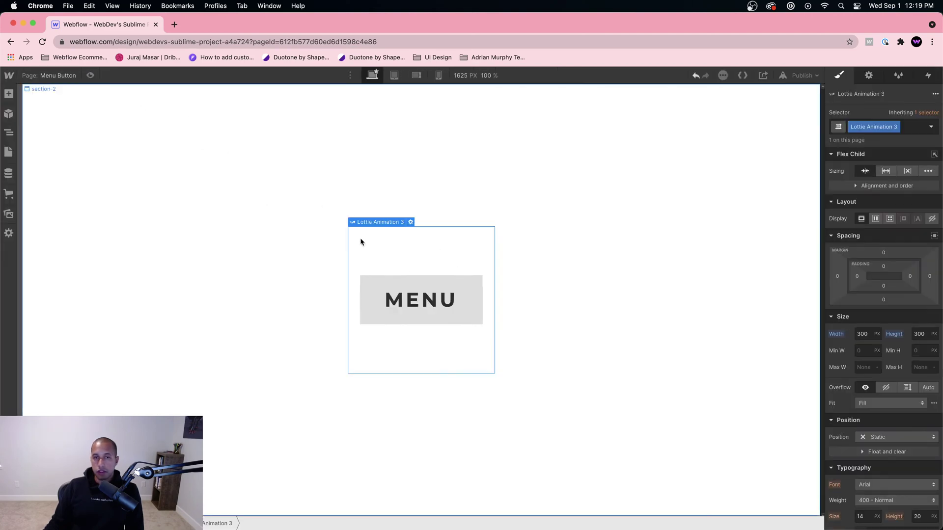
Add a Mouse click (tap) element trigger to menu-button-wrapper
{"action": "left_click", "coordinate": [436, 298]}
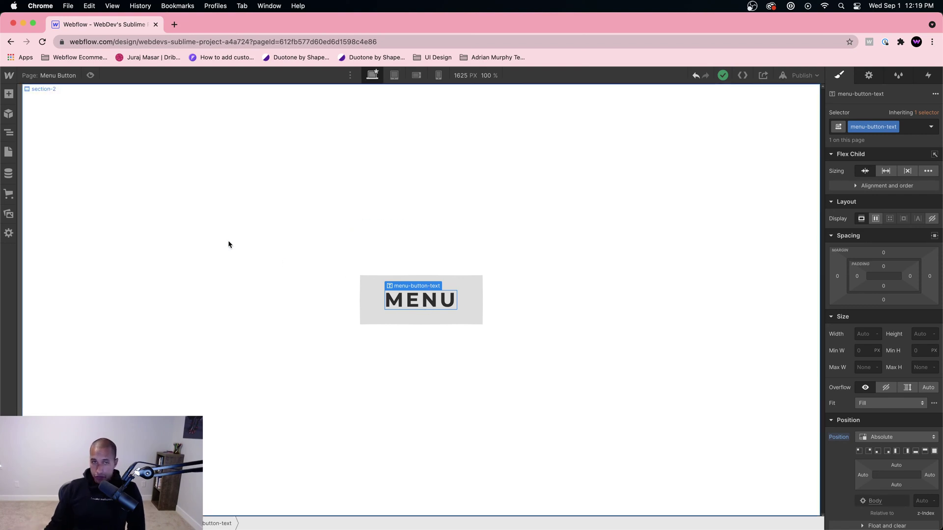
{"action": "left_click", "coordinate": [8, 132]}
{"action": "left_click", "coordinate": [94, 138]}
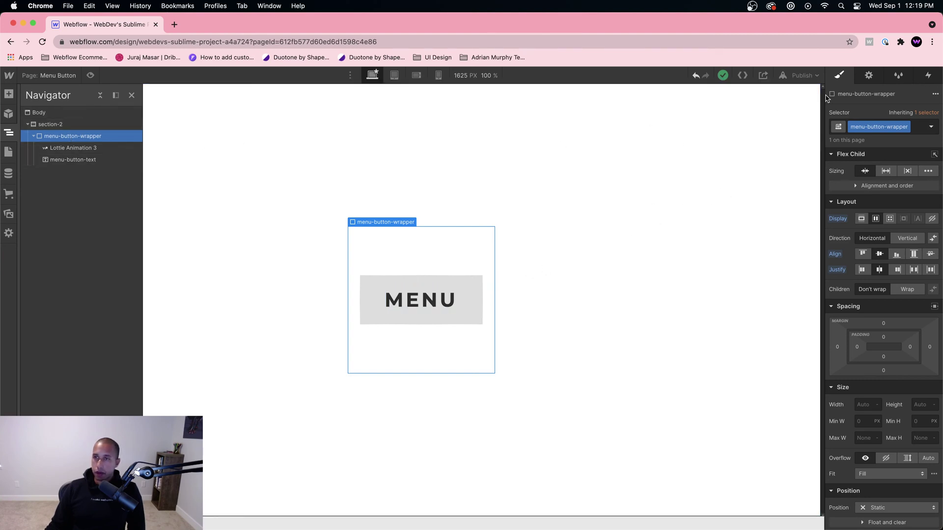
{"action": "left_click", "coordinate": [927, 76]}
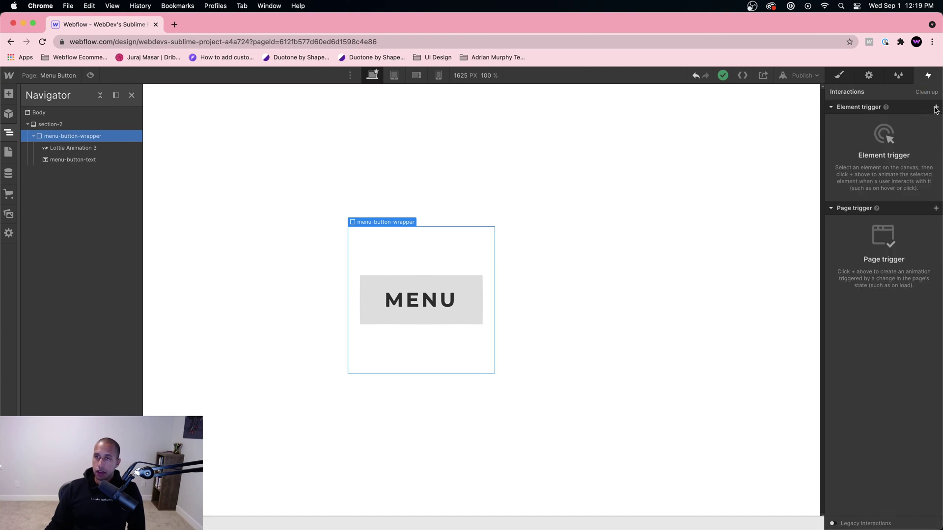
{"action": "left_click", "coordinate": [935, 107]}
{"action": "left_click", "coordinate": [885, 124]}
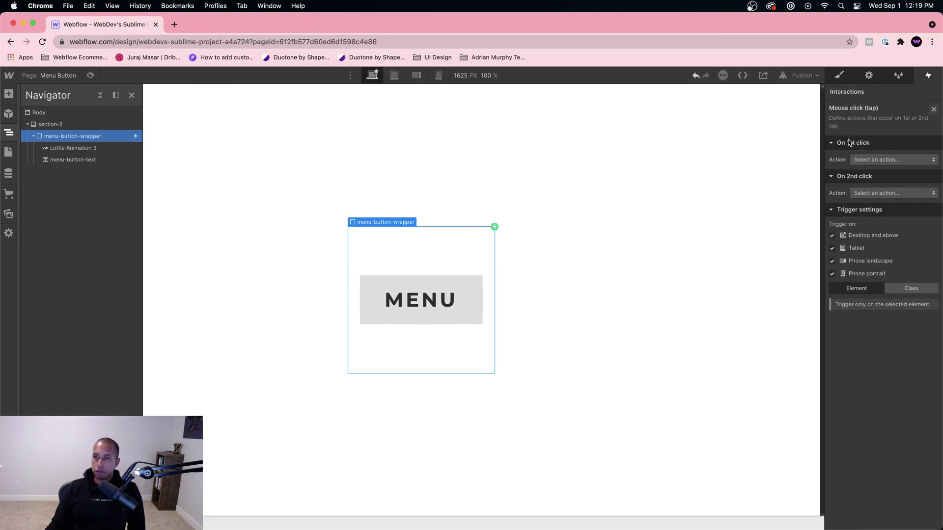
Have the first click start a new timed animation named "Lottie Menu Button First Click"
{"action": "left_click", "coordinate": [878, 161]}
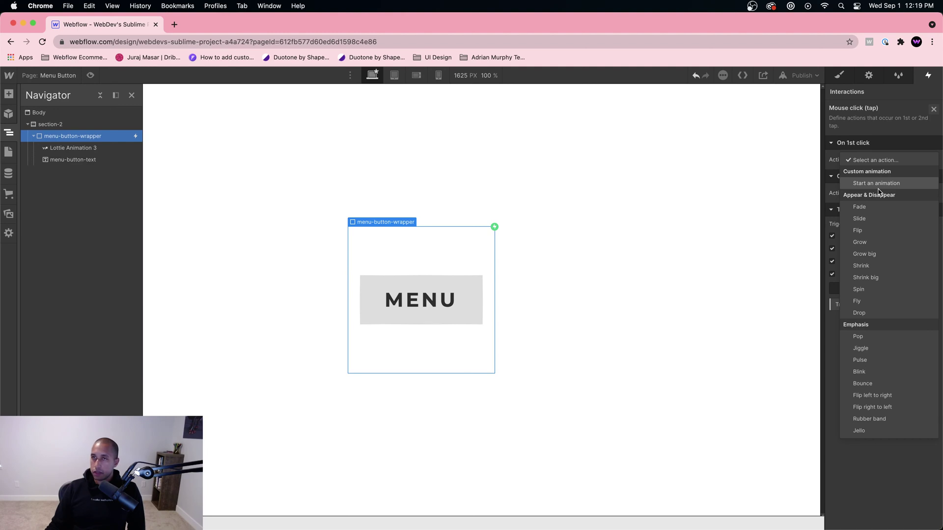
{"action": "left_click", "coordinate": [878, 187]}
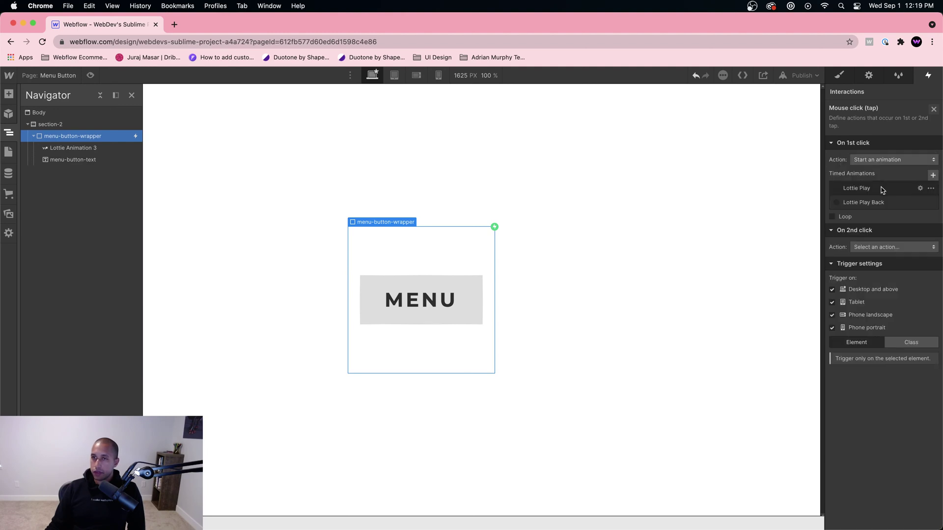
{"action": "left_click", "coordinate": [933, 175]}
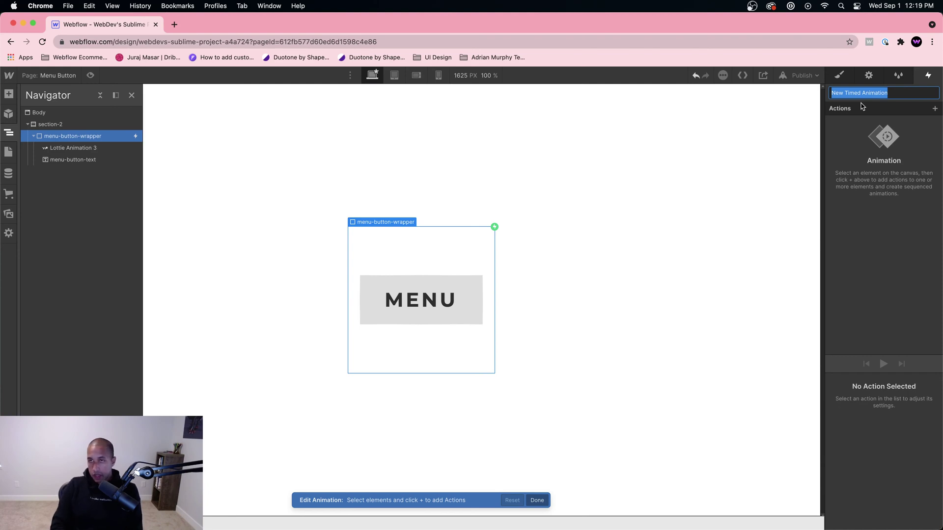
{"action": "type", "text": "Lottie Menu Button Fir"}
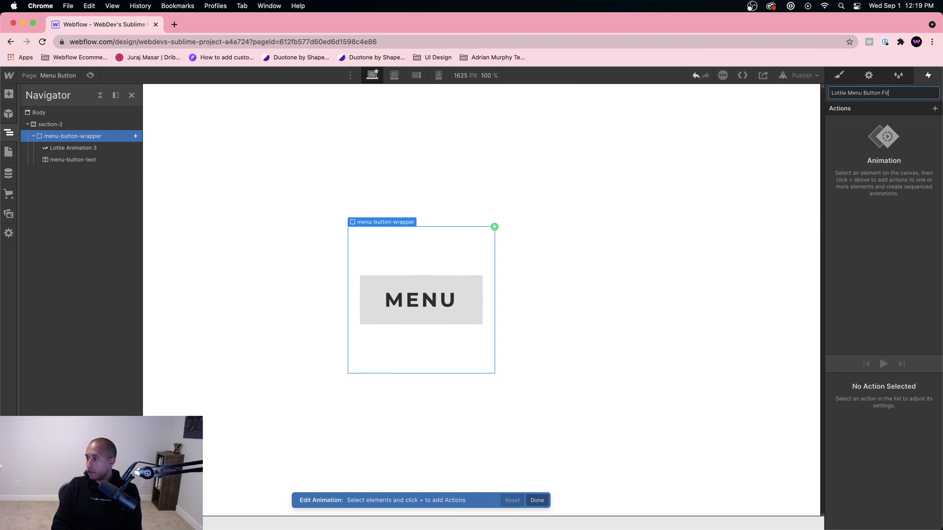
{"action": "type", "text": "Click"}
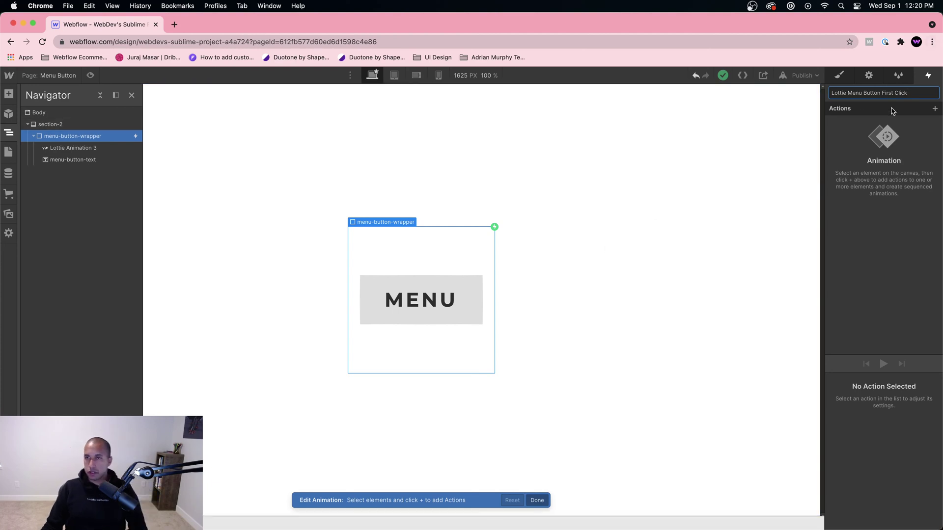
{"action": "key", "text": "Return"}
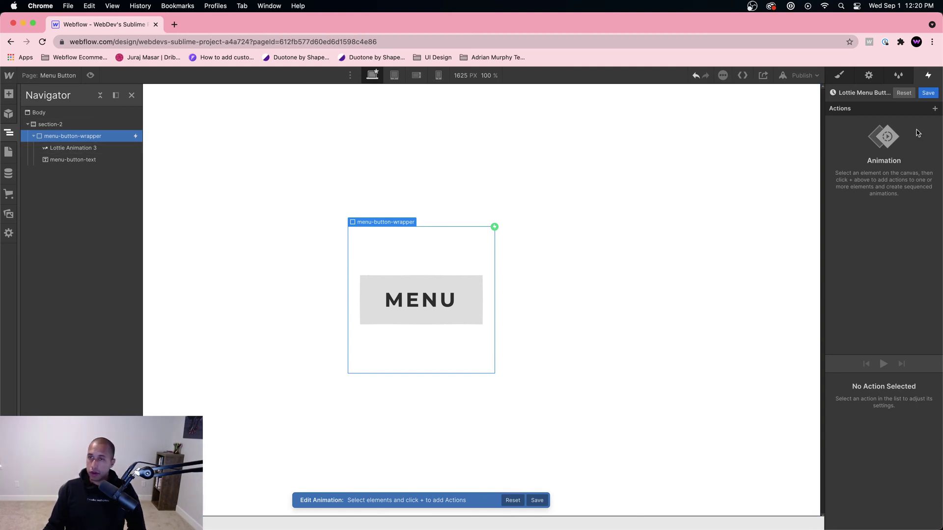
Add a Lottie action for Lottie Animation 3 that plays to 100% with a duration of 0.3 seconds
{"action": "left_click", "coordinate": [59, 149]}
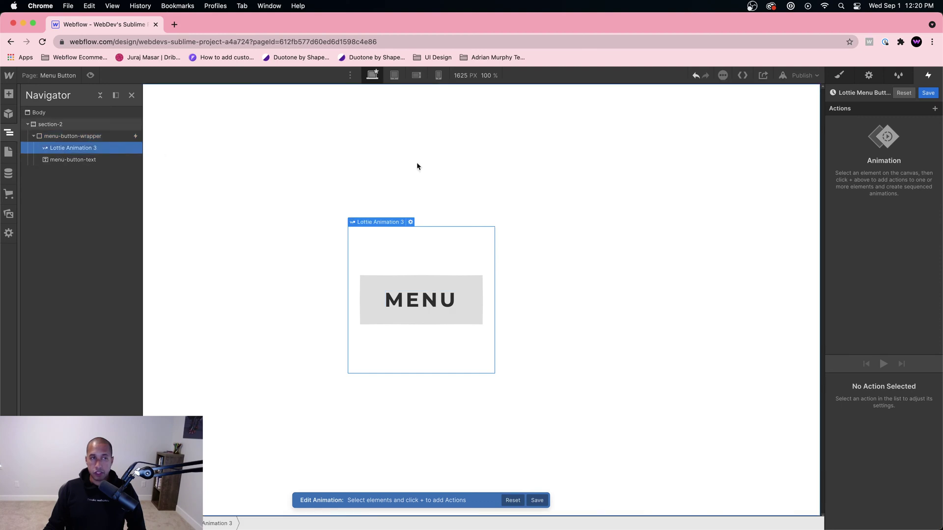
{"action": "left_click", "coordinate": [935, 108]}
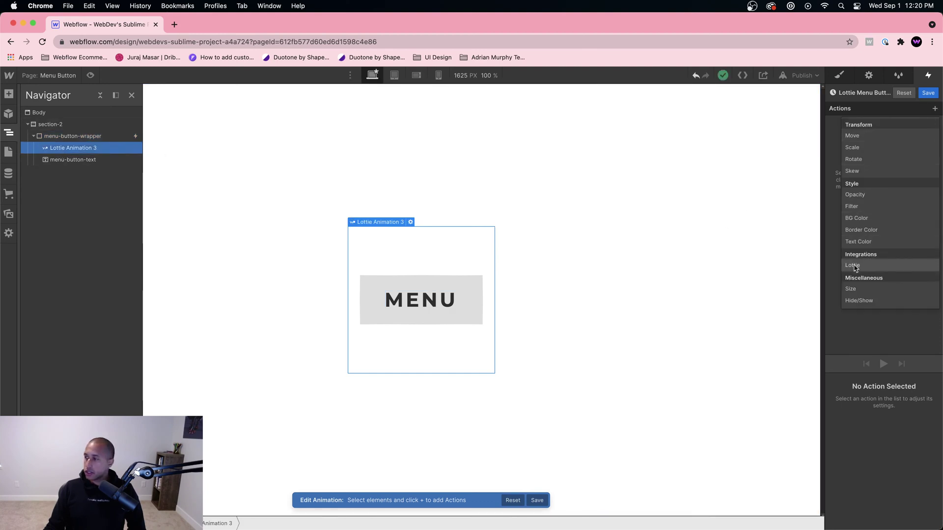
{"action": "left_click", "coordinate": [856, 266]}
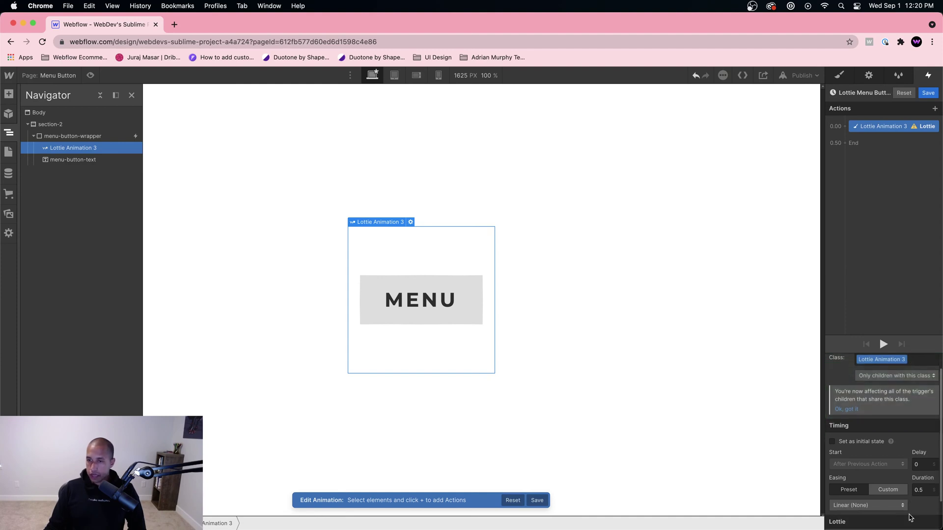
{"action": "scroll", "coordinate": [913, 500], "scroll_direction": "down", "scroll_amount": 2}
{"action": "left_click", "coordinate": [926, 501]}
{"action": "type", "text": "100"}
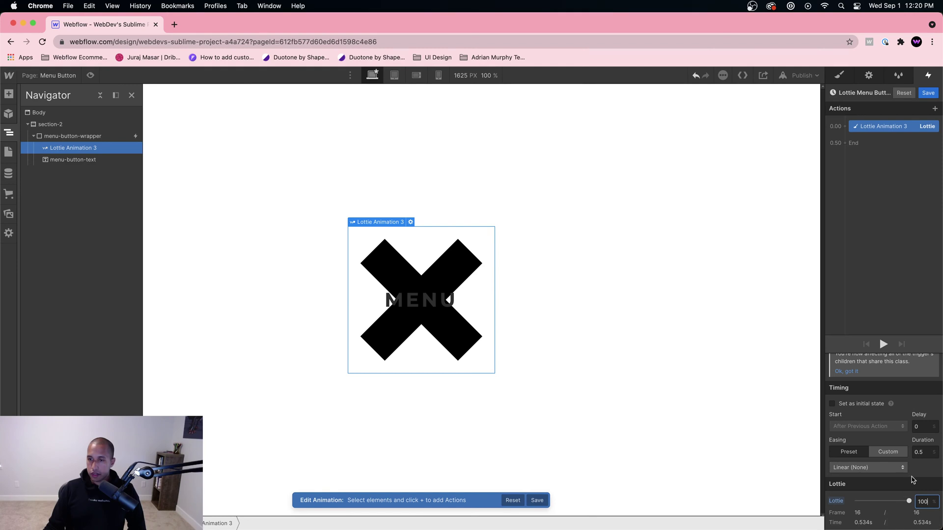
{"action": "left_click", "coordinate": [925, 453]}
{"action": "key", "text": "Right"}
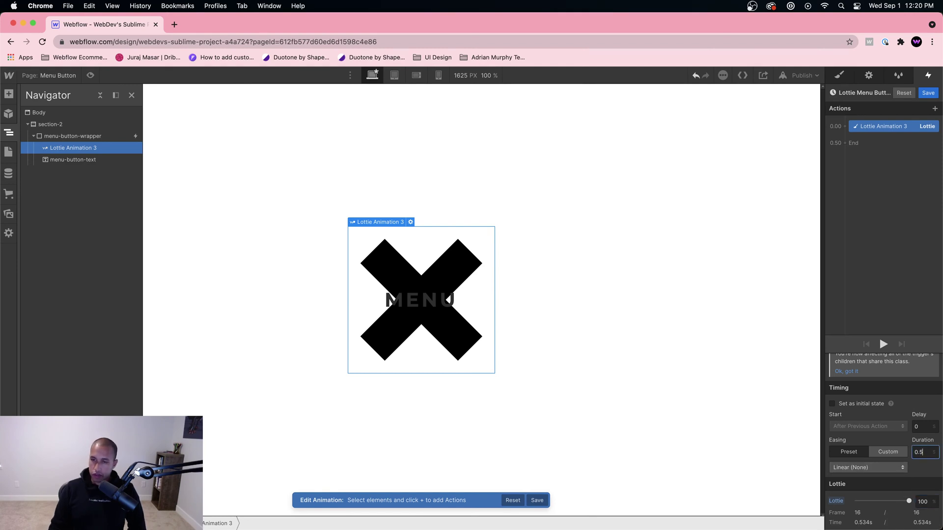
{"action": "key", "text": "BackSpace"}
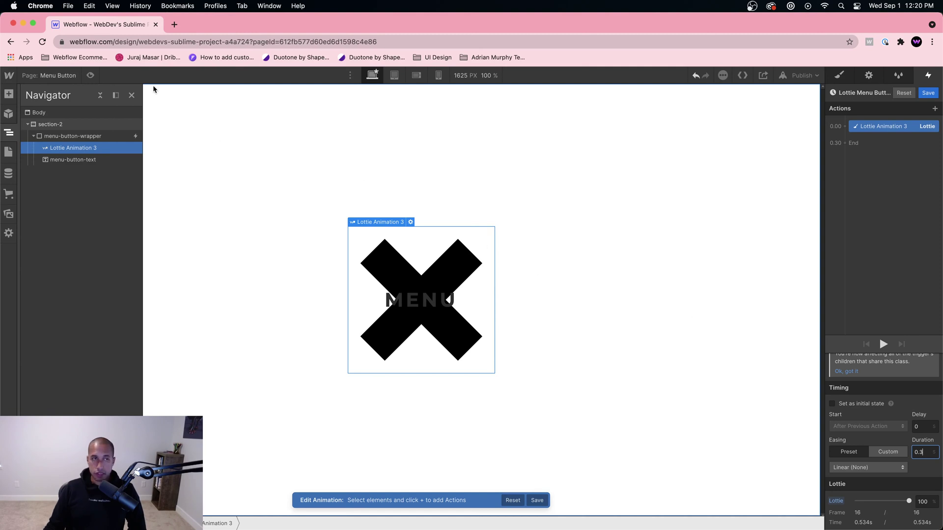
Test the menu button's first-click animation in preview mode and save the timed animation
{"action": "left_click", "coordinate": [89, 75]}
{"action": "left_click", "coordinate": [497, 331]}
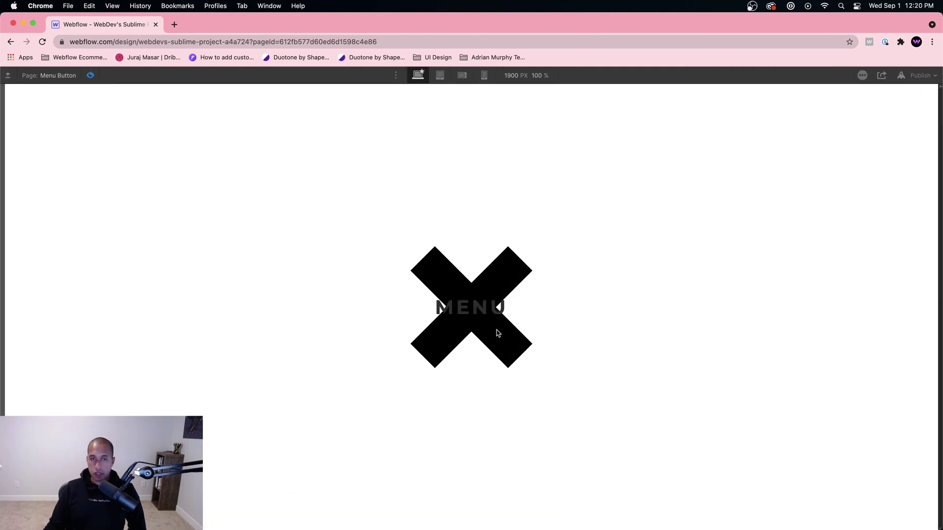
{"action": "left_click", "coordinate": [90, 76]}
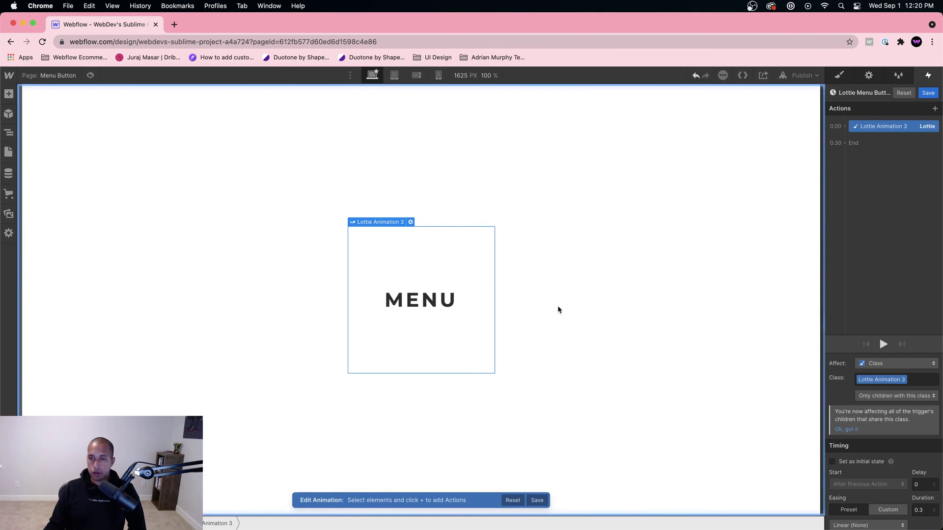
{"action": "left_click", "coordinate": [922, 97]}
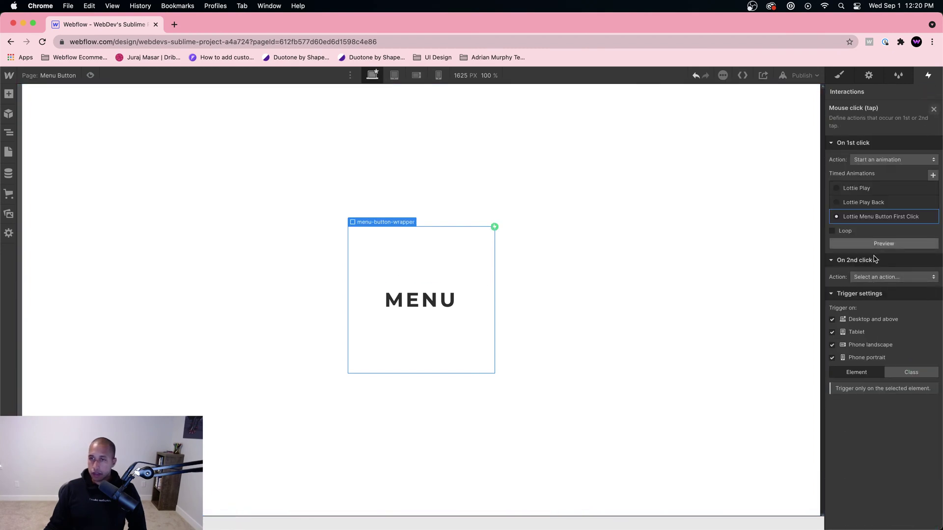
Have the second click start an animation, using a duplicate of the Lottie Menu Button First Click timed animation
{"action": "left_click", "coordinate": [877, 277]}
{"action": "left_click", "coordinate": [877, 275]}
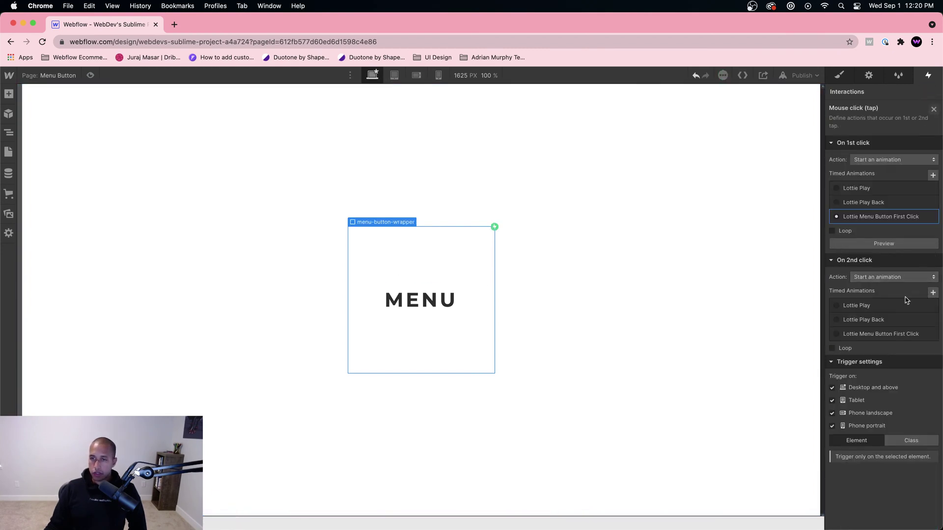
{"action": "left_click", "coordinate": [930, 334]}
{"action": "left_click", "coordinate": [905, 372]}
{"action": "left_click", "coordinate": [878, 360]}
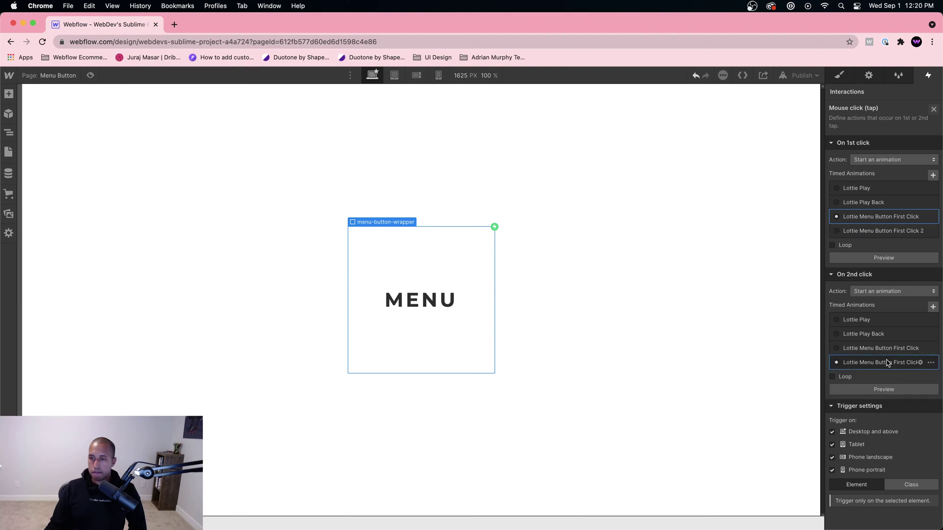
Rename the duplicated timed animation as "Lottie Menu Button Second Click"
{"action": "left_click", "coordinate": [878, 360]}
{"action": "double_click", "coordinate": [879, 93]}
{"action": "left_click_drag", "start_coordinate": [885, 93], "coordinate": [929, 90]}
{"action": "key", "text": "BackSpace"}
{"action": "key", "text": "BackSpace"}
{"action": "key", "text": "BackSpace"}
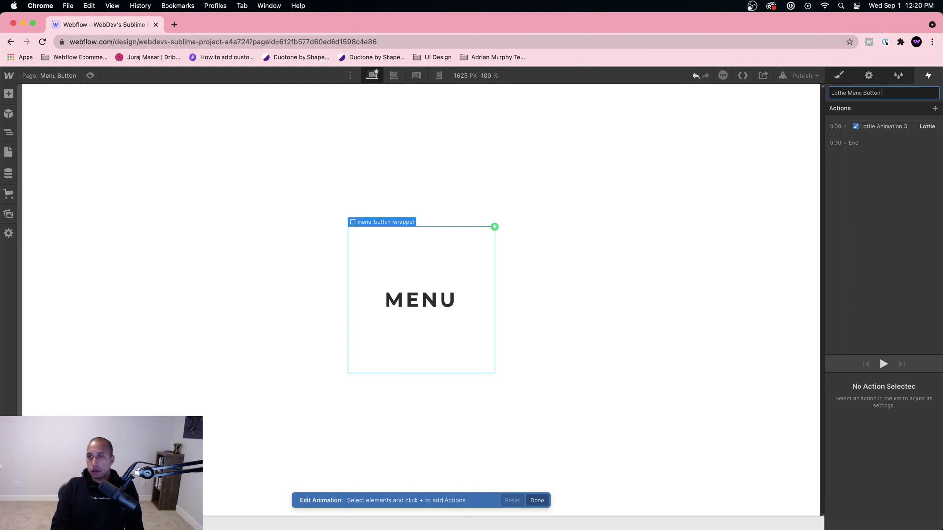
{"action": "type", "text": "Second Click"}
{"action": "key", "text": "Return"}
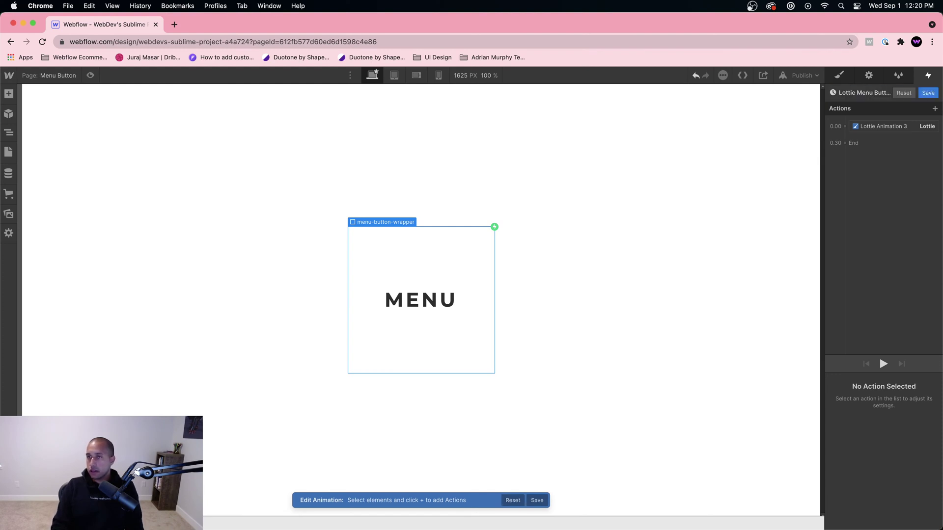
Set the Lottie Animation 3 action in the second-click animation to play to 0%
{"action": "left_click", "coordinate": [881, 126]}
{"action": "scroll", "coordinate": [896, 489], "scroll_direction": "down", "scroll_amount": 2}
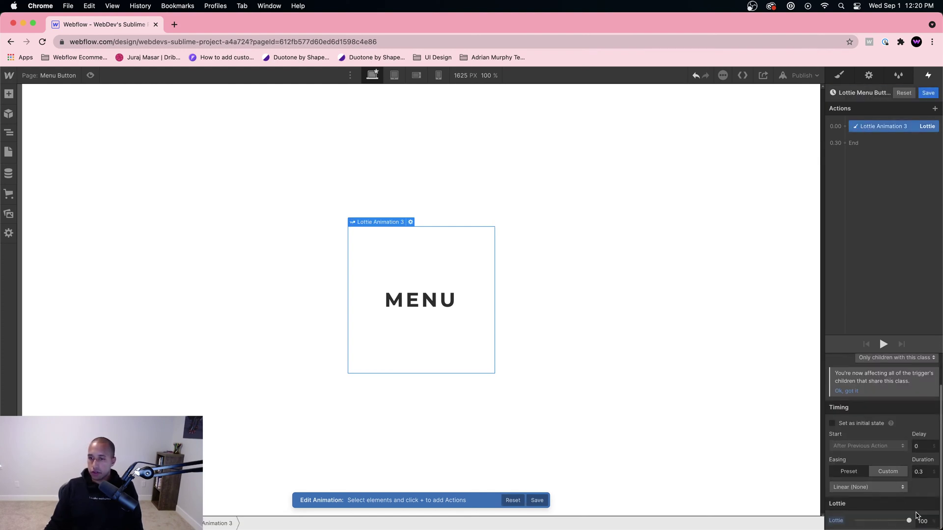
{"action": "left_click", "coordinate": [926, 520]}
{"action": "type", "text": "0"}
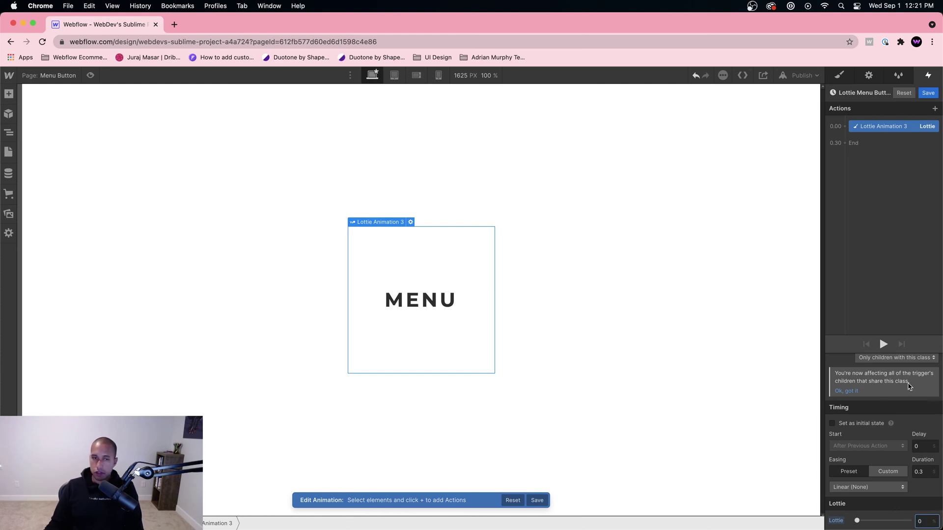
Test the menu button's first and second clicks in preview mode and save the second-click animation
{"action": "left_click", "coordinate": [91, 75]}
{"action": "left_click", "coordinate": [437, 309]}
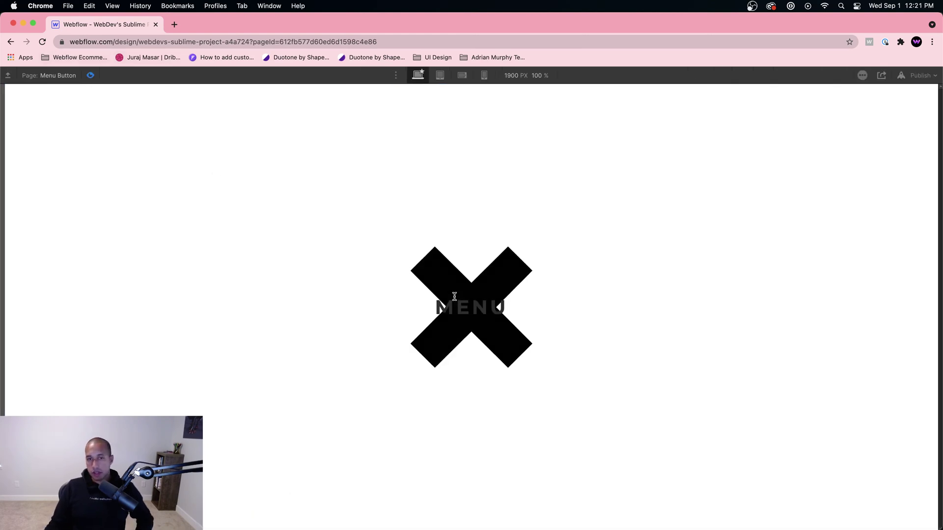
{"action": "left_click", "coordinate": [476, 314]}
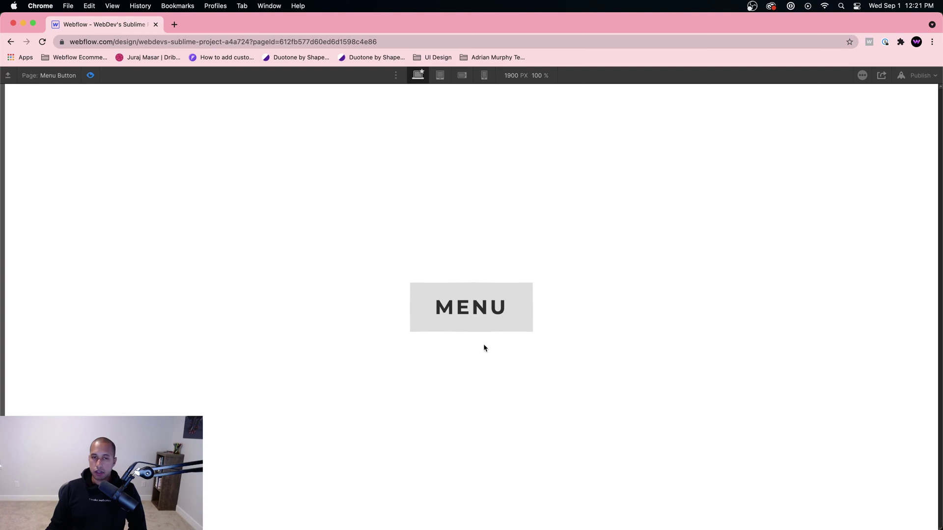
{"action": "left_click", "coordinate": [483, 344]}
{"action": "left_click", "coordinate": [496, 367]}
{"action": "left_click", "coordinate": [493, 369]}
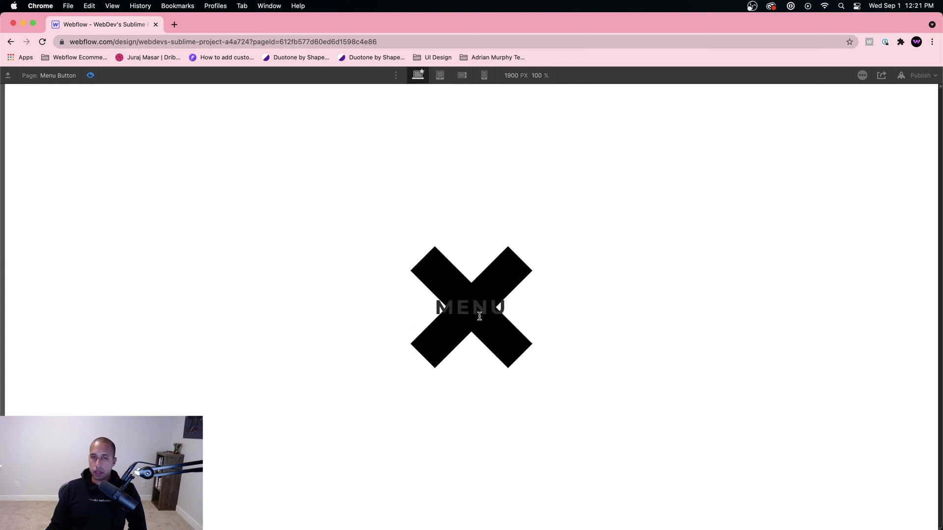
{"action": "left_click", "coordinate": [486, 366]}
{"action": "left_click", "coordinate": [91, 75]}
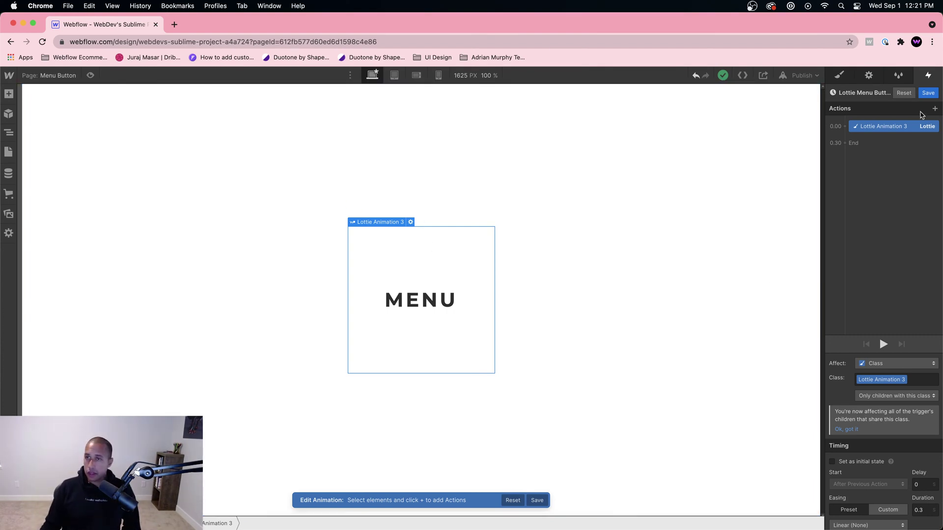
{"action": "left_click", "coordinate": [927, 93]}
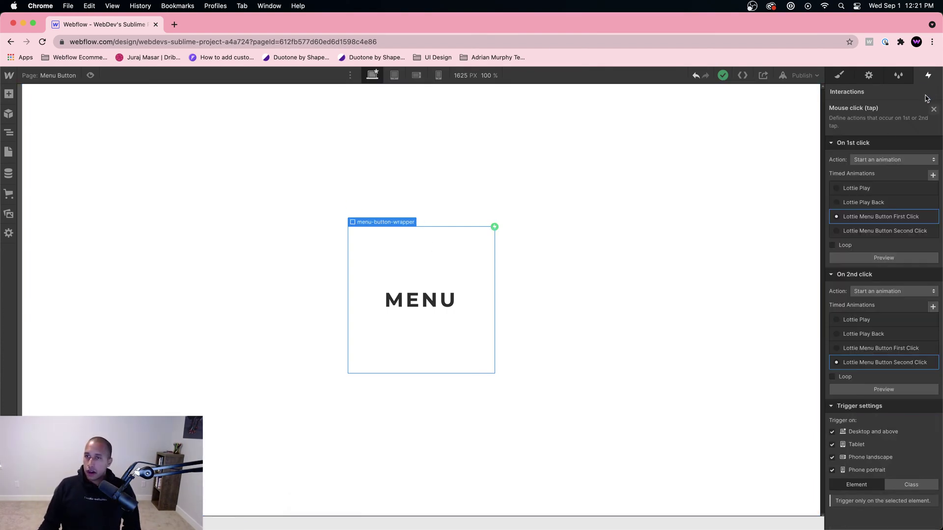
Add a Scale action for menu-button-text to Lottie Menu Button First Click, scaling the text to 0
{"action": "left_click", "coordinate": [875, 219]}
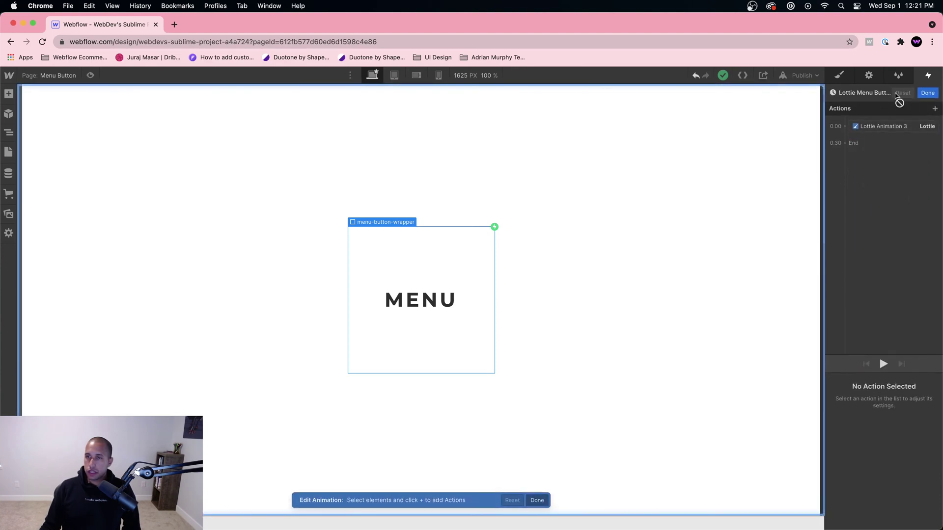
{"action": "left_click", "coordinate": [406, 305]}
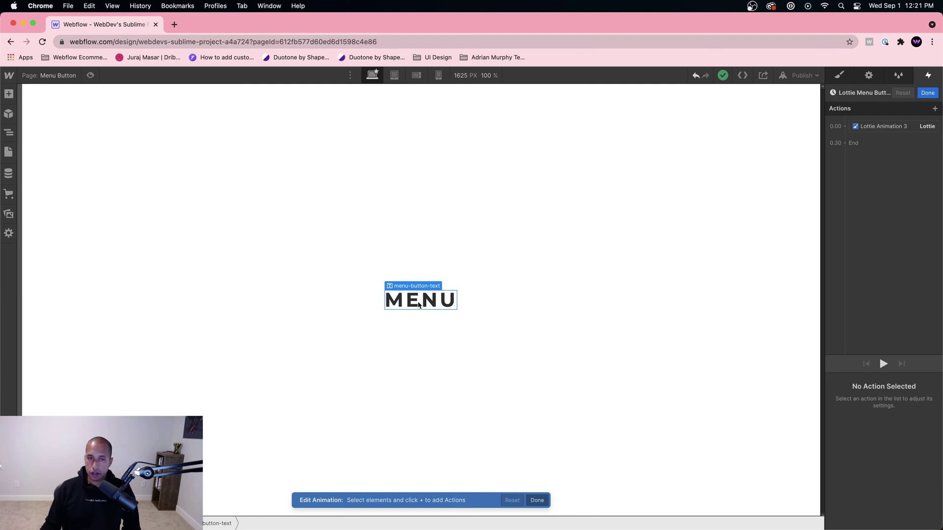
{"action": "left_click", "coordinate": [909, 126]}
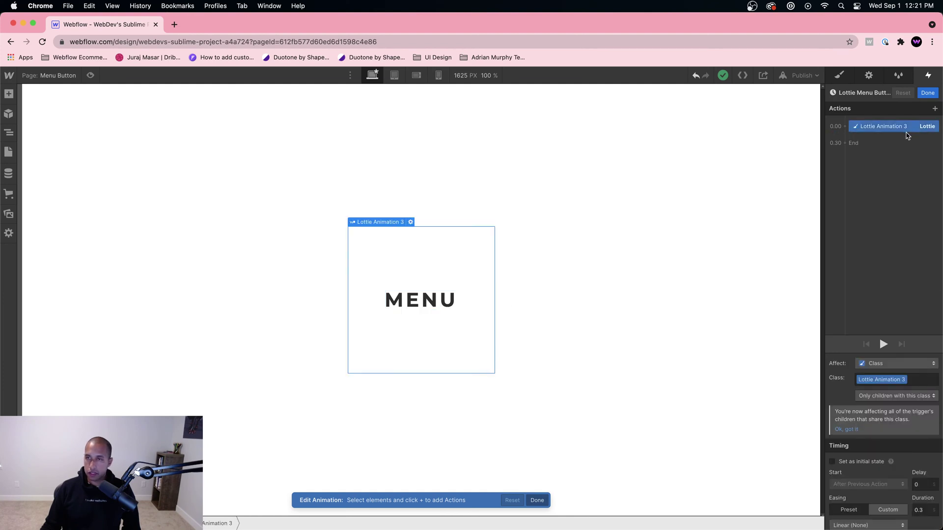
{"action": "left_click", "coordinate": [448, 308]}
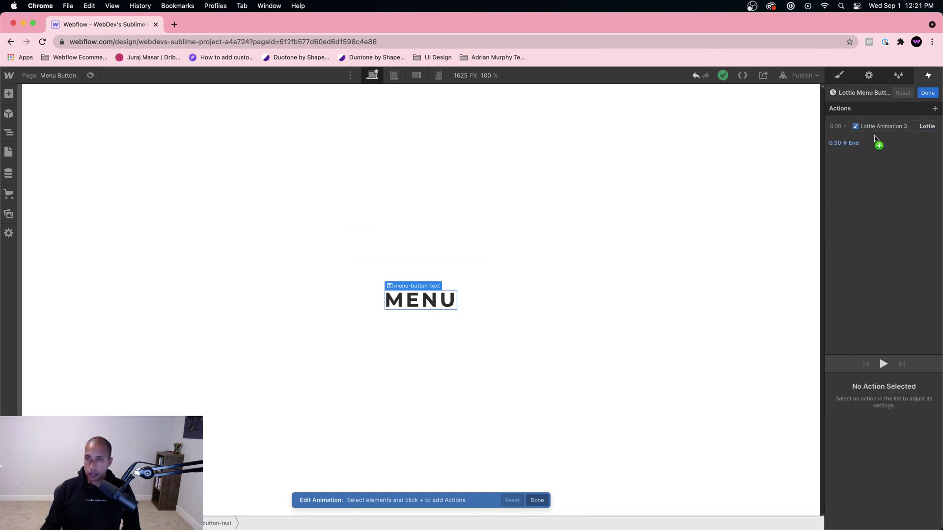
{"action": "left_click", "coordinate": [876, 136]}
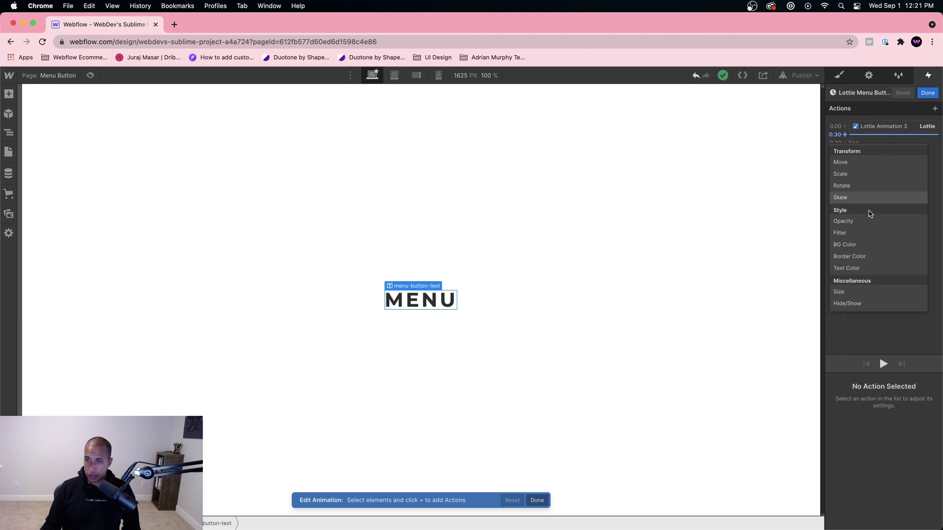
{"action": "left_click", "coordinate": [855, 177]}
{"action": "scroll", "coordinate": [896, 489], "scroll_direction": "down", "scroll_amount": 3}
{"action": "left_click", "coordinate": [916, 494]}
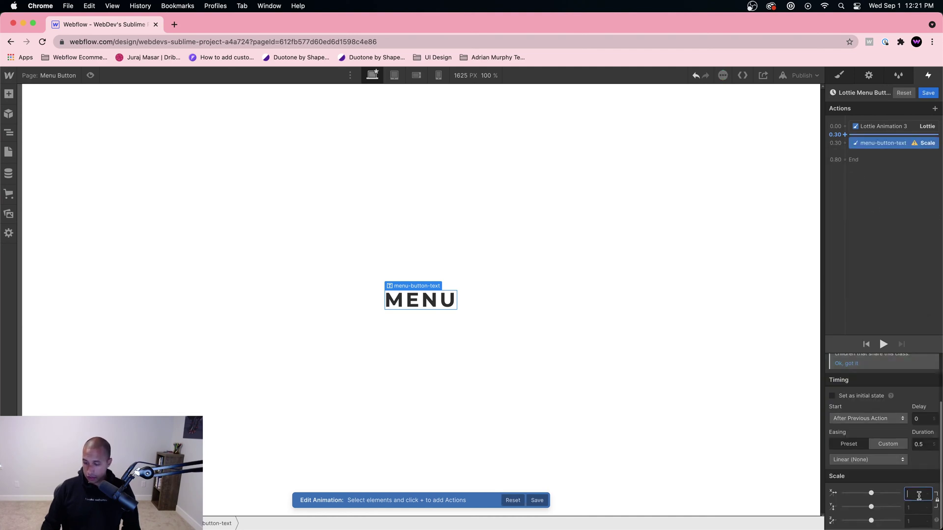
{"action": "type", "text": "0"}
Give the text's Scale action a 0.3-second duration and Ease easing, and make it run together with the Lottie action
{"action": "left_click", "coordinate": [925, 444]}
{"action": "type", "text": "."}
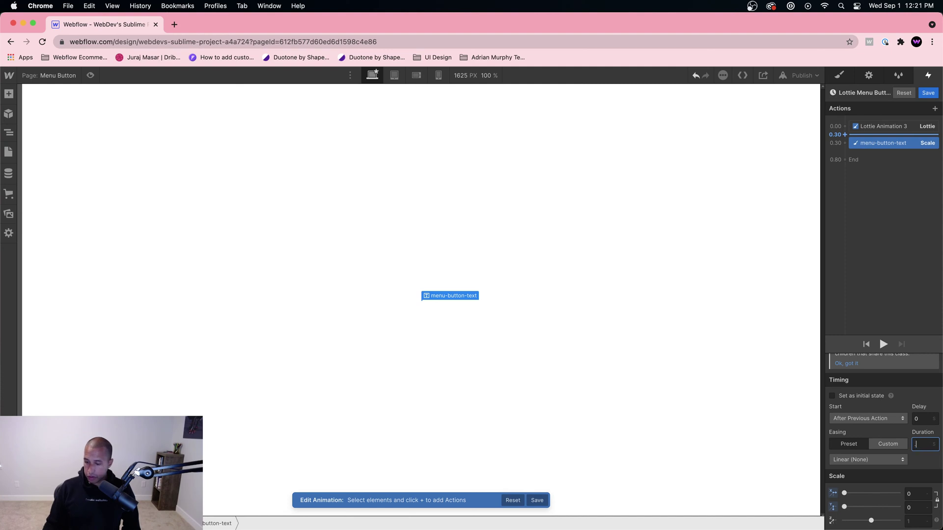
{"action": "left_click", "coordinate": [897, 456]}
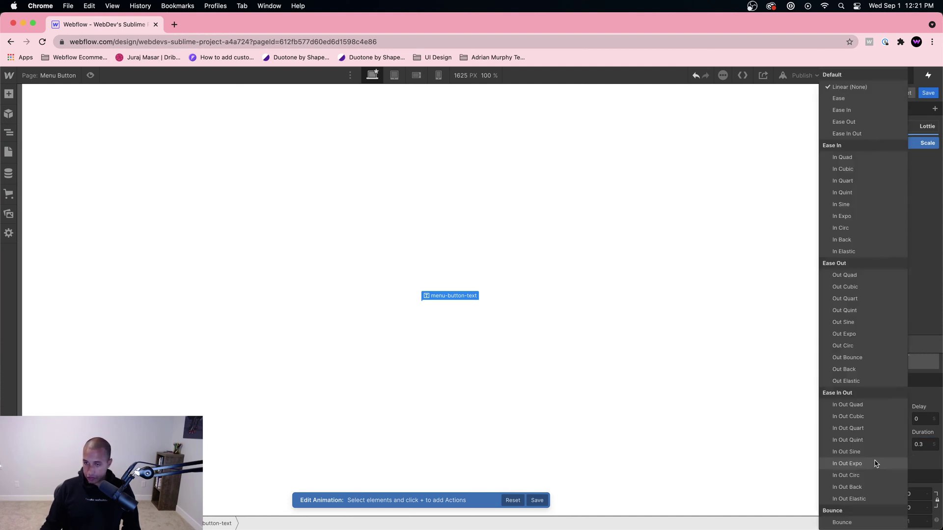
{"action": "left_click", "coordinate": [854, 98]}
{"action": "scroll", "coordinate": [883, 387], "scroll_direction": "up", "scroll_amount": 3}
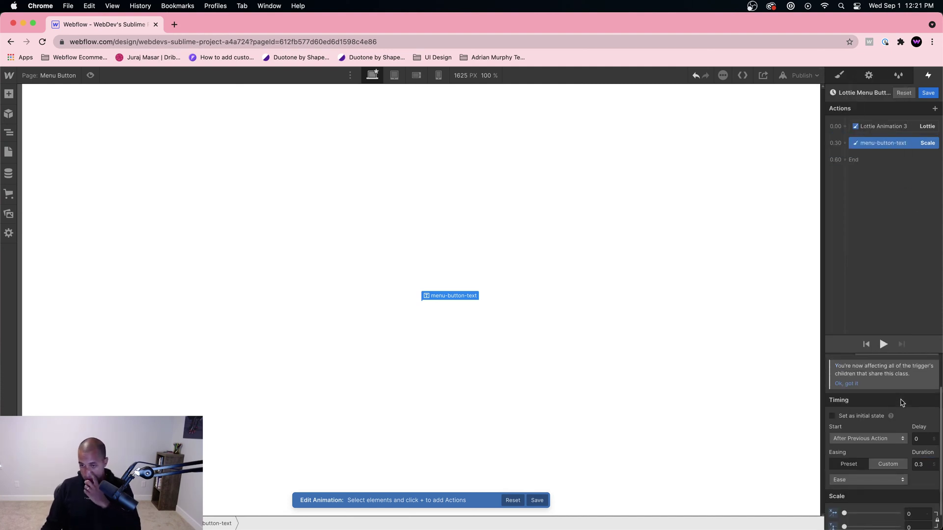
{"action": "left_click_drag", "start_coordinate": [886, 144], "coordinate": [886, 126]}
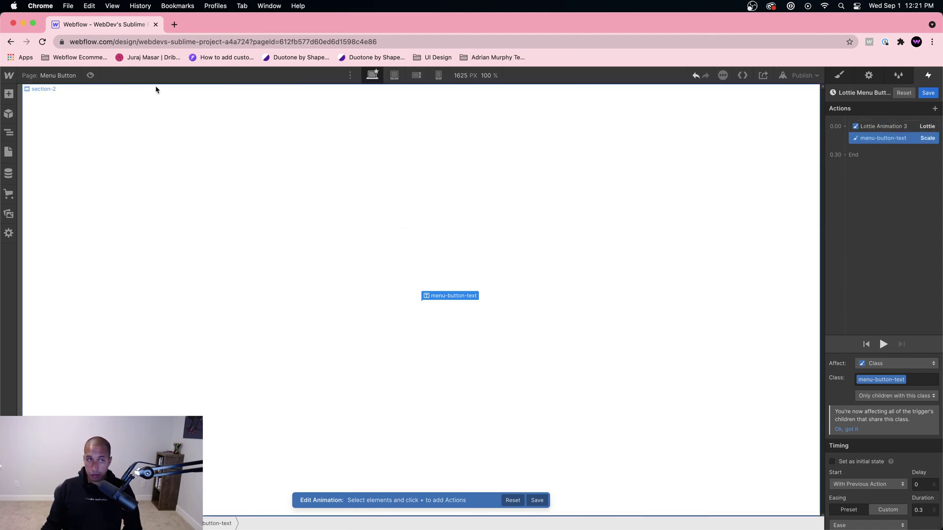
Test the text scaling away on the first click in preview mode and save the first-click animation
{"action": "left_click", "coordinate": [90, 75]}
{"action": "left_click", "coordinate": [515, 317]}
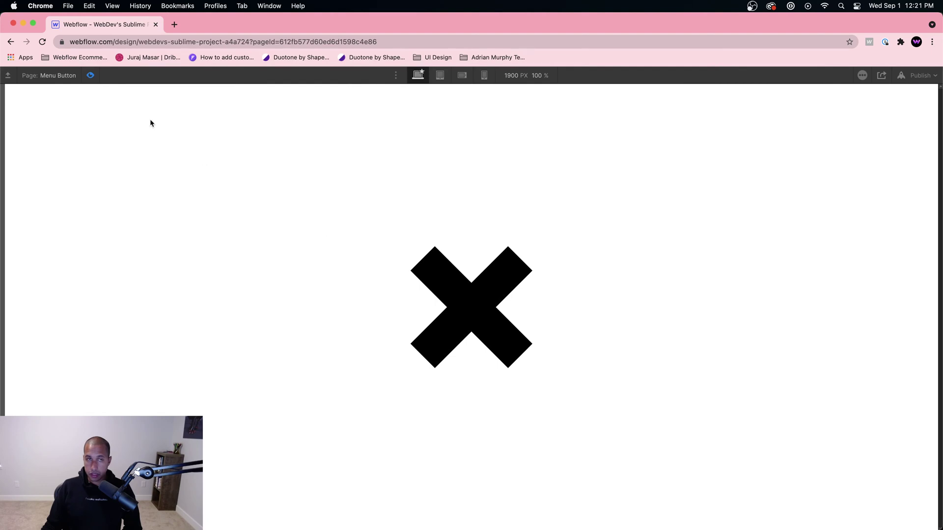
{"action": "left_click", "coordinate": [91, 76]}
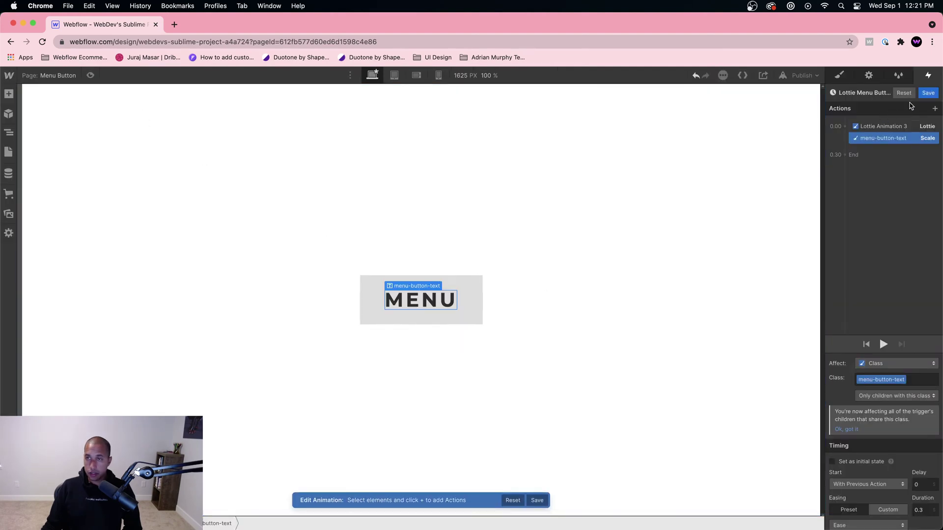
{"action": "left_click", "coordinate": [924, 94]}
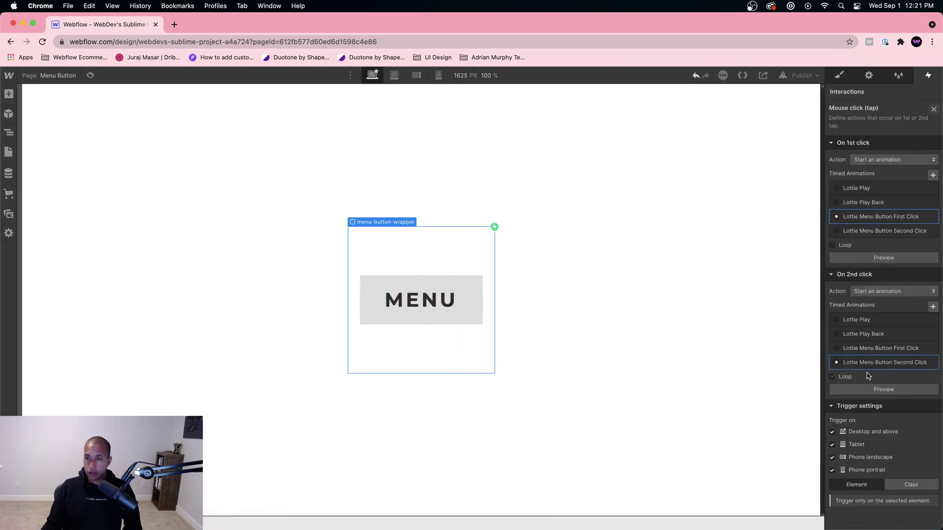
Add a Scale action for menu-button-text to Lottie Menu Button Second Click with a 0.3-second duration and Ease easing
{"action": "left_click", "coordinate": [869, 369]}
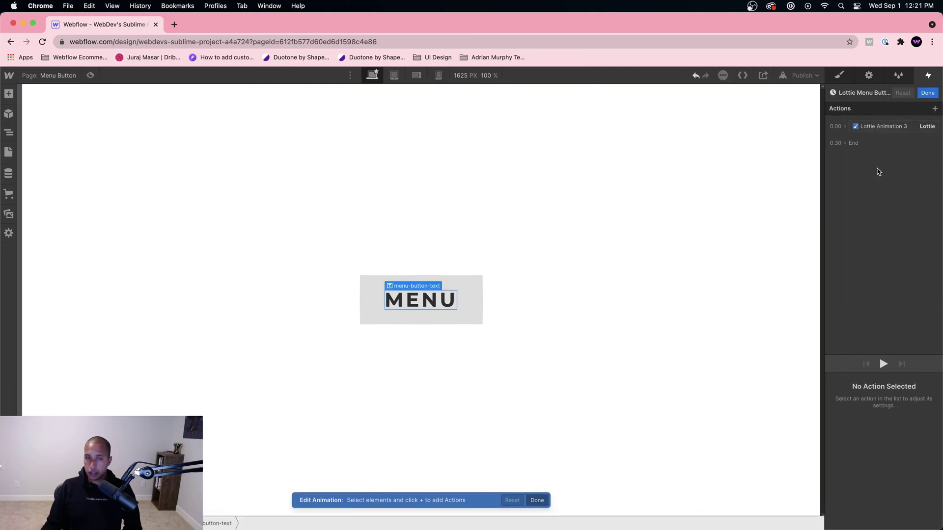
{"action": "left_click", "coordinate": [909, 140]}
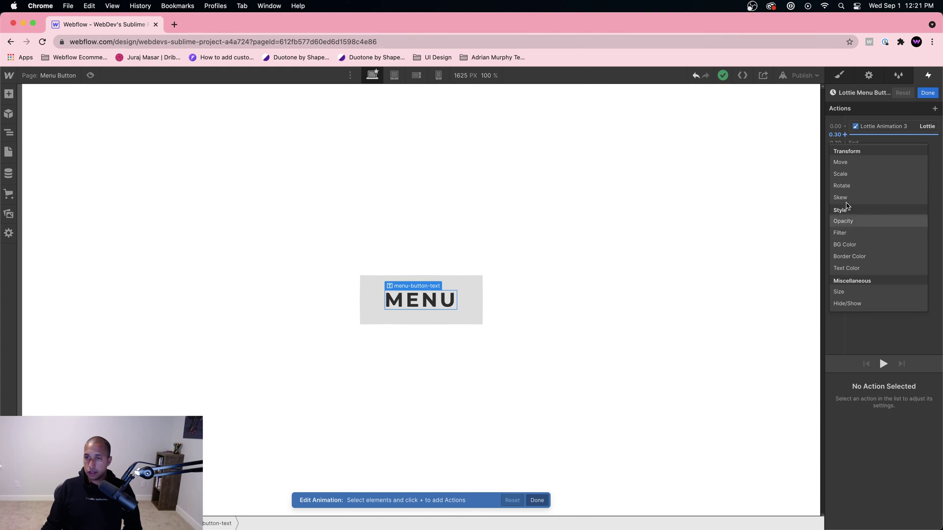
{"action": "left_click", "coordinate": [840, 173]}
{"action": "scroll", "coordinate": [913, 466], "scroll_direction": "down", "scroll_amount": 1}
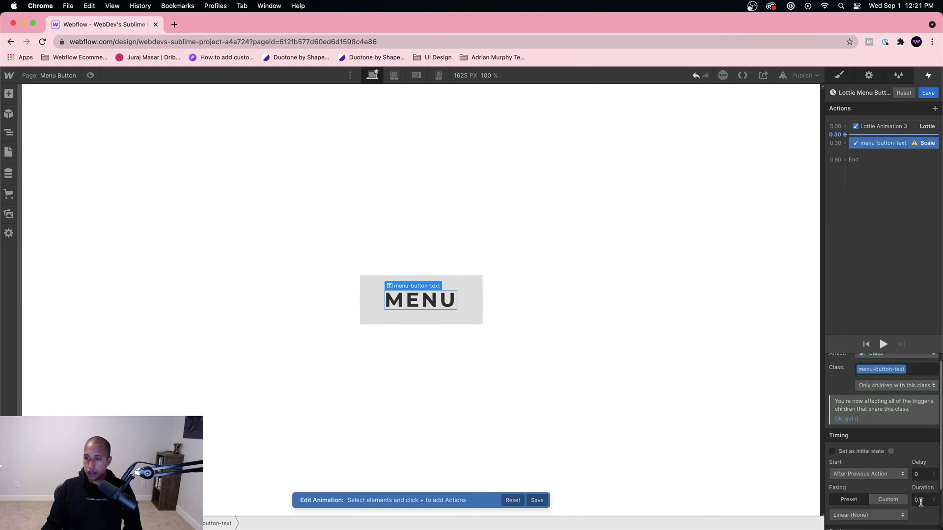
{"action": "left_click", "coordinate": [921, 501]}
{"action": "type", "text": "0.3"}
{"action": "left_click", "coordinate": [866, 515]}
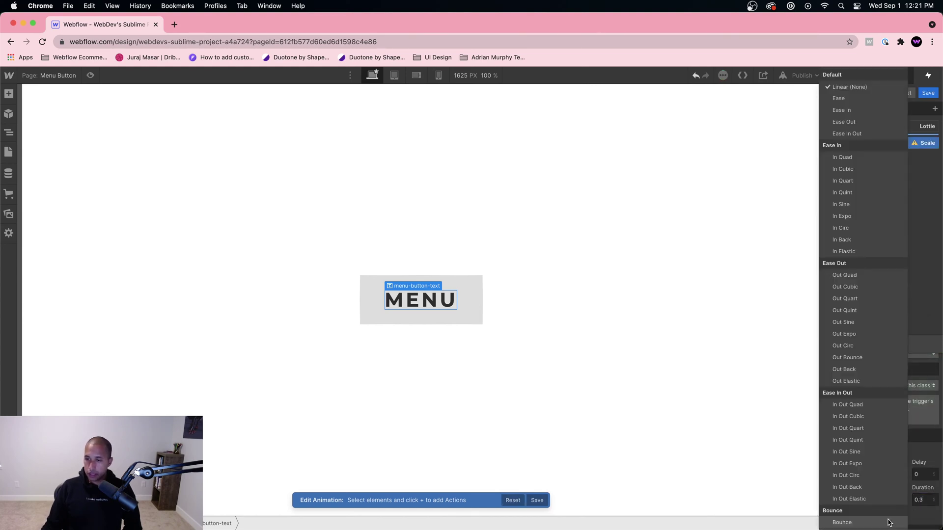
{"action": "left_click", "coordinate": [838, 99]}
{"action": "scroll", "coordinate": [917, 513], "scroll_direction": "down", "scroll_amount": 1}
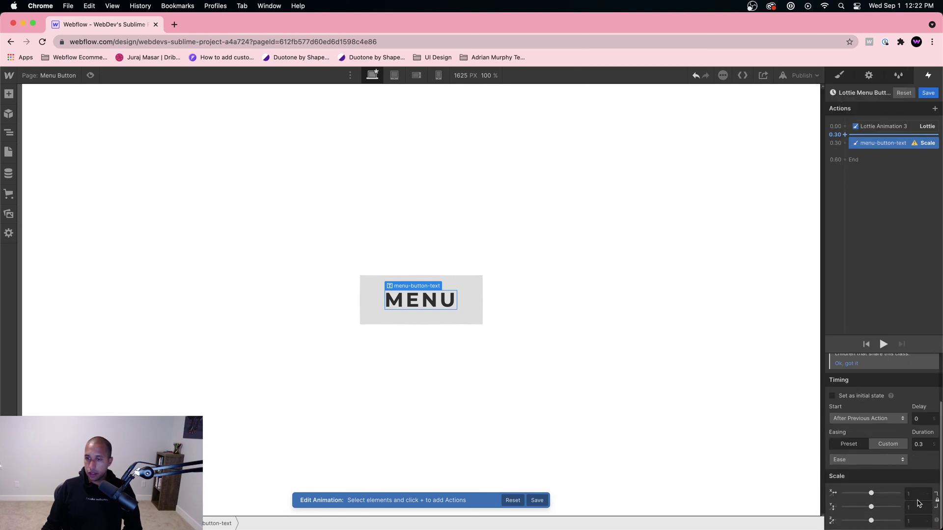
Set the second-click text scale to 1 and make the action run simultaneously with the Lottie action
{"action": "left_click", "coordinate": [916, 493]}
{"action": "type", "text": "1"}
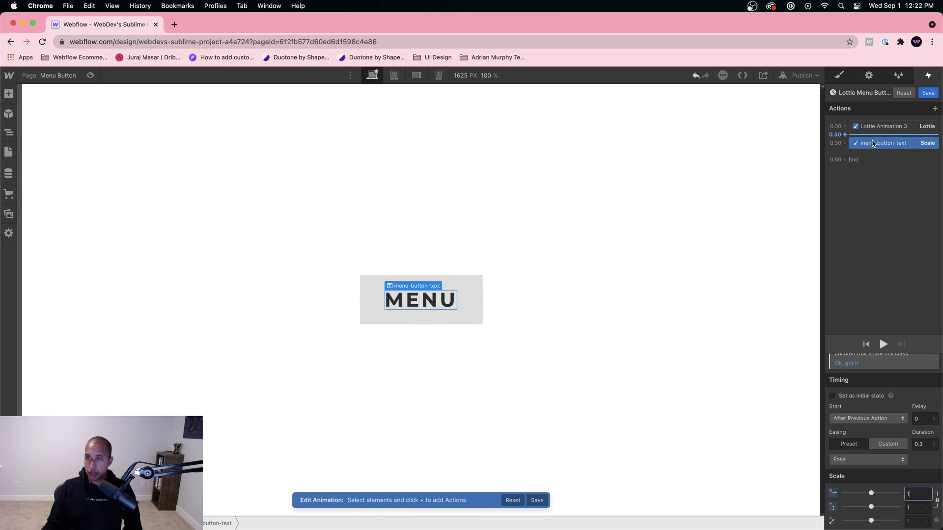
{"action": "left_click_drag", "start_coordinate": [872, 143], "coordinate": [875, 128]}
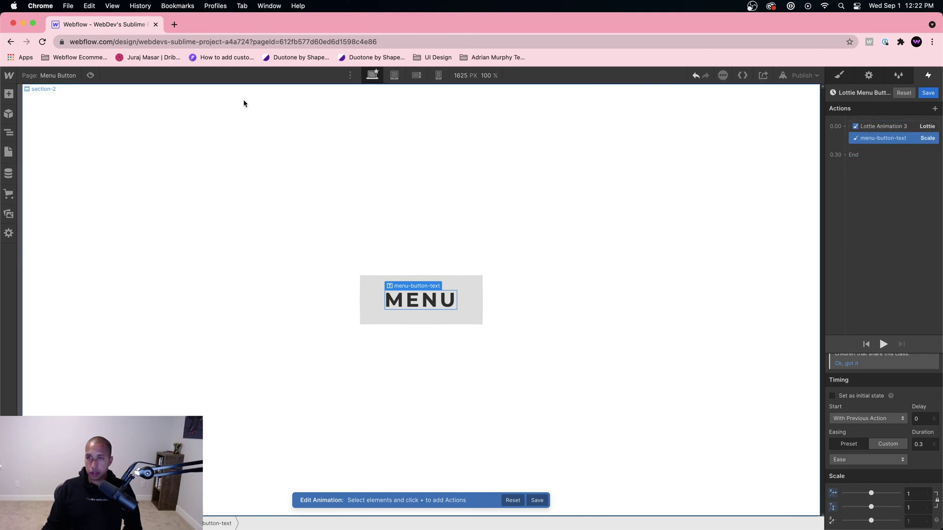
Test the complete open and close animation of the menu button in preview mode and save the second-click animation
{"action": "left_click", "coordinate": [90, 75]}
{"action": "left_click", "coordinate": [484, 309]}
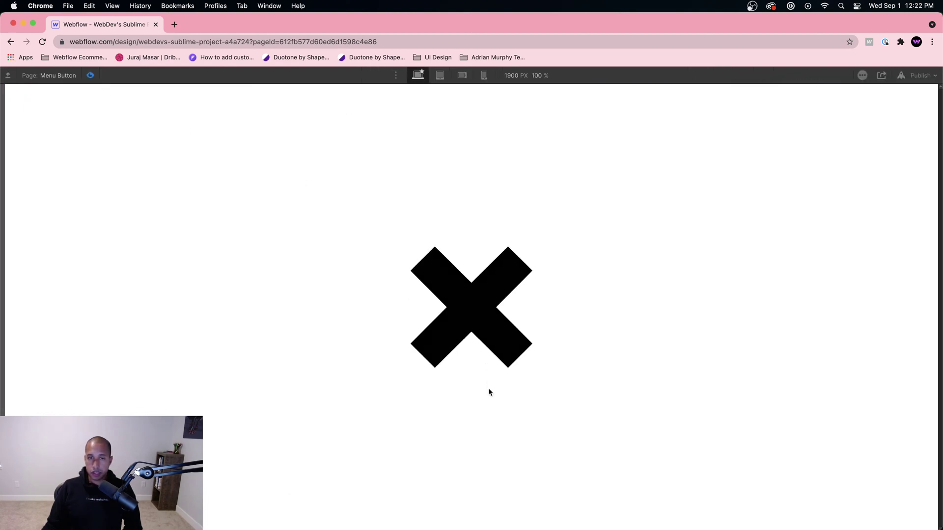
{"action": "left_click", "coordinate": [477, 321]}
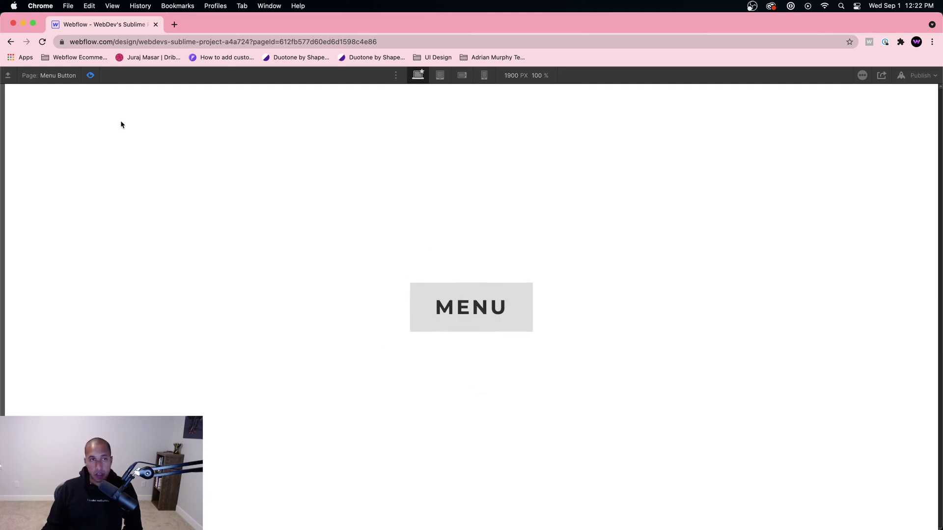
{"action": "left_click", "coordinate": [91, 76]}
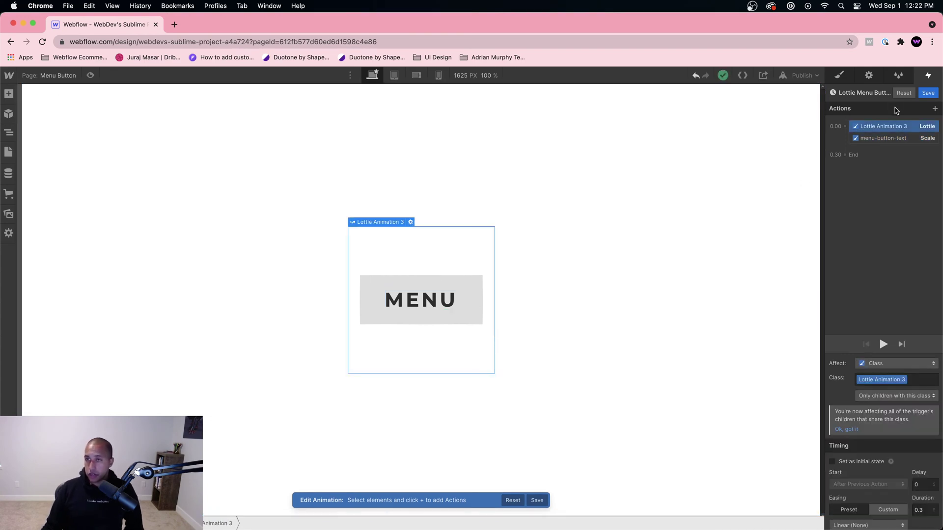
{"action": "left_click", "coordinate": [927, 92]}
{"action": "left_click", "coordinate": [92, 77]}
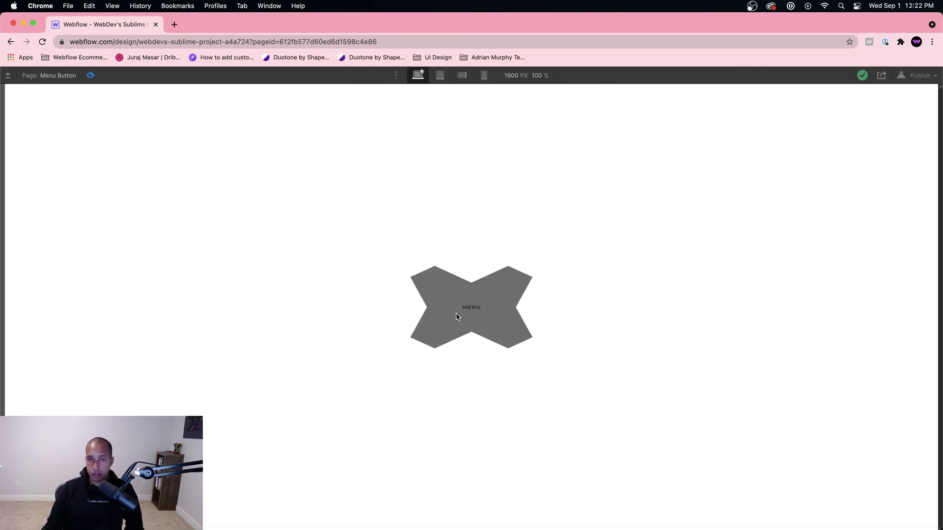
Set the cursor style of menu-button-wrapper to pointer and check it in preview mode
{"action": "left_click", "coordinate": [91, 76]}
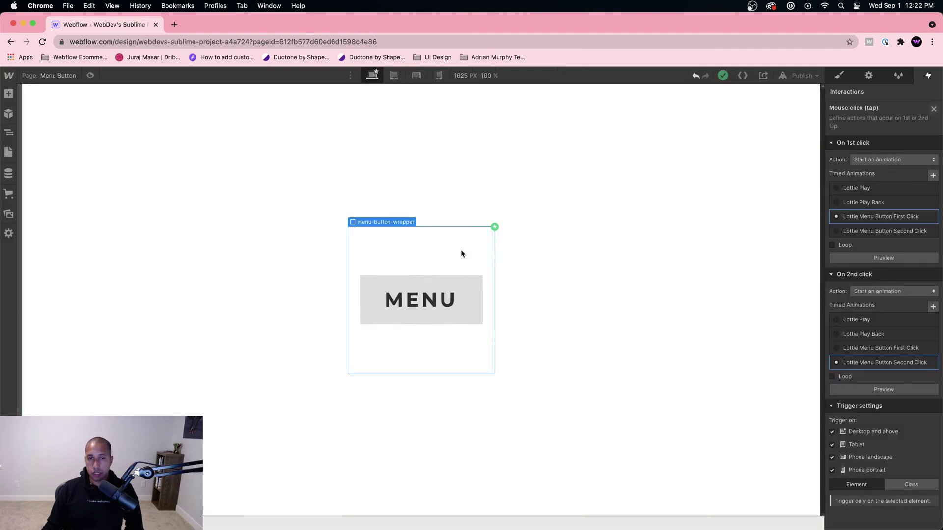
{"action": "left_click", "coordinate": [839, 76]}
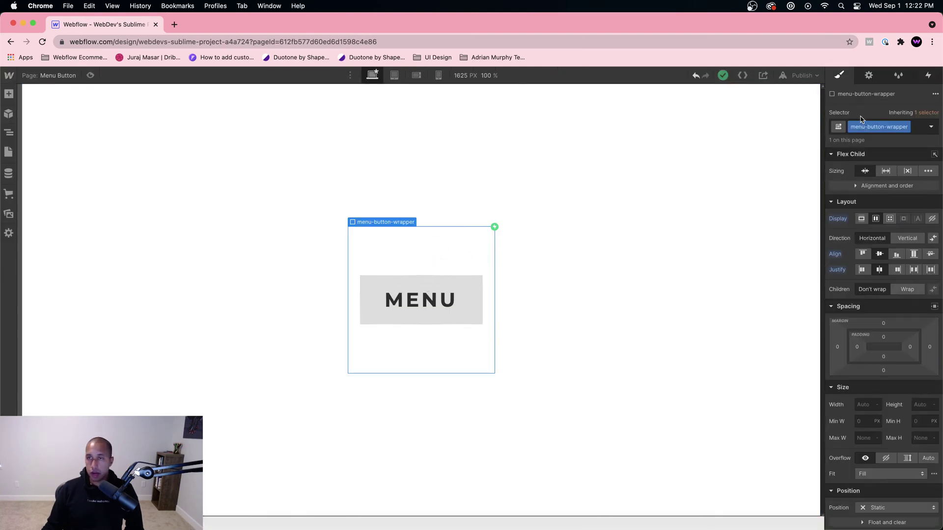
{"action": "scroll", "coordinate": [894, 331], "scroll_direction": "down", "scroll_amount": 3}
{"action": "scroll", "coordinate": [895, 332], "scroll_direction": "down", "scroll_amount": 10}
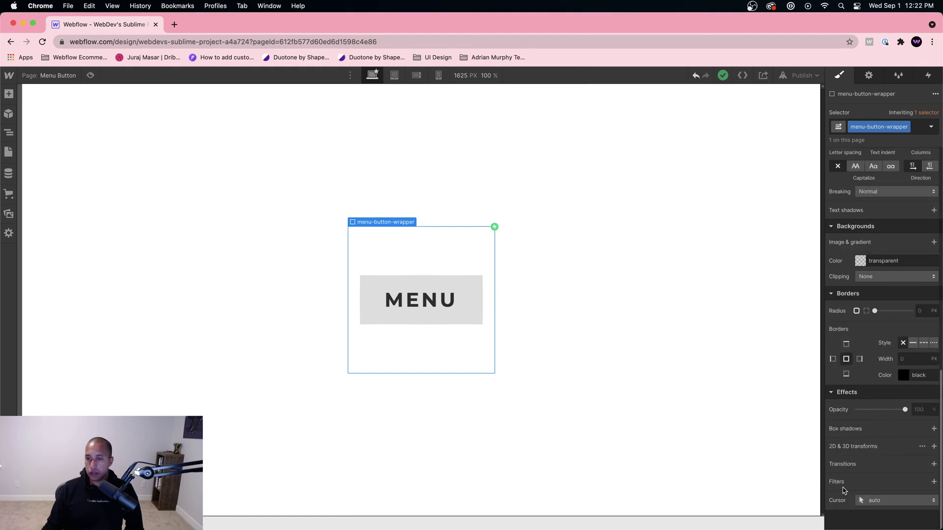
{"action": "left_click", "coordinate": [878, 500]}
{"action": "left_click", "coordinate": [877, 134]}
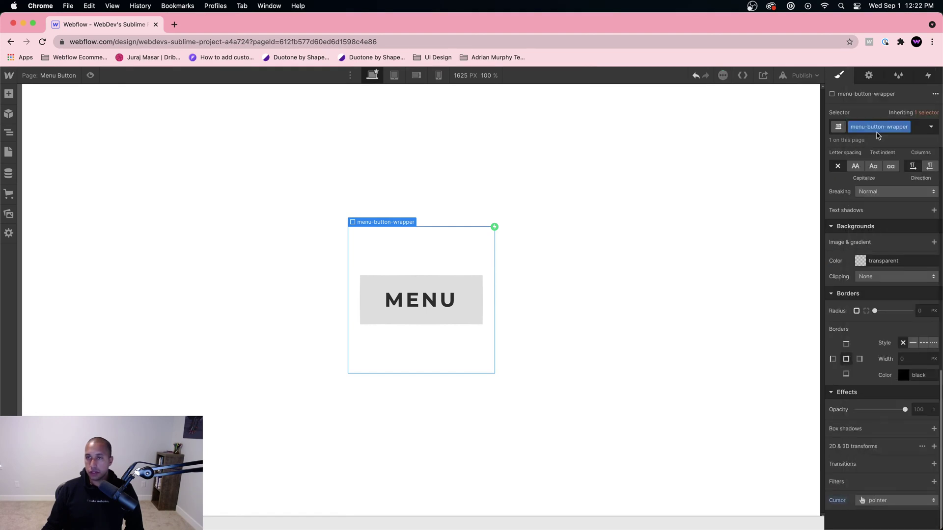
{"action": "left_click", "coordinate": [90, 75]}
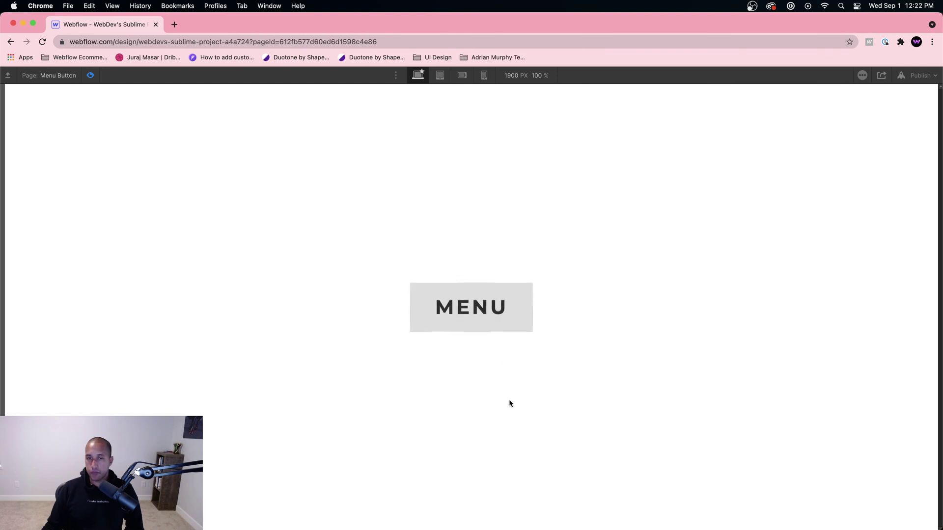
{"action": "left_click", "coordinate": [88, 76]}
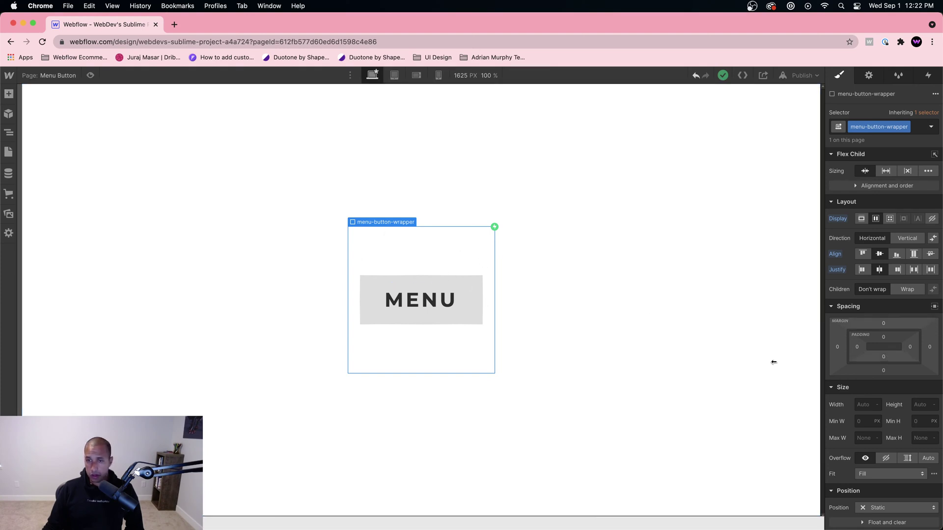
Set the width and height of the Lottie animation to 100 px each
{"action": "left_click", "coordinate": [394, 282]}
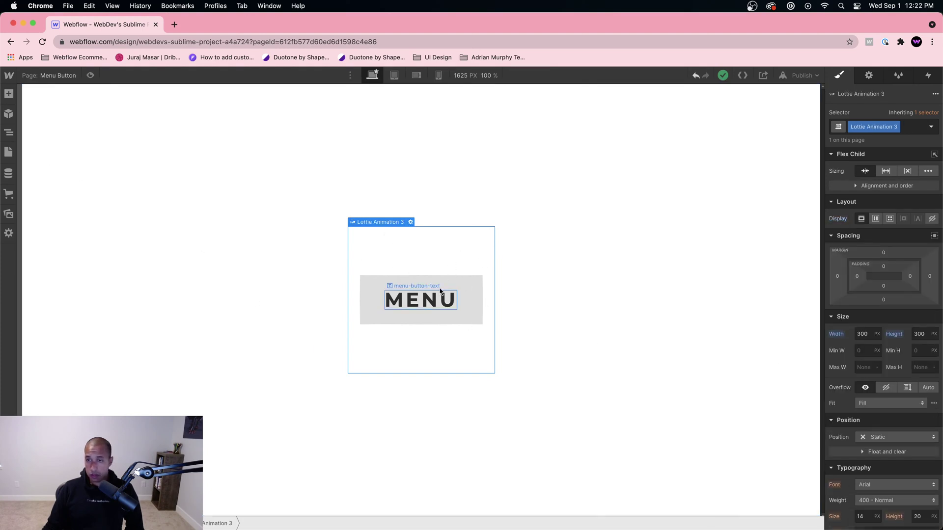
{"action": "left_click", "coordinate": [873, 337]}
{"action": "left_click", "coordinate": [872, 336]}
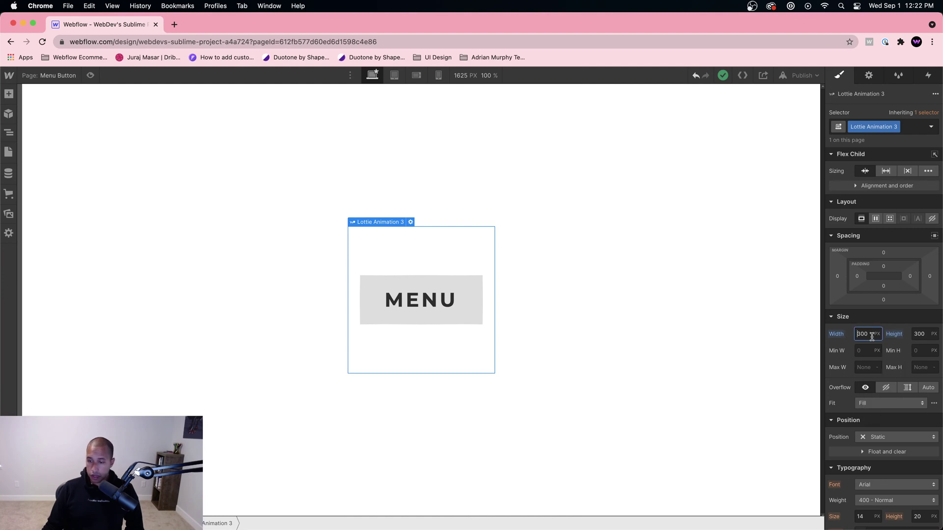
{"action": "type", "text": "1"}
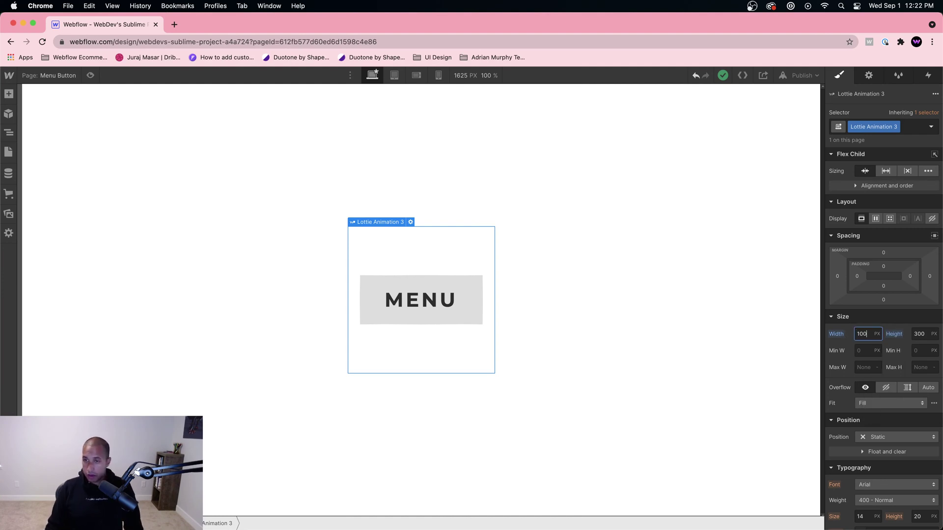
{"action": "key", "text": "Tab"}
{"action": "type", "text": "100"}
{"action": "key", "text": "Return"}
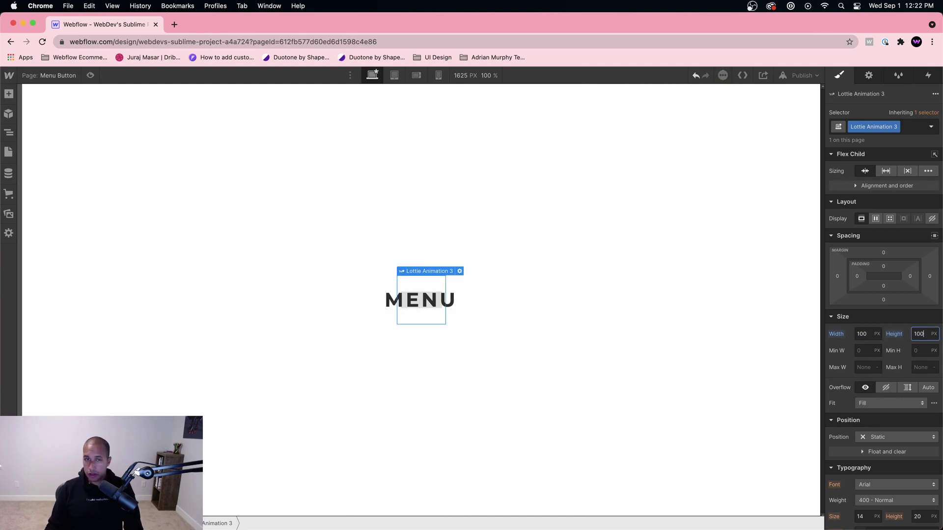
Set the font size of menu-button-text to 14 px
{"action": "left_click", "coordinate": [422, 301]}
{"action": "scroll", "coordinate": [882, 444], "scroll_direction": "down", "scroll_amount": 3}
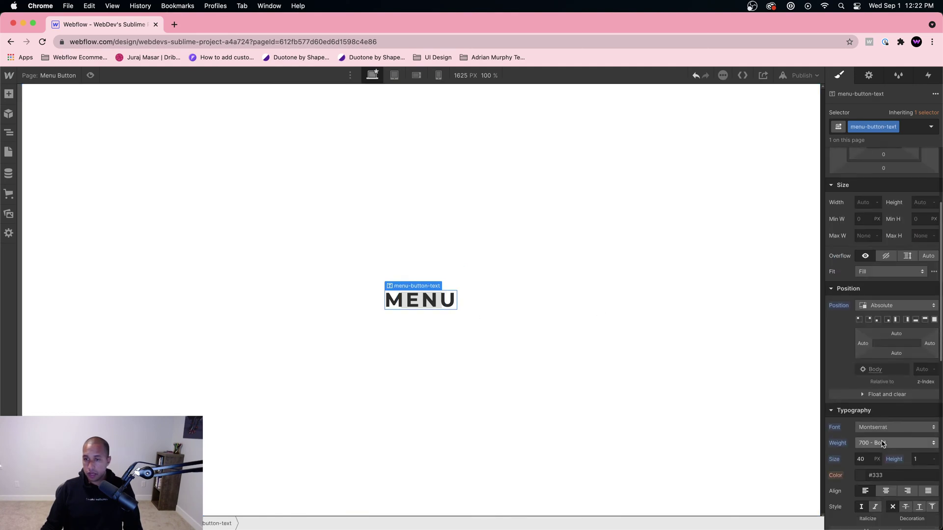
{"action": "double_click", "coordinate": [860, 459]}
{"action": "type", "text": "16"}
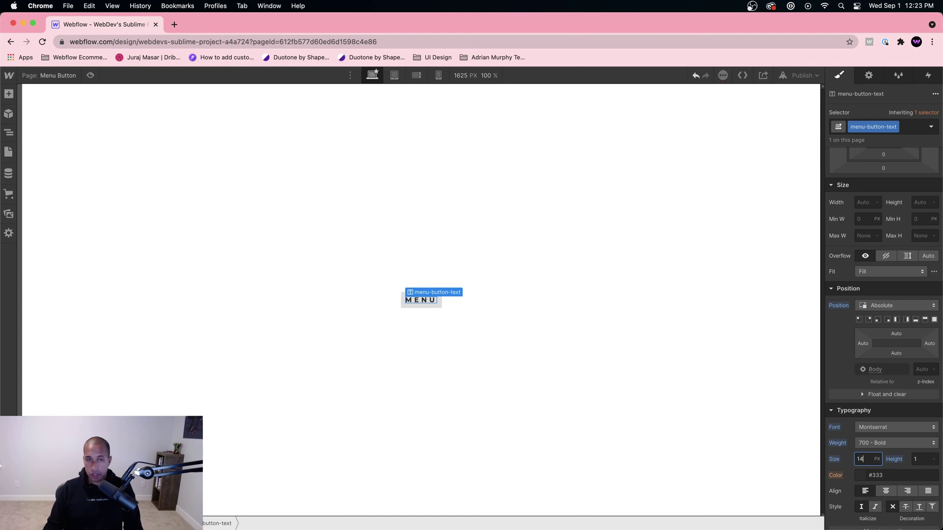
{"action": "left_click", "coordinate": [664, 402]}
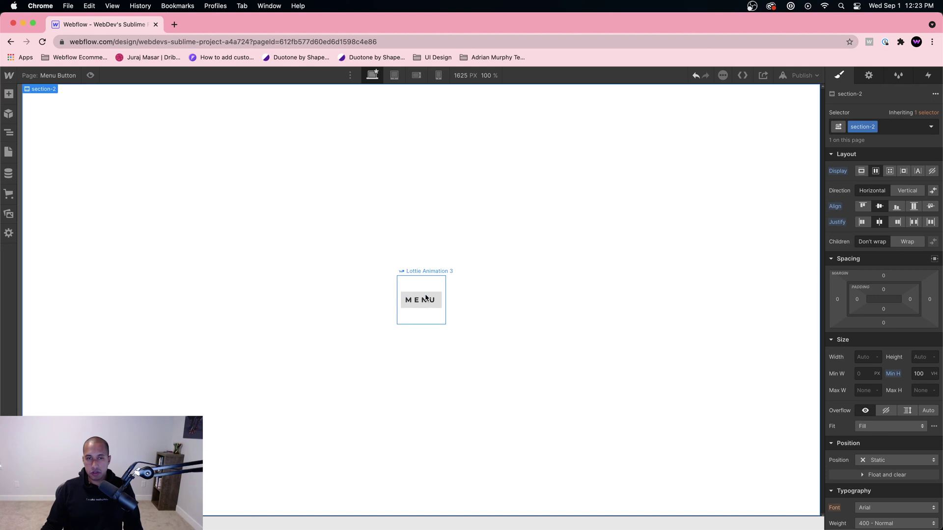
Enlarge the Lottie animation to 150 px wide and 150 px high and check the button in preview mode
{"action": "left_click", "coordinate": [426, 298]}
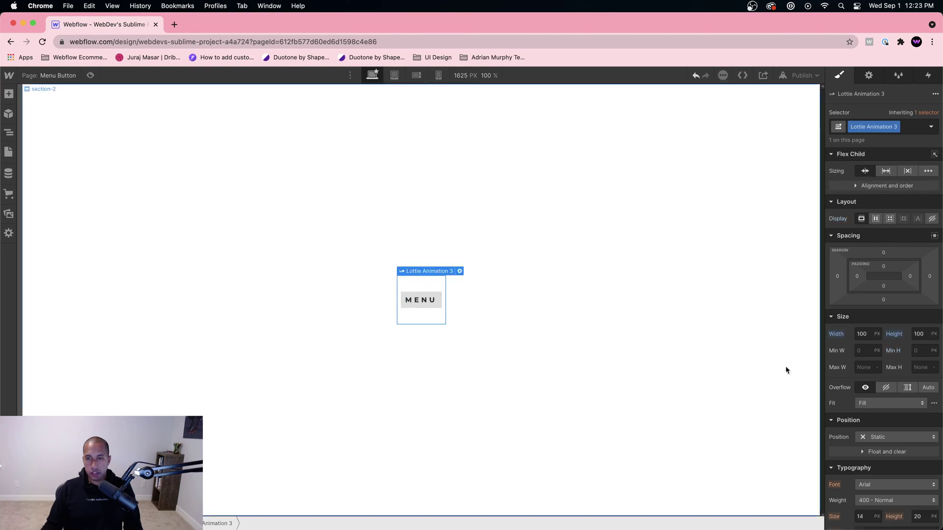
{"action": "double_click", "coordinate": [865, 333]}
{"action": "type", "text": "150"}
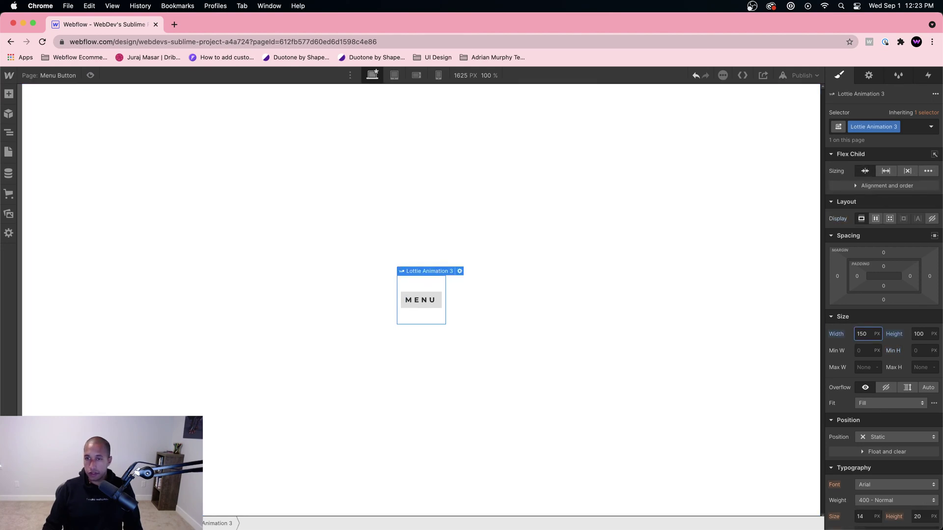
{"action": "key", "text": "Tab"}
{"action": "type", "text": "150"}
{"action": "key", "text": "Return"}
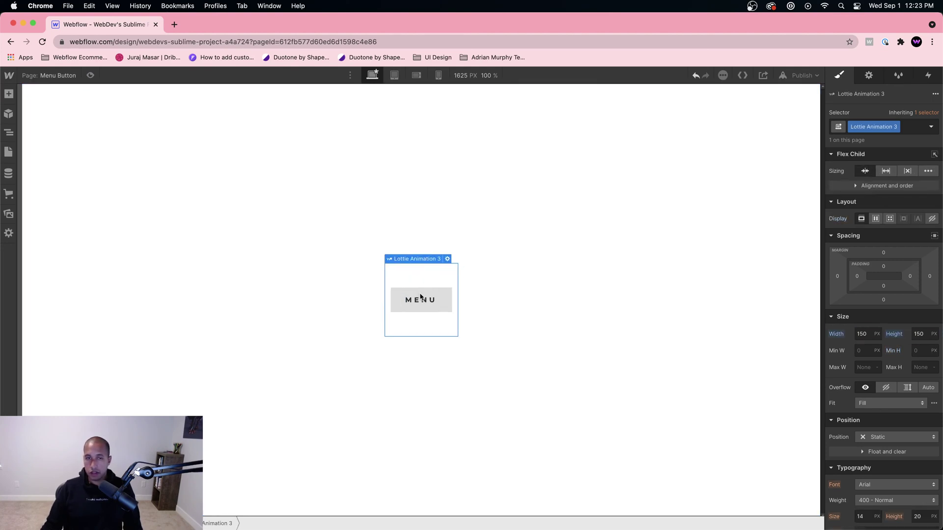
{"action": "key", "text": "super+shift+p"}
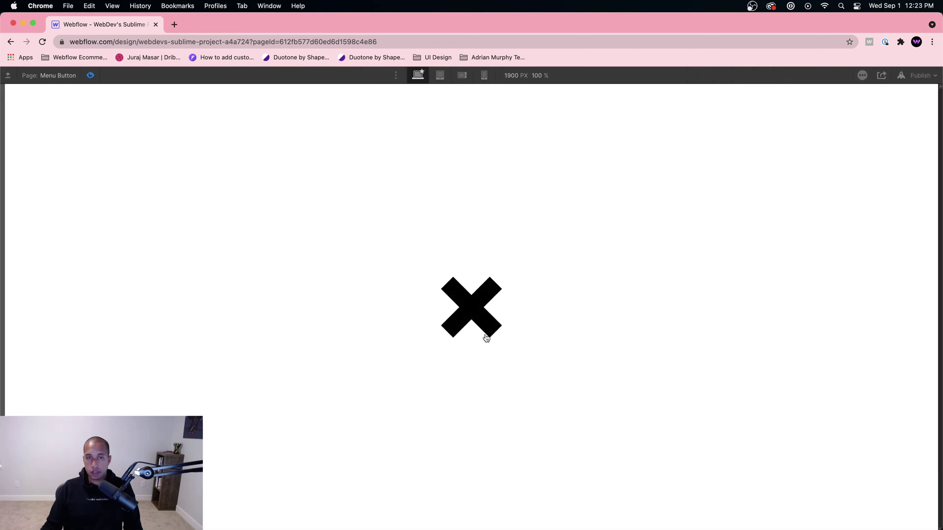
{"action": "left_click", "coordinate": [88, 76]}
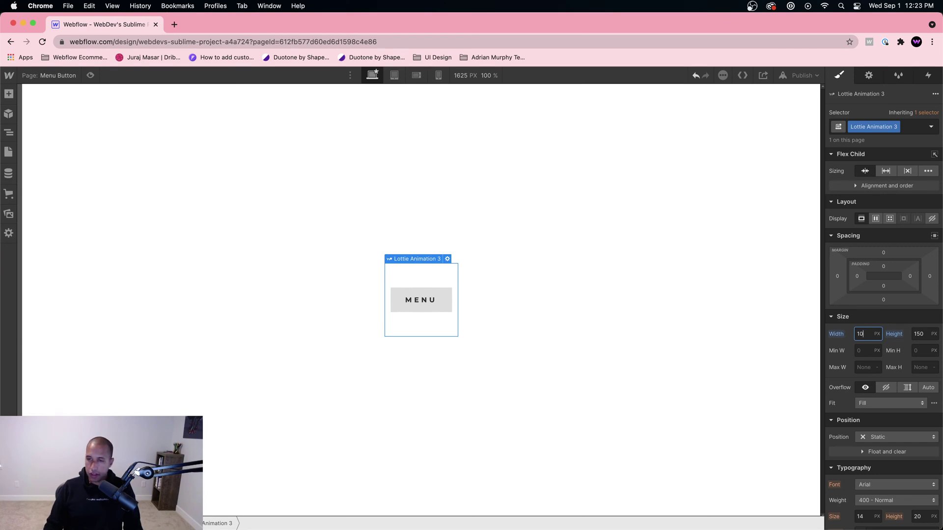
Resize the Lottie animation to 100 px wide and 100 px high and test the button's open and close states in preview mode
{"action": "type", "text": "0"}
{"action": "key", "text": "Tab"}
{"action": "type", "text": "100"}
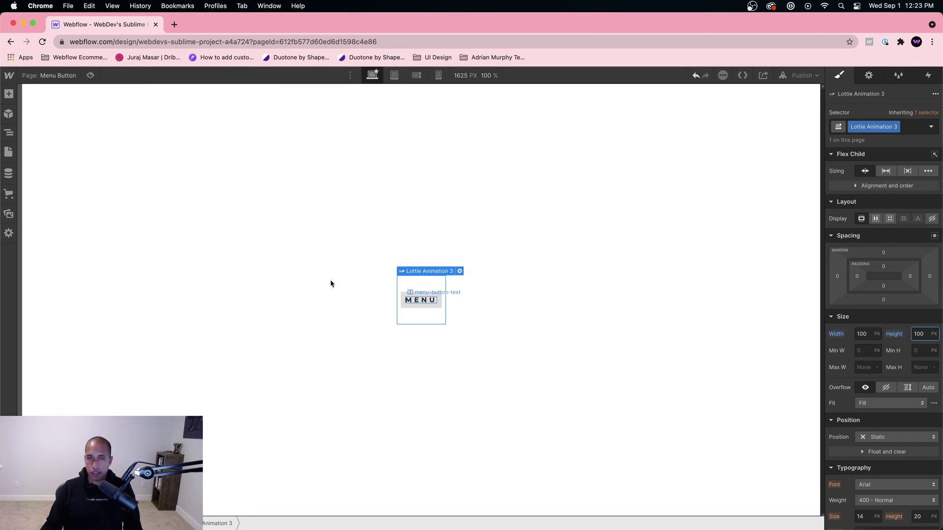
{"action": "key", "text": "super+shift+p"}
{"action": "left_click", "coordinate": [476, 314]}
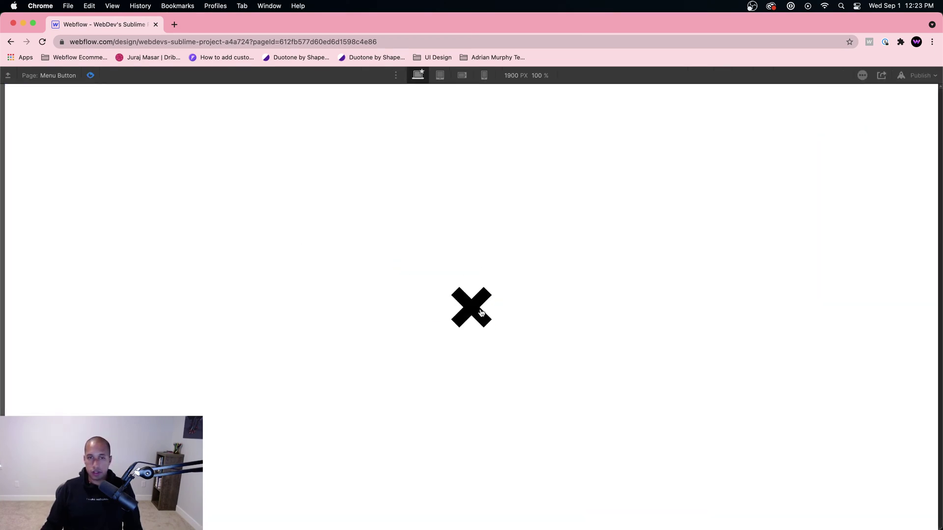
{"action": "left_click", "coordinate": [473, 315]}
{"action": "left_click", "coordinate": [472, 317]}
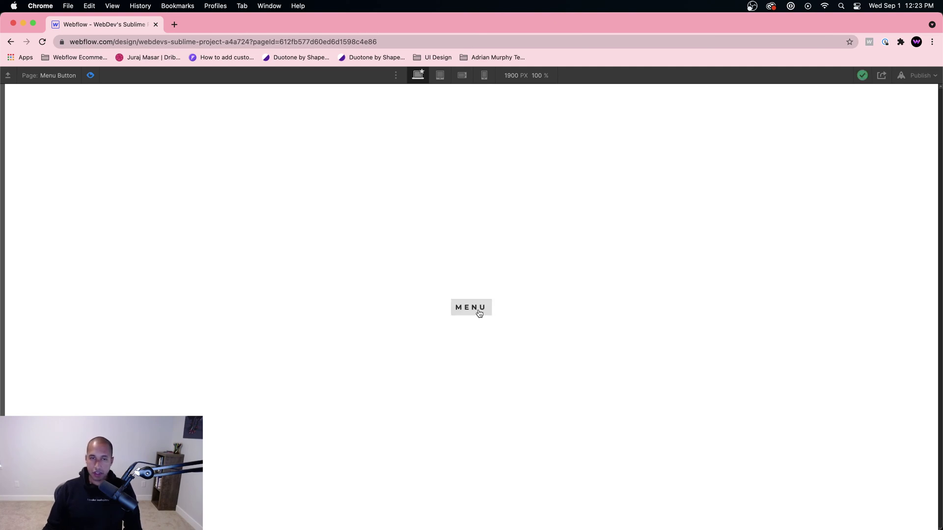
{"action": "key", "text": "super+shift+p"}
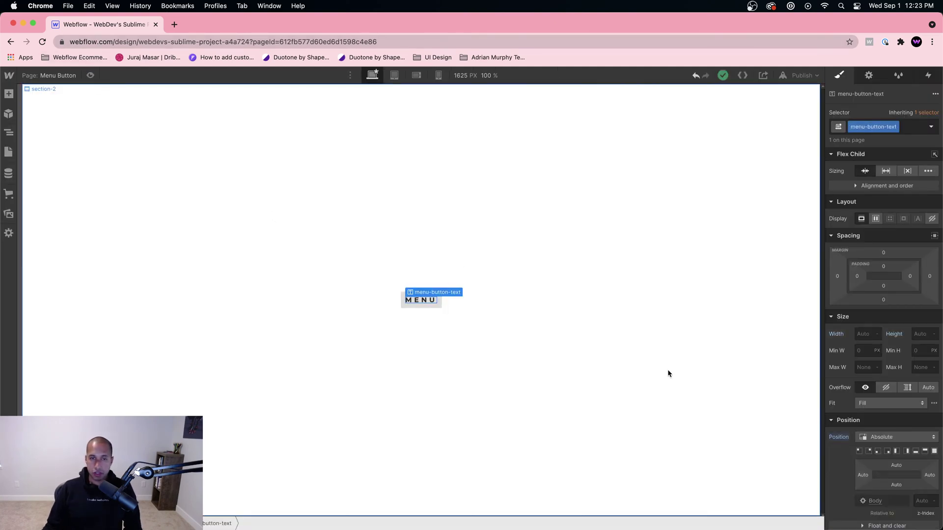
Set the letter spacing of menu-button-text to 3 px
{"action": "scroll", "coordinate": [906, 435], "scroll_direction": "down", "scroll_amount": 5}
{"action": "left_click", "coordinate": [842, 474]}
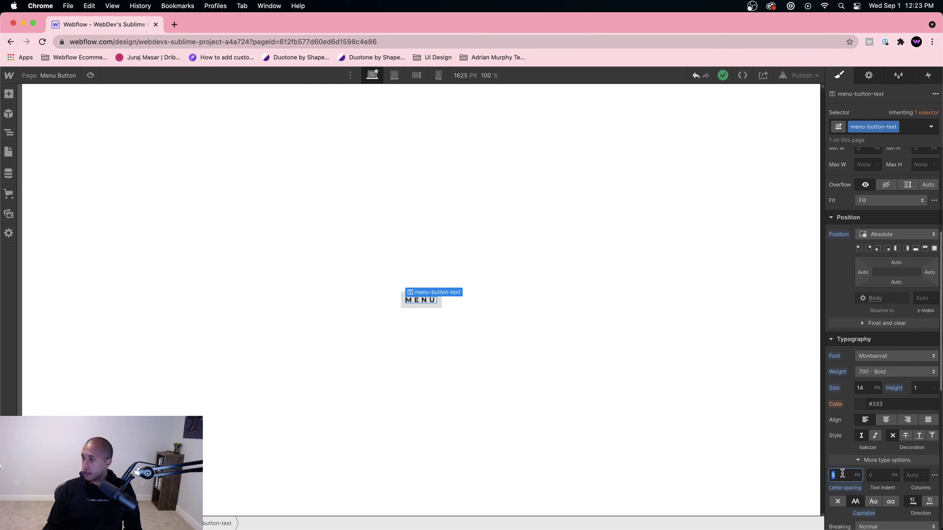
{"action": "type", "text": "3"}
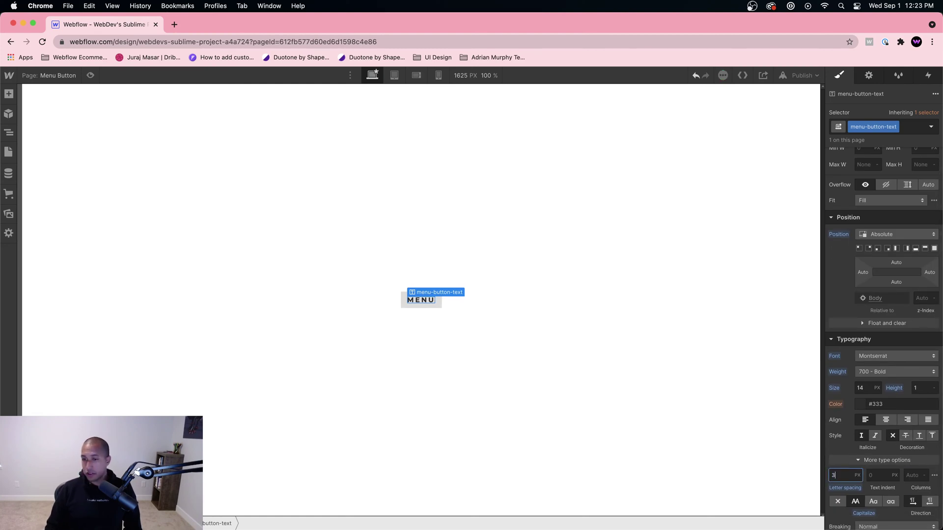
{"action": "left_click", "coordinate": [374, 373]}
Test the menu button with the tighter letter spacing by opening and closing it in preview mode
{"action": "left_click", "coordinate": [90, 75]}
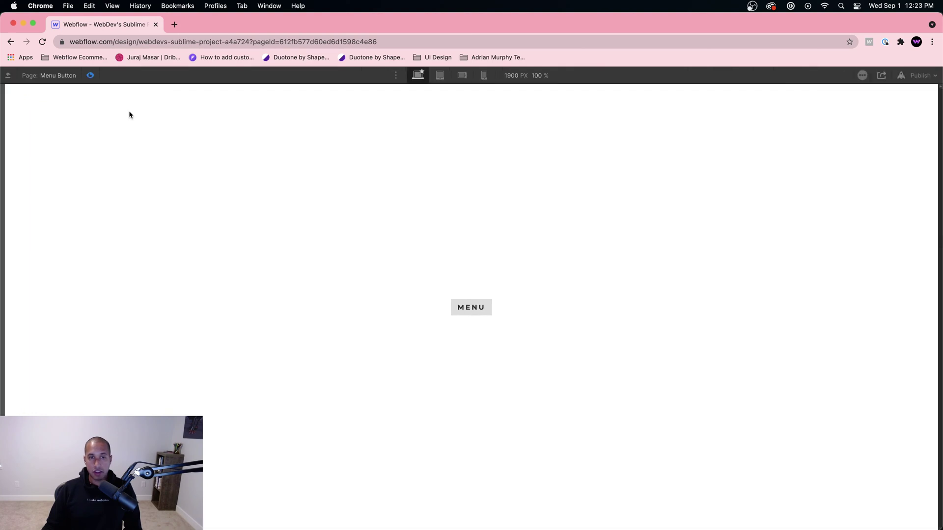
{"action": "left_click", "coordinate": [467, 306]}
{"action": "left_click", "coordinate": [470, 307]}
{"action": "left_click", "coordinate": [478, 318]}
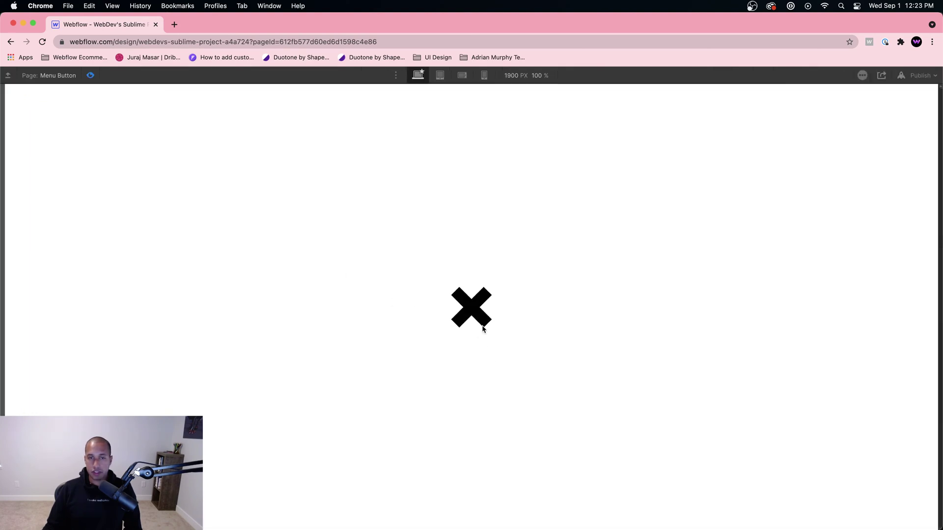
{"action": "left_click", "coordinate": [480, 320]}
{"action": "left_click", "coordinate": [91, 75]}
Position menu-button-wrapper absolutely in the top-right corner of the page
{"action": "left_click", "coordinate": [421, 299]}
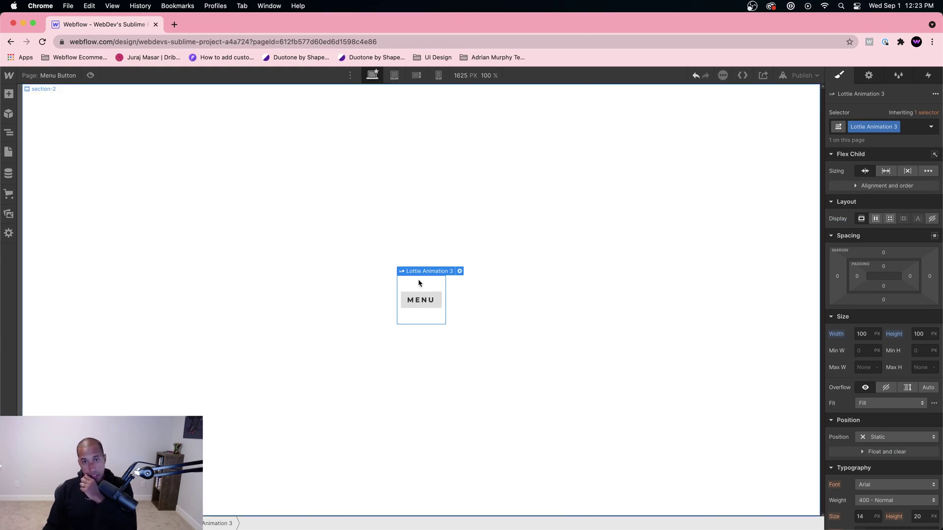
{"action": "left_click", "coordinate": [9, 132]}
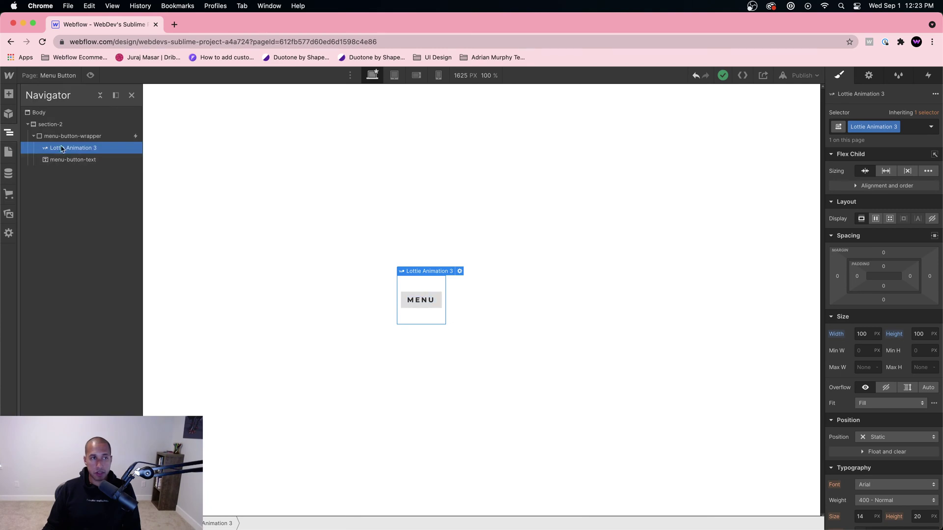
{"action": "left_click", "coordinate": [72, 136]}
{"action": "left_click", "coordinate": [888, 508]}
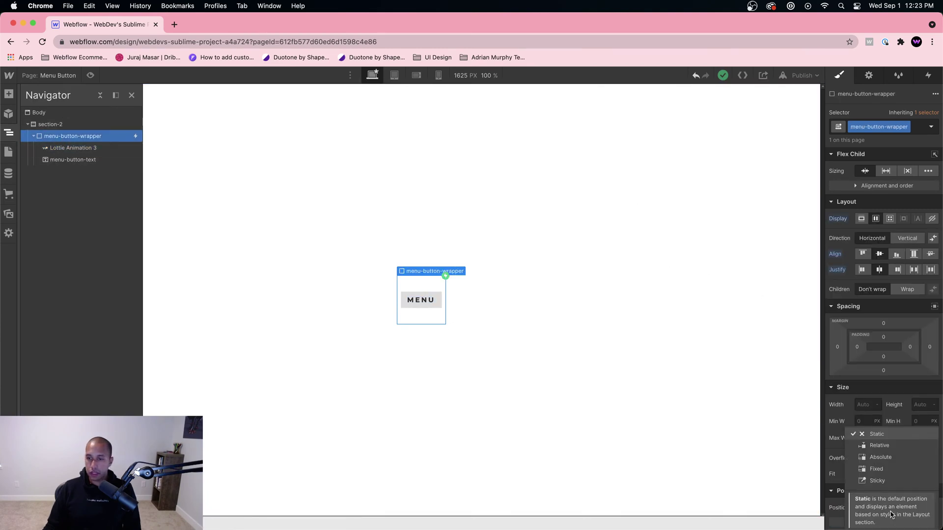
{"action": "left_click", "coordinate": [884, 461]}
{"action": "scroll", "coordinate": [884, 425], "scroll_direction": "down", "scroll_amount": 3}
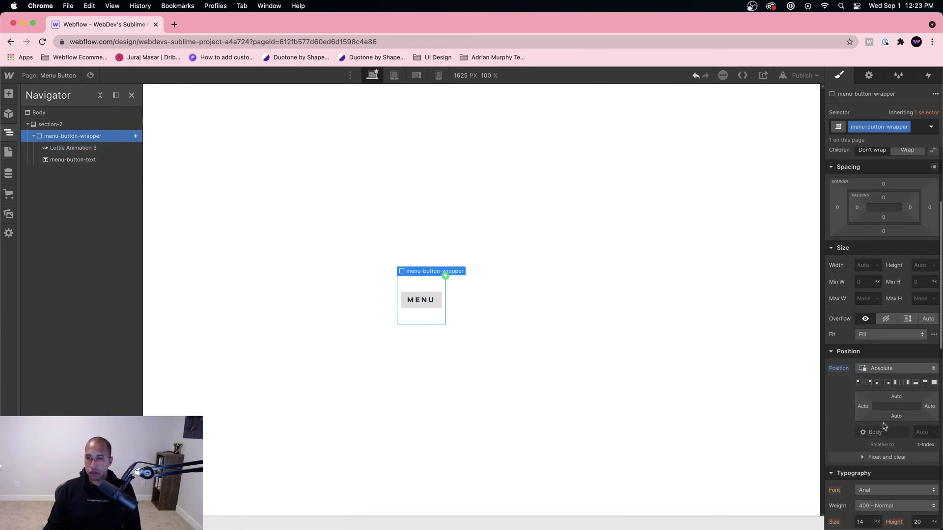
{"action": "left_click", "coordinate": [870, 383]}
Set the top and right margins of menu-button-wrapper to 40 px
{"action": "scroll", "coordinate": [908, 287], "scroll_direction": "up", "scroll_amount": 3}
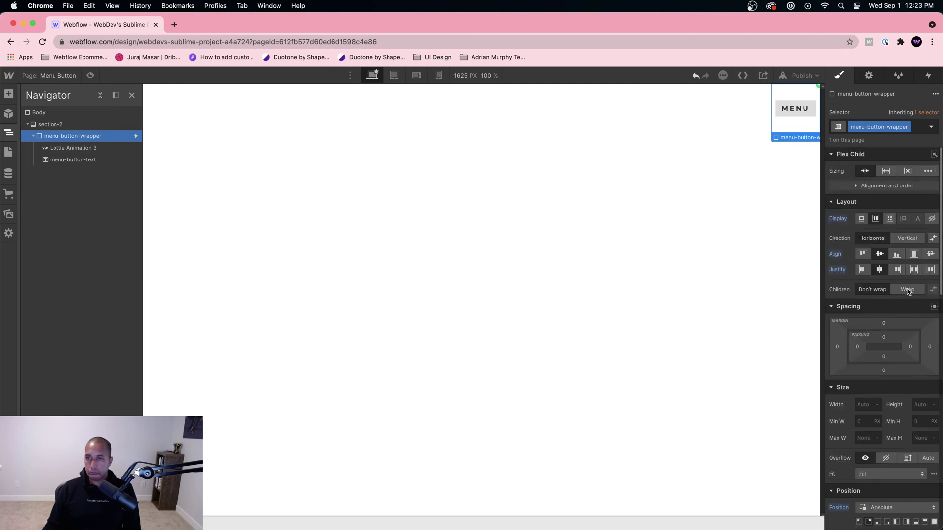
{"action": "left_click", "coordinate": [883, 323]}
{"action": "type", "text": "4"}
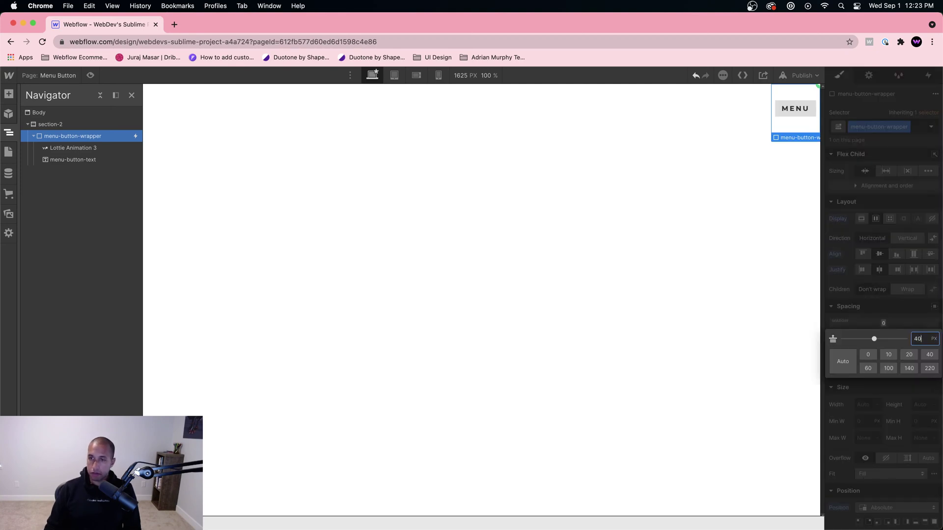
{"action": "type", "text": "0"}
{"action": "key", "text": "Return"}
{"action": "left_click", "coordinate": [929, 348]}
{"action": "type", "text": "4"}
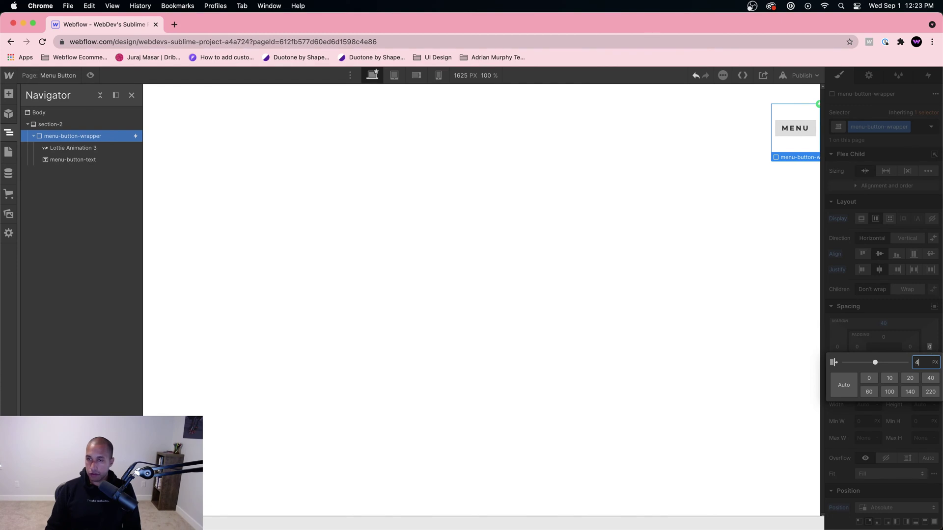
{"action": "type", "text": "0"}
{"action": "key", "text": "Return"}
Set the right margin of menu-button-wrapper to 60 px
{"action": "left_click", "coordinate": [930, 347]}
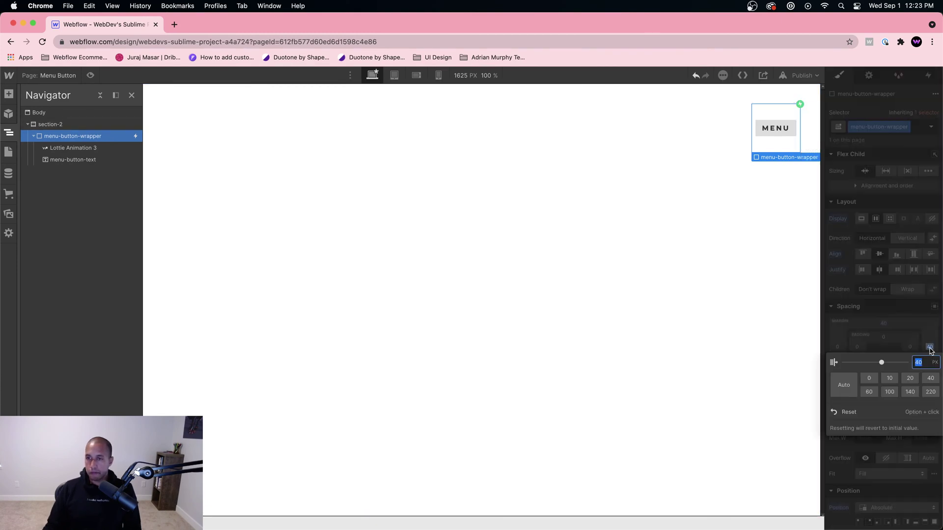
{"action": "type", "text": "60"}
{"action": "key", "text": "Return"}
Try a 60 px top margin on menu-button-wrapper and return it to 40 px
{"action": "left_click", "coordinate": [883, 323]}
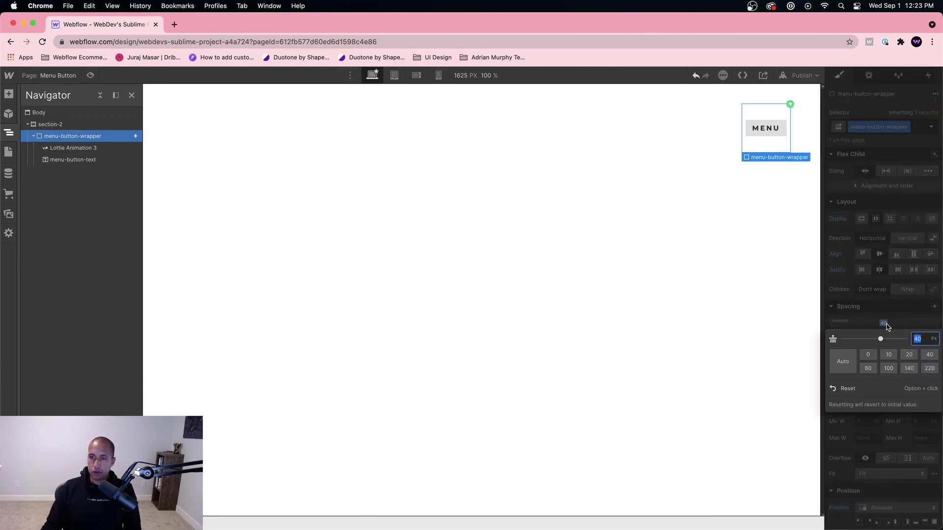
{"action": "key", "text": "Return"}
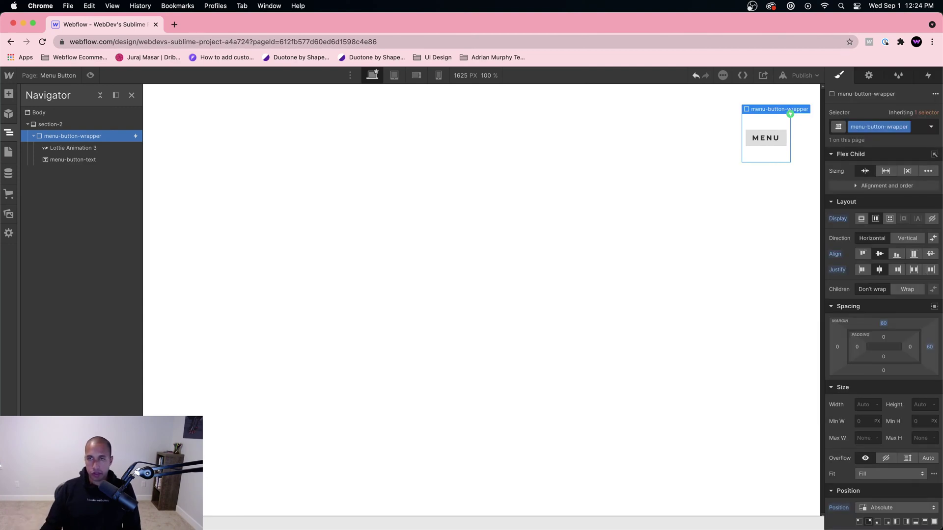
{"action": "left_click", "coordinate": [883, 324]}
{"action": "type", "text": "40"}
{"action": "key", "text": "Return"}
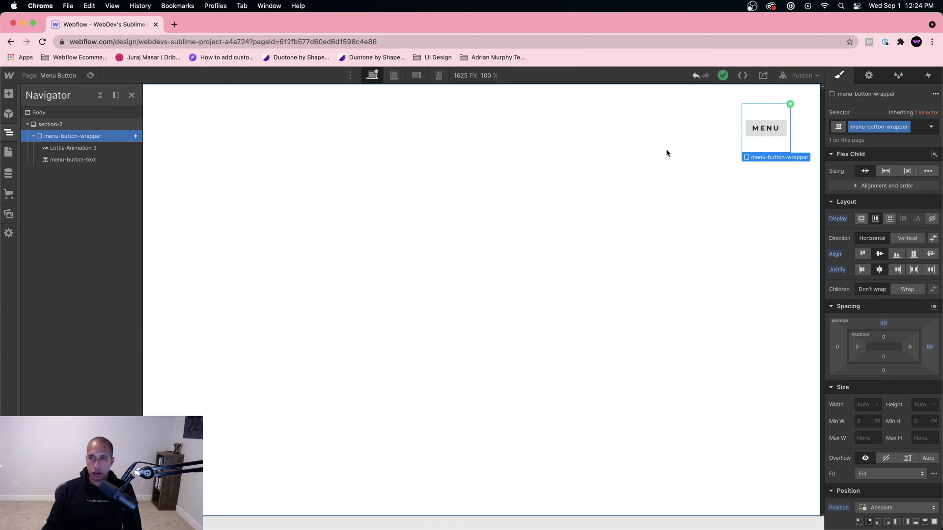
Test the repositioned menu button in preview mode and return to the designer
{"action": "key", "text": "super+shift+p"}
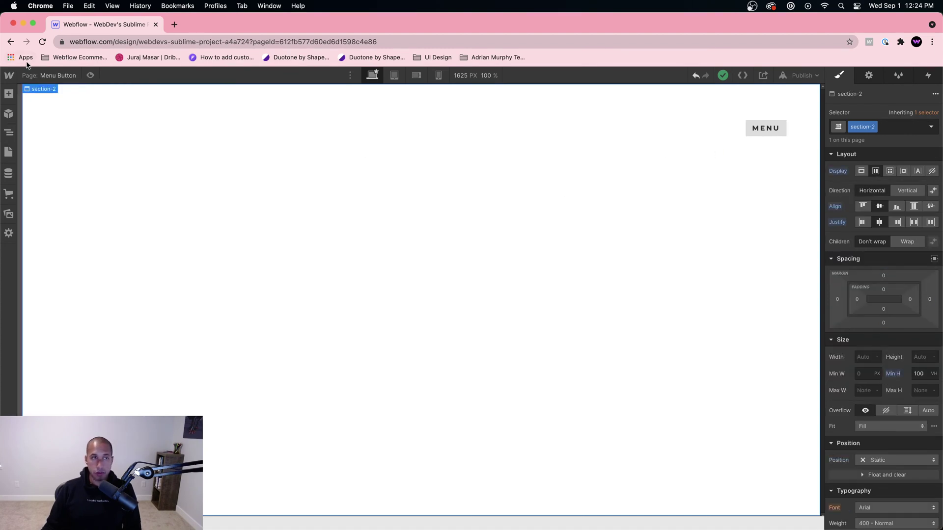
{"action": "left_click", "coordinate": [883, 158]}
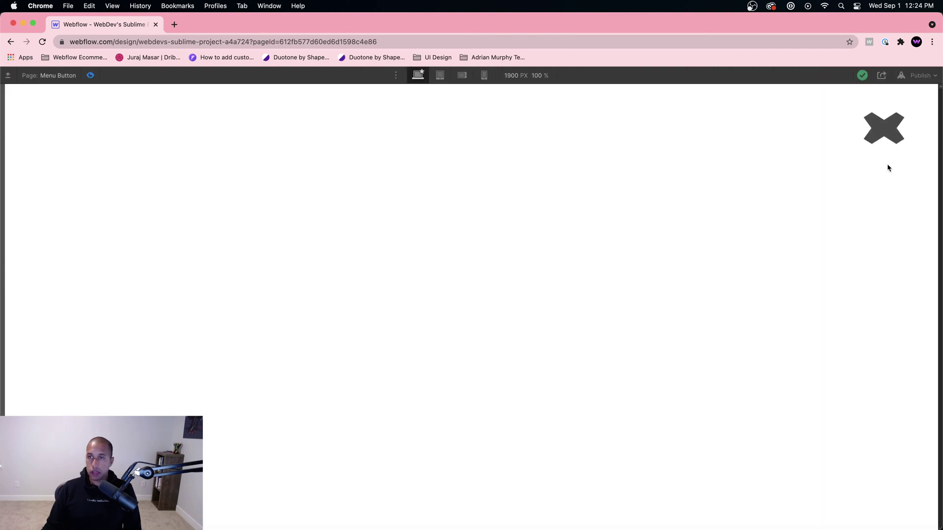
{"action": "left_click", "coordinate": [883, 128]}
{"action": "left_click", "coordinate": [883, 126]}
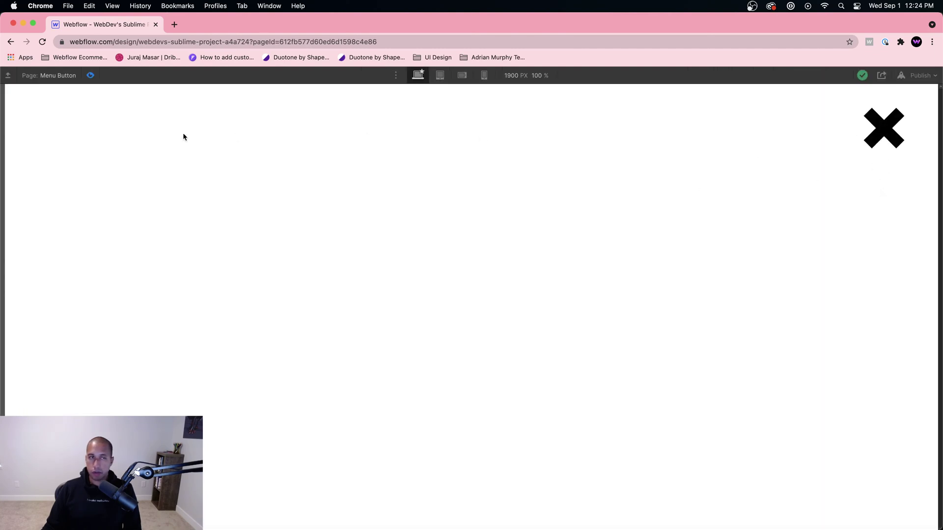
{"action": "left_click", "coordinate": [89, 76]}
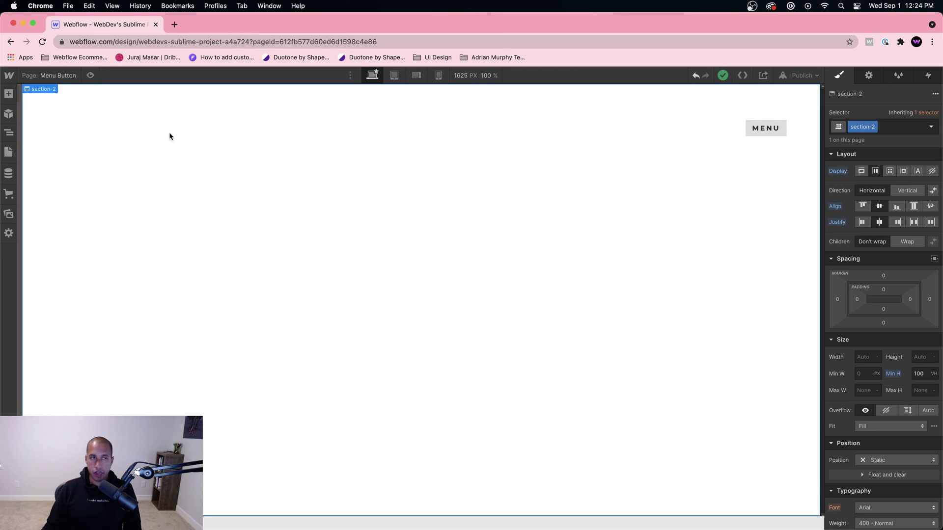
Try to find a menu-wrapper element through the quick search with section-2 selected
{"action": "left_click", "coordinate": [9, 94]}
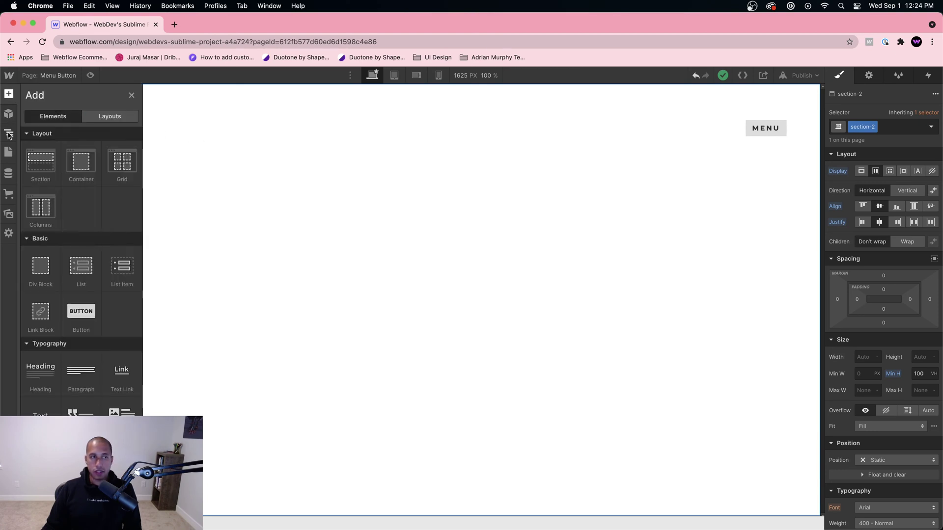
{"action": "left_click", "coordinate": [8, 133]}
{"action": "left_click", "coordinate": [64, 116]}
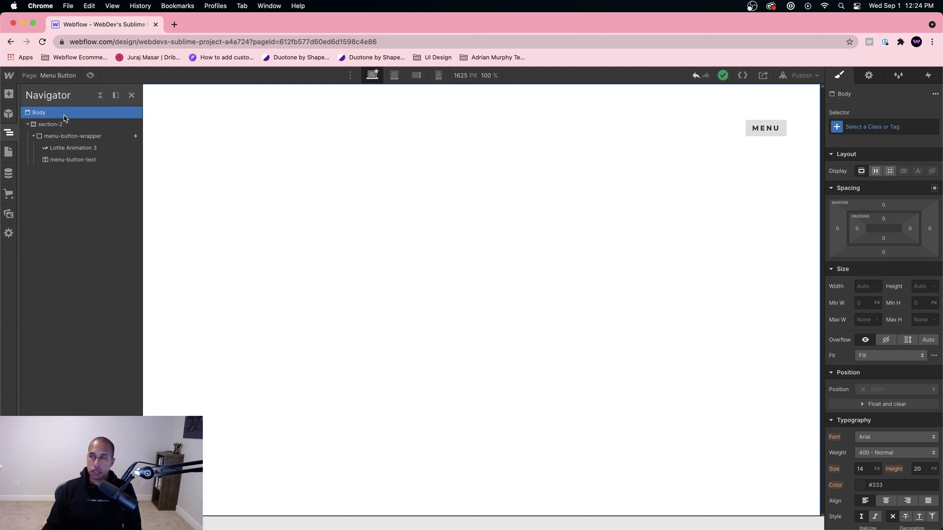
{"action": "left_click", "coordinate": [65, 125]}
{"action": "key", "text": "super+e"}
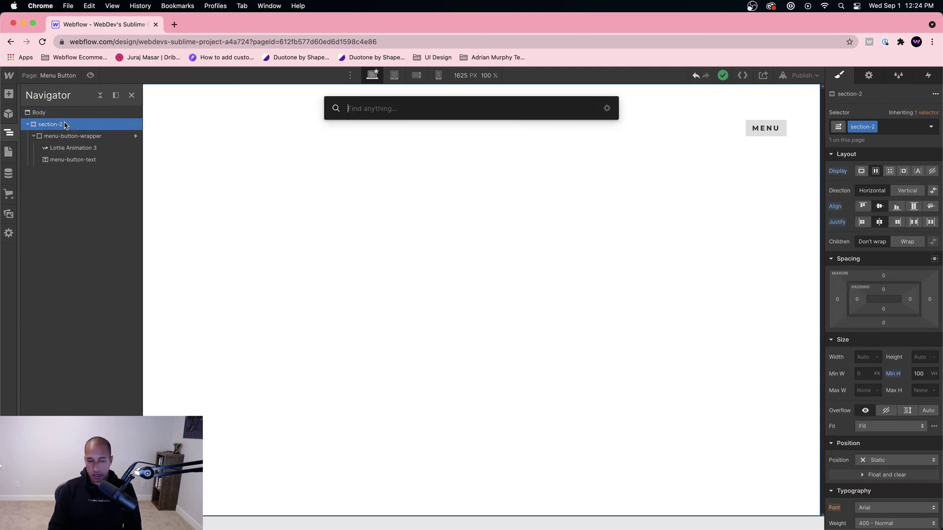
{"action": "type", "text": "menu-w"}
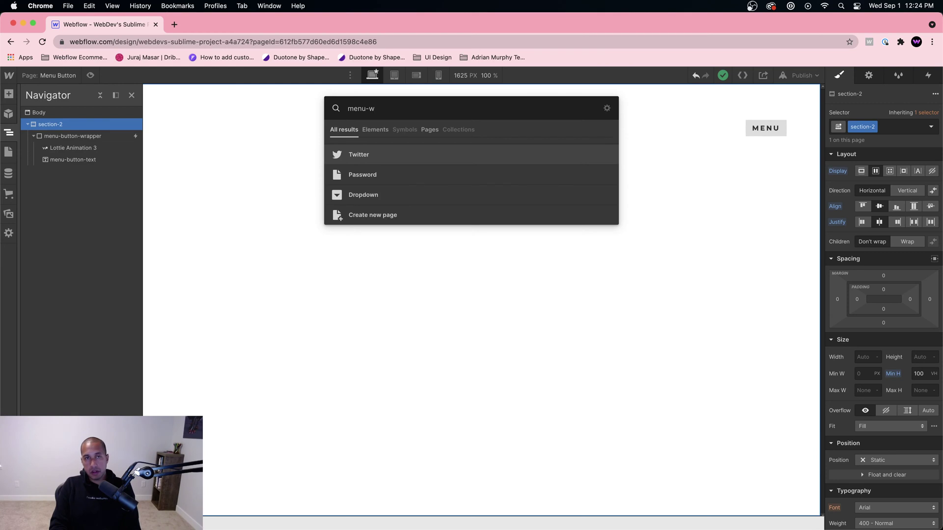
{"action": "type", "text": "rapper"}
{"action": "key", "text": "Return"}
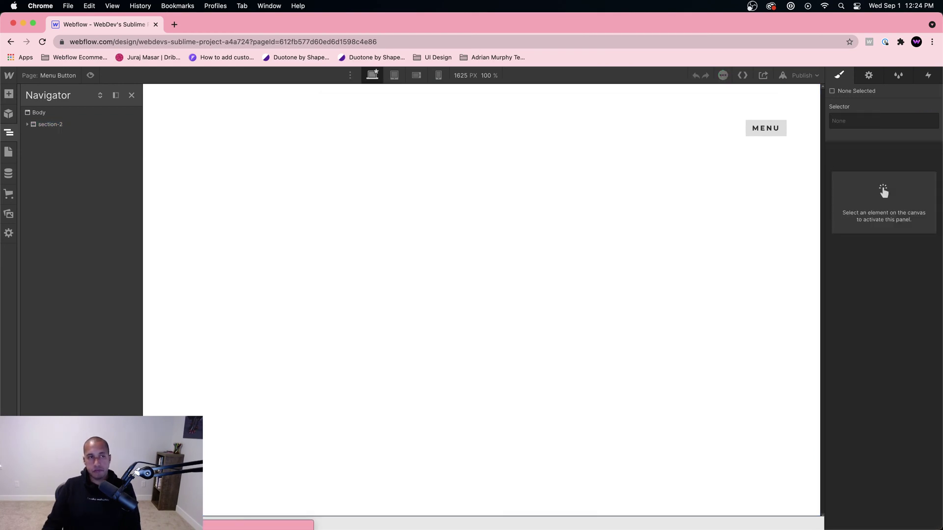
Add a div block inside section-2
{"action": "left_click", "coordinate": [35, 128]}
{"action": "left_click", "coordinate": [27, 125]}
{"action": "left_click", "coordinate": [35, 137]}
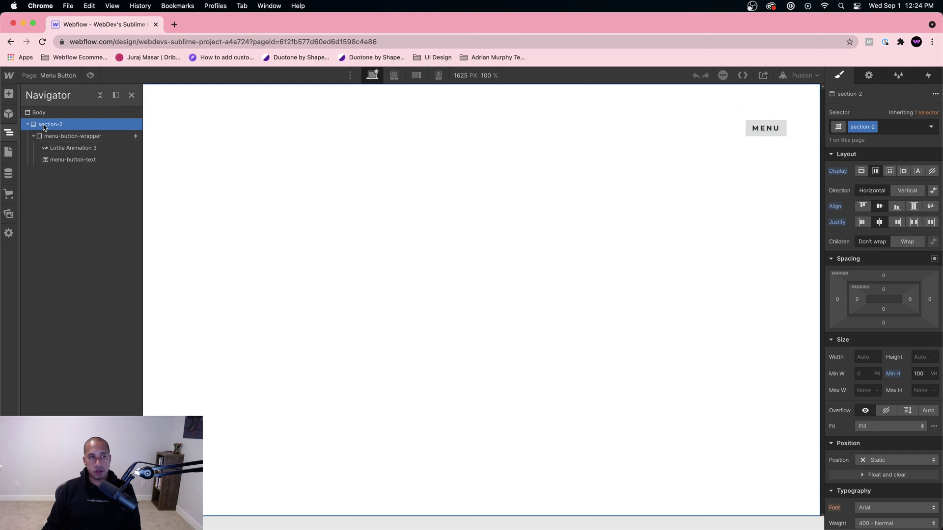
{"action": "left_click", "coordinate": [9, 94]}
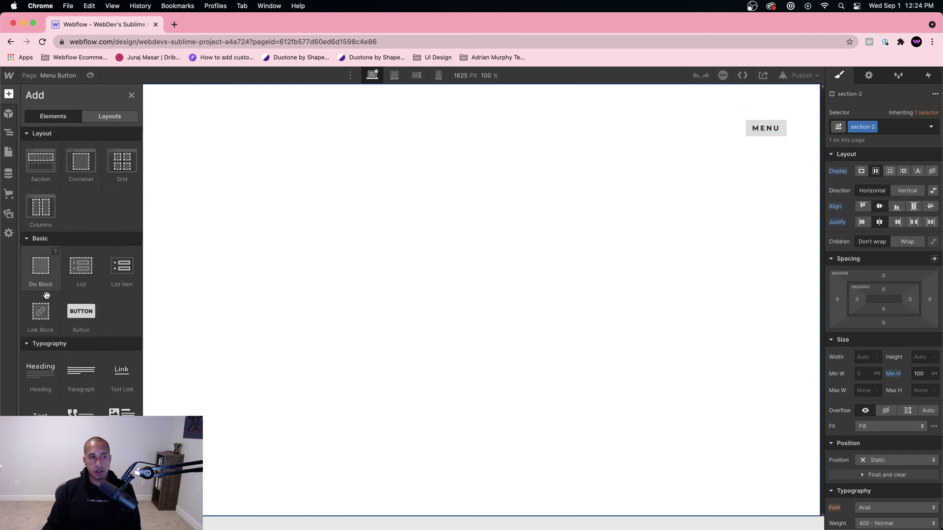
{"action": "left_click", "coordinate": [49, 270]}
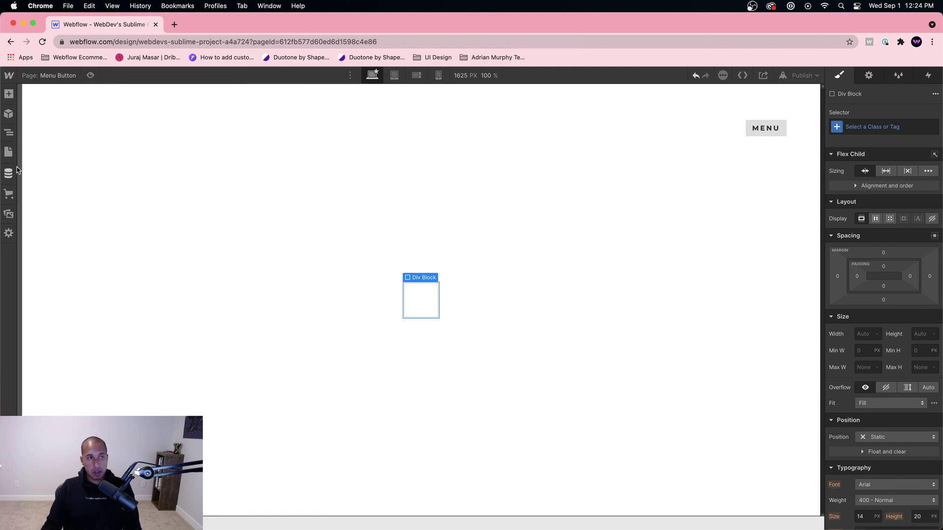
Give the new div block in section-2 the class menu-wrapper
{"action": "left_click", "coordinate": [14, 128]}
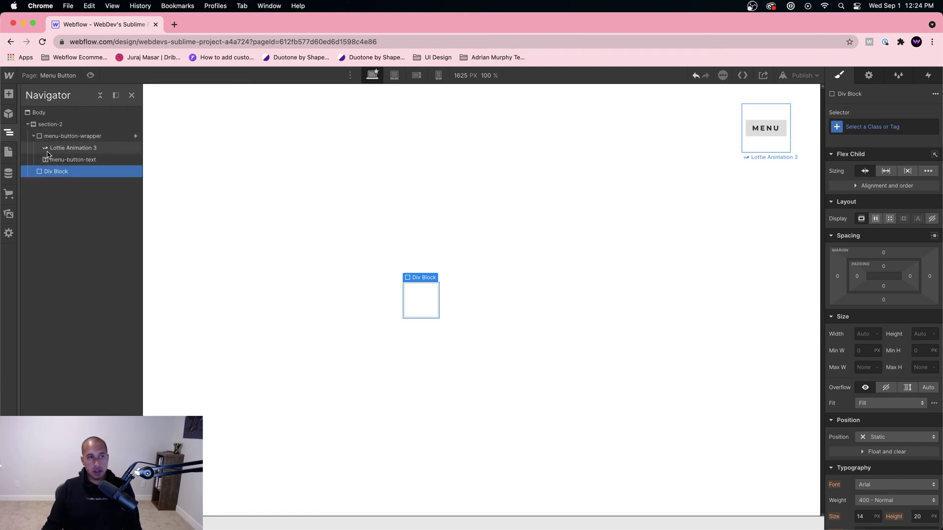
{"action": "left_click", "coordinate": [893, 127]}
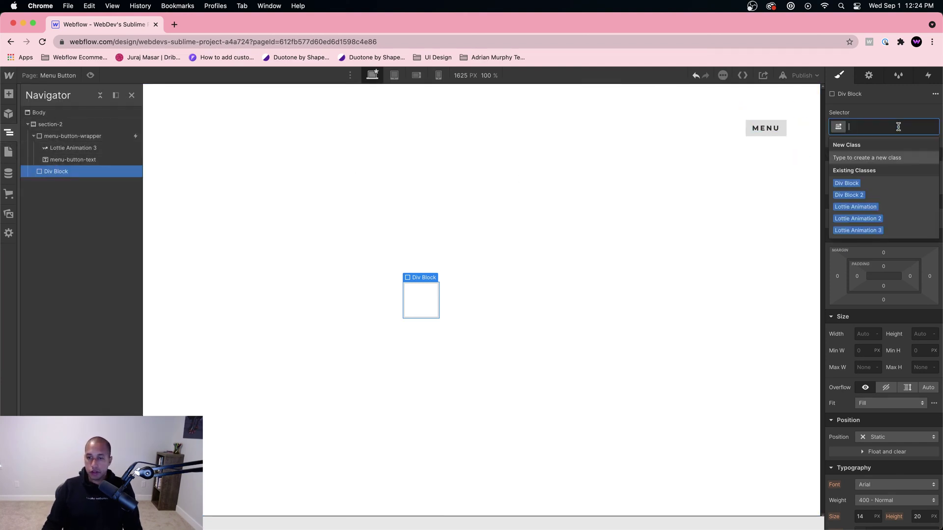
{"action": "type", "text": "menu-wrapper"}
{"action": "key", "text": "Return"}
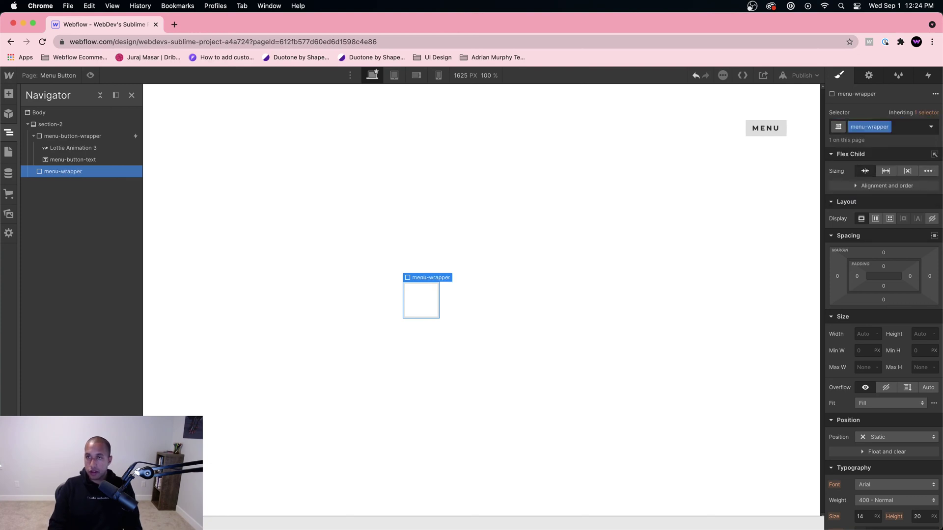
Set menu-wrapper to fixed position covering the full viewport, with 0% offsets on all sides
{"action": "scroll", "coordinate": [918, 307], "scroll_direction": "down", "scroll_amount": 3}
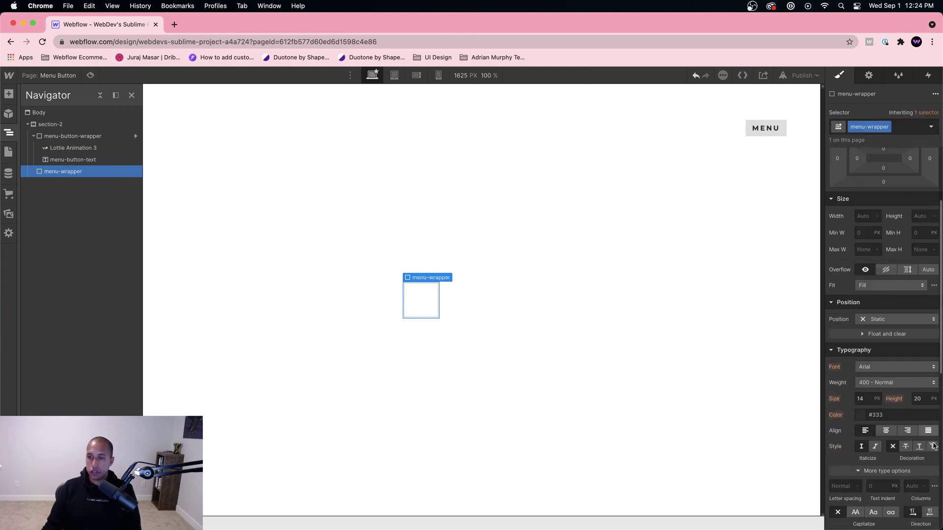
{"action": "scroll", "coordinate": [918, 306], "scroll_direction": "up", "scroll_amount": 1}
{"action": "left_click", "coordinate": [899, 364]}
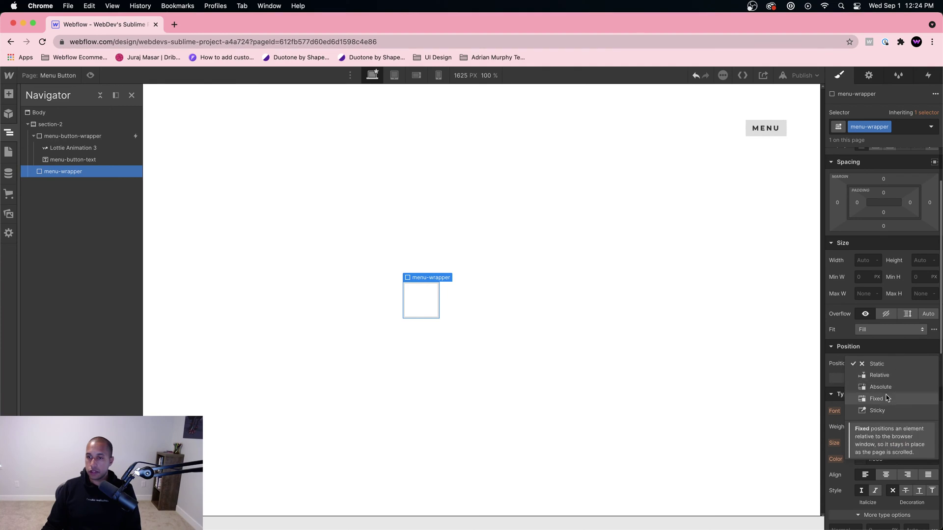
{"action": "left_click", "coordinate": [879, 398]}
{"action": "left_click", "coordinate": [933, 378]}
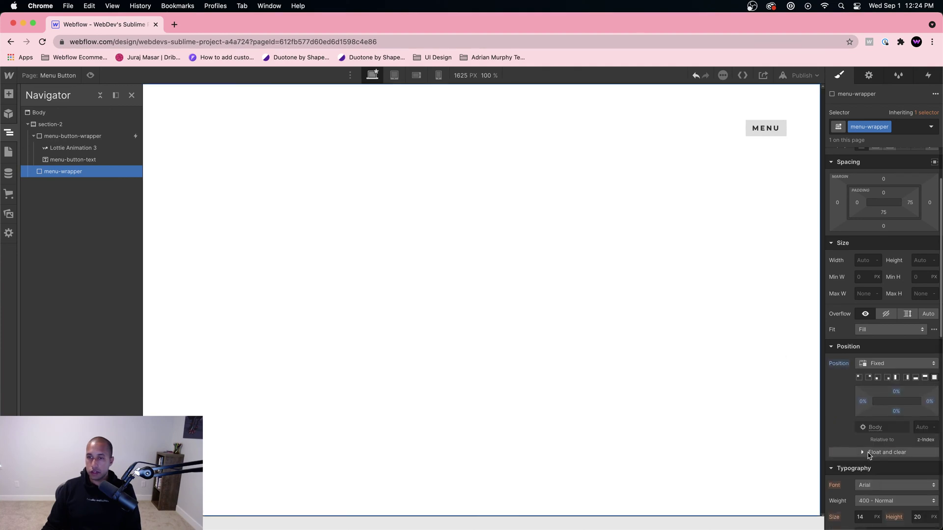
Set the text color of menu-wrapper to #e1e1e1
{"action": "scroll", "coordinate": [871, 451], "scroll_direction": "down", "scroll_amount": 5}
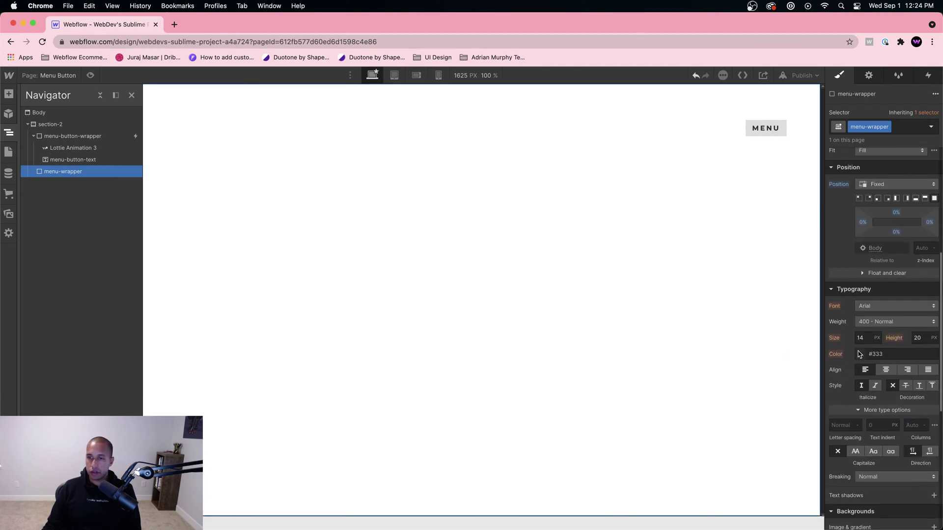
{"action": "left_click", "coordinate": [858, 354]}
{"action": "left_click_drag", "start_coordinate": [853, 220], "coordinate": [829, 187]}
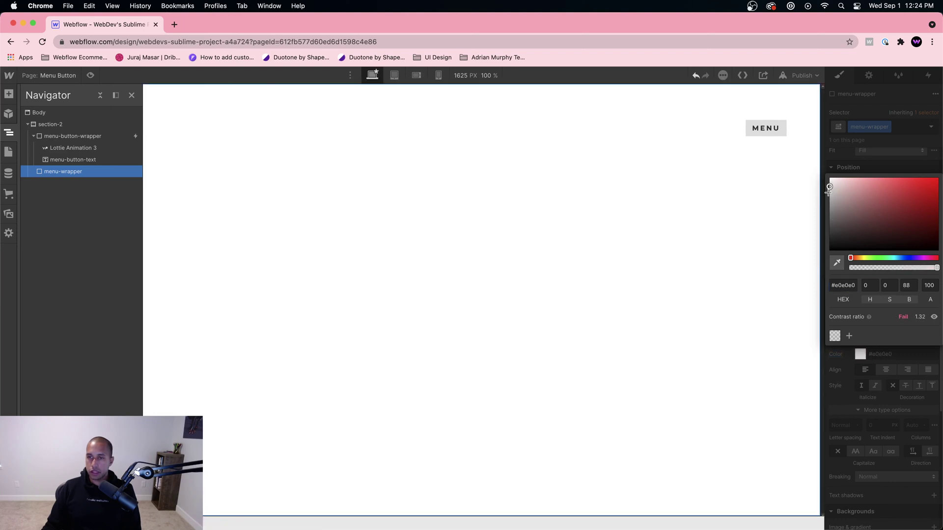
{"action": "left_click", "coordinate": [842, 285]}
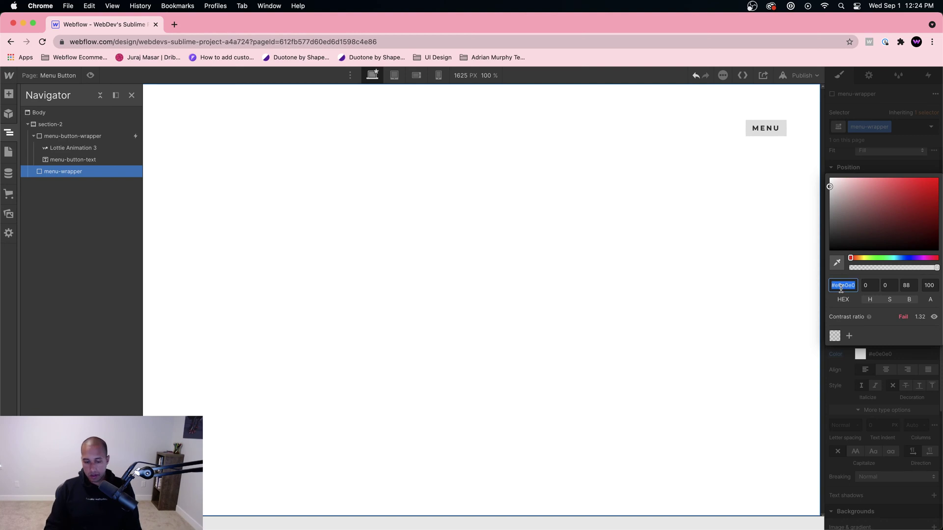
{"action": "type", "text": "1"}
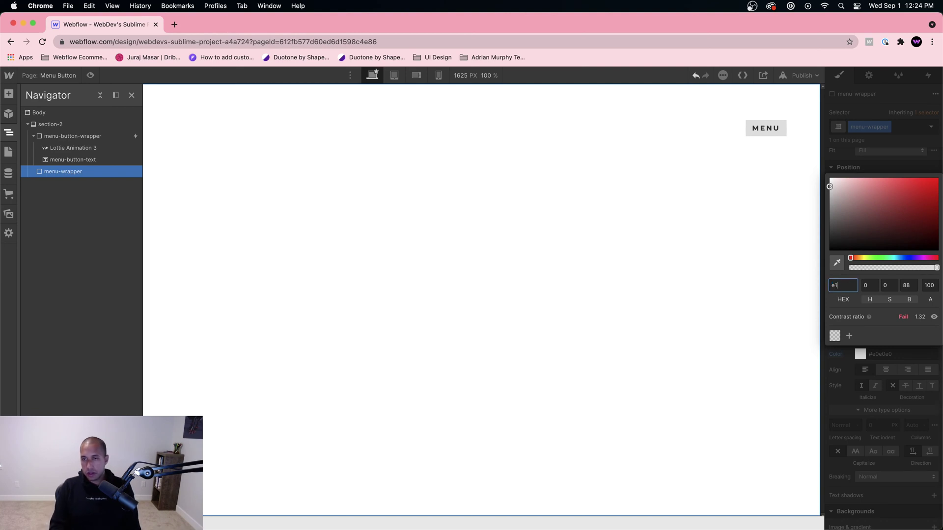
{"action": "type", "text": "1e1e1"}
{"action": "key", "text": "Return"}
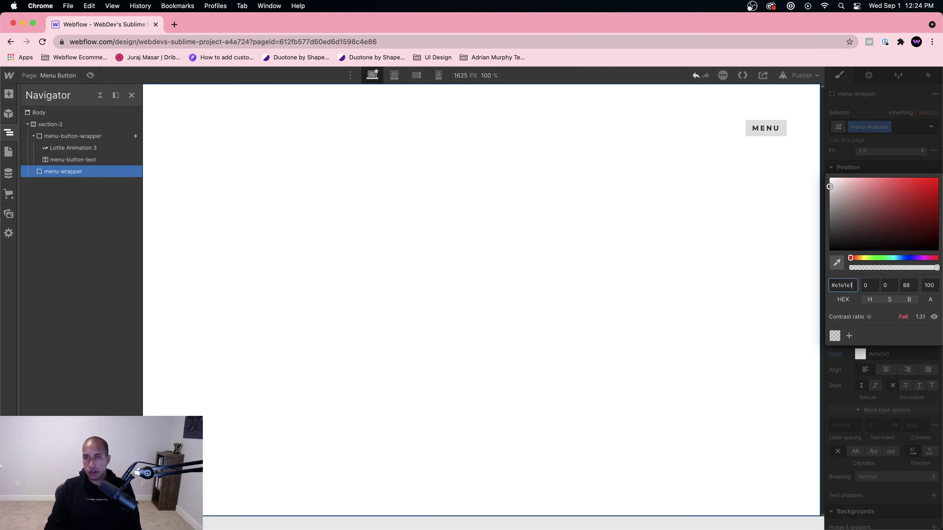
{"action": "left_click", "coordinate": [833, 372]}
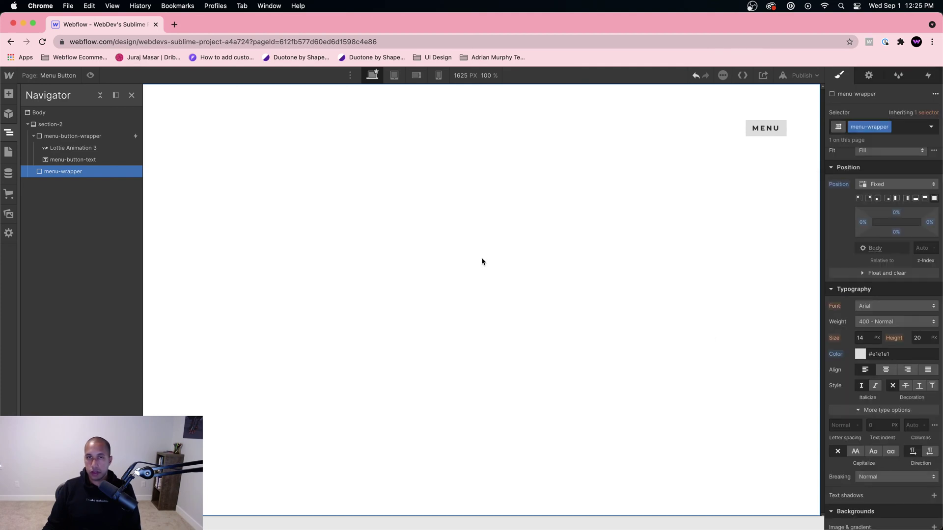
{"action": "left_click", "coordinate": [256, 198]}
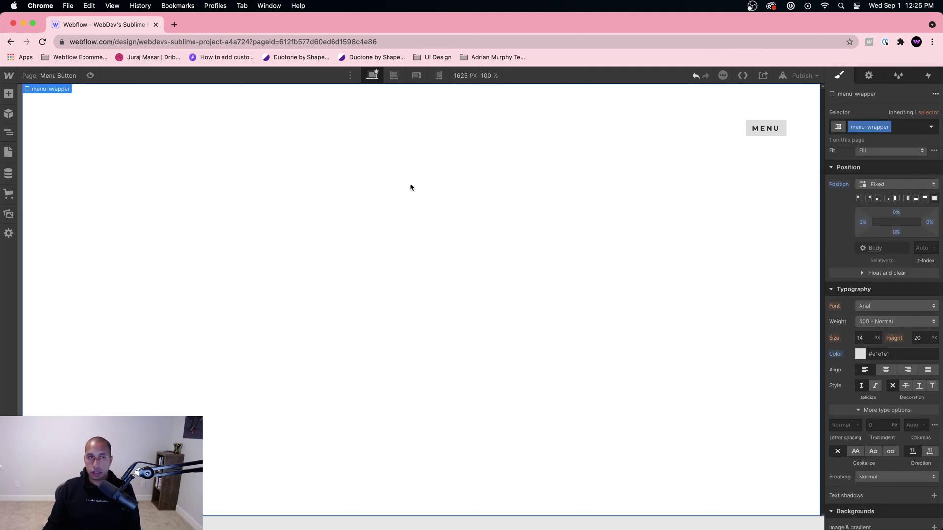
{"action": "left_click", "coordinate": [9, 133]}
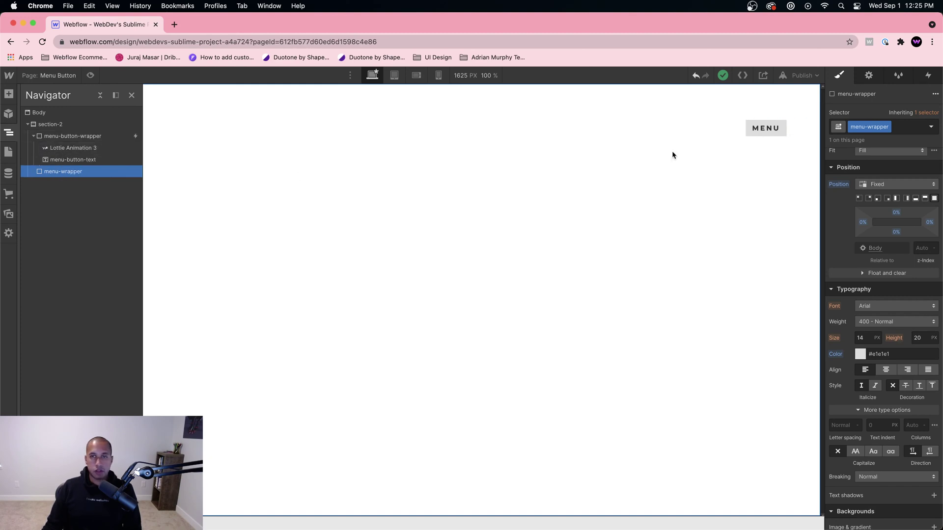
{"action": "left_click", "coordinate": [756, 132]}
{"action": "left_click", "coordinate": [8, 134]}
{"action": "left_click_drag", "start_coordinate": [67, 120], "coordinate": [66, 121]}
Set the background color of menu-wrapper to #1e1e1e
{"action": "left_click", "coordinate": [460, 150]}
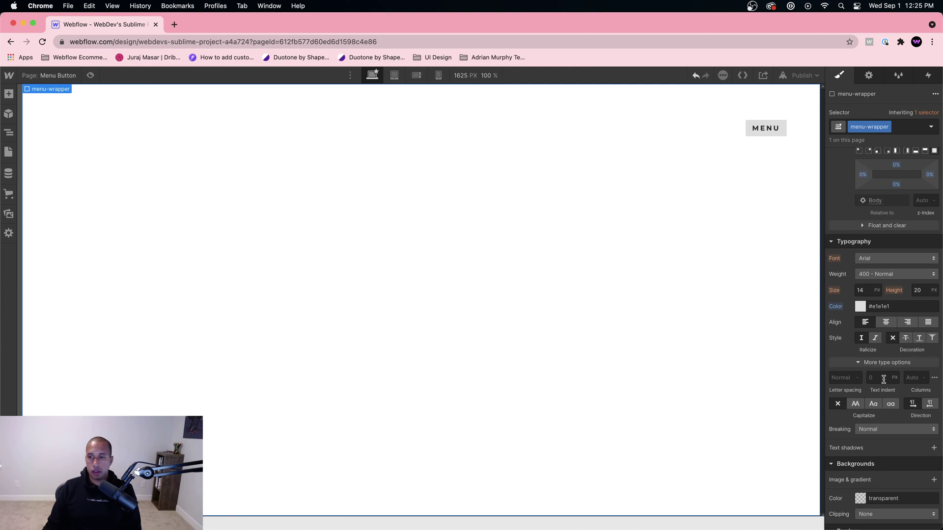
{"action": "scroll", "coordinate": [883, 379], "scroll_direction": "down", "scroll_amount": 3}
{"action": "scroll", "coordinate": [860, 410], "scroll_direction": "down", "scroll_amount": 1}
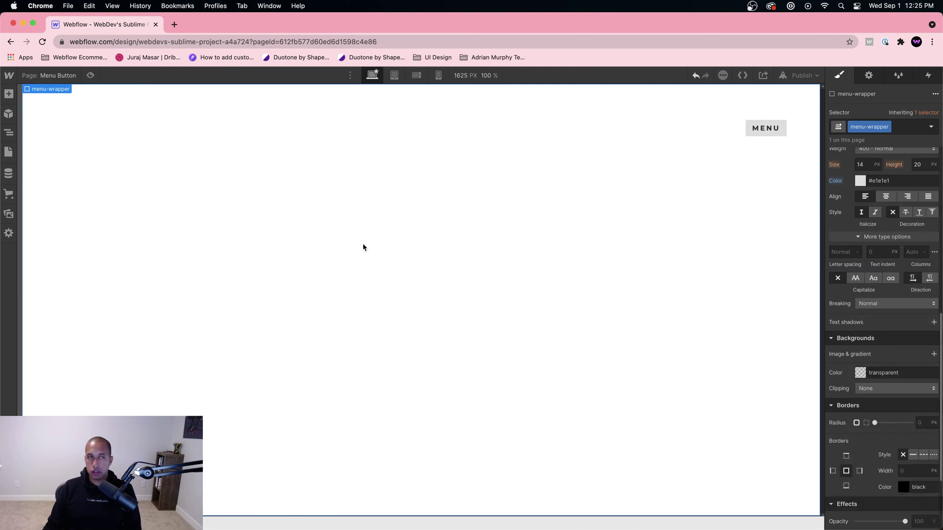
{"action": "left_click", "coordinate": [859, 373]}
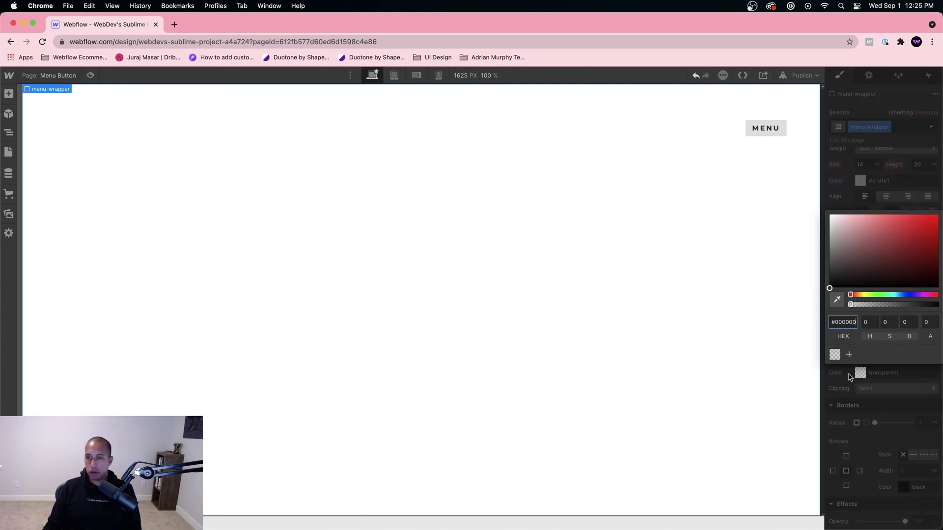
{"action": "left_click", "coordinate": [842, 322]}
{"action": "type", "text": "1e"}
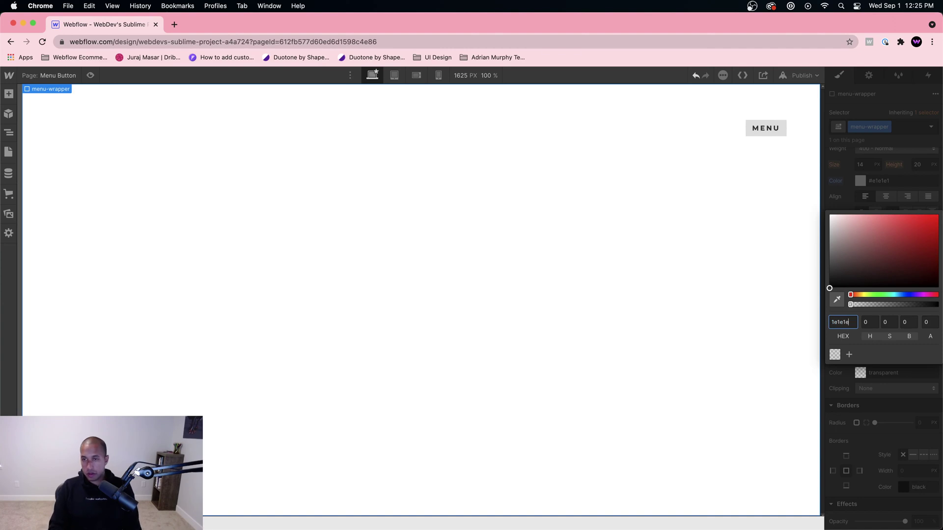
{"action": "type", "text": "1e1e"}
{"action": "key", "text": "Return"}
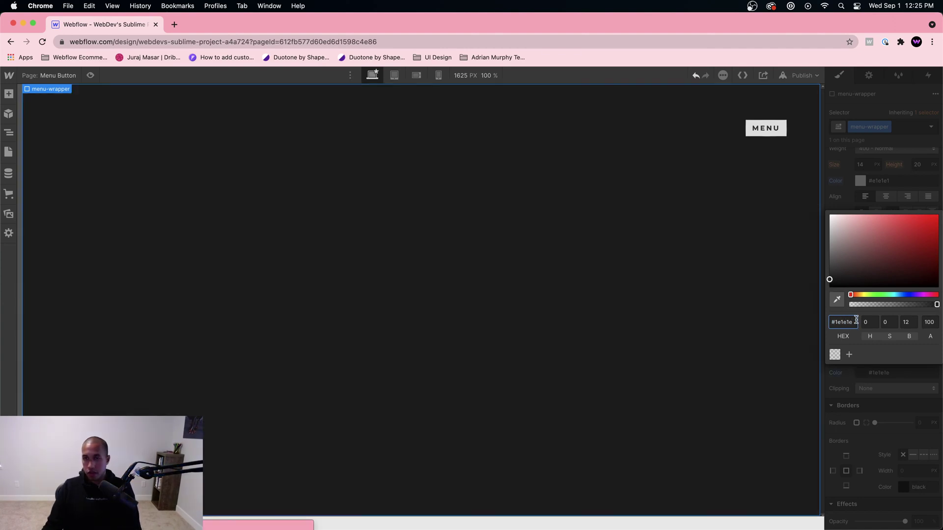
Set the background color of menu-wrapper to #e1e1e1
{"action": "key", "text": "super+a"}
{"action": "type", "text": "e1e1"}
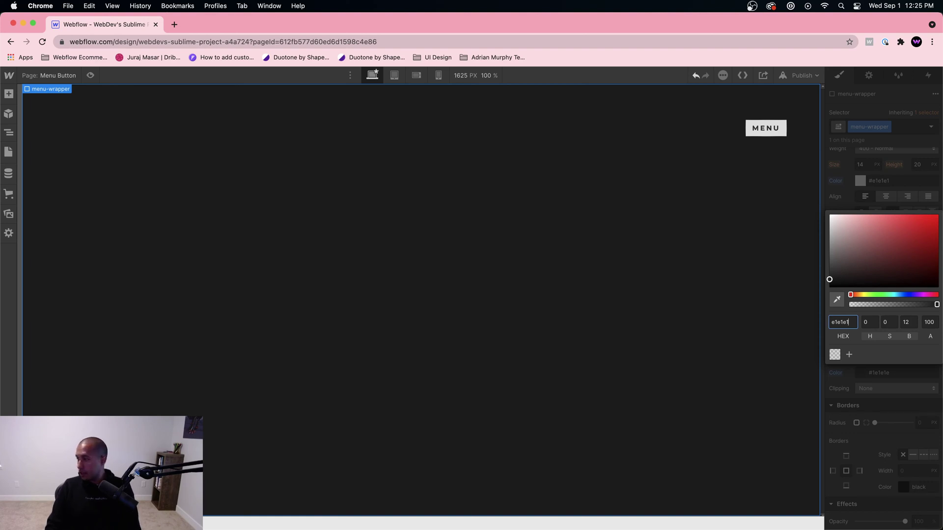
{"action": "key", "text": "Return"}
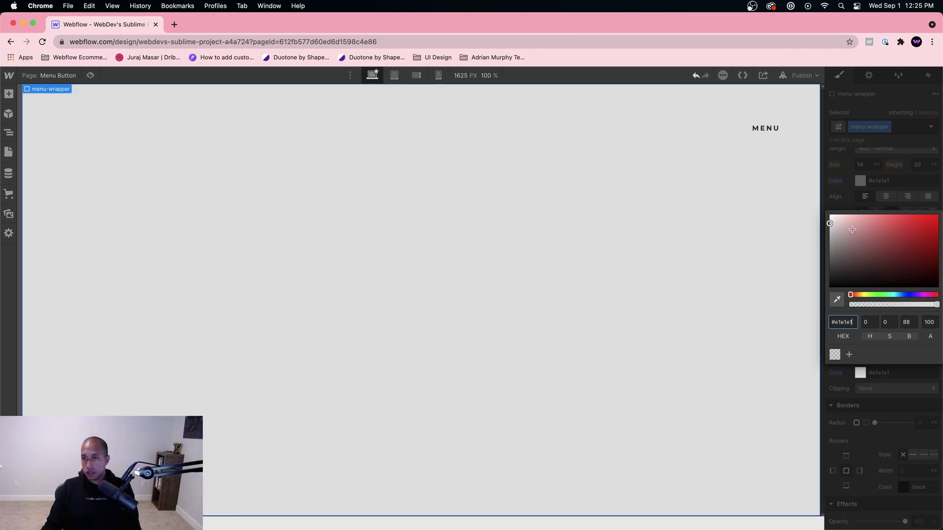
Try a blue #6361dd background on menu-wrapper, and return its background color to #e1e1e1
{"action": "left_click_drag", "start_coordinate": [852, 229], "coordinate": [889, 230]}
{"action": "left_click", "coordinate": [908, 295]}
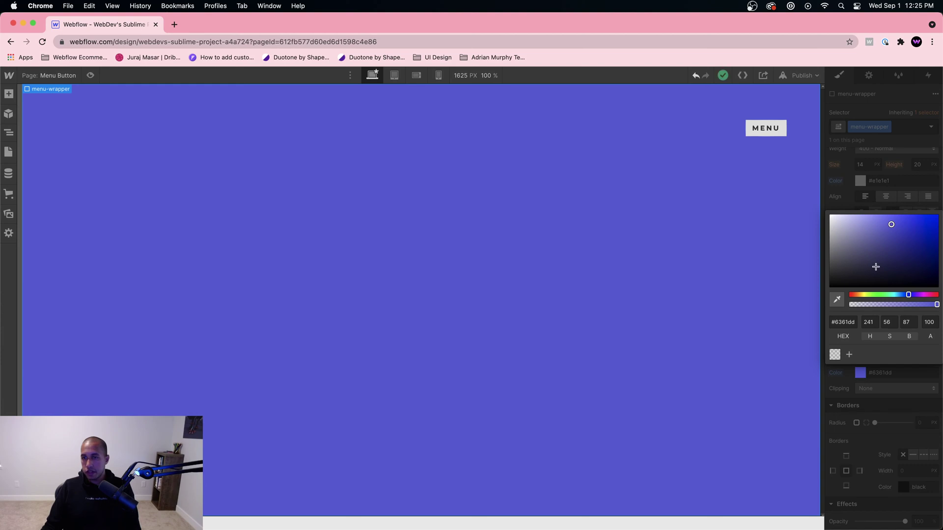
{"action": "left_click", "coordinate": [843, 322]}
{"action": "double_click", "coordinate": [843, 322]}
{"action": "type", "text": "e"}
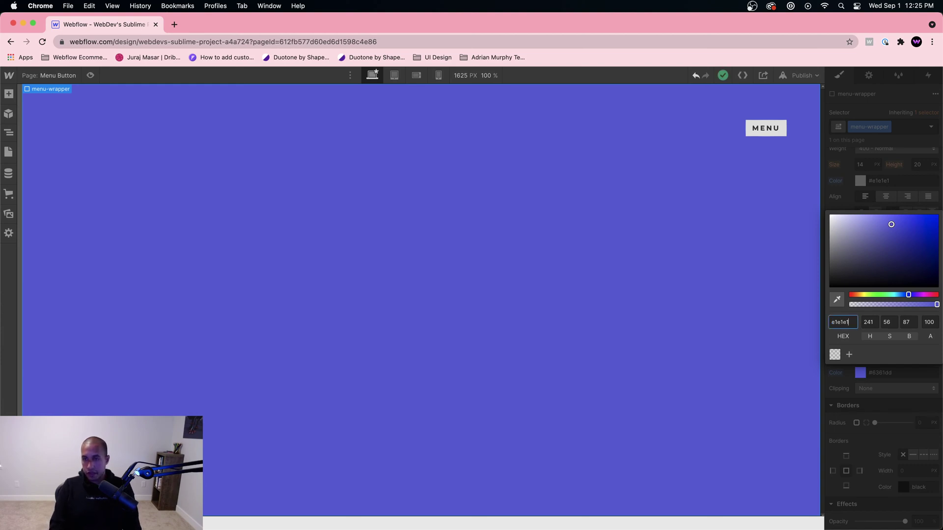
{"action": "type", "text": "1e1e1"}
{"action": "key", "text": "Return"}
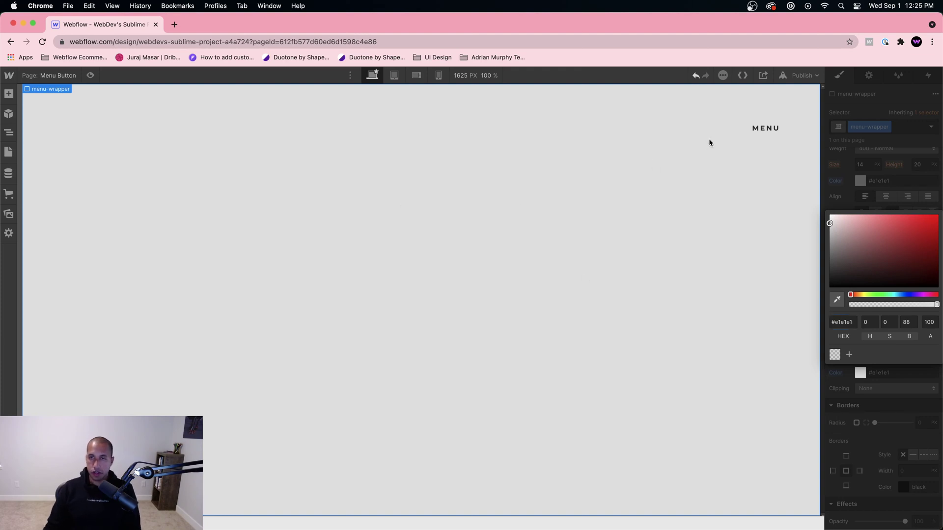
Preview the page to check the menu button against the light menu-wrapper, and return to editing
{"action": "left_click", "coordinate": [91, 76]}
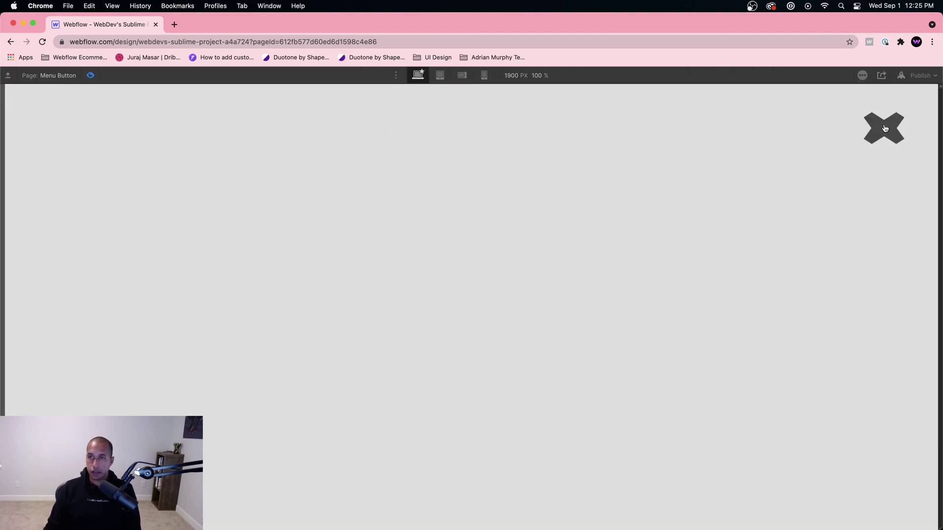
{"action": "left_click", "coordinate": [92, 76]}
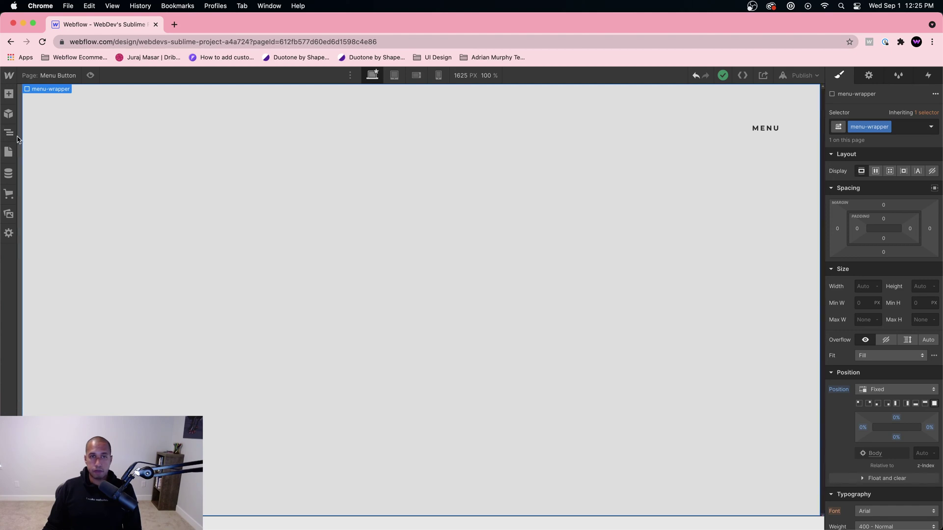
Set menu-wrapper to a flex layout with its children centered in both alignment and justification
{"action": "left_click", "coordinate": [876, 171]}
{"action": "left_click", "coordinate": [879, 206]}
{"action": "left_click", "coordinate": [879, 222]}
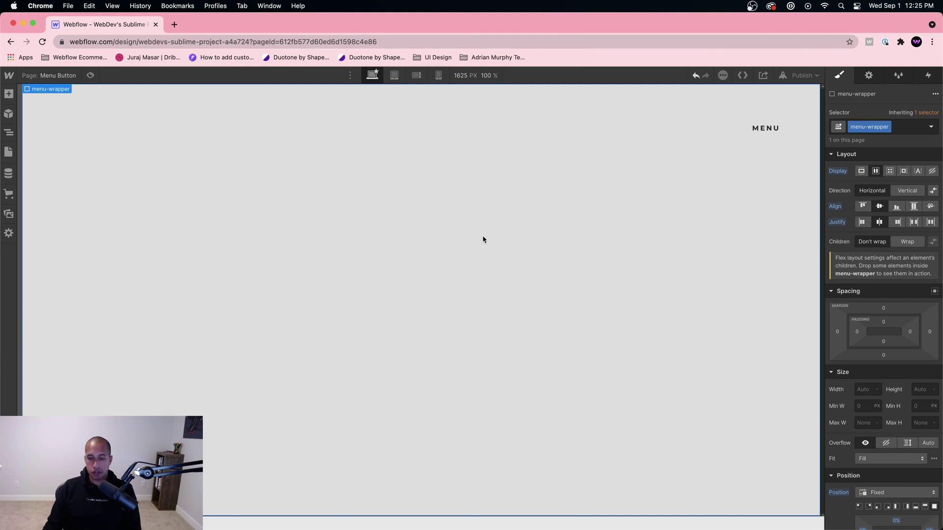
Add a Text Link inside menu-wrapper and duplicate it five times
{"action": "key", "text": "super+e"}
{"action": "type", "text": "text lin"}
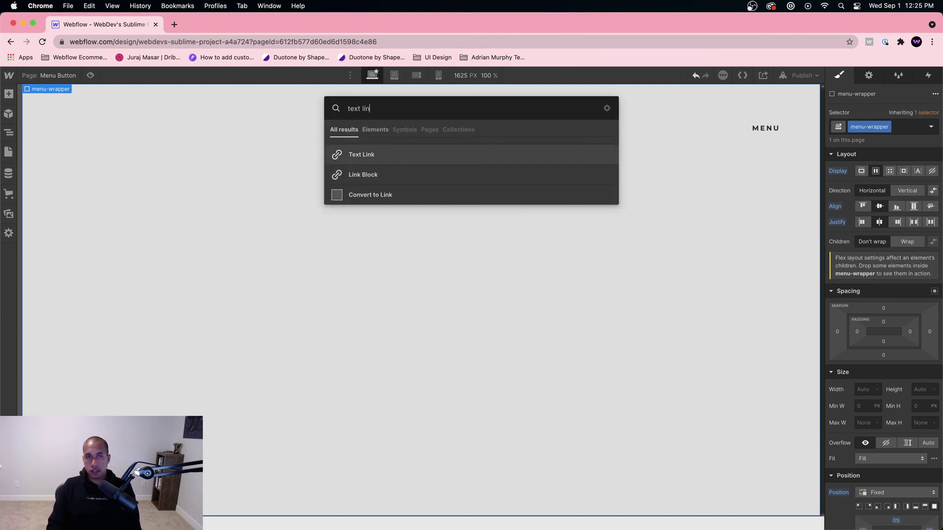
{"action": "key", "text": "Return"}
{"action": "key", "text": "super+d"}
{"action": "key", "text": "super+d"}
{"action": "key", "text": "super+d"}
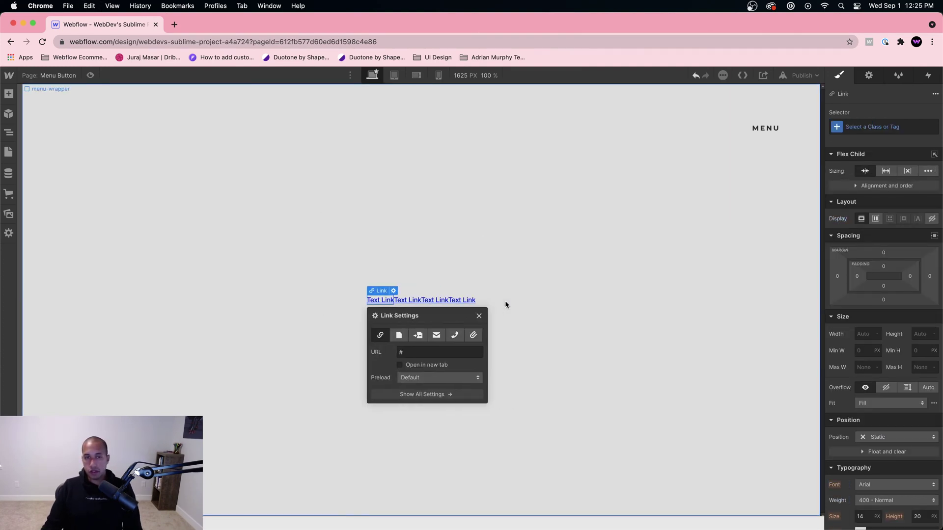
{"action": "key", "text": "super+d"}
{"action": "key", "text": "super+d"}
Set the flex direction of menu-wrapper to vertical so the text links stack
{"action": "left_click", "coordinate": [488, 280]}
{"action": "left_click", "coordinate": [907, 190]}
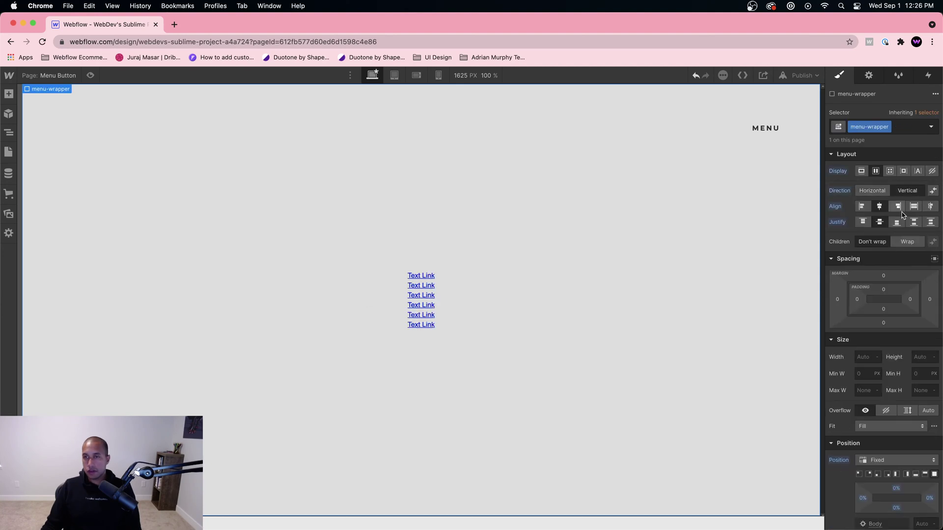
Try 49 px top and bottom margins on the first text link, and undo the change
{"action": "left_click", "coordinate": [429, 279]}
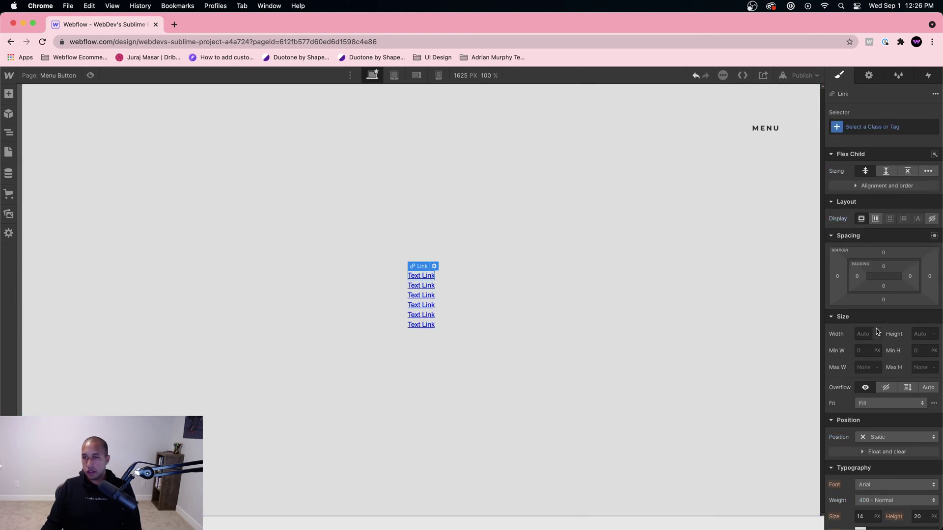
{"action": "left_click_drag", "start_coordinate": [882, 252], "coordinate": [882, 229]}
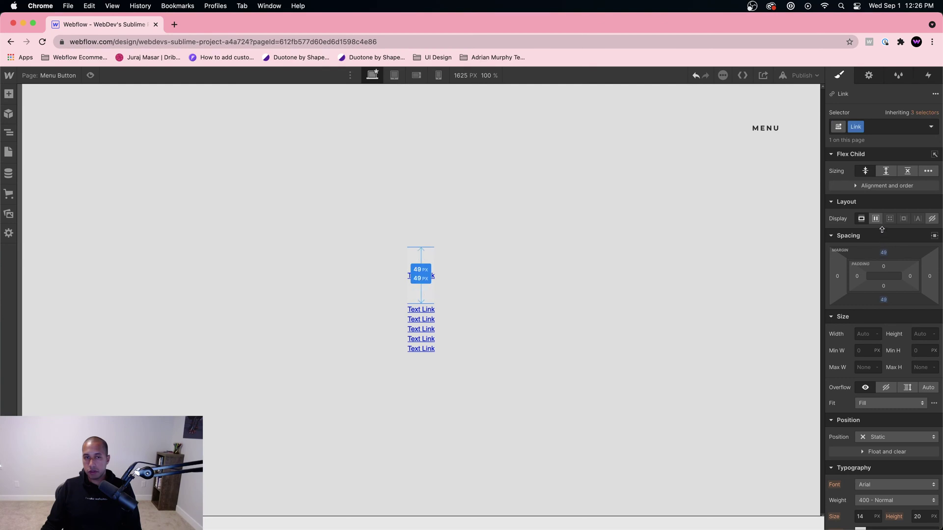
{"action": "key", "text": "super+z"}
{"action": "key", "text": "super+z"}
Delete the redundant unstyled text links from the stacked list in the menu wrapper
{"action": "key", "text": "BackSpace"}
{"action": "key", "text": "BackSpace"}
{"action": "key", "text": "BackSpace"}
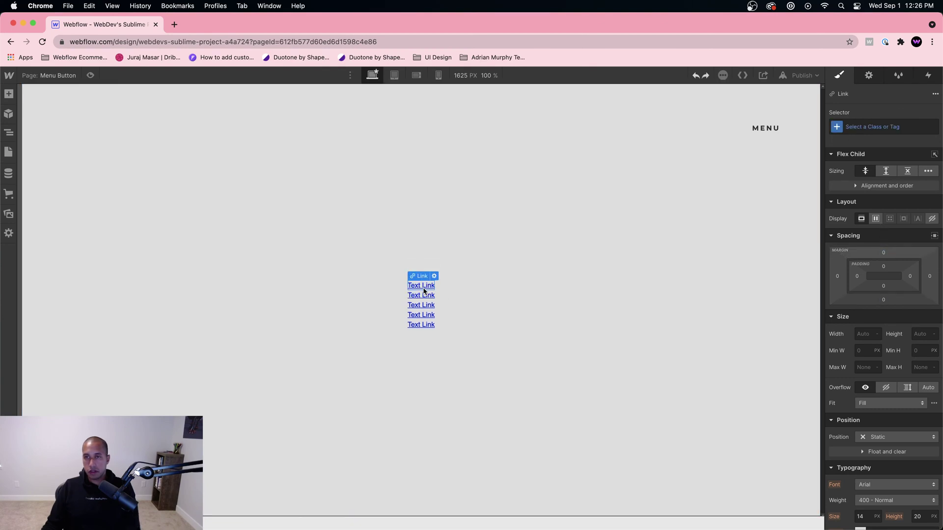
{"action": "key", "text": "BackSpace"}
{"action": "key", "text": "BackSpace"}
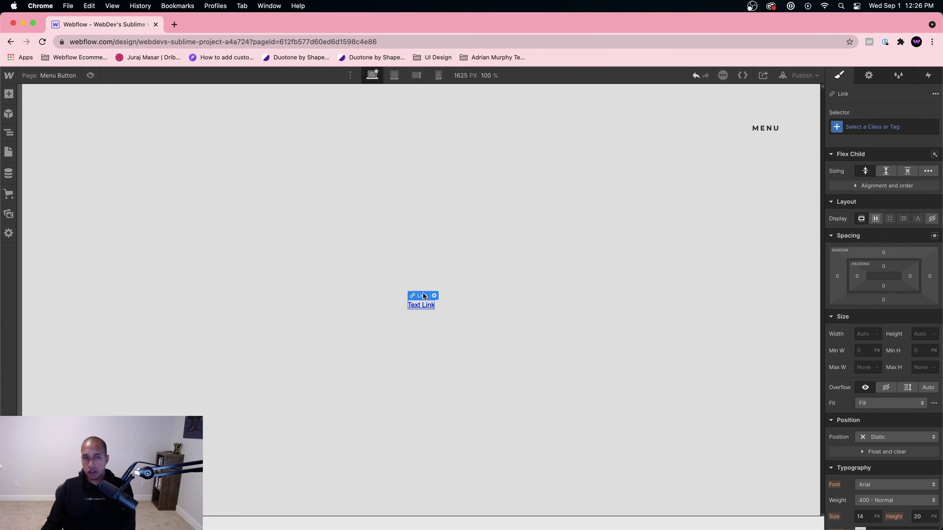
Create the class nav-link and assign it to the selected text link
{"action": "left_click", "coordinate": [881, 128]}
{"action": "type", "text": "tex"}
{"action": "key", "text": "BackSpace"}
{"action": "key", "text": "BackSpace"}
{"action": "key", "text": "BackSpace"}
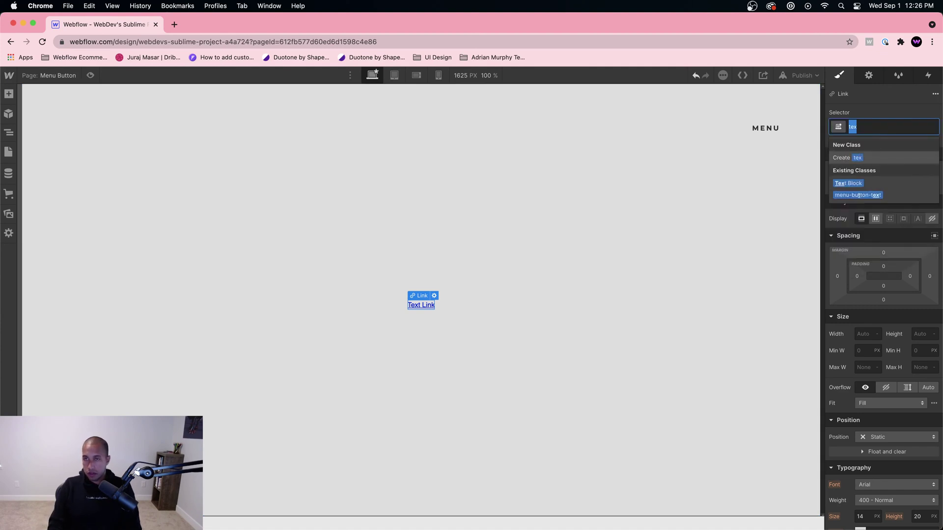
{"action": "type", "text": "nav-link"}
{"action": "key", "text": "Return"}
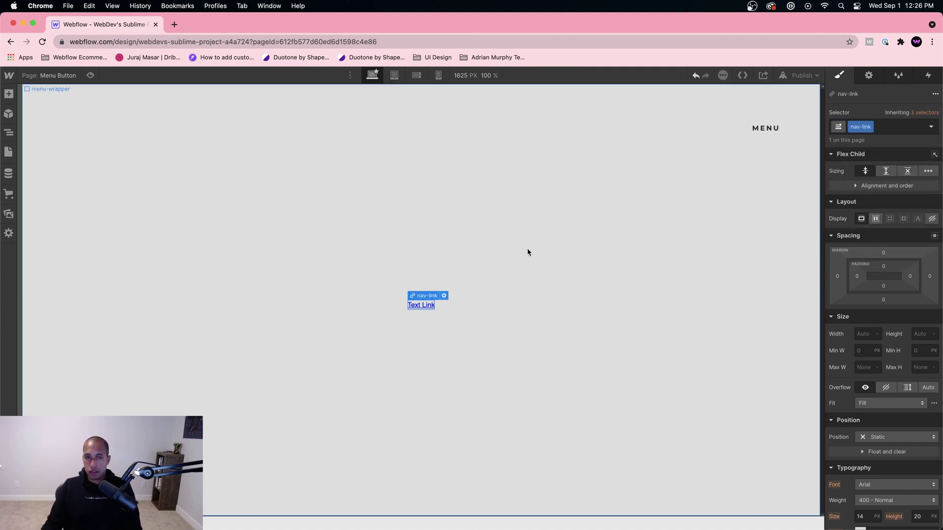
Copy the nav-link text link and paste five duplicates into the menu wrapper
{"action": "key", "text": "super+c"}
{"action": "key", "text": "super+v"}
{"action": "key", "text": "super+v"}
{"action": "key", "text": "super+v"}
{"action": "key", "text": "super+v"}
{"action": "key", "text": "super+v"}
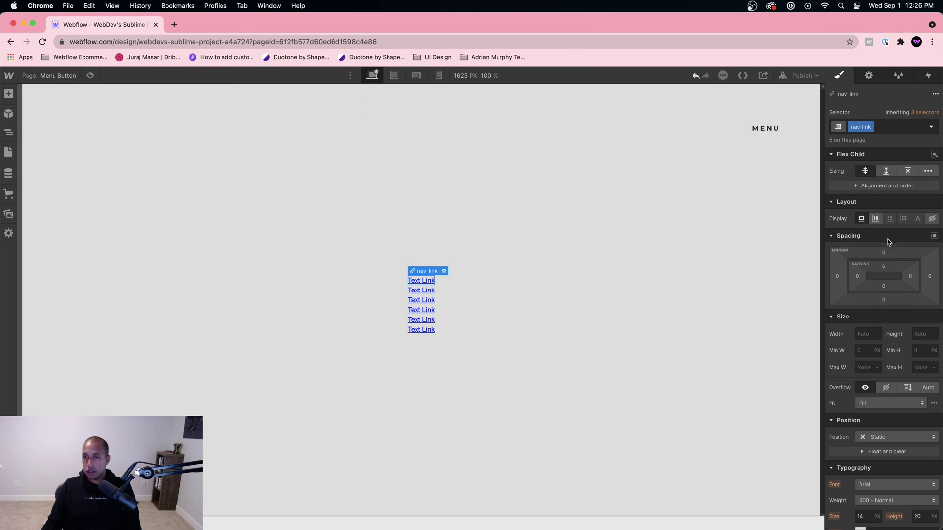
Give the nav-link class 10 px top and bottom margins and remove its underline decoration
{"action": "mouse_move", "coordinate": [883, 252]}
{"action": "left_mouse_down"}
{"action": "mouse_move", "coordinate": [883, 238]}
{"action": "mouse_move", "coordinate": [882, 247]}
{"action": "left_mouse_up"}
{"action": "scroll", "coordinate": [907, 355], "scroll_direction": "down", "scroll_amount": 10}
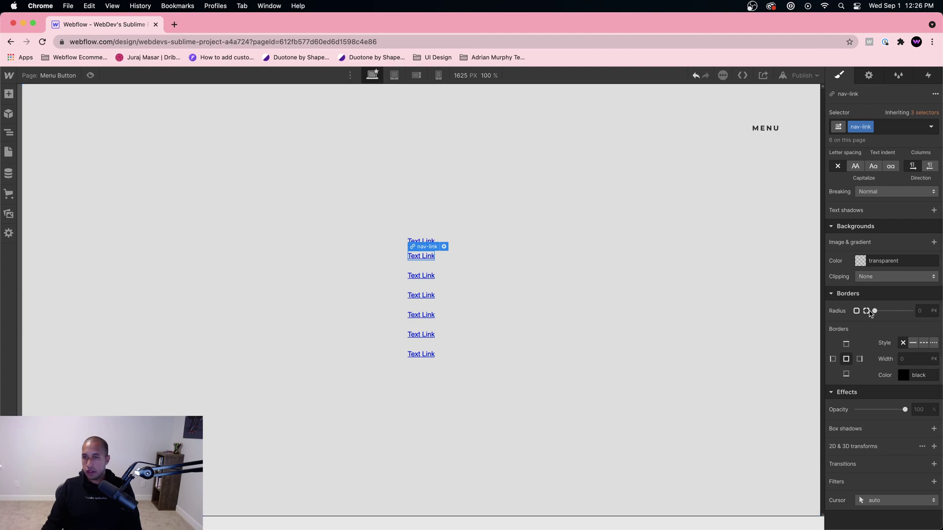
{"action": "scroll", "coordinate": [869, 313], "scroll_direction": "up", "scroll_amount": 5}
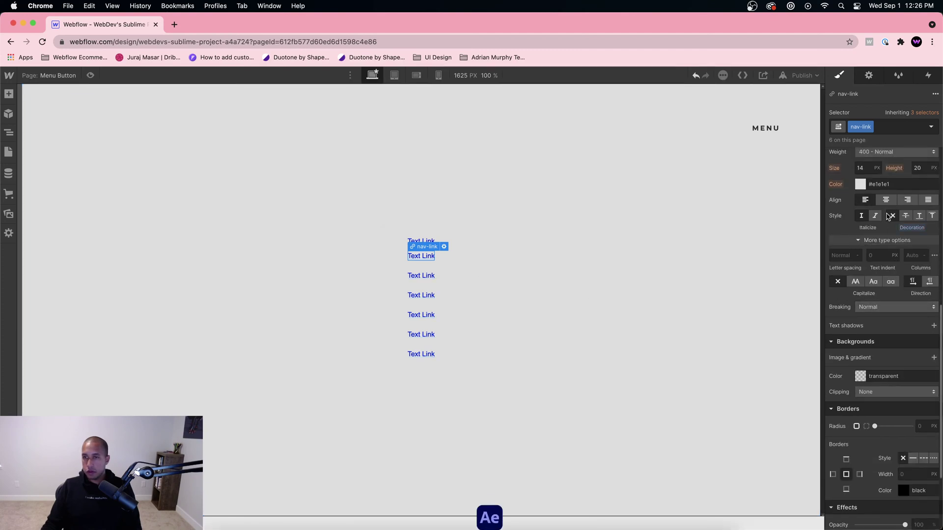
Set the nav-link class's text color to black (#000000)
{"action": "scroll", "coordinate": [883, 225], "scroll_direction": "up", "scroll_amount": 3}
{"action": "left_click", "coordinate": [863, 271]}
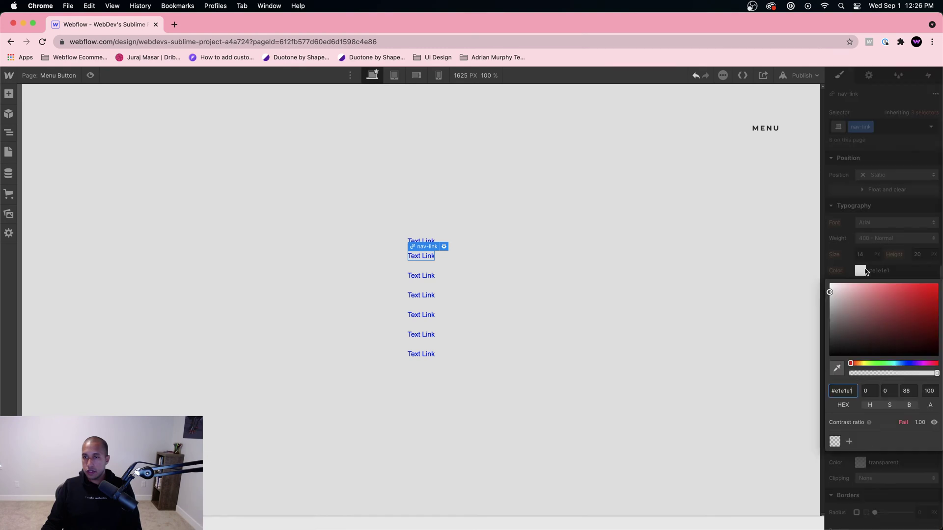
{"action": "left_click_drag", "start_coordinate": [830, 292], "coordinate": [786, 382]}
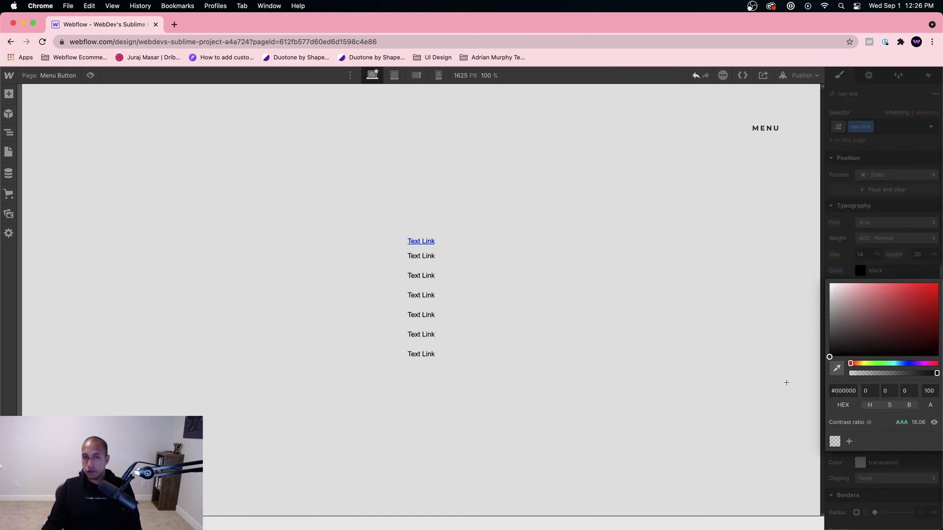
{"action": "left_click", "coordinate": [482, 307]}
{"action": "left_click", "coordinate": [892, 330]}
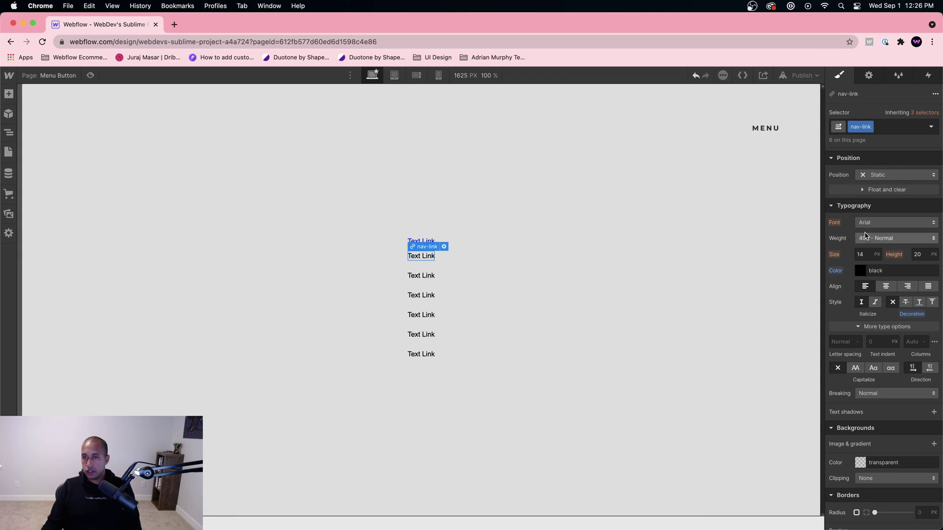
Set the nav-link font to Montserrat with a weight of 700 - Bold
{"action": "left_click", "coordinate": [884, 222]}
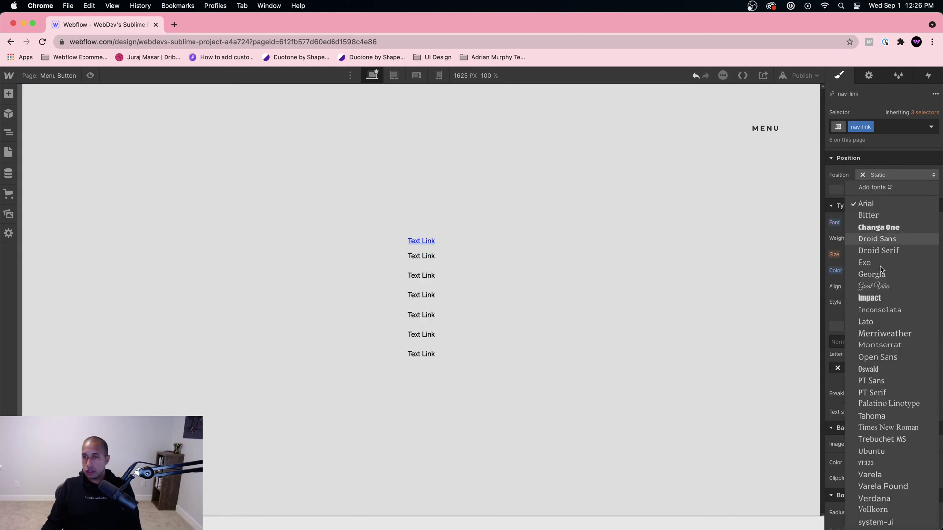
{"action": "left_click", "coordinate": [879, 345]}
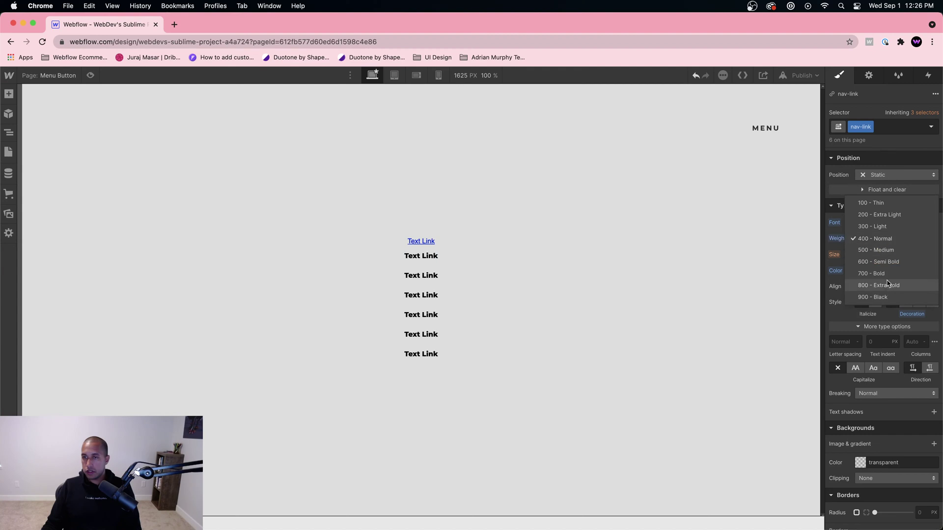
{"action": "left_click", "coordinate": [872, 273]}
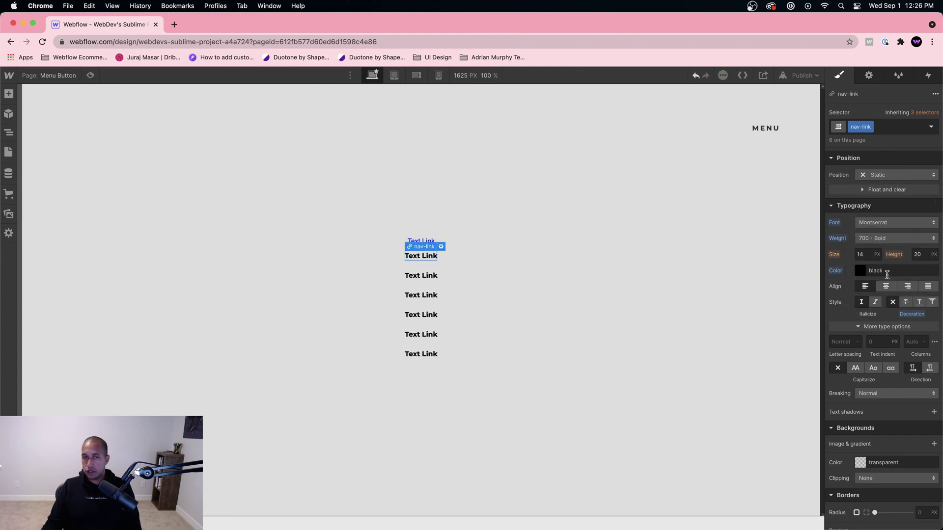
Delete the unstyled first text link and two surplus nav-link items, keeping four links in the menu
{"action": "left_click", "coordinate": [426, 304]}
{"action": "left_click", "coordinate": [423, 354]}
{"action": "left_click", "coordinate": [430, 244]}
{"action": "key", "text": "Delete"}
{"action": "key", "text": "Delete"}
{"action": "key", "text": "Delete"}
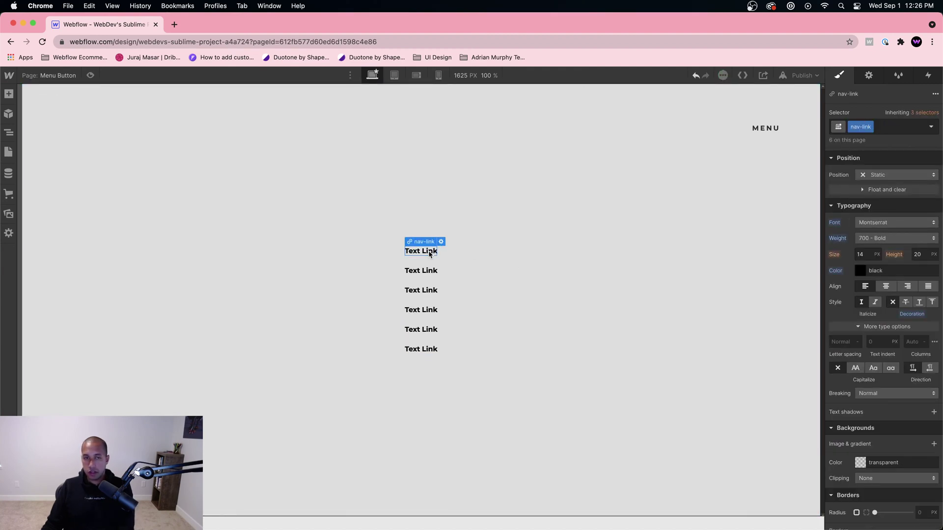
Rename the four menu links from first to last as Home, About, Services and Contact
{"action": "double_click", "coordinate": [426, 271]}
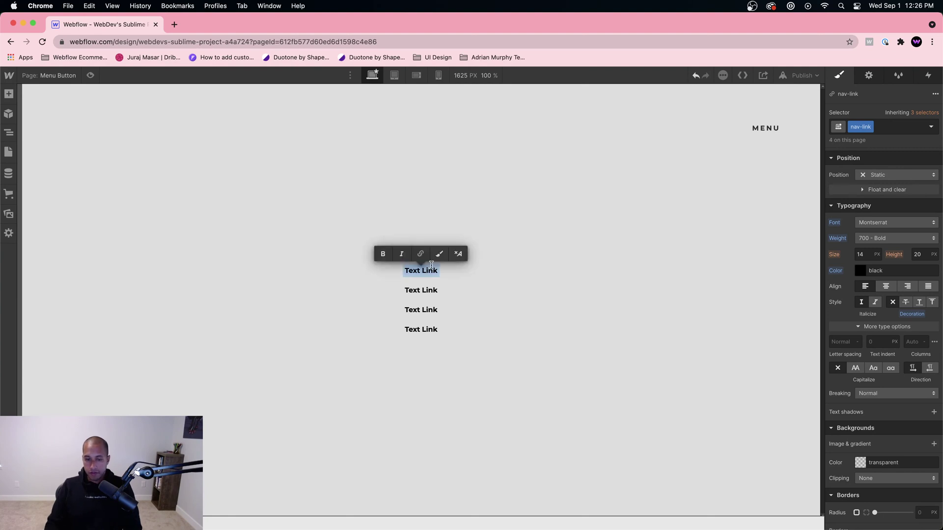
{"action": "type", "text": "Home"}
{"action": "double_click", "coordinate": [428, 290]}
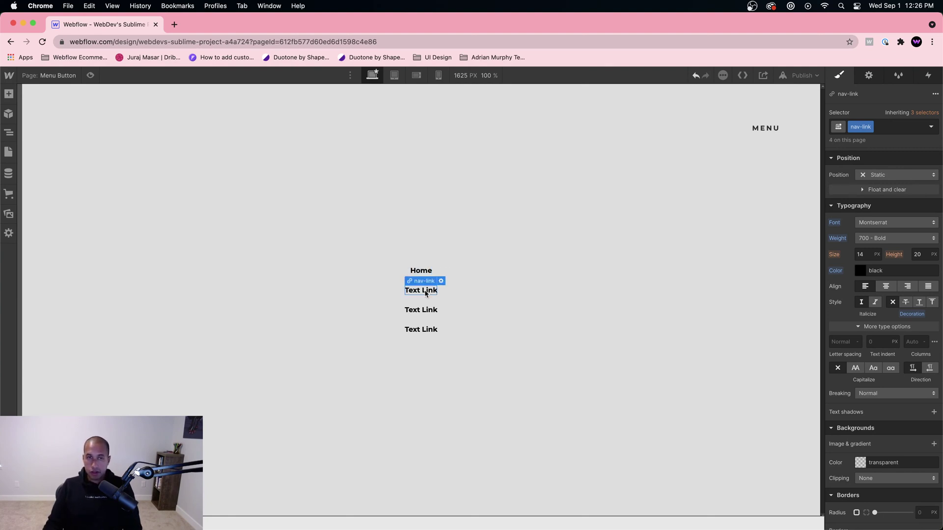
{"action": "type", "text": "About"}
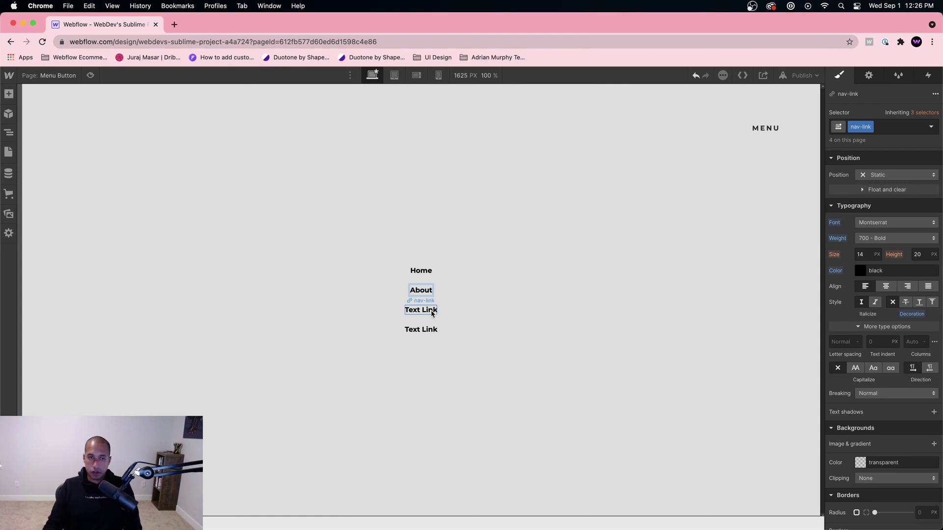
{"action": "double_click", "coordinate": [431, 311]}
{"action": "type", "text": "Services"}
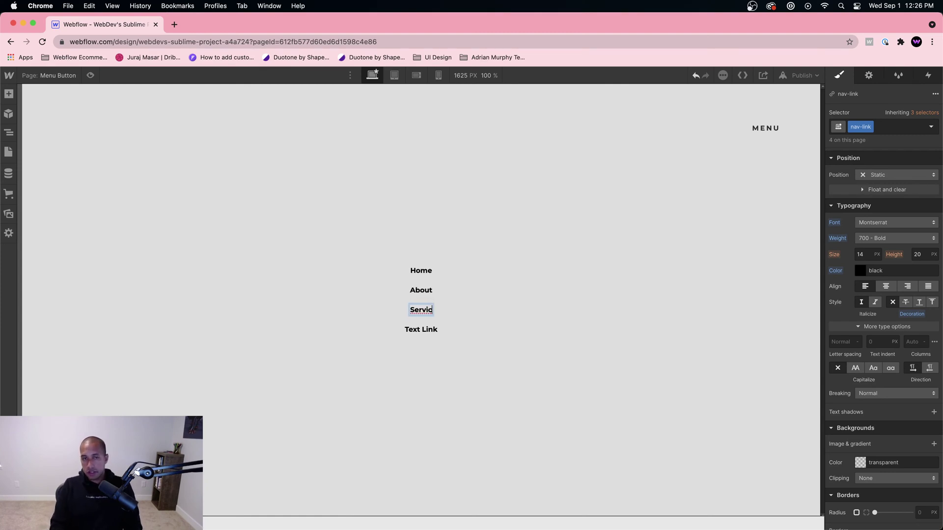
{"action": "left_click", "coordinate": [428, 331]}
{"action": "double_click", "coordinate": [429, 333]}
{"action": "type", "text": "Contact"}
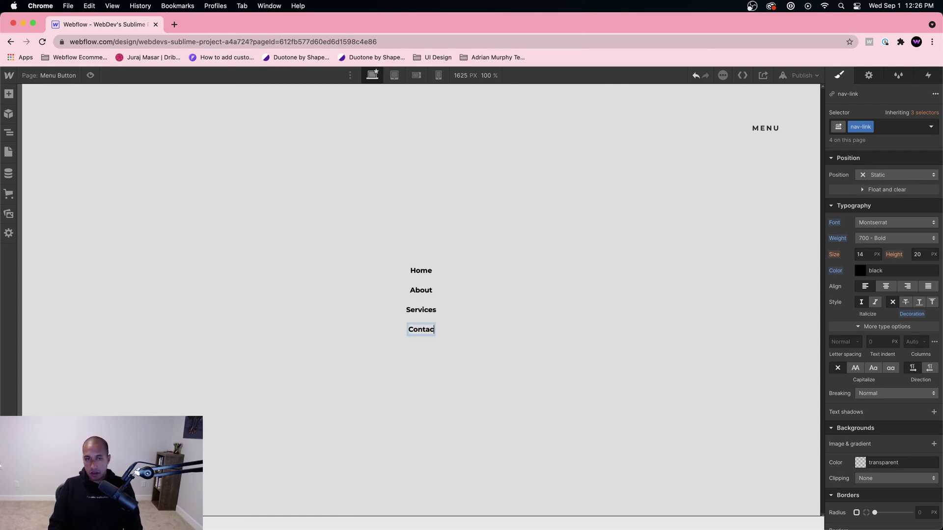
{"action": "left_click", "coordinate": [450, 290]}
Capitalize all letters of the nav-link text and set its font size to 40 px
{"action": "left_click", "coordinate": [423, 272]}
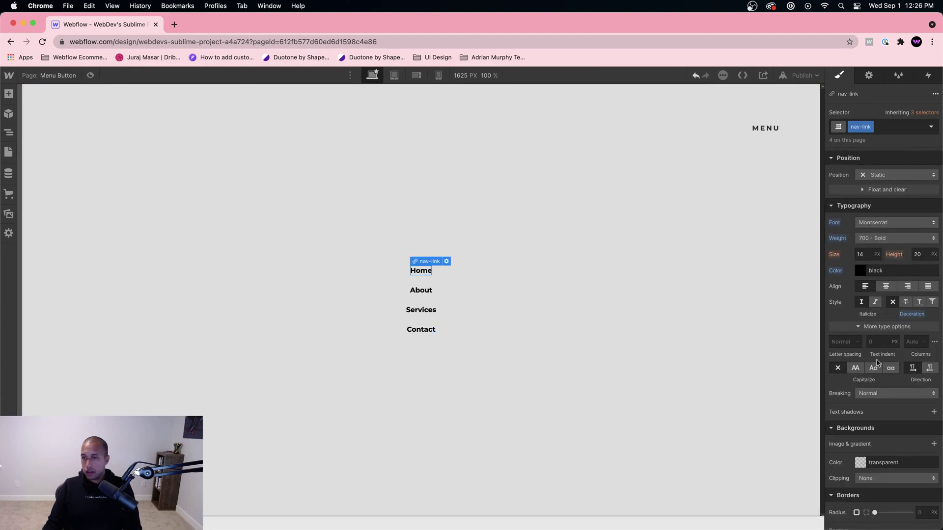
{"action": "left_click", "coordinate": [855, 369]}
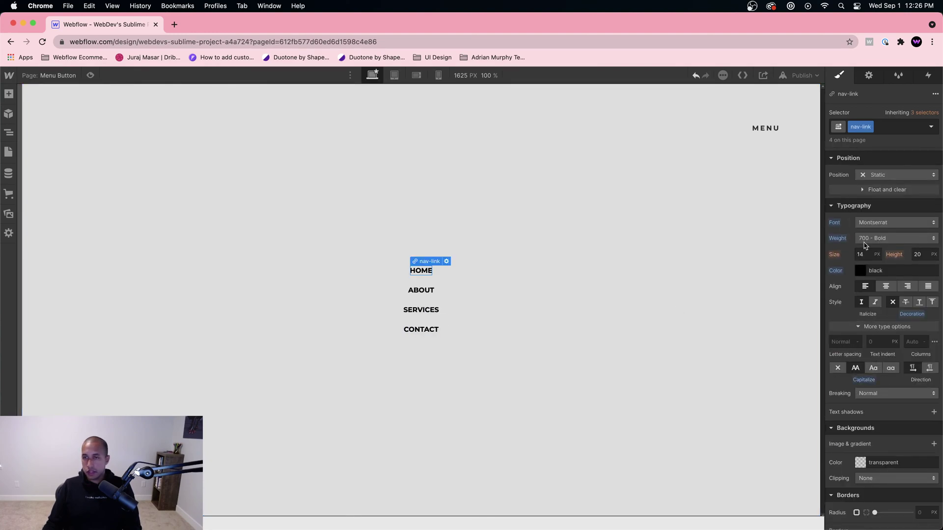
{"action": "type", "text": "40"}
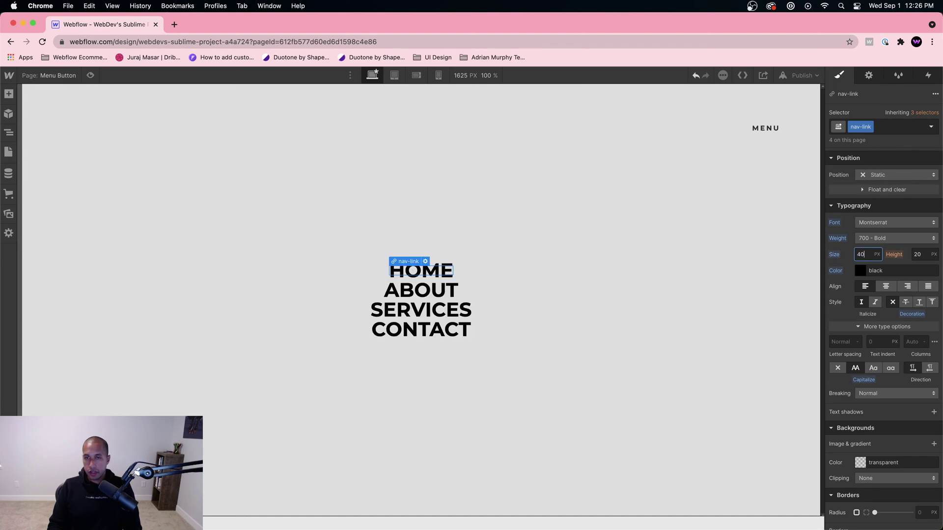
Set the nav-link line height to a unitless value of 1
{"action": "left_click", "coordinate": [917, 255]}
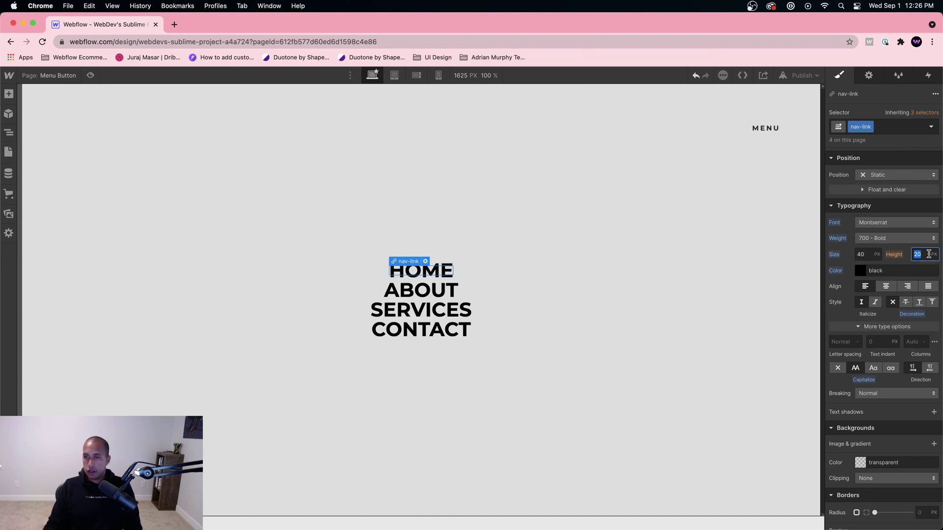
{"action": "left_click", "coordinate": [933, 254]}
{"action": "left_click", "coordinate": [916, 322]}
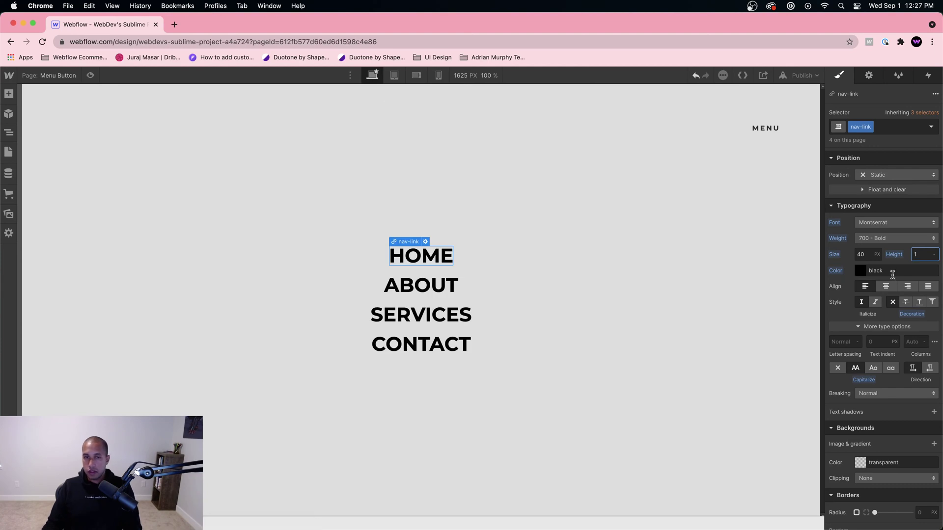
Increase the nav-link top and bottom margins to 30 px each
{"action": "scroll", "coordinate": [884, 211], "scroll_direction": "up", "scroll_amount": 5}
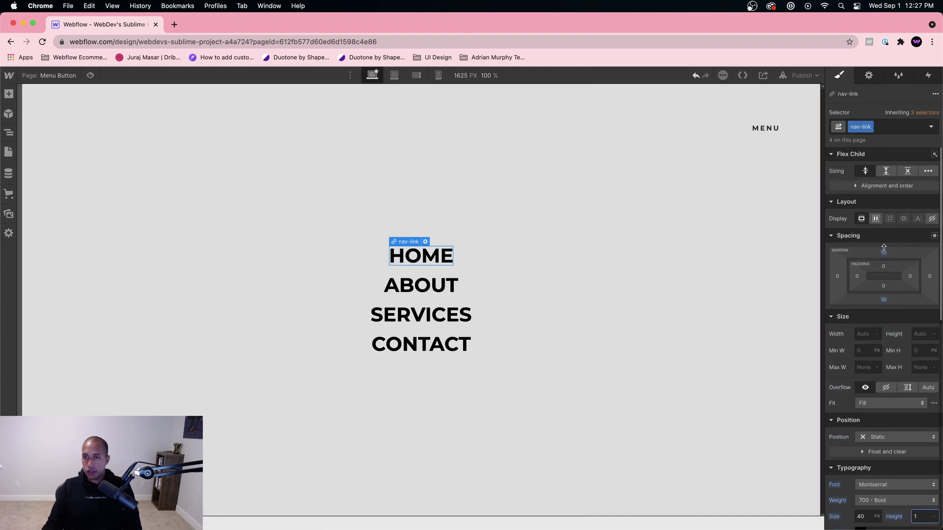
{"action": "mouse_move", "coordinate": [883, 247]}
{"action": "left_mouse_down"}
{"action": "mouse_move", "coordinate": [884, 235]}
{"action": "mouse_move", "coordinate": [886, 251]}
{"action": "left_mouse_up"}
{"action": "key", "text": "super+z"}
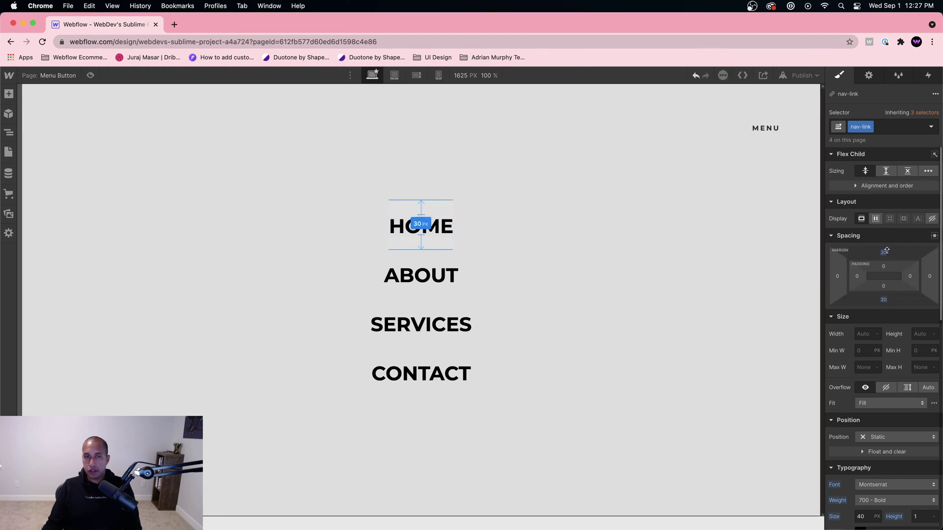
Set the letter spacing of the nav-link text to 8 px
{"action": "left_click", "coordinate": [391, 299]}
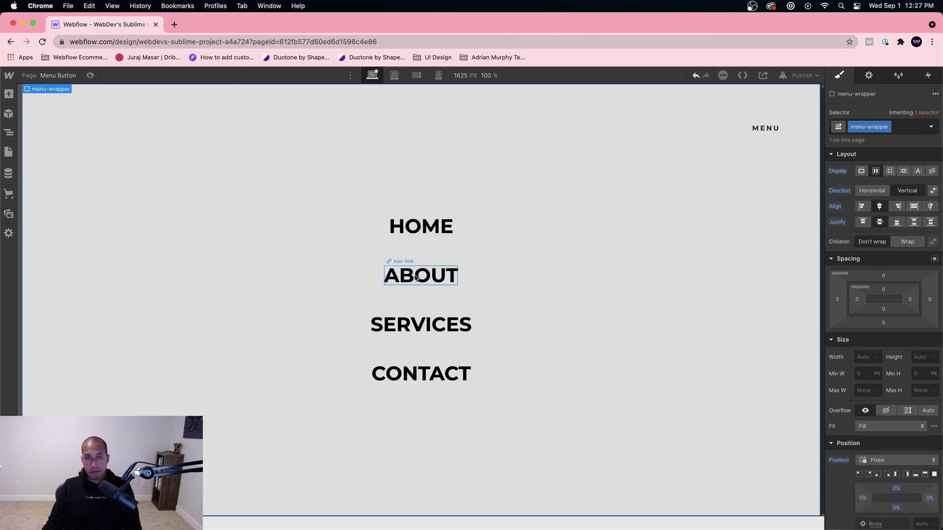
{"action": "left_click", "coordinate": [416, 278]}
{"action": "left_click", "coordinate": [448, 338]}
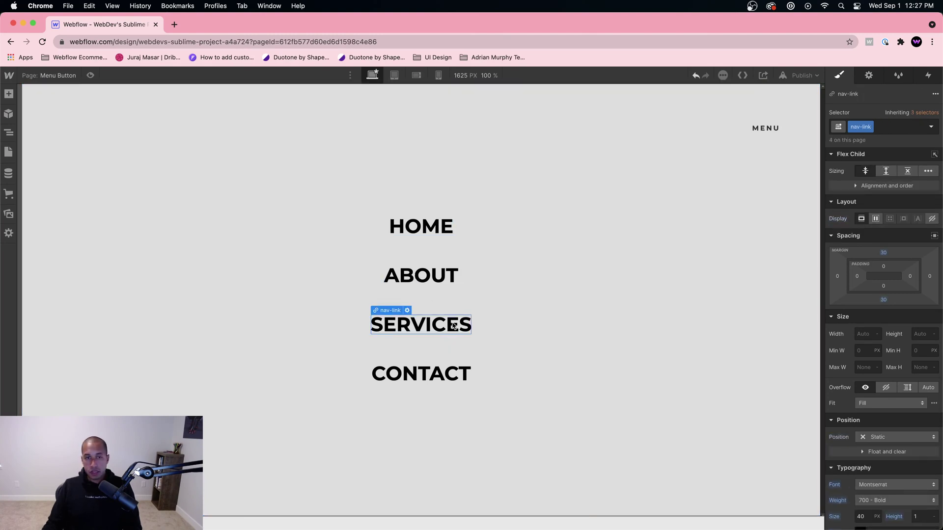
{"action": "scroll", "coordinate": [865, 436], "scroll_direction": "down", "scroll_amount": 5}
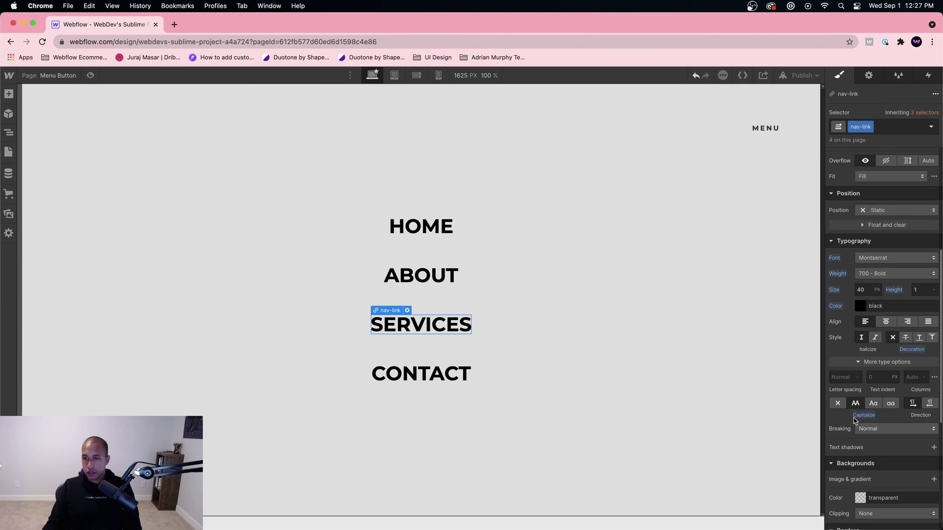
{"action": "left_click", "coordinate": [841, 377]}
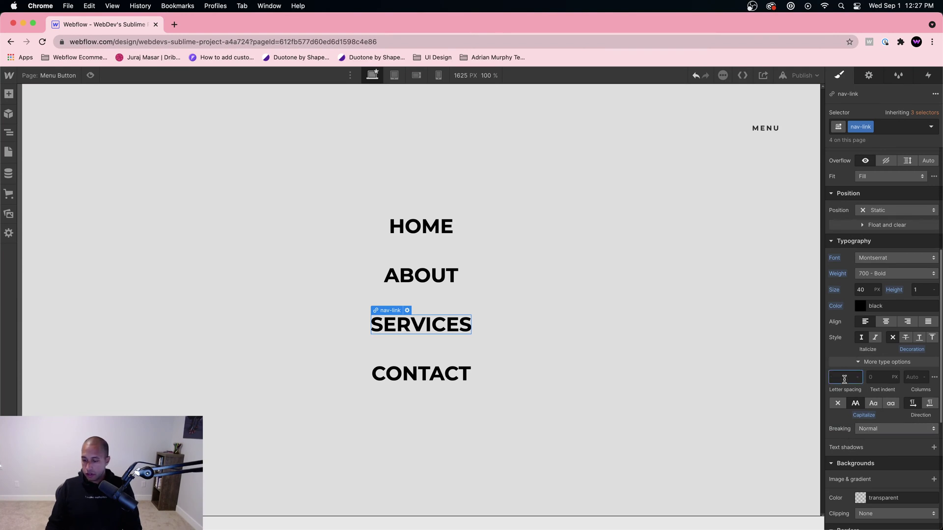
{"action": "type", "text": "2"}
{"action": "key", "text": "Up"}
{"action": "key", "text": "Up"}
{"action": "key", "text": "Up"}
{"action": "key", "text": "Up"}
{"action": "key", "text": "Up"}
{"action": "key", "text": "Up"}
{"action": "key", "text": "Up"}
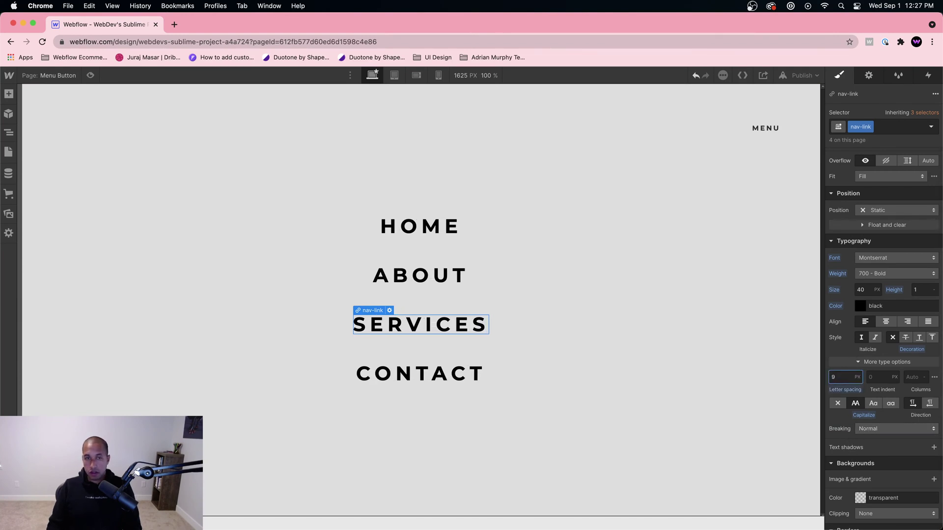
{"action": "key", "text": "Down"}
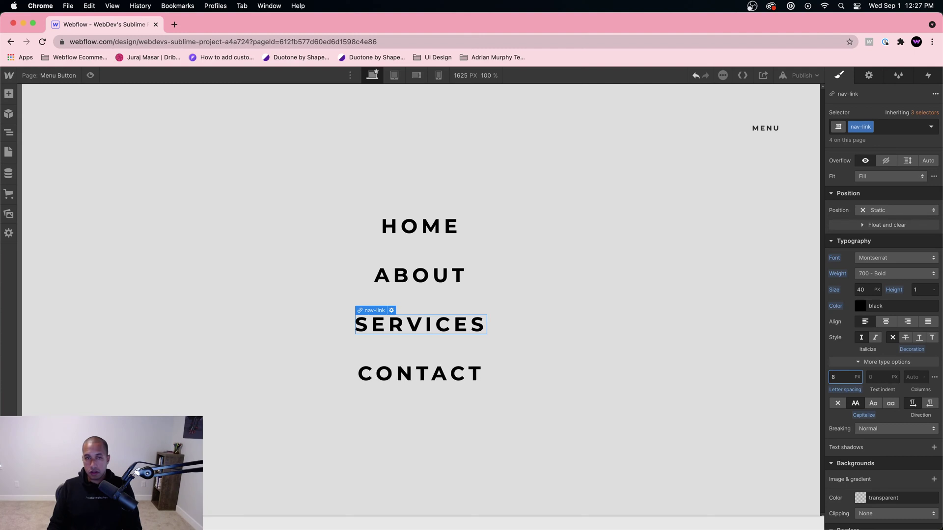
{"action": "left_click", "coordinate": [602, 389]}
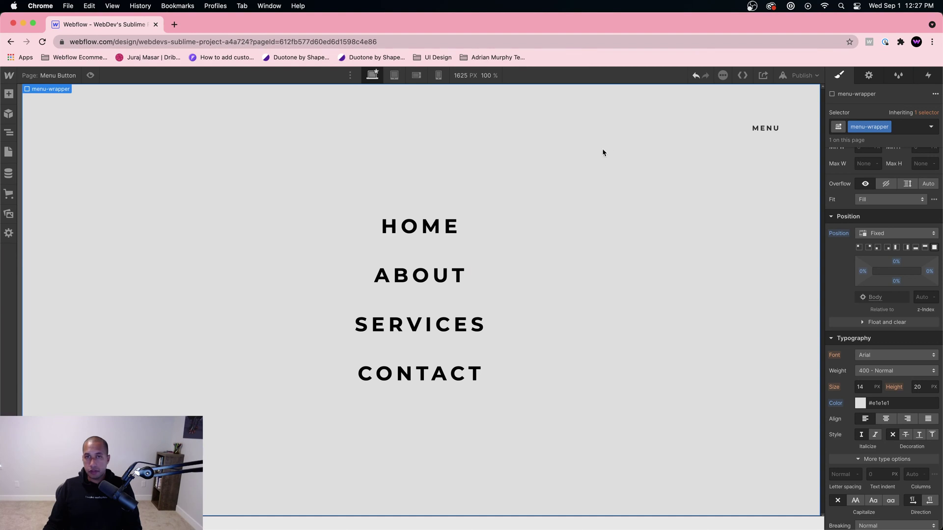
Open the Lottie Menu Button First Click animation from the menu-button-wrapper's mouse click interaction for editing
{"action": "left_click", "coordinate": [762, 129]}
{"action": "left_click", "coordinate": [764, 142]}
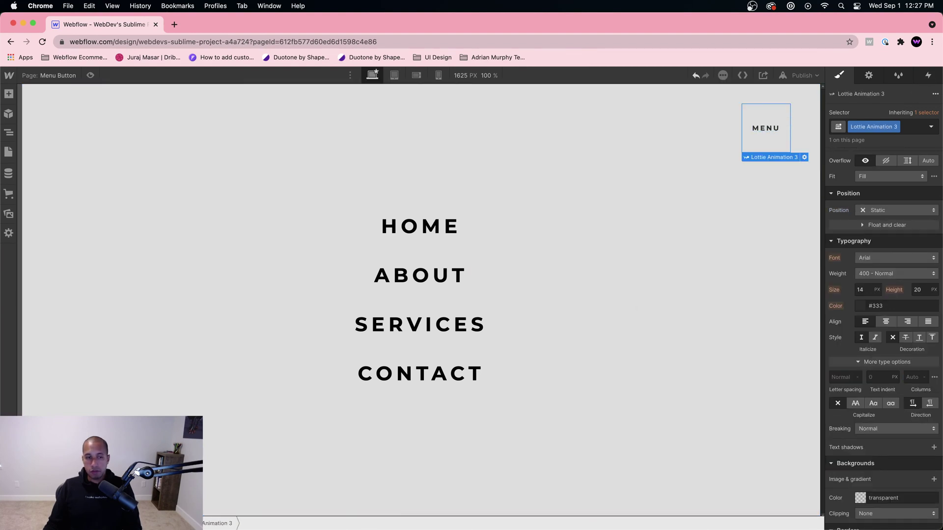
{"action": "left_click", "coordinate": [775, 120]}
{"action": "left_click", "coordinate": [928, 76]}
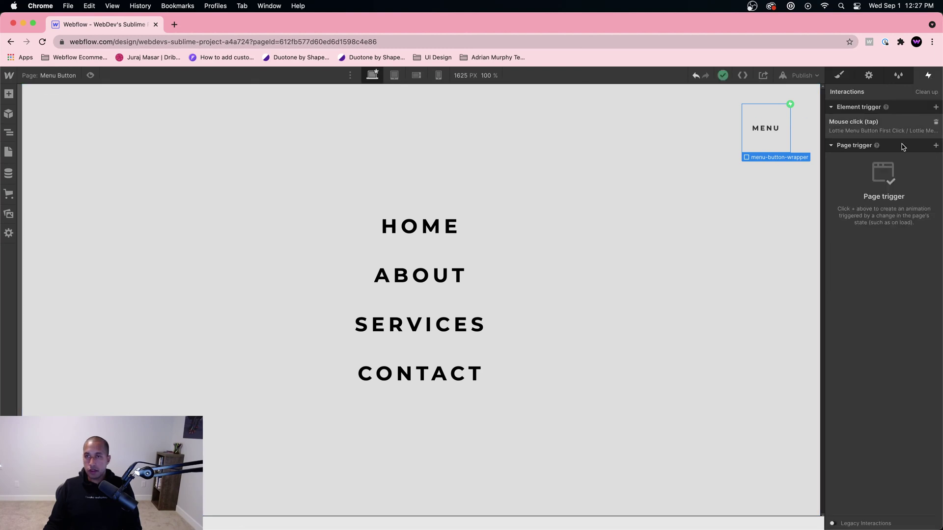
{"action": "left_click", "coordinate": [880, 132]}
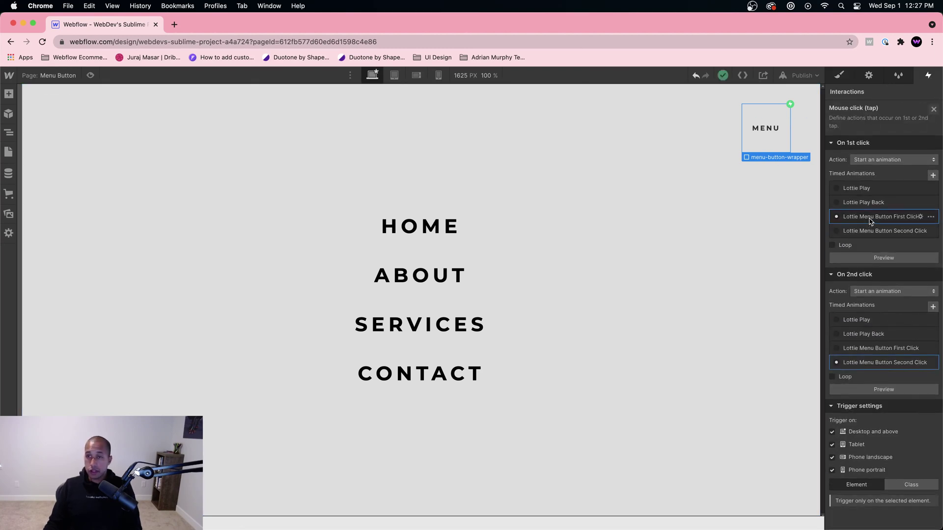
{"action": "left_click", "coordinate": [871, 221]}
Add a Move action for the menu-wrapper with a vertical offset of -100% and set it as the initial state
{"action": "left_click", "coordinate": [186, 130]}
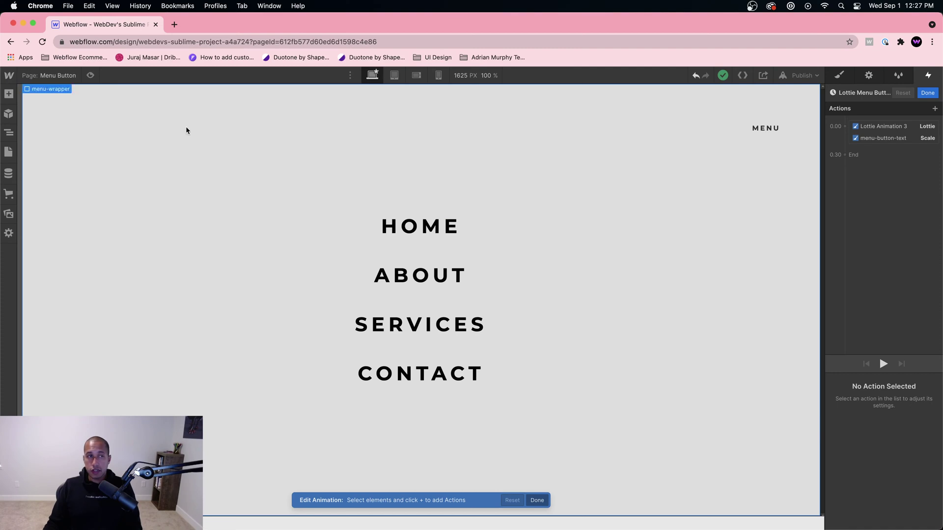
{"action": "left_click", "coordinate": [879, 147]}
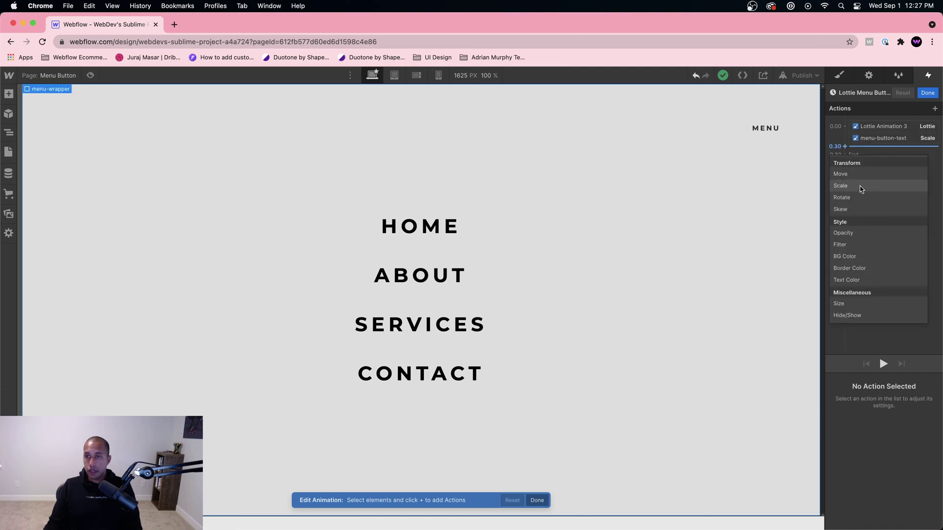
{"action": "left_click", "coordinate": [860, 174]}
{"action": "scroll", "coordinate": [910, 513], "scroll_direction": "down", "scroll_amount": 3}
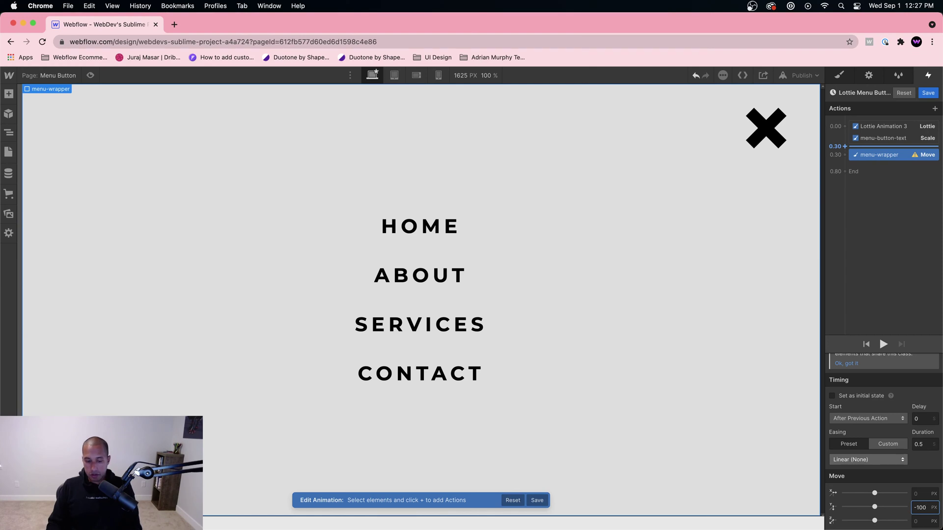
{"action": "type", "text": "%"}
{"action": "key", "text": "Return"}
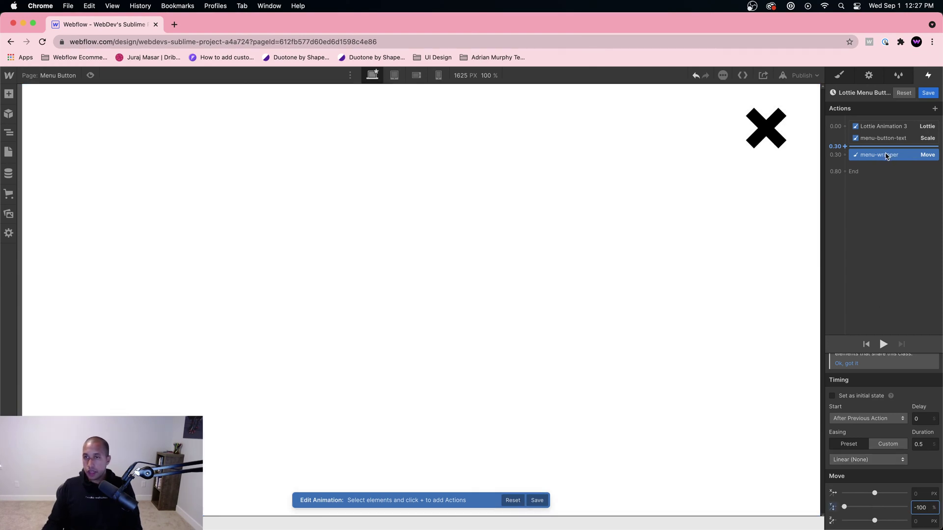
{"action": "scroll", "coordinate": [867, 395], "scroll_direction": "up", "scroll_amount": 1}
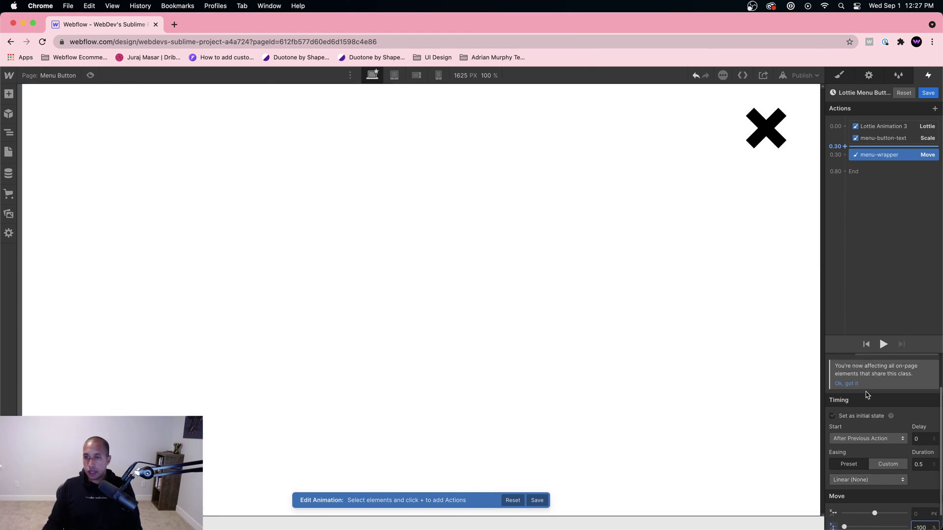
{"action": "left_click", "coordinate": [834, 417]}
Add a second Move action for the menu-wrapper after the button actions, with a vertical offset of 0%
{"action": "left_click", "coordinate": [886, 169]}
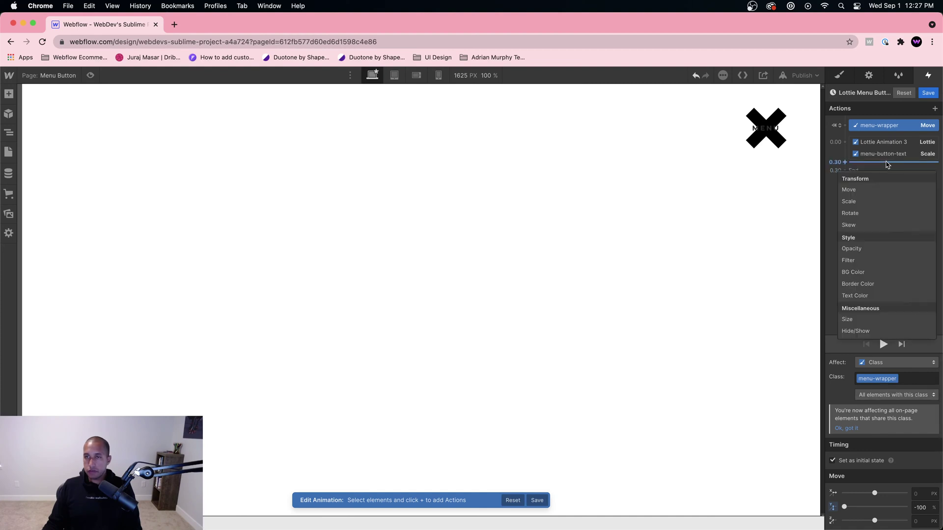
{"action": "left_click", "coordinate": [864, 194]}
{"action": "left_click", "coordinate": [920, 527]}
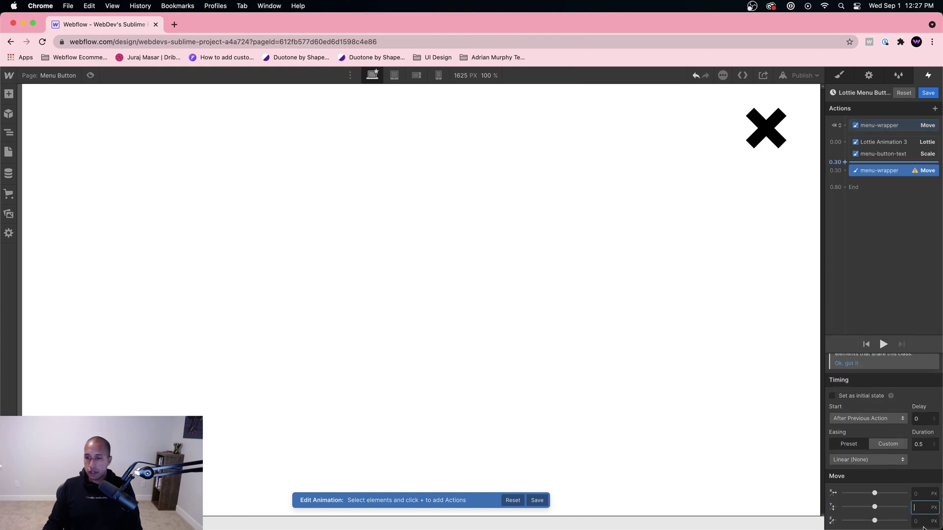
{"action": "key", "text": "Return"}
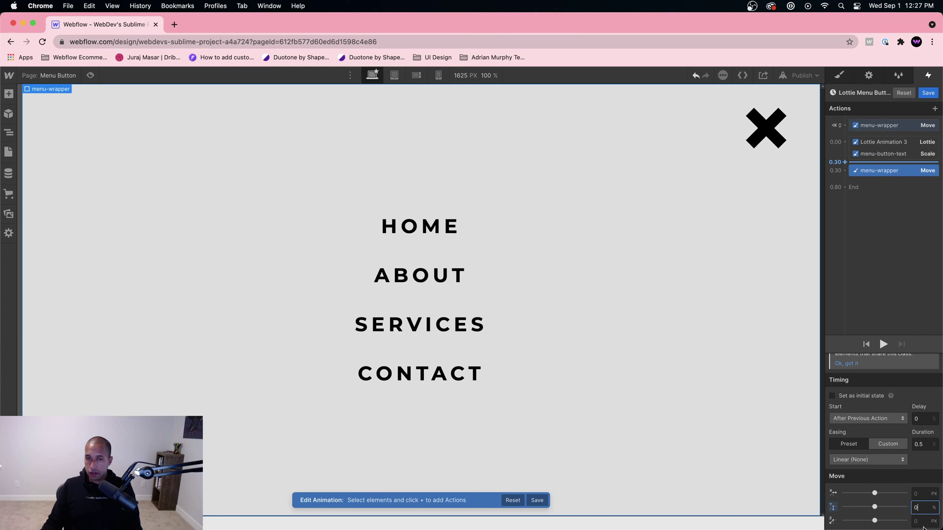
Give the 0% menu-wrapper move a 0.3 s duration and Ease easing, start it together with the button actions, and save the animation
{"action": "left_click", "coordinate": [925, 442]}
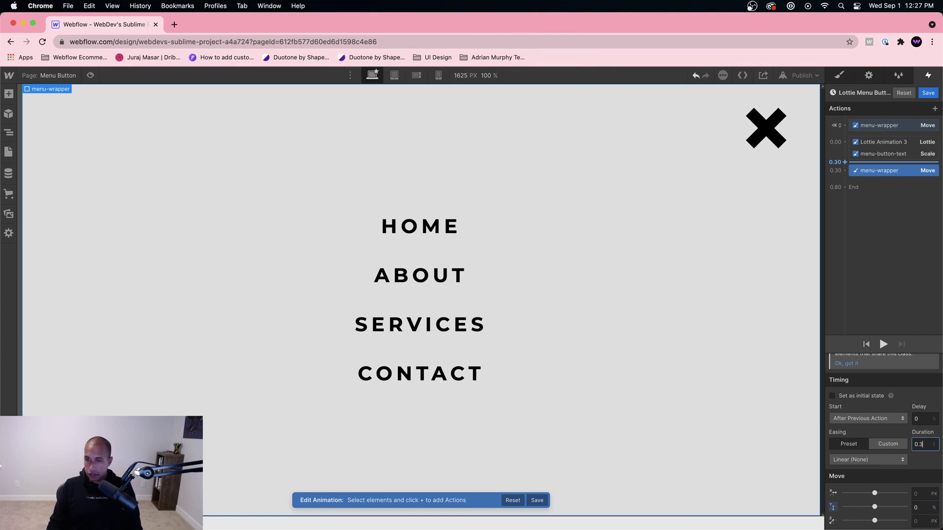
{"action": "left_click", "coordinate": [867, 459]}
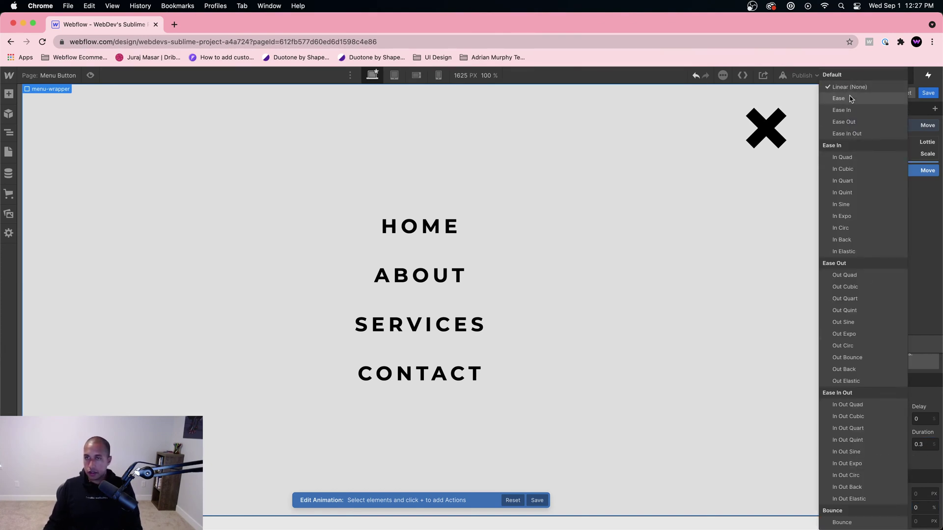
{"action": "left_click", "coordinate": [864, 97]}
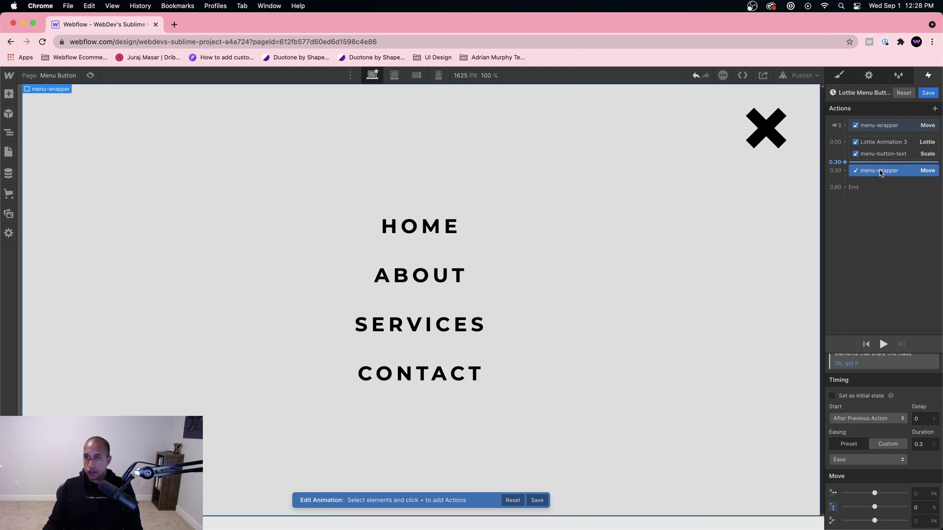
{"action": "left_click_drag", "start_coordinate": [880, 173], "coordinate": [891, 153]}
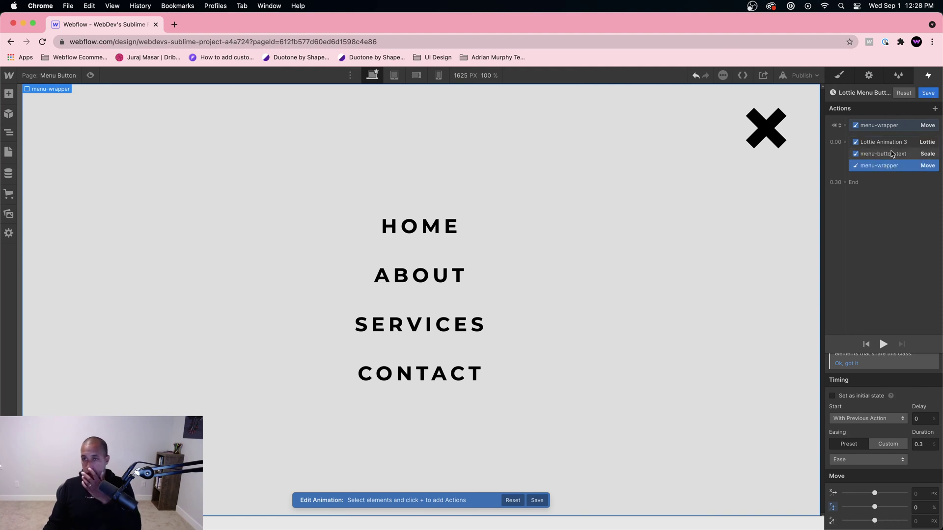
{"action": "left_click", "coordinate": [928, 92]}
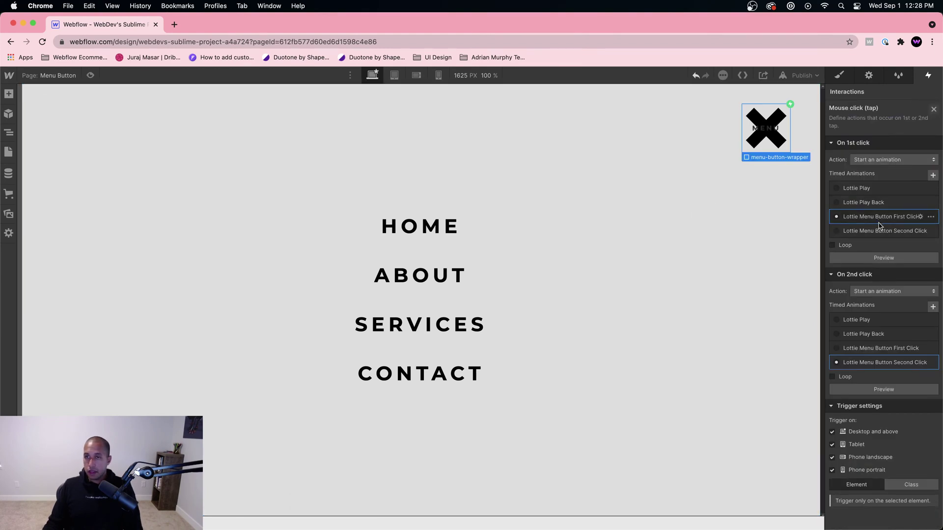
In the Lottie Menu Button Second Click animation, add a Move action sending the menu-wrapper to -100% vertically
{"action": "left_click", "coordinate": [879, 363]}
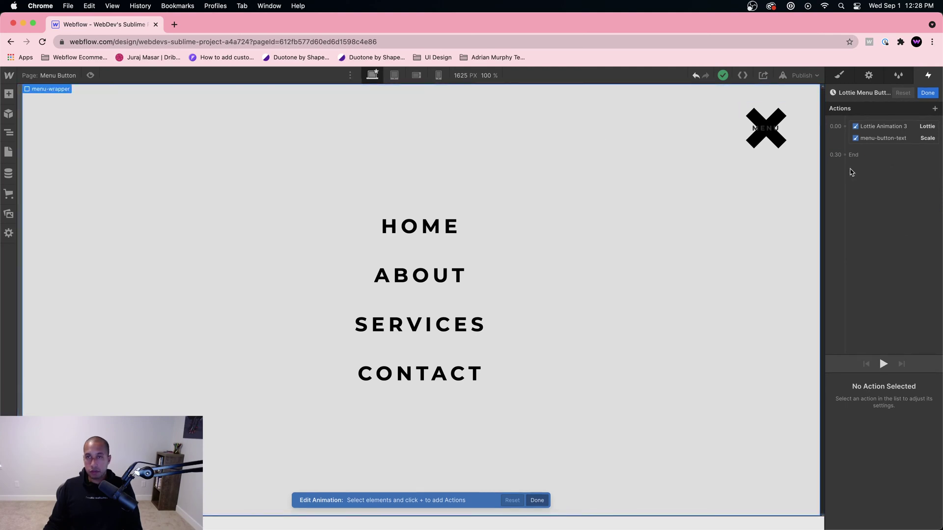
{"action": "left_click", "coordinate": [879, 139]}
{"action": "left_click", "coordinate": [493, 133]}
{"action": "left_click", "coordinate": [899, 151]}
{"action": "left_click", "coordinate": [877, 172]}
{"action": "scroll", "coordinate": [896, 491], "scroll_direction": "down", "scroll_amount": 3}
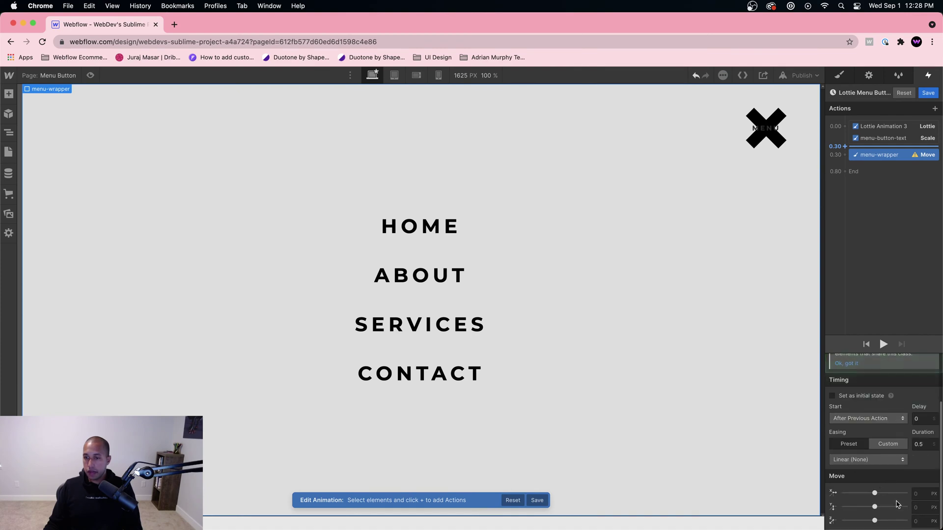
{"action": "left_click", "coordinate": [918, 502]}
{"action": "type", "text": "-1"}
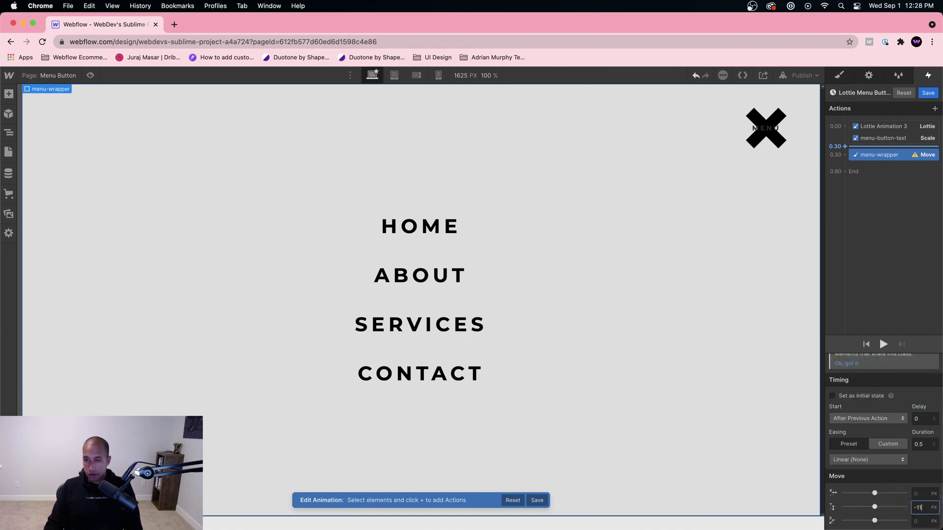
{"action": "key", "text": "Return"}
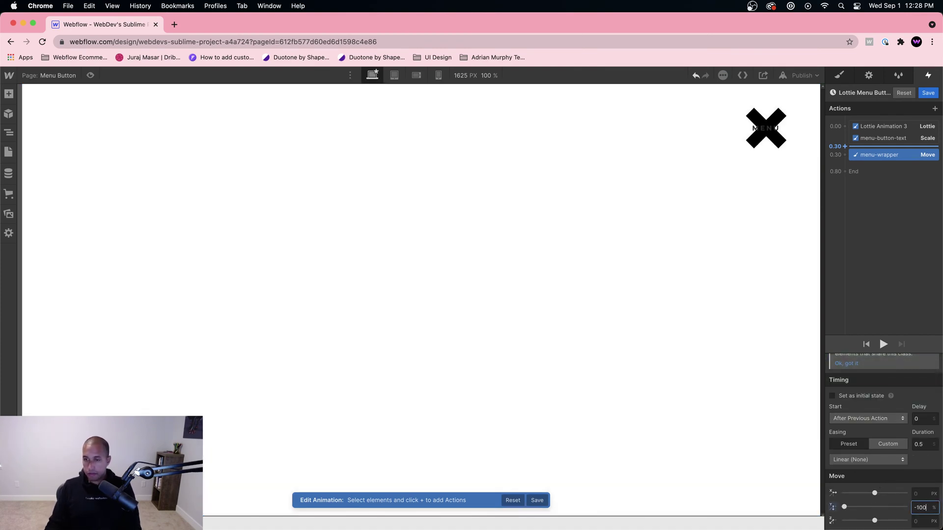
Give the second-click move Ease easing and a 0.3 s duration, start it with the button actions, and save the animation
{"action": "left_click", "coordinate": [867, 460]}
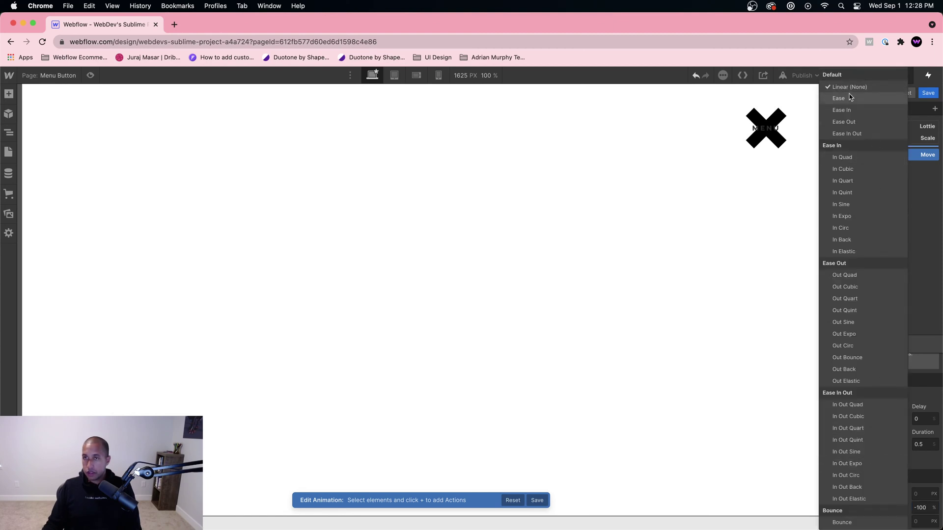
{"action": "left_click", "coordinate": [864, 98]}
{"action": "left_click", "coordinate": [920, 441]}
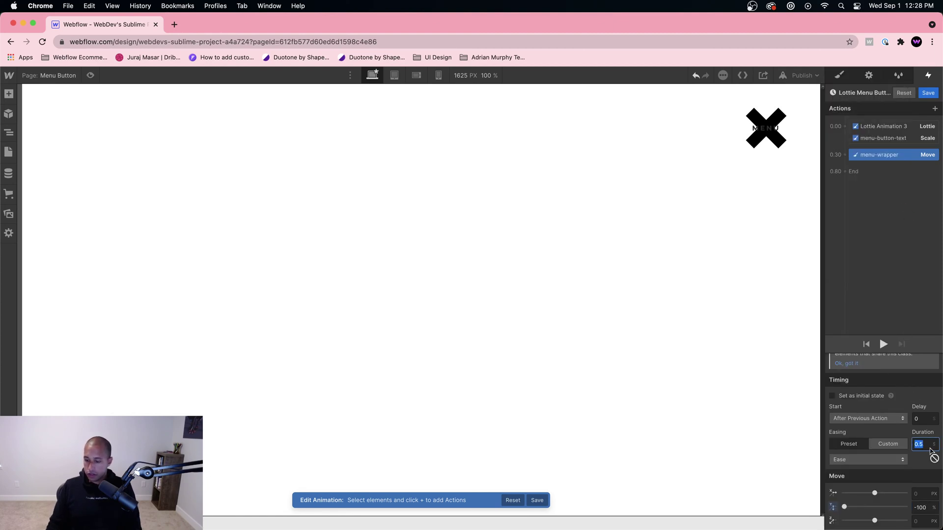
{"action": "key", "text": "Return"}
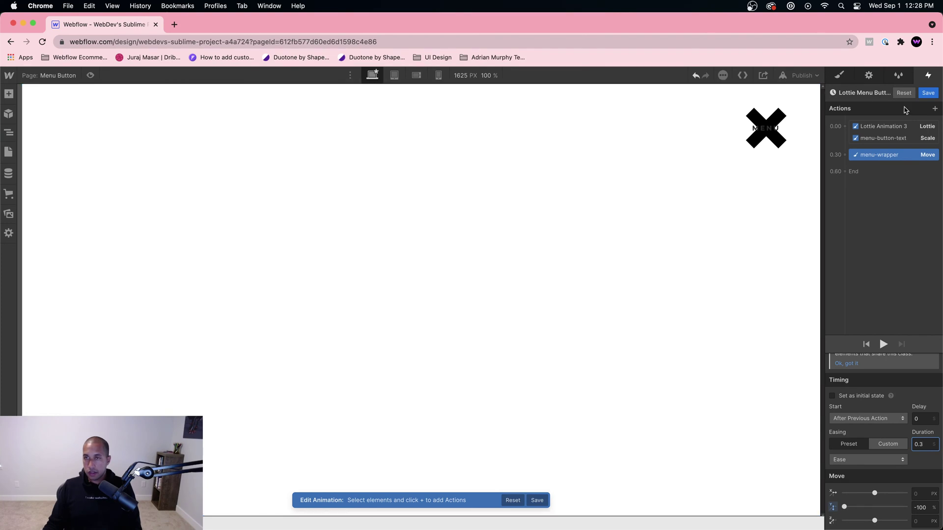
{"action": "left_click_drag", "start_coordinate": [883, 155], "coordinate": [884, 142]}
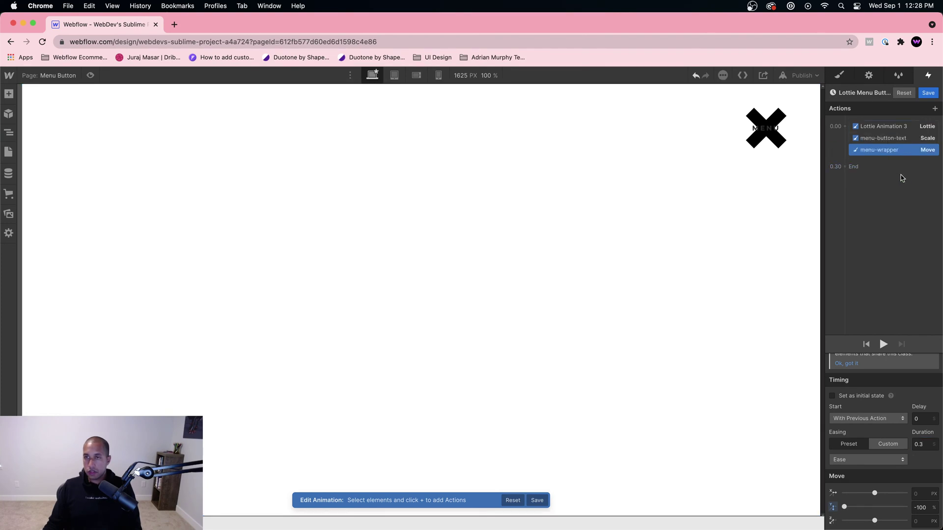
{"action": "left_click", "coordinate": [928, 93]}
Preview the page and toggle the menu button repeatedly to check the full-screen menu's opening and closing animation
{"action": "left_click", "coordinate": [91, 75]}
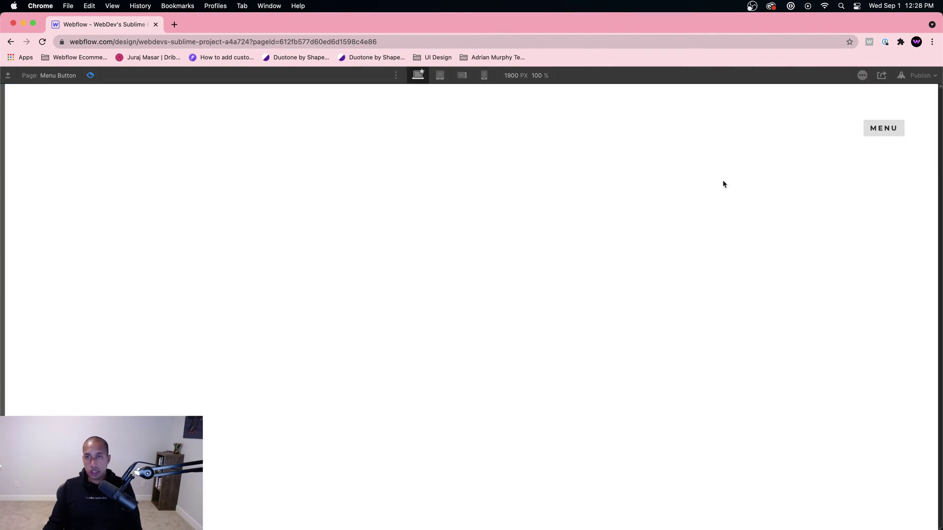
{"action": "left_click", "coordinate": [881, 135]}
{"action": "left_click", "coordinate": [884, 130]}
{"action": "left_click", "coordinate": [879, 140]}
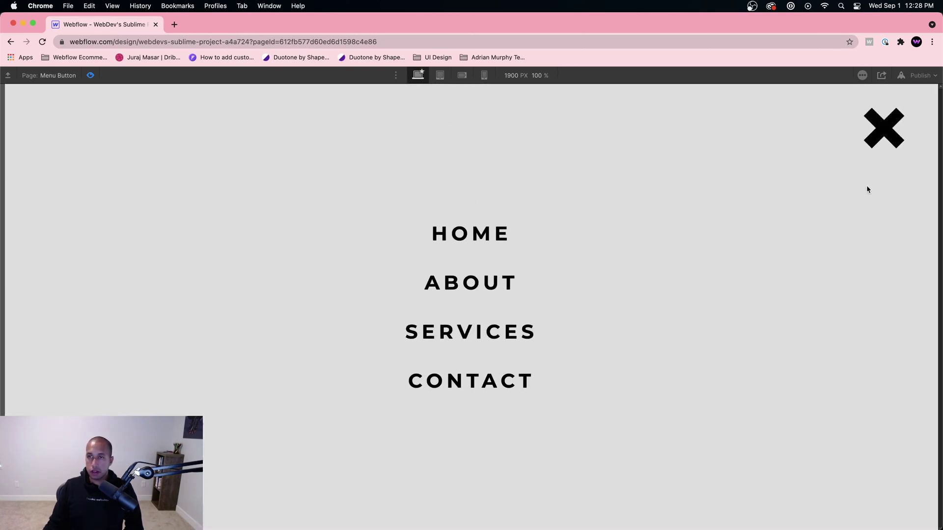
{"action": "left_click", "coordinate": [882, 136]}
{"action": "left_click", "coordinate": [879, 134]}
{"action": "left_click", "coordinate": [881, 134]}
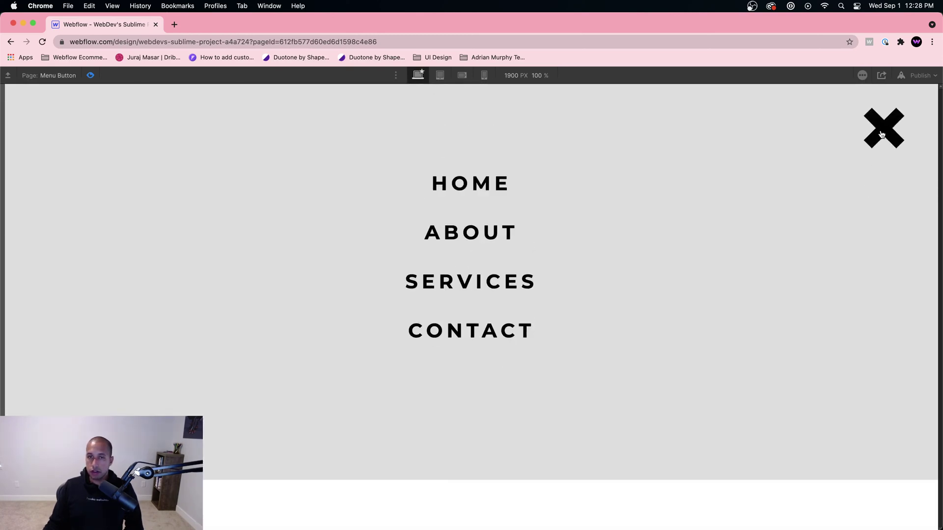
{"action": "left_click", "coordinate": [882, 129]}
{"action": "left_click", "coordinate": [873, 143]}
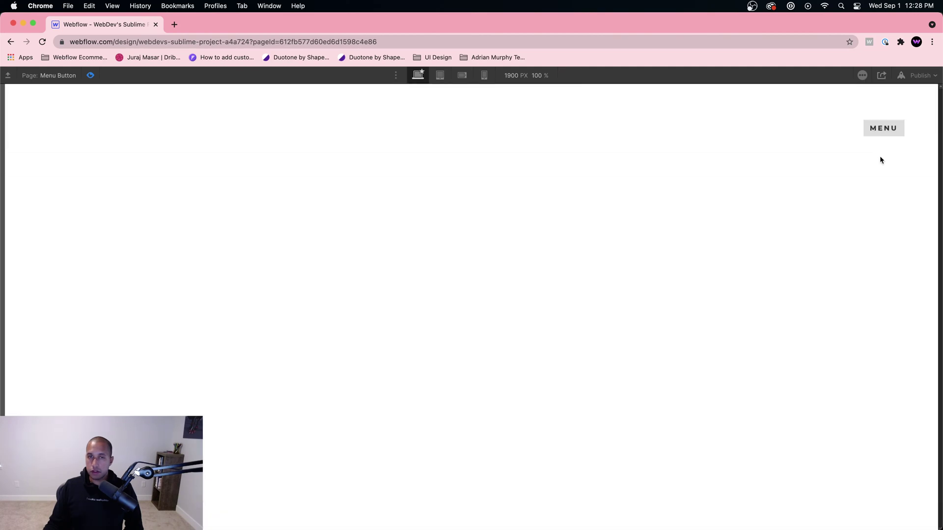
{"action": "left_click", "coordinate": [881, 130]}
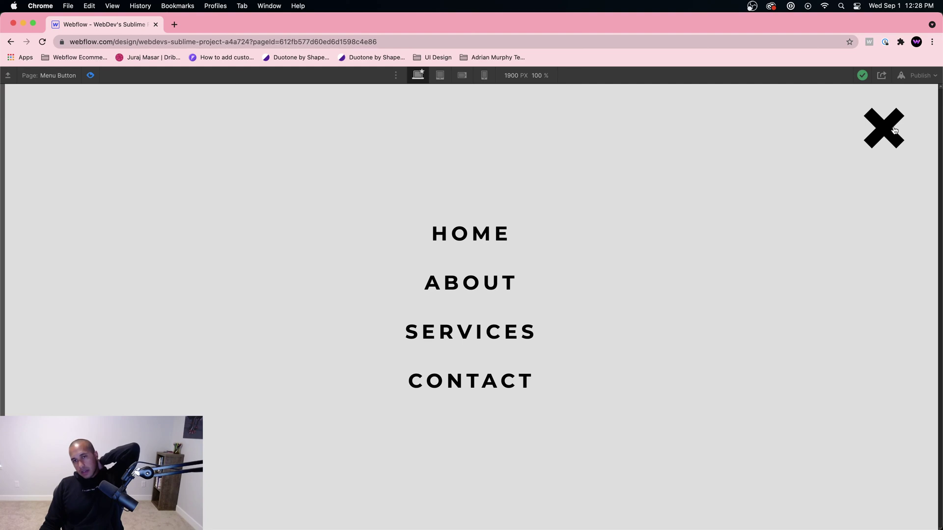
{"action": "left_click", "coordinate": [885, 128]}
{"action": "left_click", "coordinate": [883, 147]}
{"action": "left_click", "coordinate": [880, 175]}
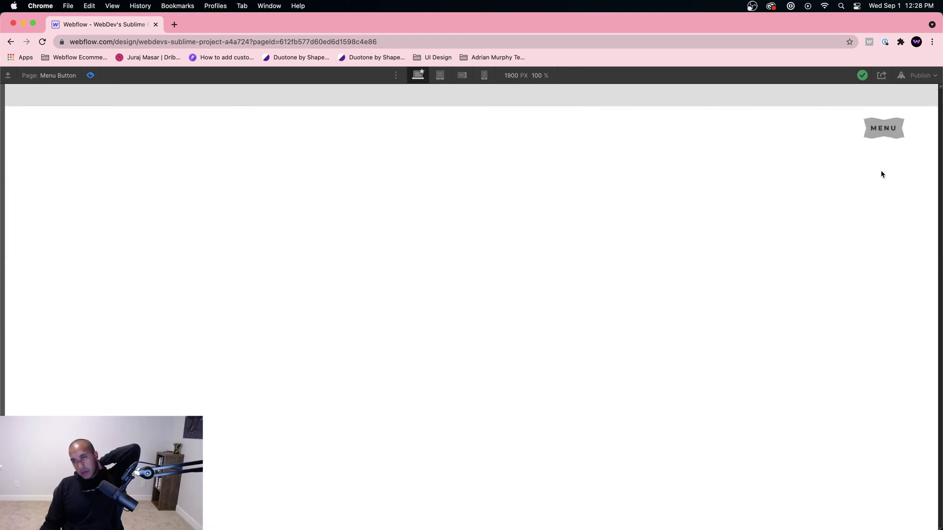
{"action": "left_click", "coordinate": [886, 157]}
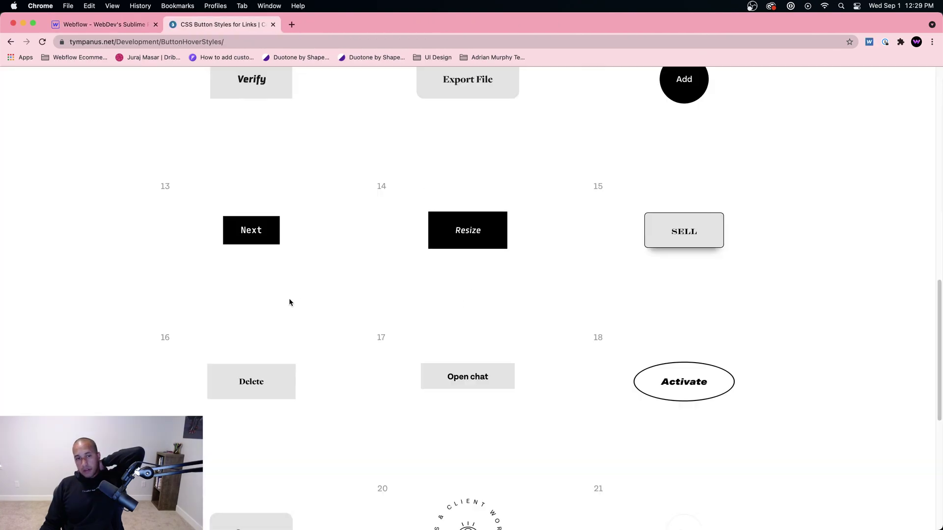
Compare the Delete button's hover effect on the CSS Button Styles page with the menu button's toggle animation in the Webflow preview
{"action": "scroll", "coordinate": [289, 299], "scroll_direction": "down", "scroll_amount": 3}
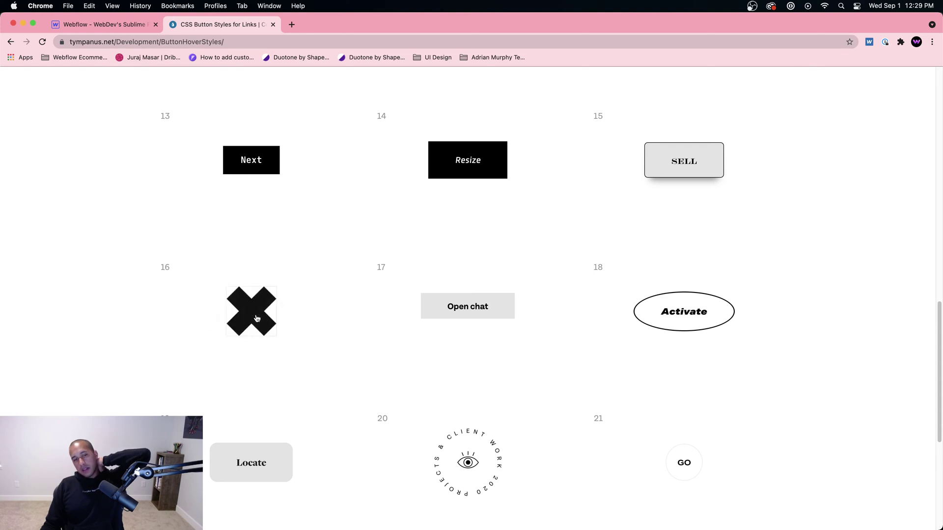
{"action": "left_click", "coordinate": [110, 25]}
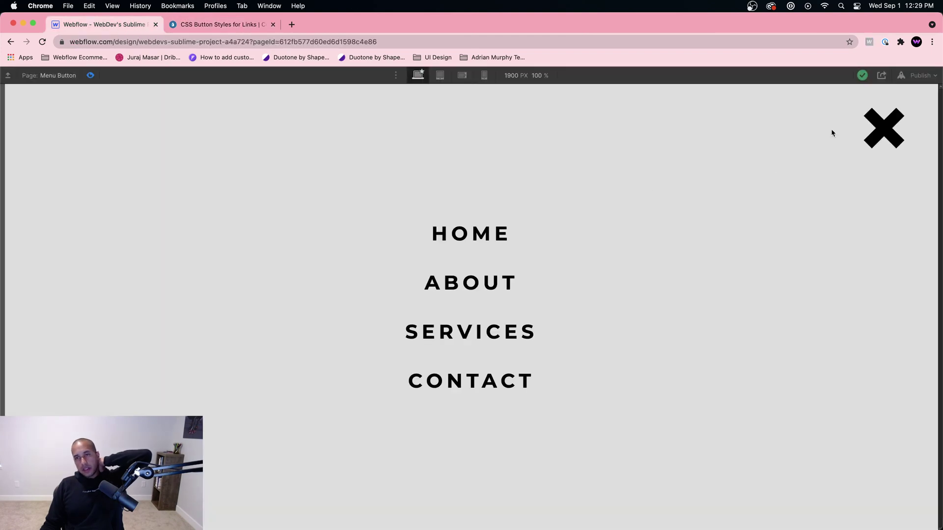
{"action": "left_click", "coordinate": [883, 132]}
{"action": "left_click", "coordinate": [882, 135]}
{"action": "left_click", "coordinate": [882, 135]}
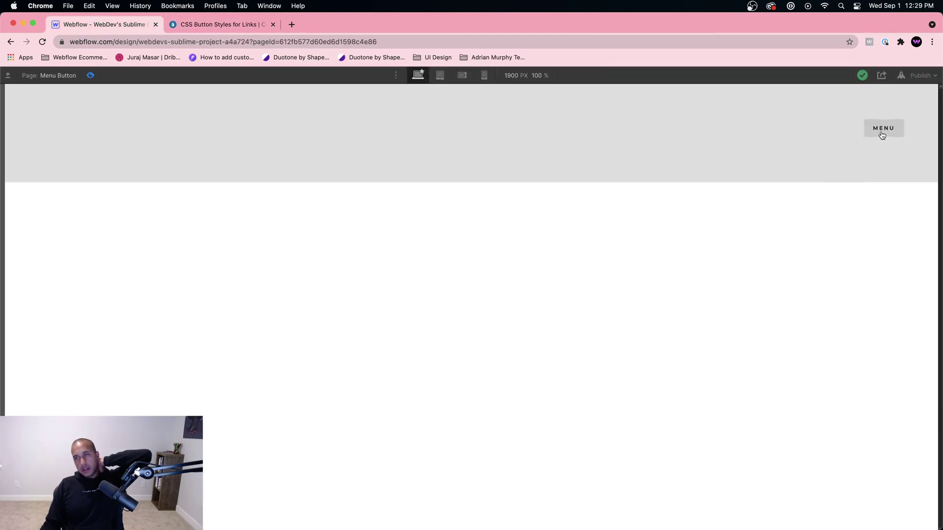
{"action": "left_click", "coordinate": [883, 135]}
{"action": "left_click", "coordinate": [885, 136]}
{"action": "left_click", "coordinate": [885, 135]}
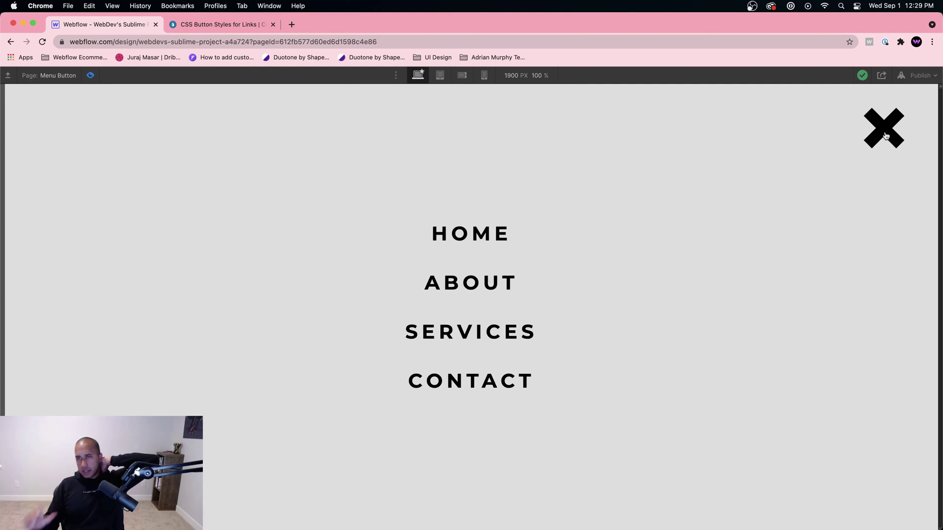
Toggle the full-screen menu closed and open again in the page preview
{"action": "left_click", "coordinate": [885, 133]}
{"action": "left_click", "coordinate": [883, 131]}
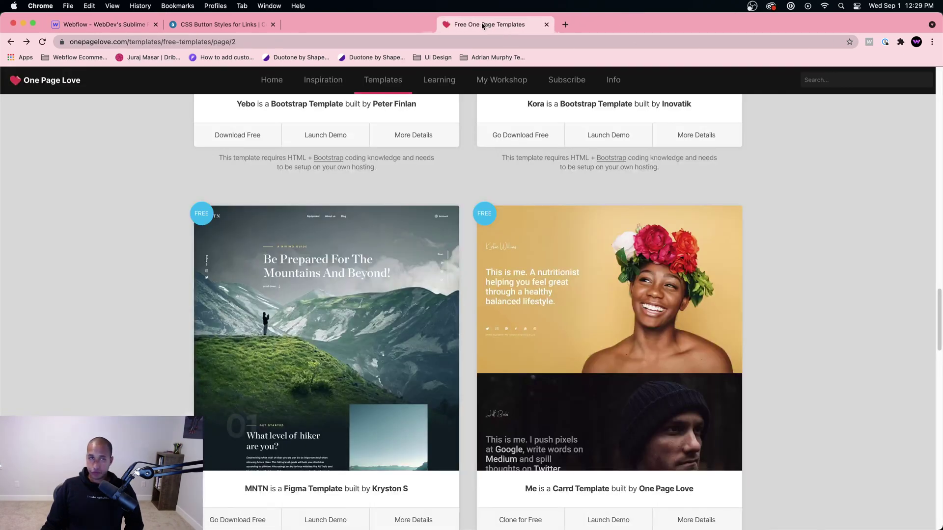
Switch to One Page Love and browse the Free One Page Templates gallery down to the Speed of Thought template
{"action": "scroll", "coordinate": [539, 274], "scroll_direction": "up", "scroll_amount": 5}
{"action": "scroll", "coordinate": [231, 145], "scroll_direction": "up", "scroll_amount": 20}
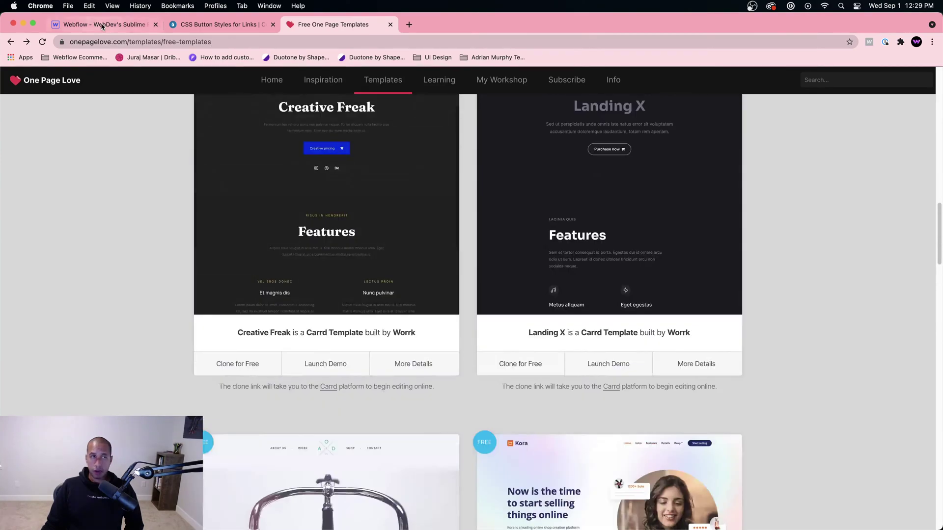
{"action": "scroll", "coordinate": [192, 134], "scroll_direction": "up", "scroll_amount": 1}
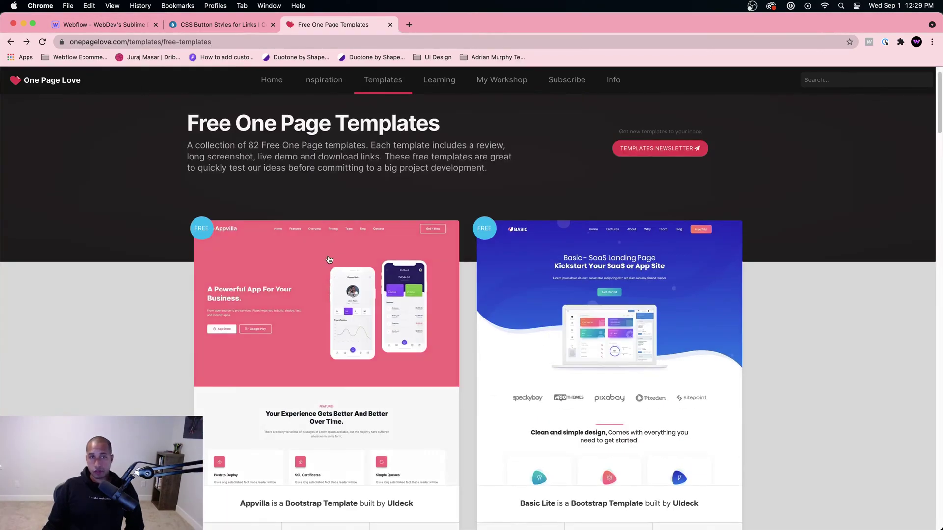
{"action": "scroll", "coordinate": [378, 257], "scroll_direction": "down", "scroll_amount": 11}
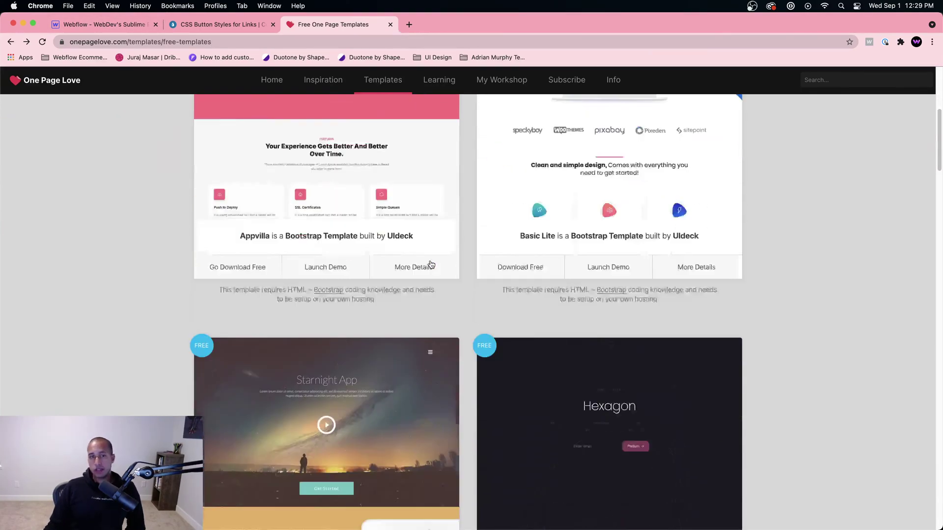
{"action": "scroll", "coordinate": [449, 224], "scroll_direction": "down", "scroll_amount": 5}
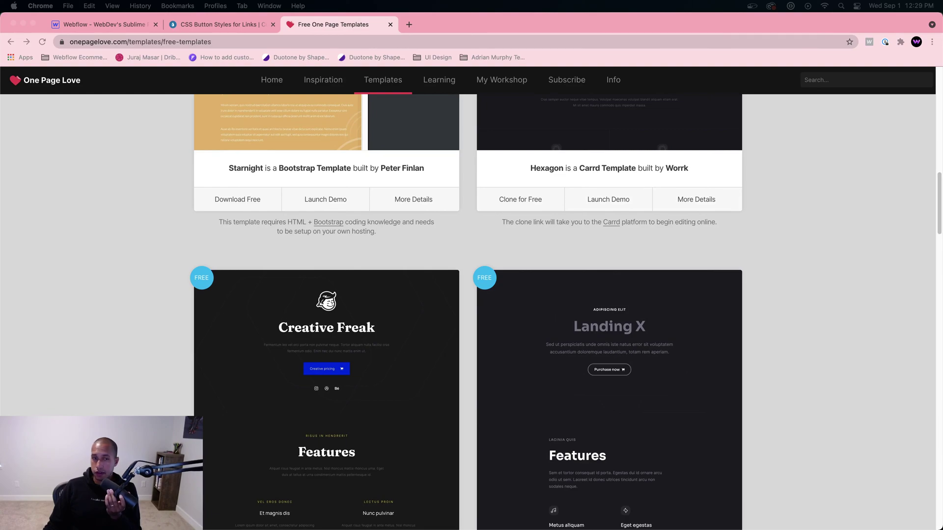
{"action": "scroll", "coordinate": [757, 239], "scroll_direction": "down", "scroll_amount": 2}
{"action": "scroll", "coordinate": [400, 307], "scroll_direction": "down", "scroll_amount": 10}
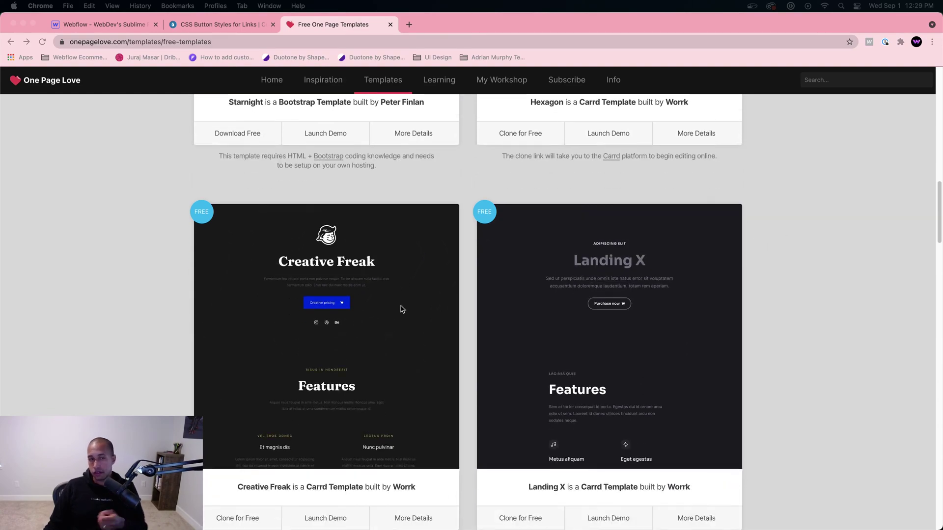
{"action": "scroll", "coordinate": [411, 290], "scroll_direction": "down", "scroll_amount": 15}
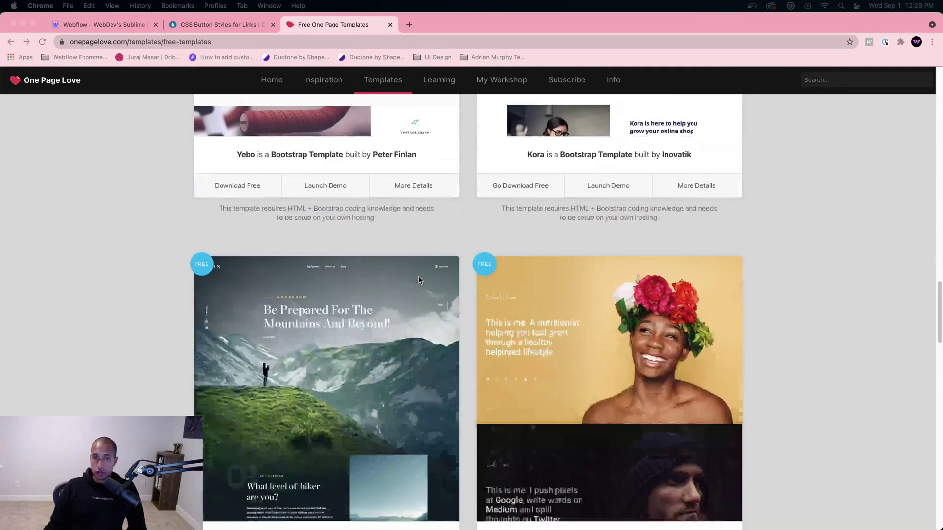
{"action": "scroll", "coordinate": [422, 280], "scroll_direction": "down", "scroll_amount": 3}
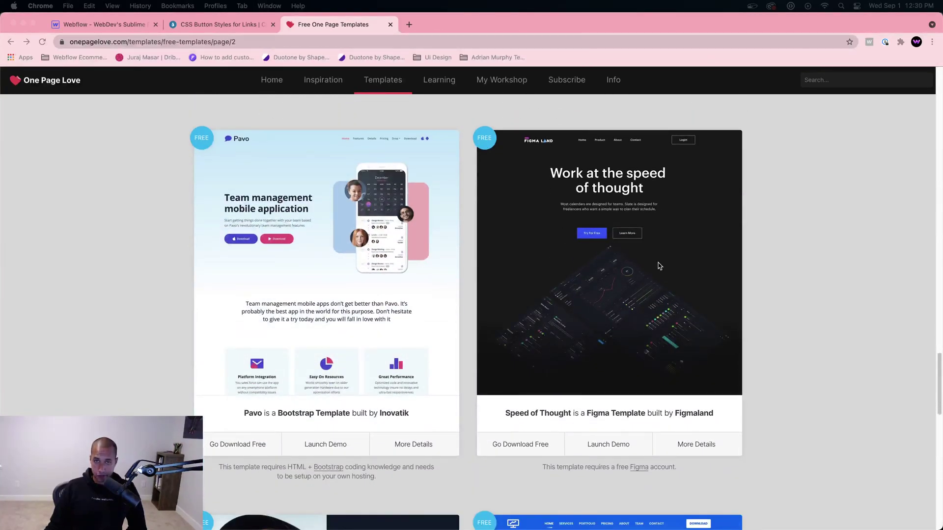
Launch the Speed of Thought template's demo and view its Figma community file
{"action": "left_click", "coordinate": [611, 444]}
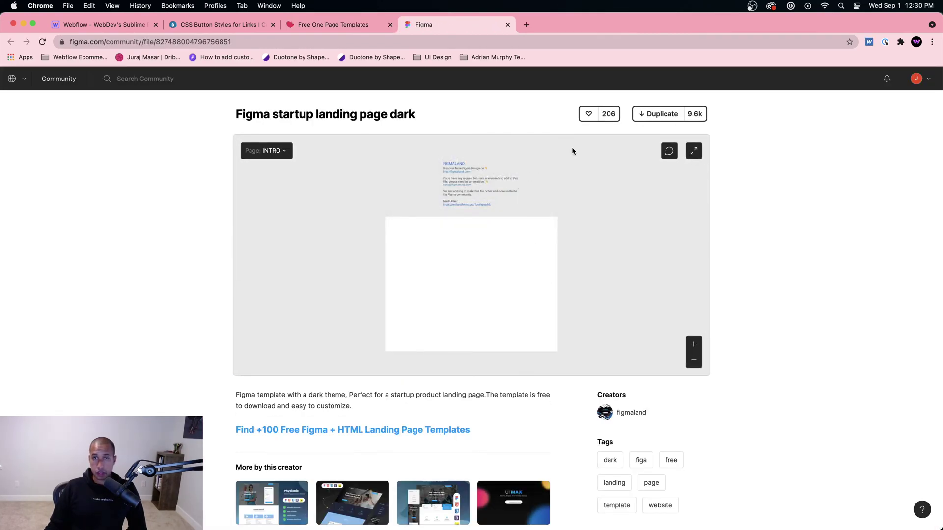
{"action": "scroll", "coordinate": [398, 264], "scroll_direction": "down", "scroll_amount": 5}
{"action": "scroll", "coordinate": [396, 264], "scroll_direction": "up", "scroll_amount": 5}
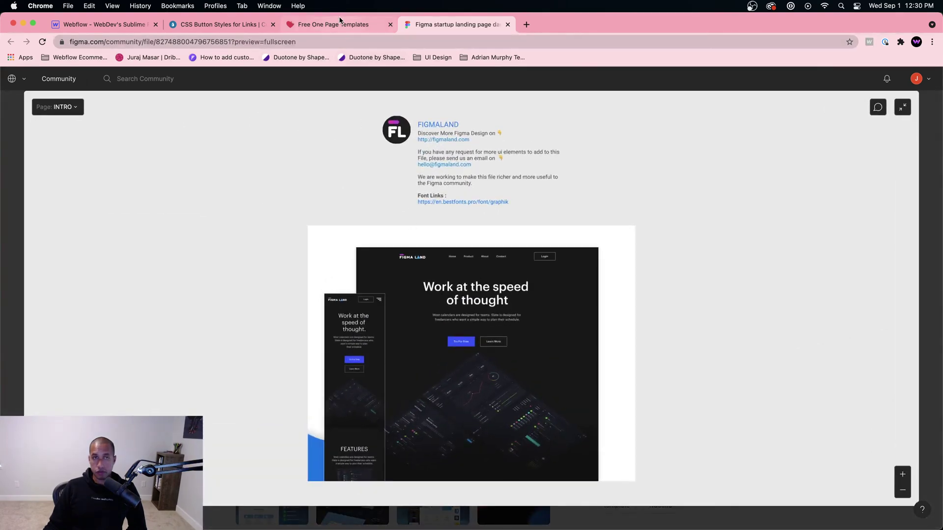
Open the demo from the Speed of Thought template page and look through the Figma file's description, related files and comments
{"action": "left_click", "coordinate": [338, 24]}
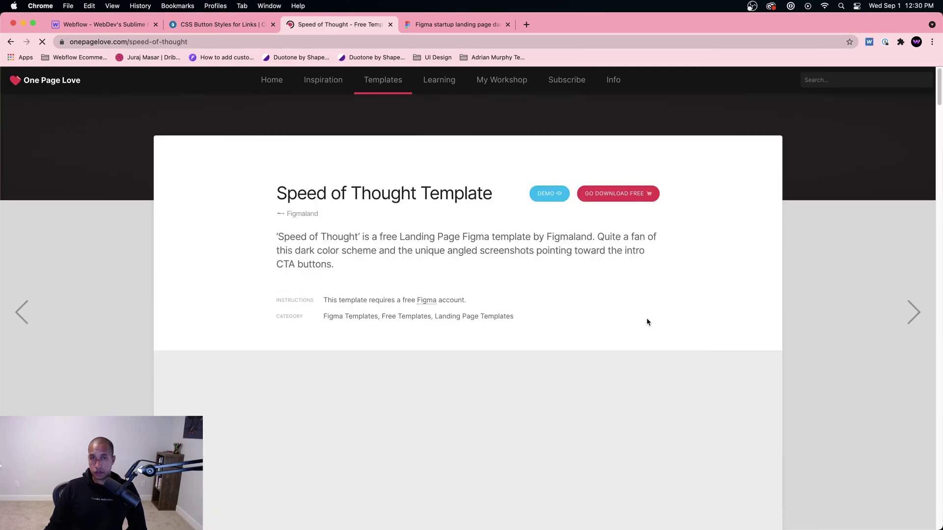
{"action": "left_click", "coordinate": [544, 194]}
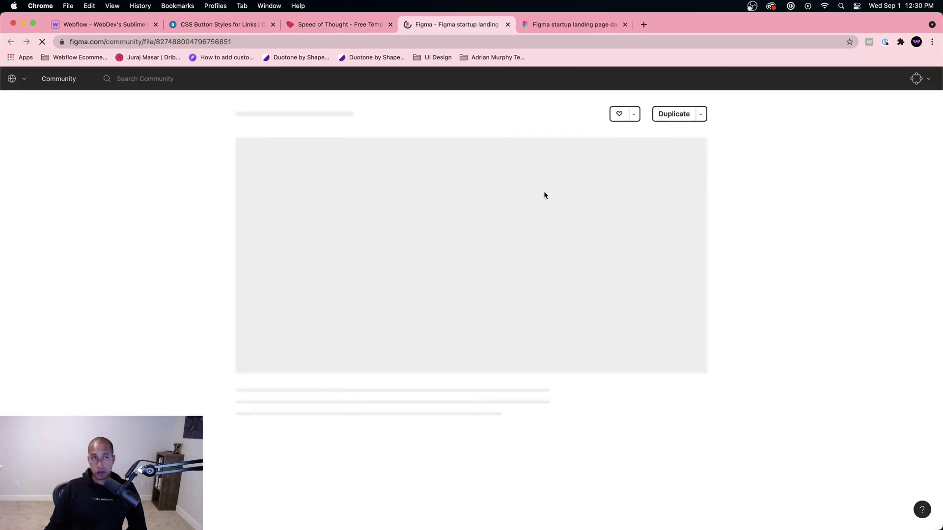
{"action": "scroll", "coordinate": [613, 170], "scroll_direction": "down", "scroll_amount": 5}
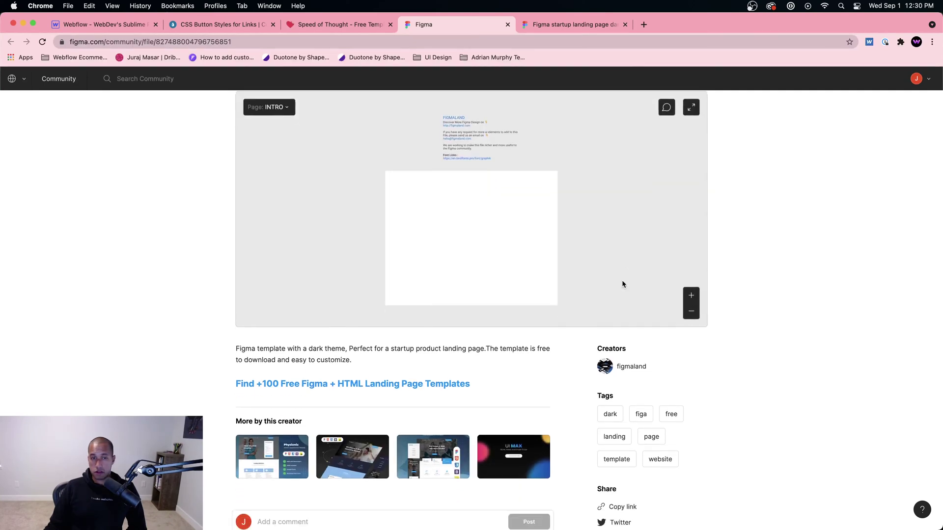
{"action": "left_click", "coordinate": [398, 250]}
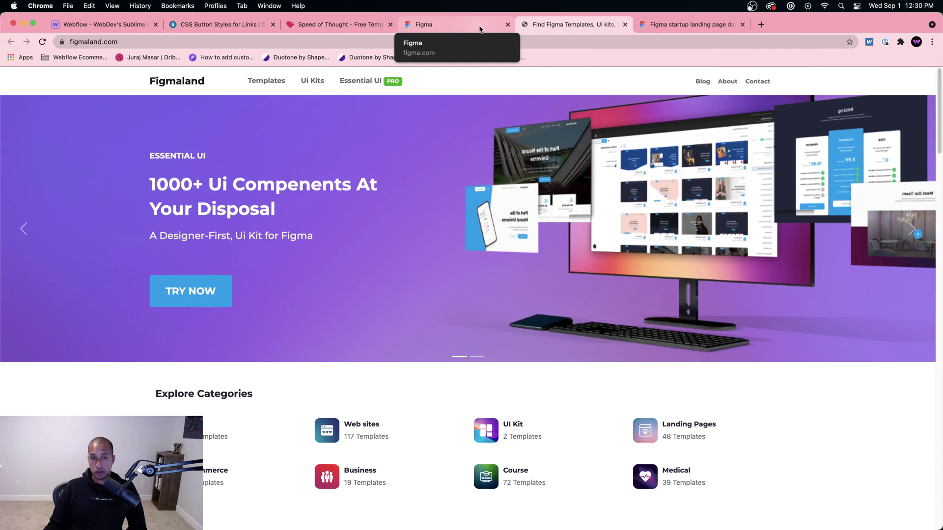
{"action": "left_click", "coordinate": [478, 25]}
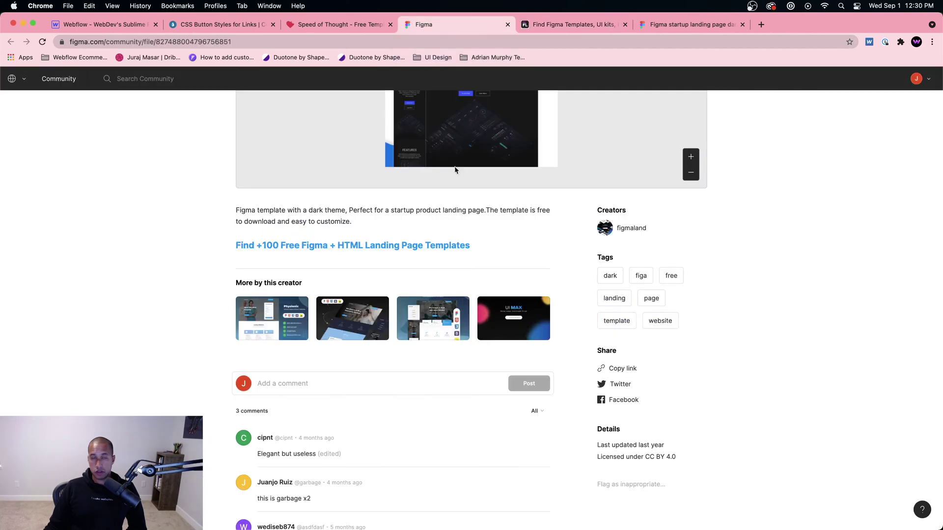
{"action": "scroll", "coordinate": [455, 169], "scroll_direction": "up", "scroll_amount": 5}
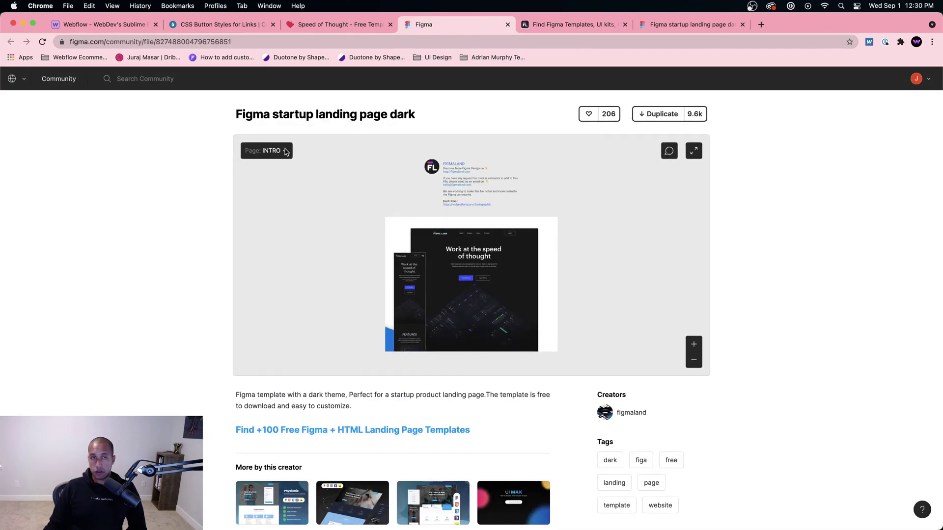
{"action": "scroll", "coordinate": [516, 260], "scroll_direction": "down", "scroll_amount": 6}
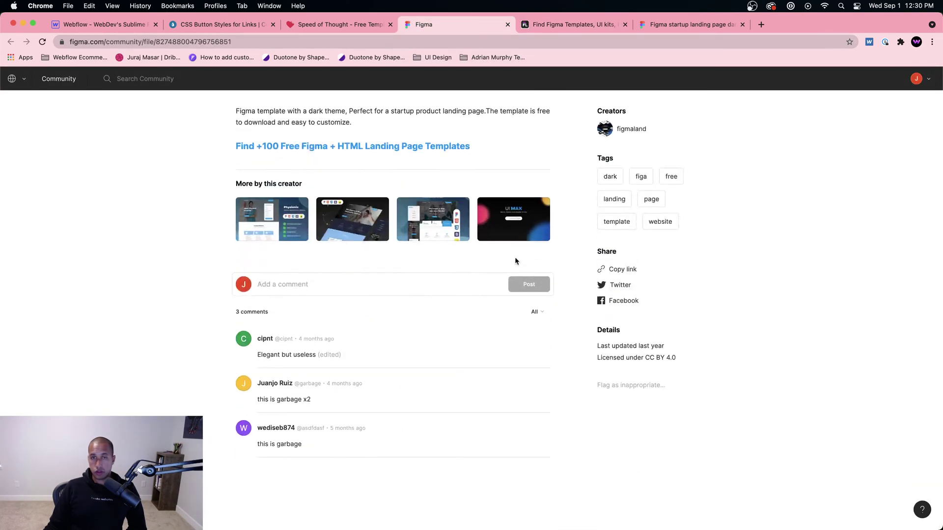
{"action": "scroll", "coordinate": [514, 257], "scroll_direction": "up", "scroll_amount": 5}
Return to the Speed of Thought template page and examine its full-page design down to the footer
{"action": "left_click", "coordinate": [339, 25]}
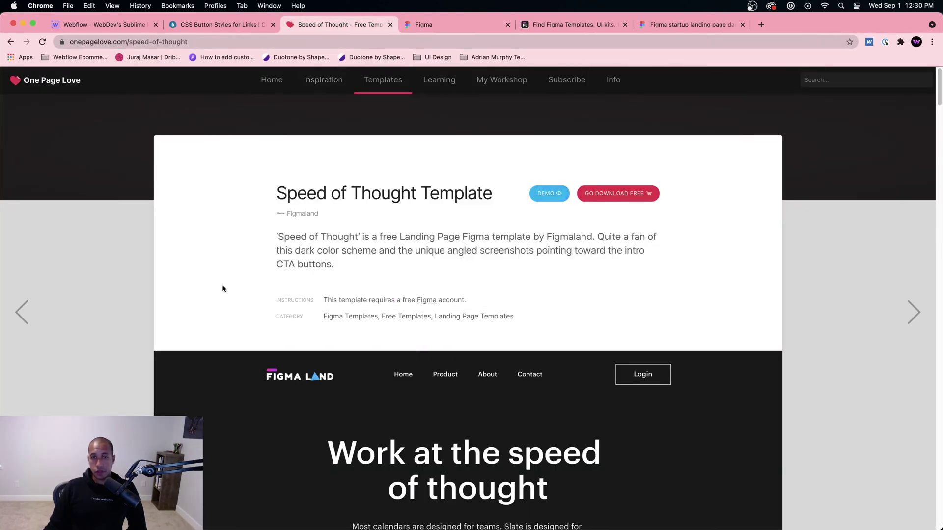
{"action": "scroll", "coordinate": [222, 284], "scroll_direction": "down", "scroll_amount": 10}
{"action": "scroll", "coordinate": [252, 293], "scroll_direction": "down", "scroll_amount": 15}
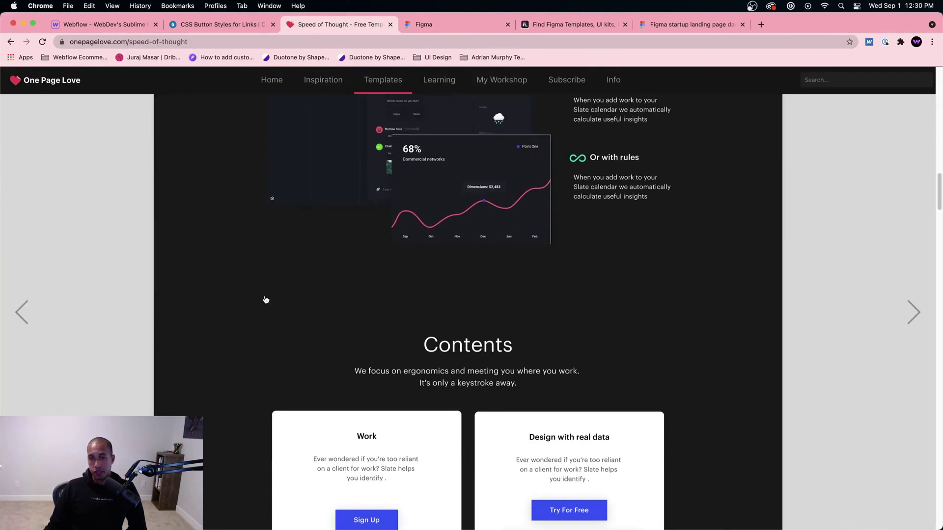
{"action": "scroll", "coordinate": [273, 298], "scroll_direction": "down", "scroll_amount": 15}
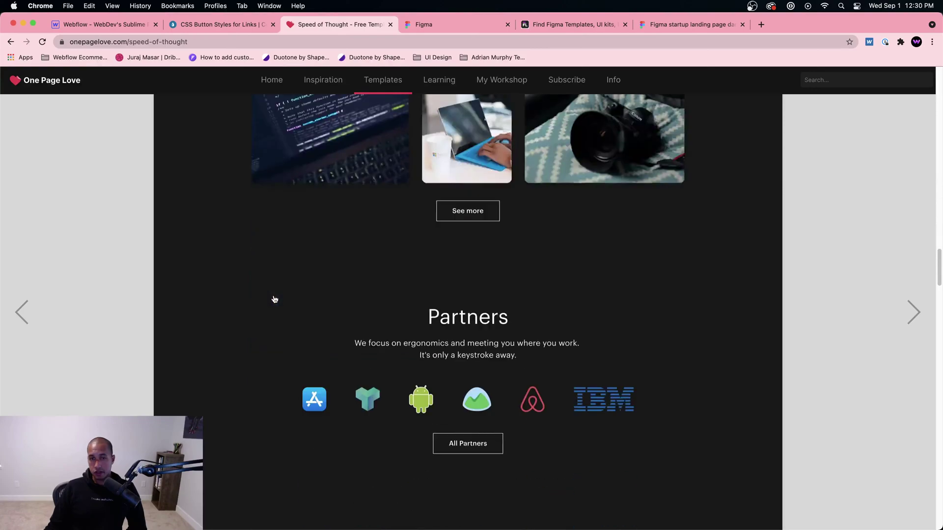
{"action": "scroll", "coordinate": [276, 298], "scroll_direction": "down", "scroll_amount": 5}
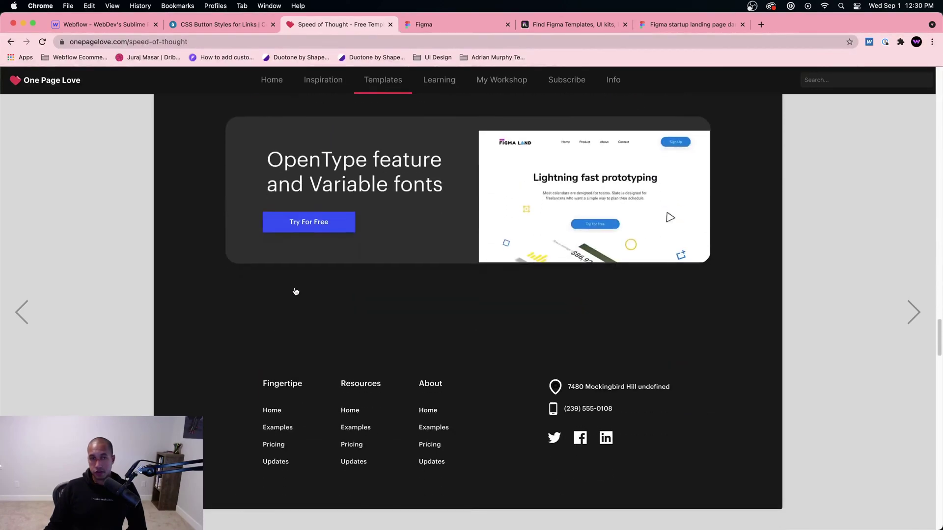
Compare the CSS button styles page and the Webflow menu preview with the Speed of Thought template page
{"action": "left_click", "coordinate": [237, 26]}
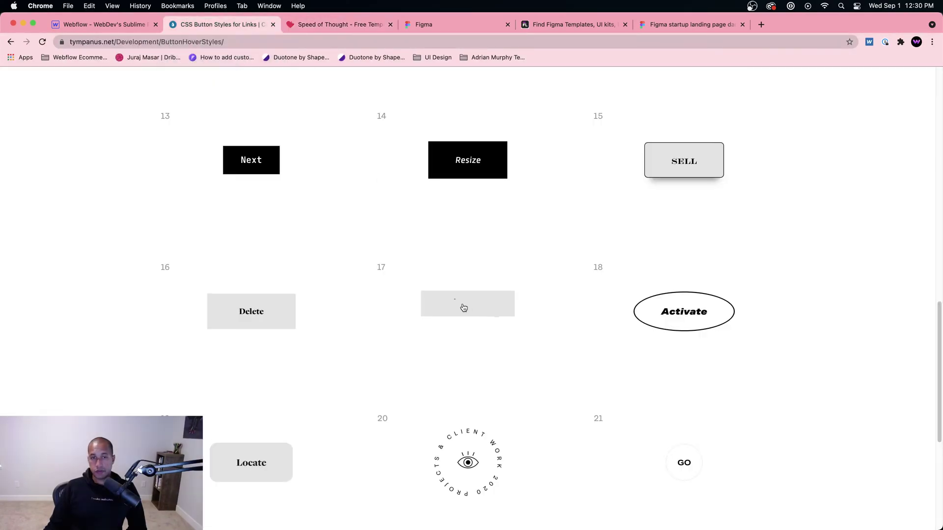
{"action": "left_click", "coordinate": [346, 24]}
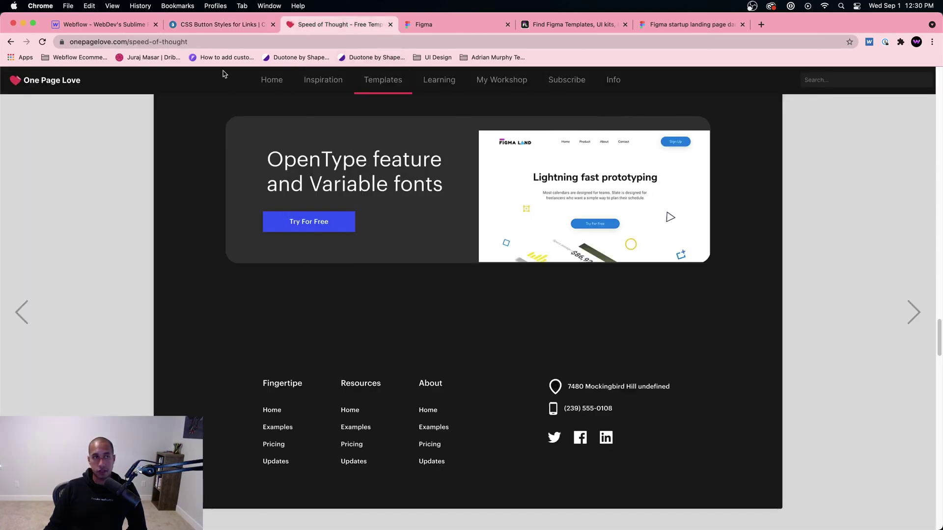
{"action": "left_click", "coordinate": [97, 30]}
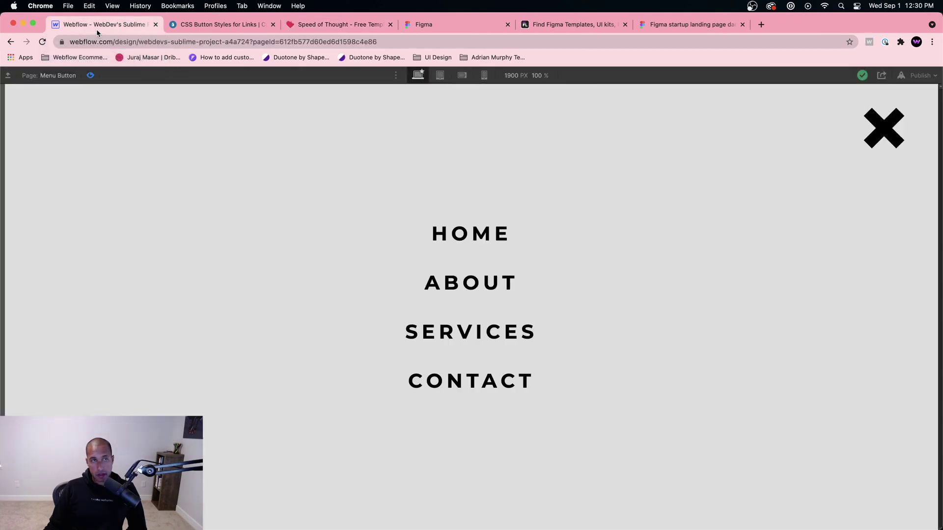
{"action": "left_click", "coordinate": [334, 25]}
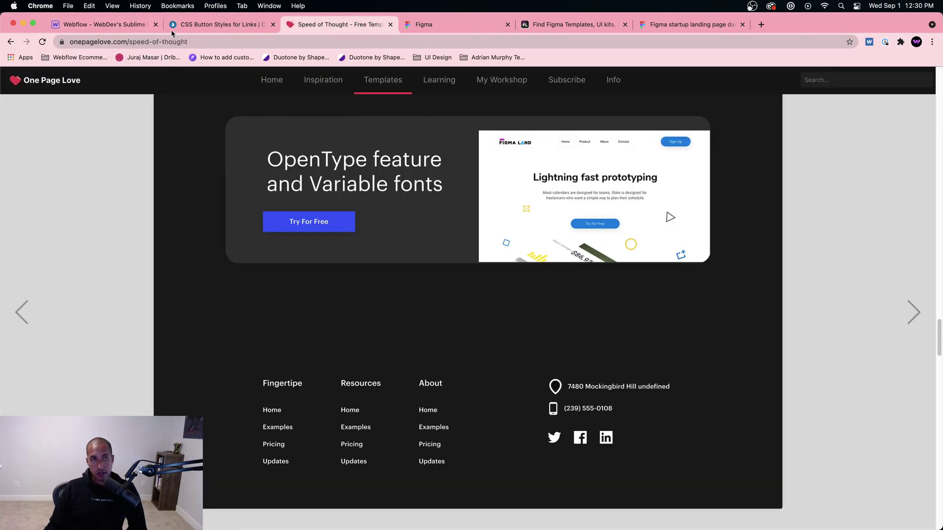
Go back to the free templates gallery, open the Pavo template page and launch its live demo
{"action": "left_click", "coordinate": [11, 42]}
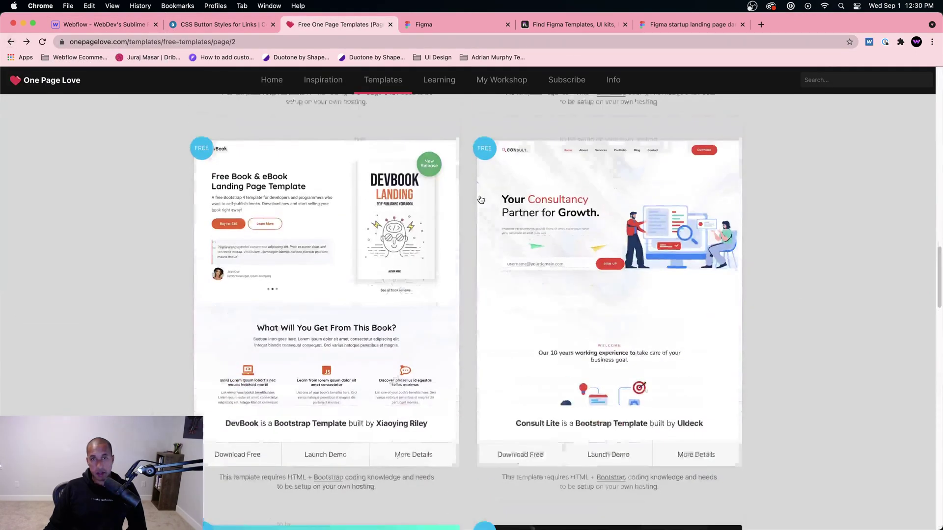
{"action": "scroll", "coordinate": [479, 196], "scroll_direction": "up", "scroll_amount": 5}
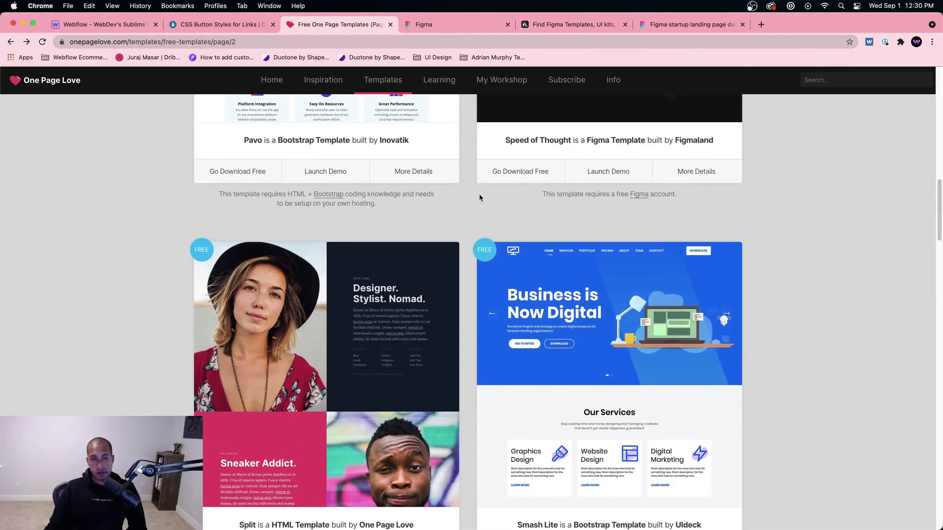
{"action": "scroll", "coordinate": [479, 197], "scroll_direction": "up", "scroll_amount": 8}
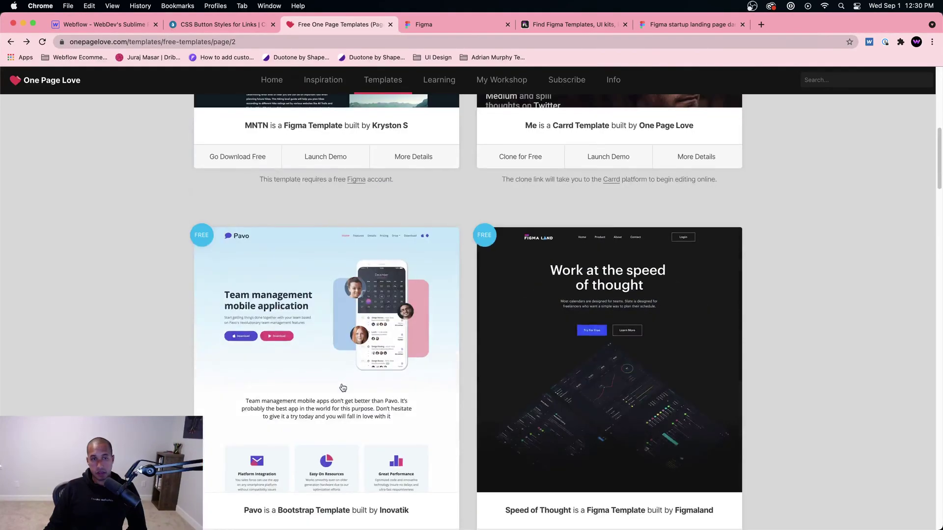
{"action": "left_click", "coordinate": [368, 378]}
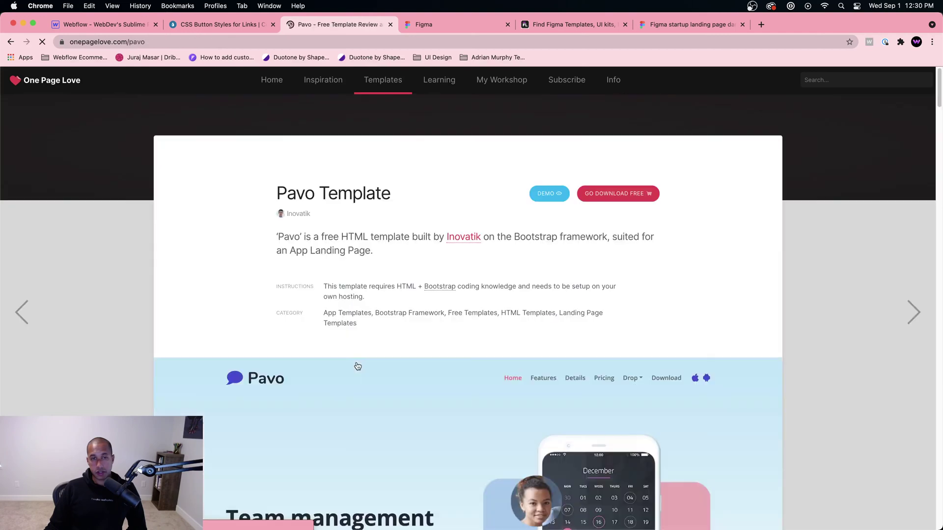
{"action": "left_click", "coordinate": [548, 195]}
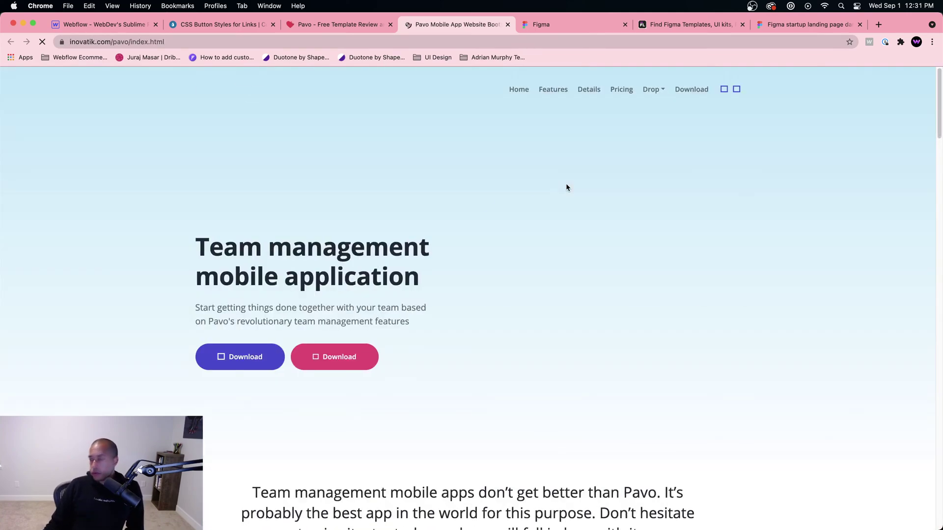
Examine the Pavo demo's sections from the feature cards through the statistics counters to the testimonials
{"action": "scroll", "coordinate": [543, 327], "scroll_direction": "down", "scroll_amount": 7}
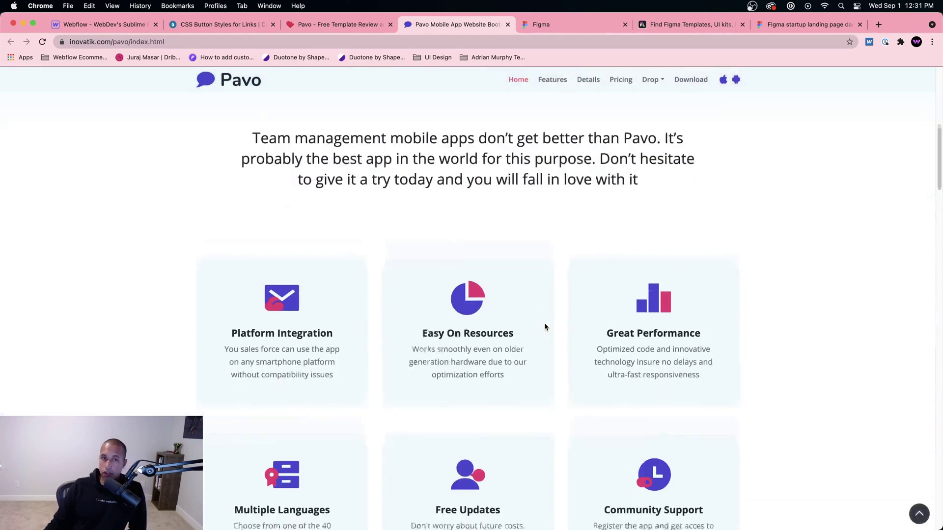
{"action": "scroll", "coordinate": [543, 327], "scroll_direction": "down", "scroll_amount": 20}
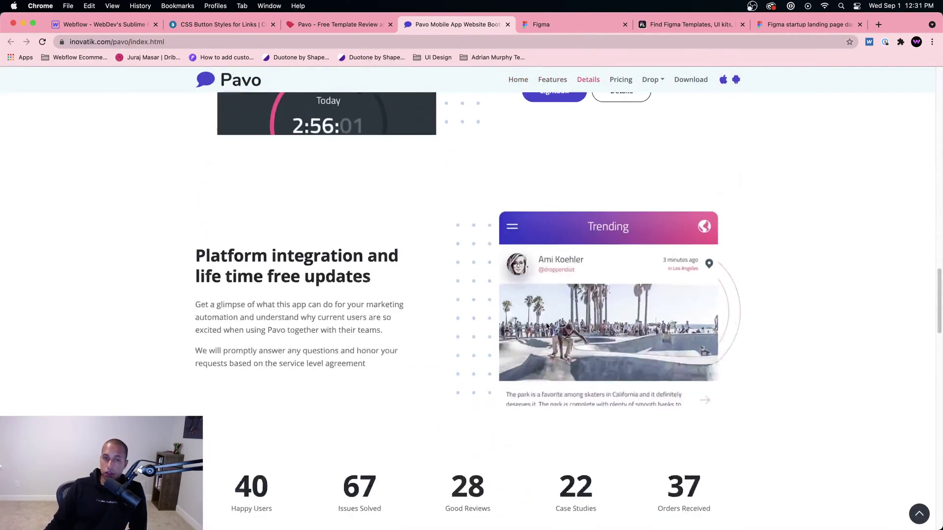
{"action": "scroll", "coordinate": [546, 325], "scroll_direction": "down", "scroll_amount": 10}
{"action": "scroll", "coordinate": [550, 321], "scroll_direction": "up", "scroll_amount": 7}
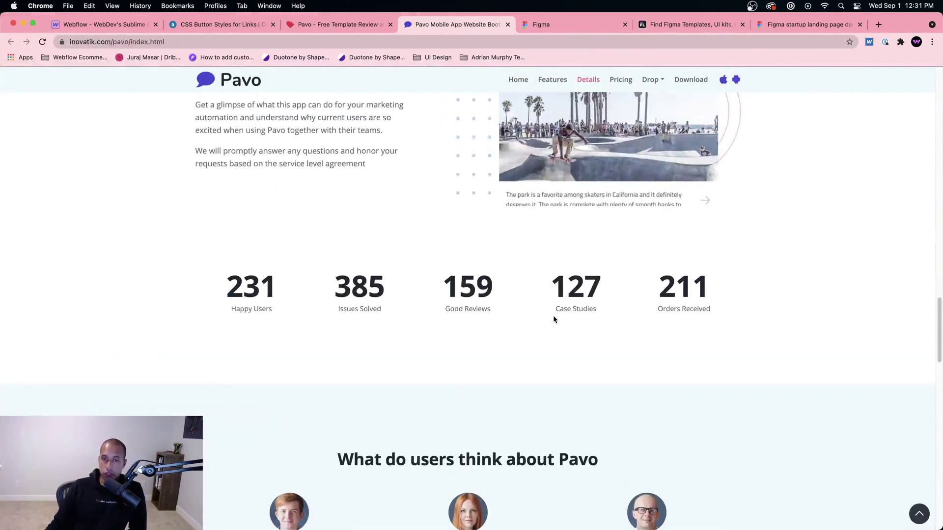
{"action": "scroll", "coordinate": [555, 314], "scroll_direction": "down", "scroll_amount": 3}
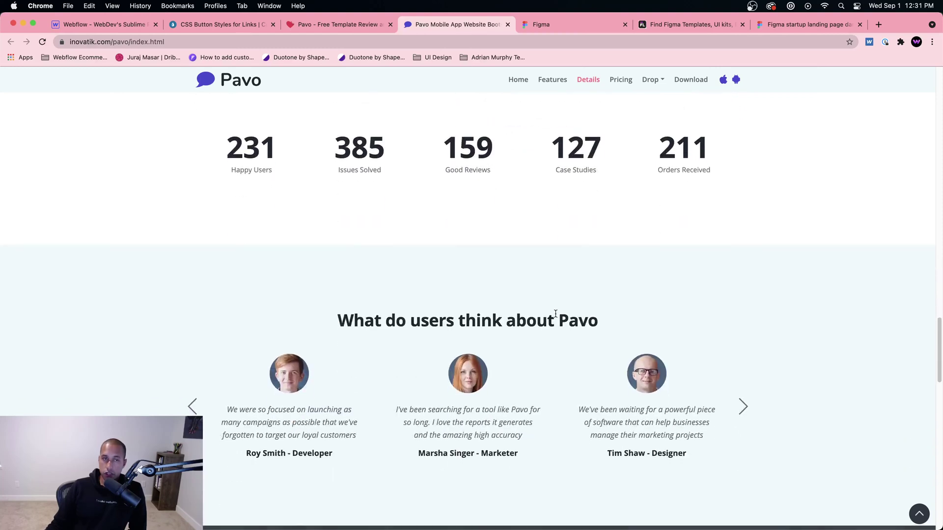
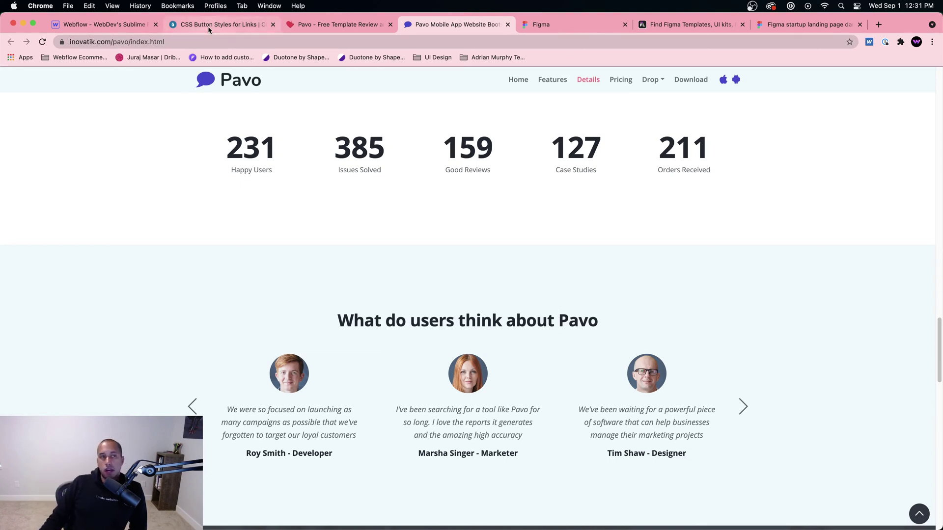
Return to the Webflow project and create a new blank page
{"action": "left_click", "coordinate": [139, 24]}
{"action": "left_click", "coordinate": [90, 75]}
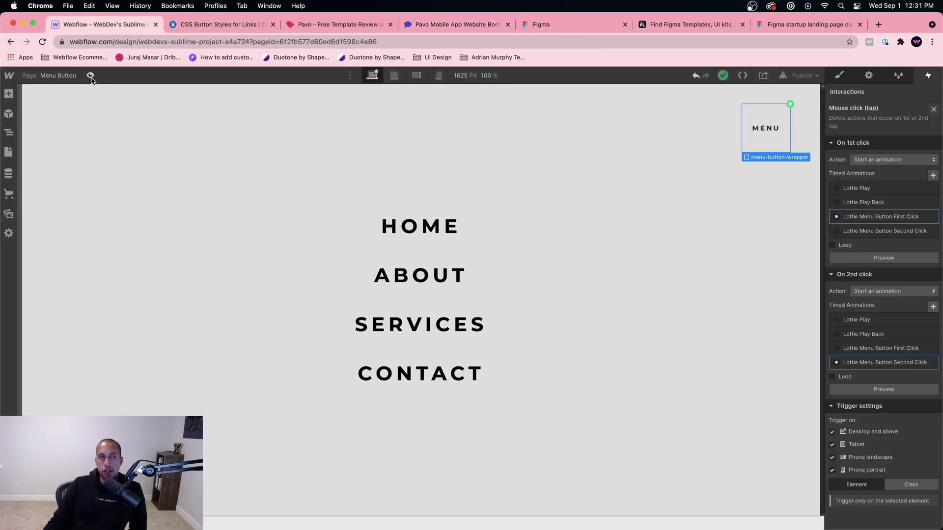
{"action": "left_click", "coordinate": [118, 125]}
{"action": "left_click", "coordinate": [8, 152]}
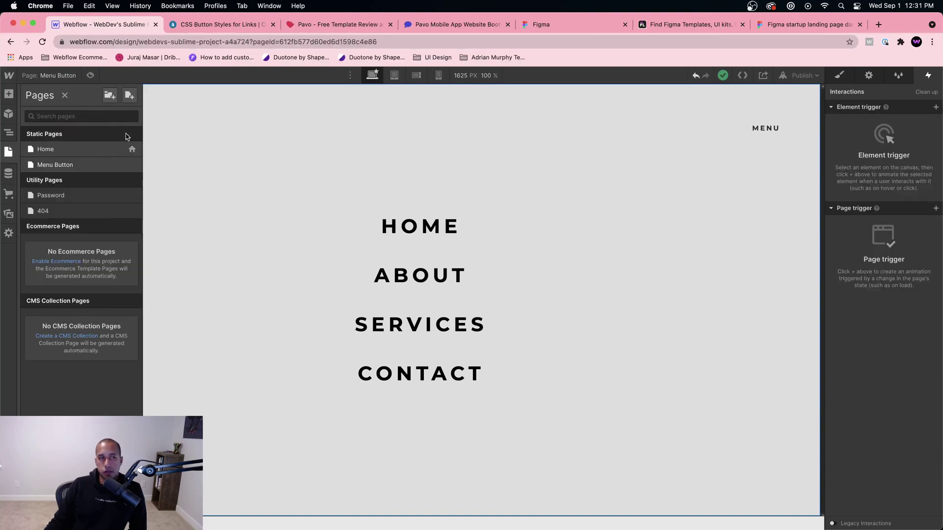
{"action": "left_click", "coordinate": [129, 95]}
{"action": "left_click", "coordinate": [434, 97]}
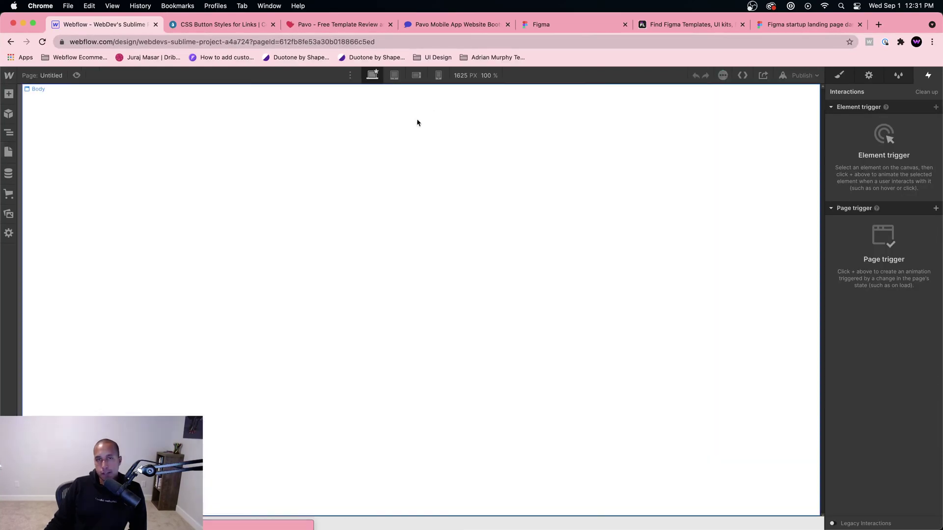
Insert a Navbar element at the start of the blank page
{"action": "left_click", "coordinate": [8, 94]}
{"action": "scroll", "coordinate": [81, 295], "scroll_direction": "down", "scroll_amount": 10}
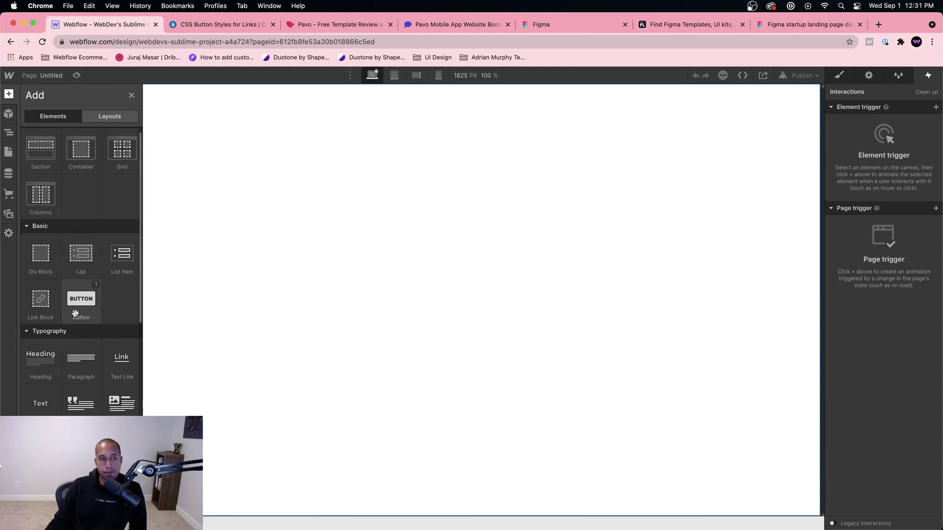
{"action": "left_click_drag", "start_coordinate": [90, 415], "coordinate": [290, 160]}
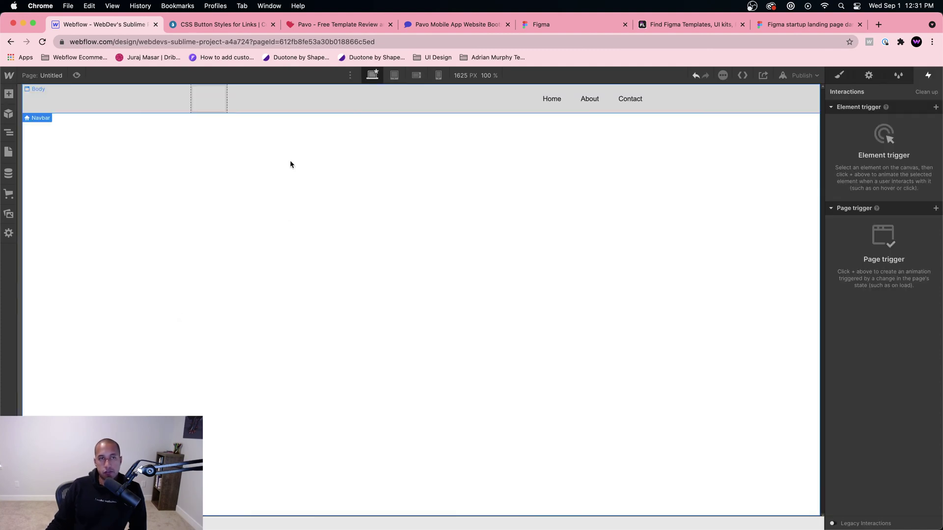
Preview the navbar at the tablet breakpoint, test opening and closing its hamburger menu, and leave the preview
{"action": "left_click", "coordinate": [394, 75]}
{"action": "left_click", "coordinate": [584, 100]}
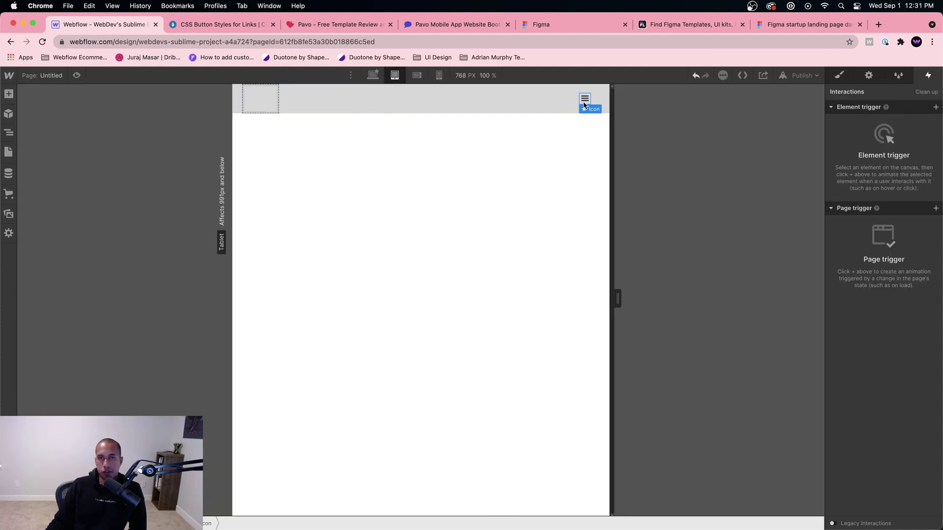
{"action": "left_click", "coordinate": [591, 102]}
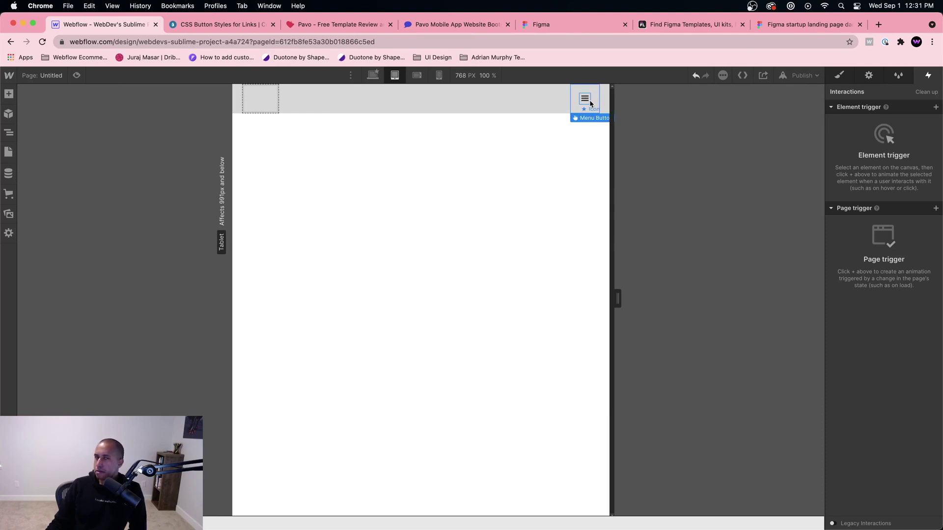
{"action": "left_click", "coordinate": [76, 76]}
{"action": "left_click", "coordinate": [635, 99]}
{"action": "left_click", "coordinate": [637, 103]}
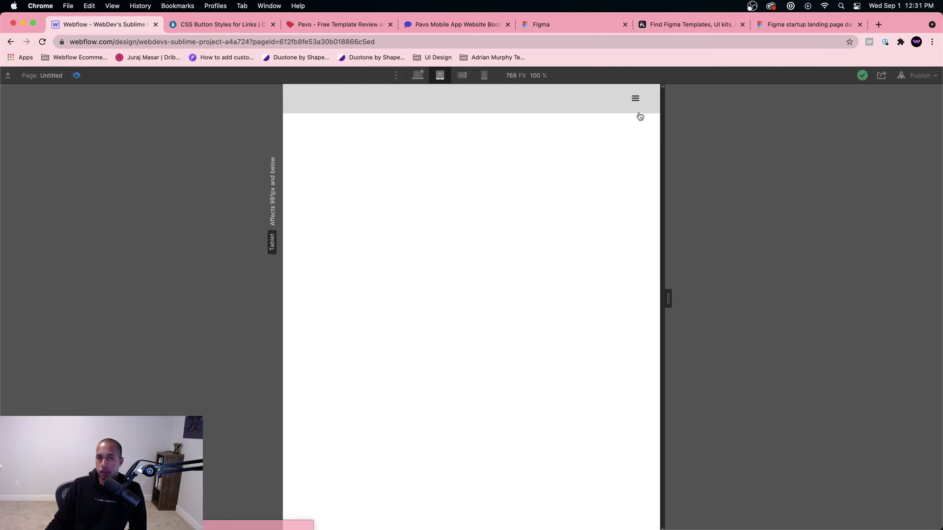
{"action": "left_click", "coordinate": [636, 104]}
{"action": "left_click", "coordinate": [633, 109]}
{"action": "left_click", "coordinate": [634, 108]}
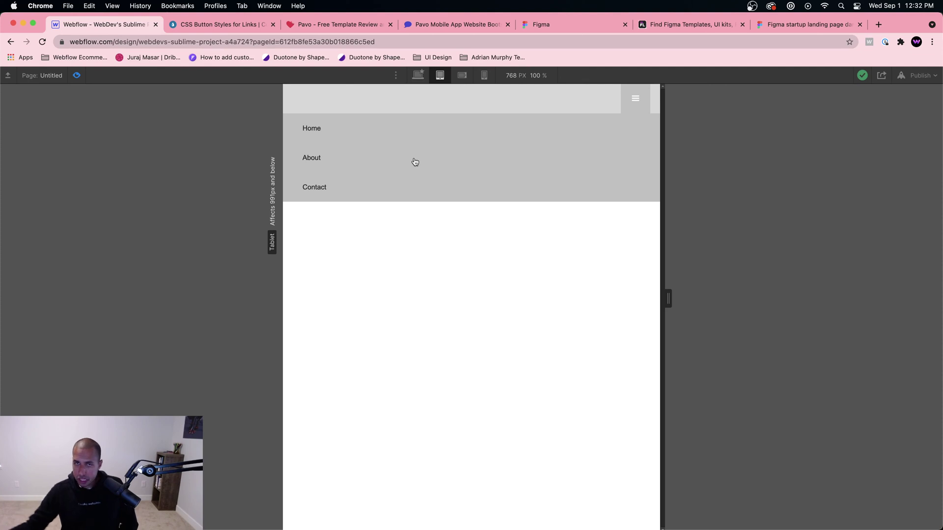
{"action": "left_click", "coordinate": [77, 76]}
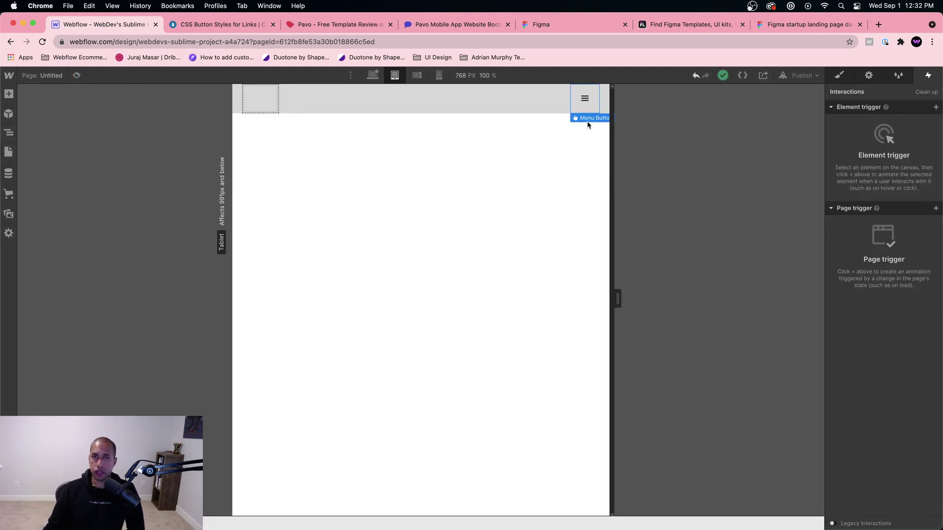
Show the menu button's settings, compare the navbar at desktop and tablet breakpoints, and expand its menu on tablet
{"action": "left_click", "coordinate": [868, 75]}
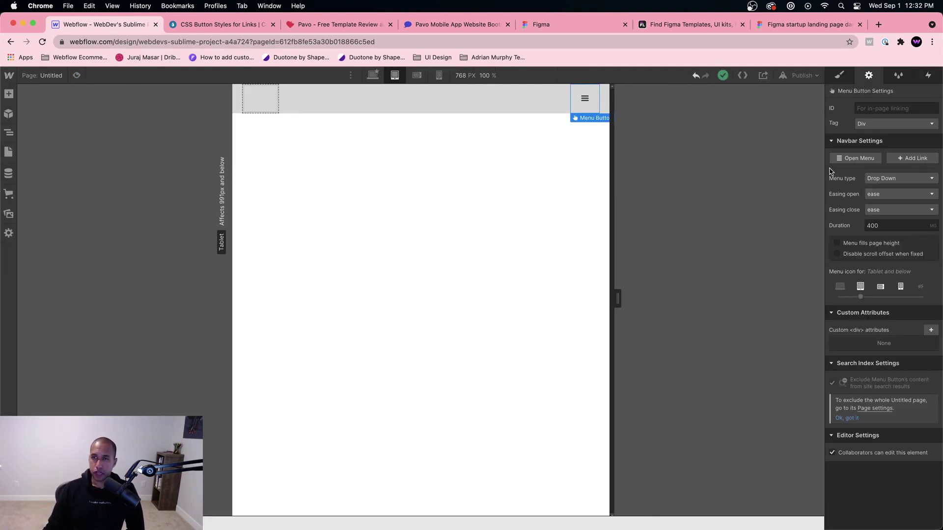
{"action": "left_click", "coordinate": [374, 74]}
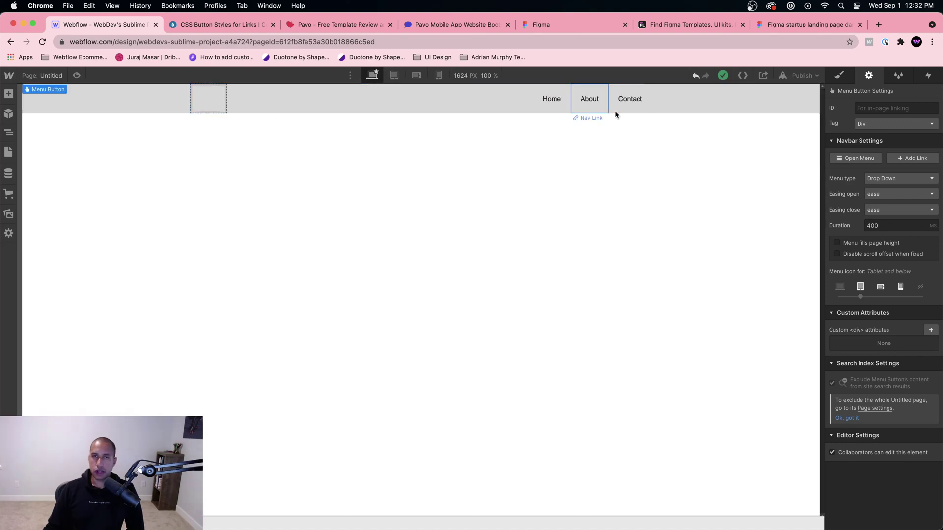
{"action": "left_click", "coordinate": [395, 75]}
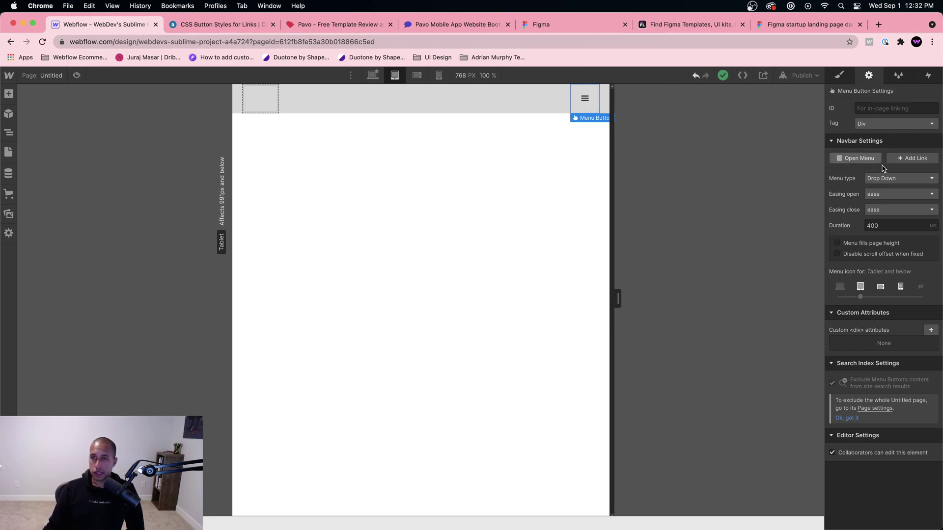
{"action": "left_click", "coordinate": [855, 158]}
{"action": "left_click", "coordinate": [405, 133]}
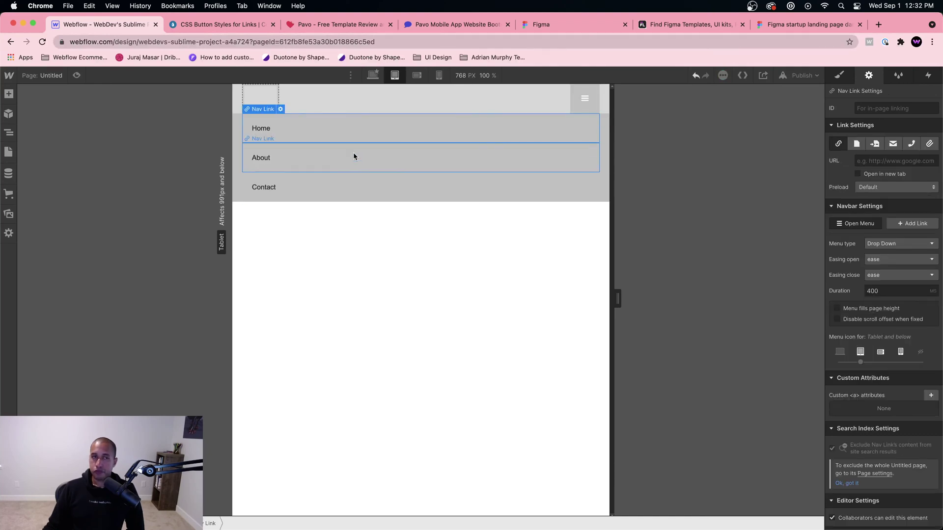
Duplicate the Contact nav link once and check the copy in the desktop navbar and the expanded tablet menu
{"action": "left_click", "coordinate": [341, 199]}
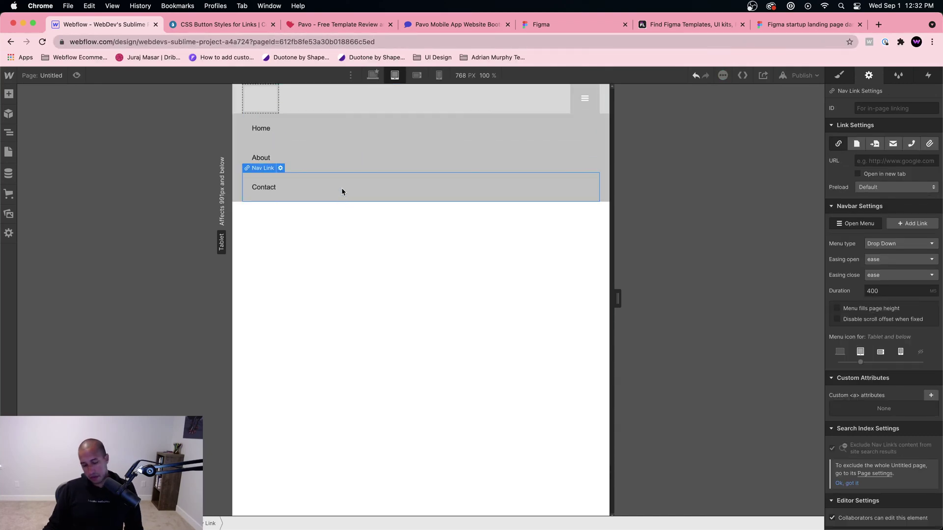
{"action": "key", "text": "super+v"}
{"action": "key", "text": "super+z"}
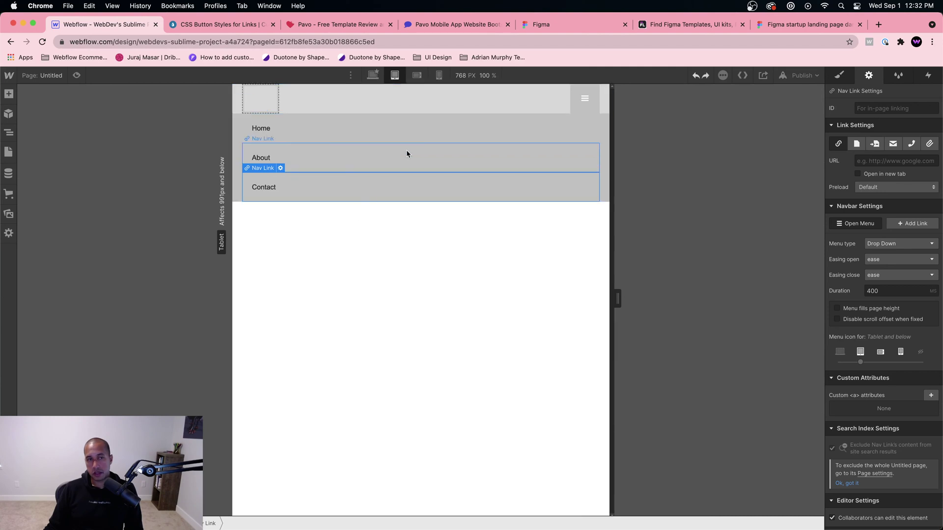
{"action": "key", "text": "super+shift+z"}
{"action": "left_click", "coordinate": [373, 75]}
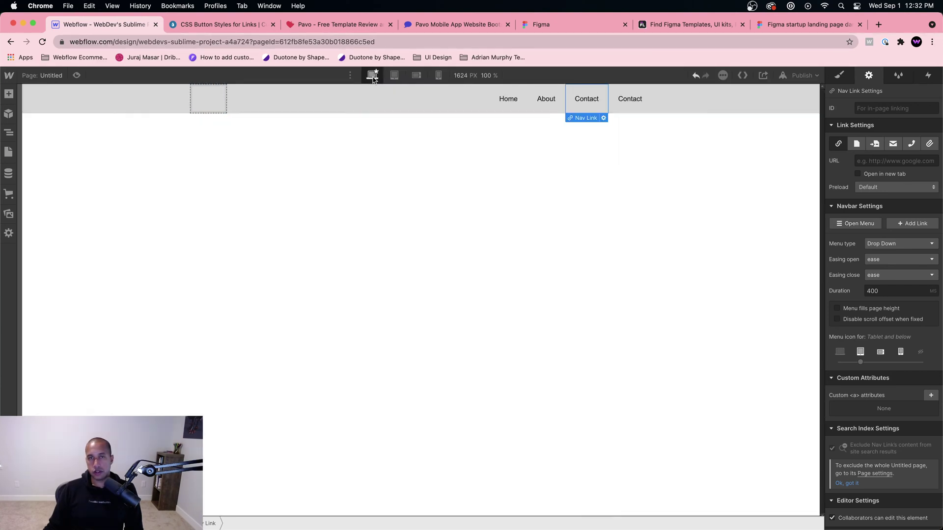
{"action": "left_click", "coordinate": [395, 75]}
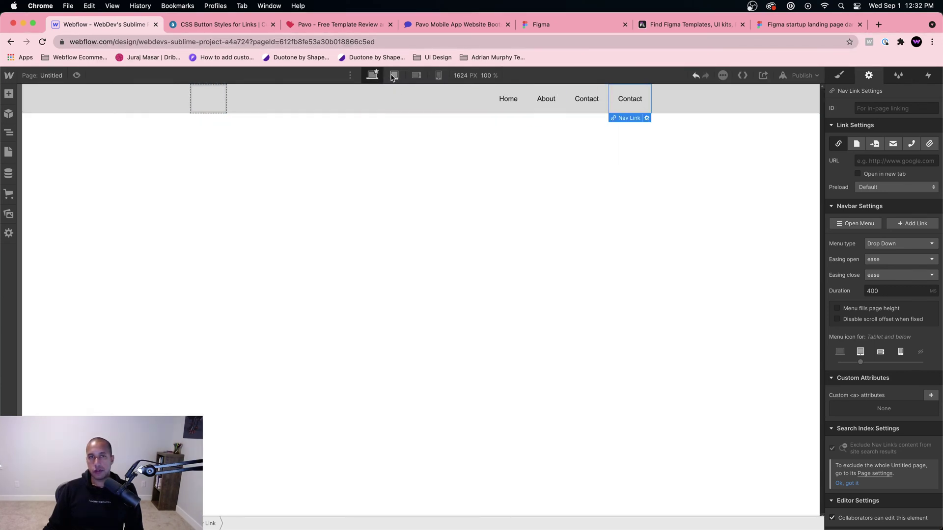
{"action": "left_click", "coordinate": [584, 98]}
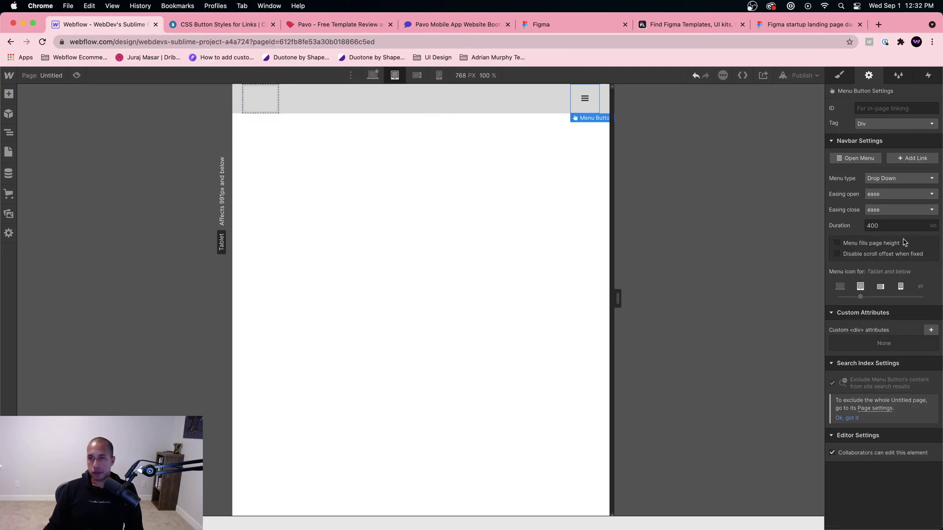
{"action": "left_click", "coordinate": [858, 159]}
{"action": "left_click", "coordinate": [396, 229]}
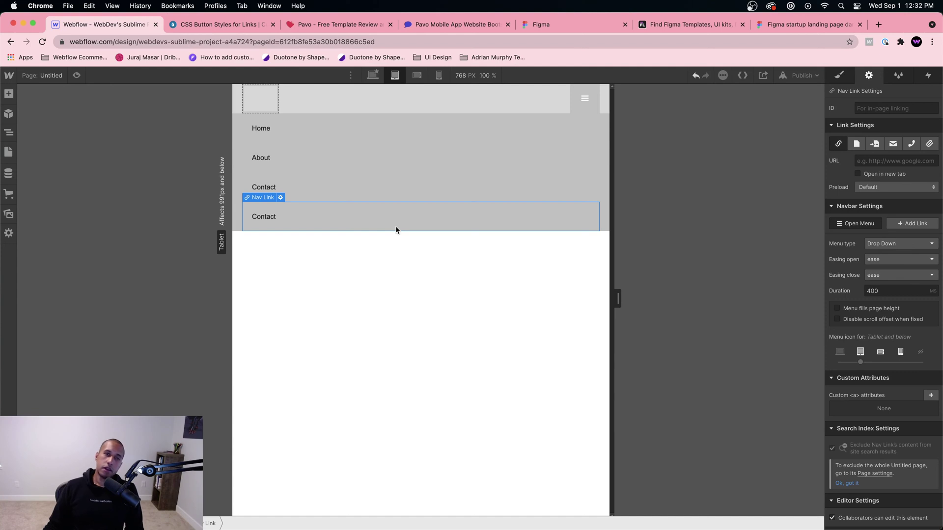
Add two more copies of the Contact link at the desktop breakpoint and check them in the expanded tablet menu
{"action": "left_click", "coordinate": [372, 75]}
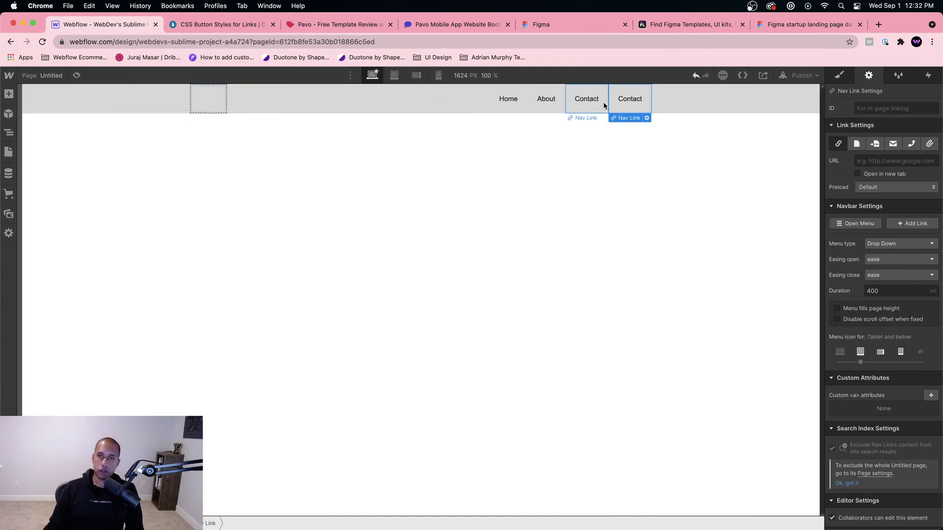
{"action": "key", "text": "super+d"}
{"action": "key", "text": "super+d"}
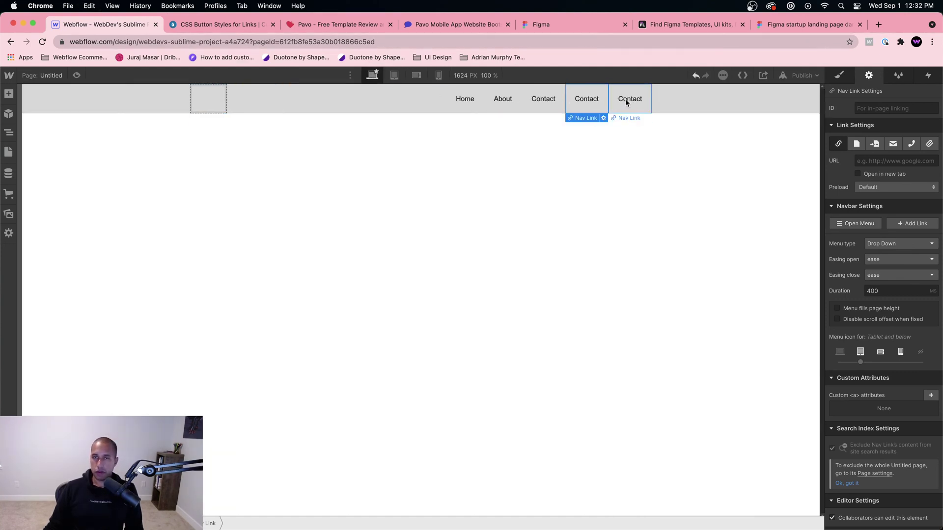
{"action": "left_click", "coordinate": [394, 75]}
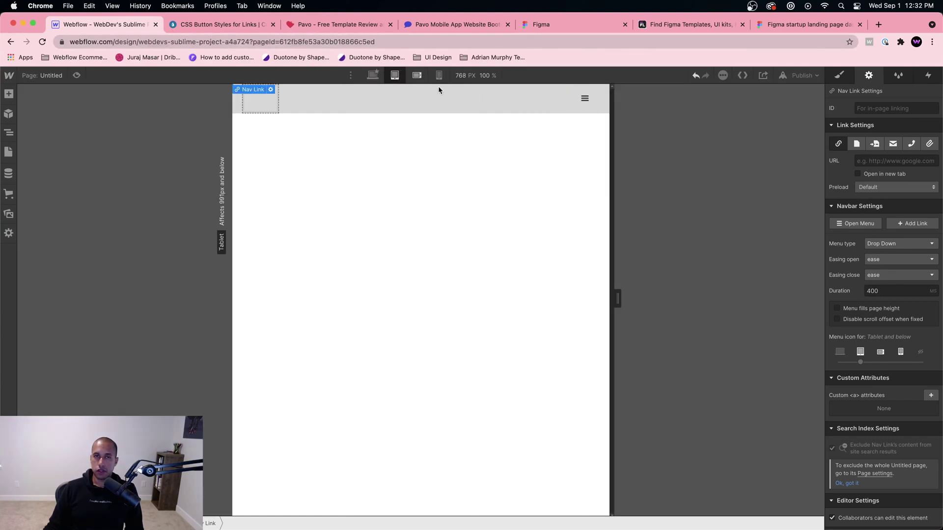
{"action": "left_click", "coordinate": [578, 105]}
{"action": "left_click", "coordinate": [855, 157]}
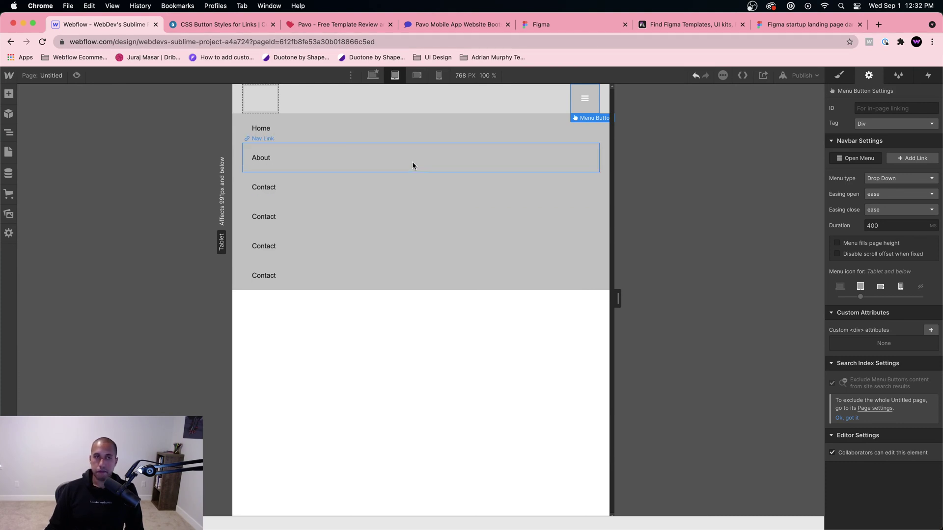
Switch to the Menu Button page and test the animated full-screen menu in preview at the tablet breakpoint
{"action": "left_click", "coordinate": [8, 152]}
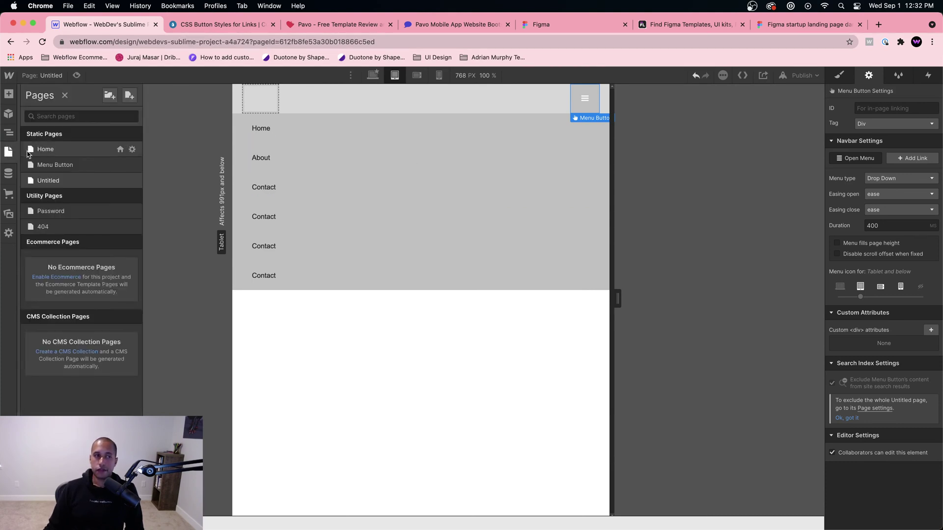
{"action": "left_click", "coordinate": [55, 164]}
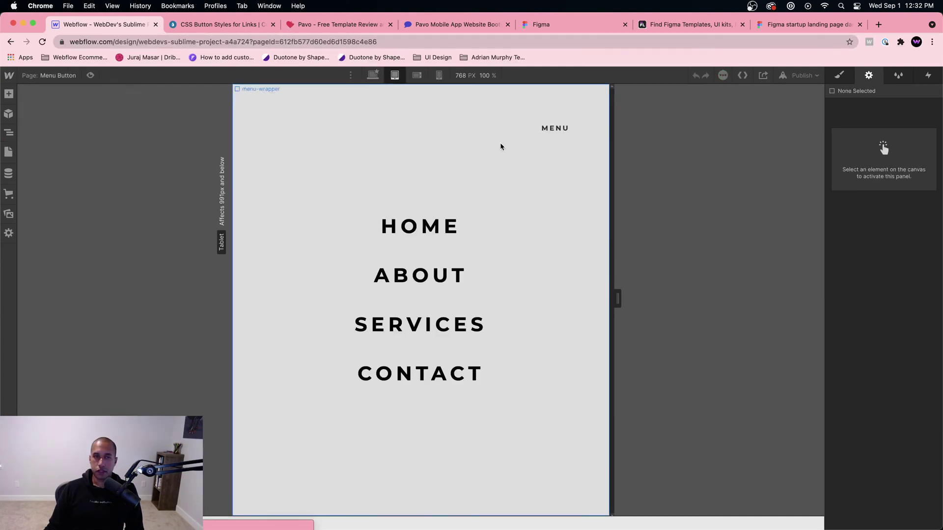
{"action": "left_click", "coordinate": [99, 77]}
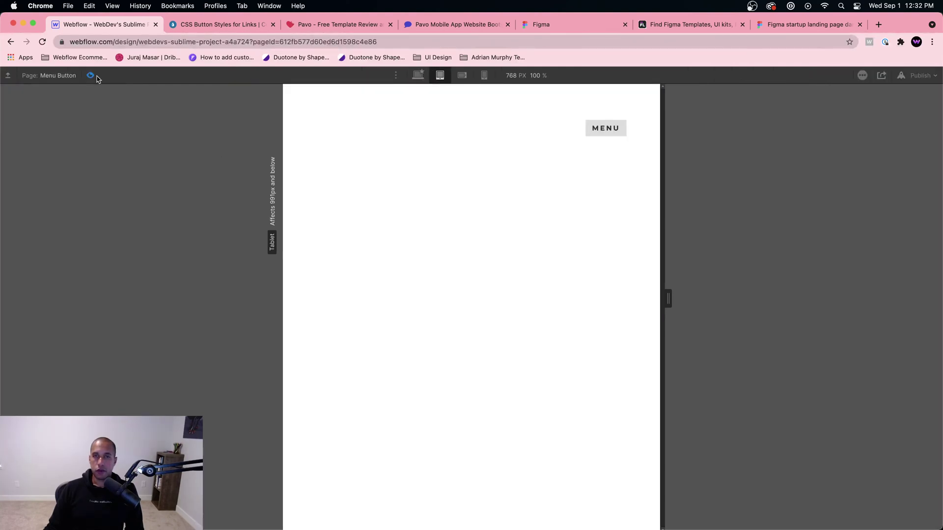
{"action": "left_click", "coordinate": [599, 126]}
{"action": "left_click", "coordinate": [601, 140]}
{"action": "left_click", "coordinate": [602, 133]}
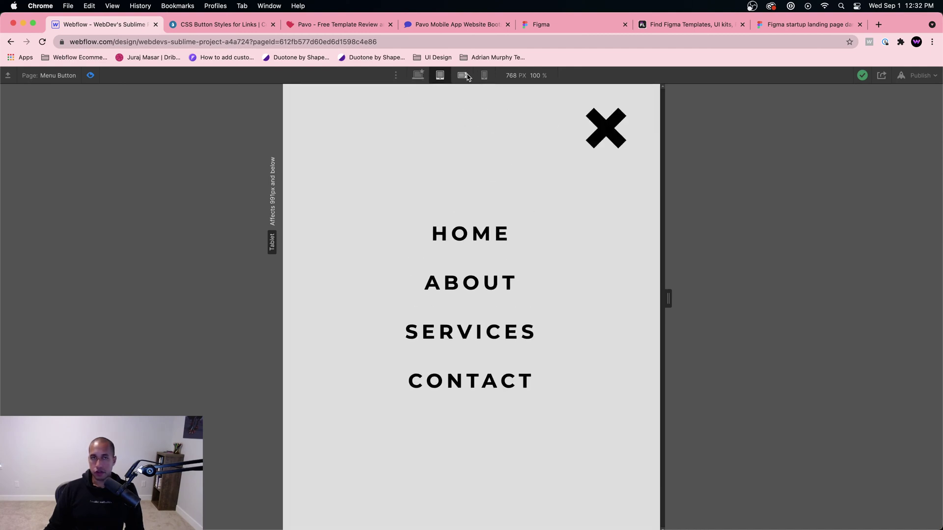
Test the full-screen menu in preview at the mobile landscape and portrait breakpoints, and leave the preview
{"action": "left_click", "coordinate": [462, 75]}
{"action": "left_click", "coordinate": [484, 75]}
{"action": "left_click", "coordinate": [512, 147]}
{"action": "left_click", "coordinate": [511, 147]}
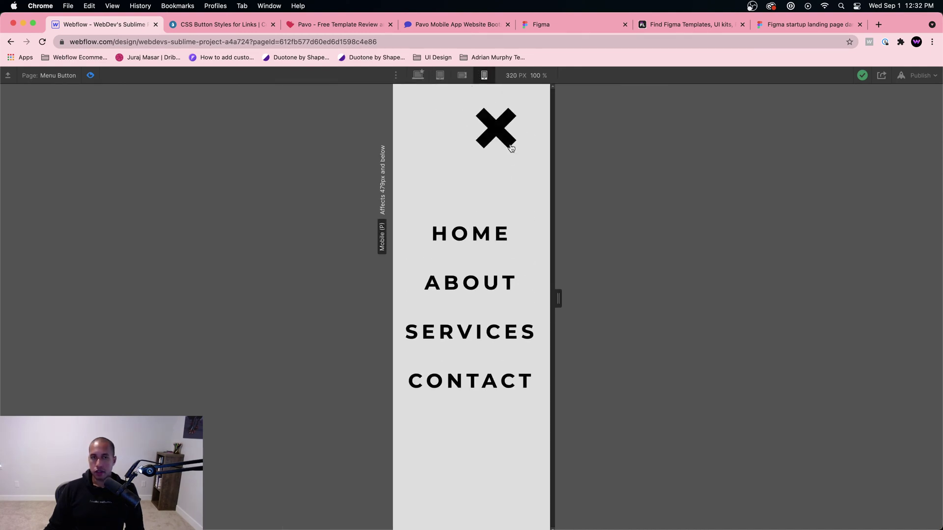
{"action": "left_click", "coordinate": [90, 76]}
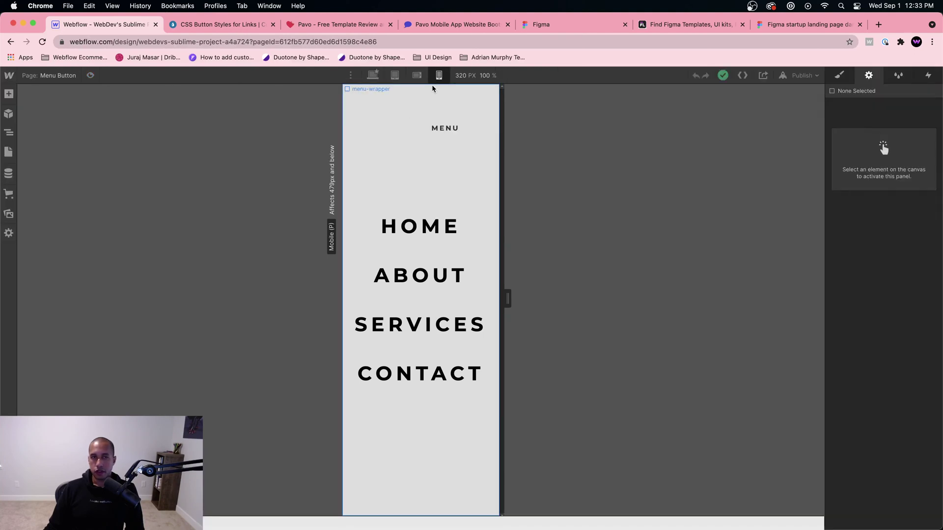
At the mobile landscape breakpoint, set the menu button's Lottie animation width and height to 75 px
{"action": "left_click", "coordinate": [417, 75]}
{"action": "left_click", "coordinate": [518, 135]}
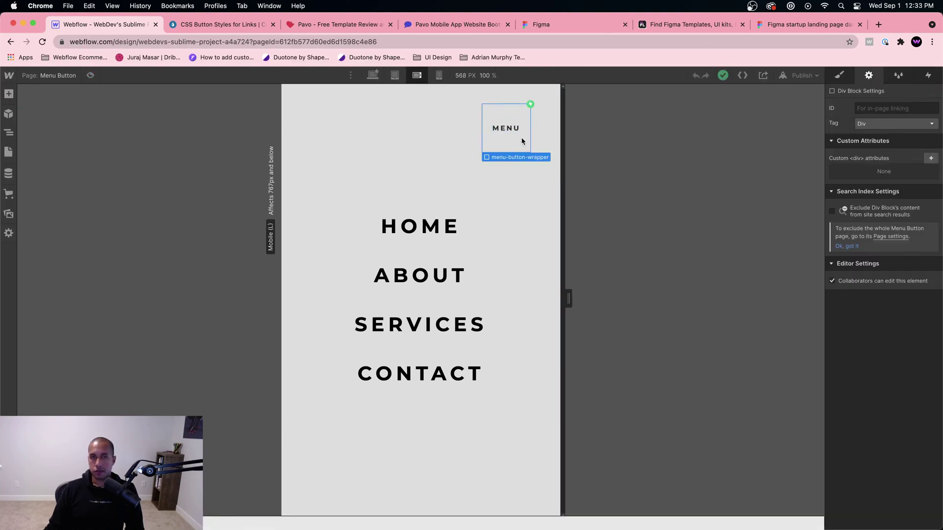
{"action": "left_click", "coordinate": [841, 77]}
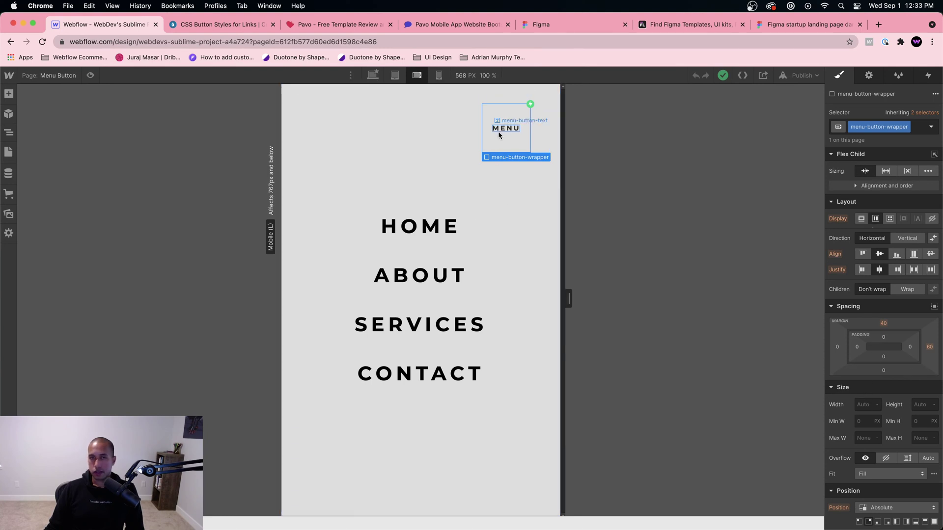
{"action": "left_click", "coordinate": [517, 124]}
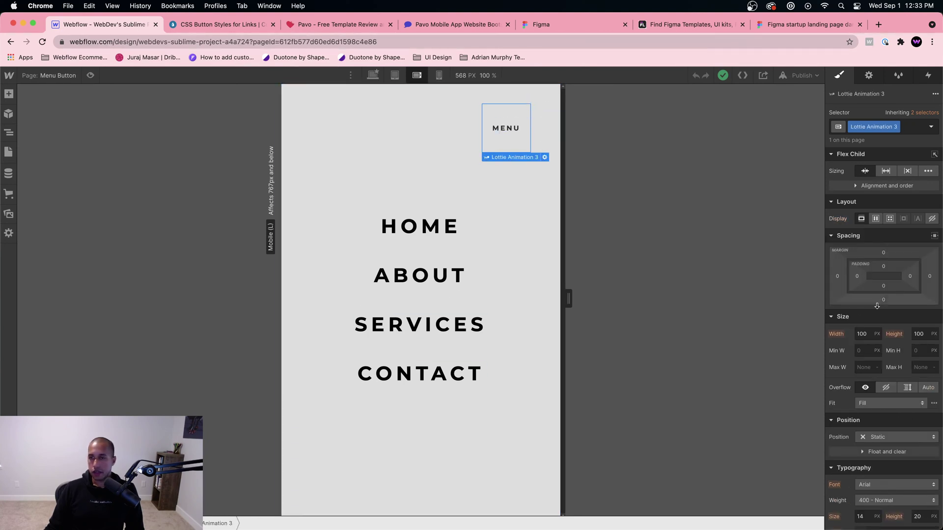
{"action": "left_click", "coordinate": [868, 335]}
{"action": "key", "text": "Tab"}
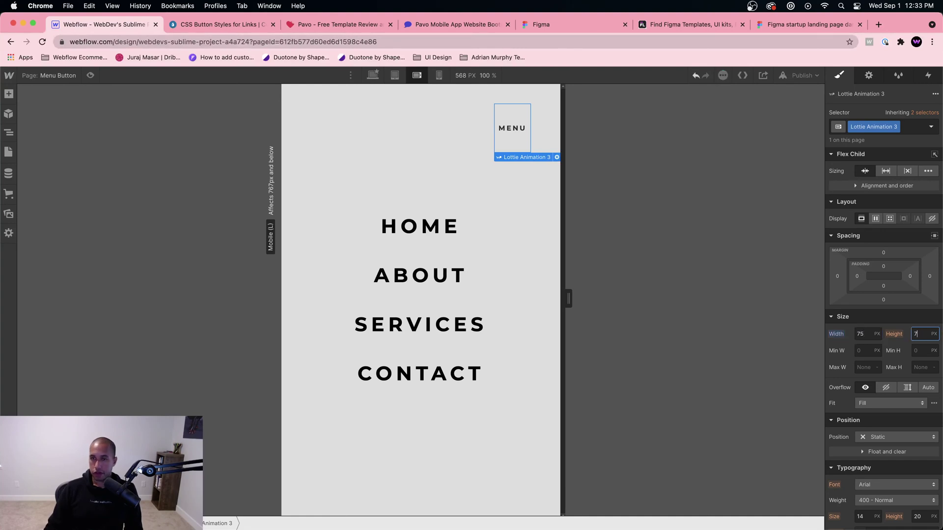
{"action": "type", "text": "75"}
Set the font size of the menu's nav links to 28 px at the mobile landscape breakpoint
{"action": "left_click", "coordinate": [440, 225]}
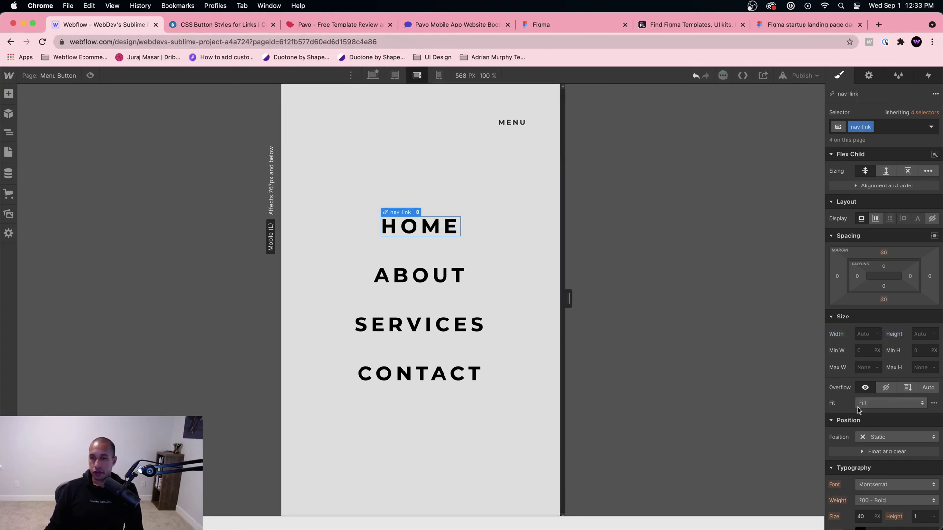
{"action": "scroll", "coordinate": [862, 399], "scroll_direction": "down", "scroll_amount": 3}
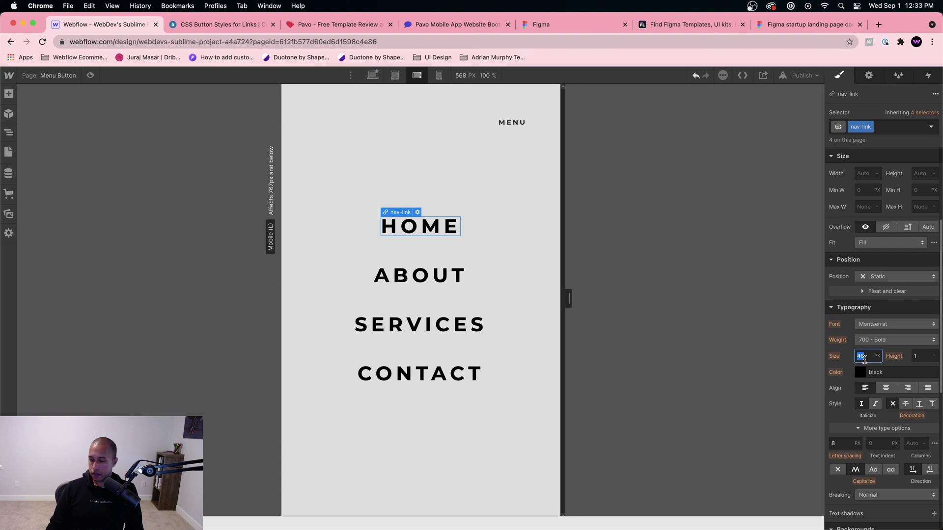
{"action": "type", "text": "28"}
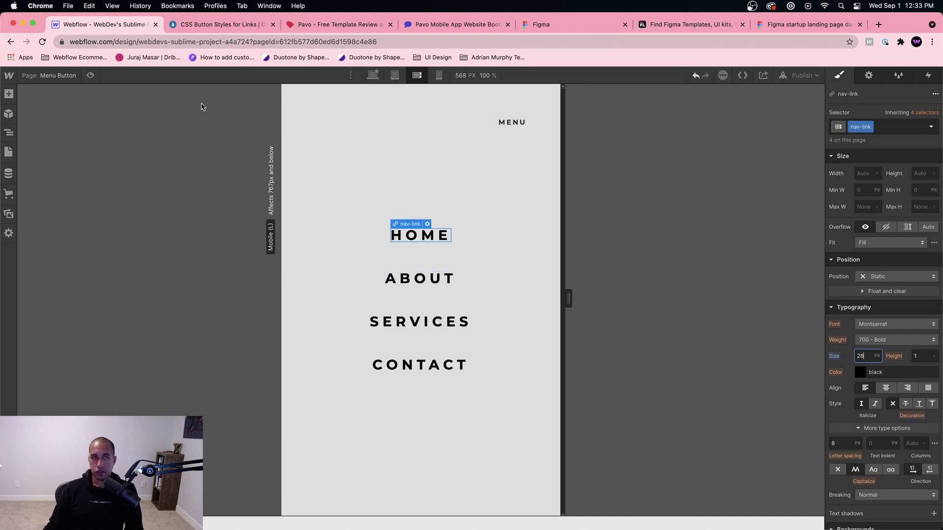
Preview the full-screen menu at mobile landscape, test opening and closing it, and leave the preview
{"action": "left_click", "coordinate": [90, 75]}
{"action": "left_click", "coordinate": [578, 123]}
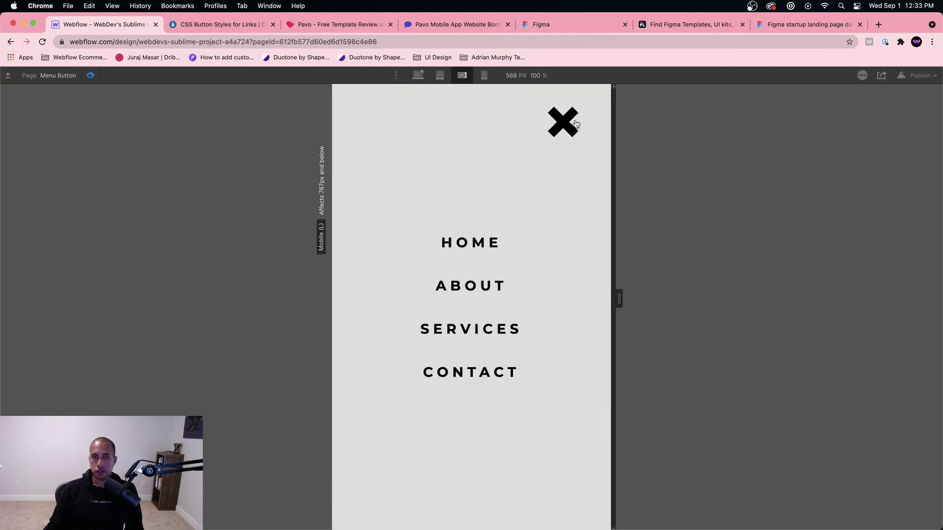
{"action": "left_click", "coordinate": [577, 123]}
{"action": "left_click", "coordinate": [91, 75]}
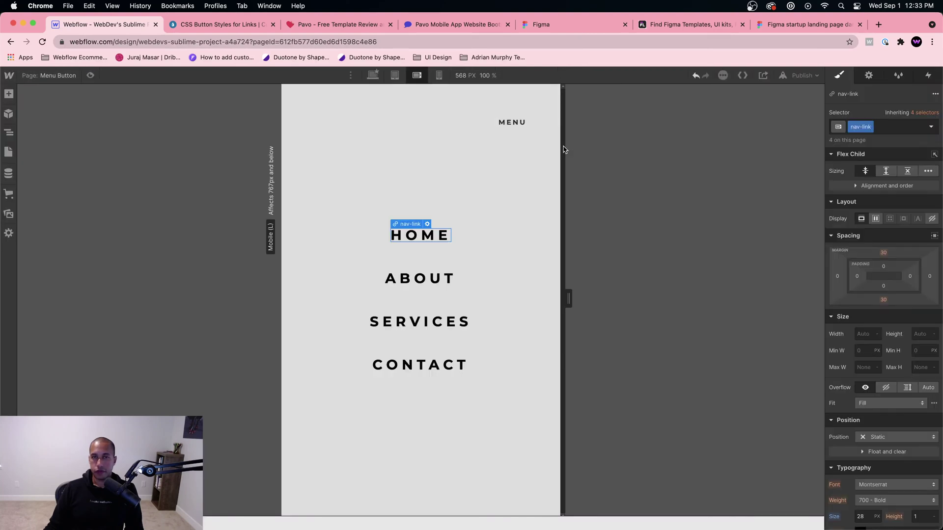
Set the menu-button-wrapper's top and right margins to 20 px at the mobile landscape breakpoint
{"action": "left_click", "coordinate": [511, 136]}
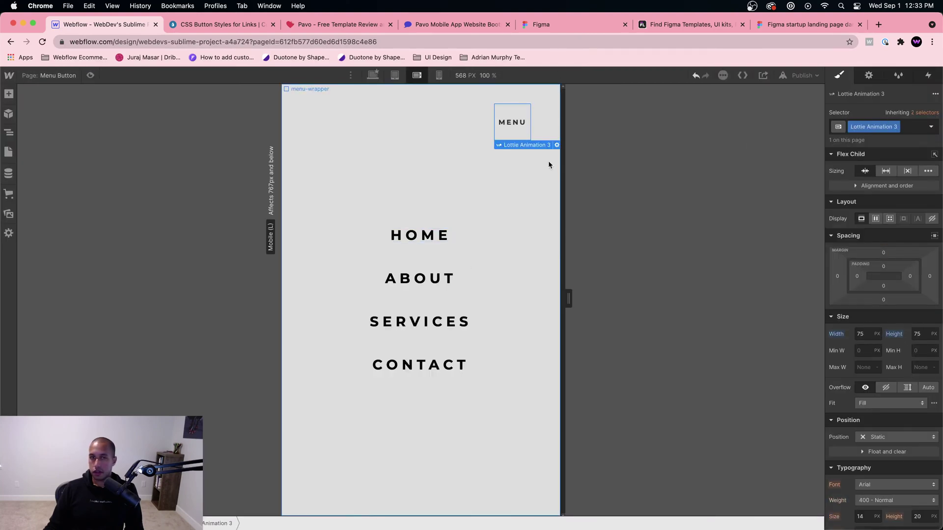
{"action": "left_click", "coordinate": [139, 524]}
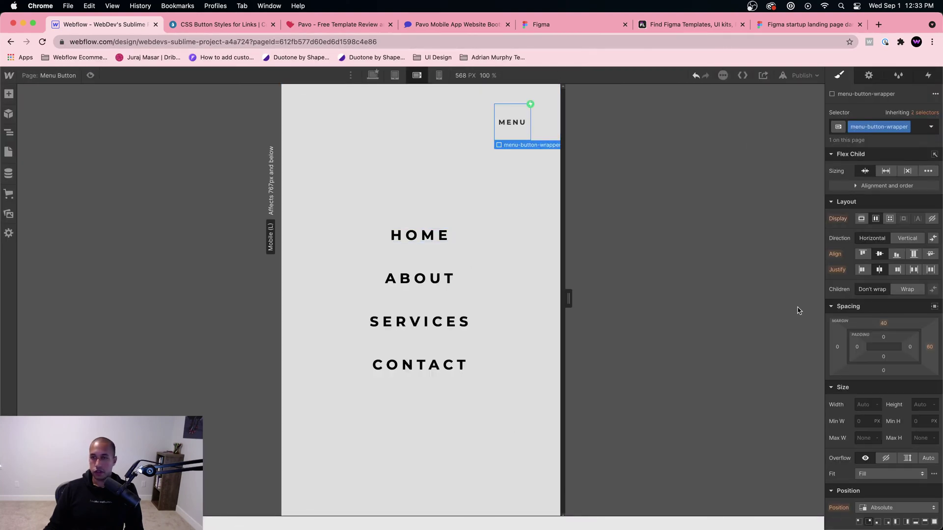
{"action": "left_click", "coordinate": [882, 323]}
{"action": "type", "text": "20"}
{"action": "key", "text": "Return"}
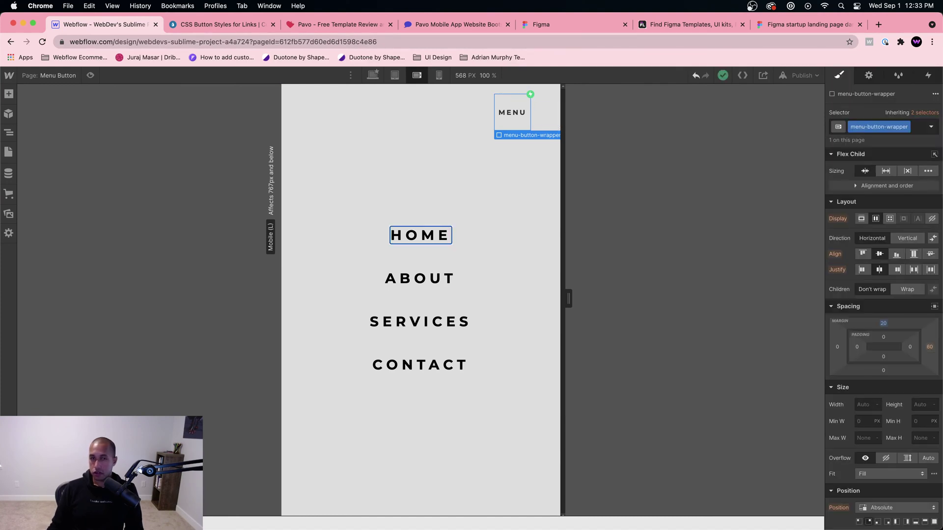
{"action": "left_click", "coordinate": [929, 347]}
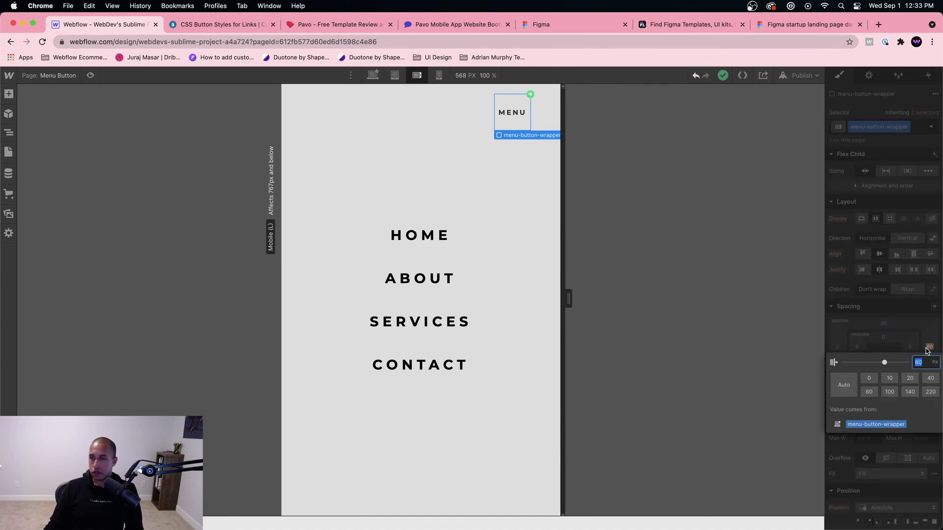
{"action": "type", "text": "20"}
{"action": "key", "text": "Return"}
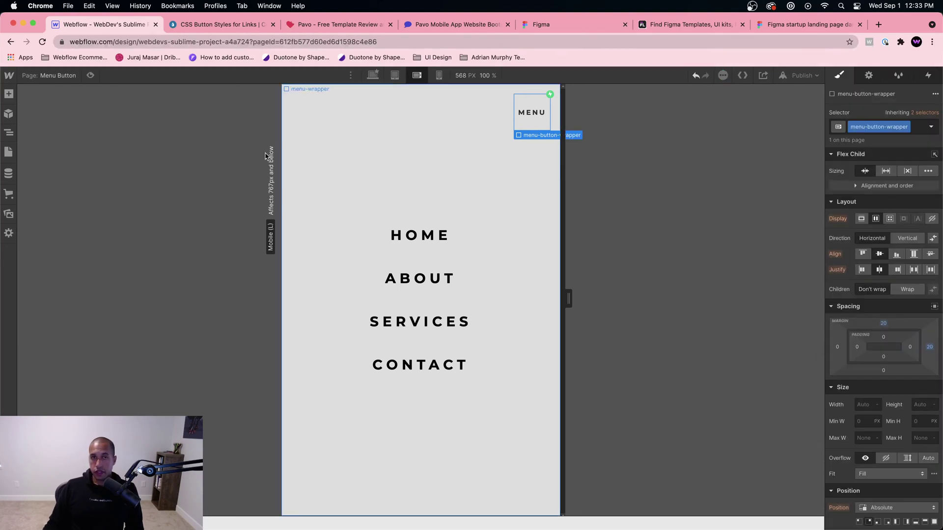
Test the full-screen menu in preview at mobile landscape and portrait, check it at tablet and desktop, and leave the preview
{"action": "left_click", "coordinate": [90, 76]}
{"action": "left_click", "coordinate": [567, 129]}
{"action": "left_click", "coordinate": [579, 125]}
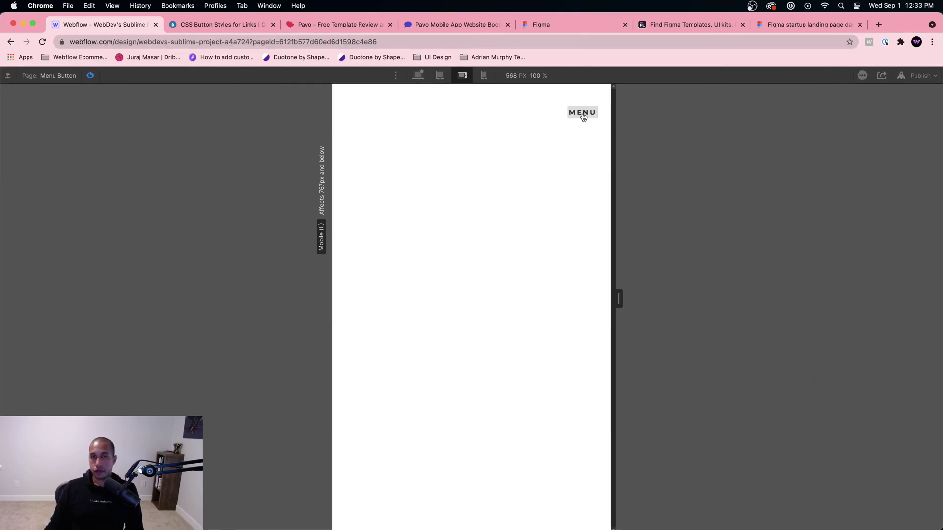
{"action": "left_click", "coordinate": [583, 112]}
{"action": "left_click", "coordinate": [483, 75]}
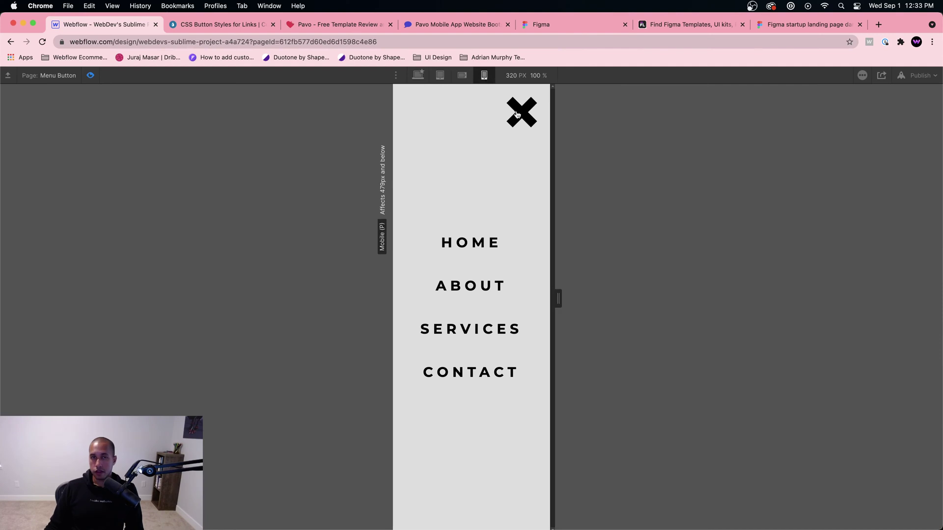
{"action": "left_click", "coordinate": [520, 115]}
{"action": "left_click", "coordinate": [525, 123]}
{"action": "left_click", "coordinate": [438, 76]}
{"action": "left_click", "coordinate": [423, 78]}
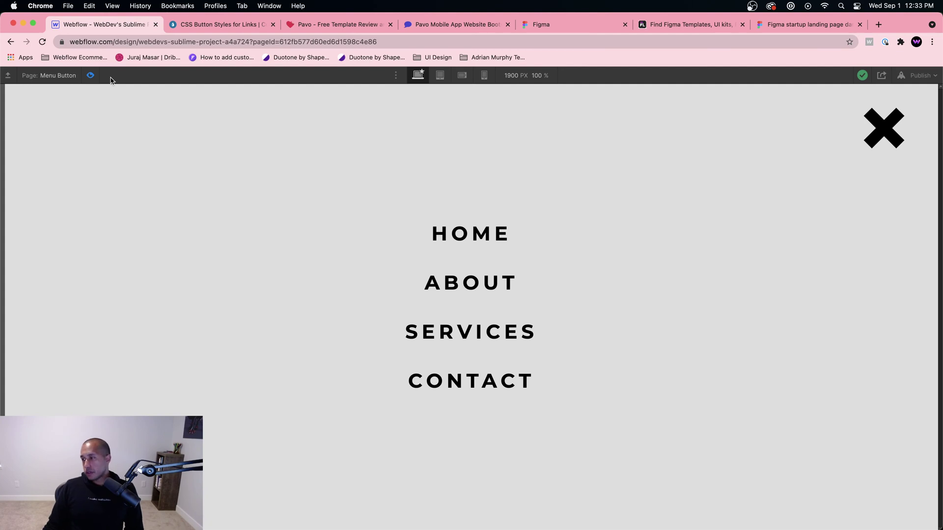
{"action": "left_click", "coordinate": [91, 76]}
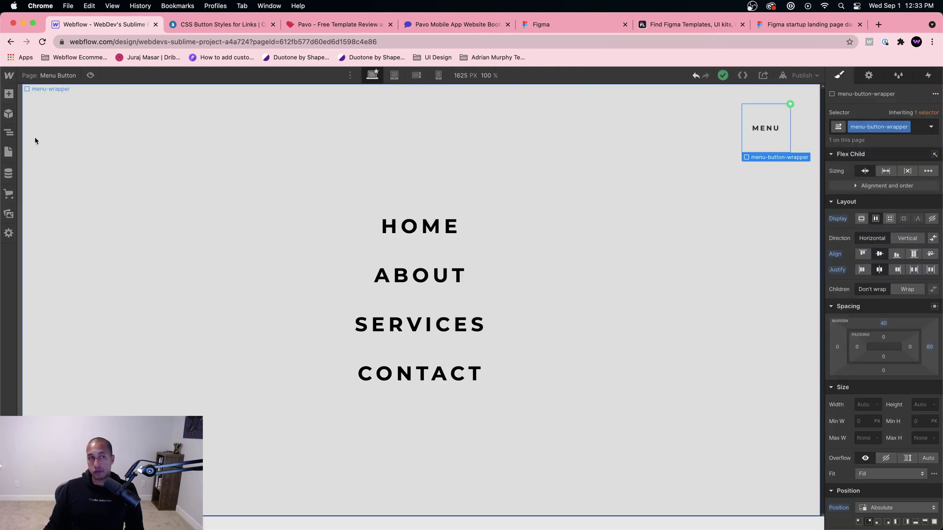
Open the Untitled page, expand the built-in navbar's menu at the tablet breakpoint, and return to the desktop breakpoint
{"action": "left_click", "coordinate": [9, 152]}
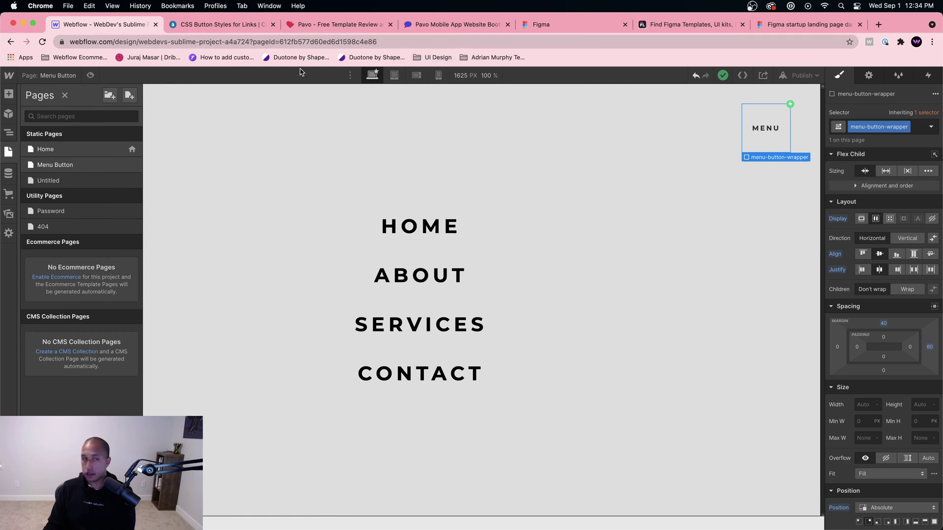
{"action": "left_click", "coordinate": [73, 181]}
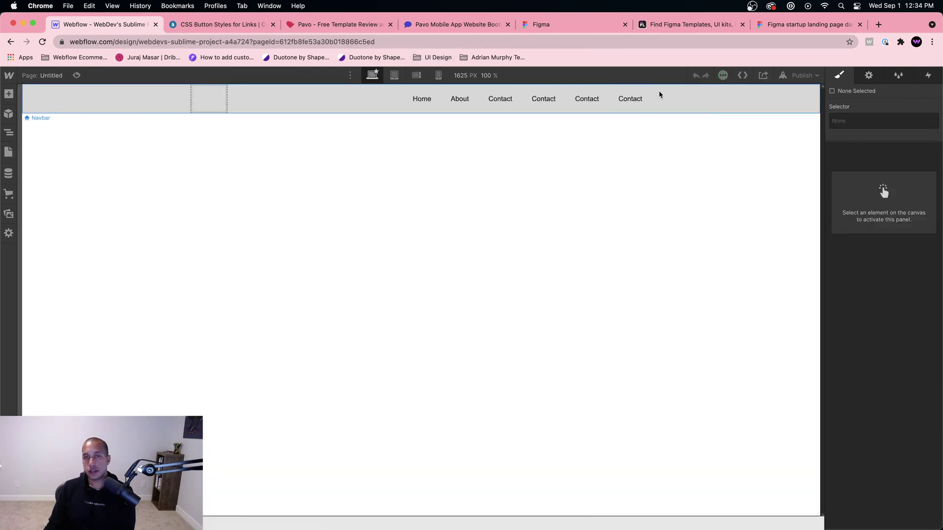
{"action": "left_click", "coordinate": [658, 93]}
{"action": "left_click", "coordinate": [395, 75]}
{"action": "left_click", "coordinate": [584, 97]}
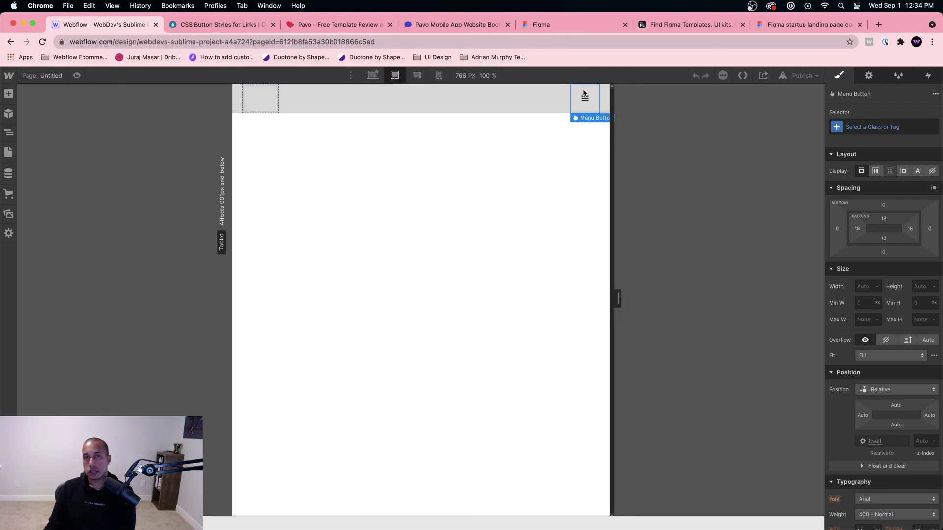
{"action": "left_click", "coordinate": [868, 75]}
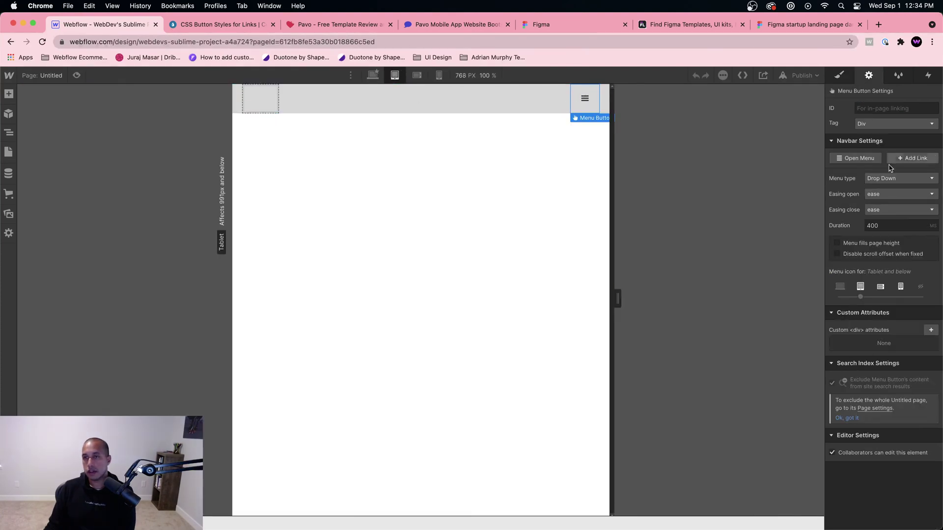
{"action": "left_click", "coordinate": [855, 158]}
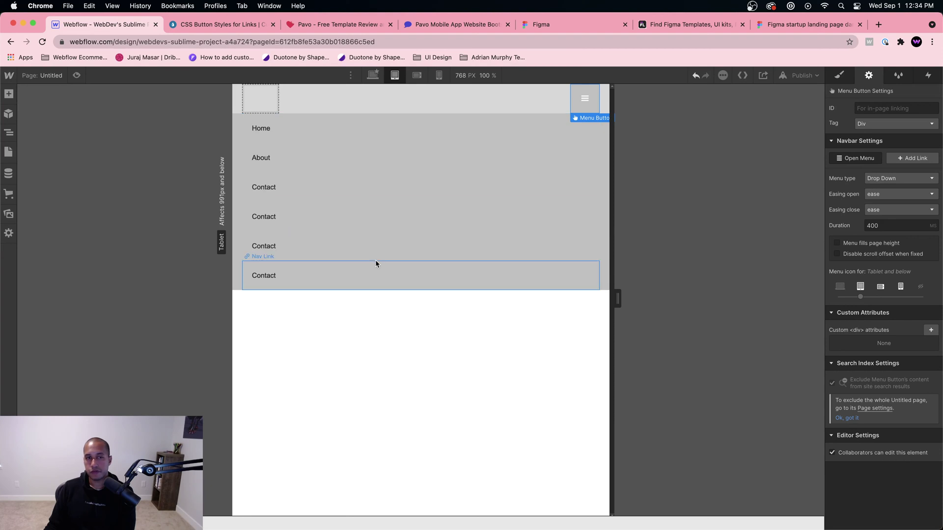
{"action": "left_click", "coordinate": [371, 75]}
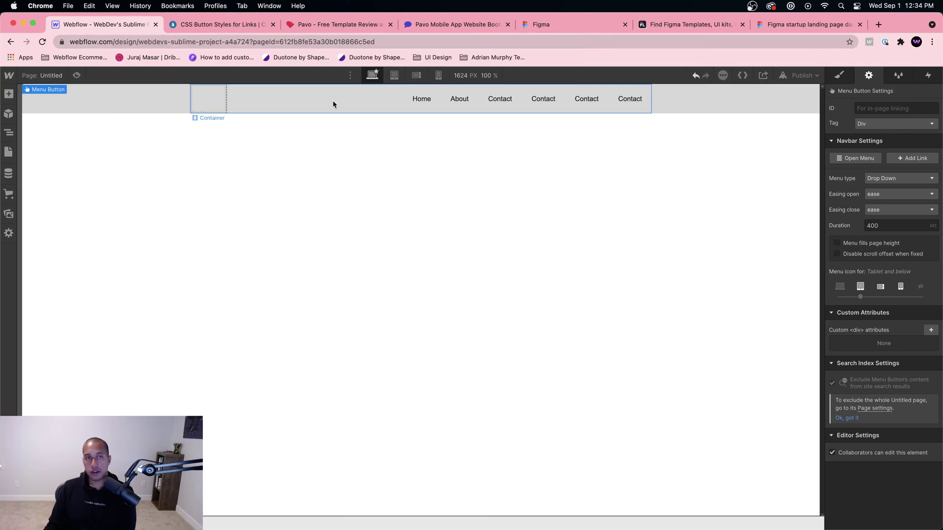
Switch to the Pavo demo website and examine its navigation bar while going through the page sections and back up
{"action": "left_click", "coordinate": [589, 24]}
{"action": "left_click", "coordinate": [458, 25]}
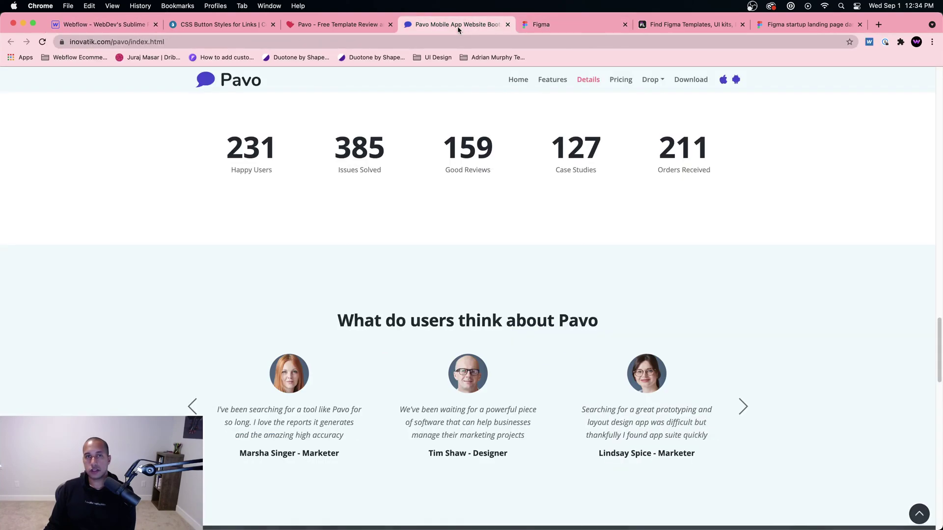
{"action": "scroll", "coordinate": [450, 151], "scroll_direction": "up", "scroll_amount": 10}
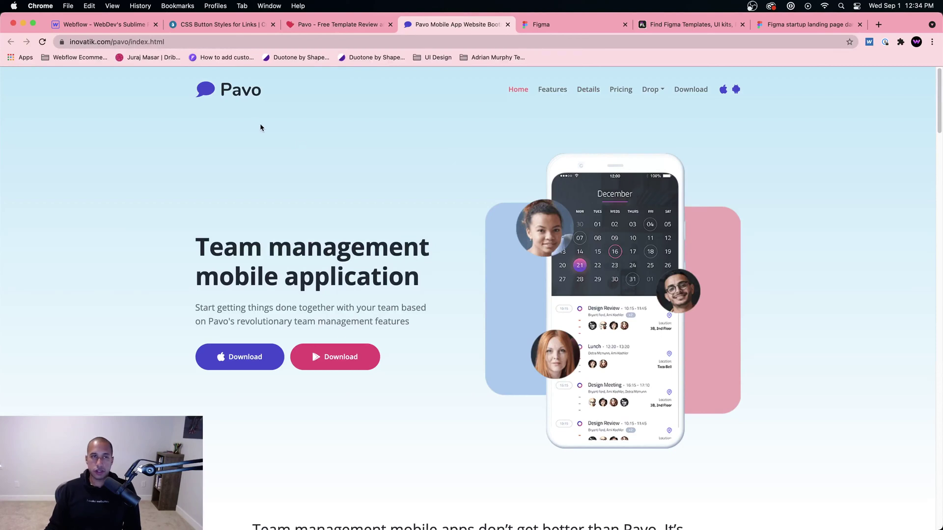
{"action": "mouse_move", "coordinate": [643, 93]}
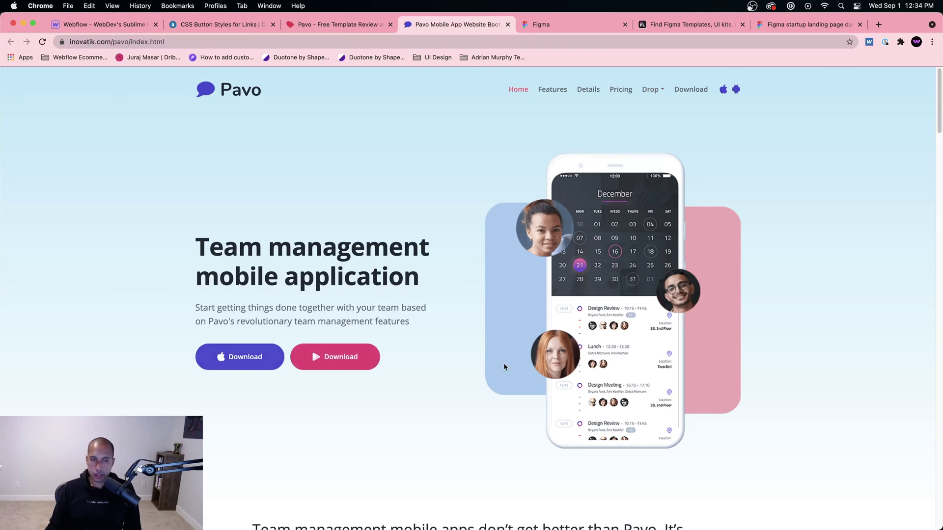
{"action": "scroll", "coordinate": [634, 314], "scroll_direction": "down", "scroll_amount": 7}
{"action": "scroll", "coordinate": [626, 314], "scroll_direction": "down", "scroll_amount": 4}
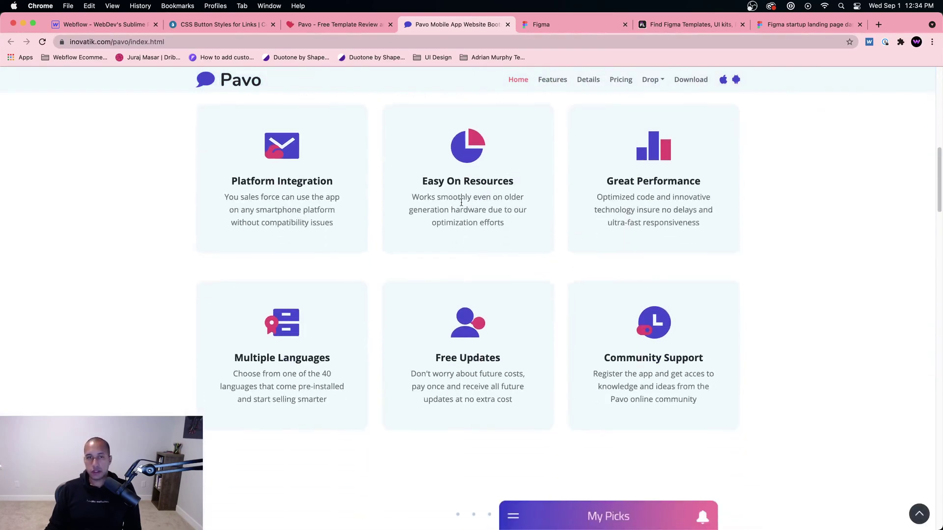
{"action": "scroll", "coordinate": [375, 331], "scroll_direction": "down", "scroll_amount": 8}
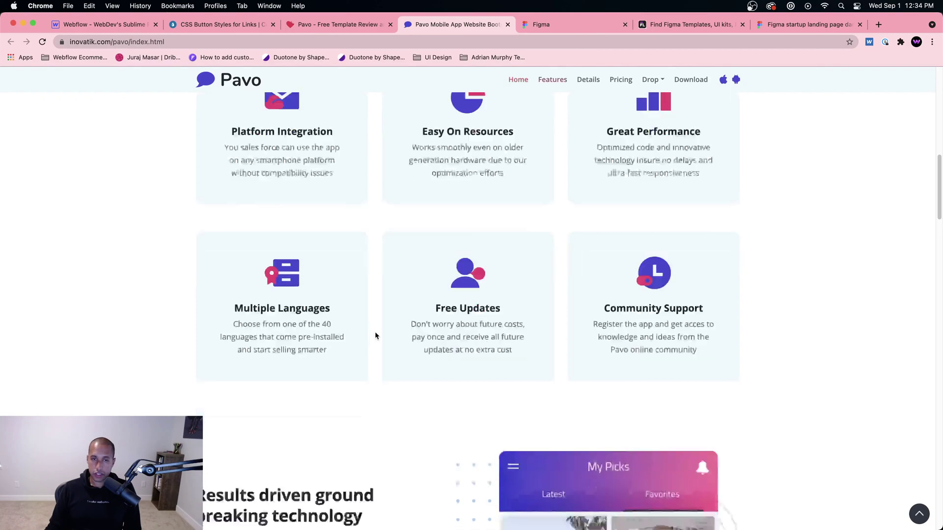
{"action": "scroll", "coordinate": [579, 239], "scroll_direction": "down", "scroll_amount": 6}
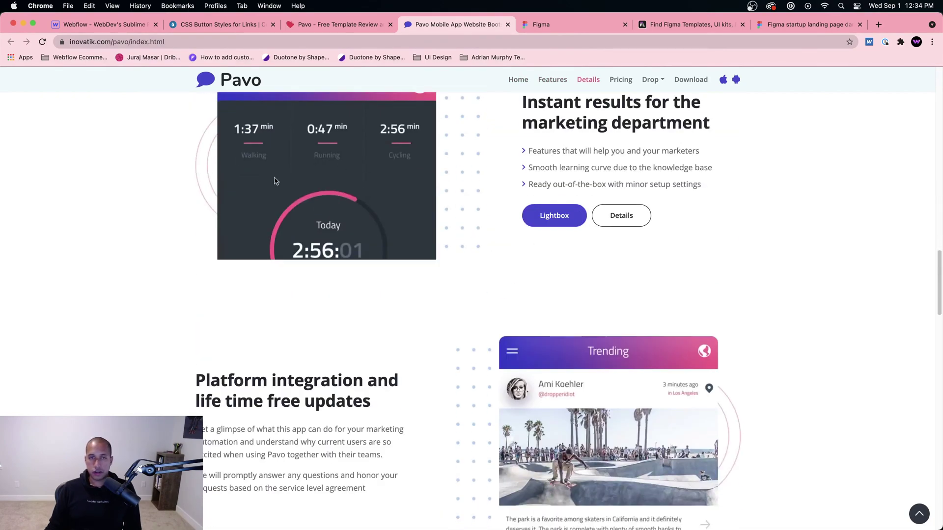
{"action": "scroll", "coordinate": [442, 252], "scroll_direction": "down", "scroll_amount": 18}
{"action": "scroll", "coordinate": [482, 252], "scroll_direction": "up", "scroll_amount": 20}
{"action": "scroll", "coordinate": [482, 248], "scroll_direction": "down", "scroll_amount": 12}
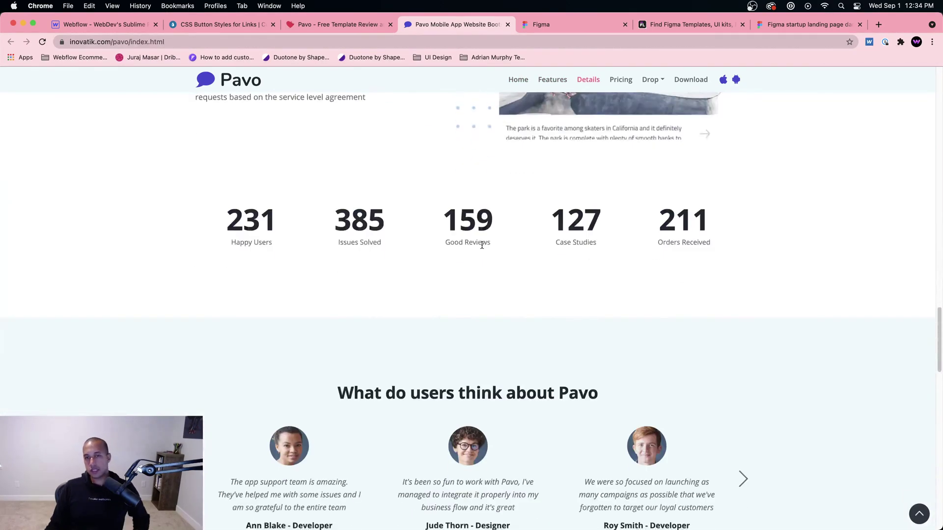
{"action": "scroll", "coordinate": [481, 245], "scroll_direction": "down", "scroll_amount": 15}
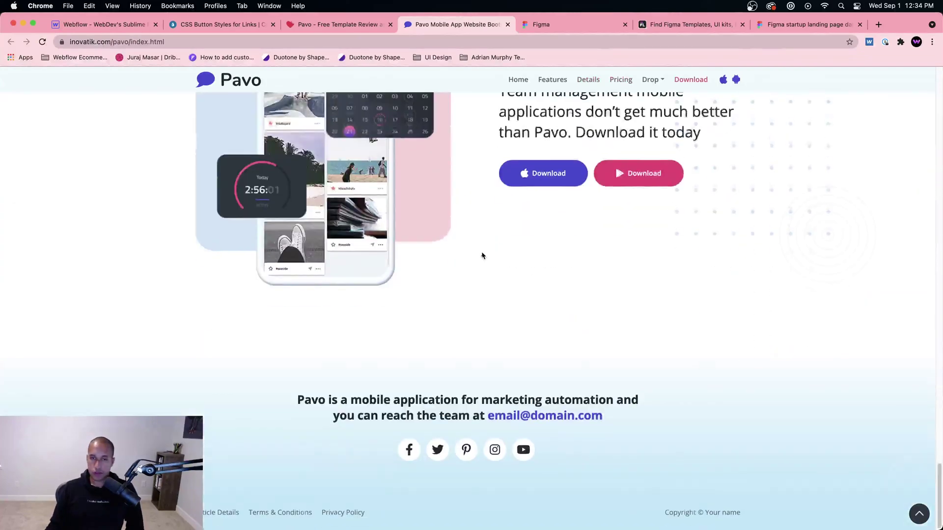
{"action": "scroll", "coordinate": [481, 251], "scroll_direction": "up", "scroll_amount": 20}
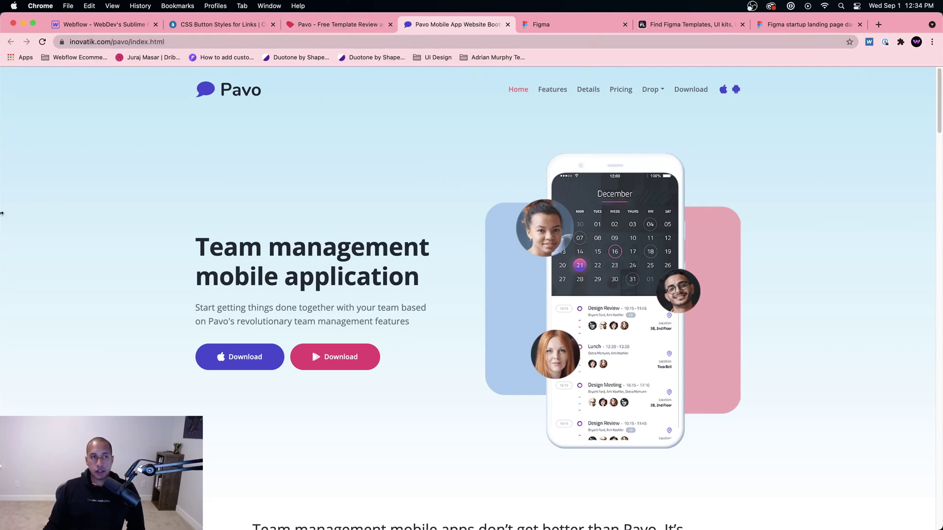
Narrow the browser window to about half the screen, examine the Pavo page's responsive layout, and restore the full width
{"action": "left_click_drag", "start_coordinate": [6, 211], "coordinate": [566, 230]}
{"action": "scroll", "coordinate": [736, 280], "scroll_direction": "down", "scroll_amount": 15}
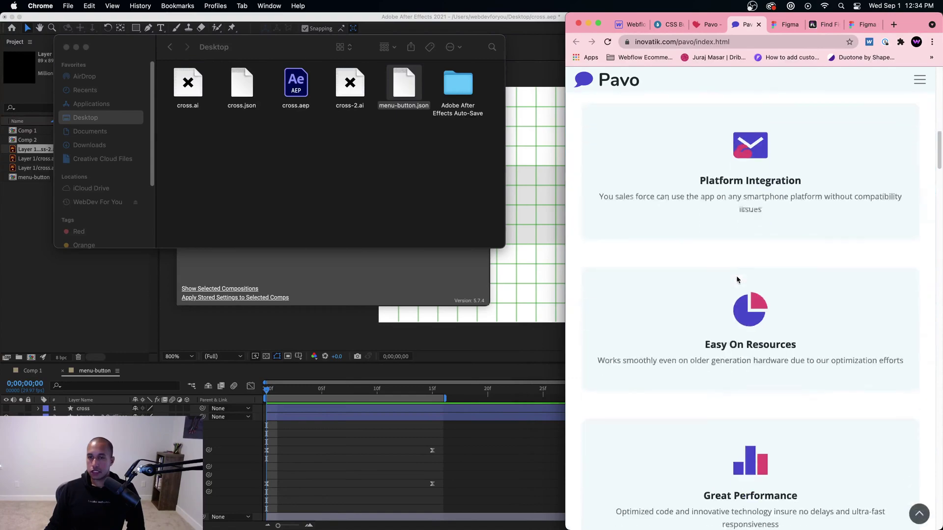
{"action": "scroll", "coordinate": [737, 280], "scroll_direction": "down", "scroll_amount": 15}
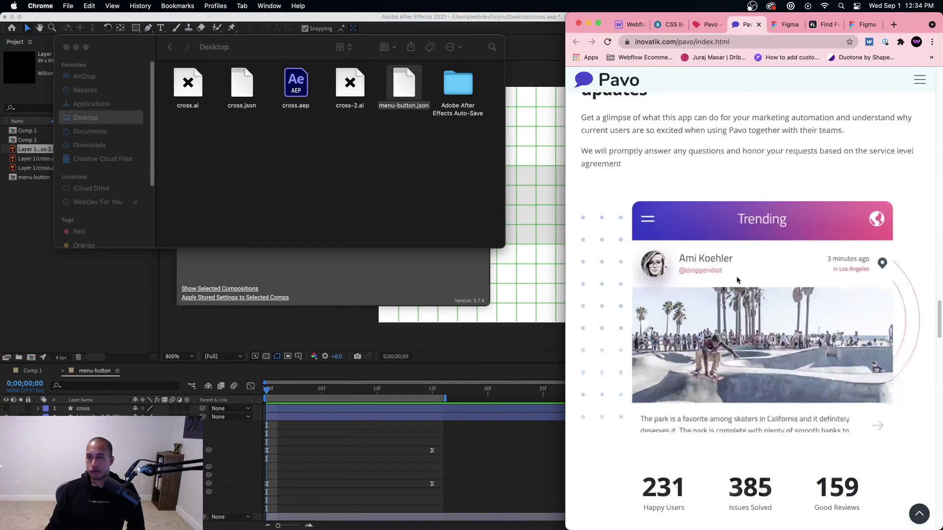
{"action": "left_click_drag", "start_coordinate": [563, 253], "coordinate": [0, 208]}
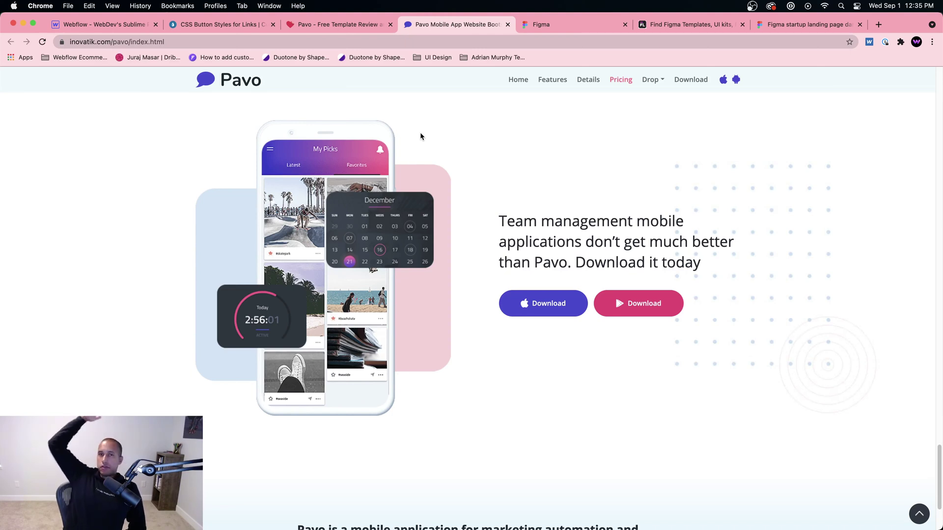
Compare the open reference pages and bring up the Pavo template review on One Page Love
{"action": "left_click", "coordinate": [339, 25]}
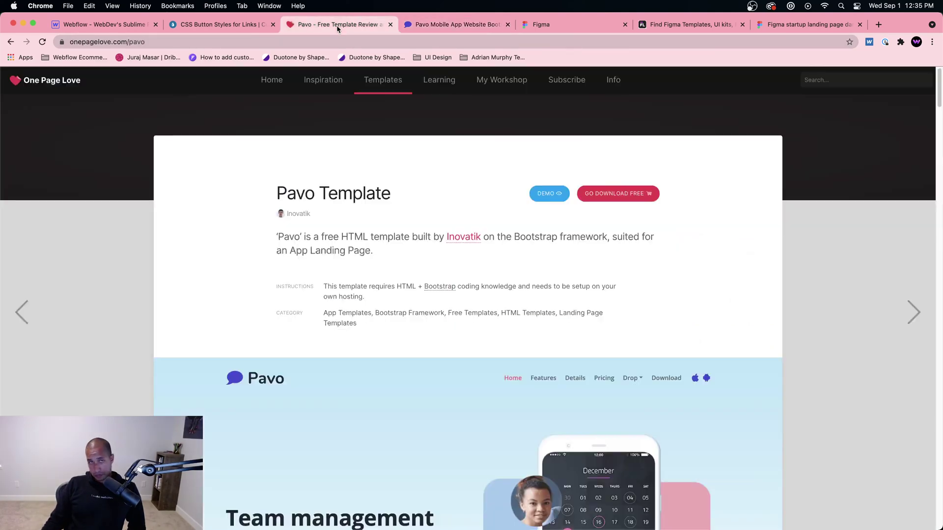
{"action": "left_click", "coordinate": [252, 25]}
{"action": "left_click", "coordinate": [406, 26]}
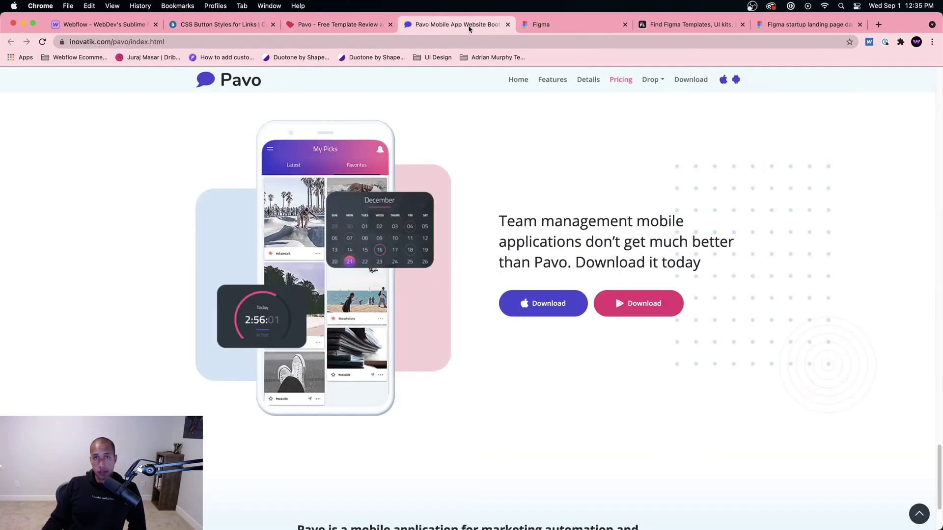
{"action": "left_click", "coordinate": [356, 27]}
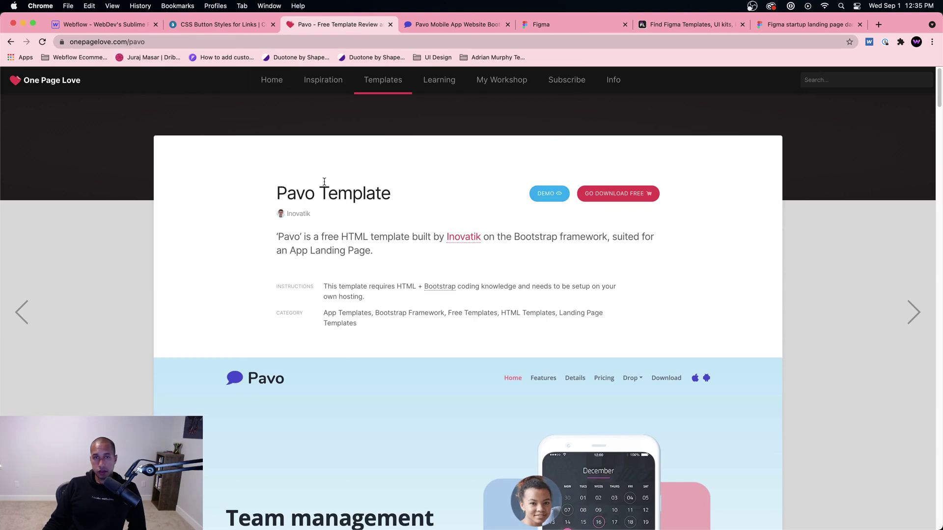
Download the free Pavo template from Inovatik, check the file in the Downloads folder, and return to the browser
{"action": "left_click", "coordinate": [621, 198]}
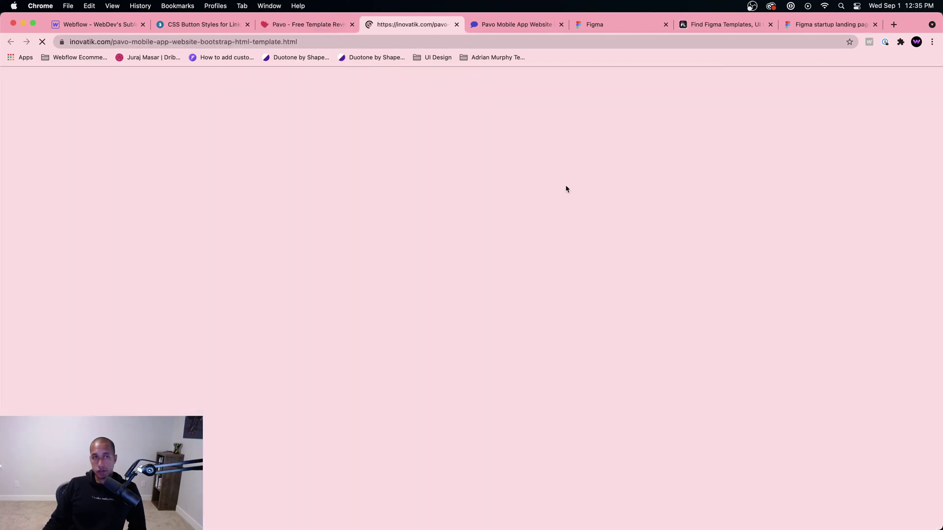
{"action": "scroll", "coordinate": [539, 211], "scroll_direction": "down", "scroll_amount": 2}
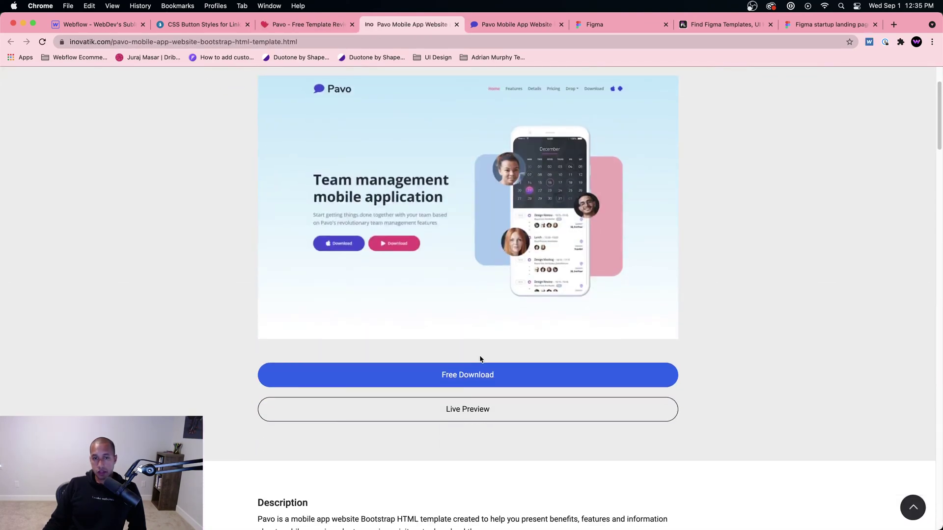
{"action": "left_click", "coordinate": [463, 374]}
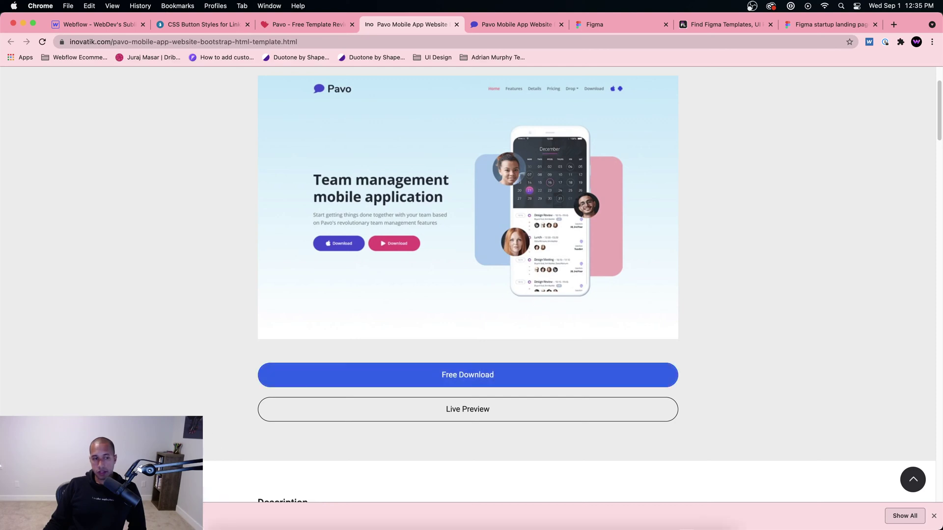
{"action": "left_click", "coordinate": [74, 515]}
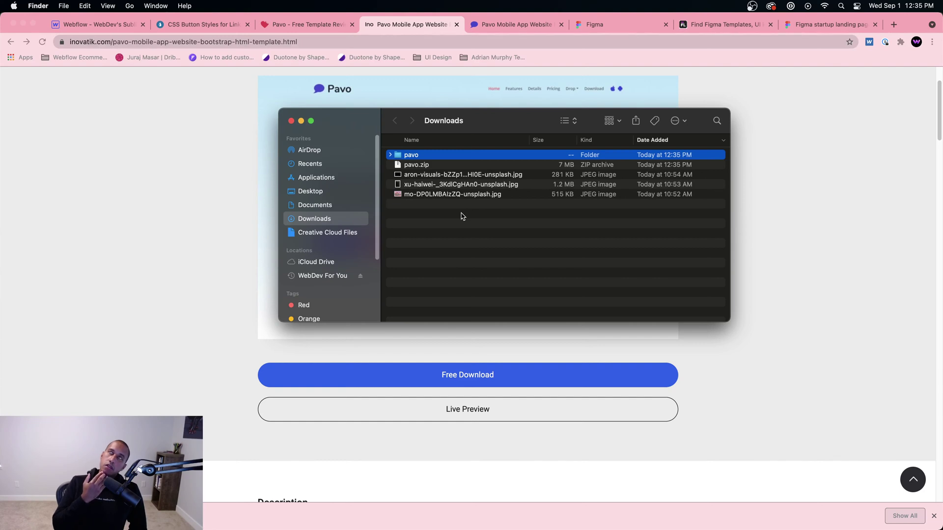
{"action": "left_click", "coordinate": [768, 134]}
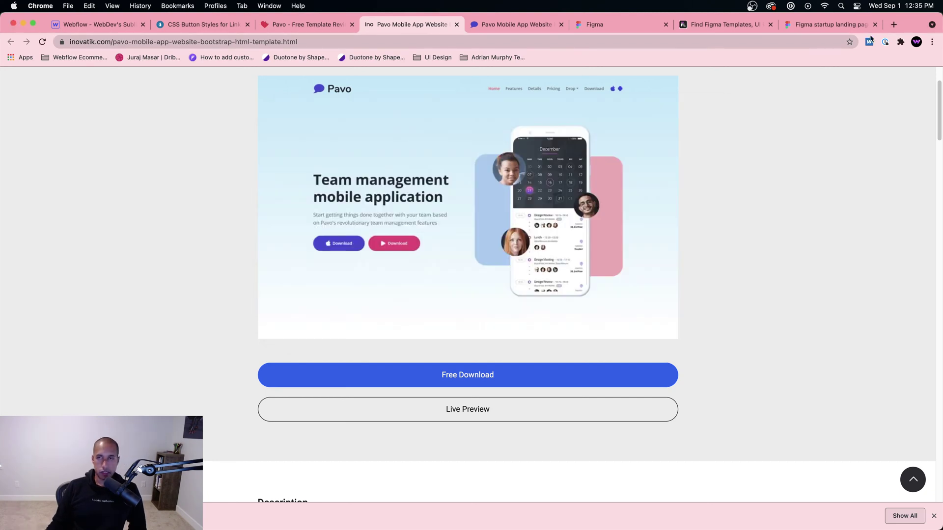
Open webdevforyou.com in a new browser tab and look over its home page and navigation bar
{"action": "left_click", "coordinate": [894, 25]}
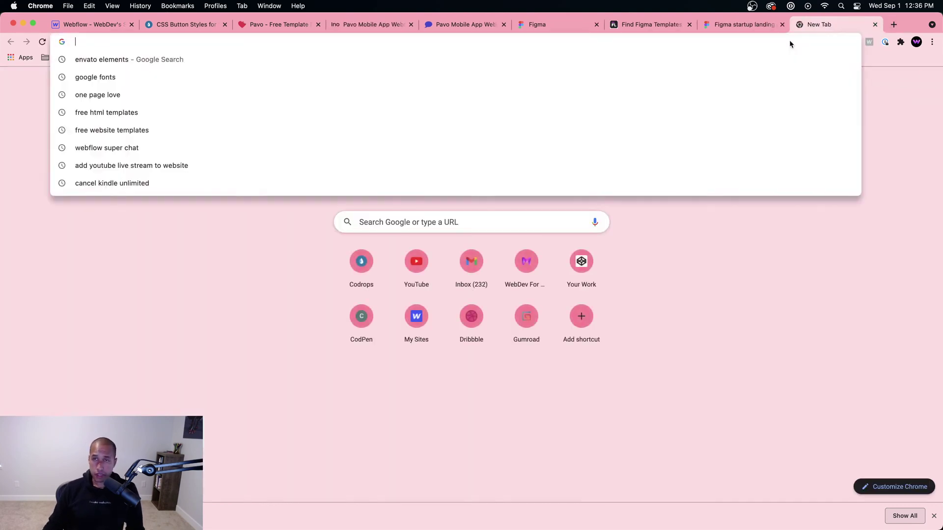
{"action": "type", "text": "webdev"}
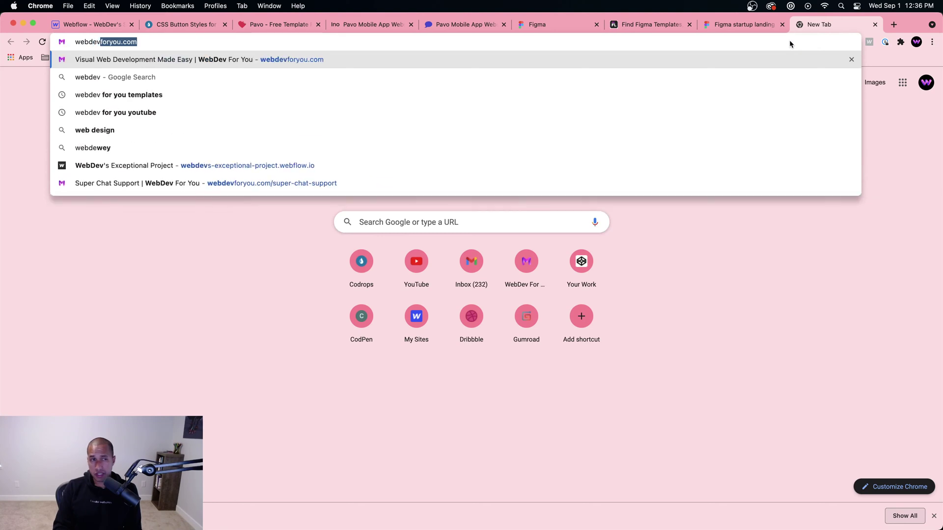
{"action": "key", "text": "Return"}
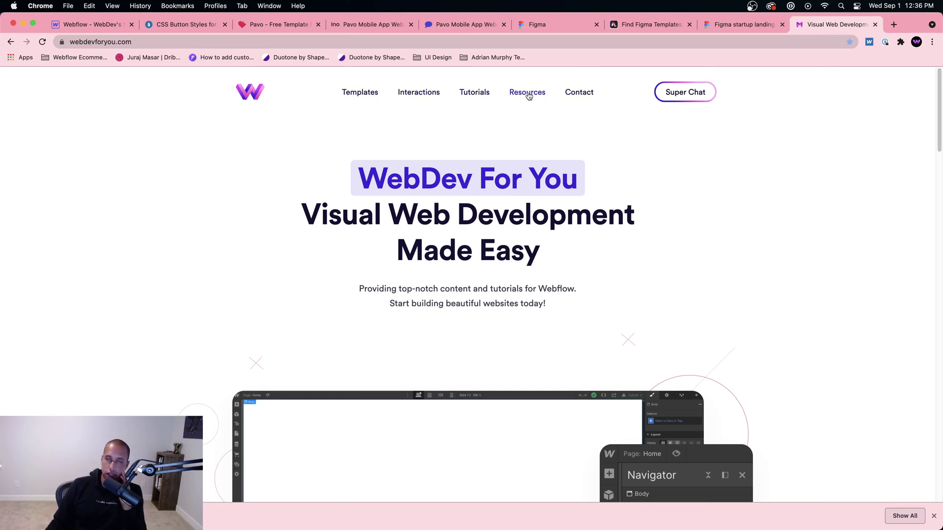
{"action": "scroll", "coordinate": [617, 149], "scroll_direction": "down", "scroll_amount": 1}
{"action": "scroll", "coordinate": [616, 150], "scroll_direction": "up", "scroll_amount": 4}
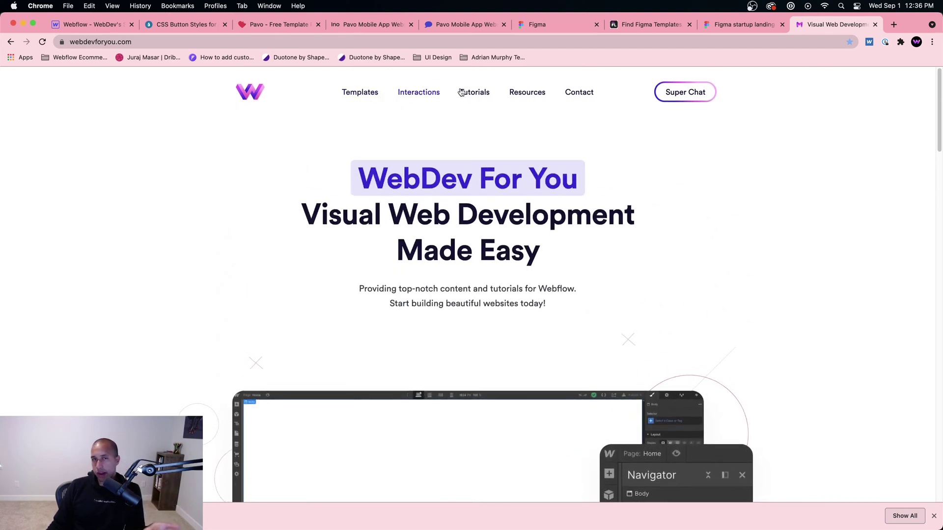
Open the site's Resources page and look through the Webflow, Envato Elements and Learn UI Design entries
{"action": "left_click", "coordinate": [527, 92]}
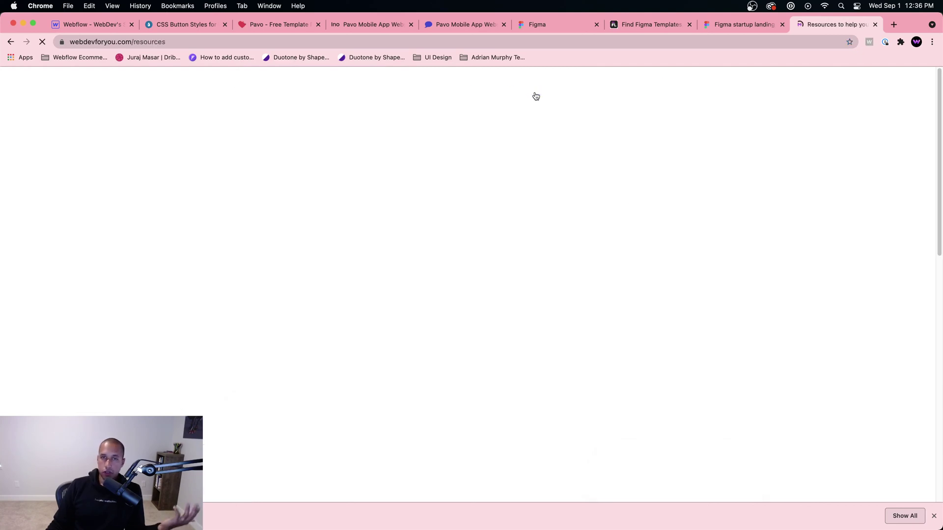
{"action": "scroll", "coordinate": [564, 263], "scroll_direction": "down", "scroll_amount": 2}
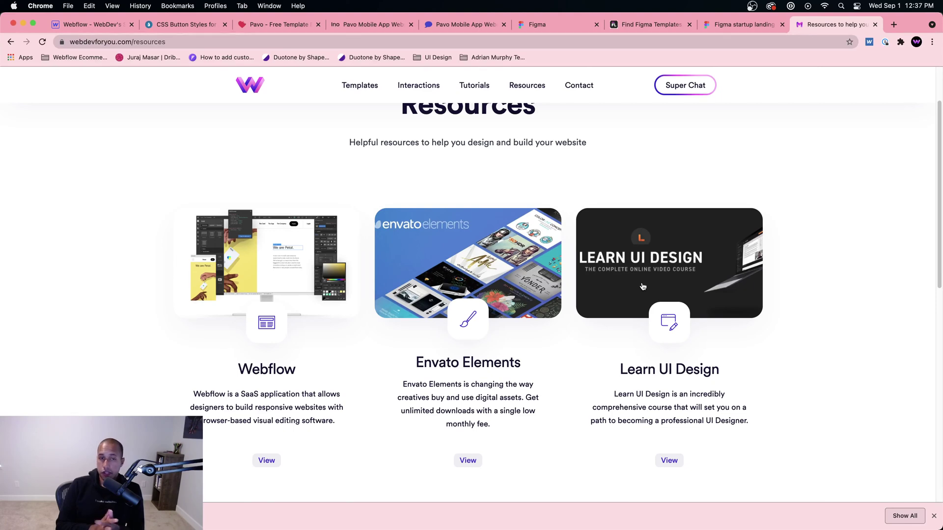
{"action": "scroll", "coordinate": [535, 309], "scroll_direction": "down", "scroll_amount": 2}
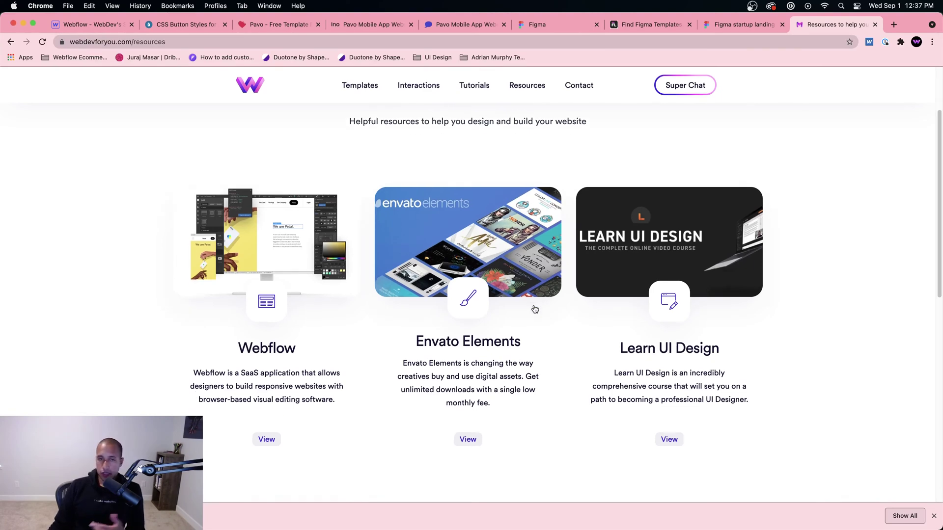
{"action": "scroll", "coordinate": [535, 309], "scroll_direction": "down", "scroll_amount": 5}
{"action": "scroll", "coordinate": [532, 309], "scroll_direction": "up", "scroll_amount": 10}
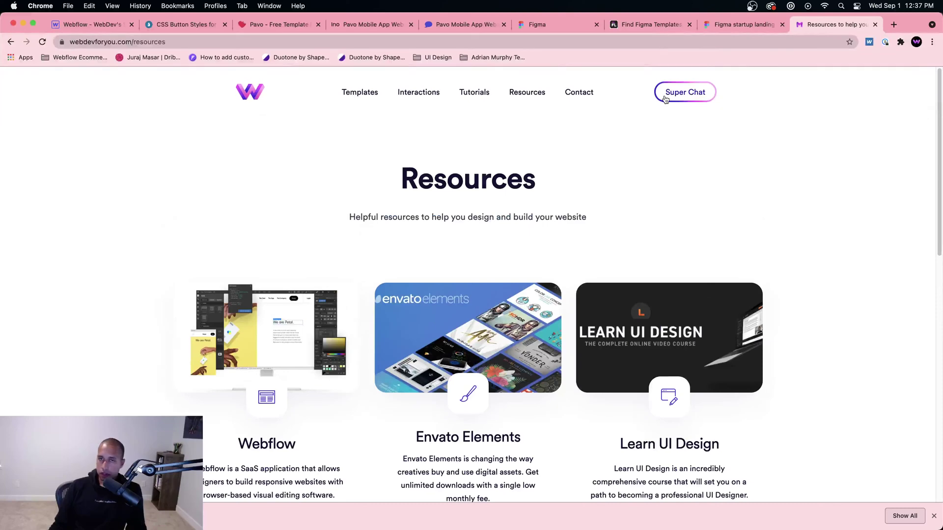
Open the Super Chat page and look over its live stream schedule and embedded video
{"action": "left_click", "coordinate": [683, 96]}
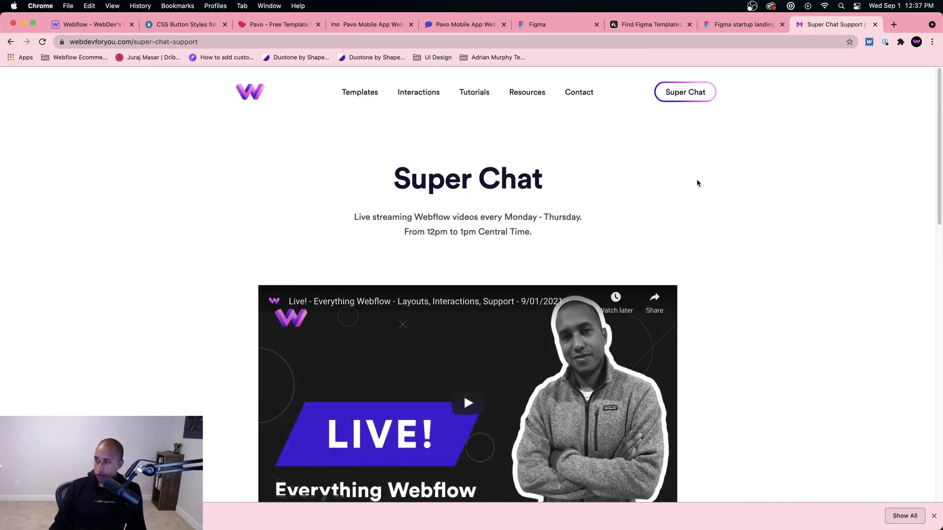
{"action": "scroll", "coordinate": [697, 184], "scroll_direction": "down", "scroll_amount": 1}
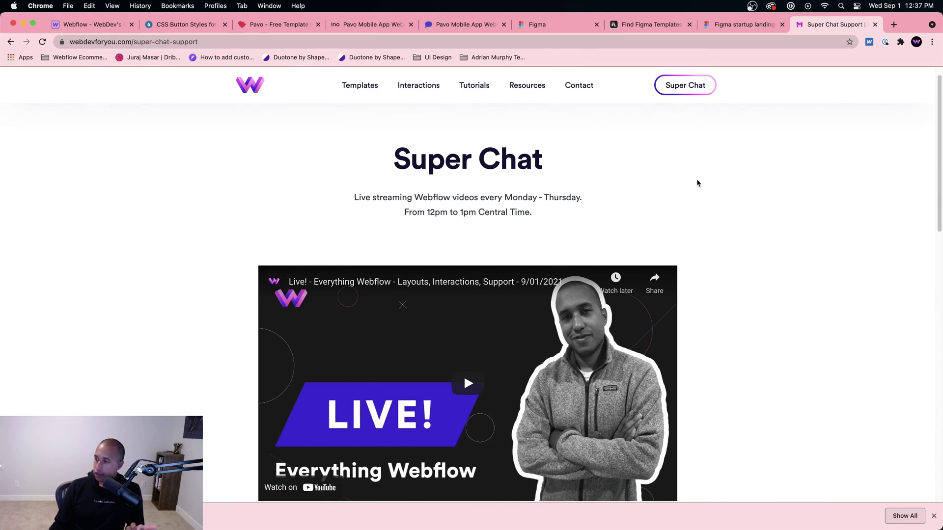
{"action": "scroll", "coordinate": [697, 183], "scroll_direction": "up", "scroll_amount": 1}
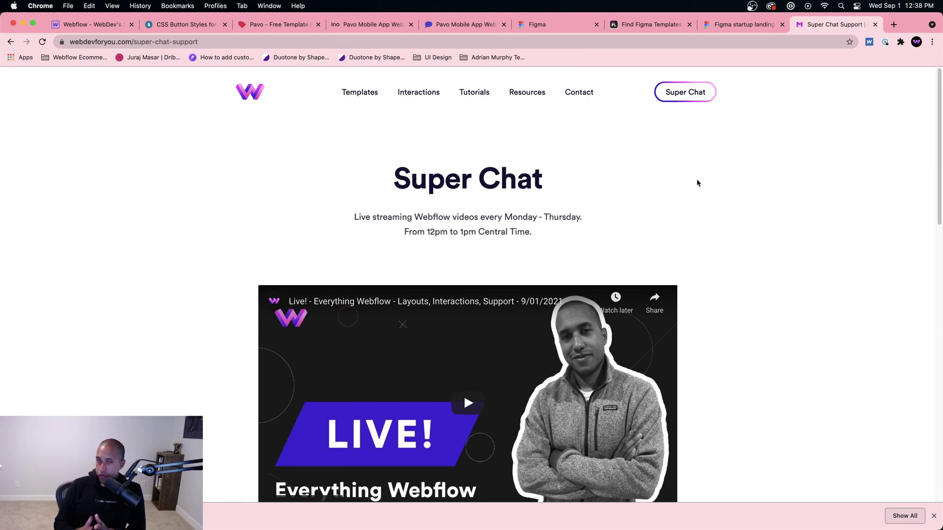
{"action": "scroll", "coordinate": [696, 186], "scroll_direction": "down", "scroll_amount": 1}
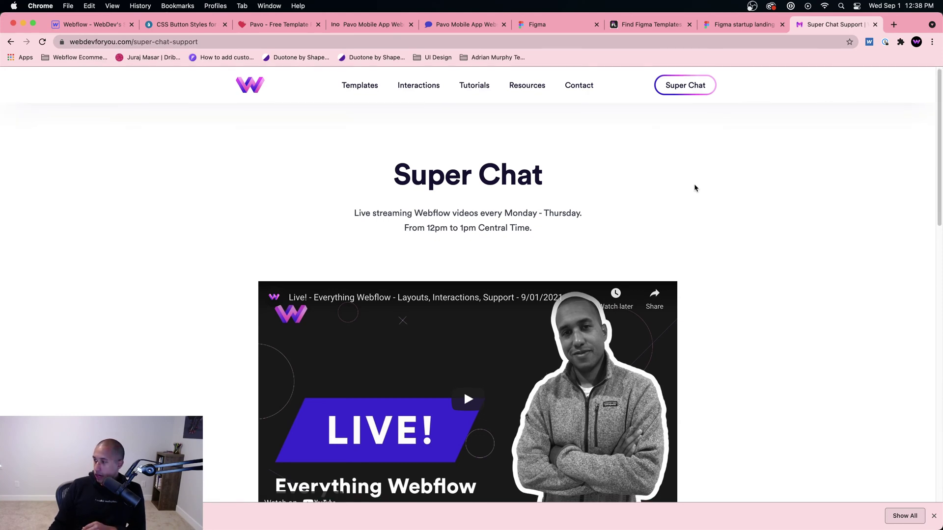
{"action": "scroll", "coordinate": [695, 188], "scroll_direction": "up", "scroll_amount": 1}
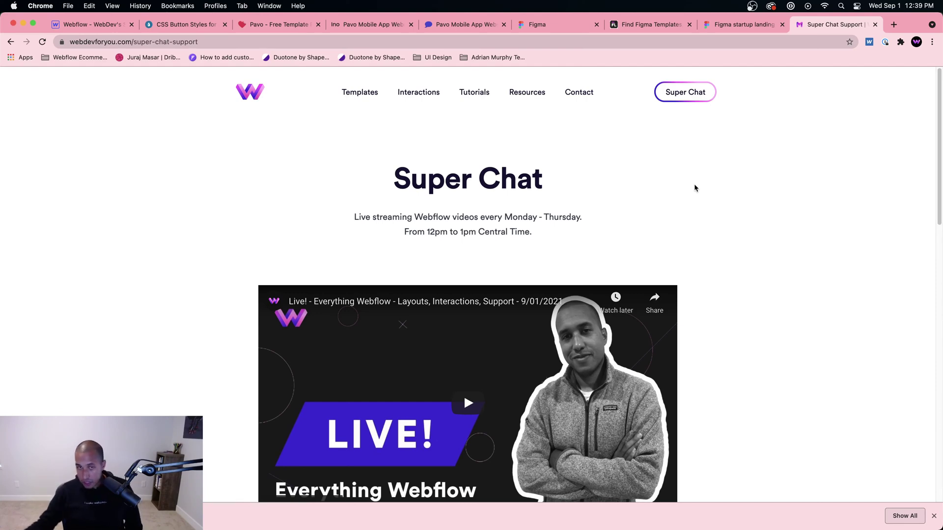
{"action": "scroll", "coordinate": [697, 202], "scroll_direction": "down", "scroll_amount": 3}
{"action": "scroll", "coordinate": [697, 210], "scroll_direction": "up", "scroll_amount": 3}
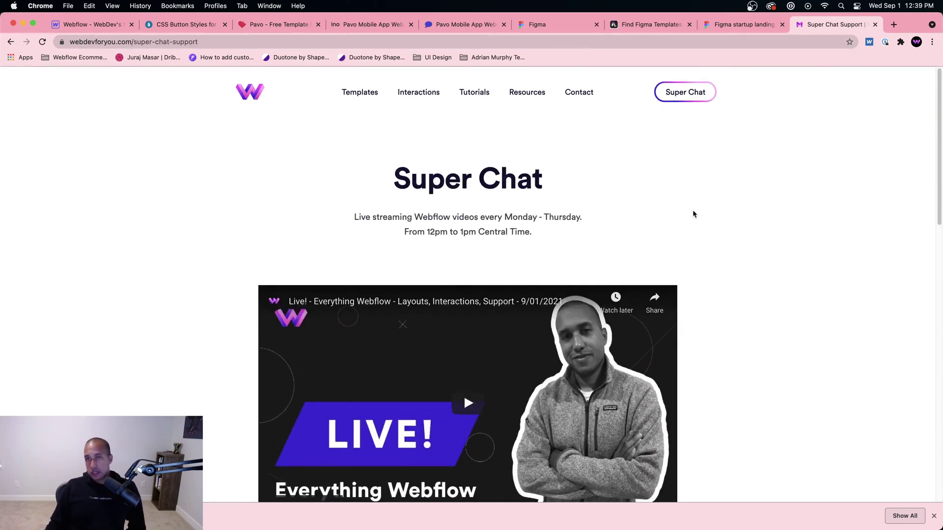
Glance at the Figma startup landing page, then open Interaction #150's live site through the WebDev For You interactions
{"action": "left_click", "coordinate": [708, 32]}
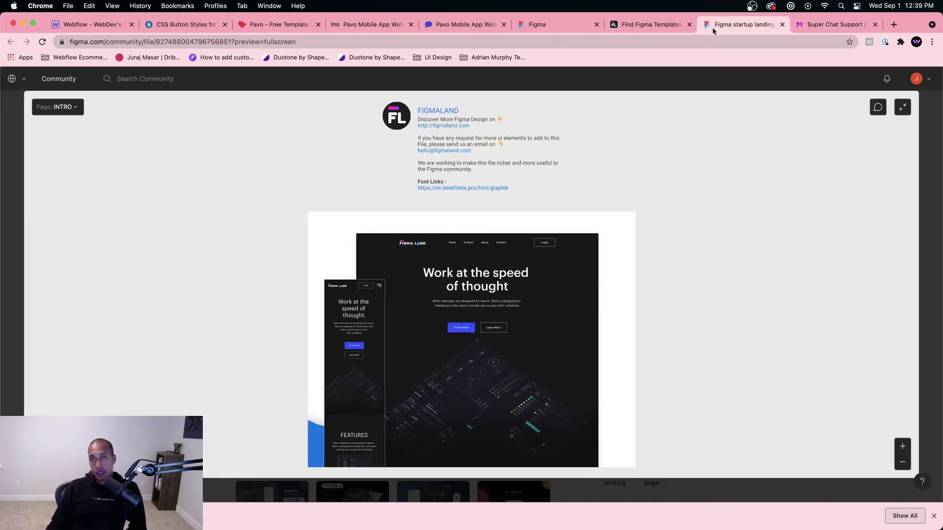
{"action": "left_click", "coordinate": [798, 30]}
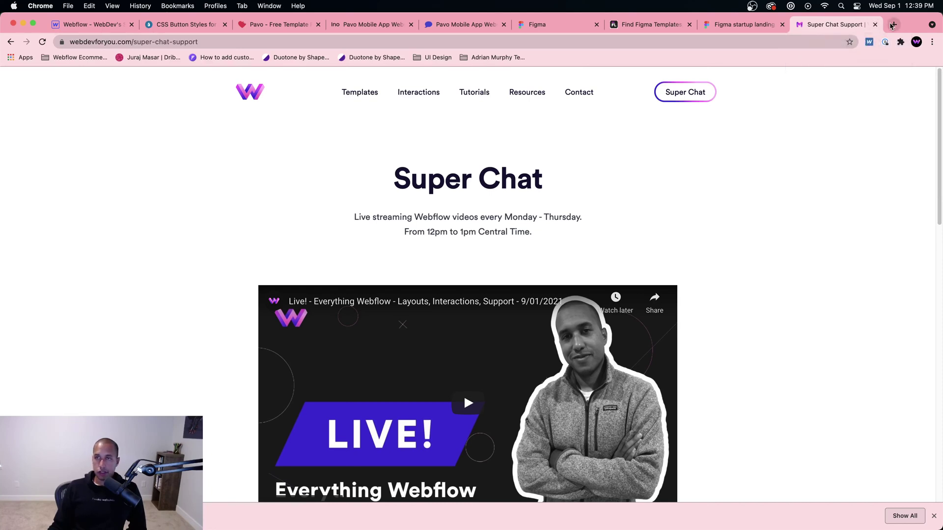
{"action": "left_click", "coordinate": [415, 93]}
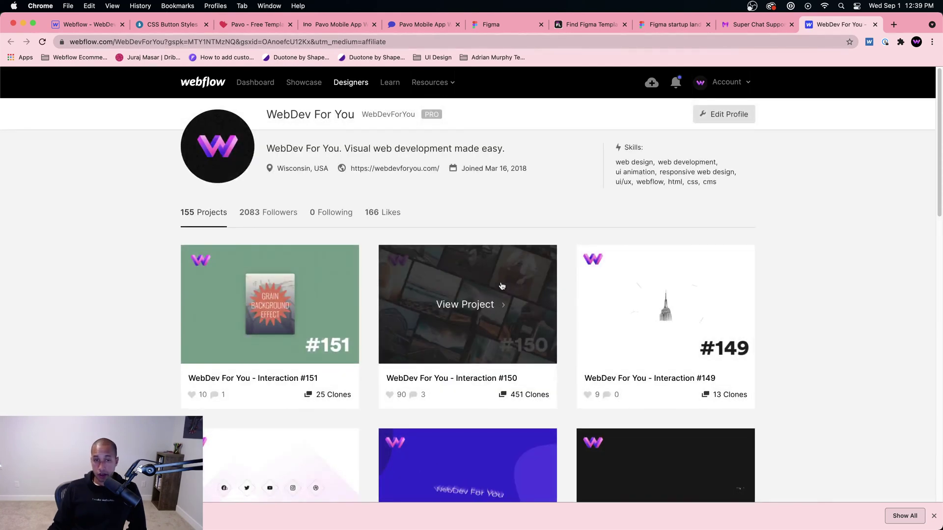
{"action": "left_click", "coordinate": [443, 296]}
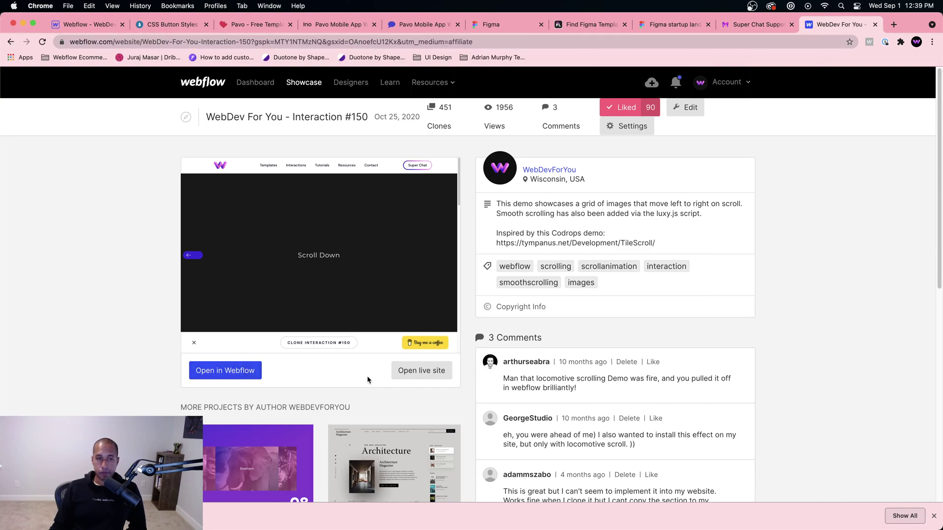
{"action": "left_click", "coordinate": [437, 376]}
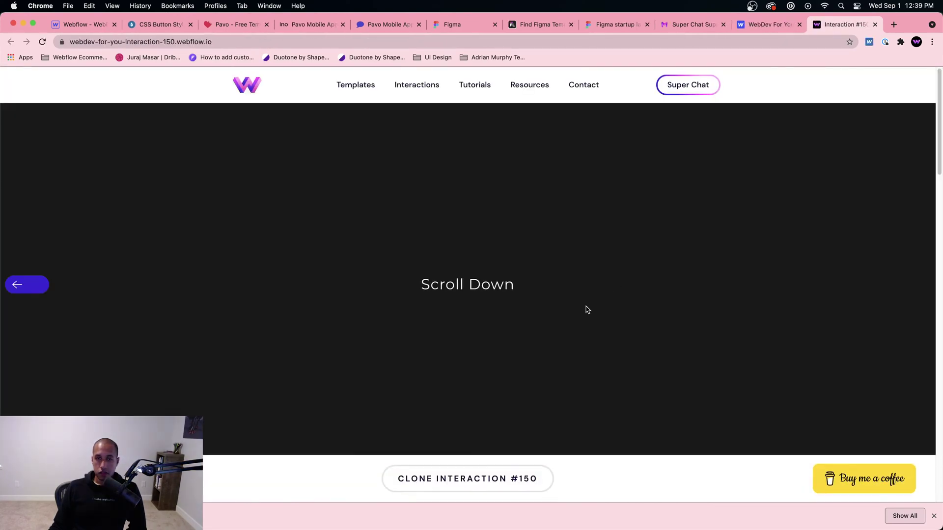
Go through the scroll animation of Interaction #150 and open the linked Buy Me a Coffee page
{"action": "scroll", "coordinate": [587, 309], "scroll_direction": "down", "scroll_amount": 8}
{"action": "scroll", "coordinate": [585, 310], "scroll_direction": "down", "scroll_amount": 5}
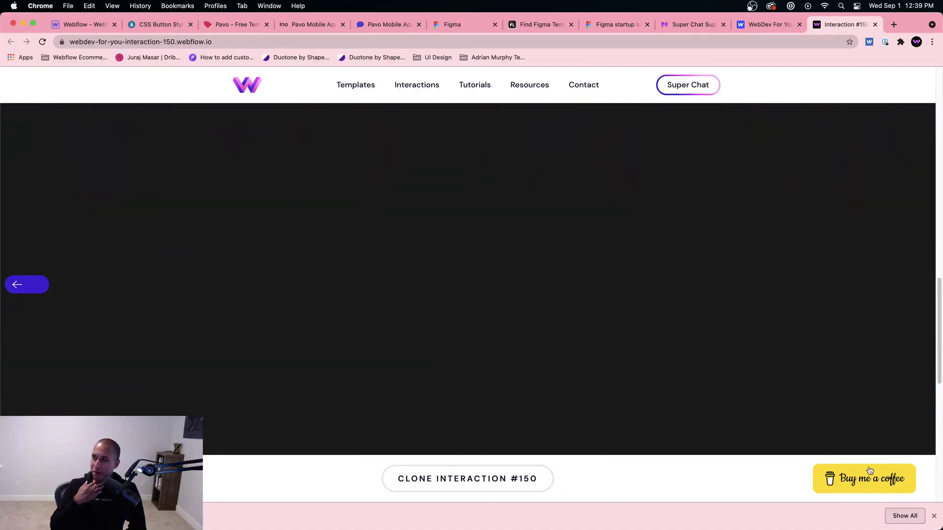
{"action": "left_click", "coordinate": [868, 479]}
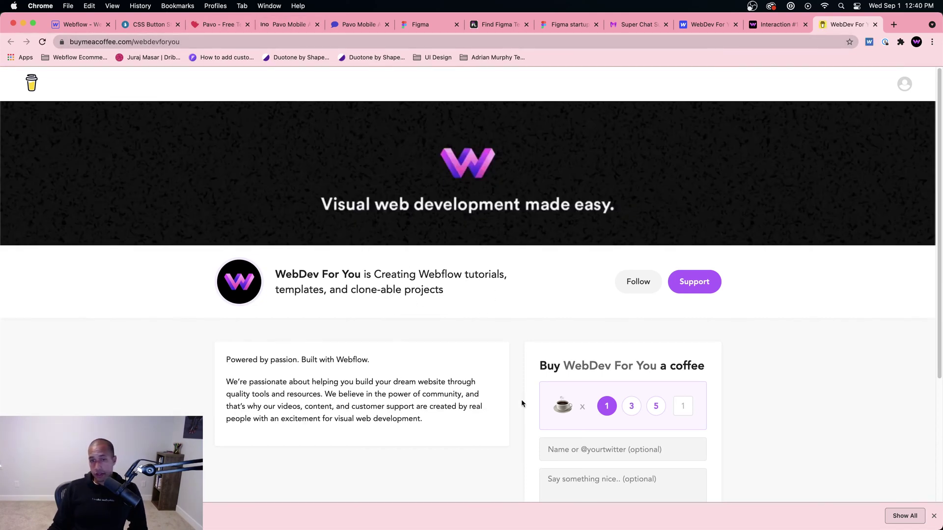
{"action": "scroll", "coordinate": [646, 411], "scroll_direction": "down", "scroll_amount": 1}
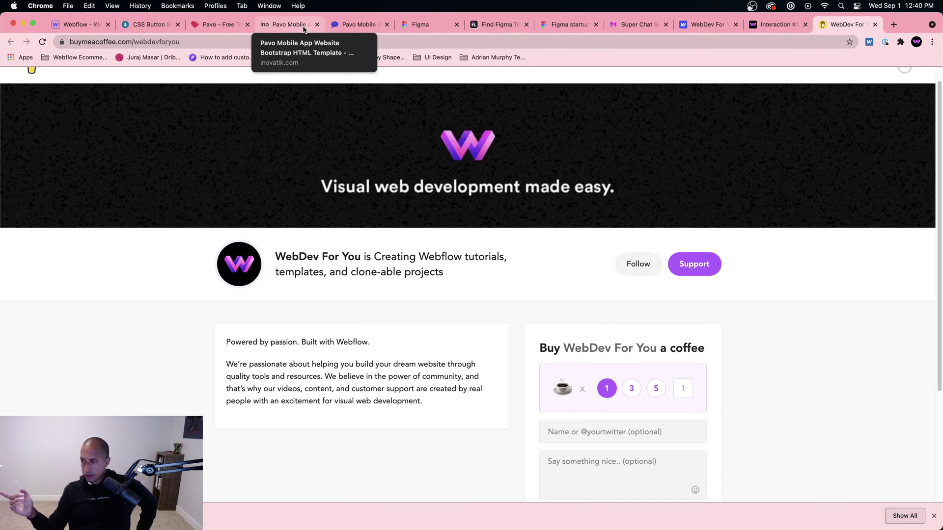
Switch back to the Webflow project and open the Menu Button page
{"action": "left_click", "coordinate": [86, 28]}
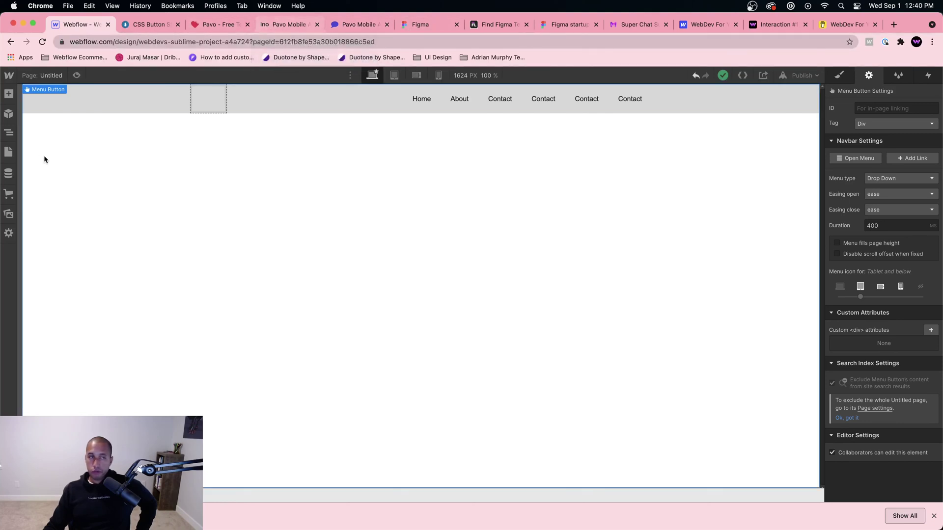
{"action": "left_click", "coordinate": [9, 151]}
{"action": "left_click", "coordinate": [65, 164]}
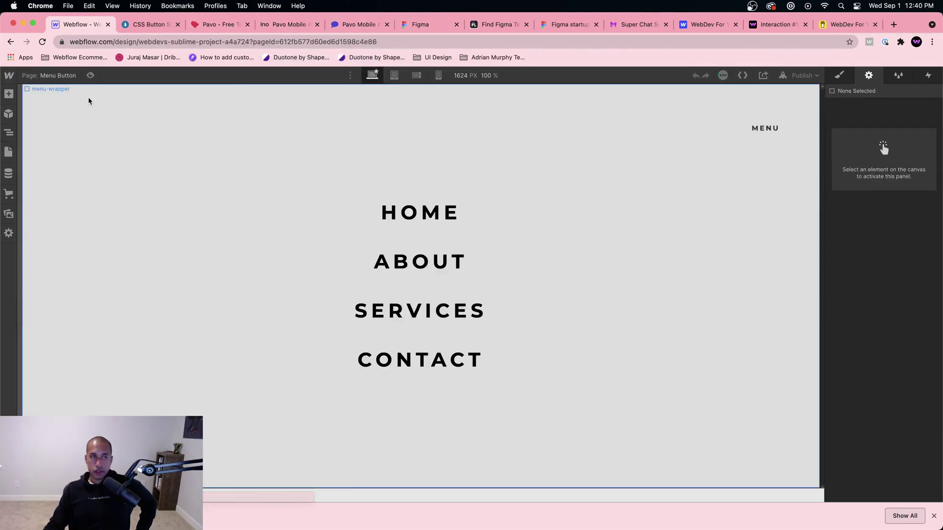
Preview the Menu Button page and test the full-screen menu by opening and closing it repeatedly
{"action": "left_click", "coordinate": [90, 75]}
{"action": "left_click", "coordinate": [872, 138]}
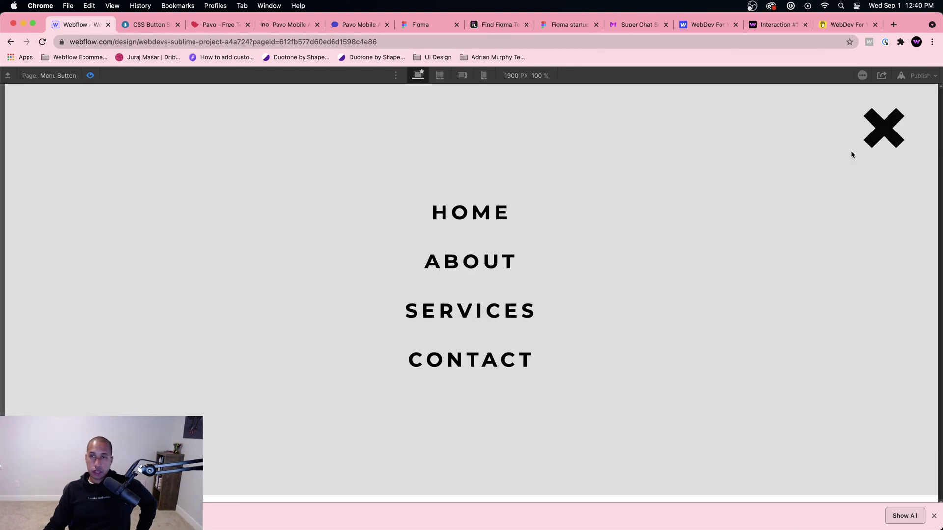
{"action": "left_click", "coordinate": [883, 129]}
{"action": "left_click", "coordinate": [882, 130]}
{"action": "left_click", "coordinate": [883, 131]}
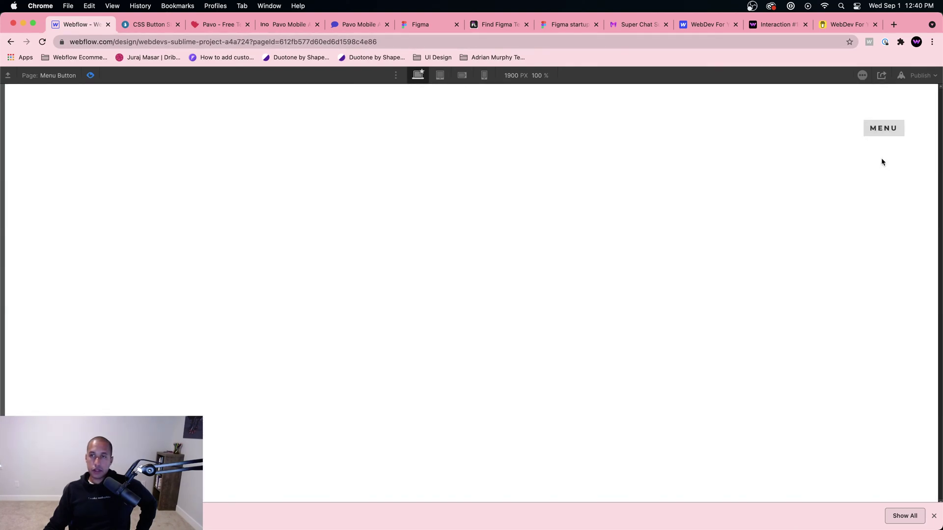
{"action": "left_click", "coordinate": [882, 133]}
{"action": "left_click", "coordinate": [886, 134]}
{"action": "left_click", "coordinate": [885, 133]}
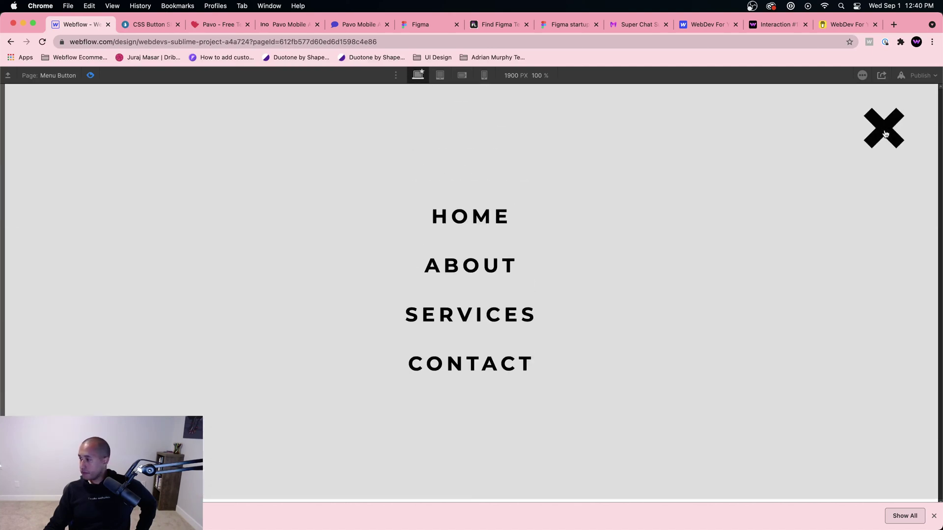
{"action": "left_click", "coordinate": [886, 132]}
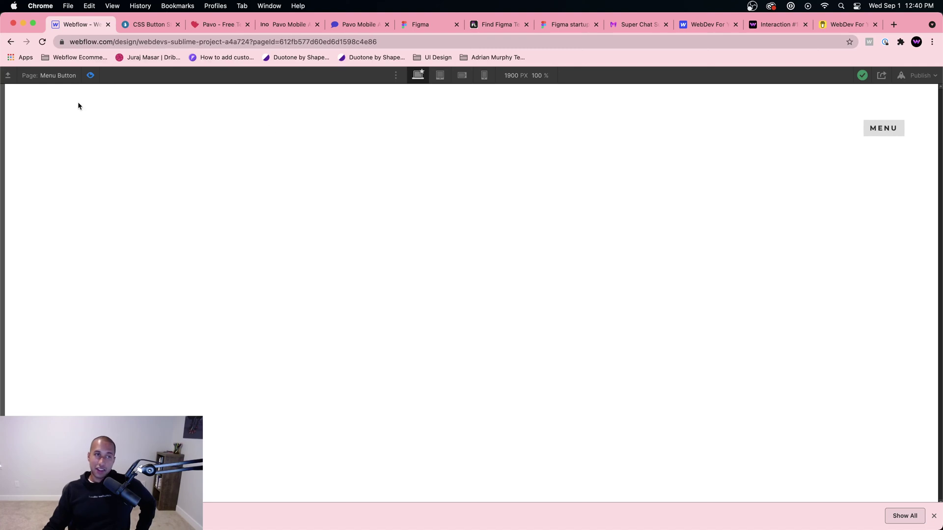
Exit the preview, open the Untitled page with the built-in navbar, and select its Body
{"action": "left_click", "coordinate": [90, 75]}
{"action": "left_click", "coordinate": [9, 152]}
{"action": "left_click", "coordinate": [49, 183]}
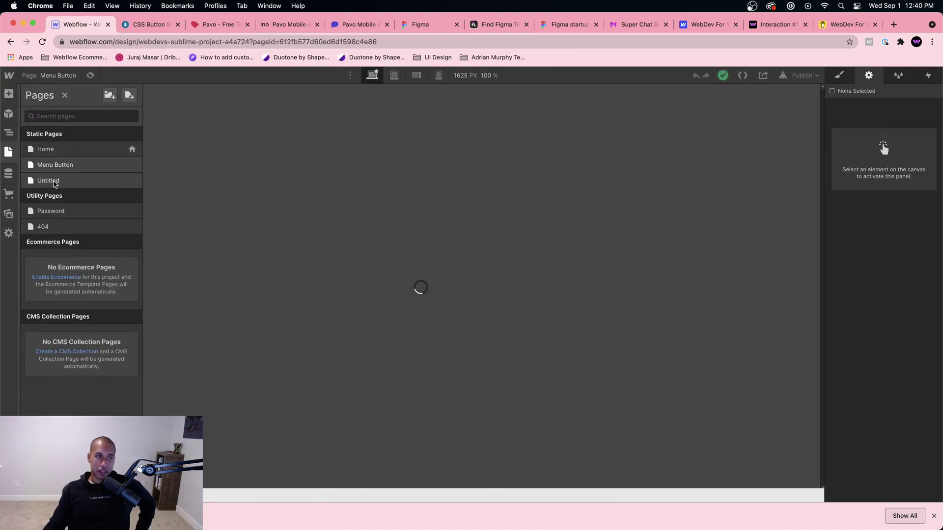
{"action": "left_click", "coordinate": [483, 187]}
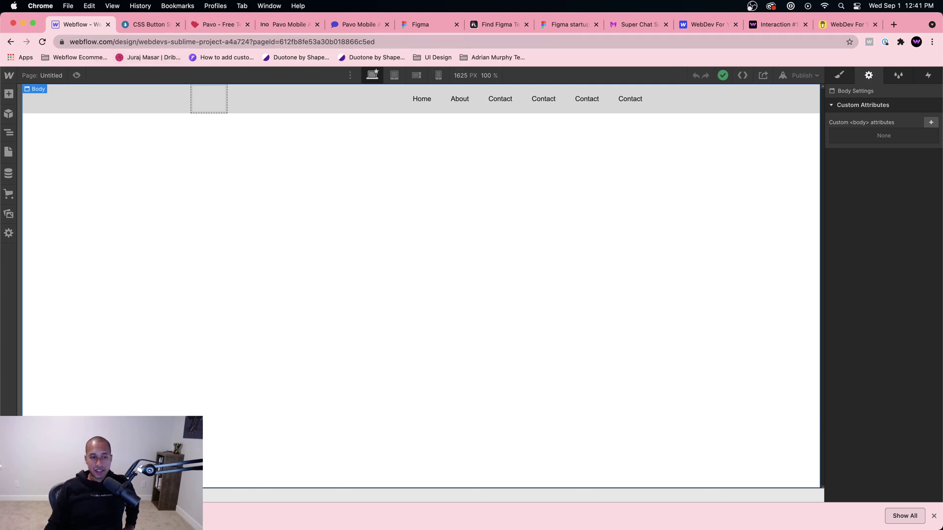
Switch to Finder and look through the downloaded pavo template's folders, including resources-package, web and images
{"action": "left_click", "coordinate": [110, 515]}
{"action": "left_click", "coordinate": [132, 503]}
{"action": "double_click", "coordinate": [426, 155]}
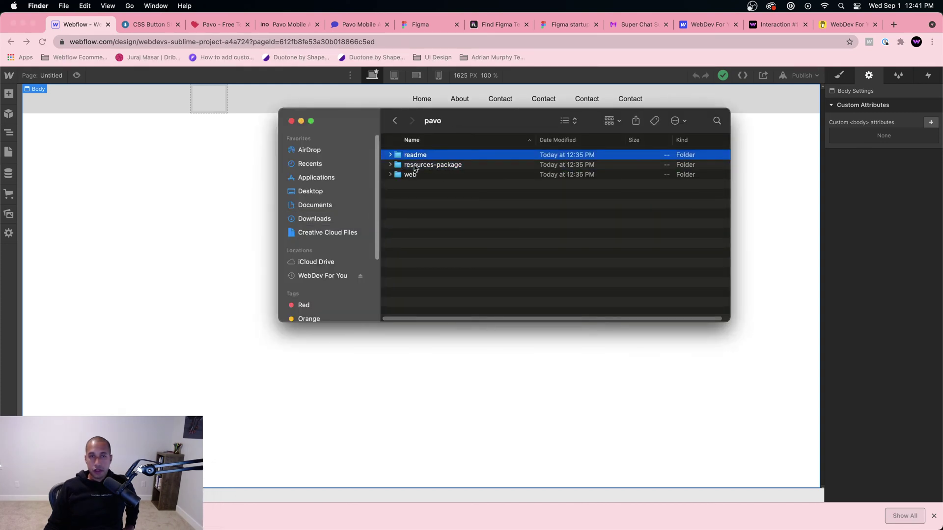
{"action": "double_click", "coordinate": [432, 164]}
{"action": "left_click", "coordinate": [394, 120]}
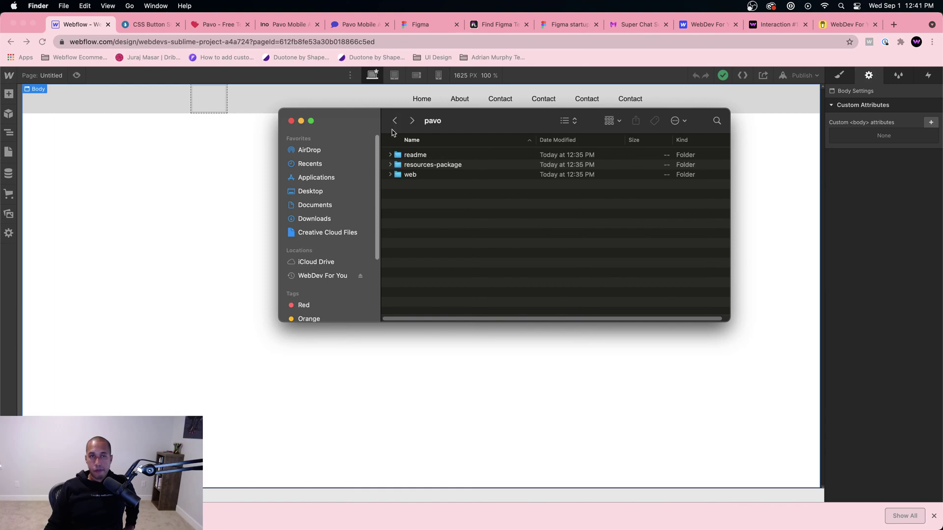
{"action": "double_click", "coordinate": [405, 174]}
{"action": "double_click", "coordinate": [414, 175]}
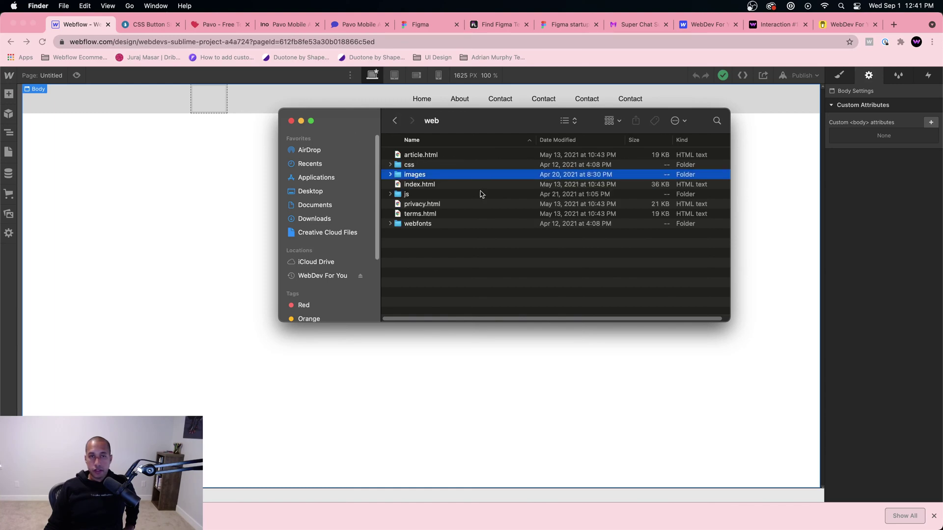
{"action": "scroll", "coordinate": [459, 220], "scroll_direction": "down", "scroll_amount": 5}
{"action": "scroll", "coordinate": [459, 221], "scroll_direction": "up", "scroll_amount": 5}
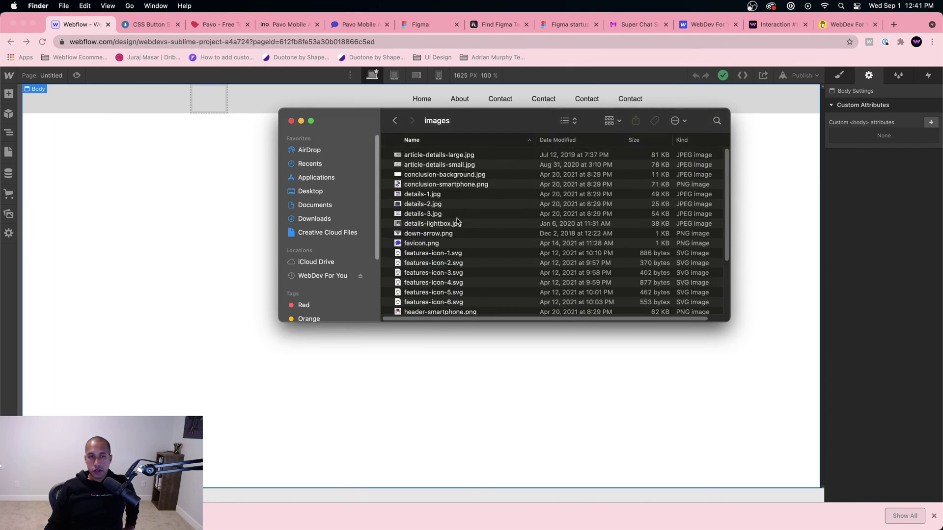
Switch back to Chrome and review the Pavo live demo, its Inovatik download page and its One Page Love listing
{"action": "left_click", "coordinate": [217, 161]}
{"action": "left_click", "coordinate": [346, 23]}
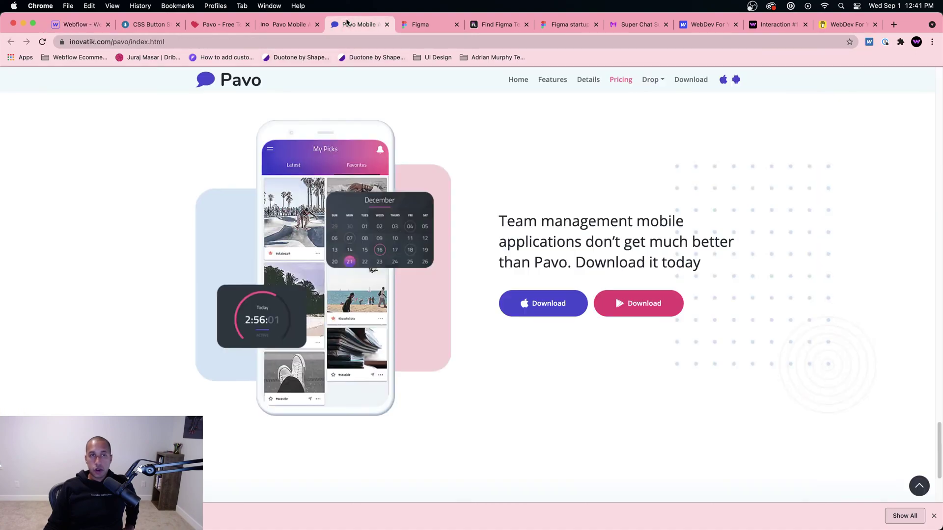
{"action": "scroll", "coordinate": [441, 221], "scroll_direction": "up", "scroll_amount": 20}
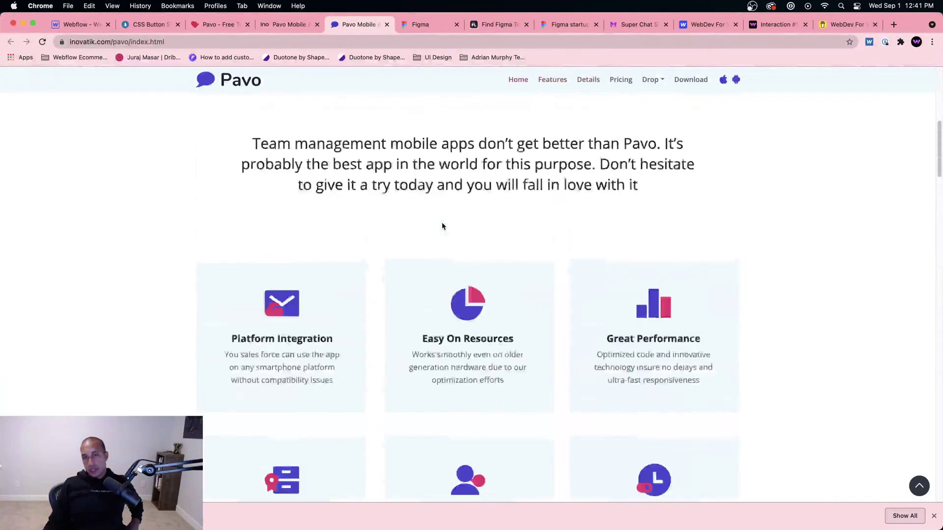
{"action": "scroll", "coordinate": [442, 223], "scroll_direction": "up", "scroll_amount": 5}
{"action": "left_click", "coordinate": [290, 25]}
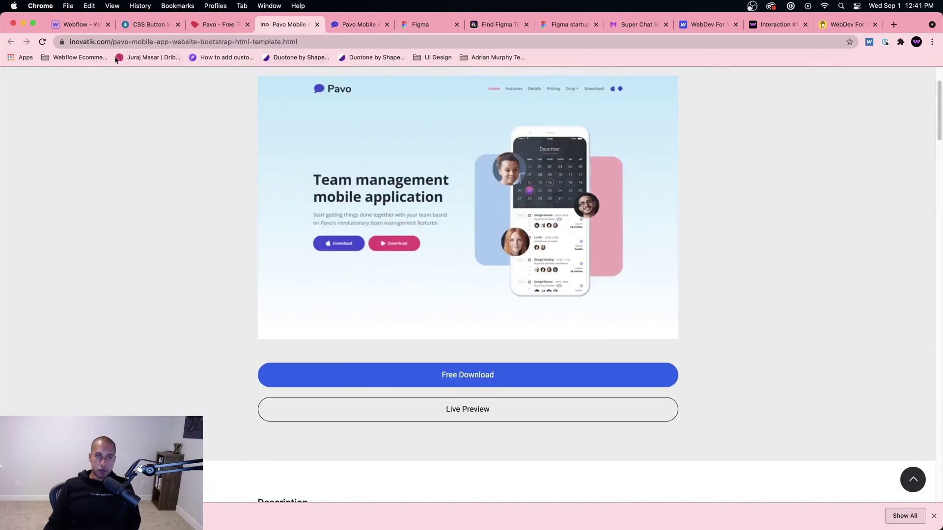
{"action": "left_click", "coordinate": [218, 24]}
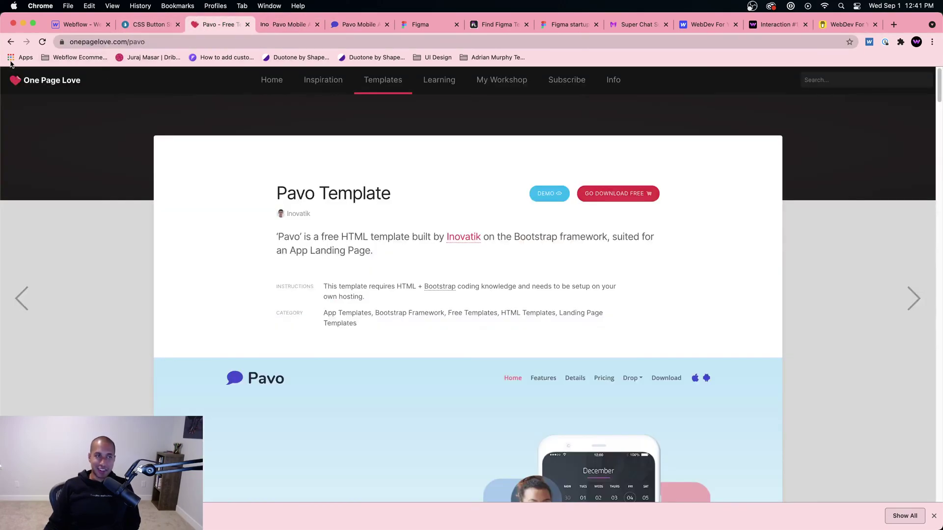
Return to One Page Love's free templates list and look through the Speed of Thought template's page
{"action": "left_click", "coordinate": [11, 42]}
{"action": "scroll", "coordinate": [531, 322], "scroll_direction": "down", "scroll_amount": 5}
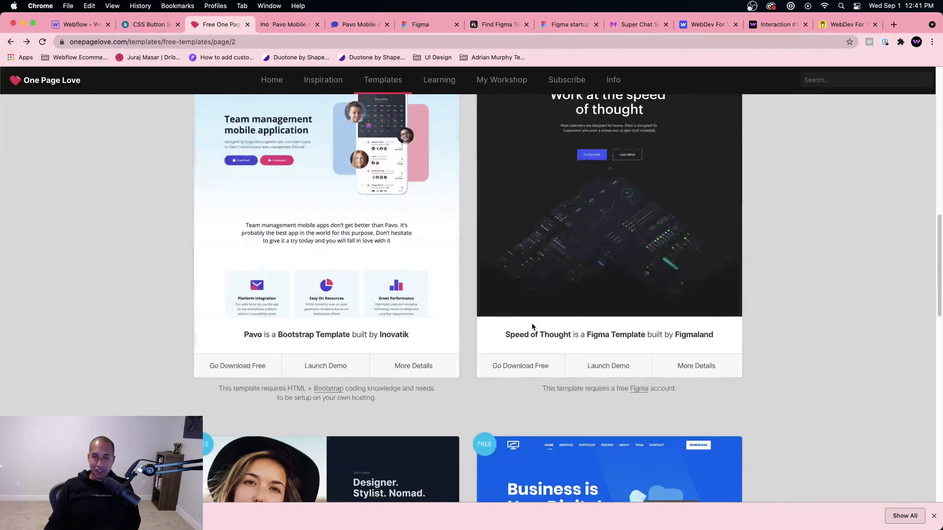
{"action": "scroll", "coordinate": [600, 286], "scroll_direction": "up", "scroll_amount": 2}
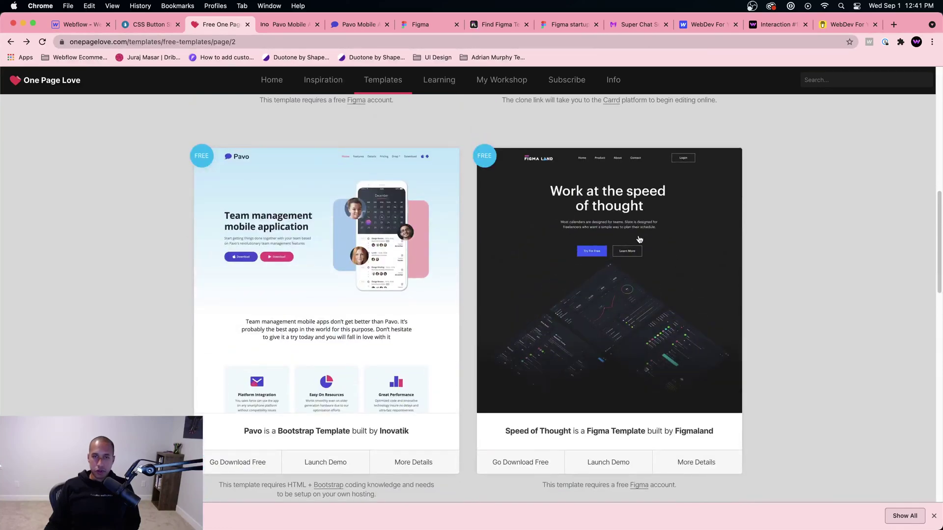
{"action": "left_click", "coordinate": [637, 329]}
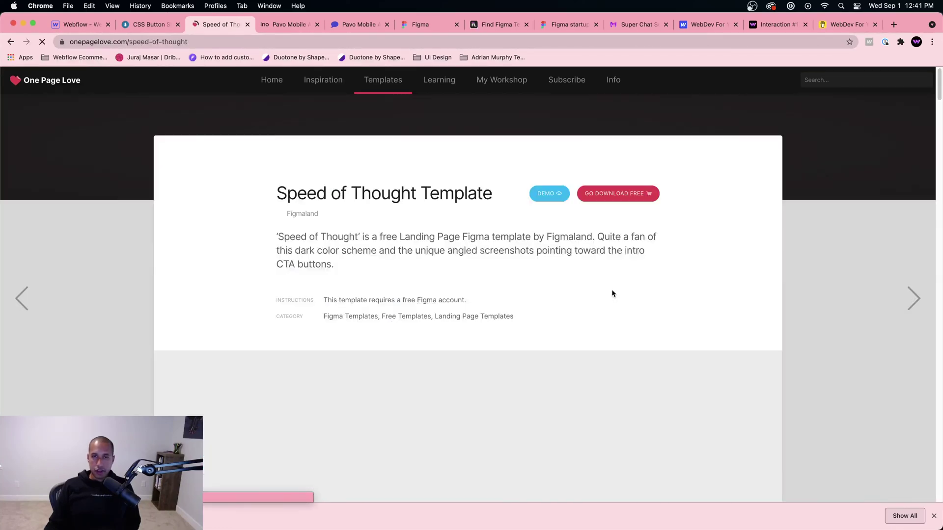
{"action": "scroll", "coordinate": [599, 299], "scroll_direction": "down", "scroll_amount": 6}
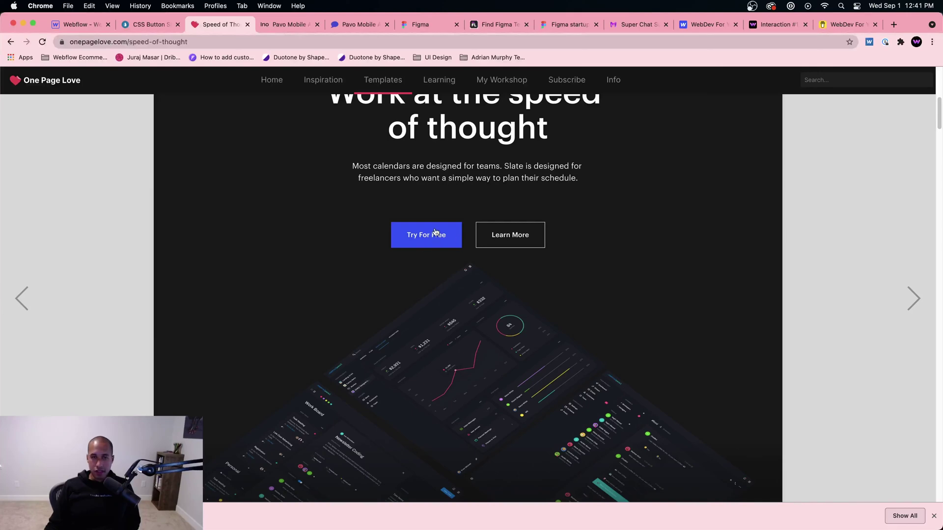
{"action": "scroll", "coordinate": [443, 266], "scroll_direction": "down", "scroll_amount": 5}
{"action": "scroll", "coordinate": [534, 259], "scroll_direction": "up", "scroll_amount": 15}
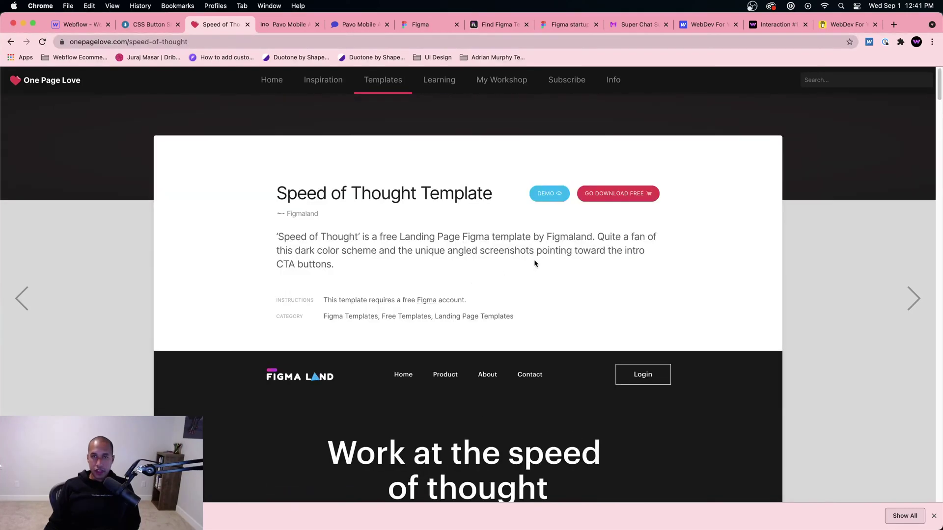
Open the Speed of Thought template's Figma Community download, duplicate the file to Drafts, and dismiss the offer to add editors
{"action": "left_click", "coordinate": [611, 193]}
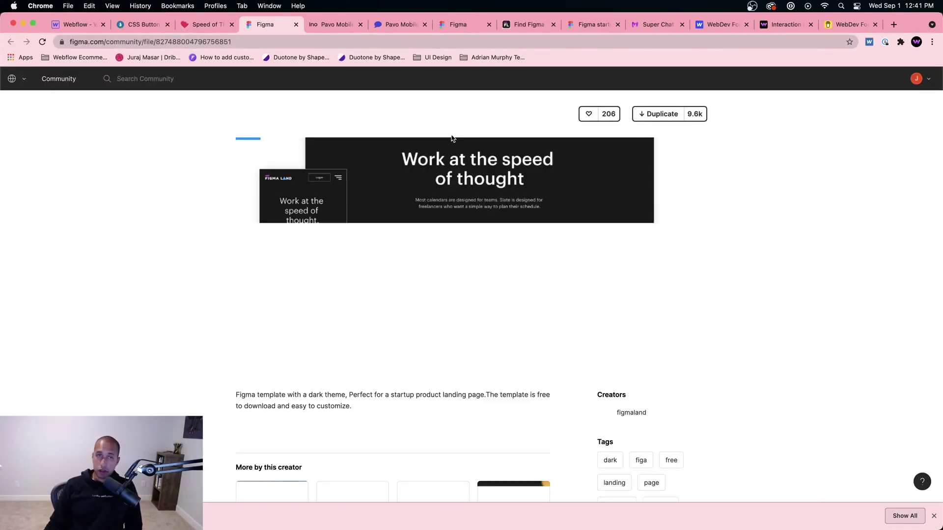
{"action": "left_click", "coordinate": [652, 114]}
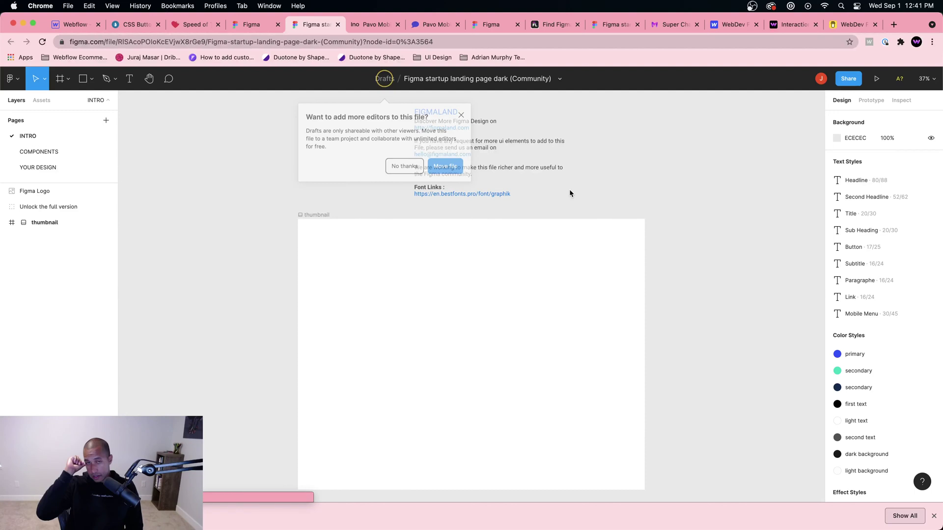
{"action": "left_click", "coordinate": [415, 157]}
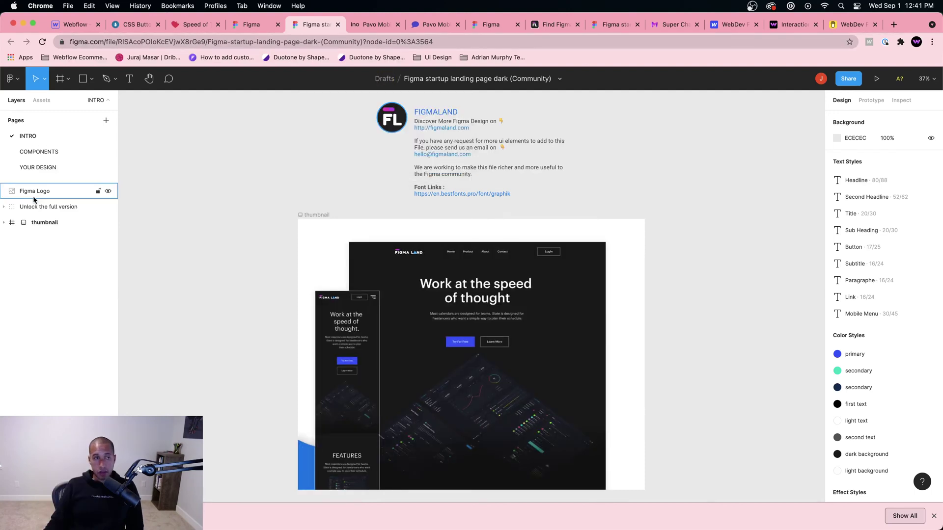
Look through the INTRO page's layers: Figma Logo and the text layers in the Unlock the full version group
{"action": "left_click", "coordinate": [21, 191]}
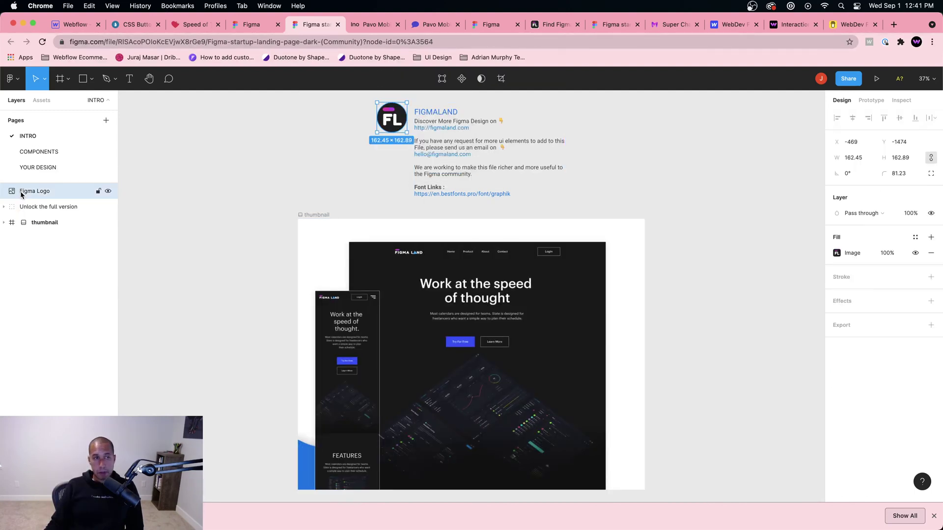
{"action": "left_click", "coordinate": [22, 207]}
{"action": "left_click", "coordinate": [4, 206]}
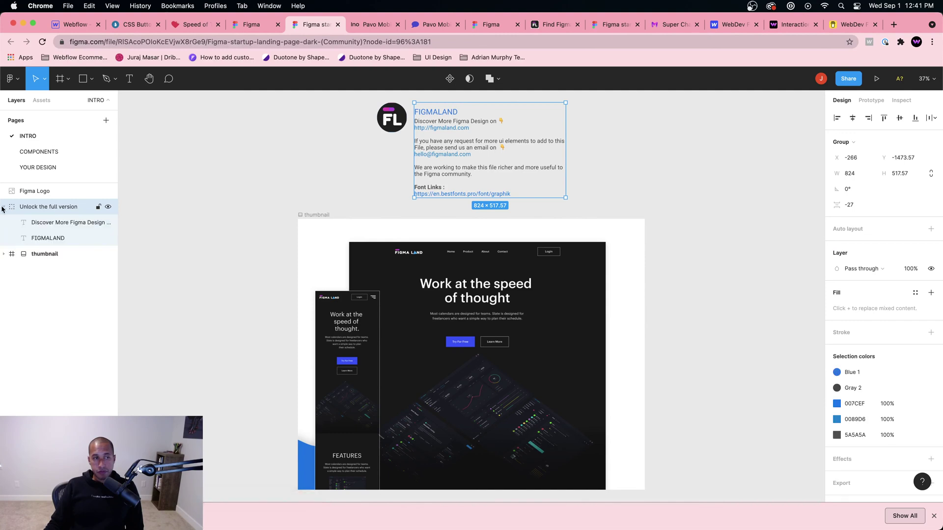
{"action": "left_click", "coordinate": [52, 238]}
{"action": "left_click", "coordinate": [53, 226]}
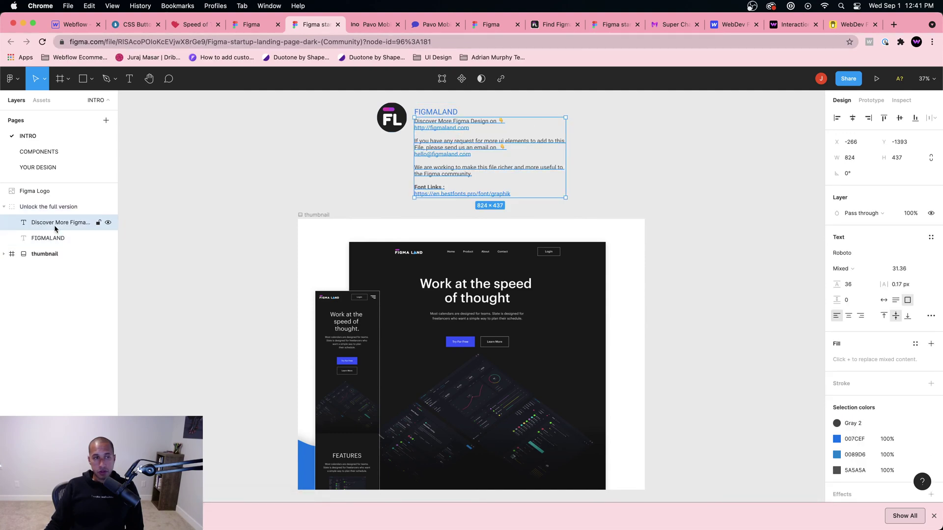
Open the YOUR DESIGN page and examine the Desktop HEADER 05 frame up close
{"action": "left_click", "coordinate": [47, 167]}
{"action": "left_click", "coordinate": [509, 136]}
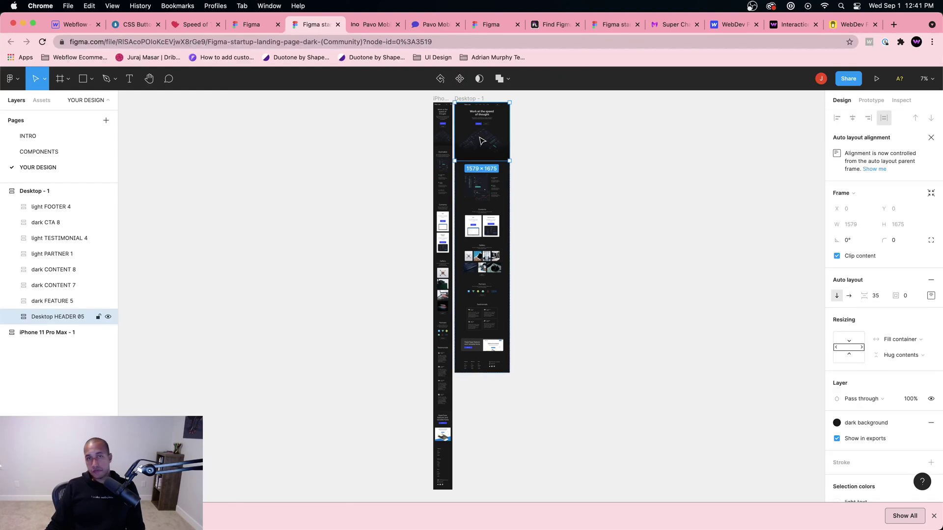
{"action": "scroll", "coordinate": [472, 152], "scroll_direction": "up", "scroll_amount": 5}
{"action": "scroll", "coordinate": [475, 229], "scroll_direction": "up", "scroll_amount": 1}
{"action": "scroll", "coordinate": [475, 229], "scroll_direction": "up", "scroll_amount": 10}
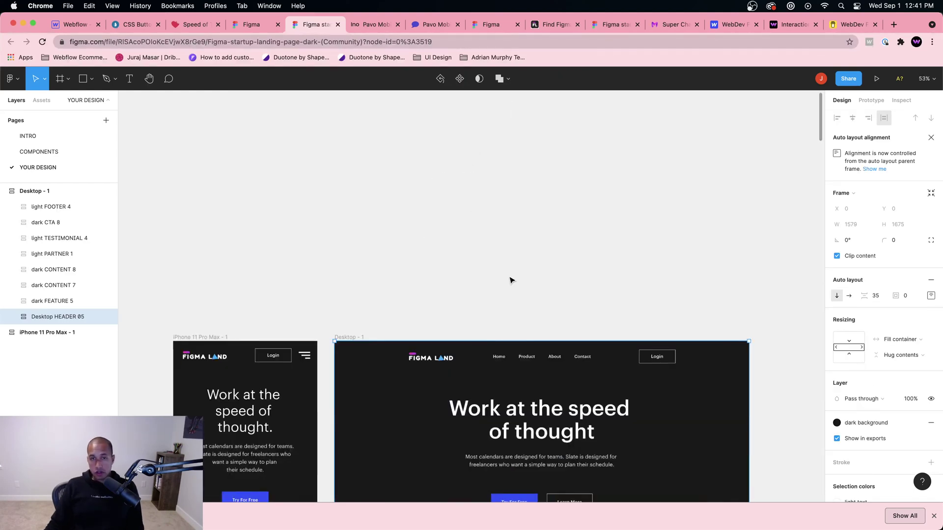
{"action": "left_click_drag", "start_coordinate": [531, 278], "coordinate": [467, 108]}
{"action": "left_click_drag", "start_coordinate": [752, 302], "coordinate": [744, 250]}
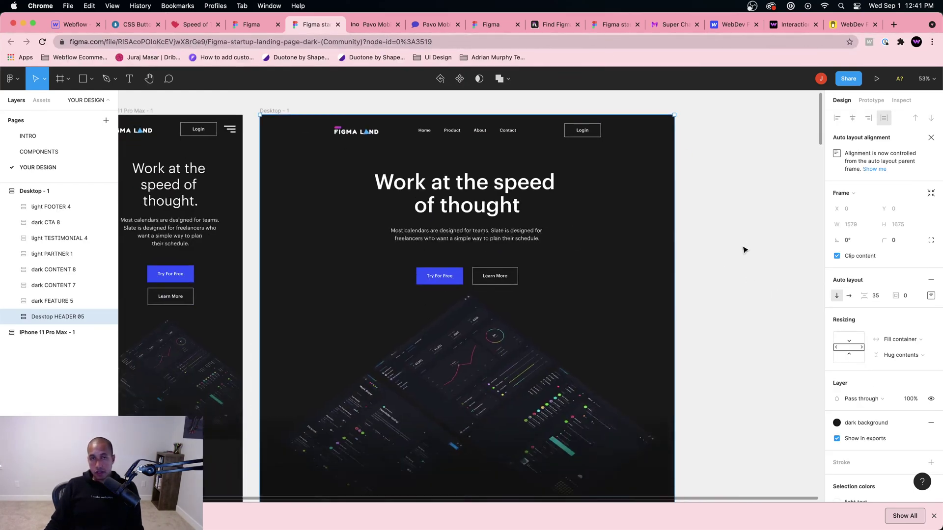
Select the menu links frame inside the desktop header's navbar and examine its design properties
{"action": "left_click", "coordinate": [425, 134]}
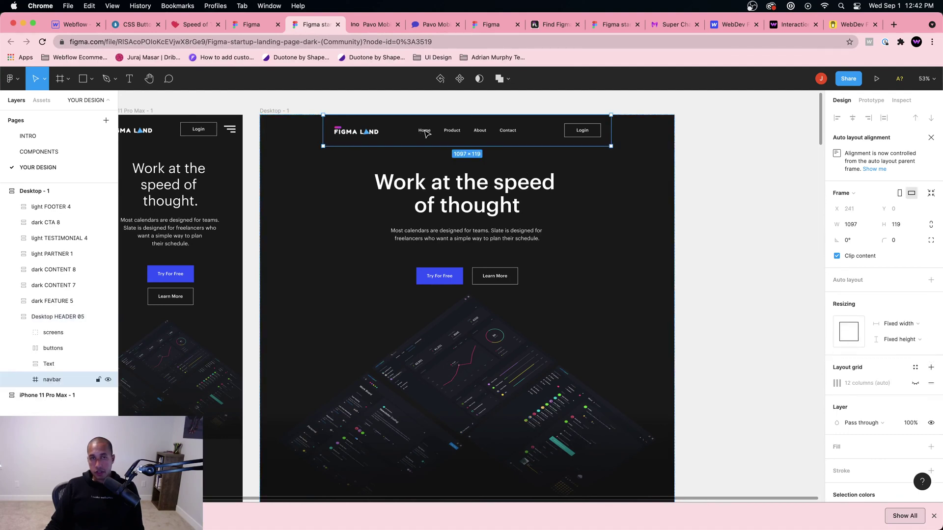
{"action": "left_click", "coordinate": [425, 134]}
{"action": "left_click", "coordinate": [426, 134]}
{"action": "scroll", "coordinate": [905, 371], "scroll_direction": "down", "scroll_amount": 3}
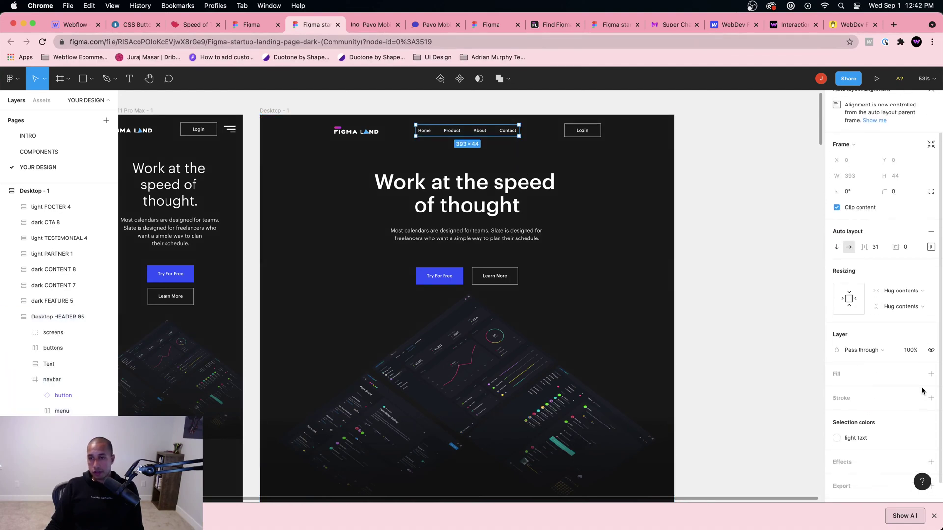
{"action": "scroll", "coordinate": [915, 379], "scroll_direction": "up", "scroll_amount": 3}
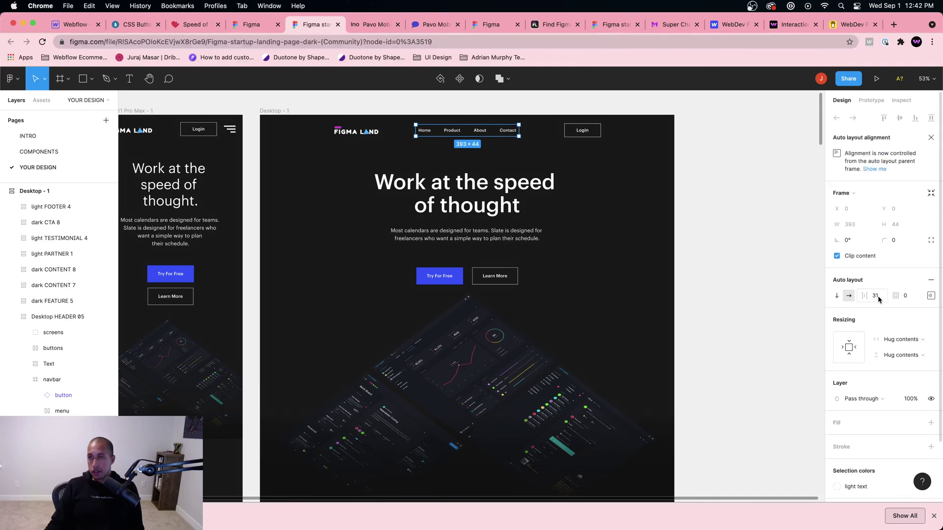
Select the Home link and examine its design and prototype settings, its CSS code, and its text's typography properties
{"action": "left_click", "coordinate": [425, 134]}
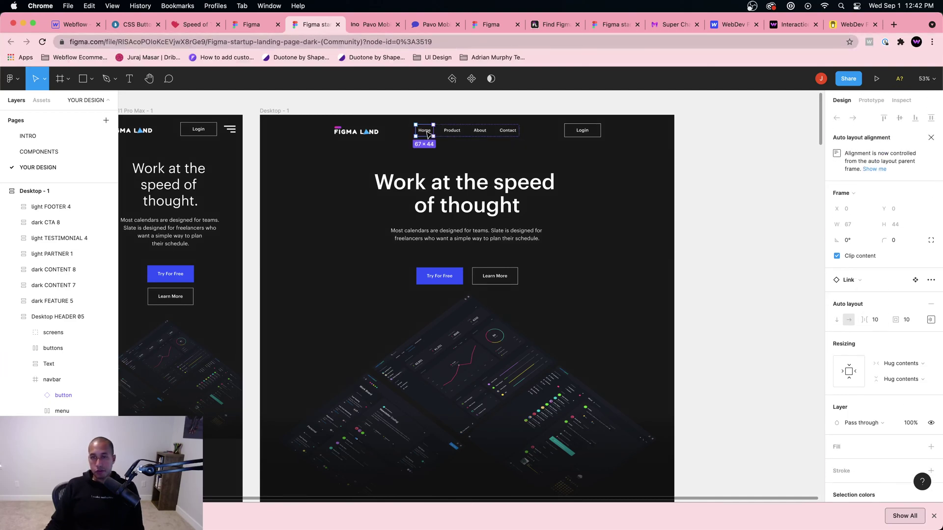
{"action": "scroll", "coordinate": [870, 325], "scroll_direction": "down", "scroll_amount": 2}
{"action": "scroll", "coordinate": [870, 327], "scroll_direction": "up", "scroll_amount": 3}
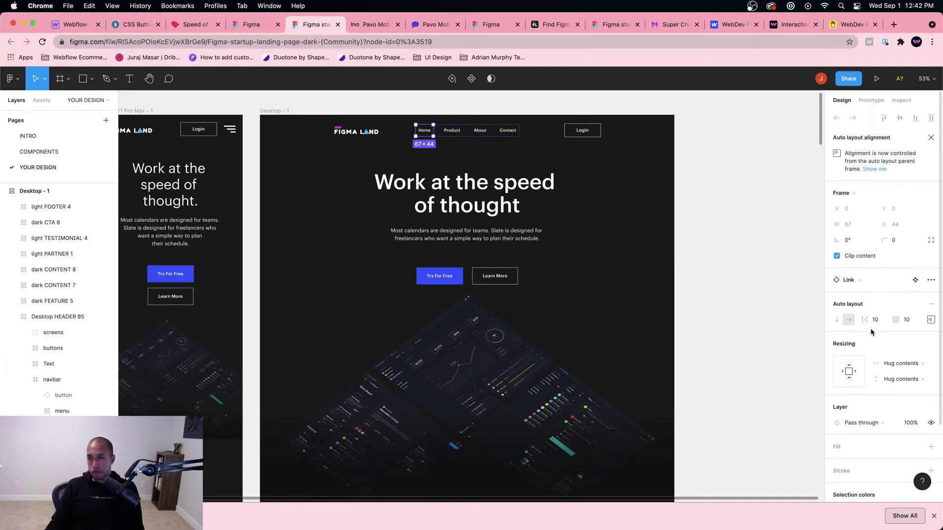
{"action": "left_click", "coordinate": [870, 101]}
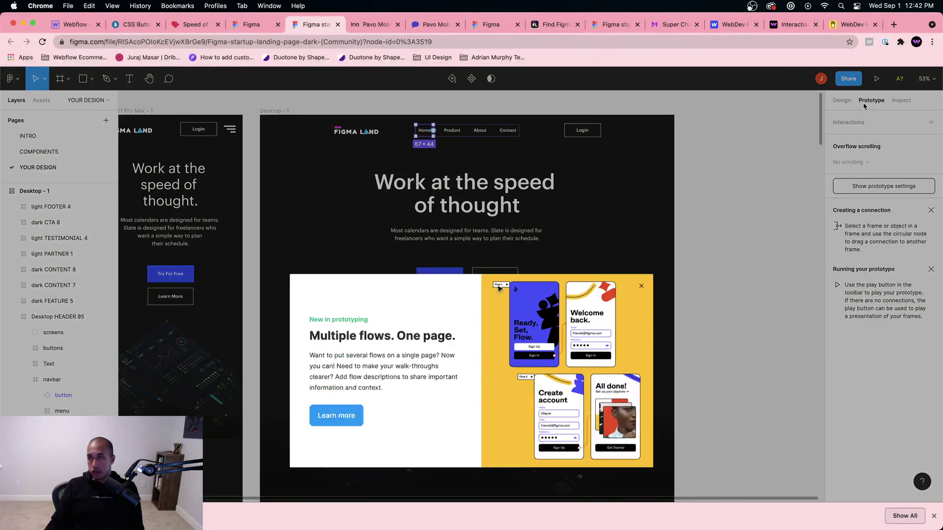
{"action": "left_click", "coordinate": [641, 201]}
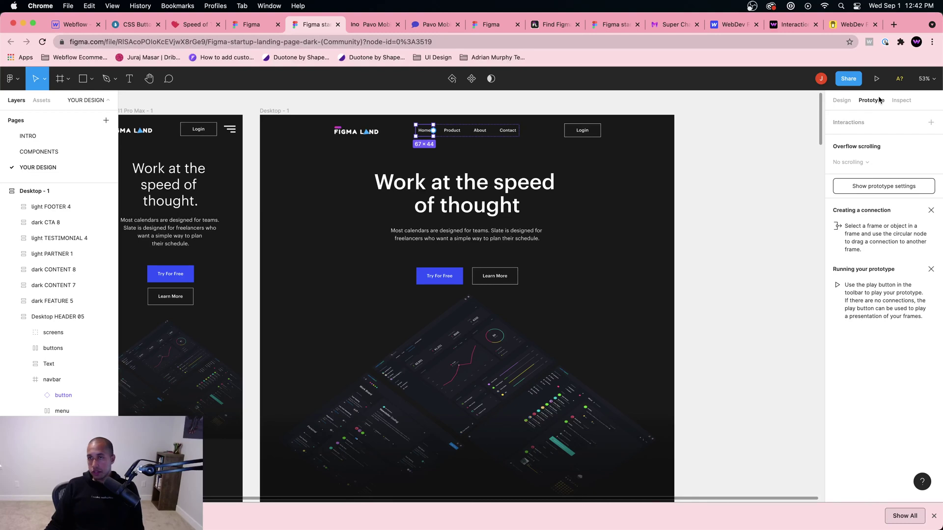
{"action": "left_click", "coordinate": [901, 100]}
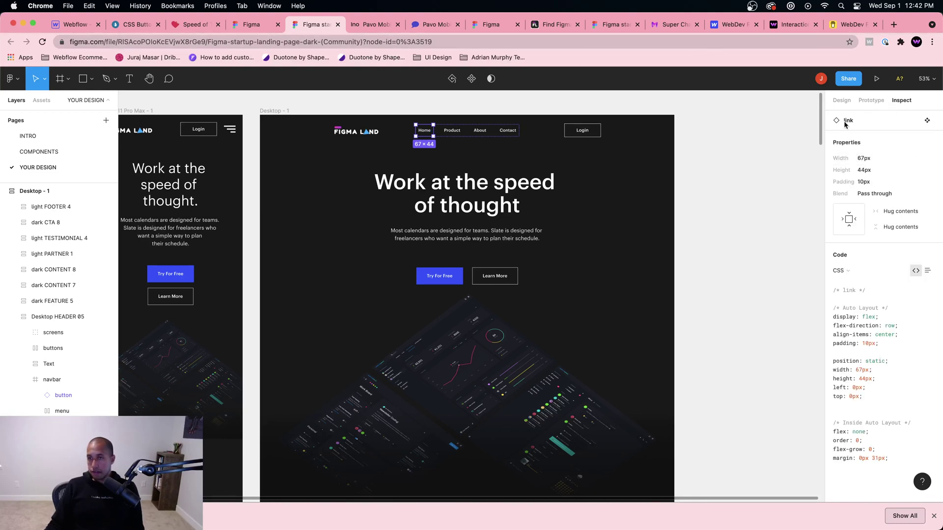
{"action": "double_click", "coordinate": [425, 130]}
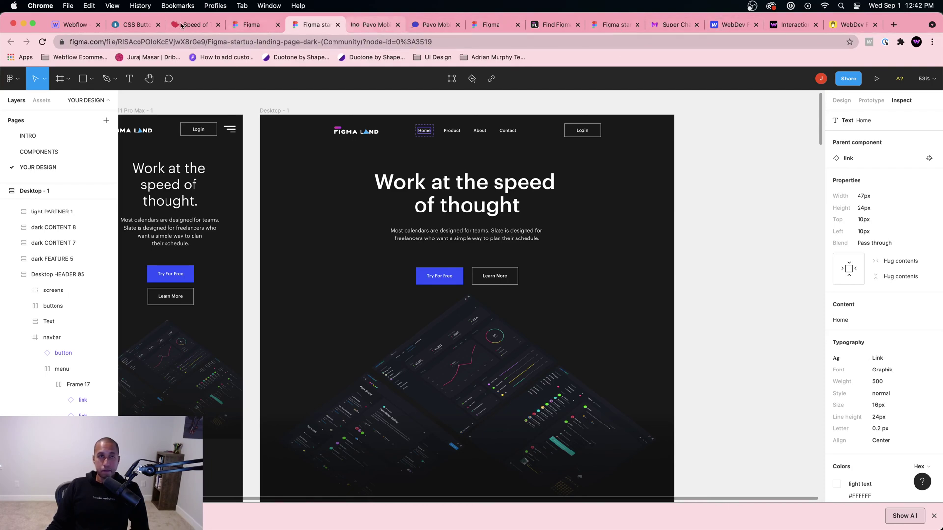
Switch back to the Webflow project and delete the built-in navbar from the Untitled page
{"action": "left_click", "coordinate": [82, 24]}
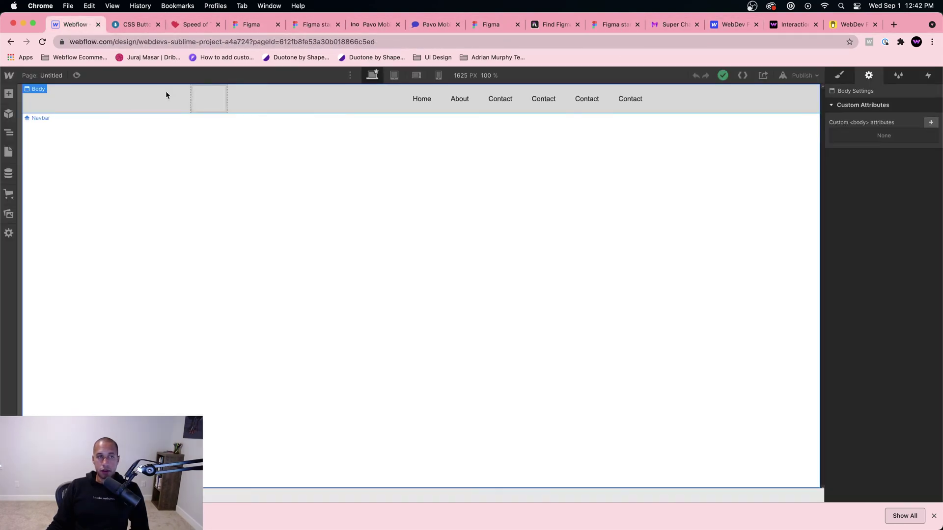
{"action": "left_click", "coordinate": [708, 106]}
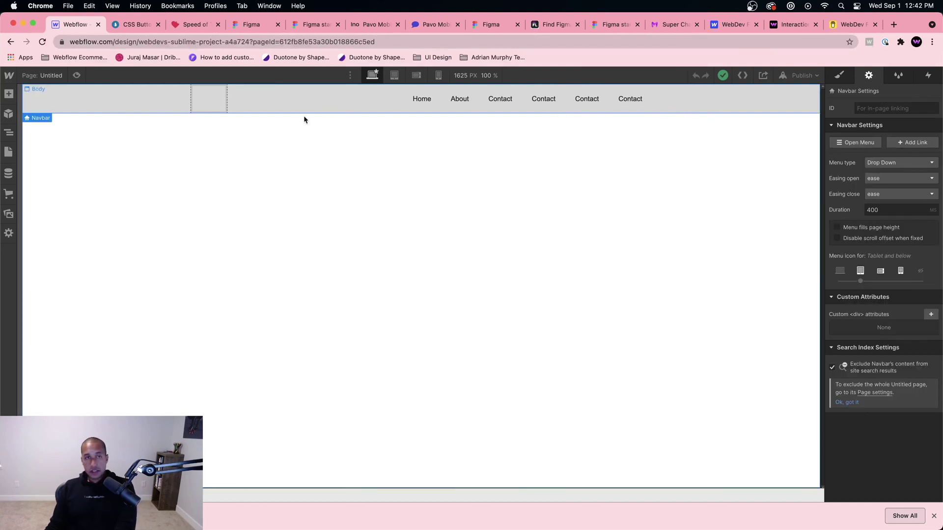
{"action": "key", "text": "Delete"}
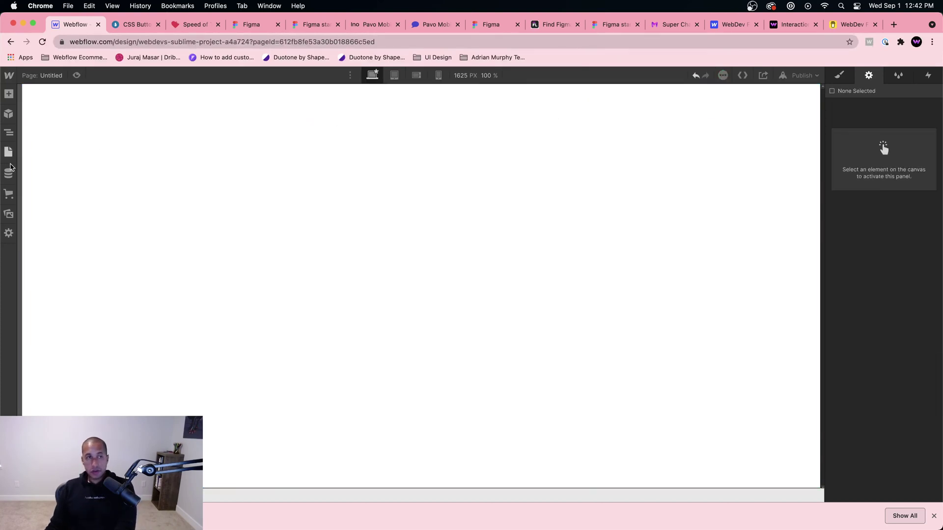
Clean up the project's unused classes in the Style Manager and select the page Body for styling
{"action": "left_click", "coordinate": [900, 76]}
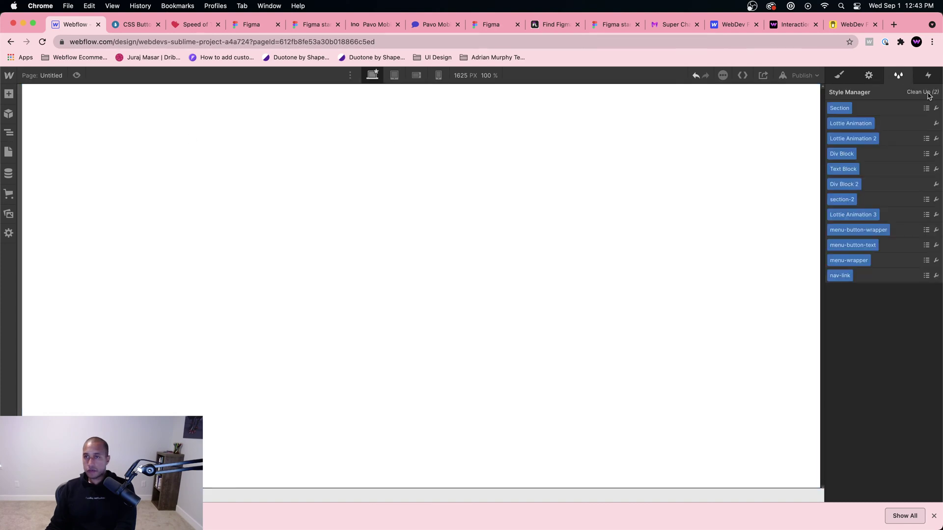
{"action": "left_click", "coordinate": [923, 93]}
{"action": "left_click", "coordinate": [844, 189]}
{"action": "key", "text": "s"}
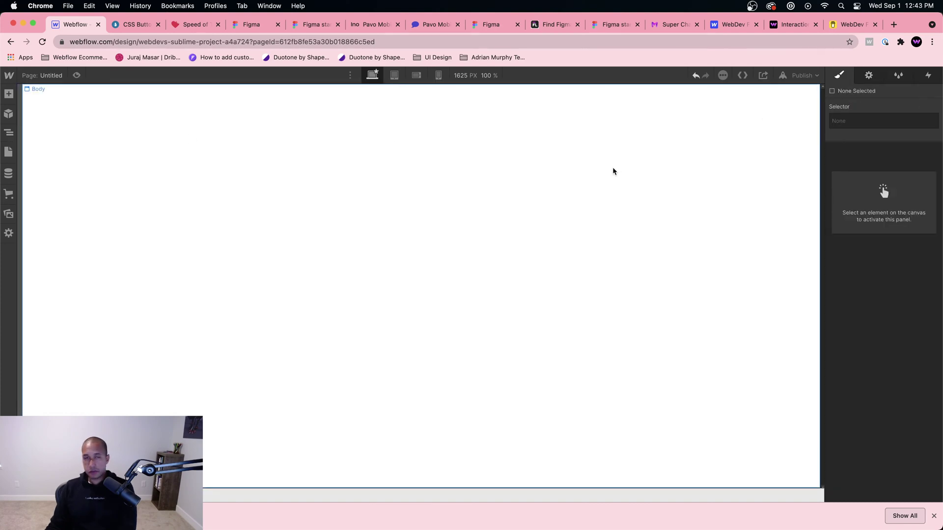
{"action": "left_click", "coordinate": [539, 180]}
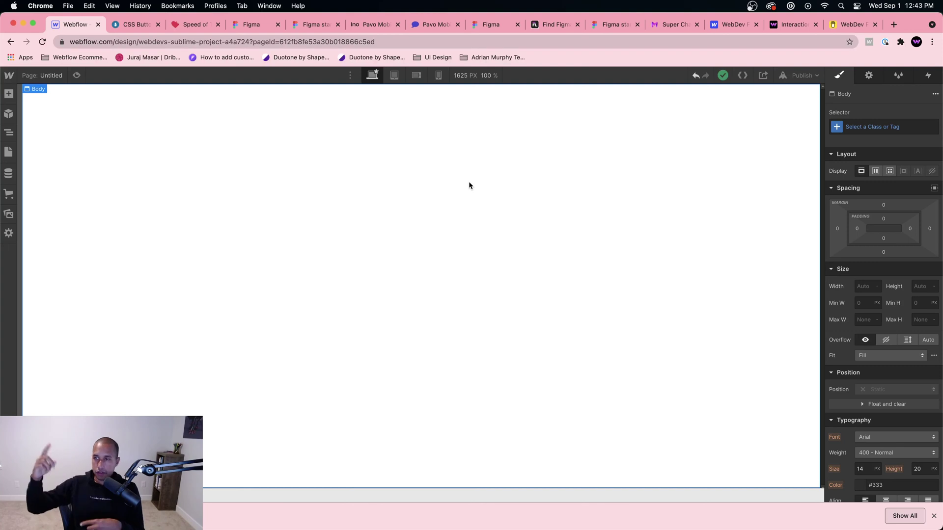
Add a Section element to the empty page and give it the new class section-1
{"action": "left_click", "coordinate": [11, 93]}
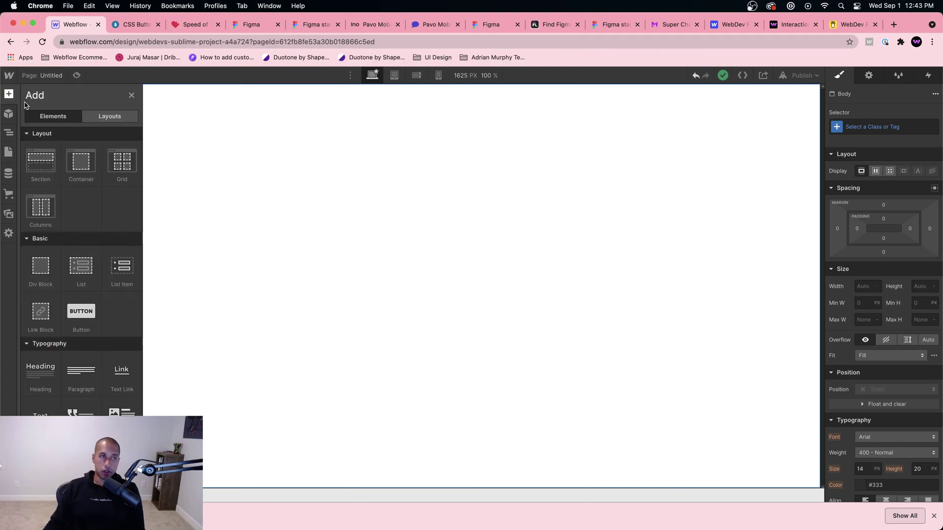
{"action": "left_click_drag", "start_coordinate": [44, 167], "coordinate": [435, 253]}
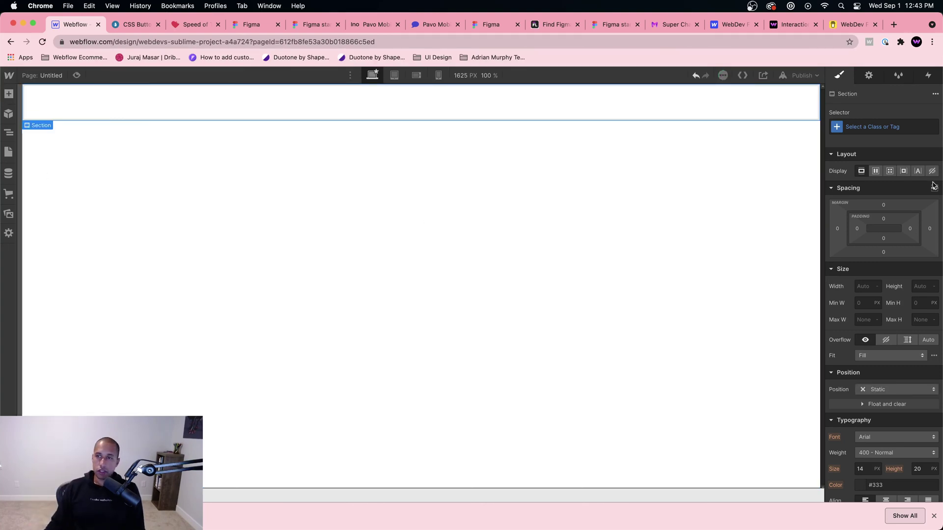
{"action": "left_click", "coordinate": [871, 126]}
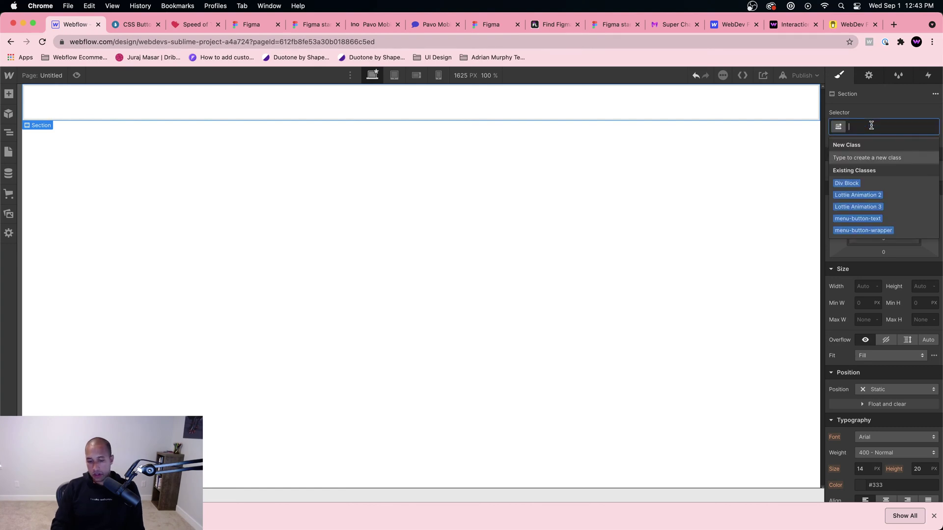
{"action": "type", "text": "section"}
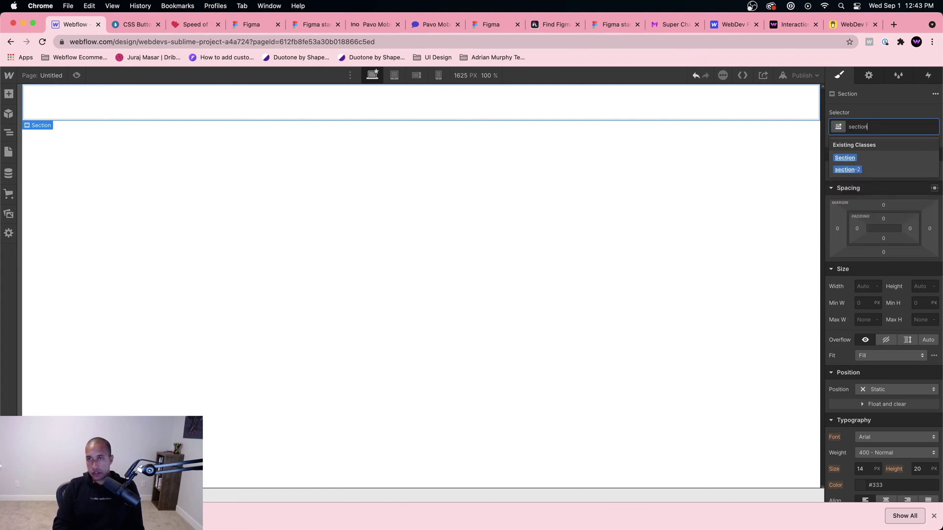
{"action": "type", "text": "-1"}
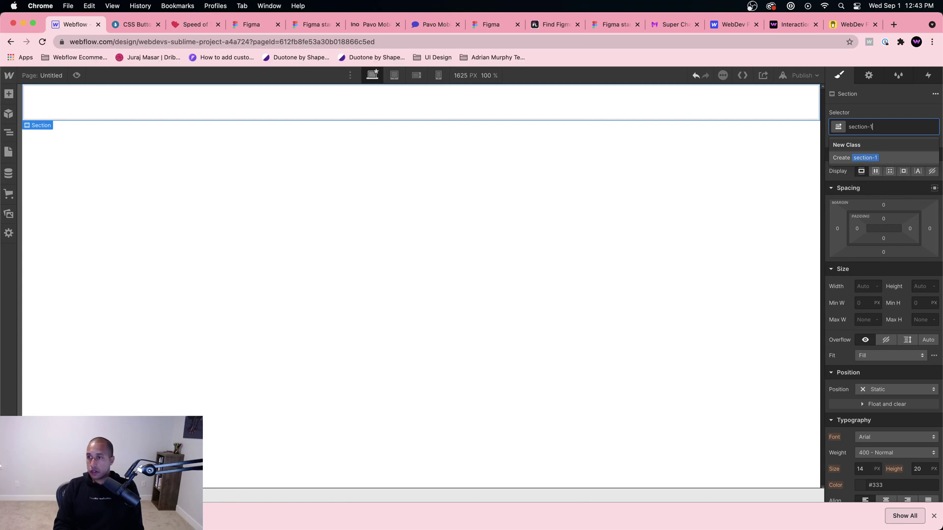
{"action": "key", "text": "Return"}
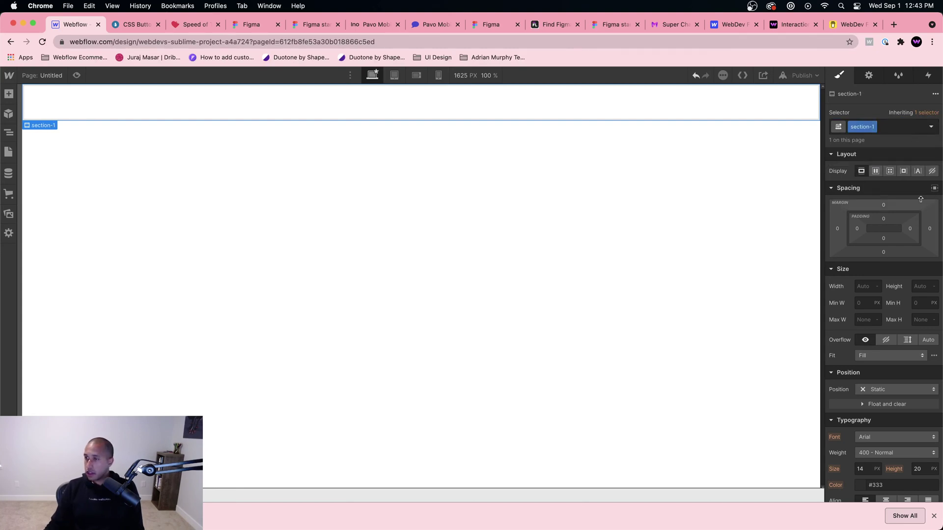
Set the minimum height of section-1 to 100 VH
{"action": "left_click", "coordinate": [922, 308]}
{"action": "type", "text": "100vh"}
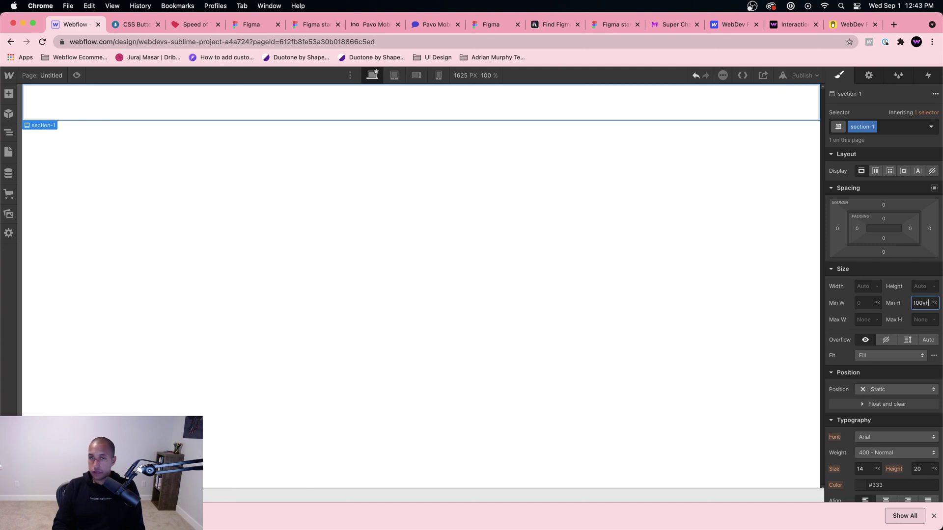
{"action": "key", "text": "Return"}
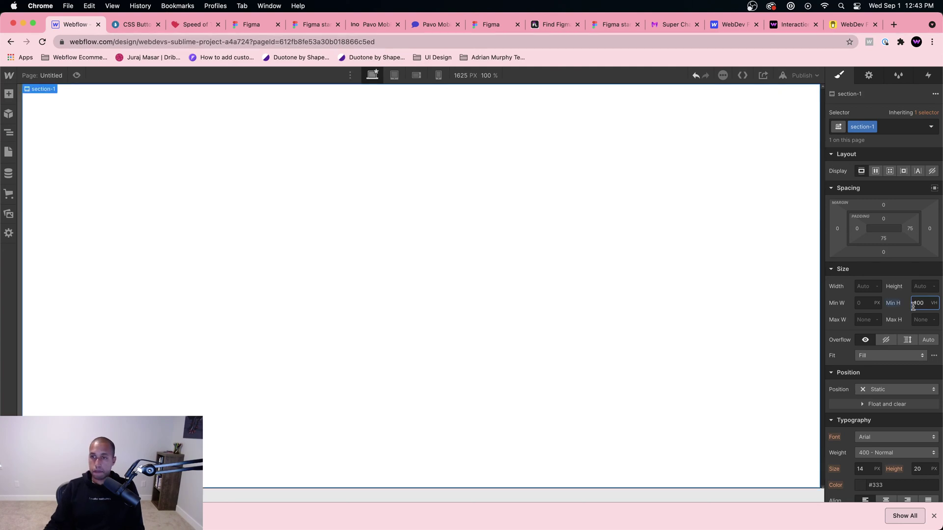
Give section-1 a solid black background color, #000000
{"action": "scroll", "coordinate": [933, 431], "scroll_direction": "down", "scroll_amount": 5}
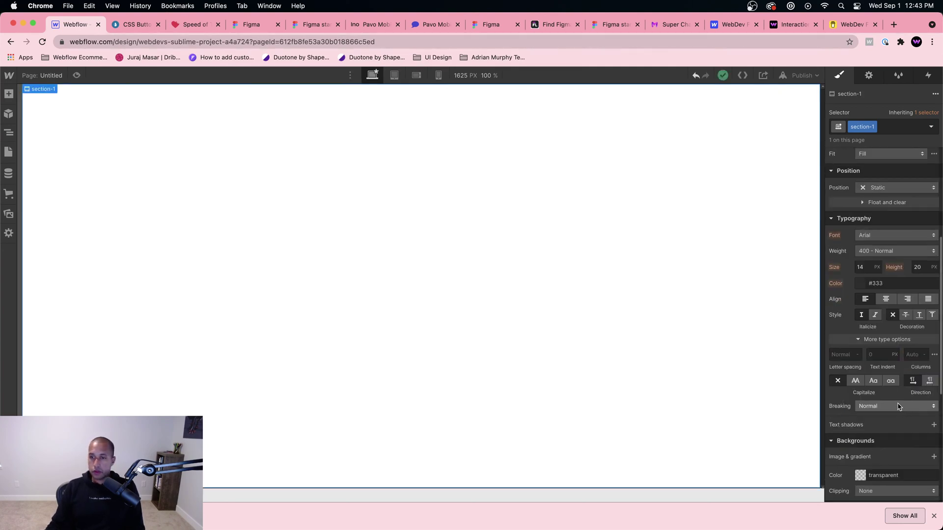
{"action": "left_click", "coordinate": [860, 284]}
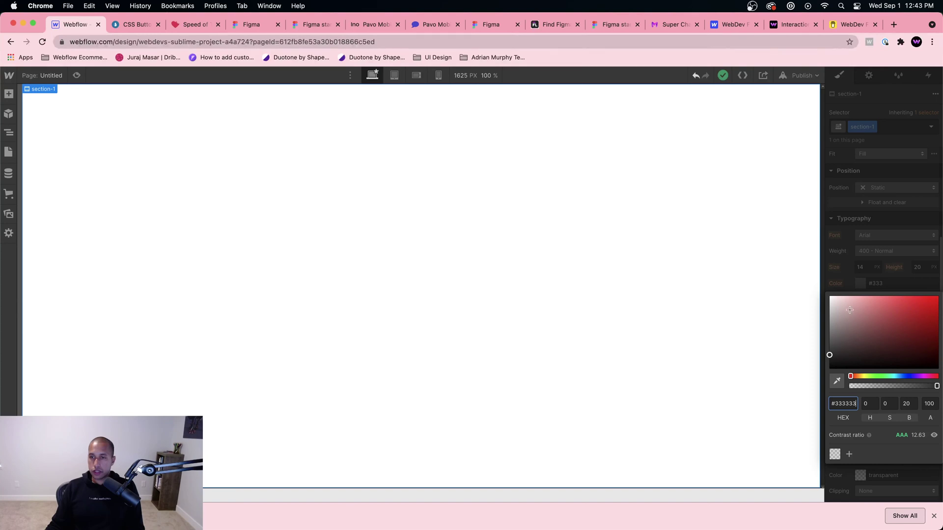
{"action": "left_click", "coordinate": [854, 285]}
{"action": "scroll", "coordinate": [874, 368], "scroll_direction": "down", "scroll_amount": 1}
{"action": "scroll", "coordinate": [878, 448], "scroll_direction": "down", "scroll_amount": 2}
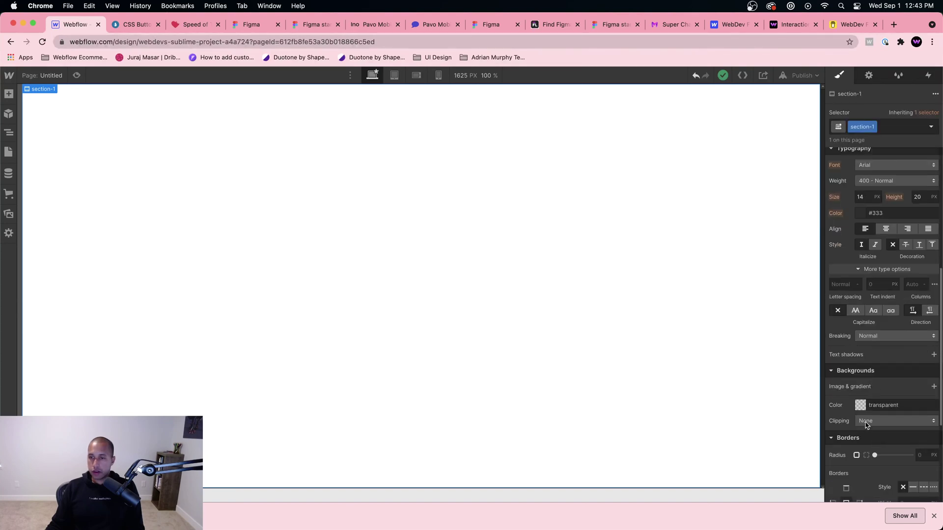
{"action": "left_click", "coordinate": [860, 406]}
{"action": "left_click_drag", "start_coordinate": [833, 287], "coordinate": [811, 307]}
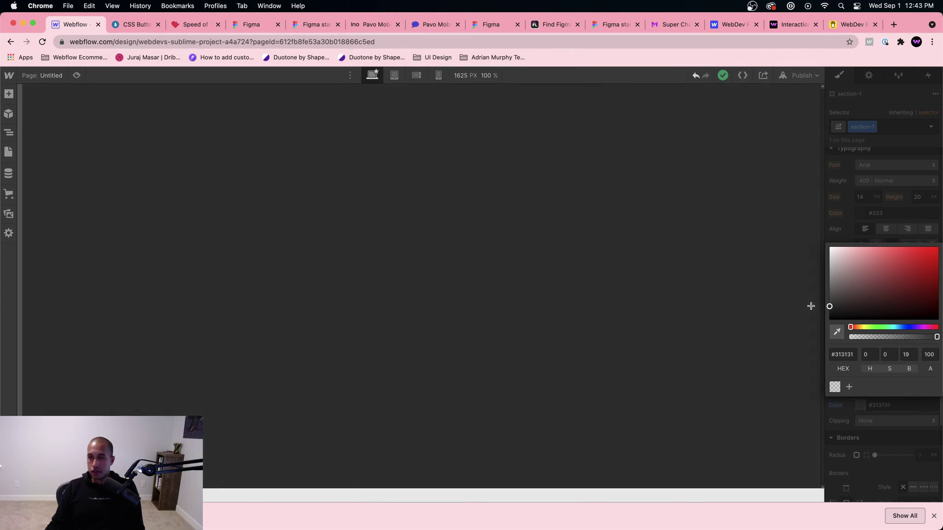
{"action": "double_click", "coordinate": [842, 355]}
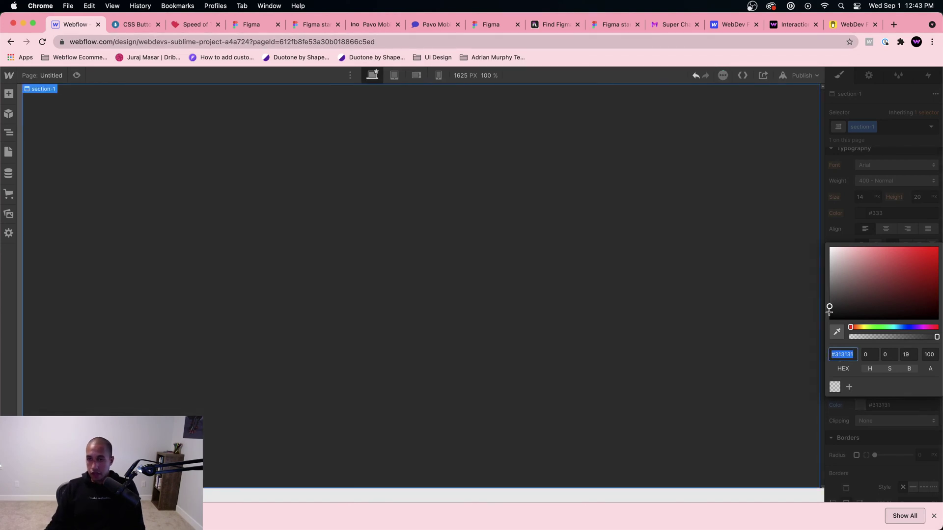
{"action": "mouse_move", "coordinate": [831, 314]}
{"action": "left_mouse_down"}
{"action": "mouse_move", "coordinate": [818, 318]}
{"action": "mouse_move", "coordinate": [825, 325]}
{"action": "left_mouse_up"}
Lighten section-1's background to grey #808080 by setting its brightness to 50 and keeping its alpha at 100
{"action": "double_click", "coordinate": [930, 352]}
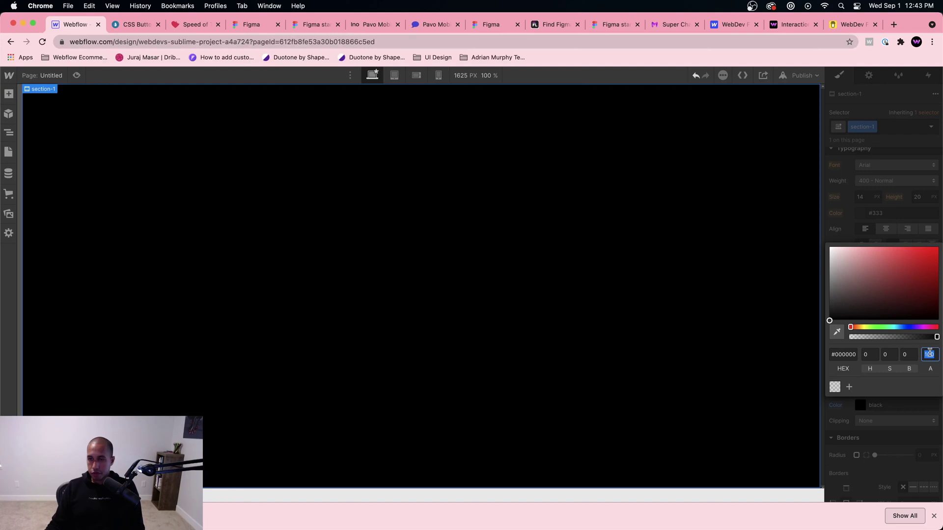
{"action": "type", "text": "100"}
{"action": "double_click", "coordinate": [916, 355]}
{"action": "type", "text": "30"}
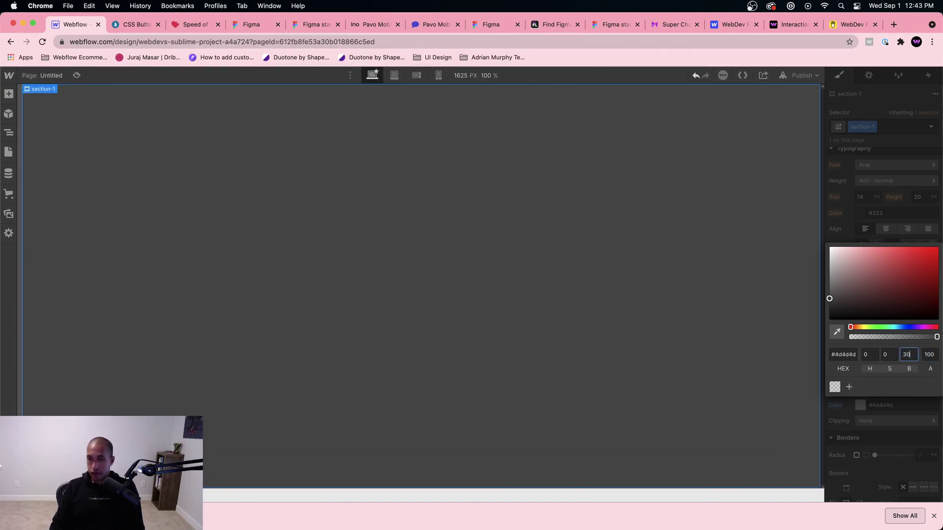
{"action": "key", "text": "shift+Up"}
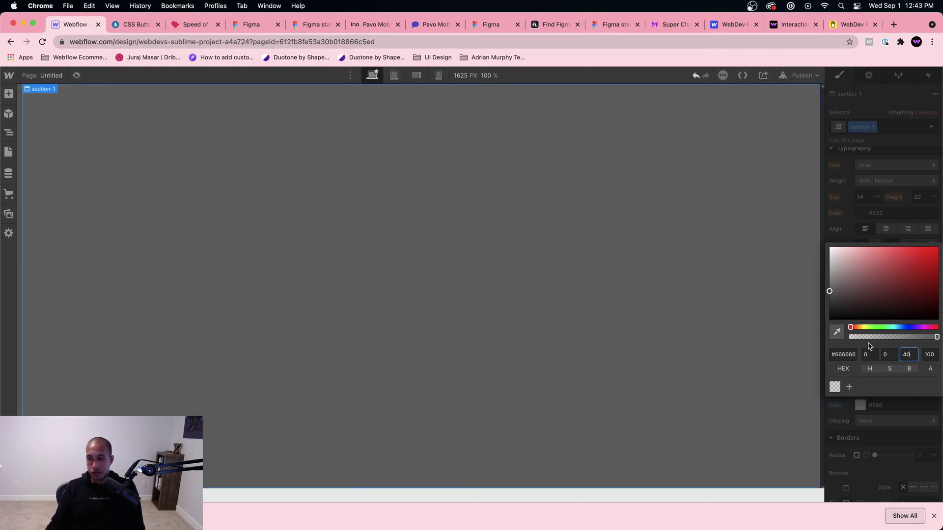
{"action": "key", "text": "shift+Up"}
{"action": "left_click", "coordinate": [488, 278]}
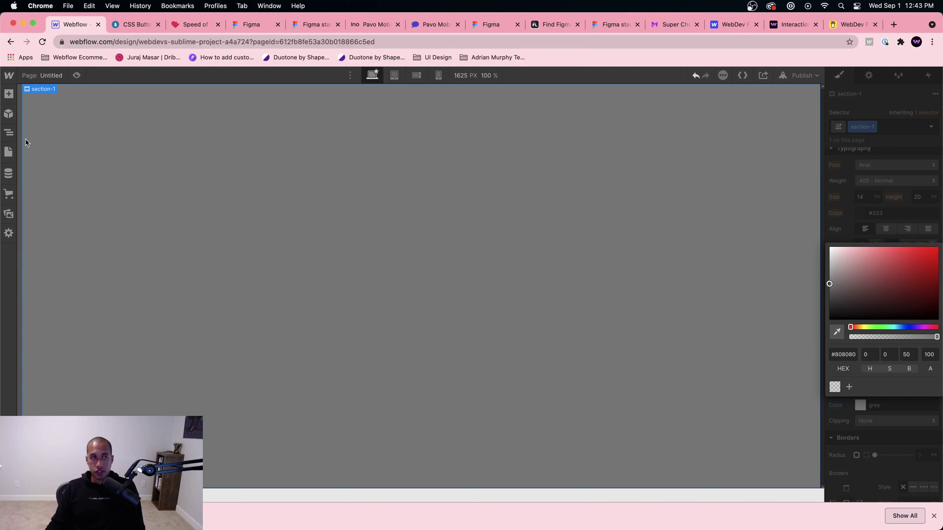
Paste four copies of the section-1 section into the page Body
{"action": "left_click", "coordinate": [9, 132]}
{"action": "left_click", "coordinate": [54, 113]}
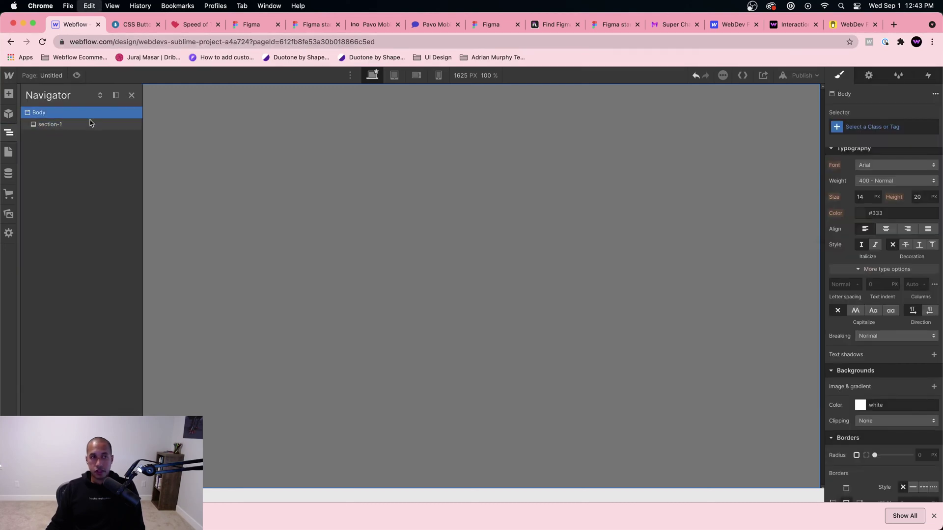
{"action": "key", "text": "super+v"}
{"action": "key", "text": "super+v"}
{"action": "key", "text": "super+v"}
{"action": "key", "text": "super+v"}
Add the combo class 2 to the second section and set its background color brightness to 40, #666666
{"action": "left_click", "coordinate": [66, 137]}
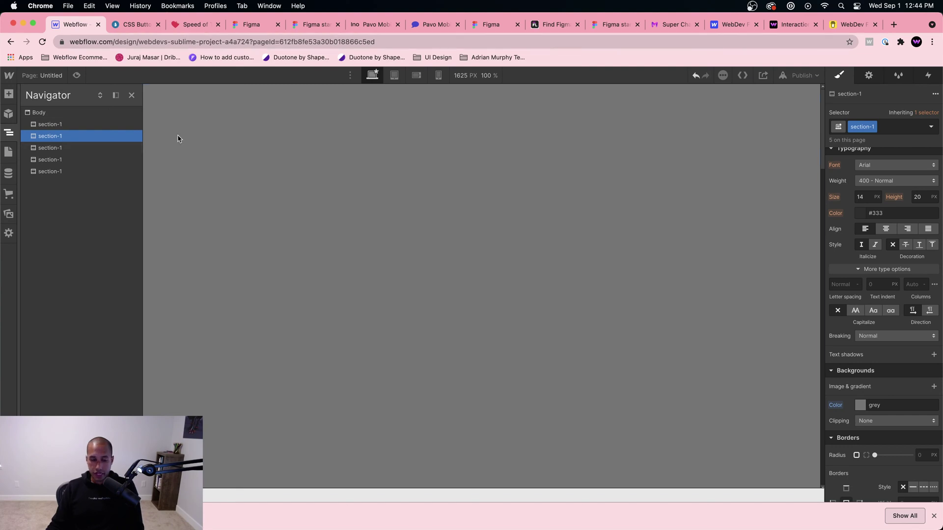
{"action": "left_click", "coordinate": [908, 123]}
{"action": "type", "text": "2"}
{"action": "key", "text": "Return"}
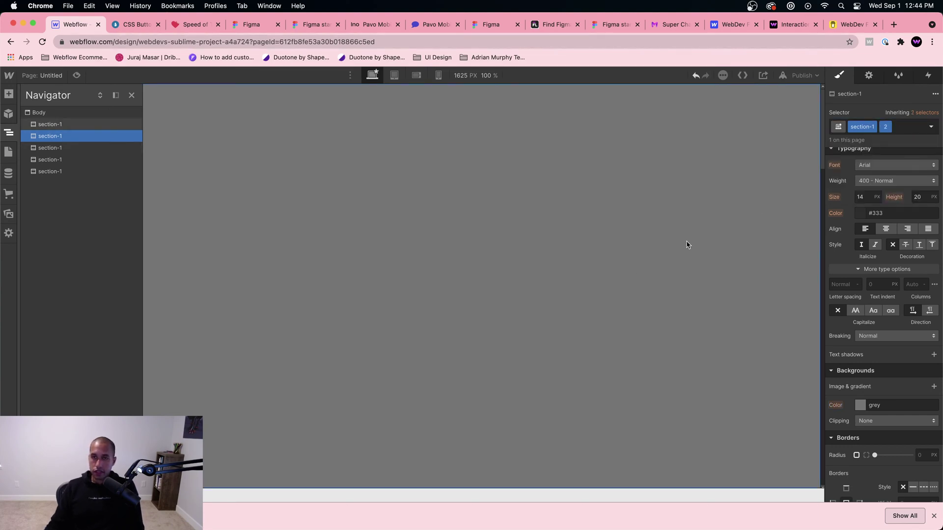
{"action": "left_click", "coordinate": [413, 339]}
{"action": "scroll", "coordinate": [859, 381], "scroll_direction": "down", "scroll_amount": 3}
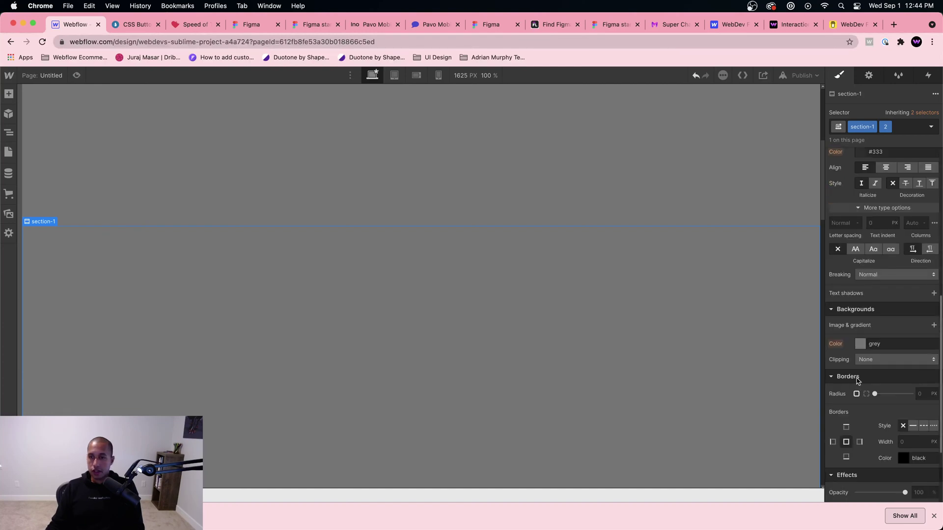
{"action": "left_click", "coordinate": [860, 344]}
{"action": "left_click", "coordinate": [916, 293]}
{"action": "type", "text": "40"}
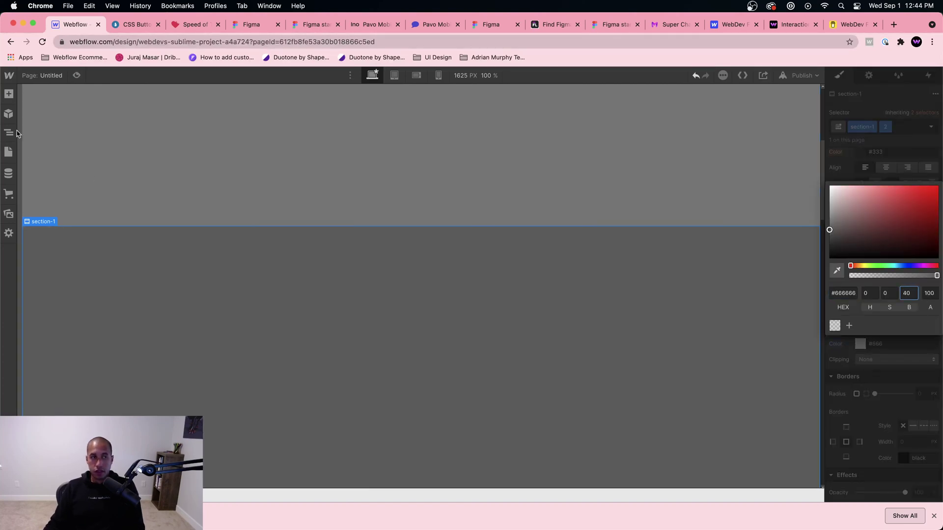
Add the combo class 3 to the third section and set its background color brightness to 30, #4d4d4d
{"action": "left_click", "coordinate": [17, 133]}
{"action": "left_click", "coordinate": [62, 148]}
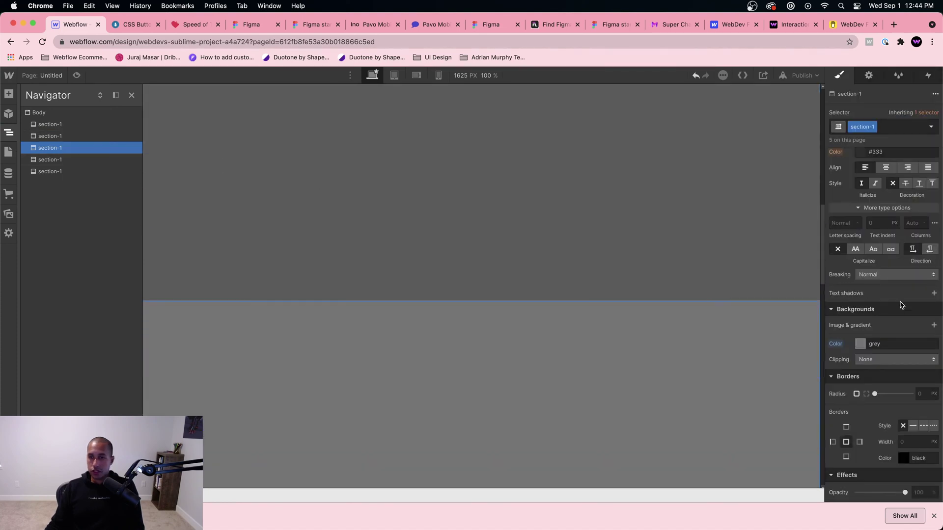
{"action": "left_click", "coordinate": [889, 127]}
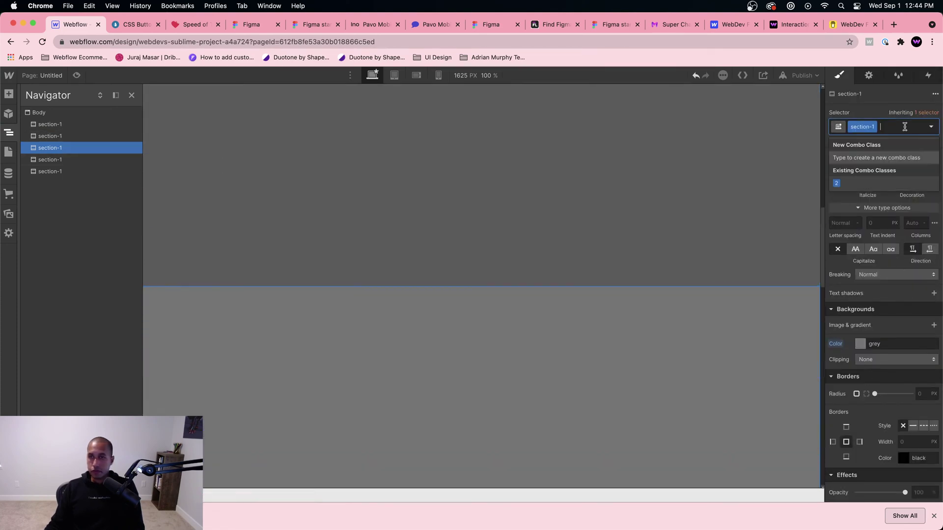
{"action": "type", "text": "3"}
{"action": "key", "text": "Return"}
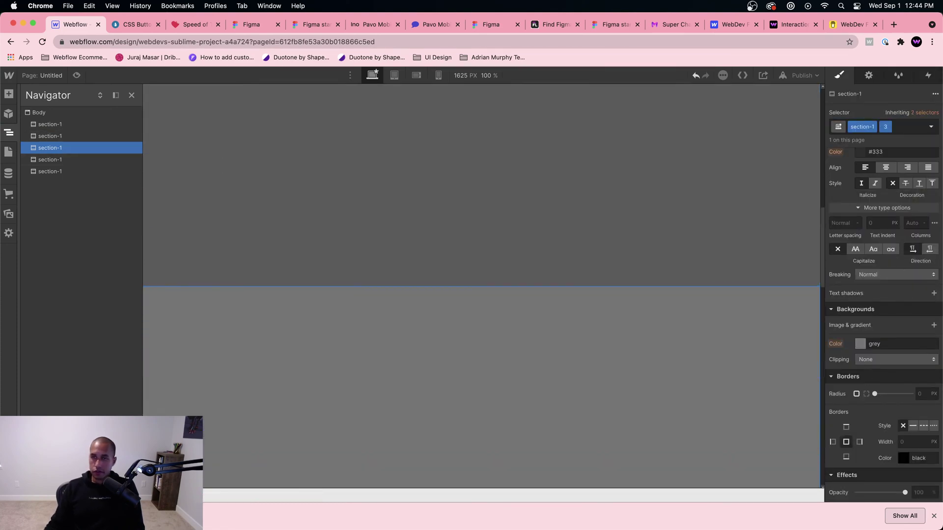
{"action": "left_click", "coordinate": [860, 345]}
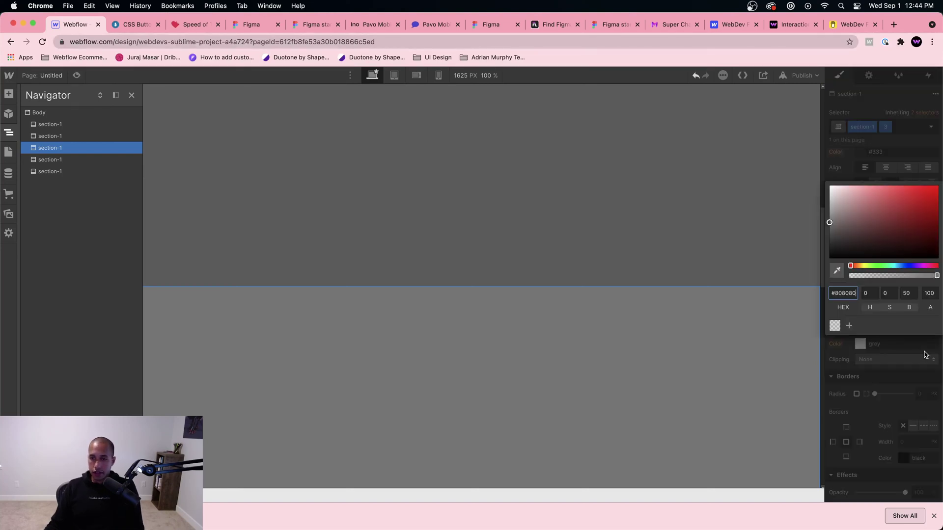
{"action": "double_click", "coordinate": [908, 294]}
{"action": "type", "text": "30"}
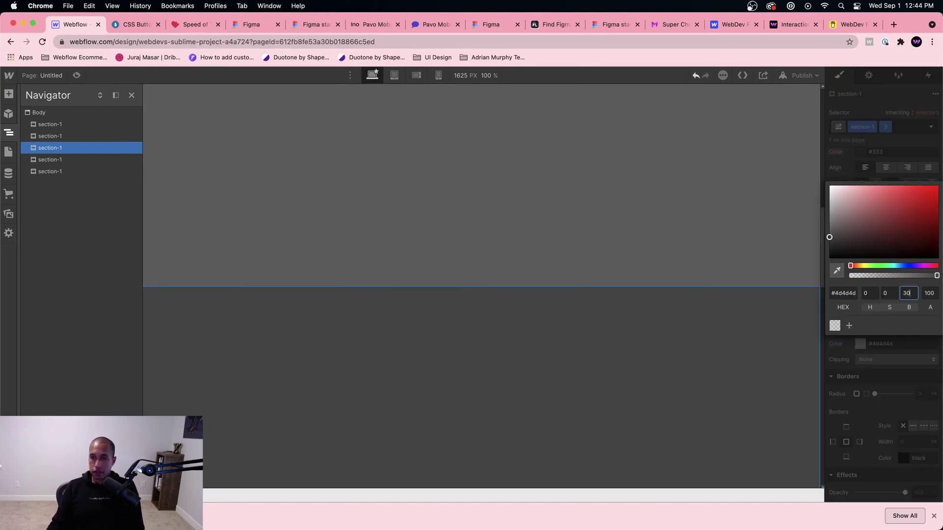
Add the combo class 4 to the fourth section and set its background color brightness to 20, #333333
{"action": "left_click", "coordinate": [73, 159]}
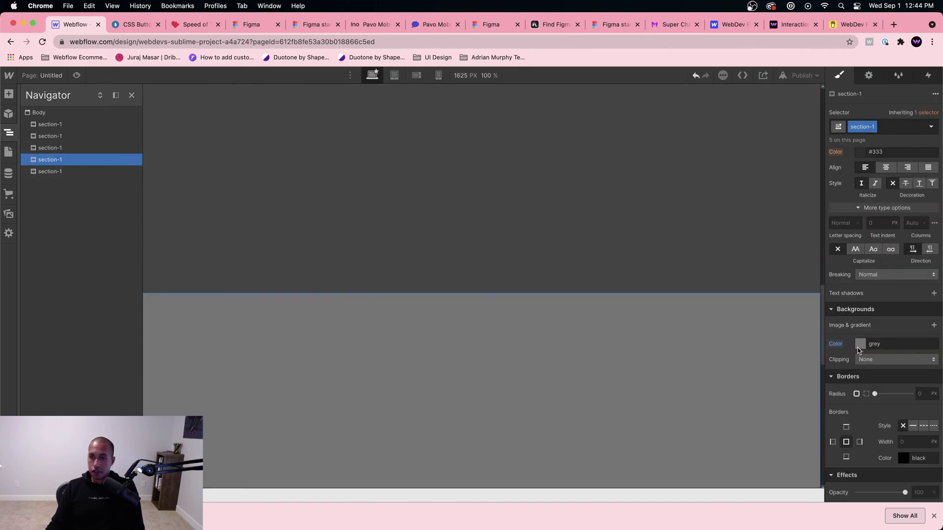
{"action": "left_click", "coordinate": [893, 129]}
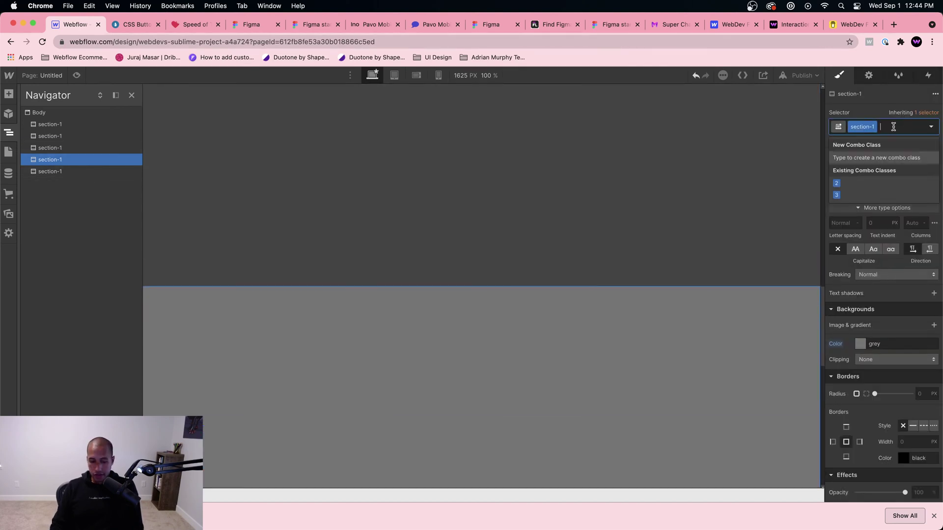
{"action": "type", "text": "4"}
{"action": "key", "text": "Return"}
{"action": "left_click", "coordinate": [872, 350]}
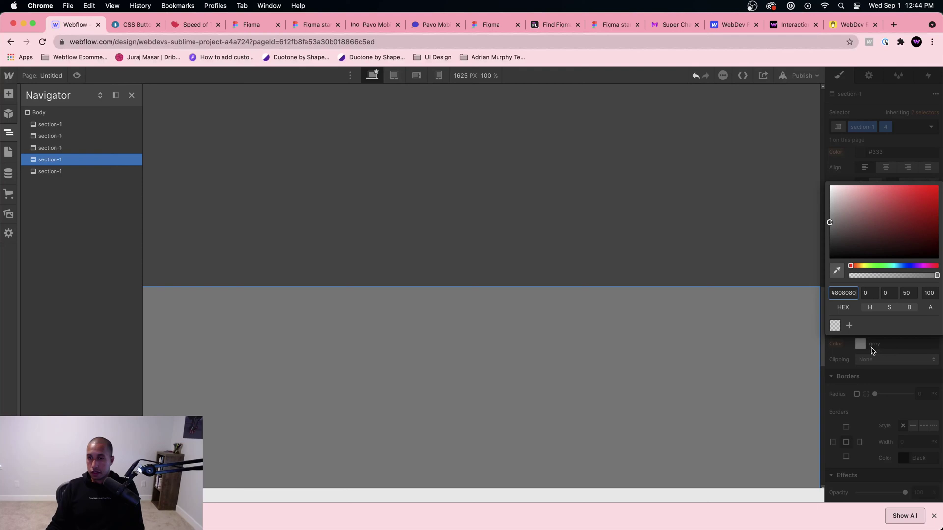
{"action": "double_click", "coordinate": [907, 294]}
{"action": "type", "text": "30"}
{"action": "key", "text": "BackSpace"}
{"action": "key", "text": "BackSpace"}
{"action": "type", "text": "20"}
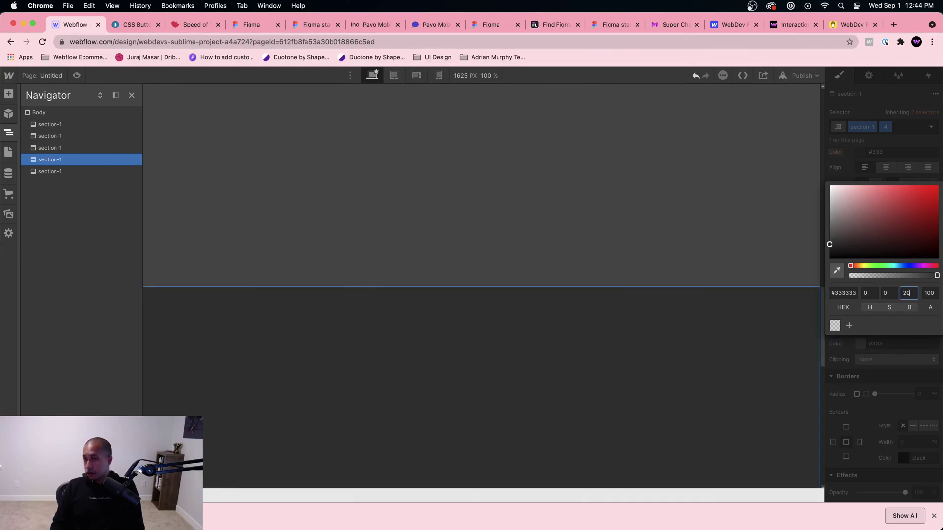
Add the combo class 5 to the fifth section and set its background color brightness to 0, #000000
{"action": "left_click", "coordinate": [84, 171]}
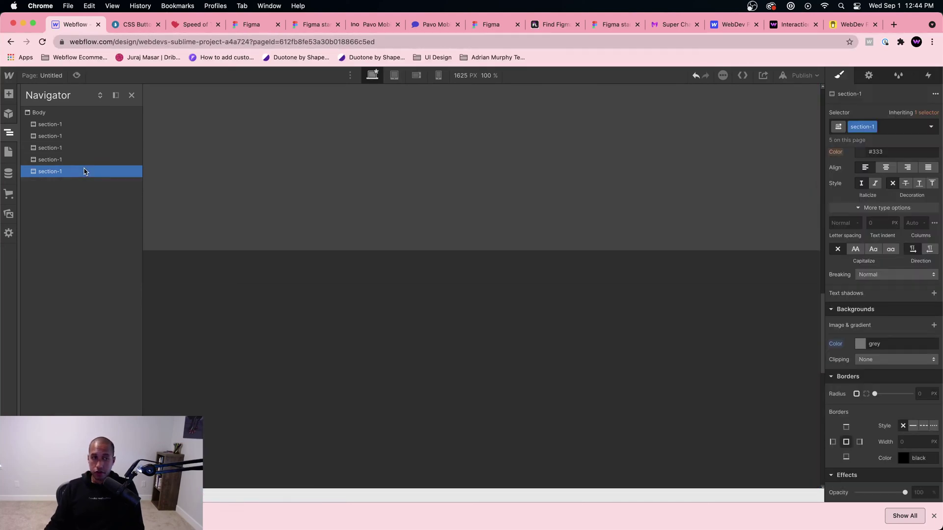
{"action": "left_click", "coordinate": [887, 131]}
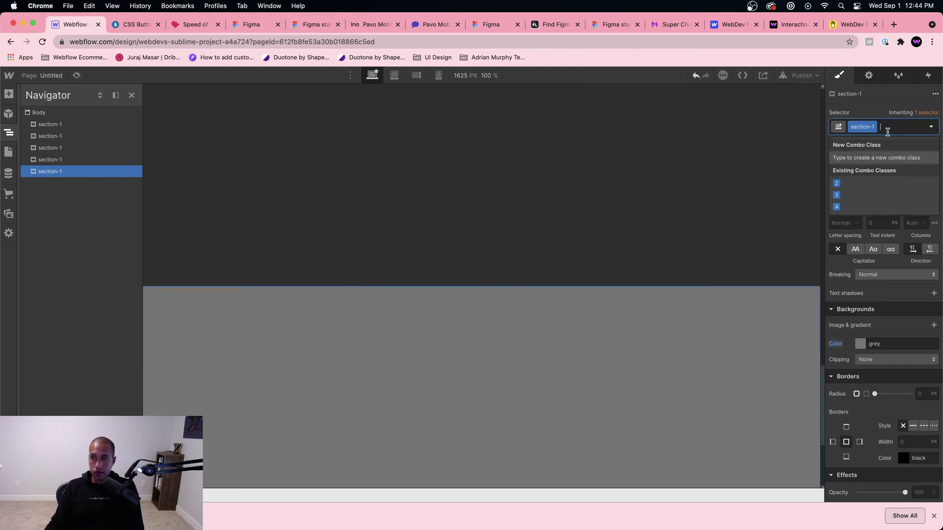
{"action": "type", "text": "5"}
{"action": "key", "text": "Return"}
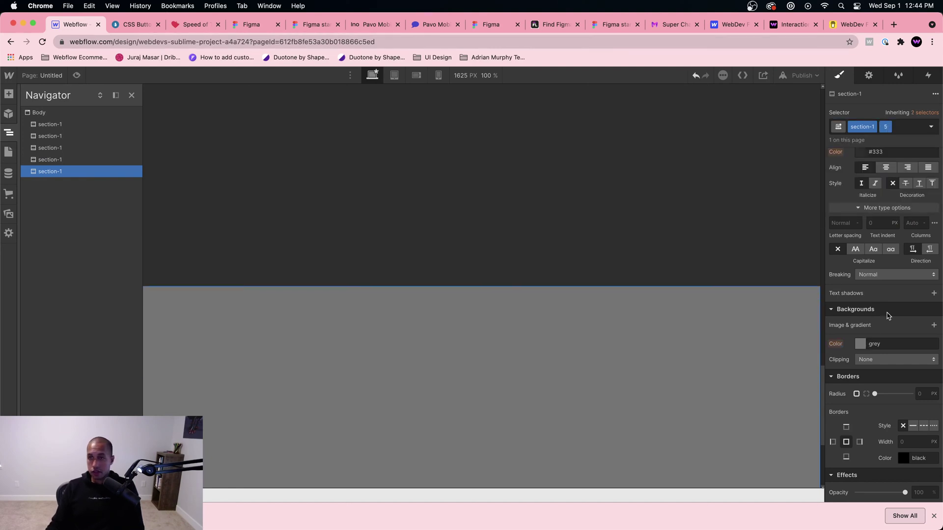
{"action": "left_click", "coordinate": [860, 344]}
{"action": "left_click", "coordinate": [906, 293]}
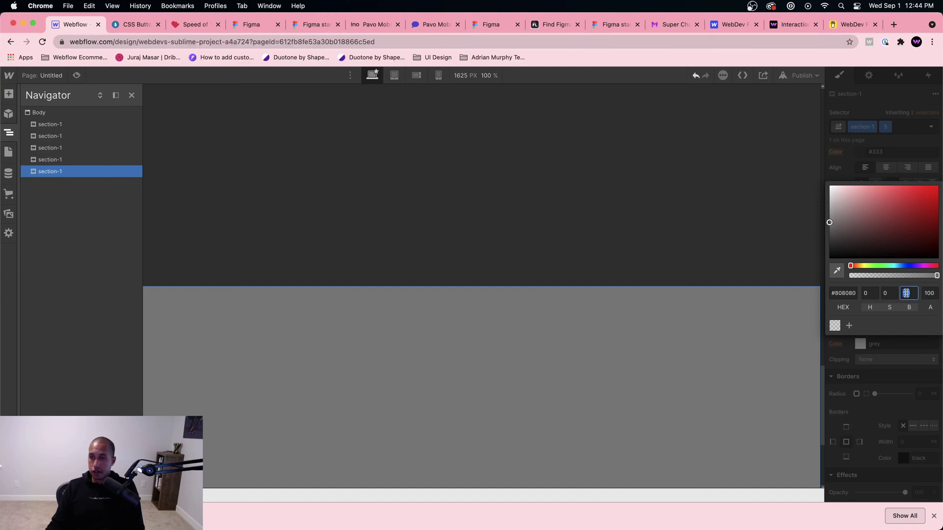
{"action": "type", "text": "0"}
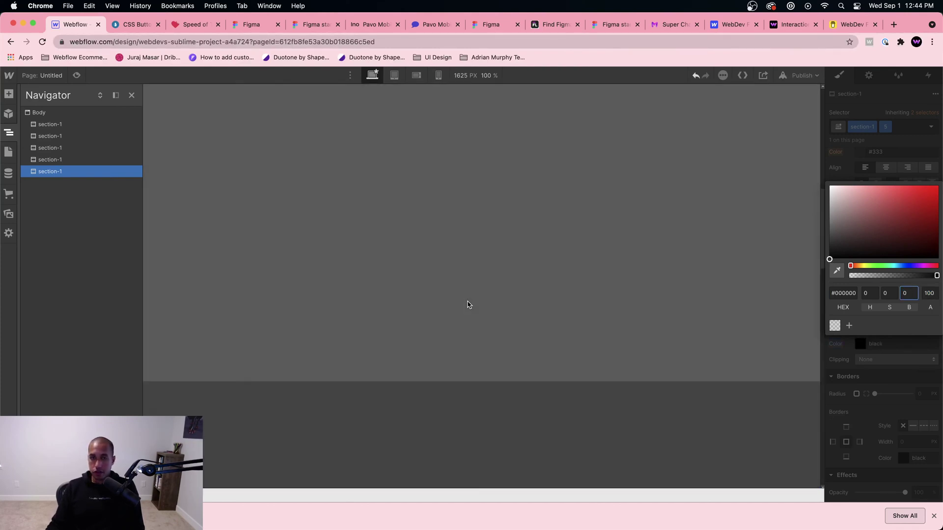
Preview the page to check the graded section backgrounds, and return to editing
{"action": "left_click", "coordinate": [76, 77]}
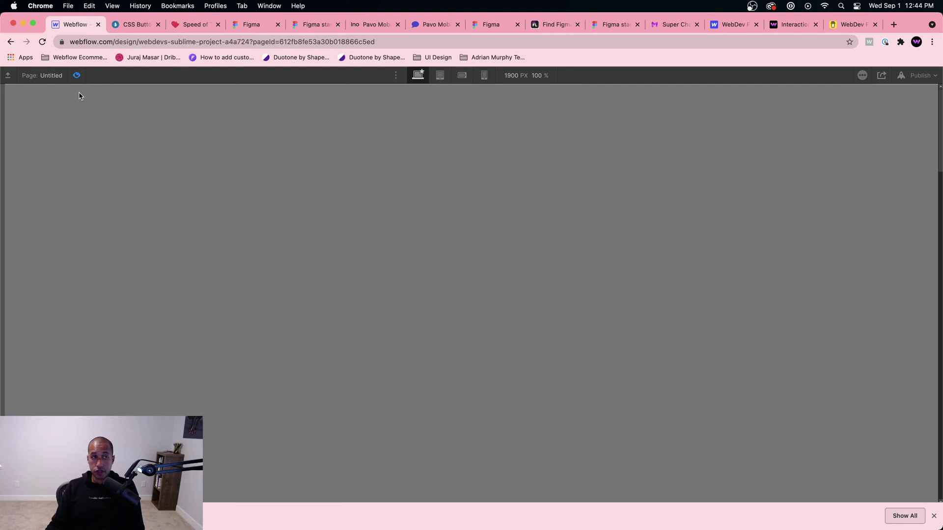
{"action": "left_click", "coordinate": [79, 77]}
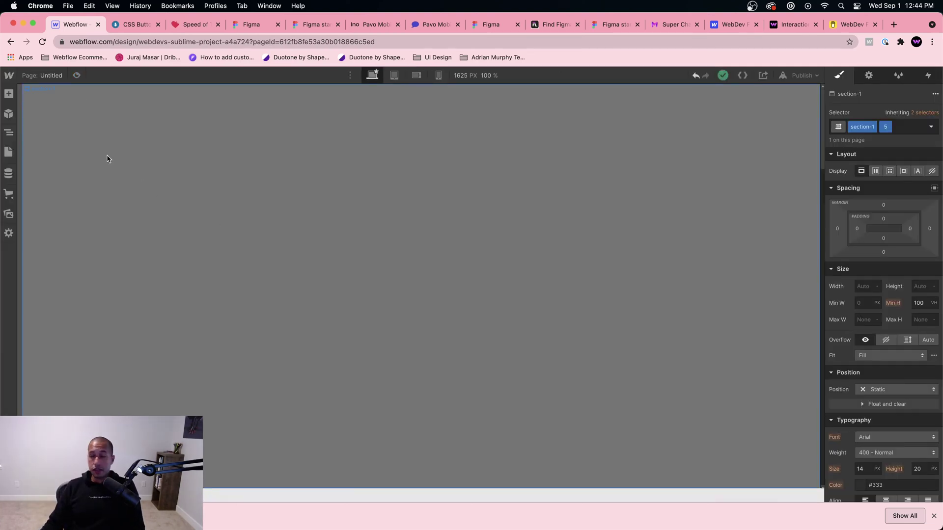
Add a Navbar component to the page and move it to the start of the Body, above all the sections
{"action": "left_click", "coordinate": [6, 96]}
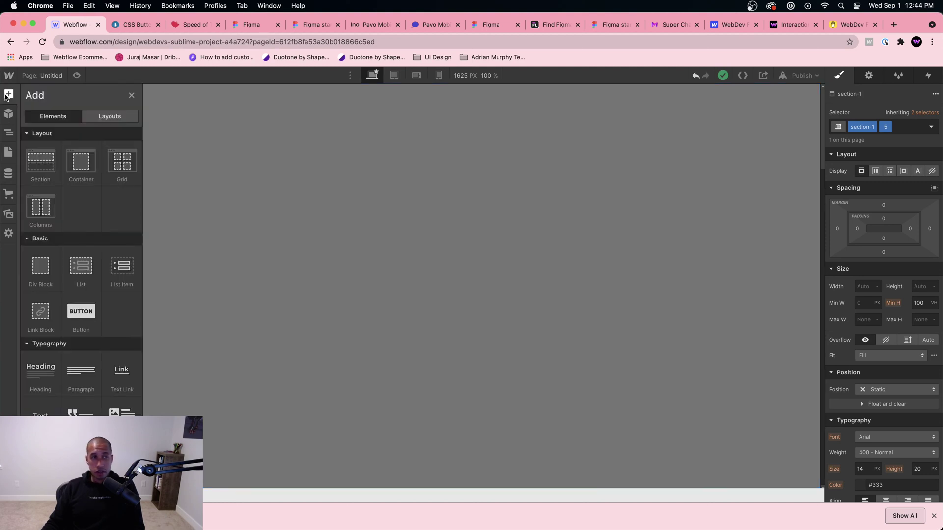
{"action": "scroll", "coordinate": [87, 383], "scroll_direction": "down", "scroll_amount": 10}
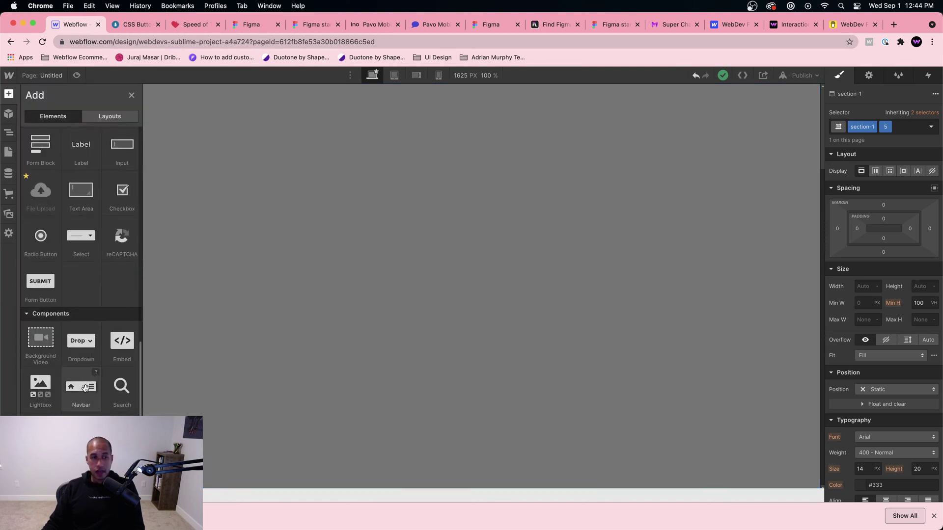
{"action": "left_click", "coordinate": [81, 388]}
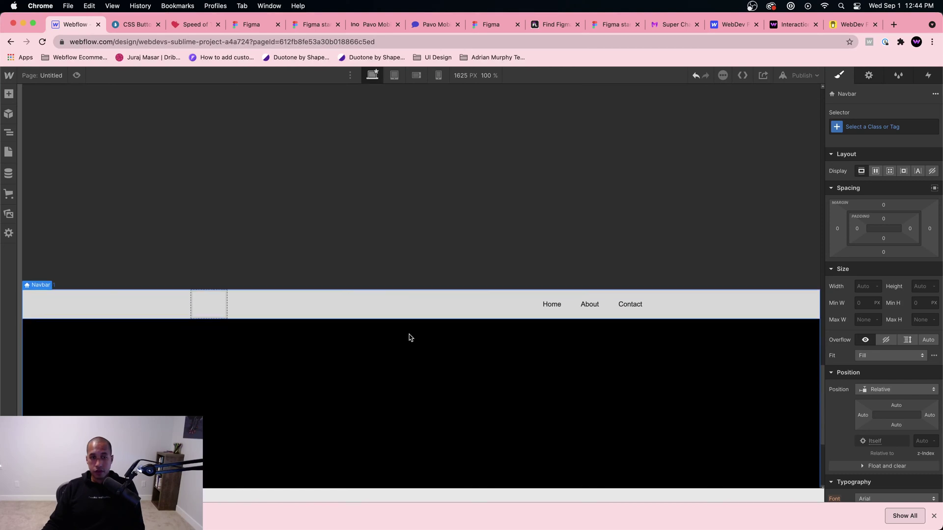
{"action": "left_click", "coordinate": [9, 133]}
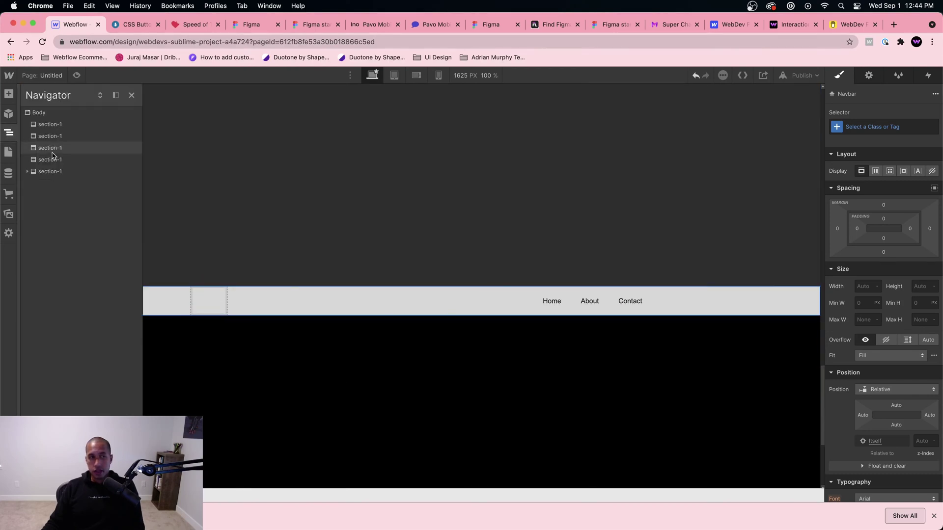
{"action": "left_click_drag", "start_coordinate": [43, 184], "coordinate": [40, 122]}
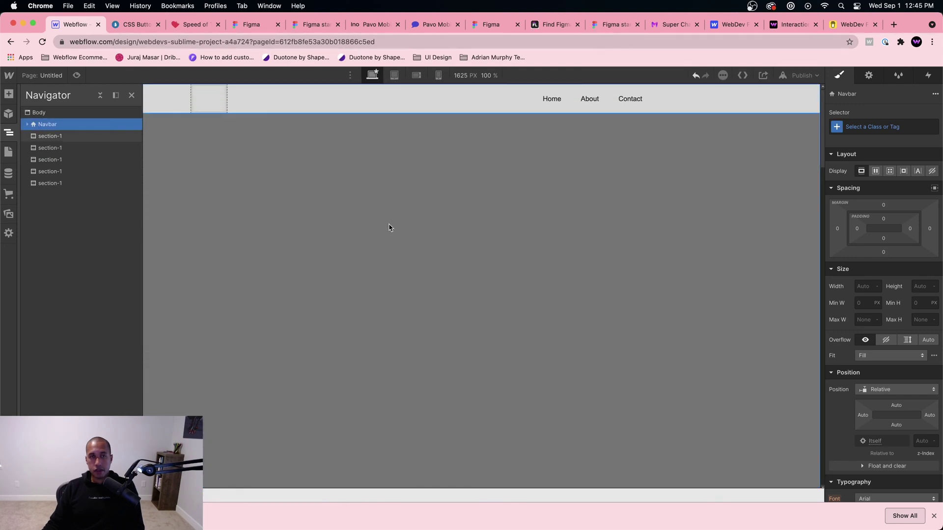
Give the navbar element the class Navbar
{"action": "left_click", "coordinate": [340, 112]}
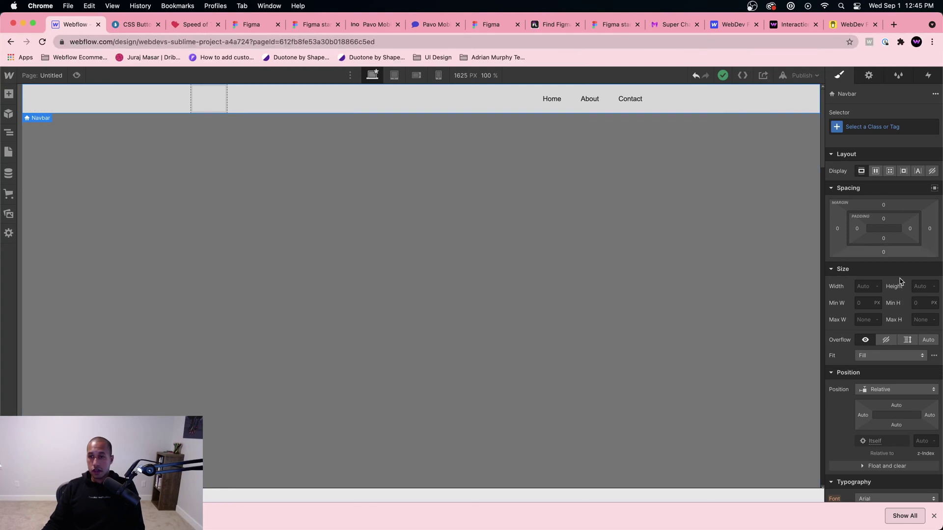
{"action": "scroll", "coordinate": [903, 317], "scroll_direction": "down", "scroll_amount": 1}
{"action": "left_click", "coordinate": [879, 126]}
{"action": "type", "text": "Na"}
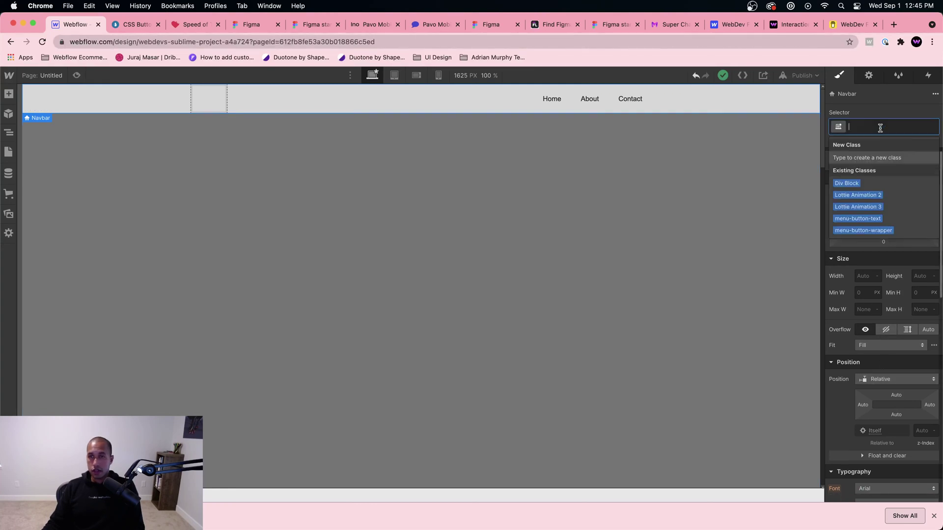
{"action": "type", "text": "vbar"}
{"action": "key", "text": "Return"}
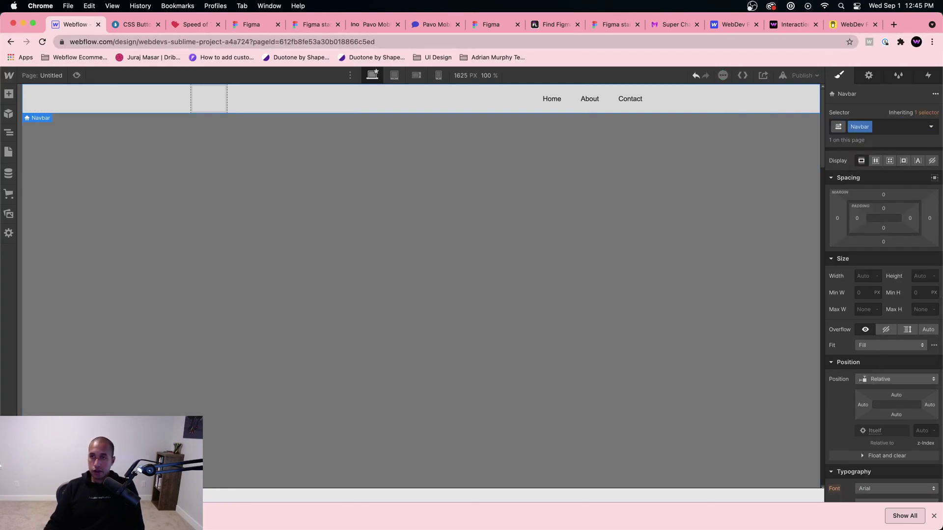
Set the Navbar class to Fixed position, anchored across the full width at the top of the page
{"action": "scroll", "coordinate": [877, 364], "scroll_direction": "down", "scroll_amount": 3}
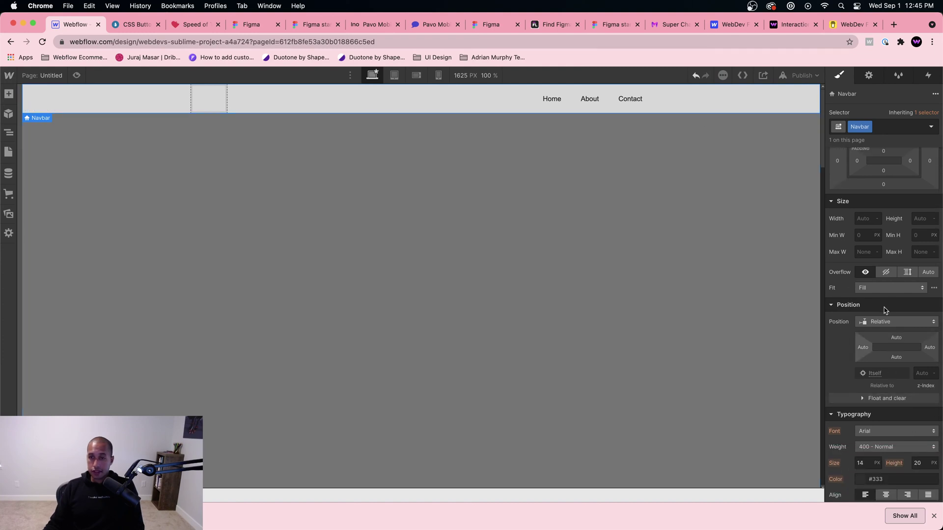
{"action": "left_click", "coordinate": [893, 323]}
{"action": "left_click", "coordinate": [878, 345]}
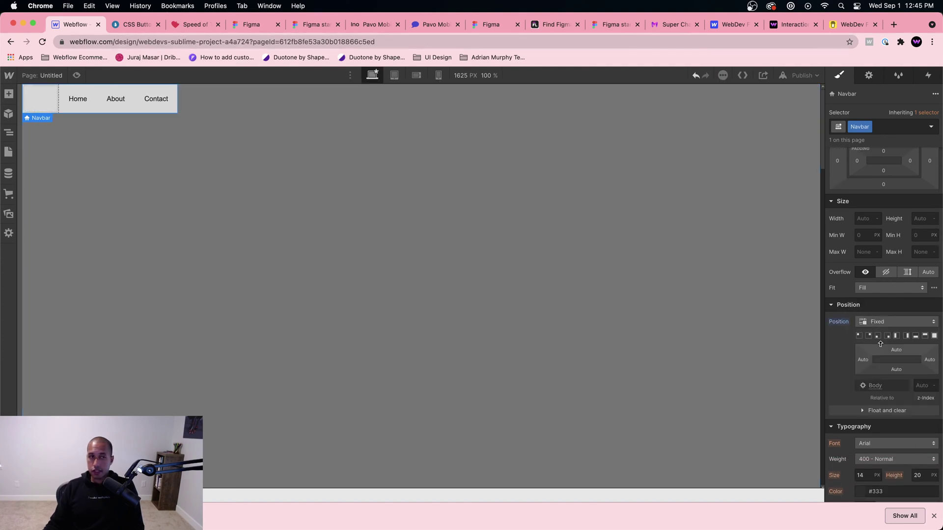
{"action": "left_click", "coordinate": [925, 336]}
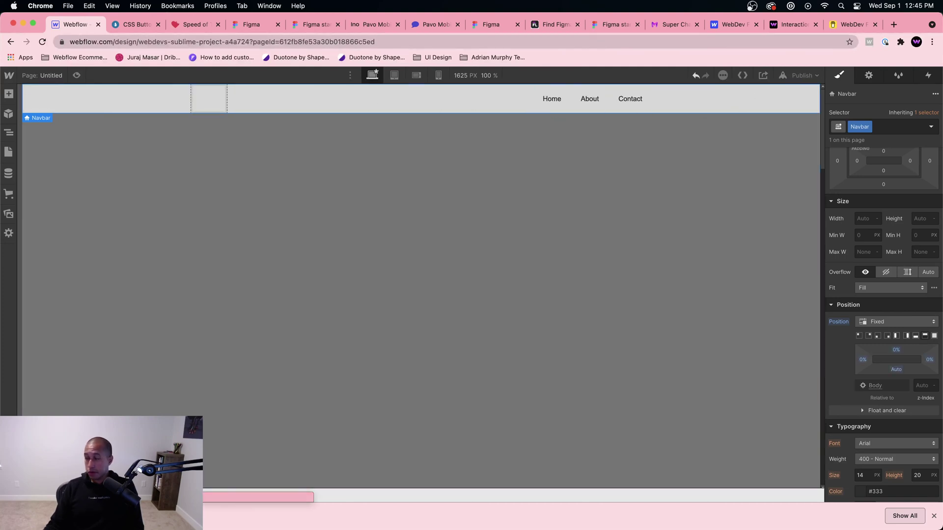
Preview the page and scroll through all sections to check how the fixed navbar behaves, and return to editing
{"action": "key", "text": "super+shift+p"}
{"action": "scroll", "coordinate": [476, 252], "scroll_direction": "down", "scroll_amount": 10}
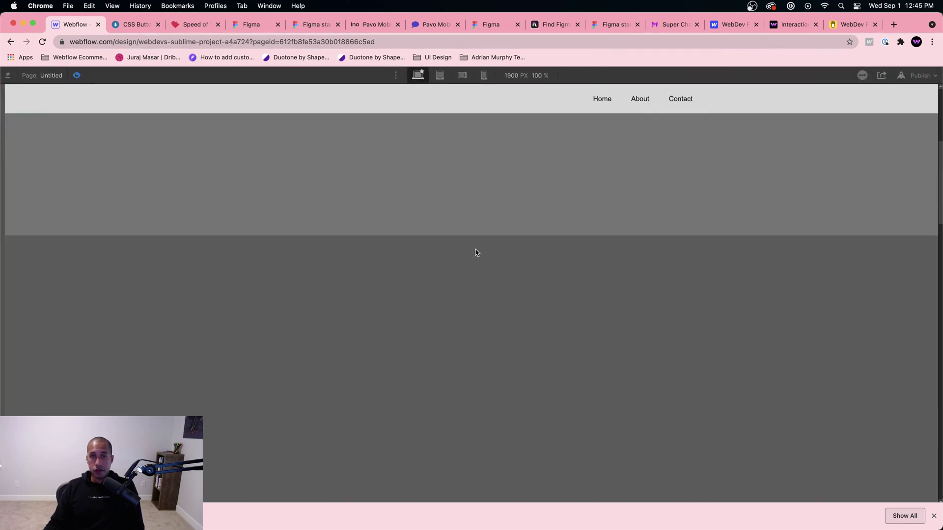
{"action": "scroll", "coordinate": [475, 252], "scroll_direction": "down", "scroll_amount": 10}
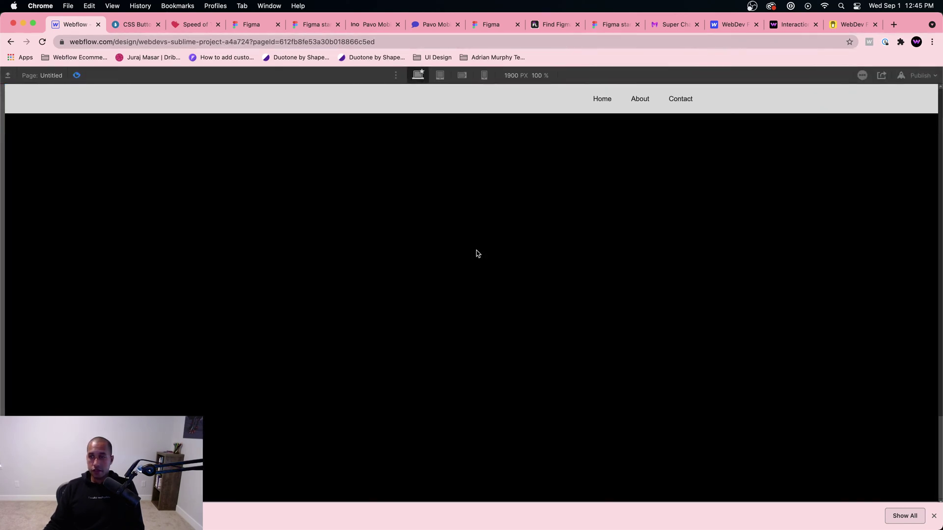
{"action": "scroll", "coordinate": [476, 253], "scroll_direction": "down", "scroll_amount": 5}
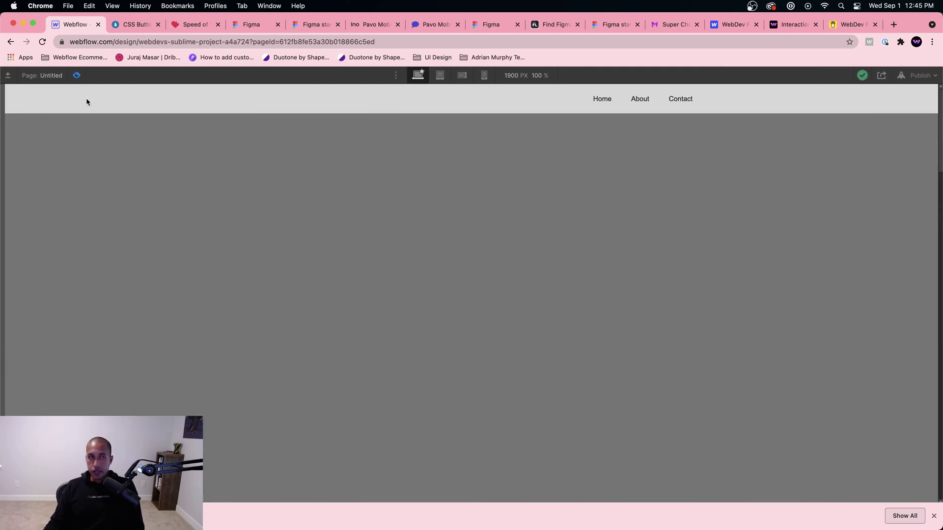
{"action": "left_click", "coordinate": [77, 76]}
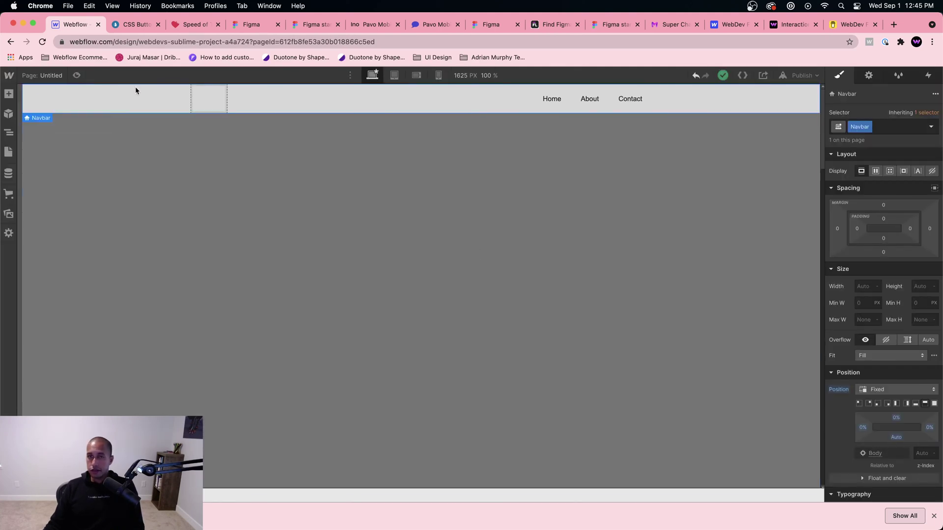
Add a Scroll into view element trigger to the second section
{"action": "left_click", "coordinate": [559, 185]}
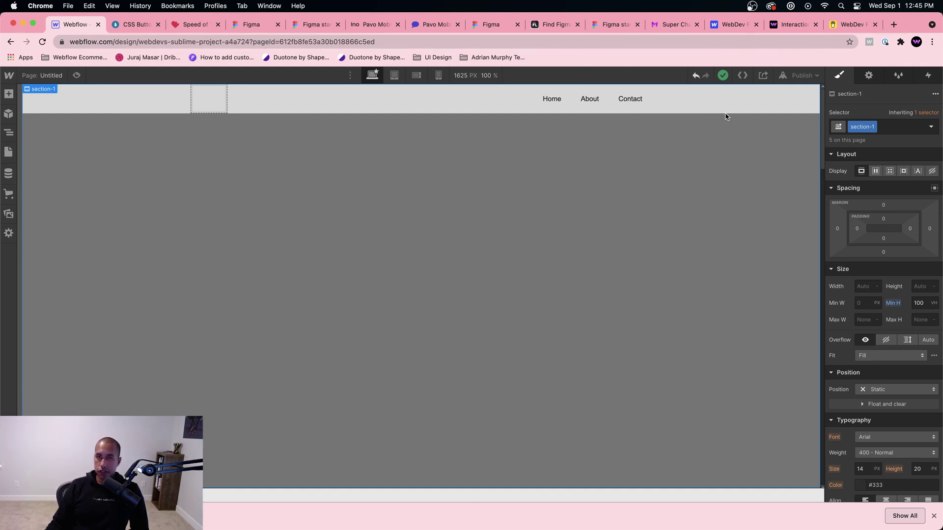
{"action": "key", "text": "super+v"}
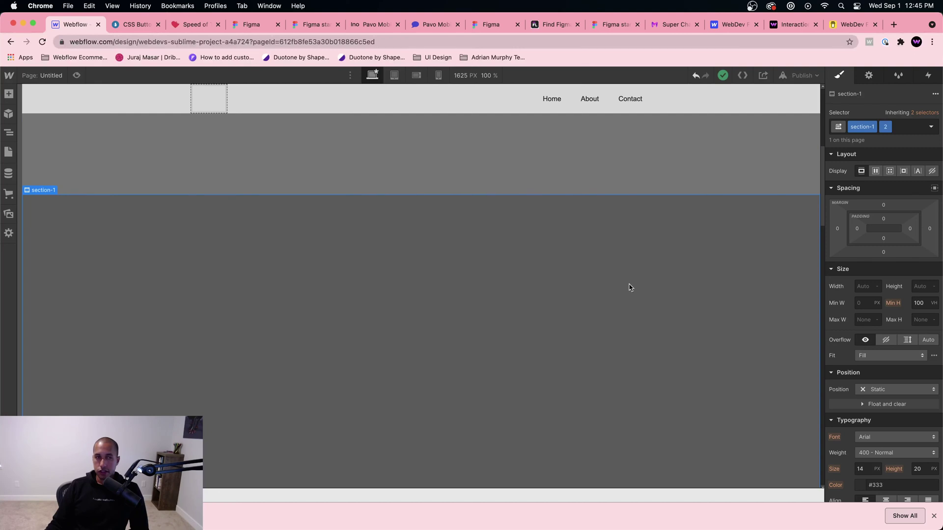
{"action": "left_click", "coordinate": [927, 76]}
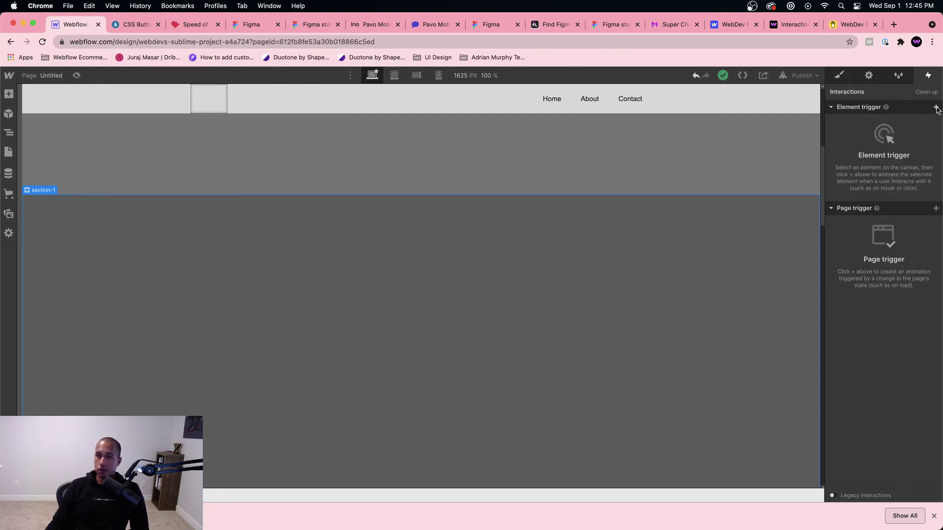
{"action": "left_click", "coordinate": [935, 108]}
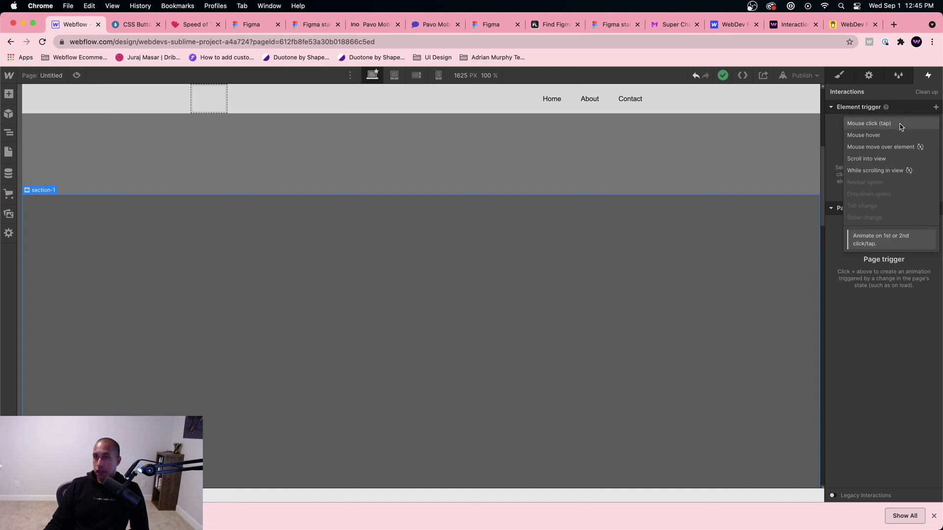
{"action": "left_click", "coordinate": [878, 161]}
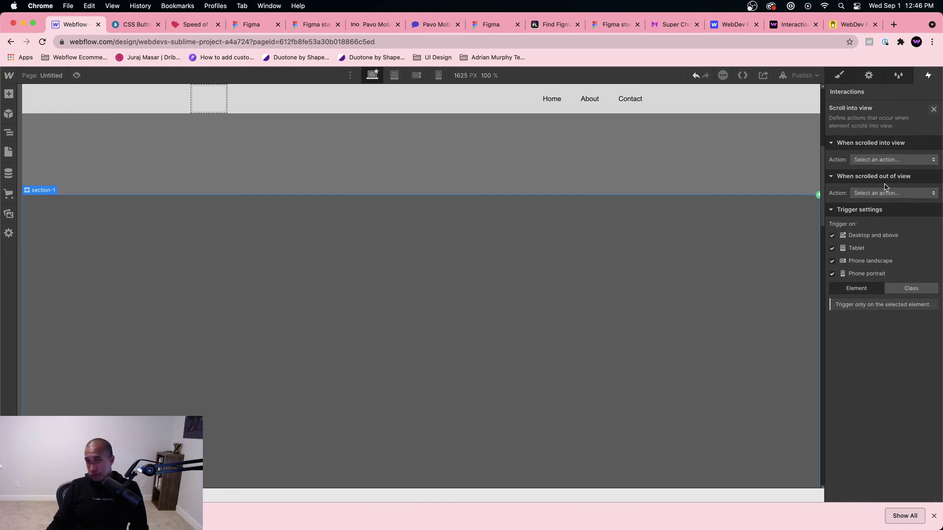
Have the scrolled-into-view action start a new timed animation named "Section 2 Scroll Into View"
{"action": "left_click", "coordinate": [879, 161]}
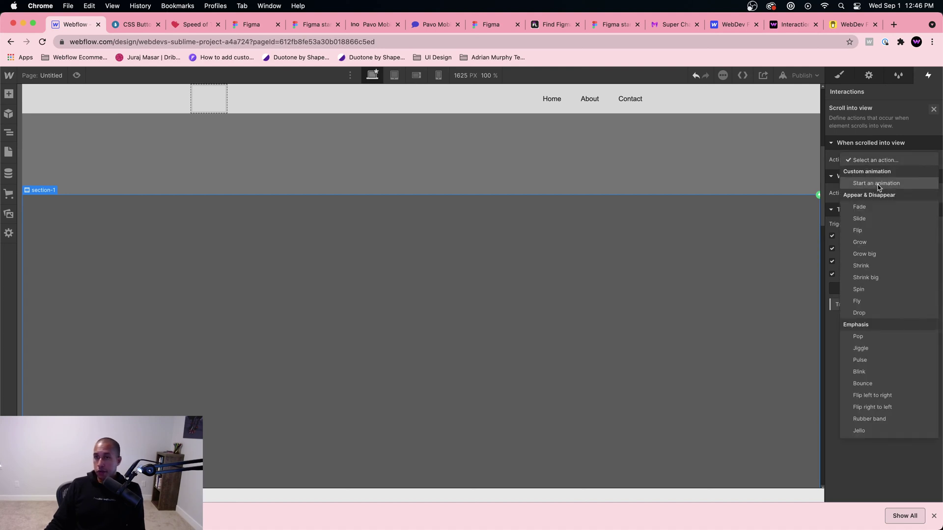
{"action": "left_click", "coordinate": [884, 185]}
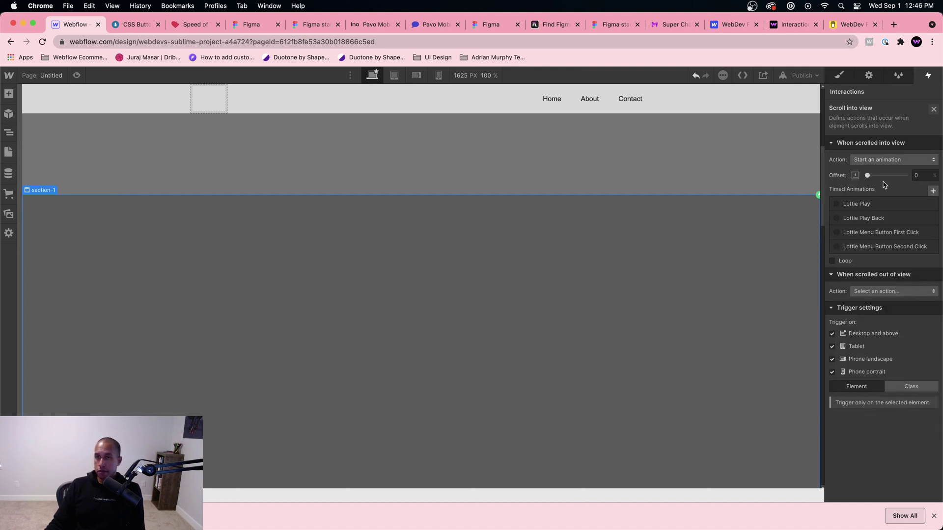
{"action": "left_click", "coordinate": [931, 191]}
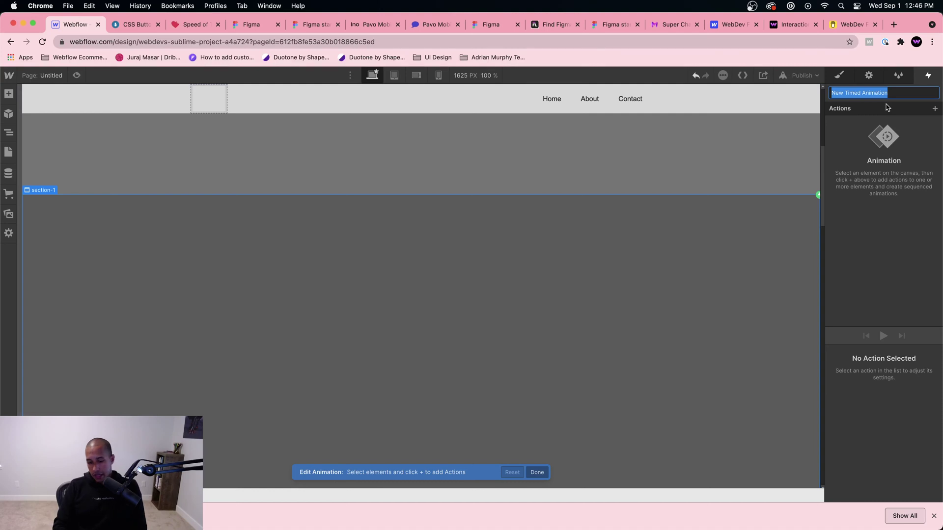
{"action": "type", "text": "Section 2 Scroll Into View"}
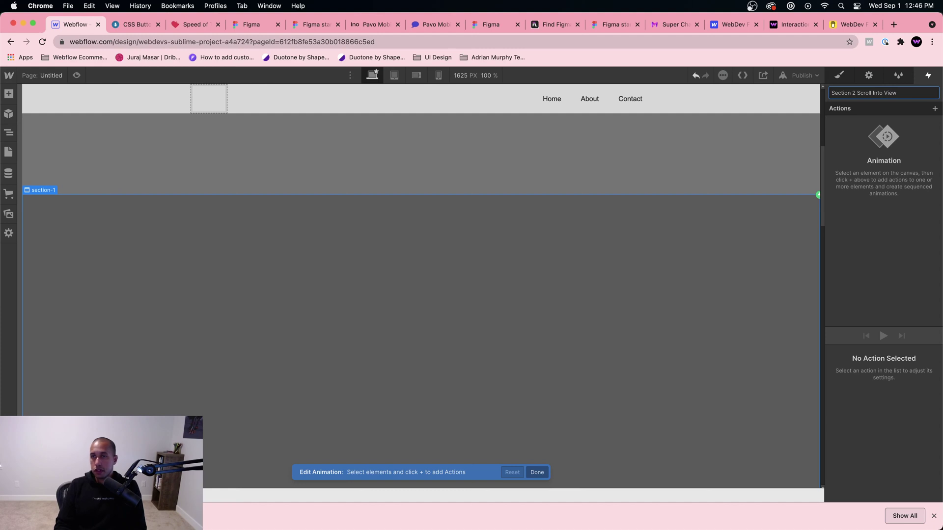
{"action": "key", "text": "Return"}
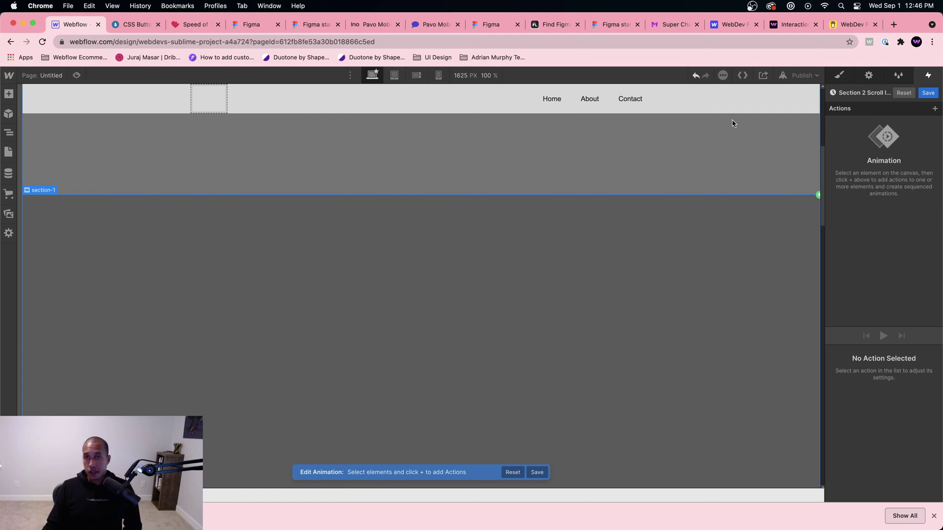
Add a BG Color action targeting the Navbar to the "Section 2 Scroll Into View" animation
{"action": "left_click", "coordinate": [786, 101]}
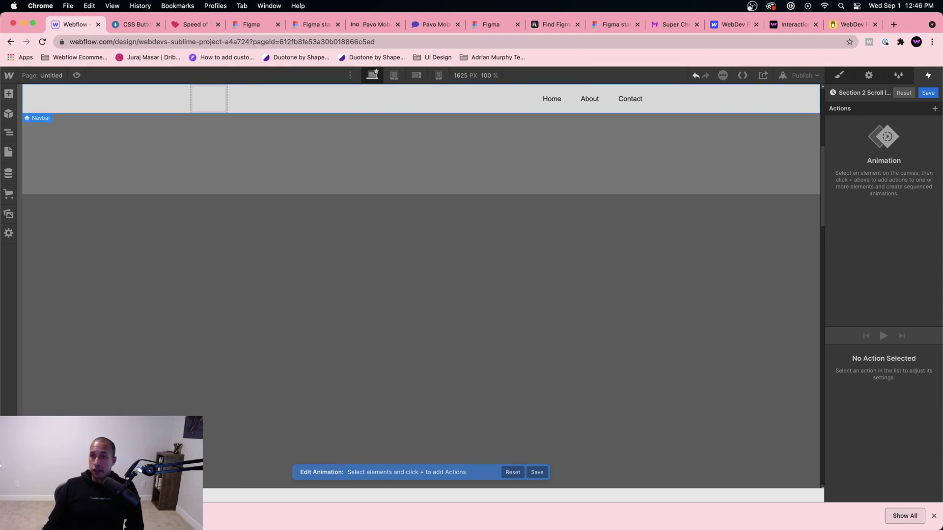
{"action": "left_click", "coordinate": [934, 111]}
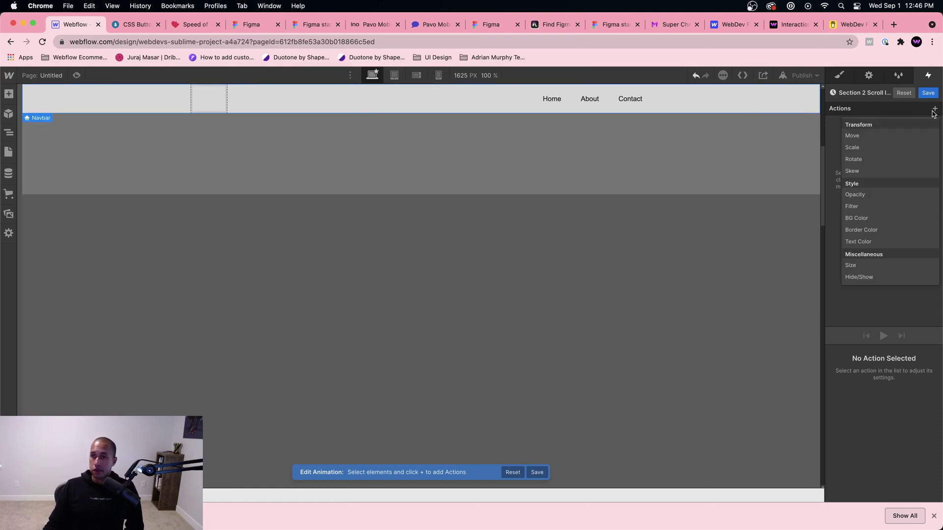
{"action": "left_click", "coordinate": [870, 220]}
{"action": "scroll", "coordinate": [905, 390], "scroll_direction": "down", "scroll_amount": 2}
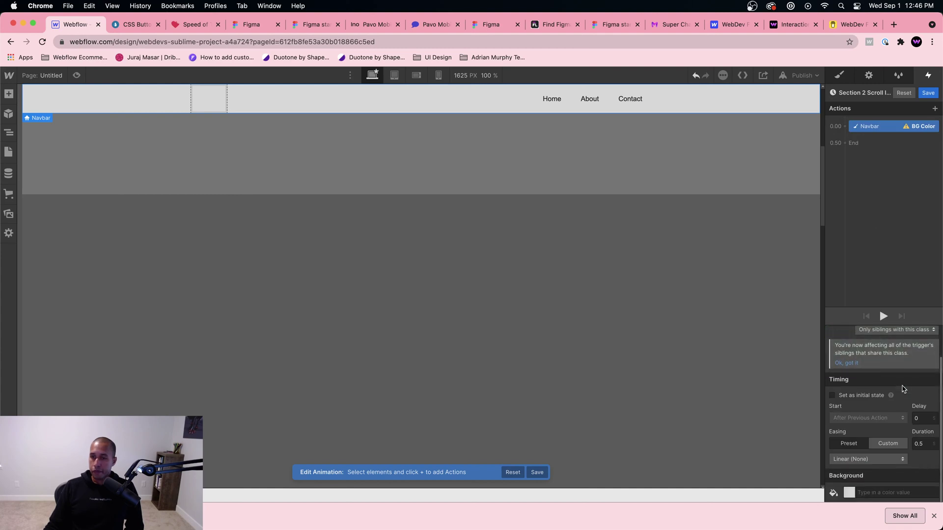
Set the Navbar action's background color to the light red #ff8484
{"action": "left_click", "coordinate": [849, 493]}
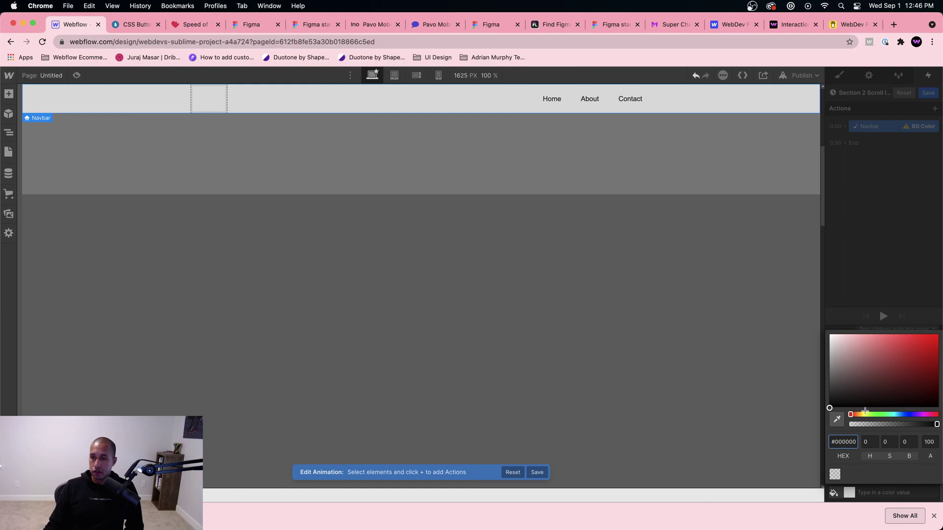
{"action": "left_click", "coordinate": [870, 441]}
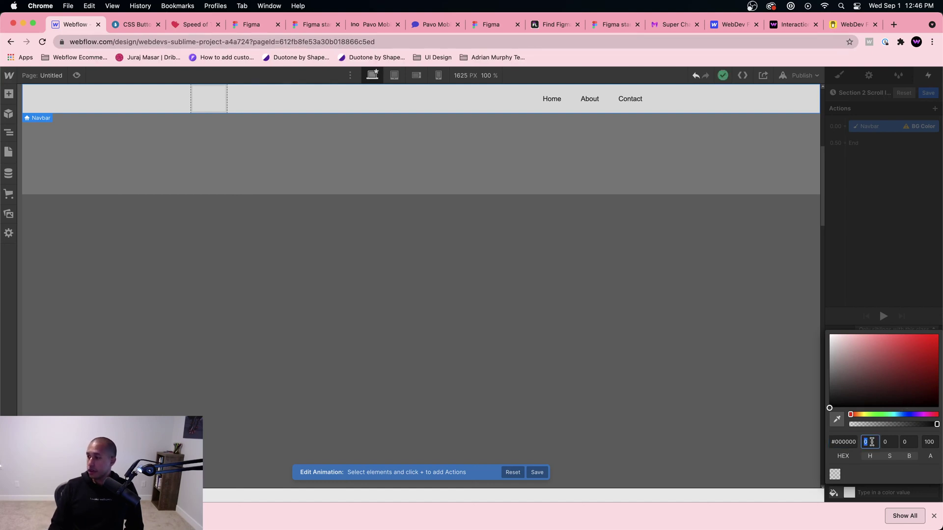
{"action": "type", "text": "0"}
{"action": "key", "text": "Return"}
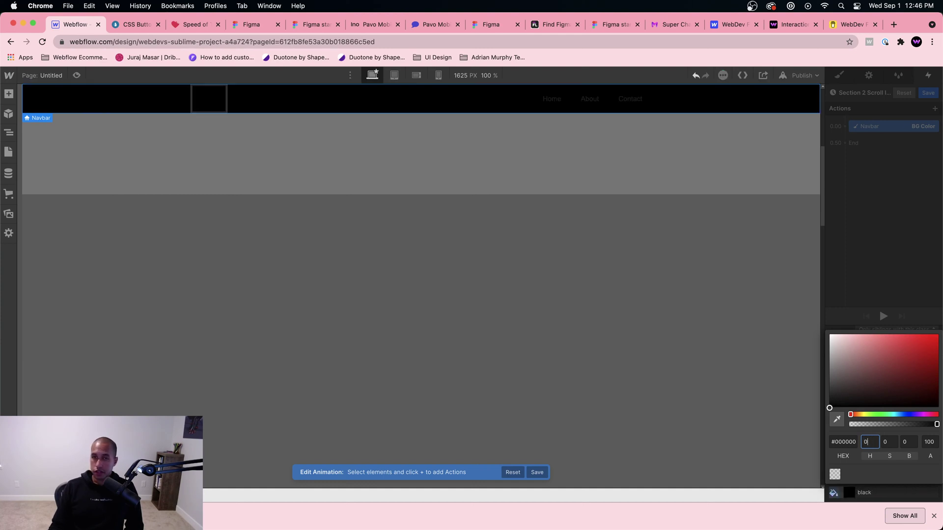
{"action": "mouse_move", "coordinate": [881, 395]}
{"action": "left_mouse_down"}
{"action": "mouse_move", "coordinate": [919, 332]}
{"action": "mouse_move", "coordinate": [941, 327]}
{"action": "left_mouse_up"}
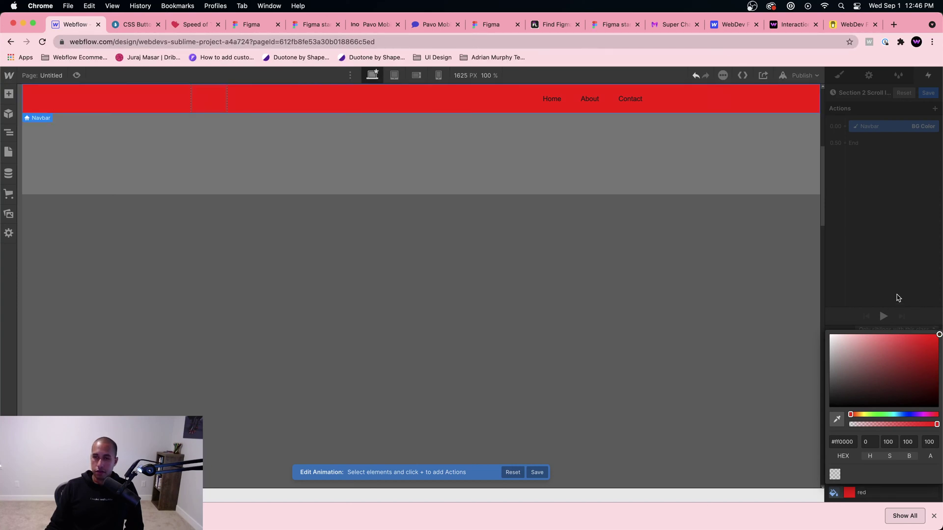
{"action": "left_click", "coordinate": [892, 269]}
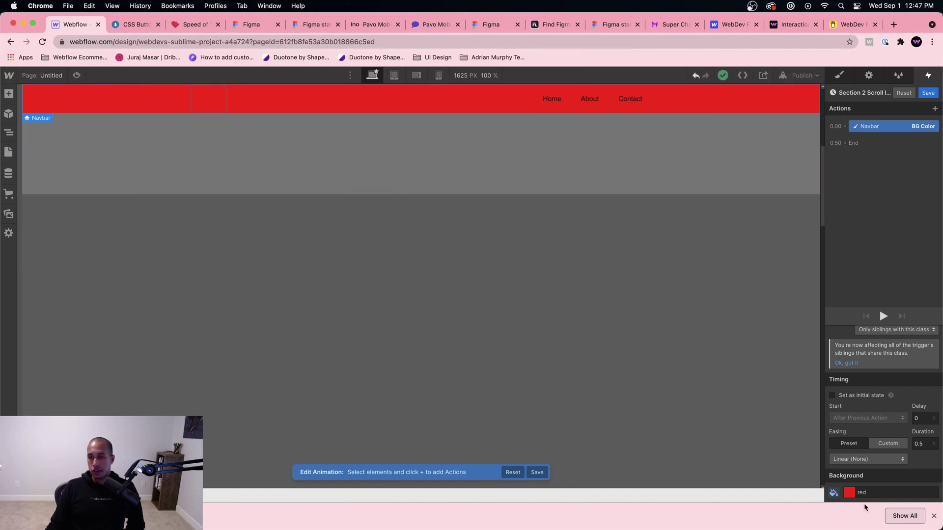
{"action": "left_click", "coordinate": [848, 492]}
{"action": "left_click_drag", "start_coordinate": [901, 385], "coordinate": [882, 335]}
{"action": "left_click", "coordinate": [879, 260]}
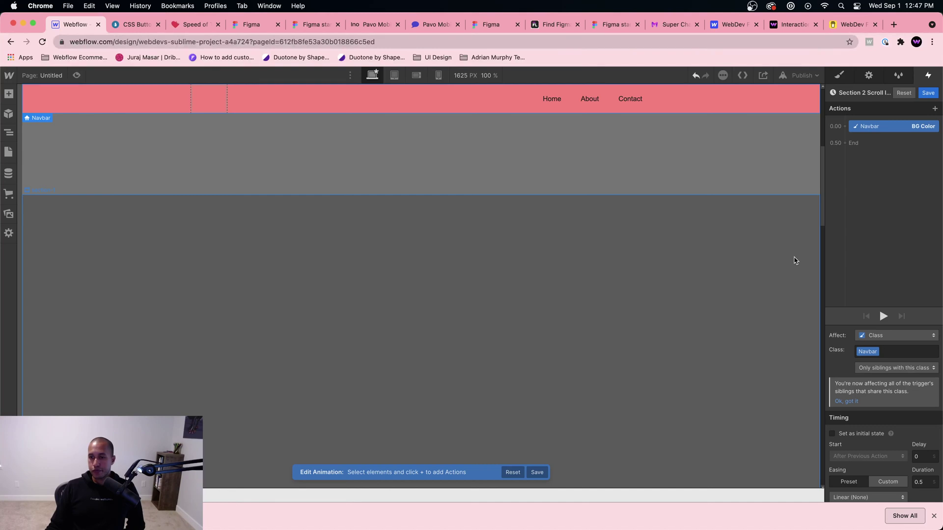
Change the Navbar background action's easing to Ease and save the animation
{"action": "scroll", "coordinate": [919, 453], "scroll_direction": "down", "scroll_amount": 2}
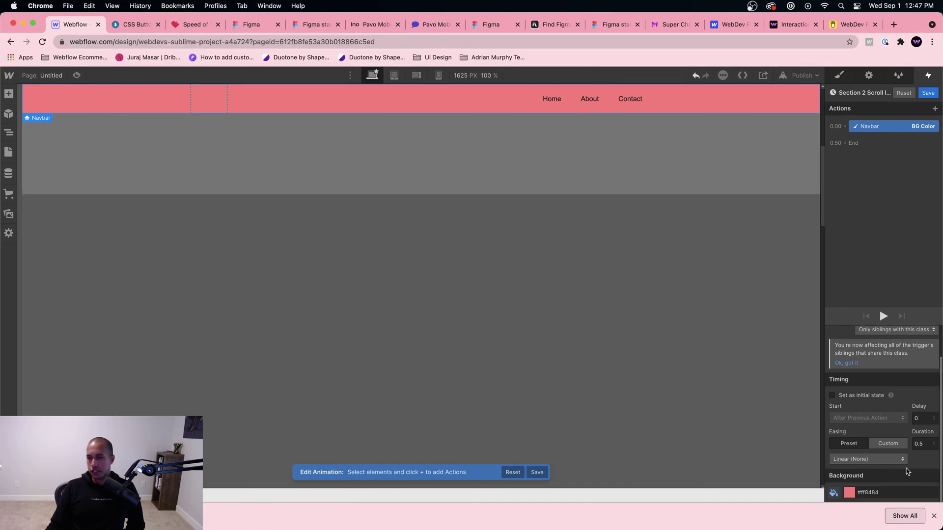
{"action": "left_click", "coordinate": [877, 460]}
{"action": "left_click", "coordinate": [863, 102]}
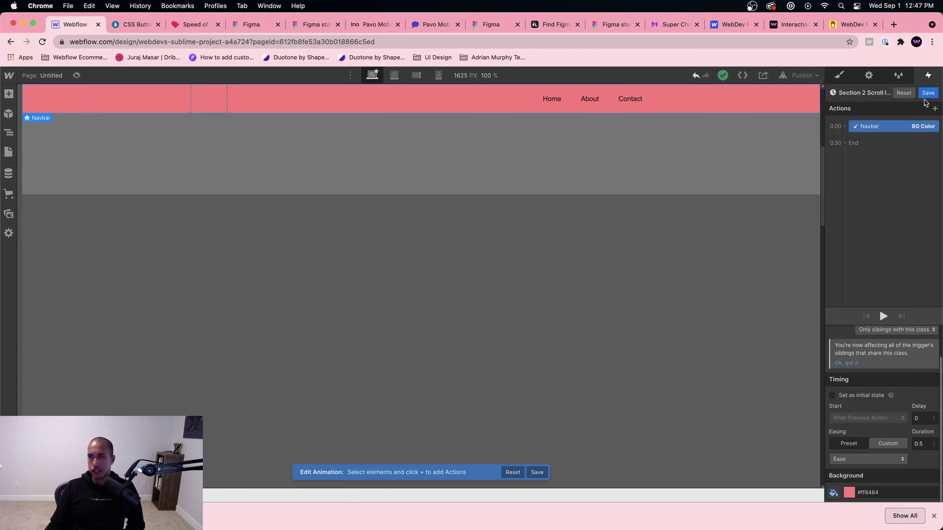
{"action": "left_click", "coordinate": [928, 93]}
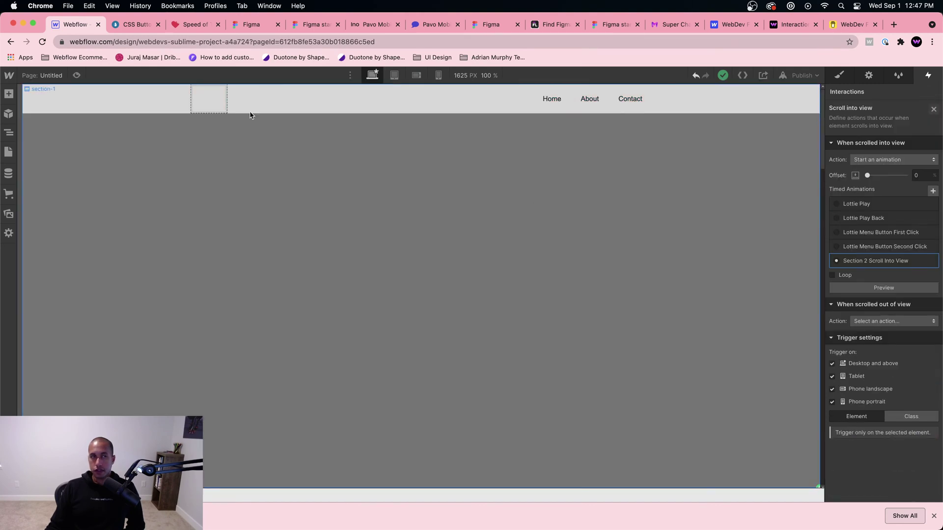
Preview the page to check the navbar's color change on scroll, and return to editing
{"action": "key", "text": "super+shift+p"}
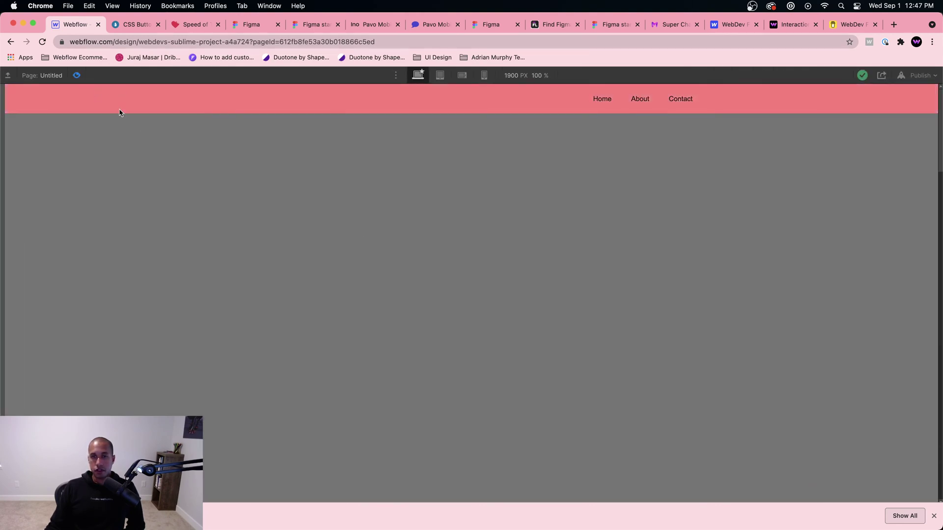
{"action": "key", "text": "super+shift+p"}
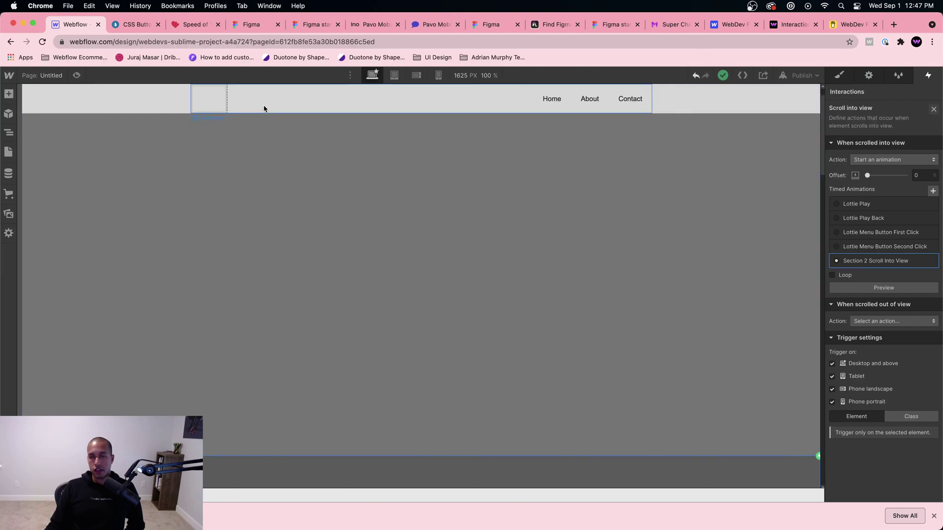
{"action": "left_click", "coordinate": [342, 193]}
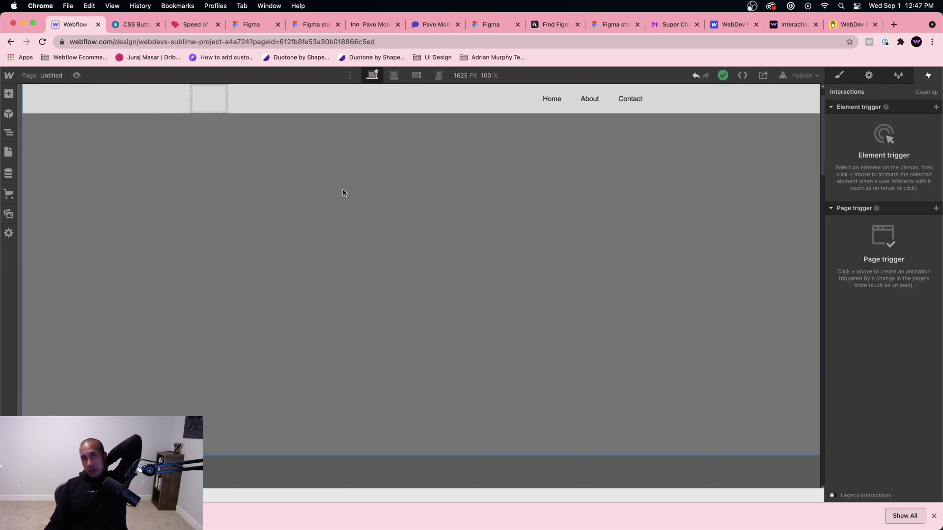
Add a Scroll into view element trigger to the third section, with its scrolled-into-view action set to Start an animation
{"action": "left_click", "coordinate": [423, 344]}
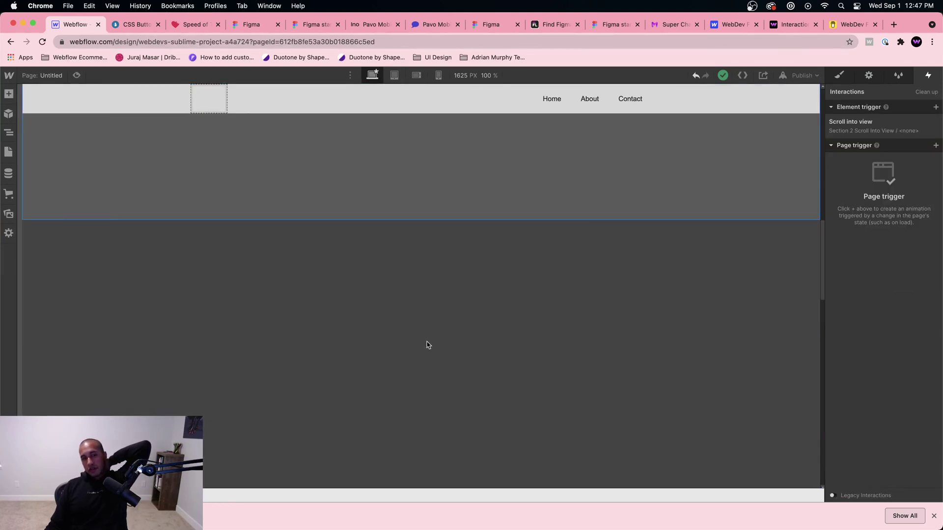
{"action": "left_click", "coordinate": [389, 317]}
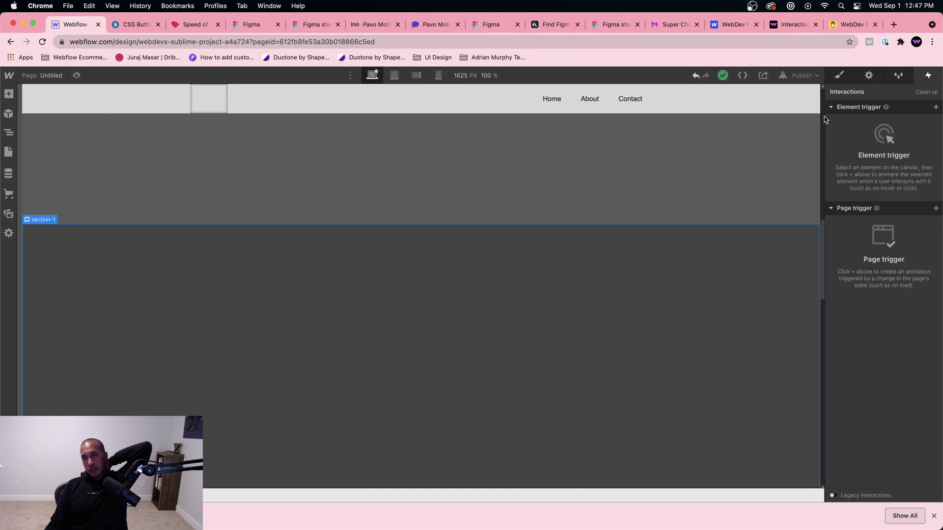
{"action": "left_click", "coordinate": [935, 108]}
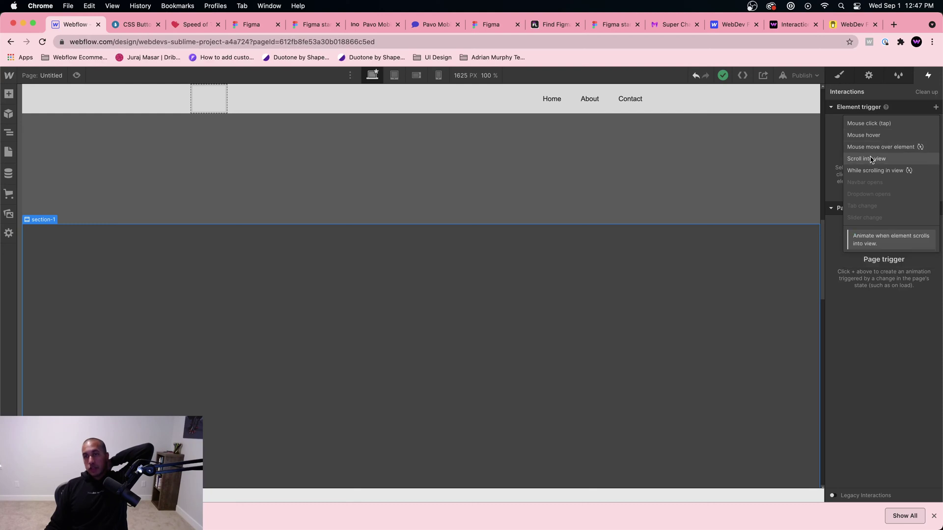
{"action": "left_click", "coordinate": [871, 158]}
{"action": "left_click", "coordinate": [884, 159]}
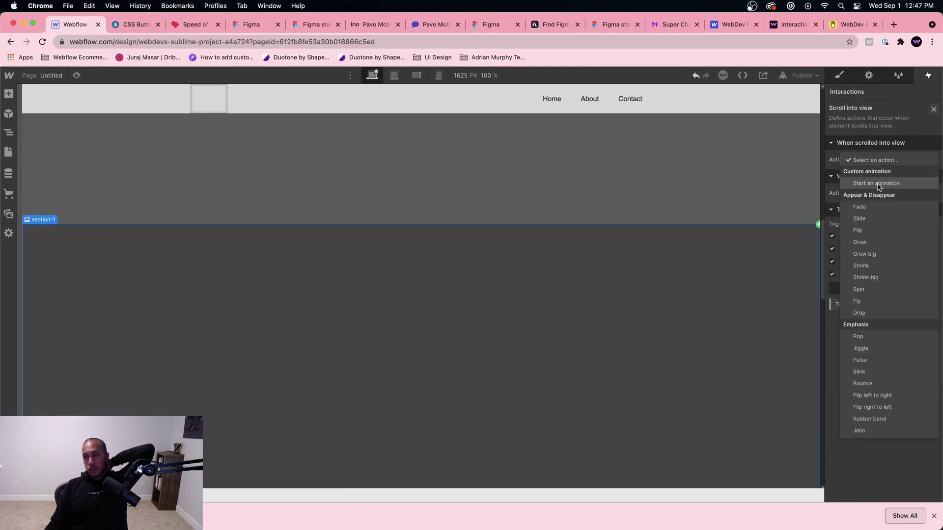
{"action": "left_click", "coordinate": [879, 183]}
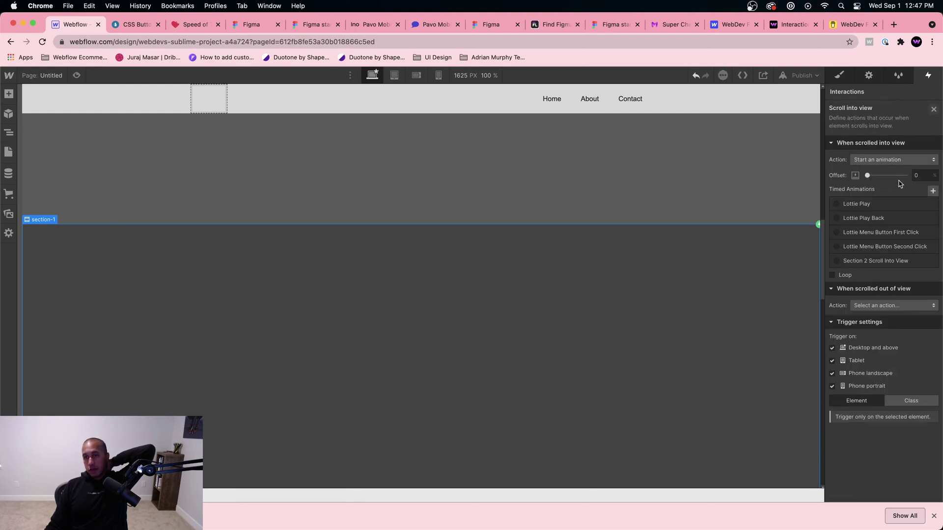
Duplicate the "Section 2 Scroll Into View" animation and open the Navbar BG Color action in the copy
{"action": "left_click", "coordinate": [930, 264]}
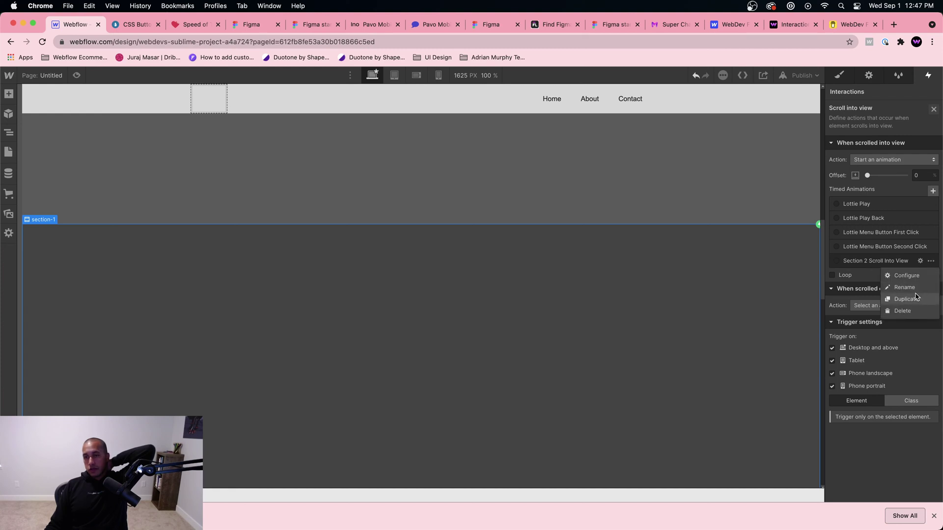
{"action": "left_click", "coordinate": [917, 297]}
{"action": "left_click", "coordinate": [878, 278]}
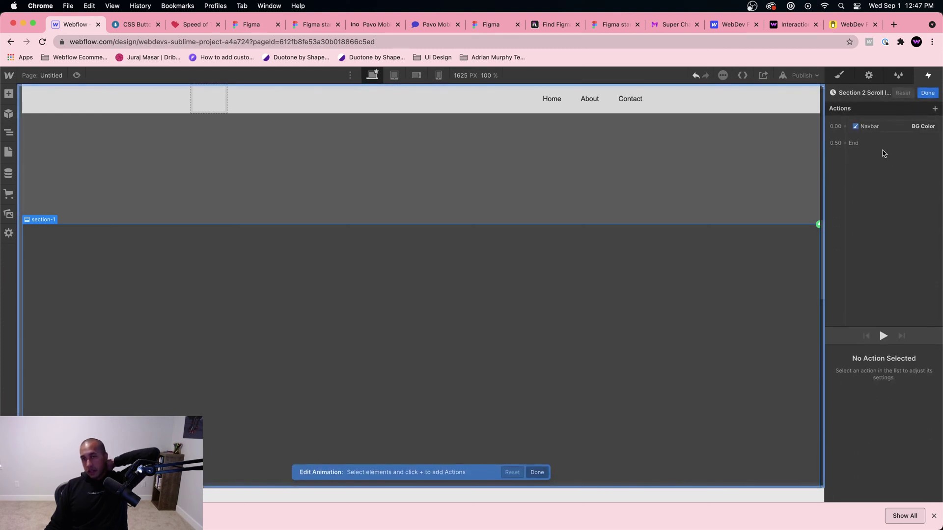
{"action": "left_click", "coordinate": [876, 127]}
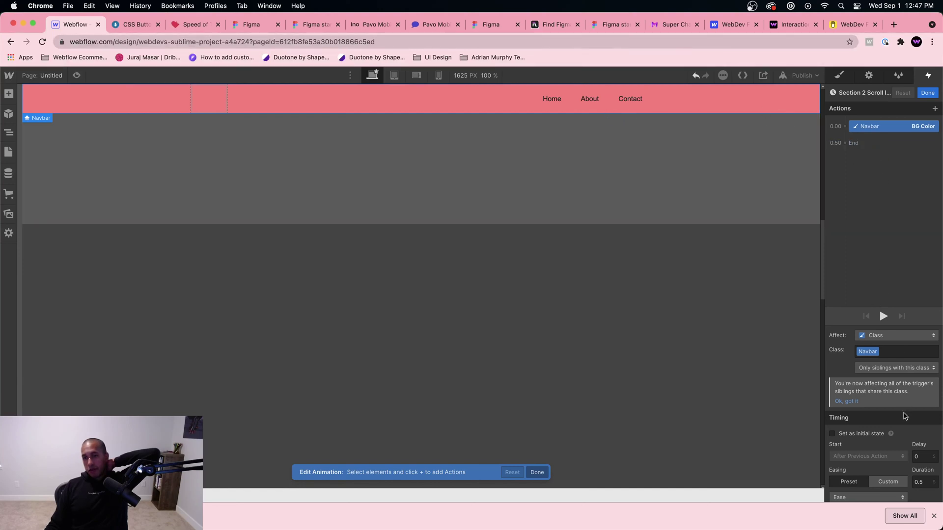
{"action": "scroll", "coordinate": [899, 448], "scroll_direction": "down", "scroll_amount": 2}
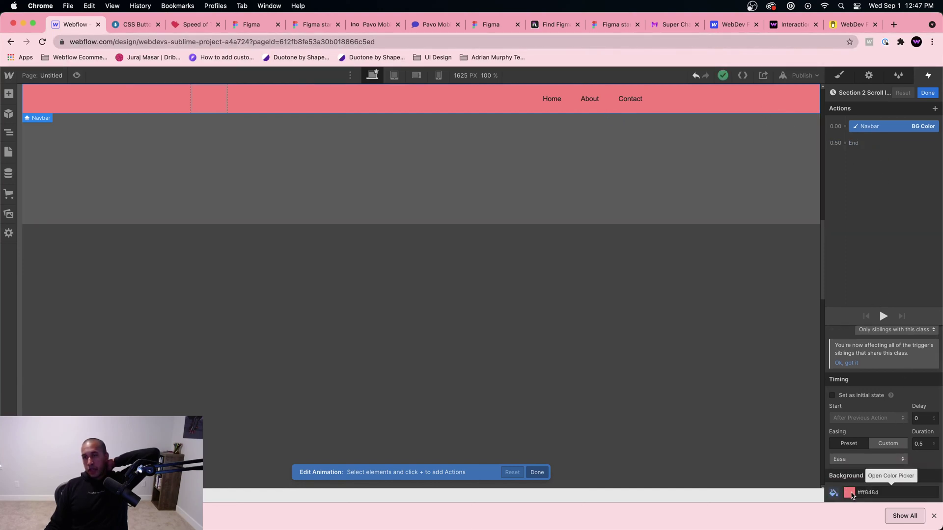
Rename the duplicated animation "Section 3 Scroll Into View"
{"action": "left_click", "coordinate": [864, 92]}
{"action": "double_click", "coordinate": [855, 94]}
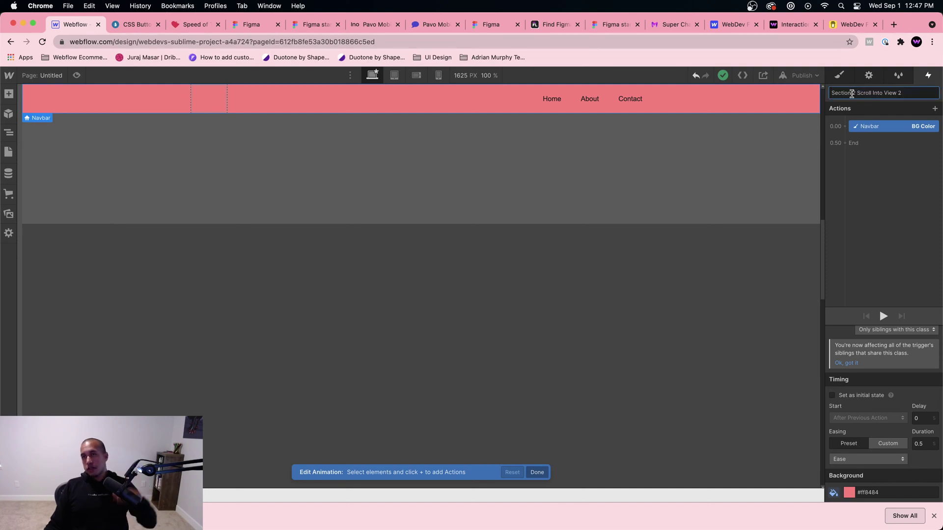
{"action": "type", "text": "3"}
{"action": "key", "text": "Return"}
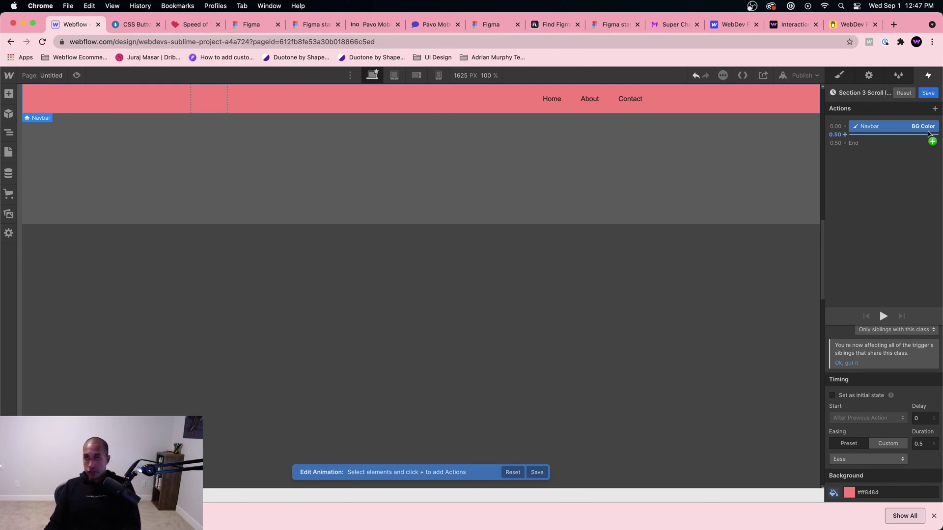
{"action": "left_click", "coordinate": [864, 93]}
{"action": "left_click", "coordinate": [897, 93]}
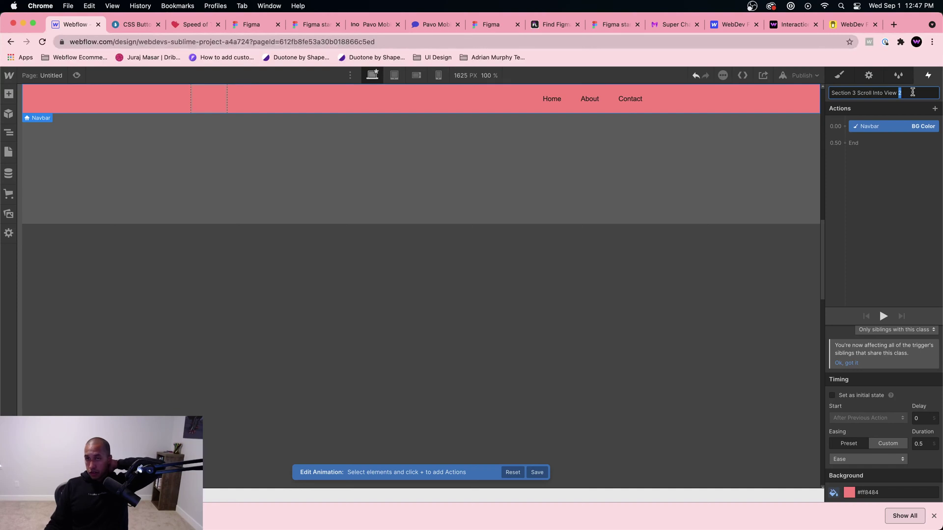
{"action": "key", "text": "Return"}
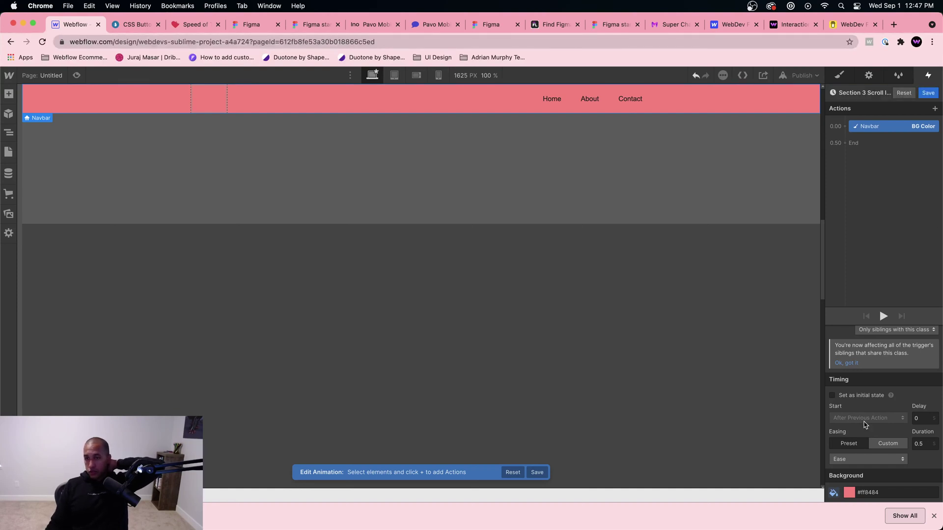
Set the Navbar background color in the Section 3 animation to light green #84ff84 and save the animation
{"action": "left_click", "coordinate": [850, 492]}
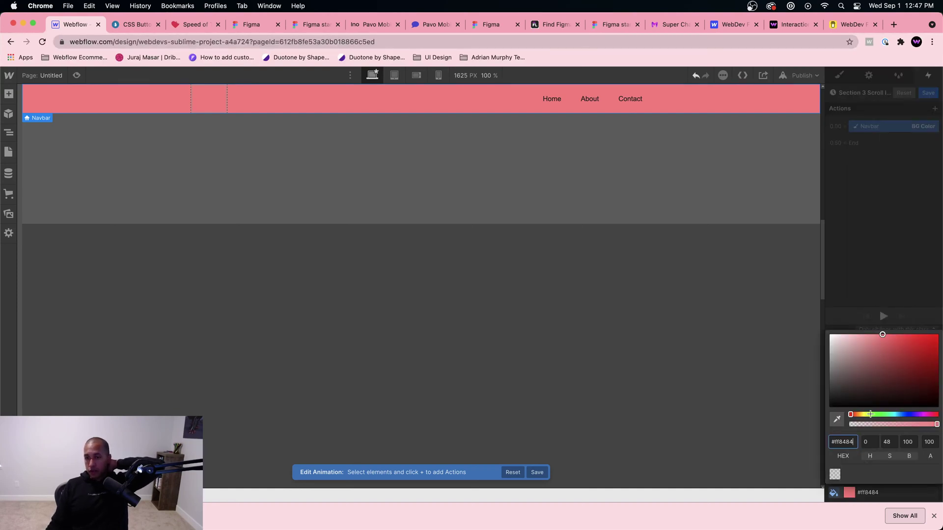
{"action": "left_click", "coordinate": [877, 414]}
{"action": "left_click", "coordinate": [900, 248]}
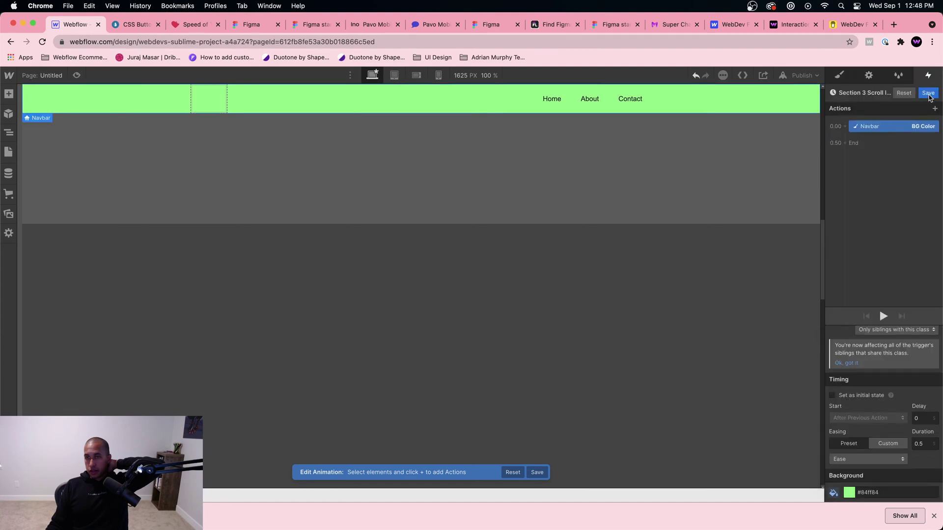
{"action": "left_click", "coordinate": [928, 93]}
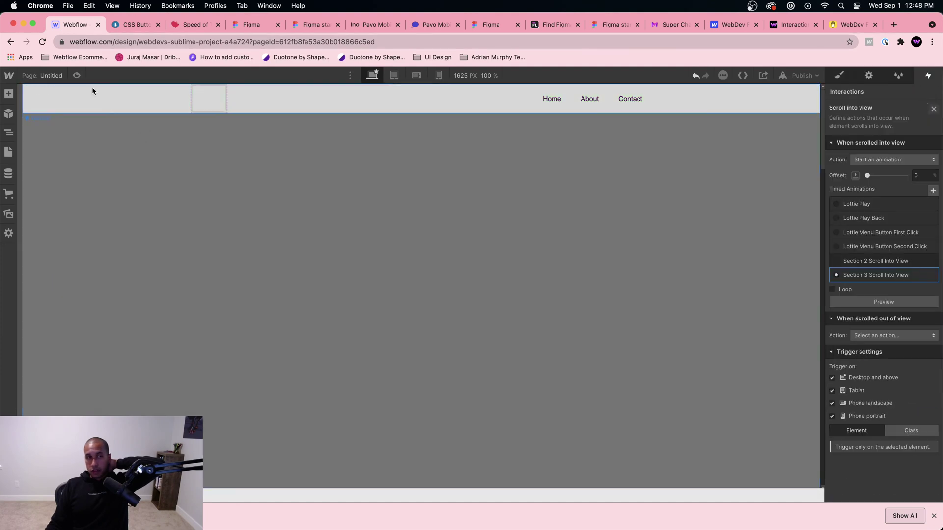
Preview the page and scroll up and down through the sections to check the navbar's background color changes
{"action": "left_click", "coordinate": [76, 75]}
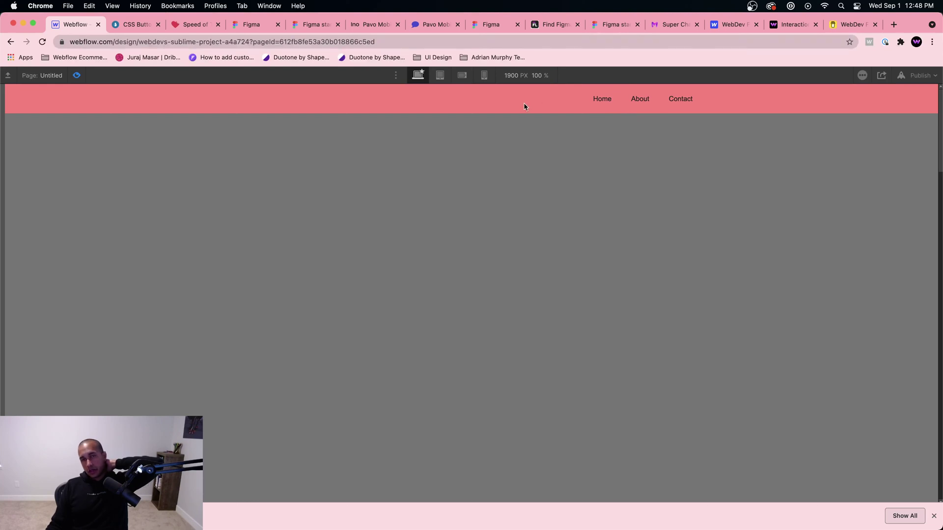
{"action": "scroll", "coordinate": [550, 204], "scroll_direction": "down", "scroll_amount": 5}
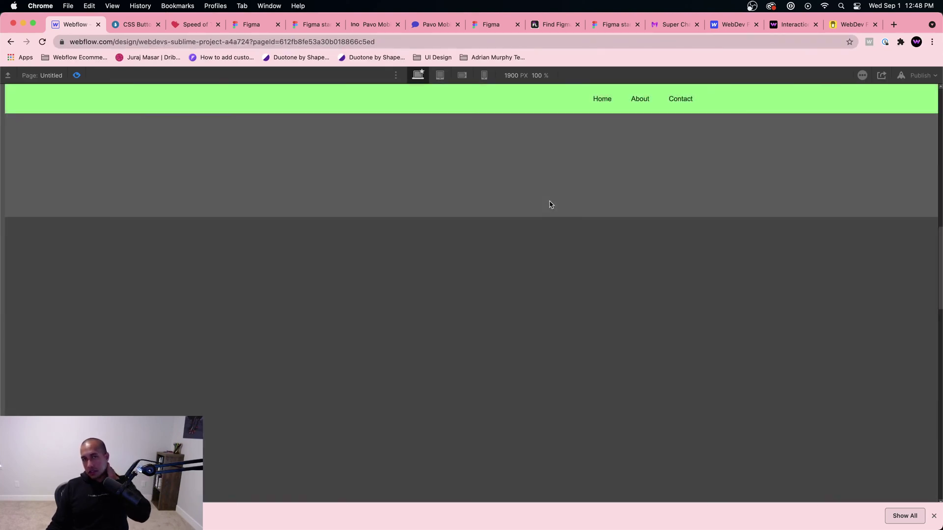
{"action": "scroll", "coordinate": [550, 203], "scroll_direction": "up", "scroll_amount": 3}
{"action": "scroll", "coordinate": [549, 204], "scroll_direction": "up", "scroll_amount": 1}
{"action": "scroll", "coordinate": [550, 204], "scroll_direction": "down", "scroll_amount": 5}
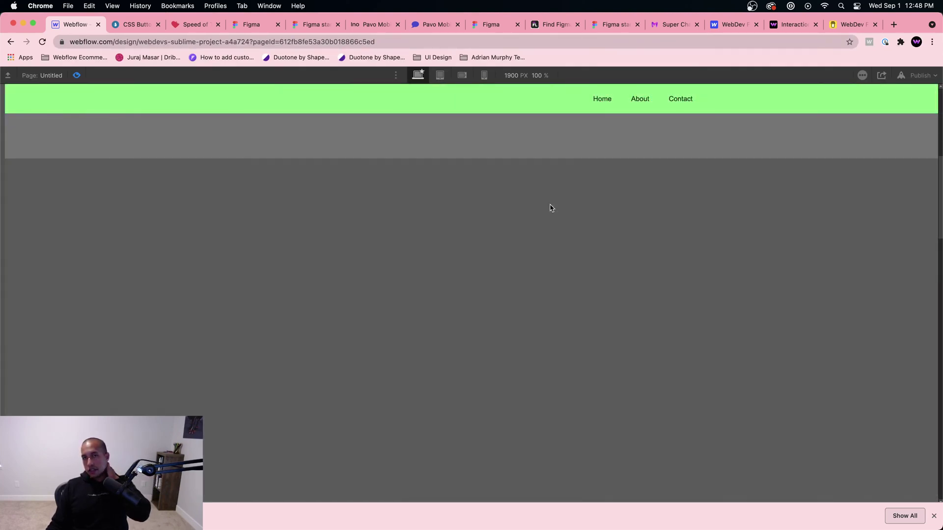
{"action": "scroll", "coordinate": [550, 205], "scroll_direction": "up", "scroll_amount": 5}
{"action": "scroll", "coordinate": [550, 206], "scroll_direction": "down", "scroll_amount": 2}
{"action": "scroll", "coordinate": [550, 207], "scroll_direction": "up", "scroll_amount": 2}
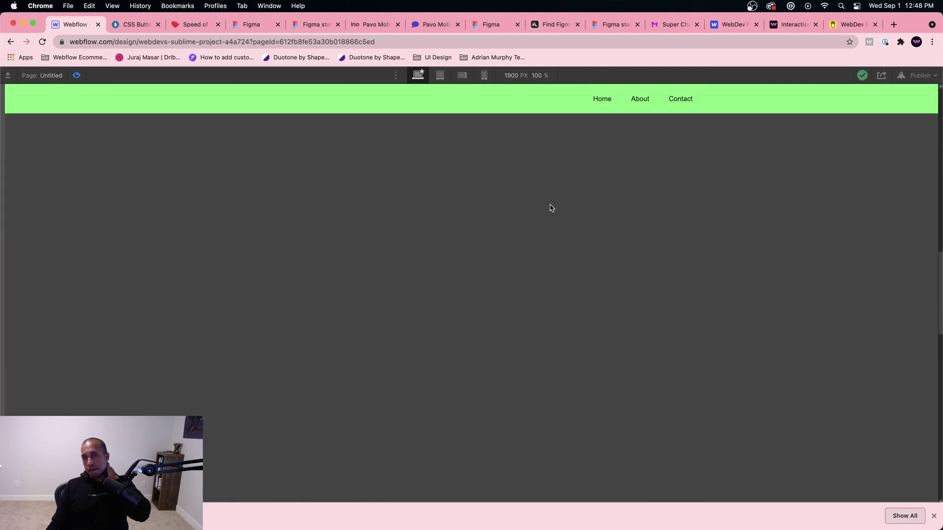
Scroll the previewed page up and down to check how the navbar's background color behaves between sections, then return to the designer
{"action": "scroll", "coordinate": [550, 208], "scroll_direction": "down", "scroll_amount": 1}
{"action": "scroll", "coordinate": [550, 208], "scroll_direction": "up", "scroll_amount": 2}
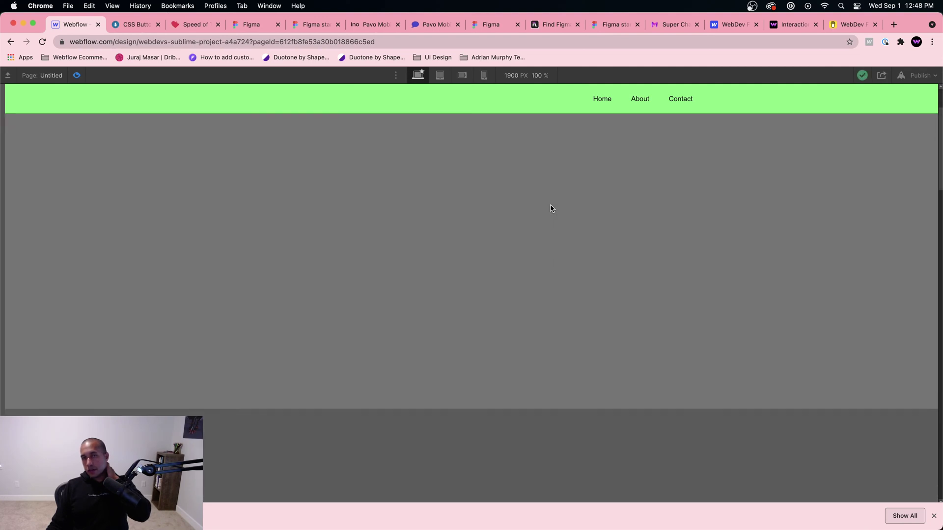
{"action": "scroll", "coordinate": [550, 208], "scroll_direction": "down", "scroll_amount": 4}
{"action": "scroll", "coordinate": [551, 208], "scroll_direction": "up", "scroll_amount": 3}
{"action": "scroll", "coordinate": [550, 208], "scroll_direction": "up", "scroll_amount": 3}
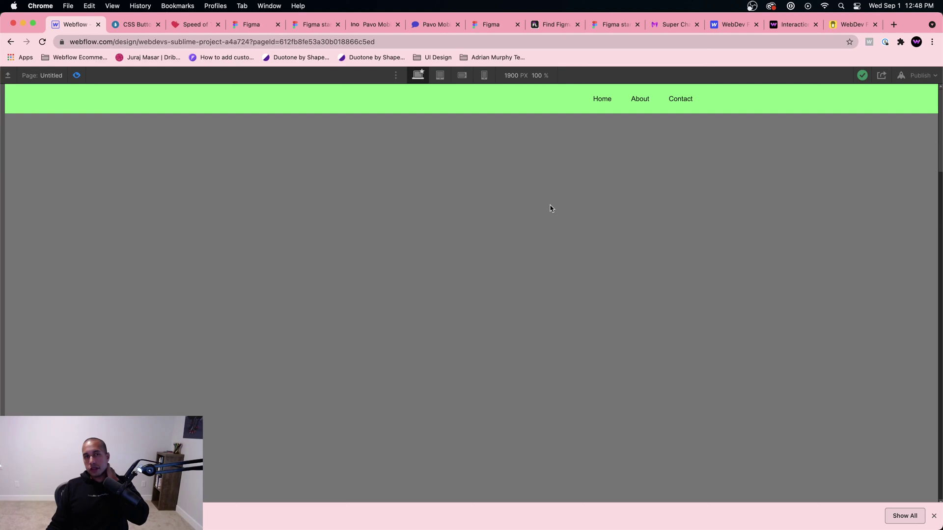
{"action": "scroll", "coordinate": [531, 198], "scroll_direction": "down", "scroll_amount": 5}
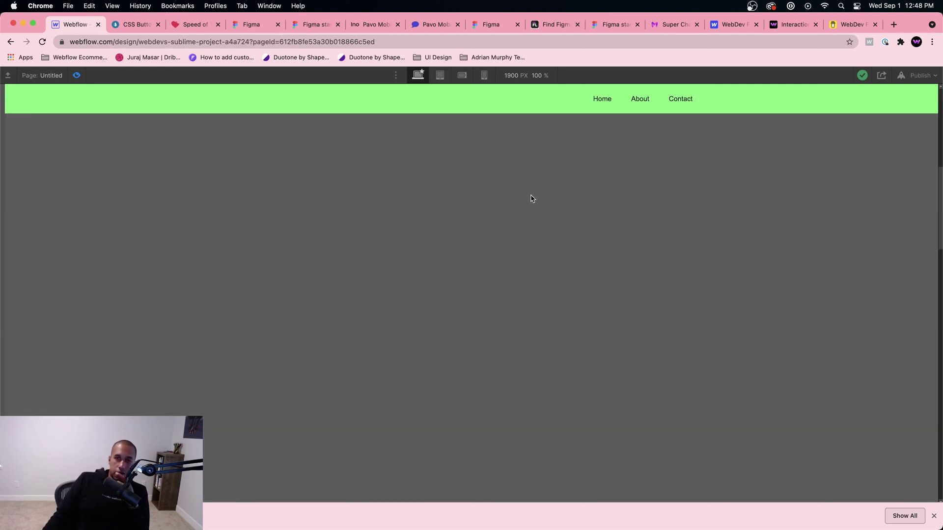
{"action": "scroll", "coordinate": [531, 199], "scroll_direction": "up", "scroll_amount": 4}
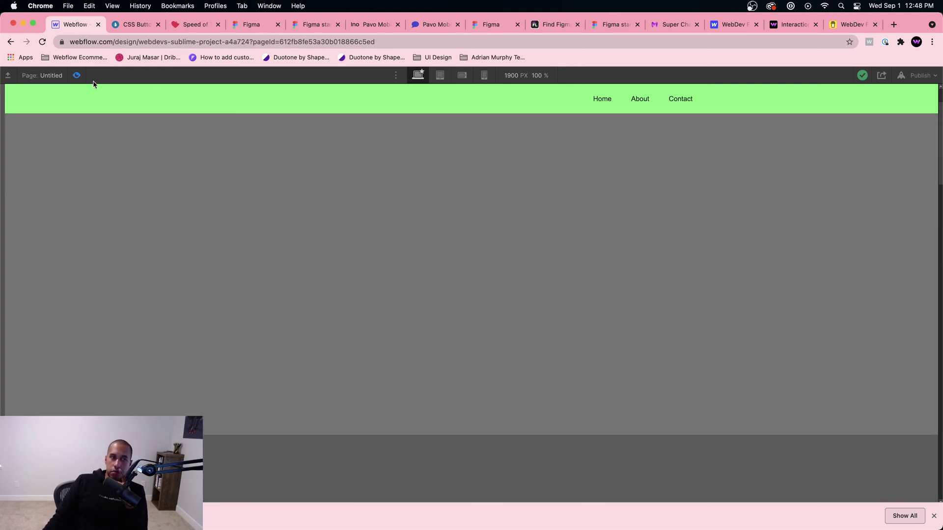
{"action": "left_click", "coordinate": [77, 75]}
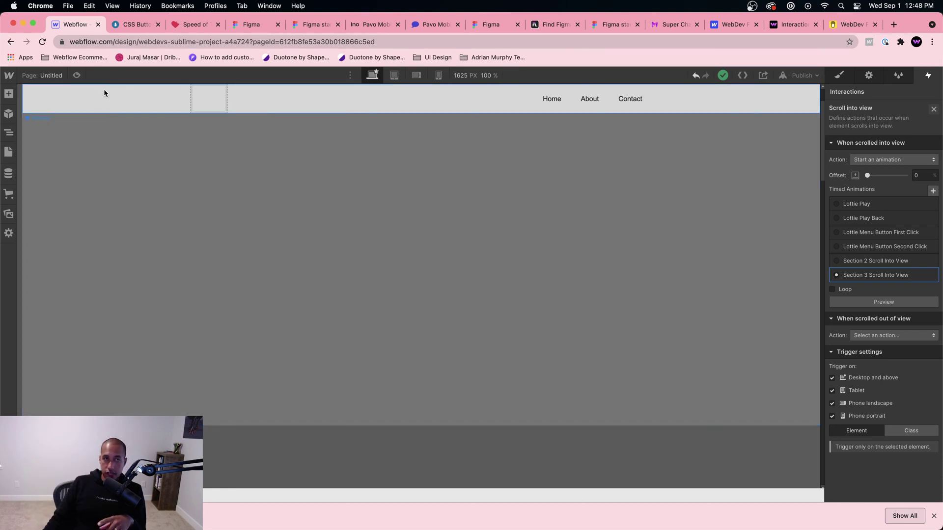
{"action": "left_click", "coordinate": [76, 75]}
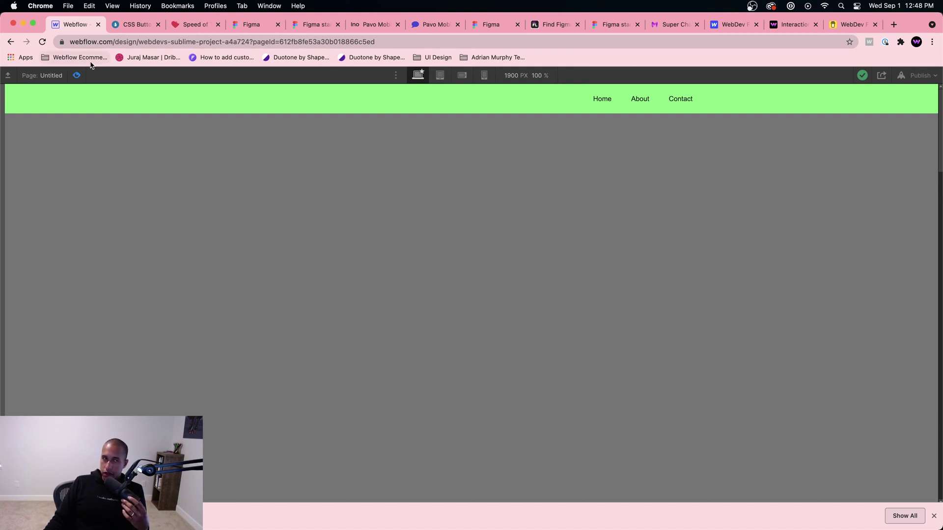
{"action": "left_click", "coordinate": [76, 75]}
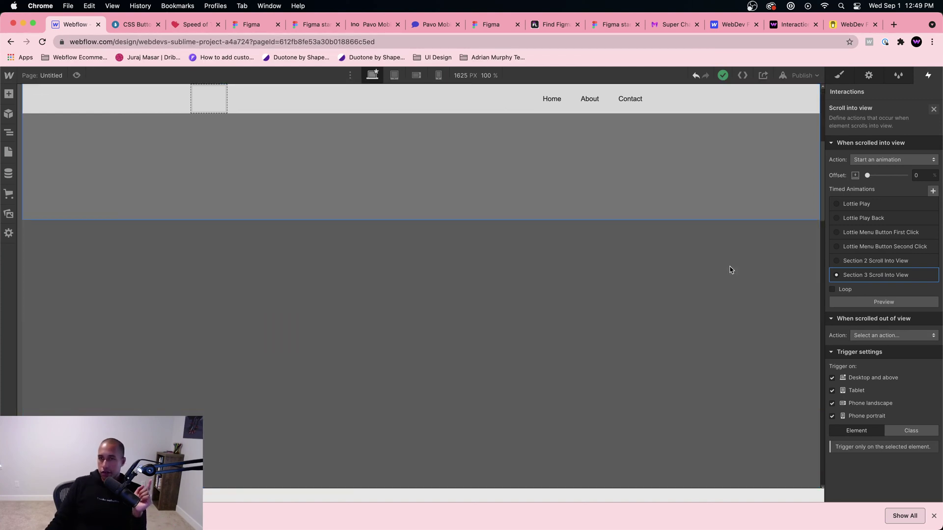
Set the second section's scrolled-out-of-view action to Start an animation and duplicate the Section 2 Scroll Into View animation
{"action": "left_click", "coordinate": [462, 269]}
{"action": "left_click", "coordinate": [864, 120]}
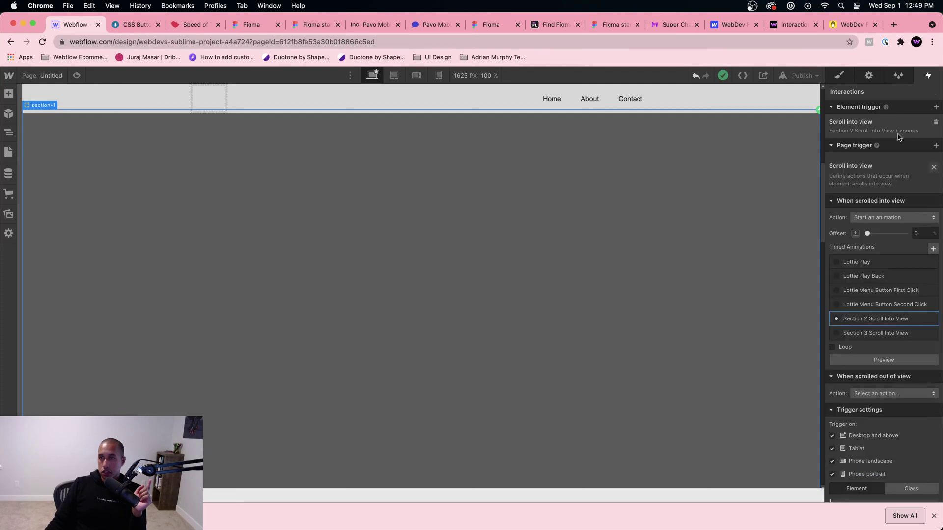
{"action": "left_click", "coordinate": [879, 261]}
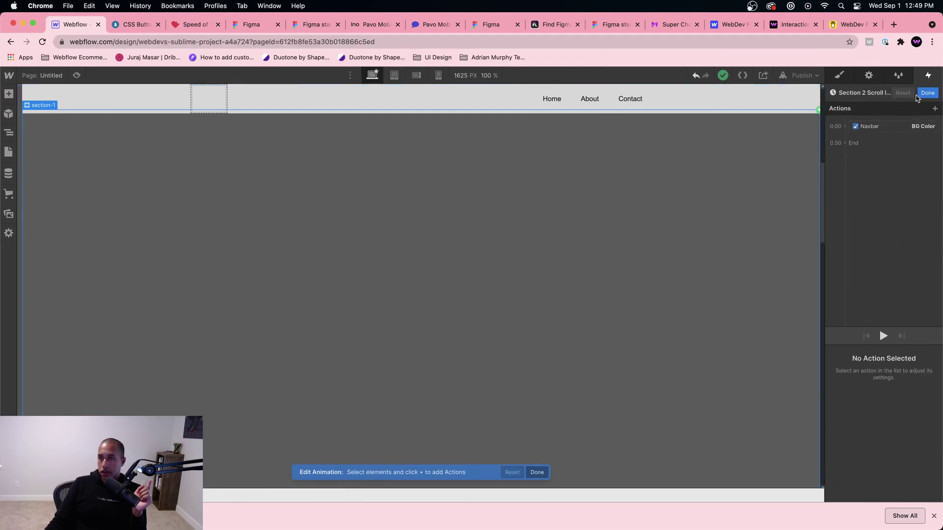
{"action": "left_click", "coordinate": [927, 92]}
{"action": "left_click", "coordinate": [901, 339]}
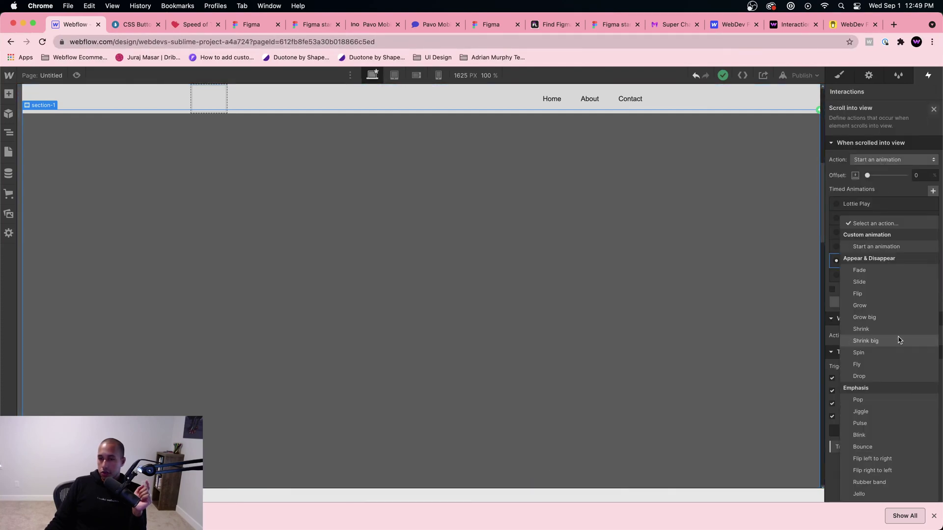
{"action": "left_click", "coordinate": [889, 248]}
{"action": "scroll", "coordinate": [874, 407], "scroll_direction": "down", "scroll_amount": 2}
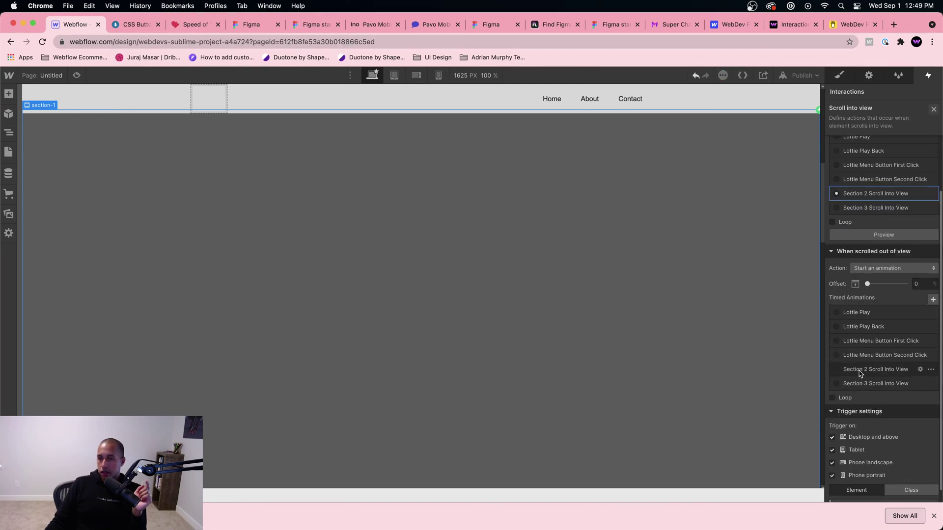
{"action": "left_click", "coordinate": [931, 369]}
{"action": "left_click", "coordinate": [883, 407]}
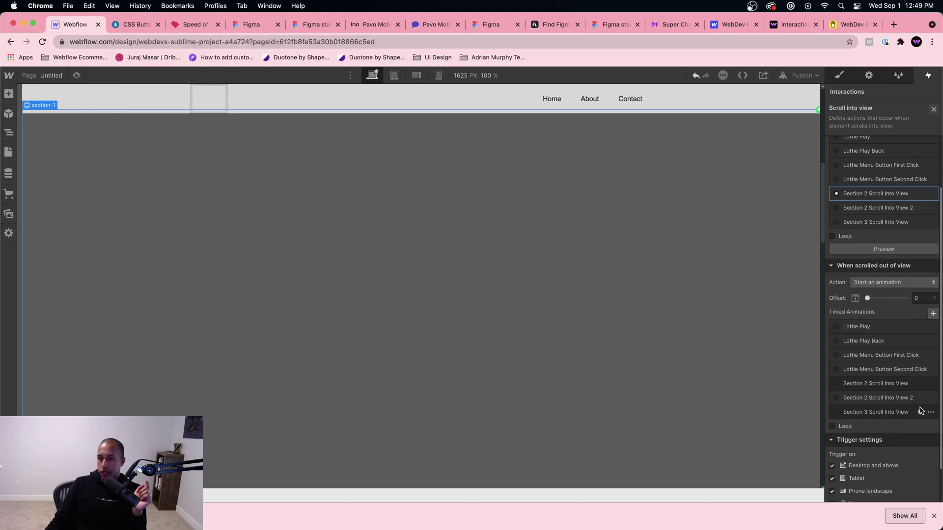
Assign Section 2 Scroll Into View 2 as the scrolled-out-of-view animation and inspect its Navbar background color action
{"action": "left_click", "coordinate": [882, 402]}
{"action": "left_click", "coordinate": [882, 402]}
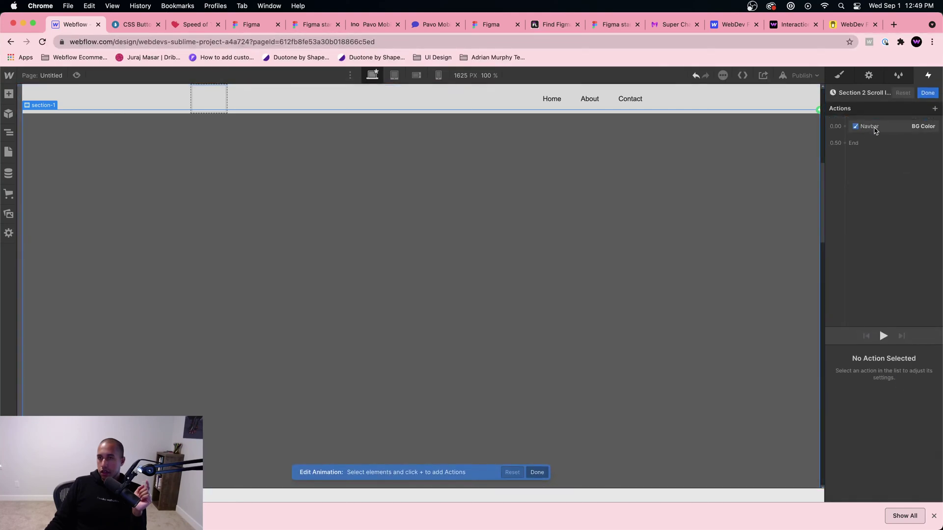
{"action": "left_click", "coordinate": [869, 126]}
{"action": "scroll", "coordinate": [903, 466], "scroll_direction": "down", "scroll_amount": 1}
{"action": "left_click", "coordinate": [848, 493]}
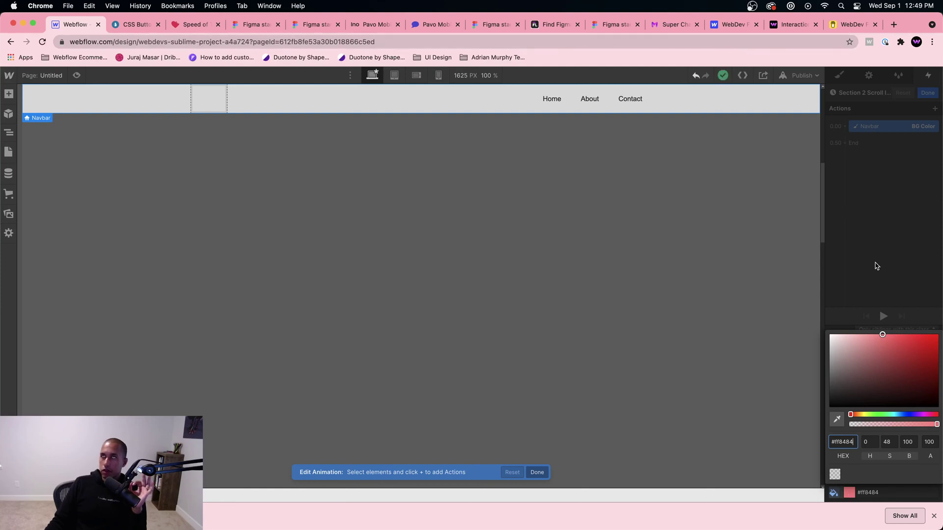
{"action": "left_click", "coordinate": [923, 207]}
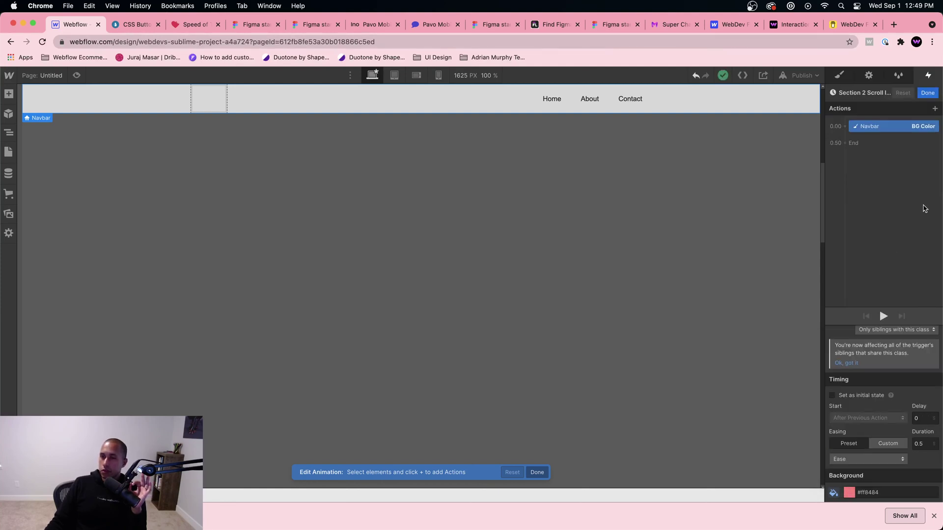
{"action": "left_click", "coordinate": [930, 93]}
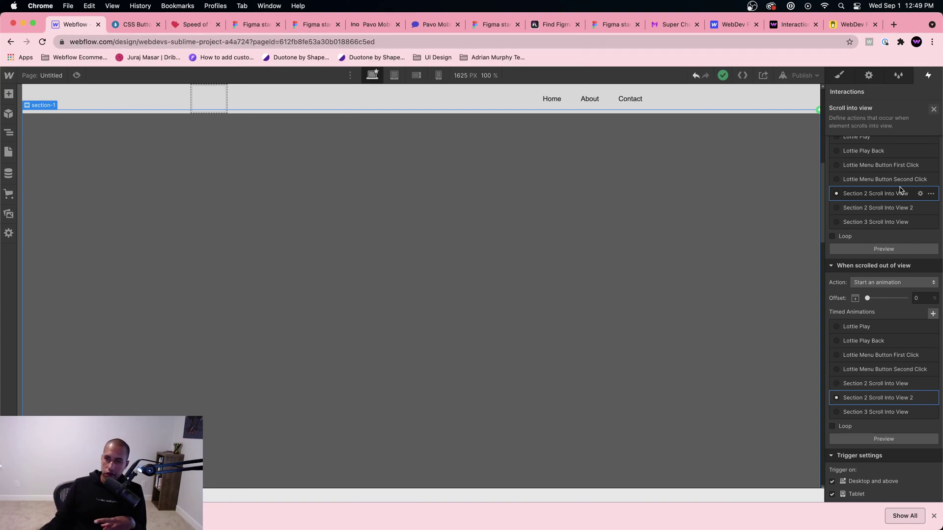
Delete the Section 2 Scroll Into View animation, its duplicate and the Section 3 Scroll Into View animation
{"action": "left_click", "coordinate": [930, 194]}
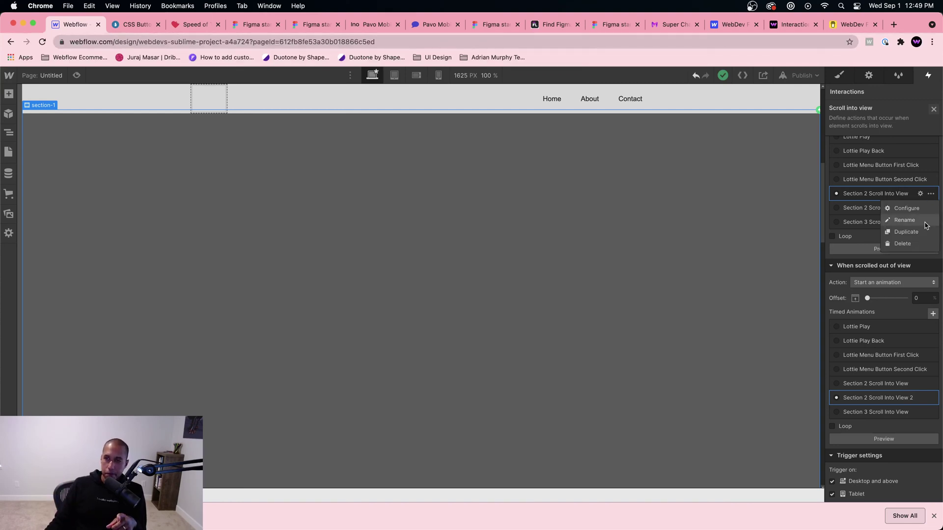
{"action": "left_click", "coordinate": [916, 246]}
{"action": "left_click", "coordinate": [930, 193]}
{"action": "left_click", "coordinate": [927, 244]}
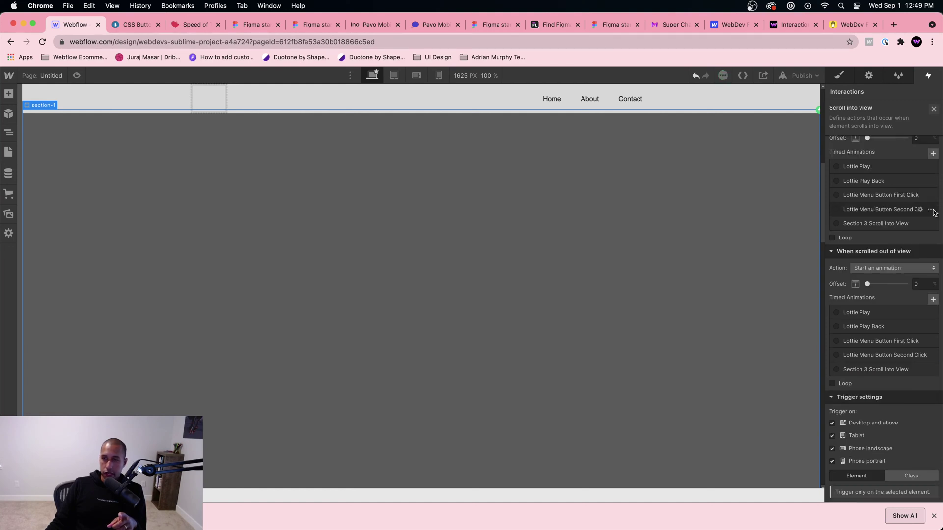
{"action": "left_click", "coordinate": [931, 224]}
{"action": "left_click", "coordinate": [917, 271]}
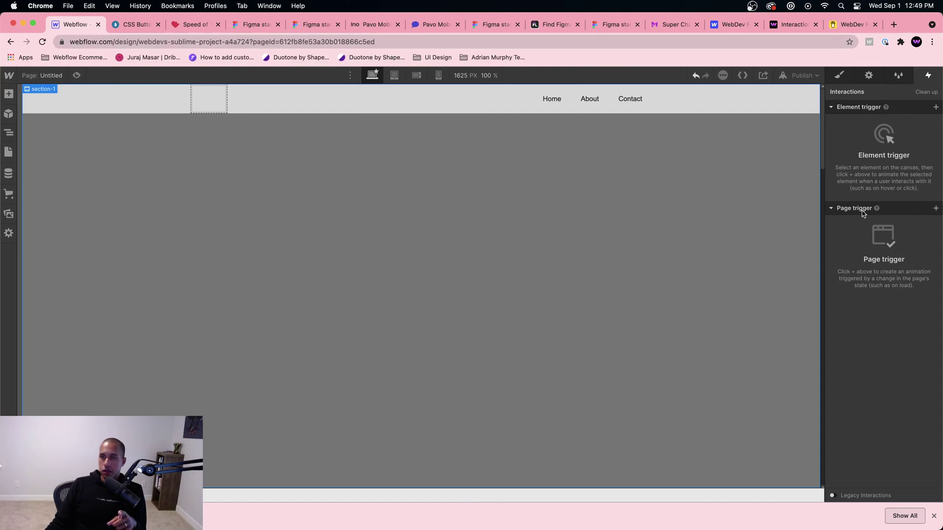
{"action": "left_click", "coordinate": [935, 209]}
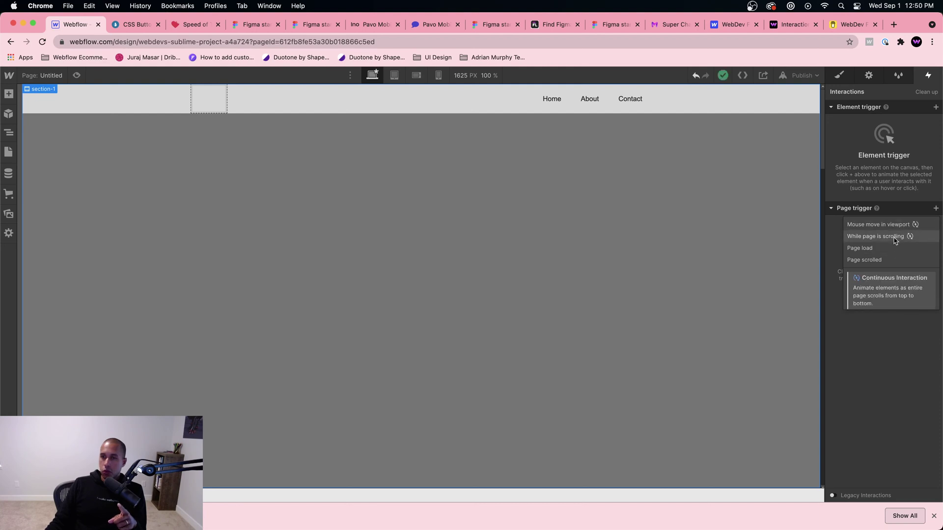
{"action": "left_click", "coordinate": [882, 260]}
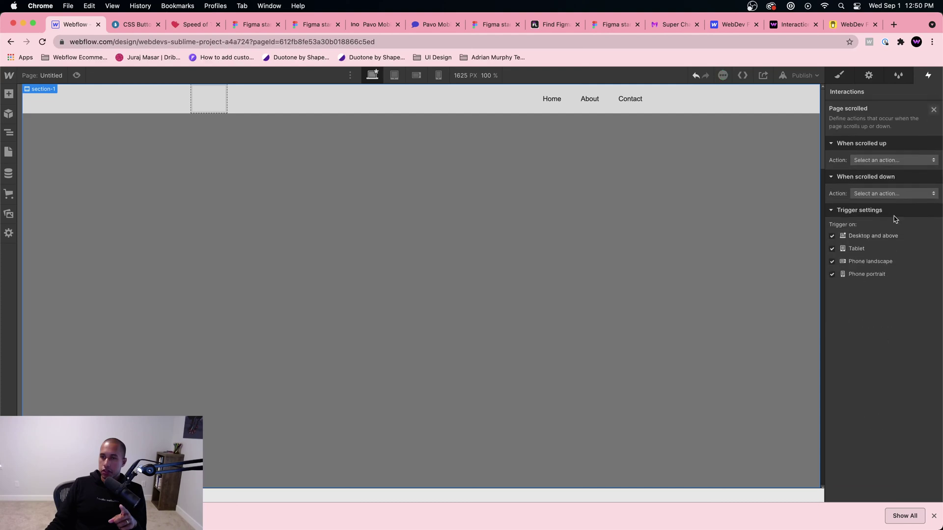
{"action": "left_click", "coordinate": [933, 108]}
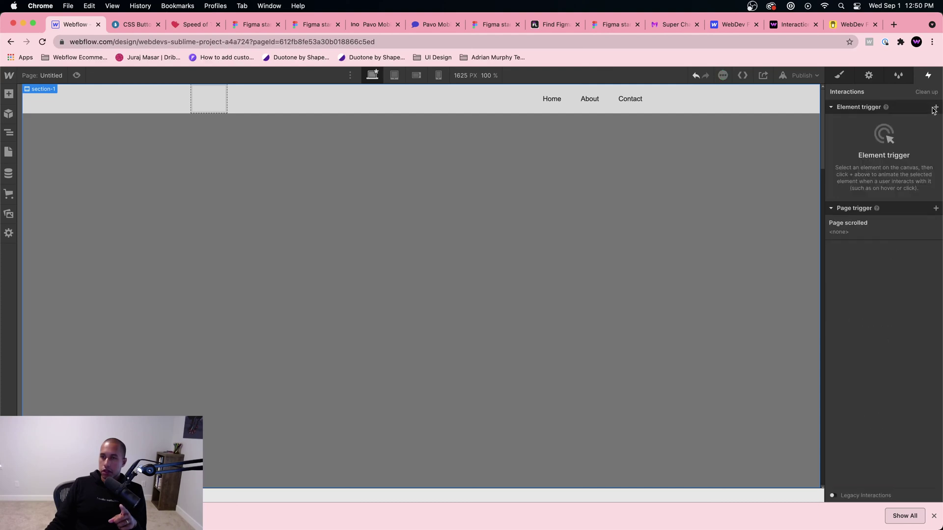
{"action": "left_click", "coordinate": [936, 225]}
Add a While page is scrolling page trigger that plays a scroll animation, and create a new scroll animation for it
{"action": "left_click", "coordinate": [935, 208]}
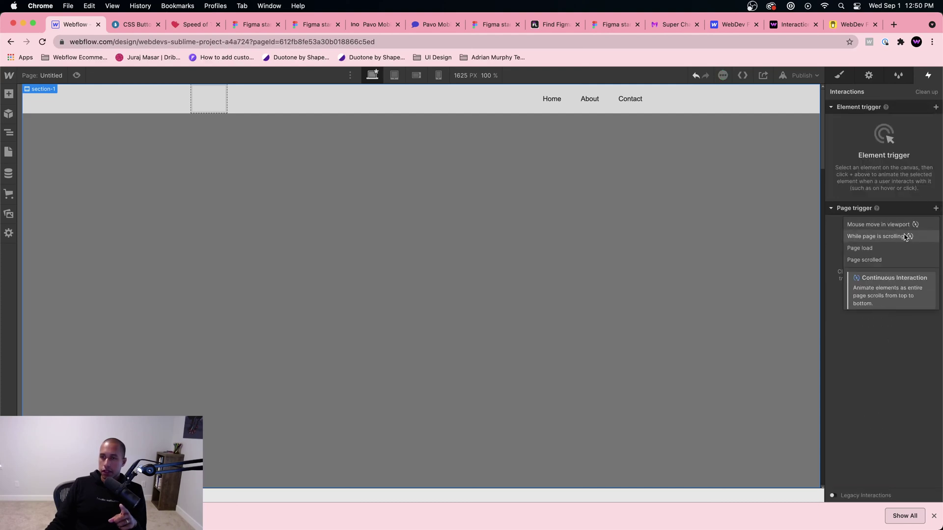
{"action": "left_click", "coordinate": [898, 239]}
{"action": "left_click", "coordinate": [891, 159]}
{"action": "left_click", "coordinate": [889, 184]}
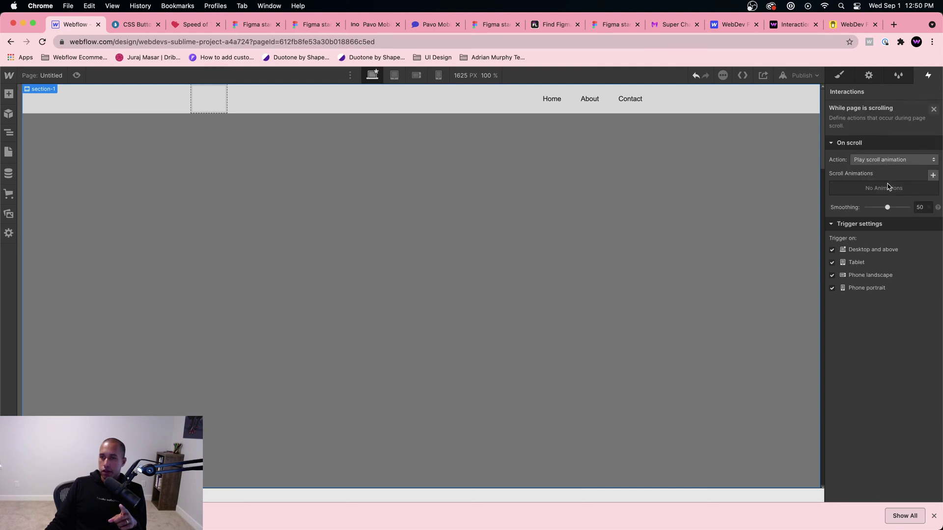
{"action": "left_click", "coordinate": [933, 175]}
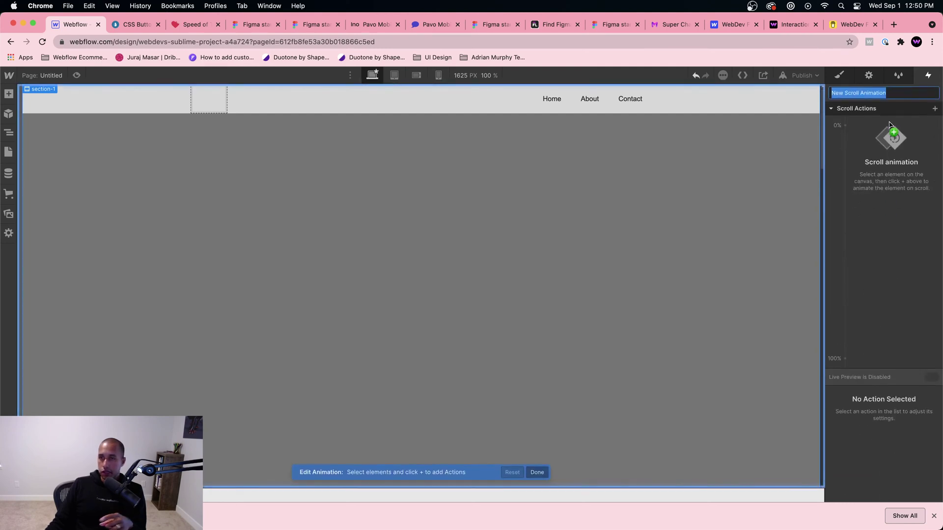
Add a BG Color scroll action to the Navbar and set its 0% keyframe to yellow #e1ff2b
{"action": "left_click", "coordinate": [801, 110]}
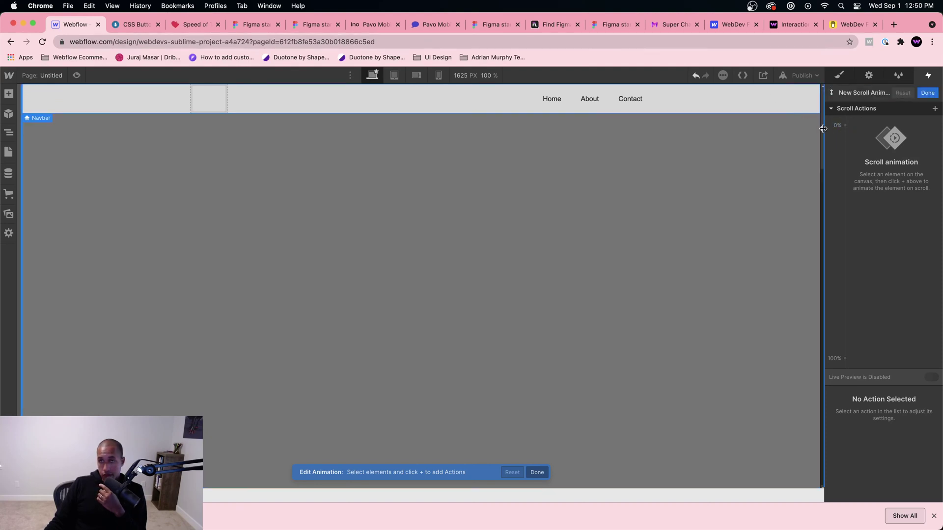
{"action": "left_click_drag", "start_coordinate": [823, 154], "coordinate": [818, 208]}
{"action": "left_click", "coordinate": [845, 127]}
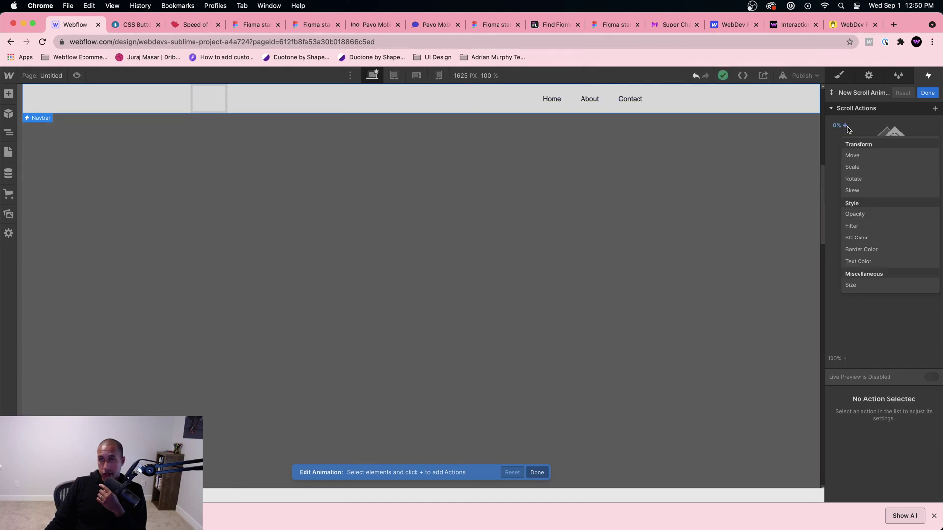
{"action": "left_click", "coordinate": [842, 126]}
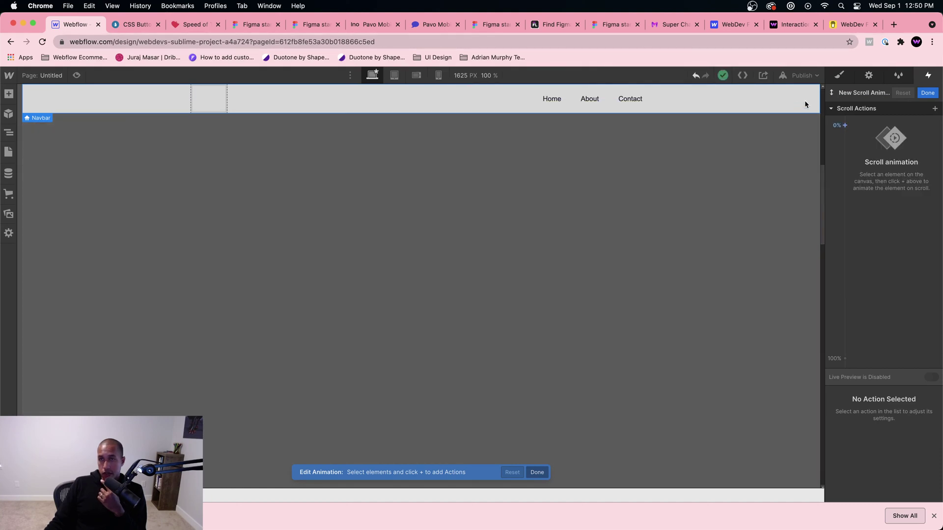
{"action": "left_click", "coordinate": [843, 126]}
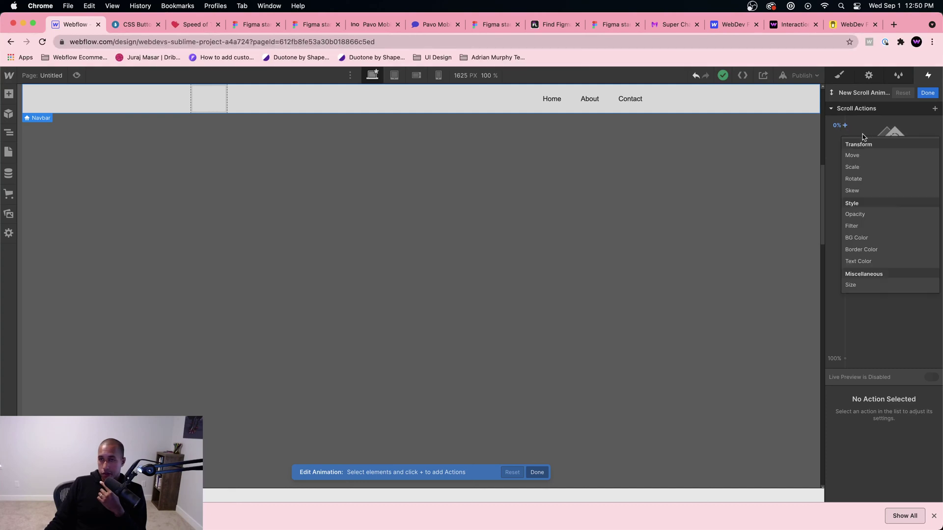
{"action": "left_click", "coordinate": [863, 238]}
{"action": "left_click", "coordinate": [849, 492]}
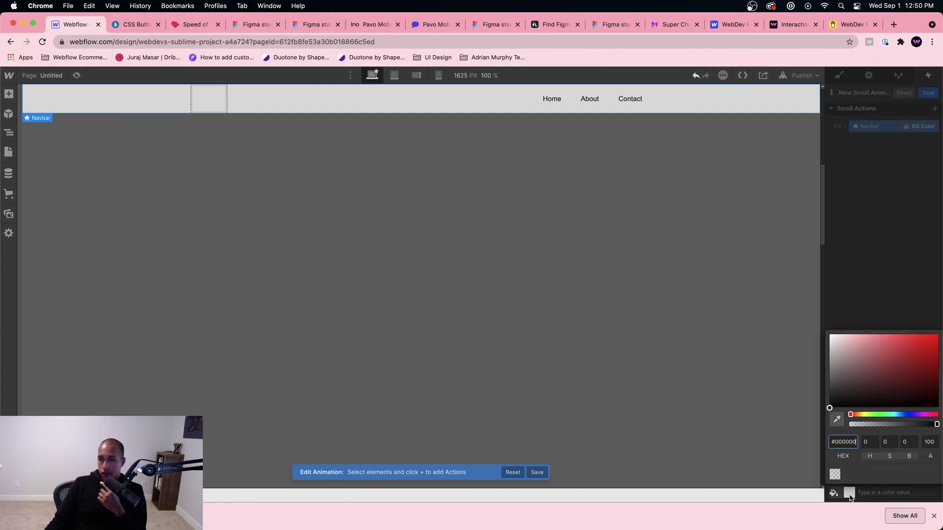
{"action": "left_click", "coordinate": [842, 440]}
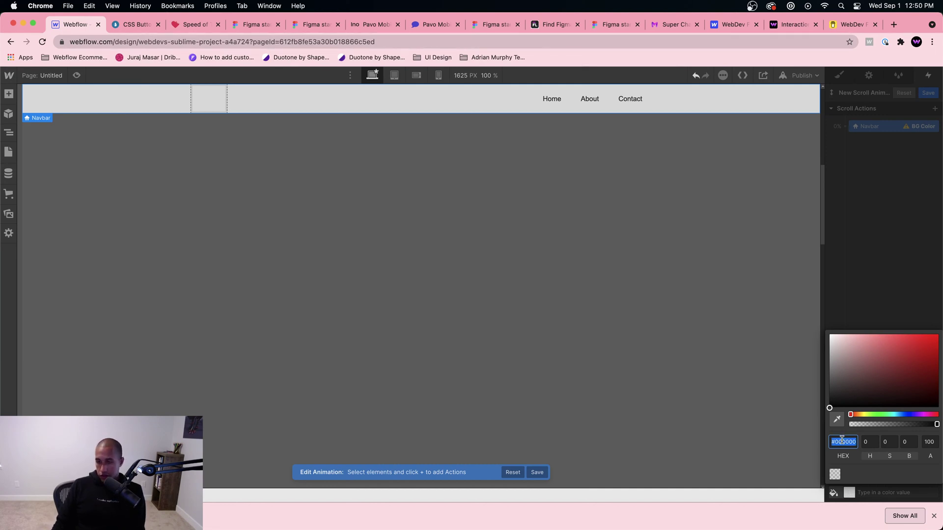
{"action": "left_click_drag", "start_coordinate": [873, 381], "coordinate": [919, 330]}
{"action": "left_click", "coordinate": [865, 414]}
{"action": "left_click", "coordinate": [921, 317]}
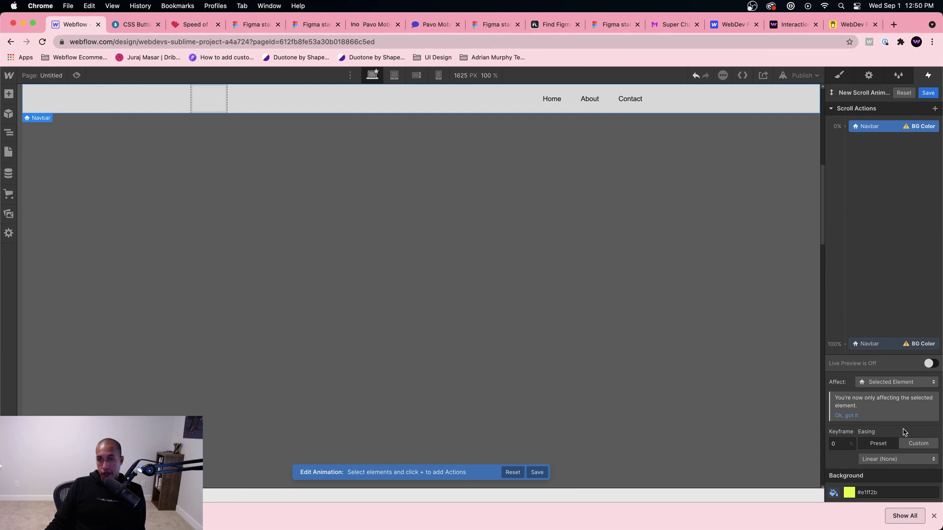
Set the Navbar's 100% background color keyframe to dark blue #1a1647, save the scroll animation and preview the page
{"action": "left_click", "coordinate": [883, 347]}
{"action": "left_click", "coordinate": [850, 493]}
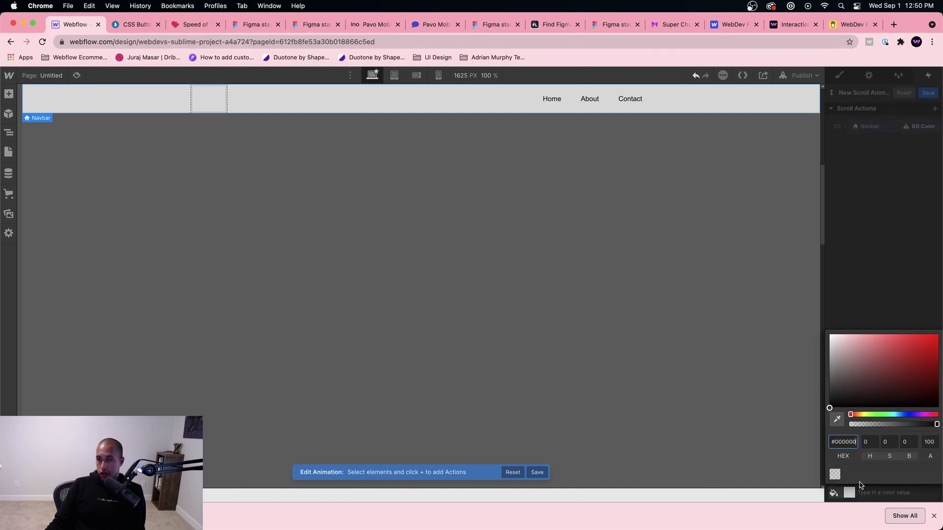
{"action": "mouse_move", "coordinate": [877, 384]}
{"action": "left_mouse_down"}
{"action": "mouse_move", "coordinate": [831, 411]}
{"action": "mouse_move", "coordinate": [881, 375]}
{"action": "mouse_move", "coordinate": [905, 387]}
{"action": "left_mouse_up"}
{"action": "left_click", "coordinate": [928, 93]}
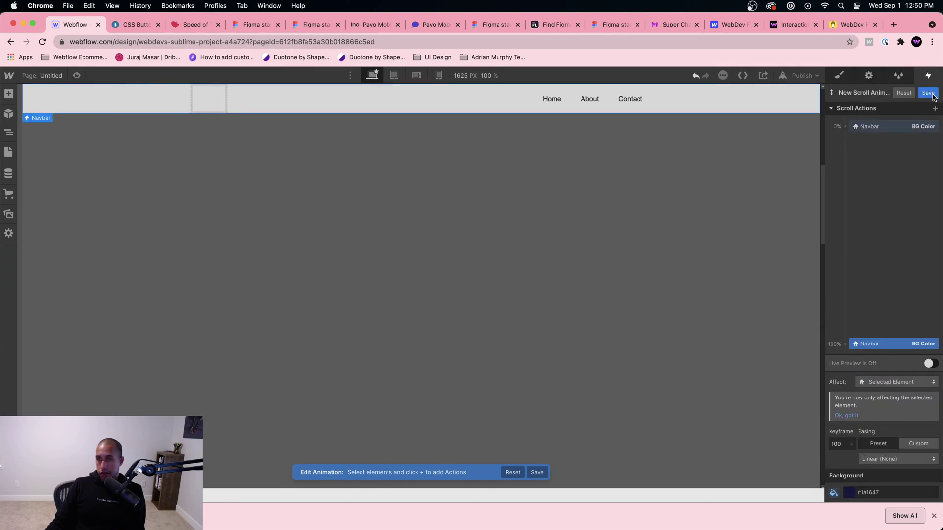
{"action": "left_click", "coordinate": [77, 75]}
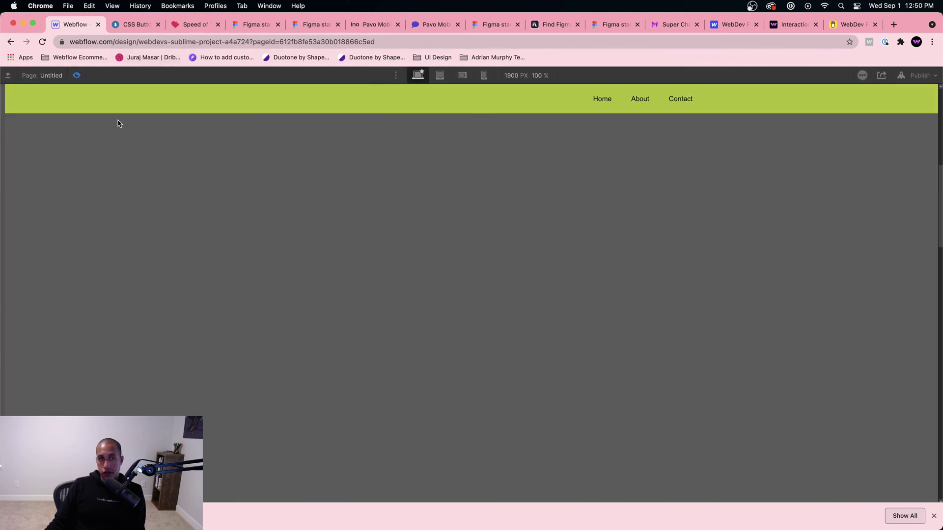
Check the Navbar's color change by scrolling the previewed page down and up, and return to the design view
{"action": "scroll", "coordinate": [230, 204], "scroll_direction": "down", "scroll_amount": 5}
{"action": "scroll", "coordinate": [230, 203], "scroll_direction": "up", "scroll_amount": 5}
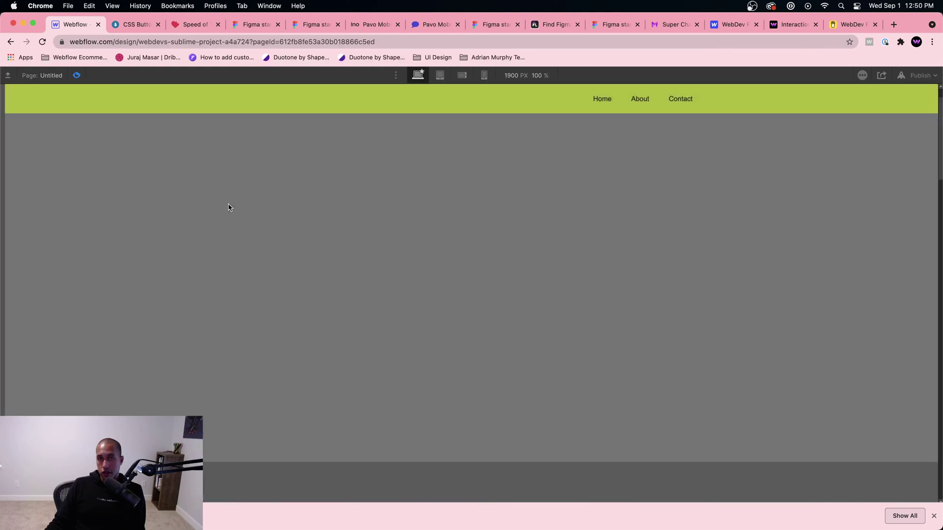
{"action": "left_click", "coordinate": [77, 75]}
{"action": "left_click", "coordinate": [77, 75]}
{"action": "left_click", "coordinate": [77, 75]}
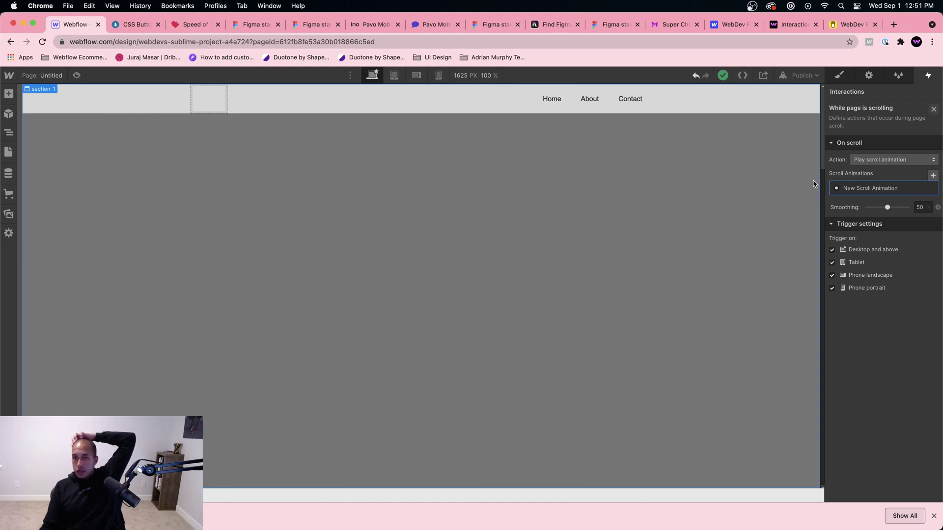
Open the new scroll animation, select the Navbar's 0% BG Color keyframe, turn on Live Preview and bring the page to 25% scroll
{"action": "left_click", "coordinate": [869, 187]}
{"action": "left_click", "coordinate": [881, 128]}
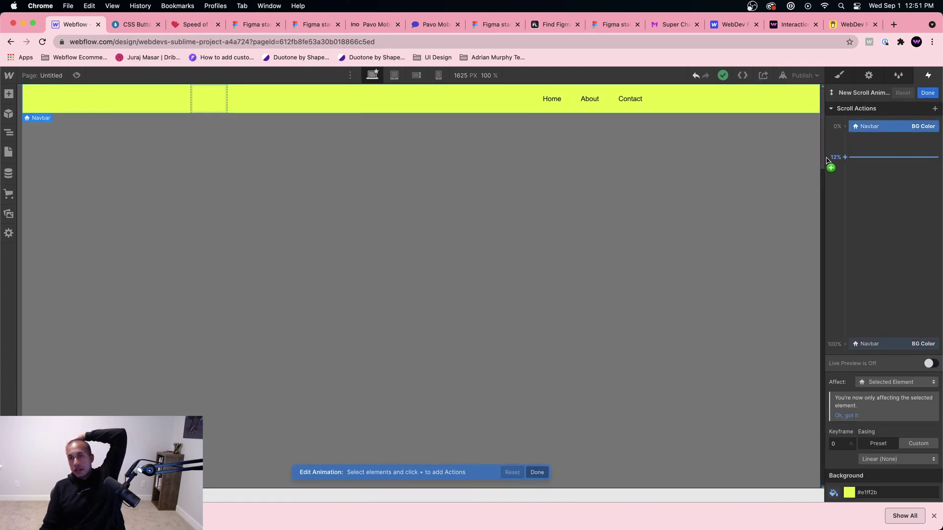
{"action": "left_click", "coordinate": [929, 363]}
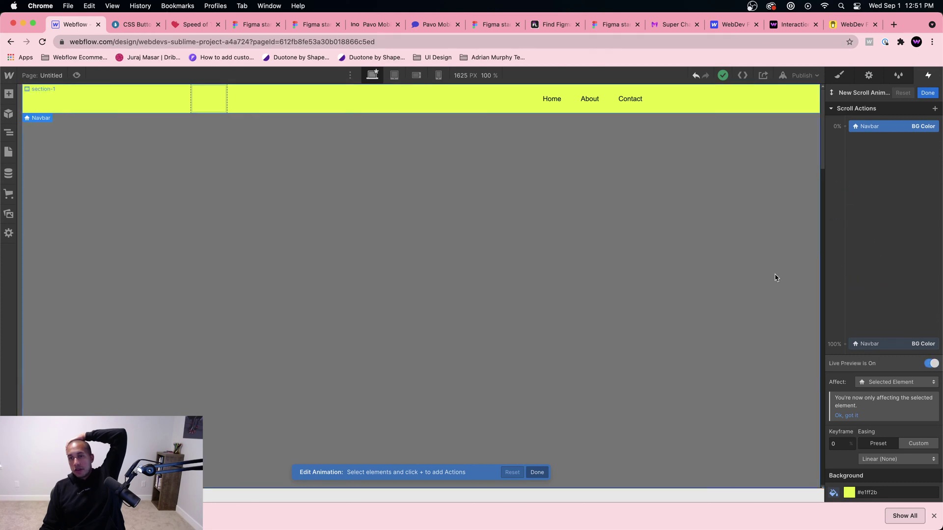
{"action": "scroll", "coordinate": [774, 278], "scroll_direction": "down", "scroll_amount": 3}
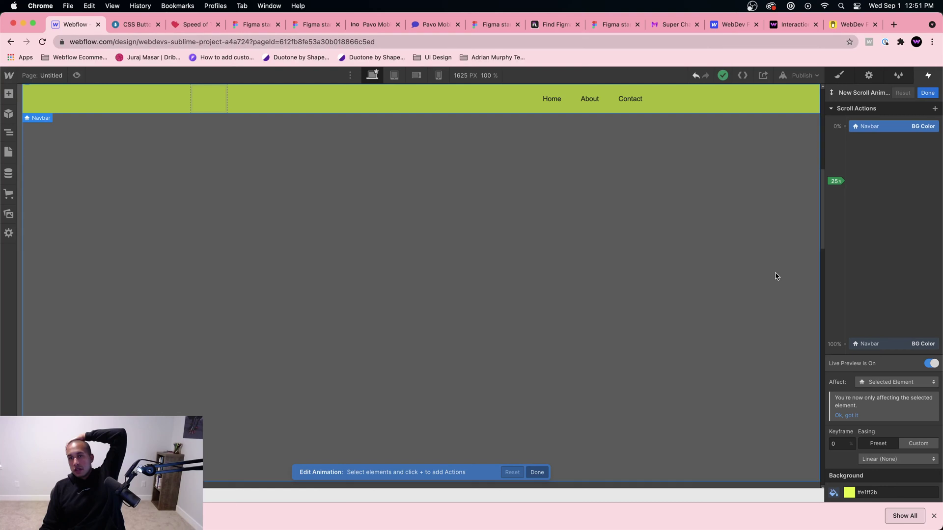
Add a Navbar BG Color scroll action with the dark red background #b20707 and set its keyframe to 25%
{"action": "left_click", "coordinate": [846, 183]}
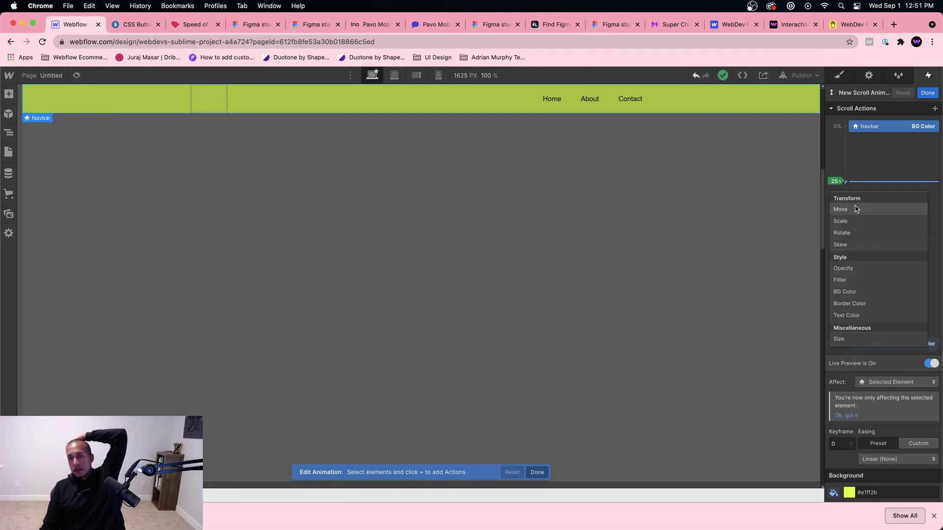
{"action": "left_click", "coordinate": [859, 292]}
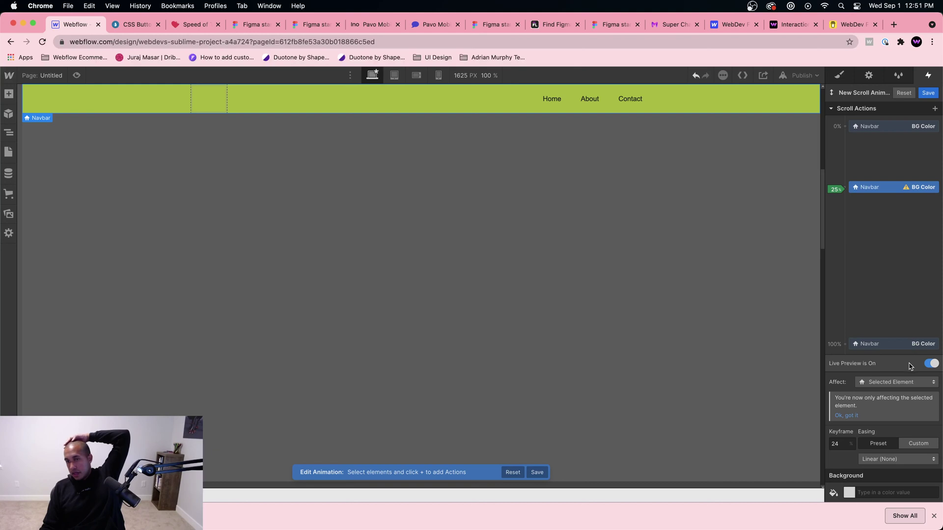
{"action": "left_click", "coordinate": [848, 493]}
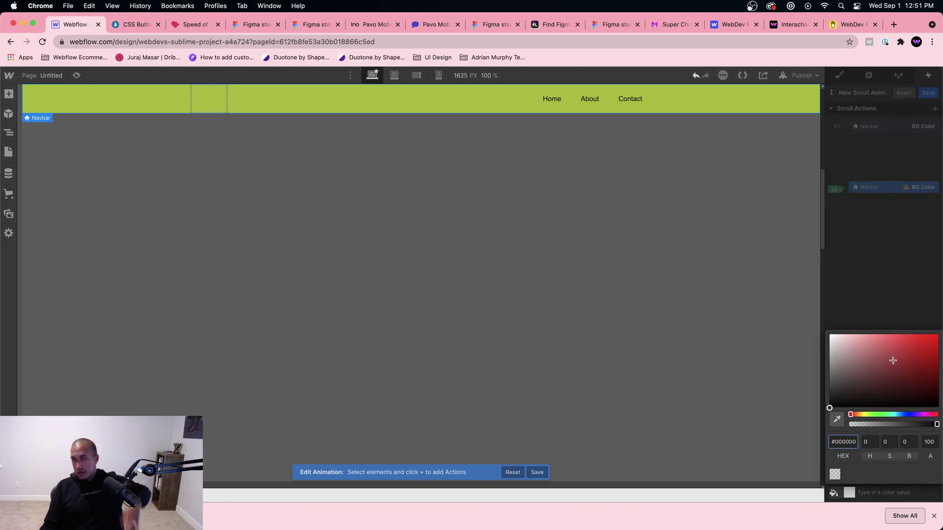
{"action": "left_click_drag", "start_coordinate": [893, 360], "coordinate": [933, 356]}
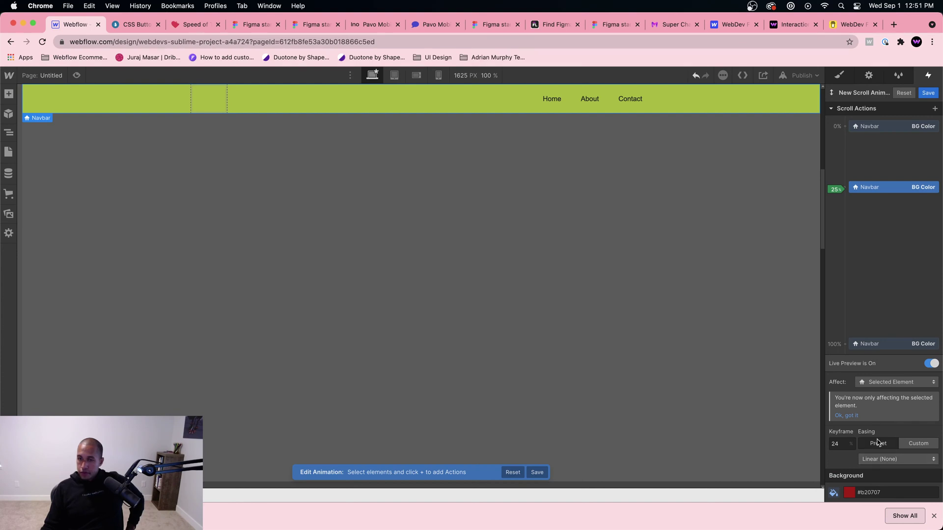
{"action": "left_click", "coordinate": [832, 443]}
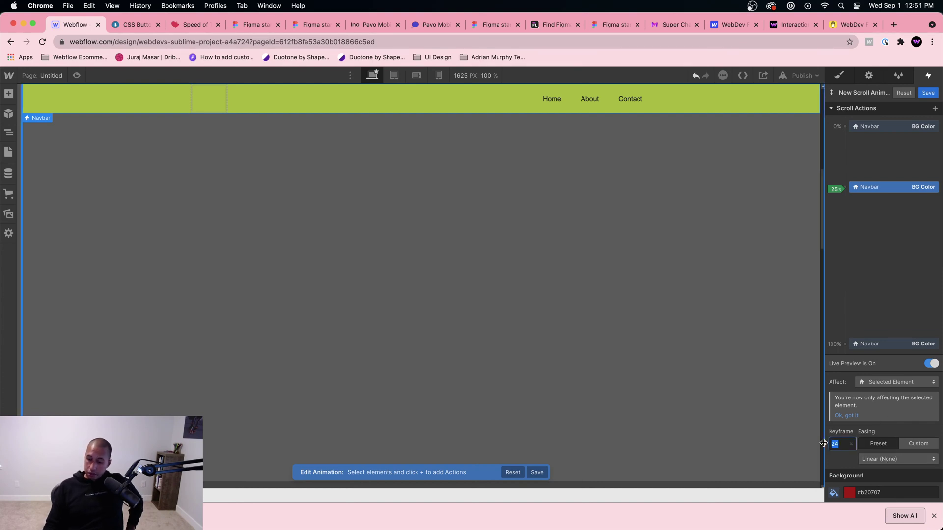
{"action": "key", "text": "Up"}
Duplicate a Navbar BG Color keyframe and place a yellow #e1ff2b keyframe at 24%, together with the red one
{"action": "right_click", "coordinate": [879, 190]}
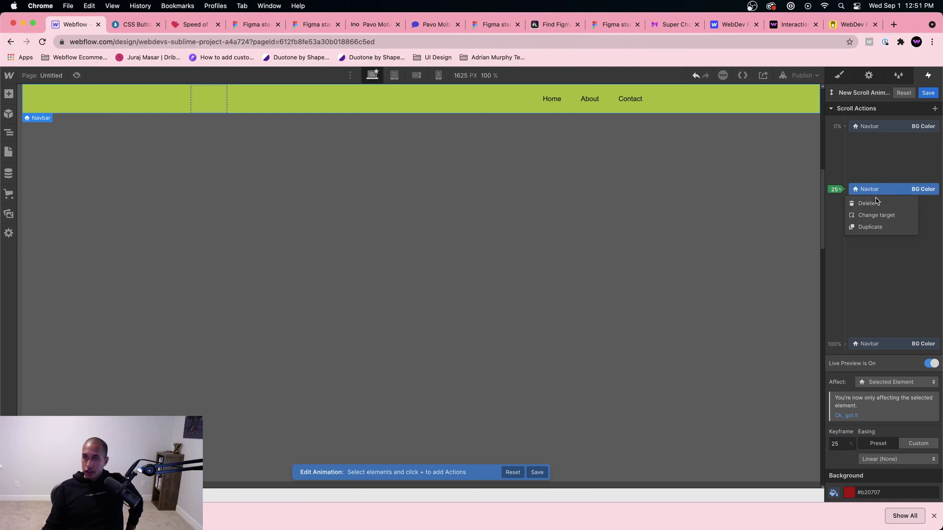
{"action": "left_click", "coordinate": [871, 214]}
{"action": "left_click_drag", "start_coordinate": [874, 228], "coordinate": [864, 185]}
{"action": "left_click_drag", "start_coordinate": [872, 126], "coordinate": [870, 185]}
{"action": "left_click", "coordinate": [870, 186]}
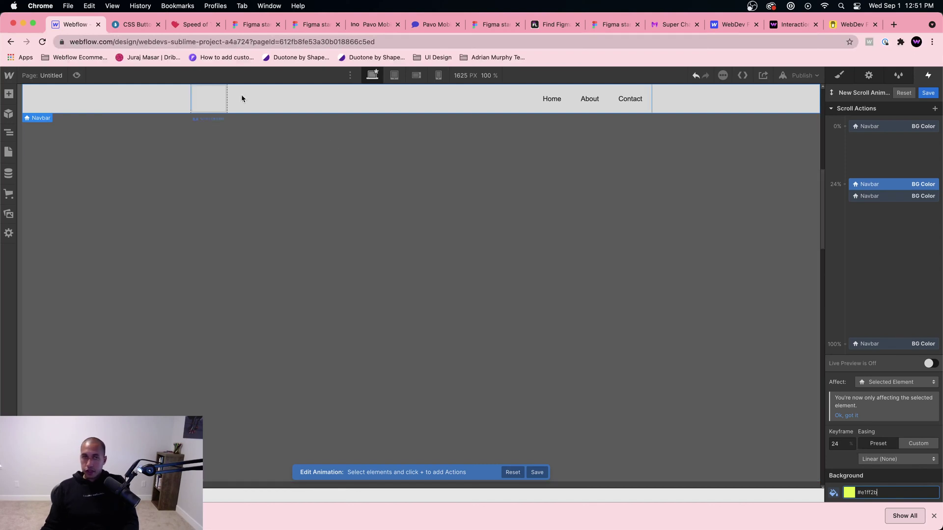
Preview the page and scroll it down and up to check the Navbar's color transition with the added keyframes
{"action": "left_click", "coordinate": [76, 75]}
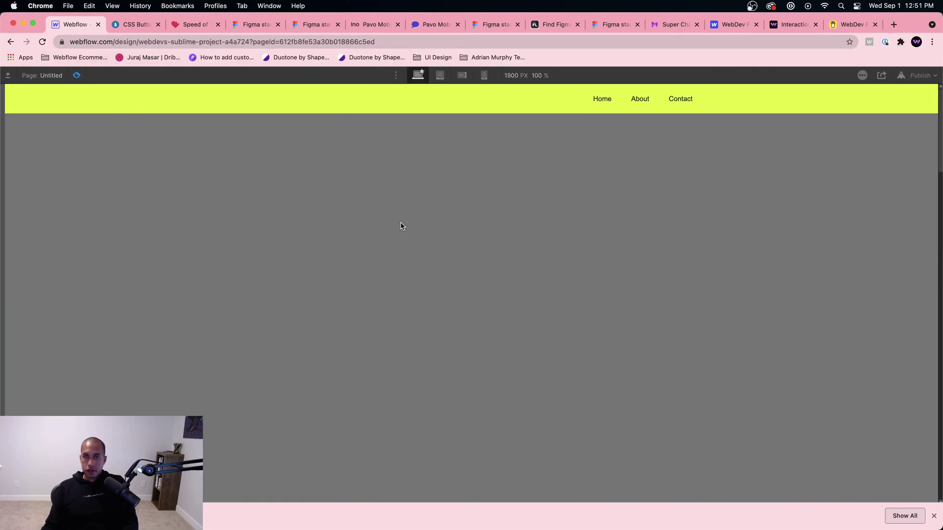
{"action": "scroll", "coordinate": [401, 227], "scroll_direction": "down", "scroll_amount": 5}
{"action": "scroll", "coordinate": [400, 227], "scroll_direction": "up", "scroll_amount": 5}
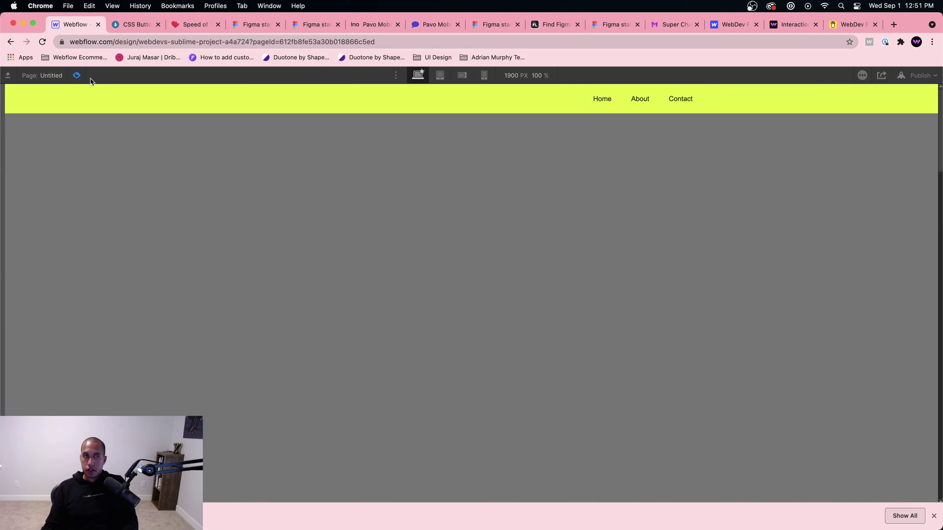
Exit page preview and examine the navbar's background colour changes on scroll with the animation's Live Preview turned on
{"action": "left_click", "coordinate": [79, 75]}
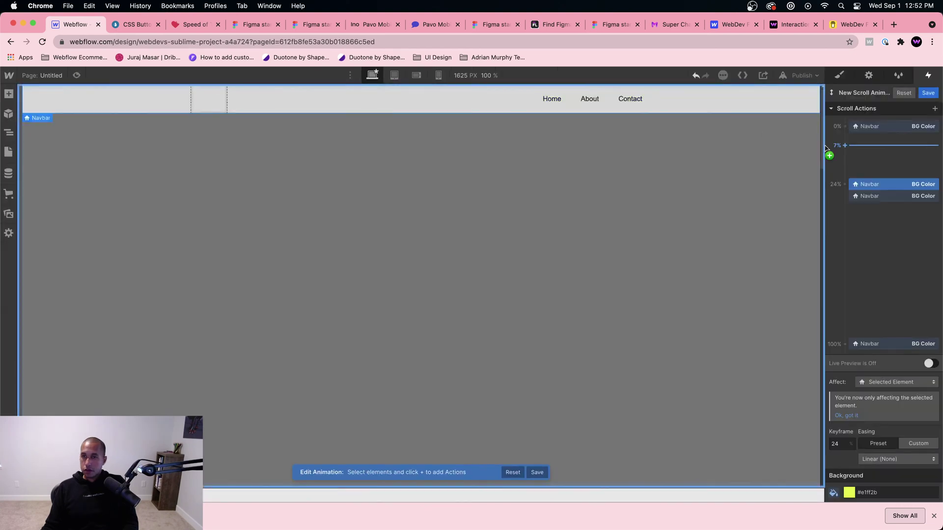
{"action": "left_click", "coordinate": [870, 197]}
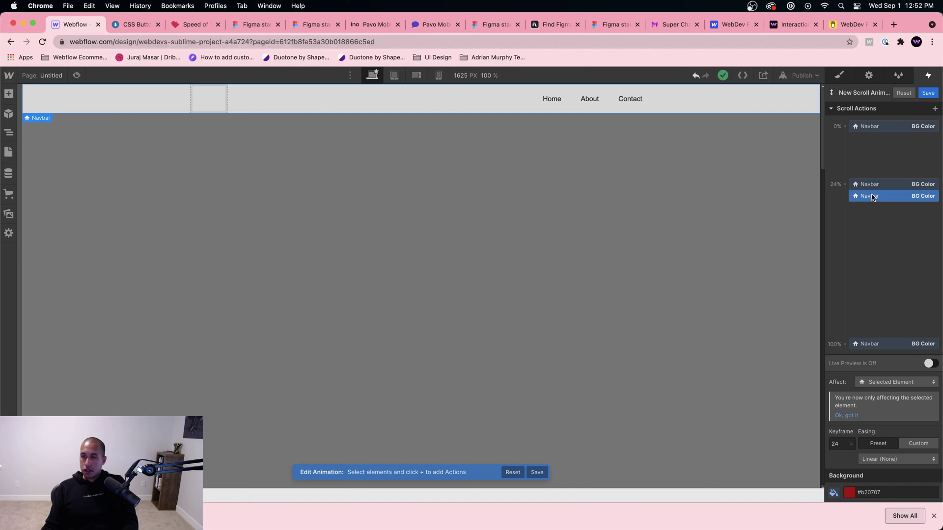
{"action": "left_click", "coordinate": [928, 363]}
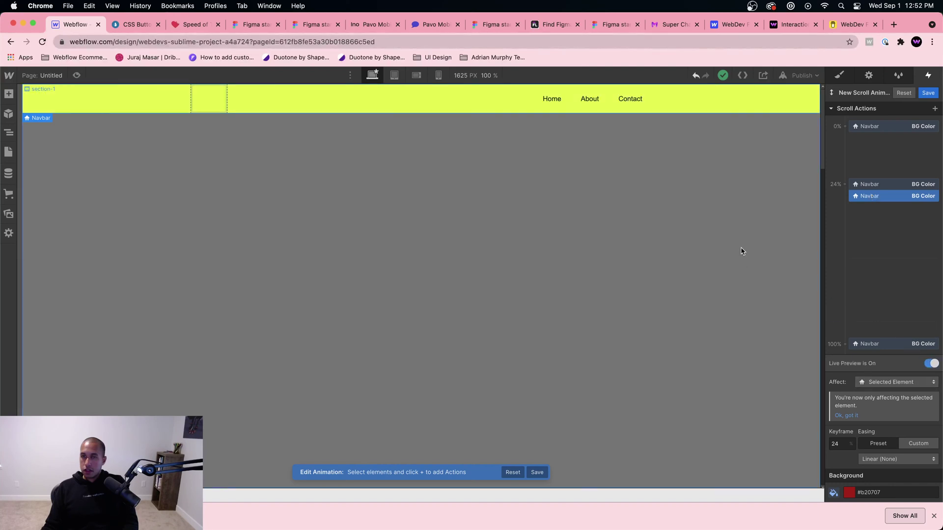
{"action": "scroll", "coordinate": [741, 251], "scroll_direction": "down", "scroll_amount": 5}
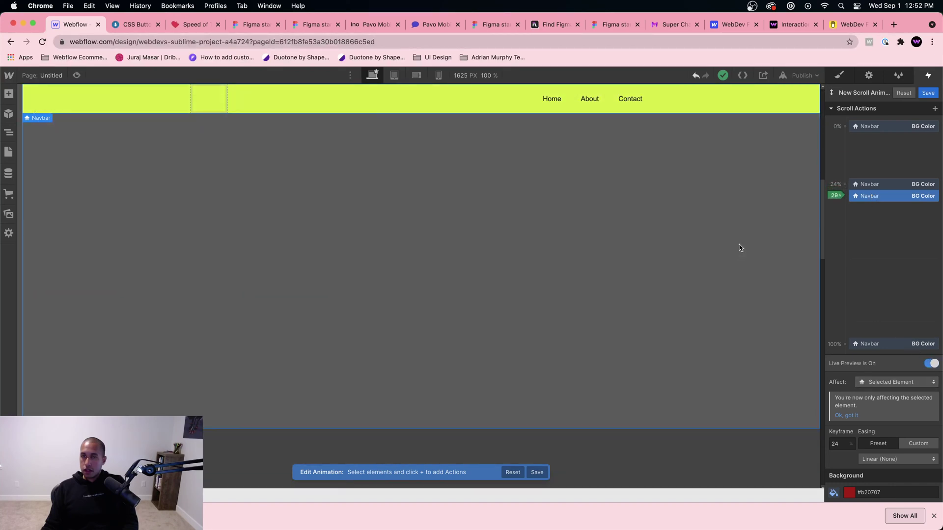
{"action": "scroll", "coordinate": [740, 247], "scroll_direction": "down", "scroll_amount": 5}
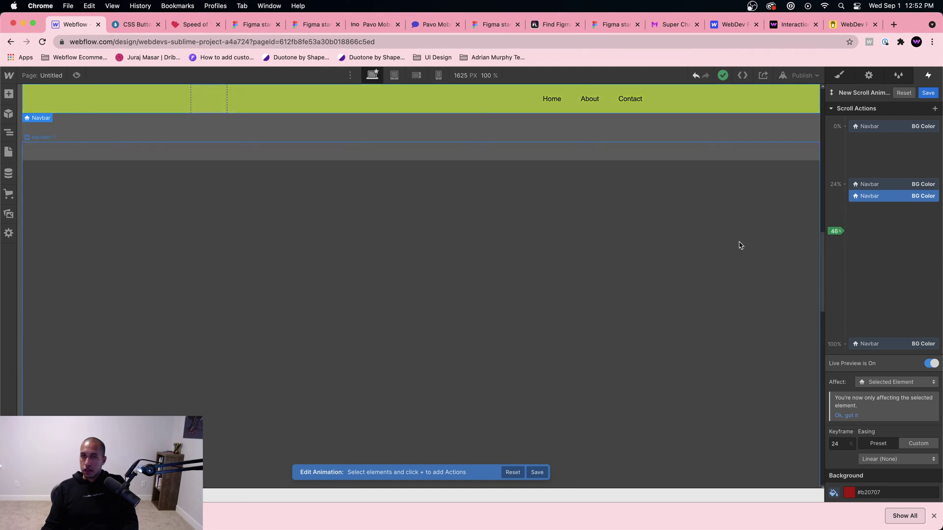
{"action": "scroll", "coordinate": [739, 246], "scroll_direction": "up", "scroll_amount": 6}
{"action": "scroll", "coordinate": [740, 245], "scroll_direction": "down", "scroll_amount": 2}
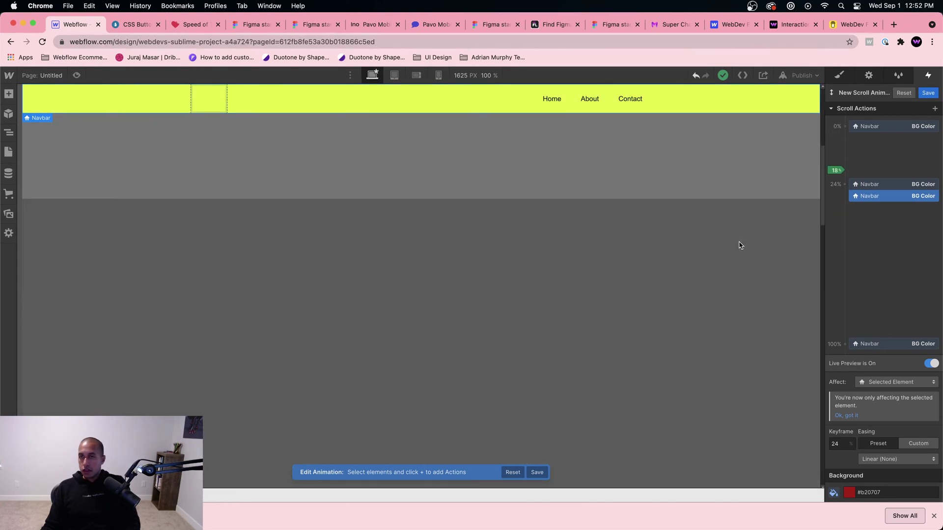
{"action": "scroll", "coordinate": [740, 245], "scroll_direction": "down", "scroll_amount": 10}
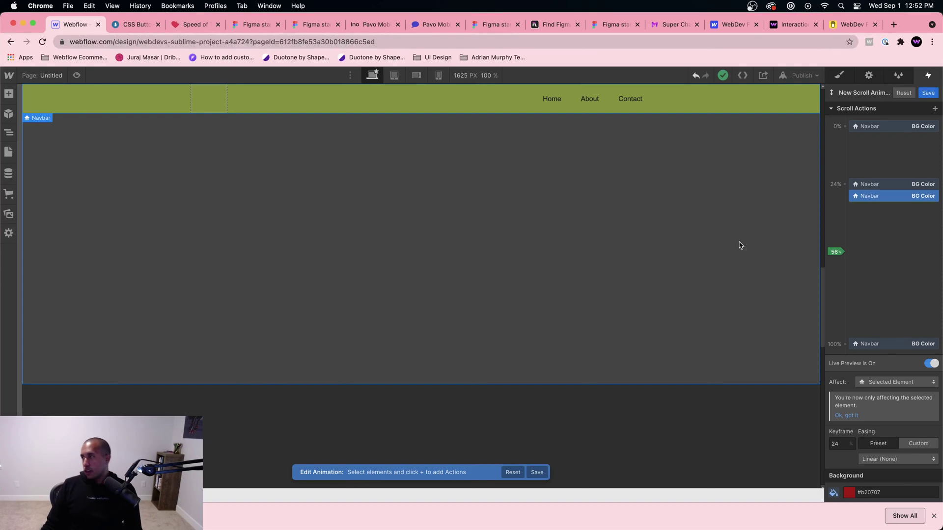
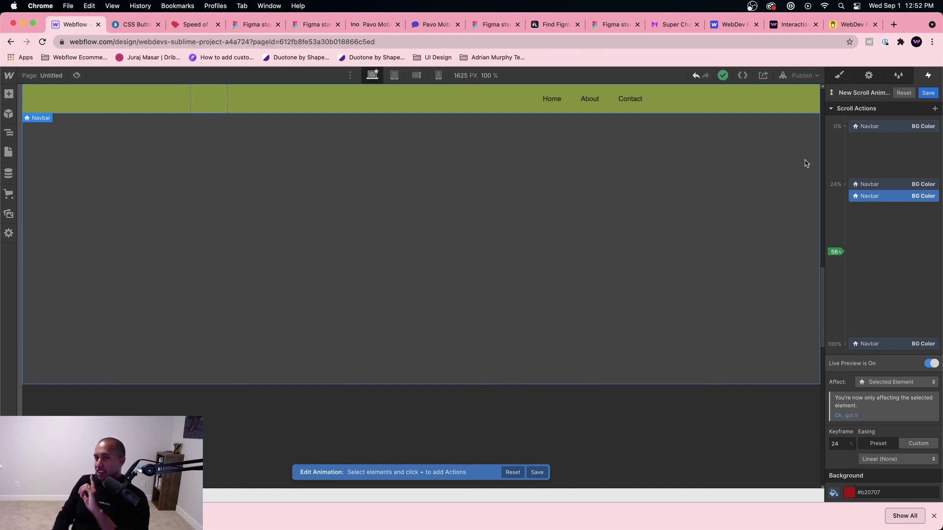
Save and close the scroll animation, and delete it from the While page is scrolling trigger
{"action": "left_click", "coordinate": [928, 94]}
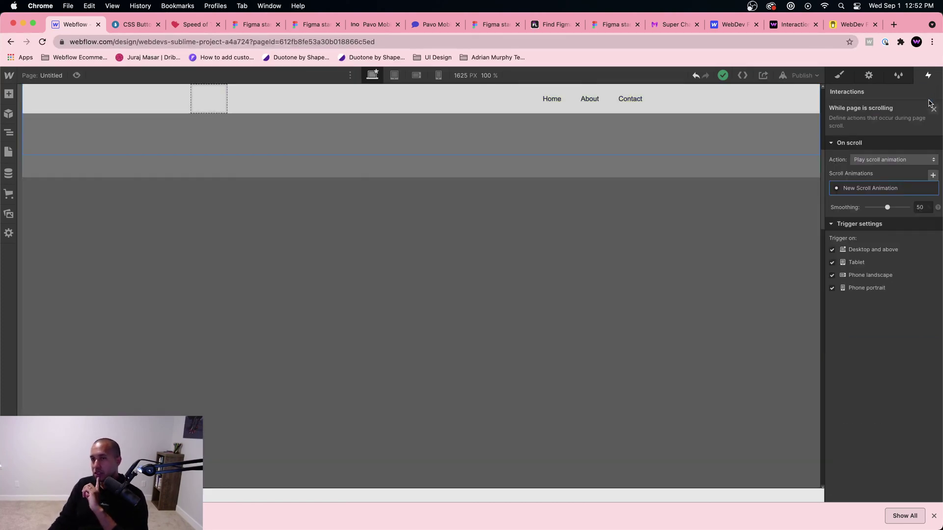
{"action": "left_click", "coordinate": [931, 188]}
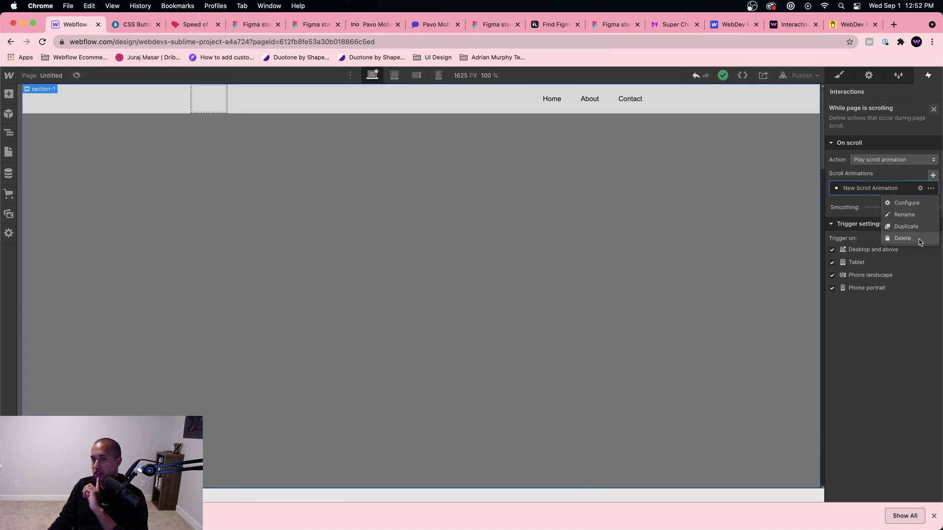
{"action": "left_click", "coordinate": [919, 238]}
{"action": "left_click", "coordinate": [933, 107]}
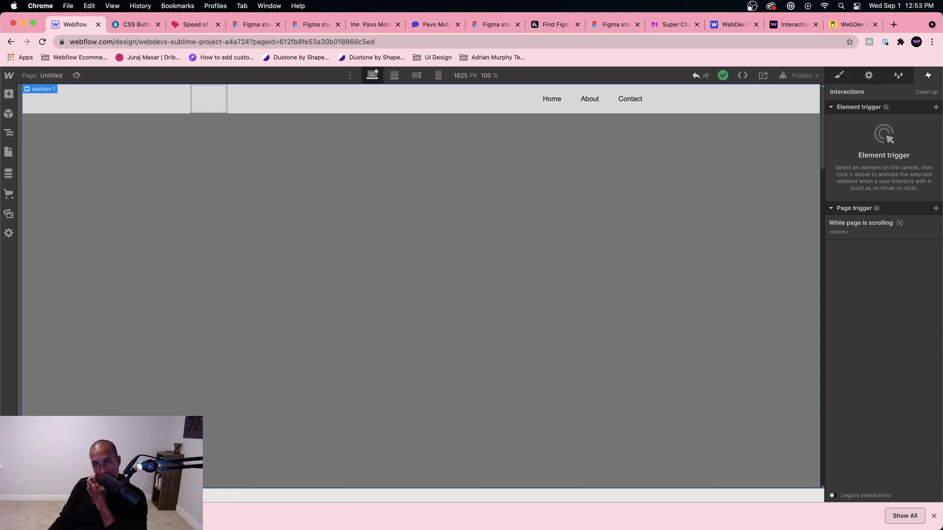
Remove the empty While page is scrolling page trigger
{"action": "left_click", "coordinate": [881, 231]}
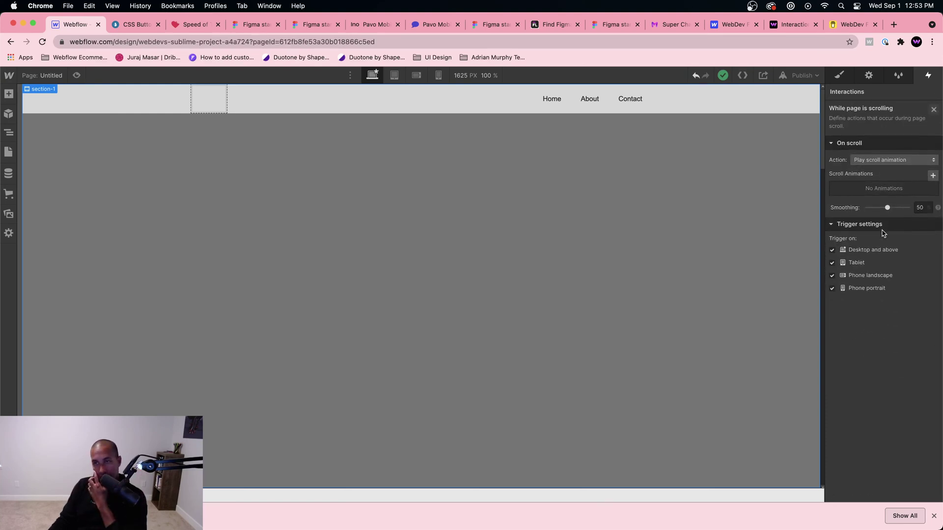
{"action": "left_click", "coordinate": [933, 109]}
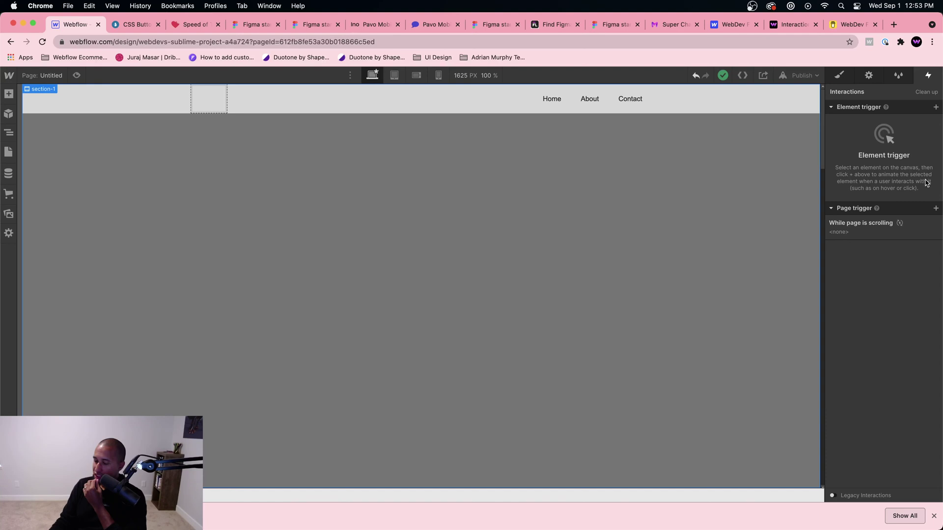
{"action": "left_click", "coordinate": [933, 224]}
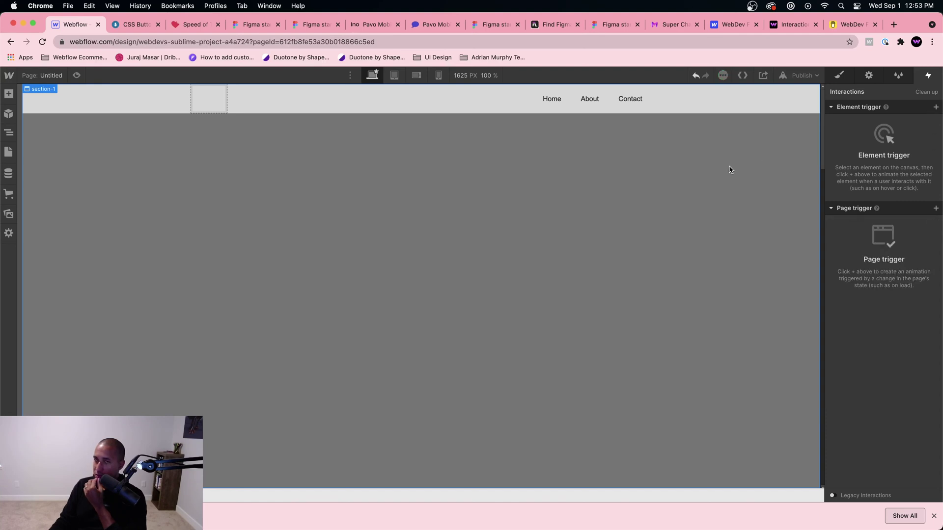
Add a Scroll into view trigger to the first section that starts a new timed animation named 1
{"action": "left_click", "coordinate": [936, 108]}
{"action": "left_click", "coordinate": [896, 159]}
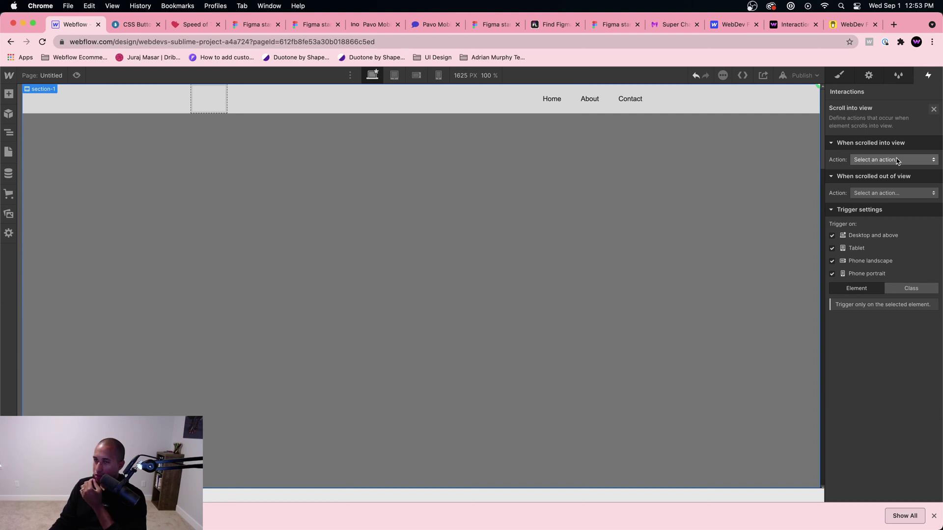
{"action": "left_click", "coordinate": [896, 160]}
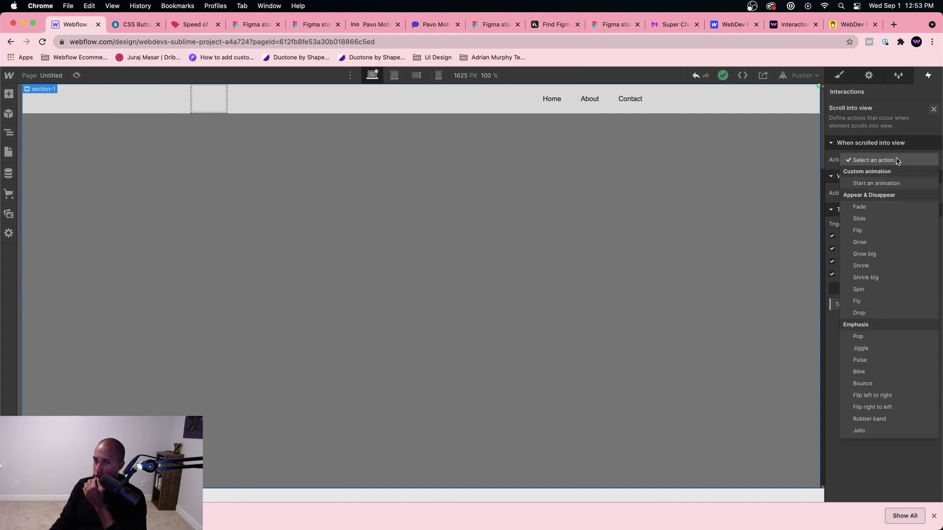
{"action": "left_click", "coordinate": [883, 182]}
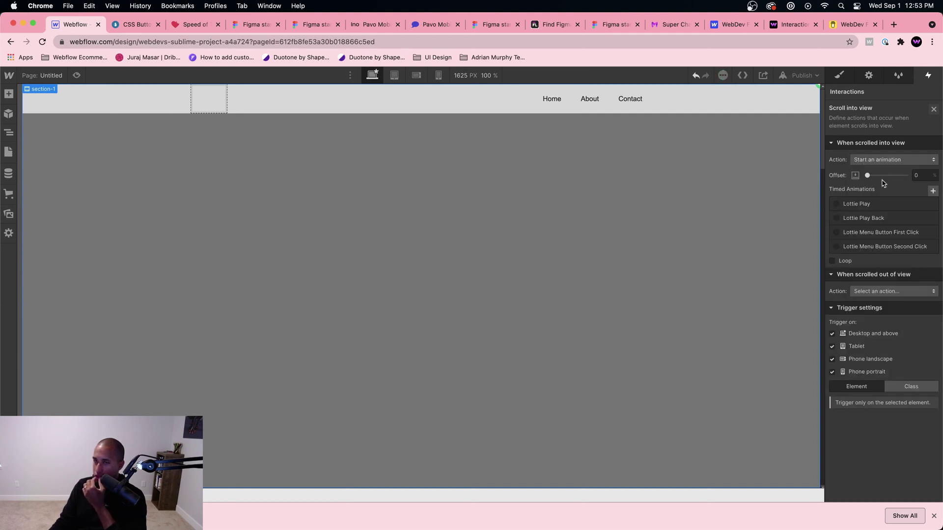
{"action": "left_click", "coordinate": [933, 191]}
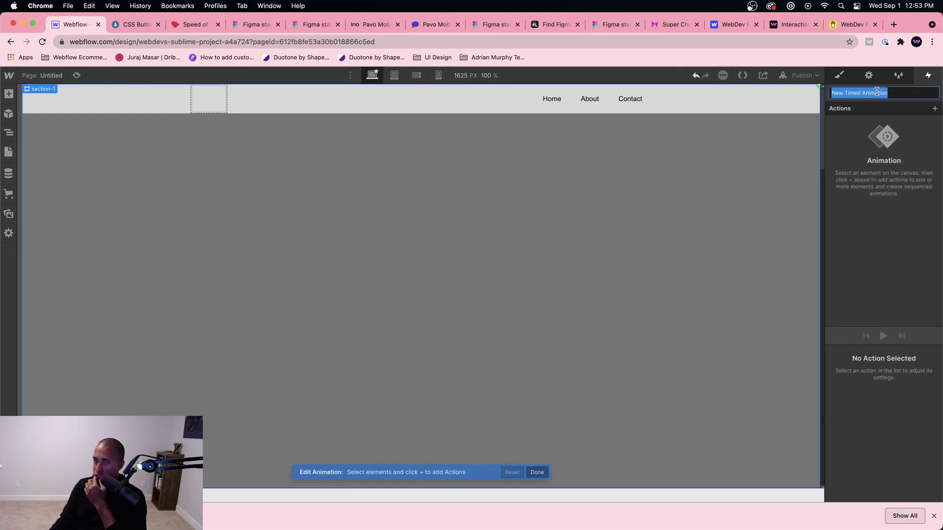
{"action": "type", "text": "1"}
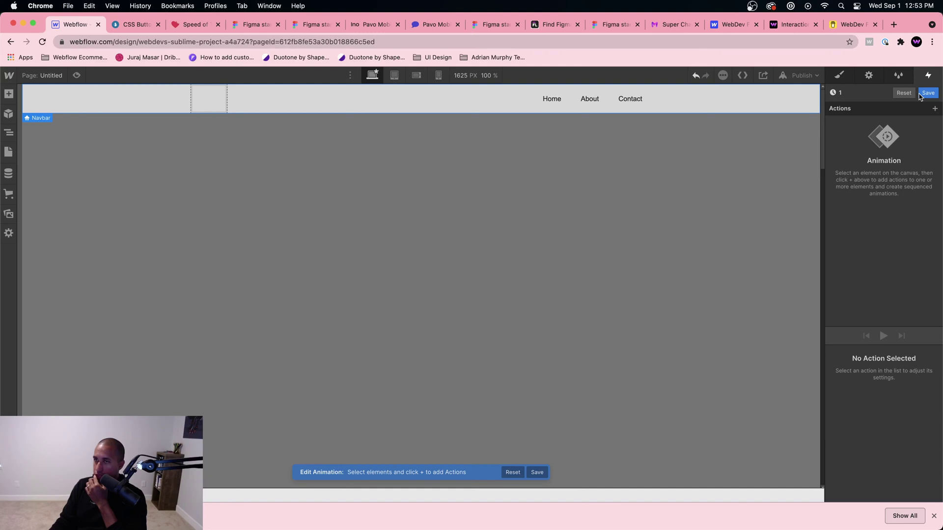
Reopen timed animation 1 for editing from the first section's Scroll into view trigger
{"action": "left_click", "coordinate": [838, 78]}
{"action": "left_click", "coordinate": [928, 75]}
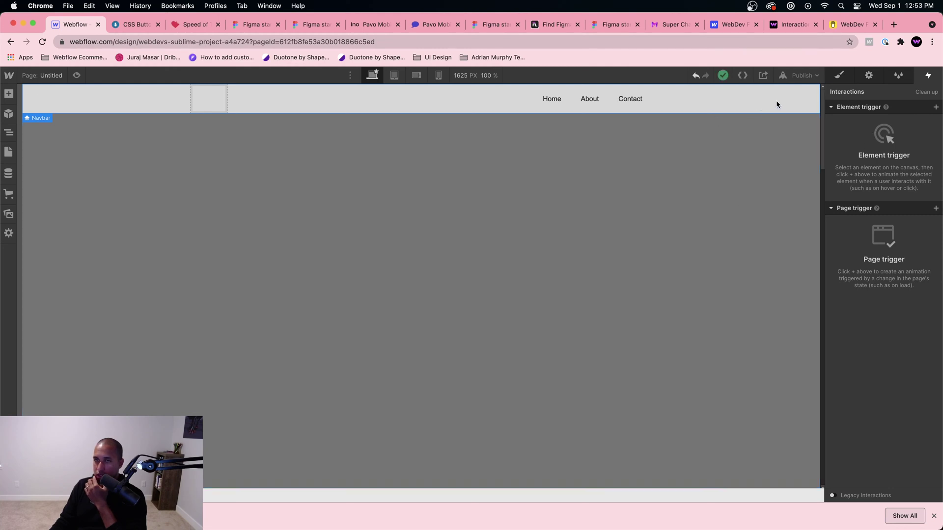
{"action": "left_click", "coordinate": [361, 192]}
{"action": "left_click", "coordinate": [7, 133]}
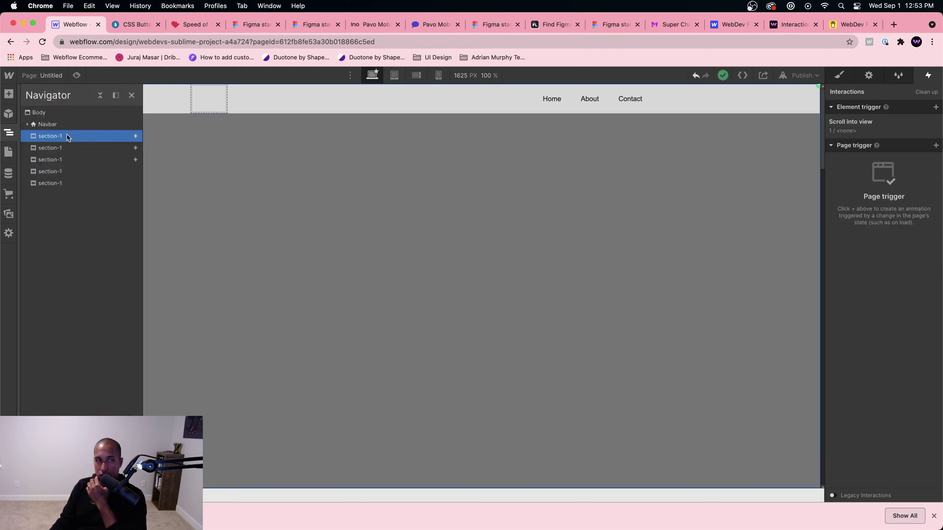
{"action": "left_click", "coordinate": [834, 125]}
{"action": "left_click", "coordinate": [894, 216]}
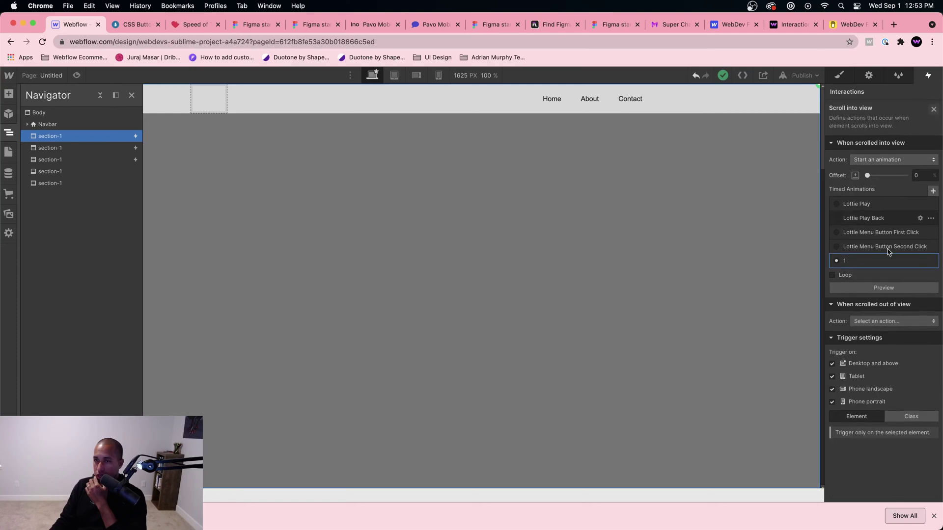
{"action": "left_click", "coordinate": [873, 266]}
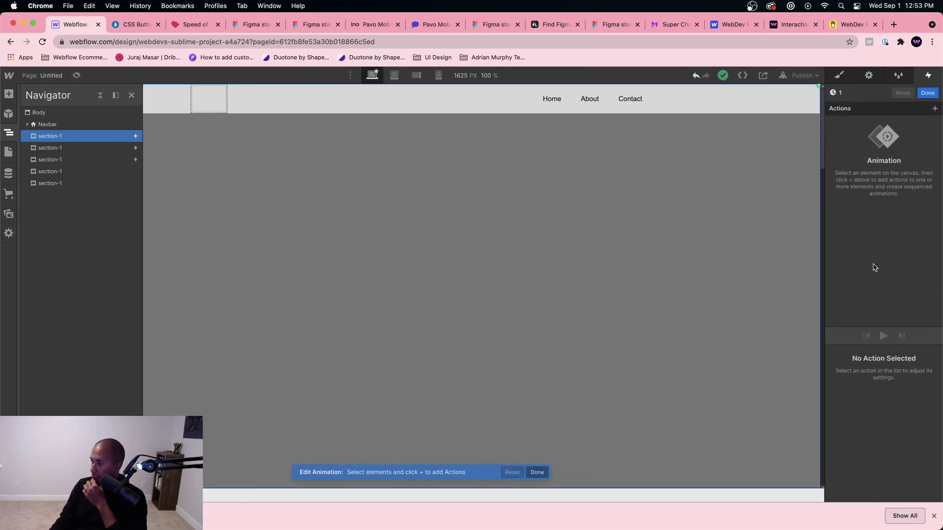
Add a BG Color action for the Navbar to timed animation 1
{"action": "left_click", "coordinate": [935, 109]}
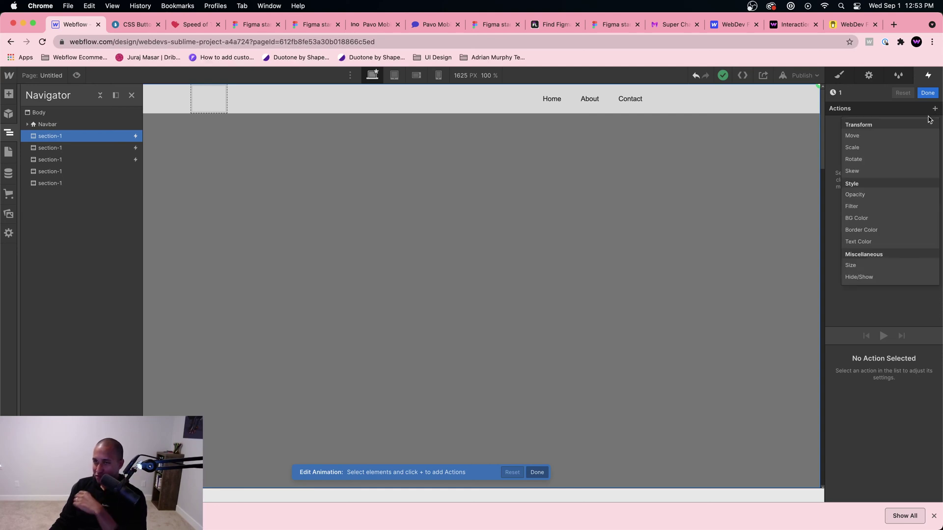
{"action": "left_click", "coordinate": [933, 114]}
{"action": "left_click", "coordinate": [930, 114]}
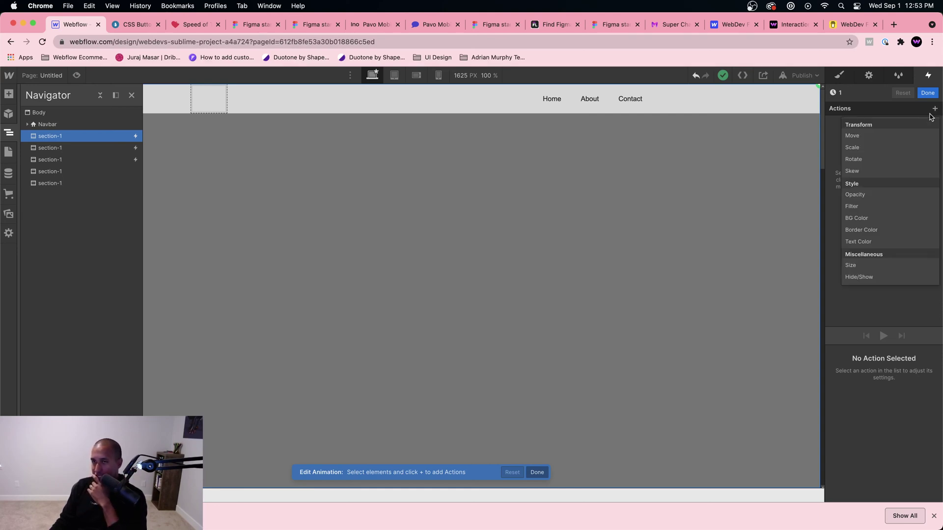
{"action": "left_click", "coordinate": [802, 101]}
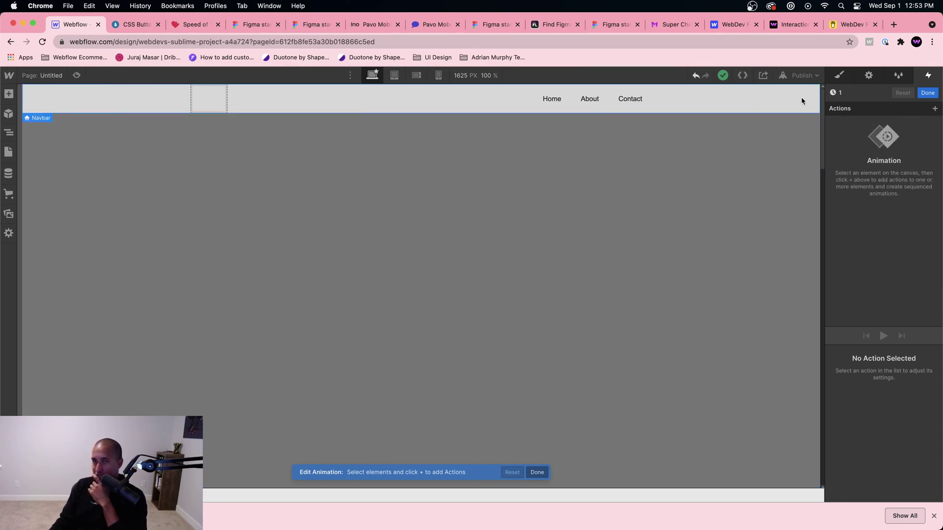
{"action": "left_click", "coordinate": [935, 109]}
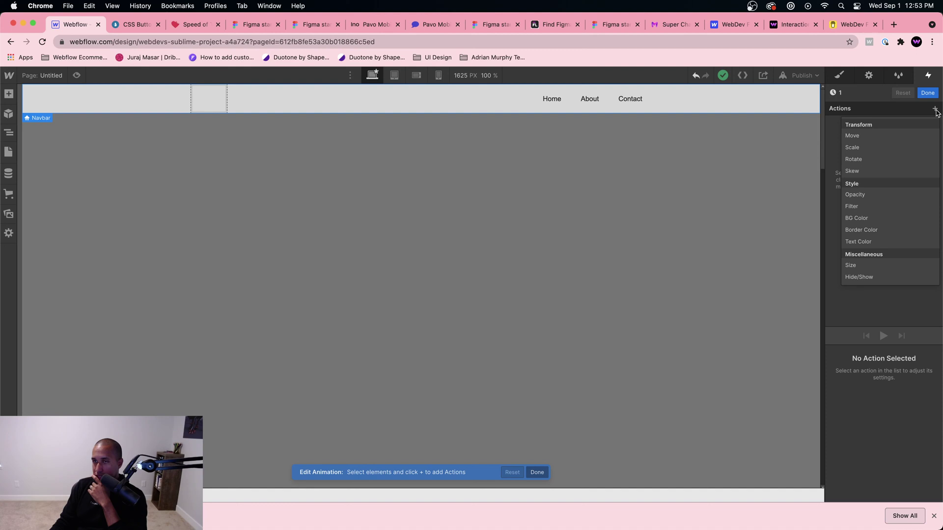
{"action": "left_click", "coordinate": [878, 216]}
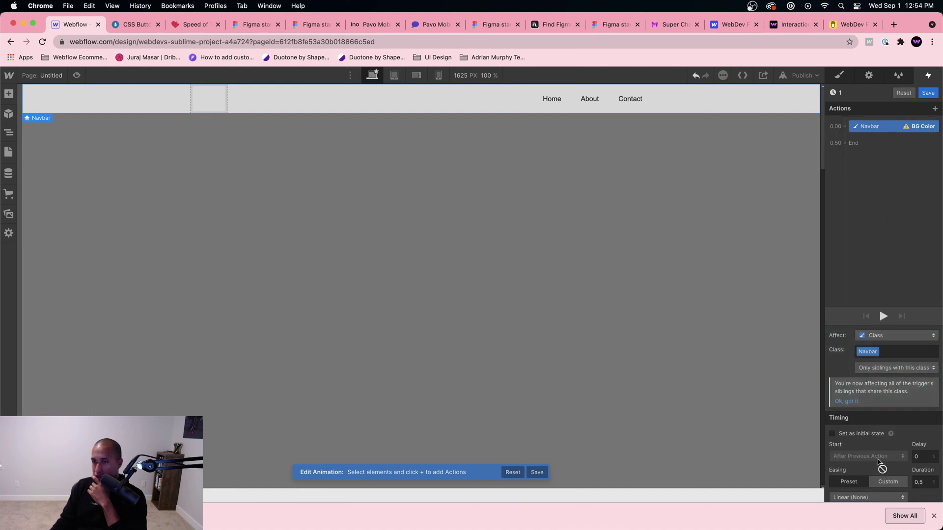
Set the Navbar's background colour in the BG Color action to red #ff3d3d
{"action": "scroll", "coordinate": [878, 462], "scroll_direction": "down", "scroll_amount": 2}
{"action": "left_click", "coordinate": [847, 493]}
{"action": "left_click_drag", "start_coordinate": [902, 344], "coordinate": [906, 286]}
{"action": "left_click", "coordinate": [878, 307]}
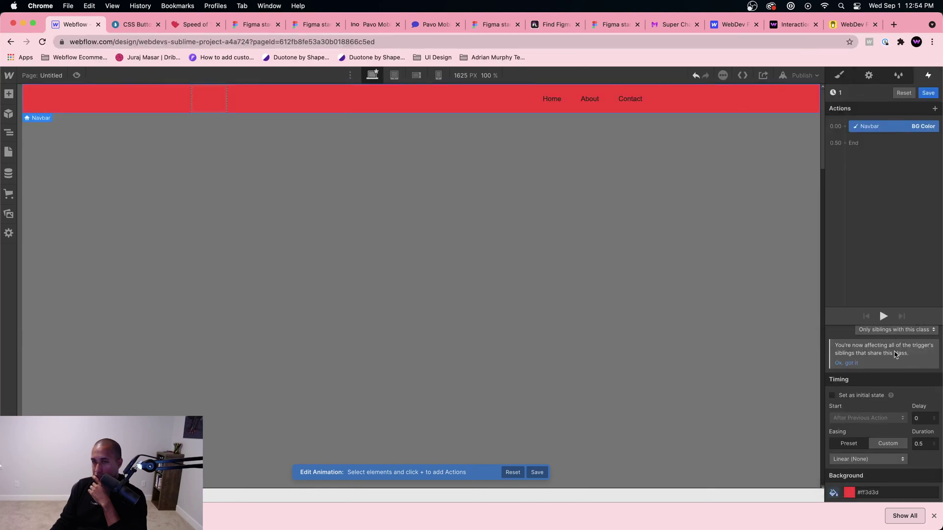
Save timed animation 1 and check its effect in page preview
{"action": "left_click", "coordinate": [929, 95]}
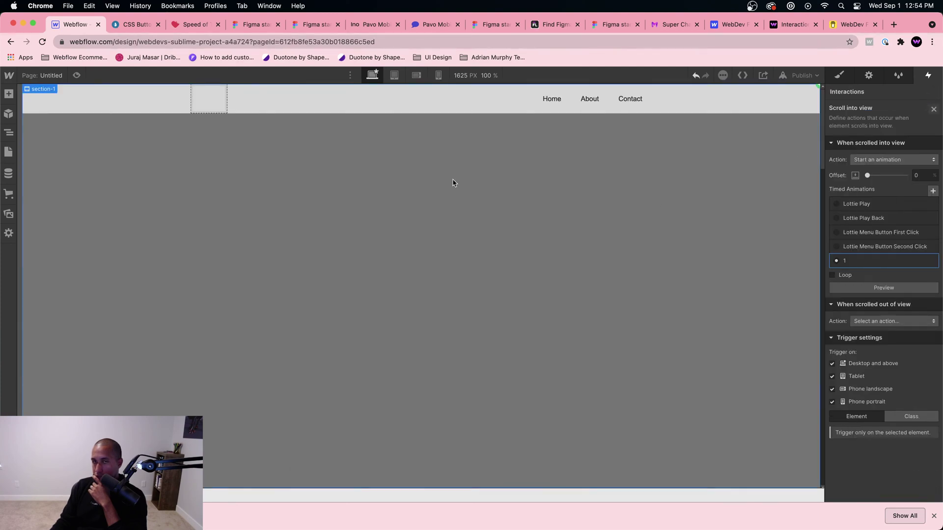
{"action": "left_click", "coordinate": [76, 76]}
{"action": "left_click", "coordinate": [76, 75]}
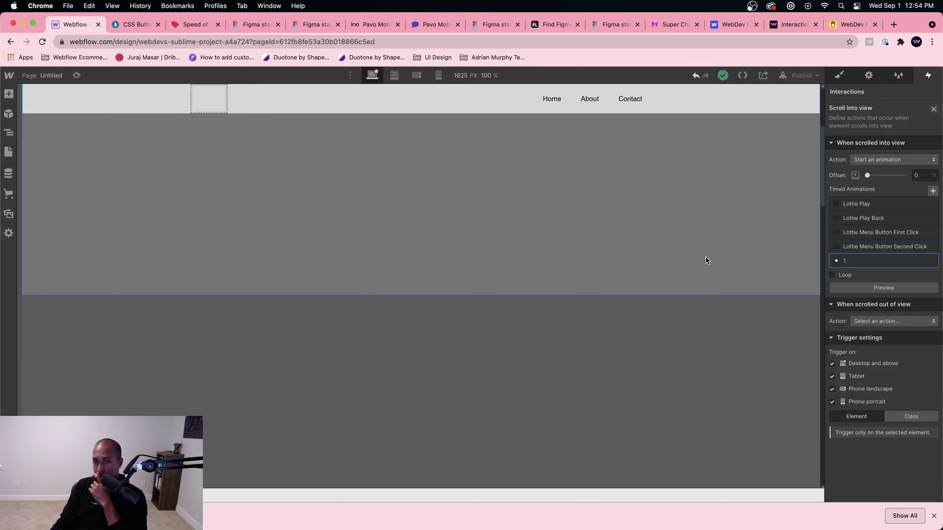
Create a timed animation named 2 for the second section's scrolled-into-view action
{"action": "left_click", "coordinate": [705, 346]}
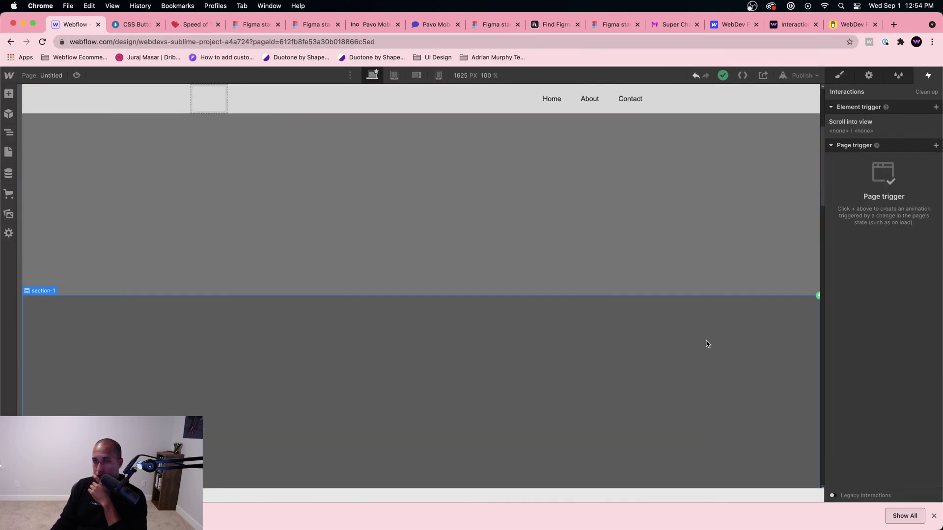
{"action": "left_click", "coordinate": [866, 129]}
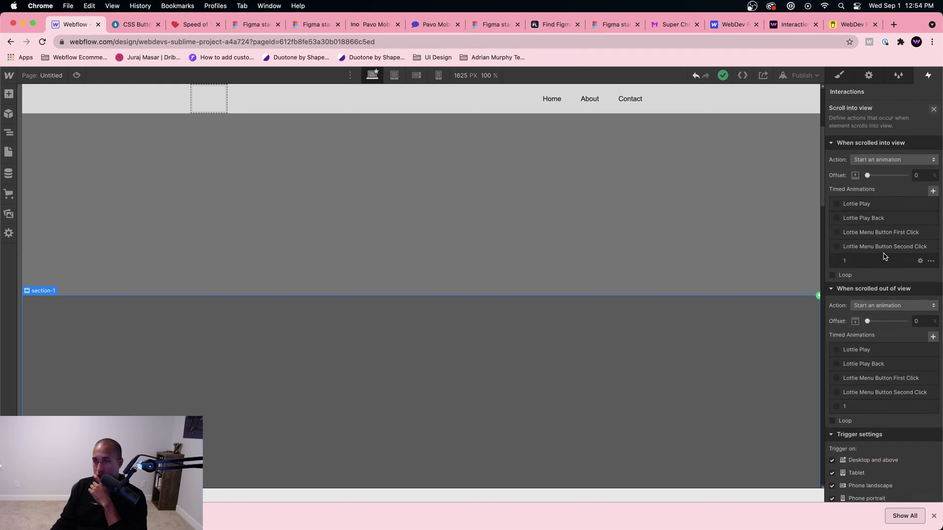
{"action": "left_click", "coordinate": [932, 191]}
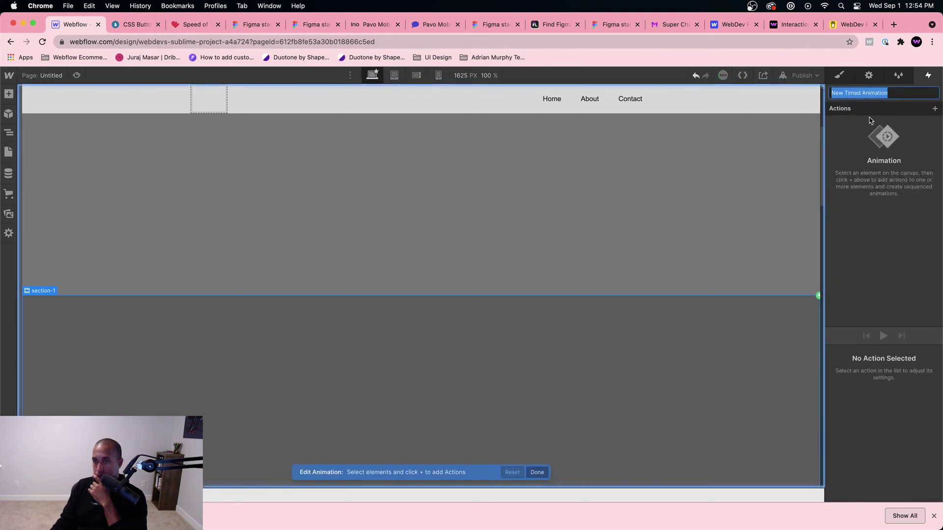
{"action": "type", "text": "2"}
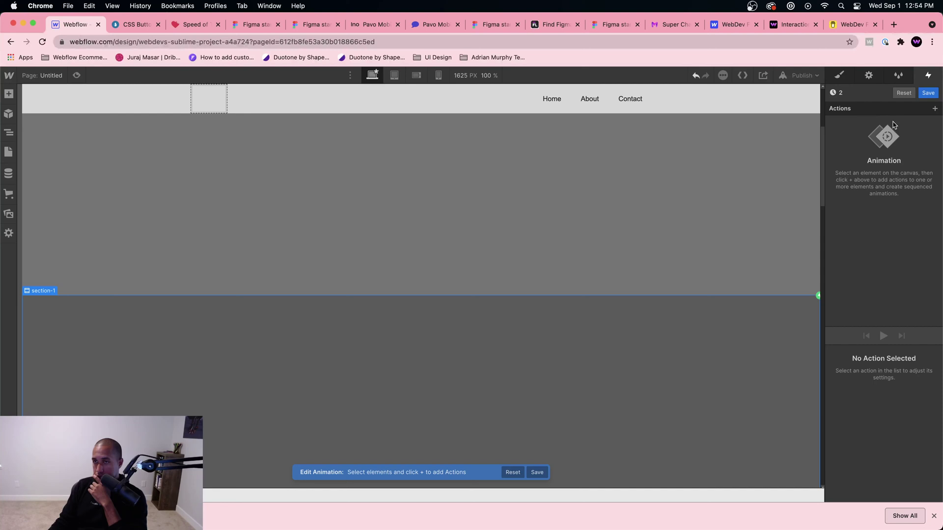
Add a BG Color action for the Navbar to timed animation 2
{"action": "left_click", "coordinate": [934, 108]}
{"action": "left_click", "coordinate": [809, 98]}
{"action": "left_click", "coordinate": [936, 109]}
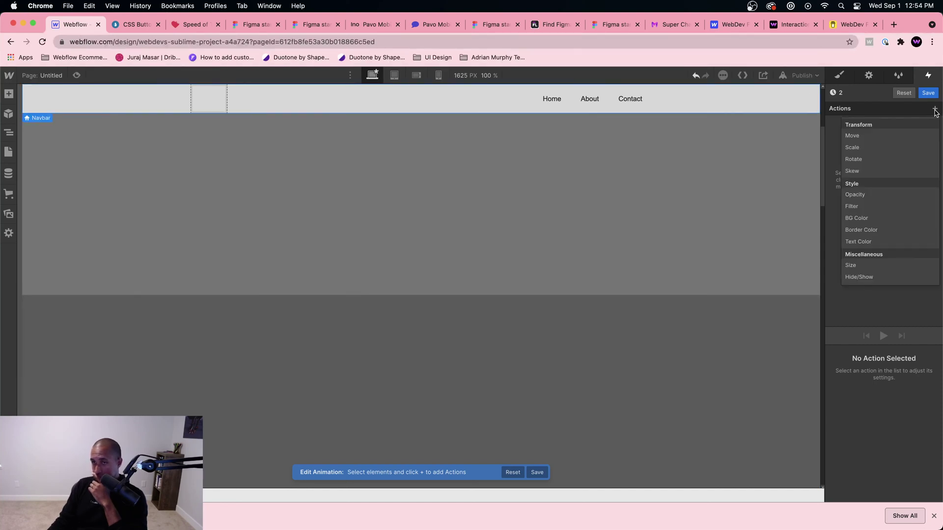
{"action": "left_click", "coordinate": [866, 215]}
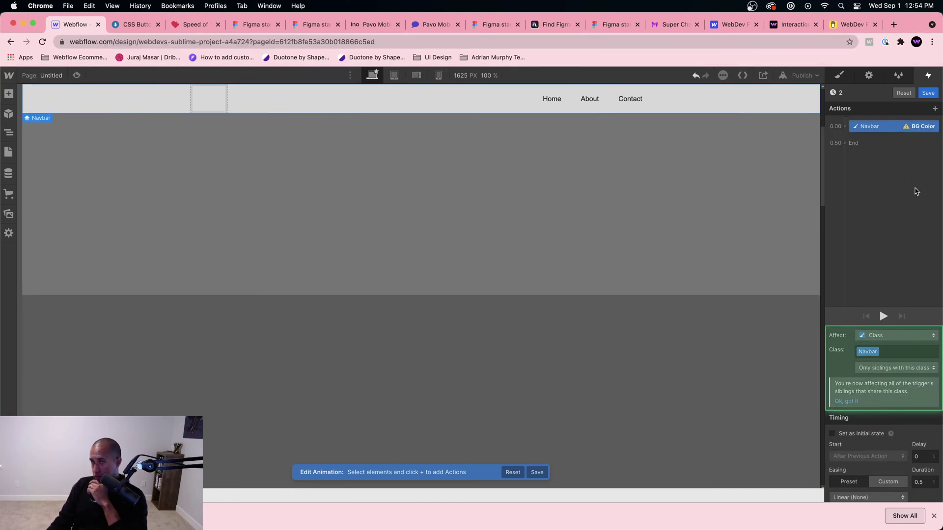
Set the Navbar's background colour in timed animation 2 to a blue-violet and save the animation
{"action": "scroll", "coordinate": [879, 442], "scroll_direction": "down", "scroll_amount": 2}
{"action": "left_click", "coordinate": [855, 492]}
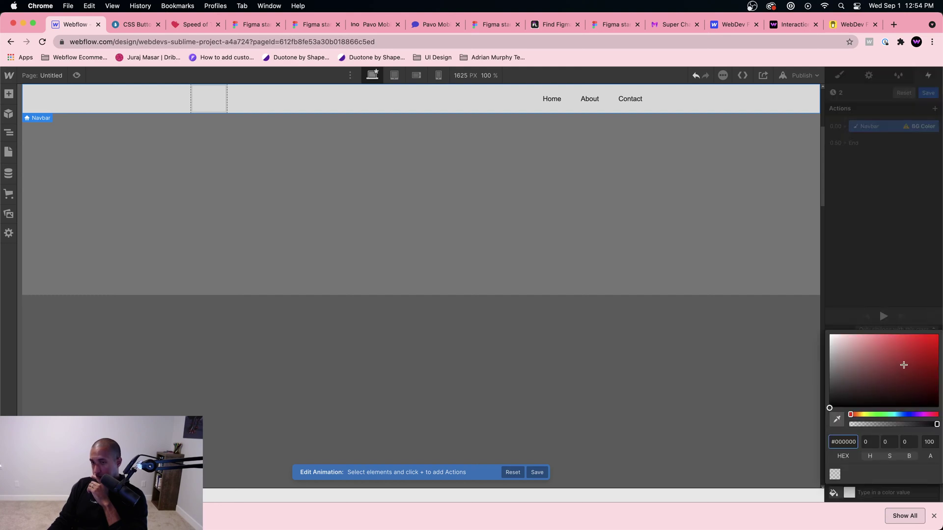
{"action": "left_click_drag", "start_coordinate": [904, 365], "coordinate": [900, 332]}
{"action": "left_click", "coordinate": [910, 414]}
{"action": "left_click", "coordinate": [890, 227]}
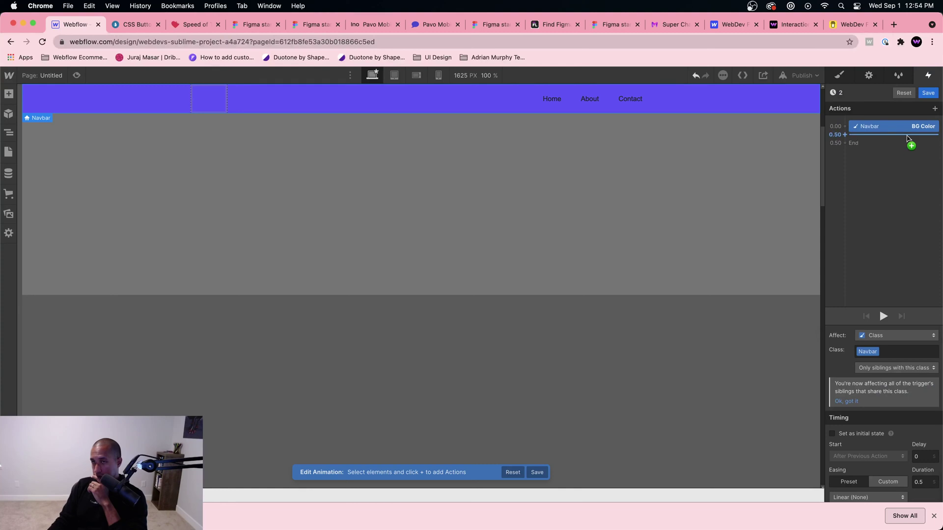
{"action": "left_click", "coordinate": [924, 95]}
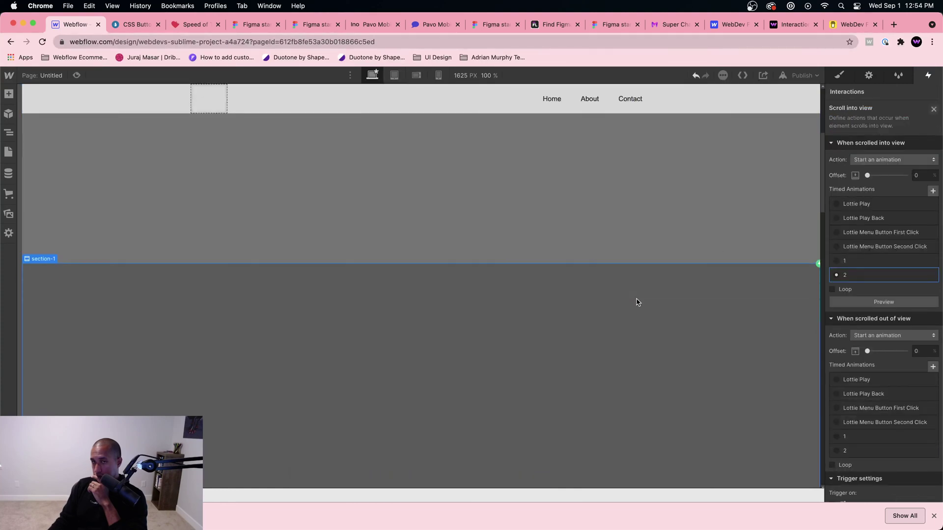
Add a new timed animation to the third section's scrolled-into-view action, keeping the canvas on the desktop breakpoint
{"action": "left_click", "coordinate": [608, 416]}
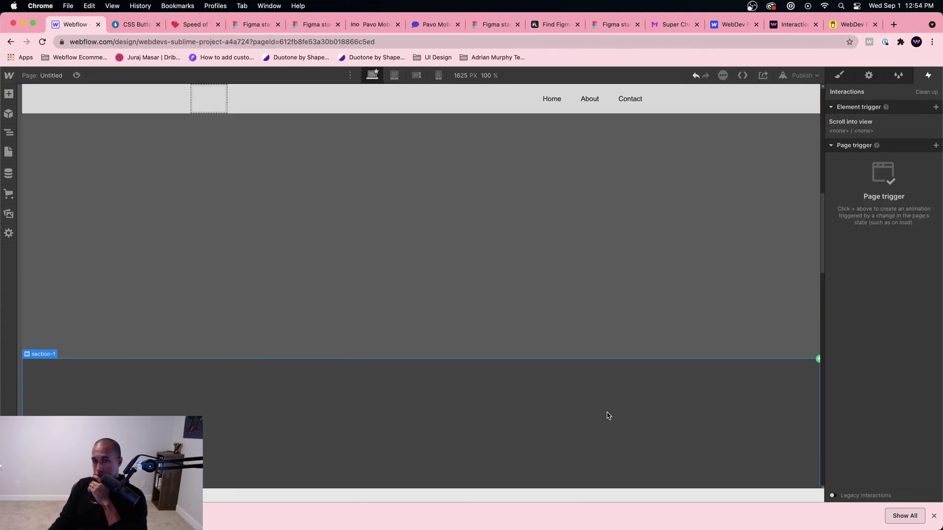
{"action": "left_click", "coordinate": [882, 121]}
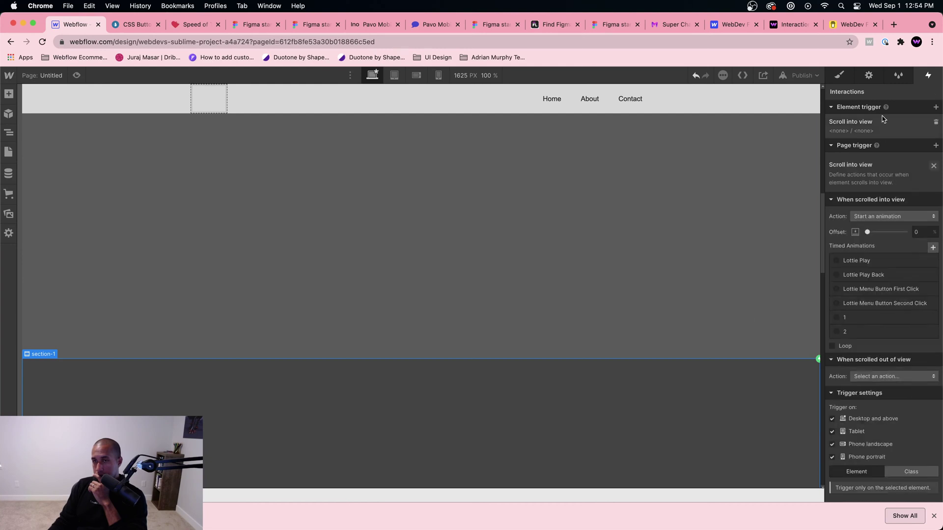
{"action": "left_click", "coordinate": [932, 190]}
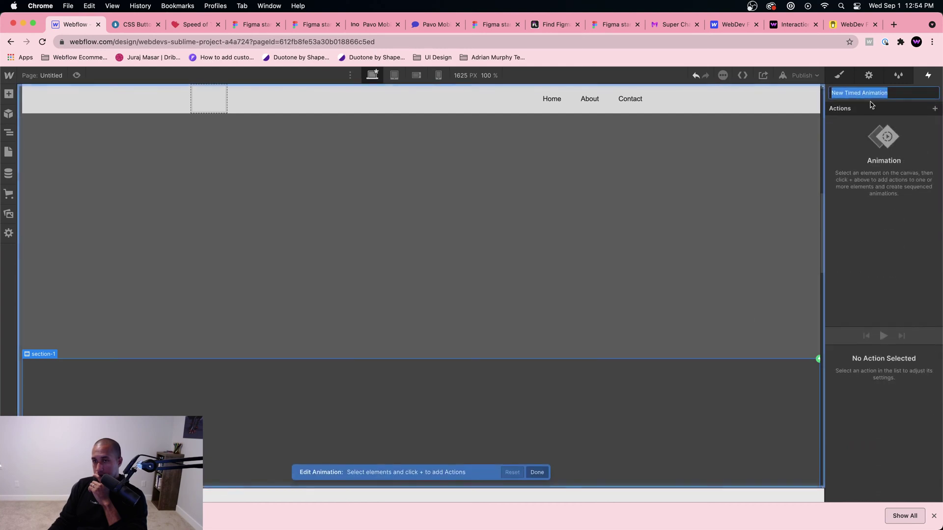
{"action": "key", "text": "3"}
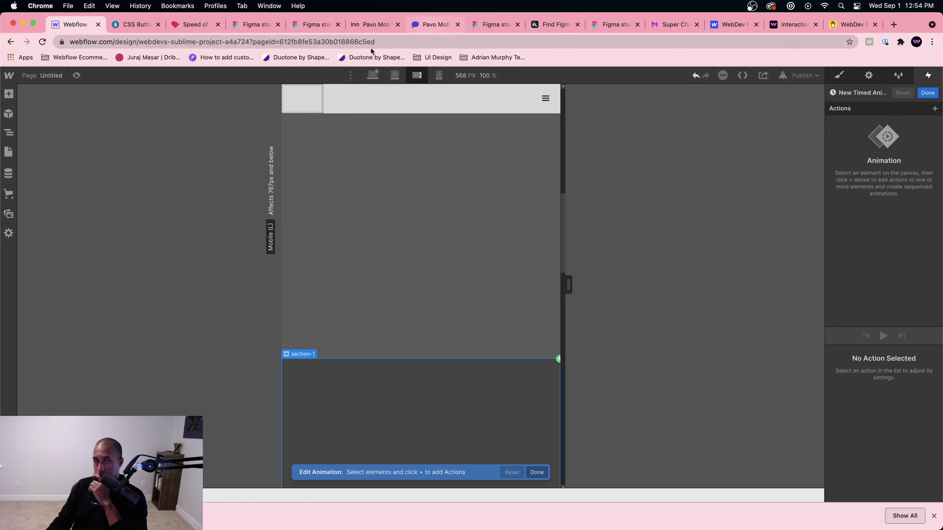
{"action": "left_click", "coordinate": [372, 75]}
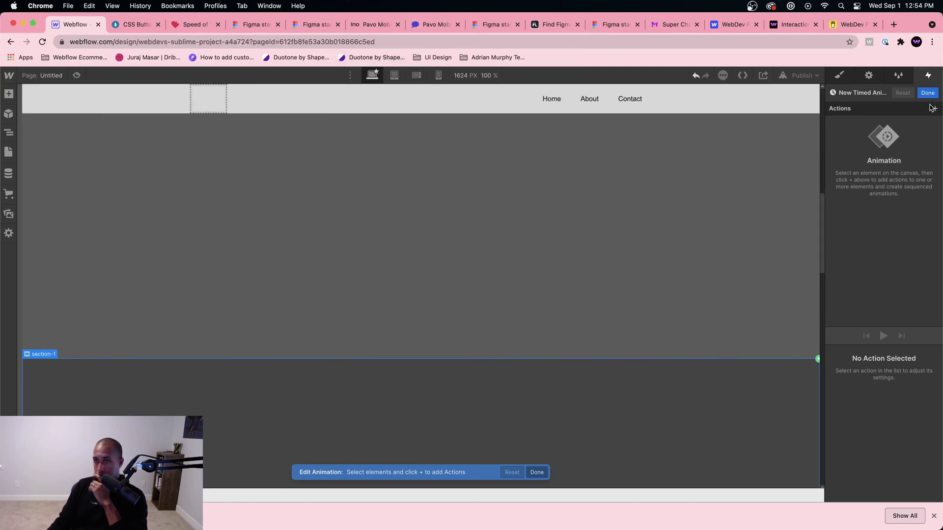
{"action": "left_click", "coordinate": [933, 109]}
{"action": "left_click", "coordinate": [926, 104]}
{"action": "left_click", "coordinate": [928, 93]}
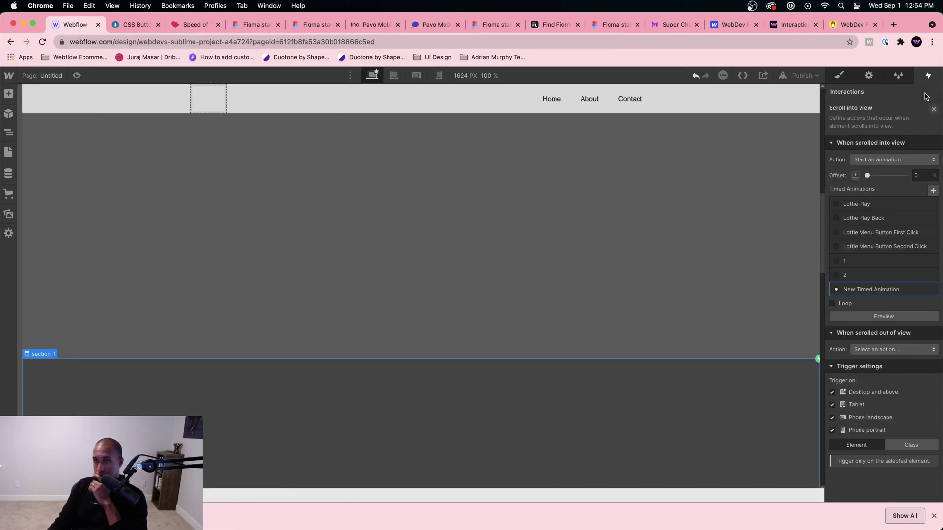
Reopen the third section's new timed animation and rename it as 3
{"action": "left_click", "coordinate": [884, 289]}
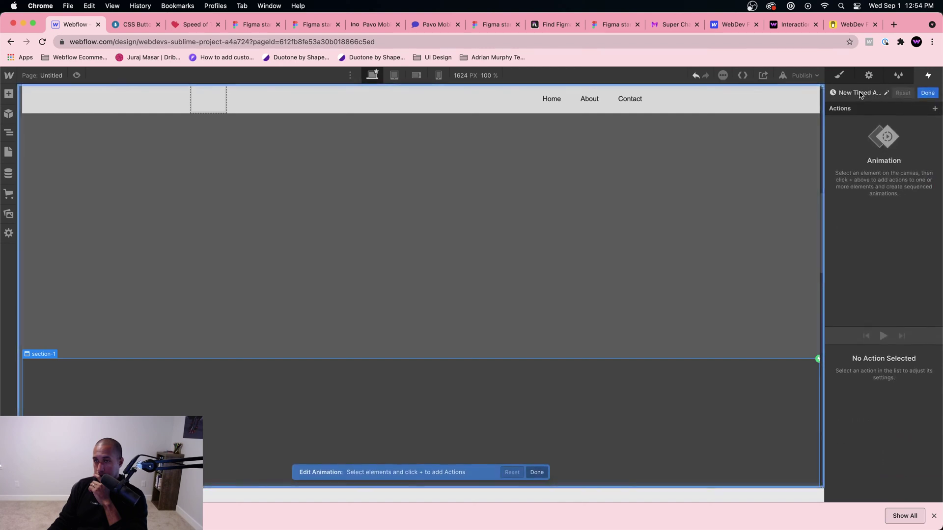
{"action": "left_click", "coordinate": [857, 93]}
{"action": "type", "text": "3"}
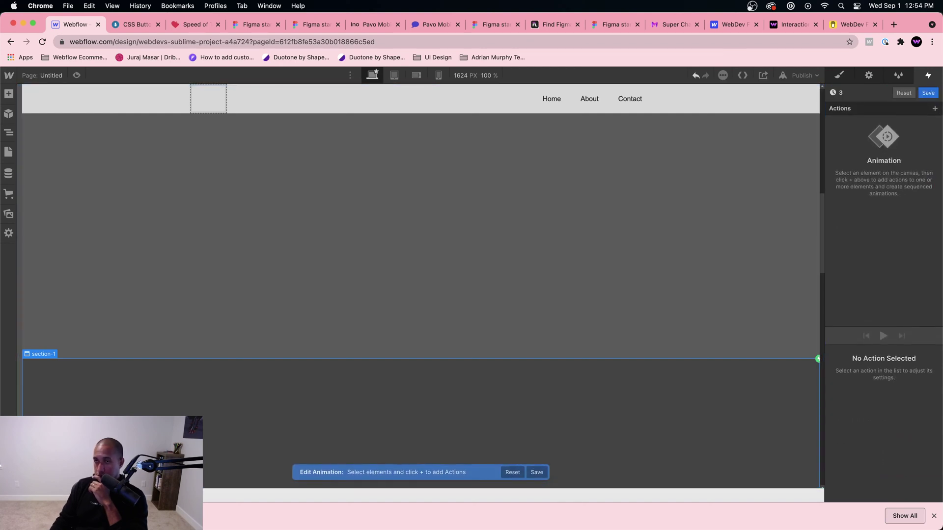
{"action": "left_click", "coordinate": [934, 109]}
{"action": "left_click", "coordinate": [870, 217]}
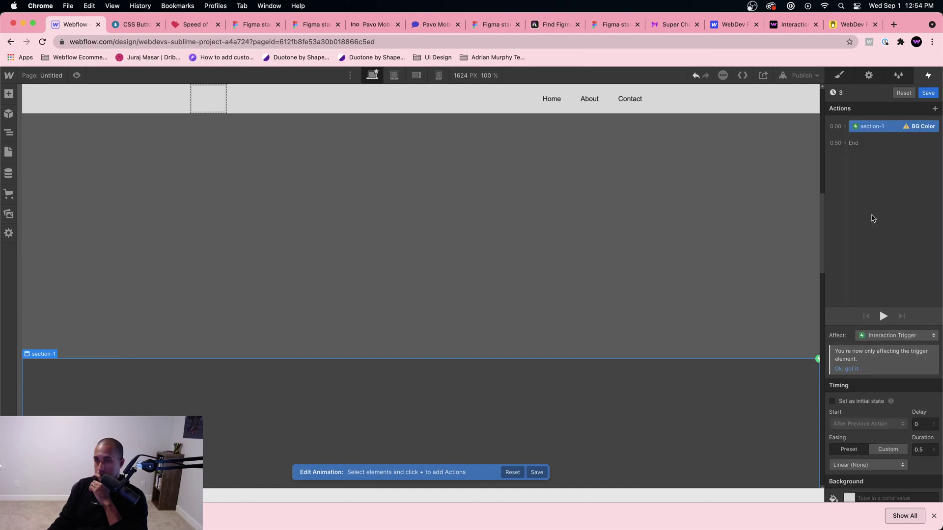
{"action": "scroll", "coordinate": [836, 495], "scroll_direction": "down", "scroll_amount": 1}
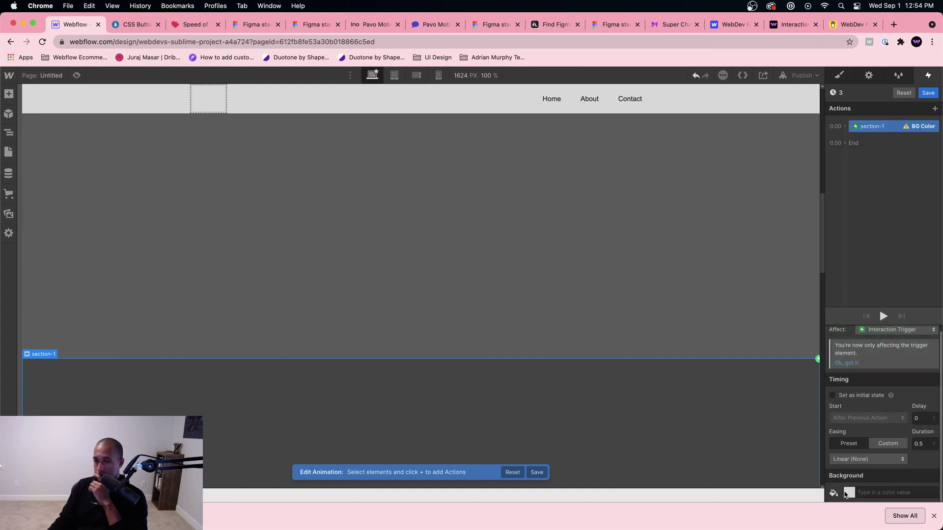
{"action": "left_click", "coordinate": [848, 493]}
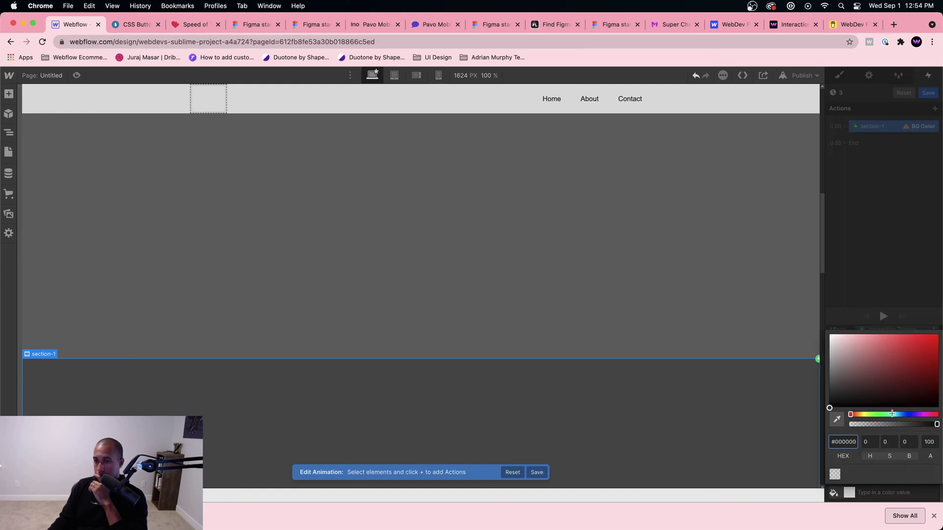
{"action": "left_click_drag", "start_coordinate": [892, 414], "coordinate": [878, 413]}
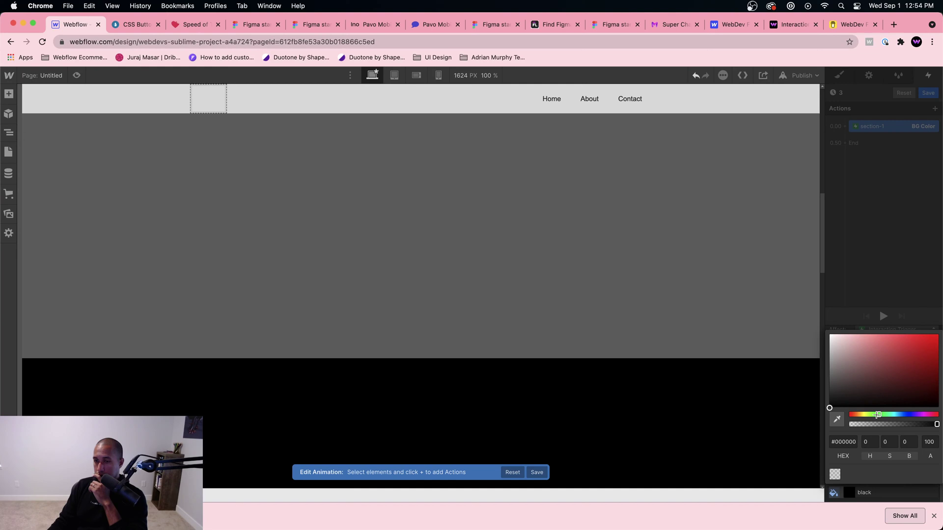
{"action": "left_click", "coordinate": [855, 254]}
{"action": "right_click", "coordinate": [879, 128]}
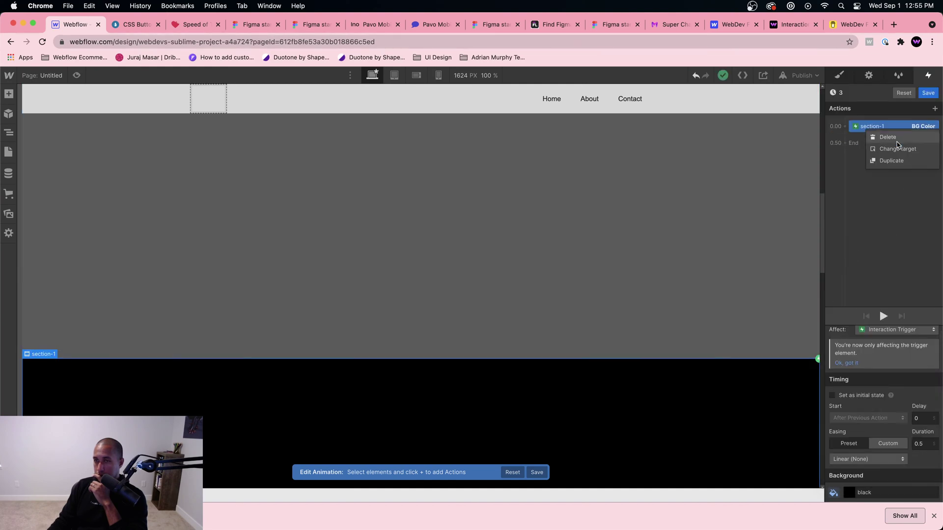
{"action": "left_click", "coordinate": [886, 137]}
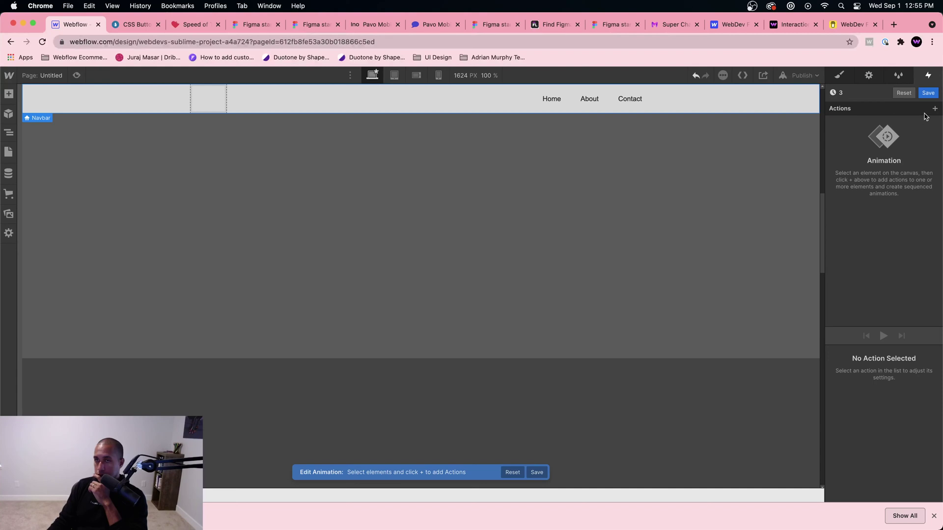
Add a BG Color action for the Navbar in light green #85ffa8 to timed animation 3 and save it
{"action": "left_click", "coordinate": [931, 109]}
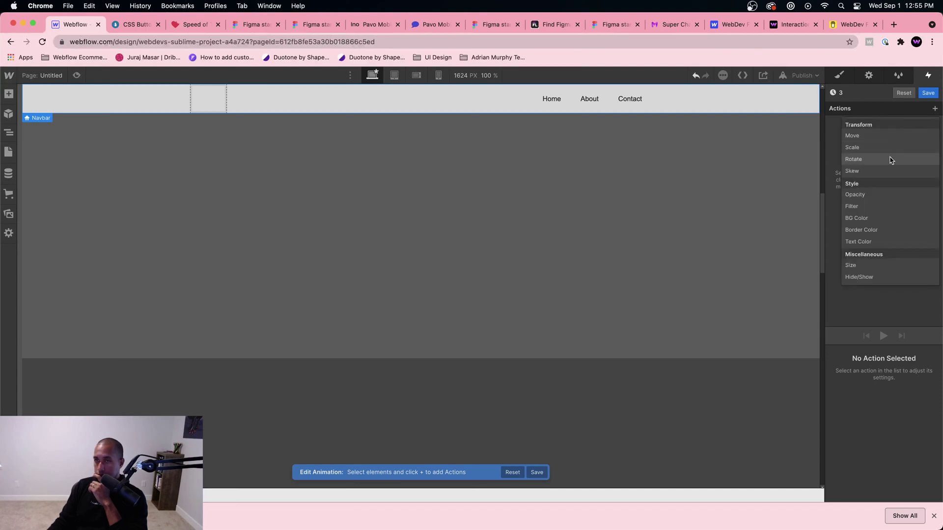
{"action": "left_click", "coordinate": [870, 227]}
{"action": "scroll", "coordinate": [893, 446], "scroll_direction": "down", "scroll_amount": 2}
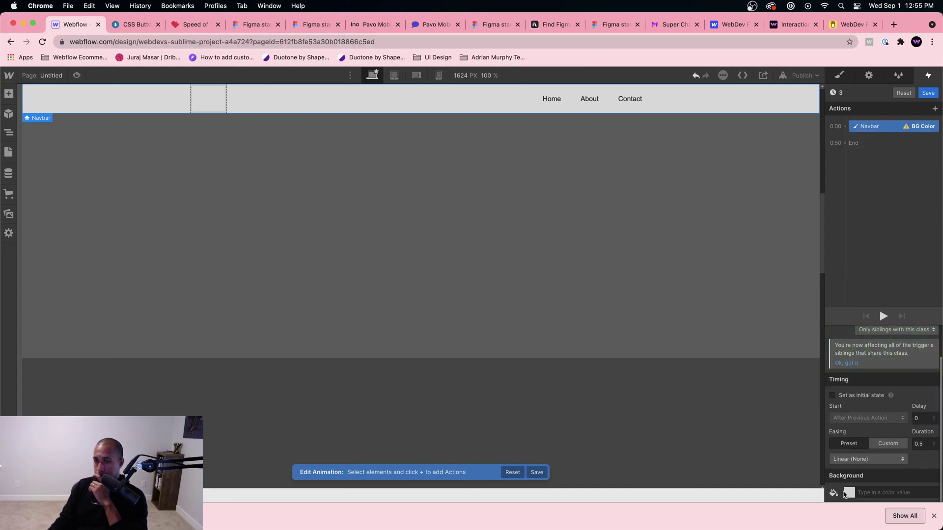
{"action": "left_click", "coordinate": [845, 492]}
{"action": "left_click", "coordinate": [883, 415]}
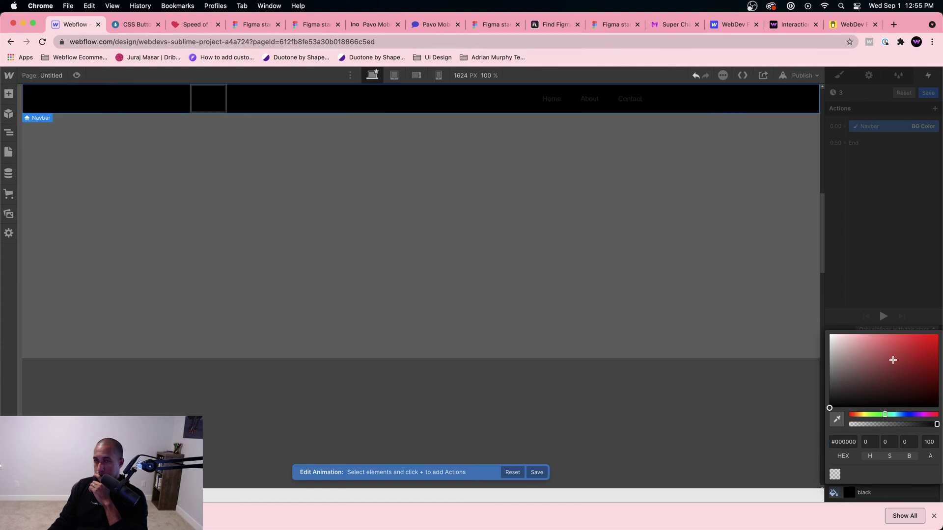
{"action": "left_click_drag", "start_coordinate": [891, 375], "coordinate": [881, 334]}
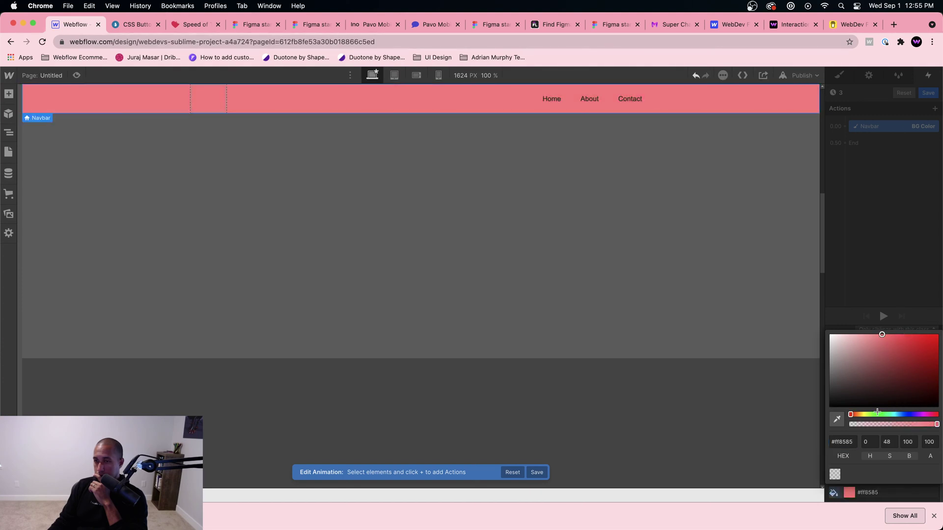
{"action": "left_click", "coordinate": [880, 414]}
{"action": "left_click", "coordinate": [891, 241]}
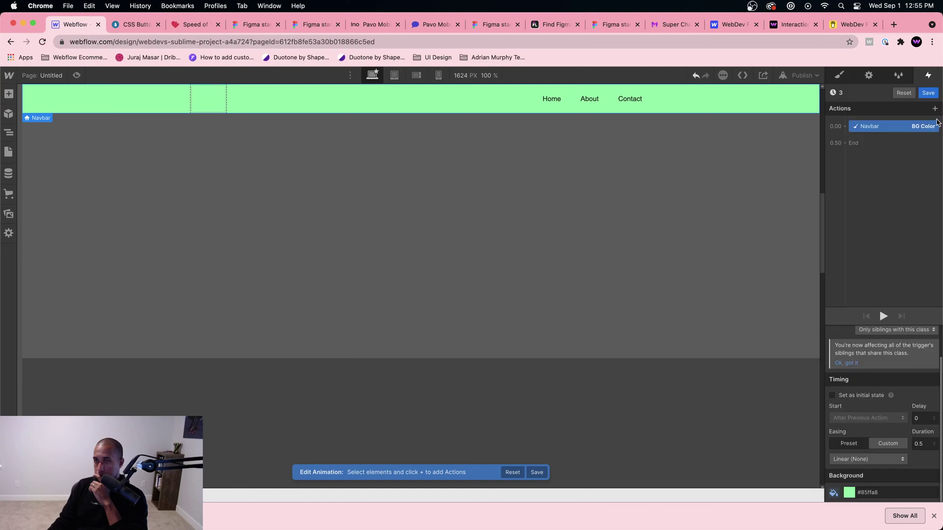
{"action": "left_click", "coordinate": [928, 93]}
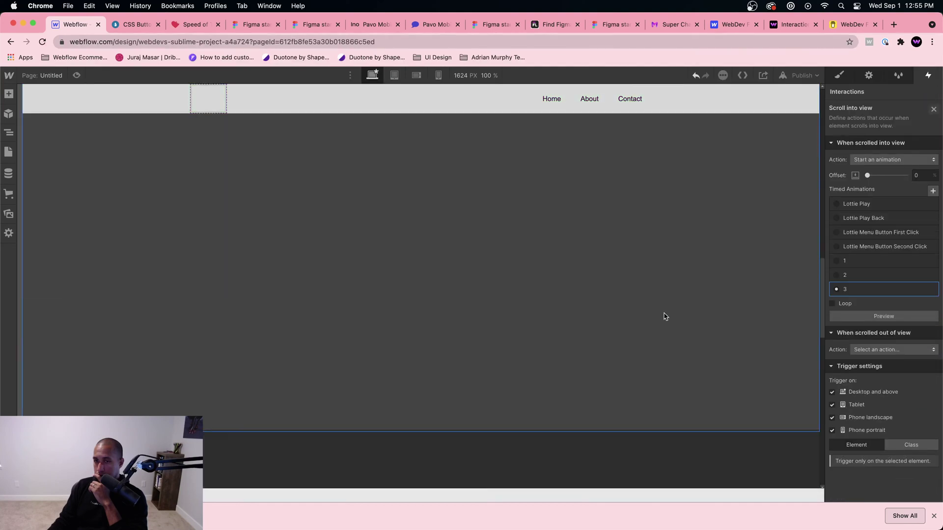
Give the fourth section a Scroll into view trigger that starts an animation when scrolled into view
{"action": "left_click", "coordinate": [672, 416]}
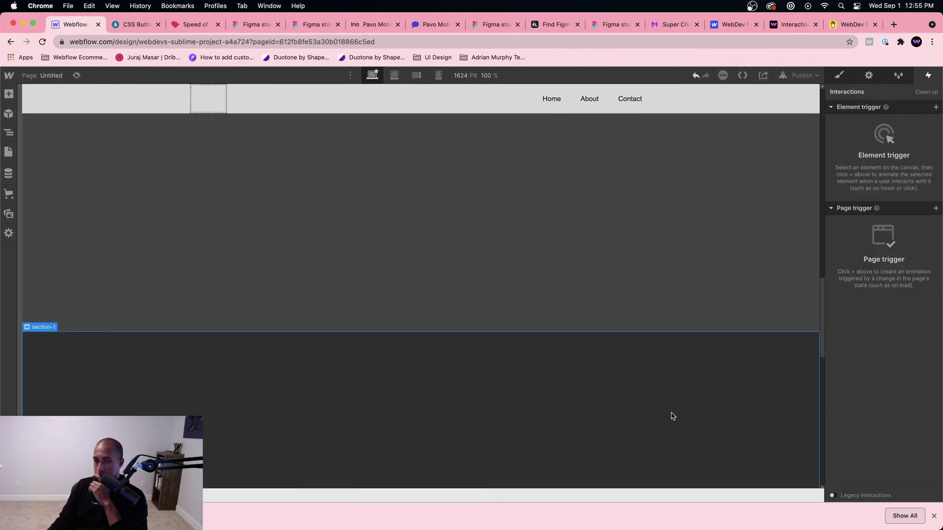
{"action": "left_click", "coordinate": [934, 108]}
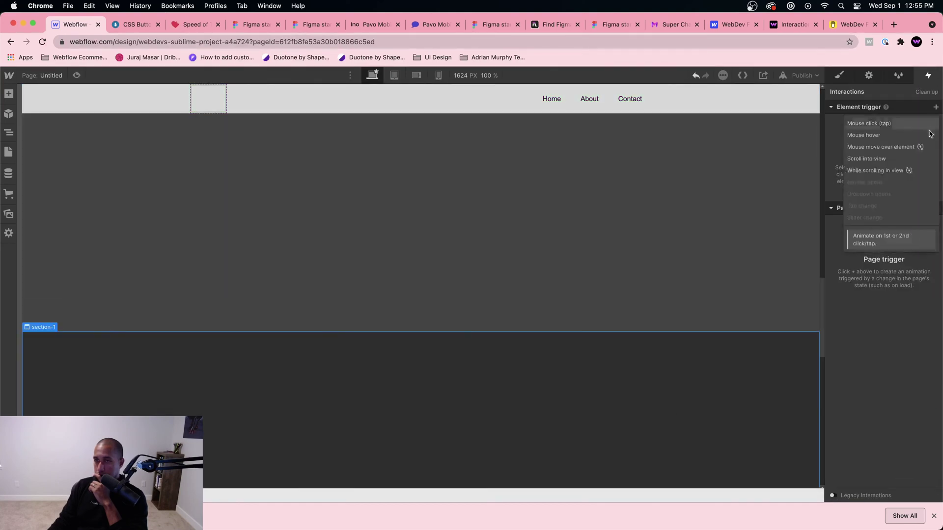
{"action": "left_click", "coordinate": [878, 160]}
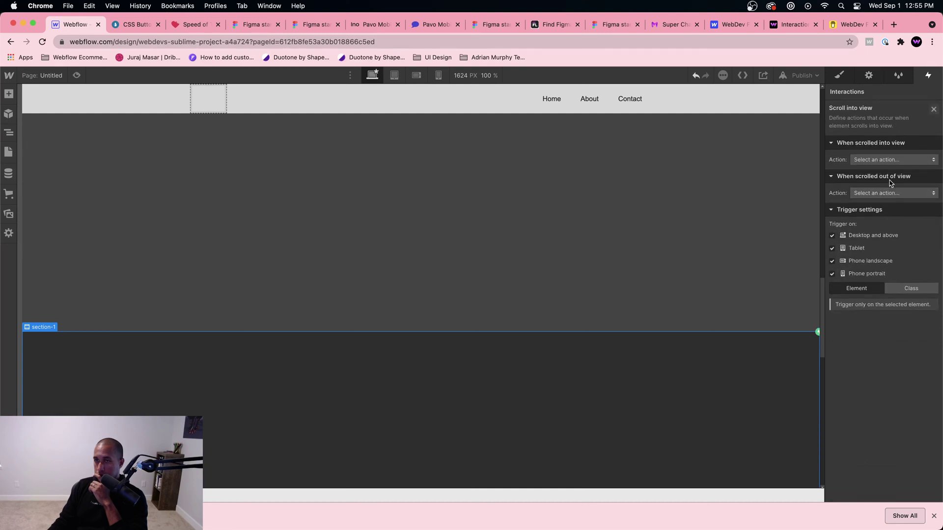
{"action": "left_click", "coordinate": [888, 161]}
{"action": "left_click", "coordinate": [887, 183]}
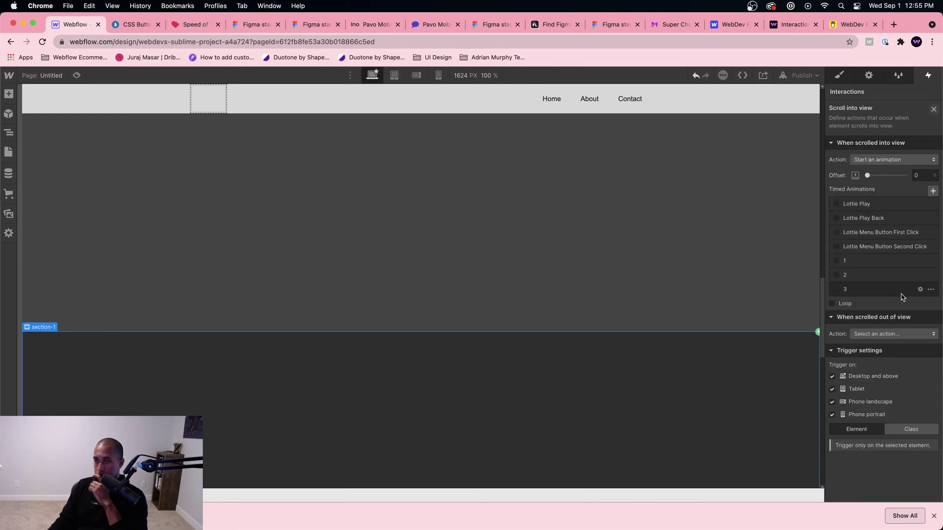
Duplicate timed animation 3 for the fourth section and rename the copy as 4
{"action": "left_click", "coordinate": [931, 289]}
{"action": "left_click", "coordinate": [908, 327]}
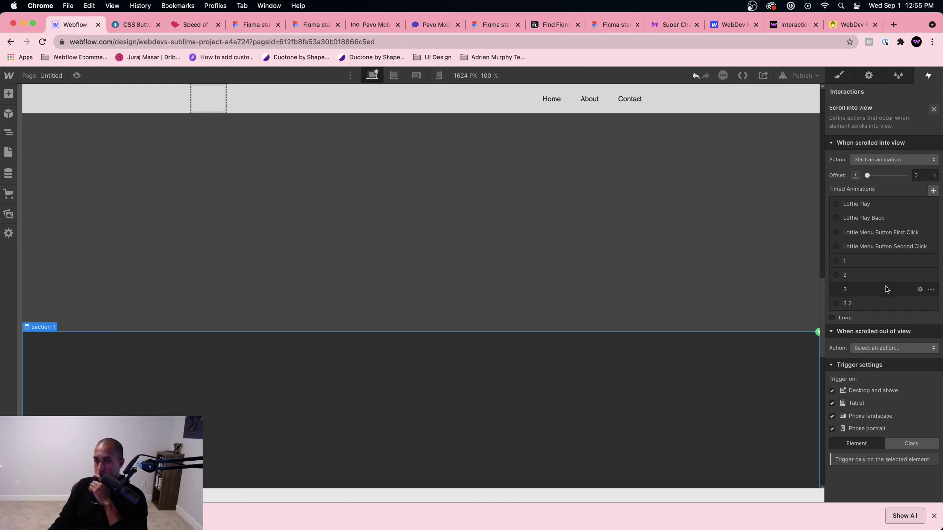
{"action": "left_click", "coordinate": [875, 305]}
{"action": "left_click", "coordinate": [841, 92]}
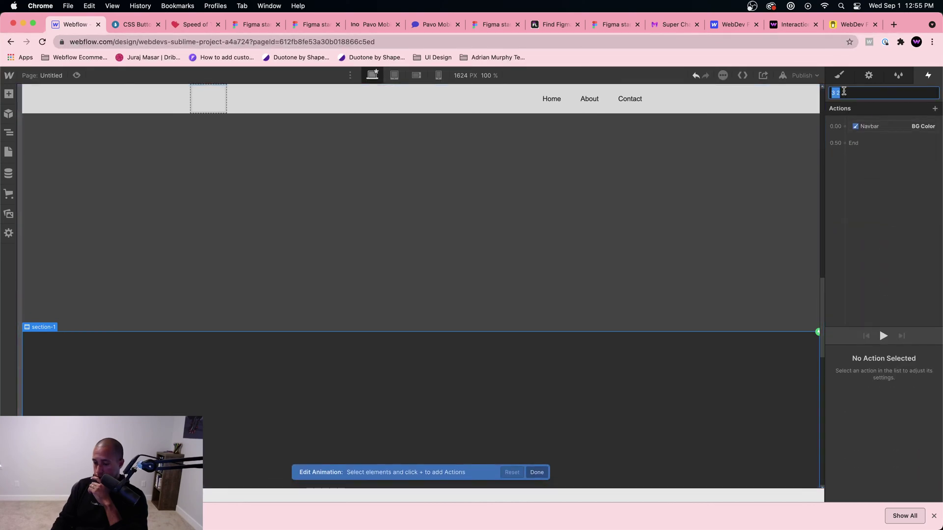
{"action": "type", "text": "4"}
Set the Navbar's background colour in timed animation 4 to pink #ff85eb and save the animation
{"action": "left_click", "coordinate": [883, 126]}
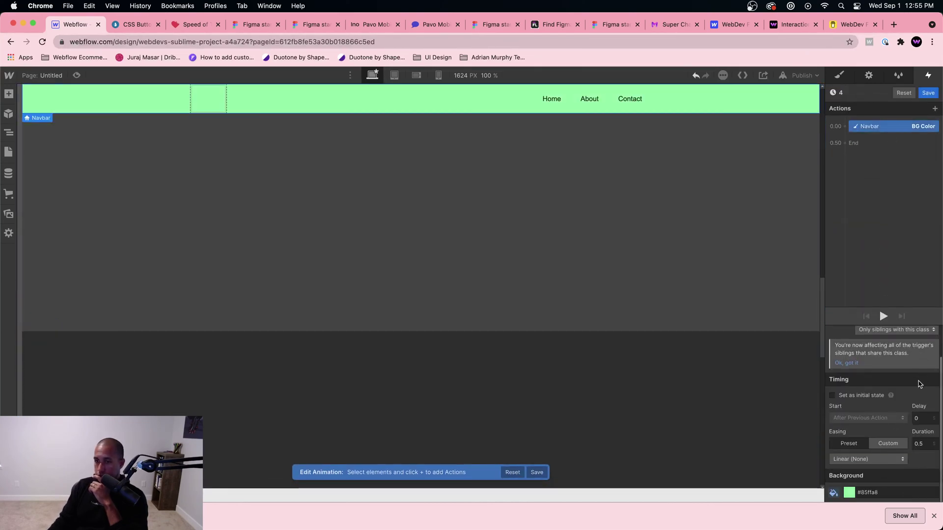
{"action": "left_click", "coordinate": [849, 493]}
{"action": "left_click", "coordinate": [924, 414]}
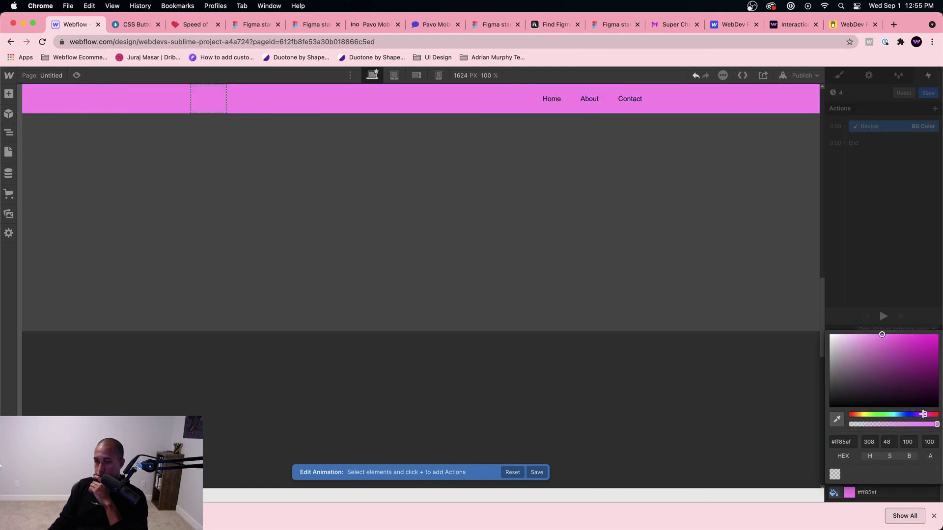
{"action": "left_click", "coordinate": [917, 211]}
{"action": "left_click", "coordinate": [928, 93]}
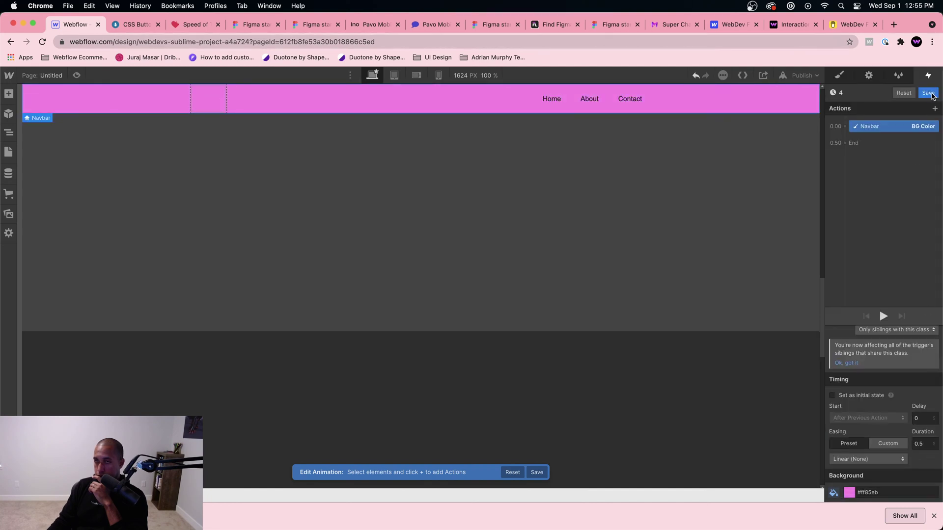
Give the black fifth section a Scroll into view trigger that starts an animation when scrolled into view
{"action": "left_click", "coordinate": [712, 394]}
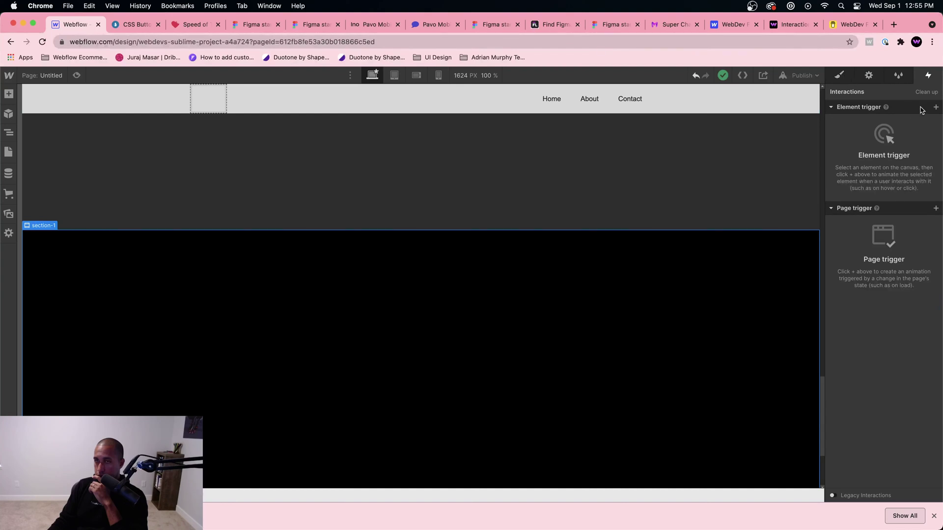
{"action": "left_click", "coordinate": [934, 107]}
{"action": "left_click", "coordinate": [884, 158]}
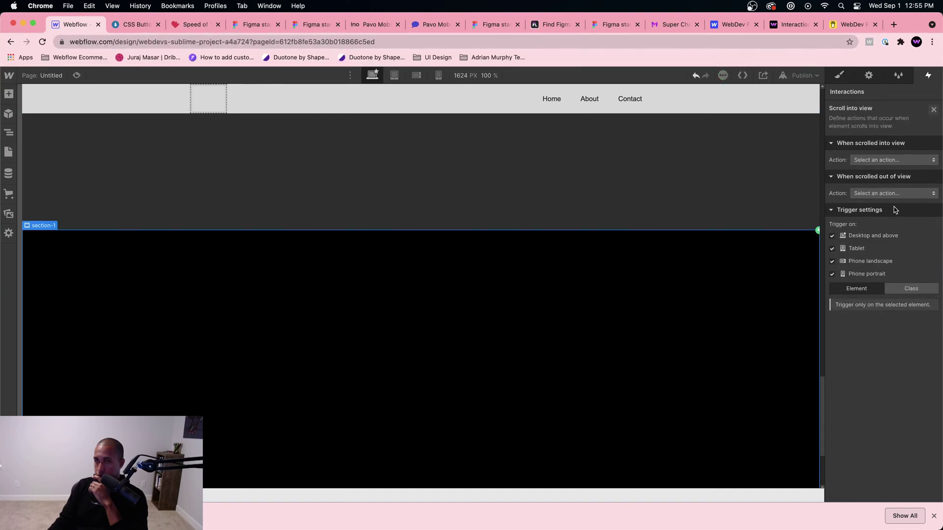
{"action": "left_click", "coordinate": [893, 160]}
{"action": "left_click", "coordinate": [879, 180]}
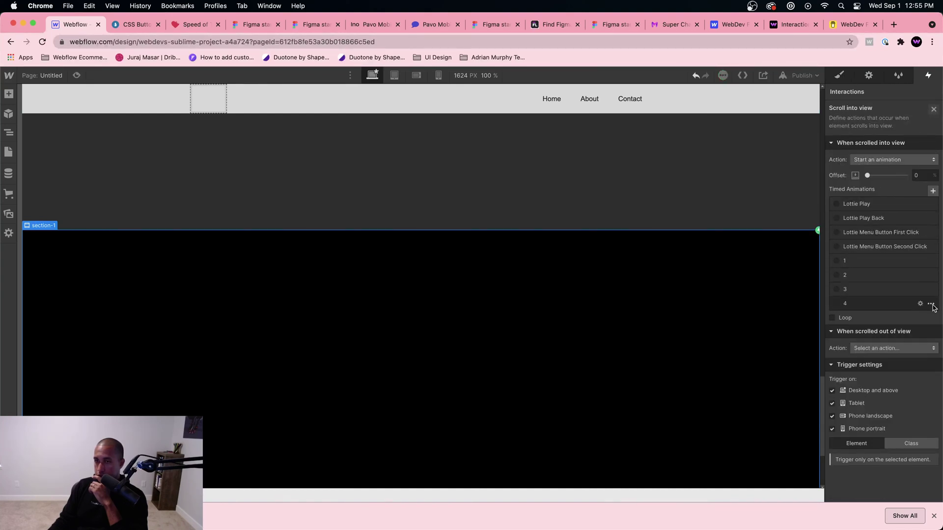
Duplicate timed animation 4 for the fifth section and rename the copy as 5
{"action": "left_click", "coordinate": [931, 304]}
{"action": "left_click", "coordinate": [916, 346]}
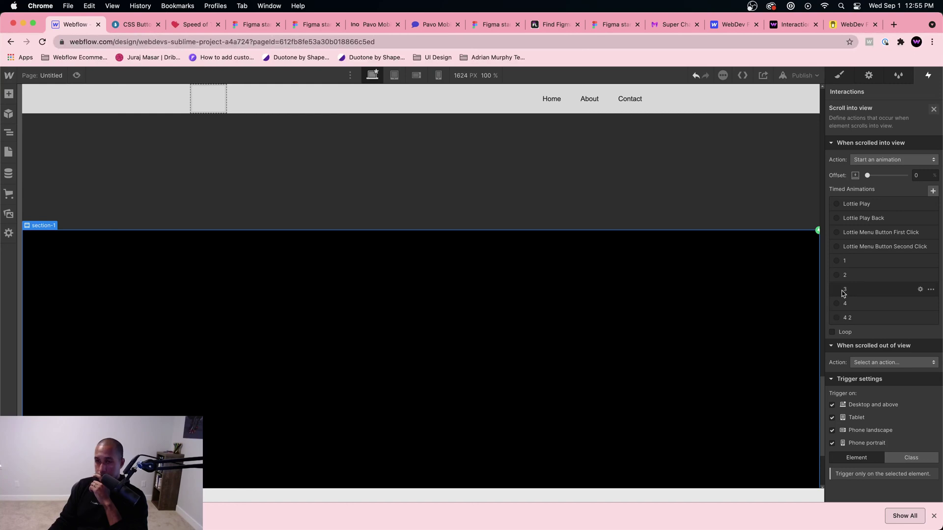
{"action": "left_click", "coordinate": [846, 318]}
{"action": "left_click", "coordinate": [857, 318]}
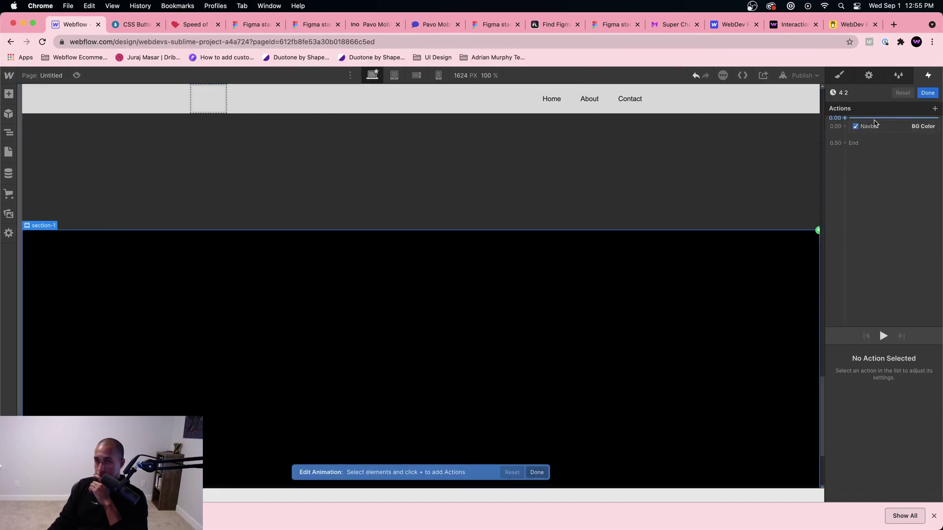
{"action": "left_click", "coordinate": [844, 92]}
{"action": "type", "text": "5"}
{"action": "key", "text": "Return"}
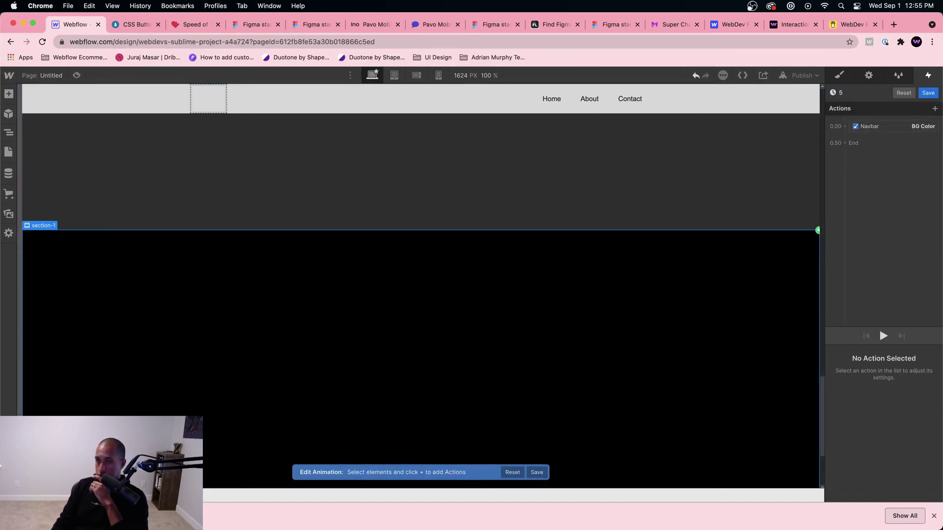
Set the Navbar's background colour in timed animation 5 to salmon pink #ff8587 and save the animation
{"action": "left_click", "coordinate": [899, 126]}
{"action": "scroll", "coordinate": [864, 441], "scroll_direction": "down", "scroll_amount": 2}
{"action": "left_click", "coordinate": [848, 492]}
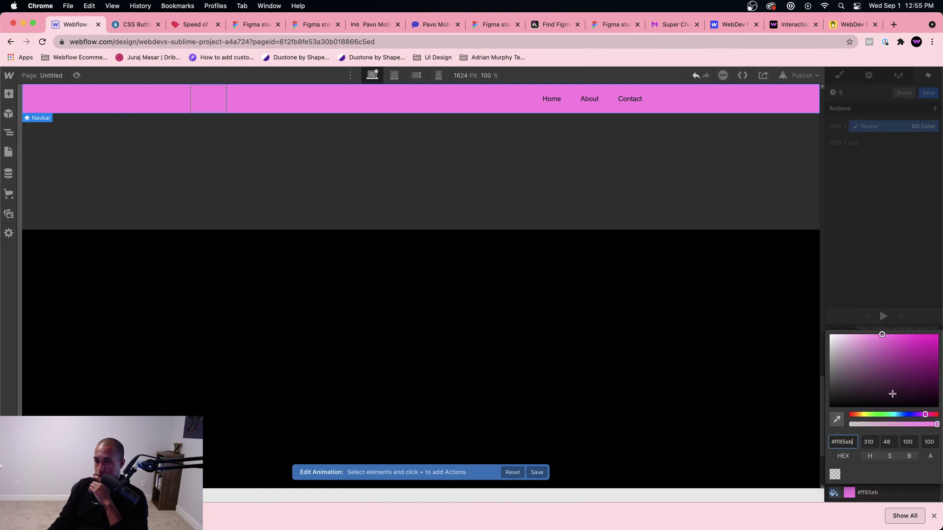
{"action": "left_click_drag", "start_coordinate": [925, 415], "coordinate": [936, 415]}
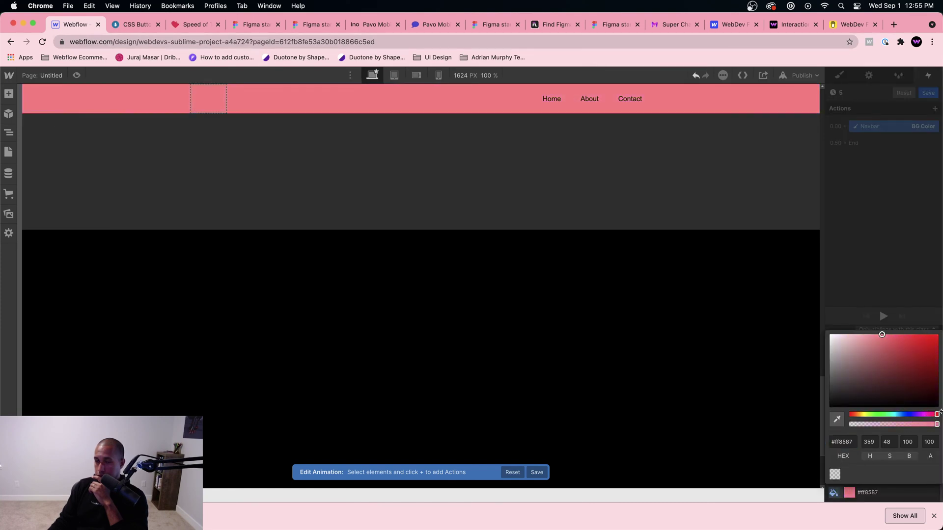
{"action": "left_click", "coordinate": [893, 243]}
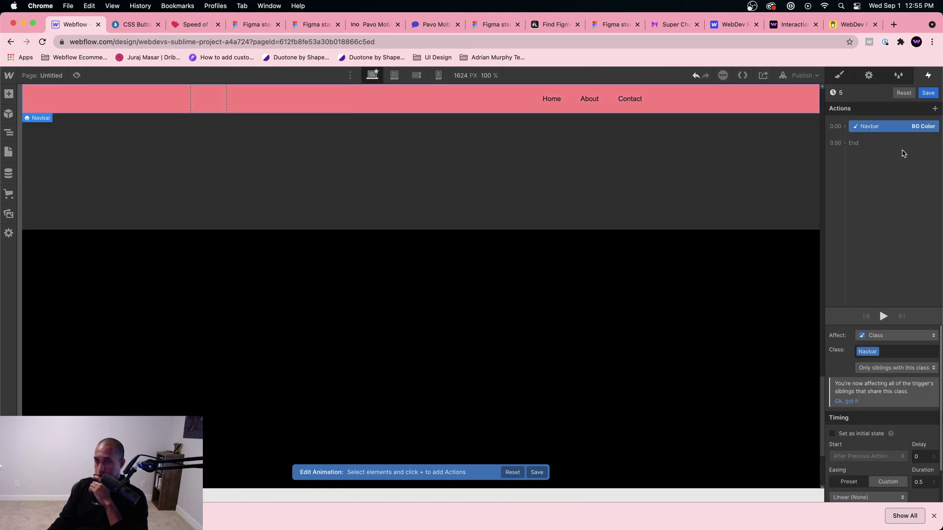
{"action": "left_click", "coordinate": [928, 93]}
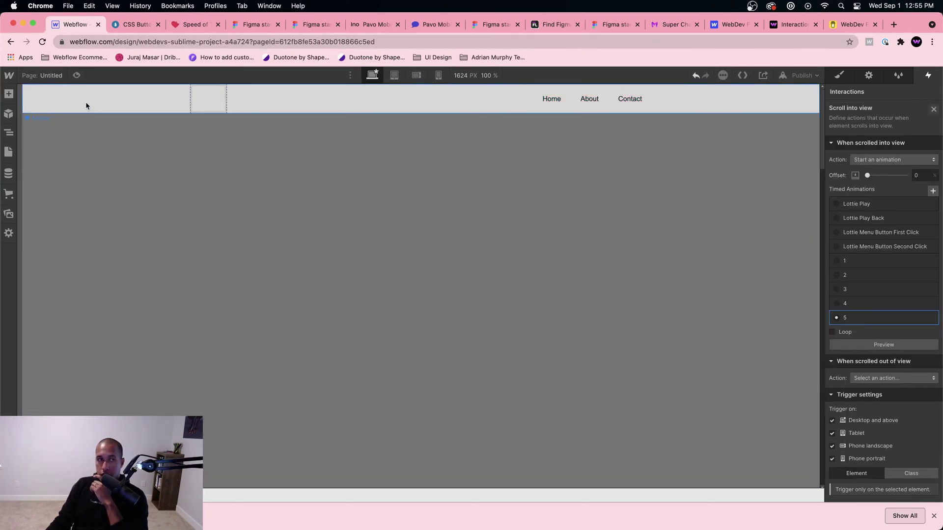
Copy the Navbar's background colour value from timed animation 1 and leave the animation
{"action": "left_click", "coordinate": [884, 276]}
{"action": "left_click", "coordinate": [878, 265]}
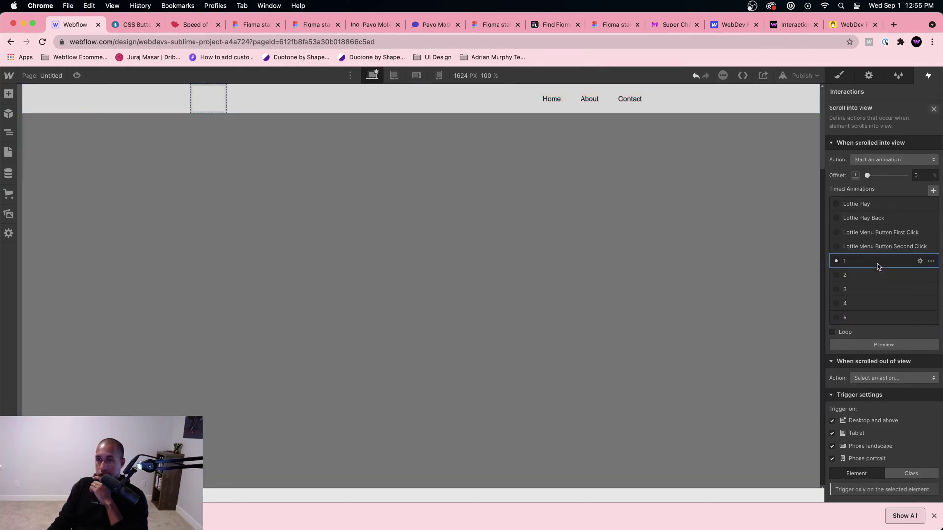
{"action": "left_click", "coordinate": [878, 265]}
{"action": "left_click", "coordinate": [879, 128]}
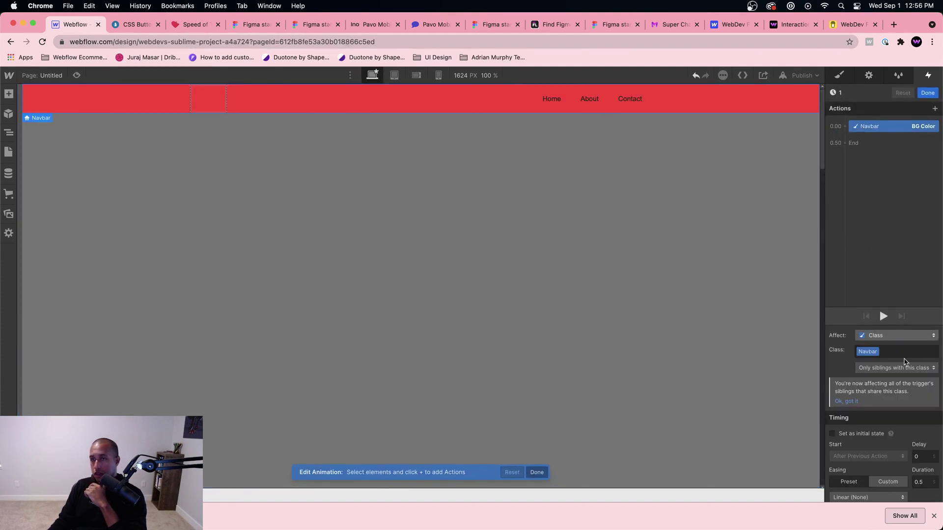
{"action": "left_click", "coordinate": [885, 492]}
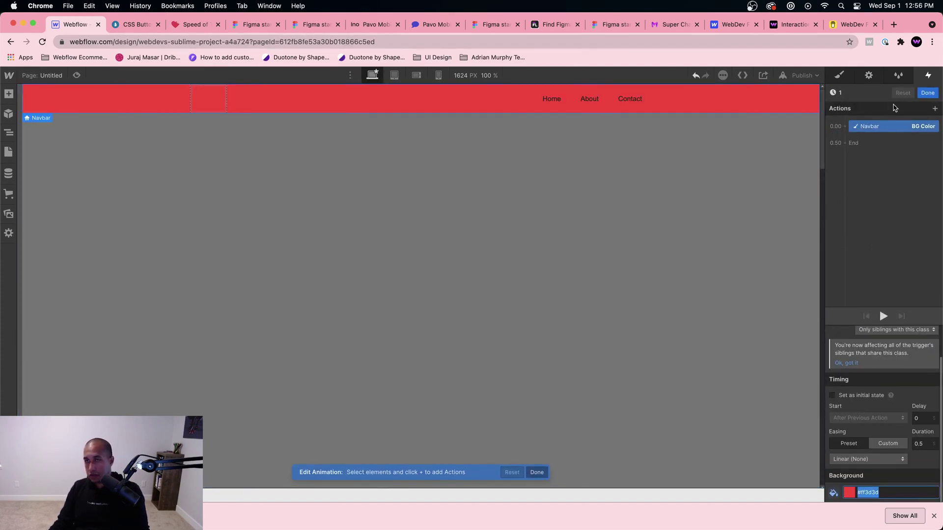
{"action": "left_click", "coordinate": [927, 93]}
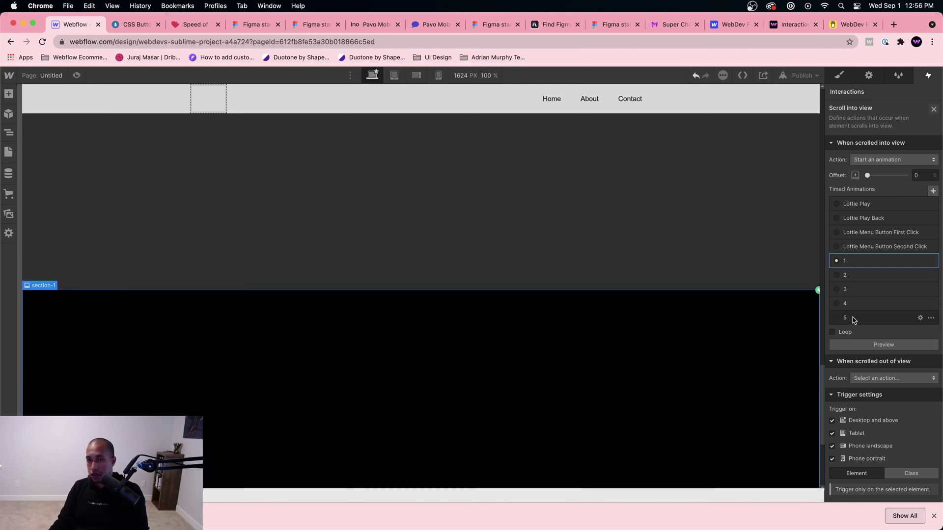
Set the Navbar's own default background colour to red #ff3d3d in its style settings
{"action": "left_click", "coordinate": [527, 200]}
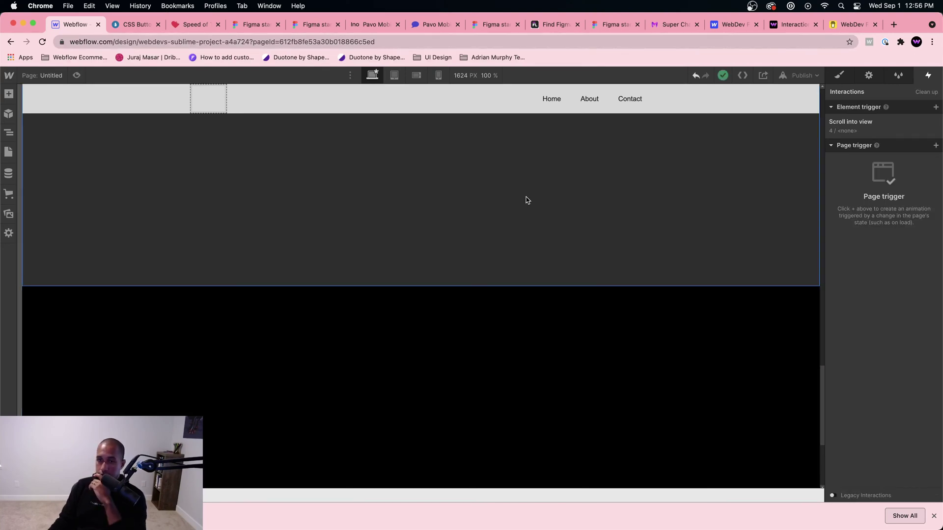
{"action": "left_click", "coordinate": [59, 98]}
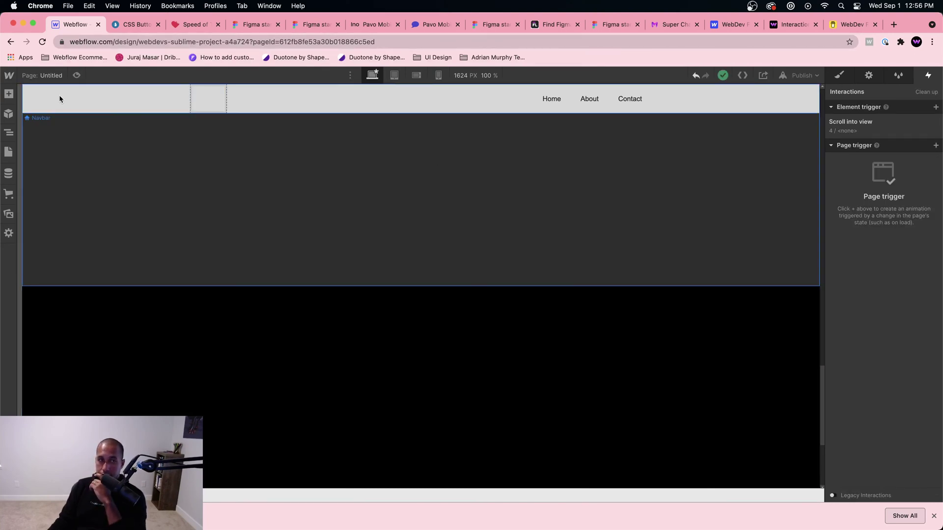
{"action": "left_click", "coordinate": [844, 76]}
{"action": "scroll", "coordinate": [886, 319], "scroll_direction": "down", "scroll_amount": 10}
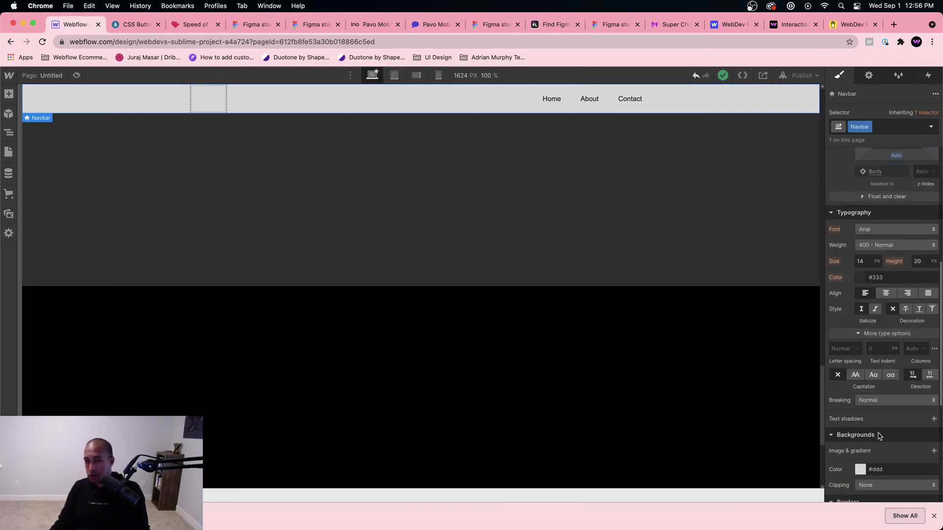
{"action": "scroll", "coordinate": [879, 436], "scroll_direction": "down", "scroll_amount": 2}
{"action": "double_click", "coordinate": [879, 418]}
{"action": "type", "text": "ff3d3d"}
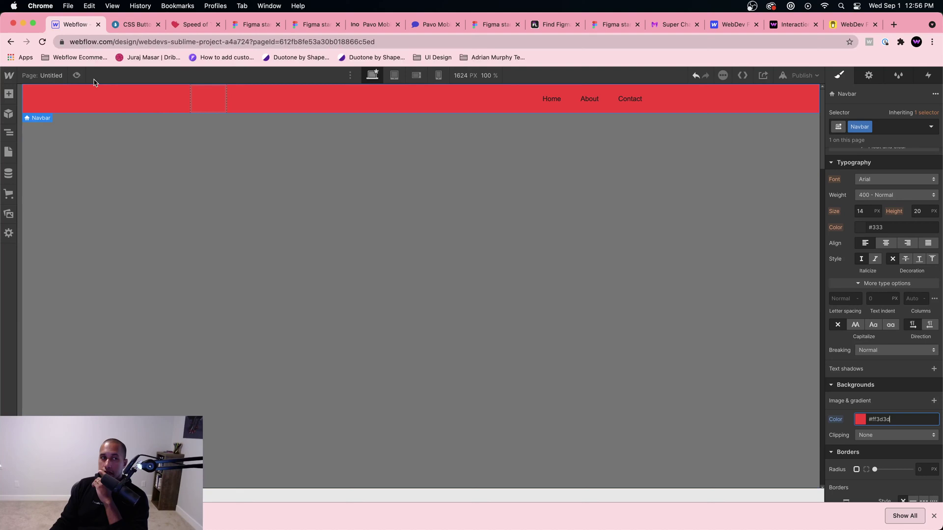
Preview the page and go back and forth through its sections to check how the navbar colour changes
{"action": "left_click", "coordinate": [76, 76]}
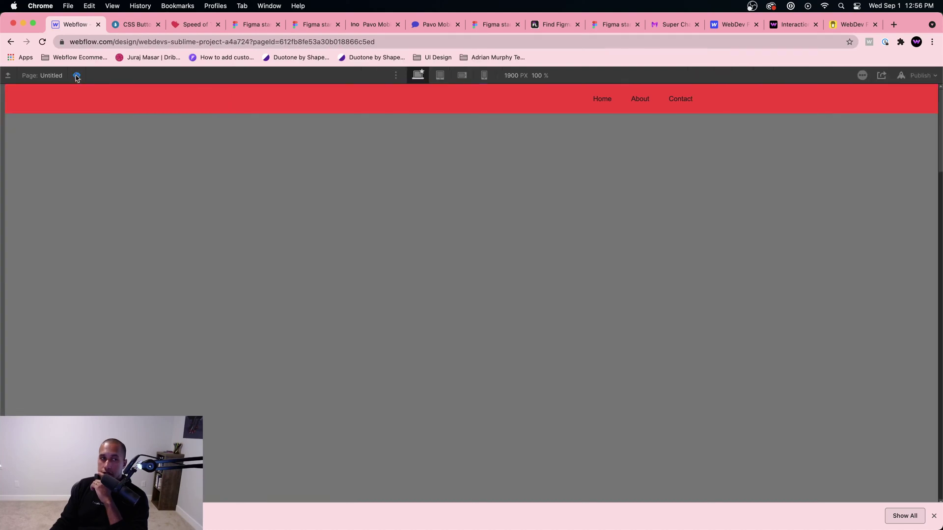
{"action": "scroll", "coordinate": [540, 262], "scroll_direction": "down", "scroll_amount": 10}
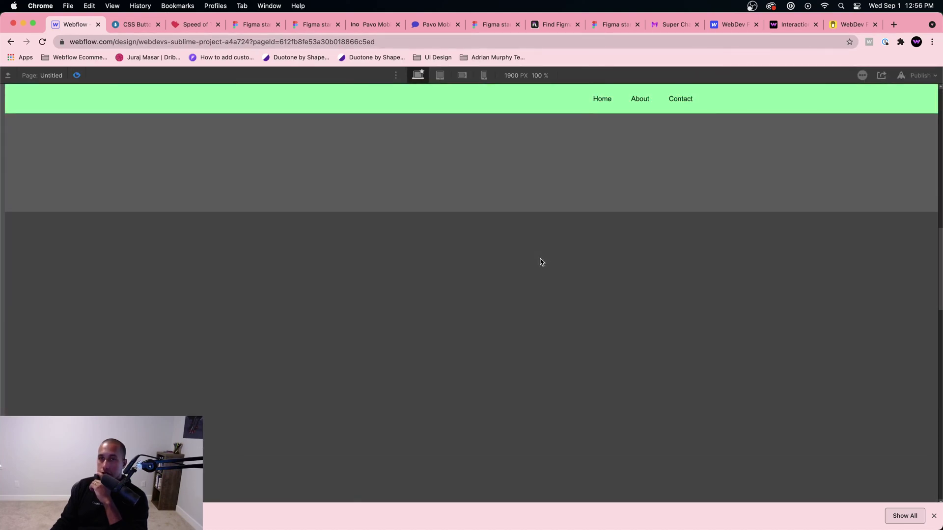
{"action": "scroll", "coordinate": [540, 261], "scroll_direction": "down", "scroll_amount": 4}
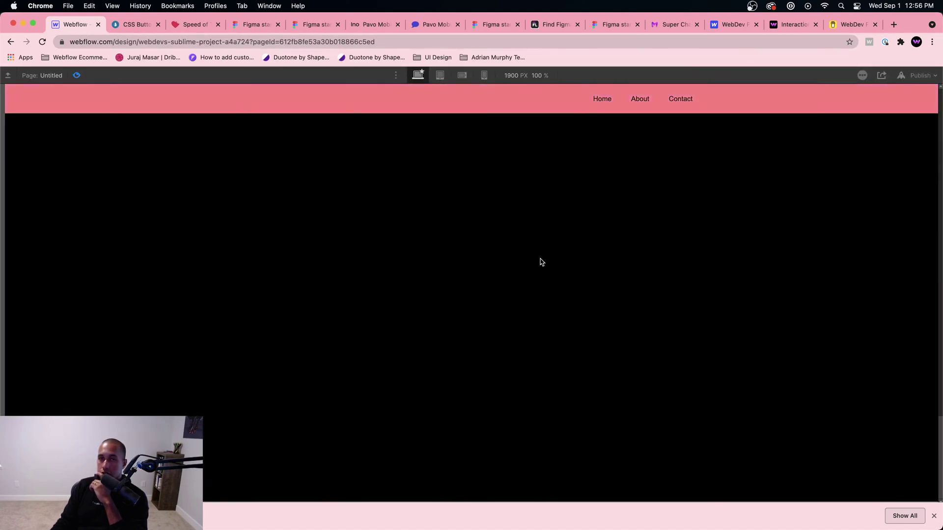
{"action": "scroll", "coordinate": [541, 261], "scroll_direction": "down", "scroll_amount": 5}
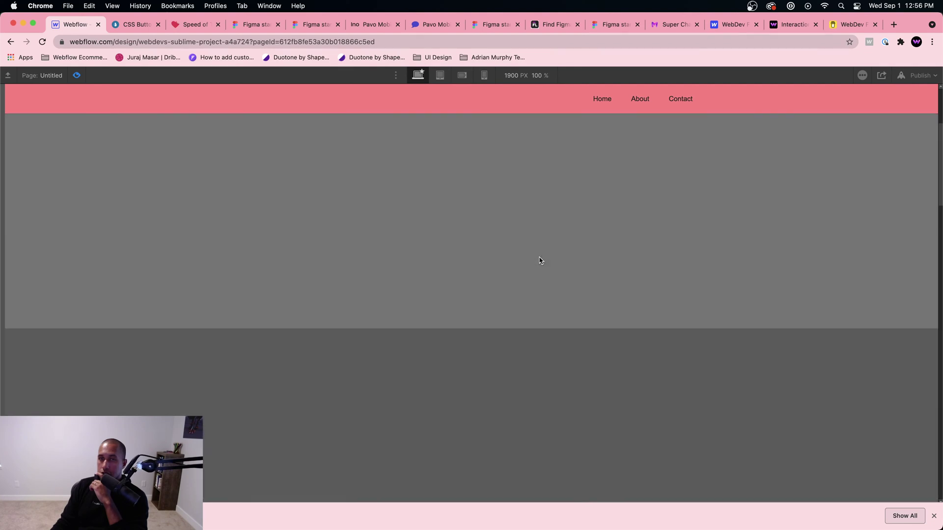
{"action": "scroll", "coordinate": [537, 262], "scroll_direction": "down", "scroll_amount": 10}
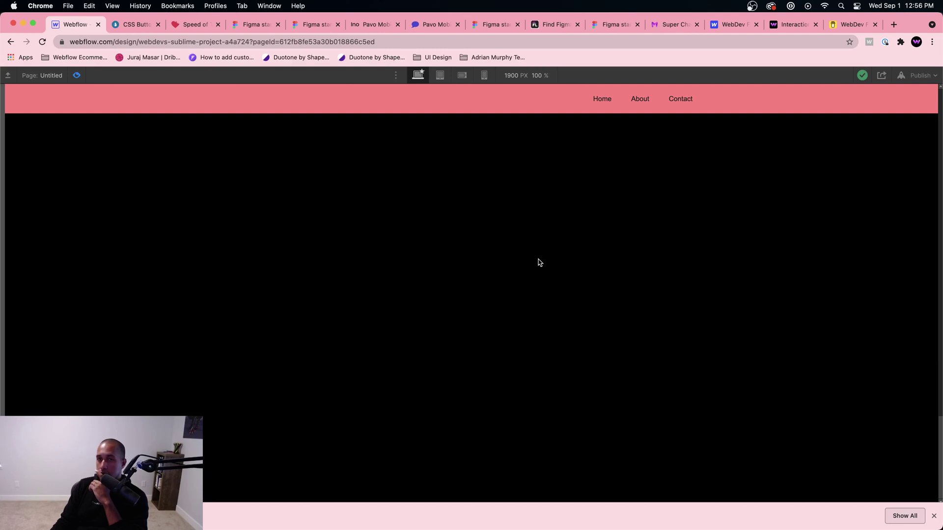
{"action": "scroll", "coordinate": [539, 262], "scroll_direction": "up", "scroll_amount": 3}
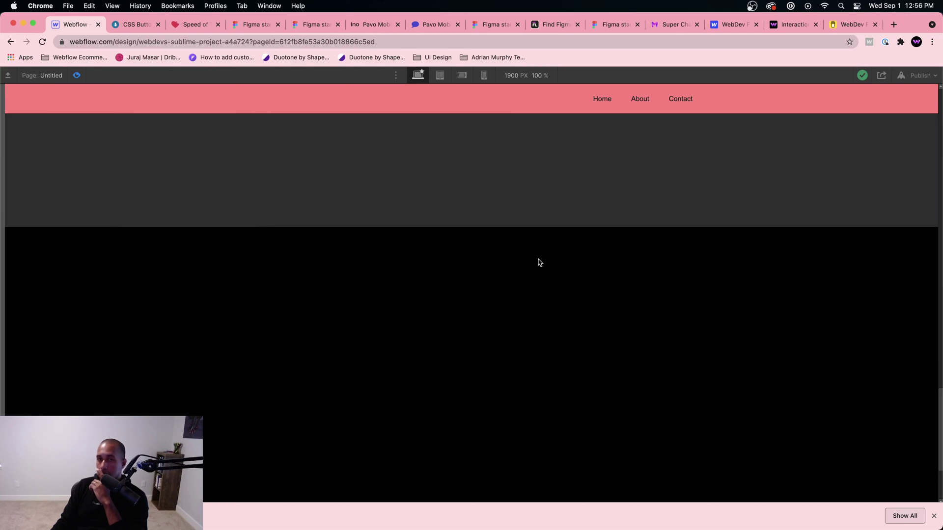
{"action": "scroll", "coordinate": [540, 263], "scroll_direction": "down", "scroll_amount": 3}
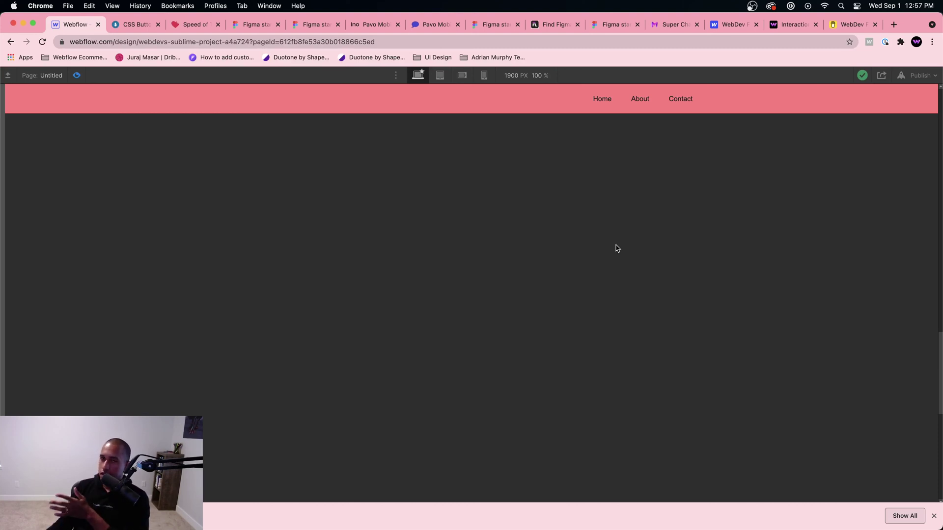
{"action": "scroll", "coordinate": [616, 241], "scroll_direction": "down", "scroll_amount": 5}
{"action": "scroll", "coordinate": [567, 266], "scroll_direction": "up", "scroll_amount": 5}
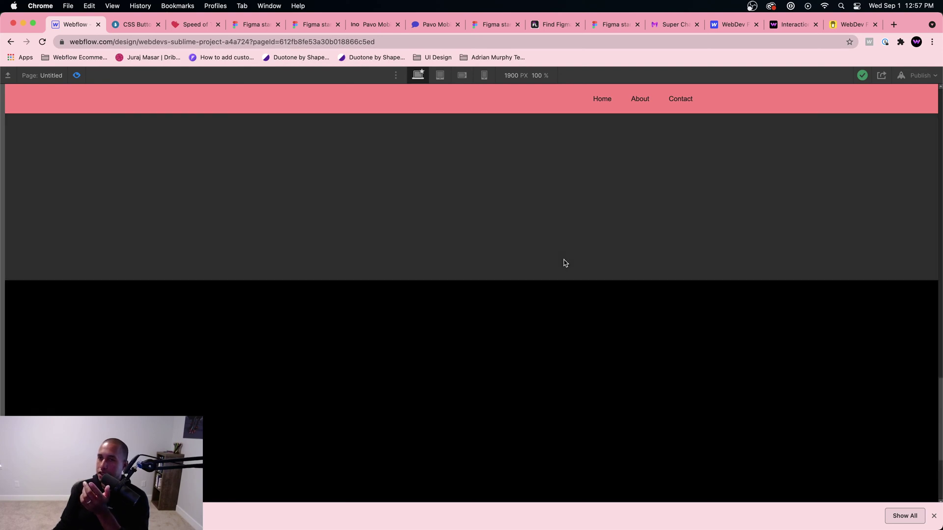
{"action": "scroll", "coordinate": [564, 262], "scroll_direction": "down", "scroll_amount": 5}
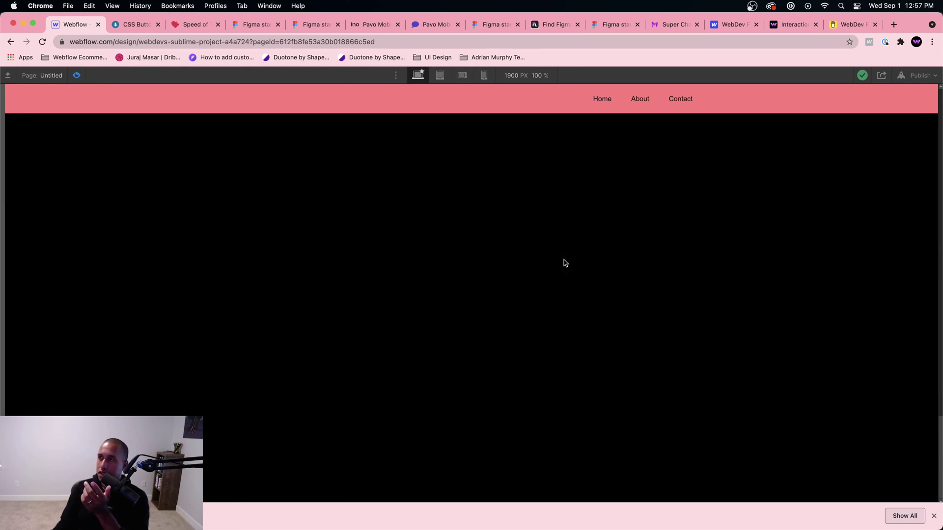
{"action": "scroll", "coordinate": [563, 262], "scroll_direction": "up", "scroll_amount": 5}
{"action": "scroll", "coordinate": [564, 263], "scroll_direction": "down", "scroll_amount": 5}
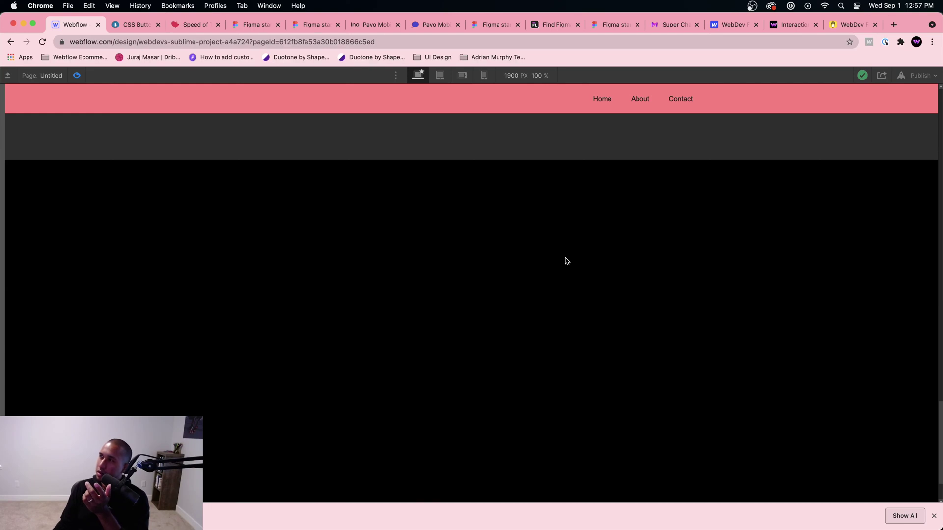
{"action": "scroll", "coordinate": [565, 264], "scroll_direction": "up", "scroll_amount": 6}
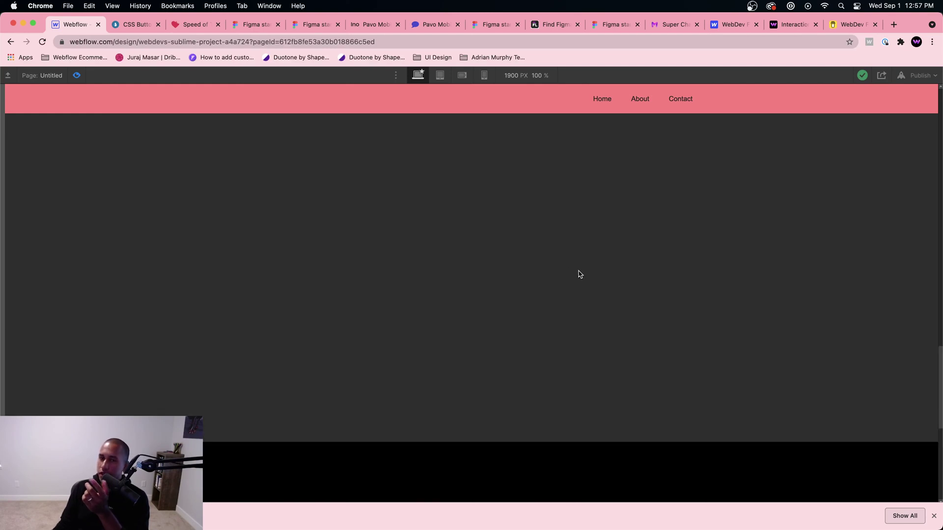
{"action": "left_click", "coordinate": [76, 75]}
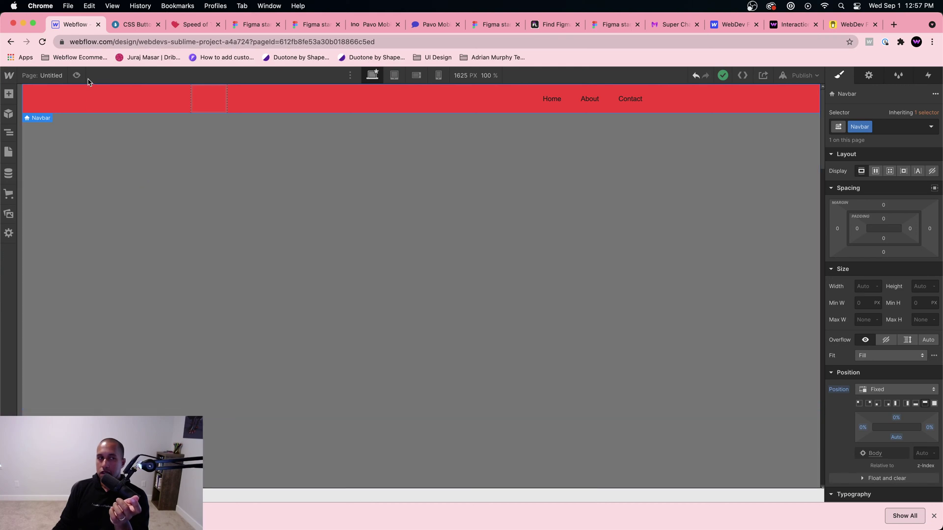
{"action": "left_click", "coordinate": [76, 75]}
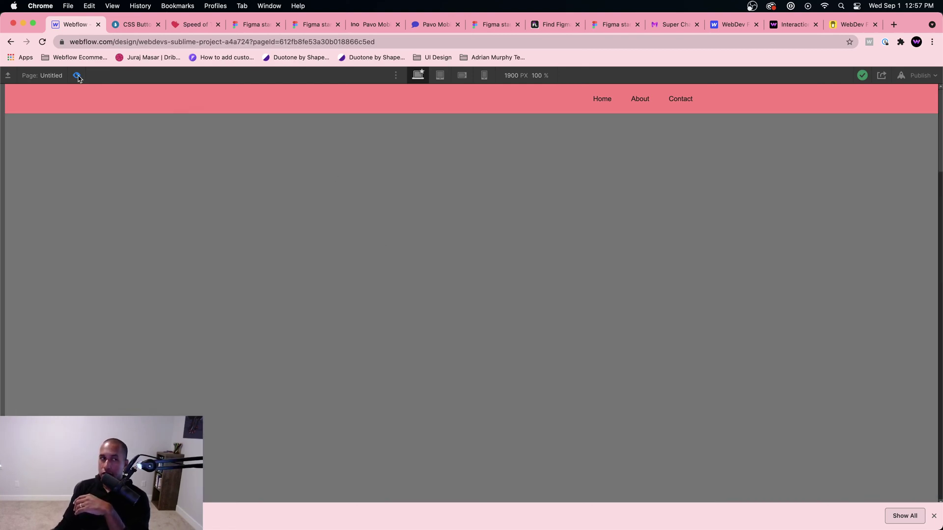
{"action": "left_click", "coordinate": [77, 75]}
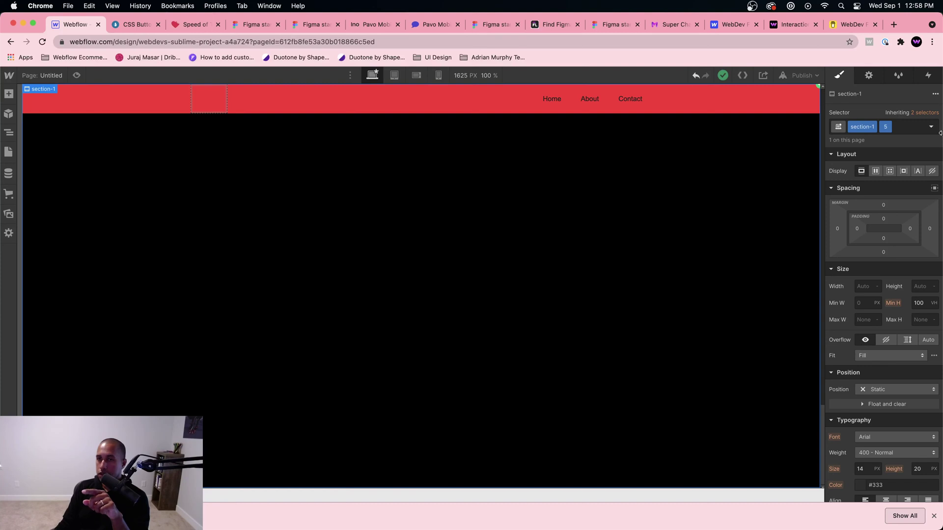
Copy the Navbar's background colour value from timed animation 4, reached through the fifth section's Scroll into view trigger
{"action": "left_click", "coordinate": [928, 81]}
{"action": "left_click", "coordinate": [864, 125]}
{"action": "scroll", "coordinate": [874, 218], "scroll_direction": "down", "scroll_amount": 2}
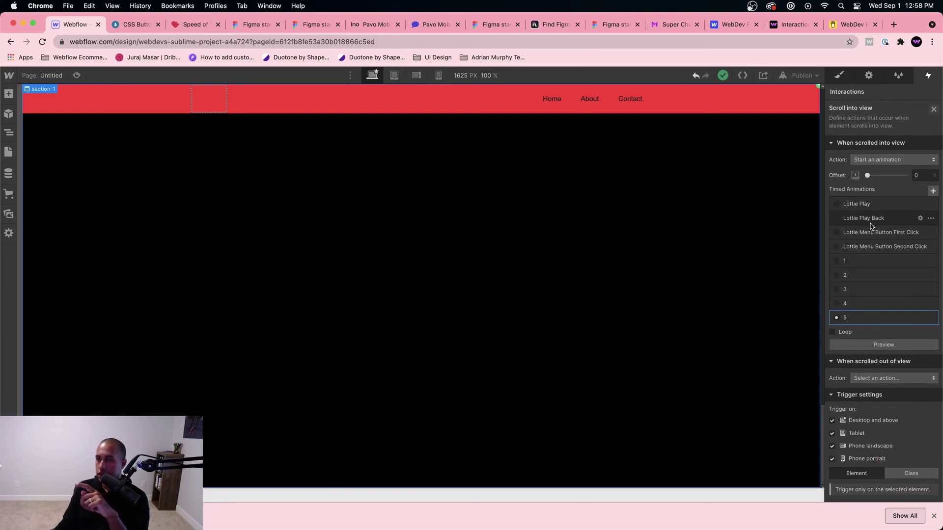
{"action": "left_click", "coordinate": [865, 308]}
{"action": "left_click", "coordinate": [879, 126]}
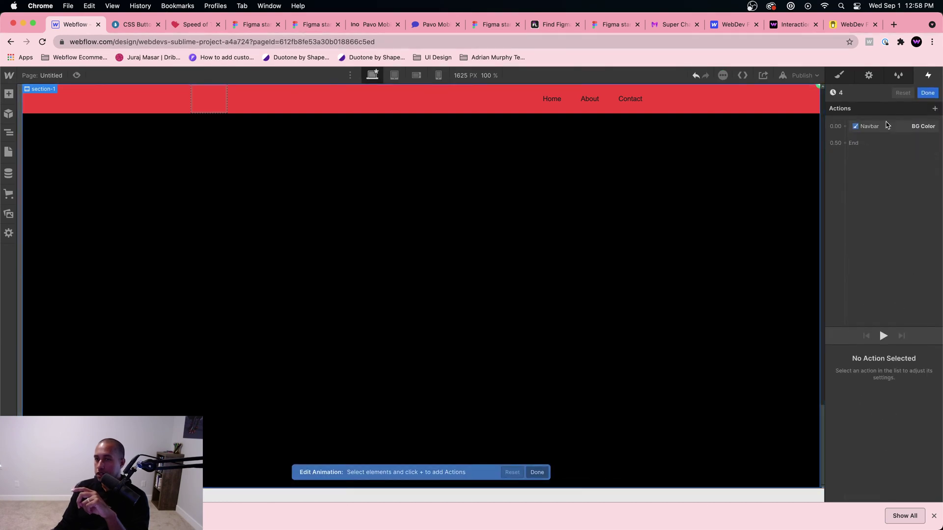
{"action": "scroll", "coordinate": [889, 338], "scroll_direction": "down", "scroll_amount": 1}
{"action": "left_click", "coordinate": [893, 491]}
{"action": "key", "text": "super+c"}
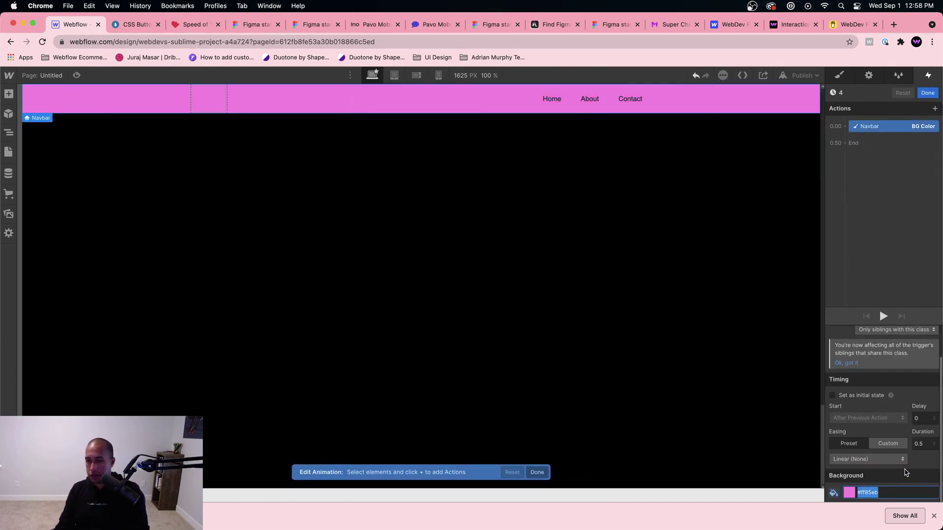
Leave timed animation 4 and assign animation 5 to the fifth section's scrolled-into-view action again
{"action": "left_click", "coordinate": [927, 93]}
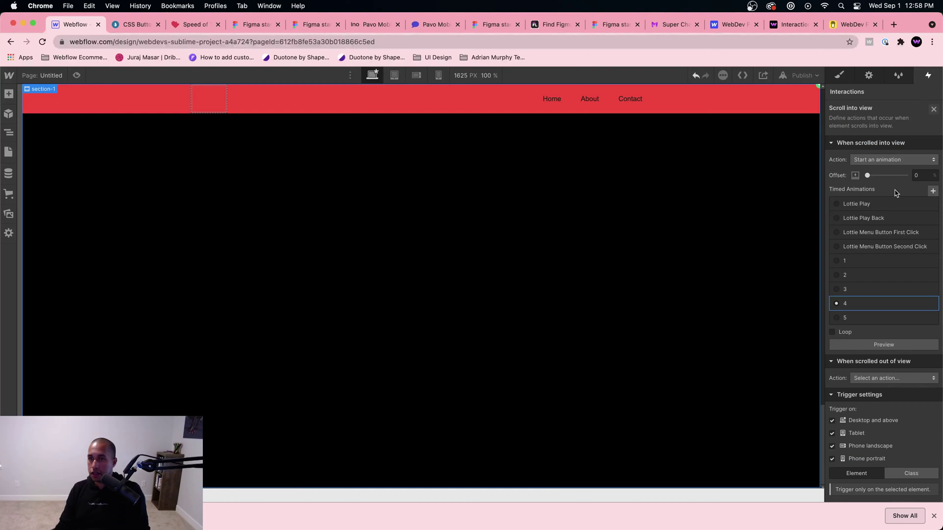
{"action": "left_click", "coordinate": [866, 317]}
{"action": "left_click", "coordinate": [927, 93]}
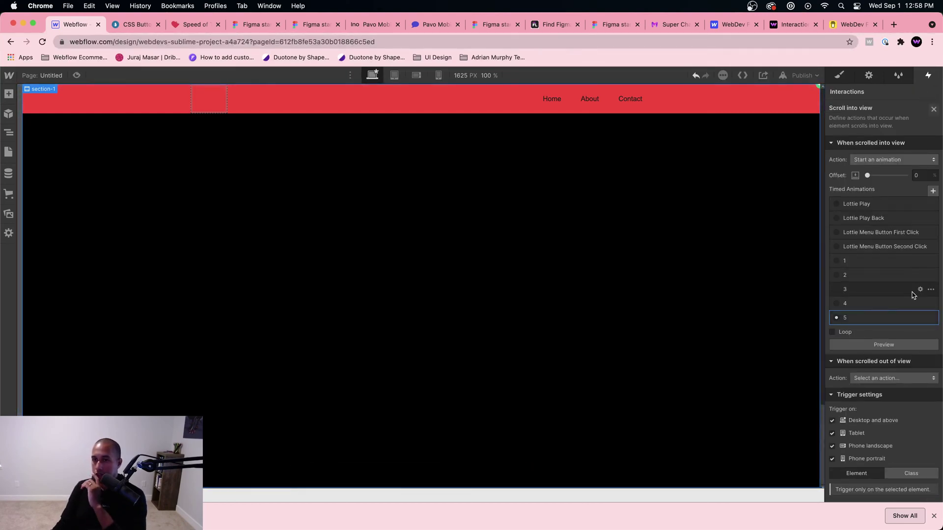
Set the fifth section's scrolled-out-of-view action to Start an animation and duplicate timed animation 5
{"action": "left_click", "coordinate": [878, 383]}
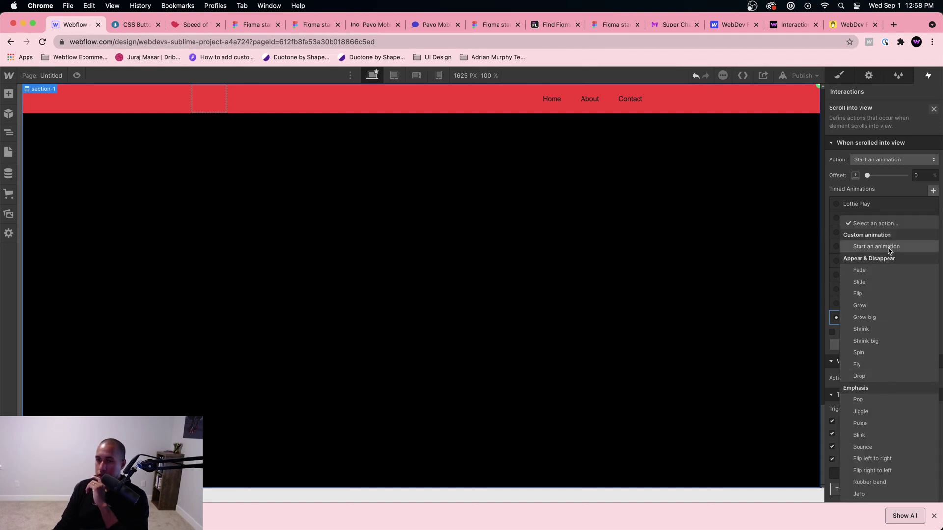
{"action": "left_click", "coordinate": [886, 247]}
{"action": "scroll", "coordinate": [899, 388], "scroll_direction": "down", "scroll_amount": 5}
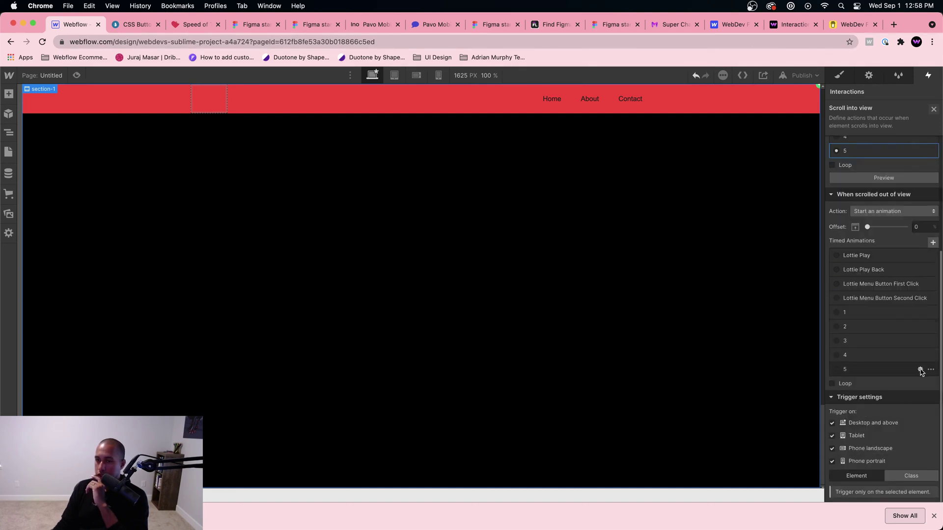
{"action": "left_click", "coordinate": [931, 371]}
{"action": "left_click", "coordinate": [913, 403]}
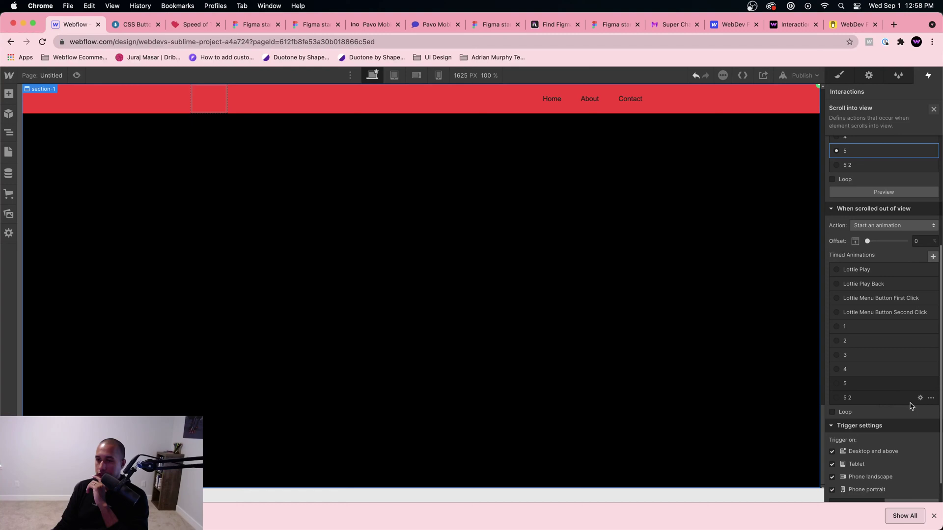
Use the duplicate of animation 5 for the scrolled-out-of-view action and rename it as 5 Out
{"action": "left_click", "coordinate": [879, 398]}
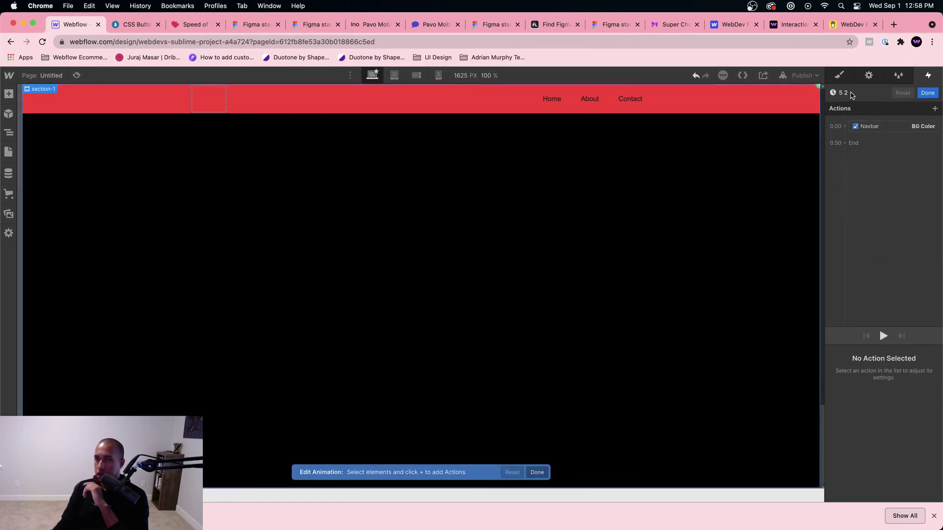
{"action": "left_click", "coordinate": [852, 95]}
{"action": "key", "text": "BackSpace"}
{"action": "type", "text": "Out"}
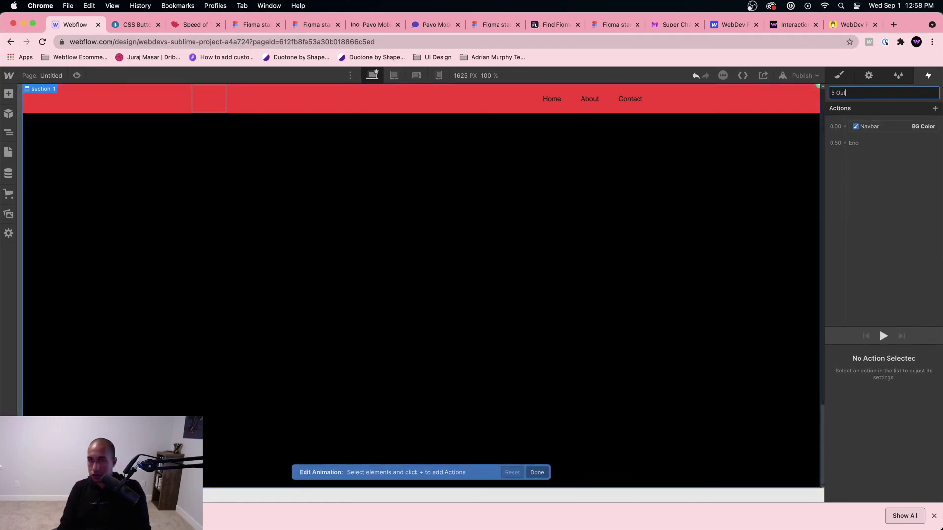
{"action": "key", "text": "Return"}
Set the Navbar's BG Color in animation 5 Out to the copied pink #ff85eb and save the animation
{"action": "left_click", "coordinate": [878, 126]}
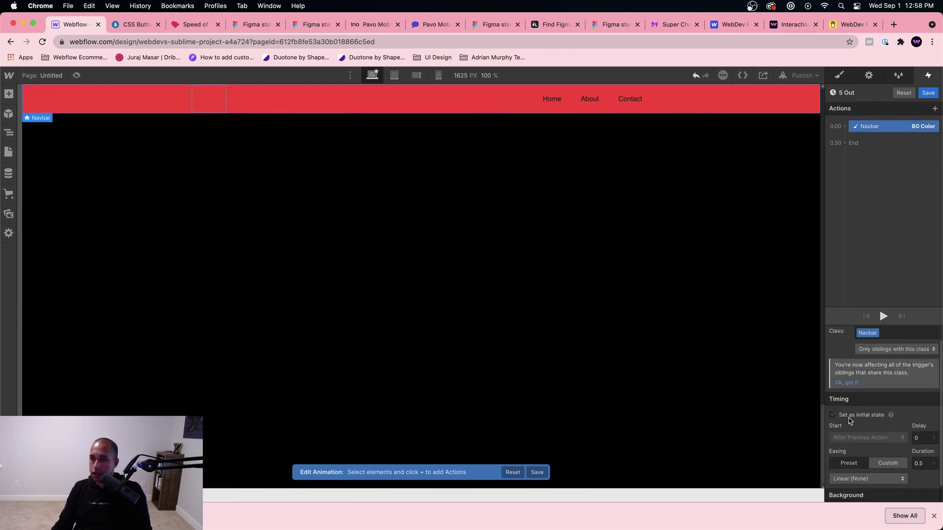
{"action": "scroll", "coordinate": [850, 421], "scroll_direction": "down", "scroll_amount": 1}
{"action": "left_click", "coordinate": [877, 492]}
{"action": "key", "text": "super+a"}
{"action": "key", "text": "super+v"}
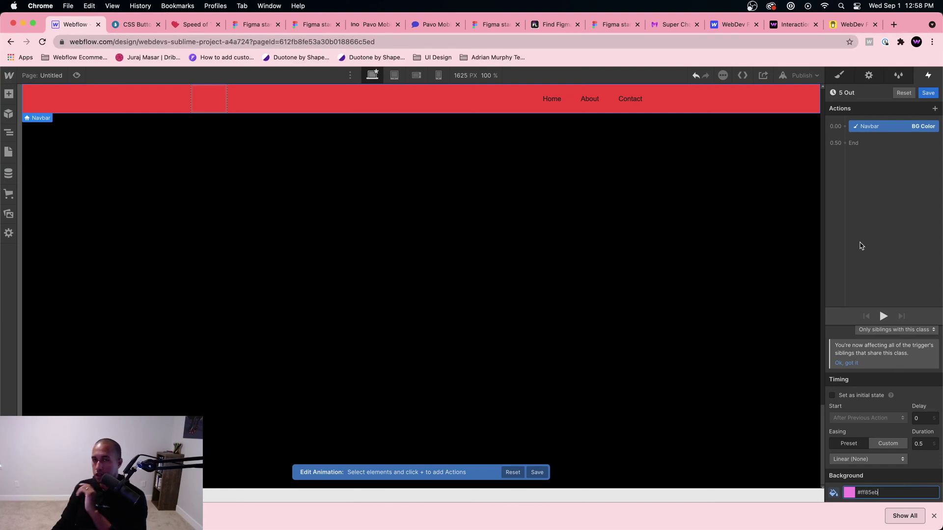
{"action": "left_click", "coordinate": [928, 93]}
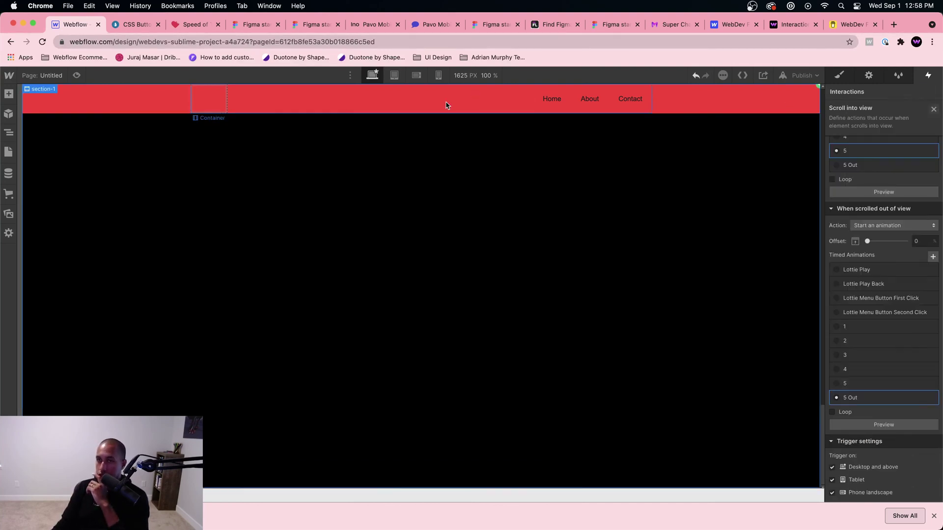
Preview the navbar colours through the page's sections and check which animation the fifth section uses when scrolled out of view
{"action": "left_click", "coordinate": [76, 75]}
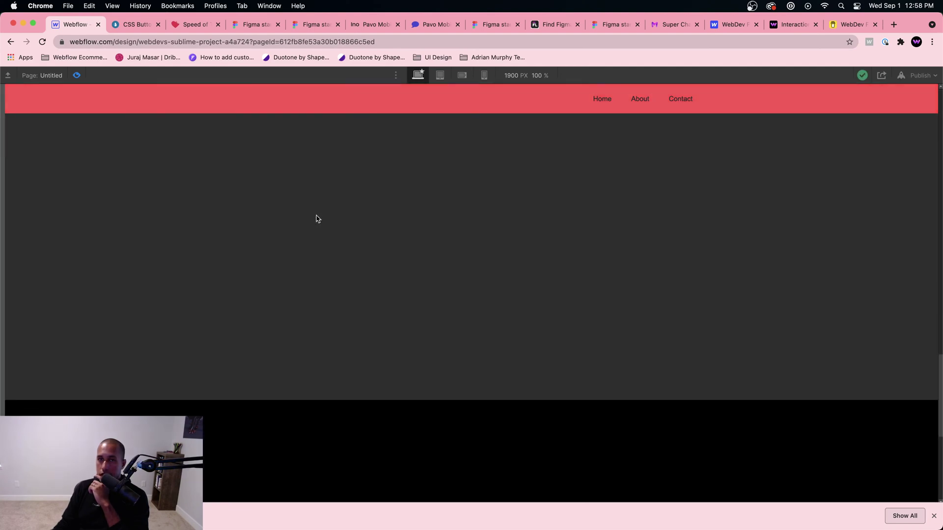
{"action": "left_click", "coordinate": [77, 75]}
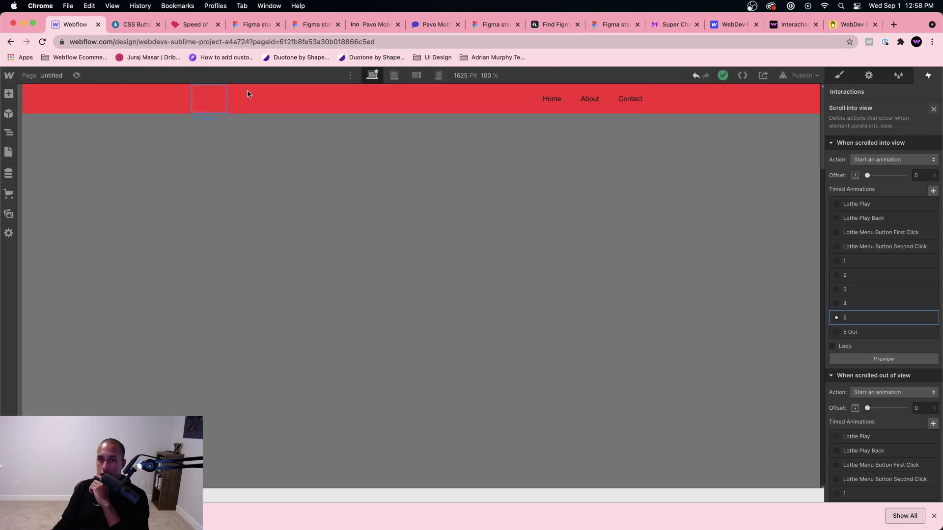
{"action": "scroll", "coordinate": [878, 319], "scroll_direction": "down", "scroll_amount": 5}
{"action": "left_click", "coordinate": [914, 354]}
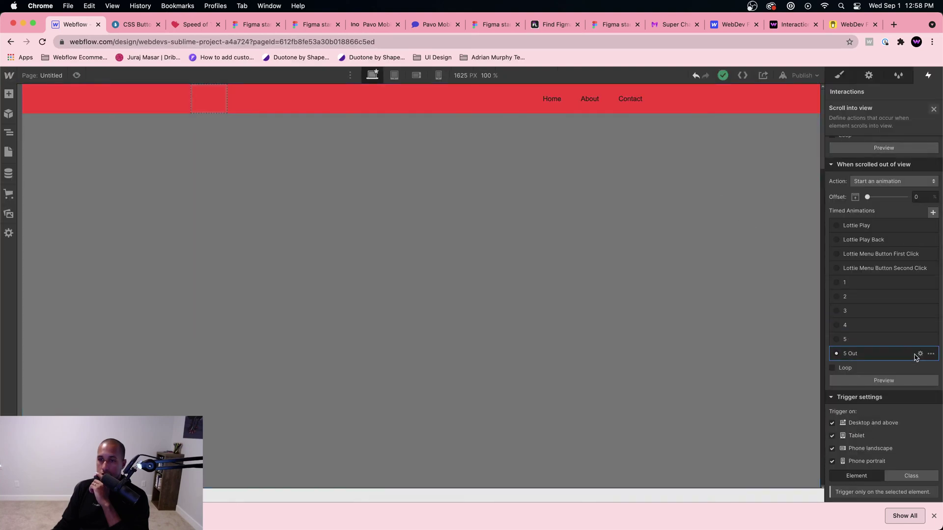
{"action": "scroll", "coordinate": [913, 351], "scroll_direction": "up", "scroll_amount": 3}
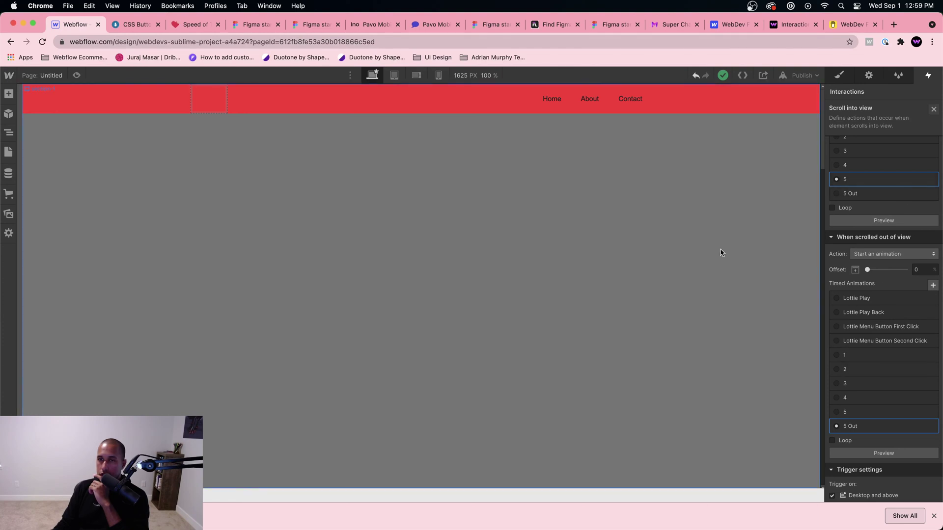
{"action": "left_click", "coordinate": [933, 110]}
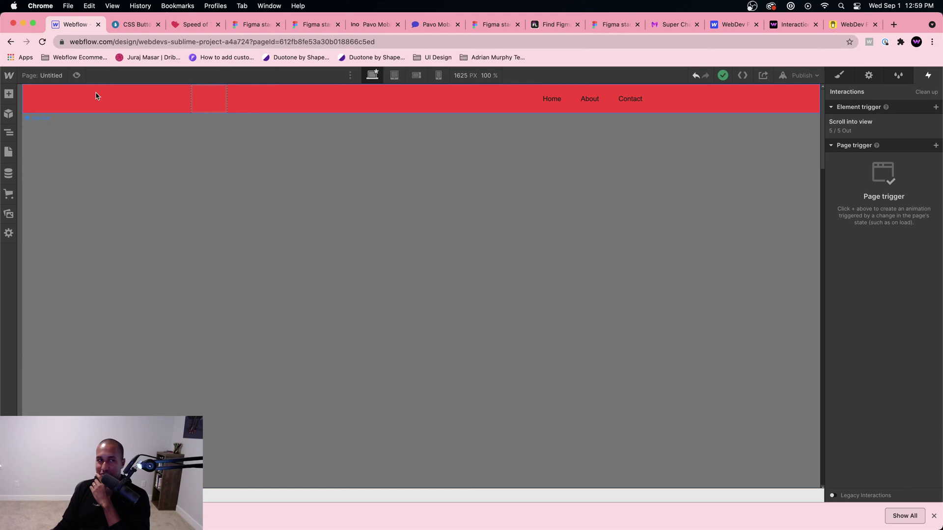
{"action": "left_click", "coordinate": [78, 75]}
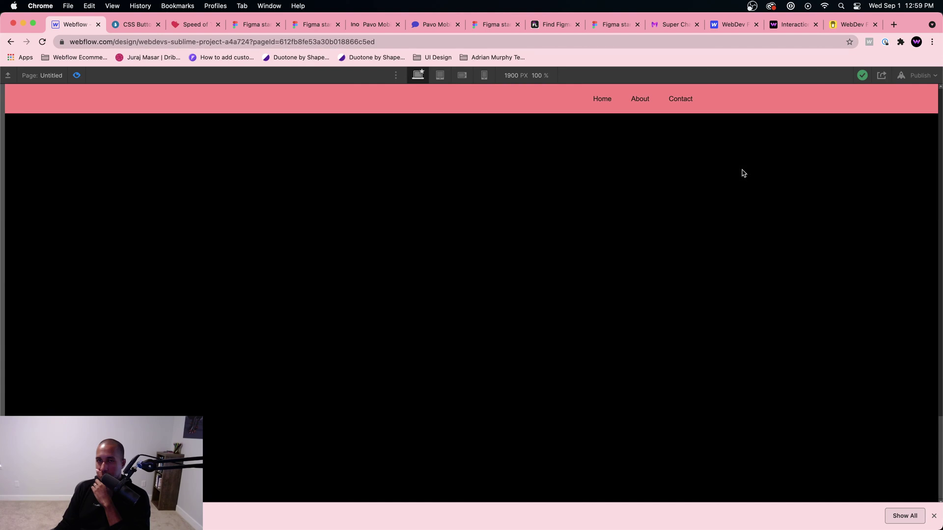
{"action": "left_click", "coordinate": [77, 75]}
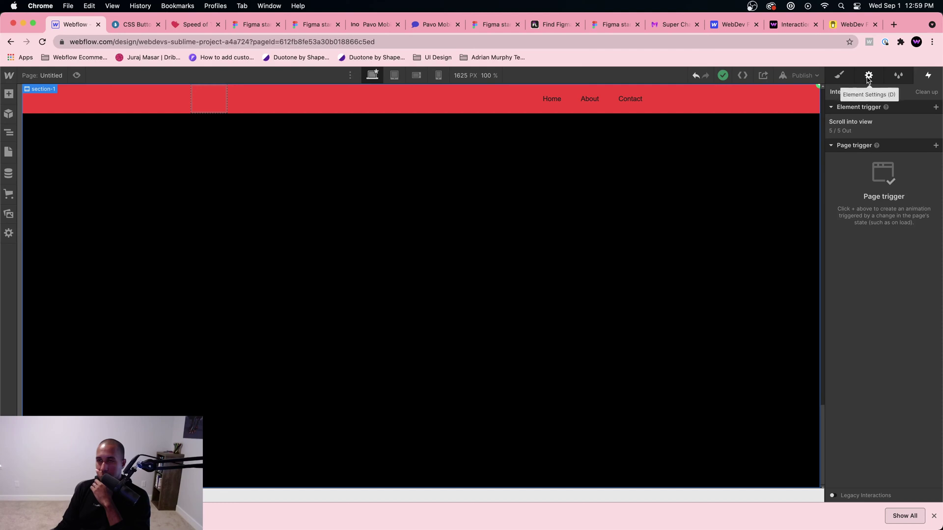
Change the Navbar's BG Color in timed animation 5 to blue #709bff and save the animation
{"action": "left_click", "coordinate": [866, 126]}
{"action": "left_click", "coordinate": [885, 324]}
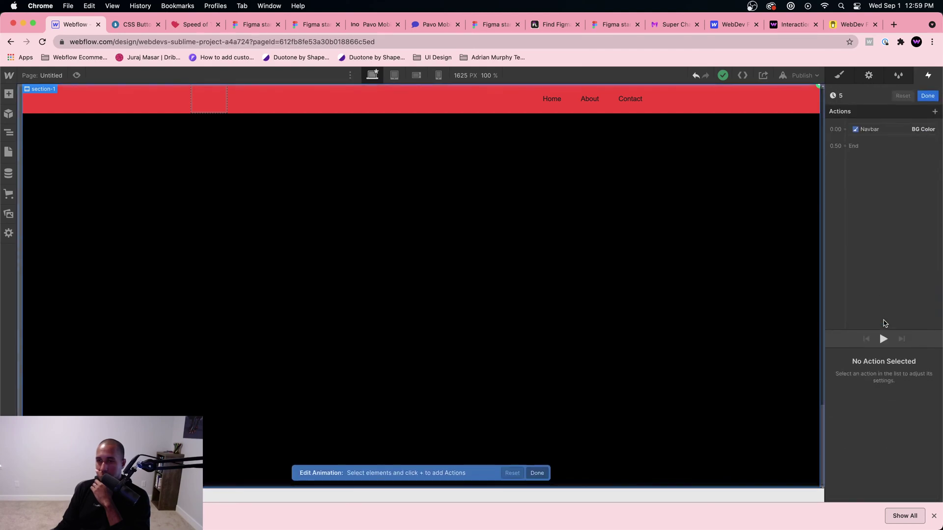
{"action": "left_click", "coordinate": [891, 127]}
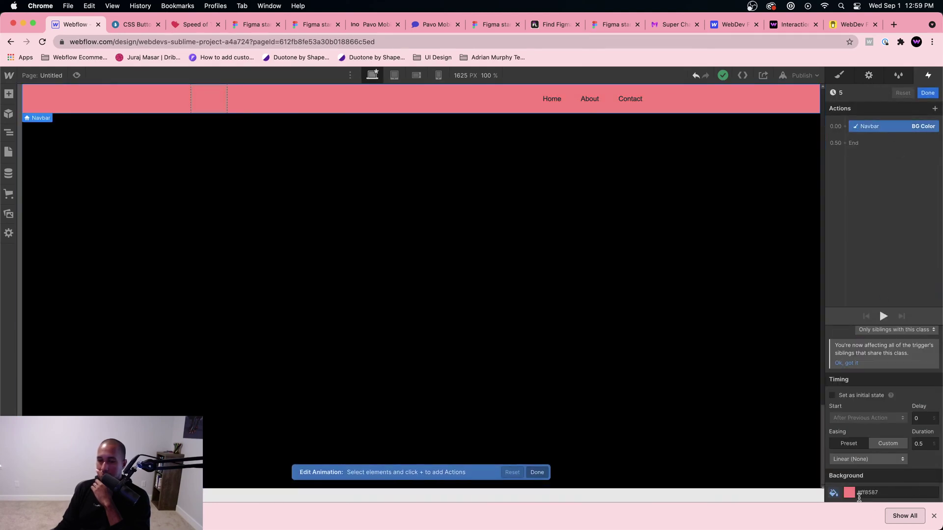
{"action": "left_click", "coordinate": [849, 492]}
{"action": "left_click_drag", "start_coordinate": [913, 349], "coordinate": [891, 334]}
{"action": "left_click_drag", "start_coordinate": [910, 421], "coordinate": [903, 415]}
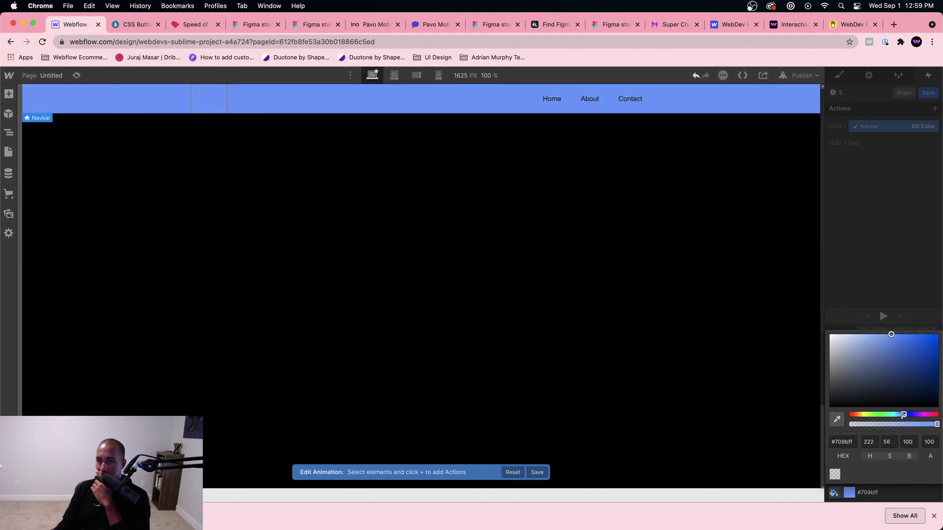
{"action": "left_click", "coordinate": [868, 211]}
{"action": "left_click", "coordinate": [928, 92]}
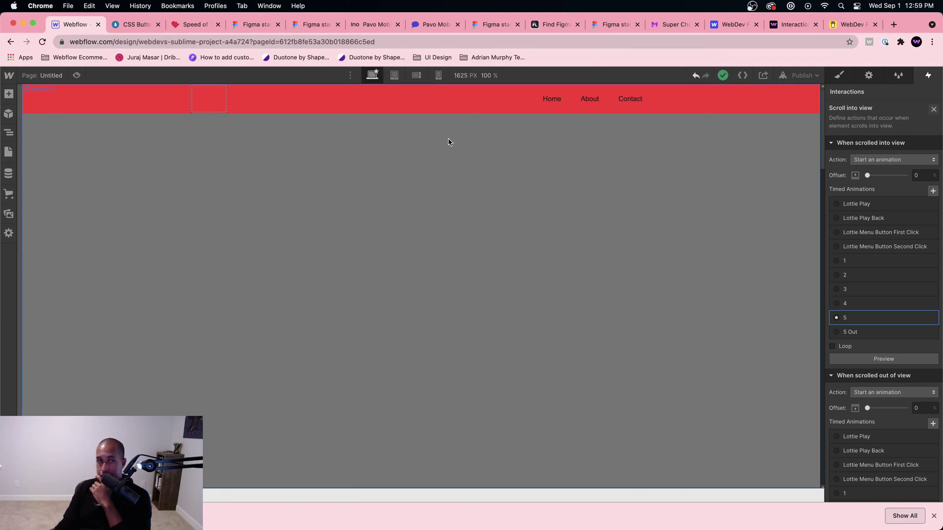
Preview the navbar's colour changes with the blue fifth section and inspect the Navbar BG Color action in animation 5 Out
{"action": "left_click", "coordinate": [76, 76]}
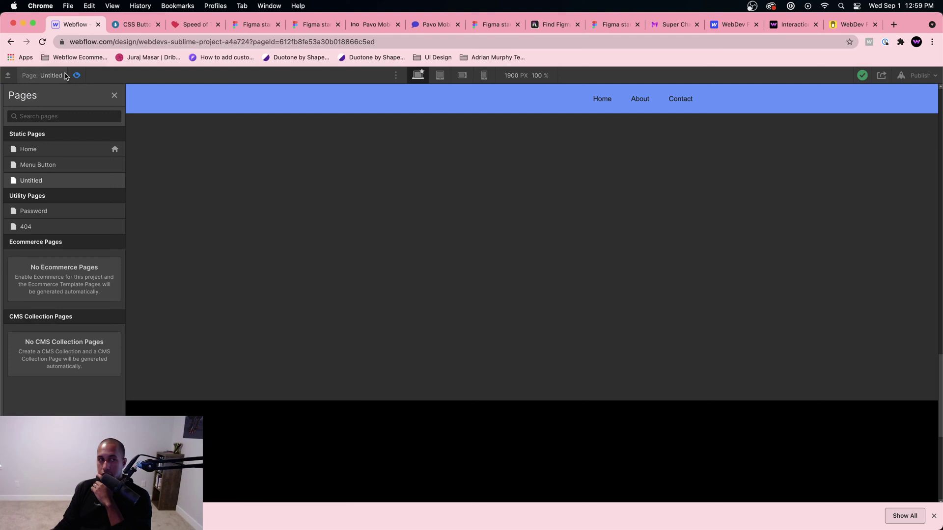
{"action": "left_click", "coordinate": [76, 75]}
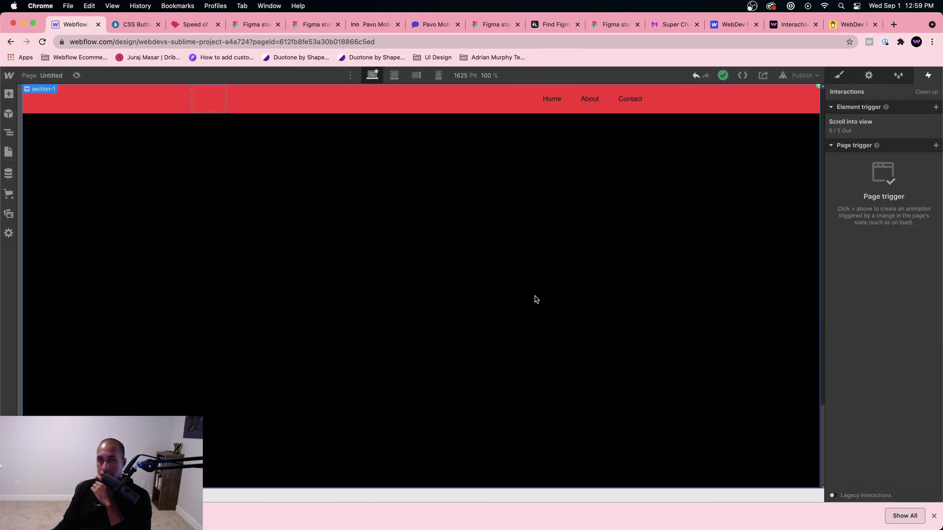
{"action": "left_click", "coordinate": [884, 132]}
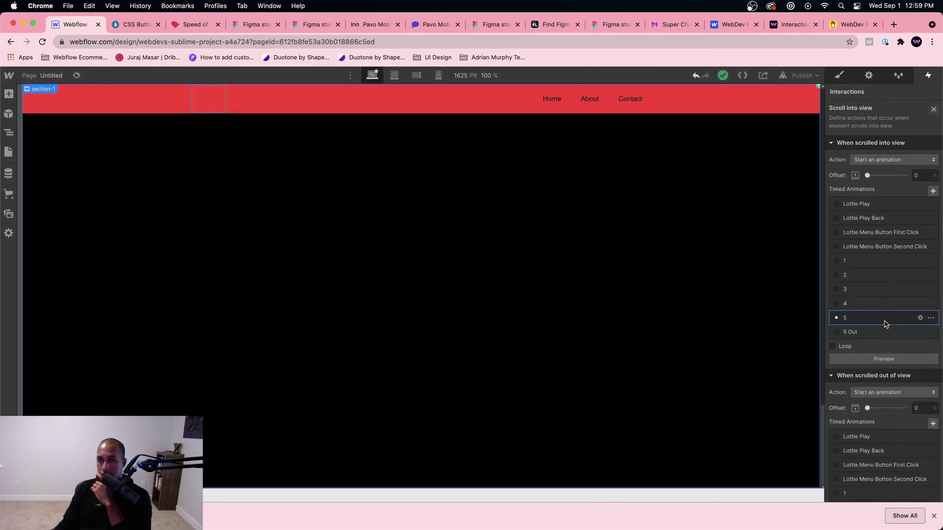
{"action": "left_click", "coordinate": [885, 322]}
{"action": "left_click", "coordinate": [927, 139]}
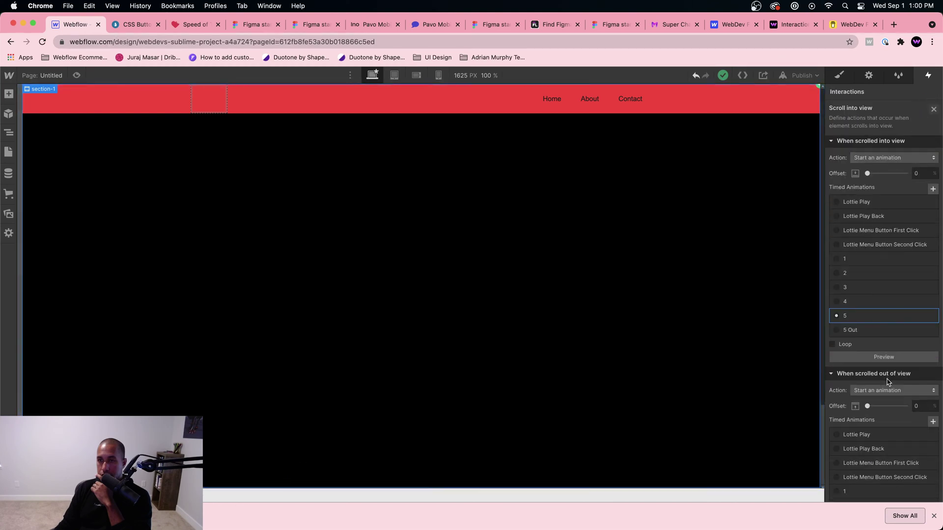
{"action": "left_click", "coordinate": [866, 433]}
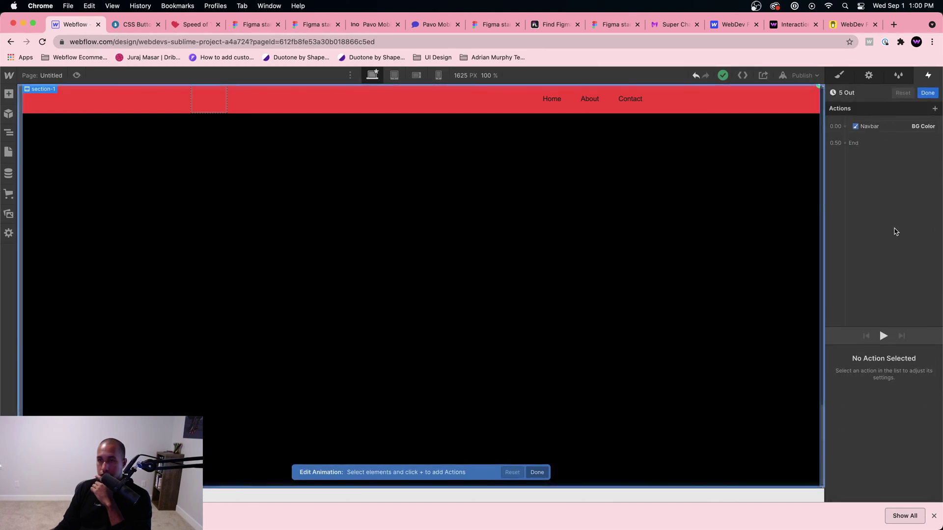
{"action": "left_click", "coordinate": [886, 130]}
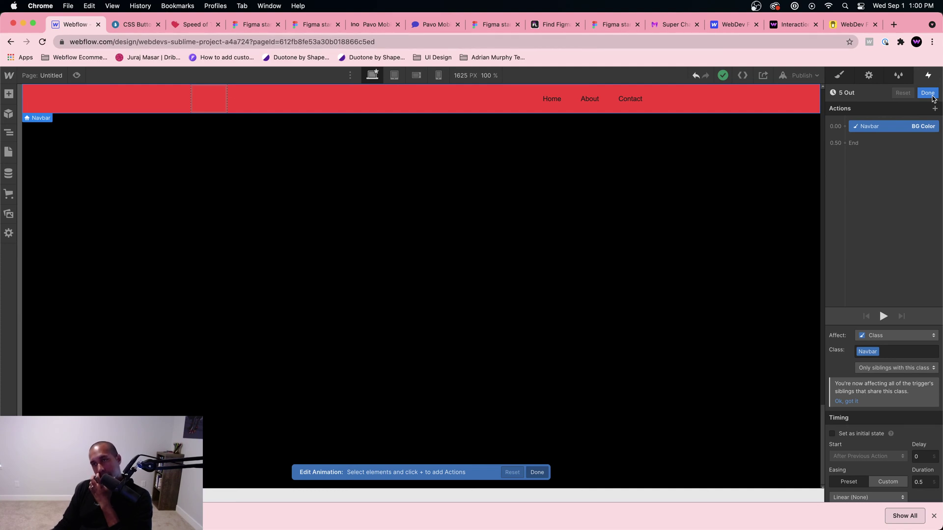
{"action": "left_click", "coordinate": [927, 93]}
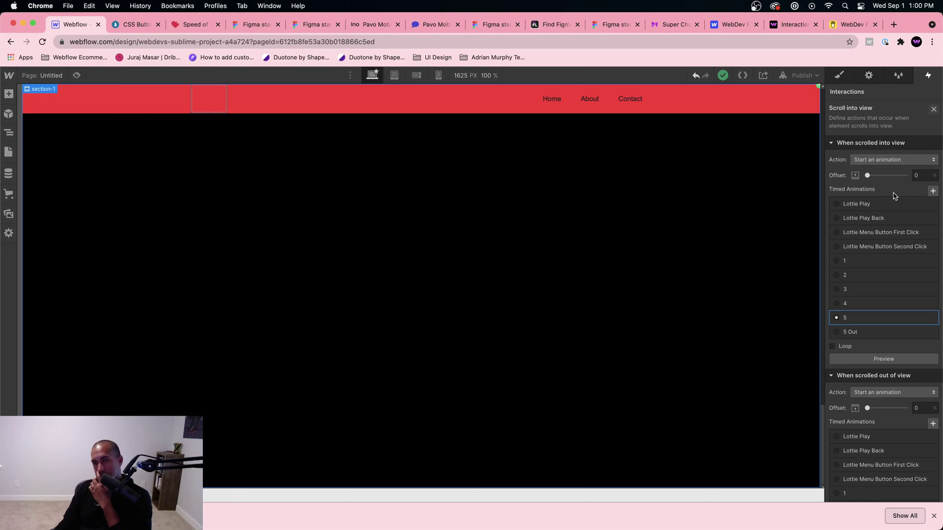
Set the second section's scrolled-out-of-view action to Start an animation in its Scroll into view trigger
{"action": "key", "text": "Escape"}
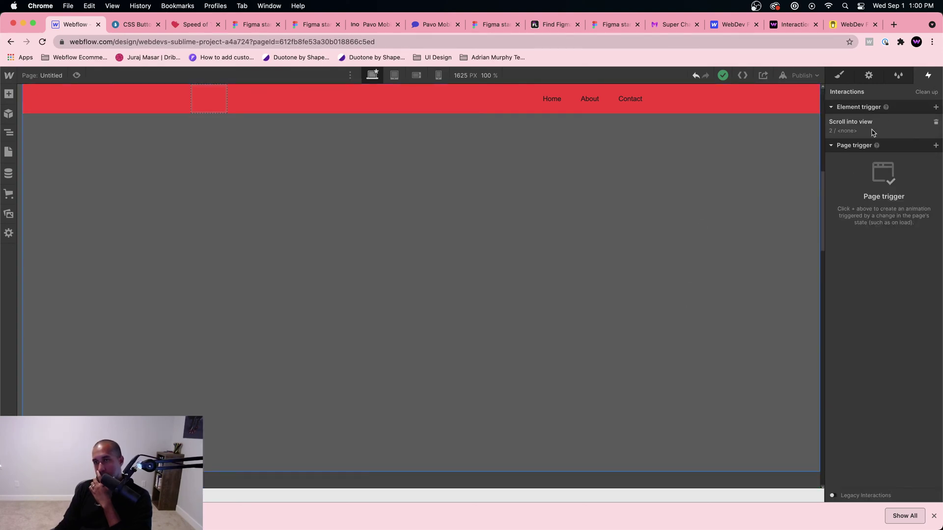
{"action": "left_click", "coordinate": [872, 131]}
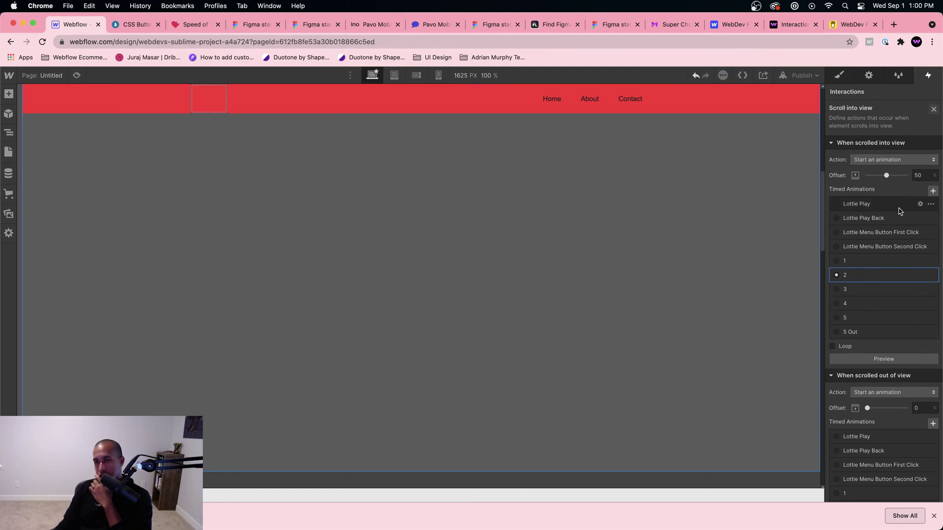
{"action": "scroll", "coordinate": [919, 260], "scroll_direction": "down", "scroll_amount": 5}
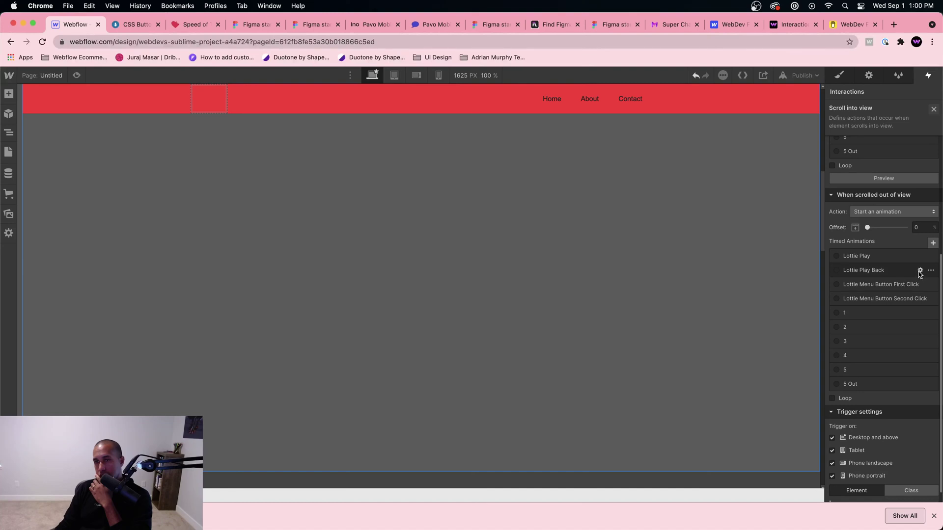
{"action": "scroll", "coordinate": [920, 275], "scroll_direction": "up", "scroll_amount": 5}
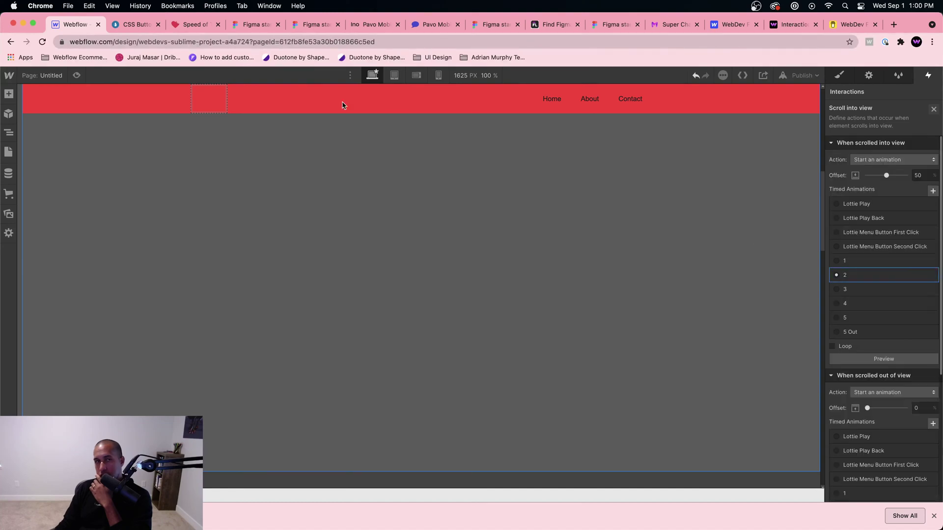
Preview the page and scroll through its sections to check the navbar's colour with the second section's out-of-view action
{"action": "key", "text": "super+shift+p"}
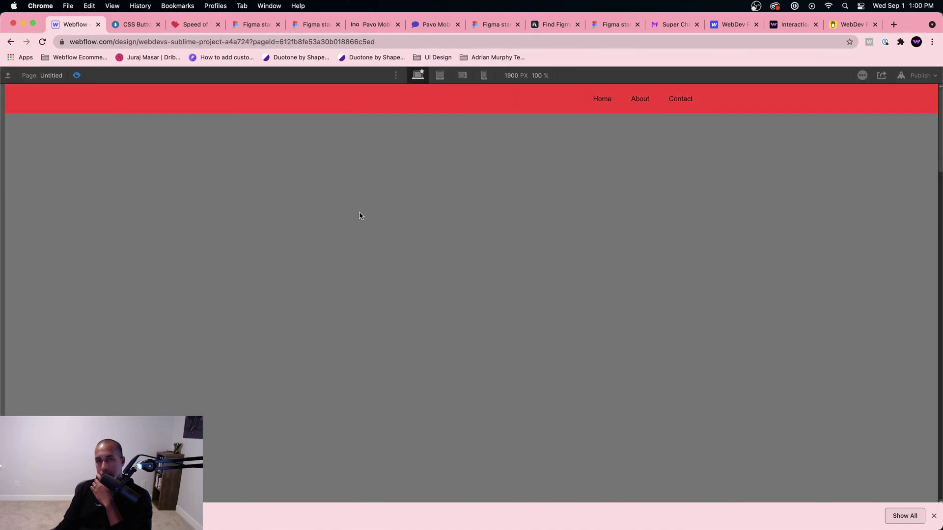
{"action": "scroll", "coordinate": [362, 212], "scroll_direction": "down", "scroll_amount": 10}
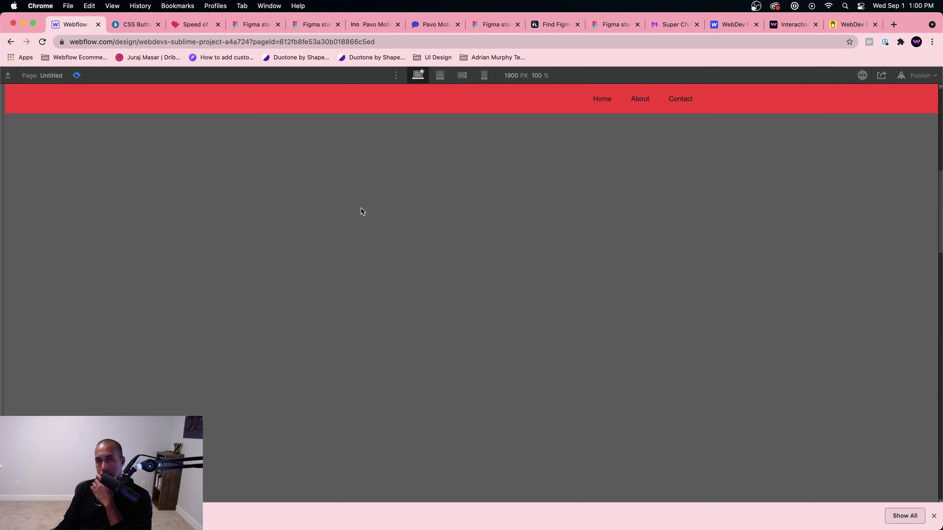
{"action": "scroll", "coordinate": [362, 211], "scroll_direction": "down", "scroll_amount": 10}
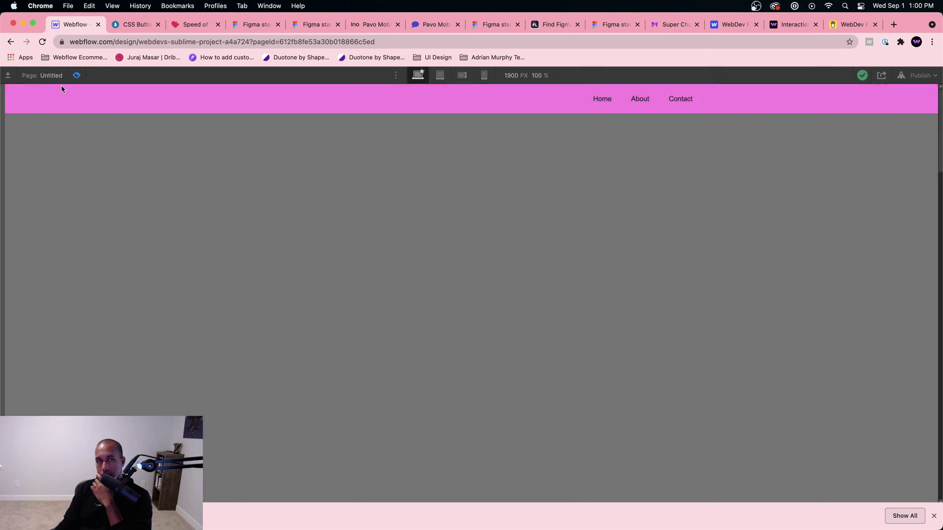
Restart the page preview and scroll from the first section into the second to recheck the navbar's colour
{"action": "left_click", "coordinate": [76, 75]}
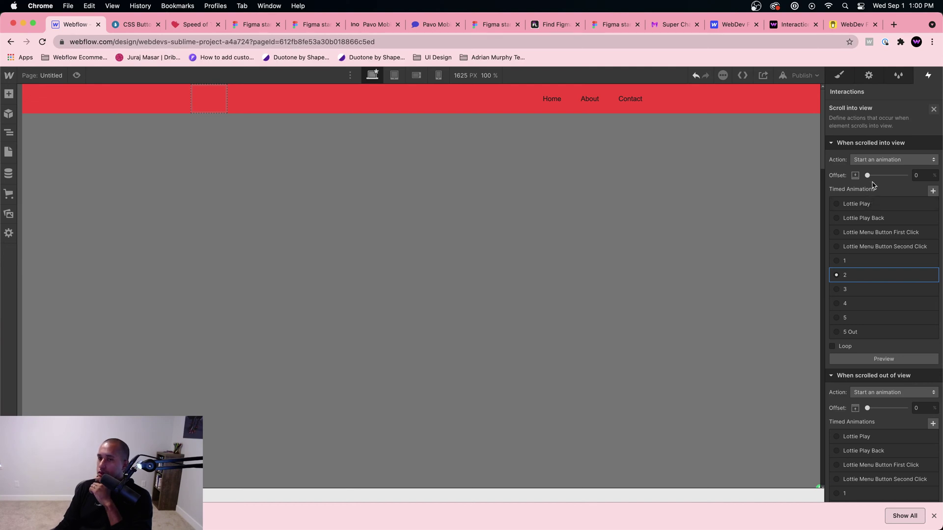
{"action": "left_click", "coordinate": [77, 75]}
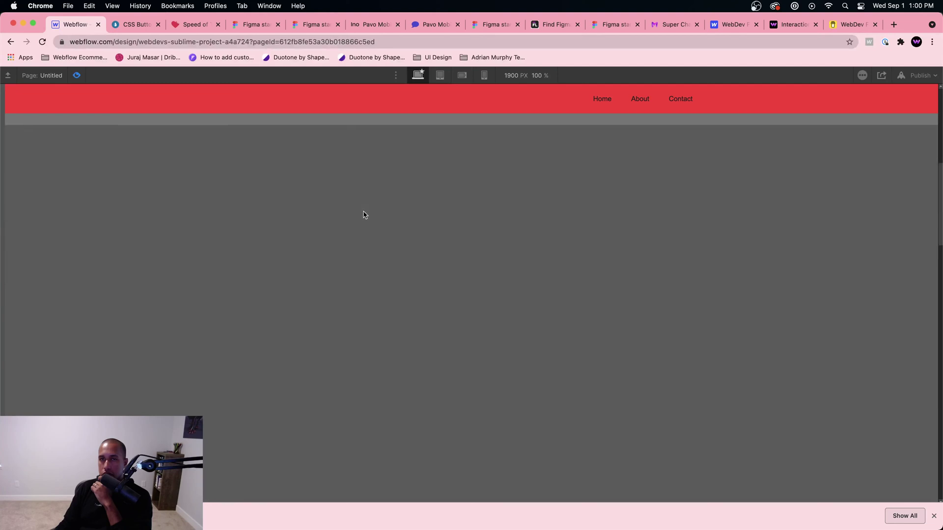
{"action": "left_click", "coordinate": [76, 75]}
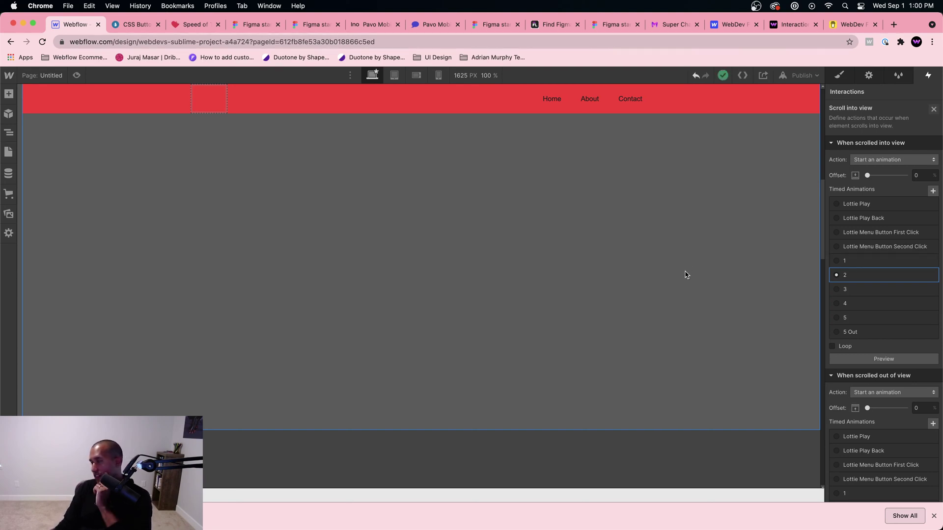
Inspect the Navbar BG Color action of timed animation 5 in the black last section's Scroll into view trigger
{"action": "scroll", "coordinate": [672, 287], "scroll_direction": "down", "scroll_amount": 5}
{"action": "scroll", "coordinate": [685, 279], "scroll_direction": "down", "scroll_amount": 2}
{"action": "left_click", "coordinate": [550, 282]}
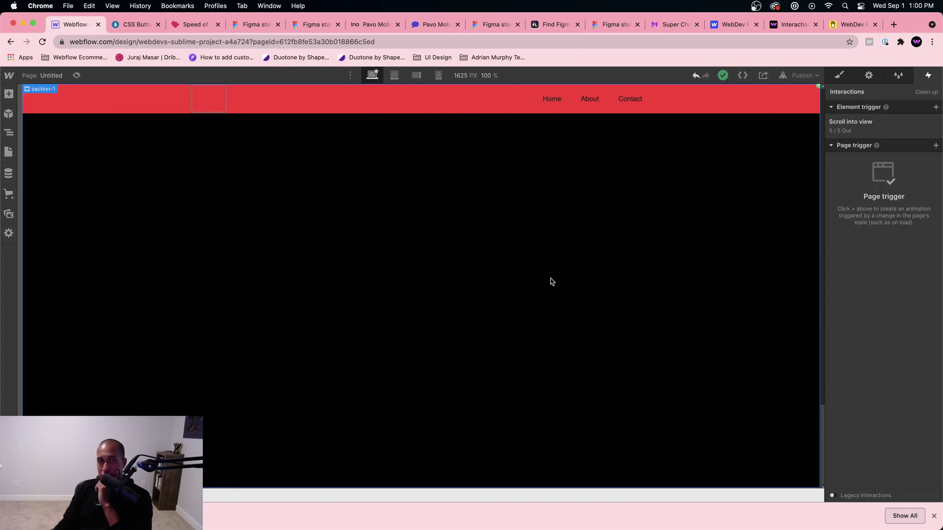
{"action": "left_click", "coordinate": [855, 132]}
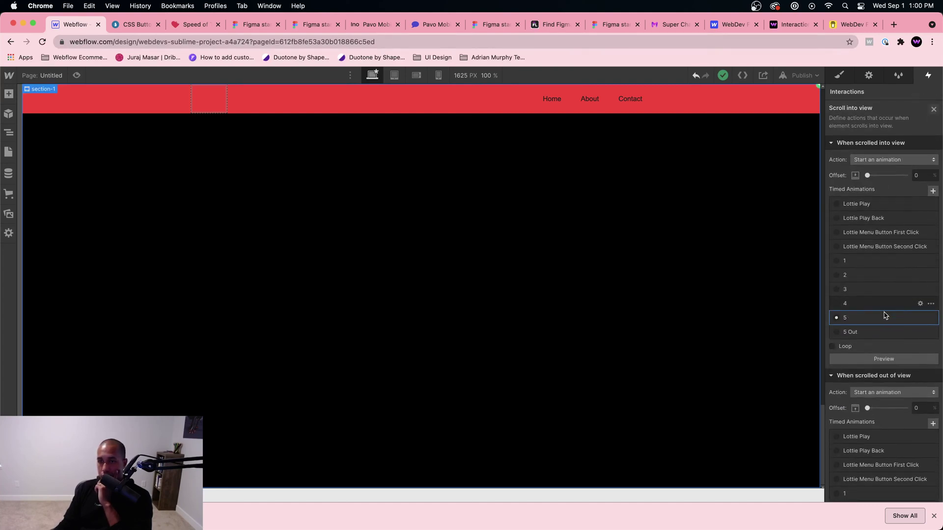
{"action": "left_click", "coordinate": [866, 322]}
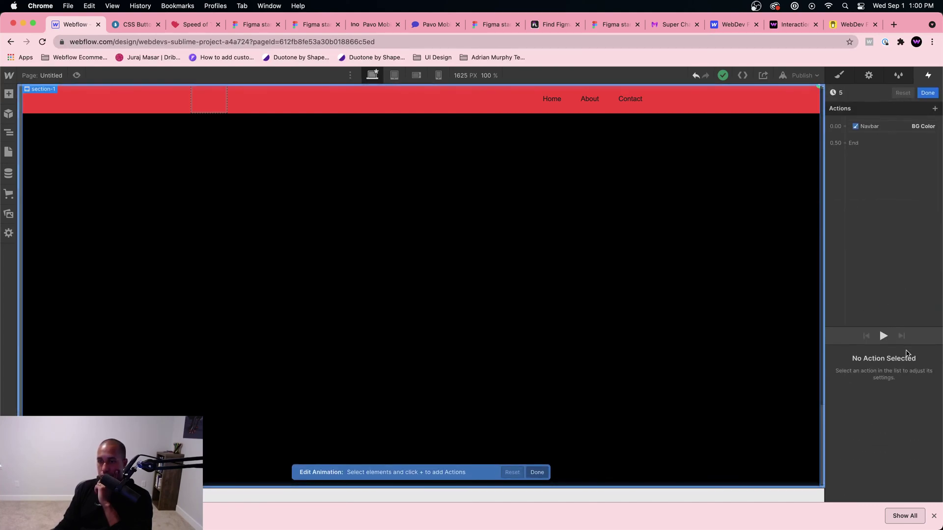
{"action": "left_click", "coordinate": [874, 175]}
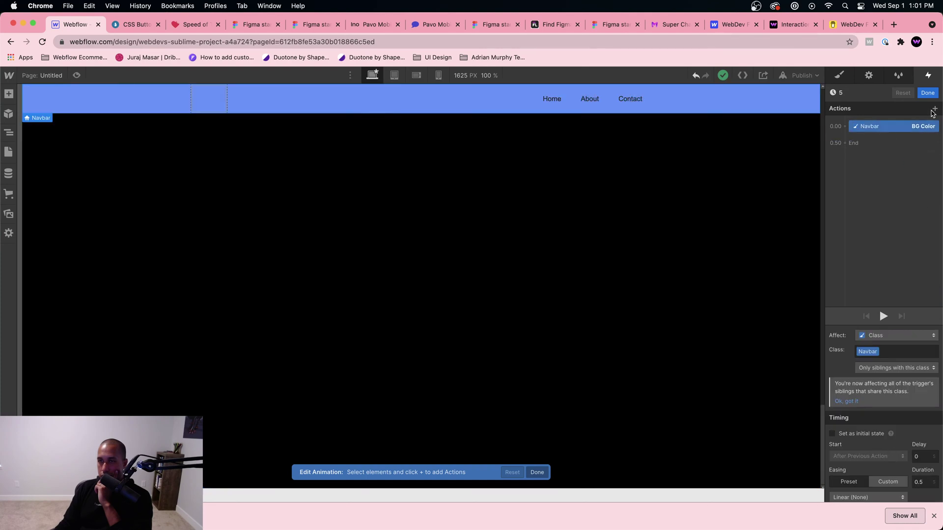
{"action": "left_click", "coordinate": [928, 92]}
Inspect the Navbar BG Color action of the last section's 5 Out animation and preview the navbar while scrolling the page
{"action": "scroll", "coordinate": [879, 319], "scroll_direction": "down", "scroll_amount": 3}
{"action": "left_click", "coordinate": [872, 354]}
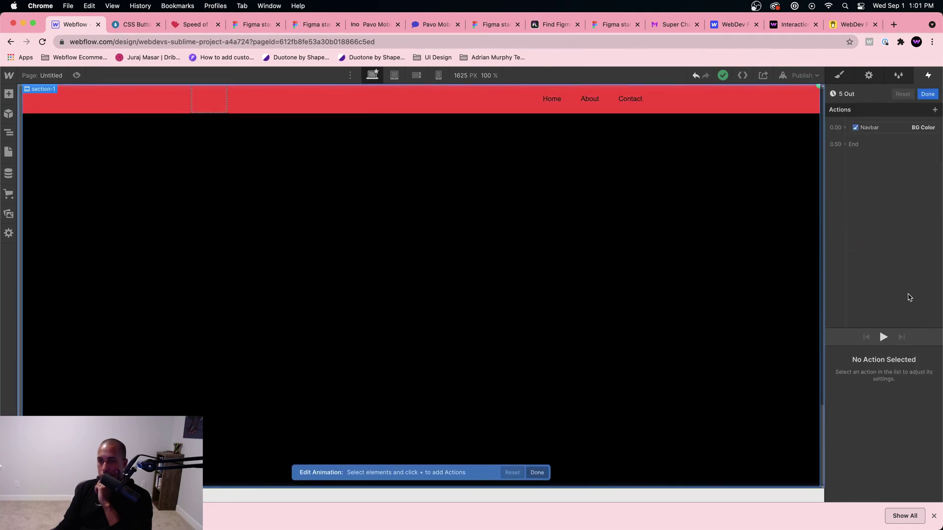
{"action": "left_click", "coordinate": [893, 126]}
{"action": "scroll", "coordinate": [913, 374], "scroll_direction": "down", "scroll_amount": 2}
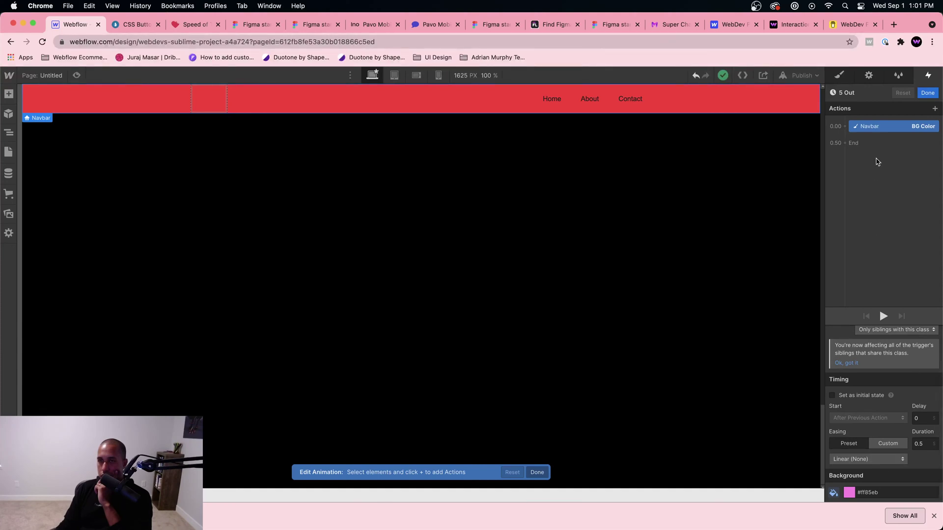
{"action": "left_click", "coordinate": [927, 93]}
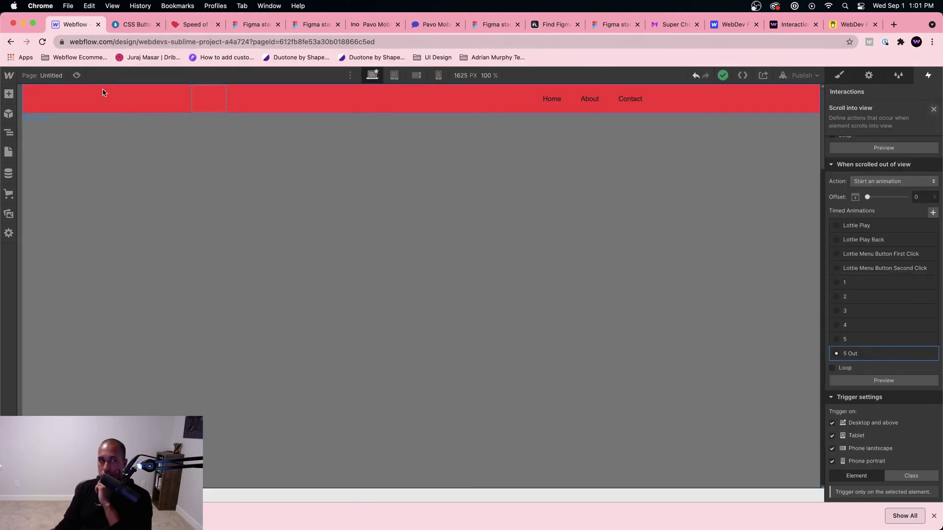
{"action": "left_click", "coordinate": [76, 75]}
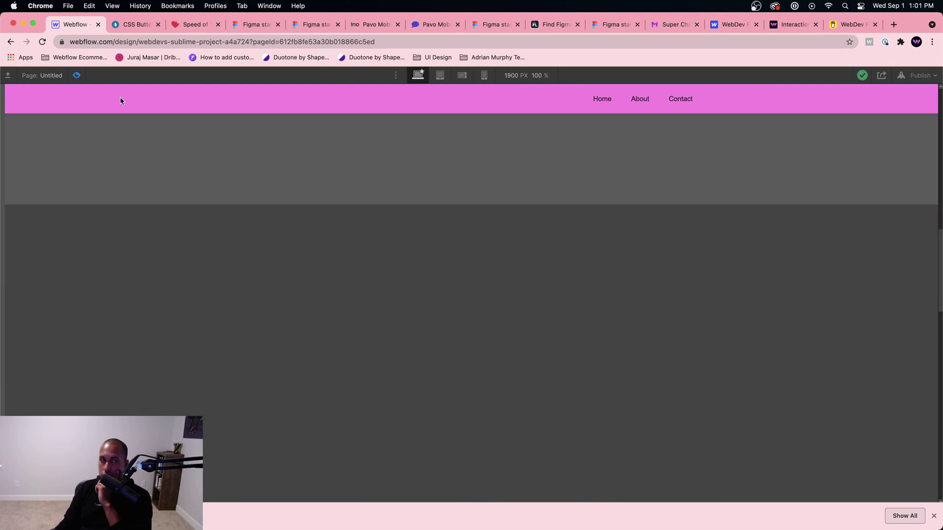
{"action": "left_click", "coordinate": [77, 76]}
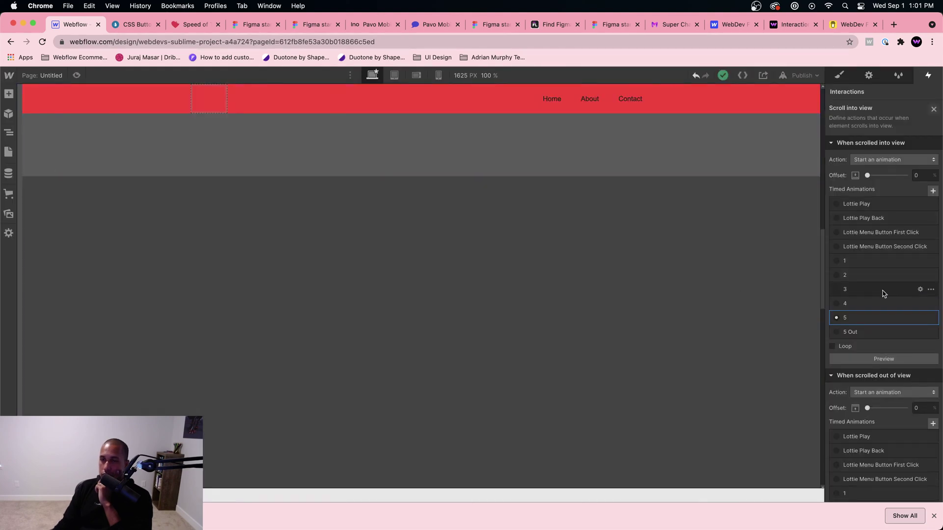
In the first section's Scroll into view trigger, set the Navbar BG Color duration of timed animation 1 to 0 and save
{"action": "scroll", "coordinate": [632, 233], "scroll_direction": "up", "scroll_amount": 12}
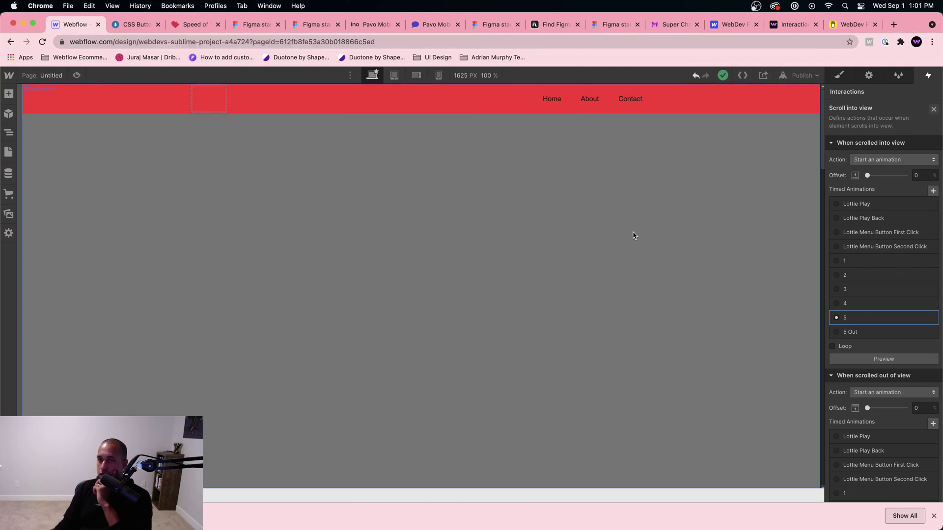
{"action": "left_click", "coordinate": [600, 228]}
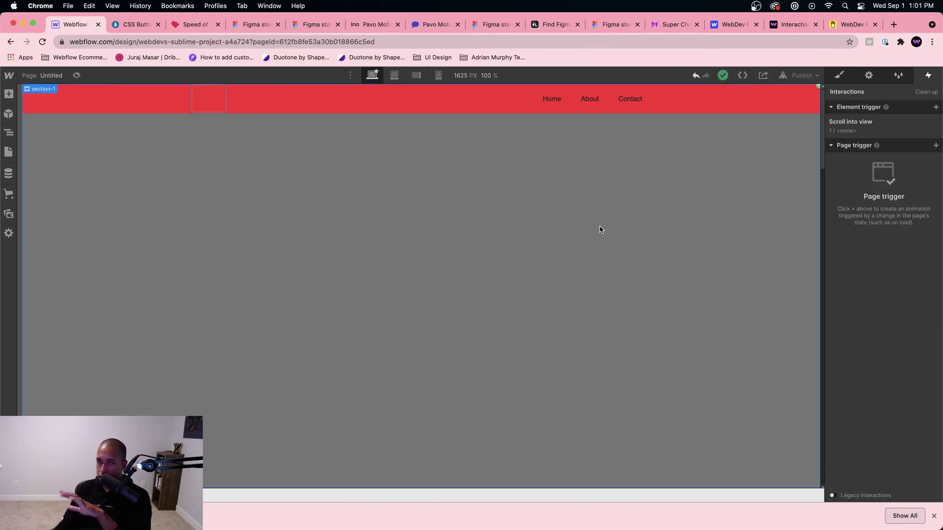
{"action": "left_click", "coordinate": [865, 134]}
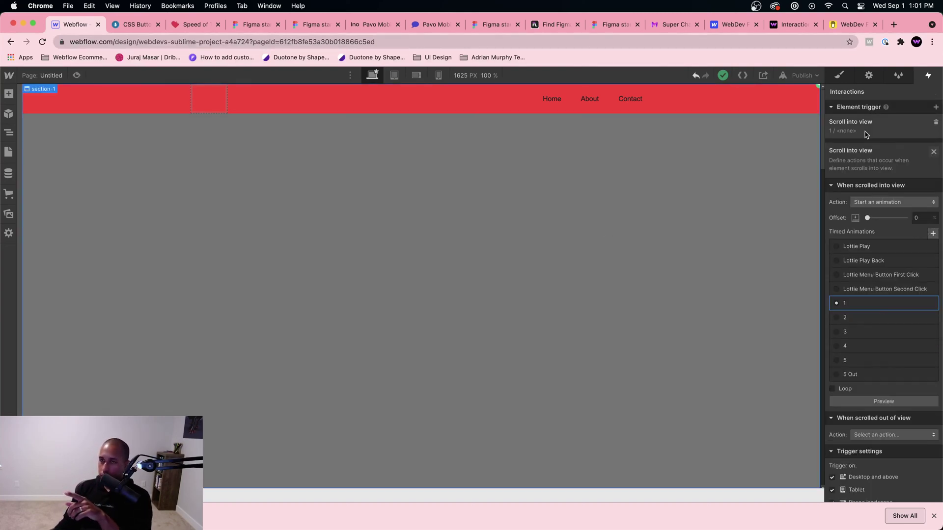
{"action": "left_click", "coordinate": [853, 261]}
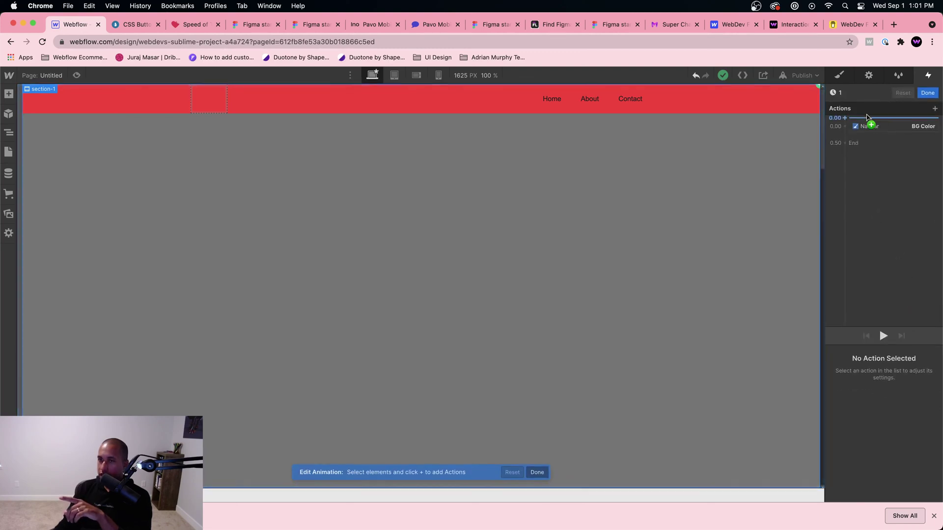
{"action": "left_click_drag", "start_coordinate": [866, 117], "coordinate": [867, 119]}
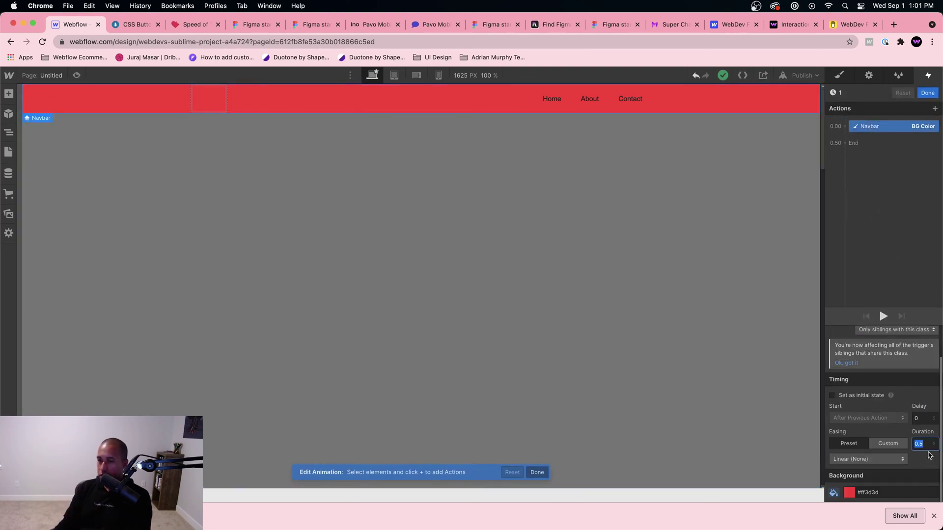
{"action": "type", "text": "0"}
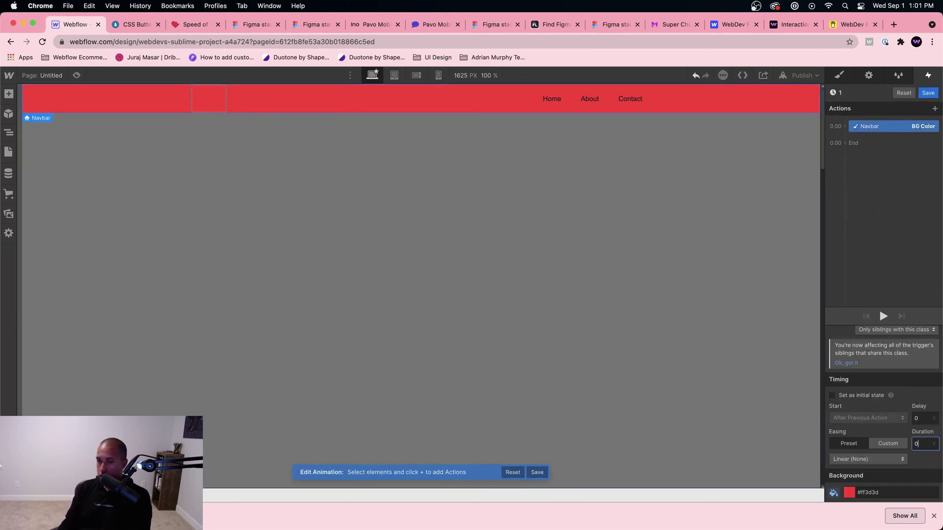
{"action": "left_click", "coordinate": [928, 92]}
Set the Navbar BG Color duration of timed animation 2 to 0 and save the animation
{"action": "left_click", "coordinate": [860, 274]}
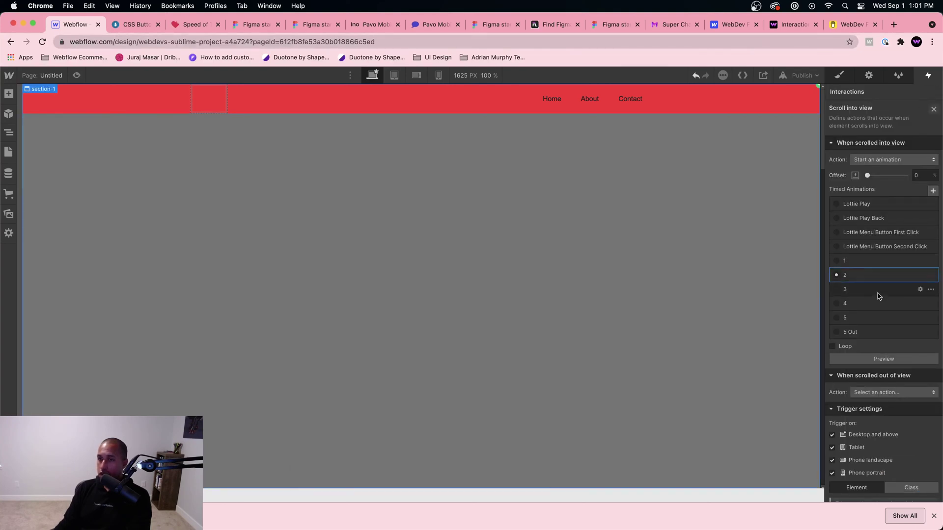
{"action": "left_click", "coordinate": [920, 275]}
{"action": "left_click", "coordinate": [878, 126]}
{"action": "scroll", "coordinate": [907, 444], "scroll_direction": "down", "scroll_amount": 3}
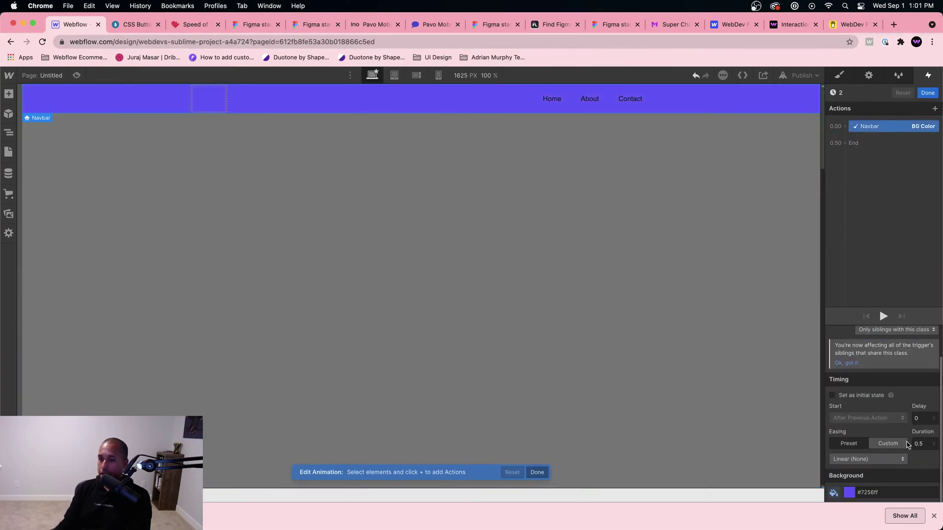
{"action": "type", "text": "0"}
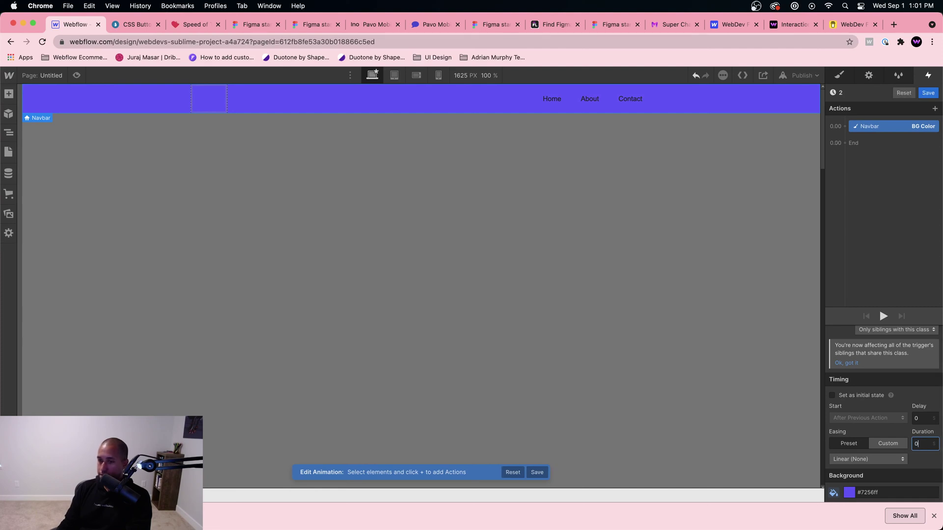
{"action": "left_click", "coordinate": [930, 93]}
Set the Navbar BG Color duration of timed animation 3 to 0 and save the animation
{"action": "left_click", "coordinate": [860, 290]}
{"action": "left_click", "coordinate": [920, 290]}
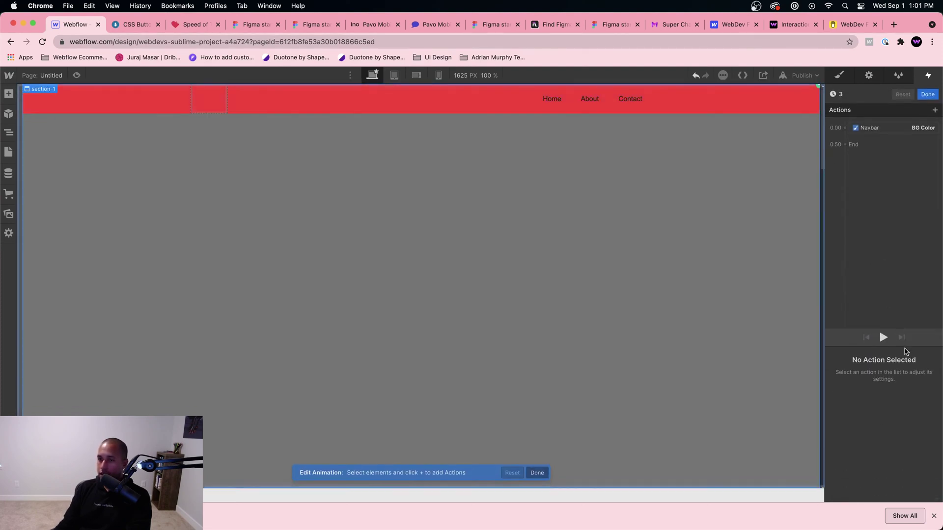
{"action": "left_click", "coordinate": [894, 126]}
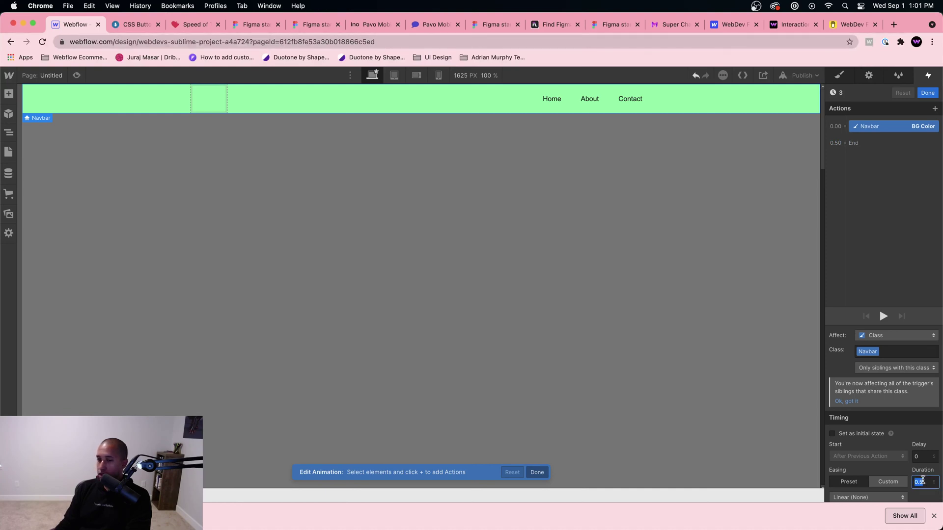
{"action": "type", "text": "0"}
{"action": "left_click", "coordinate": [929, 93]}
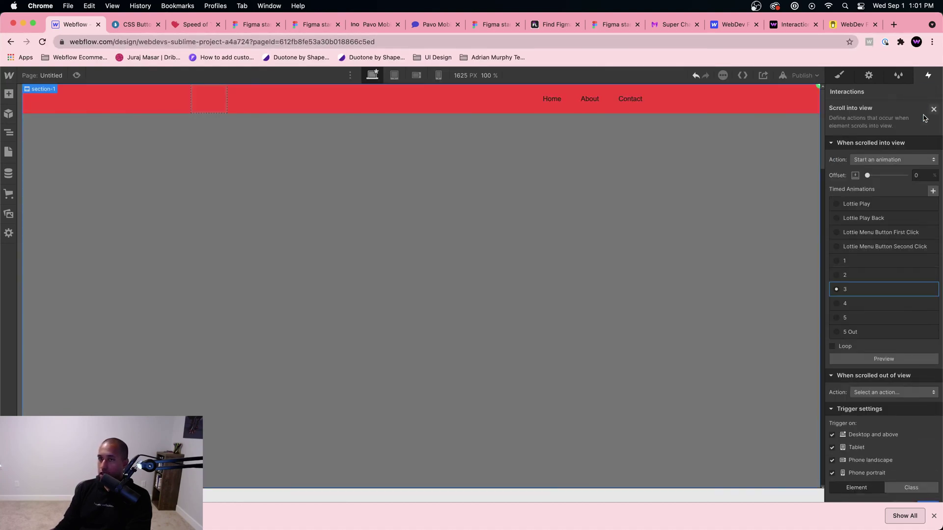
Change the Navbar BG Color duration of timed animation 4 and return to the trigger settings
{"action": "left_click", "coordinate": [878, 301]}
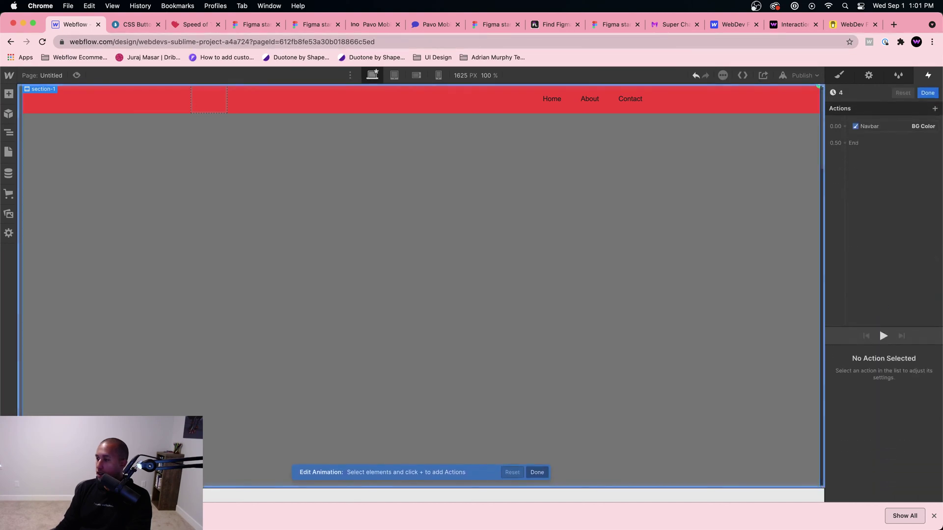
{"action": "left_click", "coordinate": [894, 126]}
{"action": "left_click", "coordinate": [923, 483]}
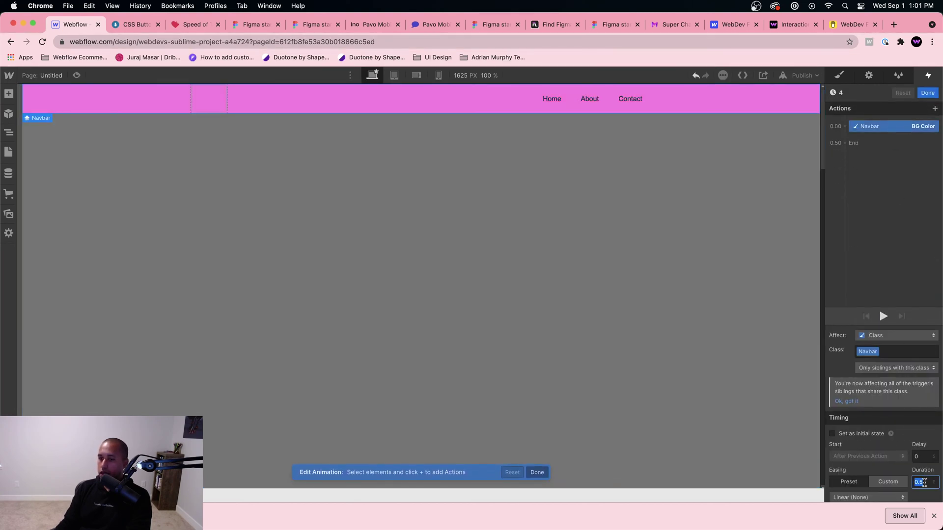
{"action": "left_click", "coordinate": [927, 93]}
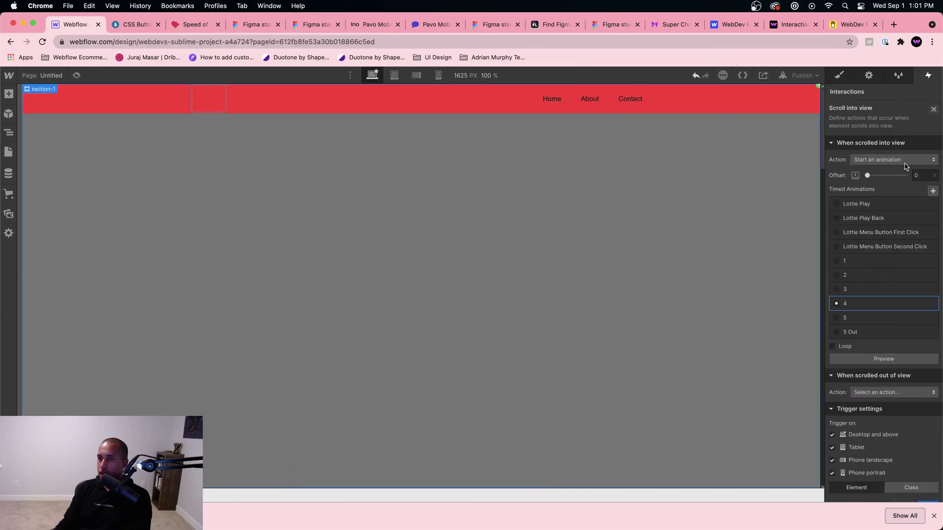
Set the Navbar BG Color duration of timed animation 5 to 0 and save the animation
{"action": "left_click", "coordinate": [851, 320]}
{"action": "left_click", "coordinate": [870, 127]}
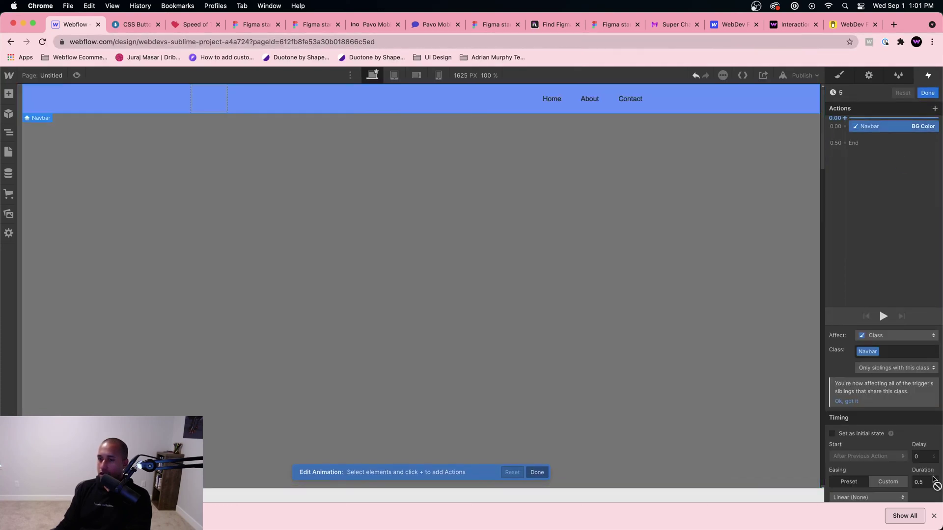
{"action": "type", "text": "0"}
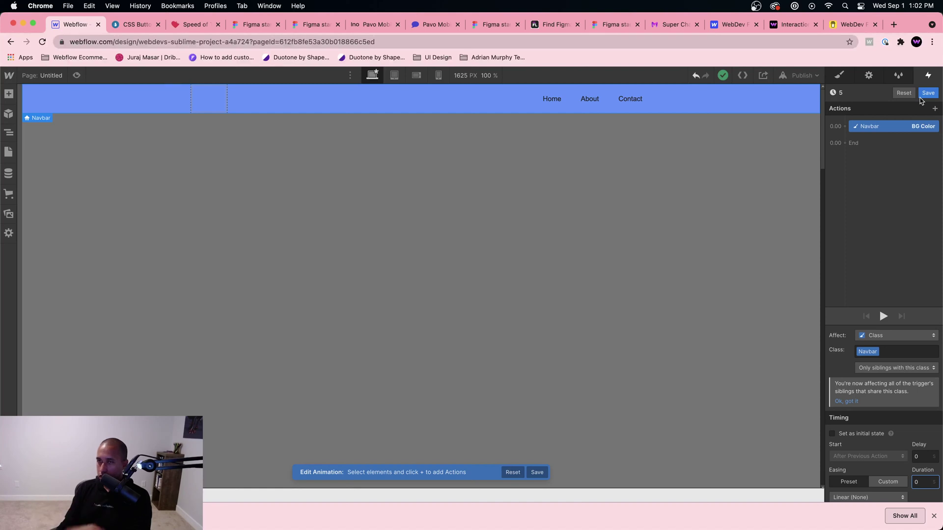
{"action": "left_click", "coordinate": [925, 95]}
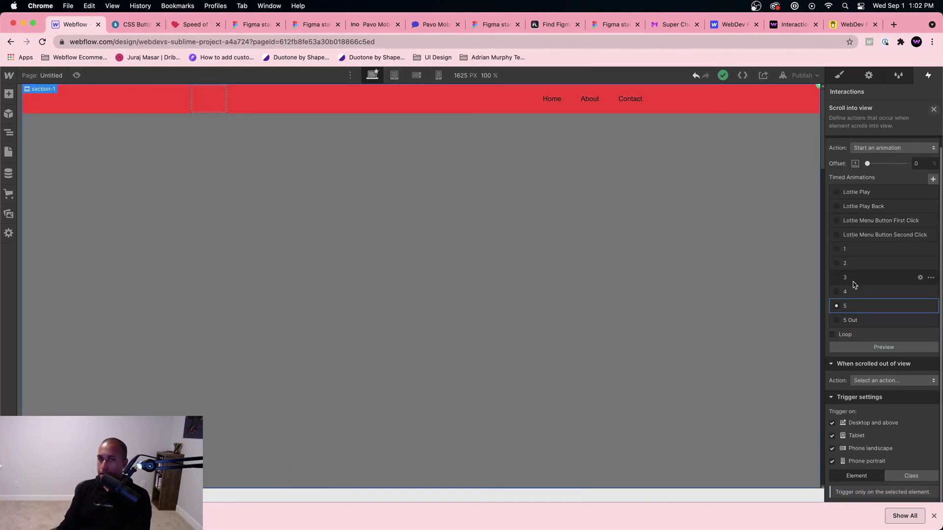
Reassign timed animation 1 to the first section's scrolled-into-view action
{"action": "key", "text": "Escape"}
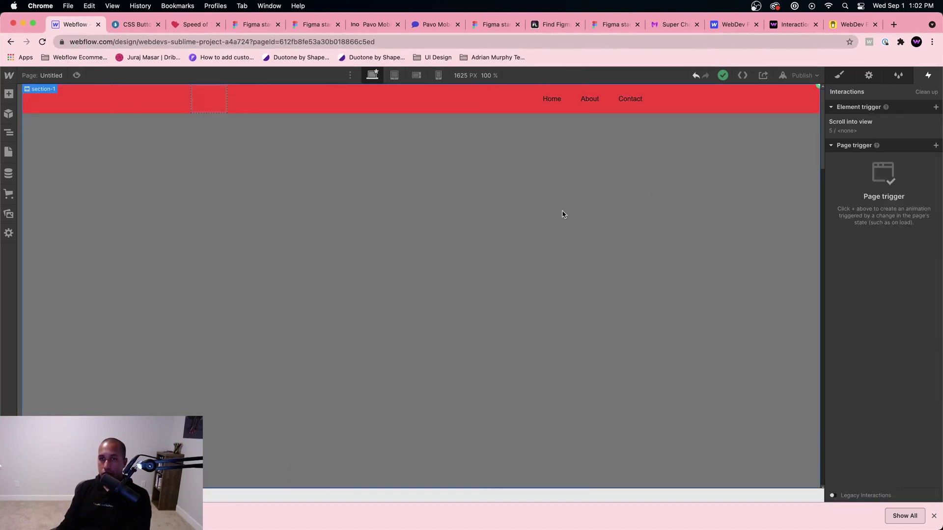
{"action": "left_click", "coordinate": [880, 129]}
{"action": "left_click", "coordinate": [856, 260]}
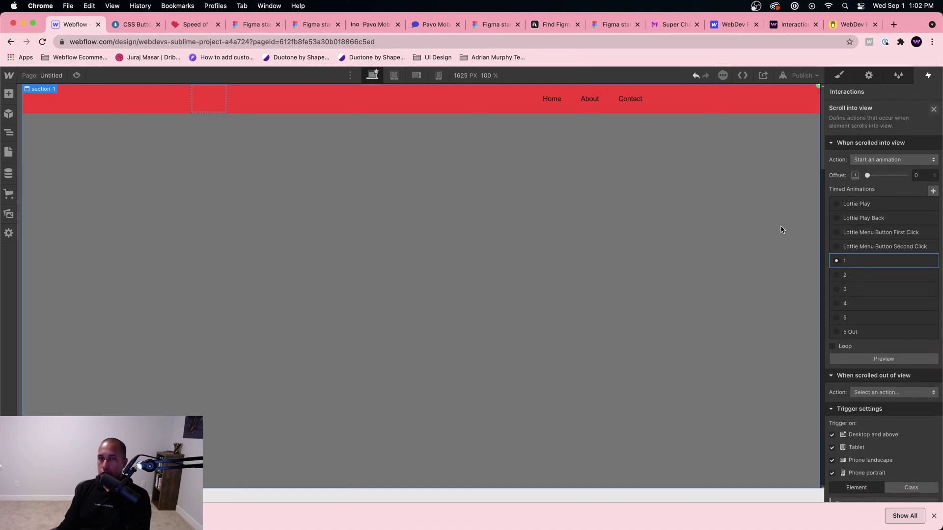
Preview the page and scroll down and back up to check the navbar's colour changes with the new durations
{"action": "left_click", "coordinate": [76, 76]}
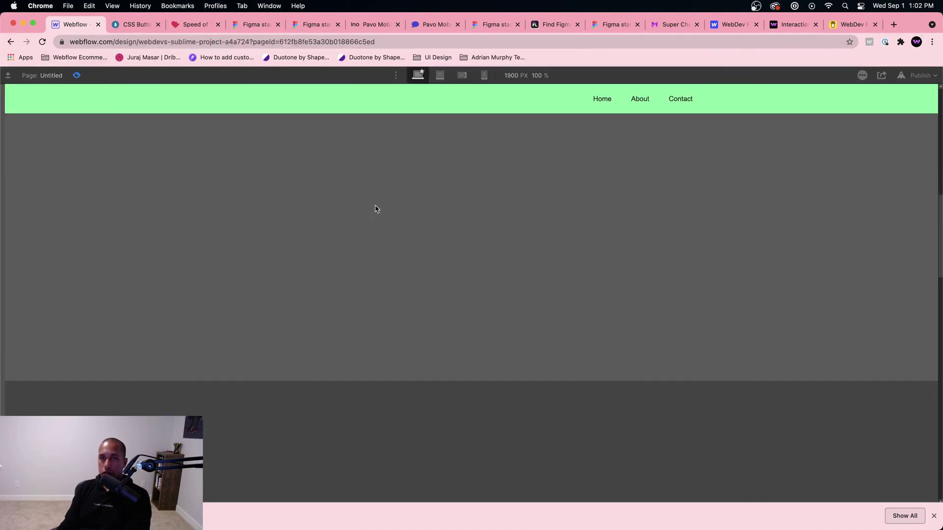
{"action": "scroll", "coordinate": [376, 208], "scroll_direction": "down", "scroll_amount": 10}
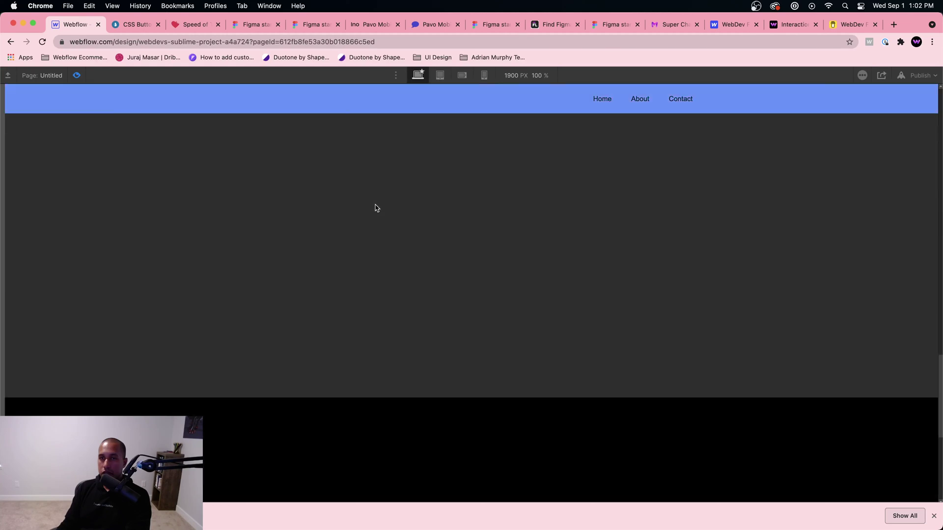
{"action": "scroll", "coordinate": [375, 209], "scroll_direction": "up", "scroll_amount": 5}
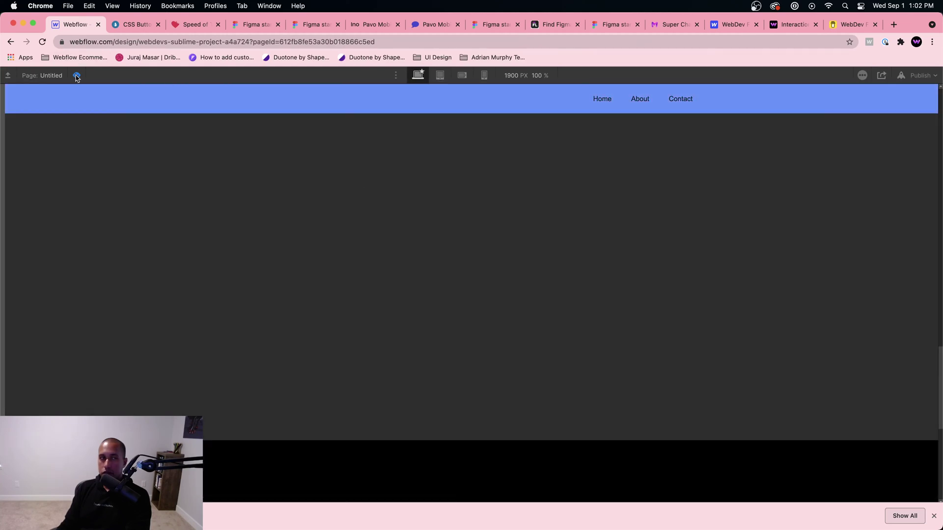
Exit the preview and inspect the Navbar BG Color settings of timed animation 4 in the fourth section's scroll-into-view trigger
{"action": "left_click", "coordinate": [76, 76]}
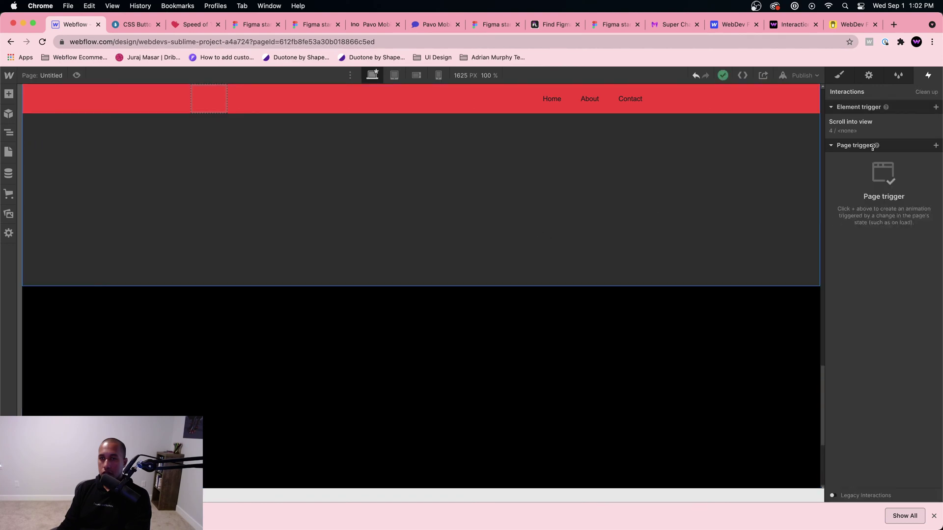
{"action": "left_click", "coordinate": [854, 123]}
{"action": "left_click", "coordinate": [859, 330]}
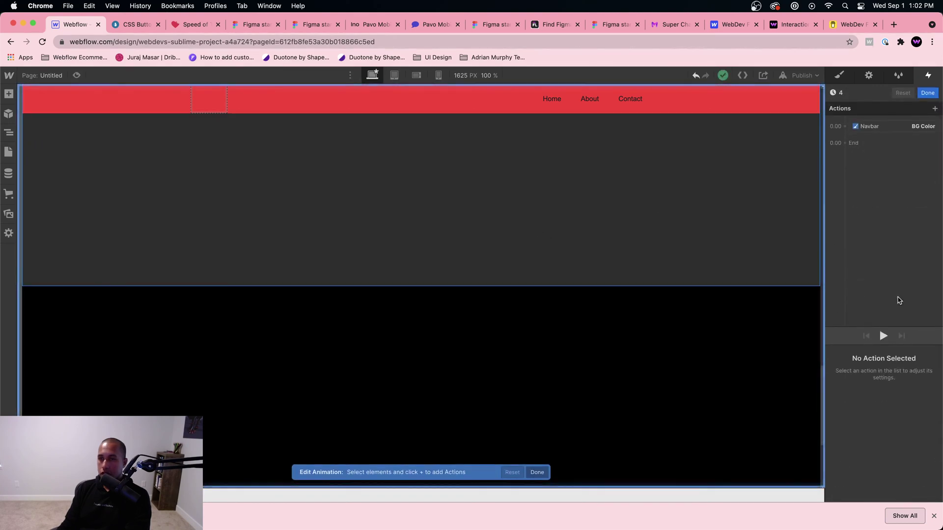
{"action": "left_click", "coordinate": [887, 127]}
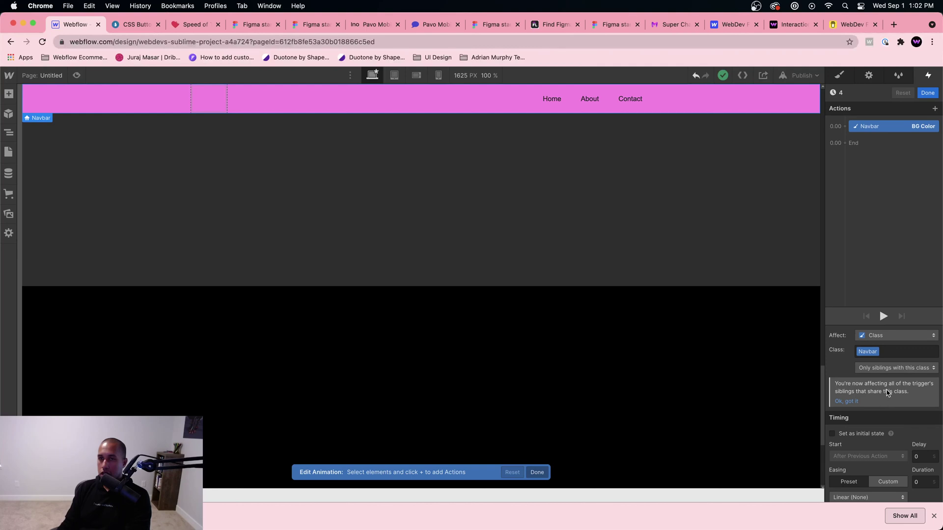
{"action": "scroll", "coordinate": [887, 393], "scroll_direction": "down", "scroll_amount": 2}
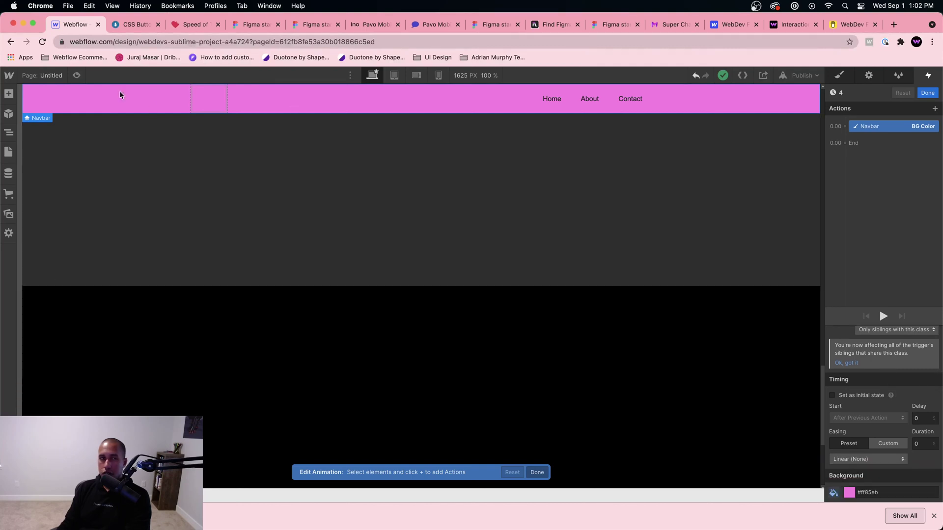
Preview the page scroll, then recheck the Navbar BG Color in timed animation 4 and close the animation
{"action": "left_click", "coordinate": [76, 75]}
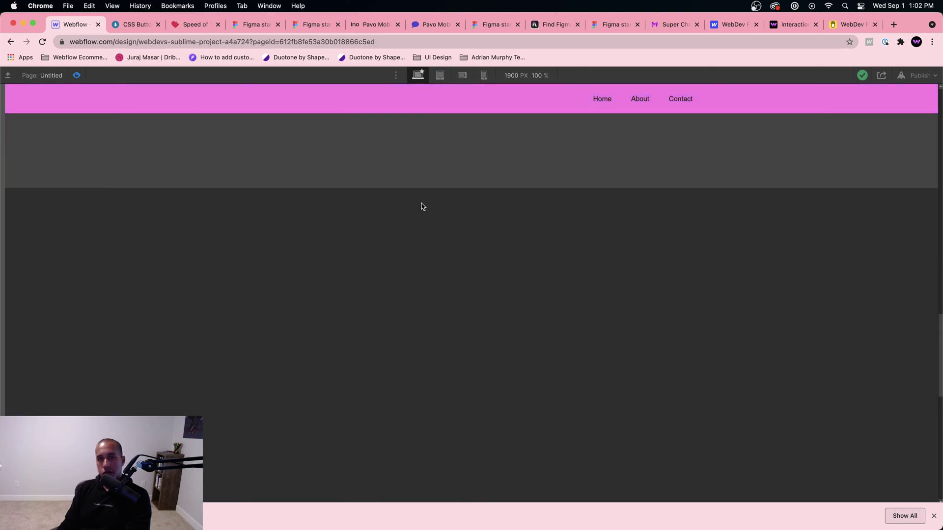
{"action": "left_click", "coordinate": [77, 80]}
{"action": "left_click", "coordinate": [433, 280]}
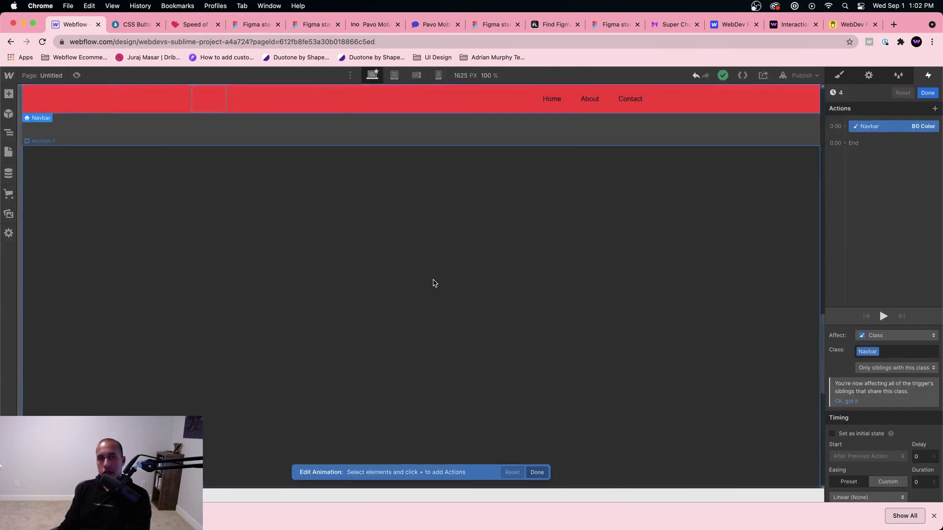
{"action": "left_click", "coordinate": [911, 126]}
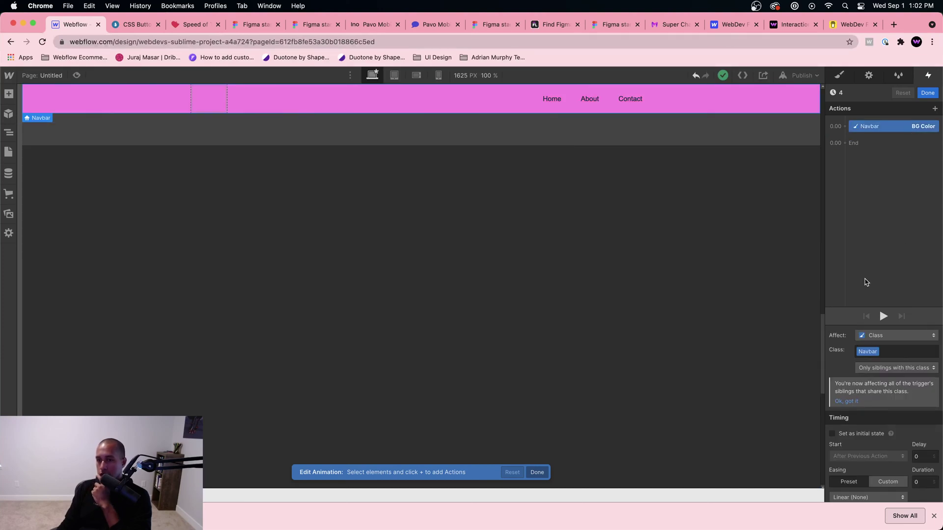
{"action": "scroll", "coordinate": [884, 378], "scroll_direction": "down", "scroll_amount": 2}
{"action": "left_click", "coordinate": [927, 94]}
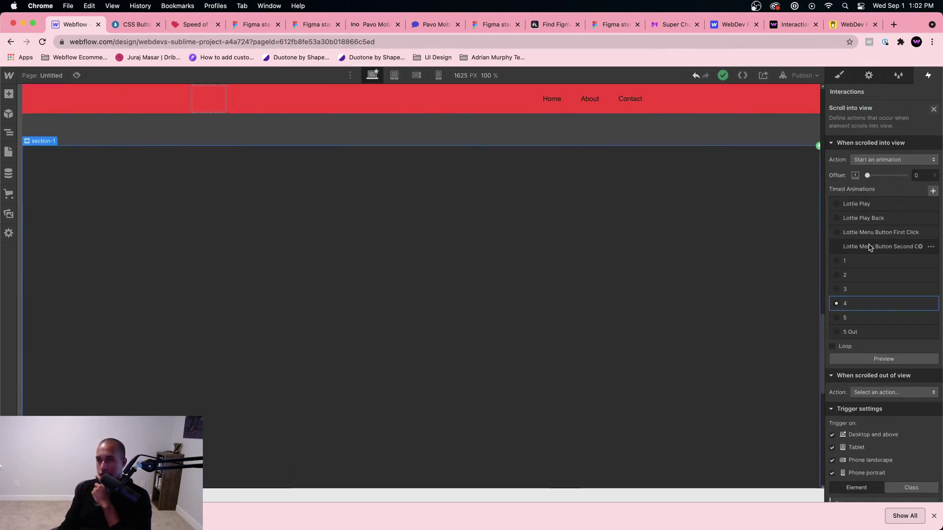
Open timed animation 1 to check its Navbar action, then return to the trigger settings
{"action": "left_click", "coordinate": [891, 262]}
{"action": "scroll", "coordinate": [890, 256], "scroll_direction": "down", "scroll_amount": 1}
{"action": "left_click", "coordinate": [890, 251]}
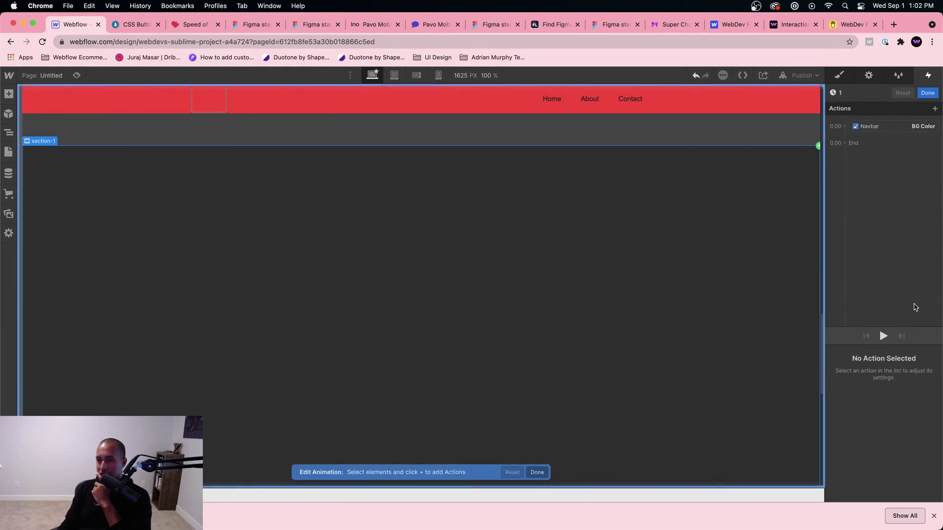
{"action": "left_click", "coordinate": [927, 94]}
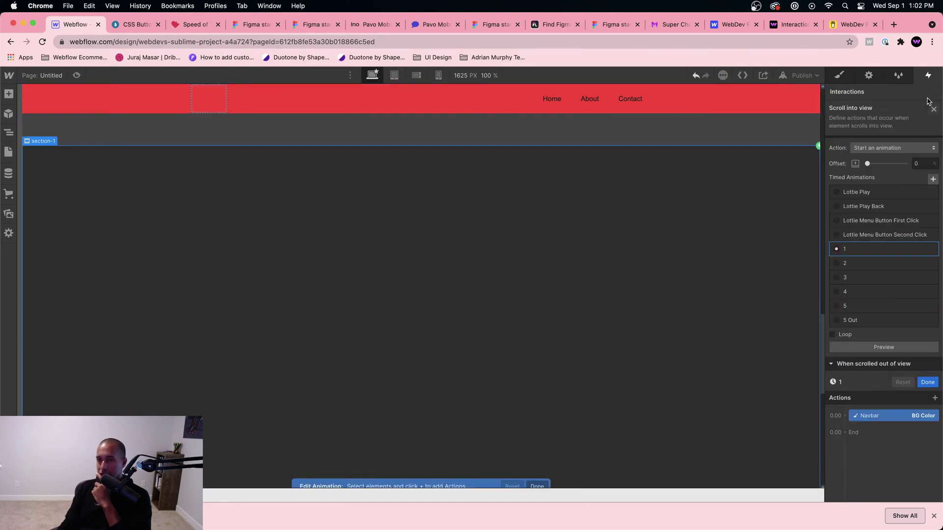
Set the Navbar BG Color of timed animation 2 to yellow #fff756 and save the animation
{"action": "left_click", "coordinate": [872, 264]}
{"action": "left_click", "coordinate": [892, 262]}
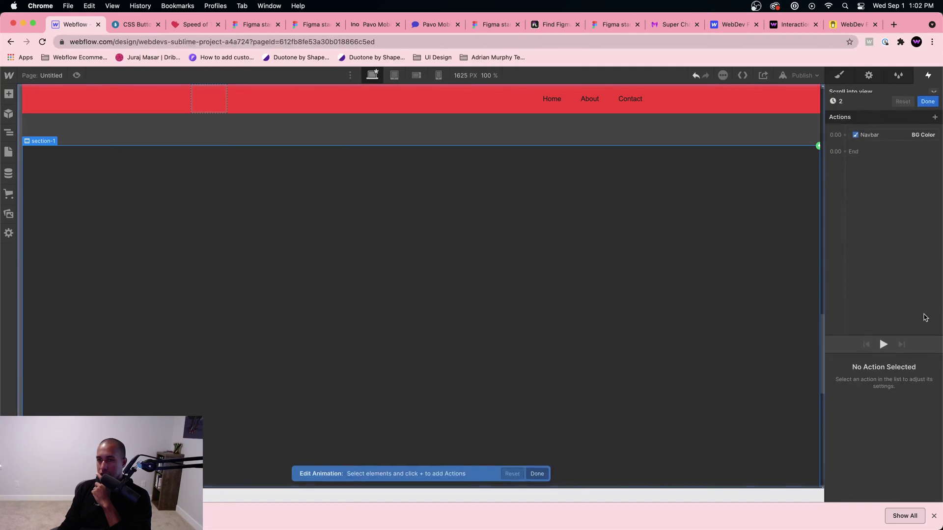
{"action": "left_click", "coordinate": [879, 127]}
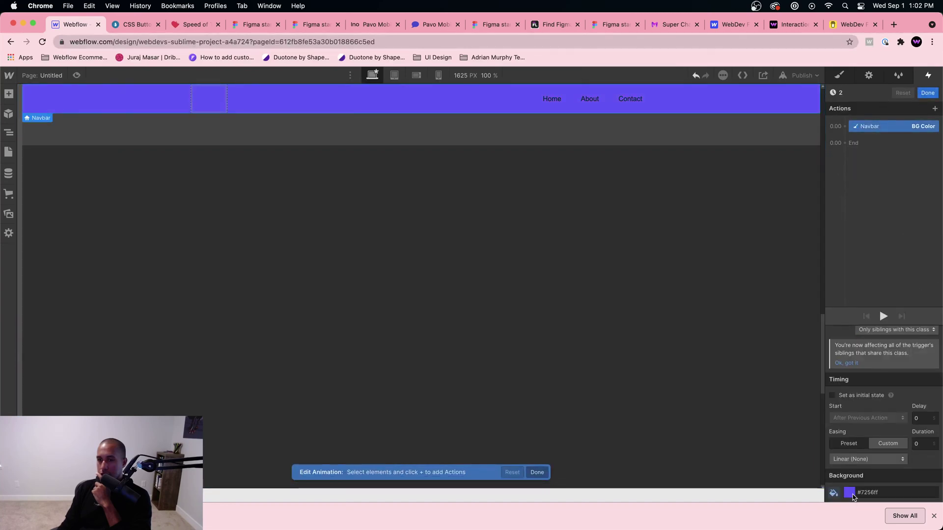
{"action": "left_click", "coordinate": [852, 495]}
{"action": "left_click", "coordinate": [874, 415]}
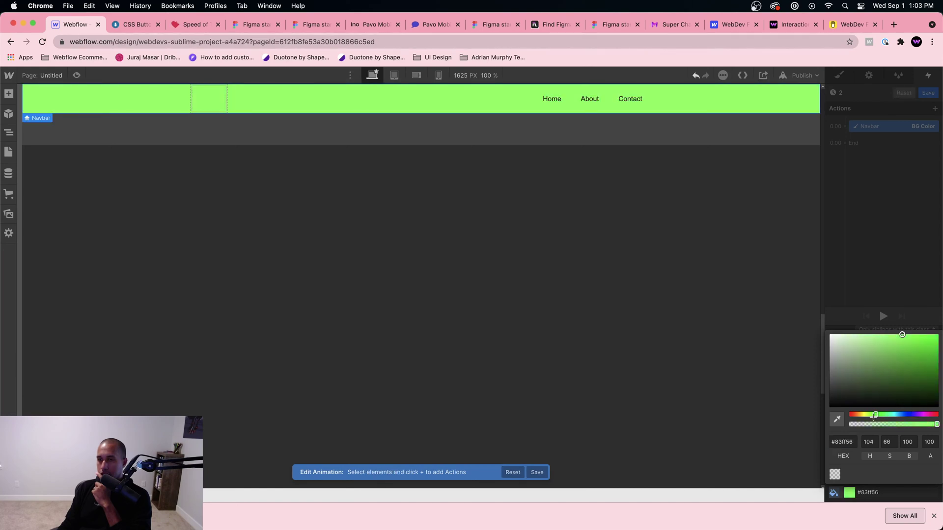
{"action": "left_click_drag", "start_coordinate": [873, 415], "coordinate": [863, 416]}
{"action": "left_click", "coordinate": [911, 202]}
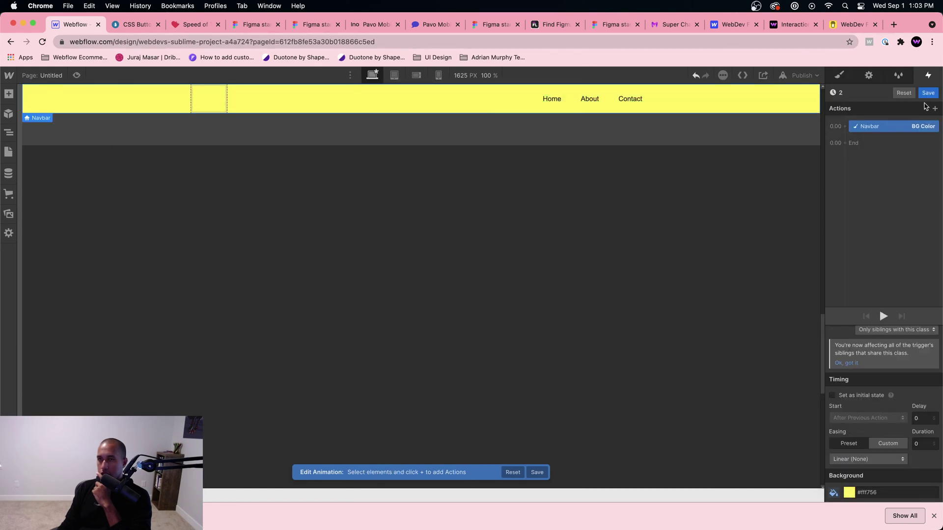
{"action": "left_click", "coordinate": [927, 93]}
Inspect the Navbar BG Color settings of timed animation 3 and close the animation unchanged
{"action": "left_click", "coordinate": [869, 275]}
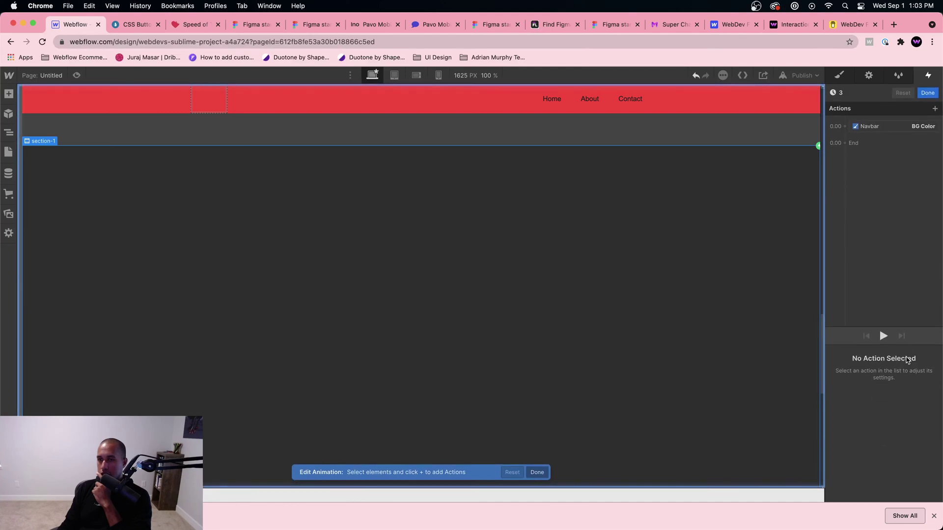
{"action": "left_click", "coordinate": [863, 123]}
{"action": "left_click", "coordinate": [873, 125]}
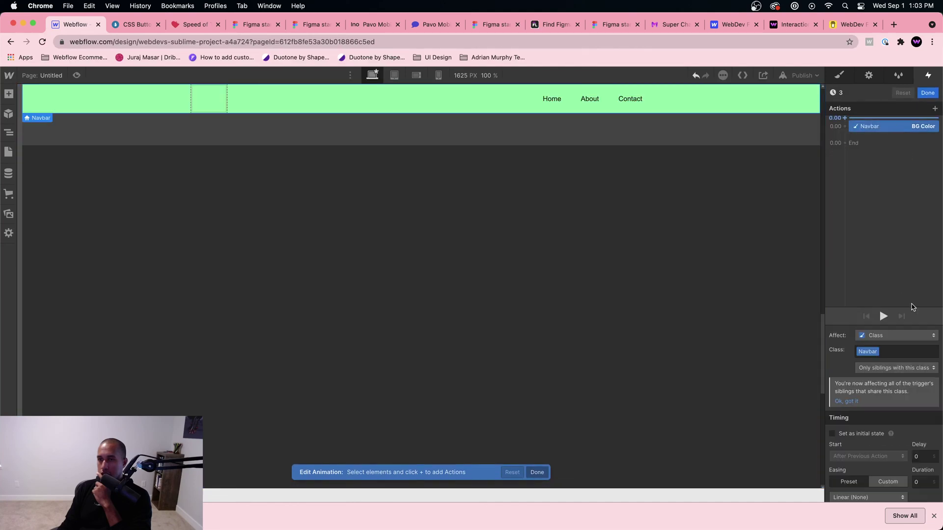
{"action": "scroll", "coordinate": [879, 308], "scroll_direction": "down", "scroll_amount": 2}
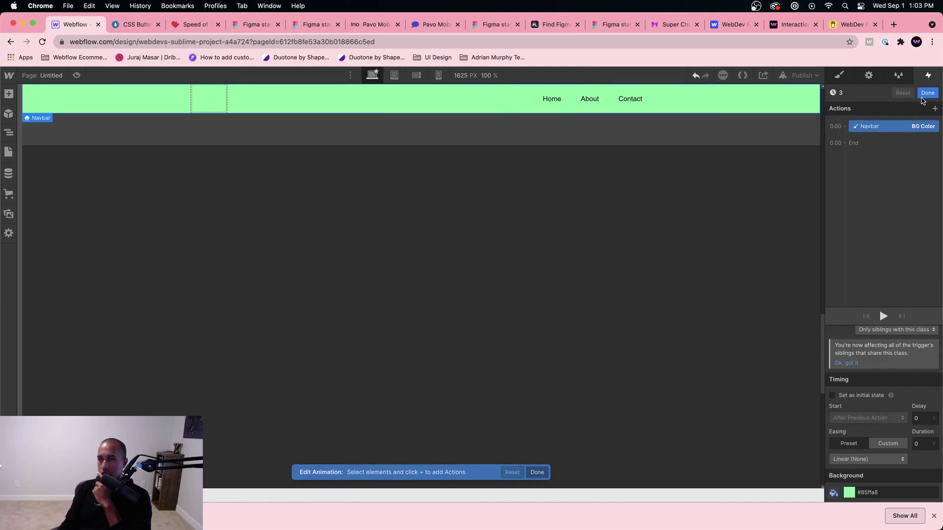
{"action": "left_click", "coordinate": [923, 95]}
Set the Navbar BG Color of timed animation 4 to bright green #33ff00 and save the animation
{"action": "left_click", "coordinate": [861, 295]}
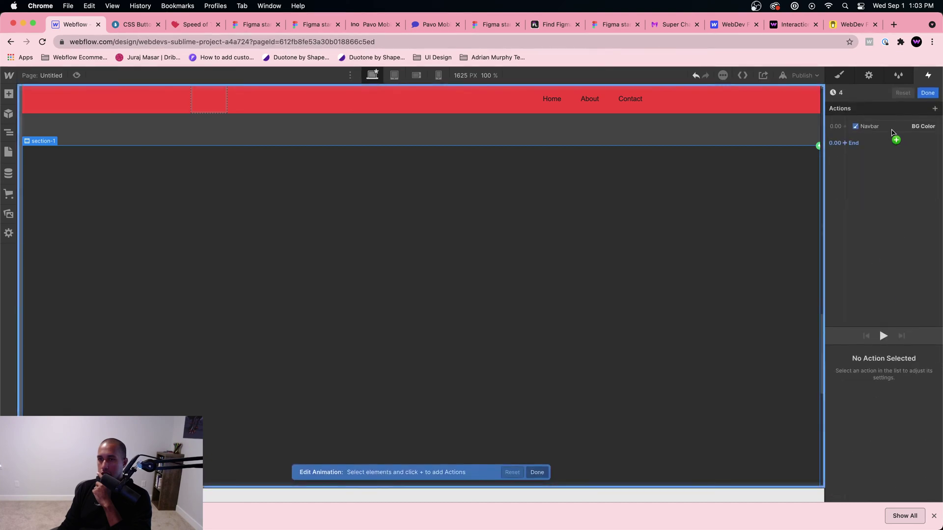
{"action": "left_click", "coordinate": [883, 126]}
{"action": "scroll", "coordinate": [879, 354], "scroll_direction": "down", "scroll_amount": 2}
{"action": "left_click", "coordinate": [849, 492]}
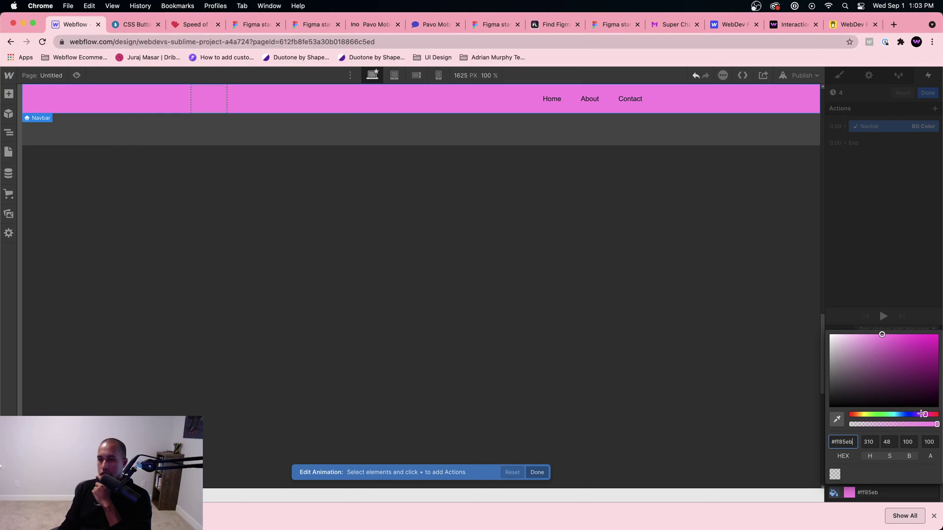
{"action": "left_click_drag", "start_coordinate": [925, 414], "coordinate": [937, 415]}
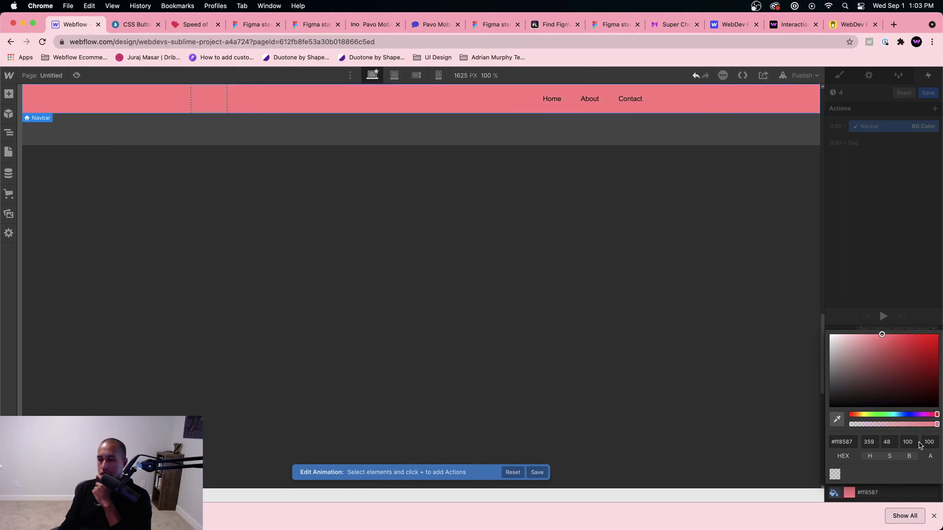
{"action": "left_click_drag", "start_coordinate": [879, 343], "coordinate": [878, 308]}
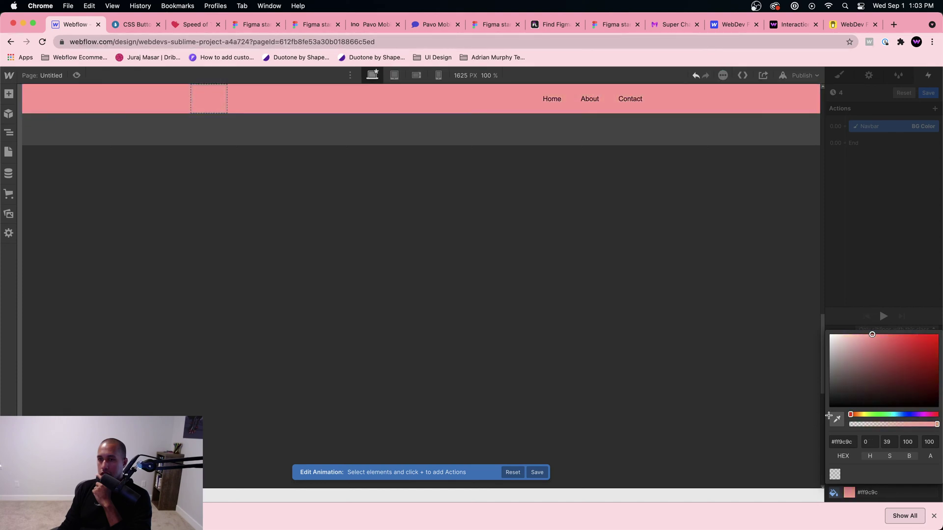
{"action": "mouse_move", "coordinate": [850, 415]}
{"action": "left_mouse_down"}
{"action": "mouse_move", "coordinate": [902, 415]}
{"action": "mouse_move", "coordinate": [864, 415]}
{"action": "left_mouse_up"}
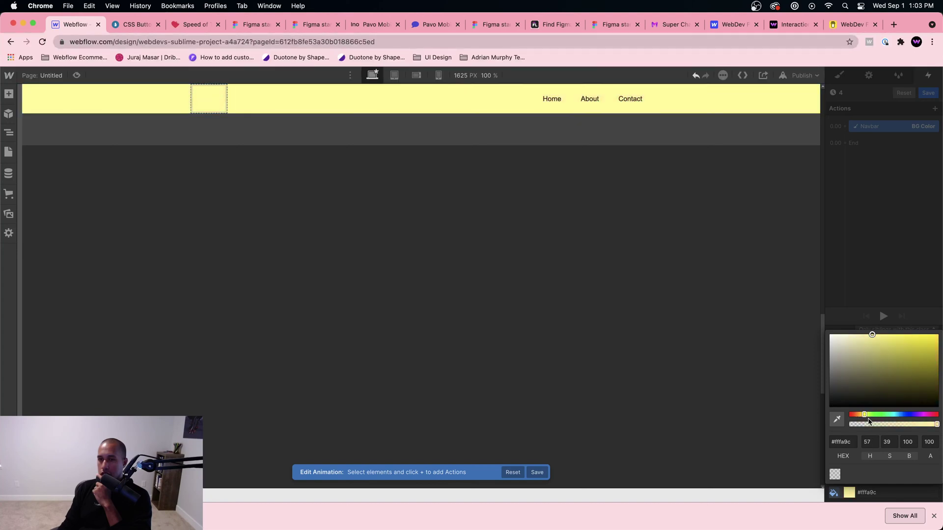
{"action": "left_click_drag", "start_coordinate": [880, 344], "coordinate": [876, 335]}
{"action": "left_click_drag", "start_coordinate": [864, 415], "coordinate": [876, 414]}
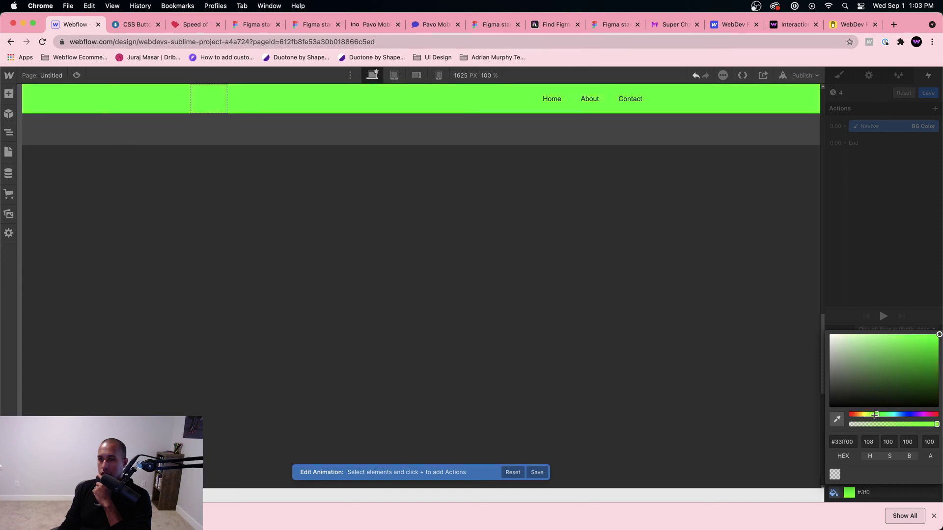
{"action": "left_click", "coordinate": [881, 218]}
{"action": "left_click", "coordinate": [923, 95]}
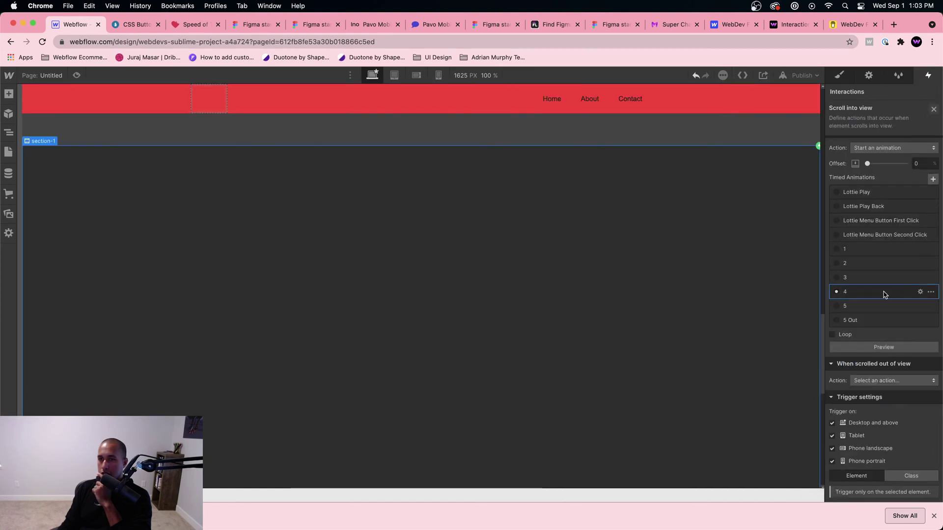
Check the Navbar BG Color of timed animation 5, then select timed animation 1 for the scrolled-into-view action
{"action": "left_click", "coordinate": [868, 307]}
{"action": "left_click", "coordinate": [873, 131]}
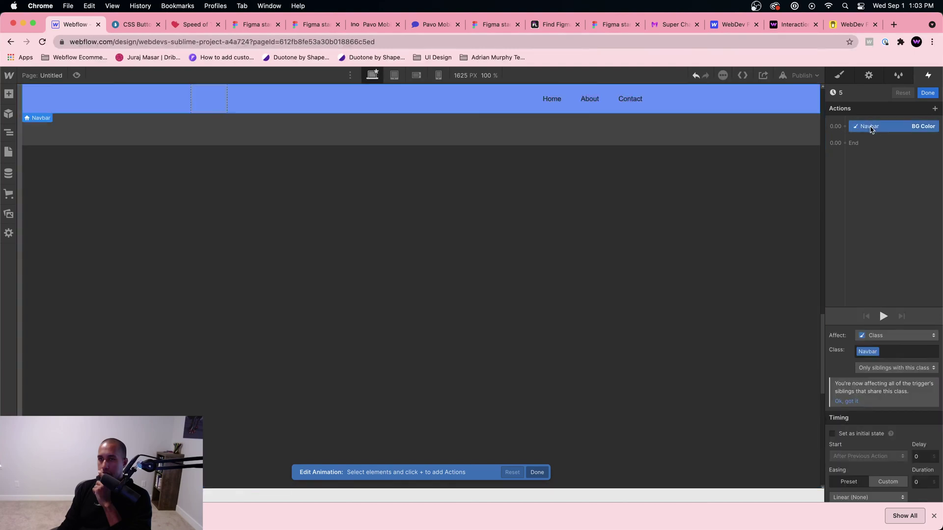
{"action": "left_click", "coordinate": [928, 94]}
{"action": "left_click", "coordinate": [868, 248]}
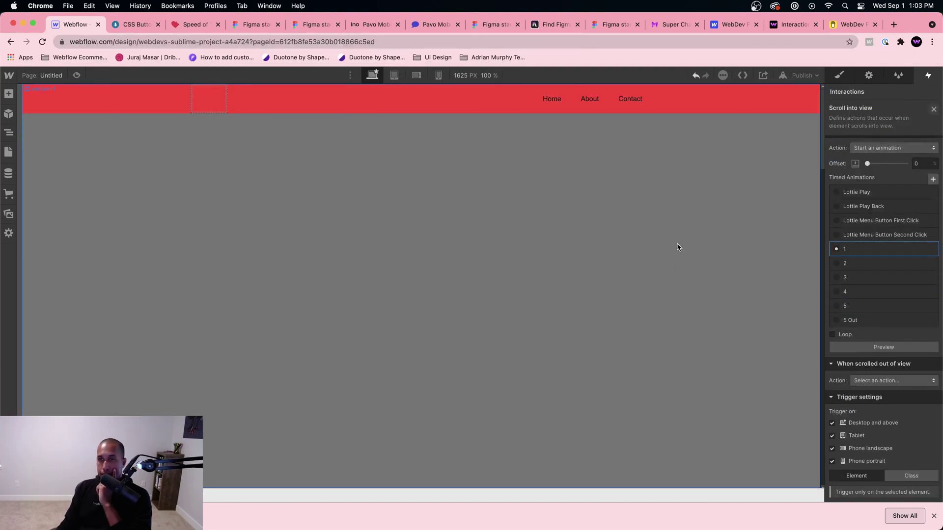
Reassign timed animation 4 to the fourth section's scrolled-into-view action
{"action": "left_click", "coordinate": [933, 110]}
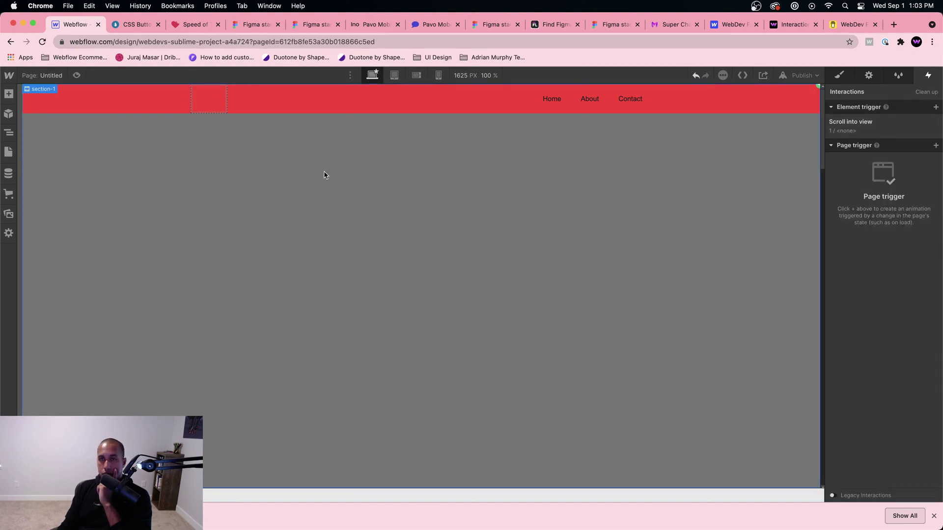
{"action": "scroll", "coordinate": [563, 259], "scroll_direction": "down", "scroll_amount": 7}
{"action": "scroll", "coordinate": [558, 268], "scroll_direction": "down", "scroll_amount": 1}
{"action": "scroll", "coordinate": [575, 290], "scroll_direction": "up", "scroll_amount": 4}
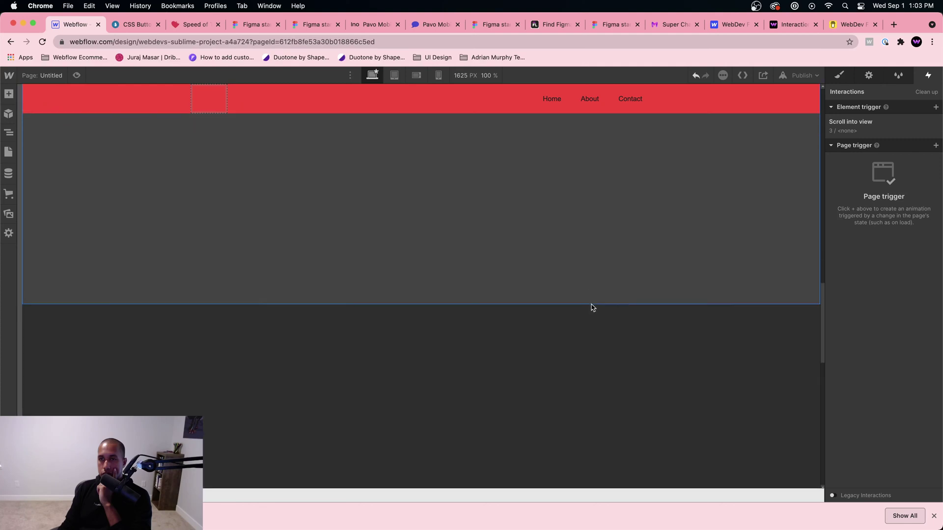
{"action": "scroll", "coordinate": [597, 319], "scroll_direction": "down", "scroll_amount": 4}
{"action": "left_click", "coordinate": [850, 123]}
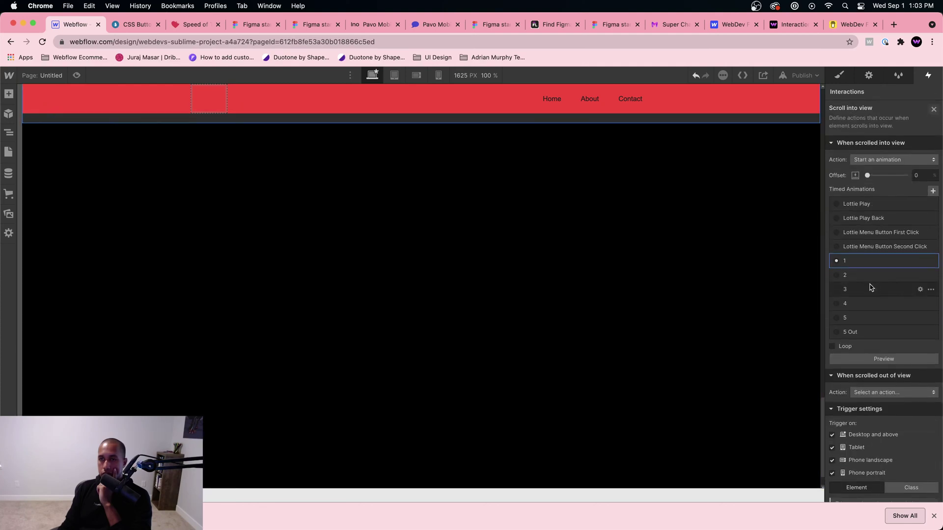
{"action": "left_click", "coordinate": [864, 303]}
Select the last section and preview the page to check the navbar's colour changes while scrolling
{"action": "left_click", "coordinate": [603, 262]}
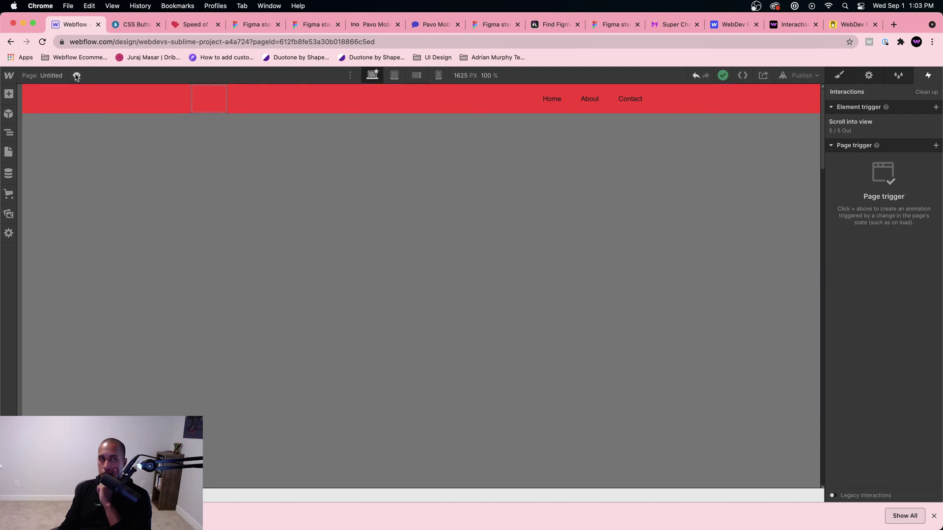
{"action": "left_click", "coordinate": [76, 76]}
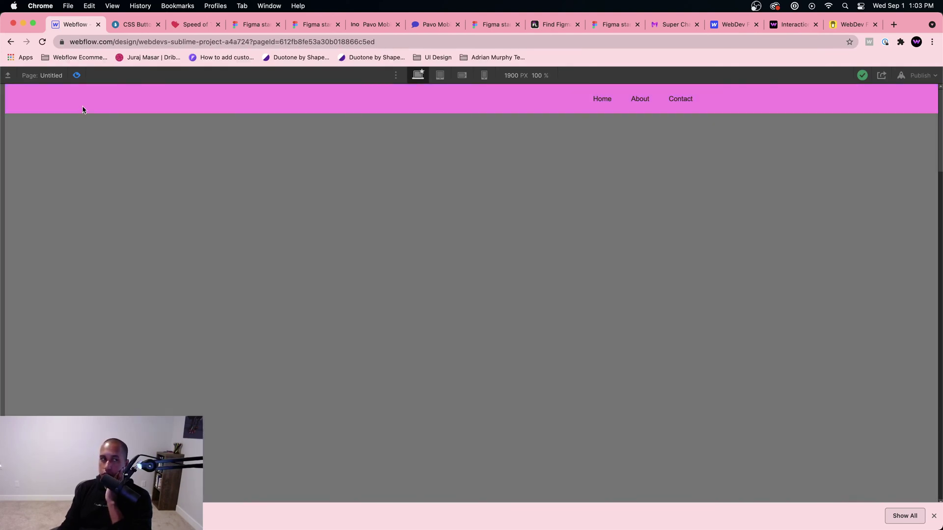
{"action": "left_click", "coordinate": [77, 75]}
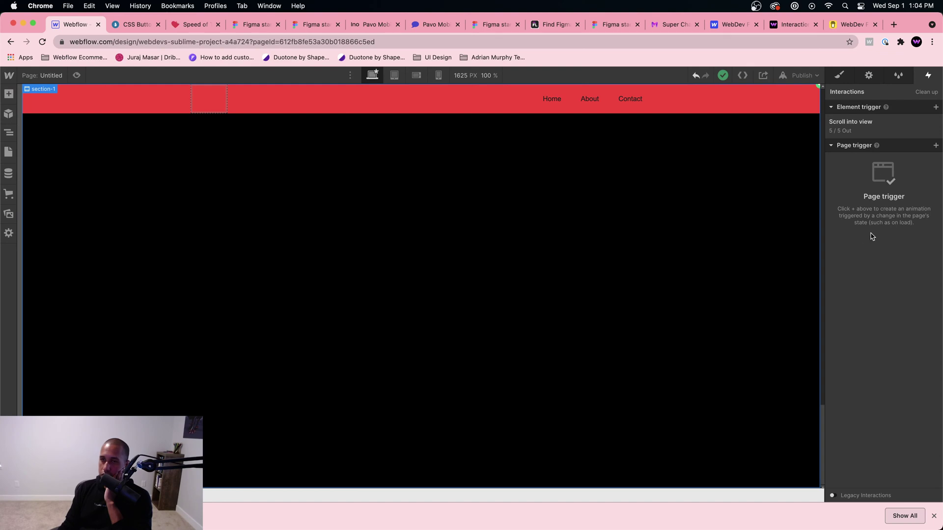
Set the Navbar BG Color duration of timed animation 5 Out to 0 and save the animation
{"action": "left_click", "coordinate": [861, 127]}
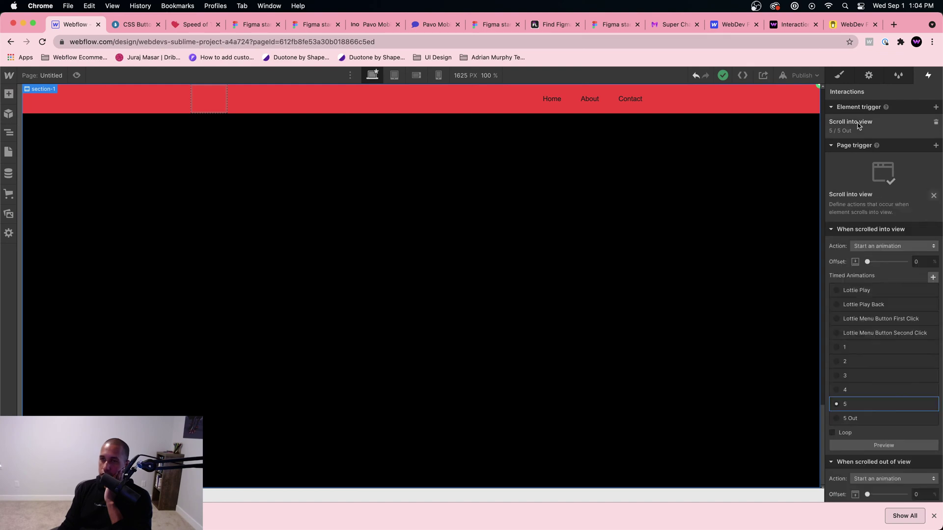
{"action": "scroll", "coordinate": [878, 354], "scroll_direction": "down", "scroll_amount": 3}
{"action": "left_click", "coordinate": [863, 316]}
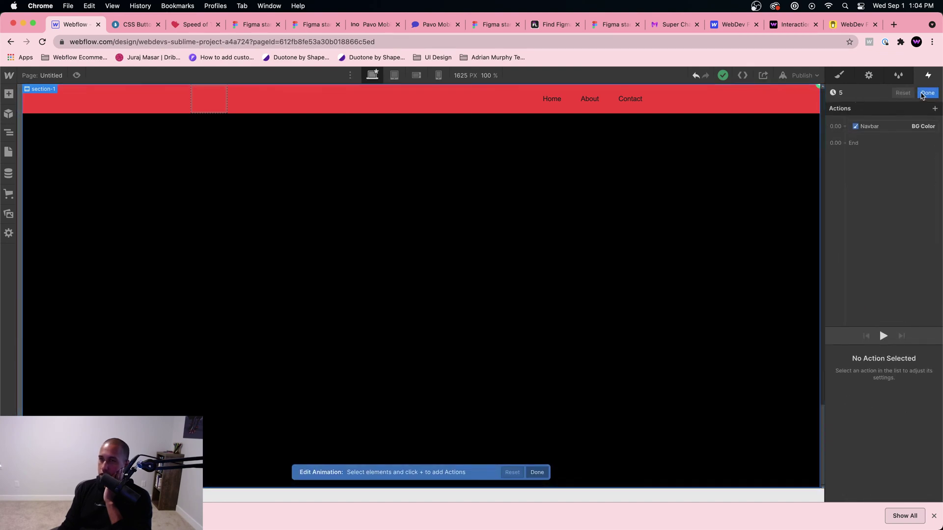
{"action": "left_click", "coordinate": [928, 93]}
{"action": "scroll", "coordinate": [879, 344], "scroll_direction": "down", "scroll_amount": 3}
{"action": "left_click", "coordinate": [856, 360]}
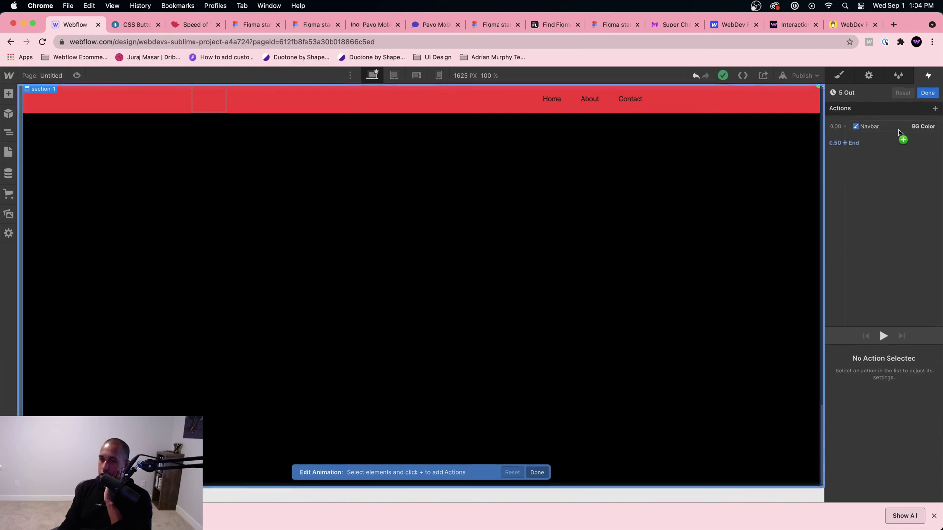
{"action": "left_click", "coordinate": [899, 127]}
{"action": "scroll", "coordinate": [913, 468], "scroll_direction": "down", "scroll_amount": 2}
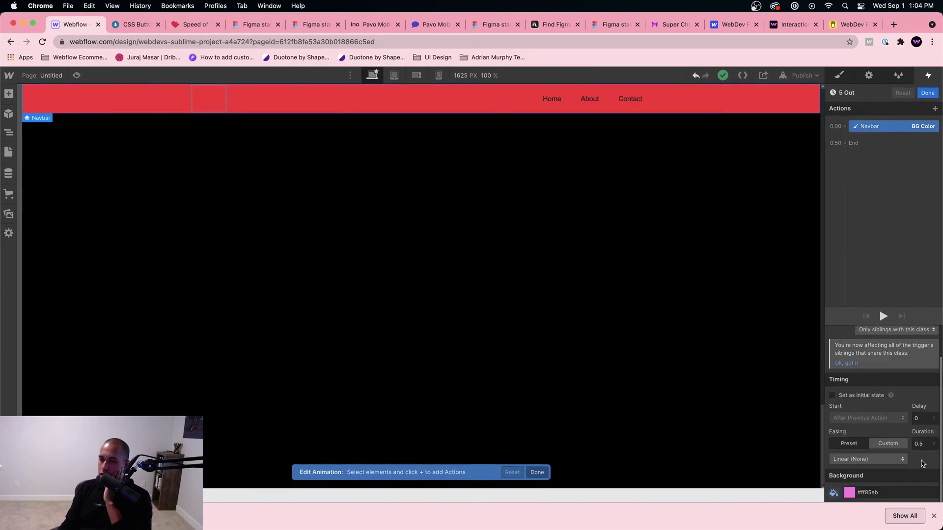
{"action": "left_click", "coordinate": [925, 443]}
{"action": "type", "text": "0"}
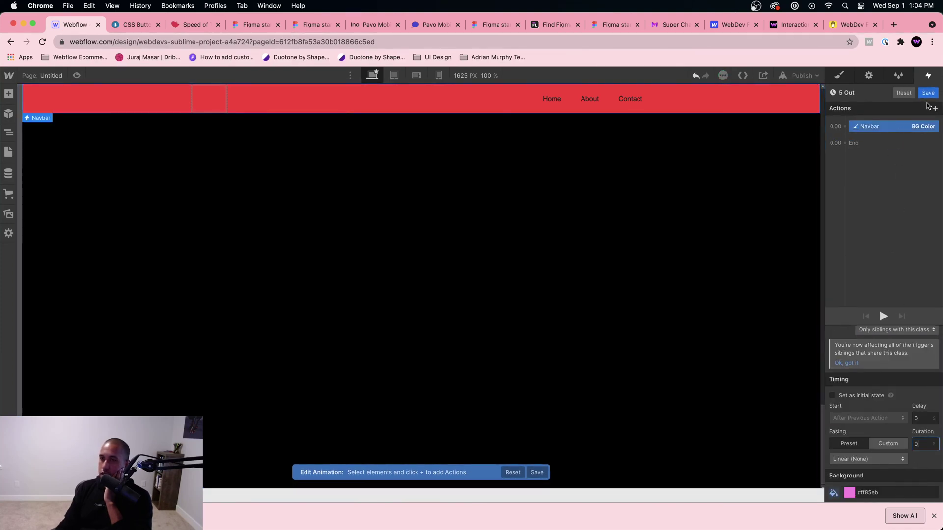
{"action": "left_click", "coordinate": [928, 93]}
Copy the Navbar BG Color value #3f0 from timed animation 4, then reassign timed animation 5 to the last section's scrolled-into-view action
{"action": "scroll", "coordinate": [879, 295], "scroll_direction": "down", "scroll_amount": 5}
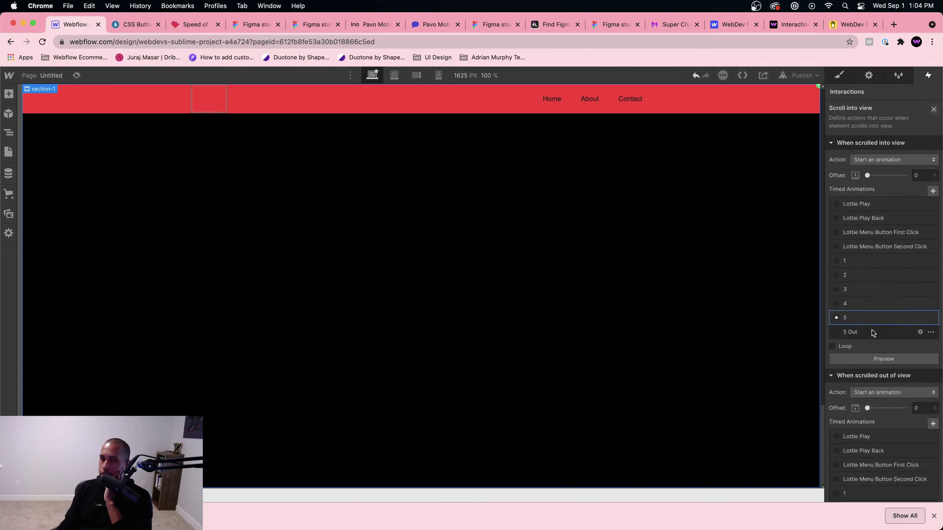
{"action": "left_click", "coordinate": [867, 304]}
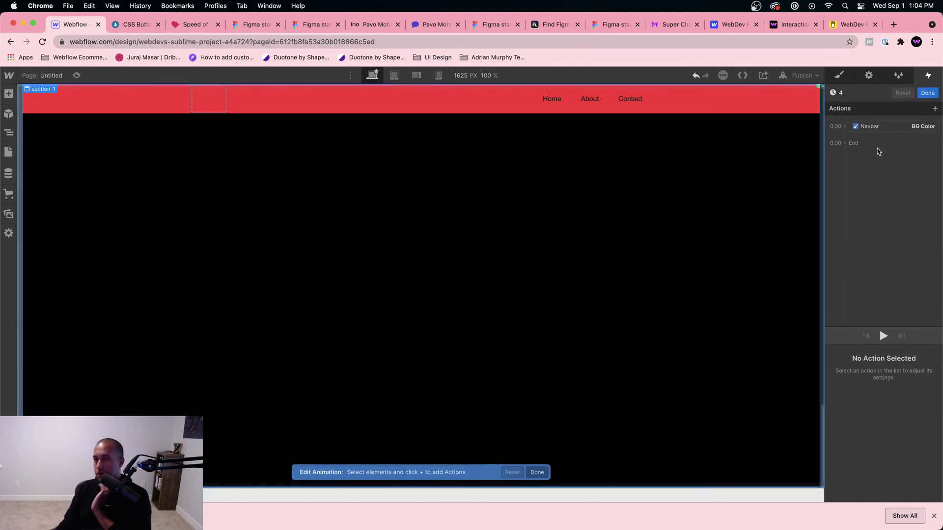
{"action": "left_click", "coordinate": [873, 126]}
{"action": "scroll", "coordinate": [868, 484], "scroll_direction": "down", "scroll_amount": 2}
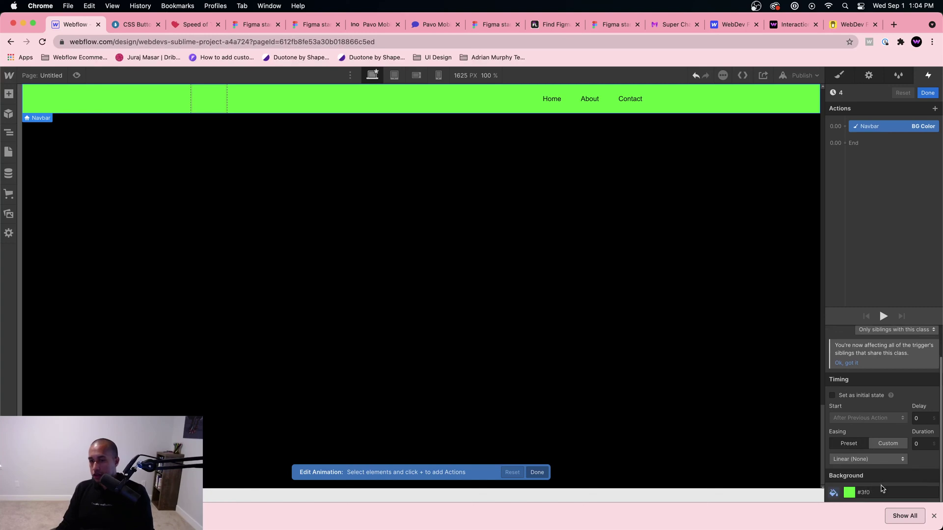
{"action": "left_click", "coordinate": [878, 488]}
{"action": "left_click", "coordinate": [927, 92]}
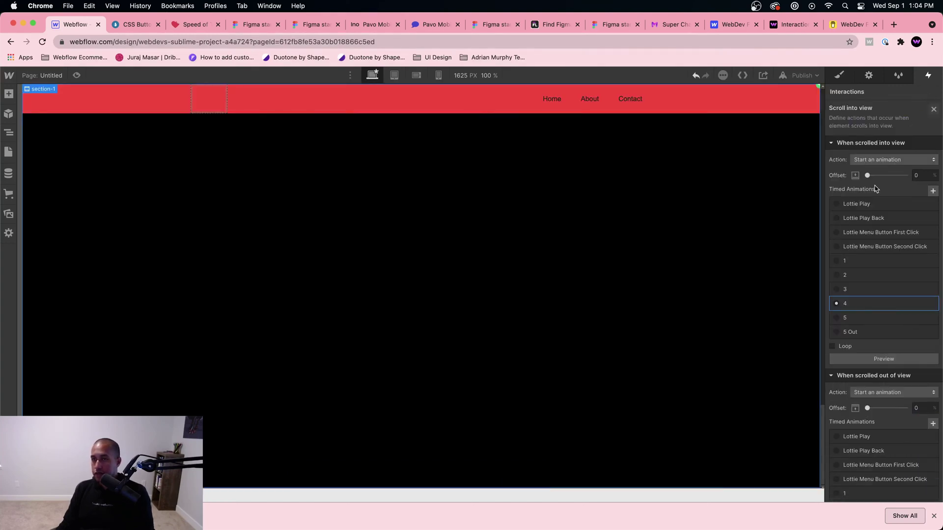
{"action": "left_click", "coordinate": [850, 320]}
Set the Navbar BG Color of timed animation 5 Out to #3f0 and save the animation
{"action": "scroll", "coordinate": [868, 339], "scroll_direction": "down", "scroll_amount": 5}
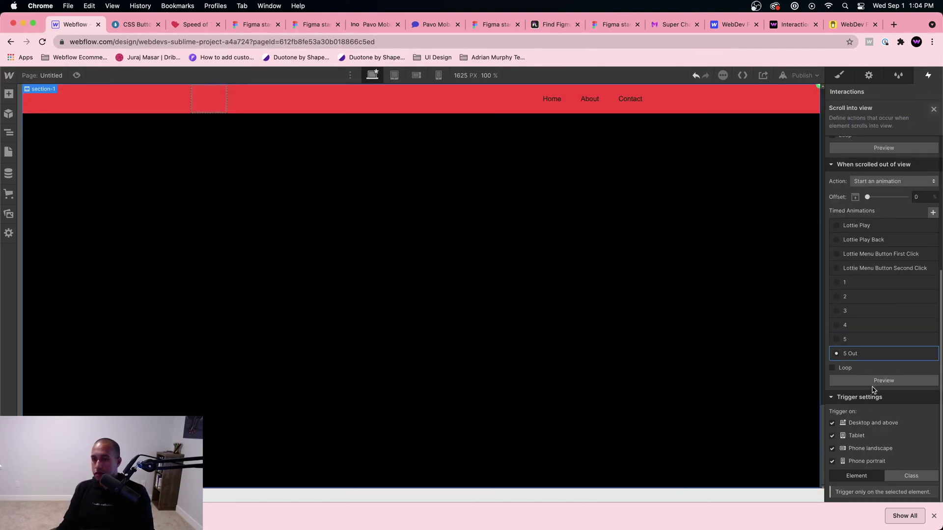
{"action": "left_click", "coordinate": [919, 354]}
{"action": "left_click", "coordinate": [869, 135]}
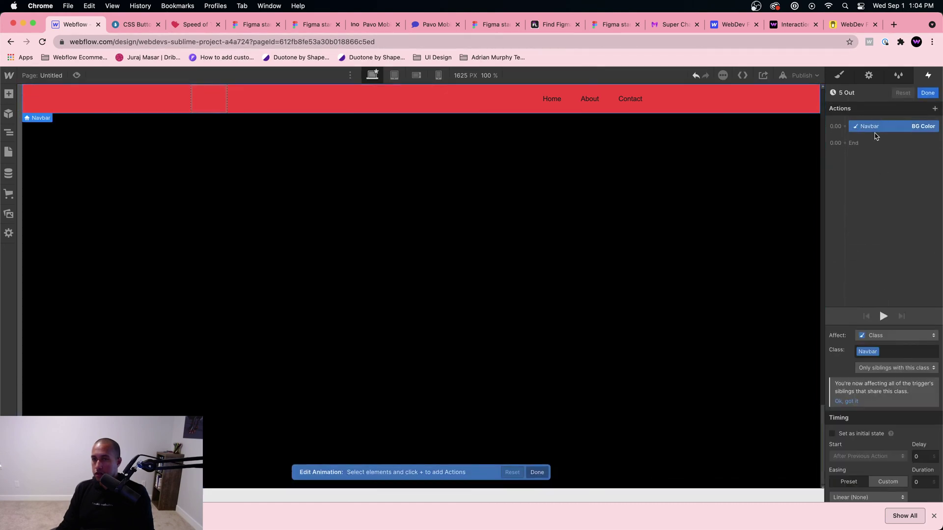
{"action": "scroll", "coordinate": [884, 393], "scroll_direction": "down", "scroll_amount": 4}
{"action": "left_click", "coordinate": [882, 491]}
{"action": "key", "text": "super+a"}
{"action": "type", "text": "#3f0"}
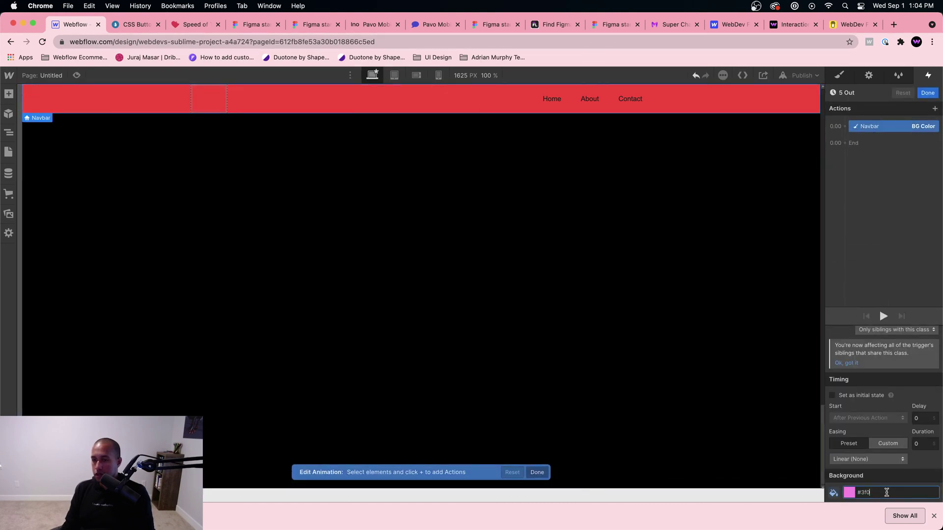
{"action": "left_click", "coordinate": [927, 93]}
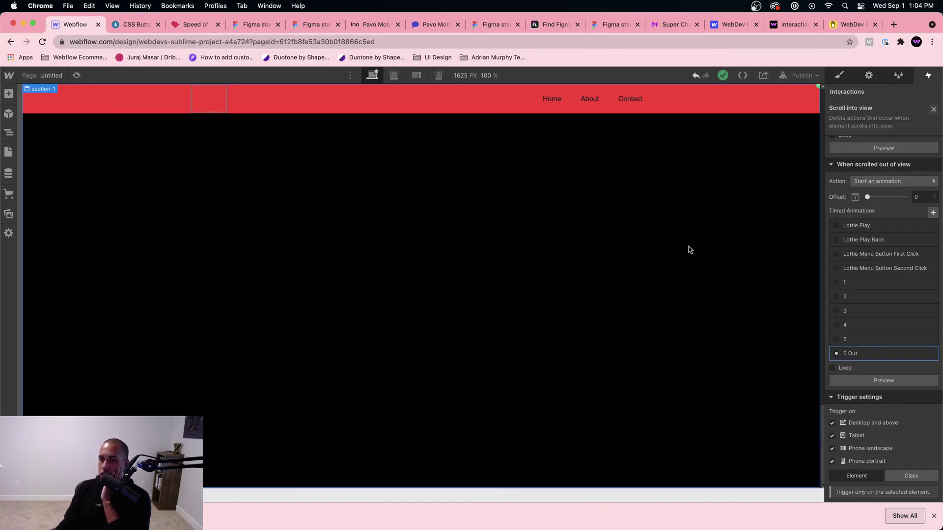
Preview the page scrolling, then set the last section's scrolled-out-of-view offset to 100%
{"action": "left_click", "coordinate": [76, 75]}
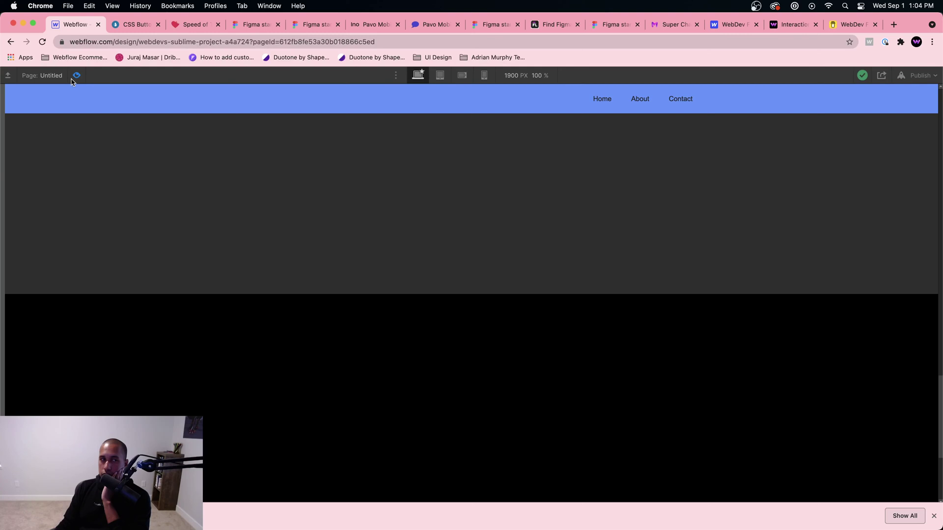
{"action": "left_click", "coordinate": [76, 77]}
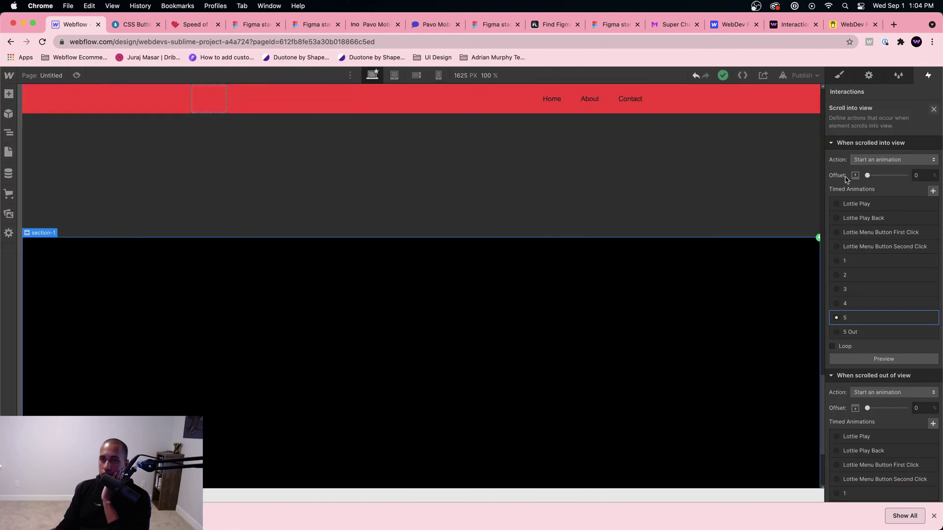
{"action": "scroll", "coordinate": [879, 354], "scroll_direction": "down", "scroll_amount": 4}
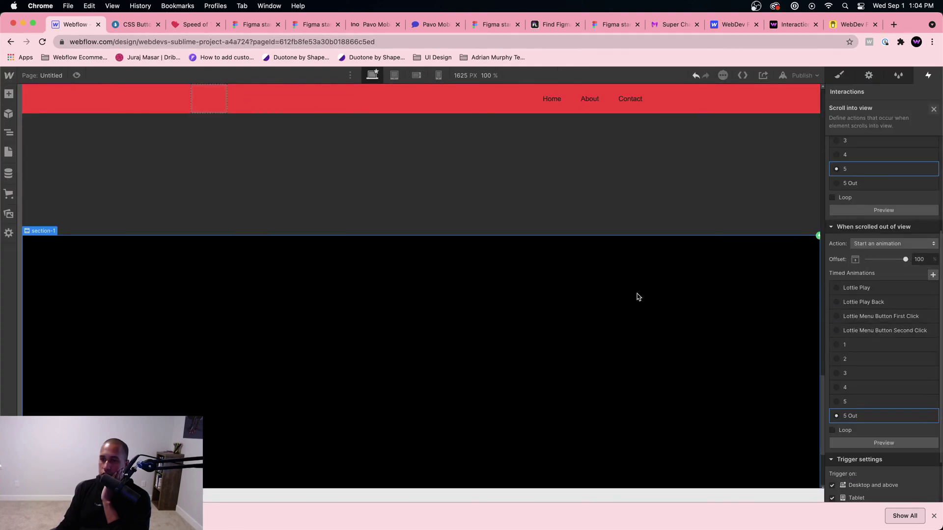
Preview the page again and scroll around the last section to check when the navbar colour switches
{"action": "left_click", "coordinate": [76, 75]}
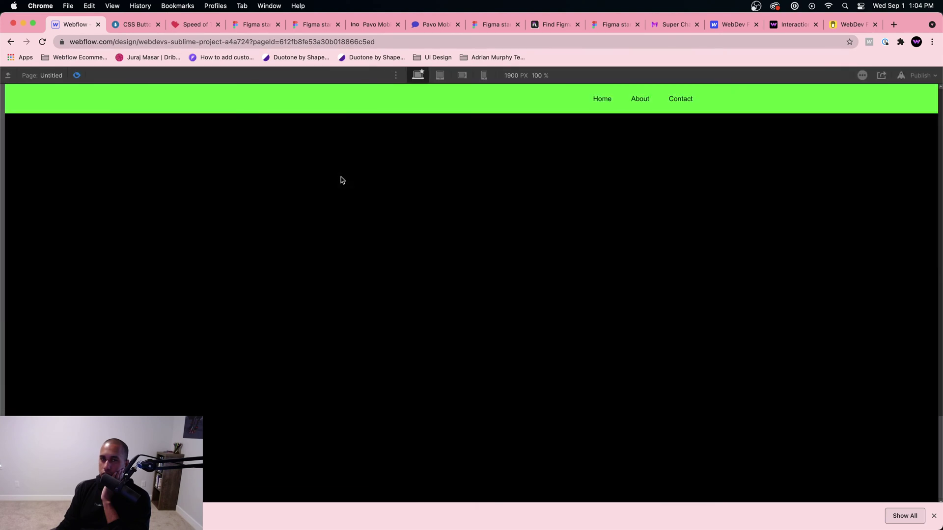
{"action": "scroll", "coordinate": [342, 180], "scroll_direction": "down", "scroll_amount": 5}
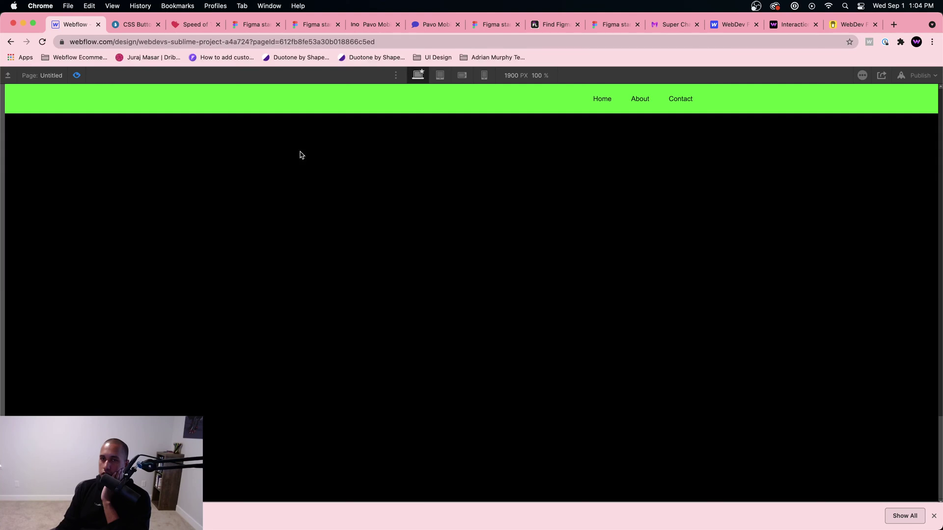
{"action": "scroll", "coordinate": [301, 154], "scroll_direction": "down", "scroll_amount": 5}
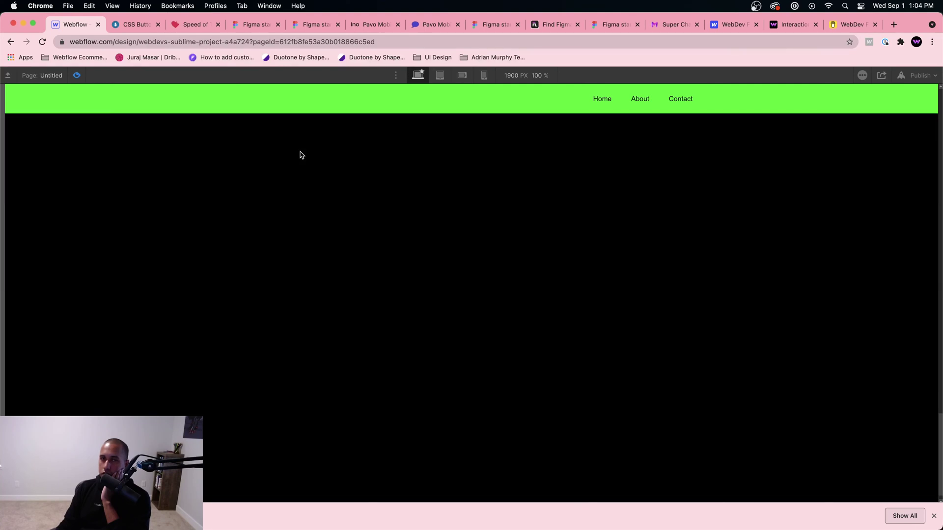
{"action": "left_click", "coordinate": [77, 75]}
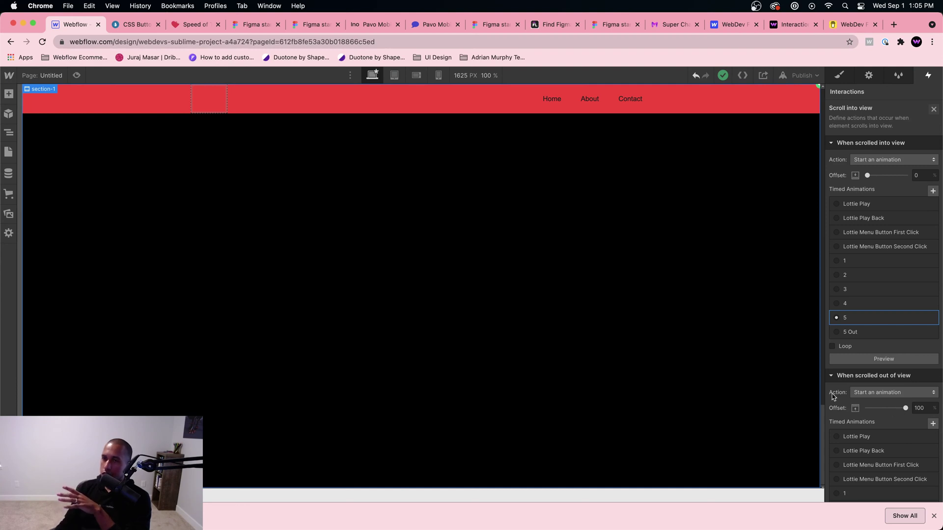
Set the scrolled-out-of-view action of the dark grey fourth section's scroll trigger to Start an animation
{"action": "left_click", "coordinate": [603, 360]}
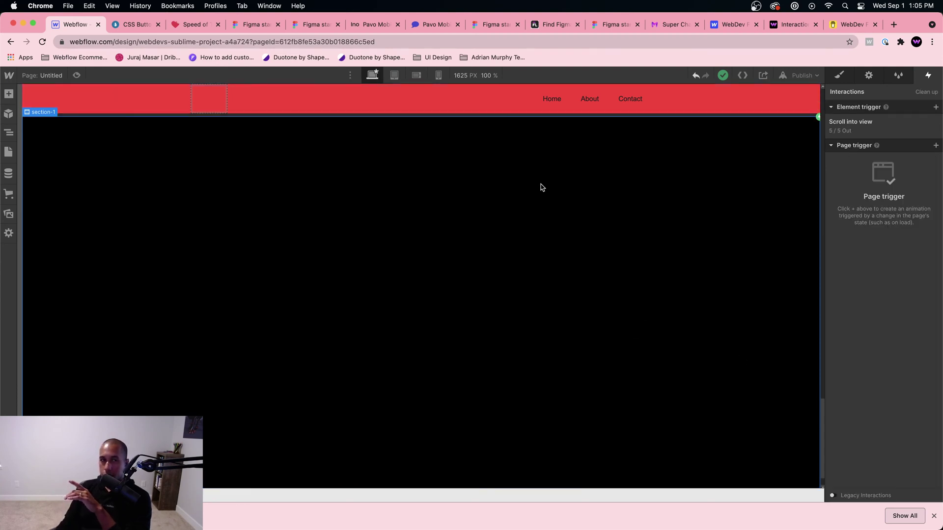
{"action": "scroll", "coordinate": [577, 236], "scroll_direction": "up", "scroll_amount": 6}
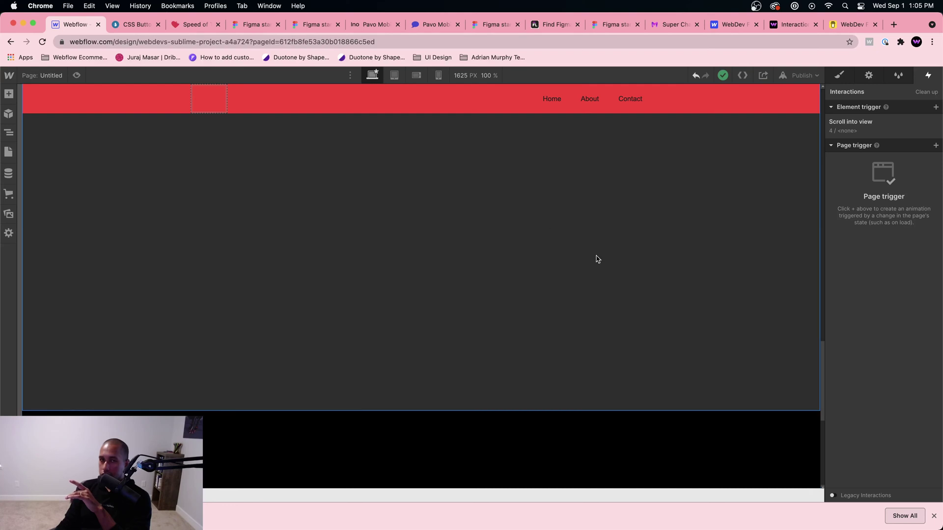
{"action": "scroll", "coordinate": [595, 259], "scroll_direction": "down", "scroll_amount": 6}
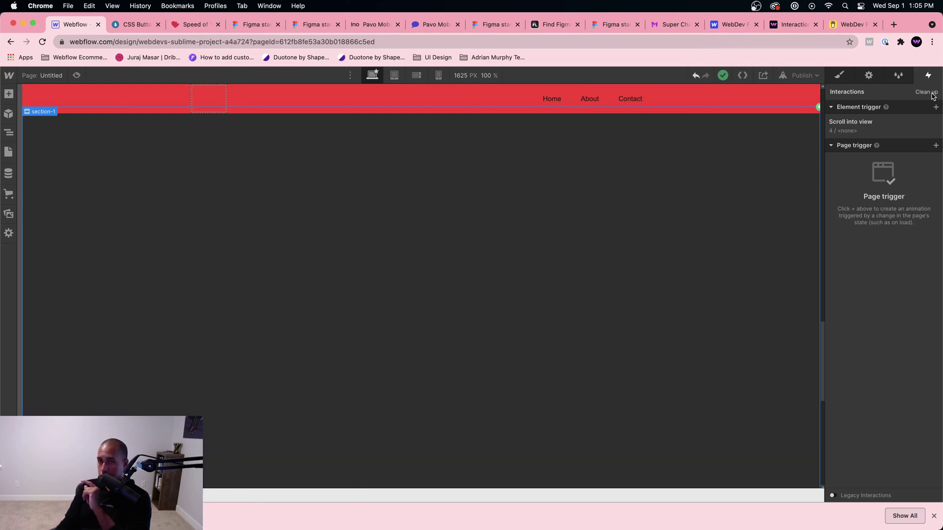
{"action": "scroll", "coordinate": [690, 194], "scroll_direction": "up", "scroll_amount": 1}
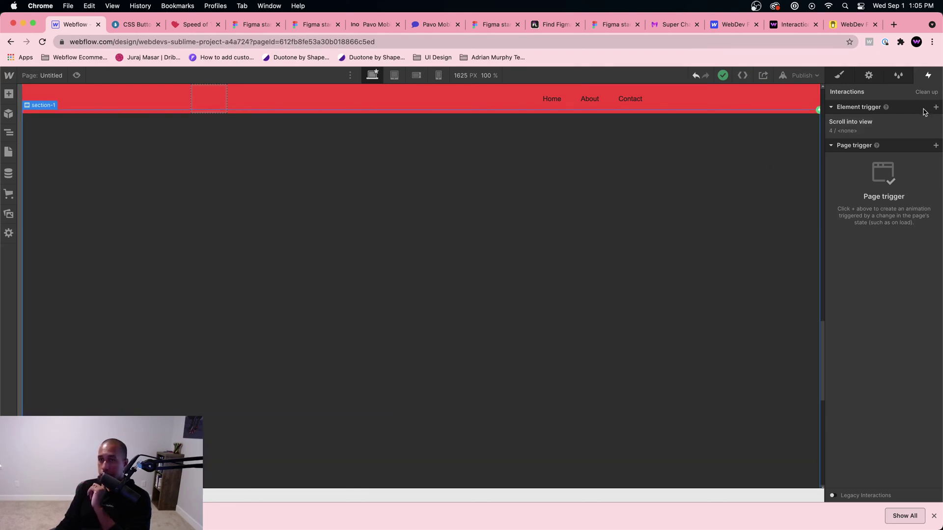
{"action": "left_click", "coordinate": [877, 129]}
{"action": "scroll", "coordinate": [878, 339], "scroll_direction": "down", "scroll_amount": 5}
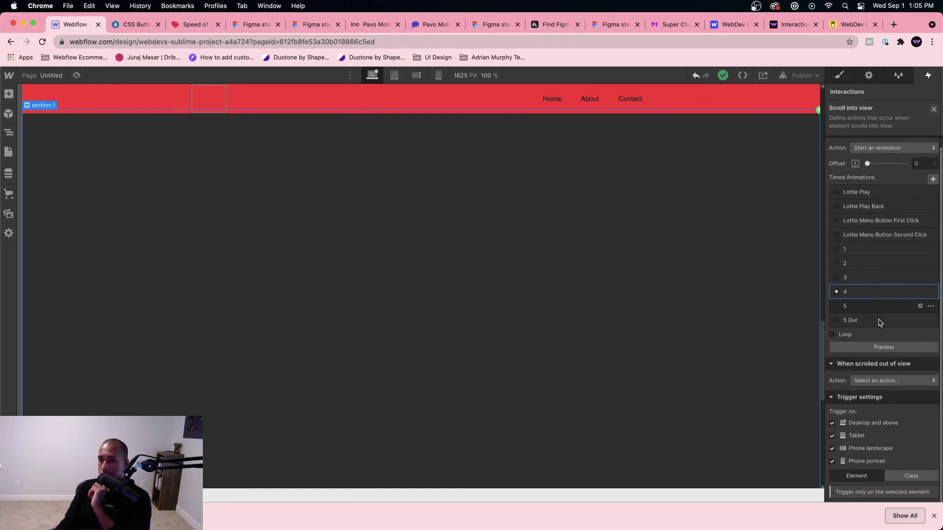
{"action": "left_click", "coordinate": [876, 381]}
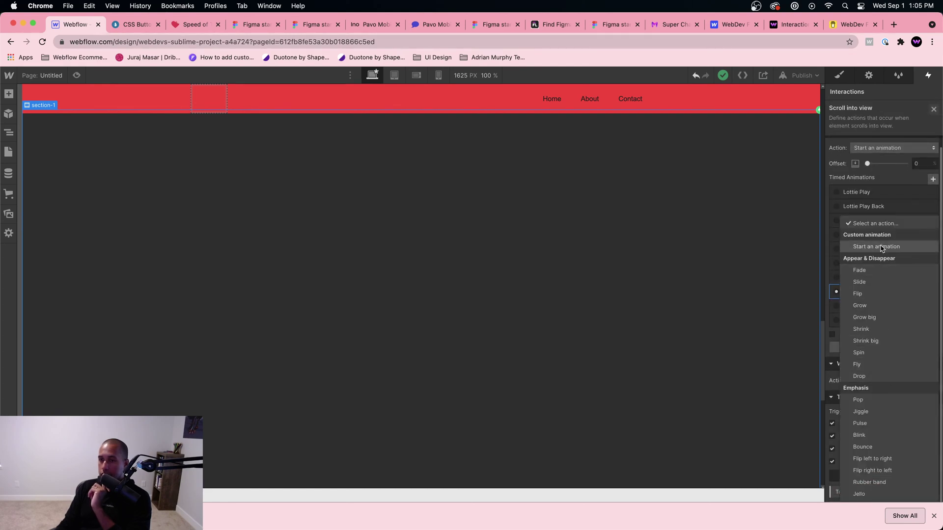
{"action": "left_click", "coordinate": [878, 248]}
{"action": "scroll", "coordinate": [906, 402], "scroll_direction": "down", "scroll_amount": 2}
{"action": "scroll", "coordinate": [905, 402], "scroll_direction": "down", "scroll_amount": 2}
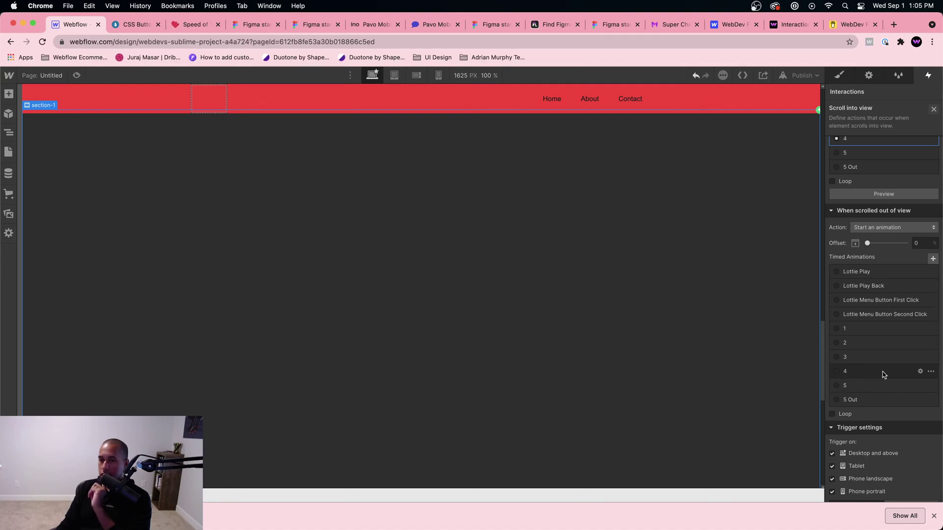
{"action": "left_click", "coordinate": [931, 371]}
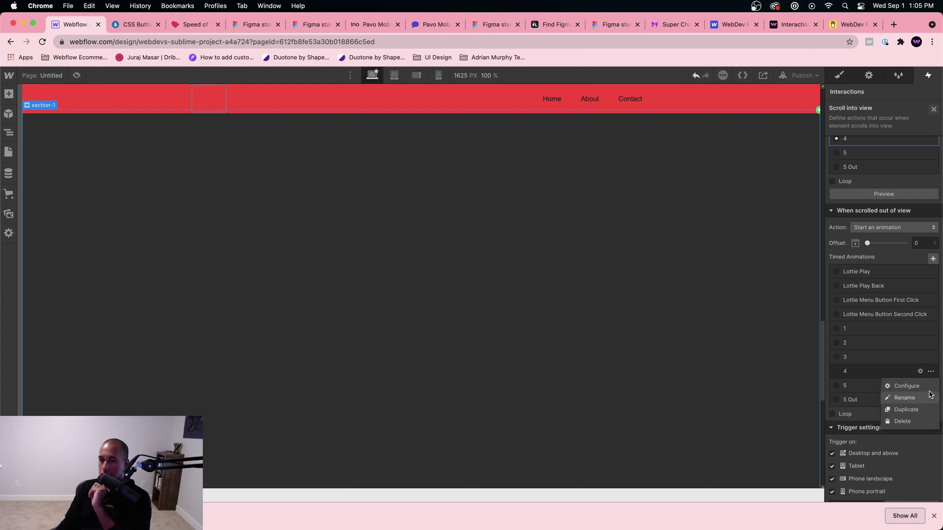
{"action": "left_click", "coordinate": [917, 406]}
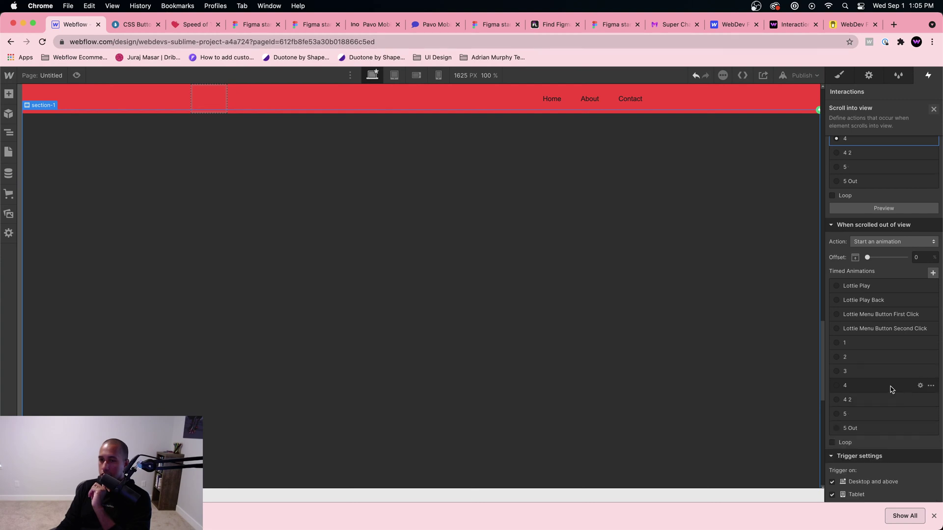
{"action": "left_click", "coordinate": [867, 400]}
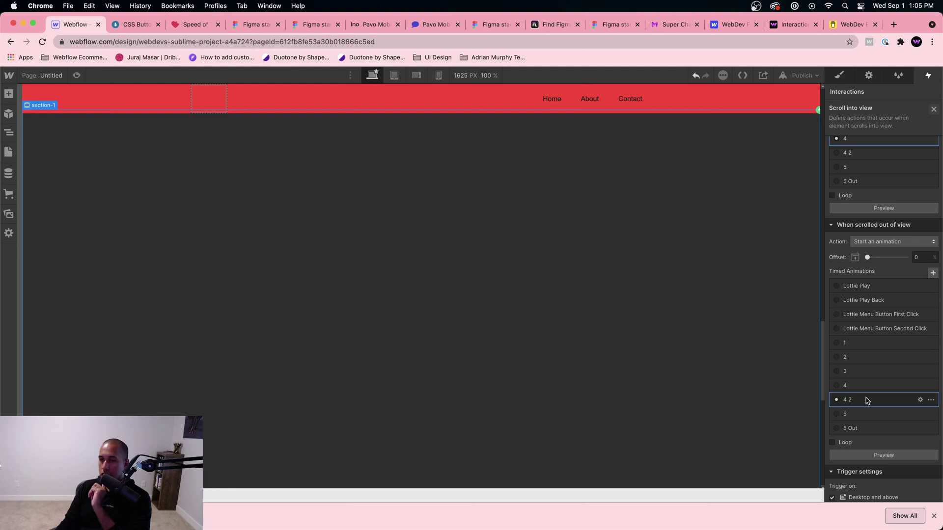
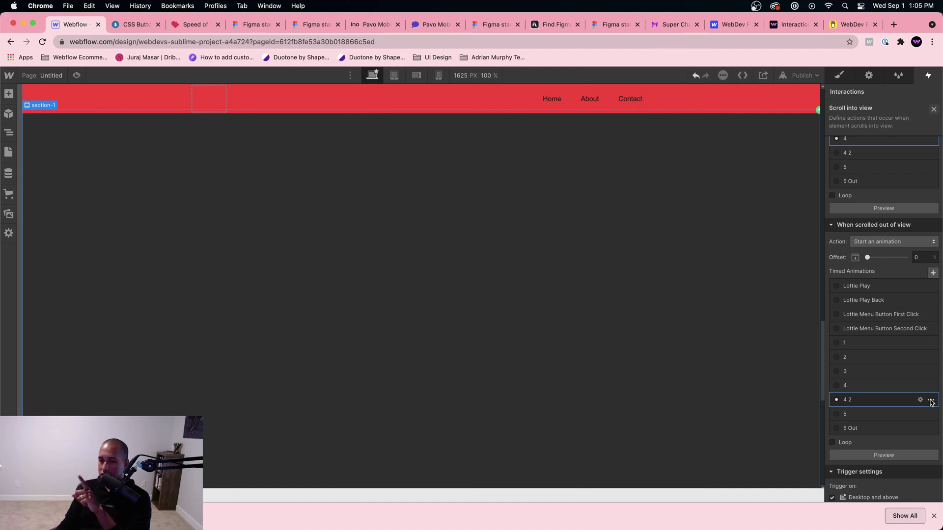
{"action": "left_click", "coordinate": [931, 401]}
{"action": "left_click", "coordinate": [905, 437]}
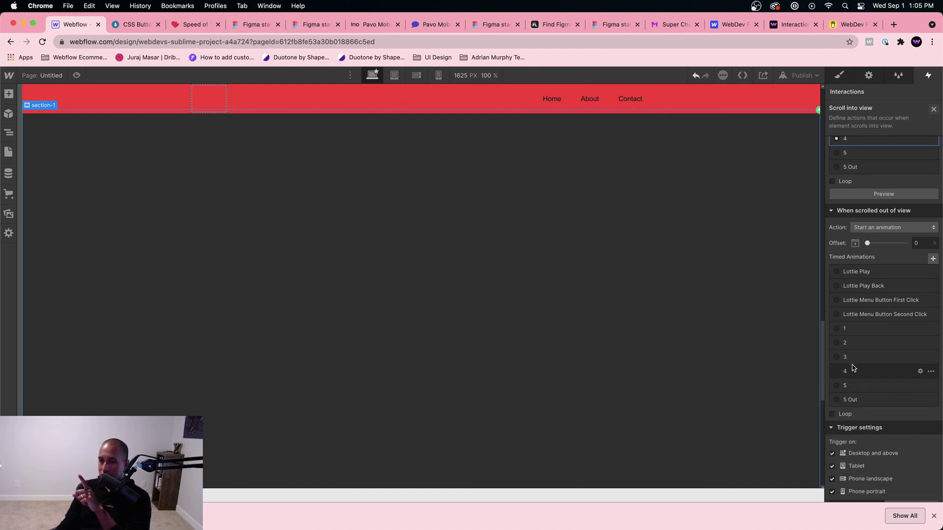
Duplicate timed animation 3 for the fourth section's scrolled-out-of-view action and rename the copy 4 Out
{"action": "left_click", "coordinate": [930, 357]}
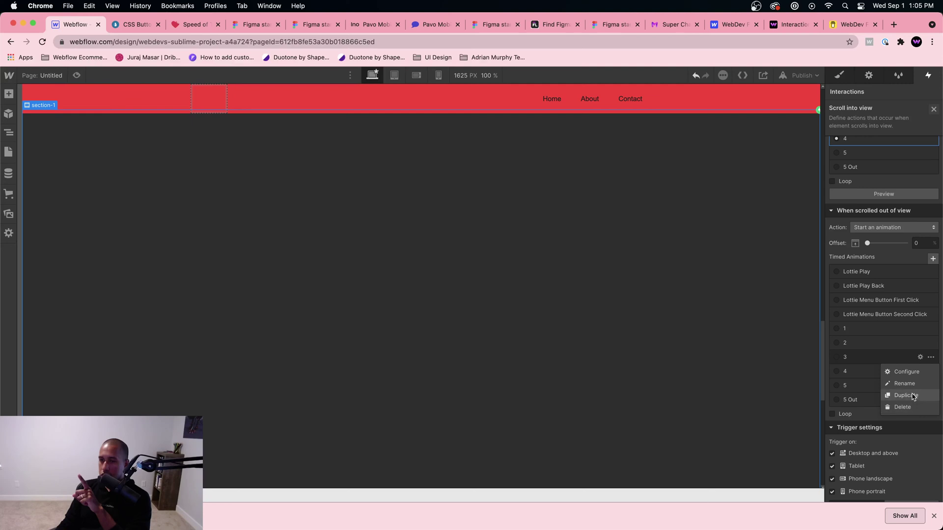
{"action": "left_click", "coordinate": [906, 395]}
{"action": "left_click", "coordinate": [862, 385]}
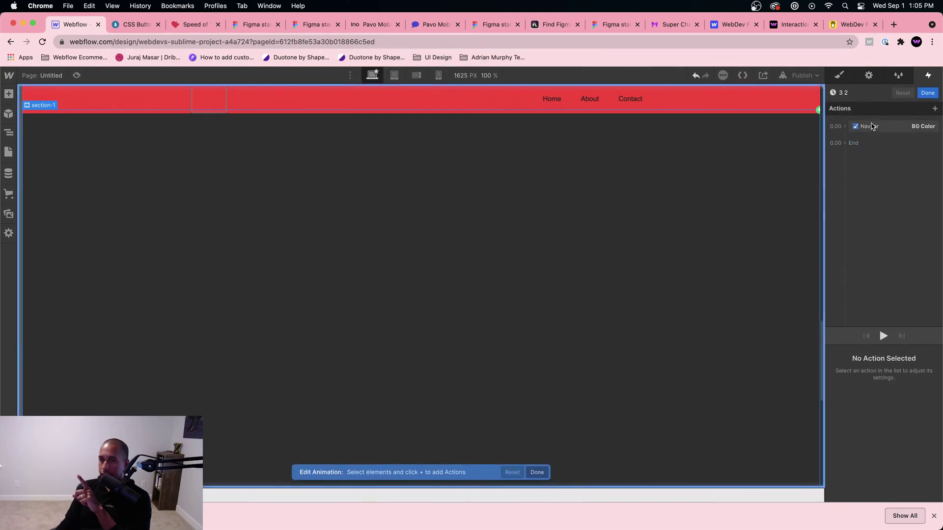
{"action": "left_click", "coordinate": [859, 126]}
{"action": "left_click", "coordinate": [840, 92]}
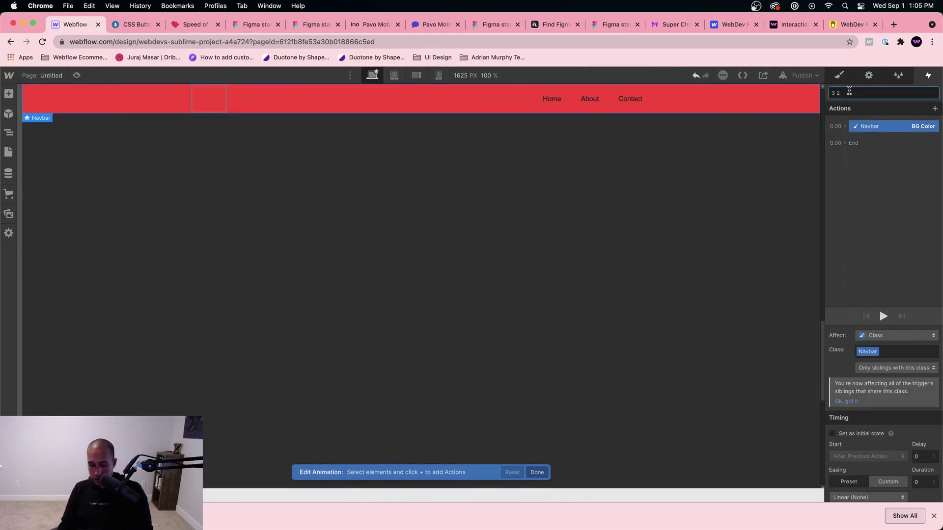
{"action": "type", "text": "4 Out"}
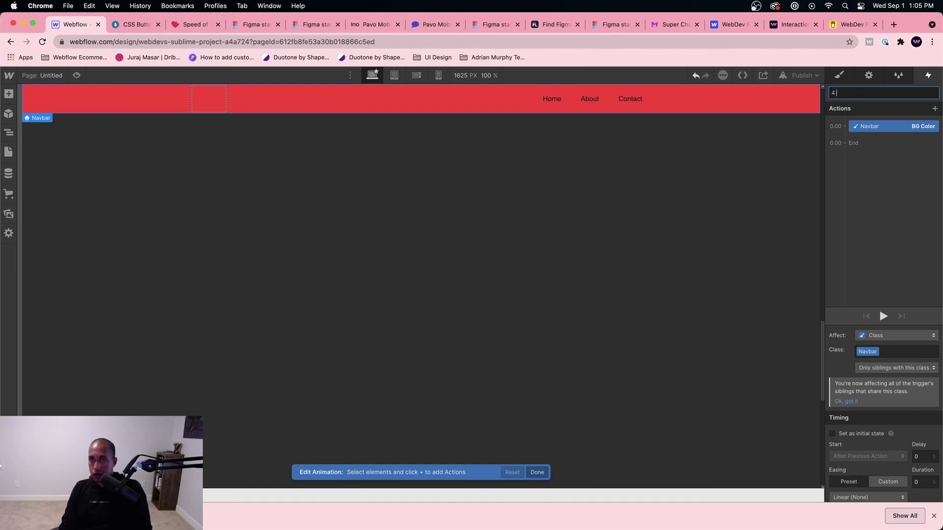
{"action": "key", "text": "Return"}
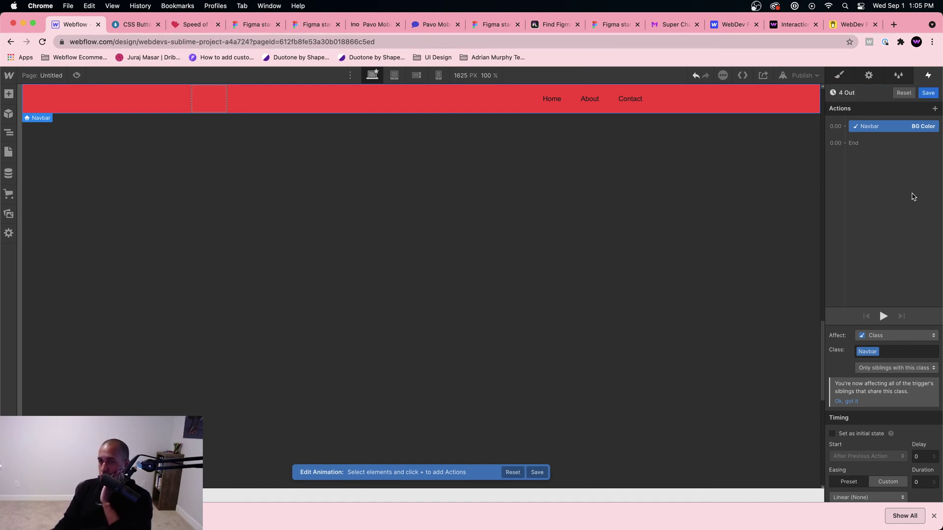
Review the Navbar BG Color action settings, save animation 4 Out and set the scrolled-out-of-view offset to 100%
{"action": "scroll", "coordinate": [911, 343], "scroll_direction": "down", "scroll_amount": 1}
{"action": "scroll", "coordinate": [899, 407], "scroll_direction": "up", "scroll_amount": 1}
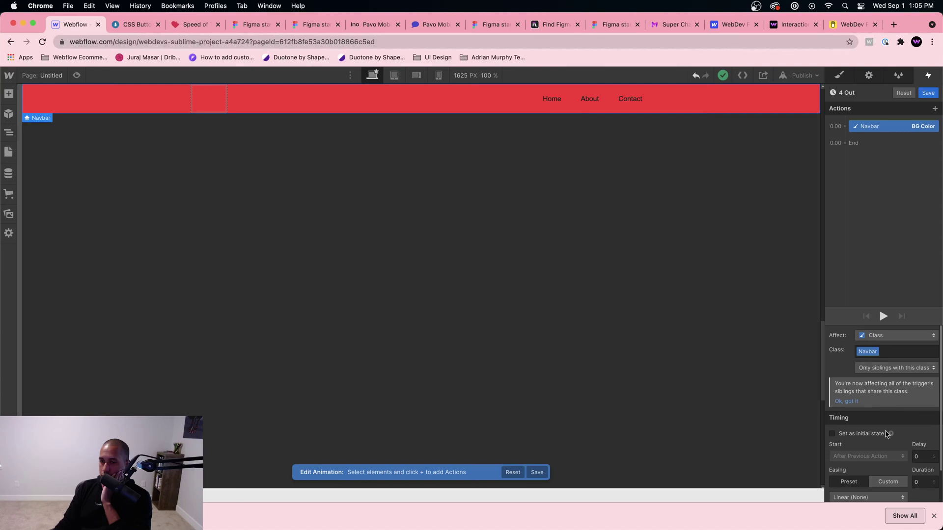
{"action": "scroll", "coordinate": [886, 434], "scroll_direction": "down", "scroll_amount": 1}
{"action": "scroll", "coordinate": [889, 447], "scroll_direction": "up", "scroll_amount": 1}
{"action": "left_click", "coordinate": [926, 94]}
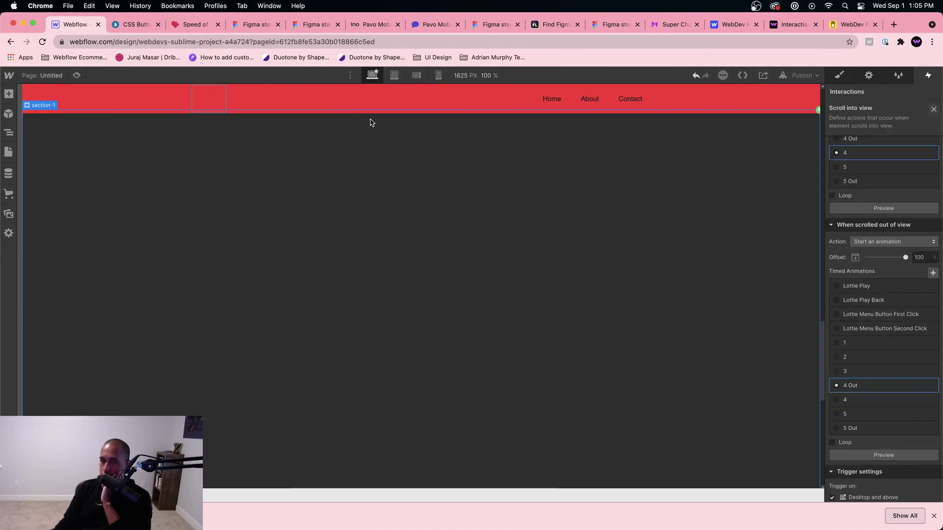
Preview the page and scroll up and down through the sections to check the navbar colour switches
{"action": "left_click", "coordinate": [76, 77]}
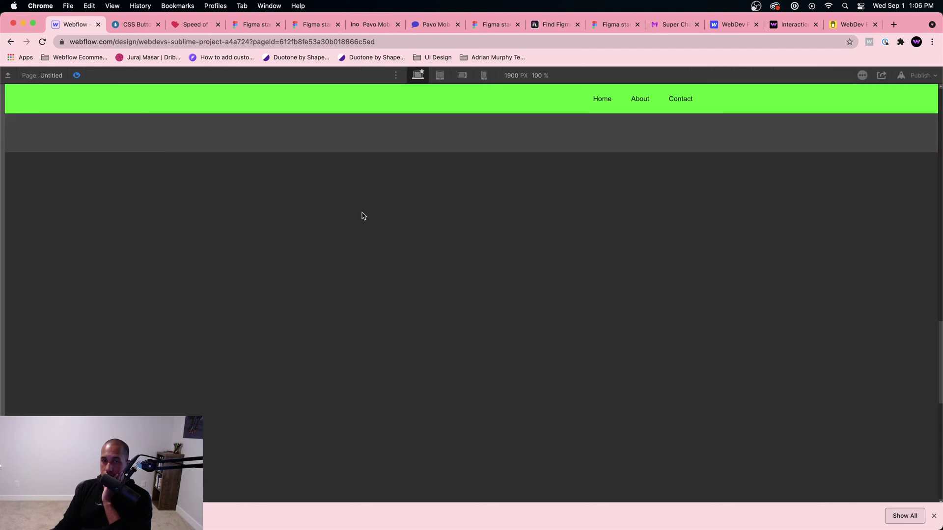
{"action": "scroll", "coordinate": [362, 213], "scroll_direction": "down", "scroll_amount": 10}
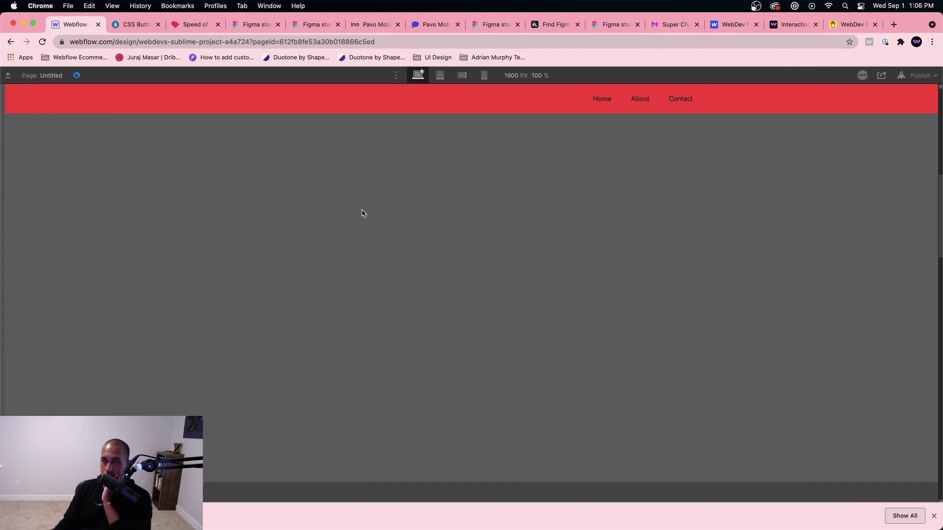
{"action": "scroll", "coordinate": [365, 210], "scroll_direction": "up", "scroll_amount": 5}
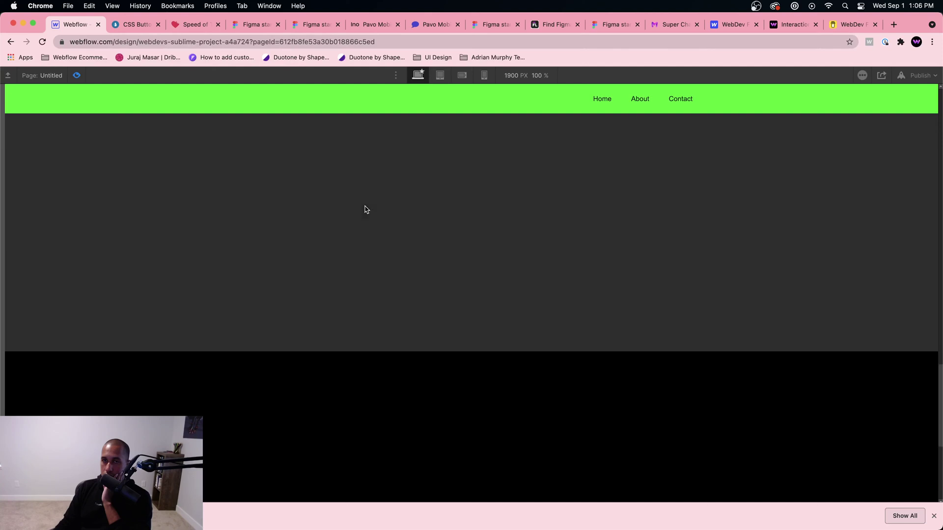
{"action": "scroll", "coordinate": [363, 211], "scroll_direction": "down", "scroll_amount": 5}
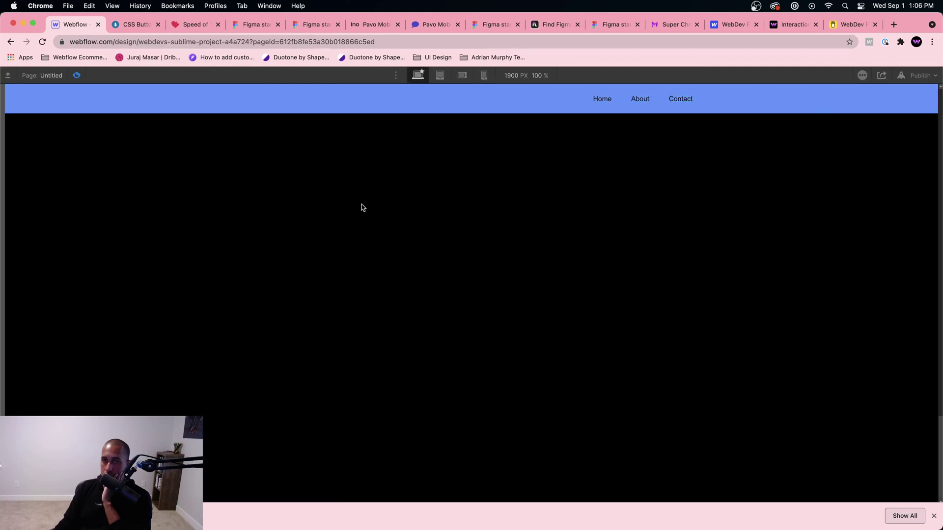
{"action": "scroll", "coordinate": [362, 207], "scroll_direction": "up", "scroll_amount": 5}
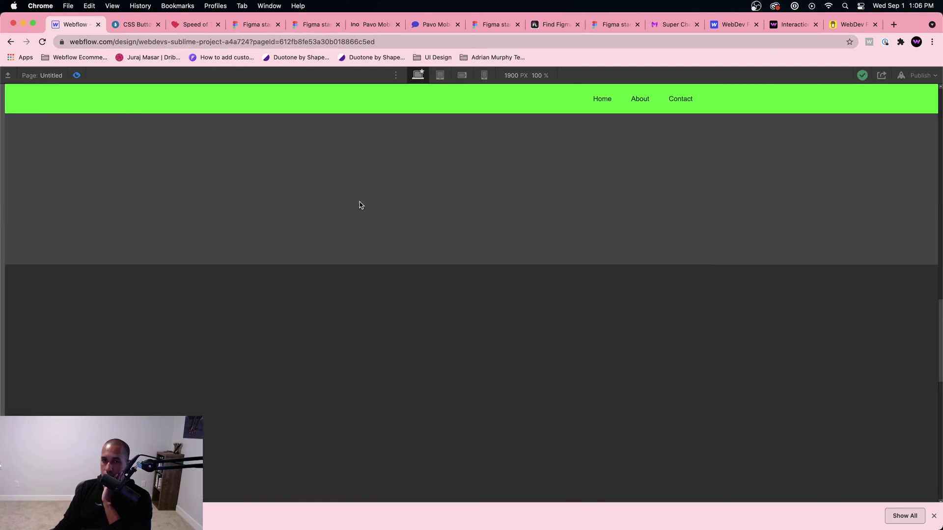
{"action": "left_click", "coordinate": [77, 76]}
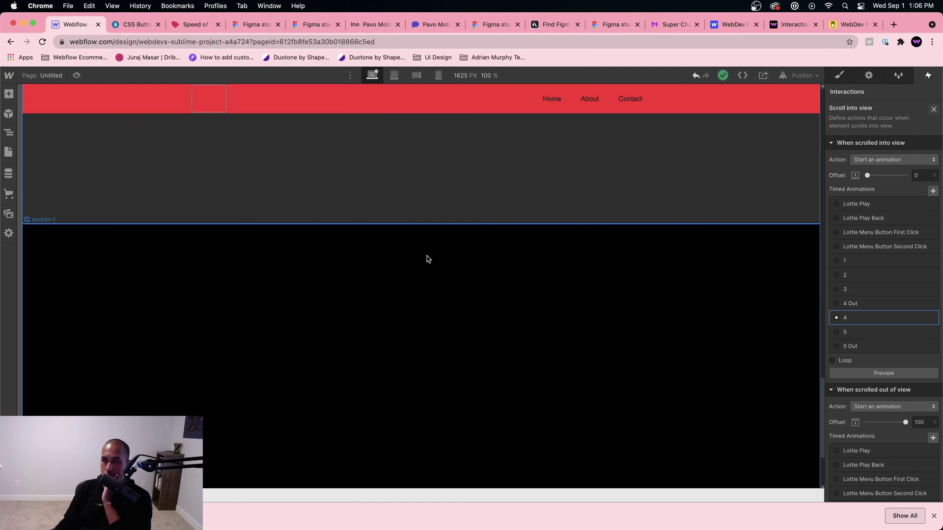
Inspect the Navbar BG Color of timed animation 5 in the black last section's scroll trigger
{"action": "left_click", "coordinate": [433, 302]}
{"action": "scroll", "coordinate": [471, 285], "scroll_direction": "down", "scroll_amount": 3}
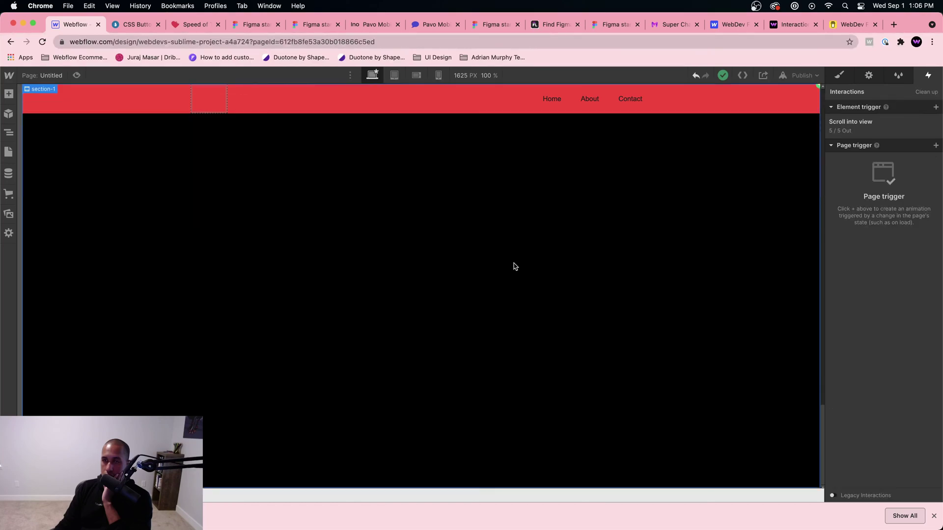
{"action": "left_click", "coordinate": [852, 128]}
{"action": "left_click", "coordinate": [848, 343]}
{"action": "left_click", "coordinate": [848, 347]}
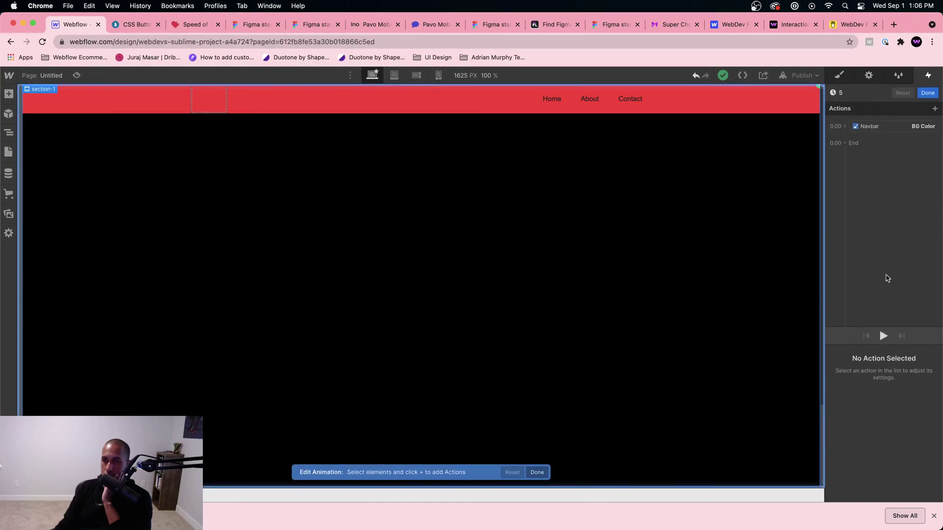
{"action": "left_click", "coordinate": [893, 126]}
{"action": "scroll", "coordinate": [878, 307], "scroll_direction": "down", "scroll_amount": 2}
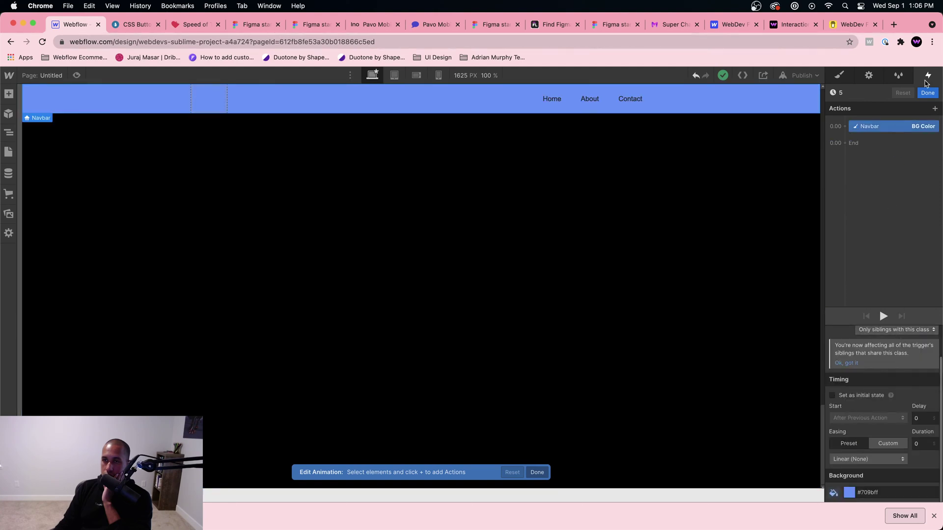
{"action": "left_click", "coordinate": [928, 93]}
Inspect the Navbar BG Color action of the last section's scrolled-out-of-view animation 5 Out
{"action": "scroll", "coordinate": [879, 306], "scroll_direction": "down", "scroll_amount": 5}
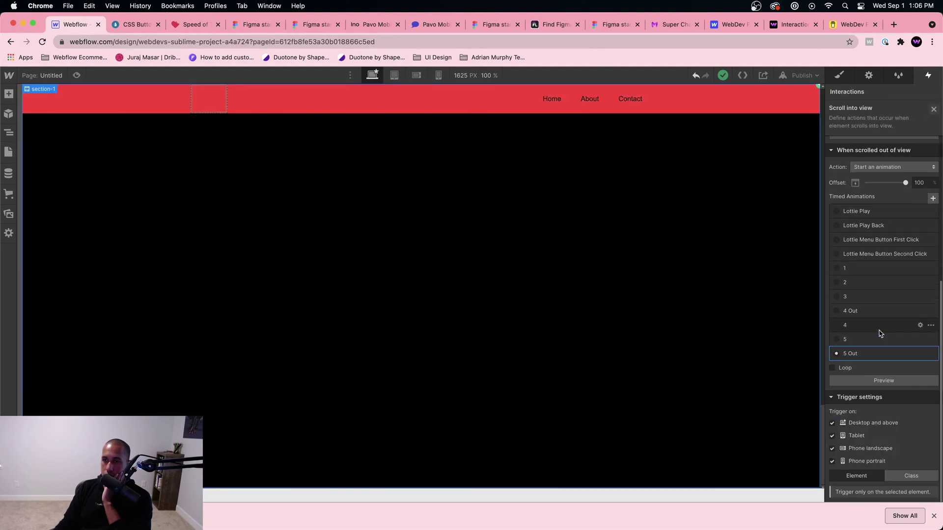
{"action": "left_click", "coordinate": [871, 352]}
{"action": "left_click", "coordinate": [871, 352]}
{"action": "left_click", "coordinate": [893, 126]}
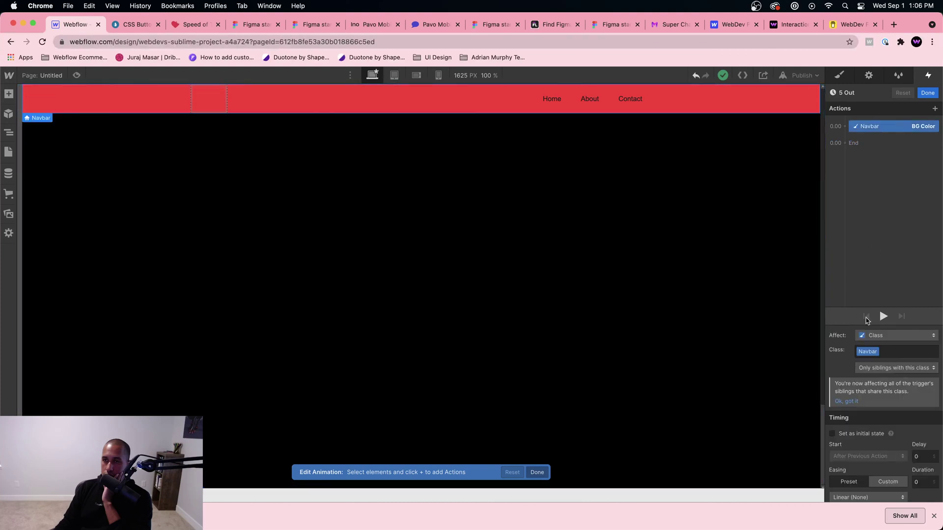
{"action": "scroll", "coordinate": [867, 419], "scroll_direction": "down", "scroll_amount": 2}
{"action": "left_click", "coordinate": [927, 92]}
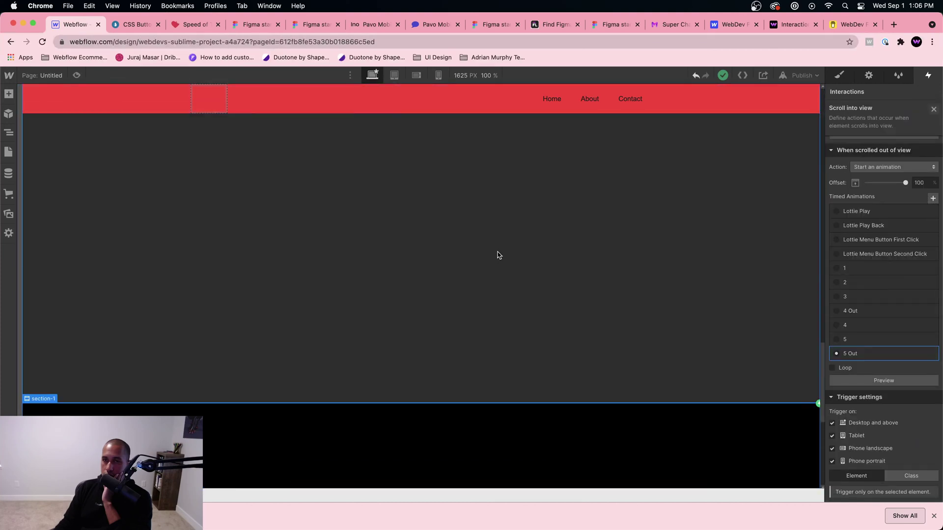
{"action": "key", "text": "Escape"}
Inspect the Navbar BG Color of timed animation 4 in the dark grey fourth section's scroll trigger
{"action": "left_click", "coordinate": [851, 132]}
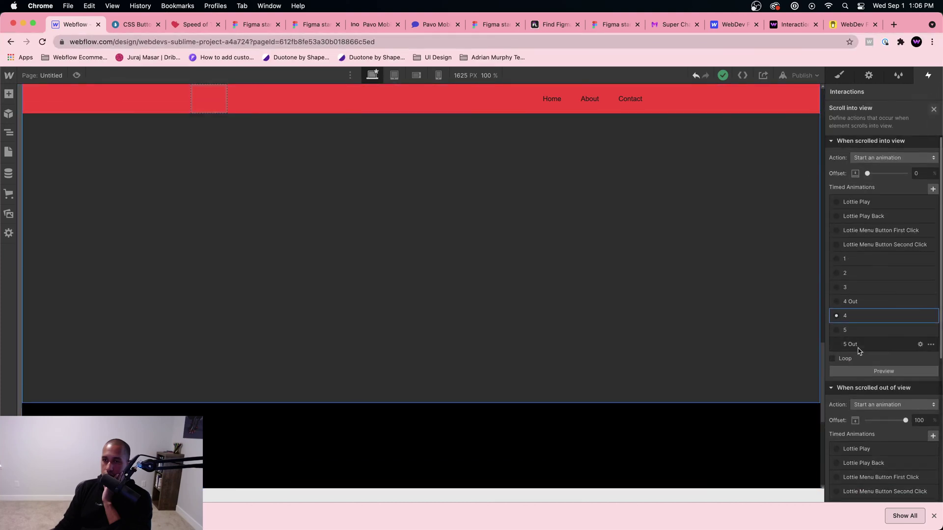
{"action": "left_click", "coordinate": [920, 316]}
{"action": "left_click", "coordinate": [876, 126]}
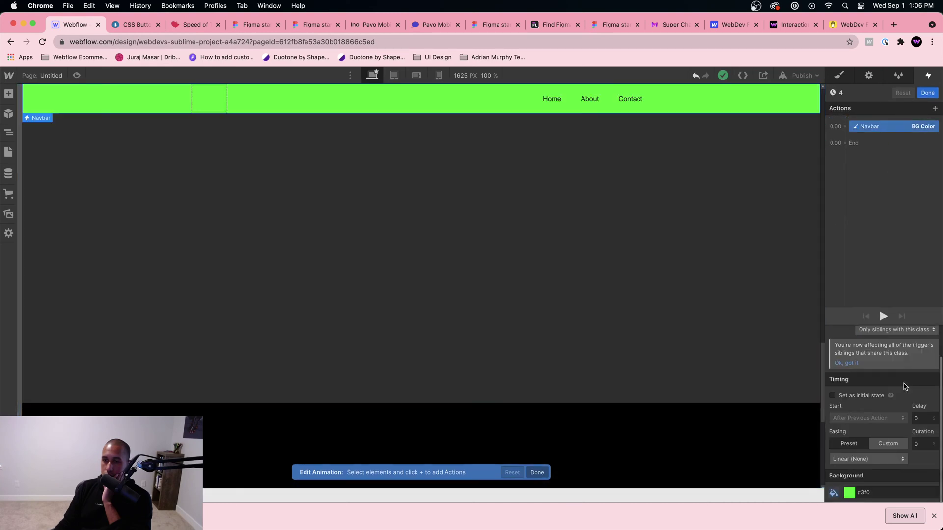
{"action": "left_click", "coordinate": [927, 93]}
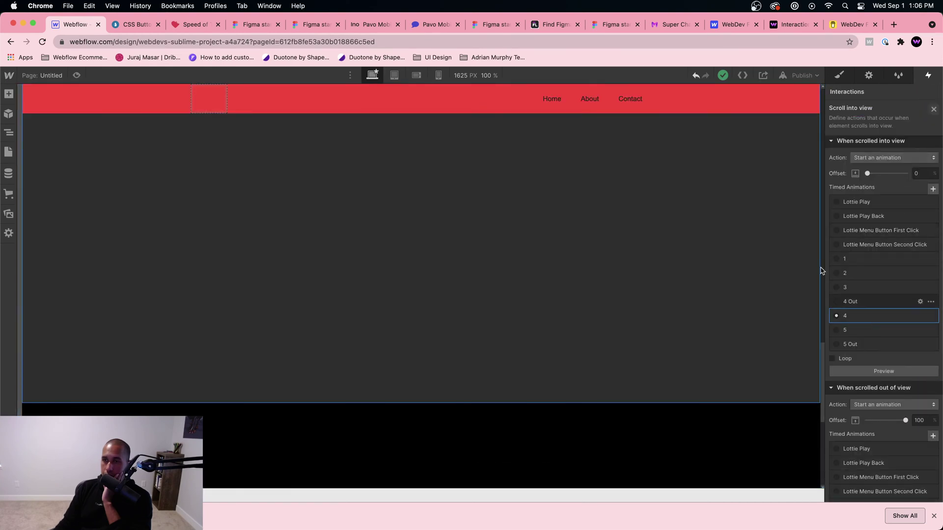
{"action": "key", "text": "Escape"}
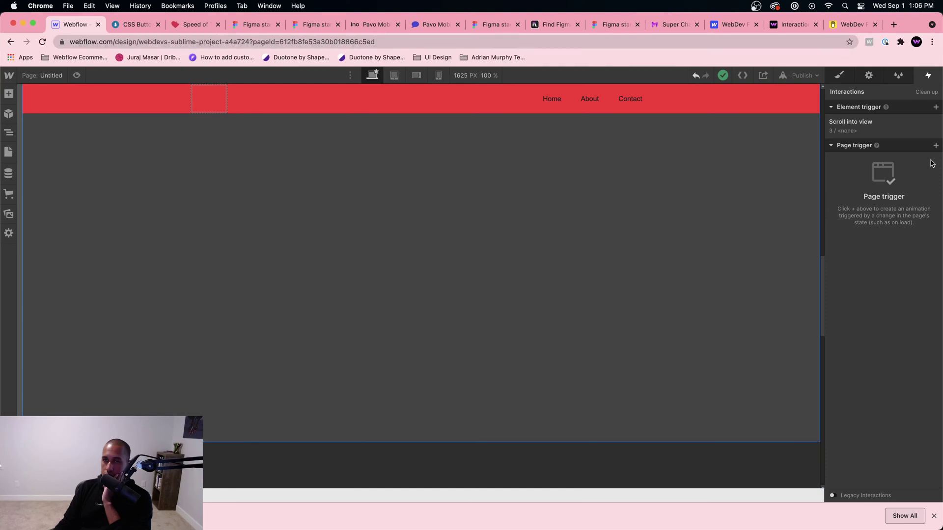
Copy the Navbar BG Color value #85ffa8 from timed animation 3 in the third section's scroll trigger
{"action": "left_click", "coordinate": [903, 126]}
{"action": "scroll", "coordinate": [879, 245], "scroll_direction": "down", "scroll_amount": 1}
{"action": "left_click", "coordinate": [869, 291]}
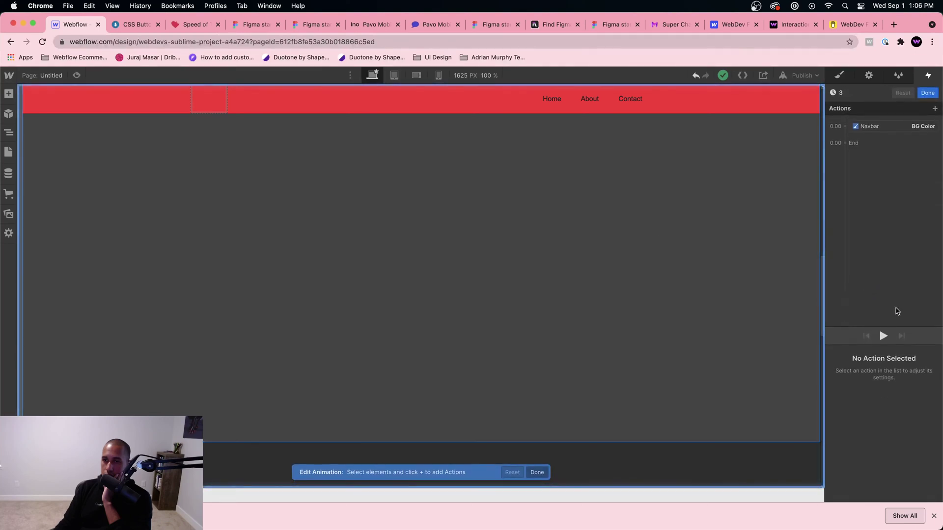
{"action": "left_click", "coordinate": [883, 127]}
{"action": "scroll", "coordinate": [888, 383], "scroll_direction": "down", "scroll_amount": 2}
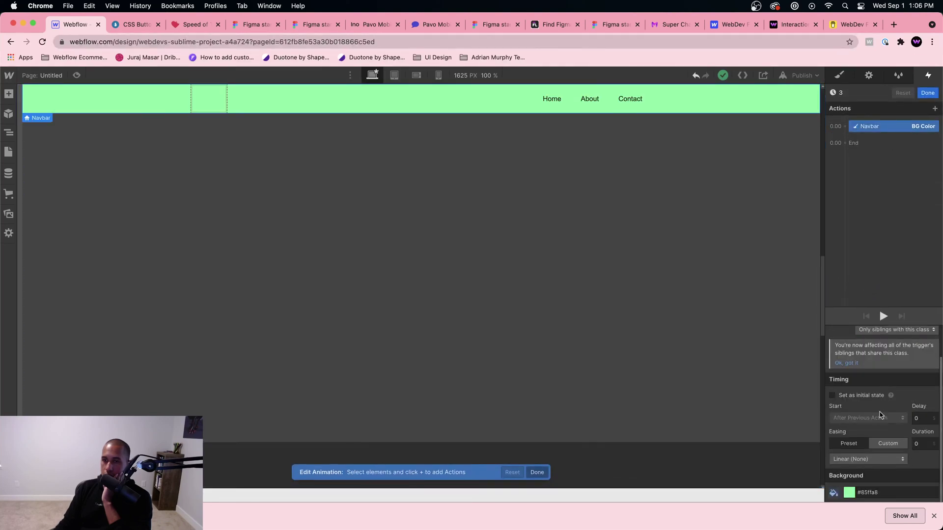
{"action": "left_click", "coordinate": [871, 492]}
{"action": "key", "text": "super+c"}
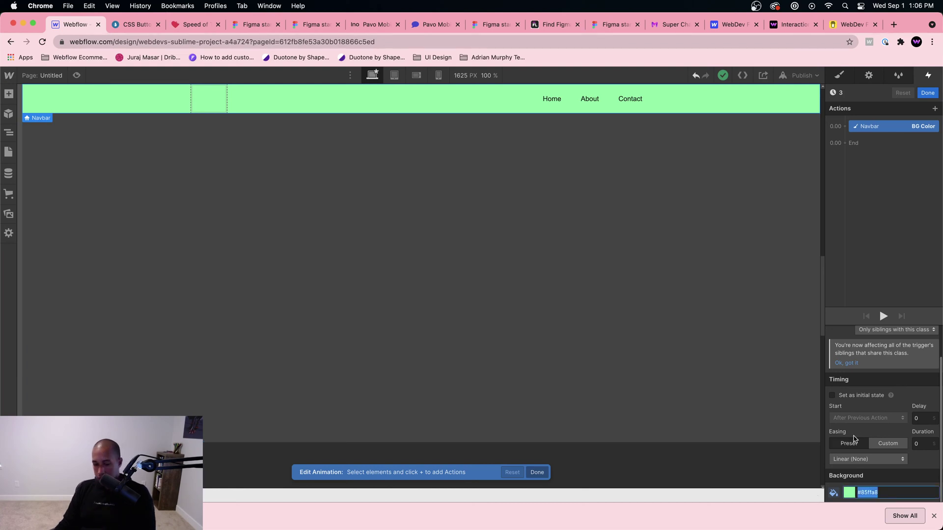
{"action": "scroll", "coordinate": [864, 392], "scroll_direction": "up", "scroll_amount": 5}
{"action": "left_click", "coordinate": [928, 93]}
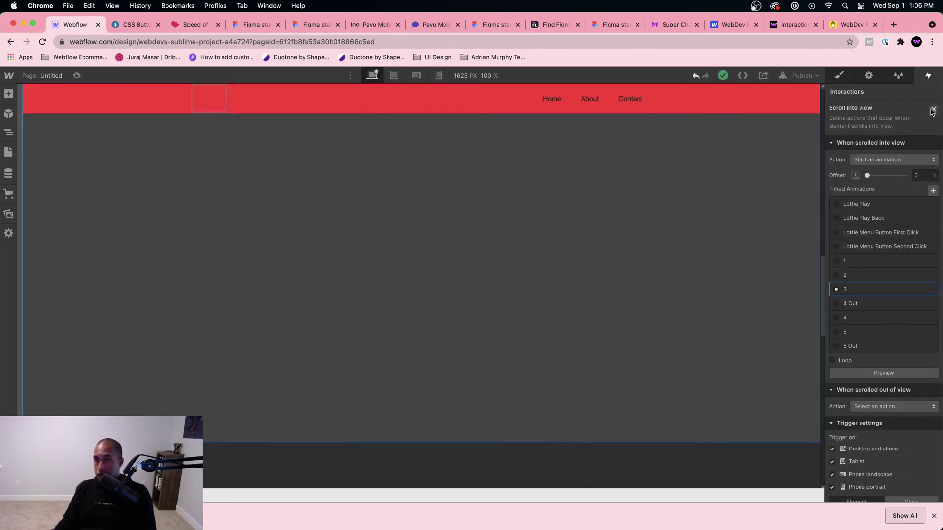
{"action": "left_click", "coordinate": [932, 110]}
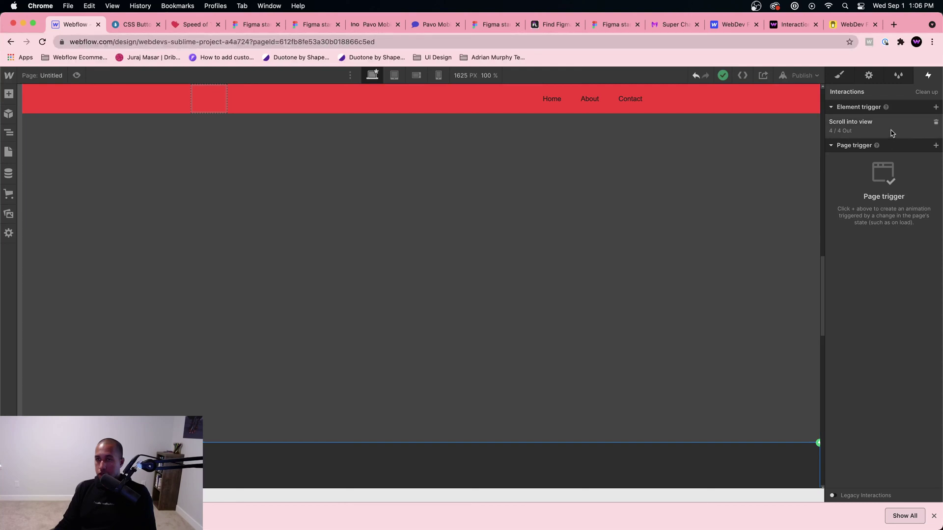
Set the Navbar BG Color of the fourth section's timed animation 4 to the copied #85ffa8 and finish editing the animation
{"action": "left_click", "coordinate": [855, 123]}
{"action": "left_click", "coordinate": [915, 330]}
{"action": "left_click", "coordinate": [879, 126]}
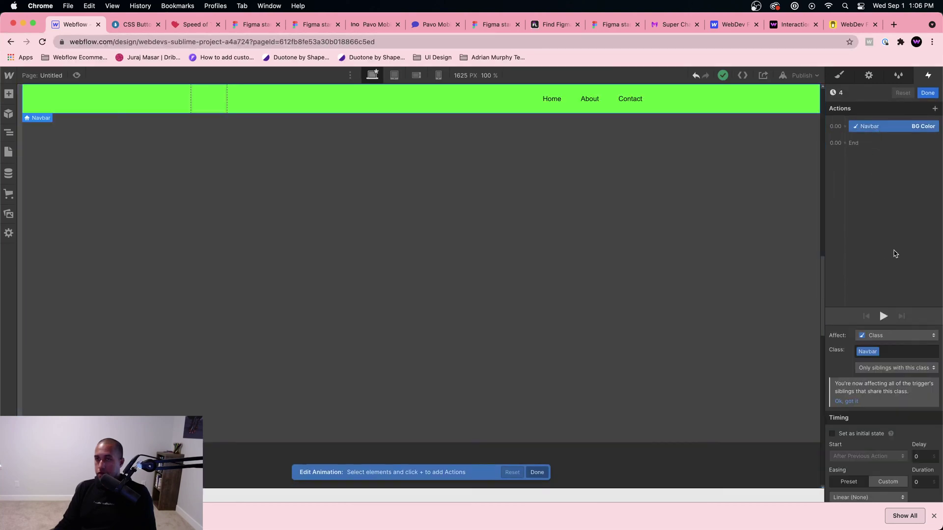
{"action": "scroll", "coordinate": [925, 474], "scroll_direction": "down", "scroll_amount": 2}
{"action": "key", "text": "super+a"}
{"action": "key", "text": "super+v"}
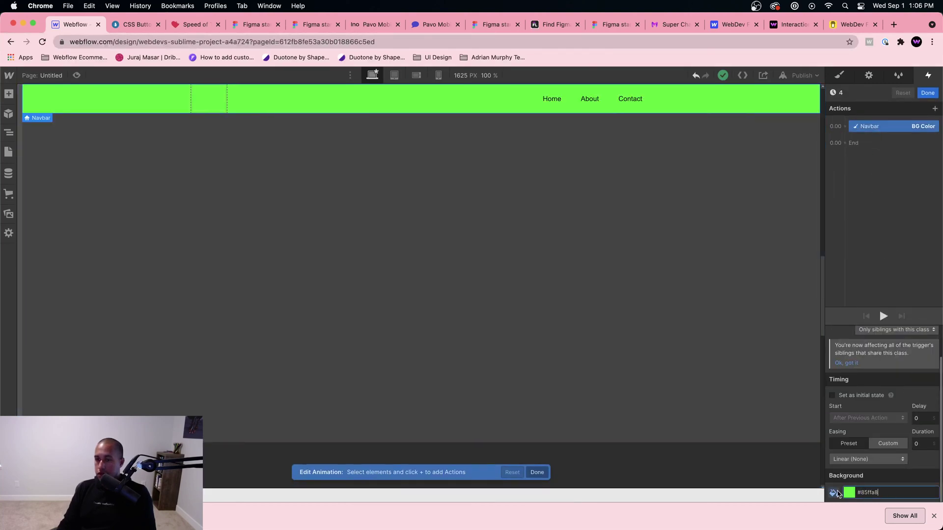
{"action": "left_click", "coordinate": [928, 93]}
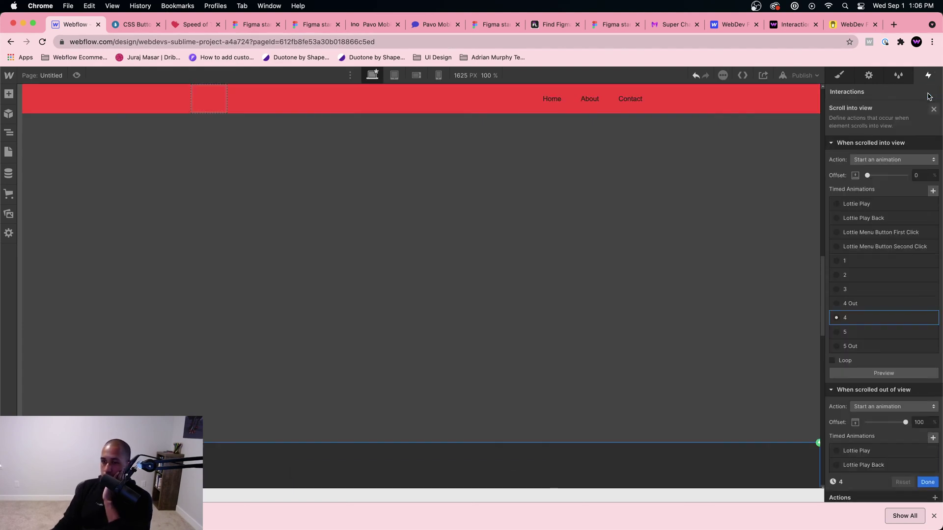
Close the fourth section's scroll trigger settings and preview the page repeatedly to test the navbar colour changes across the sections
{"action": "scroll", "coordinate": [713, 304], "scroll_direction": "down", "scroll_amount": 7}
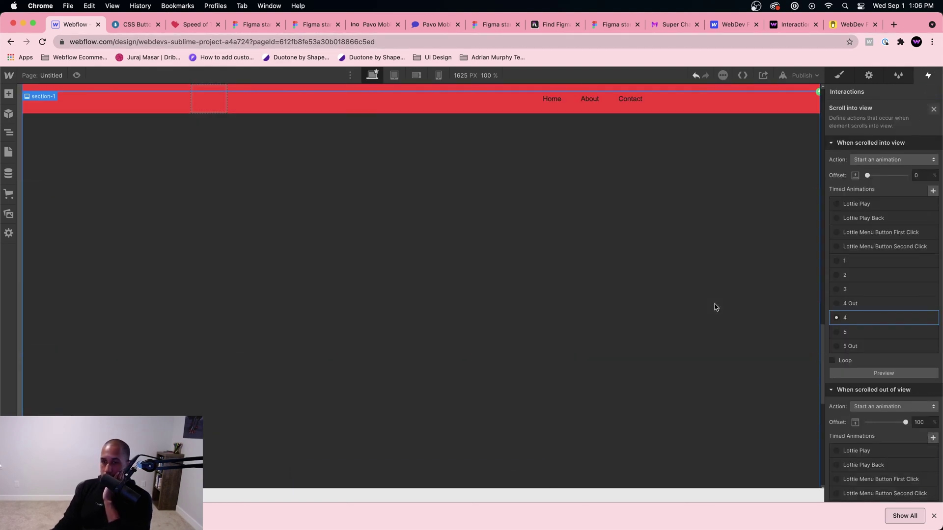
{"action": "scroll", "coordinate": [716, 308], "scroll_direction": "up", "scroll_amount": 3}
{"action": "scroll", "coordinate": [714, 307], "scroll_direction": "down", "scroll_amount": 4}
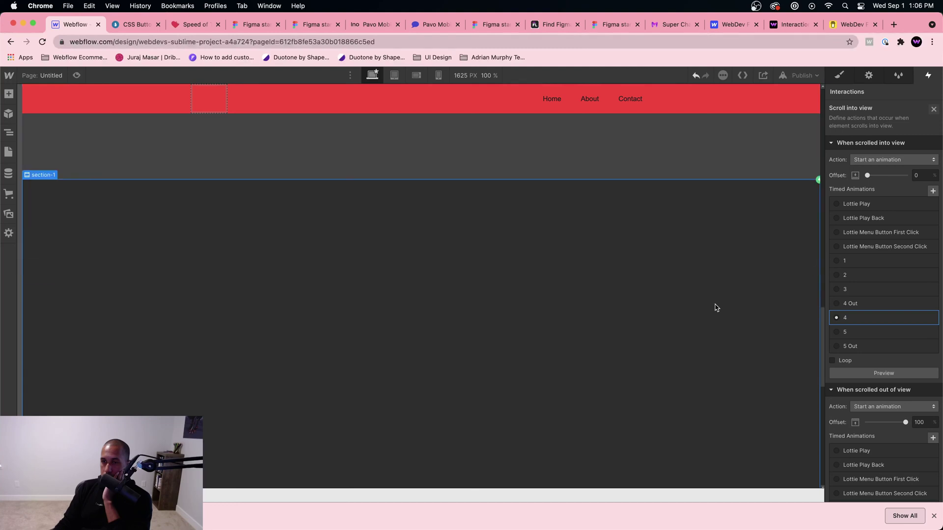
{"action": "left_click", "coordinate": [934, 110]}
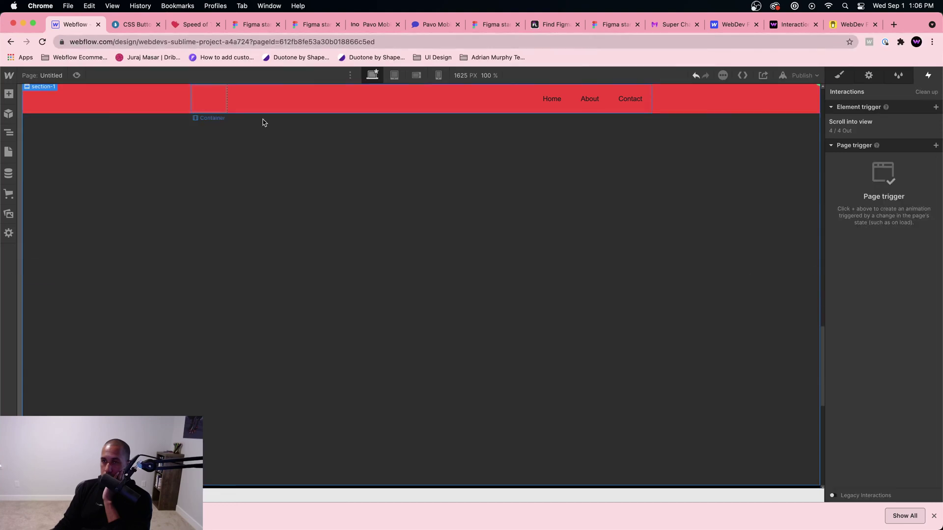
{"action": "left_click", "coordinate": [76, 75]}
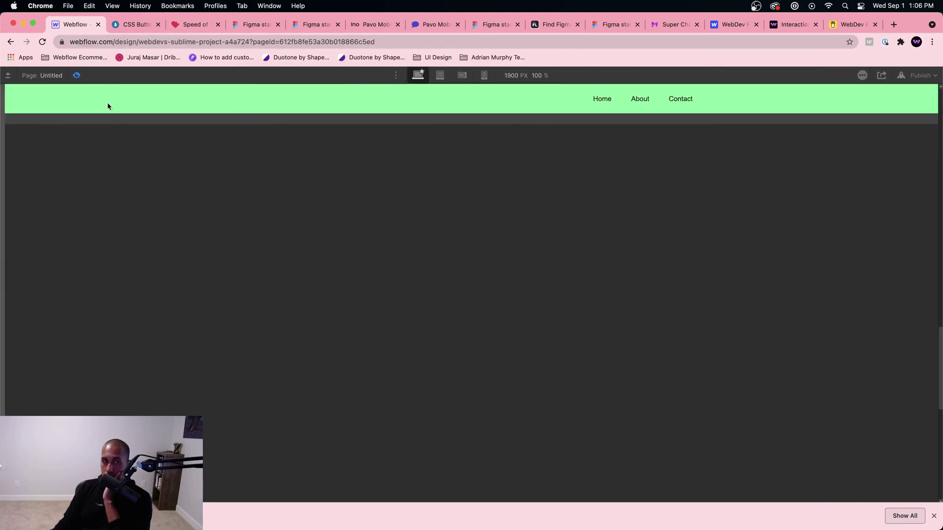
{"action": "left_click", "coordinate": [77, 76]}
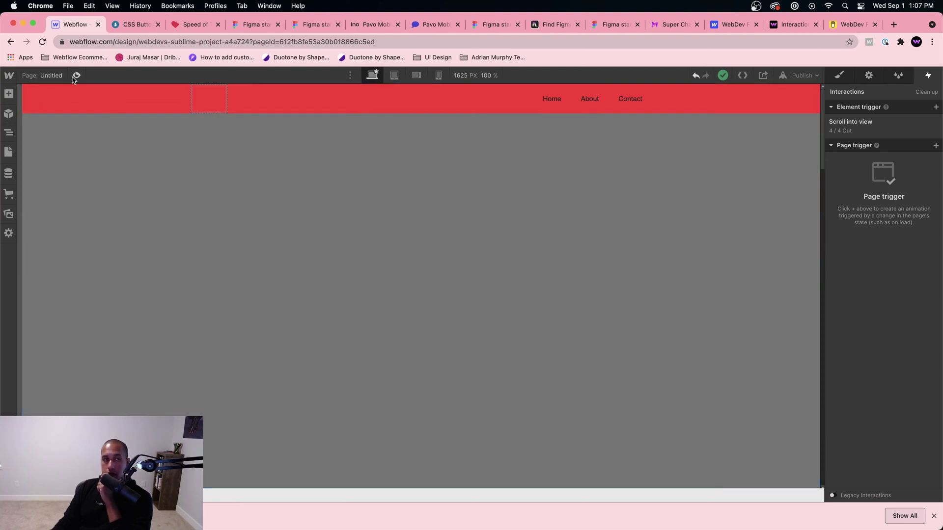
{"action": "left_click", "coordinate": [76, 76]}
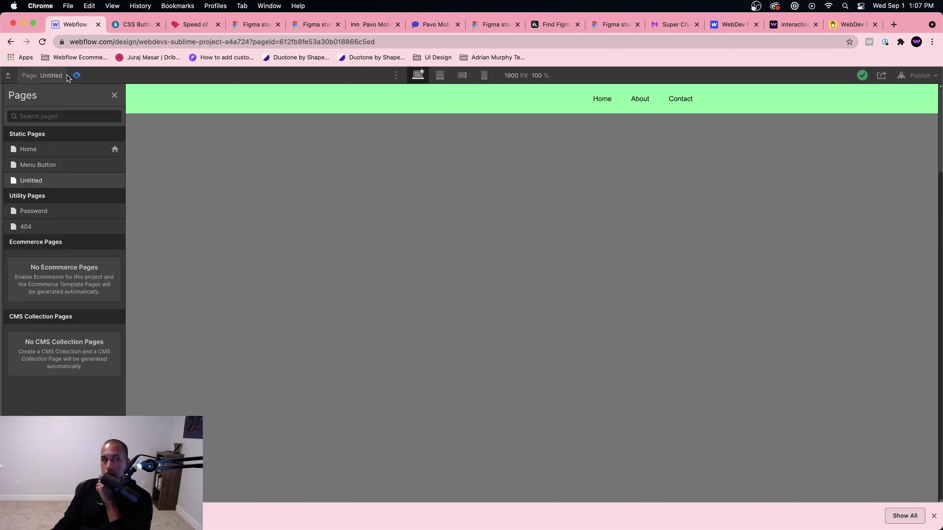
{"action": "left_click", "coordinate": [76, 75]}
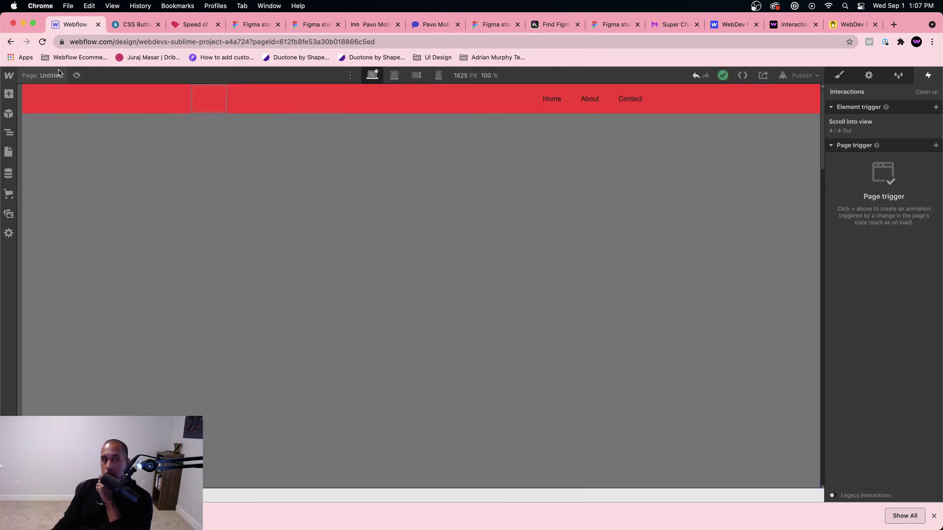
{"action": "left_click", "coordinate": [76, 75]}
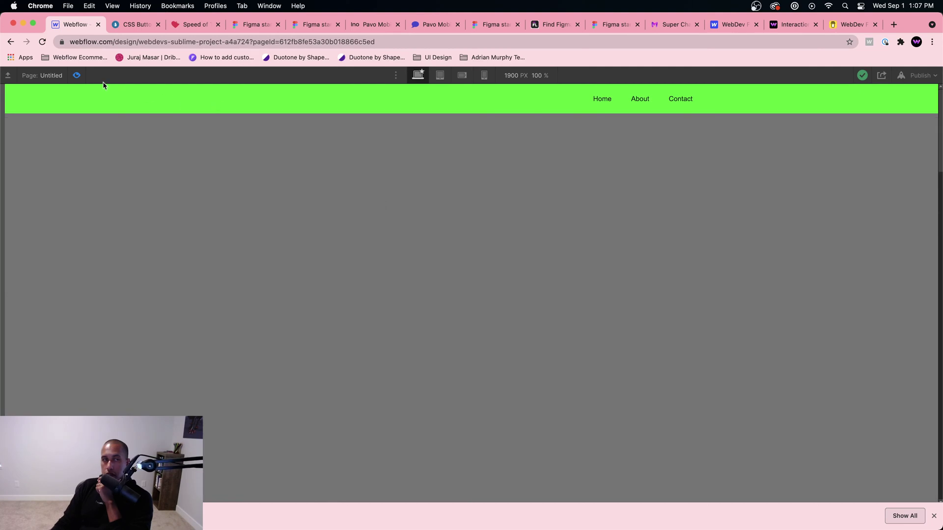
{"action": "left_click", "coordinate": [79, 75]}
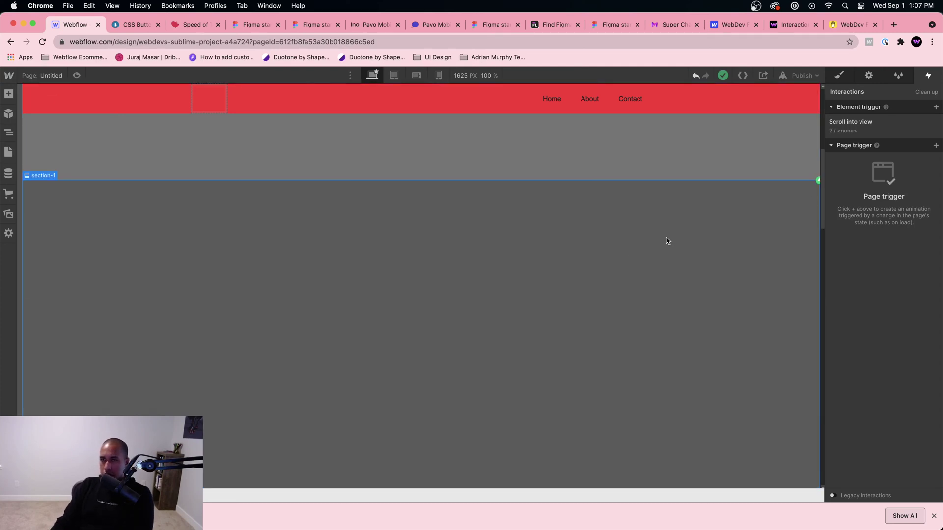
Open timed animation 2 in the second section's scroll trigger to check its actions, and finish editing it
{"action": "left_click", "coordinate": [894, 129]}
{"action": "left_click", "coordinate": [864, 279]}
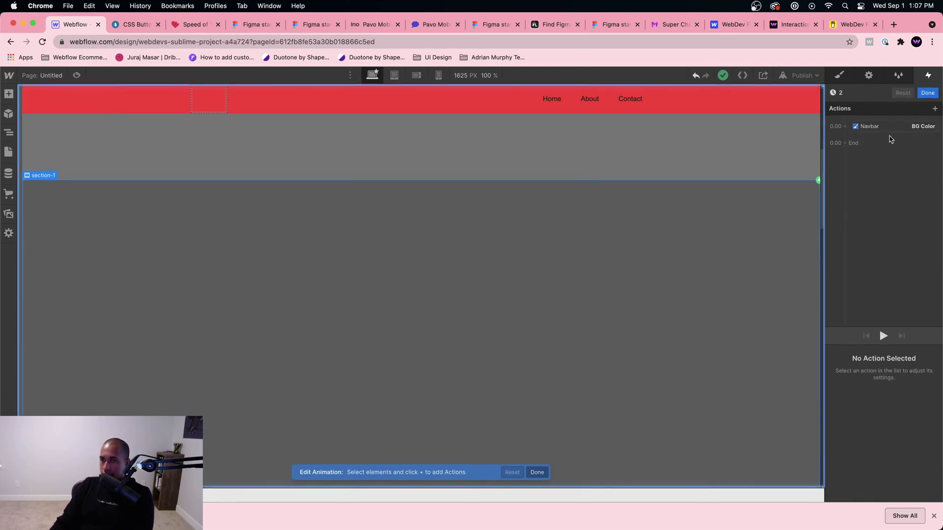
{"action": "left_click", "coordinate": [928, 92]}
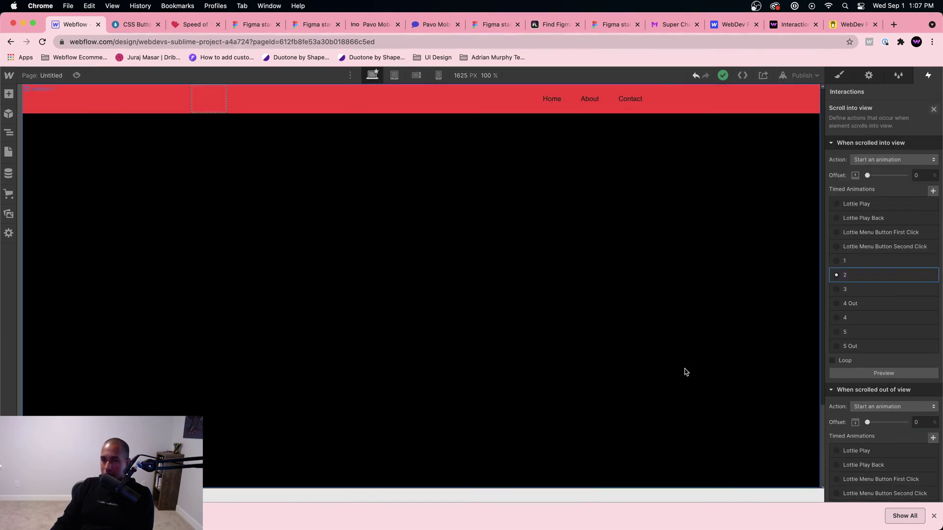
Check the Navbar BG Color of timed animation 4 in the fourth section's scroll trigger
{"action": "left_click", "coordinate": [686, 372]}
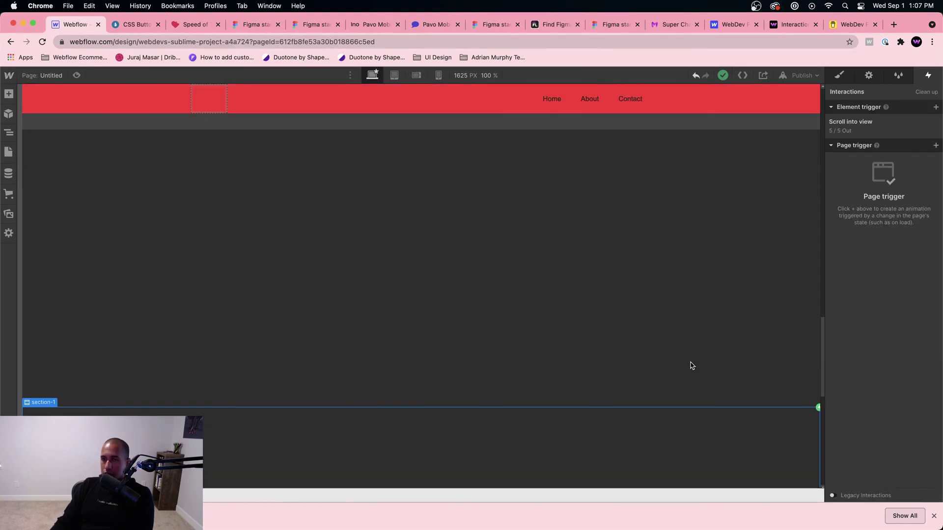
{"action": "left_click", "coordinate": [845, 135]}
{"action": "left_click", "coordinate": [867, 315]}
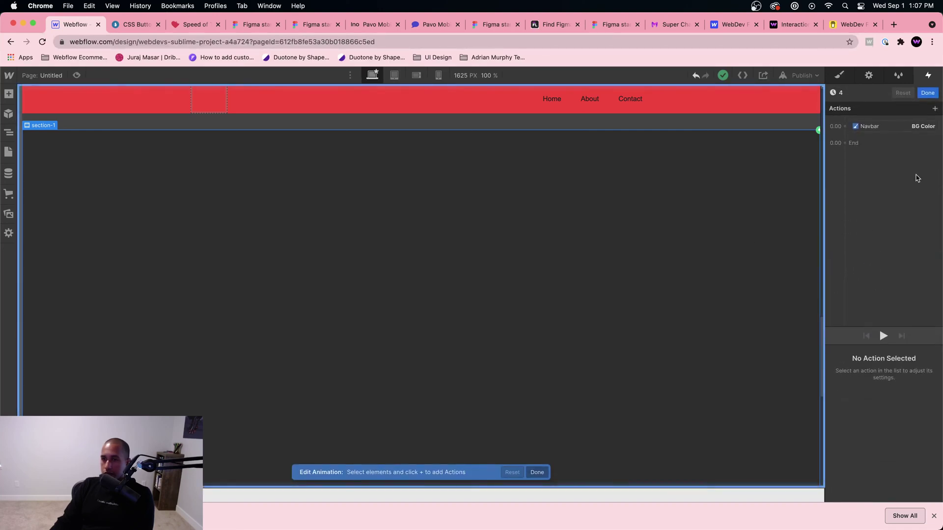
{"action": "left_click", "coordinate": [914, 126]}
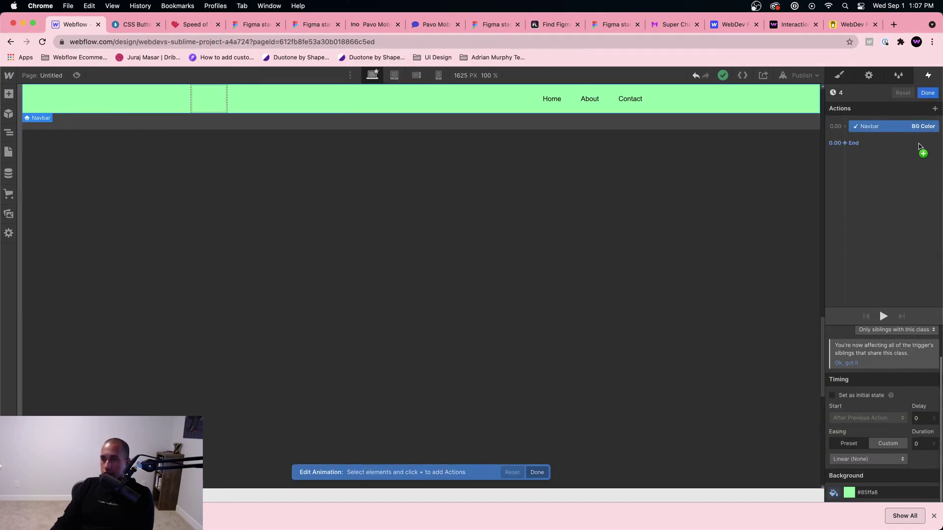
{"action": "left_click", "coordinate": [927, 93]}
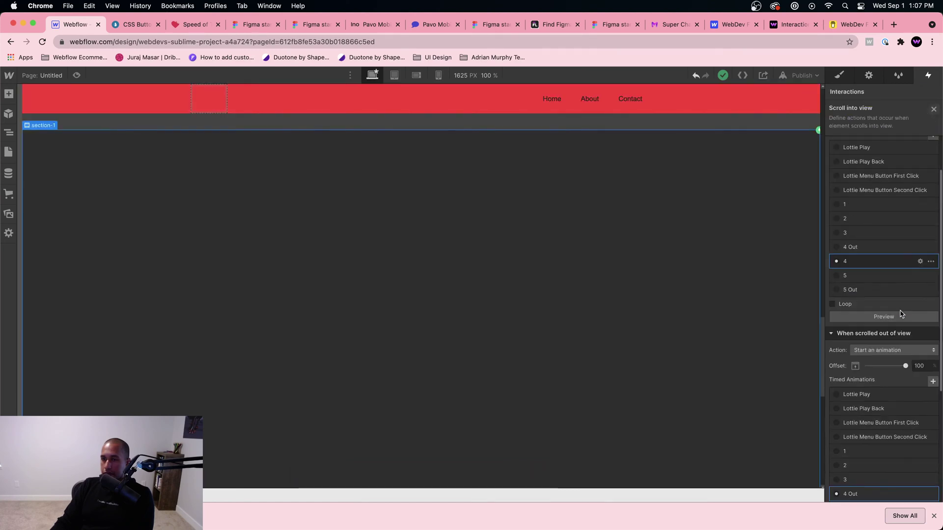
Check the Navbar BG Color of the fourth section's scrolled-out-of-view animation 4 Out
{"action": "left_click", "coordinate": [870, 488]}
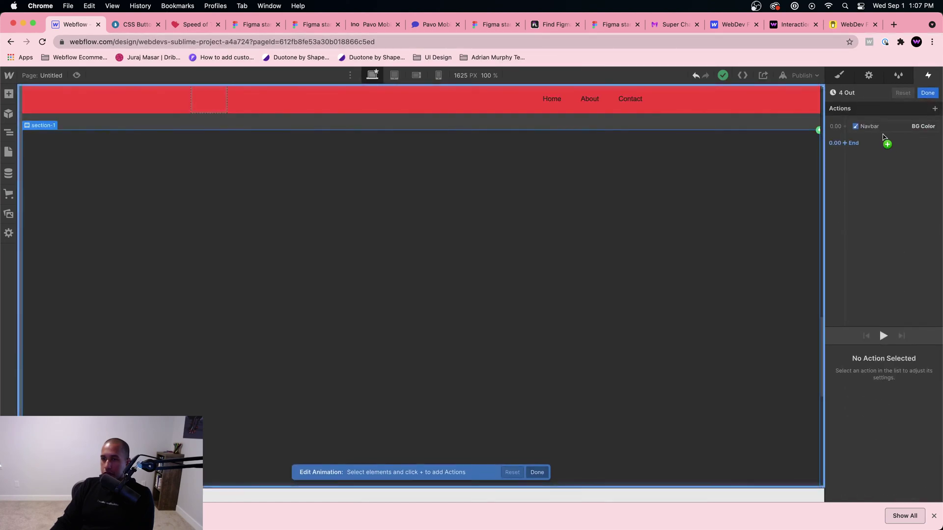
{"action": "left_click", "coordinate": [883, 136]}
{"action": "scroll", "coordinate": [871, 416], "scroll_direction": "down", "scroll_amount": 2}
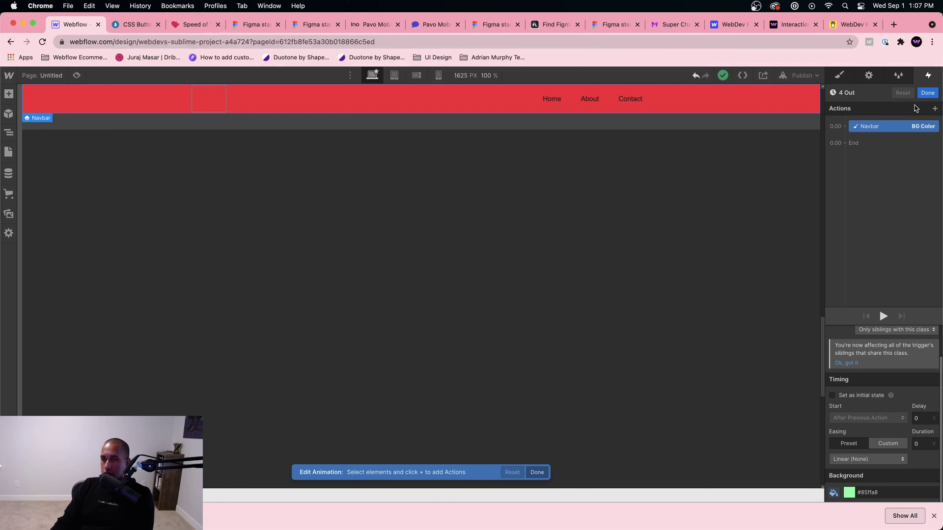
{"action": "left_click", "coordinate": [926, 94]}
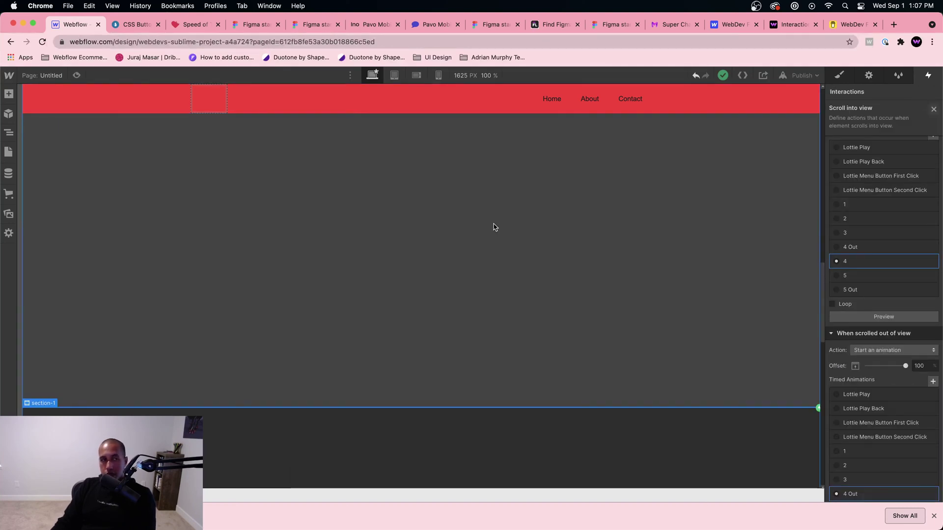
Check the Navbar BG Color of timed animation 3 in the third section's scroll trigger
{"action": "scroll", "coordinate": [493, 227], "scroll_direction": "down", "scroll_amount": 4}
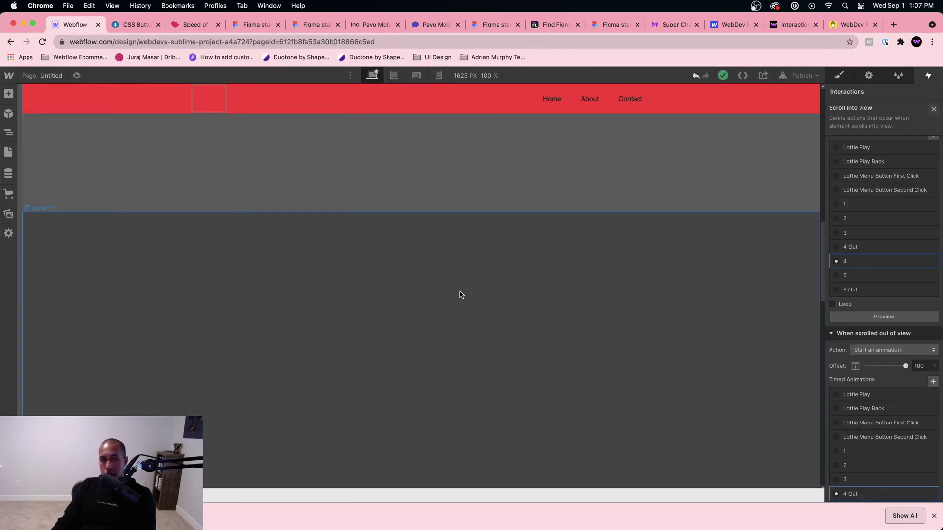
{"action": "left_click", "coordinate": [461, 296]}
{"action": "left_click", "coordinate": [893, 127]}
{"action": "left_click", "coordinate": [919, 289]}
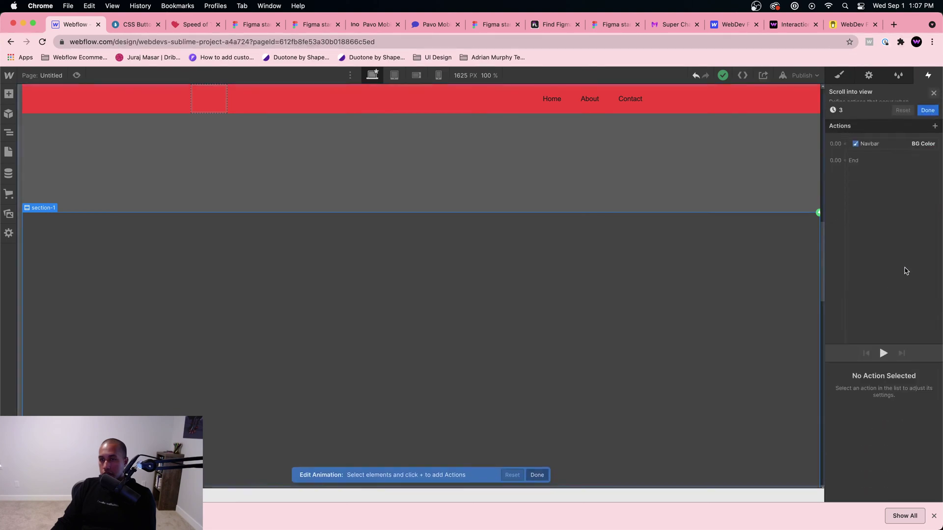
{"action": "left_click", "coordinate": [877, 143]}
{"action": "scroll", "coordinate": [894, 422], "scroll_direction": "down", "scroll_amount": 2}
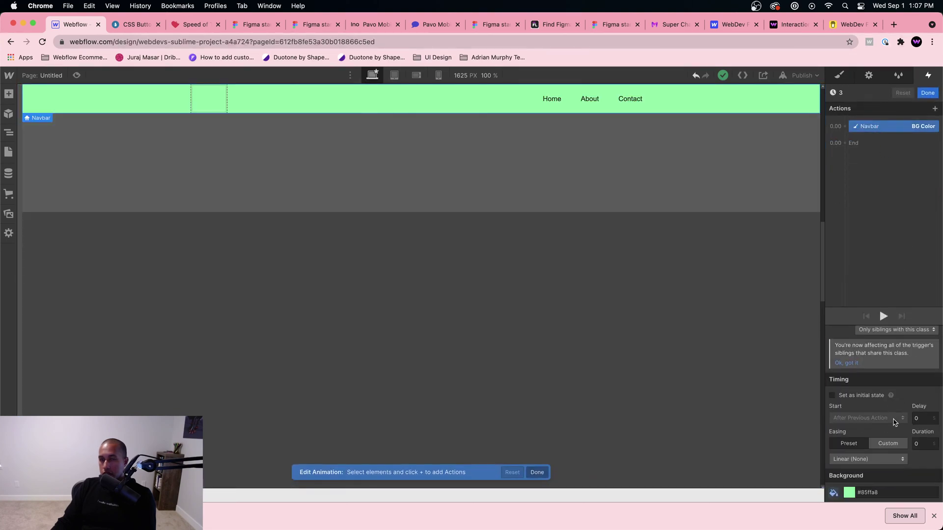
{"action": "left_click", "coordinate": [928, 93]}
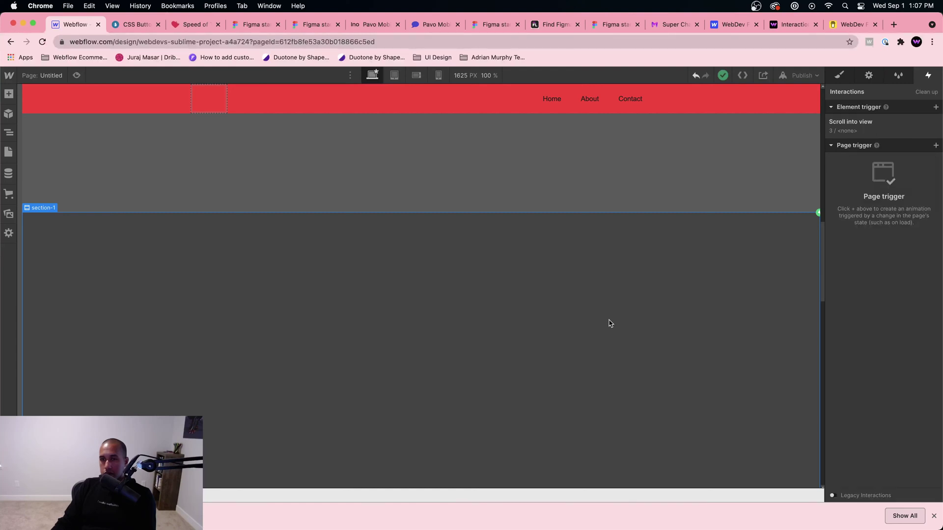
Set the Navbar BG Color of the fourth section's scrolled-into-view animation 4 to the pinkish red #ff8587 and save the animation
{"action": "scroll", "coordinate": [730, 301], "scroll_direction": "down", "scroll_amount": 4}
{"action": "left_click", "coordinate": [669, 436]}
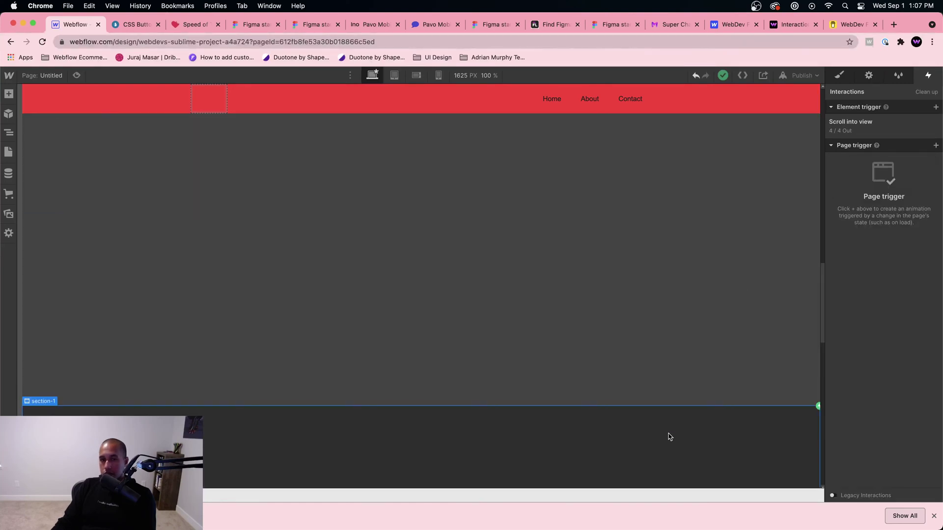
{"action": "scroll", "coordinate": [762, 345], "scroll_direction": "down", "scroll_amount": 2}
{"action": "left_click", "coordinate": [876, 130]}
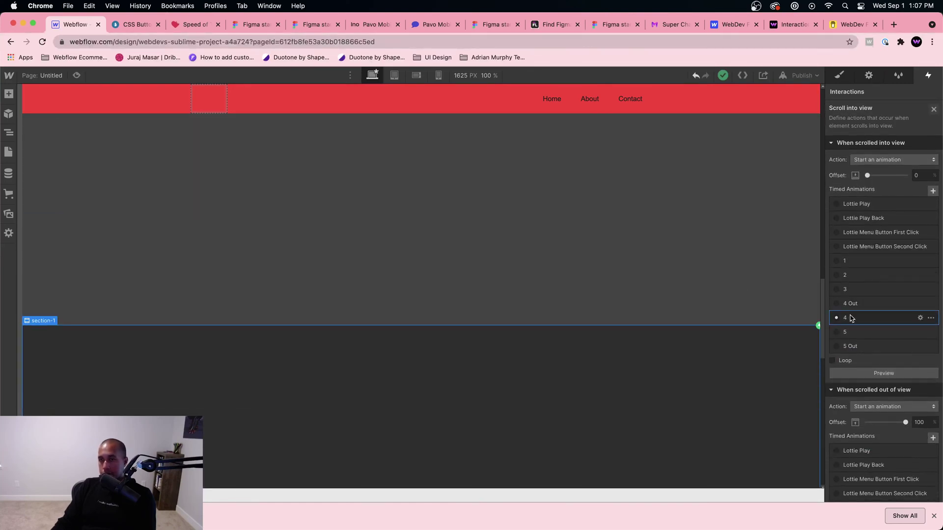
{"action": "left_click", "coordinate": [917, 315]}
{"action": "left_click", "coordinate": [879, 126]}
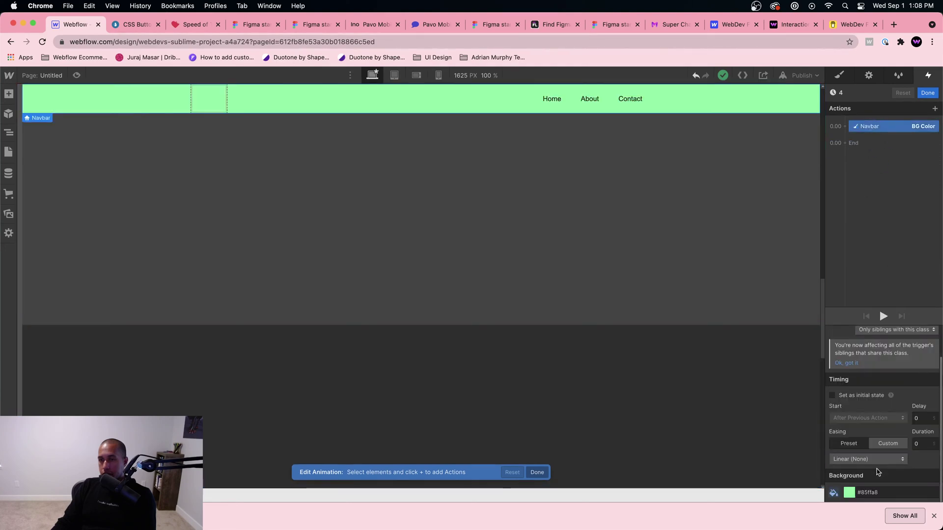
{"action": "left_click", "coordinate": [866, 493]}
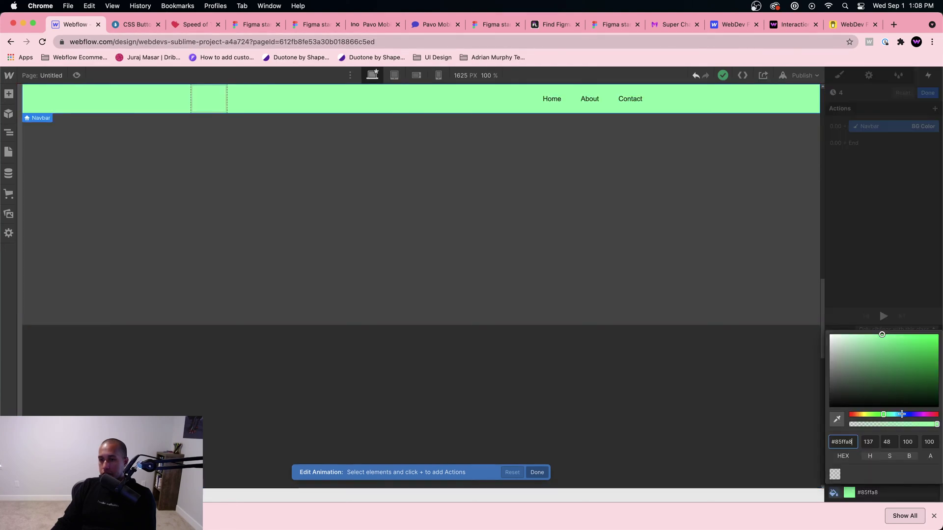
{"action": "left_click_drag", "start_coordinate": [883, 414], "coordinate": [936, 414]}
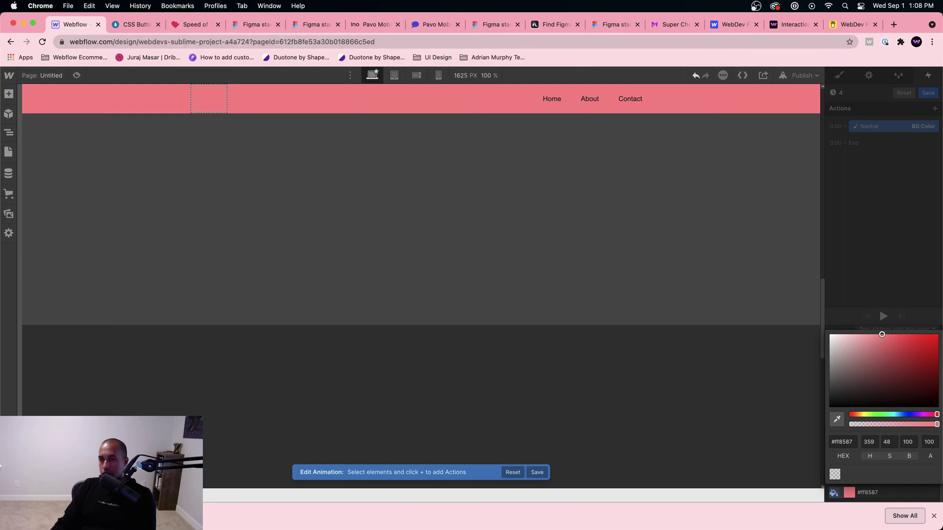
{"action": "left_click", "coordinate": [928, 93]}
{"action": "left_click", "coordinate": [926, 93]}
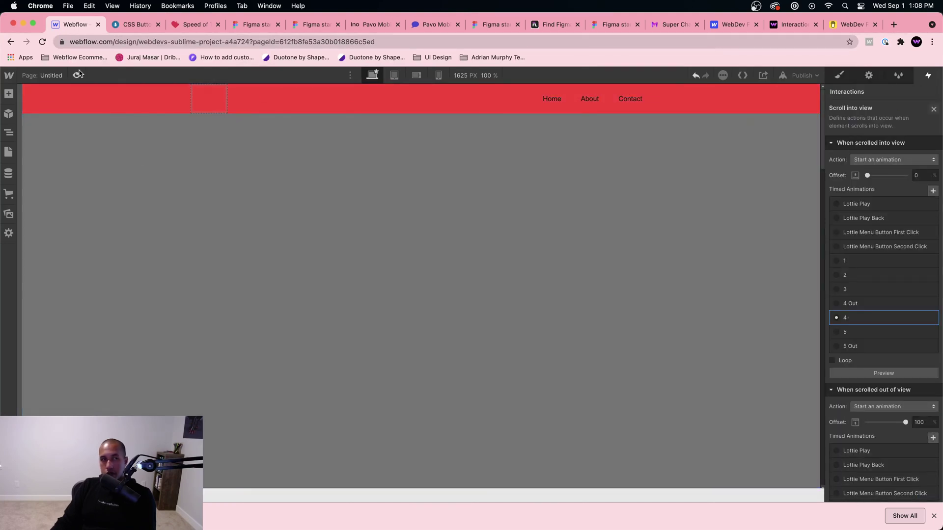
Preview the page and scroll back up from the black last section to test the navbar colours
{"action": "left_click", "coordinate": [78, 74]}
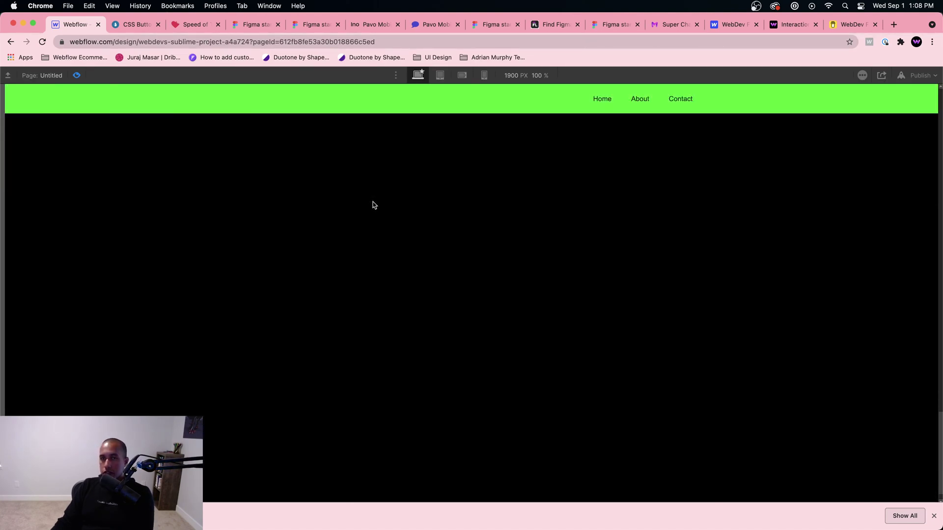
{"action": "scroll", "coordinate": [374, 205], "scroll_direction": "up", "scroll_amount": 10}
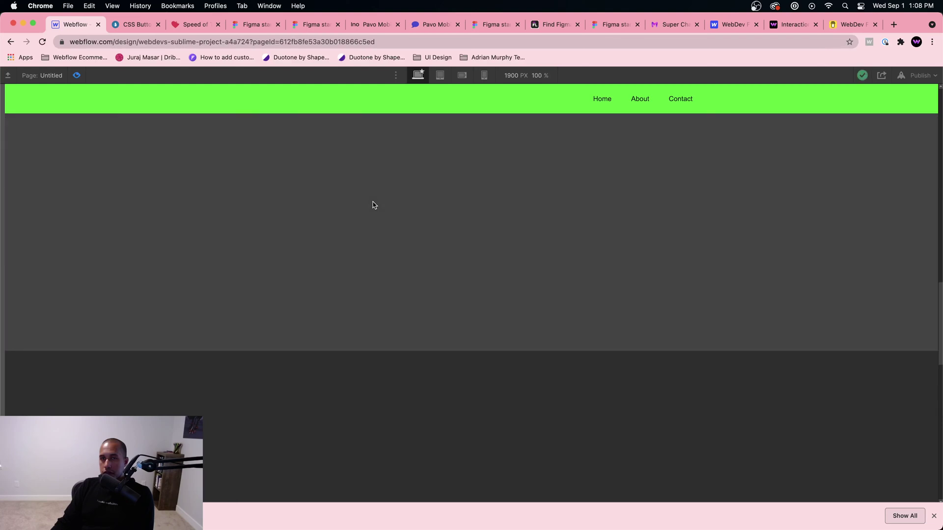
{"action": "scroll", "coordinate": [374, 205], "scroll_direction": "up", "scroll_amount": 5}
{"action": "left_click", "coordinate": [77, 76]}
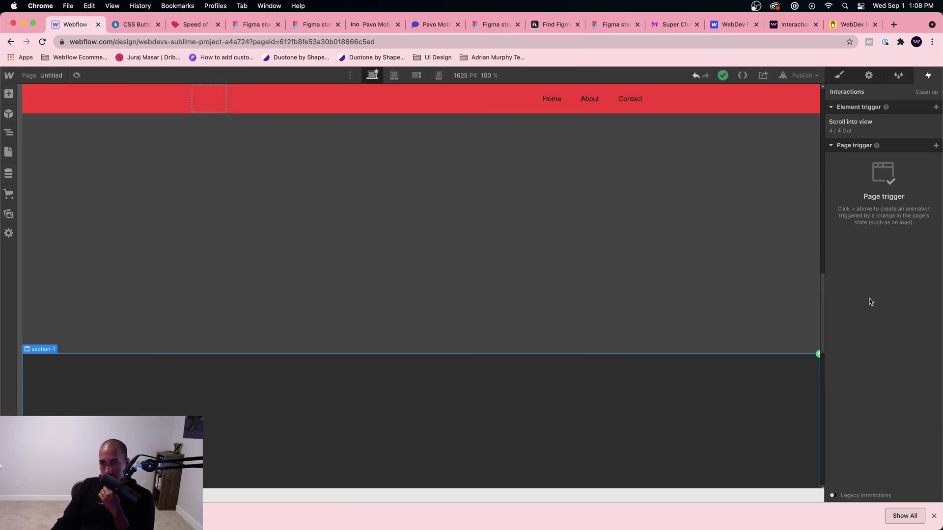
Reopen the fourth section's scrolled-out-of-view animation 4 Out and examine its Navbar BG Color action settings
{"action": "left_click", "coordinate": [856, 125]}
{"action": "left_click", "coordinate": [849, 303]}
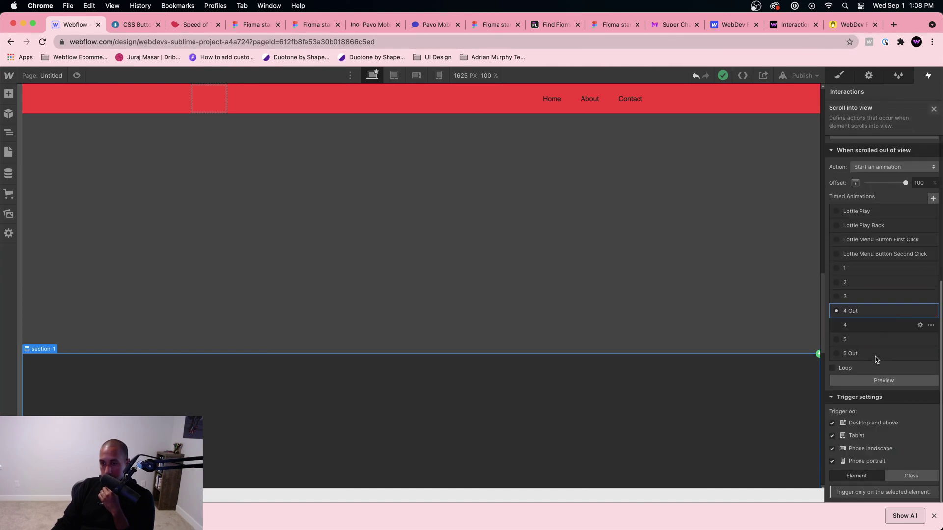
{"action": "left_click", "coordinate": [863, 316]}
{"action": "left_click", "coordinate": [907, 127]}
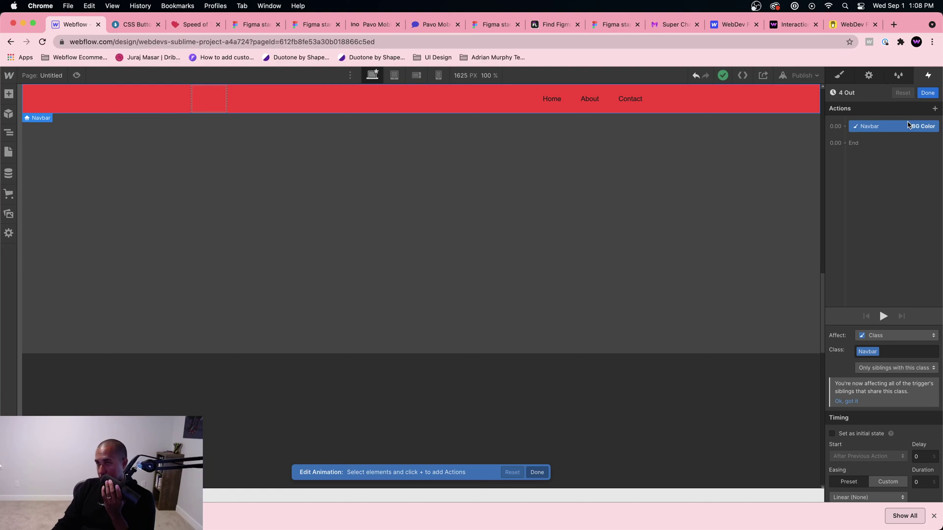
{"action": "scroll", "coordinate": [883, 334], "scroll_direction": "down", "scroll_amount": 2}
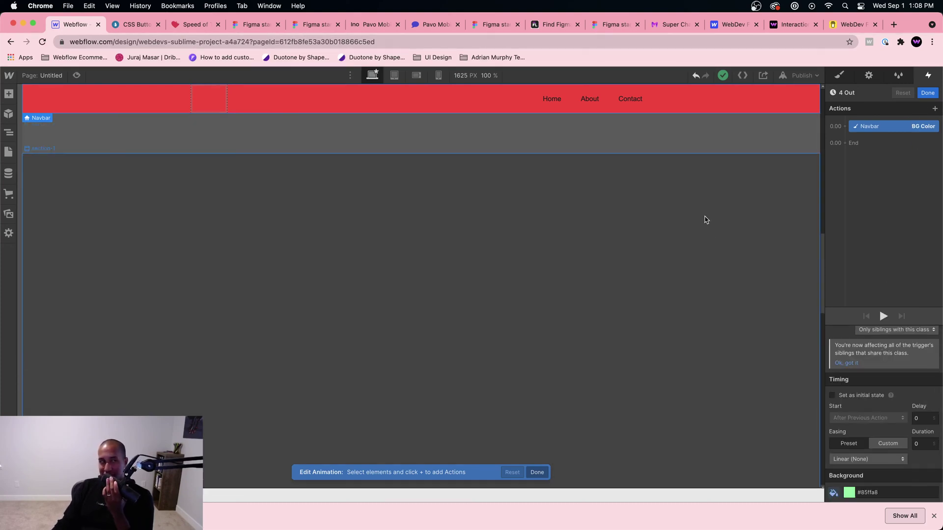
{"action": "left_click", "coordinate": [700, 171]}
{"action": "left_click", "coordinate": [902, 129]}
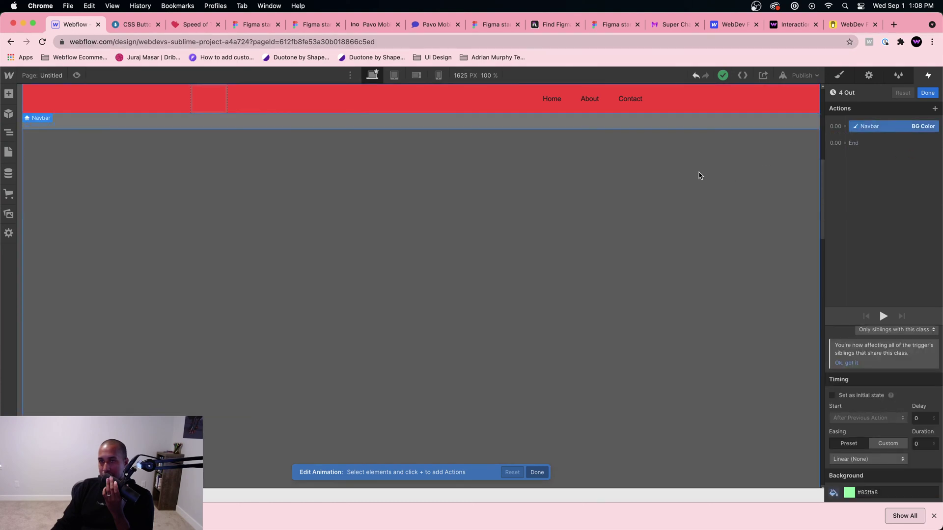
Recheck the Navbar BG Color action in animation 4 Out, close the animation and show the section's style settings
{"action": "left_click", "coordinate": [661, 171]}
{"action": "left_click", "coordinate": [901, 129]}
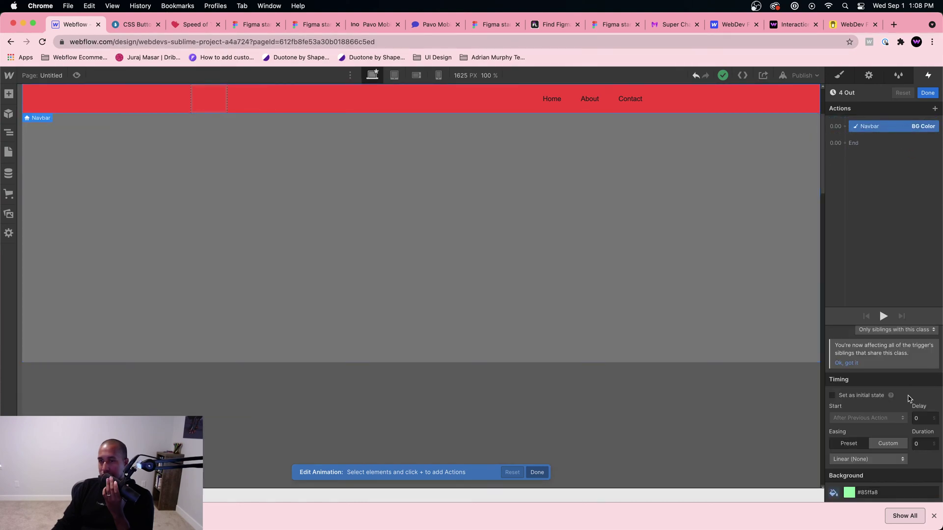
{"action": "left_click", "coordinate": [734, 388]}
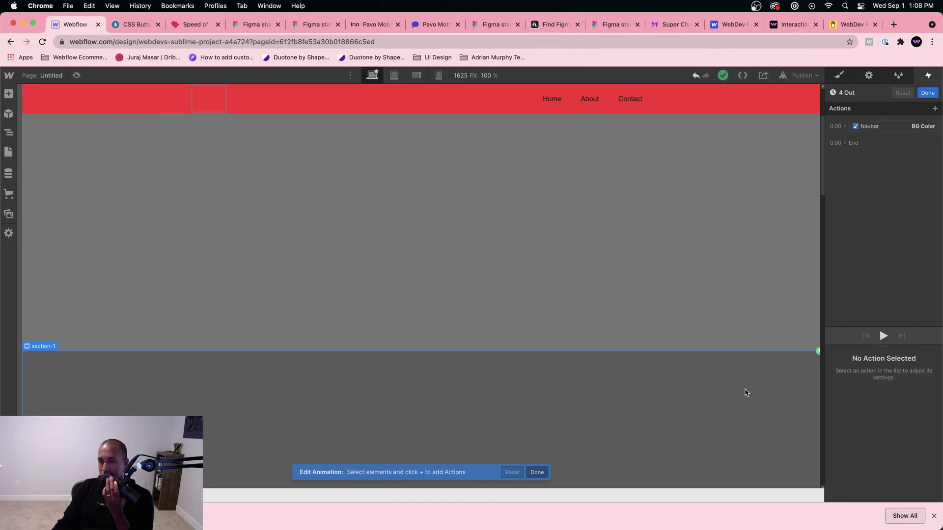
{"action": "left_click", "coordinate": [899, 129]}
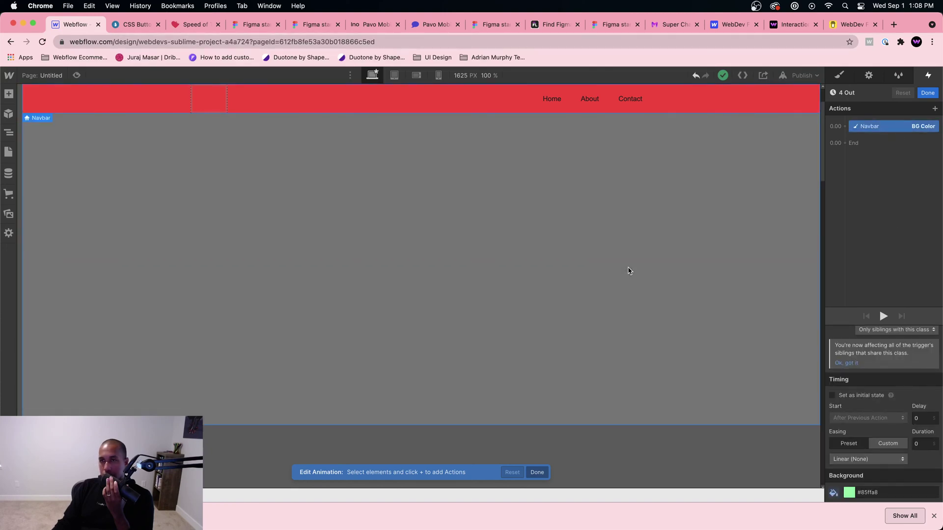
{"action": "left_click", "coordinate": [850, 165]}
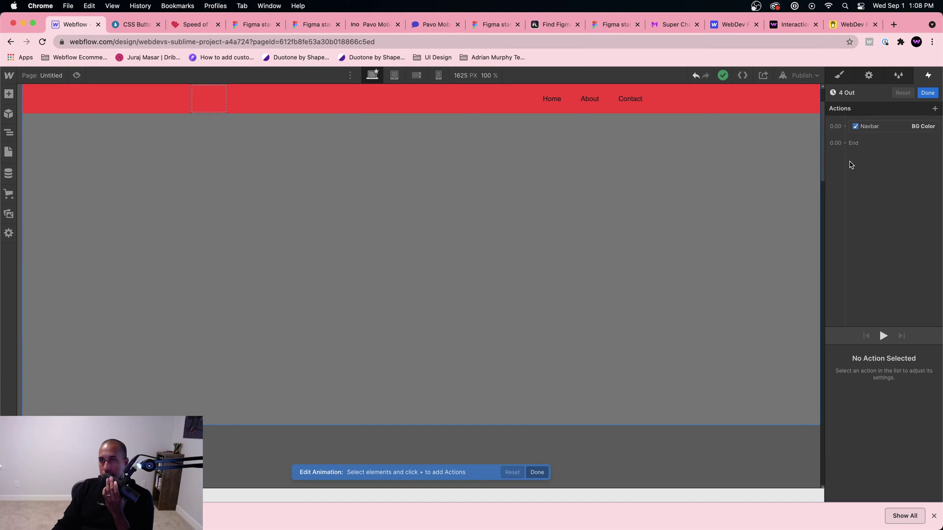
{"action": "left_click", "coordinate": [927, 94]}
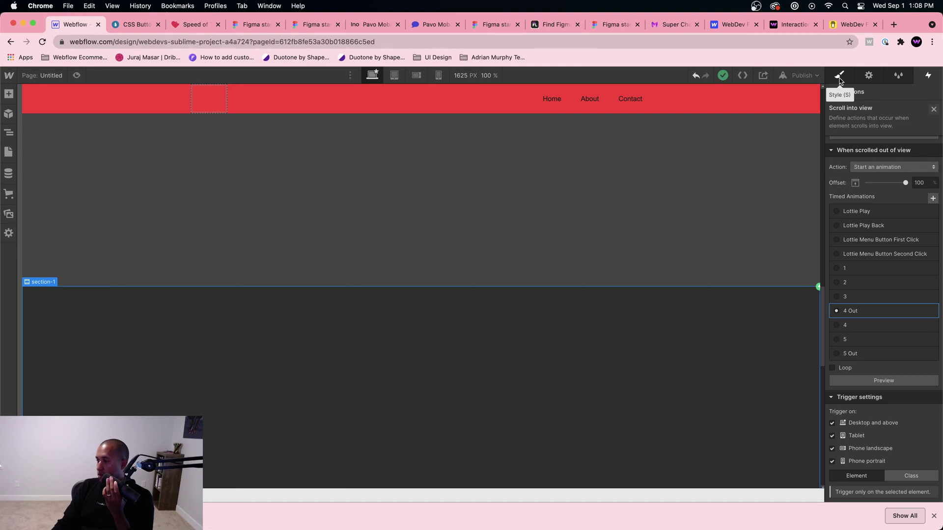
{"action": "left_click", "coordinate": [839, 77]}
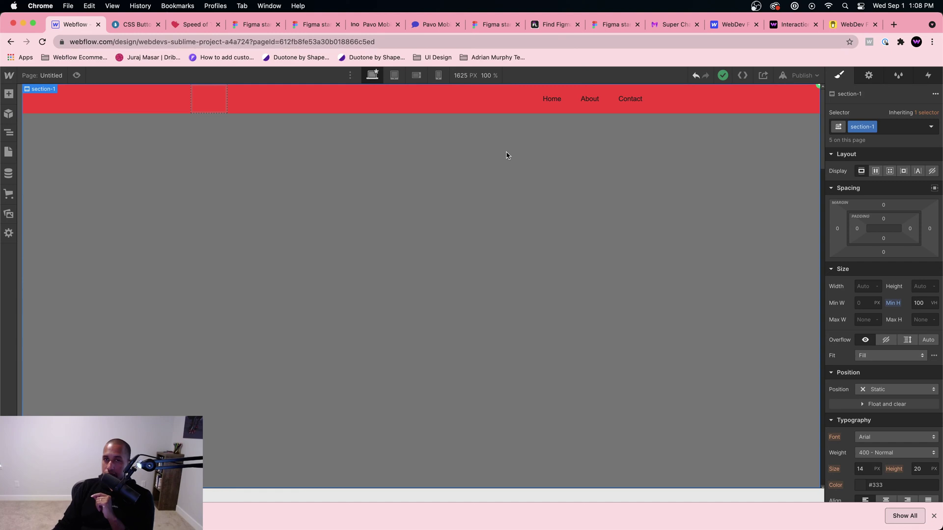
Search the web for coolors in a new browser tab, open the Coolors site and dismiss its welcome pop-ups
{"action": "left_click", "coordinate": [891, 24]}
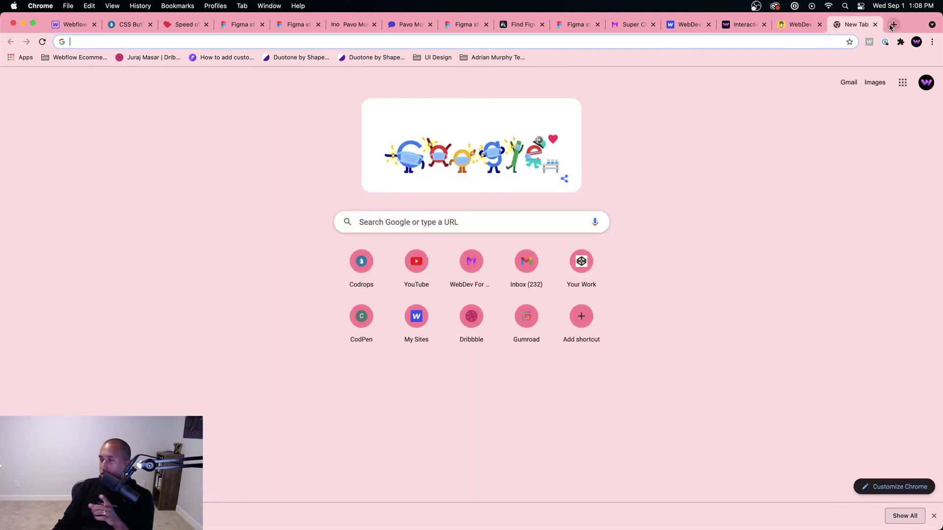
{"action": "left_click", "coordinate": [683, 44]}
{"action": "type", "text": "c"}
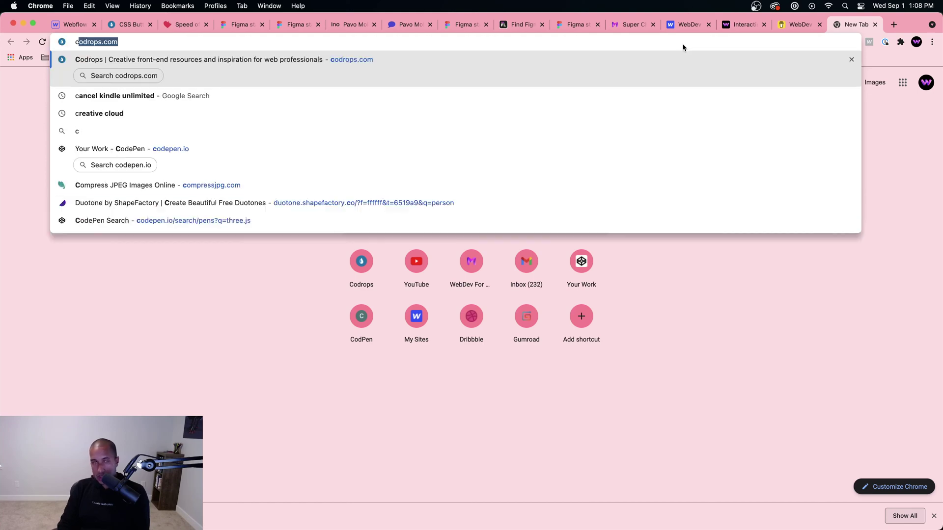
{"action": "type", "text": "olor"}
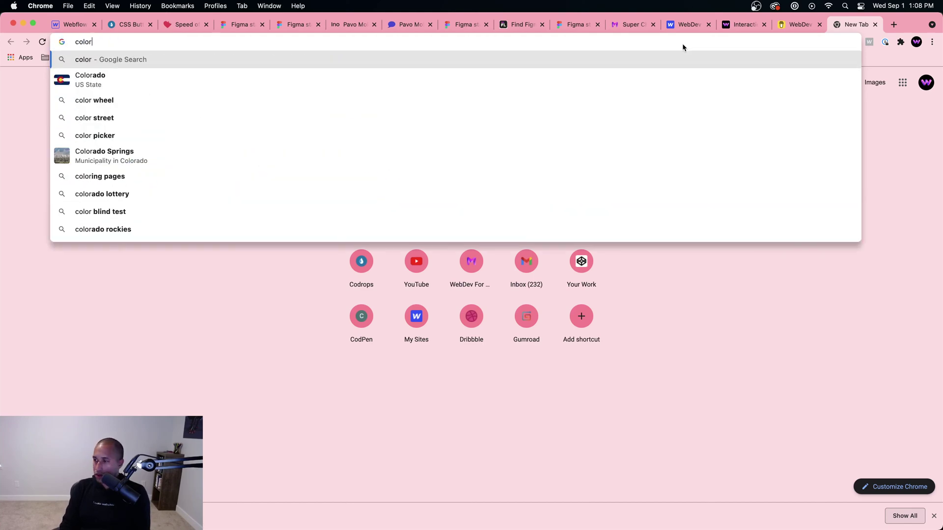
{"action": "key", "text": "BackSpace"}
{"action": "key", "text": "BackSpace"}
{"action": "key", "text": "BackSpace"}
{"action": "key", "text": "BackSpace"}
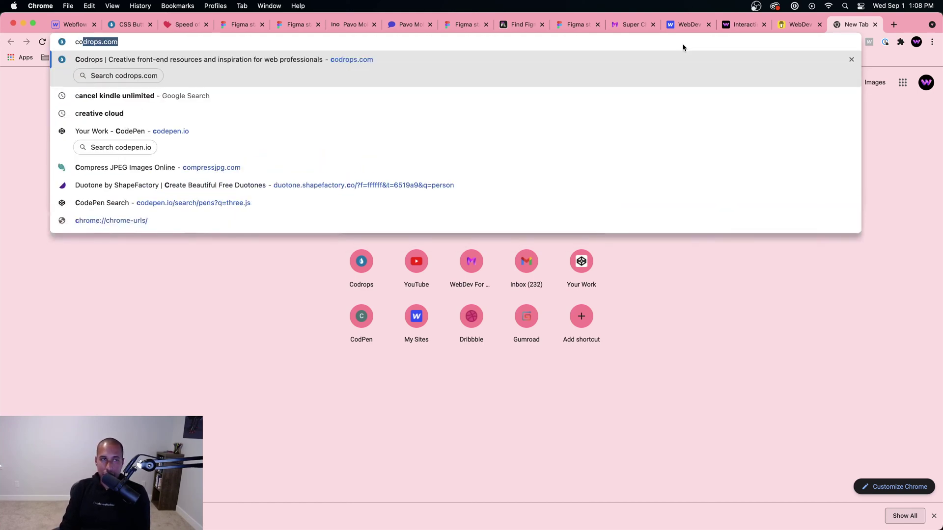
{"action": "type", "text": "oolor"}
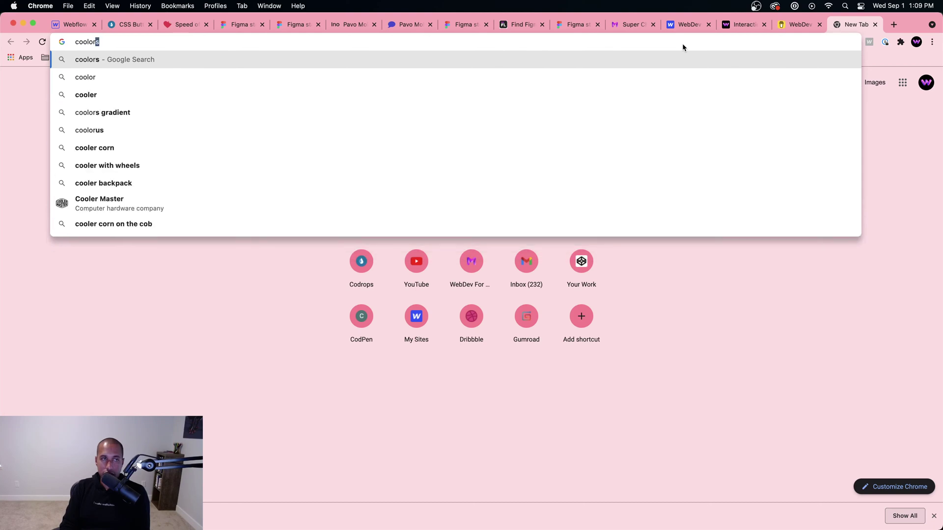
{"action": "type", "text": "s"}
{"action": "key", "text": "Return"}
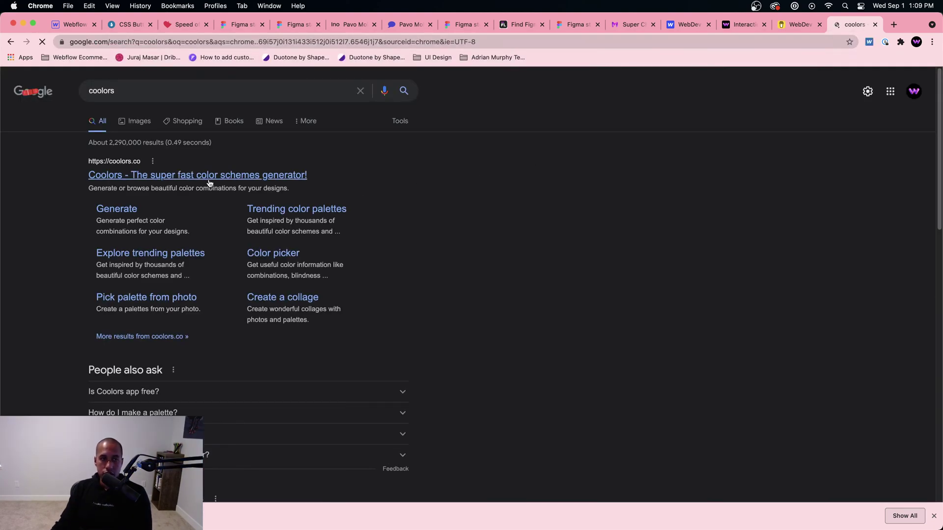
{"action": "left_click", "coordinate": [208, 178]}
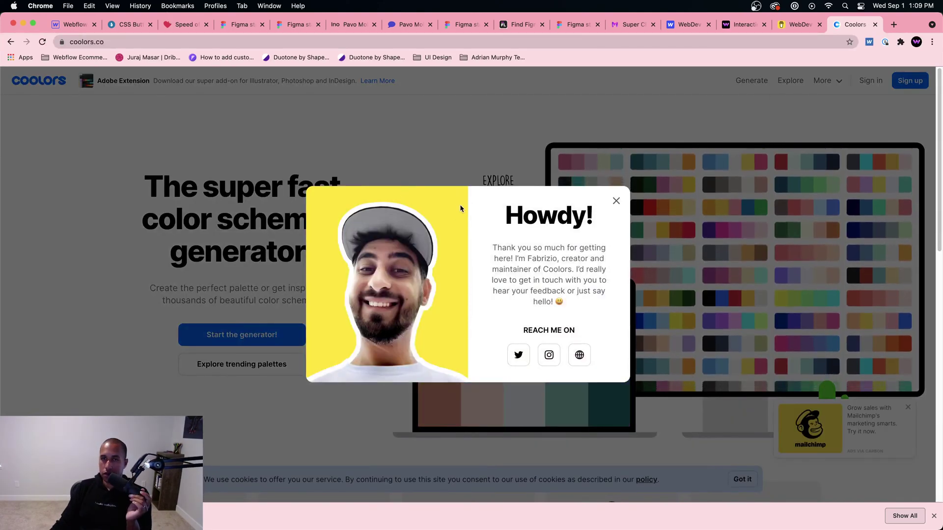
{"action": "left_click", "coordinate": [615, 201]}
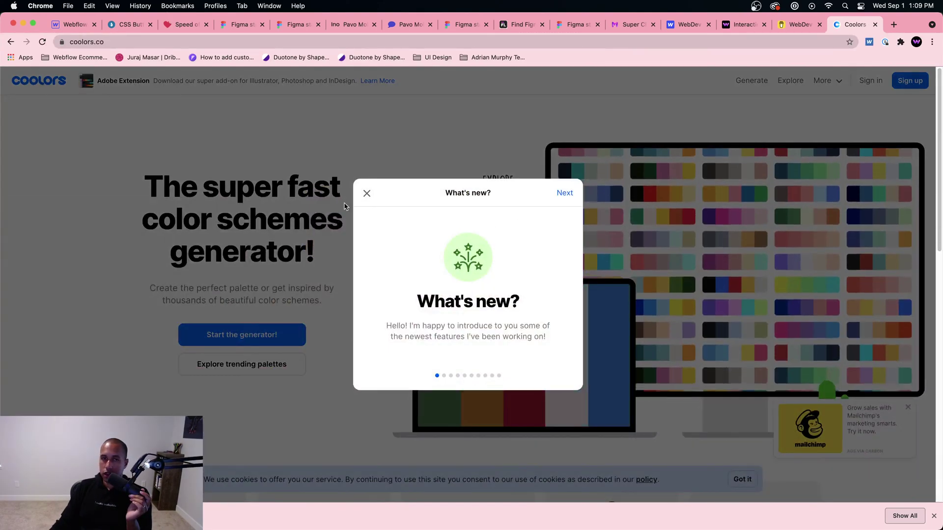
{"action": "left_click", "coordinate": [367, 193]}
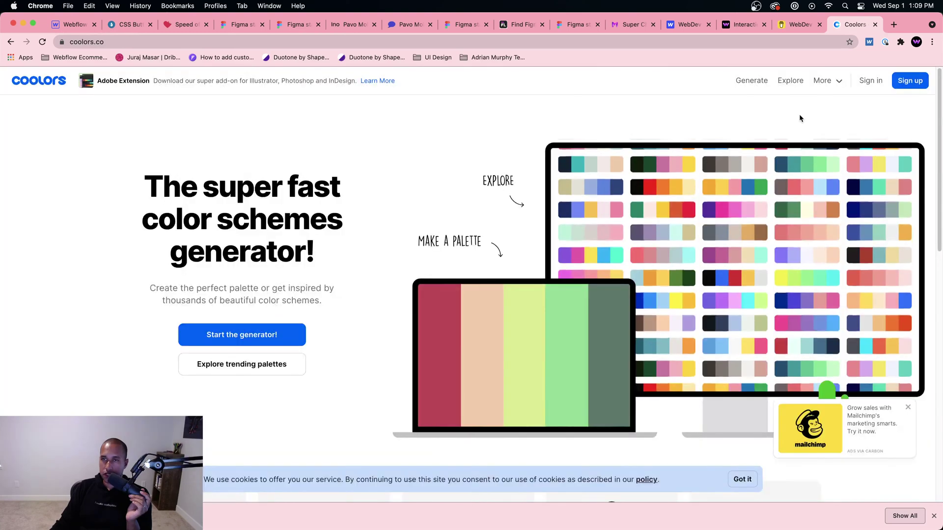
Open the Coolors palette generator, dismiss its introduction and tutorial, and view the generated palette
{"action": "left_click", "coordinate": [759, 85]}
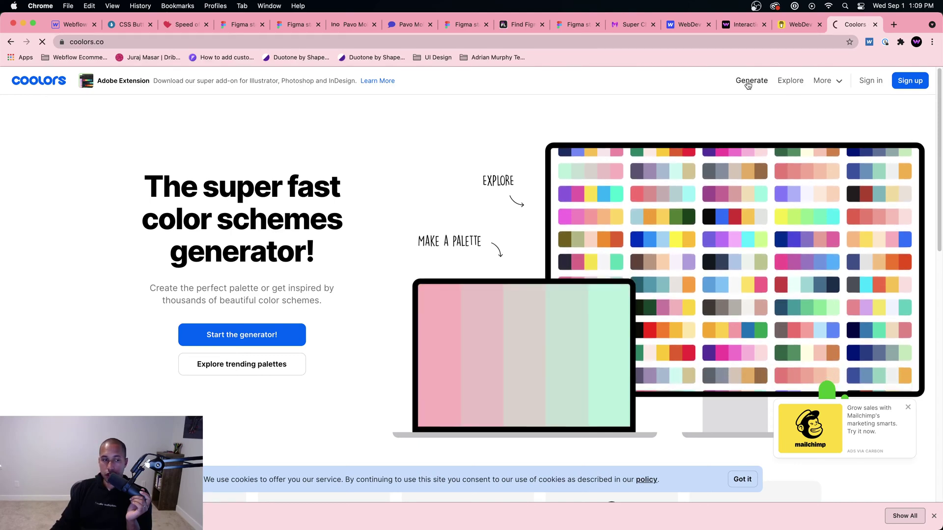
{"action": "left_click", "coordinate": [747, 83]}
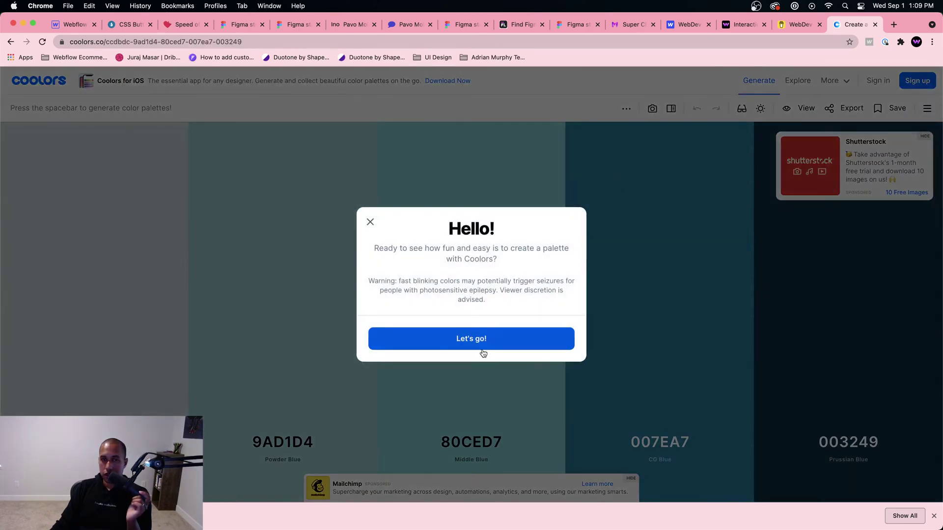
{"action": "left_click", "coordinate": [483, 351]}
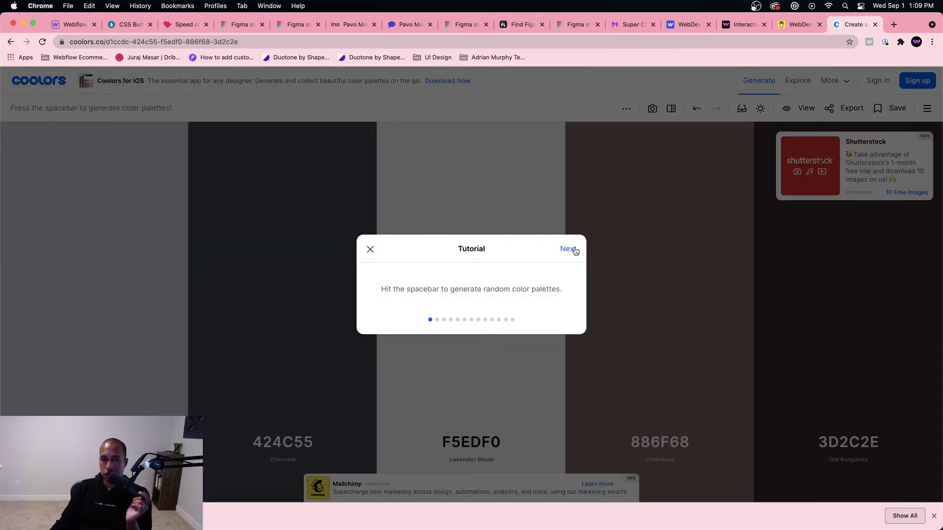
{"action": "left_click", "coordinate": [573, 250]}
{"action": "left_click", "coordinate": [371, 249]}
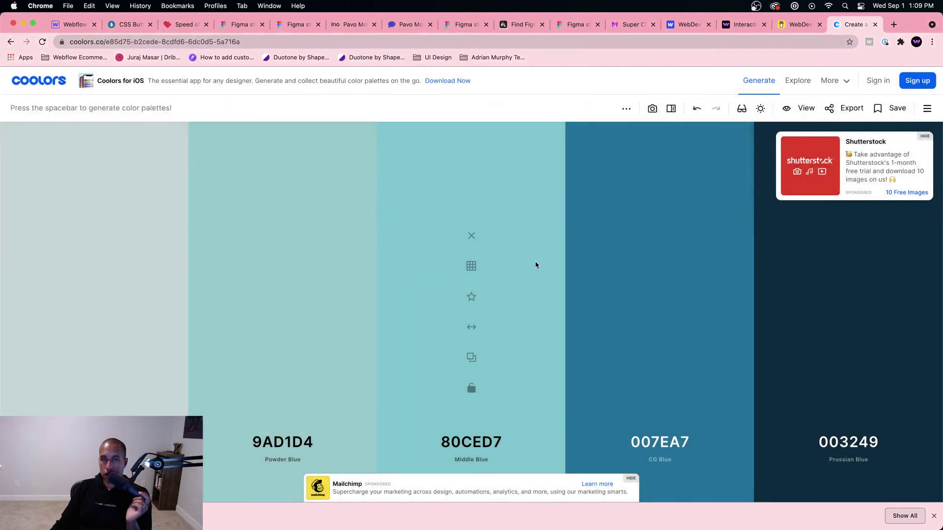
View the trending palette of light blue, teal, navy, yellow and orange, and copy its light blue HEX 8ECAE6
{"action": "left_click", "coordinate": [790, 81]}
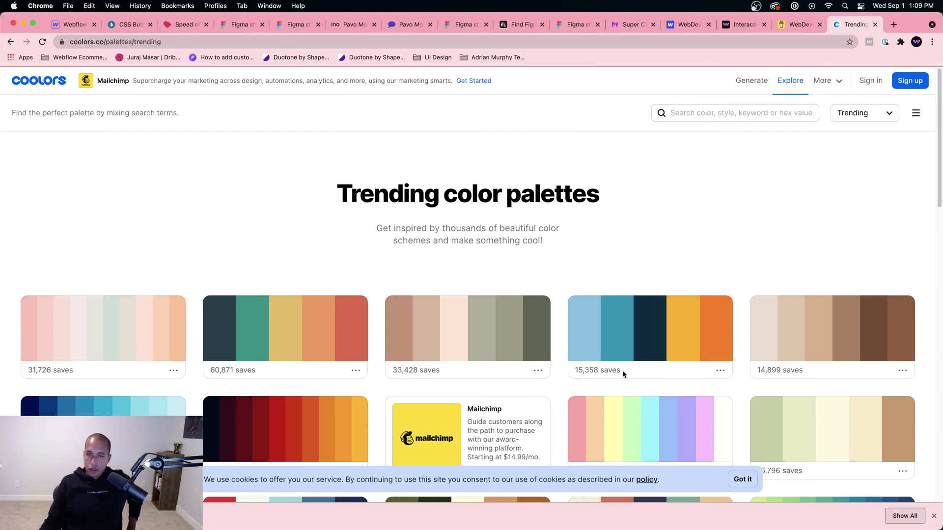
{"action": "left_click", "coordinate": [720, 370]}
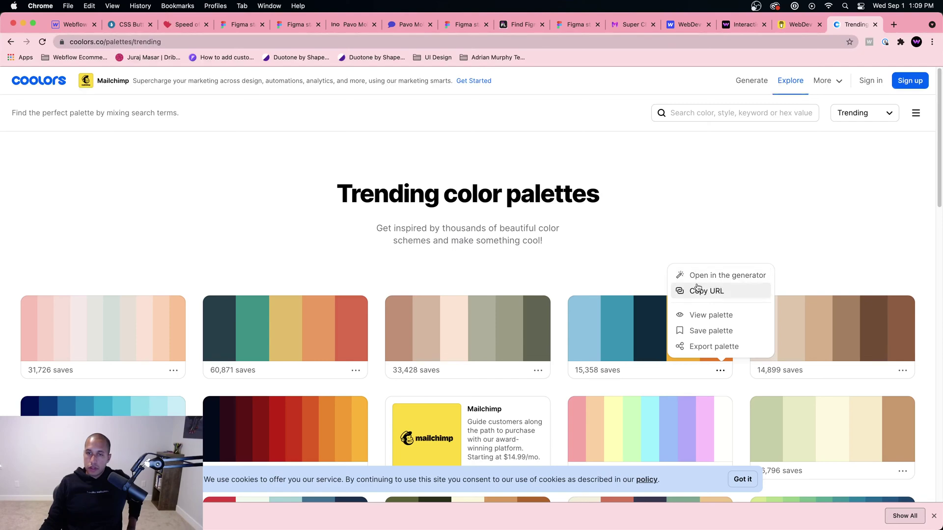
{"action": "left_click", "coordinate": [697, 315]}
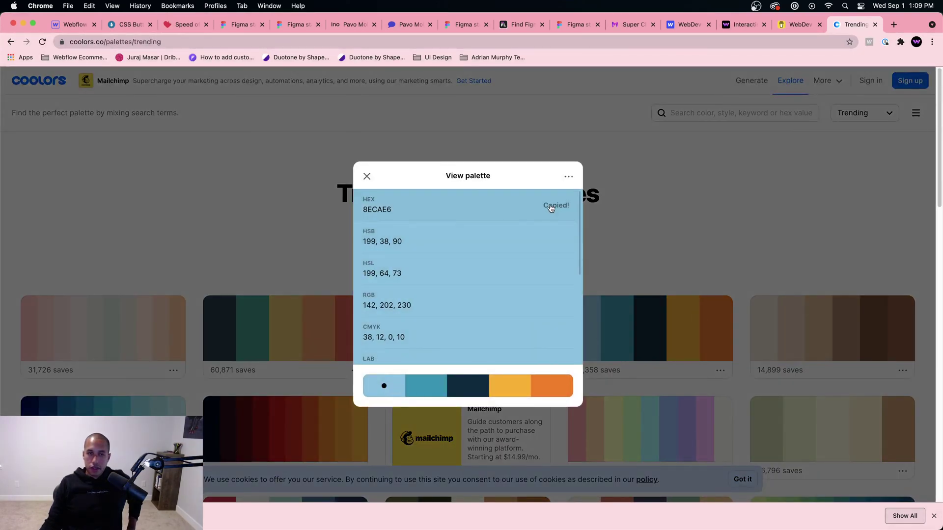
Place the Coolors tab beside the Webflow tab and set the first section's background colour to 8ECAE6 in Webflow
{"action": "left_click_drag", "start_coordinate": [869, 25], "coordinate": [131, 22]}
{"action": "left_click", "coordinate": [74, 24]}
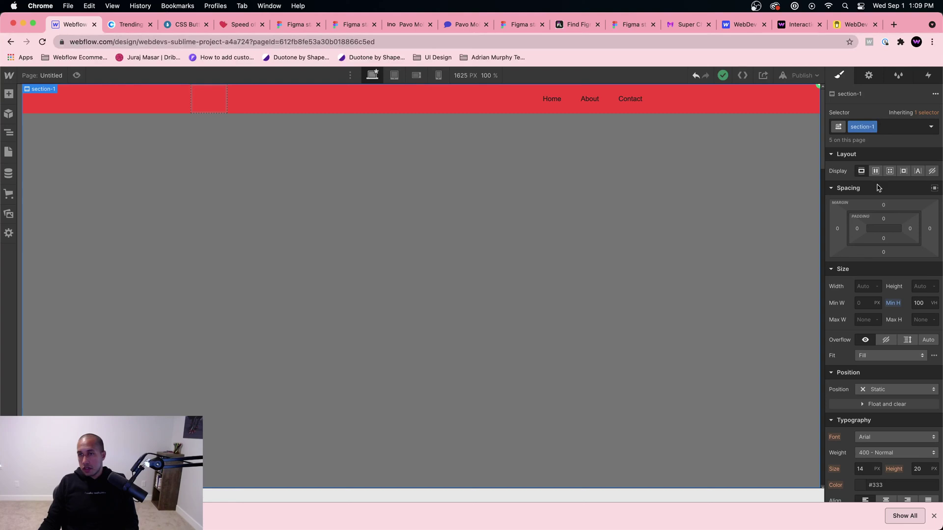
{"action": "scroll", "coordinate": [878, 187], "scroll_direction": "down", "scroll_amount": 6}
{"action": "double_click", "coordinate": [881, 398]}
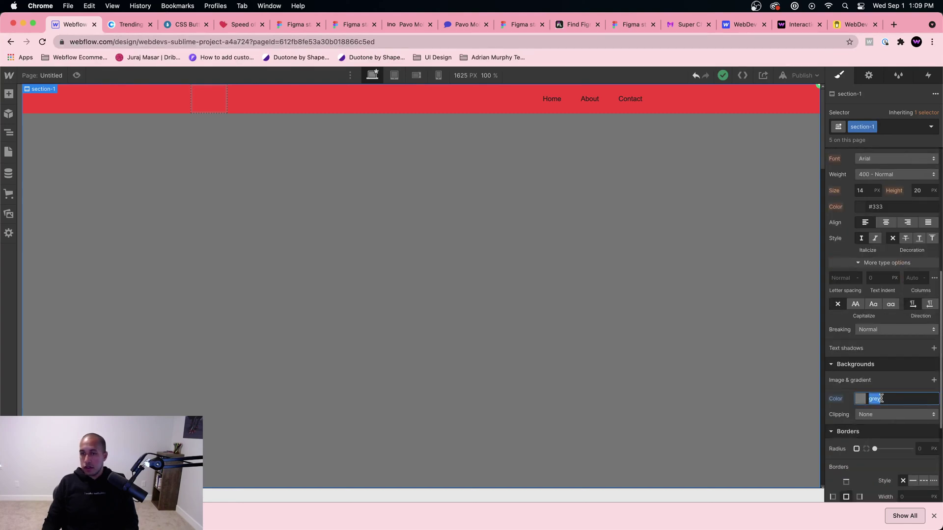
{"action": "key", "text": "super+v"}
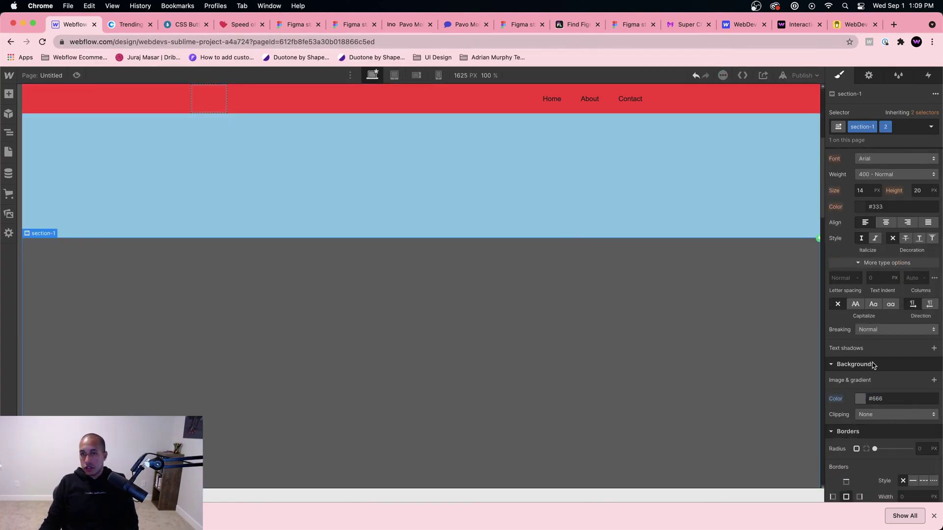
Copy the palette's teal 219EBC from Coolors and set it as the second section's background colour in Webflow
{"action": "left_click", "coordinate": [131, 24]}
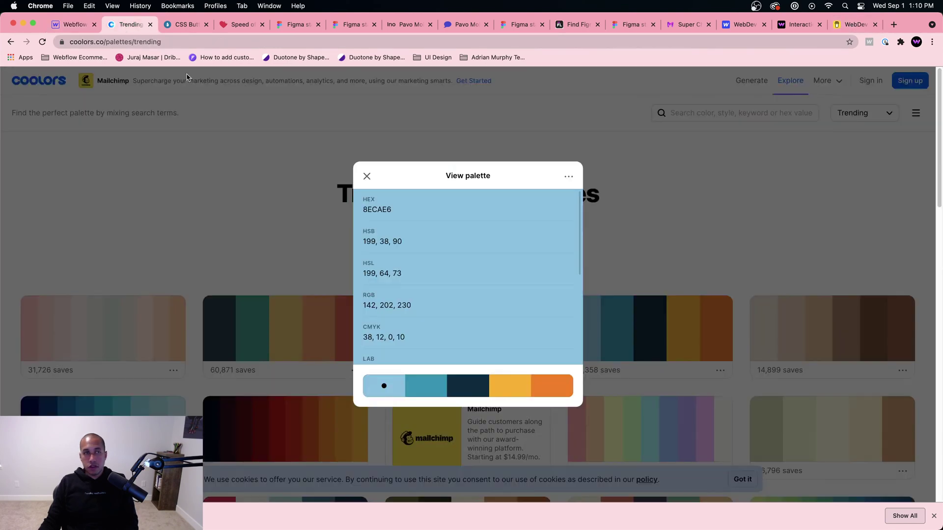
{"action": "left_click", "coordinate": [425, 386]}
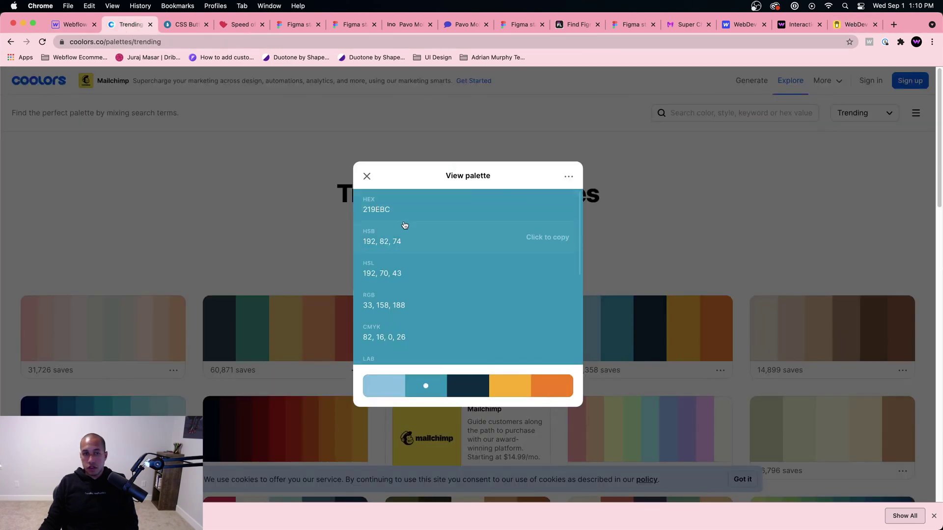
{"action": "left_click", "coordinate": [69, 22]}
{"action": "left_click", "coordinate": [879, 399]}
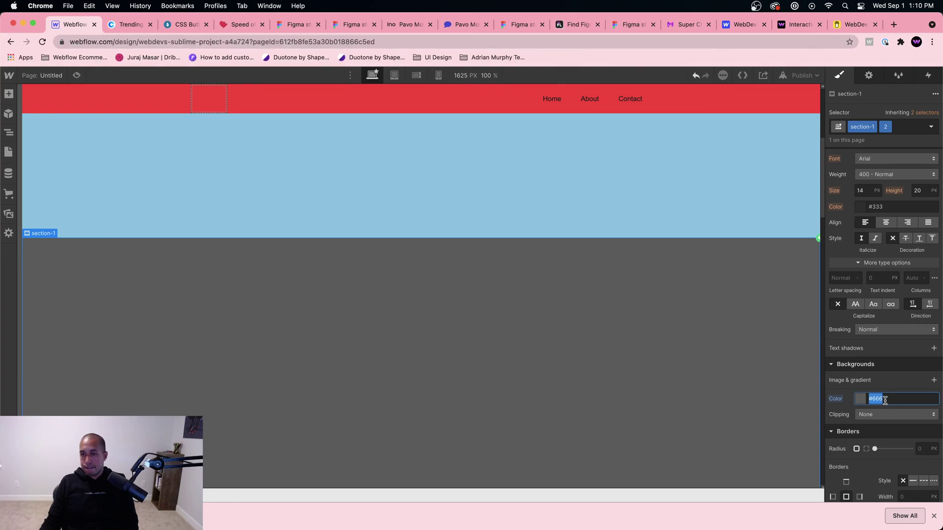
{"action": "key", "text": "super+v"}
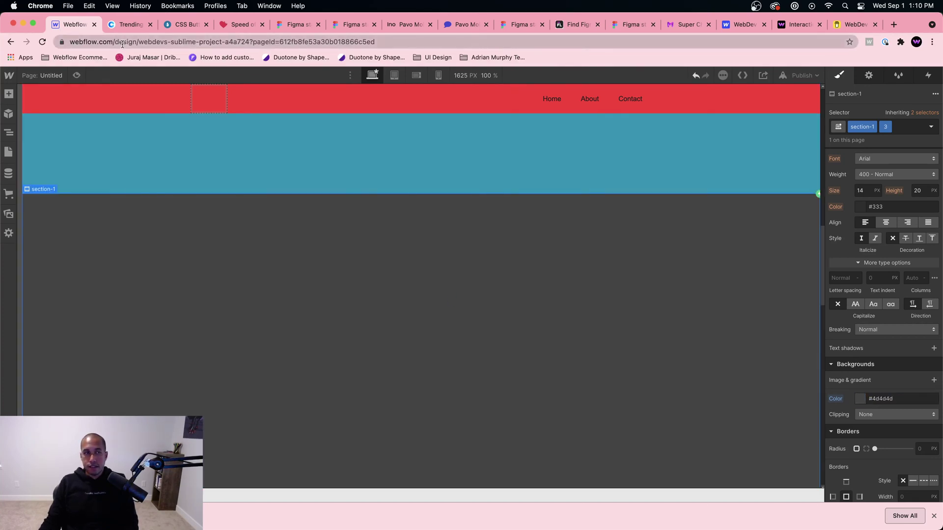
Copy the palette's navy 023047 from Coolors and set it as the third section's background colour in Webflow
{"action": "left_click", "coordinate": [130, 25]}
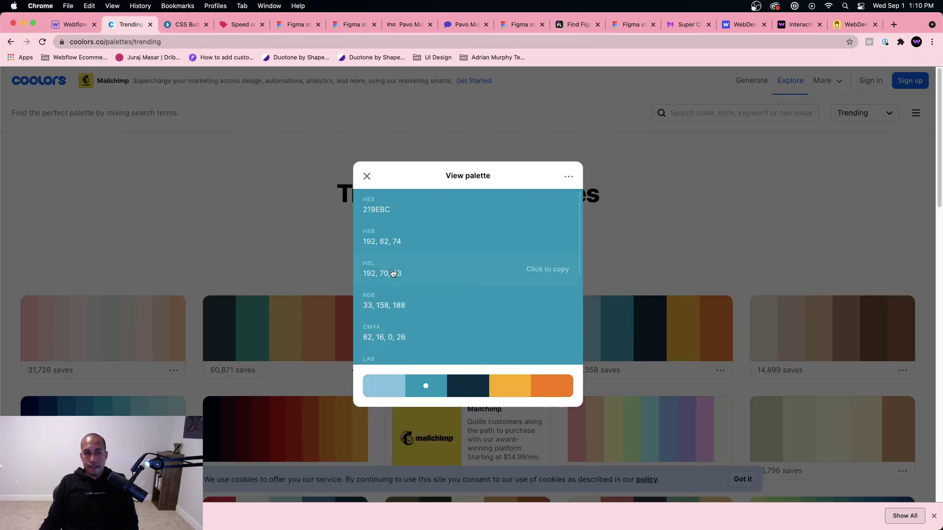
{"action": "left_click", "coordinate": [464, 387]}
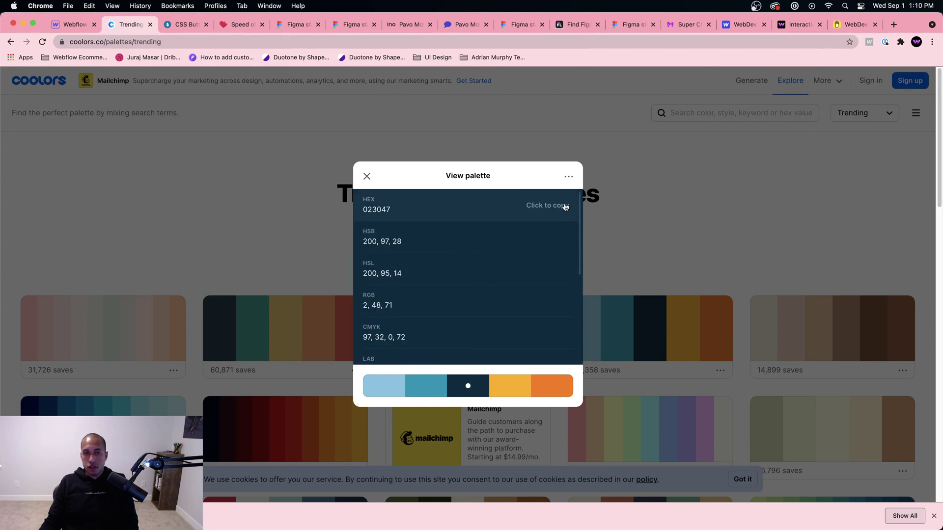
{"action": "left_click", "coordinate": [545, 206]}
{"action": "left_click", "coordinate": [74, 25]}
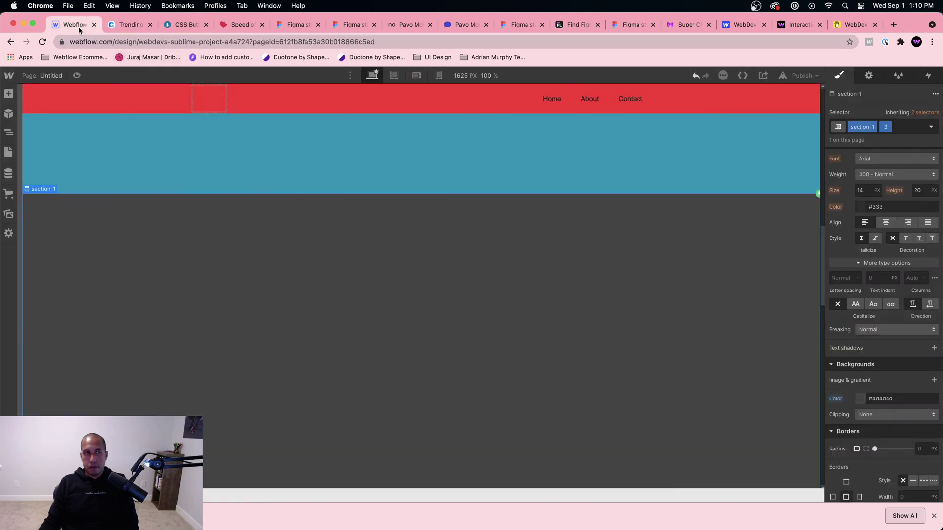
{"action": "left_click", "coordinate": [908, 396]}
{"action": "key", "text": "super+v"}
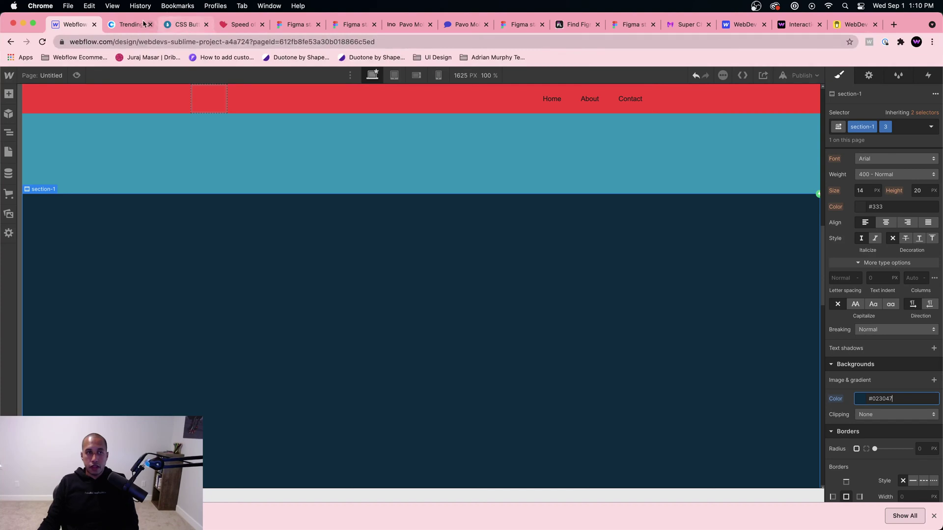
Copy the palette's yellow FFB703 from Coolors and set it as the fourth section's background colour in Webflow
{"action": "left_click", "coordinate": [129, 25]}
{"action": "left_click", "coordinate": [493, 377]}
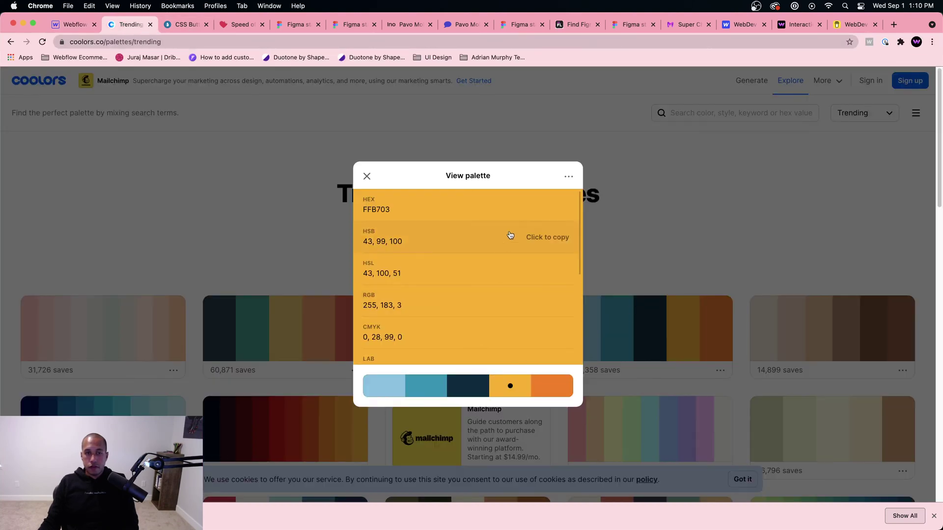
{"action": "left_click", "coordinate": [73, 24]}
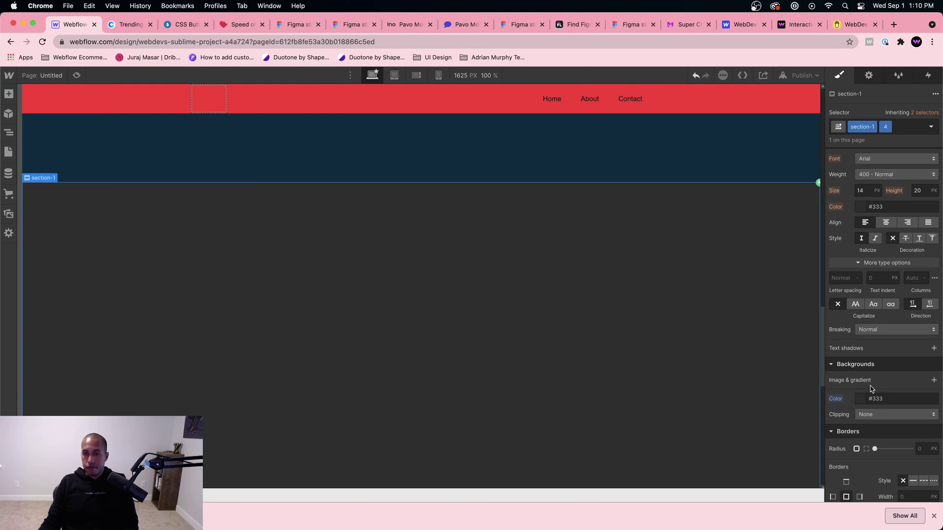
{"action": "left_click", "coordinate": [889, 399]}
{"action": "key", "text": "super+a"}
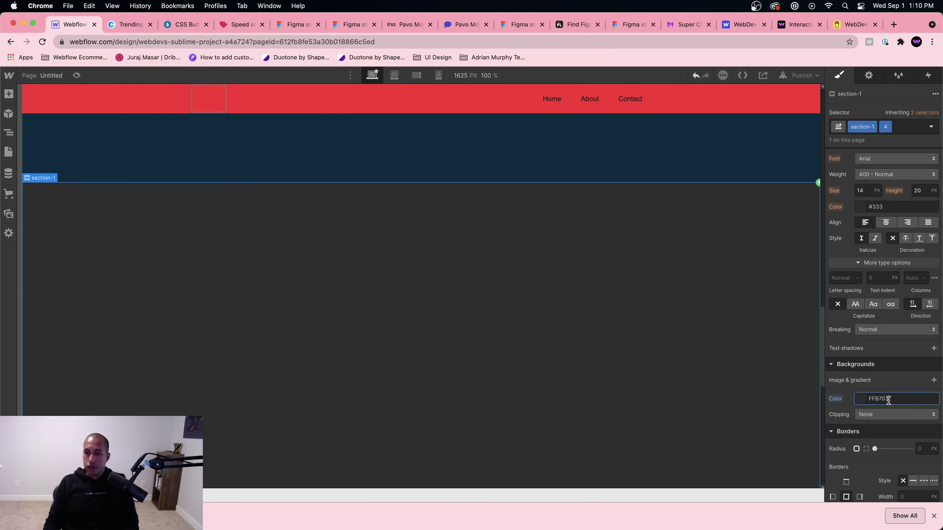
{"action": "key", "text": "Return"}
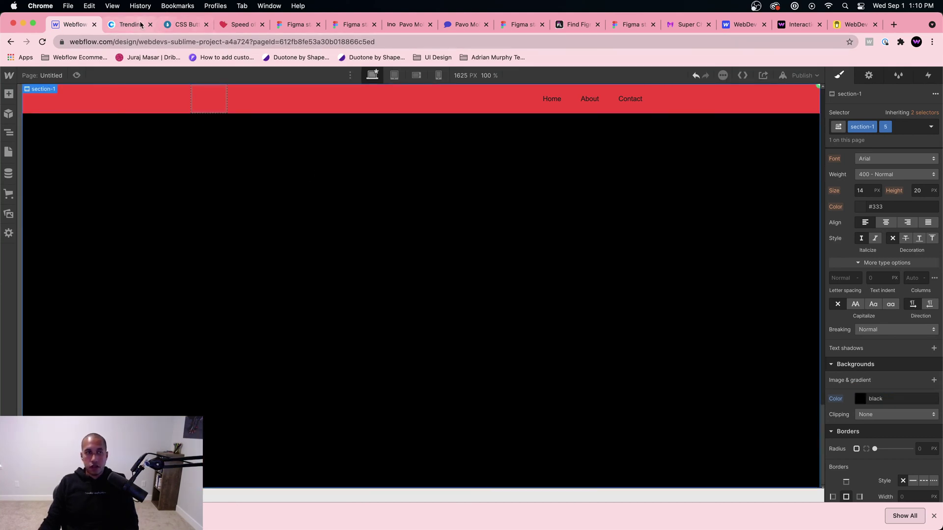
Copy the palette's orange FB8500 from Coolors and set it as the fifth section's background colour in Webflow
{"action": "left_click", "coordinate": [130, 25]}
{"action": "left_click", "coordinate": [558, 386]}
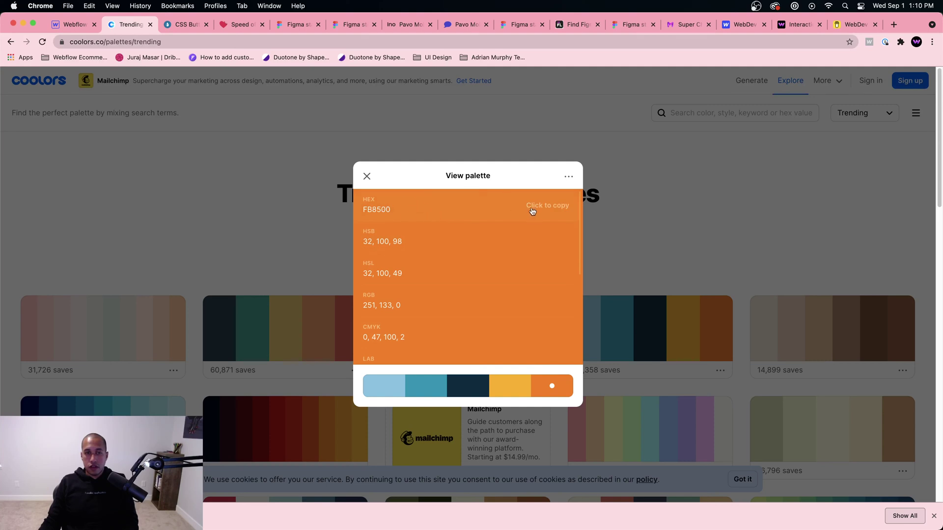
{"action": "left_click", "coordinate": [76, 25]}
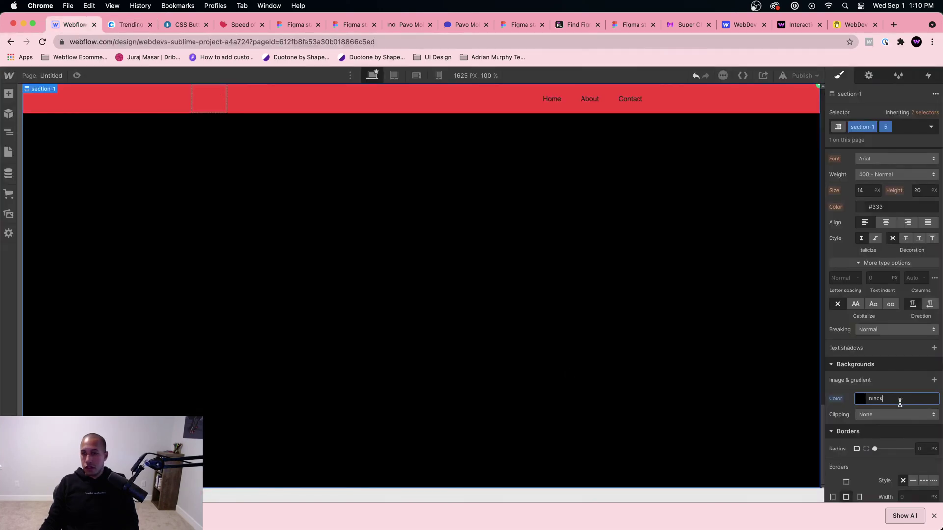
{"action": "key", "text": "Return"}
Set the Navbar's background colour in Webflow to the palette's orange #fb8500
{"action": "scroll", "coordinate": [574, 314], "scroll_direction": "down", "scroll_amount": 20}
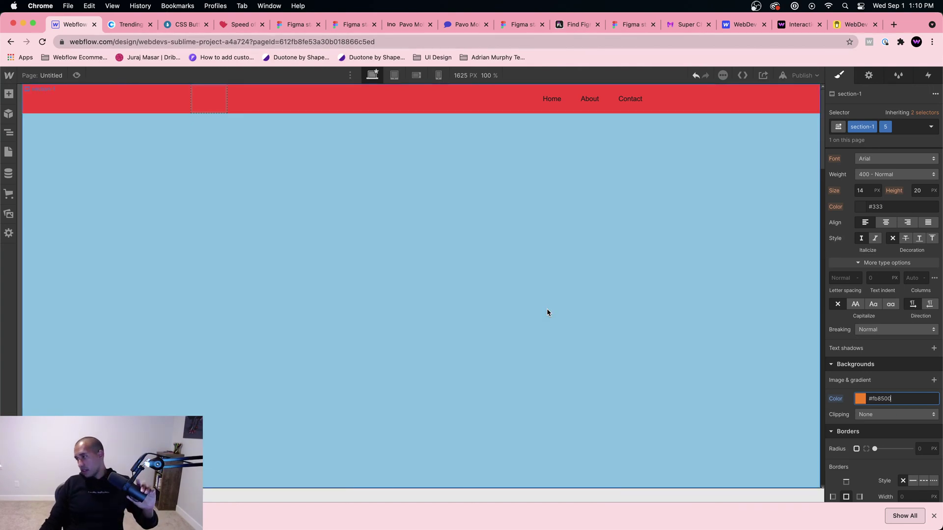
{"action": "left_click", "coordinate": [122, 105]}
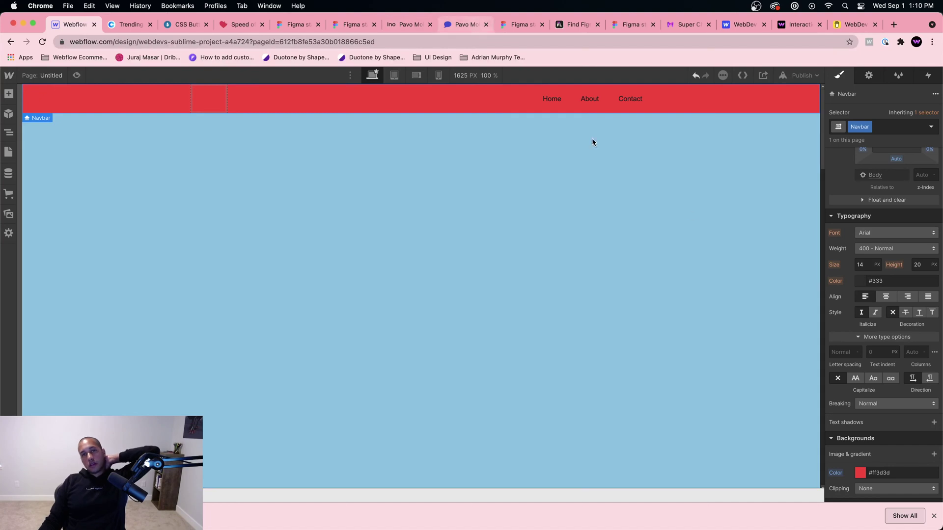
{"action": "scroll", "coordinate": [885, 312], "scroll_direction": "down", "scroll_amount": 5}
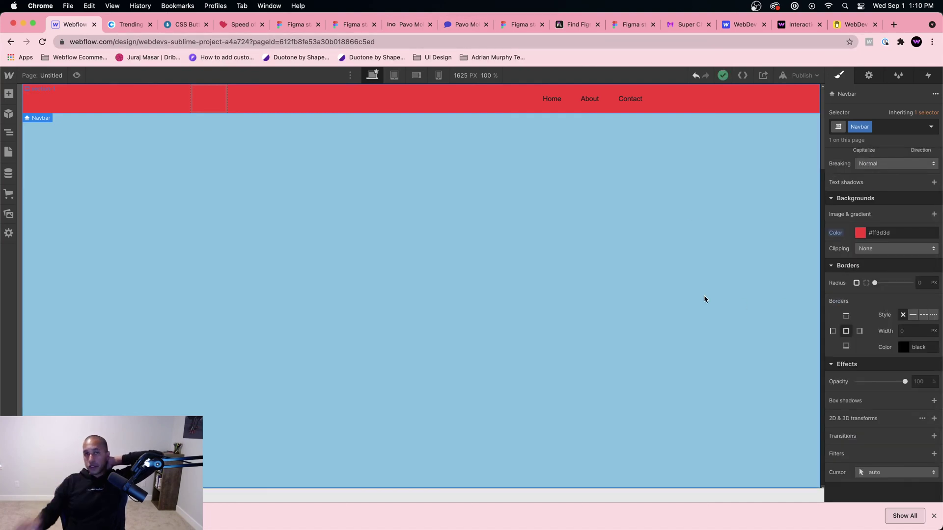
{"action": "left_click", "coordinate": [122, 26]}
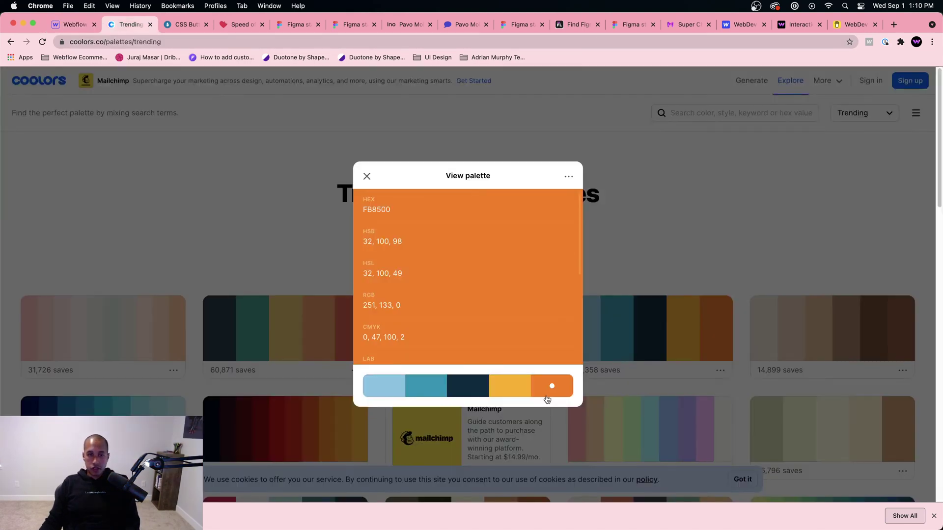
{"action": "left_click", "coordinate": [73, 25]}
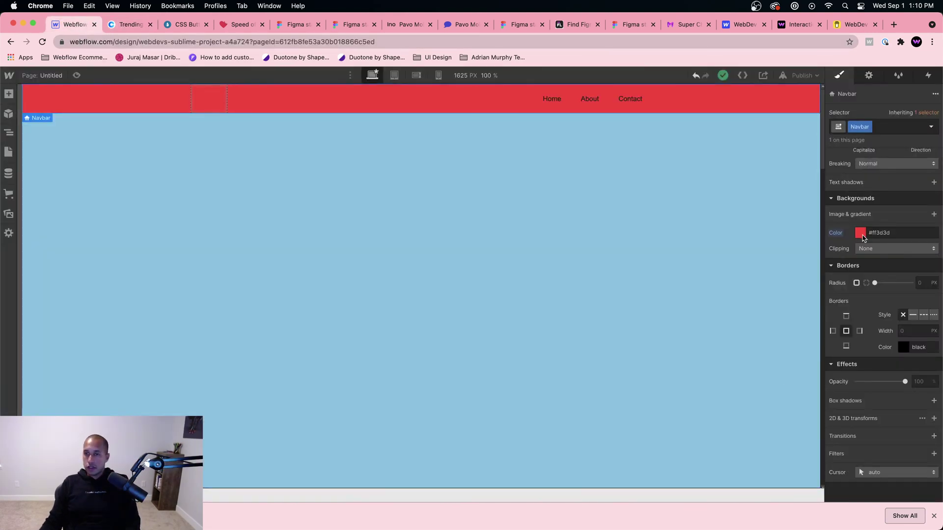
{"action": "left_click", "coordinate": [878, 233]}
{"action": "type", "text": "#fb8500"}
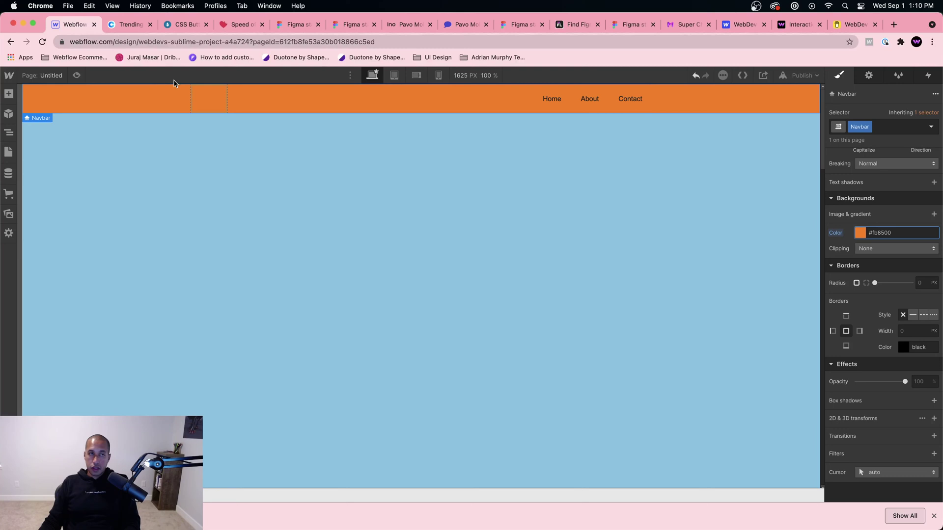
Copy the palette's yellow FFB703 from Coolors and return to the page in Webflow
{"action": "left_click", "coordinate": [131, 27]}
{"action": "left_click", "coordinate": [509, 386]}
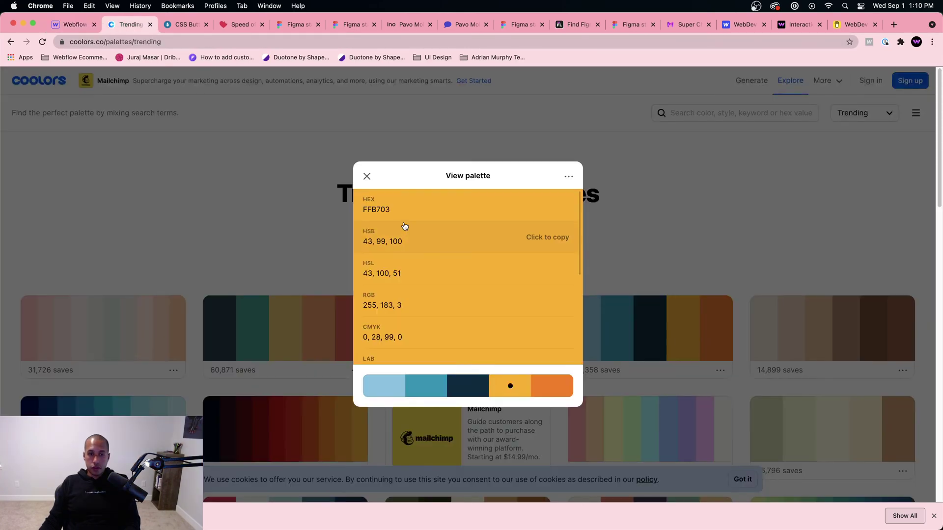
{"action": "left_click", "coordinate": [73, 24]}
{"action": "left_click", "coordinate": [763, 244]}
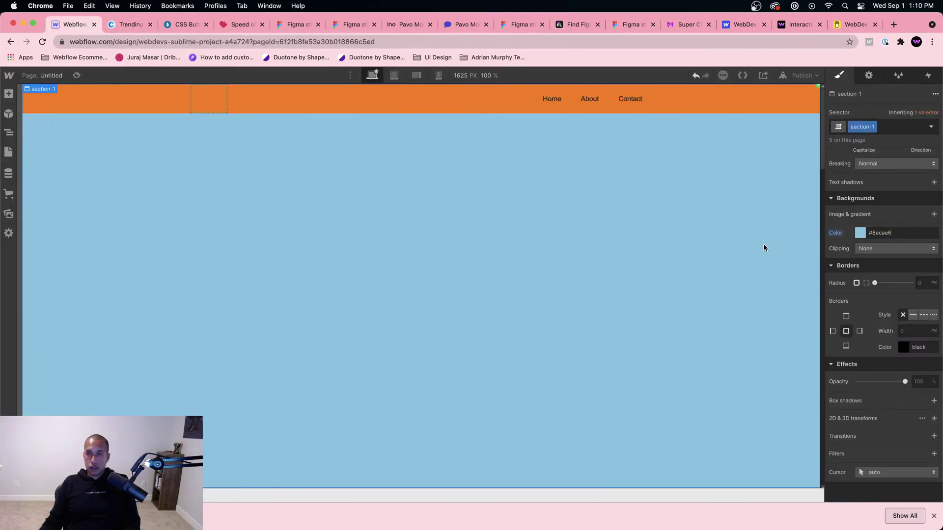
{"action": "left_click", "coordinate": [913, 234]}
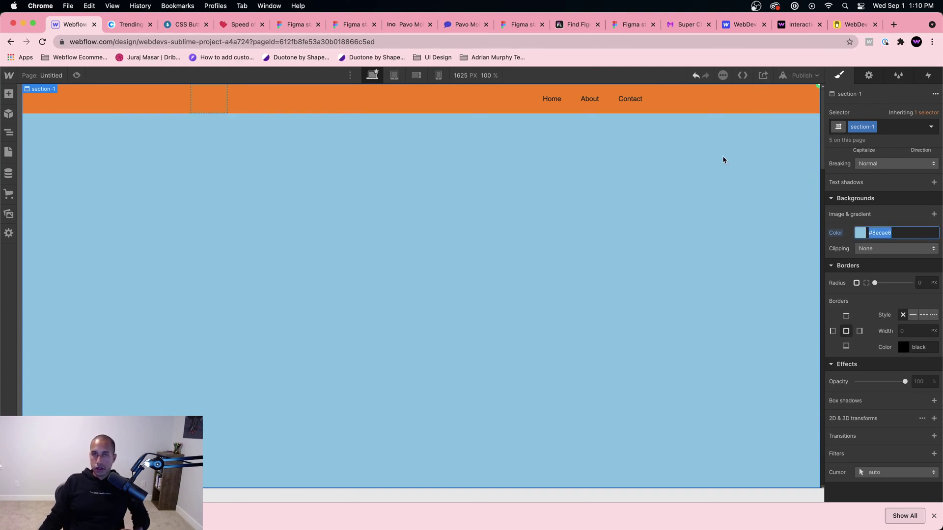
In the second section's scroll-into-view animation 2, set the Navbar BG Color action to #ffb703 and save it
{"action": "scroll", "coordinate": [683, 190], "scroll_direction": "down", "scroll_amount": 5}
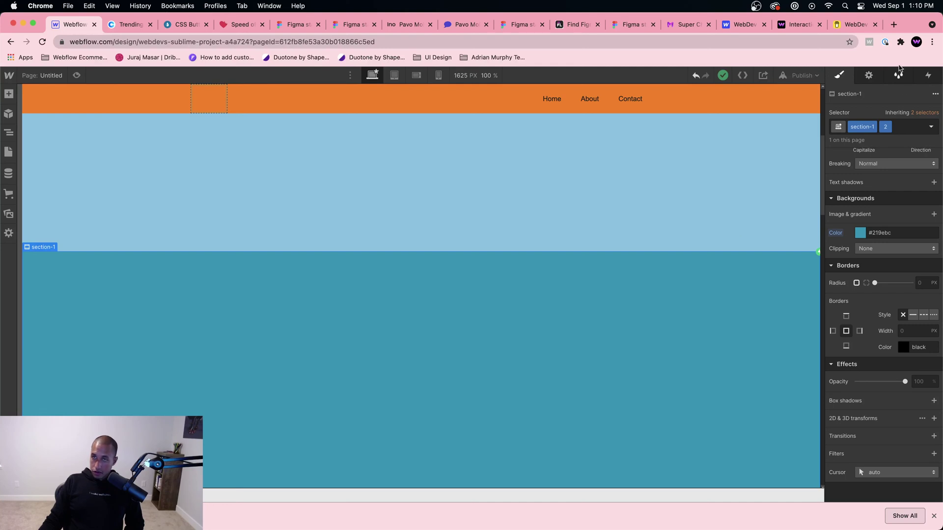
{"action": "left_click", "coordinate": [930, 82]}
{"action": "left_click", "coordinate": [854, 124]}
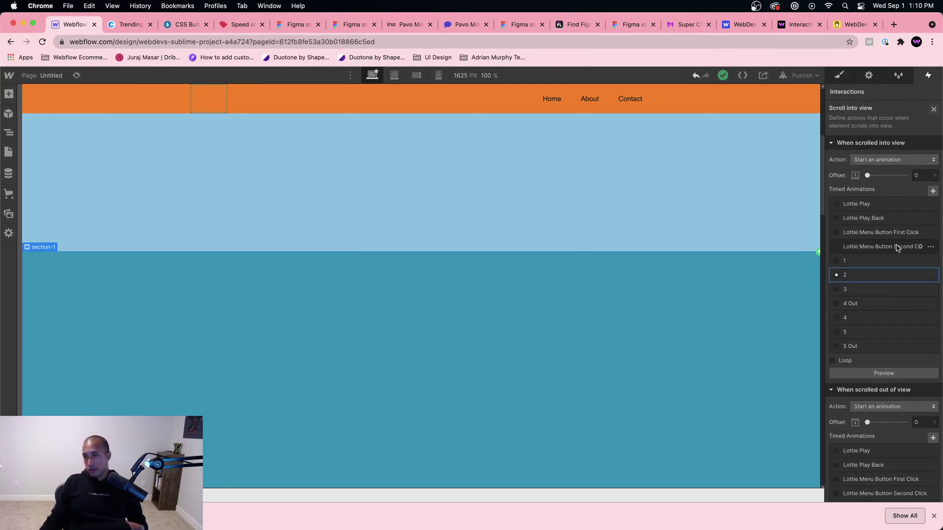
{"action": "left_click", "coordinate": [873, 278]}
{"action": "left_click", "coordinate": [884, 128]}
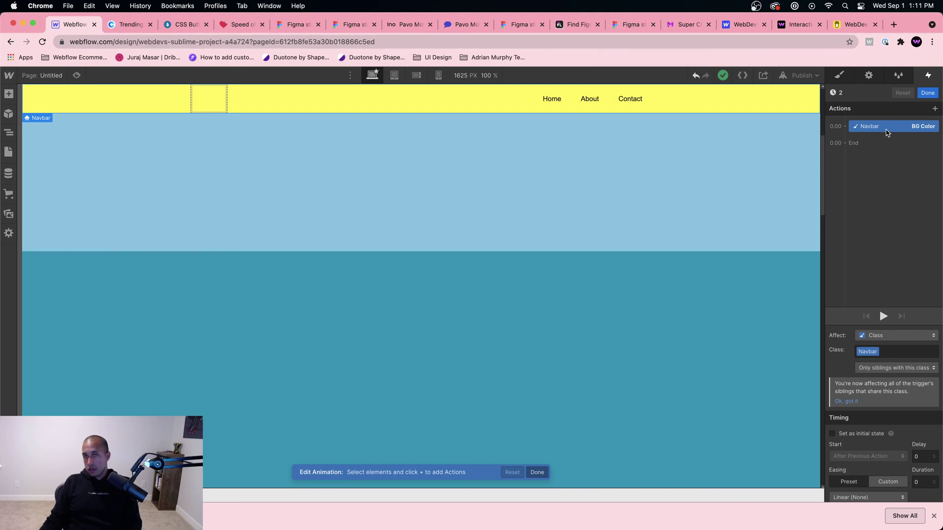
{"action": "scroll", "coordinate": [897, 407], "scroll_direction": "down", "scroll_amount": 2}
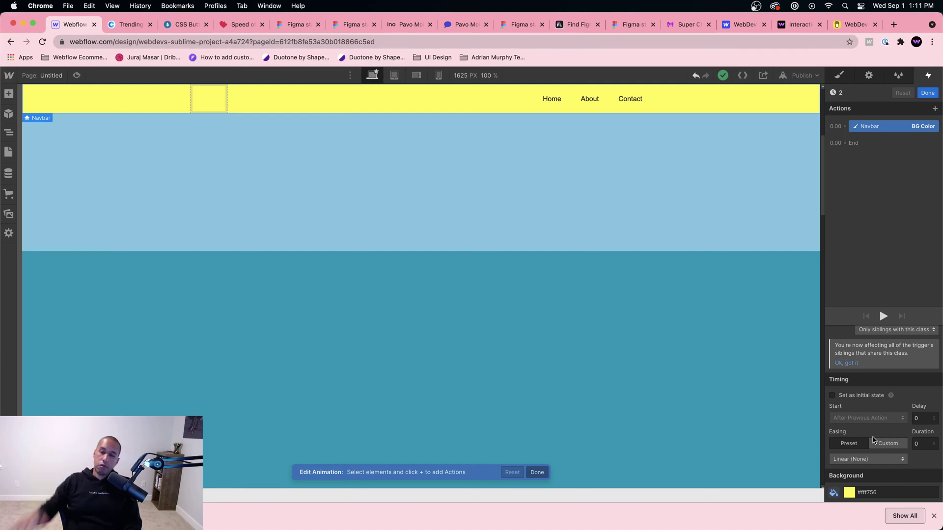
{"action": "left_click", "coordinate": [850, 492]}
{"action": "type", "text": "ffb703"}
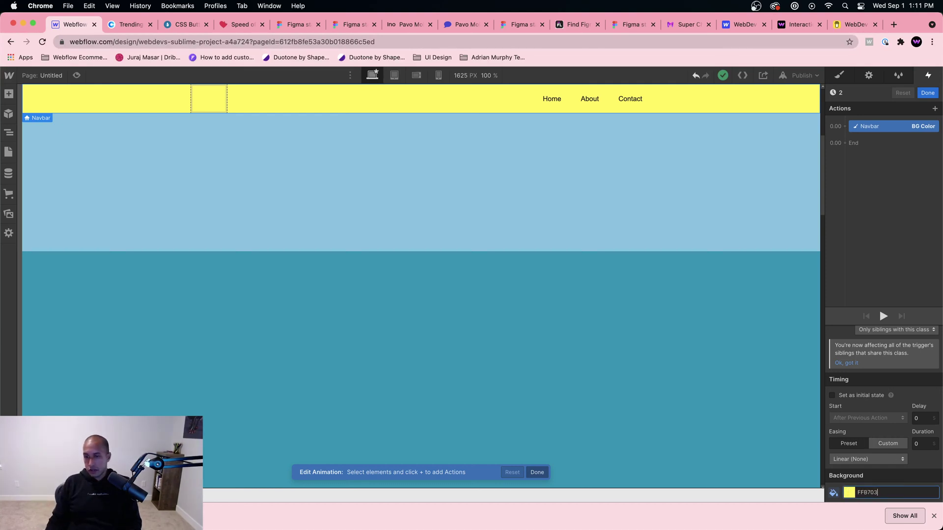
{"action": "key", "text": "Return"}
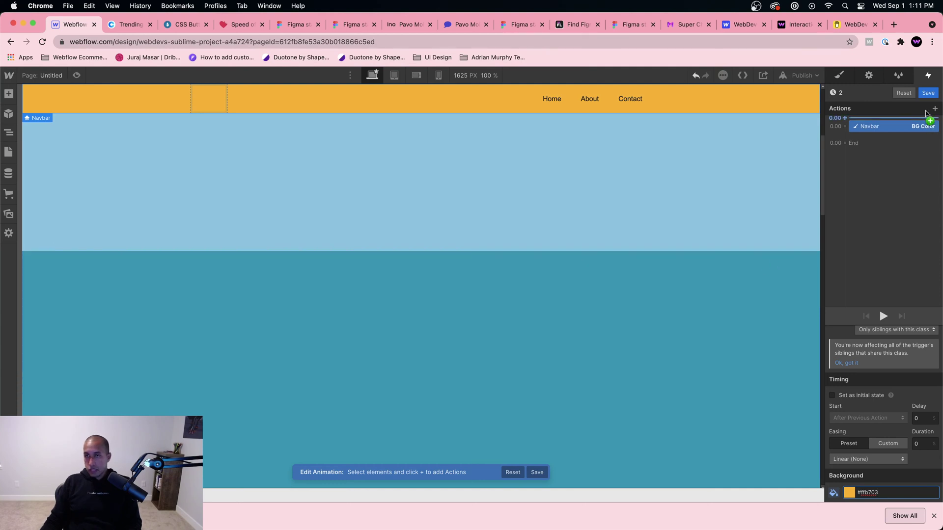
{"action": "left_click", "coordinate": [928, 92]}
Open the third section's scroll-into-view trigger, and copy the palette's navy 023047 from Coolors
{"action": "left_click", "coordinate": [550, 306]}
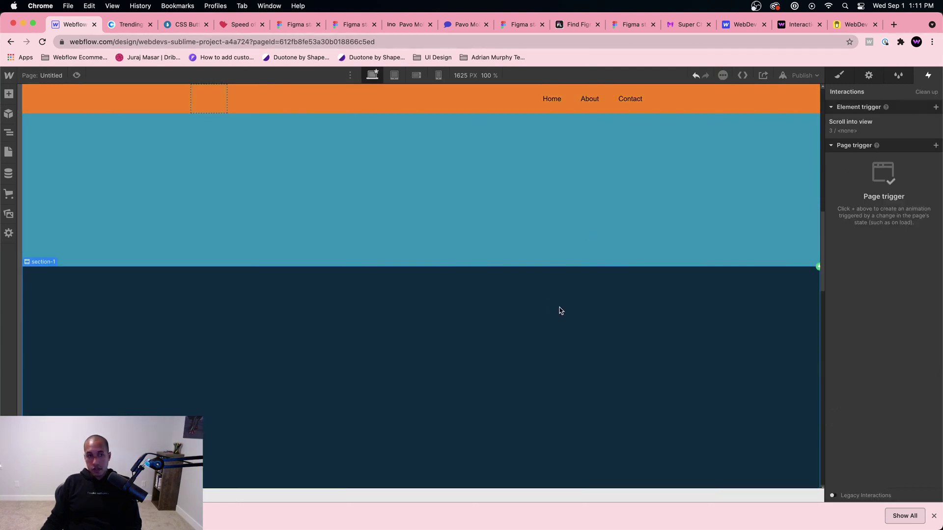
{"action": "left_click", "coordinate": [874, 128]}
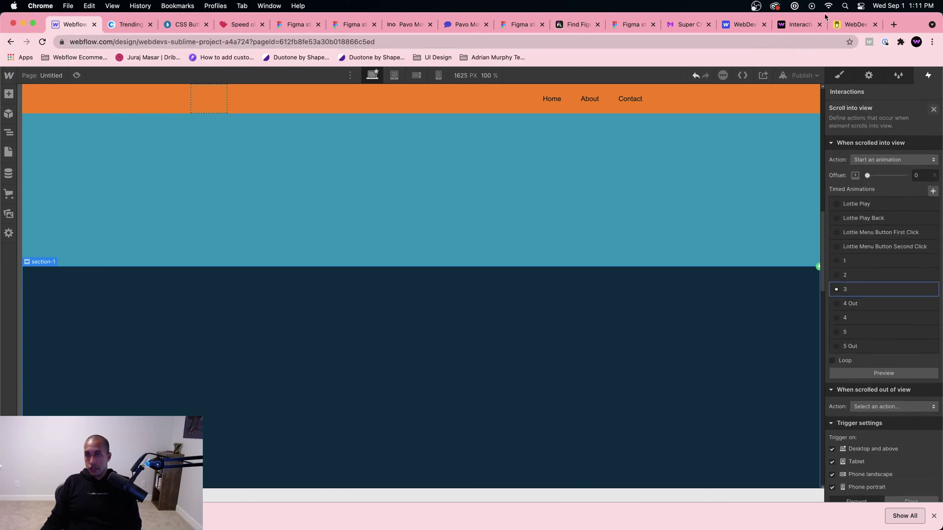
{"action": "left_click", "coordinate": [128, 24]}
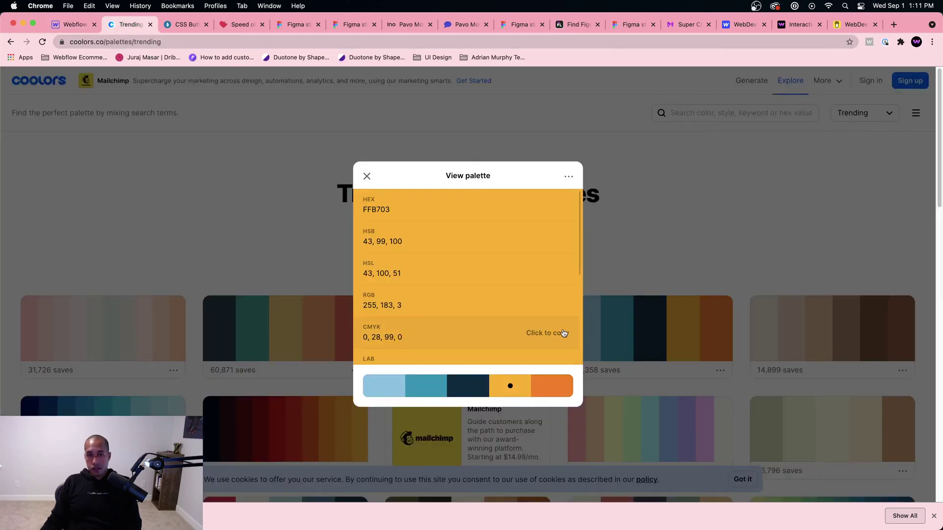
{"action": "left_click", "coordinate": [465, 386]}
{"action": "left_click", "coordinate": [498, 208]}
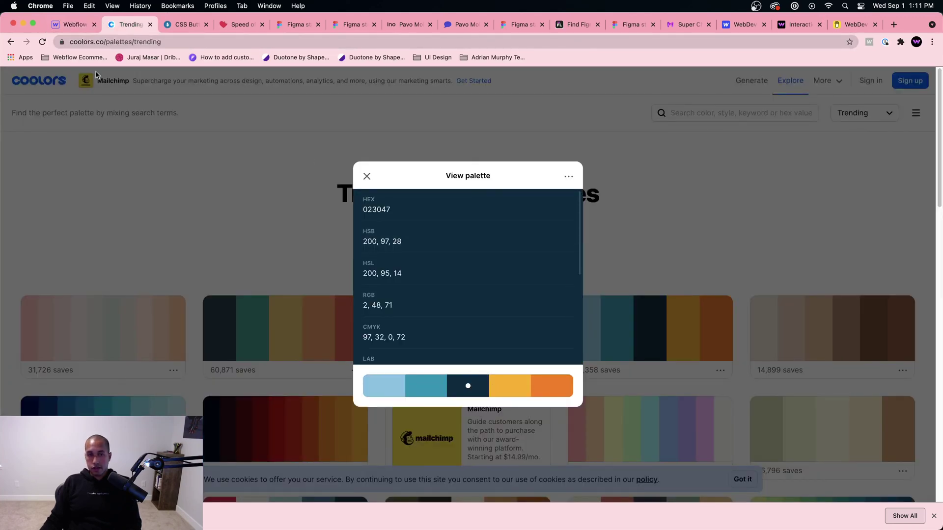
{"action": "left_click", "coordinate": [61, 28]}
In timed animation 3, set the Navbar BG Color action to #023047 and save the animation
{"action": "left_click", "coordinate": [869, 289]}
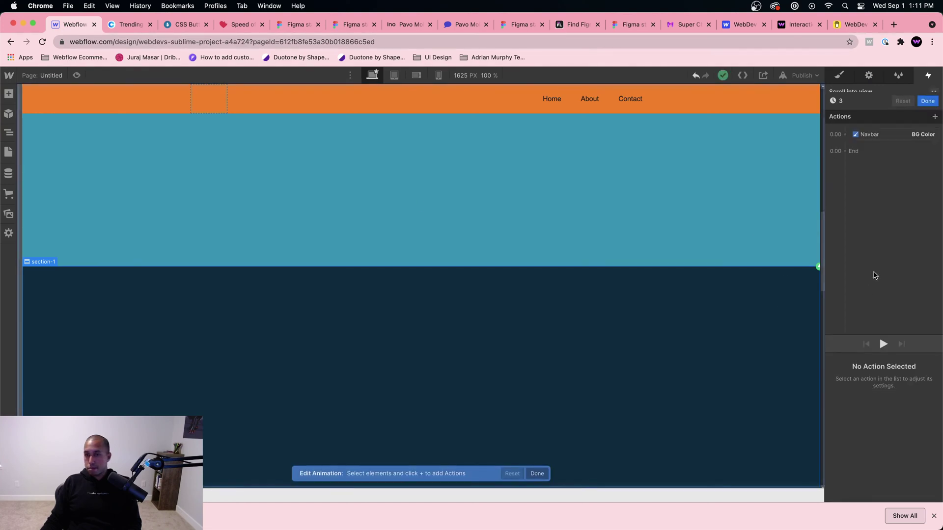
{"action": "left_click", "coordinate": [873, 128]}
{"action": "scroll", "coordinate": [860, 473], "scroll_direction": "down", "scroll_amount": 2}
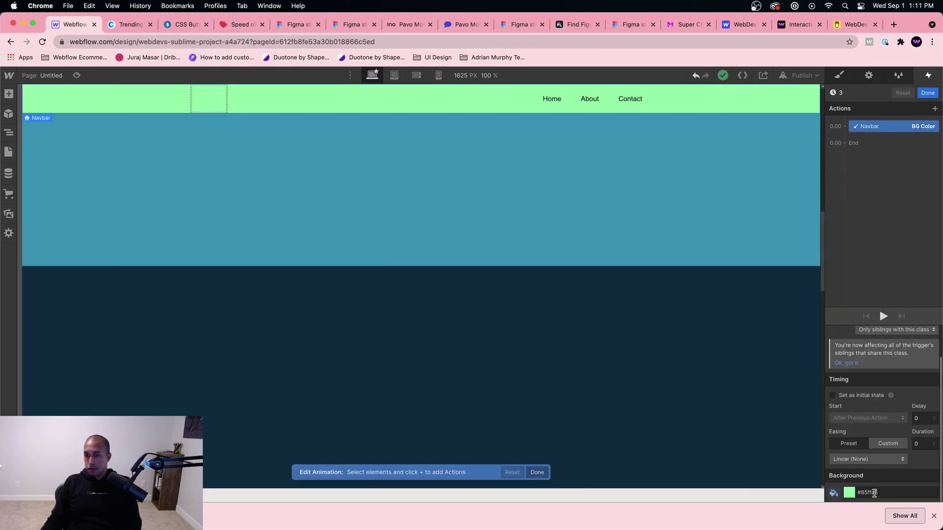
{"action": "left_click", "coordinate": [874, 492]}
{"action": "type", "text": "#023047"}
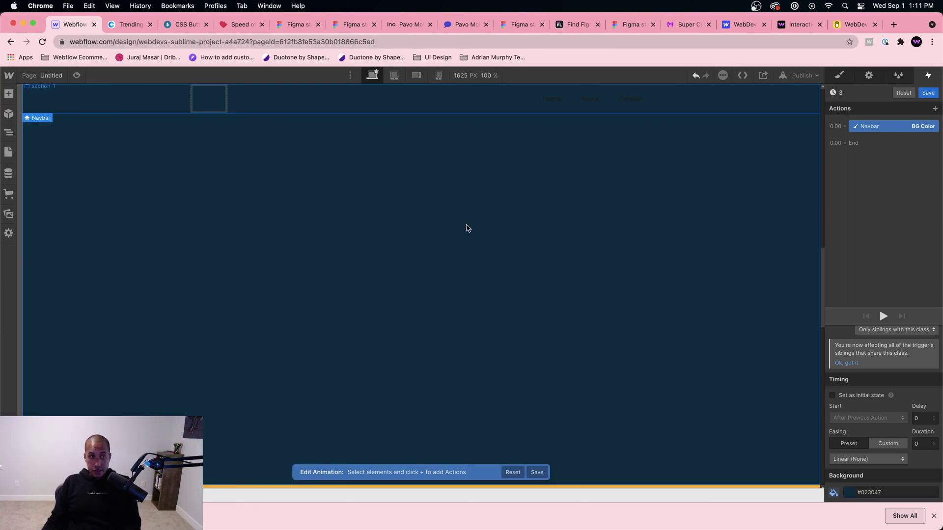
{"action": "left_click", "coordinate": [466, 228]}
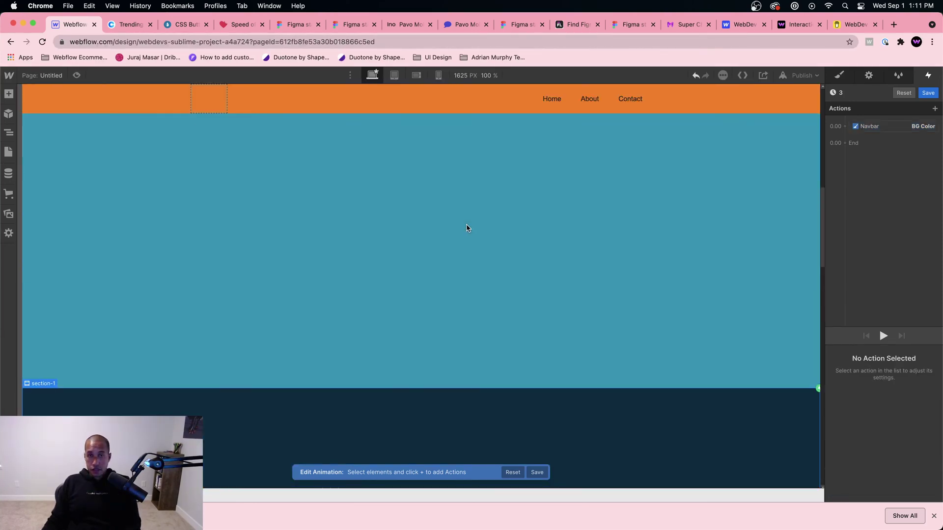
{"action": "scroll", "coordinate": [467, 228], "scroll_direction": "down", "scroll_amount": 5}
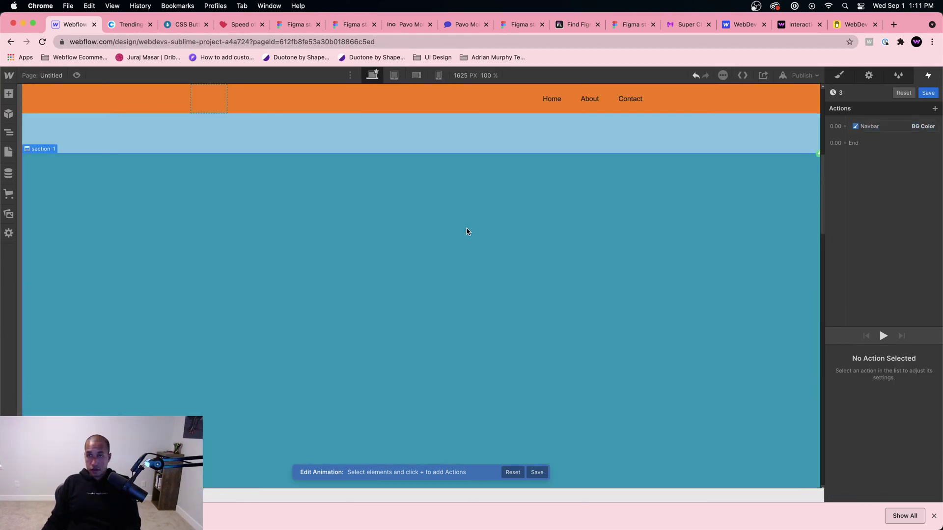
{"action": "left_click", "coordinate": [928, 92]}
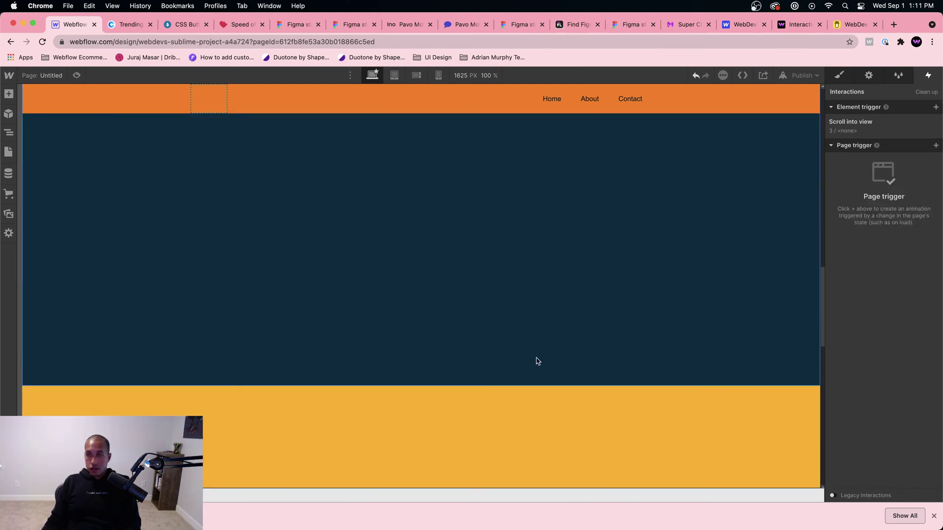
Select the yellow fourth section, then copy the palette's teal 219EBC from Coolors and return to the page in Webflow
{"action": "scroll", "coordinate": [529, 416], "scroll_direction": "down", "scroll_amount": 6}
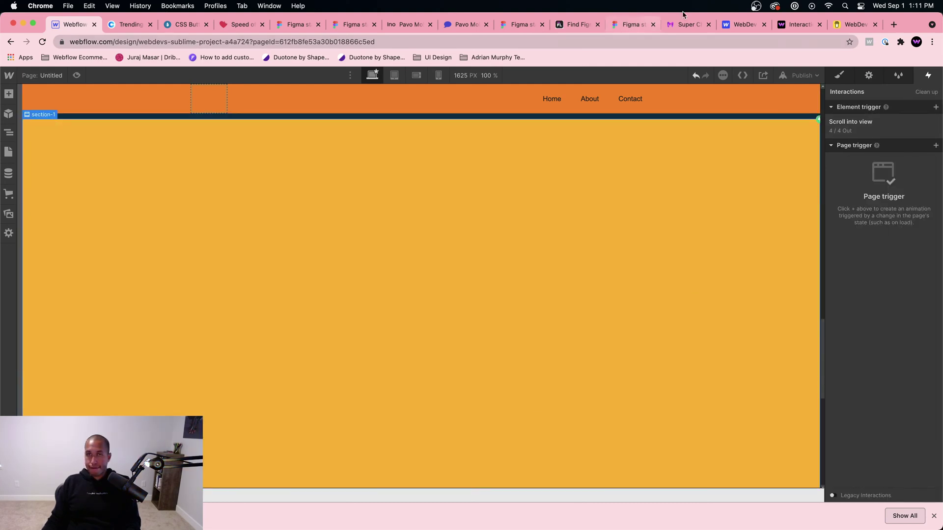
{"action": "scroll", "coordinate": [320, 220], "scroll_direction": "up", "scroll_amount": 5}
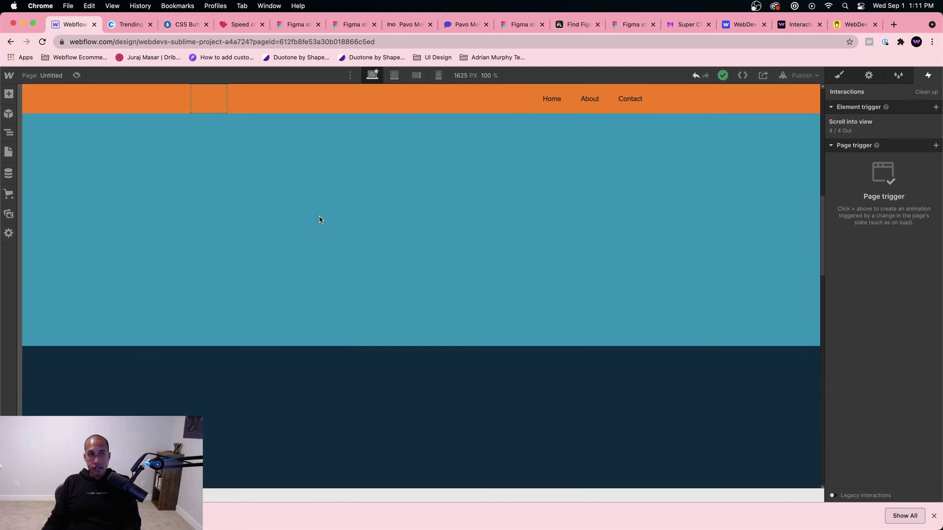
{"action": "scroll", "coordinate": [309, 290], "scroll_direction": "down", "scroll_amount": 4}
{"action": "scroll", "coordinate": [309, 278], "scroll_direction": "down", "scroll_amount": 5}
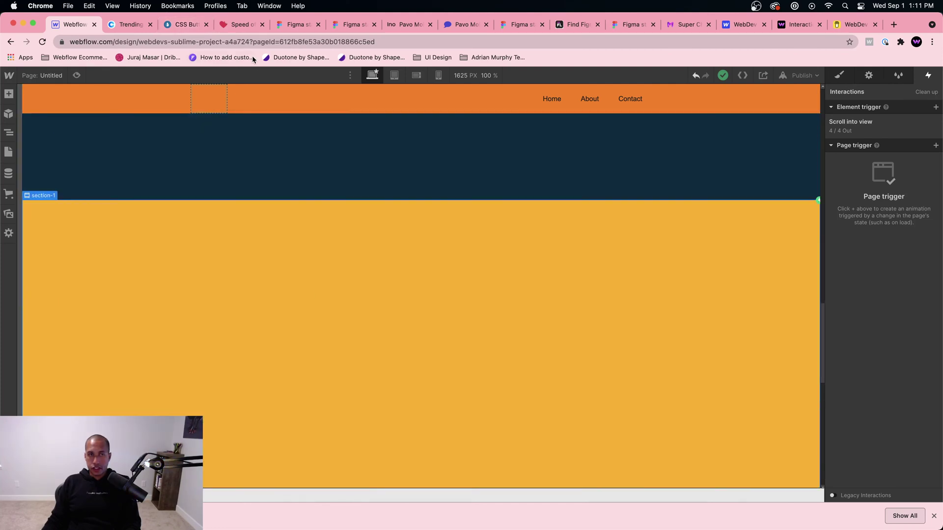
{"action": "left_click", "coordinate": [129, 24]}
{"action": "left_click", "coordinate": [426, 385]}
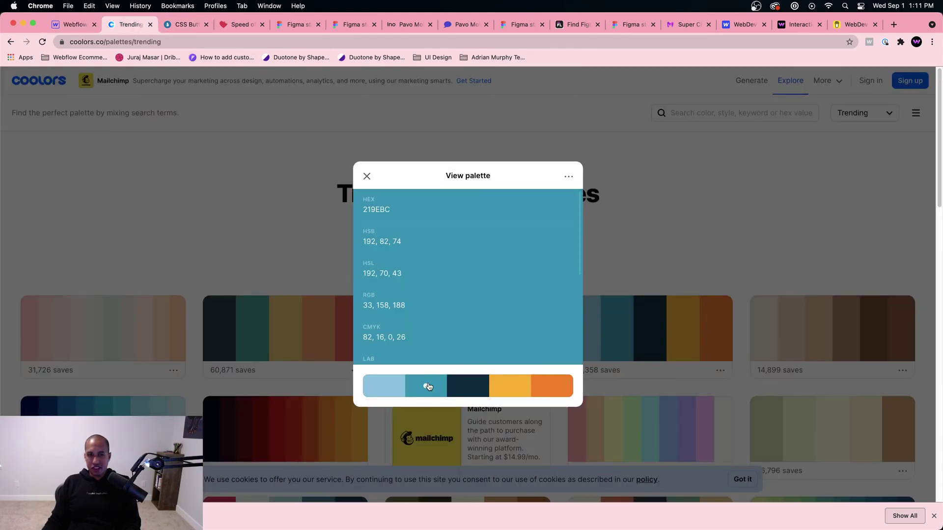
{"action": "left_click", "coordinate": [563, 205]}
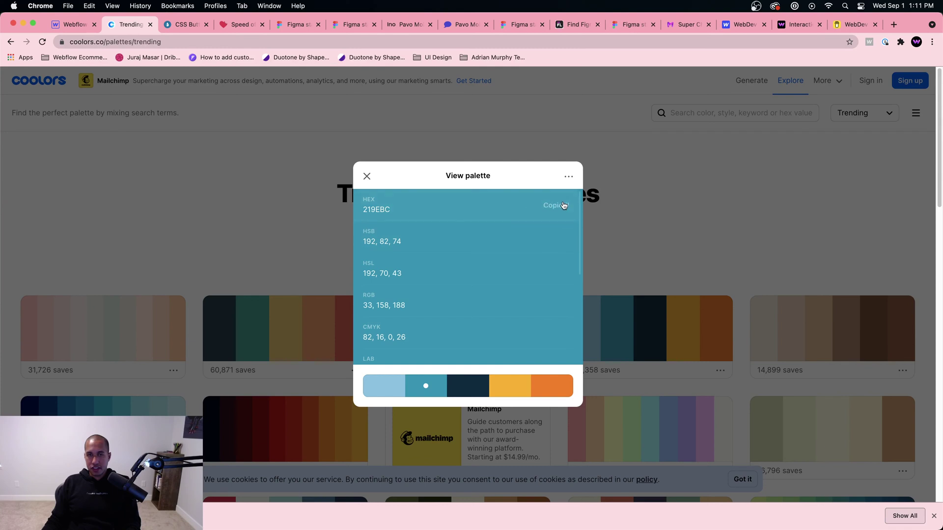
{"action": "left_click", "coordinate": [74, 24]}
Open timed animation 4 in the fourth section's scroll-into-view trigger and set its Navbar BG Color action to #219ebc
{"action": "left_click", "coordinate": [830, 127]}
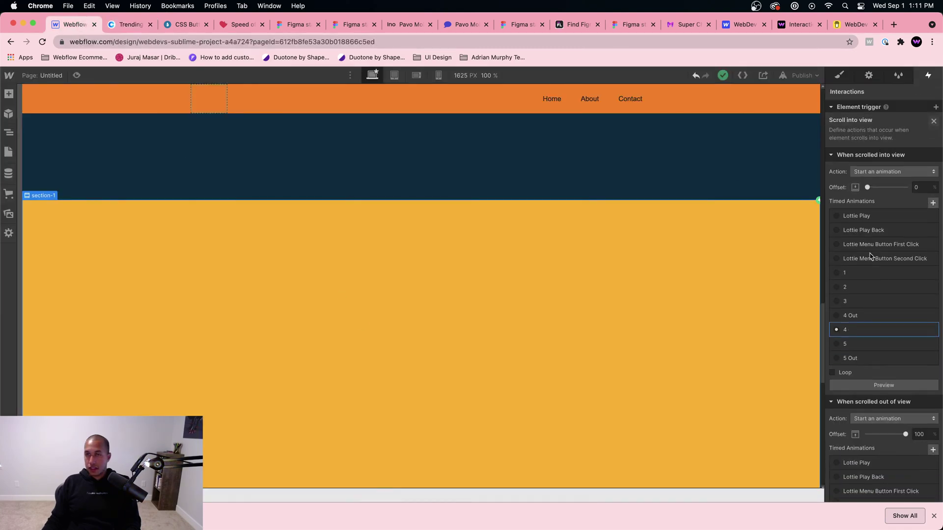
{"action": "scroll", "coordinate": [879, 294], "scroll_direction": "down", "scroll_amount": 1}
{"action": "left_click", "coordinate": [879, 326]}
{"action": "left_click", "coordinate": [874, 129]}
{"action": "scroll", "coordinate": [879, 308], "scroll_direction": "down", "scroll_amount": 1}
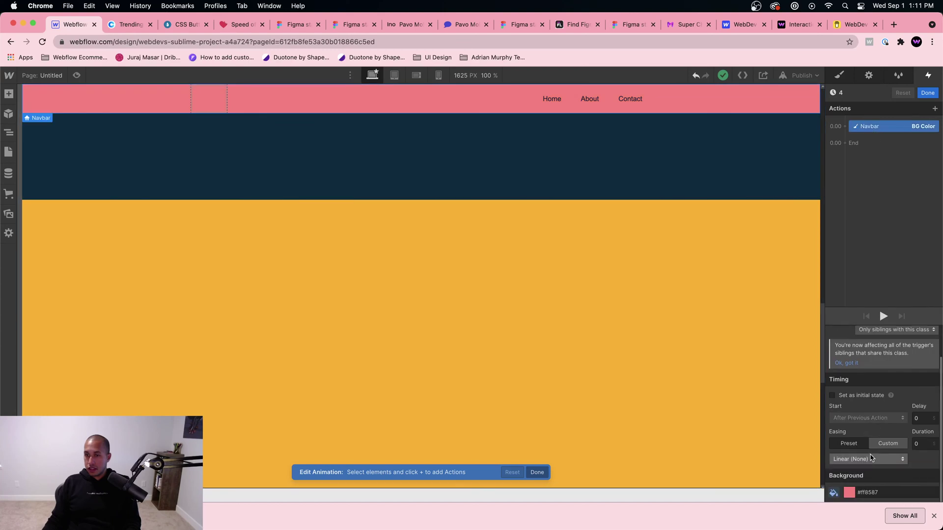
{"action": "left_click", "coordinate": [902, 491]}
{"action": "type", "text": "#219ebc"}
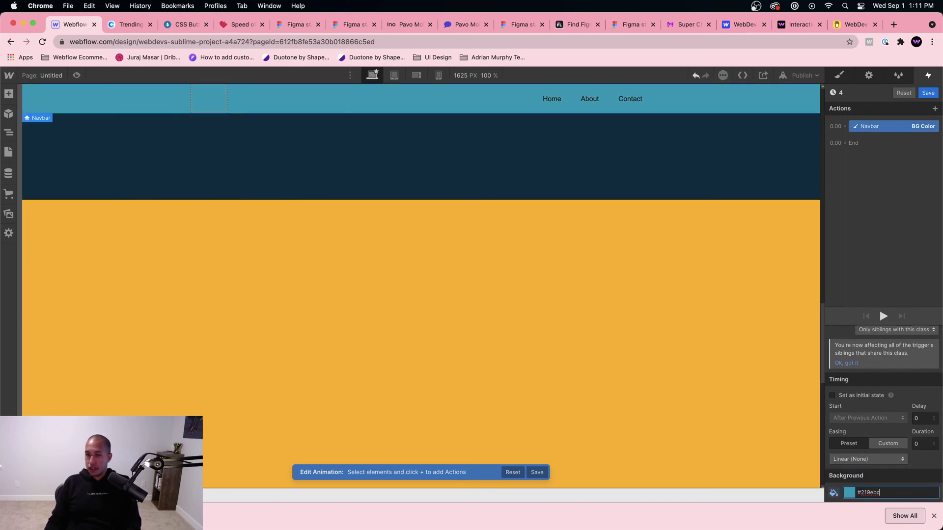
Copy the palette's light blue 8ECAE6 from Coolors and return to the page in Webflow
{"action": "scroll", "coordinate": [411, 294], "scroll_direction": "down", "scroll_amount": 5}
{"action": "left_click", "coordinate": [565, 292]}
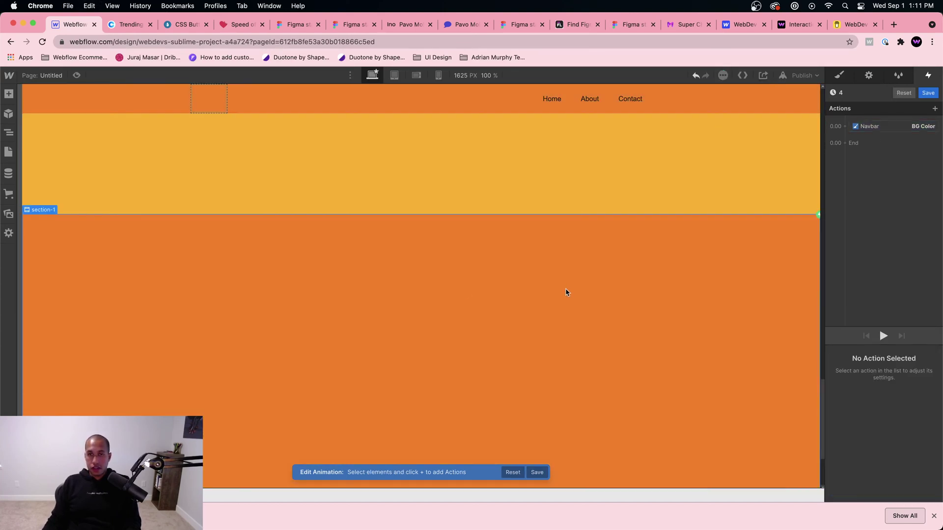
{"action": "left_click", "coordinate": [130, 24]}
{"action": "left_click", "coordinate": [384, 386]}
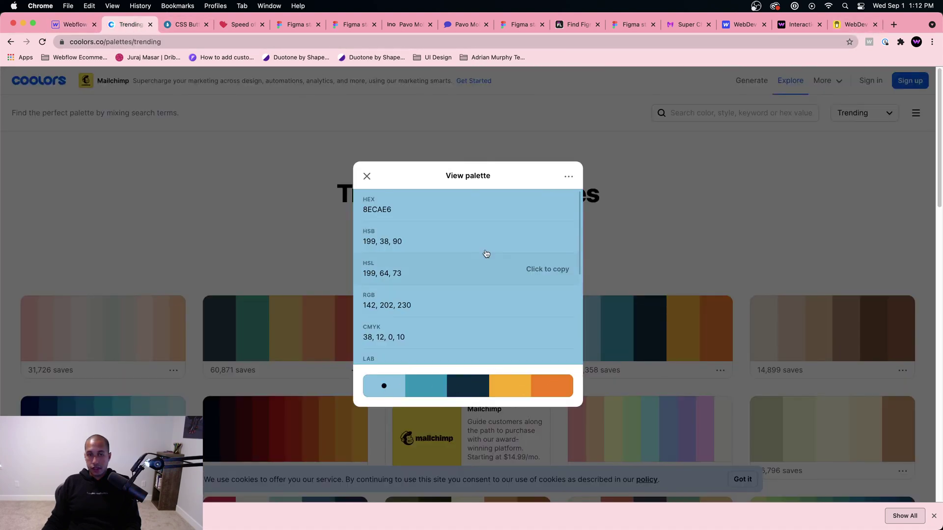
{"action": "left_click", "coordinate": [69, 24]}
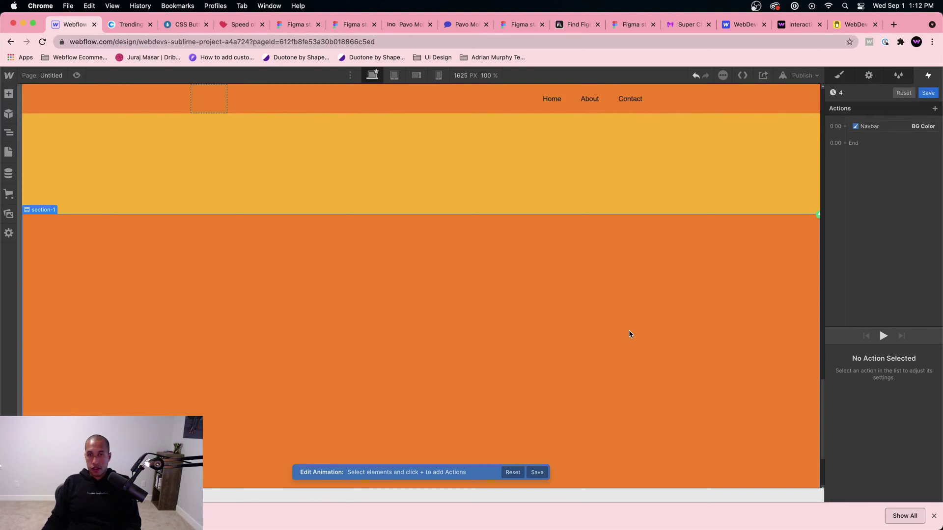
Set the Navbar BG Color action in timed animation 4 to #8ecae6
{"action": "left_click", "coordinate": [891, 127]}
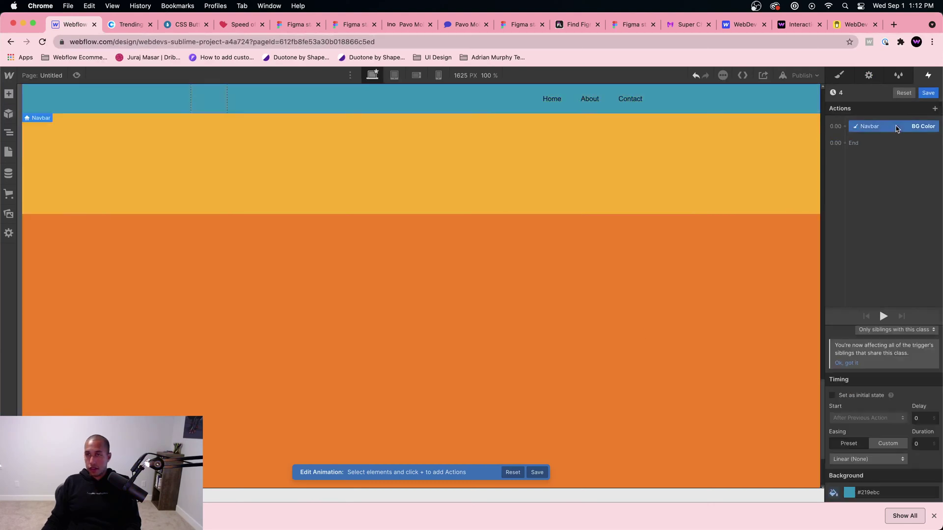
{"action": "left_click", "coordinate": [898, 499]}
{"action": "type", "text": "8ecae6"}
{"action": "key", "text": "Return"}
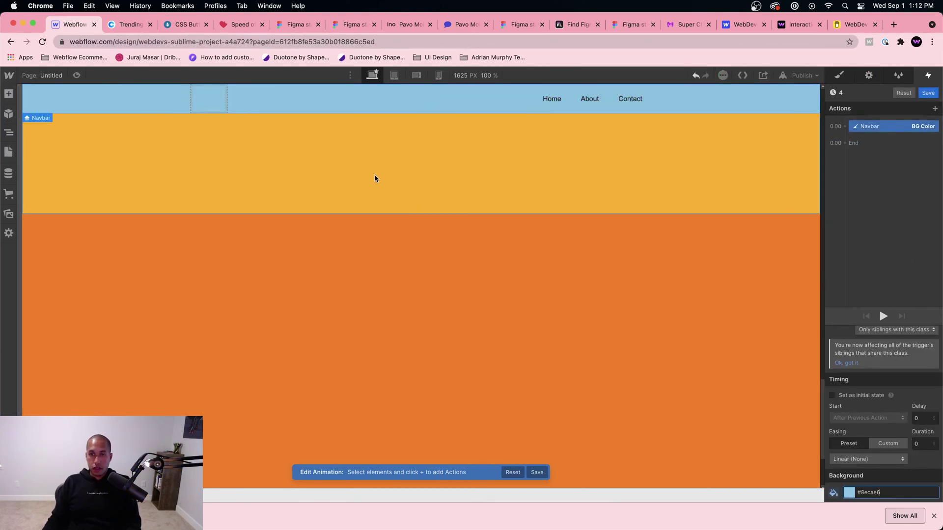
Preview the page and scroll through the sections in both directions to check the navbar's background colours, then exit the preview
{"action": "scroll", "coordinate": [272, 202], "scroll_direction": "up", "scroll_amount": 1}
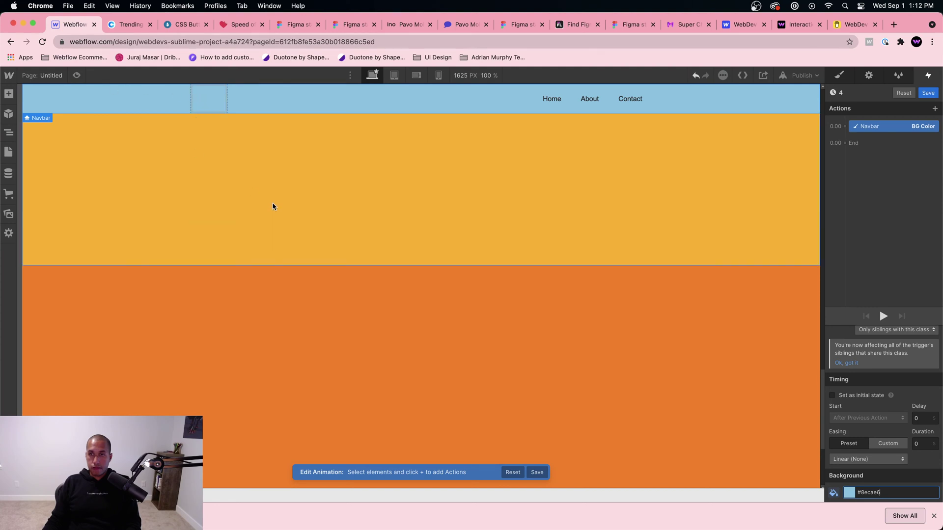
{"action": "scroll", "coordinate": [274, 205], "scroll_direction": "down", "scroll_amount": 4}
{"action": "scroll", "coordinate": [164, 145], "scroll_direction": "down", "scroll_amount": 5}
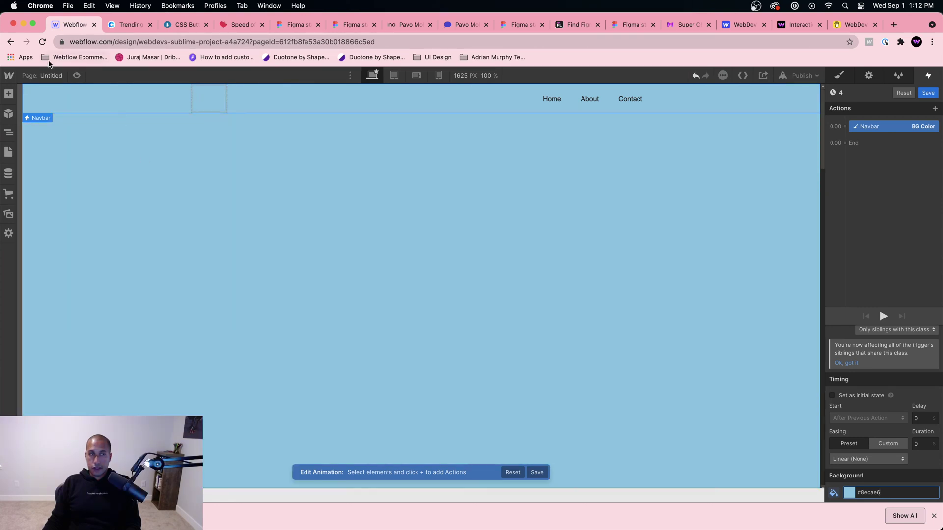
{"action": "left_click", "coordinate": [79, 77]}
{"action": "scroll", "coordinate": [361, 202], "scroll_direction": "down", "scroll_amount": 6}
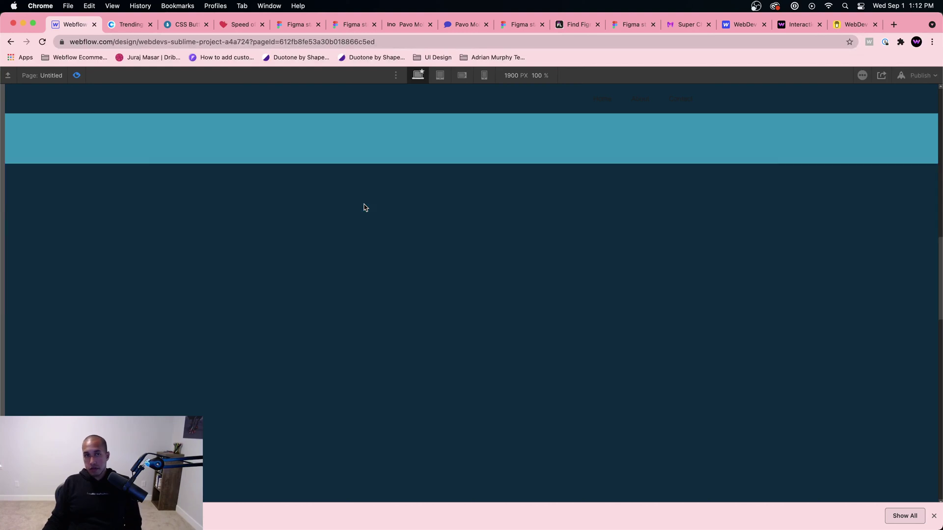
{"action": "scroll", "coordinate": [364, 208], "scroll_direction": "down", "scroll_amount": 10}
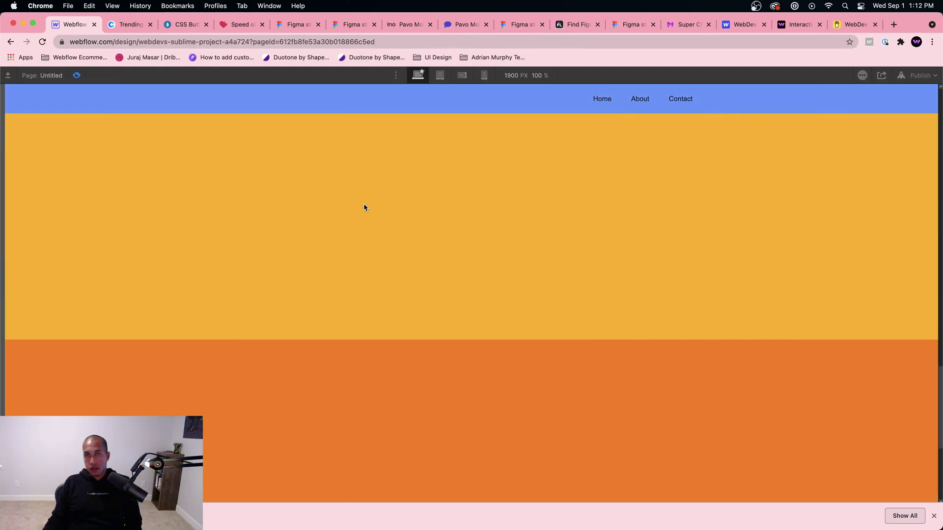
{"action": "scroll", "coordinate": [358, 213], "scroll_direction": "up", "scroll_amount": 15}
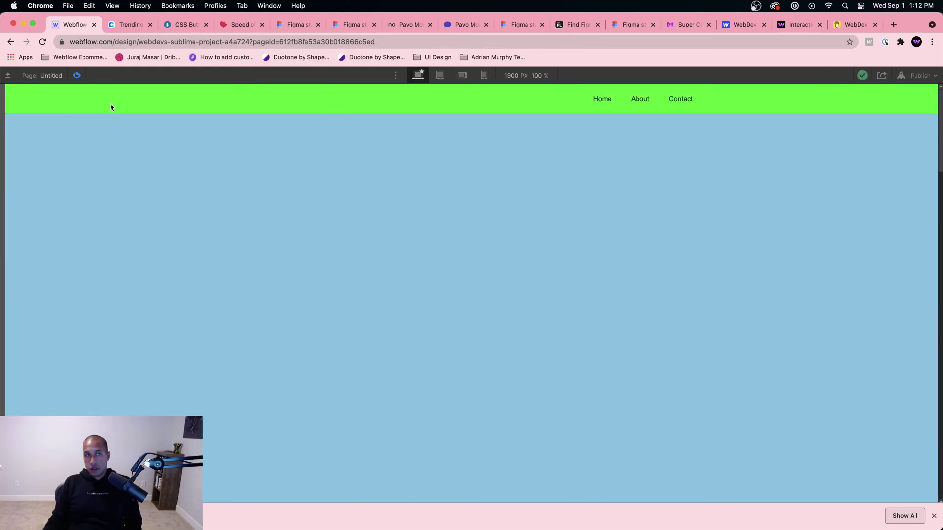
{"action": "key", "text": "super+shift+p"}
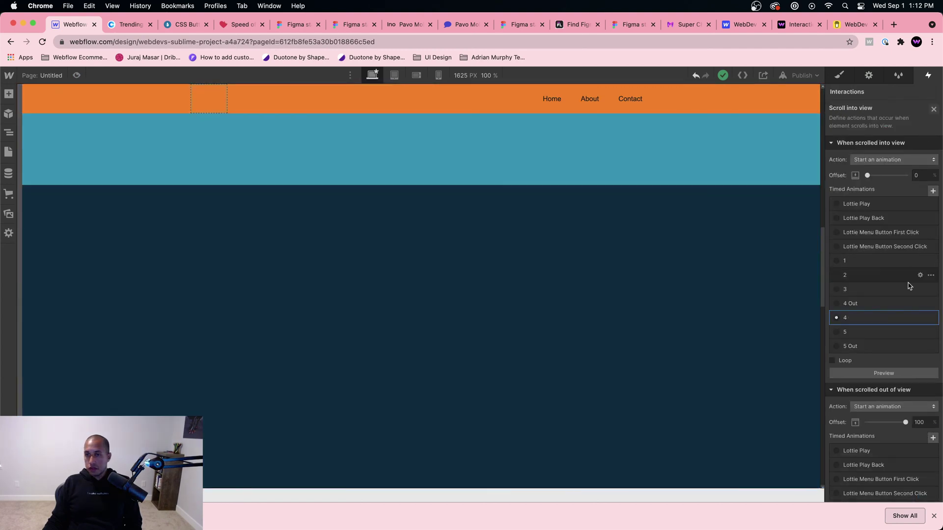
Remove the scrolled-out-of-view animation 4 Out from the fourth section's trigger, leaving no action chosen, and select the orange fifth section
{"action": "scroll", "coordinate": [908, 286], "scroll_direction": "down", "scroll_amount": 7}
{"action": "left_click", "coordinate": [908, 379]}
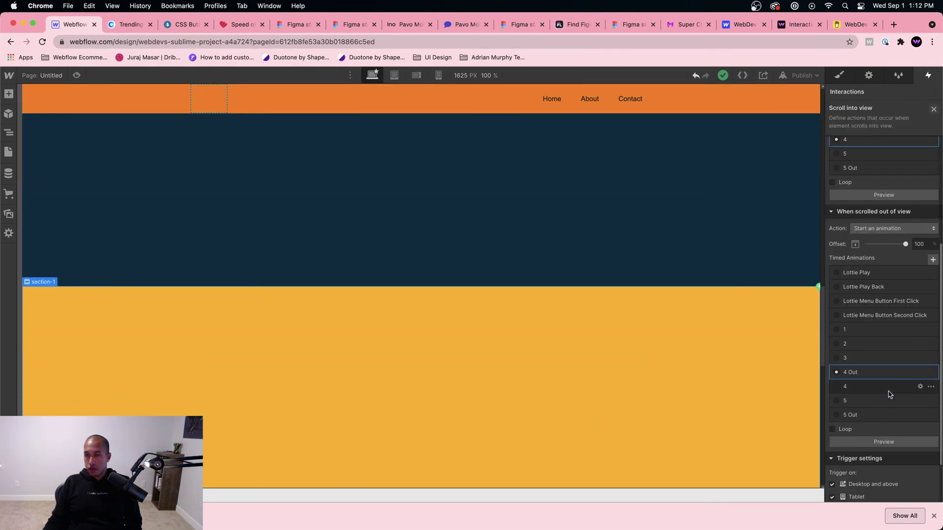
{"action": "left_click", "coordinate": [892, 229]}
{"action": "left_click", "coordinate": [892, 228]}
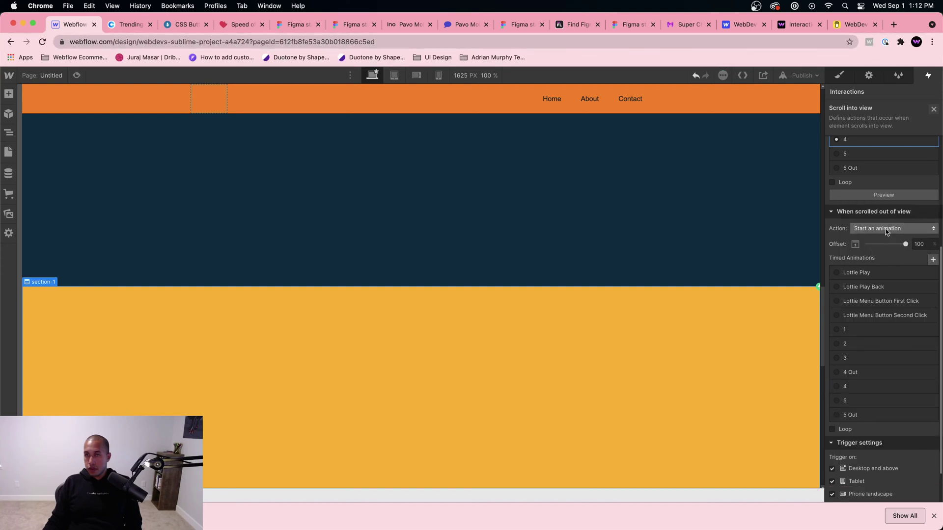
{"action": "left_click", "coordinate": [887, 230]}
{"action": "left_click", "coordinate": [840, 222]}
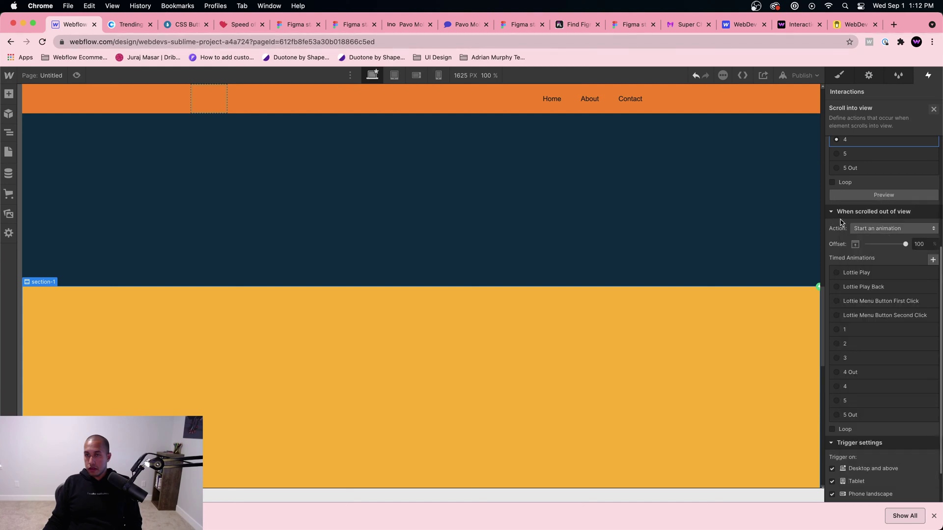
{"action": "left_click", "coordinate": [877, 226]}
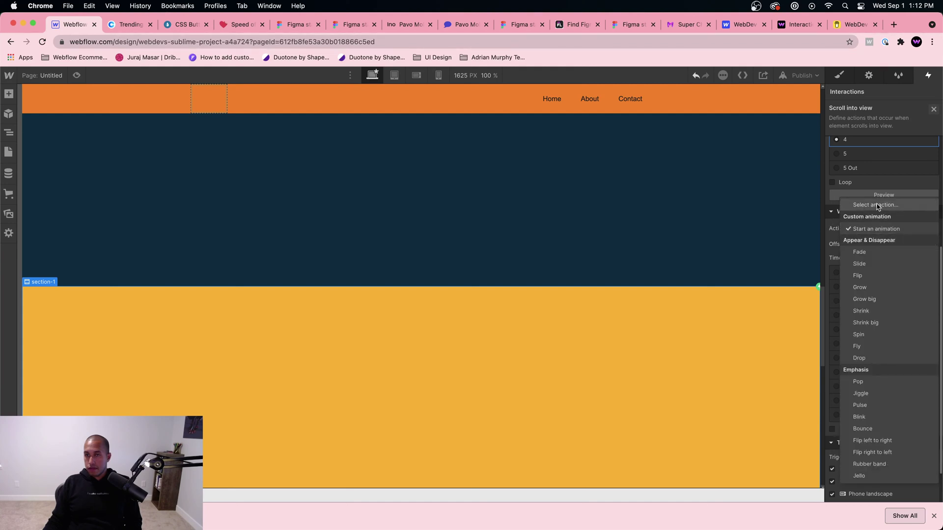
{"action": "left_click", "coordinate": [878, 206]}
{"action": "scroll", "coordinate": [696, 360], "scroll_direction": "down", "scroll_amount": 10}
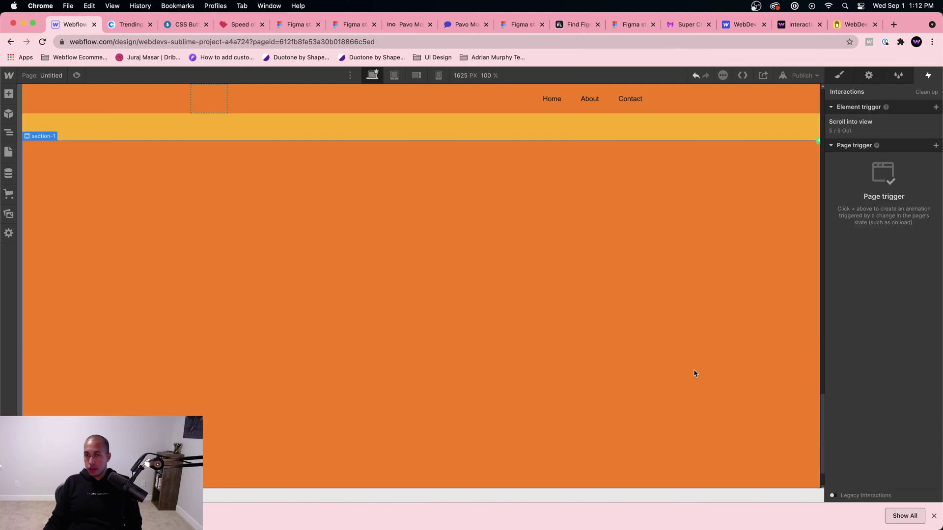
Remove the scrolled-out-of-view action from the orange section's Scroll into view trigger
{"action": "left_click", "coordinate": [876, 120]}
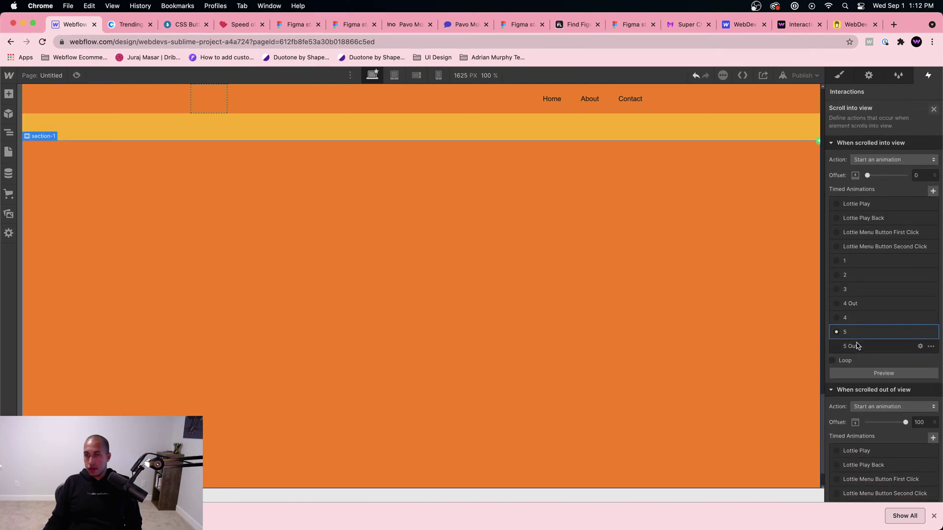
{"action": "left_click", "coordinate": [865, 411]}
{"action": "left_click", "coordinate": [877, 226]}
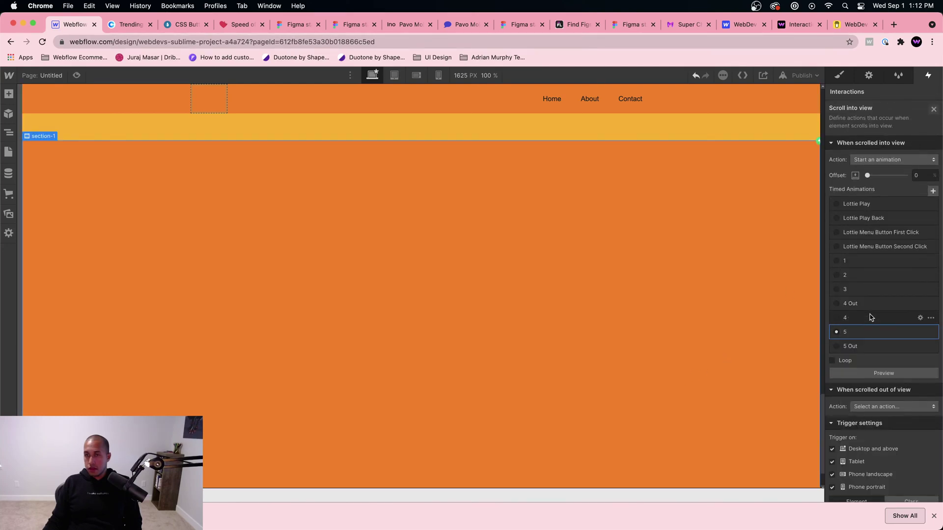
{"action": "left_click", "coordinate": [614, 283]}
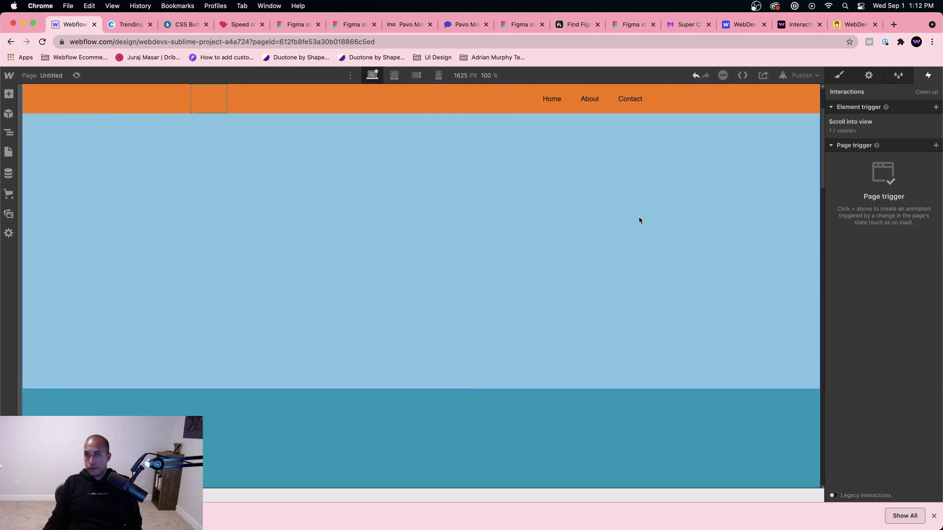
Preview the page and scroll through its sections to check the navbar colour changes
{"action": "left_click", "coordinate": [77, 75]}
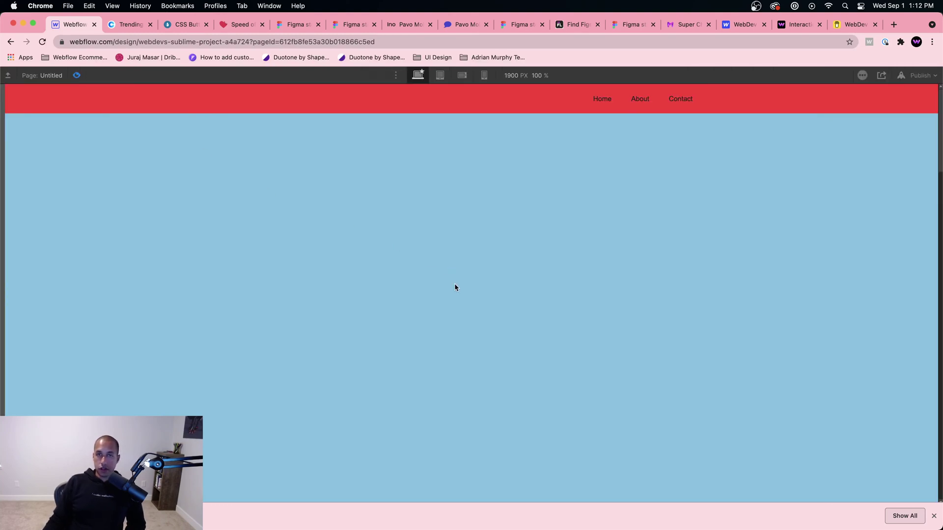
{"action": "scroll", "coordinate": [454, 284], "scroll_direction": "down", "scroll_amount": 7}
{"action": "scroll", "coordinate": [454, 287], "scroll_direction": "down", "scroll_amount": 2}
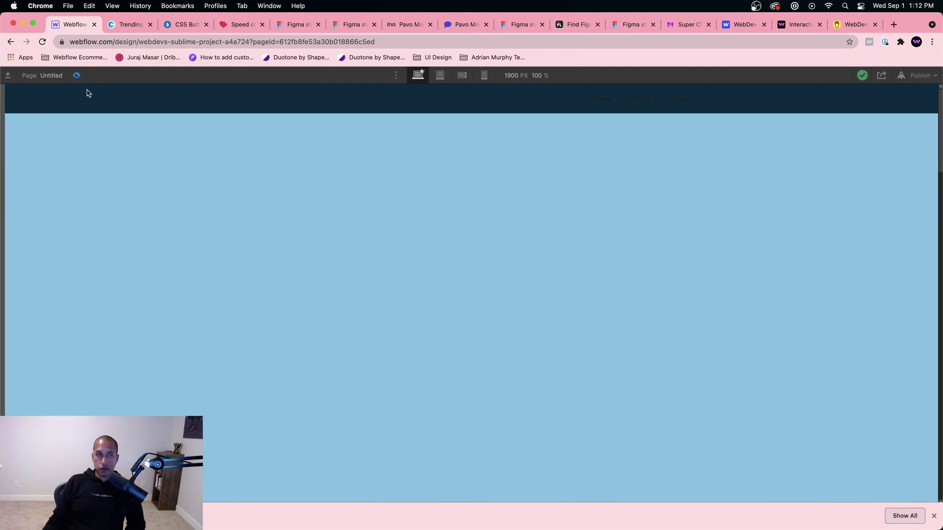
{"action": "left_click", "coordinate": [77, 75]}
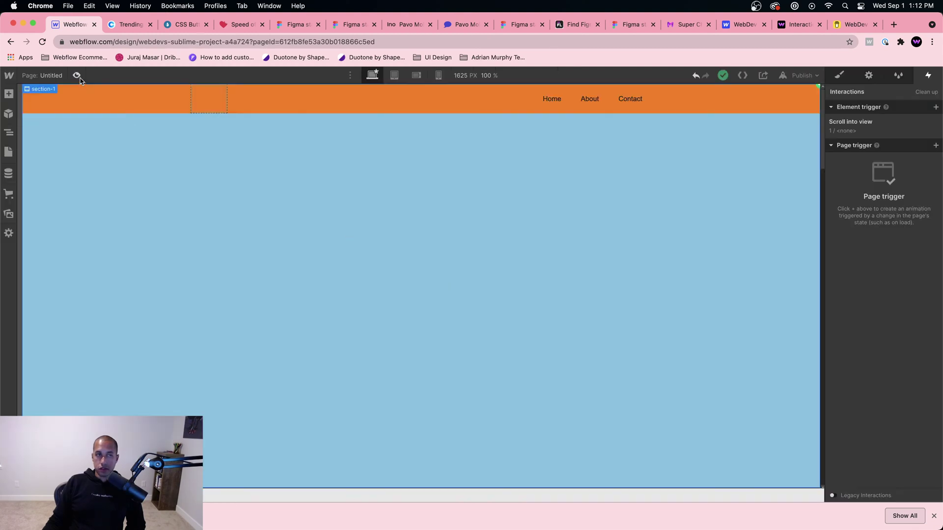
Compare the page's section colours with the swatches of the open palette in Coolors
{"action": "scroll", "coordinate": [298, 225], "scroll_direction": "down", "scroll_amount": 5}
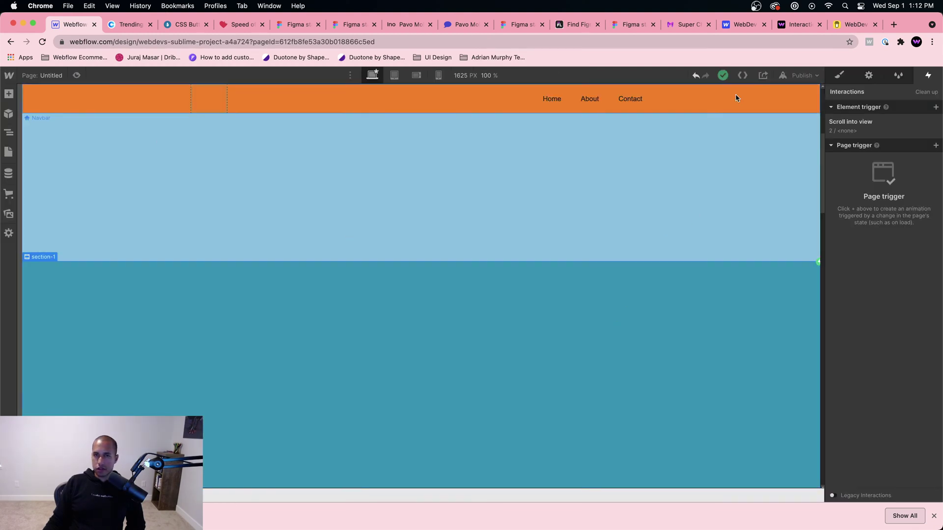
{"action": "left_click", "coordinate": [131, 24]}
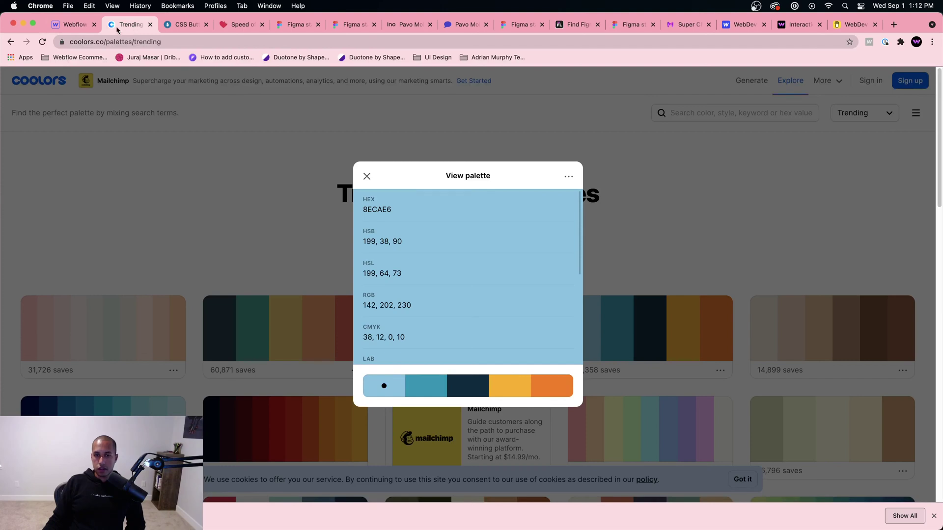
{"action": "left_click", "coordinate": [73, 24]}
{"action": "scroll", "coordinate": [222, 152], "scroll_direction": "up", "scroll_amount": 4}
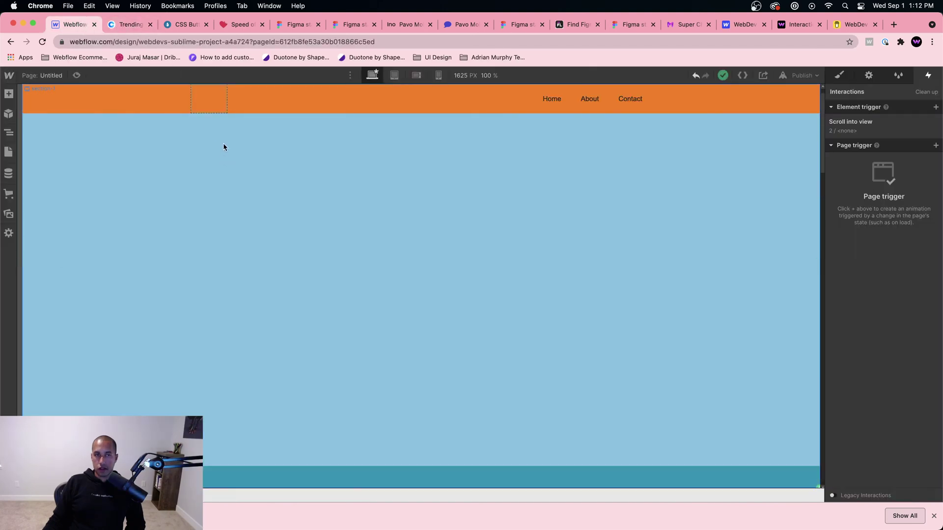
{"action": "scroll", "coordinate": [224, 147], "scroll_direction": "down", "scroll_amount": 1}
{"action": "left_click", "coordinate": [131, 25]}
{"action": "left_click", "coordinate": [74, 25]}
{"action": "scroll", "coordinate": [276, 241], "scroll_direction": "down", "scroll_amount": 5}
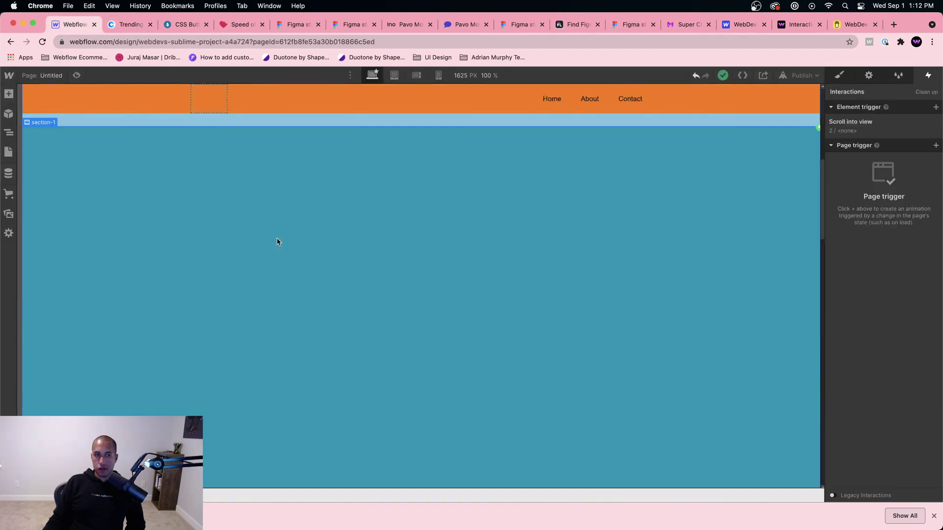
Inspect the Navbar background colour in animation 2 of the teal section's scroll trigger against the Coolors palette
{"action": "left_click", "coordinate": [849, 125]}
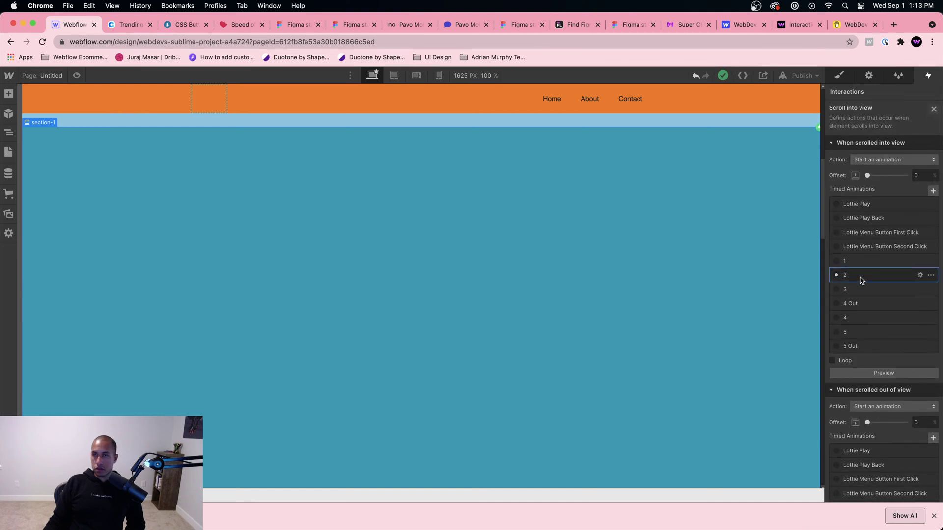
{"action": "left_click", "coordinate": [860, 278]}
{"action": "left_click_drag", "start_coordinate": [873, 117], "coordinate": [874, 119]}
{"action": "scroll", "coordinate": [879, 307], "scroll_direction": "down", "scroll_amount": 3}
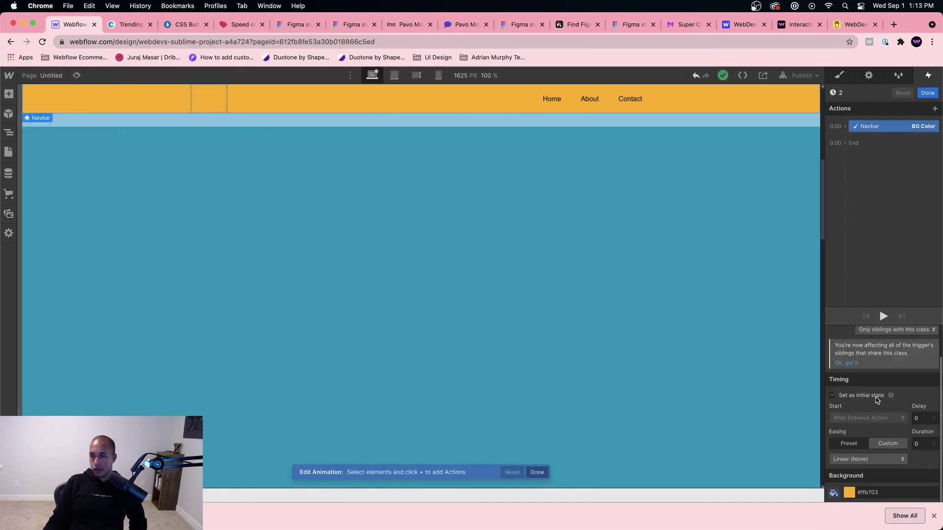
{"action": "left_click", "coordinate": [124, 27]}
{"action": "left_click", "coordinate": [74, 24]}
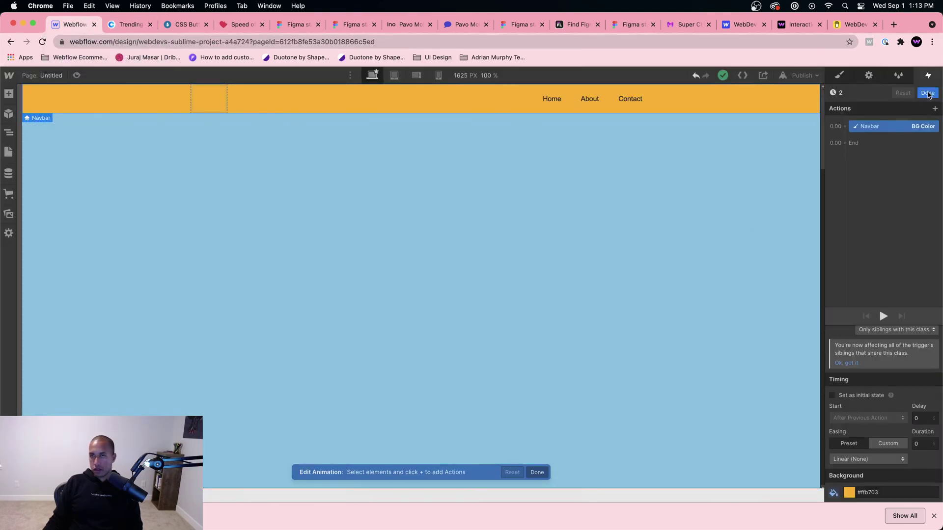
{"action": "left_click", "coordinate": [927, 94]}
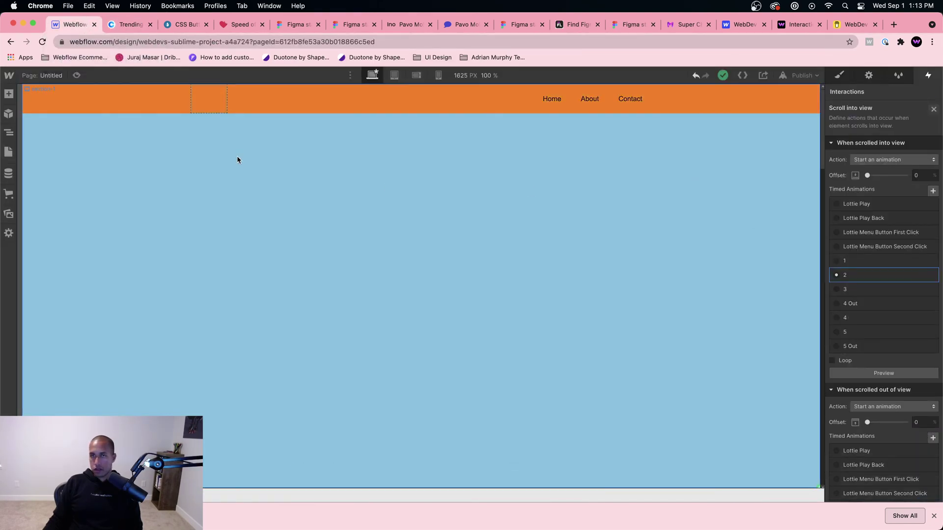
Preview the navbar at the start of the page and inspect the Navbar's background colour in its style settings
{"action": "left_click", "coordinate": [76, 75]}
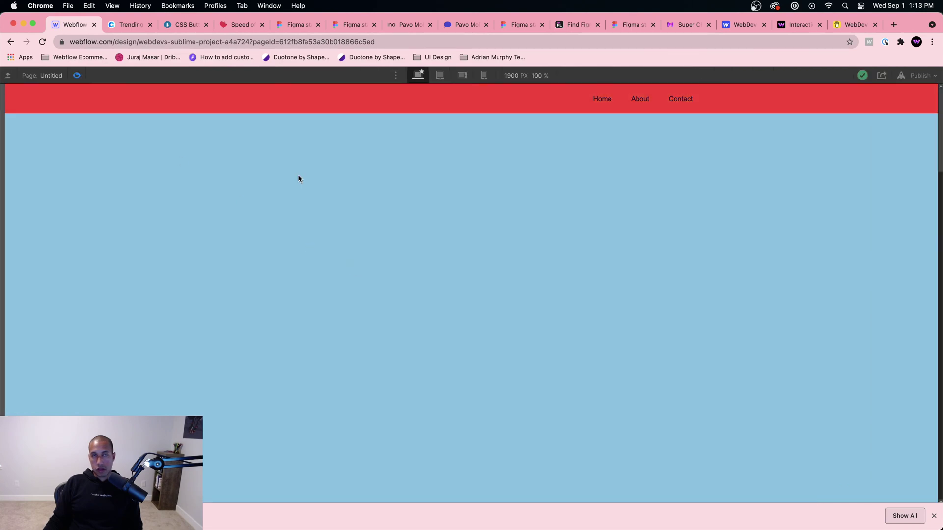
{"action": "left_click", "coordinate": [78, 75]}
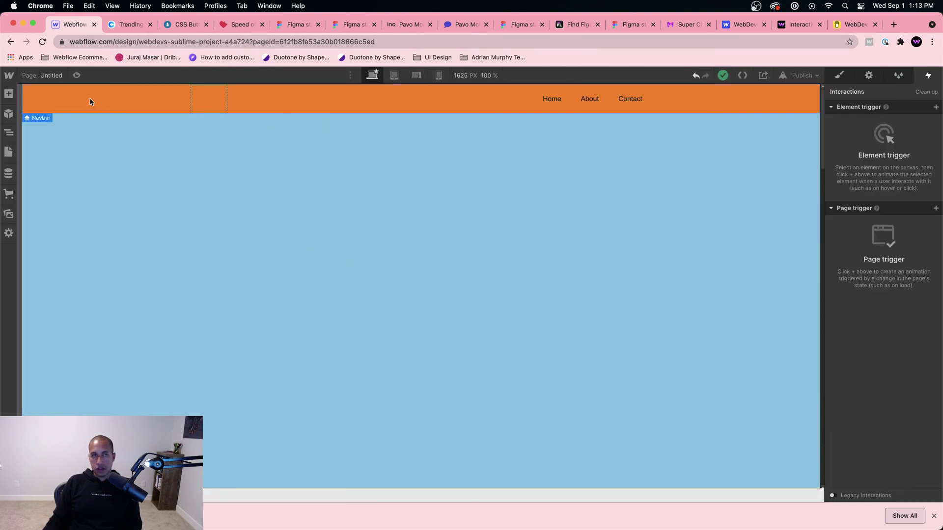
{"action": "left_click", "coordinate": [839, 76]}
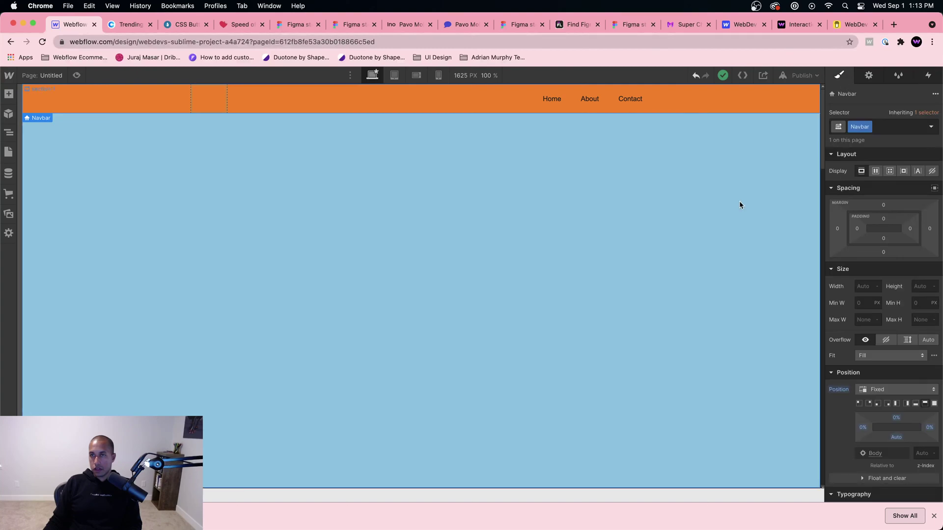
{"action": "scroll", "coordinate": [869, 353], "scroll_direction": "down", "scroll_amount": 10}
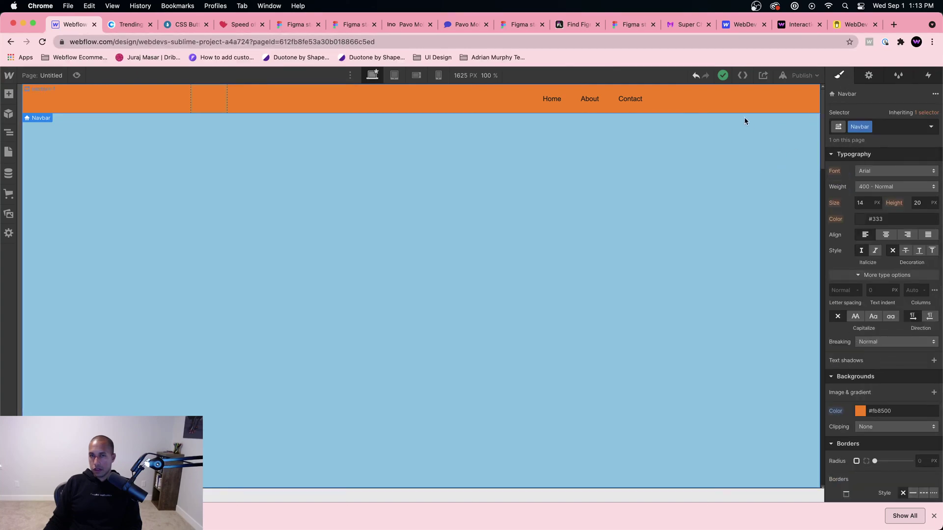
{"action": "scroll", "coordinate": [879, 196], "scroll_direction": "down", "scroll_amount": 3}
Set the Navbar background colour in animation 1 of the first section's scroll trigger to FB8500, copied from the Coolors palette's orange swatch
{"action": "left_click", "coordinate": [928, 75]}
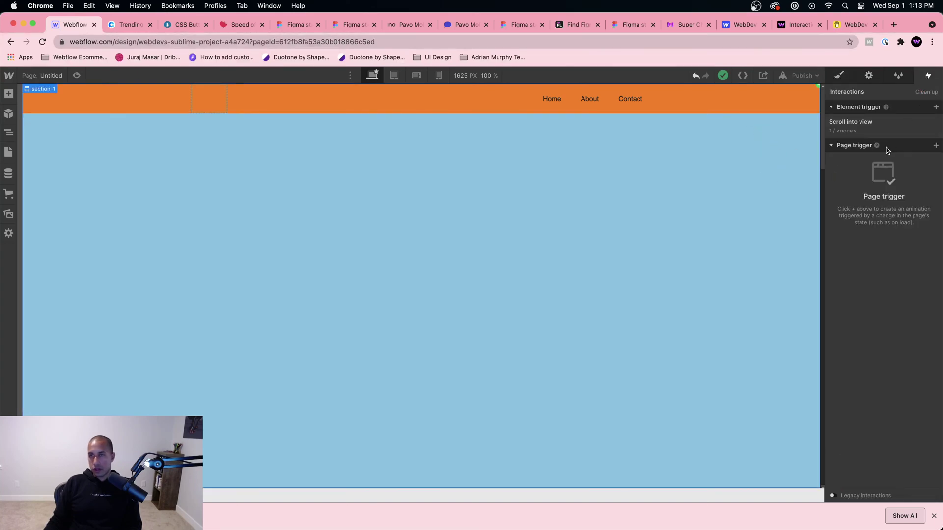
{"action": "left_click", "coordinate": [854, 123]}
{"action": "left_click", "coordinate": [878, 260]}
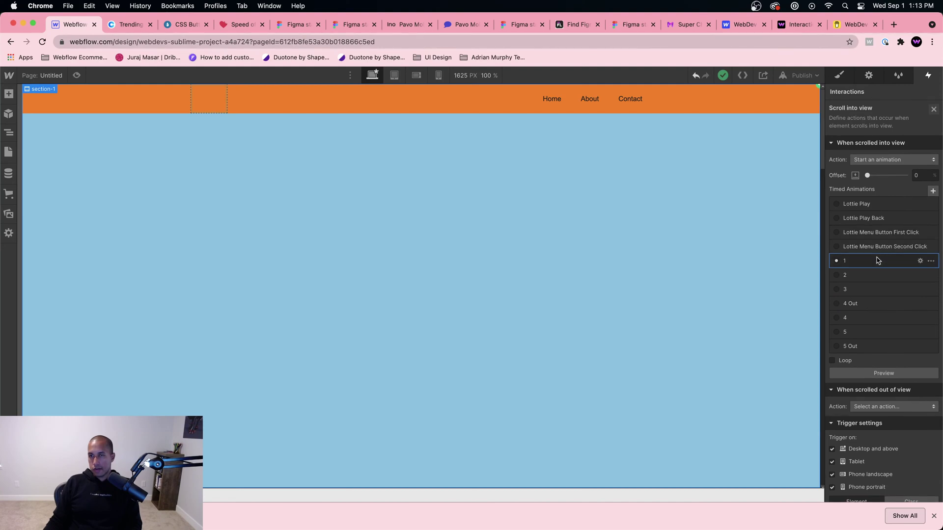
{"action": "left_click", "coordinate": [877, 260]}
{"action": "left_click", "coordinate": [879, 126]}
{"action": "scroll", "coordinate": [883, 493], "scroll_direction": "down", "scroll_amount": 2}
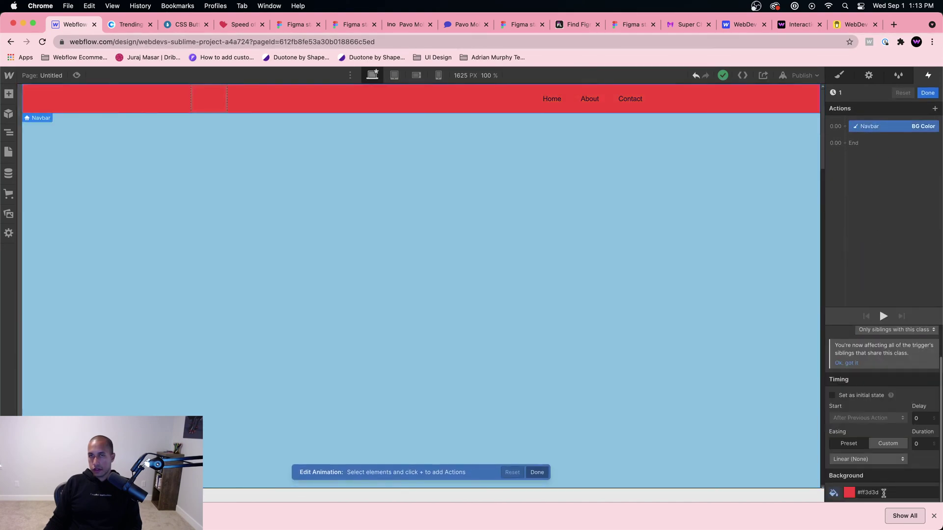
{"action": "left_click", "coordinate": [130, 25]}
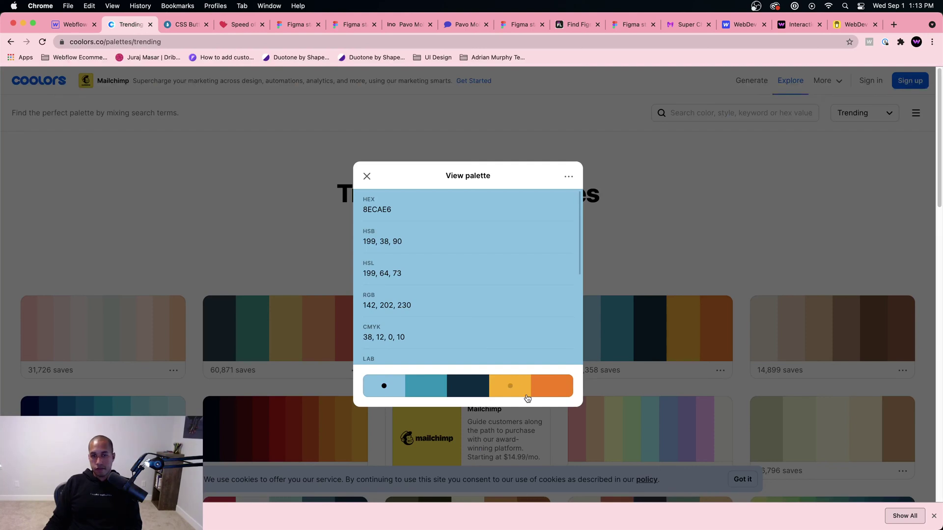
{"action": "left_click", "coordinate": [561, 387]}
{"action": "left_click", "coordinate": [474, 209]}
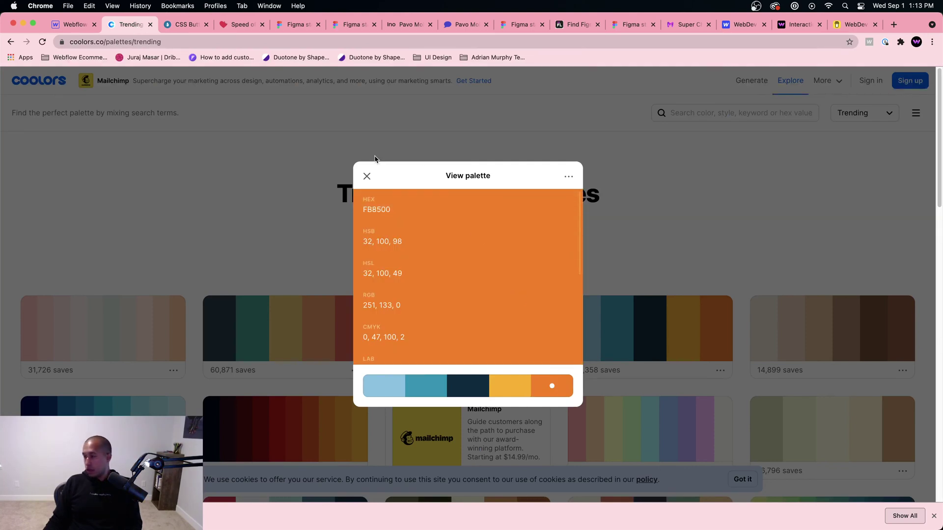
{"action": "left_click", "coordinate": [74, 25]}
{"action": "left_click", "coordinate": [884, 493]}
{"action": "key", "text": "super+a"}
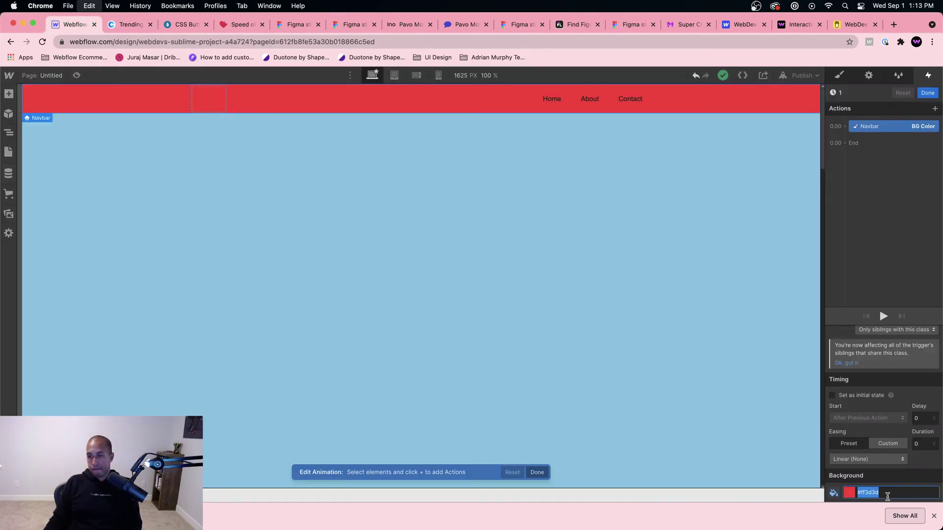
{"action": "key", "text": "super+v"}
Preview the page and scroll down and back up through the sections to test the navbar colours
{"action": "key", "text": "super+shift+p"}
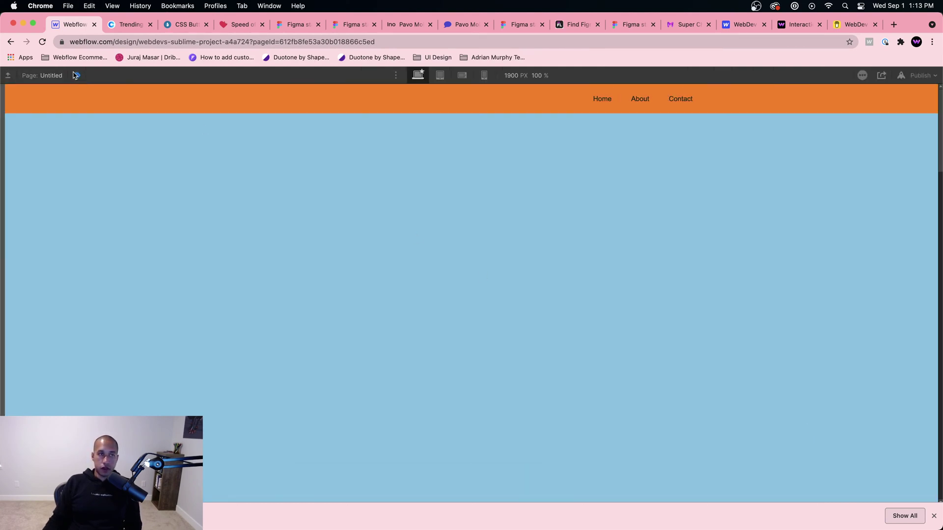
{"action": "scroll", "coordinate": [482, 284], "scroll_direction": "down", "scroll_amount": 10}
{"action": "scroll", "coordinate": [481, 284], "scroll_direction": "up", "scroll_amount": 3}
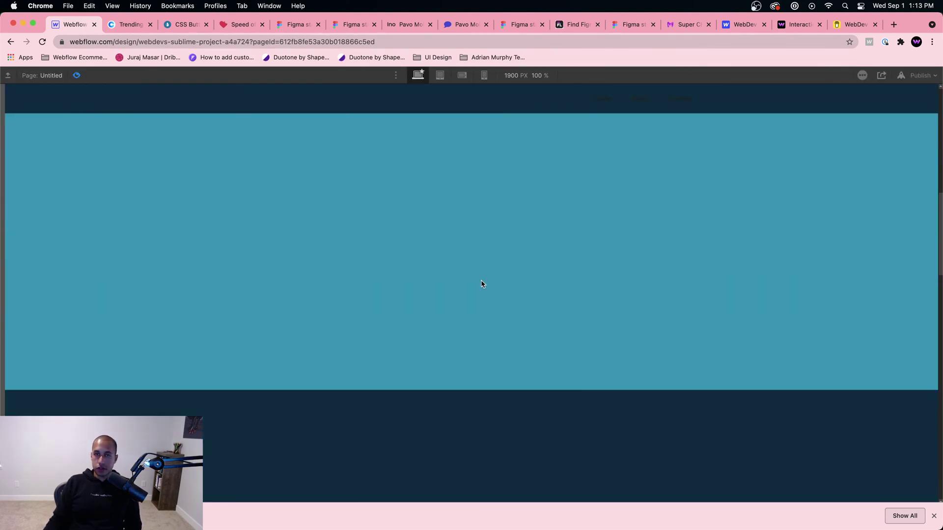
{"action": "scroll", "coordinate": [481, 284], "scroll_direction": "down", "scroll_amount": 3}
{"action": "scroll", "coordinate": [481, 284], "scroll_direction": "up", "scroll_amount": 6}
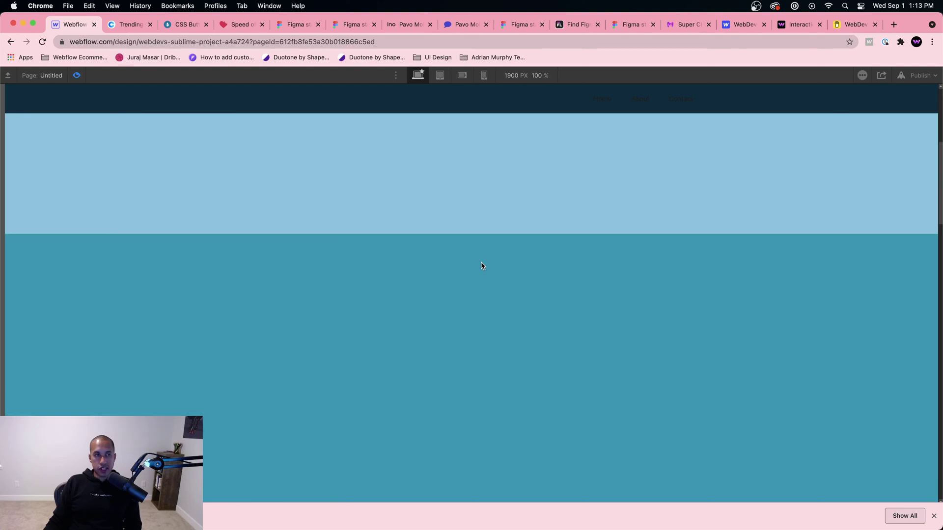
{"action": "scroll", "coordinate": [454, 267], "scroll_direction": "up", "scroll_amount": 3}
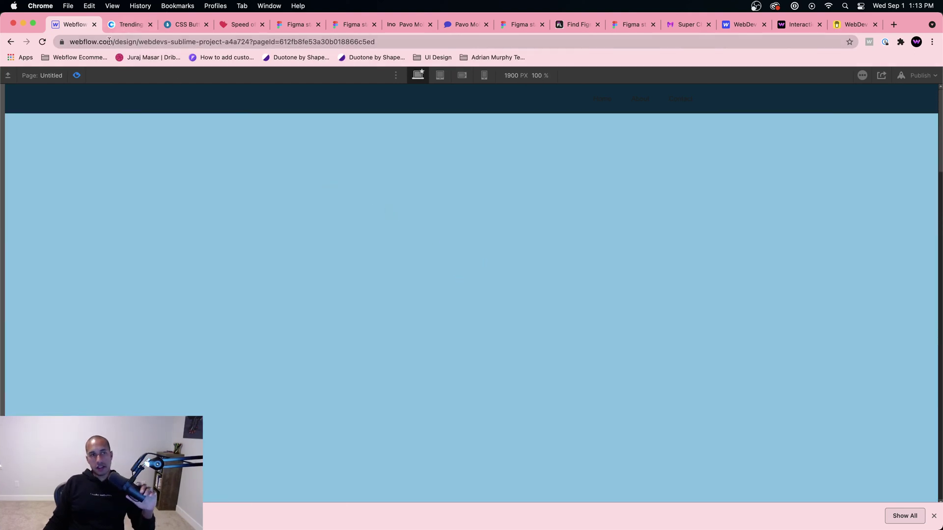
Exit the preview and save the changes to animation 1
{"action": "left_click", "coordinate": [76, 75]}
{"action": "scroll", "coordinate": [399, 169], "scroll_direction": "down", "scroll_amount": 3}
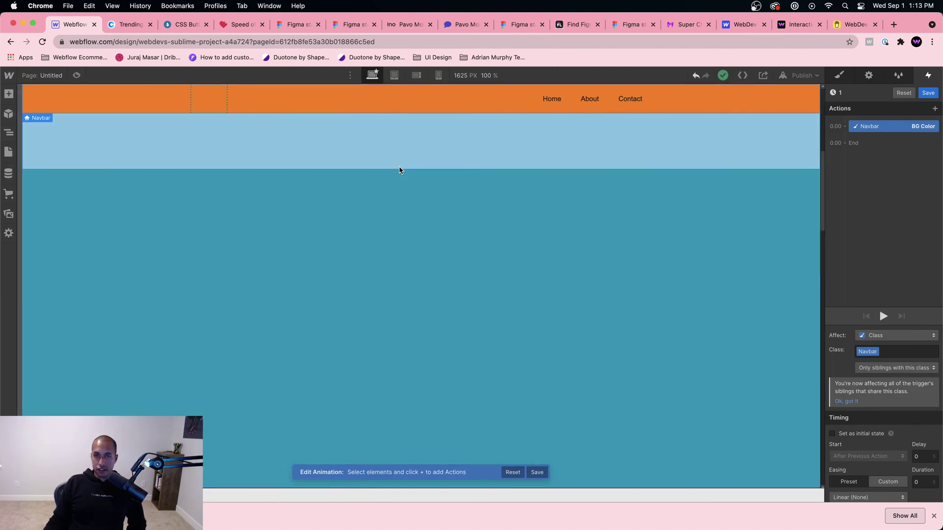
{"action": "scroll", "coordinate": [400, 170], "scroll_direction": "up", "scroll_amount": 3}
{"action": "left_click", "coordinate": [920, 94]}
Review the Navbar BG Color action in animation 2 of the teal section's scroll trigger and close it without changes
{"action": "scroll", "coordinate": [598, 202], "scroll_direction": "down", "scroll_amount": 2}
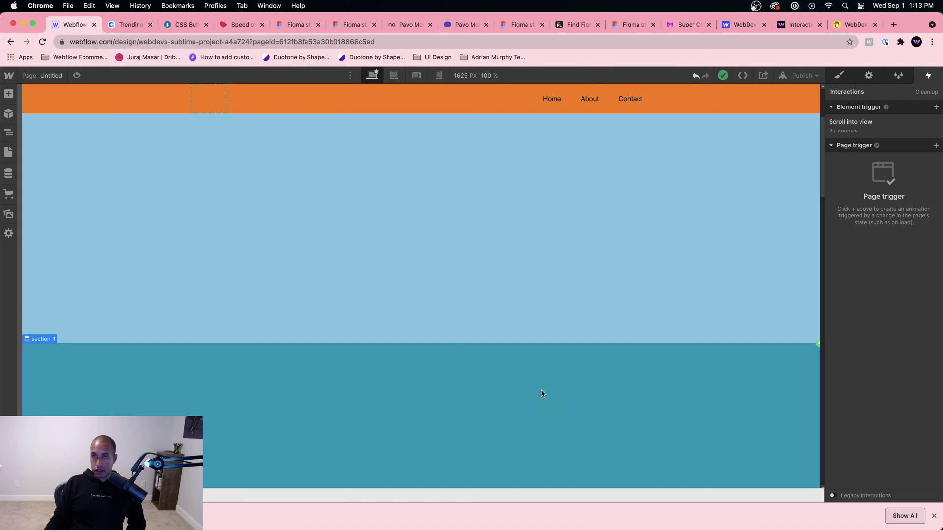
{"action": "left_click", "coordinate": [853, 135]}
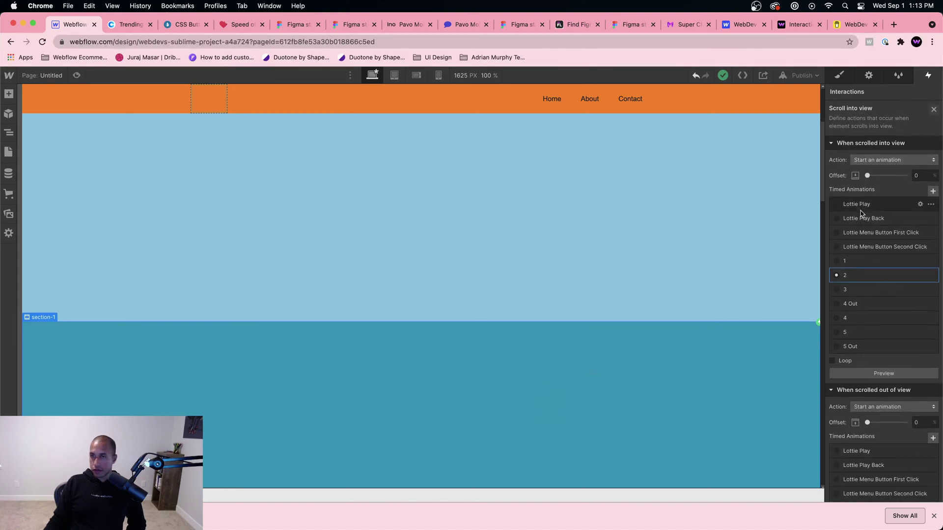
{"action": "left_click", "coordinate": [860, 275]}
{"action": "left_click", "coordinate": [879, 126]}
{"action": "scroll", "coordinate": [882, 393], "scroll_direction": "down", "scroll_amount": 2}
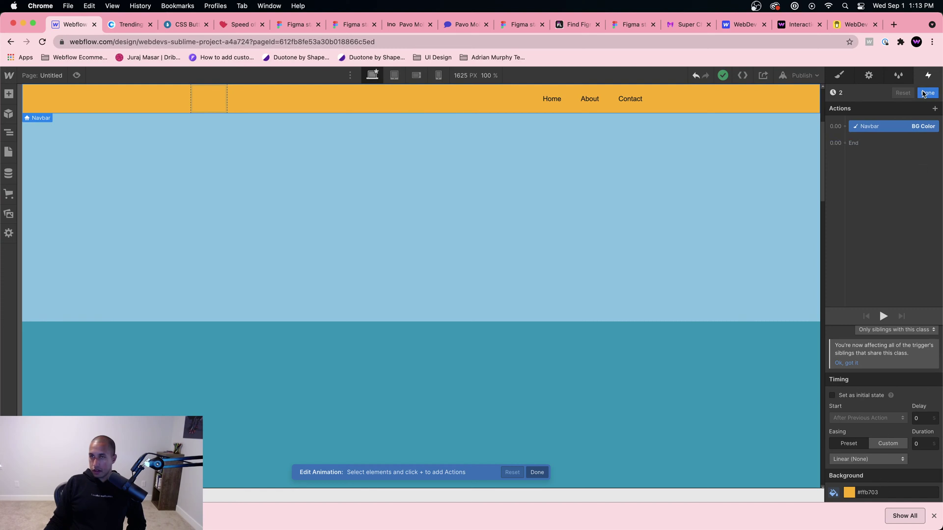
{"action": "left_click", "coordinate": [927, 92]}
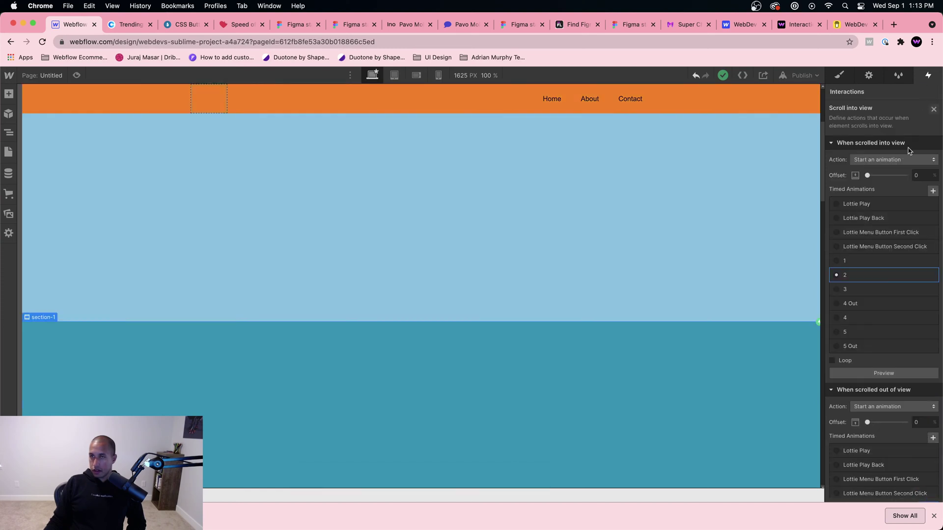
{"action": "left_click", "coordinate": [934, 109]}
Clear the scrolled-out-of-view action in the teal section's Scroll into view trigger and close its settings
{"action": "scroll", "coordinate": [669, 315], "scroll_direction": "down", "scroll_amount": 6}
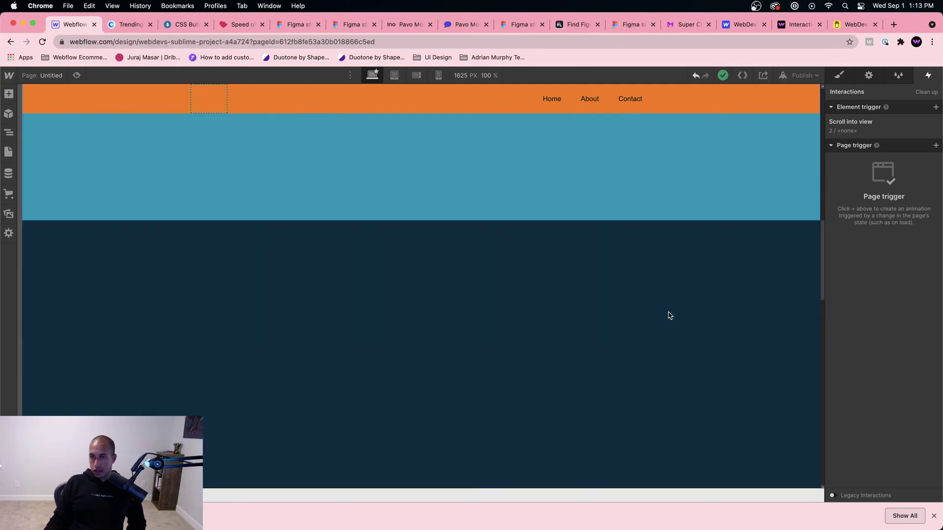
{"action": "scroll", "coordinate": [668, 321], "scroll_direction": "down", "scroll_amount": 1}
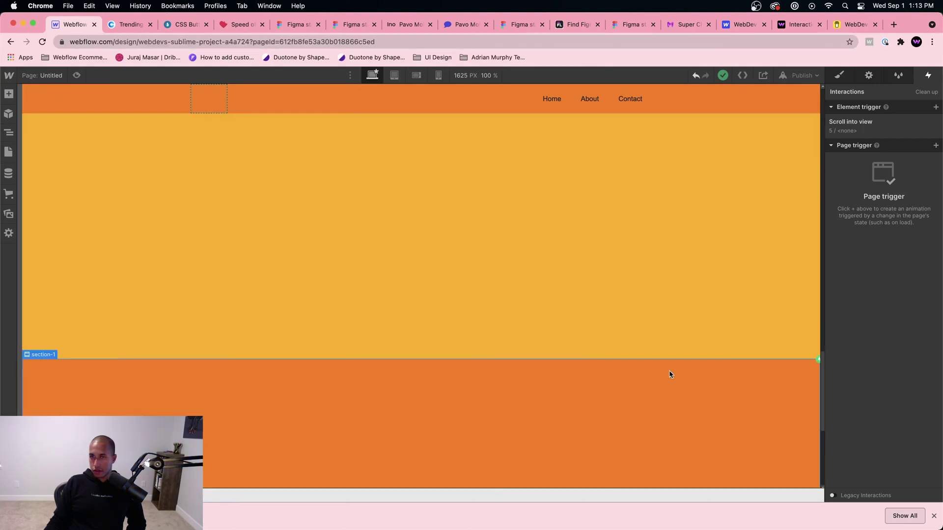
{"action": "scroll", "coordinate": [670, 370], "scroll_direction": "up", "scroll_amount": 5}
{"action": "scroll", "coordinate": [664, 326], "scroll_direction": "up", "scroll_amount": 4}
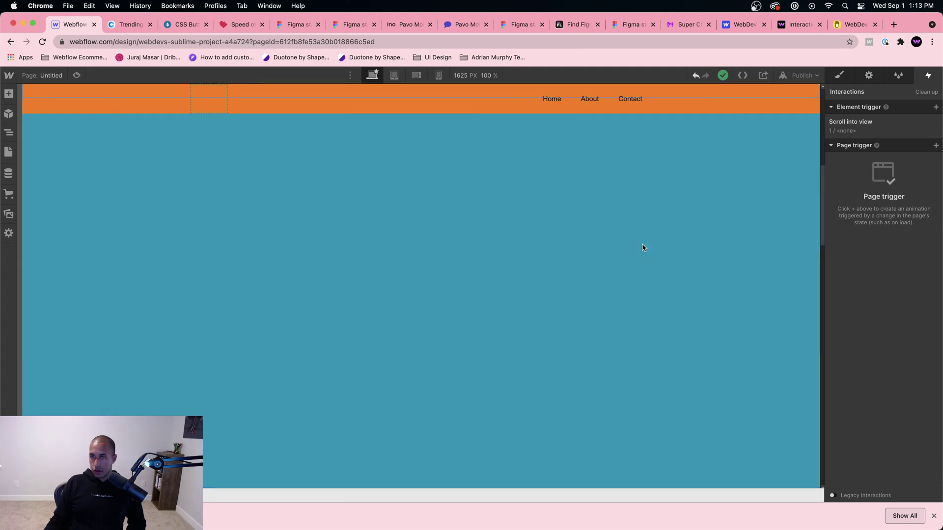
{"action": "left_click", "coordinate": [887, 122]}
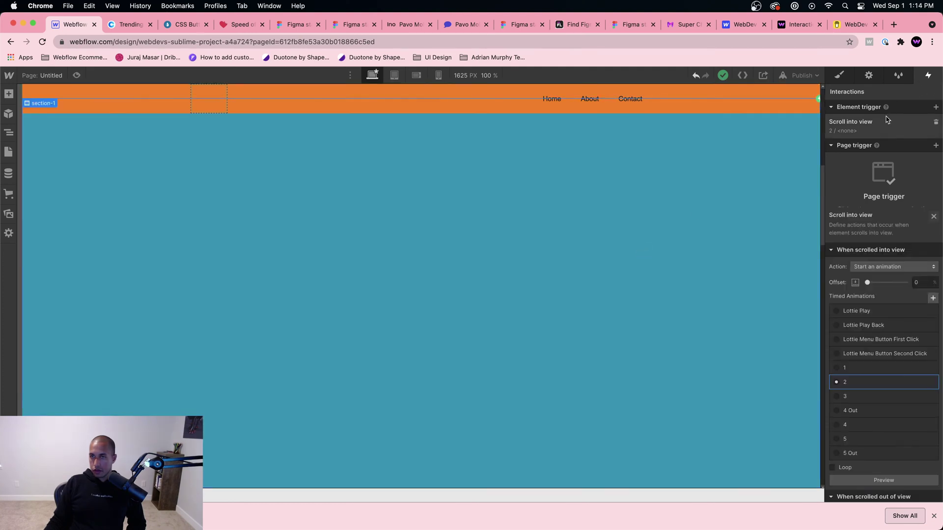
{"action": "scroll", "coordinate": [900, 344], "scroll_direction": "down", "scroll_amount": 4}
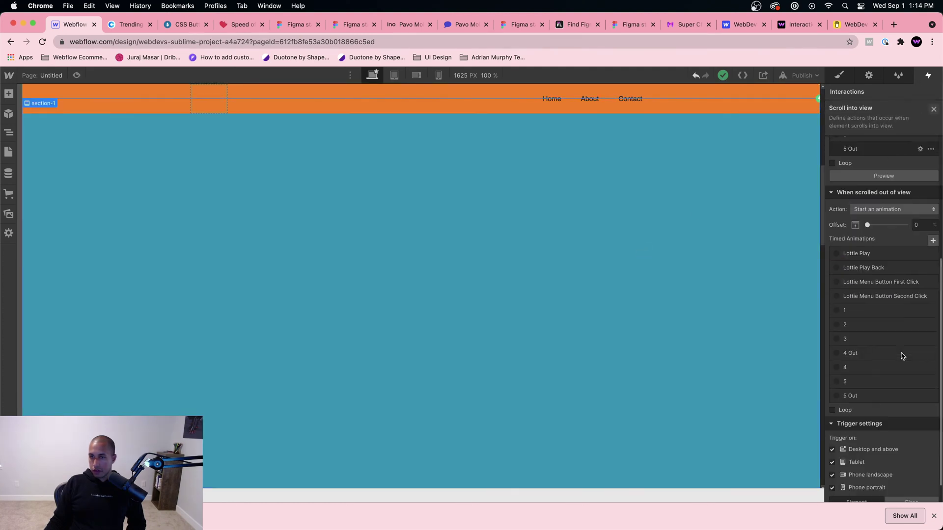
{"action": "scroll", "coordinate": [898, 320], "scroll_direction": "up", "scroll_amount": 2}
{"action": "left_click", "coordinate": [898, 311]}
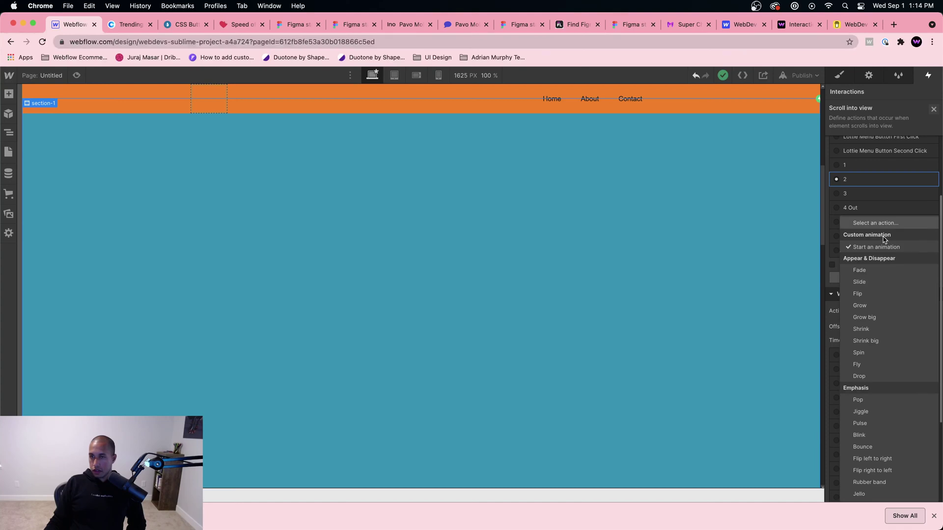
{"action": "left_click", "coordinate": [885, 224]}
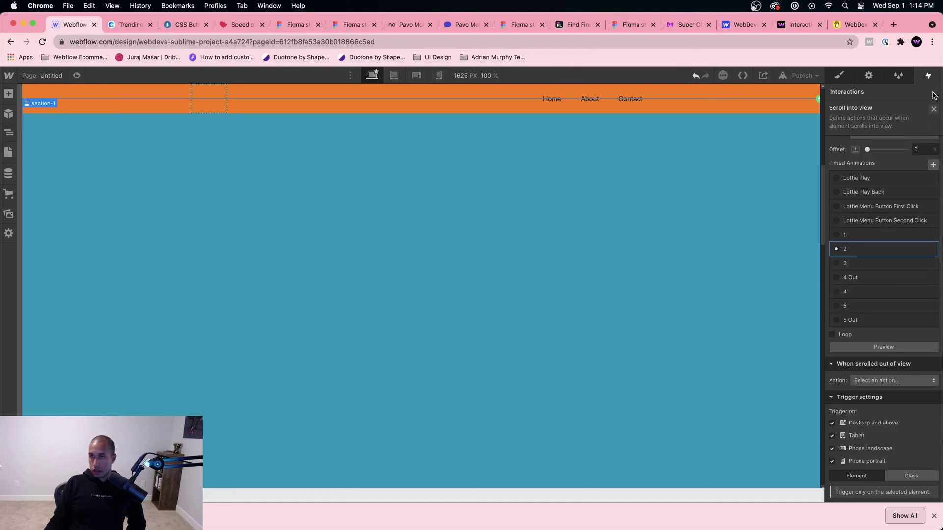
{"action": "left_click", "coordinate": [933, 109]}
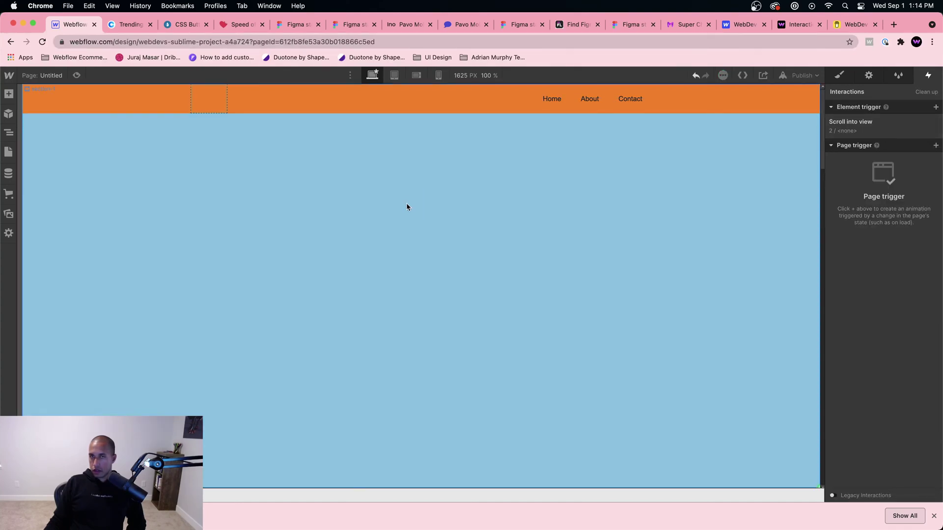
Preview the page to check the navbar colour, exit the preview, and check the Navbar element's triggers
{"action": "key", "text": "super+shift+p"}
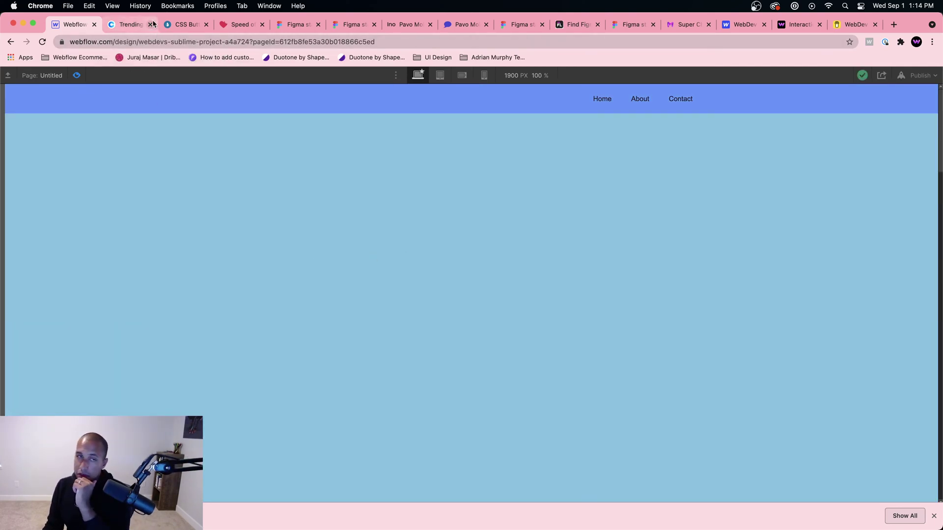
{"action": "left_click", "coordinate": [78, 74]}
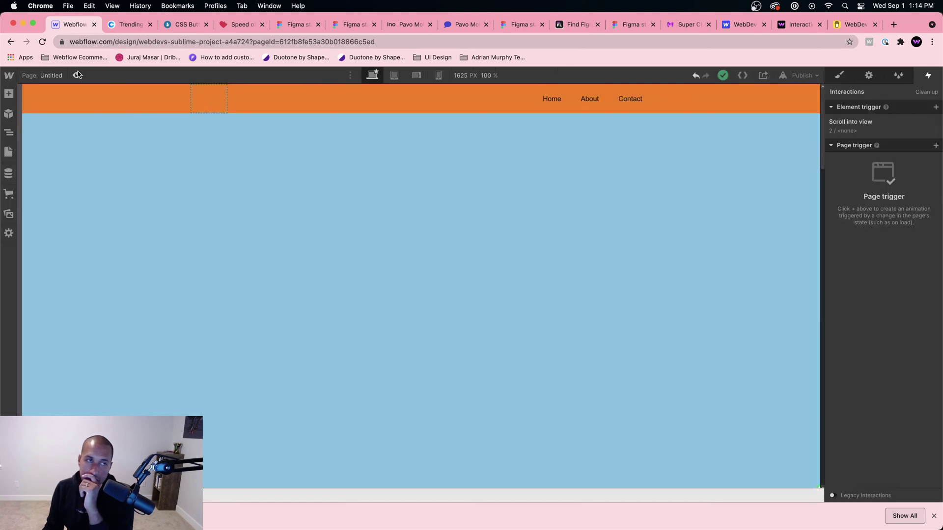
{"action": "left_click", "coordinate": [122, 119]}
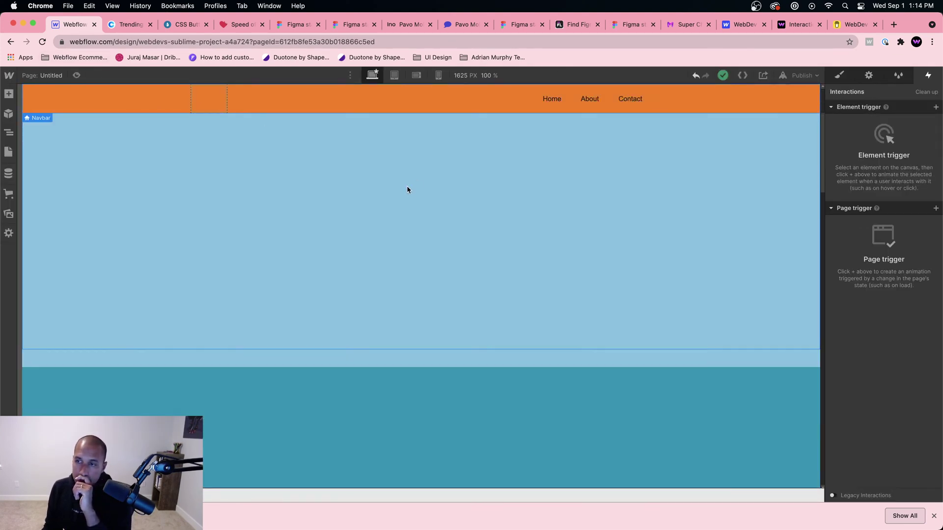
{"action": "scroll", "coordinate": [417, 169], "scroll_direction": "down", "scroll_amount": 5}
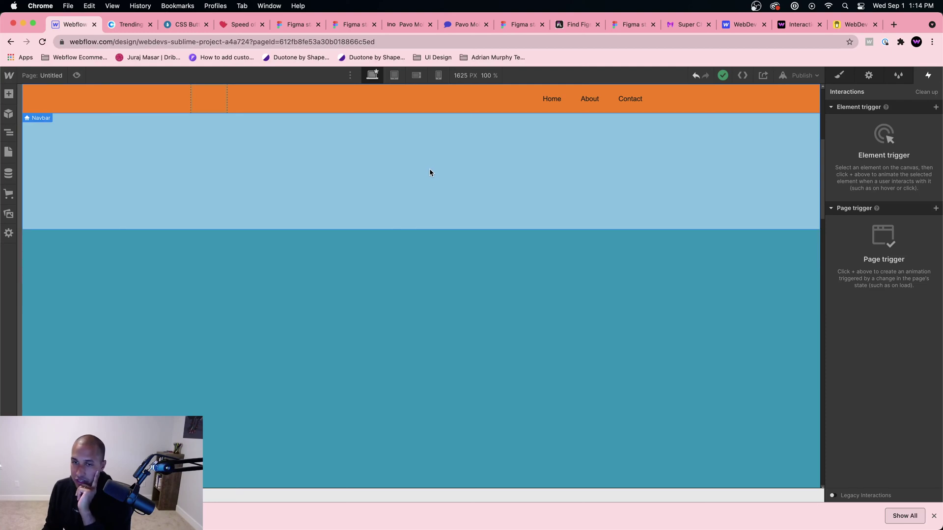
Open animation 2 from the teal section's Scroll into view trigger, review its Navbar BG Color action, and close it
{"action": "left_click", "coordinate": [417, 238]}
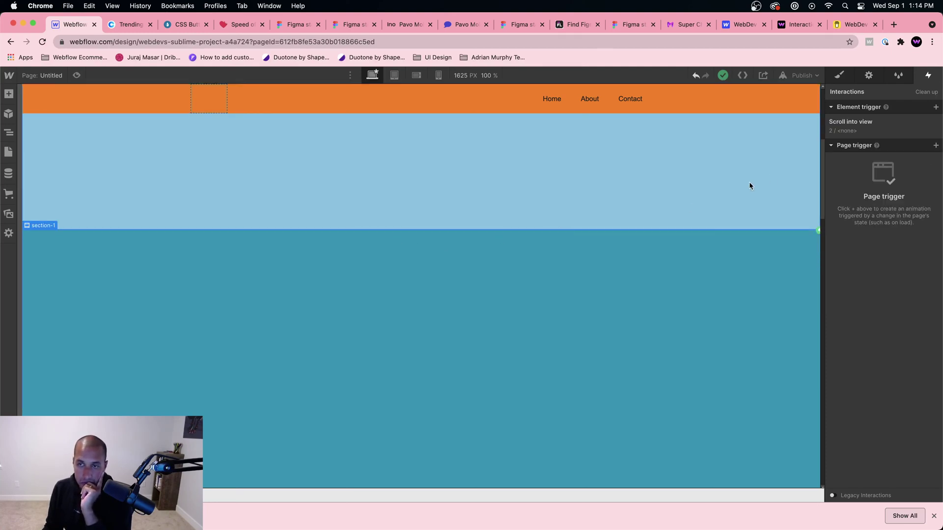
{"action": "left_click", "coordinate": [854, 120]}
{"action": "left_click", "coordinate": [874, 276]}
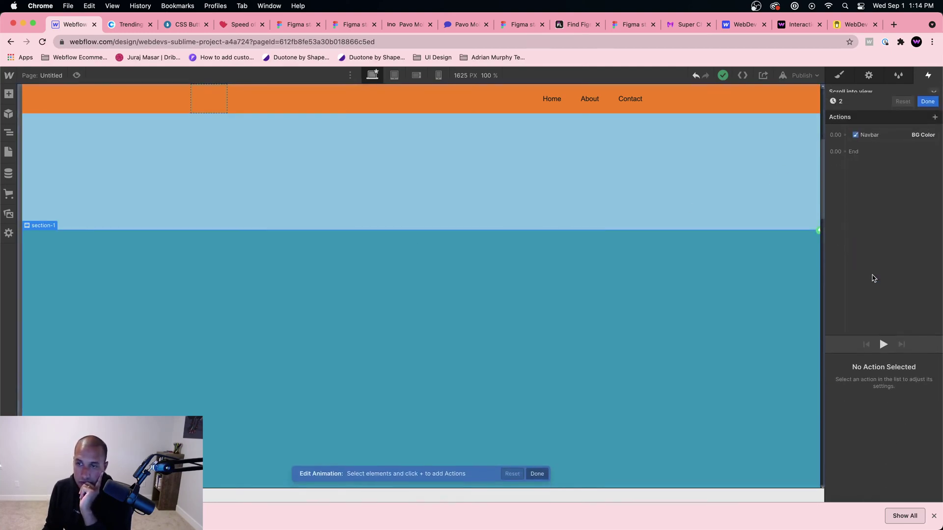
{"action": "left_click", "coordinate": [894, 127]}
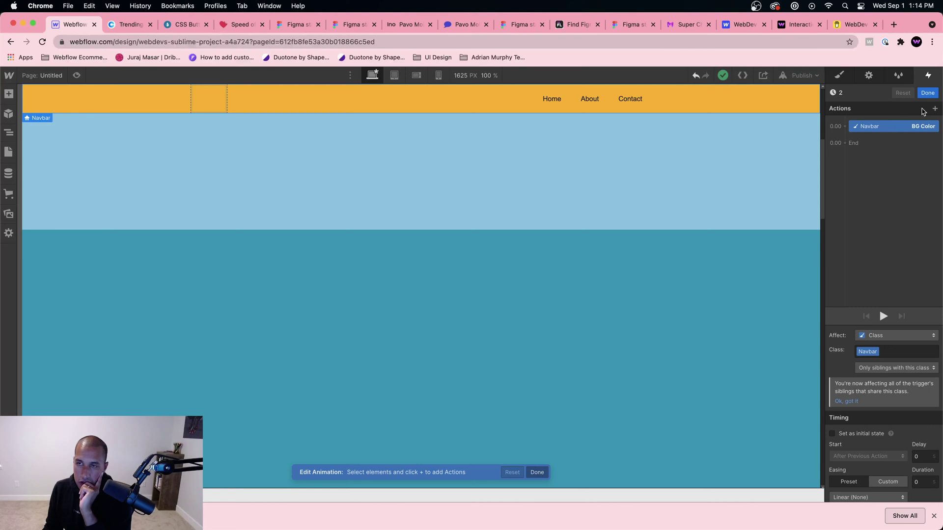
{"action": "left_click", "coordinate": [927, 93]}
{"action": "left_click", "coordinate": [929, 92]}
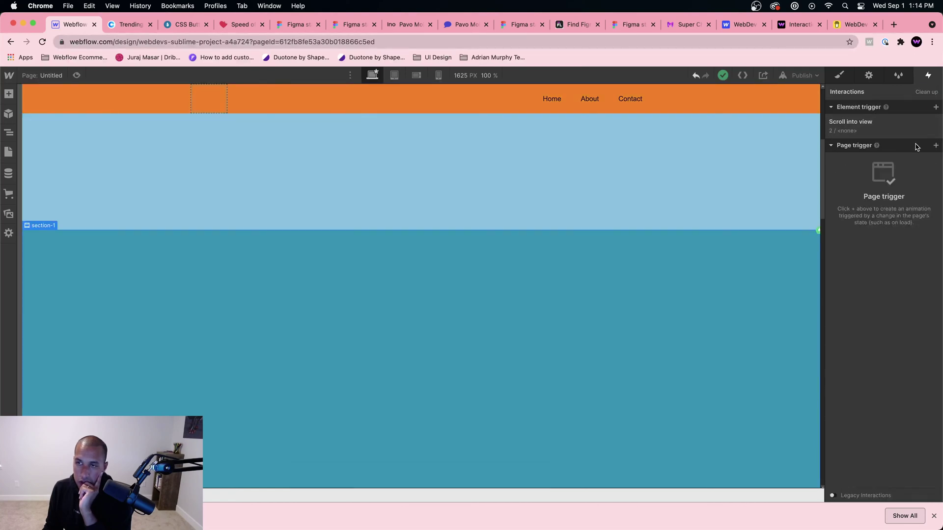
Look through the available page triggers and try adding a While scrolling in view trigger to the teal section
{"action": "left_click", "coordinate": [935, 146]}
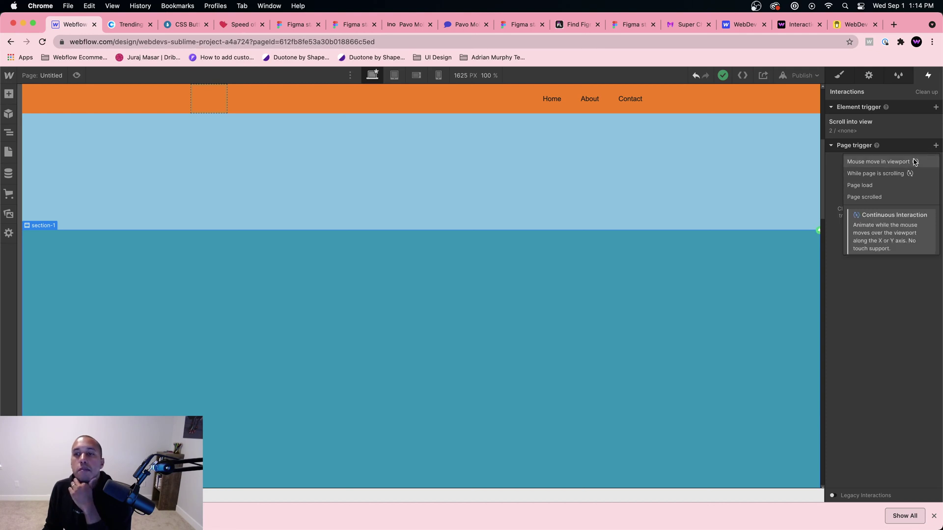
{"action": "left_click", "coordinate": [921, 105]}
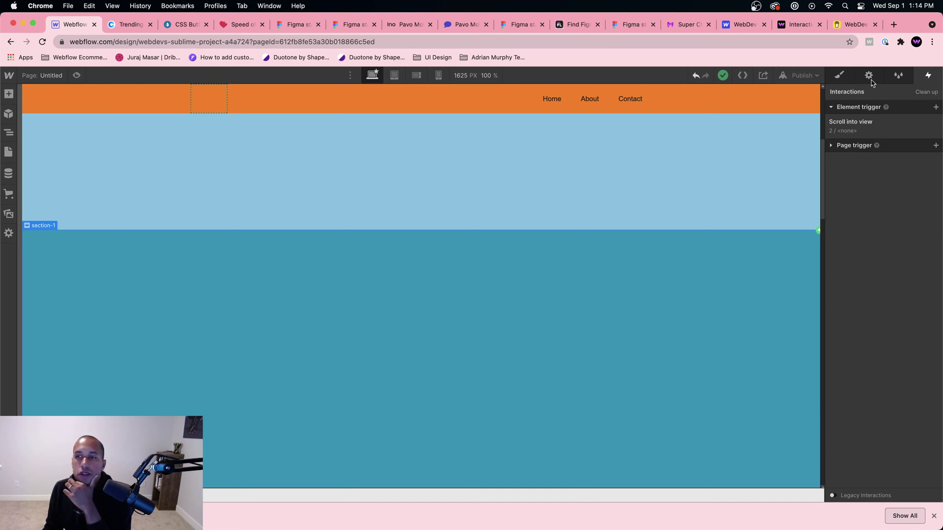
{"action": "left_click", "coordinate": [935, 108]}
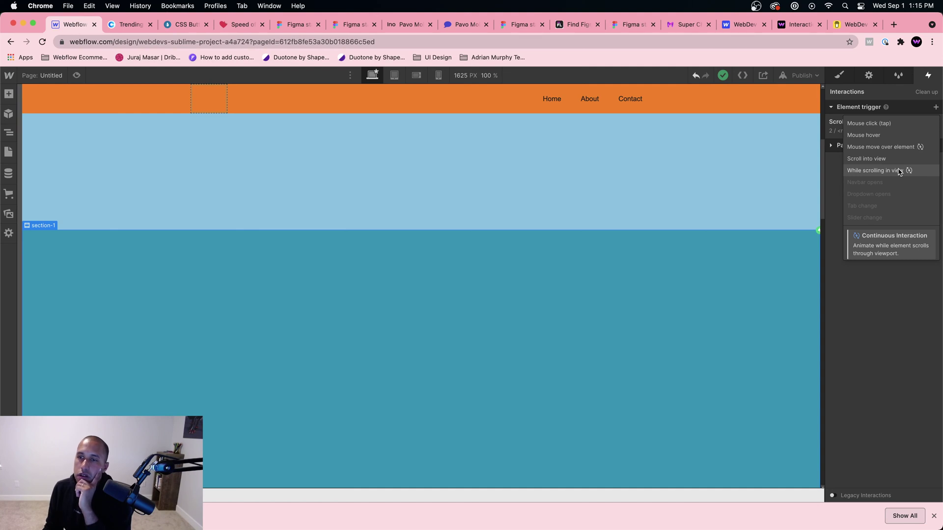
{"action": "left_click", "coordinate": [899, 172]}
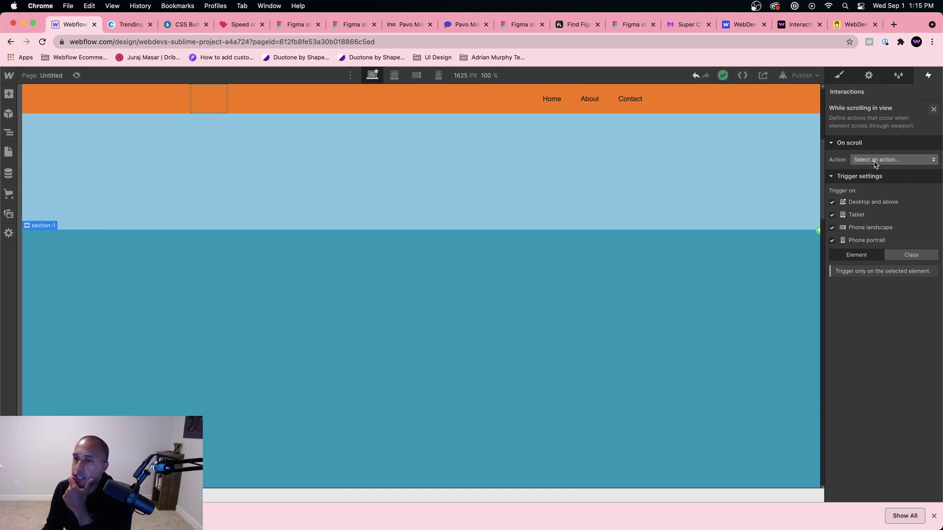
{"action": "scroll", "coordinate": [547, 205], "scroll_direction": "up", "scroll_amount": 5}
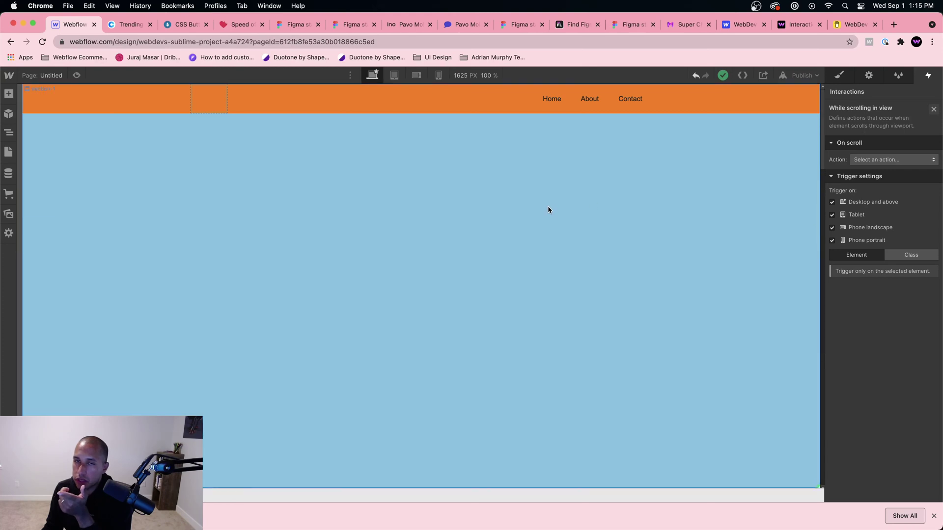
{"action": "left_click", "coordinate": [933, 111]}
Delete the element triggers from the light blue section and the teal section
{"action": "left_click", "coordinate": [934, 121]}
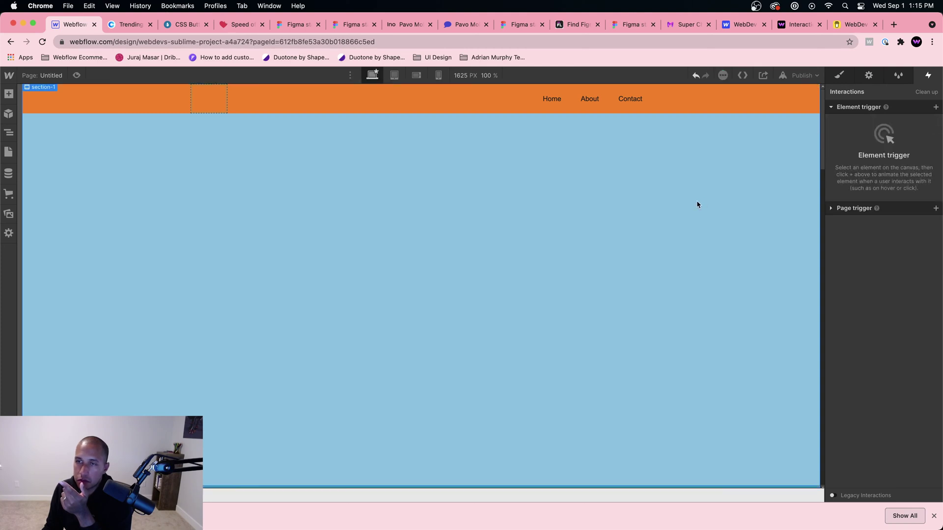
{"action": "key", "text": "super+z"}
{"action": "left_click", "coordinate": [935, 123]}
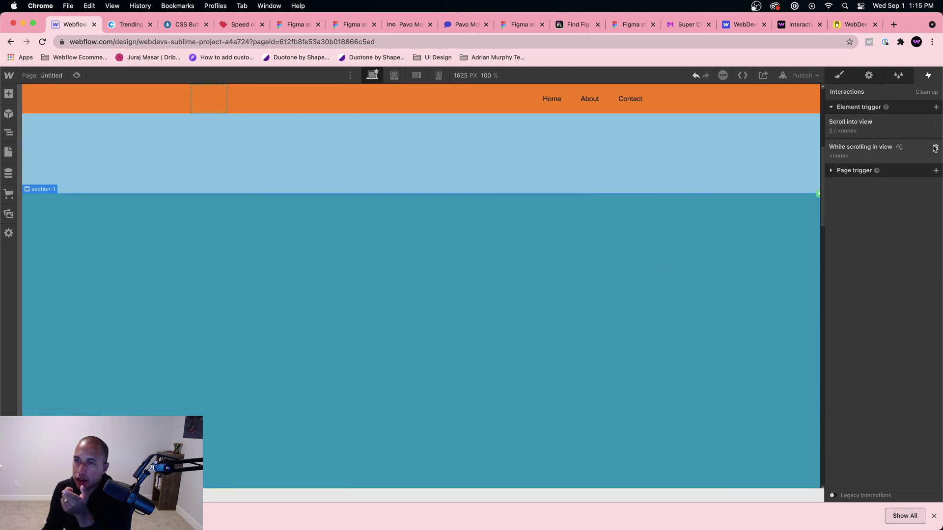
{"action": "left_click", "coordinate": [935, 122]}
{"action": "key", "text": "super+z"}
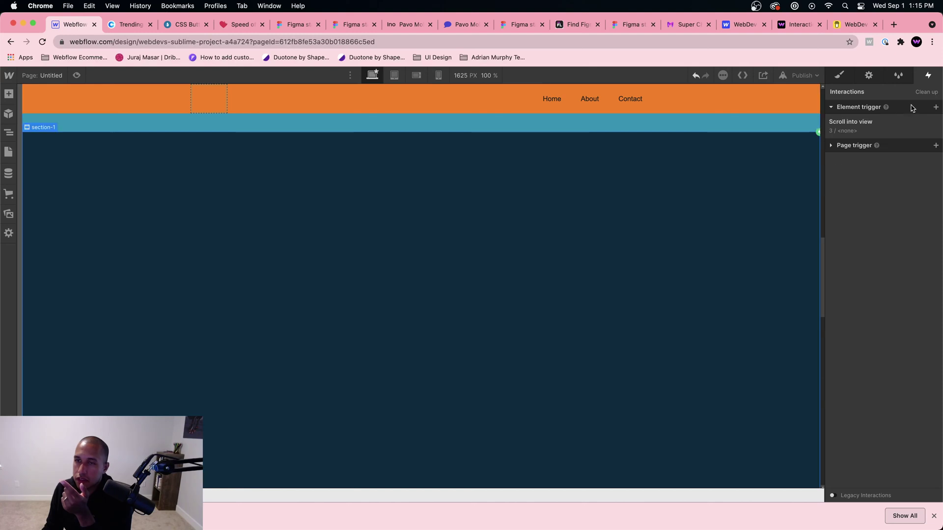
Delete the Scroll into view triggers from the navy, yellow and orange sections
{"action": "left_click", "coordinate": [934, 122]}
{"action": "left_click", "coordinate": [933, 111]}
{"action": "left_click", "coordinate": [930, 122]}
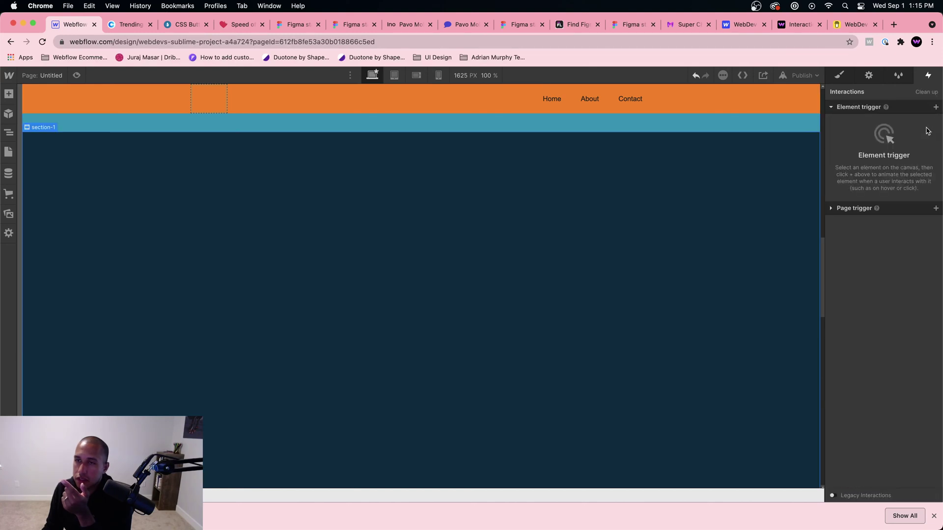
{"action": "key", "text": "super+z"}
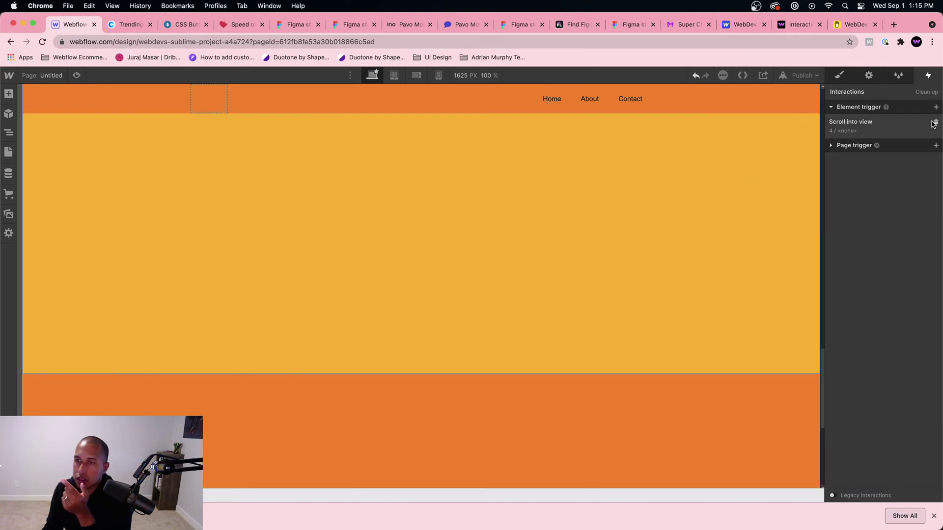
{"action": "left_click", "coordinate": [935, 123]}
{"action": "key", "text": "super+z"}
{"action": "left_click", "coordinate": [936, 122]}
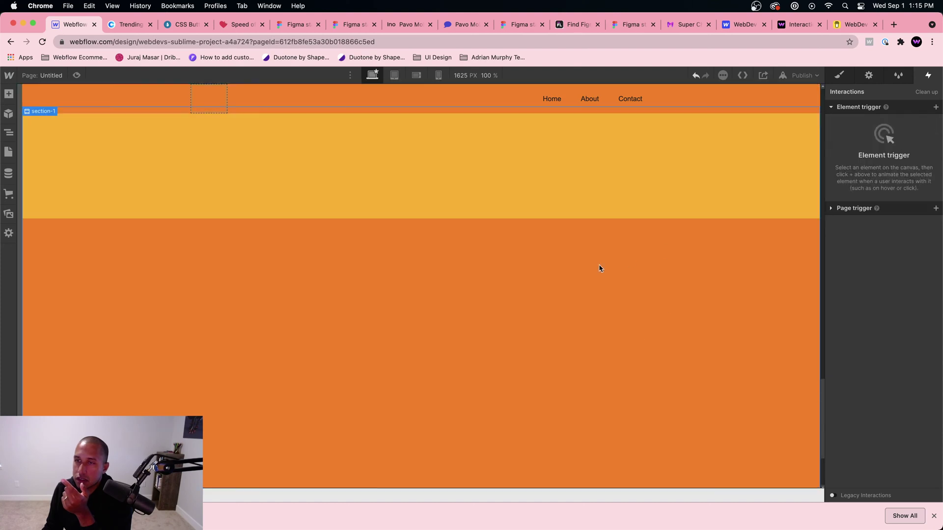
Preview the page from the top to check the navbar without scroll triggers, and exit the preview
{"action": "left_click", "coordinate": [76, 75]}
{"action": "scroll", "coordinate": [366, 236], "scroll_direction": "up", "scroll_amount": 10}
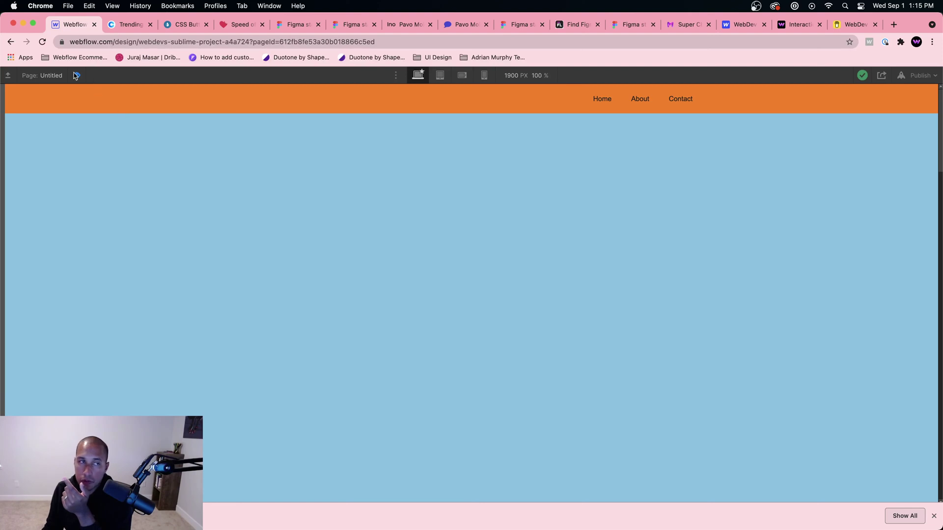
{"action": "left_click", "coordinate": [76, 75]}
{"action": "left_click", "coordinate": [77, 75]}
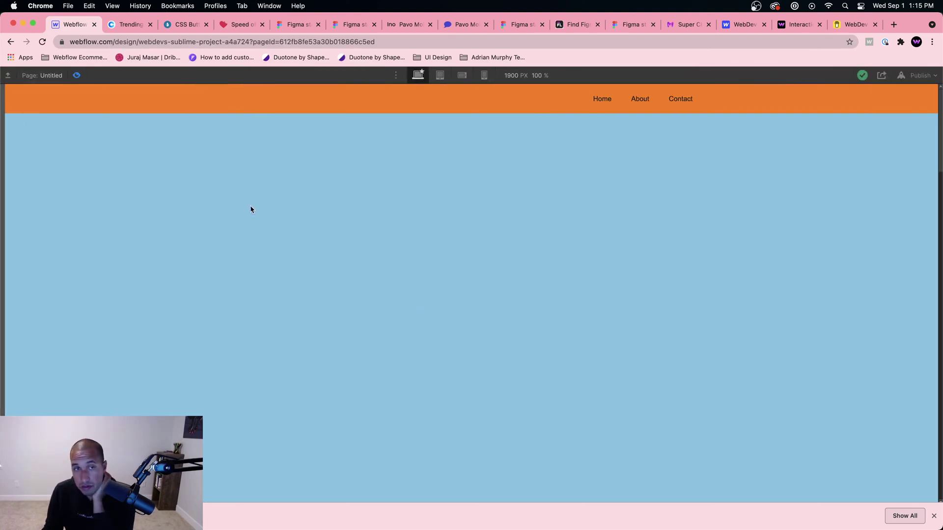
{"action": "left_click", "coordinate": [76, 75]}
Add a While scrolling in view trigger to the teal section with the Play scroll animation action, and review its animation boundaries
{"action": "scroll", "coordinate": [294, 270], "scroll_direction": "down", "scroll_amount": 5}
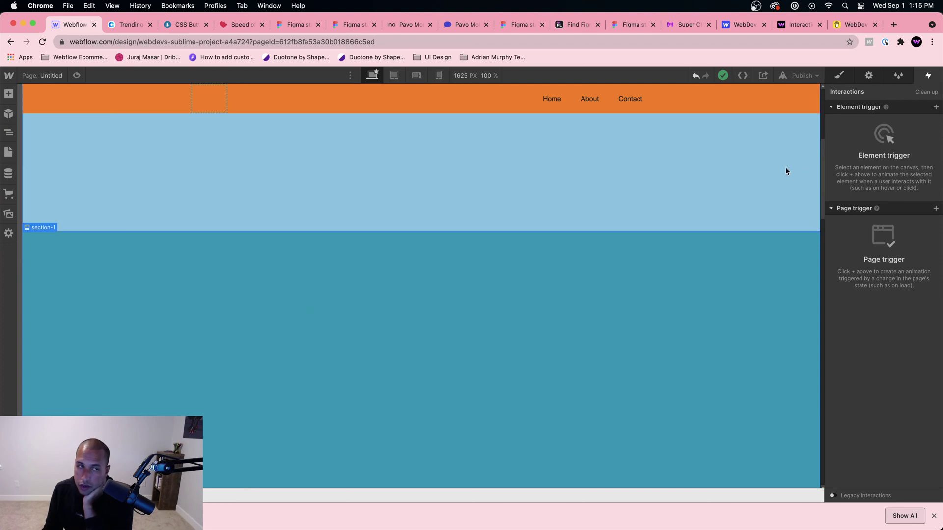
{"action": "left_click", "coordinate": [936, 107]}
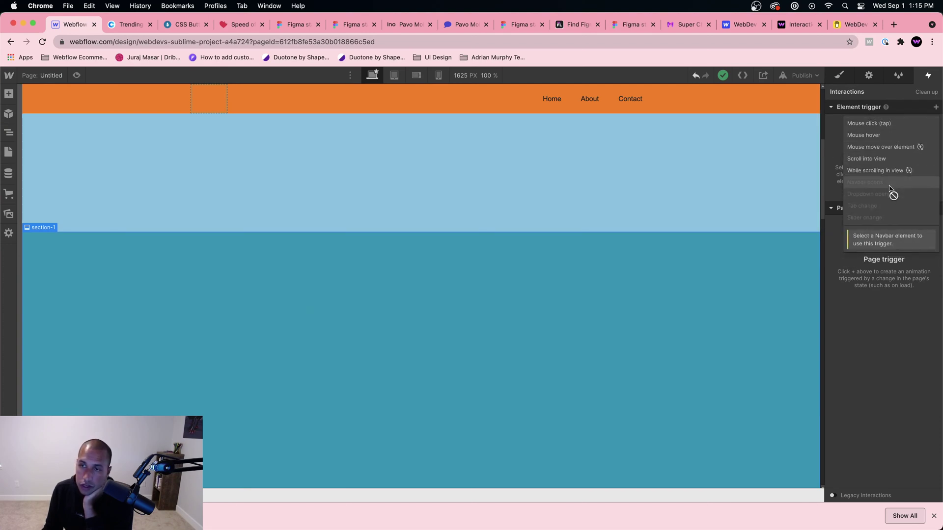
{"action": "left_click", "coordinate": [893, 171]}
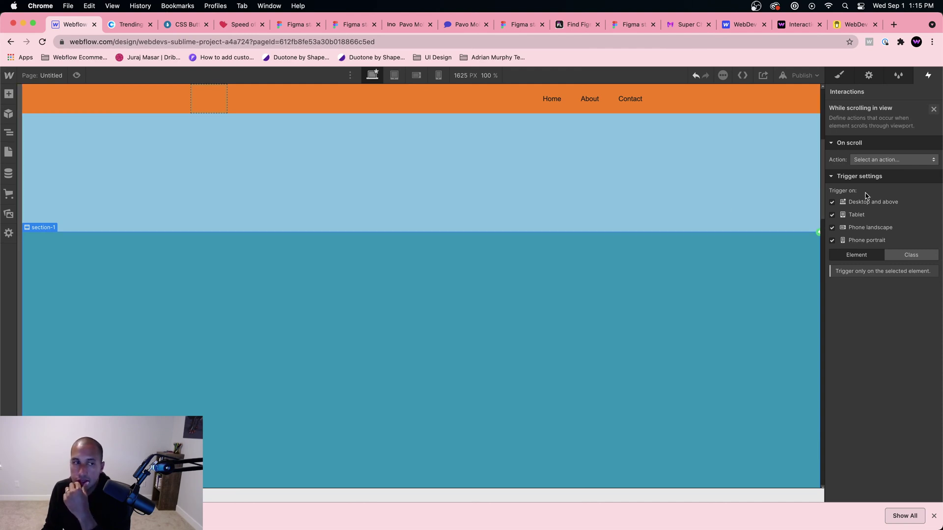
{"action": "left_click", "coordinate": [879, 159]}
{"action": "left_click", "coordinate": [889, 183]}
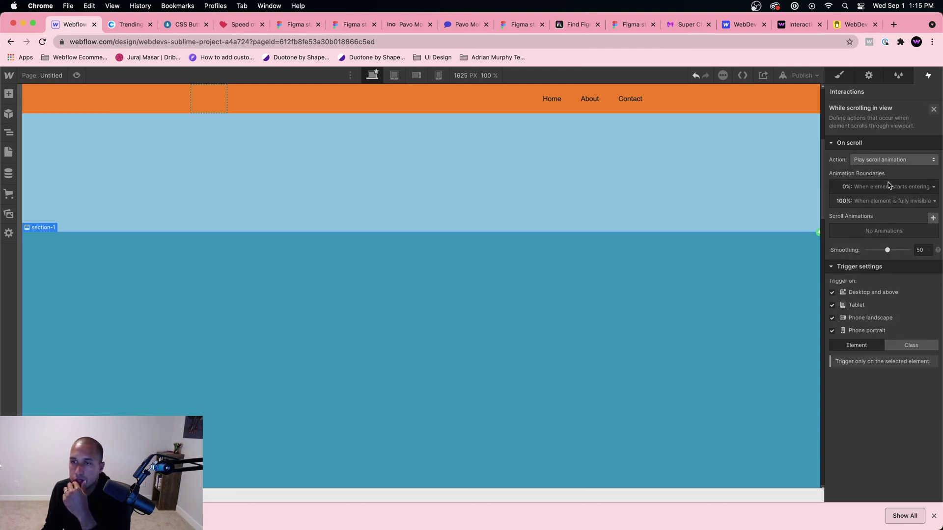
{"action": "left_click", "coordinate": [886, 190]}
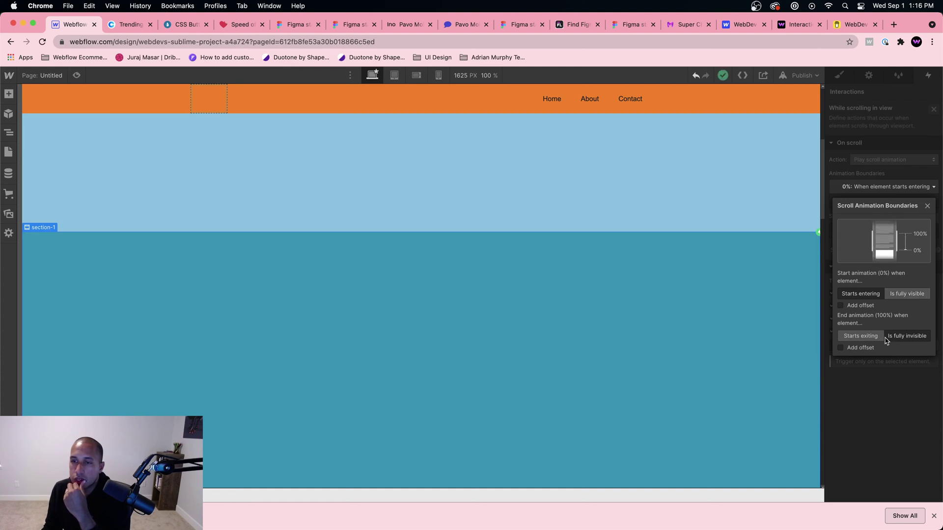
{"action": "left_click", "coordinate": [905, 375]}
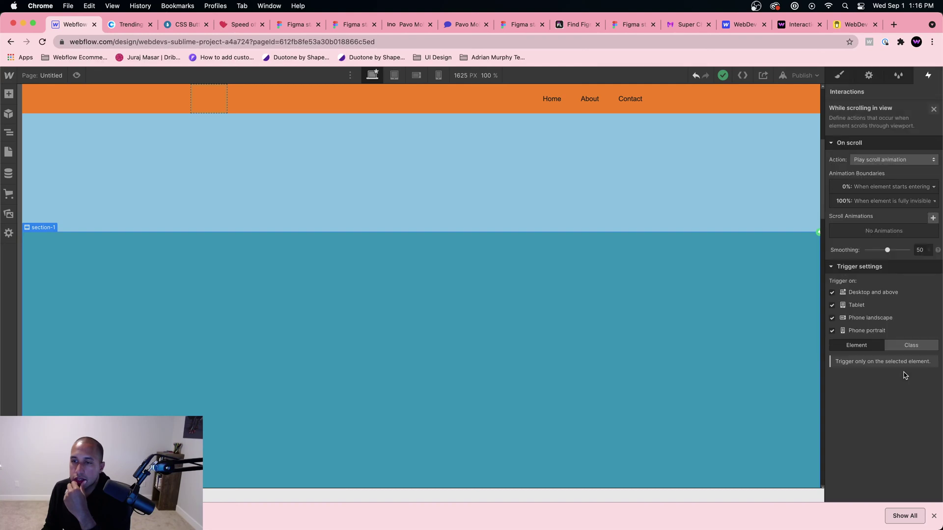
Review the animation boundaries of the teal section's scroll trigger and create a new scroll animation for it
{"action": "left_click", "coordinate": [876, 188]}
{"action": "left_click", "coordinate": [876, 190]}
{"action": "left_click", "coordinate": [920, 187]}
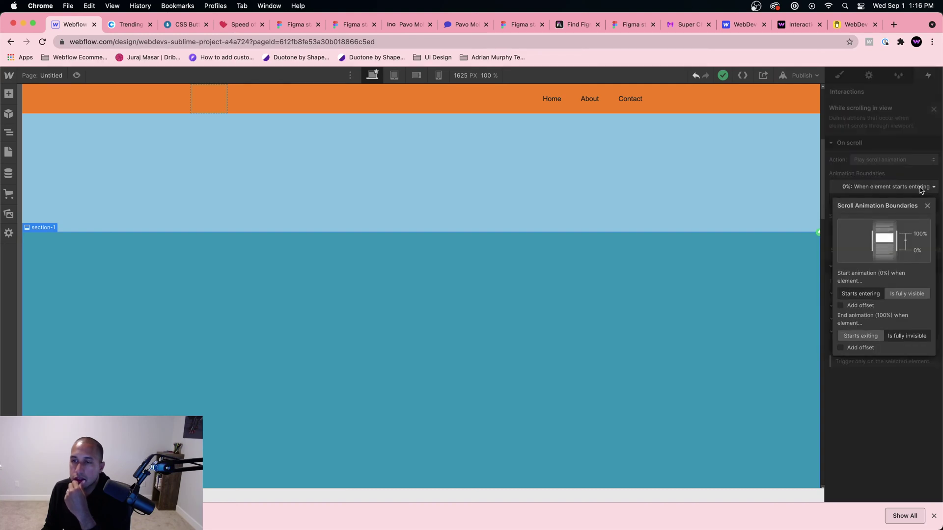
{"action": "left_click", "coordinate": [921, 188]}
{"action": "left_click", "coordinate": [932, 220]}
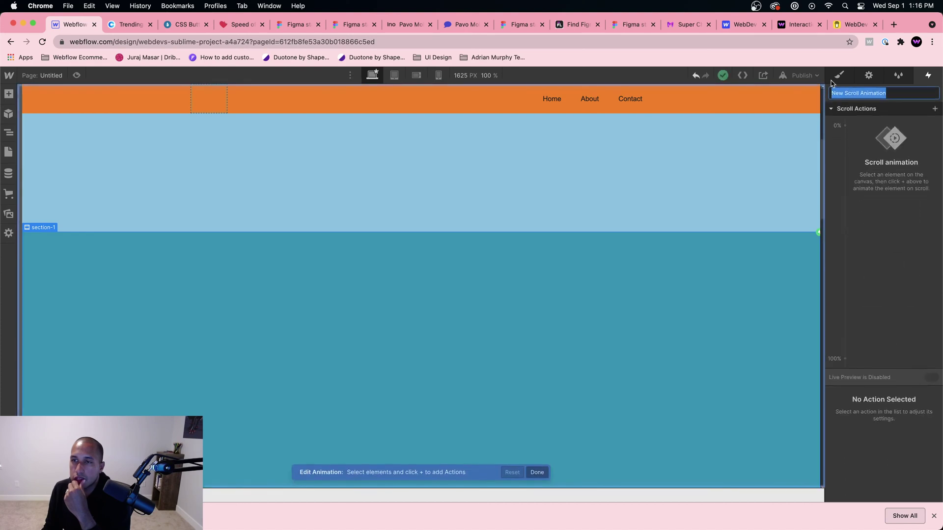
{"action": "left_click", "coordinate": [845, 126]}
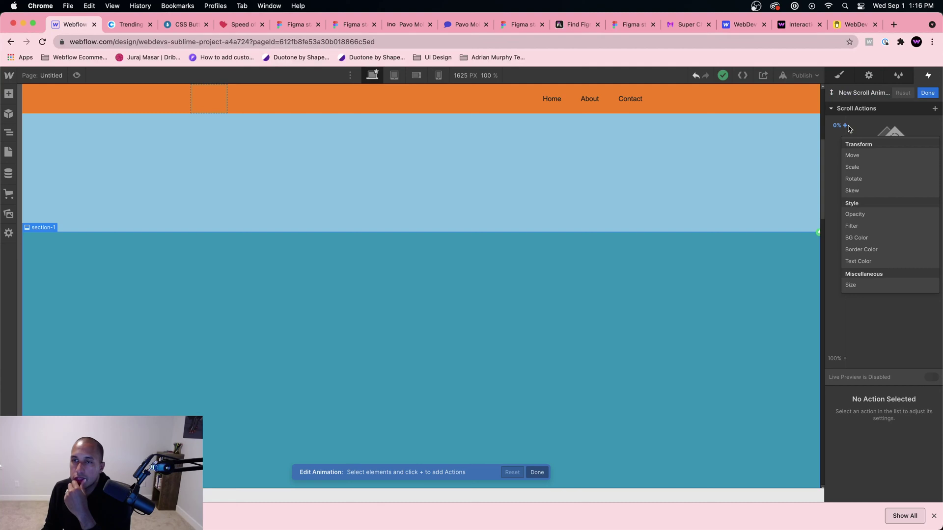
{"action": "left_click", "coordinate": [847, 128]}
{"action": "scroll", "coordinate": [585, 177], "scroll_direction": "up", "scroll_amount": 5}
{"action": "scroll", "coordinate": [584, 176], "scroll_direction": "down", "scroll_amount": 6}
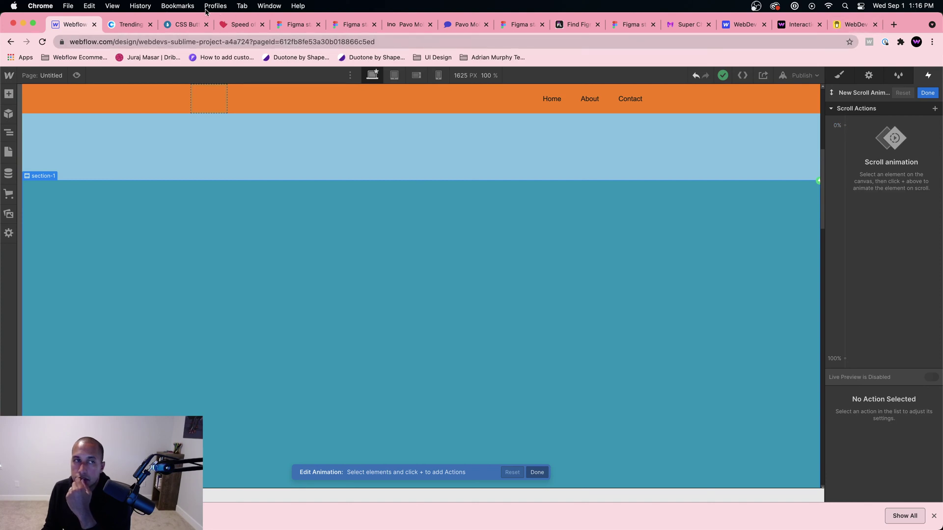
Switch to the Coolors palette, copy the yellow swatch's hex code FFB703, and return to the Webflow designer
{"action": "left_click", "coordinate": [120, 25]}
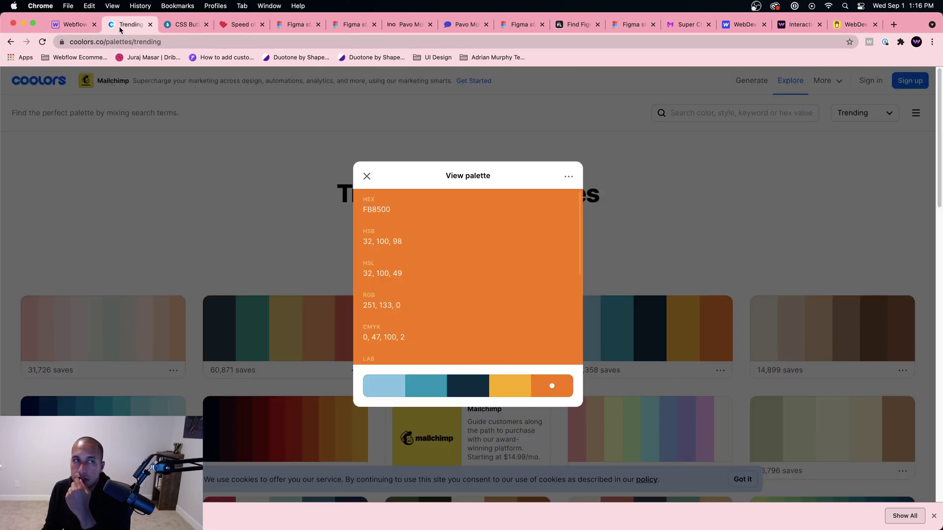
{"action": "left_click", "coordinate": [521, 391]}
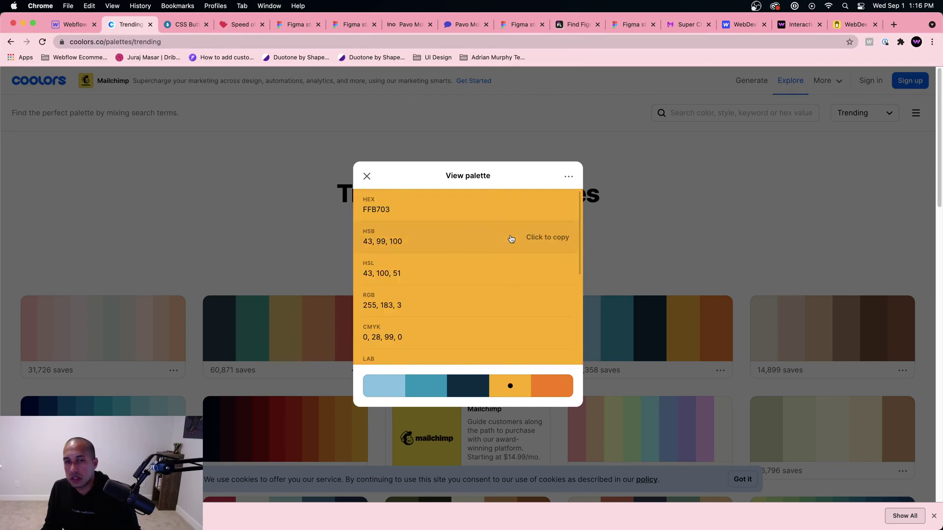
{"action": "left_click", "coordinate": [521, 209]}
{"action": "left_click", "coordinate": [66, 25]}
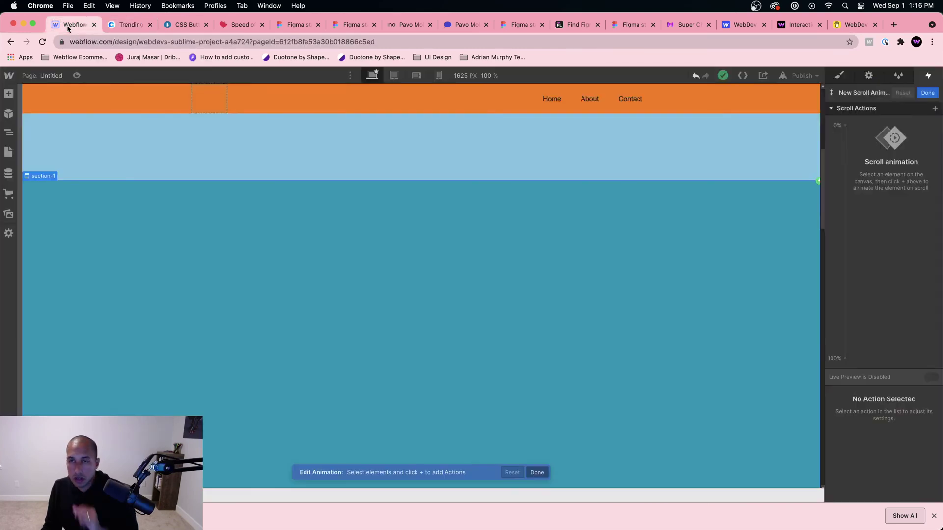
Add a BG Color action for the navbar to the scroll animation, with its 0% keyframe set to #ffb703
{"action": "left_click", "coordinate": [804, 107]}
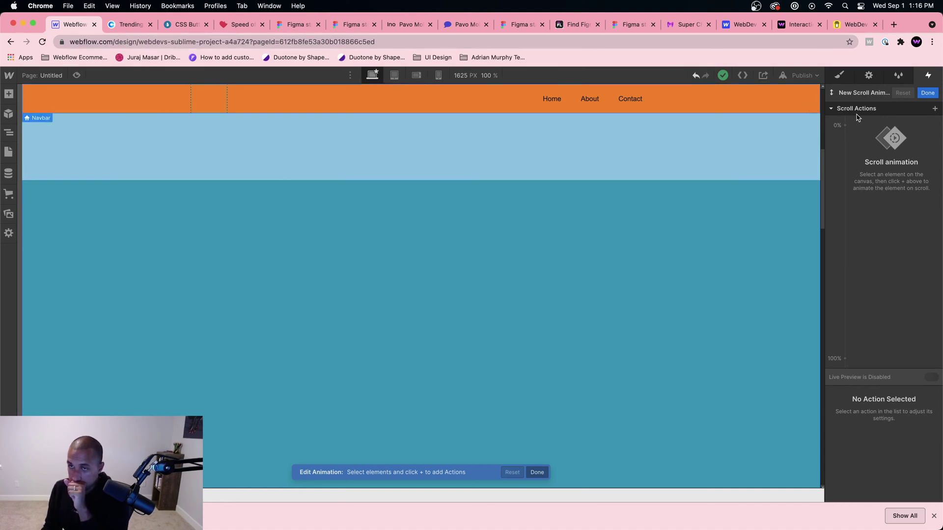
{"action": "left_click", "coordinate": [844, 126]}
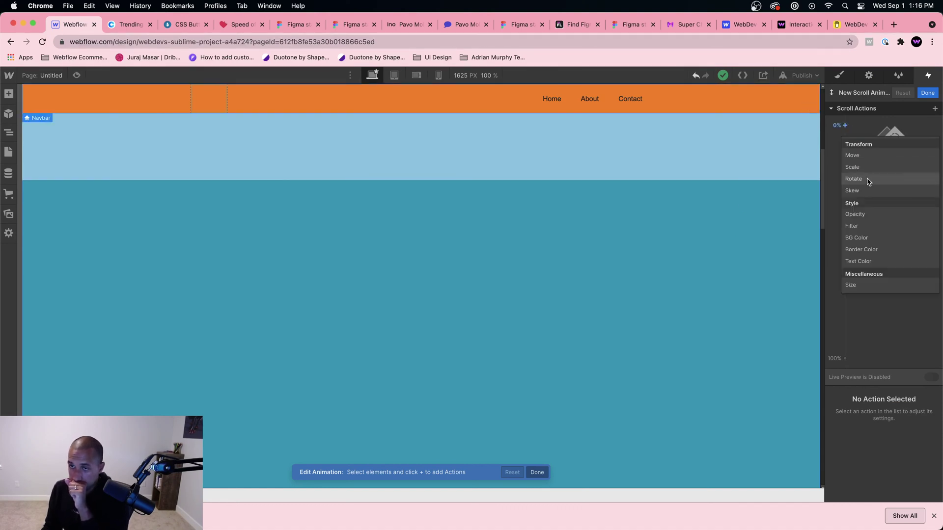
{"action": "left_click", "coordinate": [864, 238]}
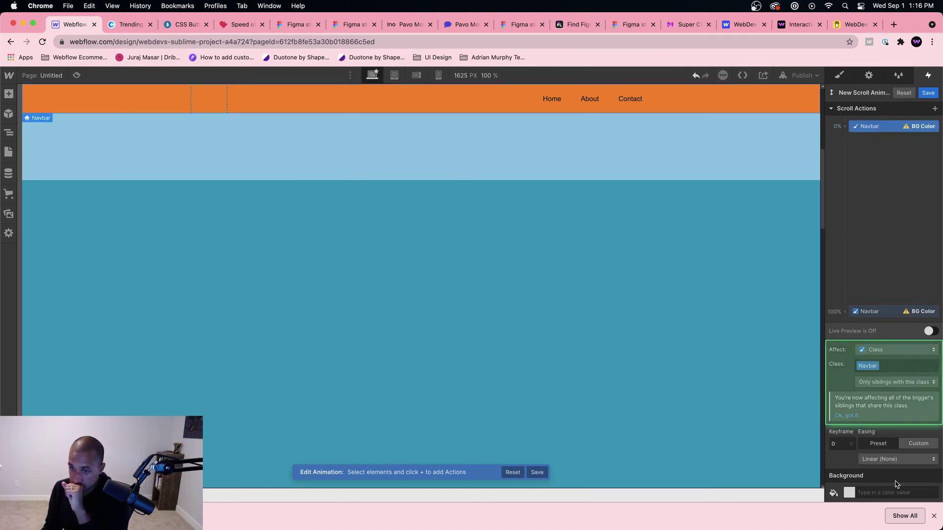
{"action": "left_click", "coordinate": [848, 493]}
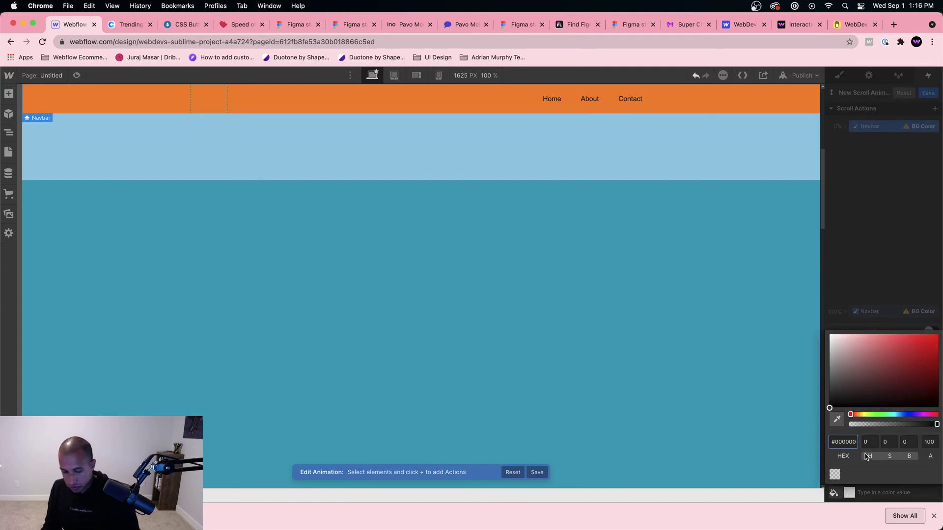
{"action": "type", "text": "FFB703"}
{"action": "key", "text": "Return"}
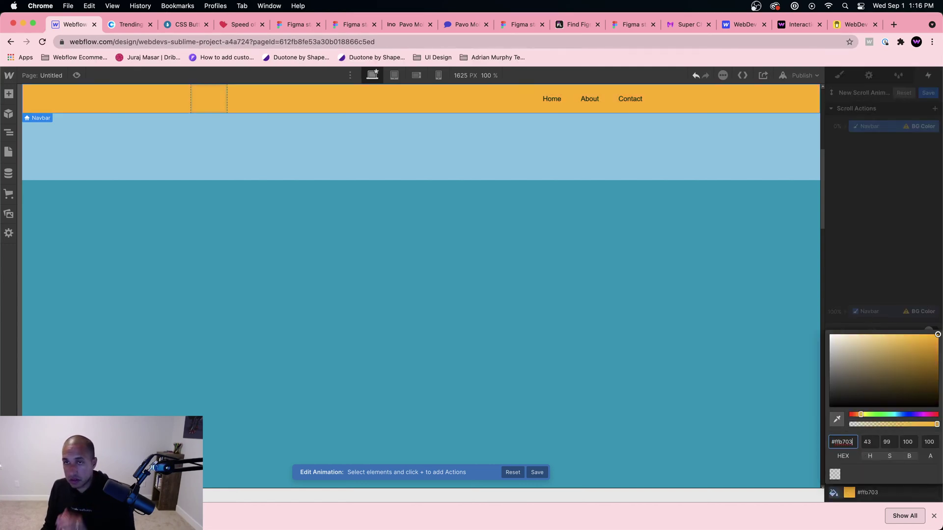
{"action": "left_click", "coordinate": [894, 259]}
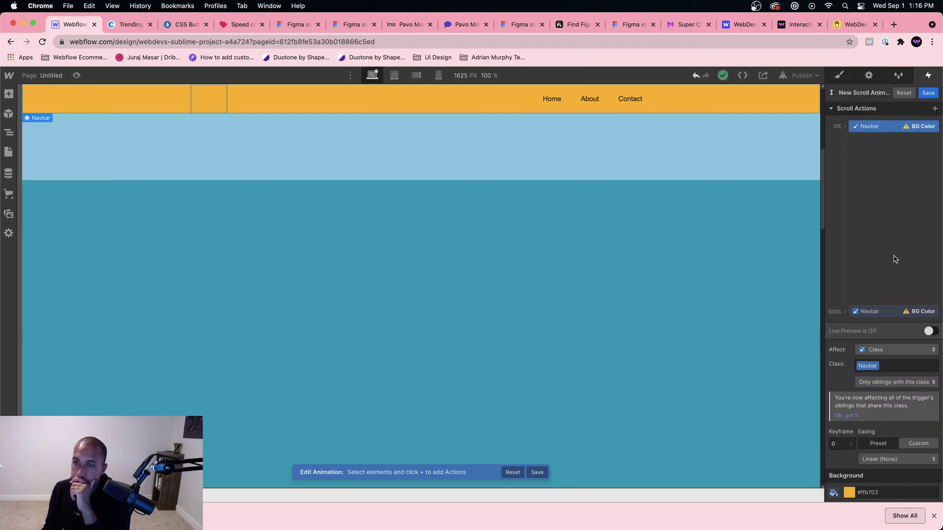
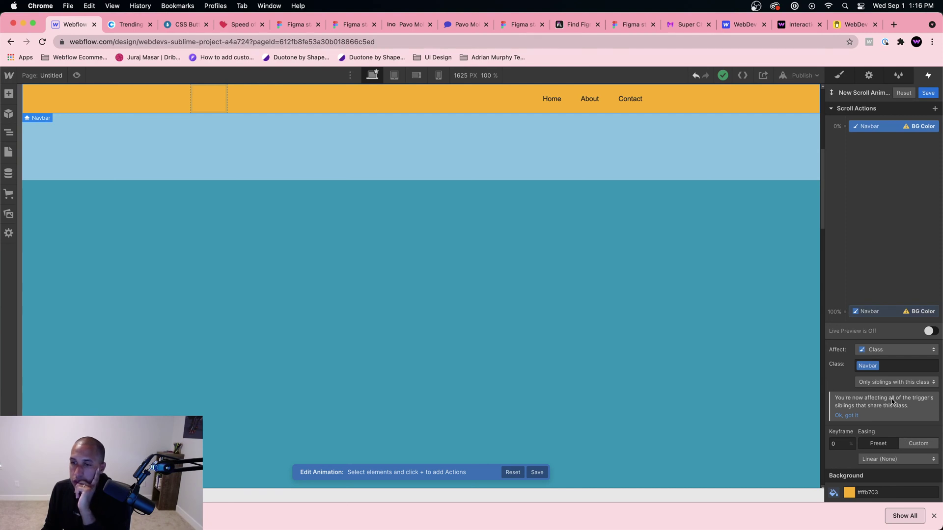
Set the navbar's BG Color at the 100% keyframe to #ffb703 and save the scroll animation
{"action": "left_click", "coordinate": [894, 316]}
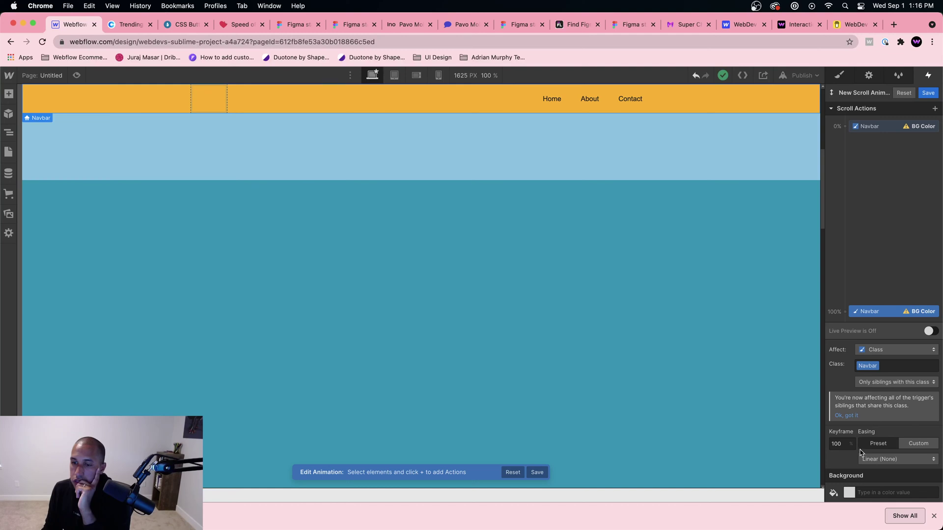
{"action": "left_click", "coordinate": [872, 493]}
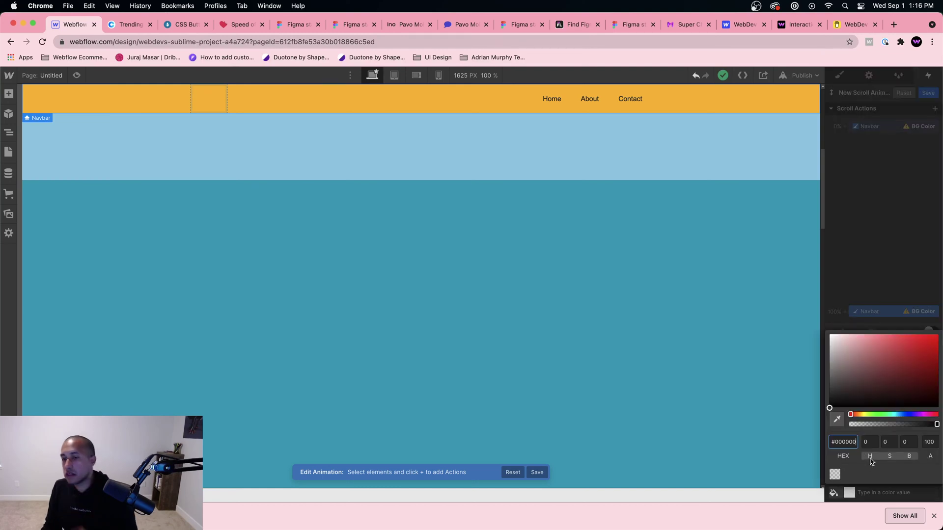
{"action": "double_click", "coordinate": [845, 443]}
{"action": "type", "text": "ffb703"}
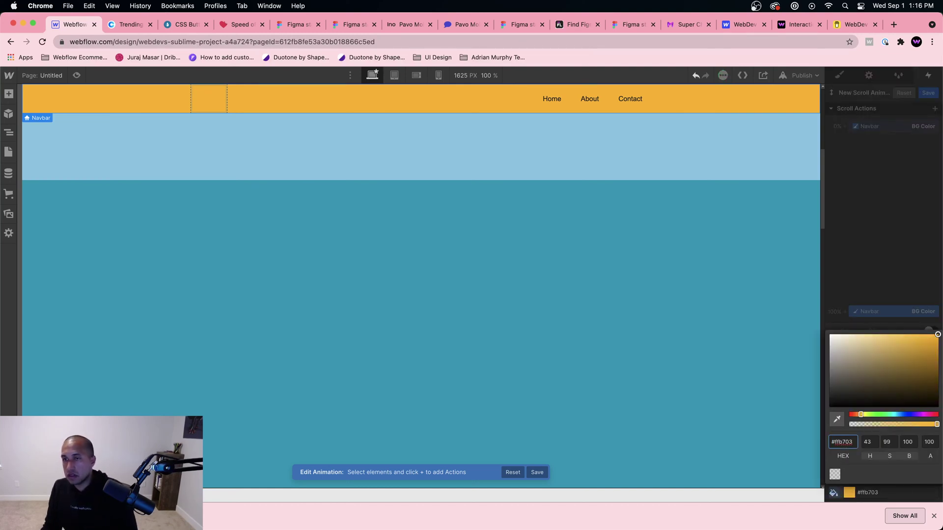
{"action": "left_click", "coordinate": [928, 93]}
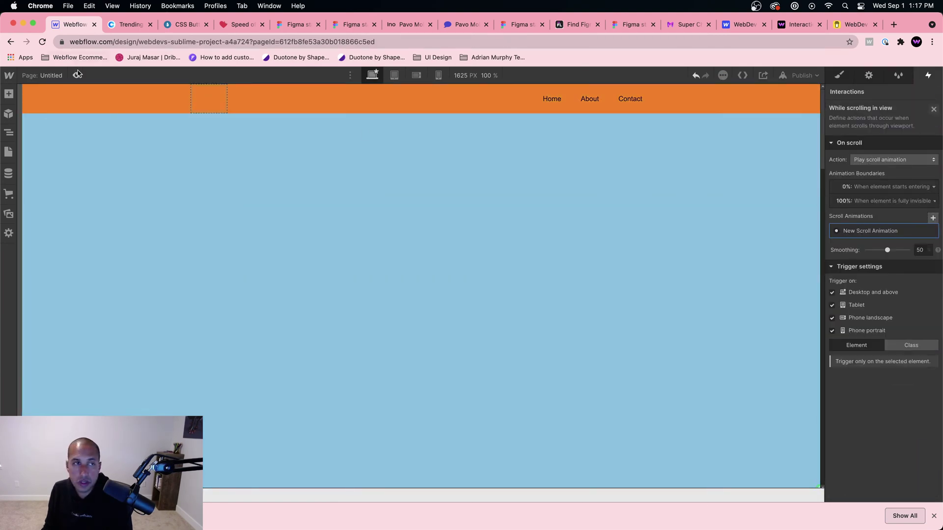
Preview the page to check the navbar colour over the light blue section, and exit the preview
{"action": "left_click", "coordinate": [76, 75]}
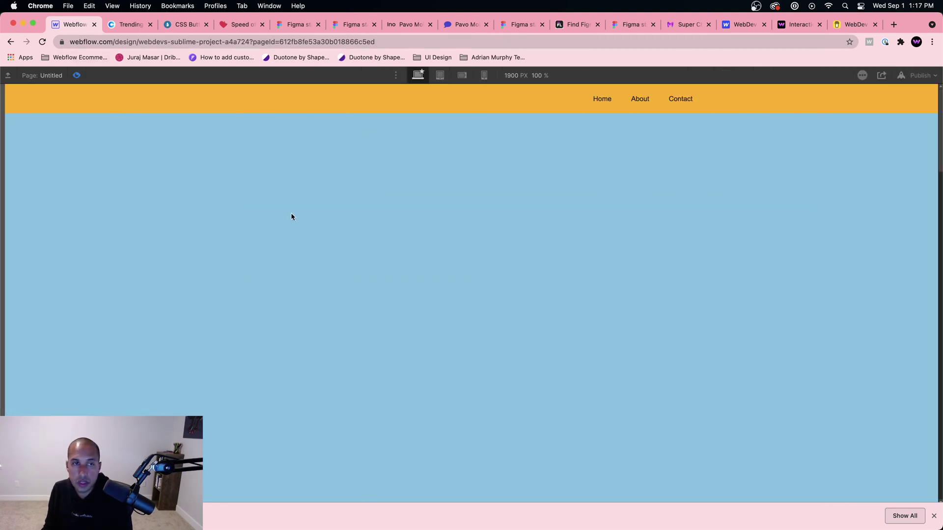
{"action": "scroll", "coordinate": [362, 251], "scroll_direction": "down", "scroll_amount": 5}
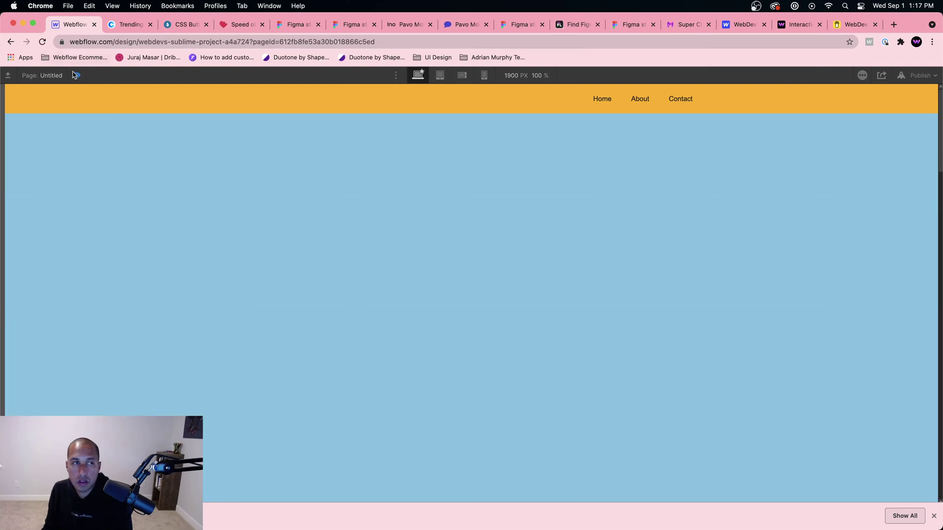
{"action": "left_click", "coordinate": [76, 75]}
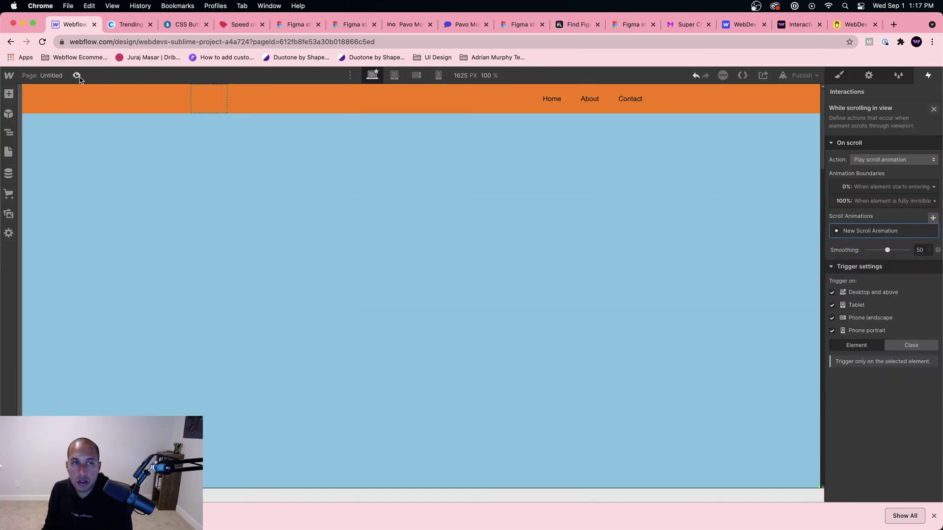
{"action": "left_click", "coordinate": [76, 75]}
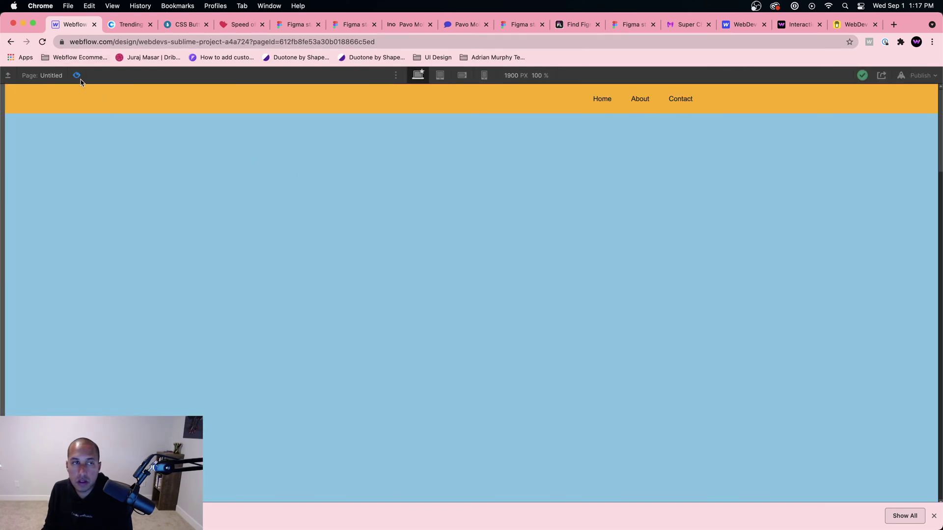
{"action": "left_click", "coordinate": [77, 75]}
Add an offset of about 10 to the end boundary of the teal section's While scrolling in view trigger
{"action": "scroll", "coordinate": [608, 355], "scroll_direction": "down", "scroll_amount": 5}
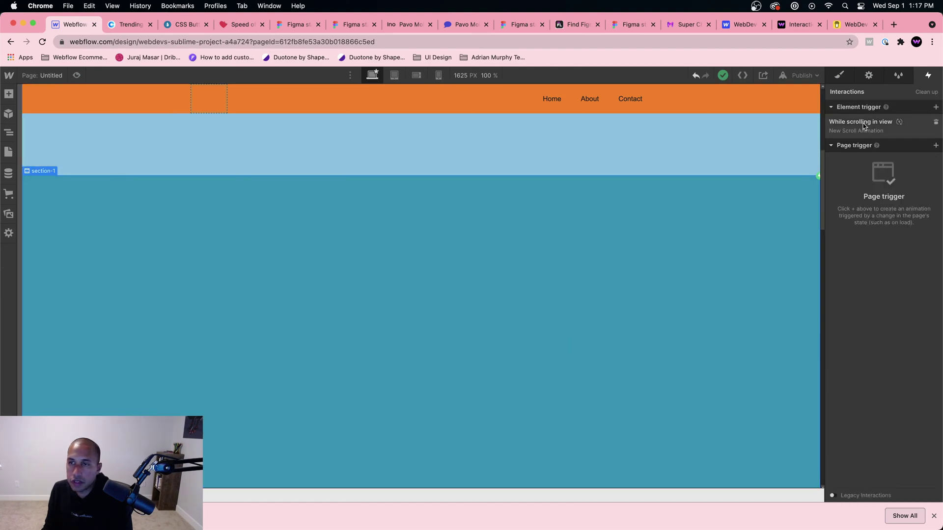
{"action": "left_click", "coordinate": [864, 126]}
{"action": "left_click", "coordinate": [886, 159]}
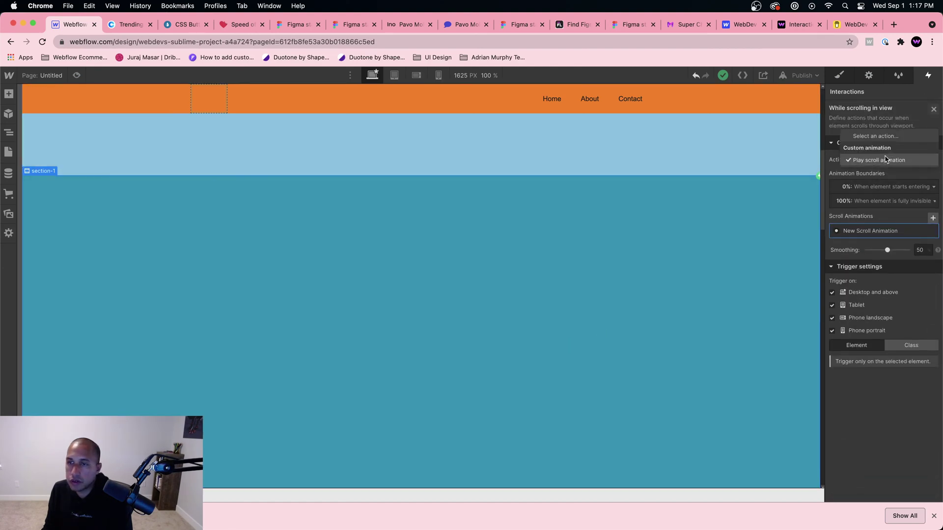
{"action": "left_click", "coordinate": [885, 159]}
{"action": "left_click", "coordinate": [871, 186]}
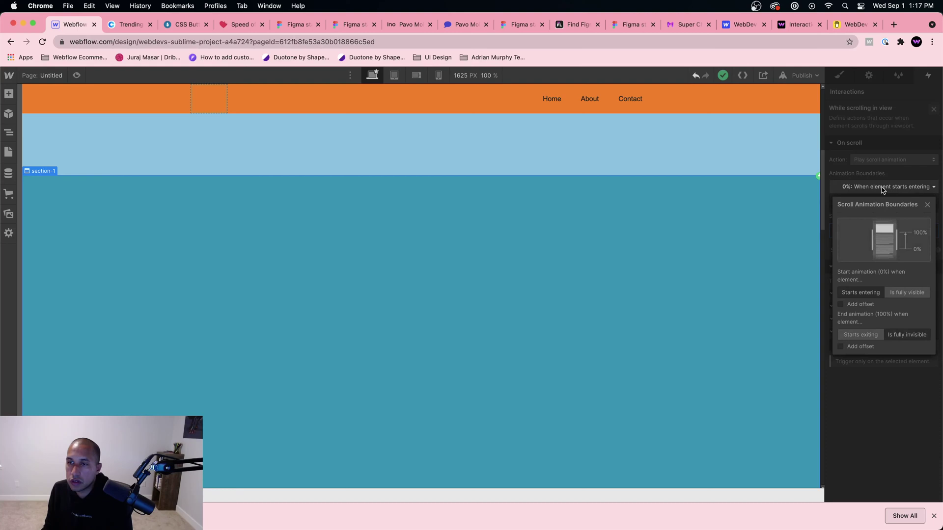
{"action": "left_click", "coordinate": [860, 351]}
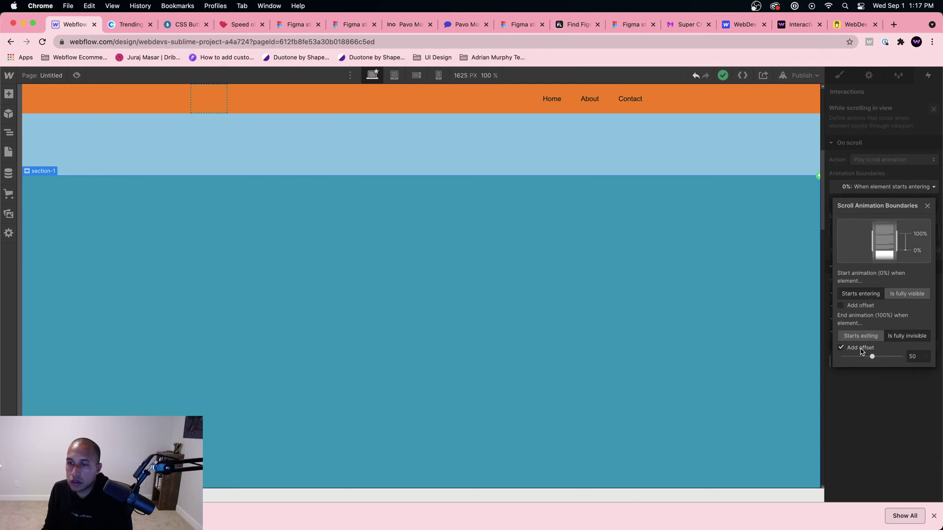
{"action": "left_click_drag", "start_coordinate": [872, 357], "coordinate": [855, 357]}
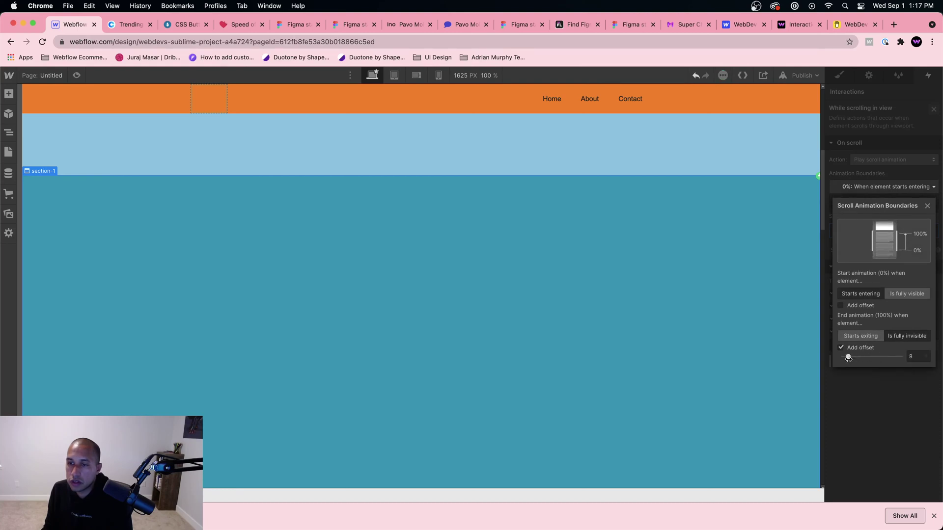
{"action": "left_click", "coordinate": [904, 179]}
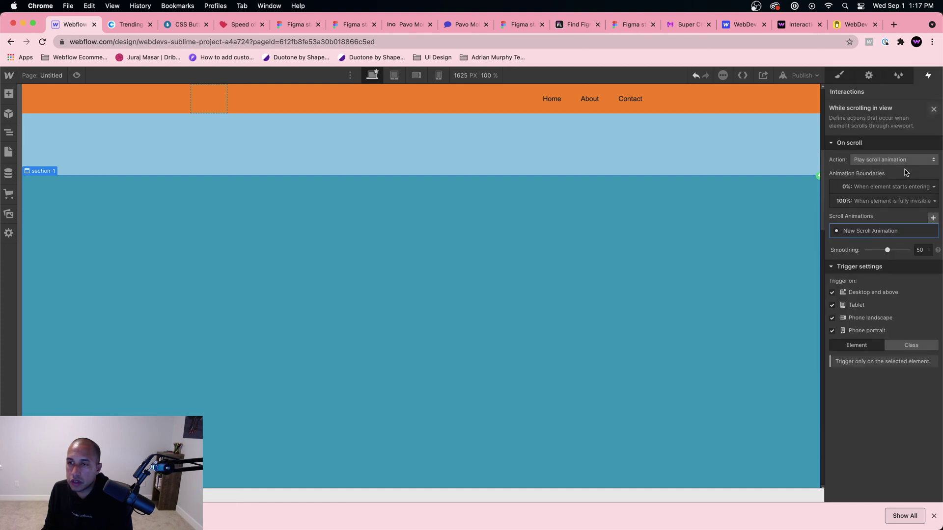
{"action": "left_click", "coordinate": [884, 201]}
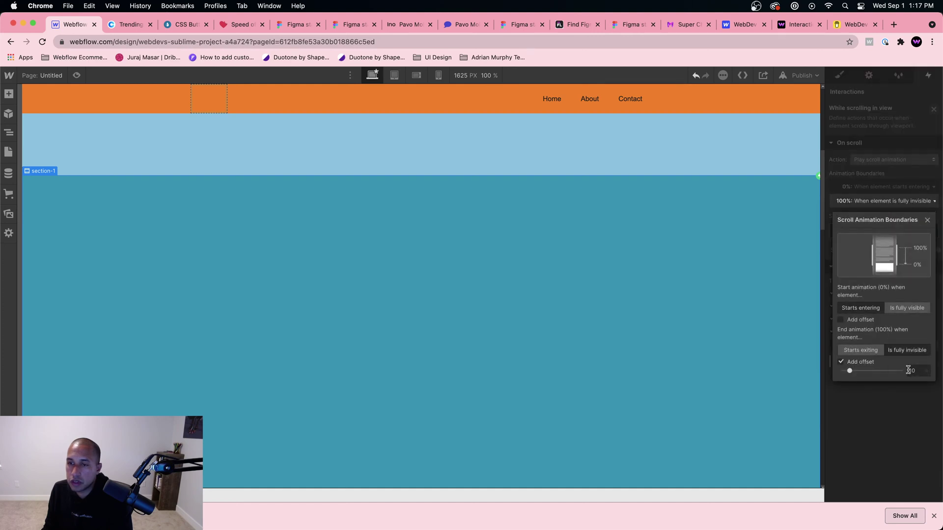
{"action": "left_click", "coordinate": [889, 185]}
{"action": "left_click", "coordinate": [877, 185]}
{"action": "left_click", "coordinate": [878, 185]}
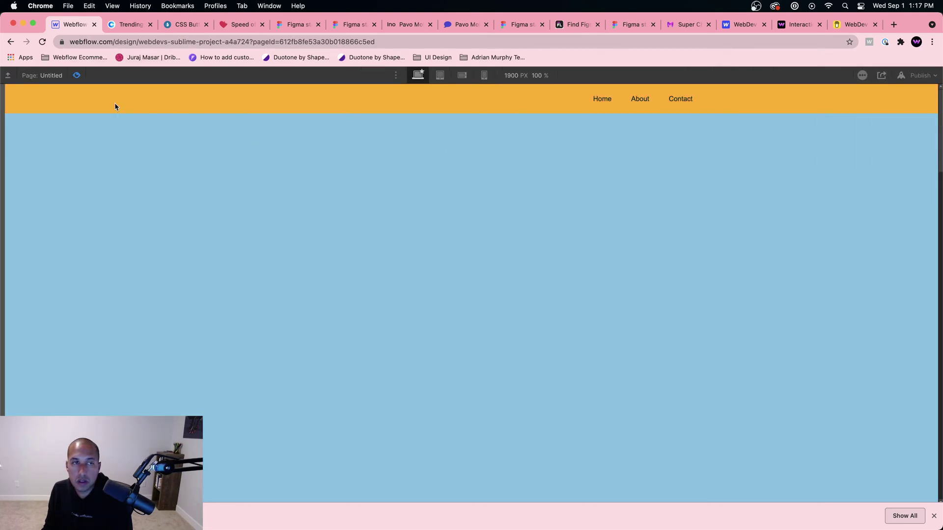
Preview the navbar colour while scrolling between the light blue and teal sections, exit the preview, and look over both sections
{"action": "left_click", "coordinate": [76, 76]}
{"action": "scroll", "coordinate": [246, 180], "scroll_direction": "down", "scroll_amount": 10}
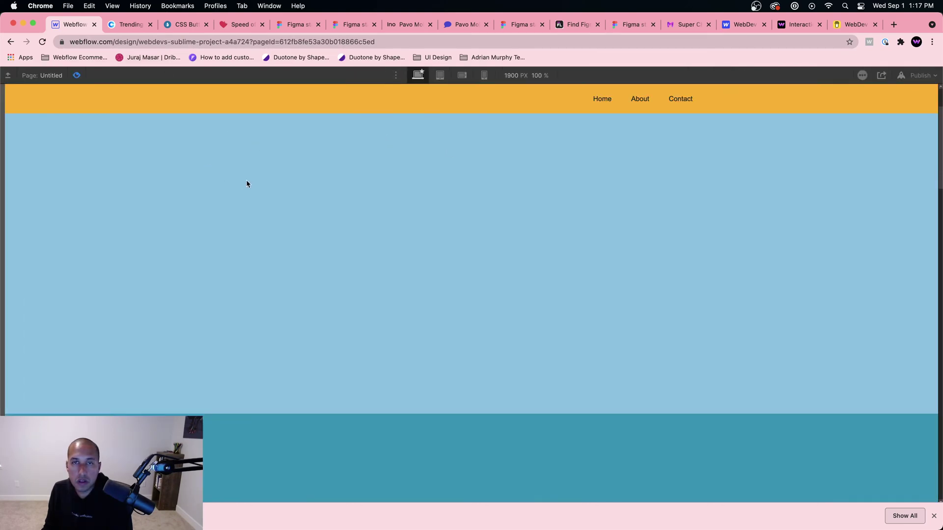
{"action": "scroll", "coordinate": [246, 179], "scroll_direction": "up", "scroll_amount": 10}
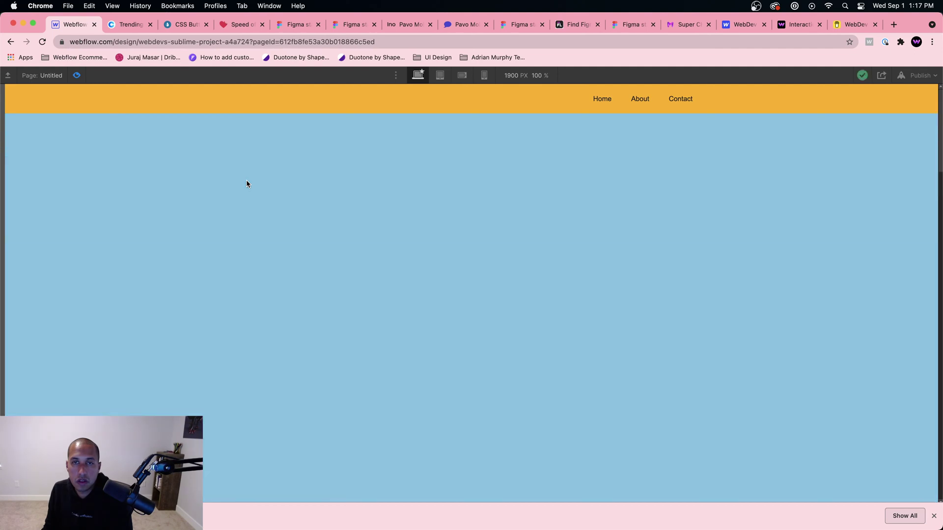
{"action": "left_click", "coordinate": [80, 75]}
{"action": "key", "text": "h"}
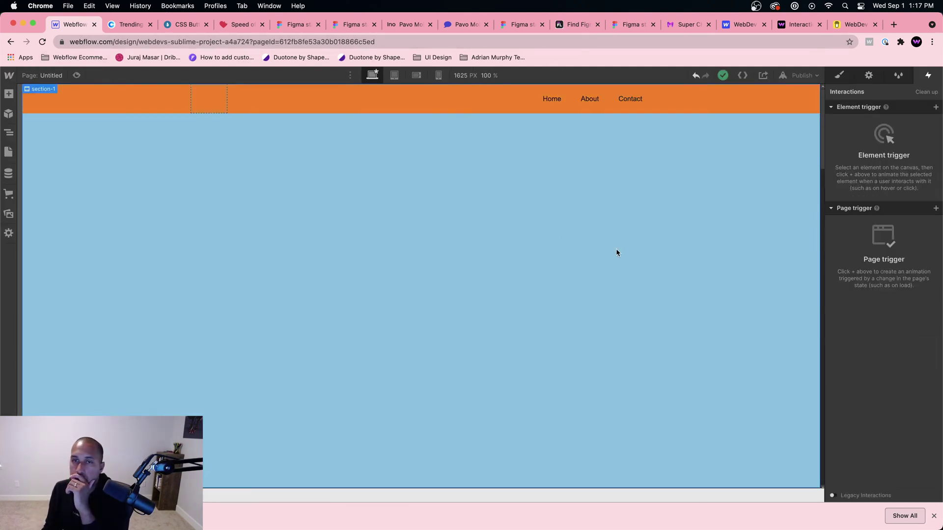
{"action": "scroll", "coordinate": [656, 200], "scroll_direction": "down", "scroll_amount": 5}
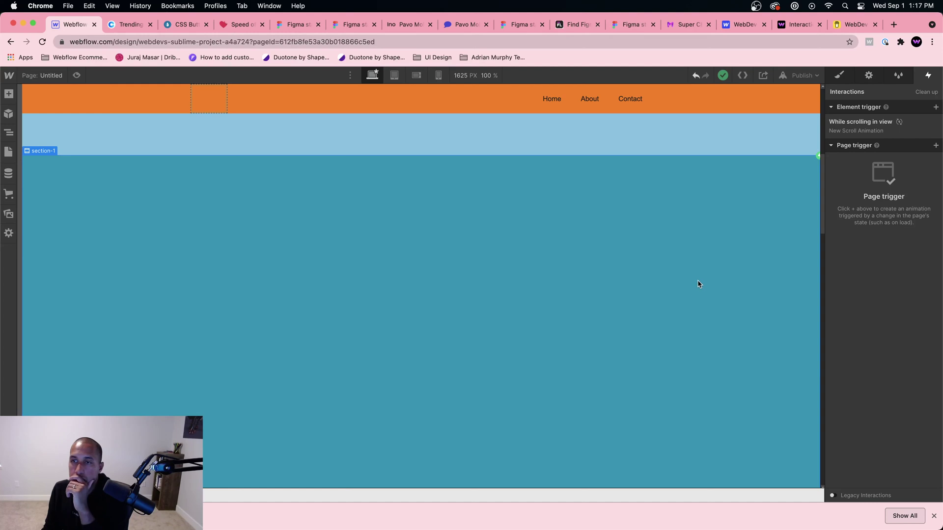
{"action": "scroll", "coordinate": [698, 283], "scroll_direction": "up", "scroll_amount": 5}
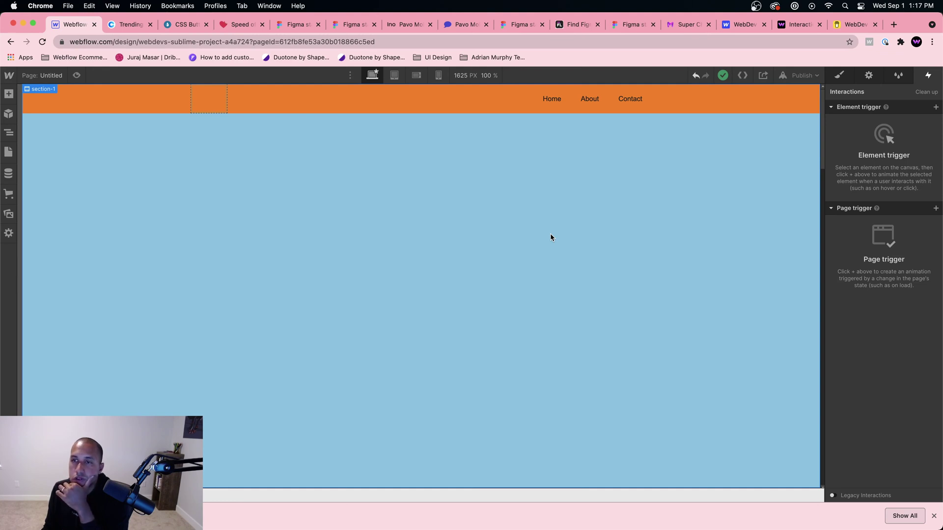
Add a While scrolling in view trigger to the light blue section with the Play scroll animation action
{"action": "left_click", "coordinate": [934, 108]}
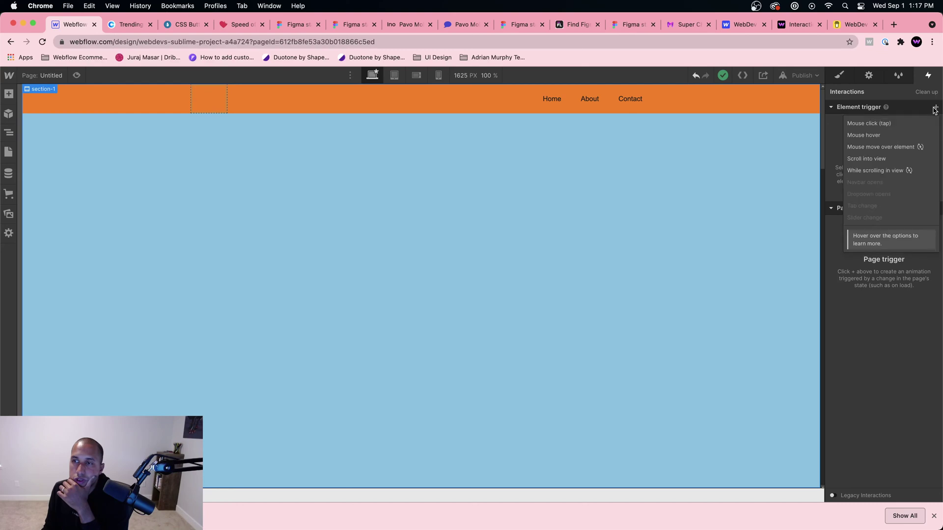
{"action": "left_click", "coordinate": [886, 170]}
{"action": "left_click", "coordinate": [883, 160]}
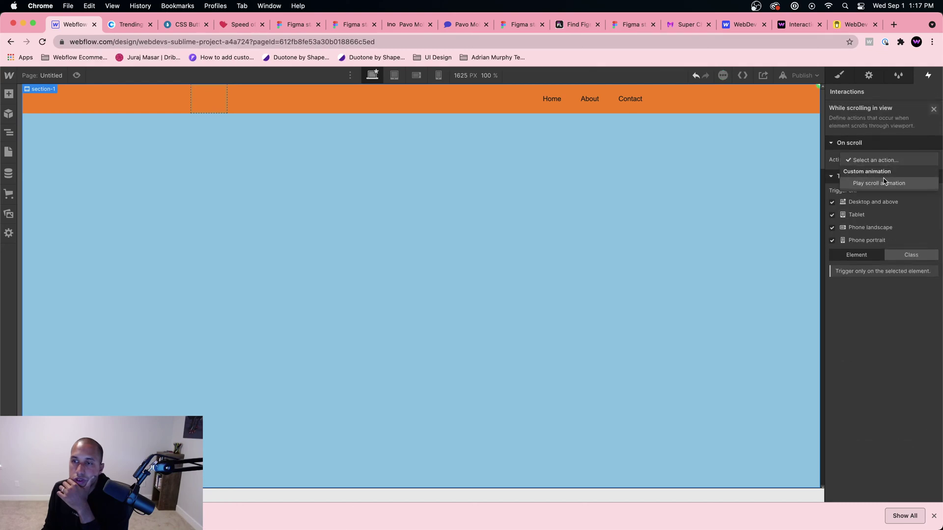
{"action": "left_click", "coordinate": [883, 183]}
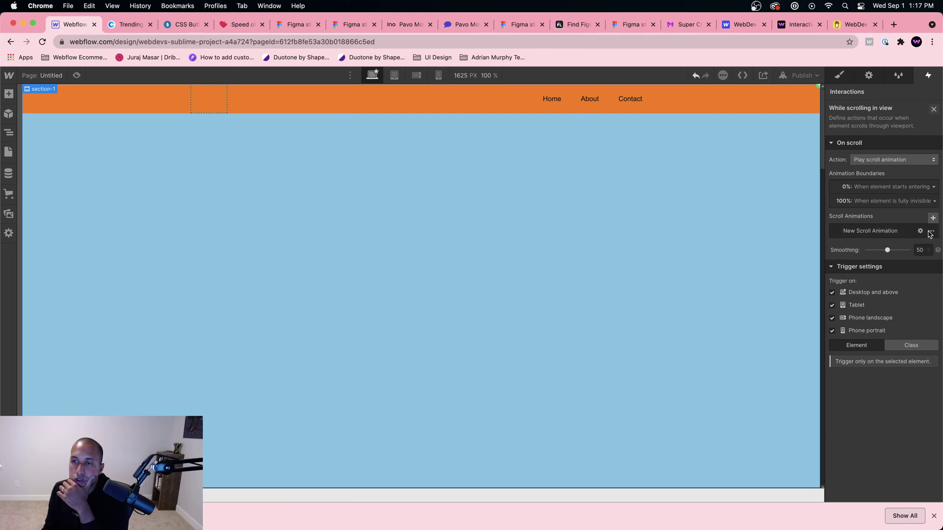
Duplicate New Scroll Animation and open the copy for editing
{"action": "left_click", "coordinate": [930, 232]}
{"action": "left_click", "coordinate": [906, 269]}
{"action": "left_click", "coordinate": [869, 246]}
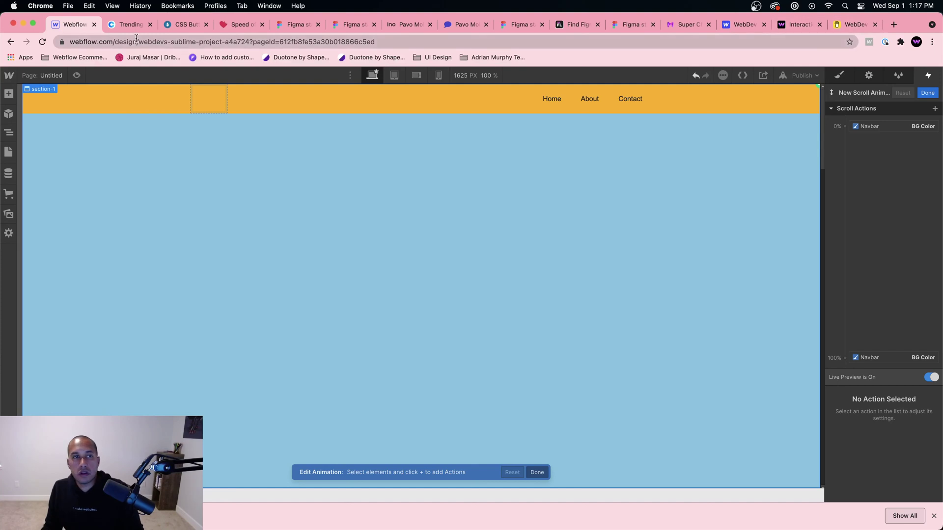
Copy the orange hex FB8500 from the Coolors palette and set it as the navbar's BG Color at the 0% keyframe in Webflow
{"action": "left_click", "coordinate": [123, 24]}
{"action": "left_click", "coordinate": [552, 392]}
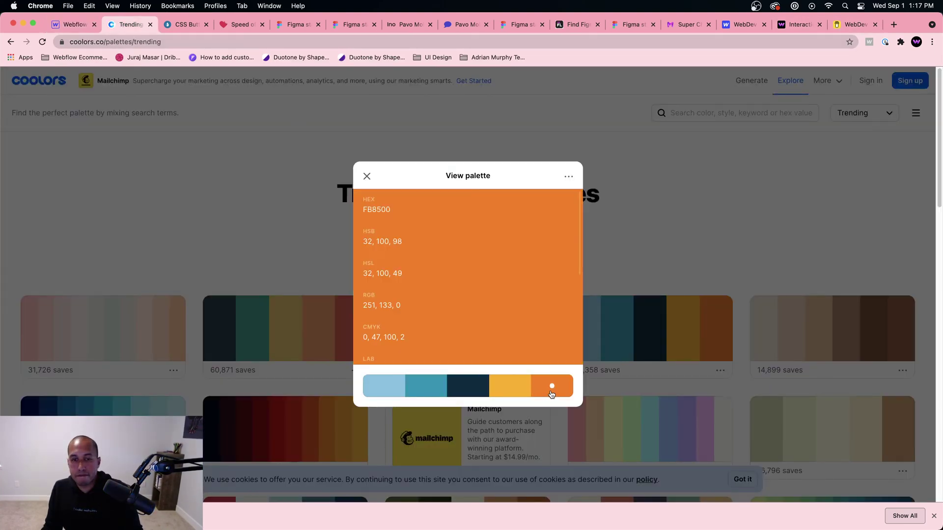
{"action": "left_click", "coordinate": [74, 24]}
{"action": "left_click", "coordinate": [883, 126]}
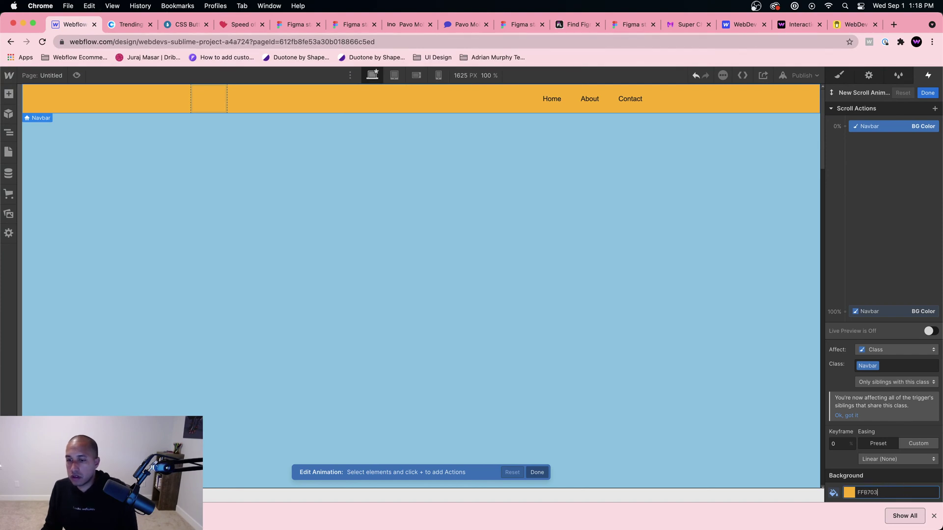
{"action": "key", "text": "Return"}
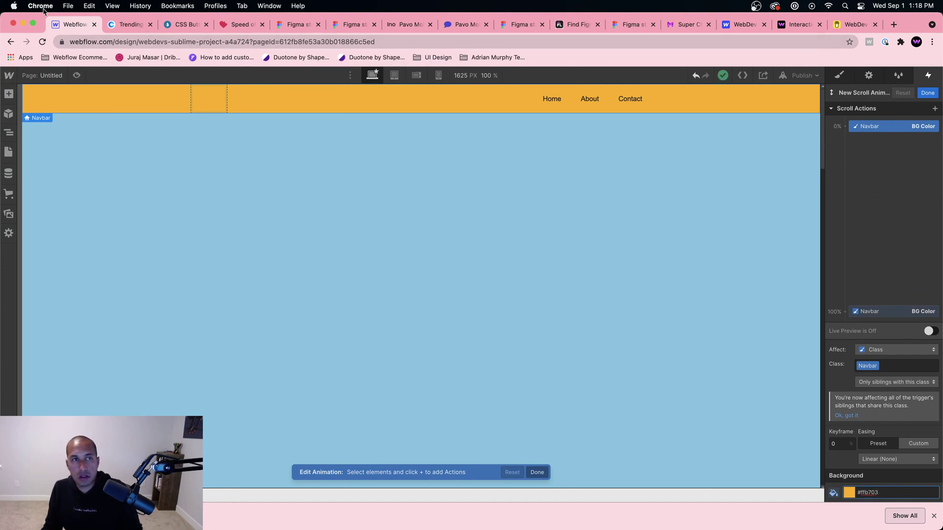
{"action": "left_click", "coordinate": [129, 24]}
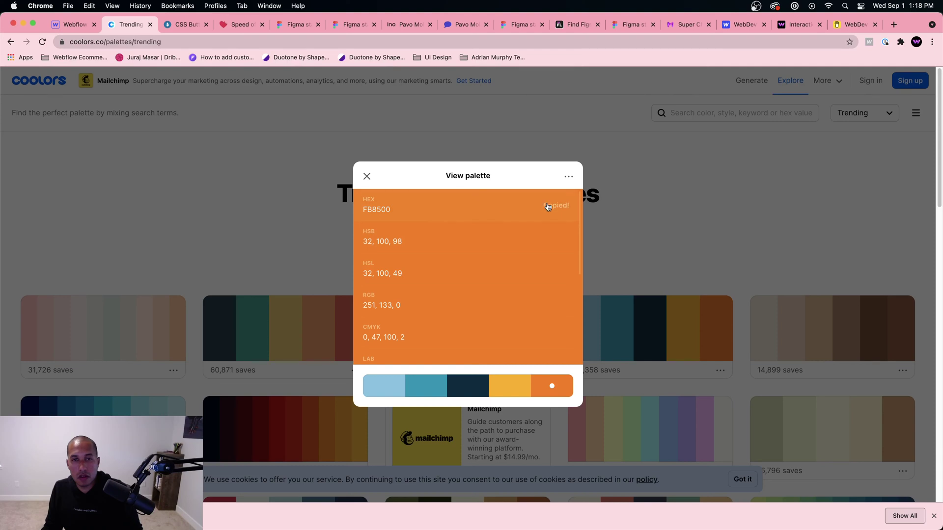
{"action": "left_click", "coordinate": [89, 24]}
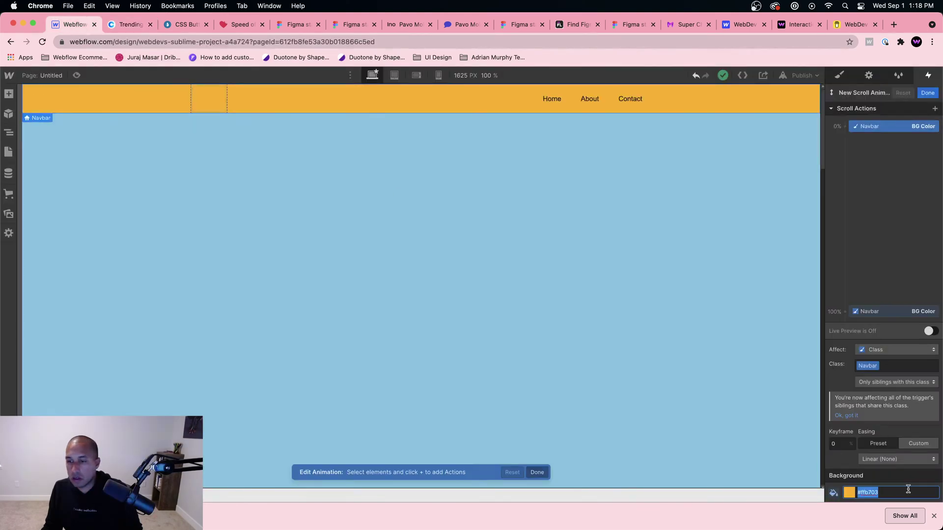
{"action": "type", "text": "FB8500"}
{"action": "key", "text": "Return"}
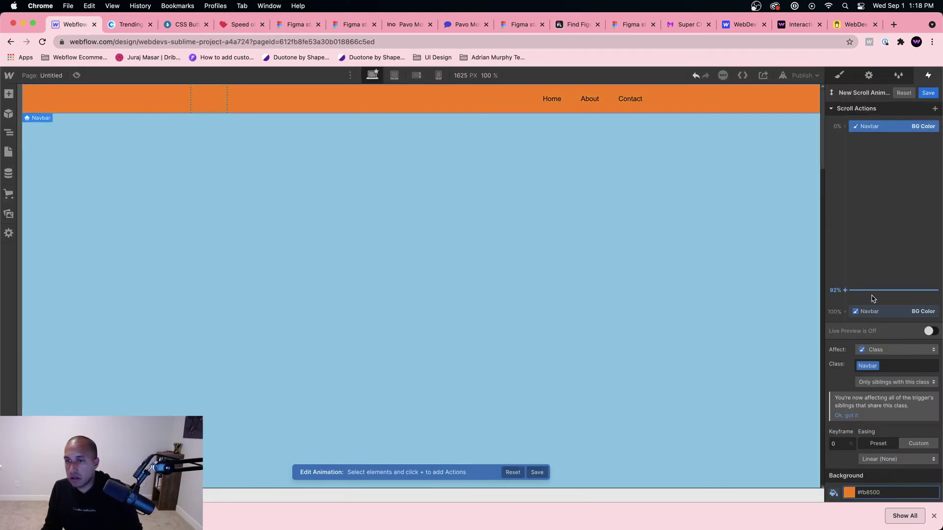
Set the navbar's BG Color at the 100% keyframe to #fb8500 and save the duplicated scroll animation
{"action": "left_click", "coordinate": [872, 312]}
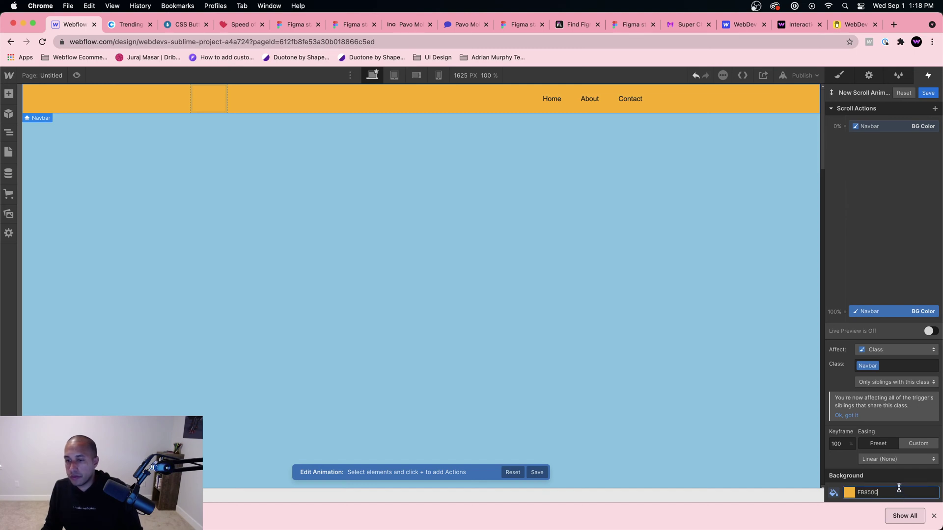
{"action": "key", "text": "Return"}
{"action": "left_click", "coordinate": [921, 93]}
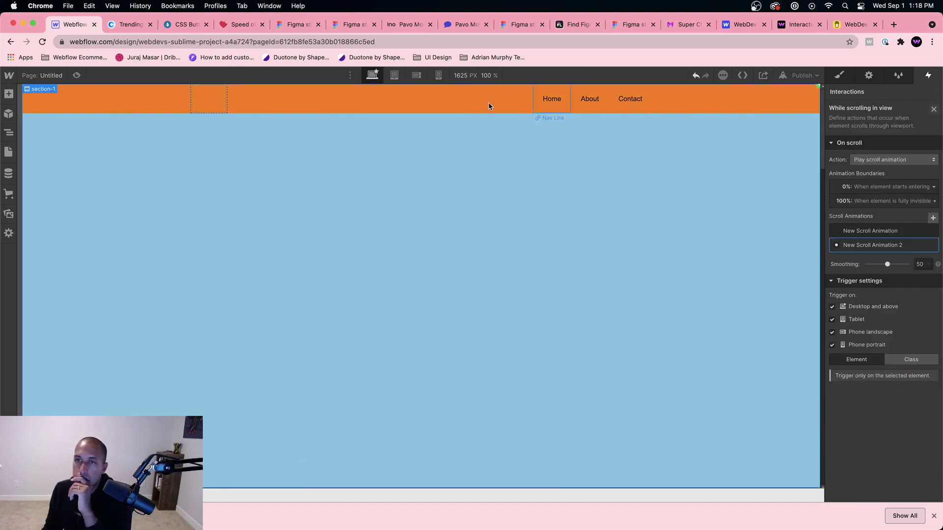
Preview the navbar colour while scrolling between the light blue, teal and dark navy sections, and exit the preview
{"action": "left_click", "coordinate": [76, 75]}
{"action": "scroll", "coordinate": [253, 193], "scroll_direction": "down", "scroll_amount": 6}
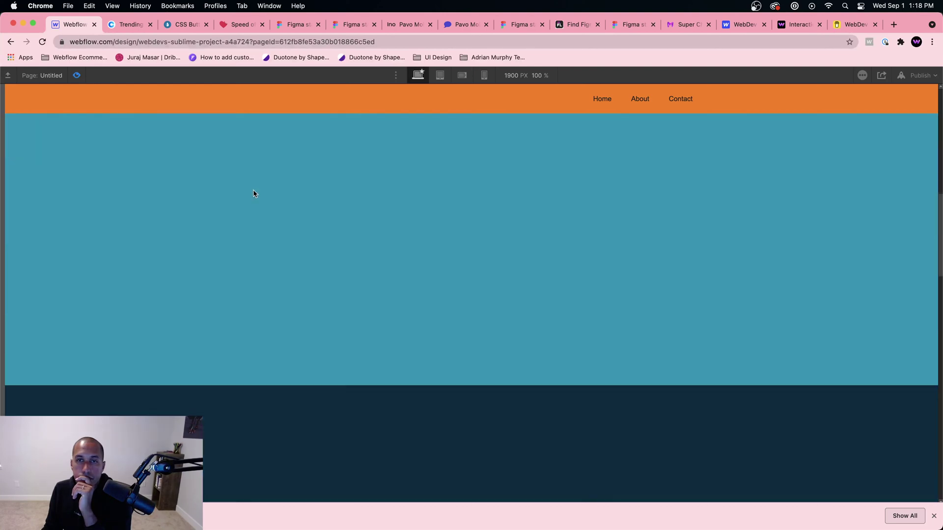
{"action": "scroll", "coordinate": [253, 193], "scroll_direction": "up", "scroll_amount": 8}
{"action": "scroll", "coordinate": [253, 193], "scroll_direction": "down", "scroll_amount": 5}
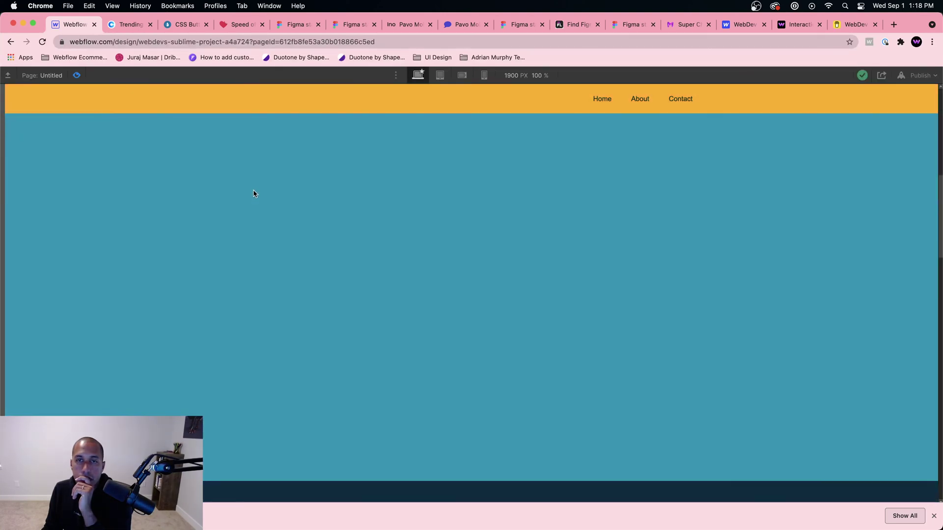
{"action": "scroll", "coordinate": [253, 193], "scroll_direction": "up", "scroll_amount": 8}
{"action": "scroll", "coordinate": [253, 193], "scroll_direction": "down", "scroll_amount": 3}
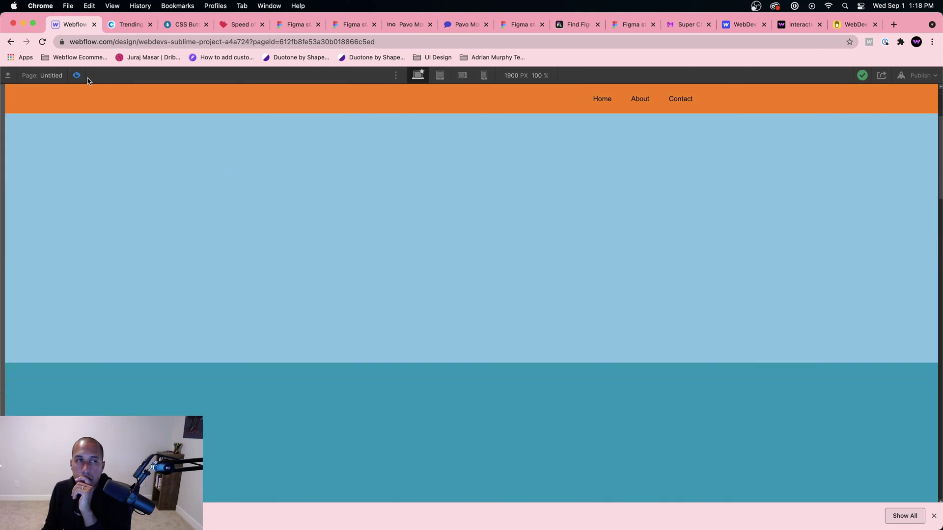
{"action": "scroll", "coordinate": [86, 93], "scroll_direction": "up", "scroll_amount": 3}
{"action": "left_click", "coordinate": [78, 76]}
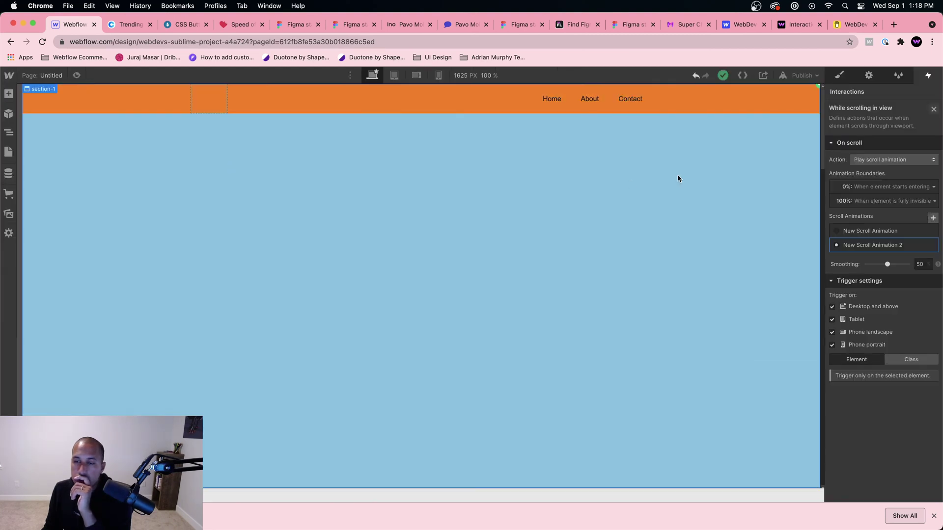
Rename the duplicated orange scroll animation as 2 and save it
{"action": "left_click", "coordinate": [871, 245]}
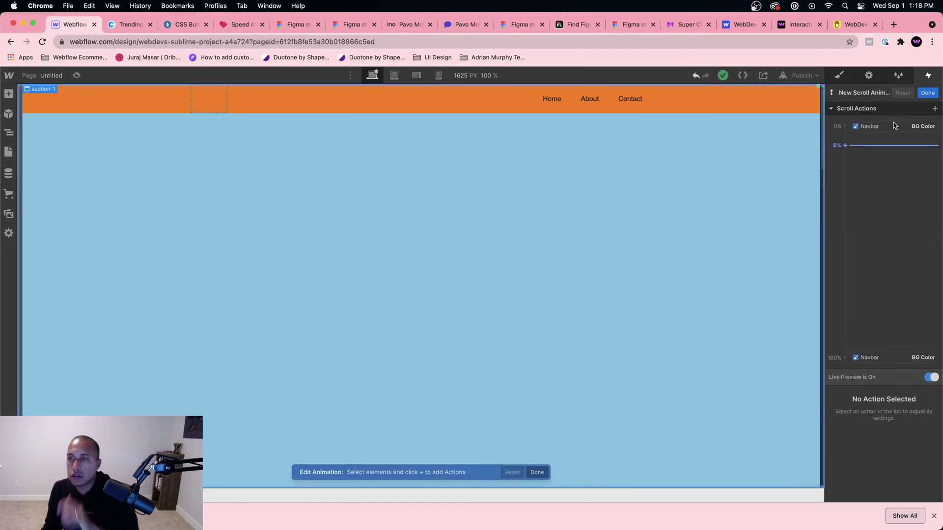
{"action": "left_click", "coordinate": [866, 93]}
{"action": "key", "text": "BackSpace"}
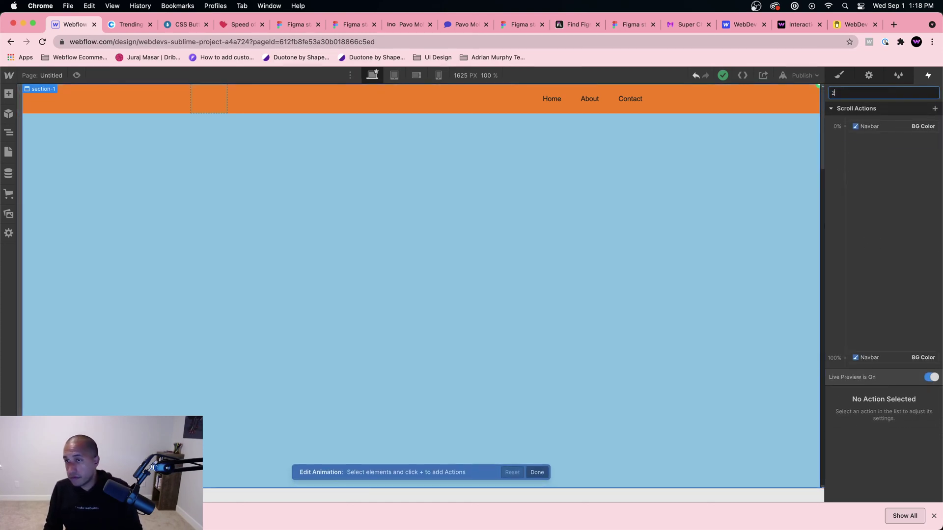
{"action": "type", "text": "2"}
{"action": "left_click", "coordinate": [928, 92]}
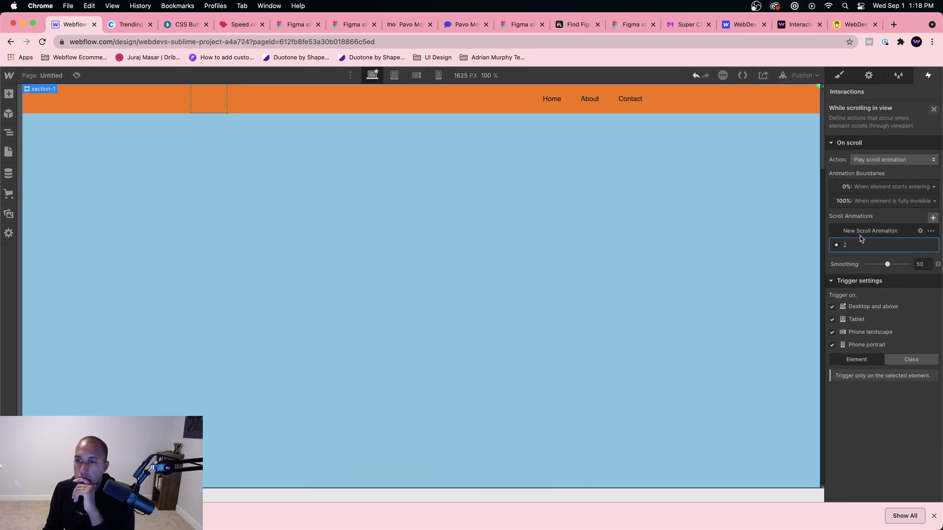
Check the light blue section's animation boundaries, close its trigger settings, and look over the sections' scroll triggers
{"action": "left_click", "coordinate": [864, 201]}
{"action": "left_click", "coordinate": [877, 186]}
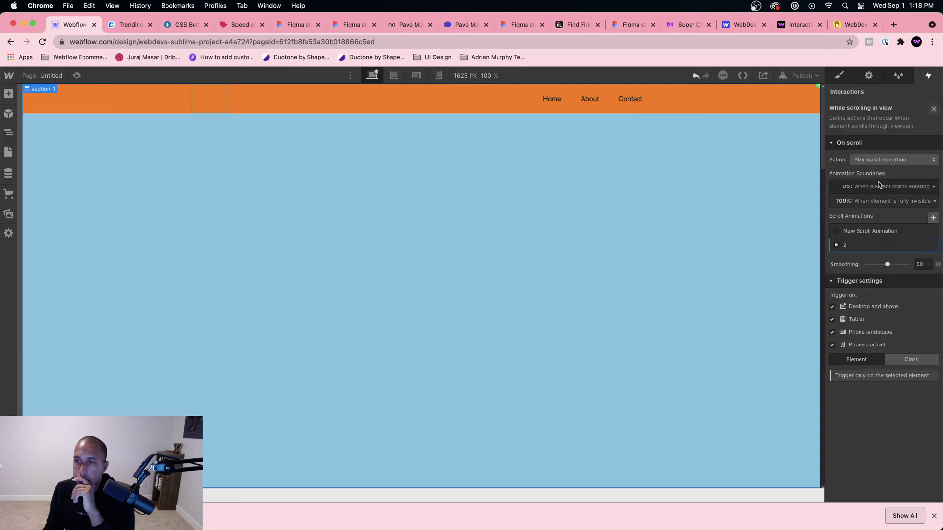
{"action": "left_click", "coordinate": [879, 186]}
{"action": "left_click", "coordinate": [882, 185]}
{"action": "left_click", "coordinate": [933, 110]}
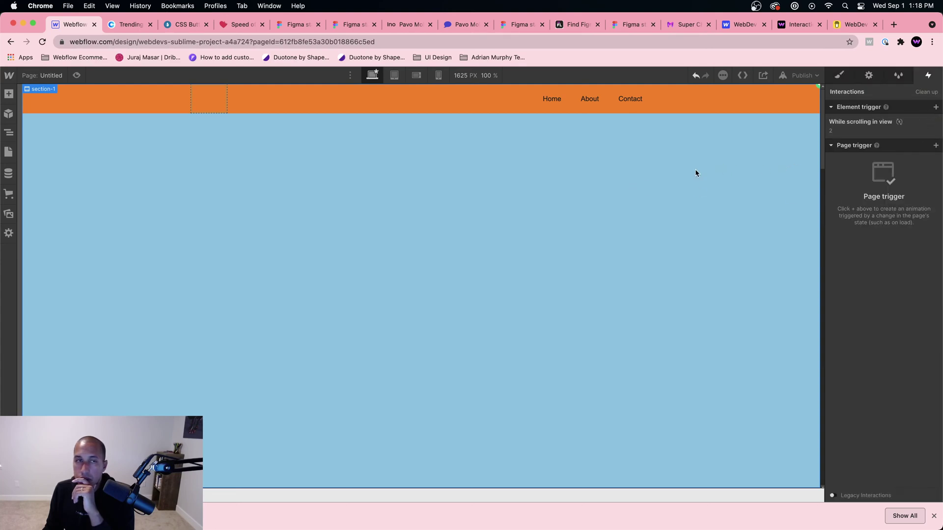
{"action": "scroll", "coordinate": [694, 169], "scroll_direction": "down", "scroll_amount": 5}
{"action": "scroll", "coordinate": [652, 208], "scroll_direction": "up", "scroll_amount": 5}
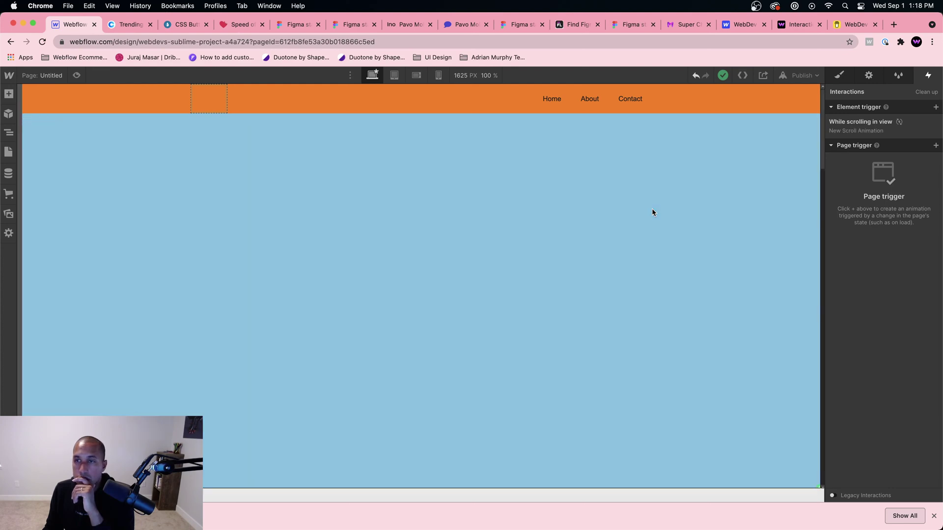
Rename the original New Scroll Animation as 2 and save it
{"action": "left_click", "coordinate": [860, 123]}
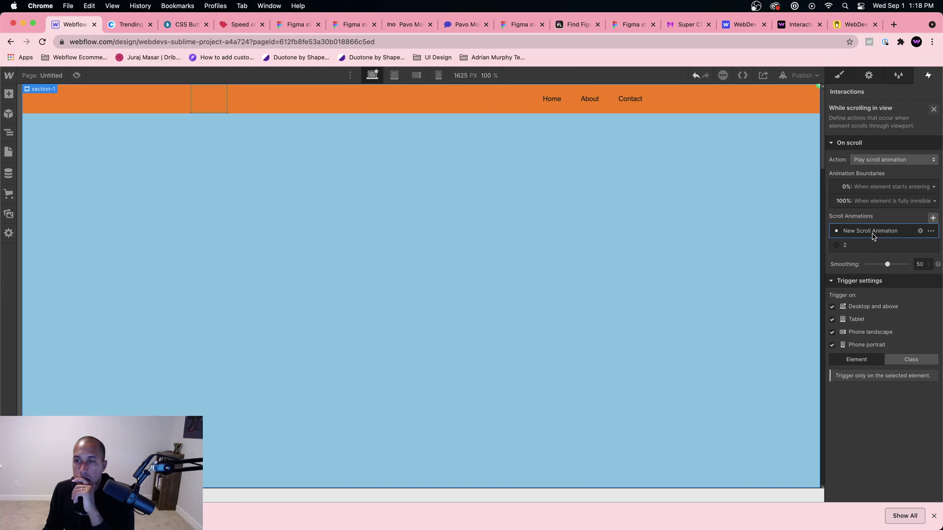
{"action": "left_click", "coordinate": [872, 236]}
{"action": "left_click", "coordinate": [862, 91]}
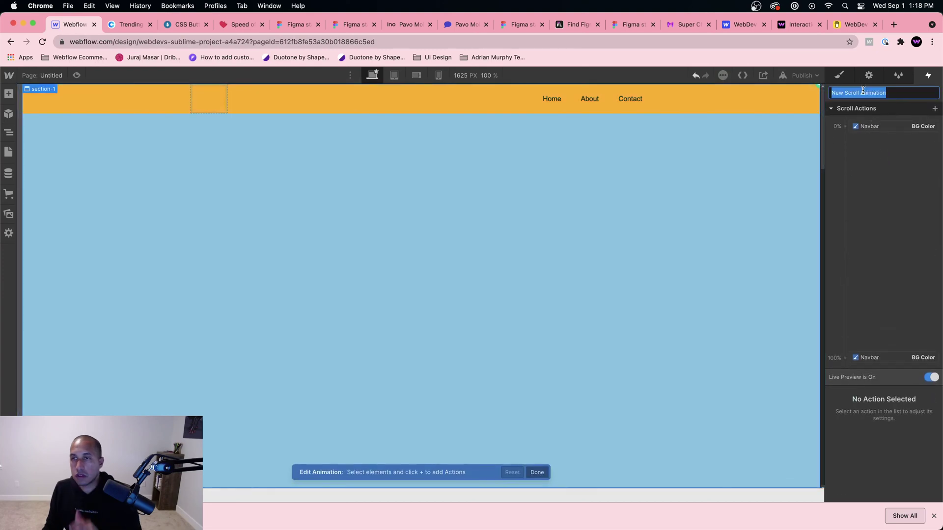
{"action": "type", "text": "1"}
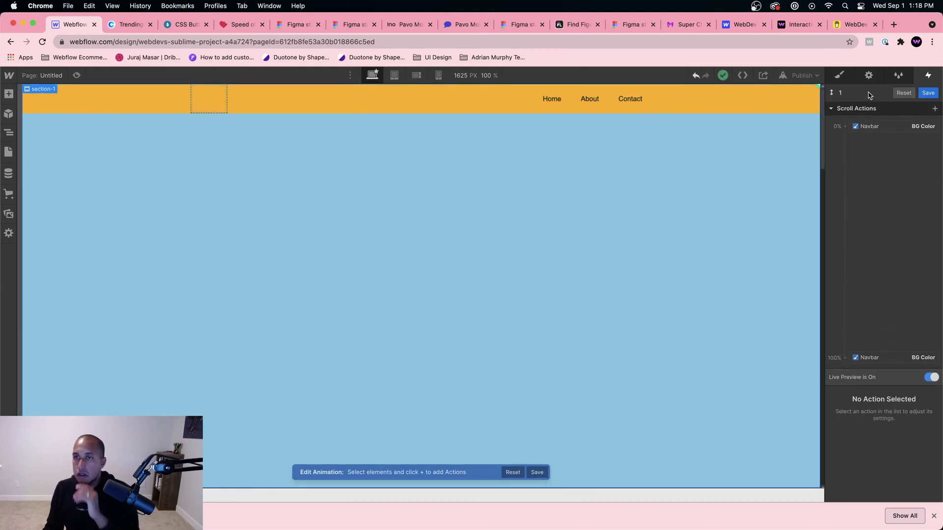
{"action": "left_click", "coordinate": [840, 91]}
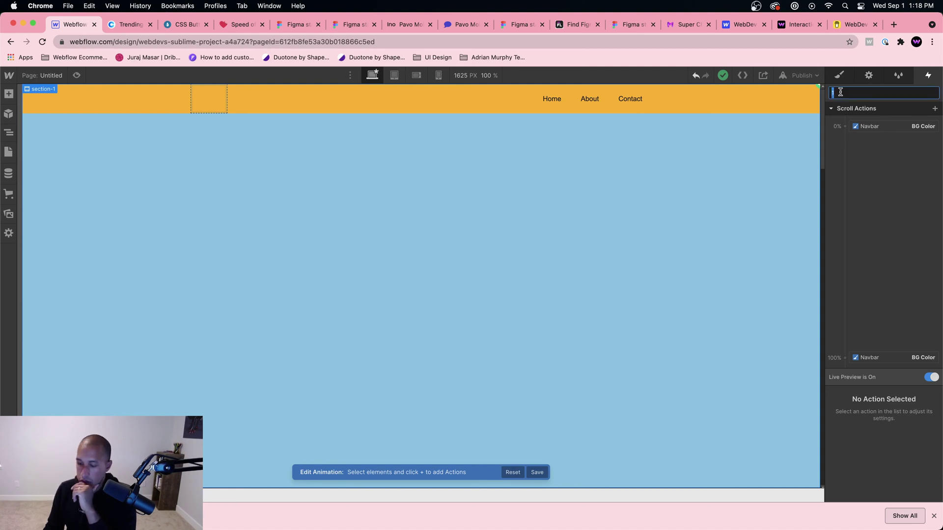
{"action": "type", "text": "2"}
{"action": "key", "text": "Return"}
{"action": "left_click", "coordinate": [927, 93]}
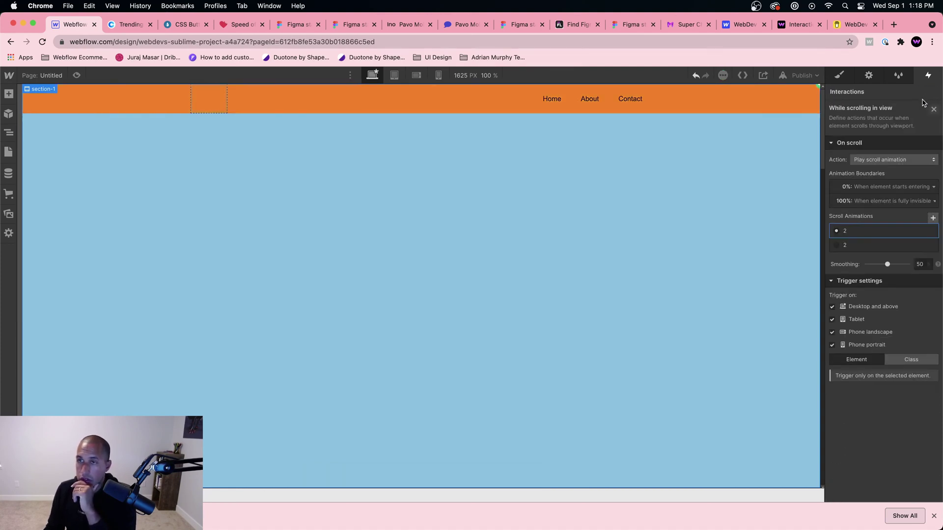
Check the original animation's BG Color at the 0% keyframe, and rename the orange duplicate as 1 and save it
{"action": "left_click", "coordinate": [864, 230]}
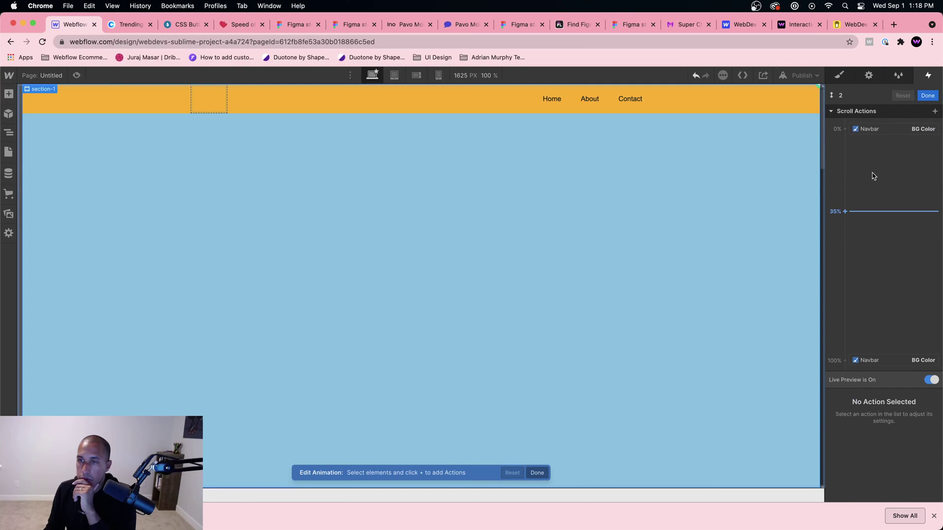
{"action": "left_click", "coordinate": [871, 126]}
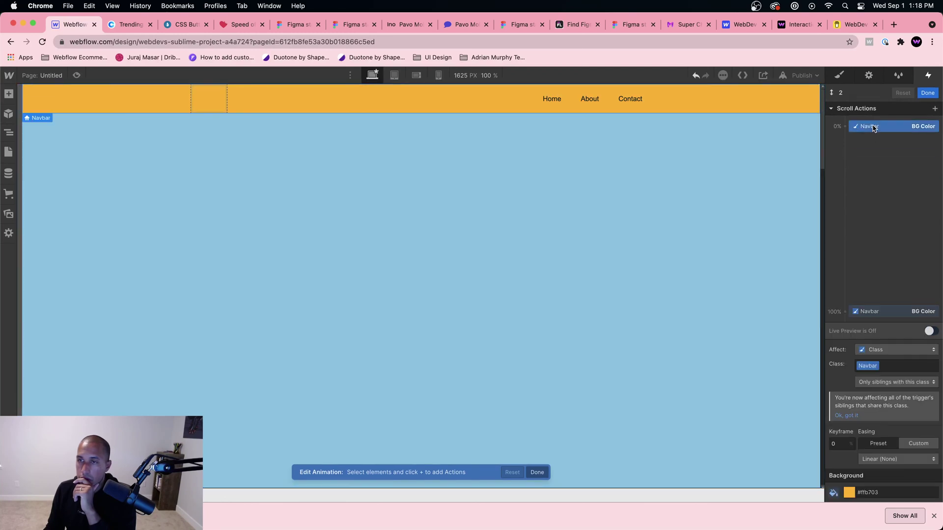
{"action": "left_click", "coordinate": [935, 94]}
{"action": "left_click", "coordinate": [859, 244]}
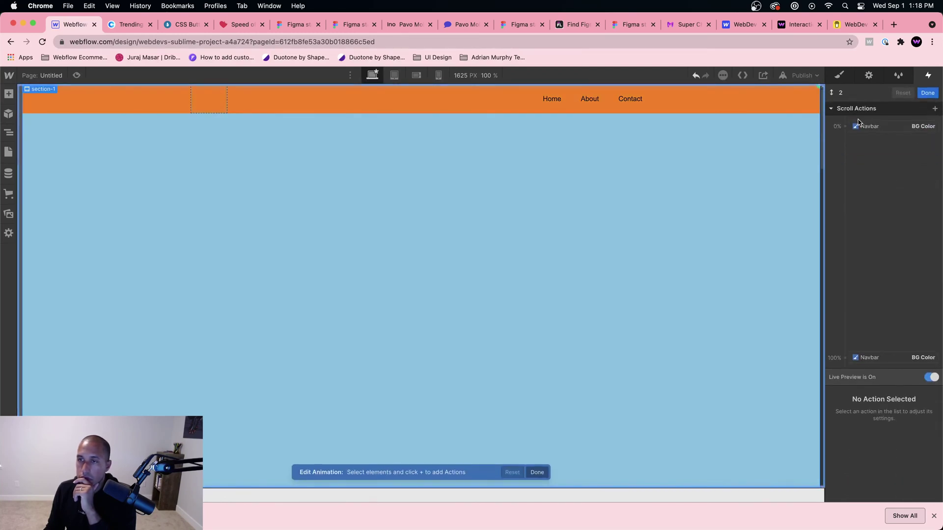
{"action": "double_click", "coordinate": [840, 92]}
{"action": "type", "text": "1"}
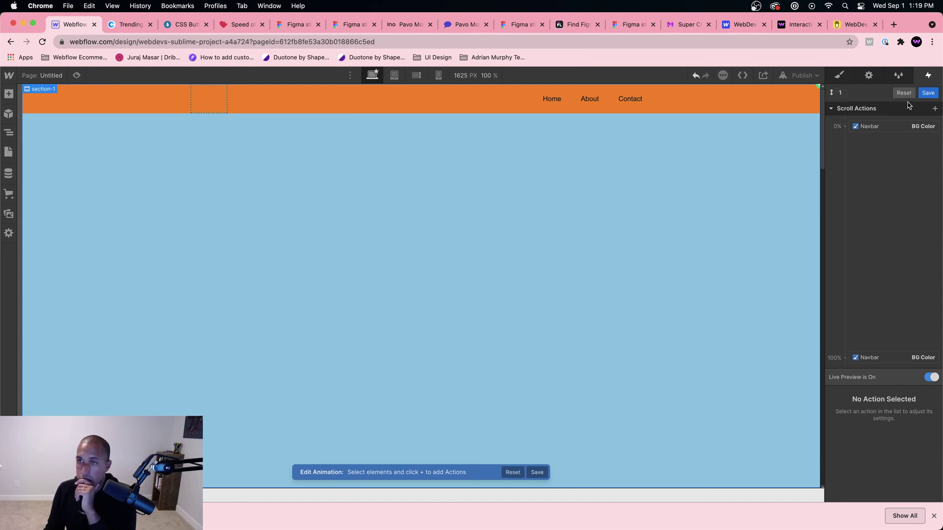
{"action": "left_click", "coordinate": [928, 93]}
Examine the light blue section's action and boundary settings, and check which scroll animation the teal section's trigger uses
{"action": "left_click", "coordinate": [868, 160]}
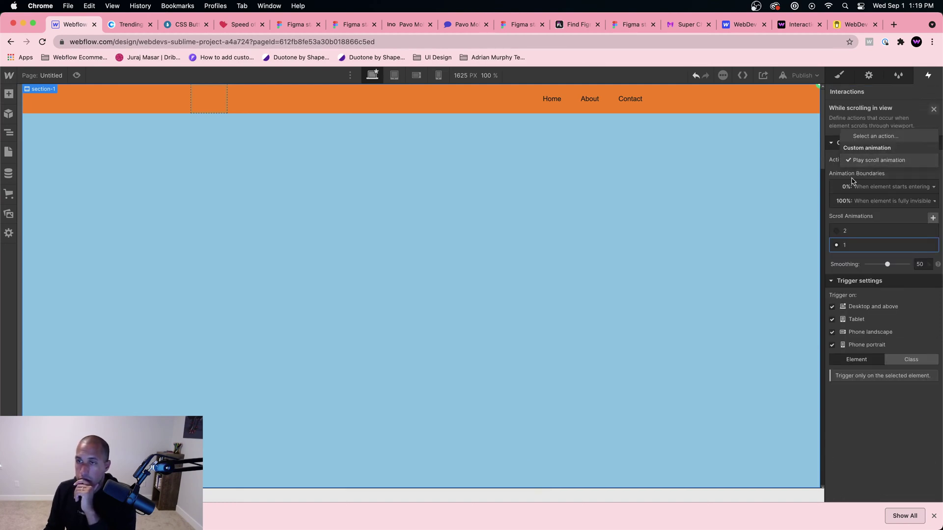
{"action": "left_click", "coordinate": [891, 186]}
{"action": "left_click", "coordinate": [933, 109]}
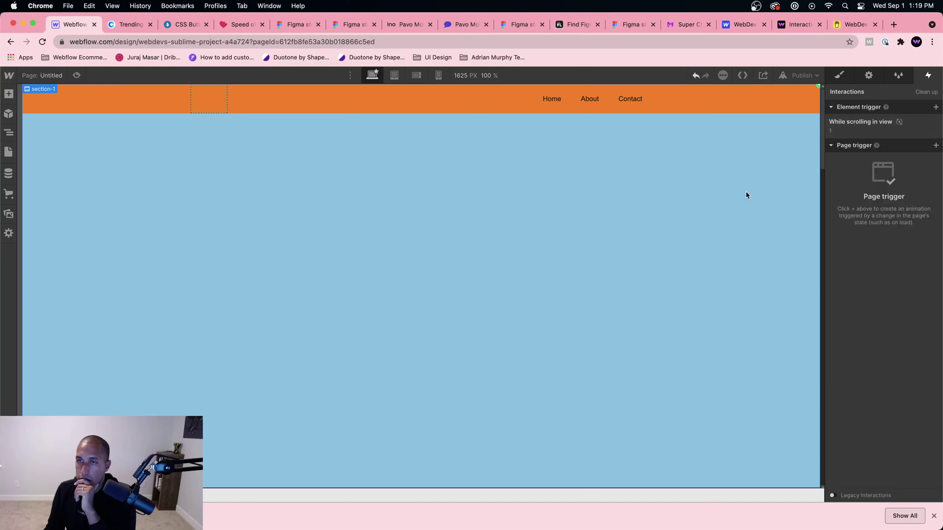
{"action": "scroll", "coordinate": [731, 211], "scroll_direction": "down", "scroll_amount": 5}
{"action": "left_click", "coordinate": [860, 122]}
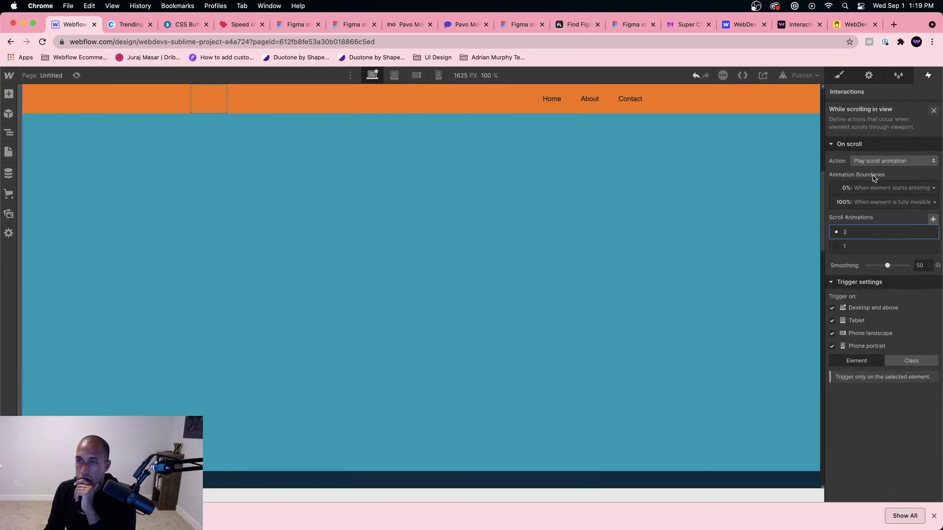
{"action": "left_click", "coordinate": [863, 215]}
{"action": "left_click", "coordinate": [928, 93]}
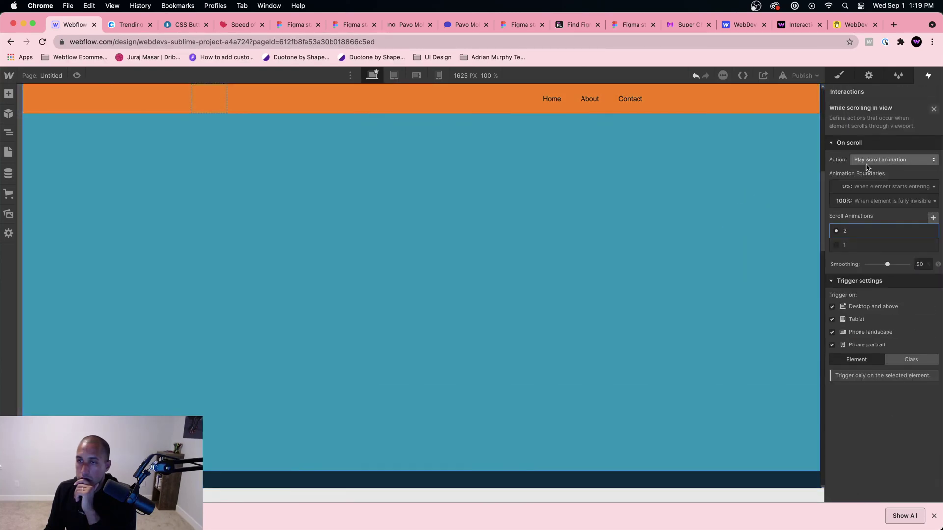
Set the teal section's scroll animation to end when the element is fully invisible, and deselect animation 2
{"action": "left_click", "coordinate": [880, 159]}
{"action": "left_click", "coordinate": [880, 160]}
{"action": "left_click", "coordinate": [864, 186]}
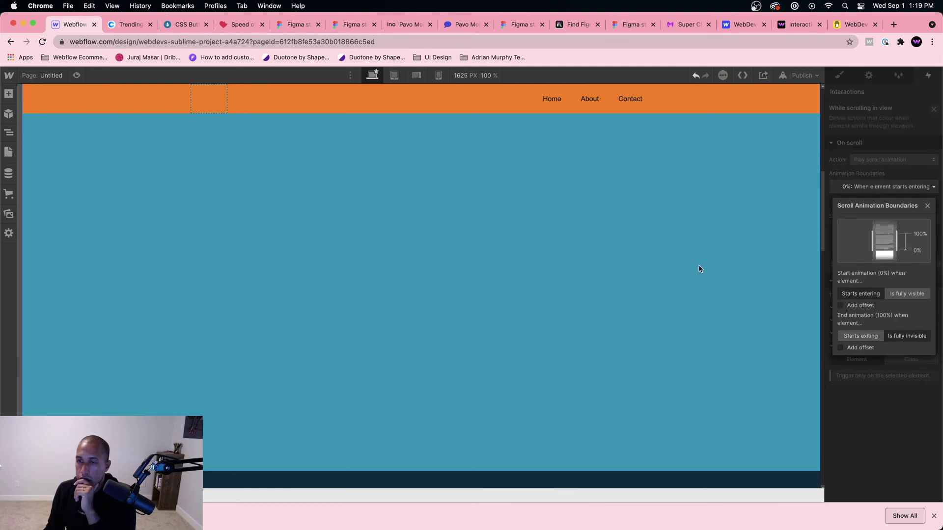
{"action": "left_click", "coordinate": [906, 336]}
{"action": "left_click", "coordinate": [619, 195]}
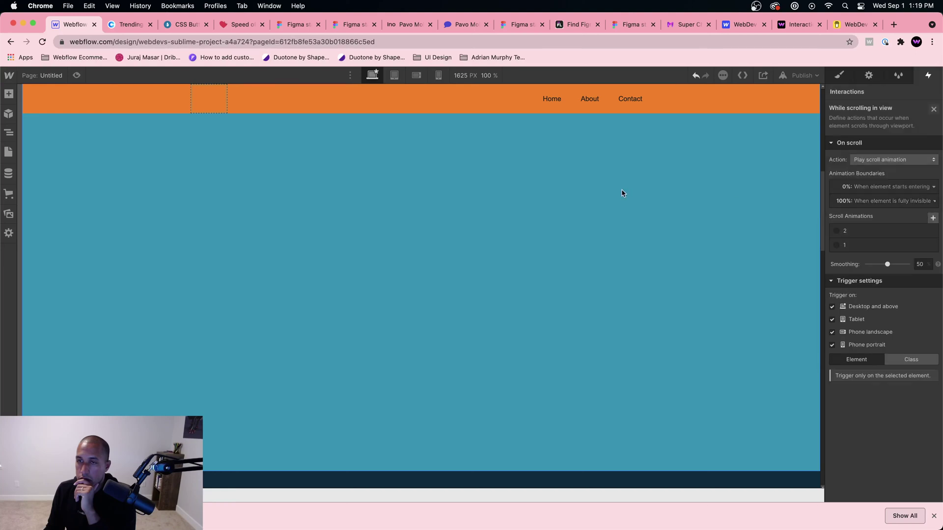
Preview the page and check the navbar's background colour while passing between the light blue and teal sections
{"action": "left_click", "coordinate": [76, 75]}
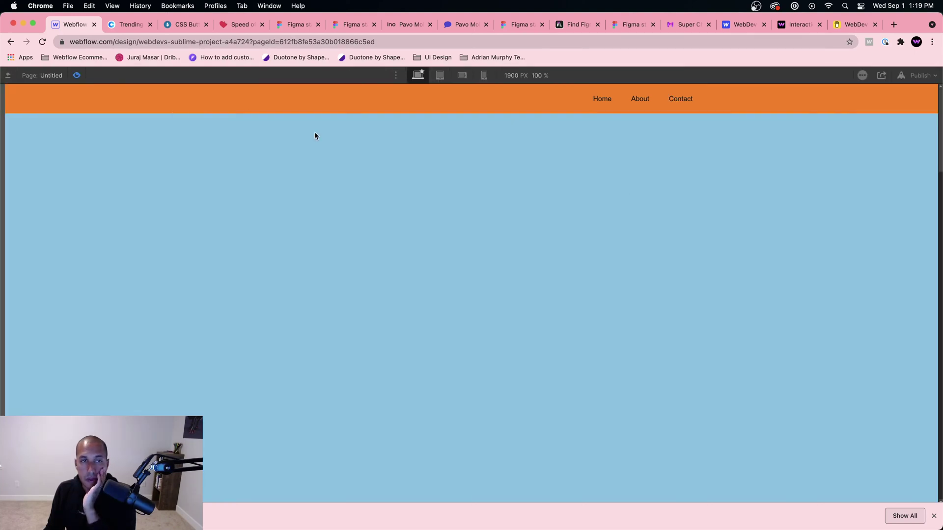
{"action": "scroll", "coordinate": [387, 160], "scroll_direction": "down", "scroll_amount": 5}
{"action": "scroll", "coordinate": [387, 158], "scroll_direction": "up", "scroll_amount": 6}
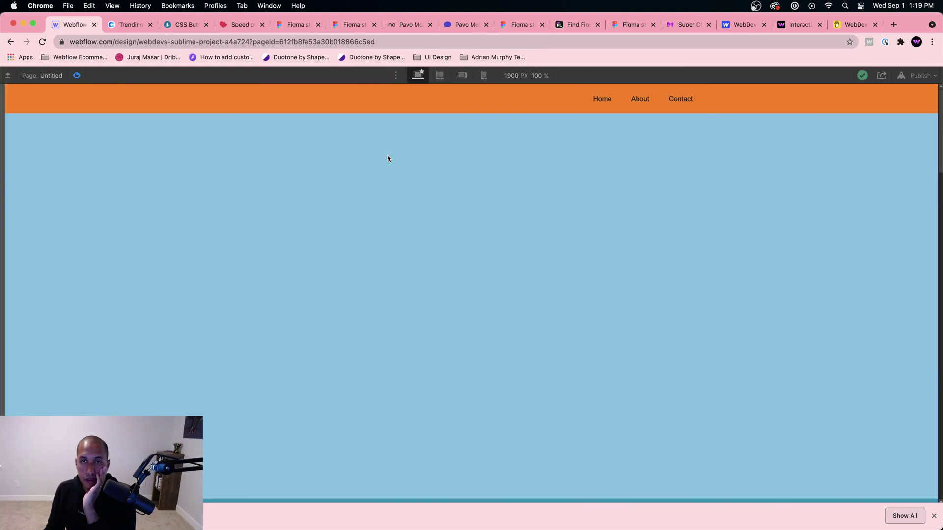
{"action": "scroll", "coordinate": [387, 155], "scroll_direction": "down", "scroll_amount": 5}
{"action": "scroll", "coordinate": [387, 154], "scroll_direction": "up", "scroll_amount": 5}
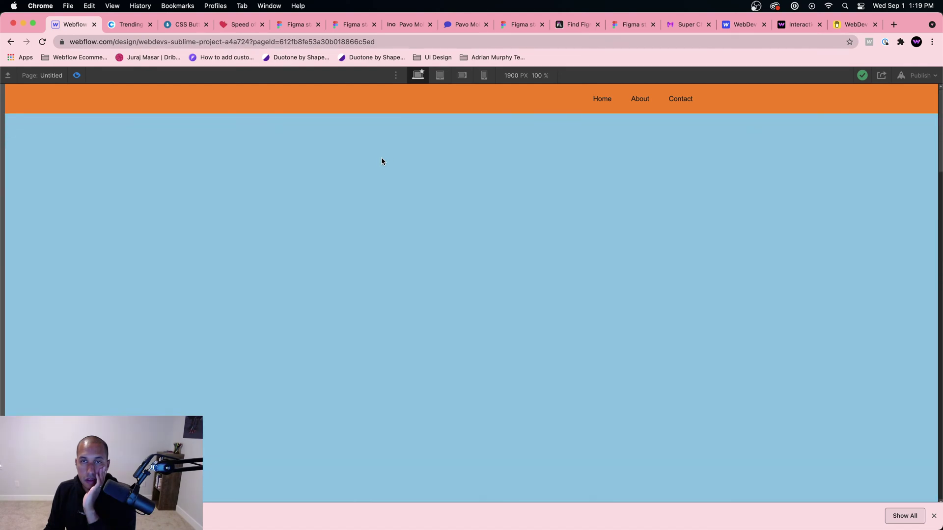
{"action": "left_click", "coordinate": [76, 75]}
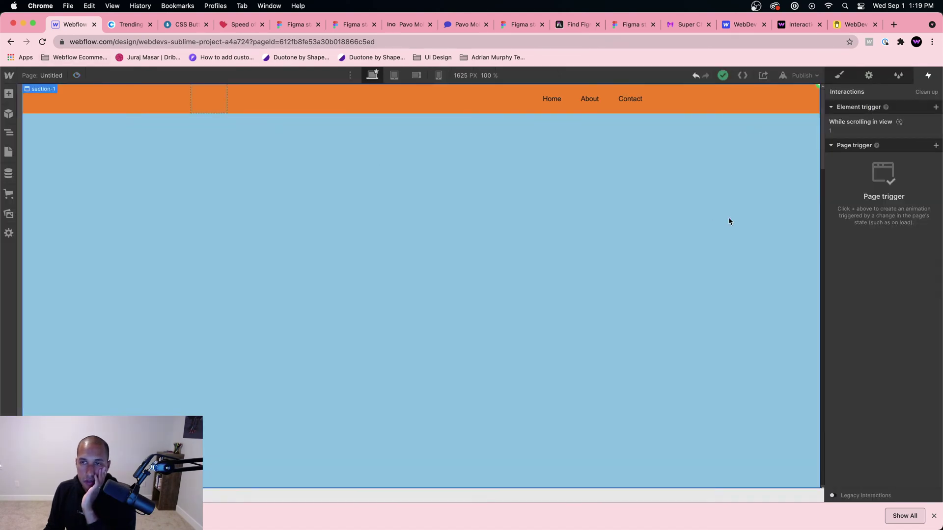
Assign scroll animation 2 to the light blue section's While scrolling in view trigger
{"action": "left_click", "coordinate": [860, 136]}
{"action": "left_click", "coordinate": [852, 249]}
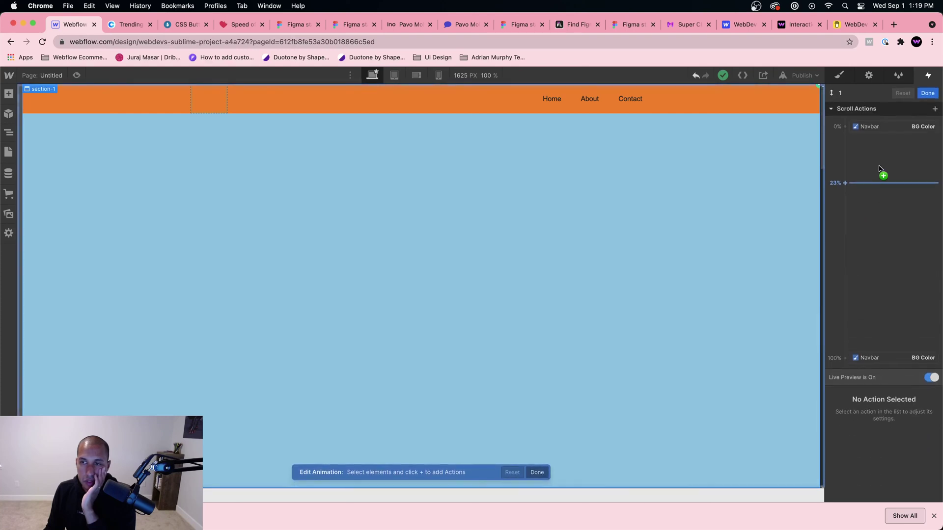
{"action": "left_click", "coordinate": [927, 93]}
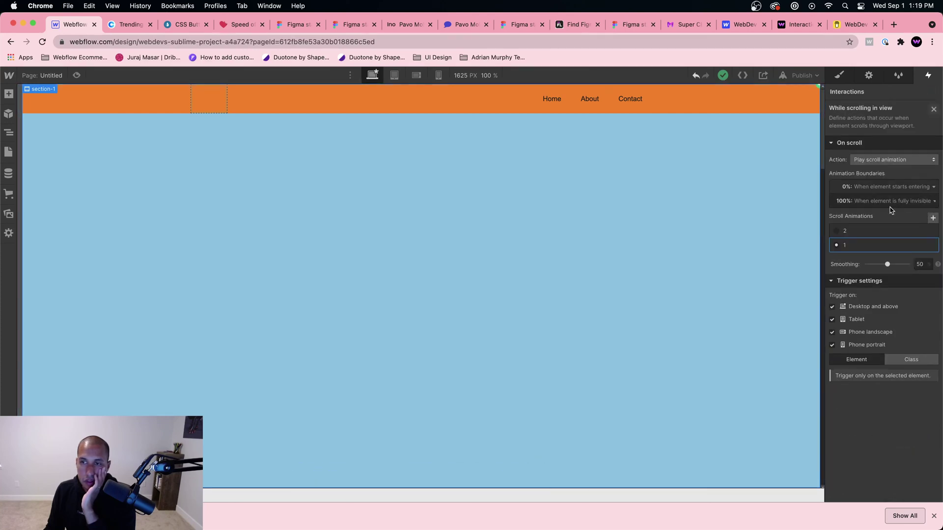
{"action": "left_click", "coordinate": [933, 109]}
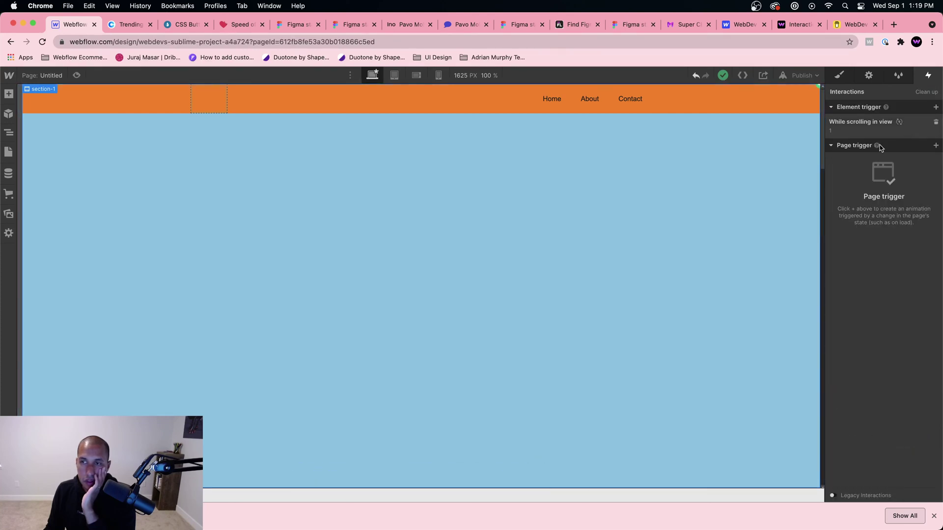
{"action": "left_click", "coordinate": [860, 121]}
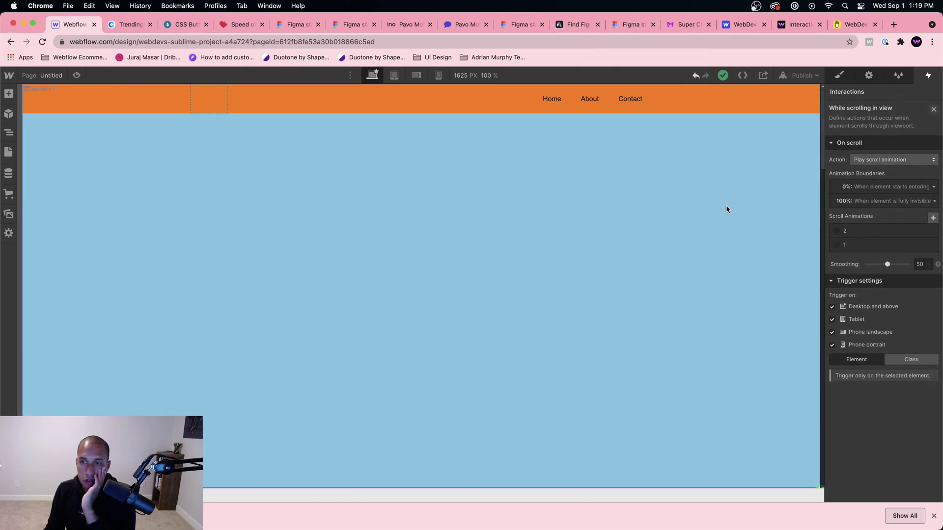
{"action": "left_click", "coordinate": [845, 230]}
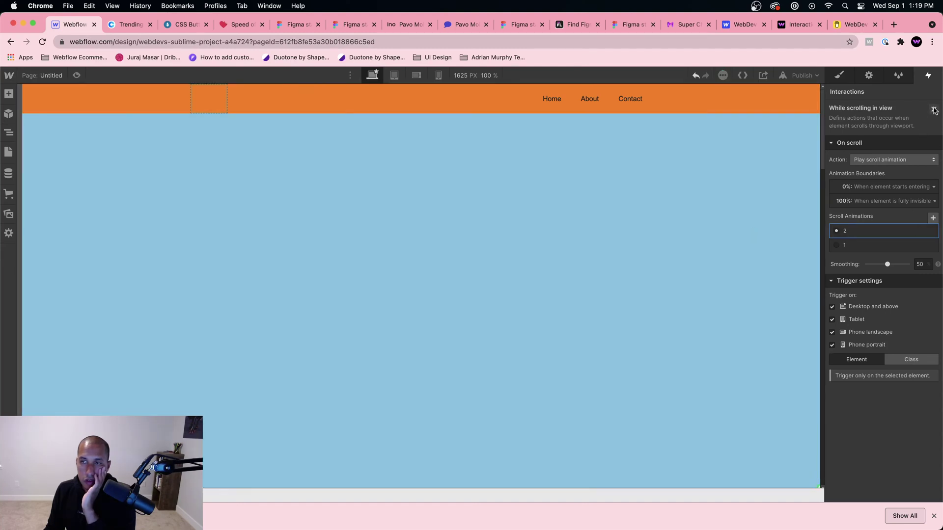
{"action": "left_click", "coordinate": [934, 110]}
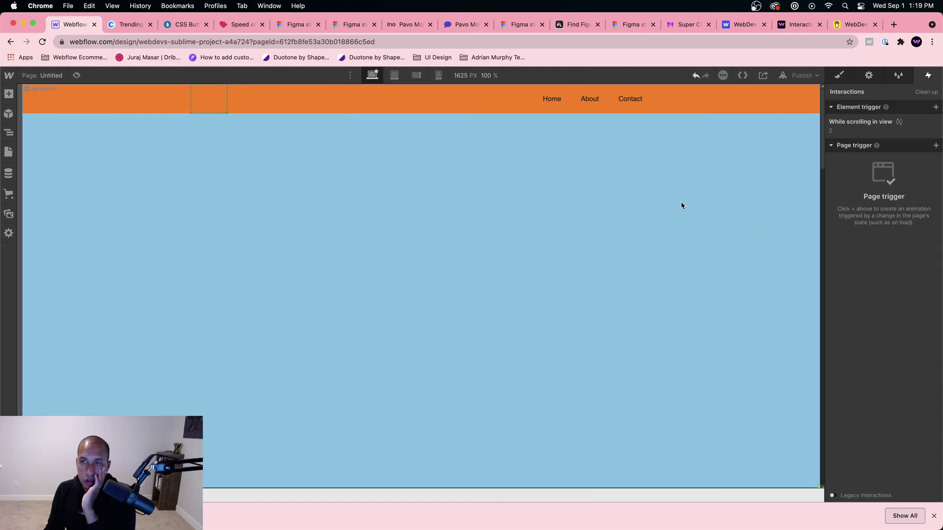
Preview the page with the light blue section's new animation and test the navbar's colour change over both blue sections repeatedly
{"action": "left_click", "coordinate": [77, 75]}
{"action": "scroll", "coordinate": [202, 167], "scroll_direction": "down", "scroll_amount": 5}
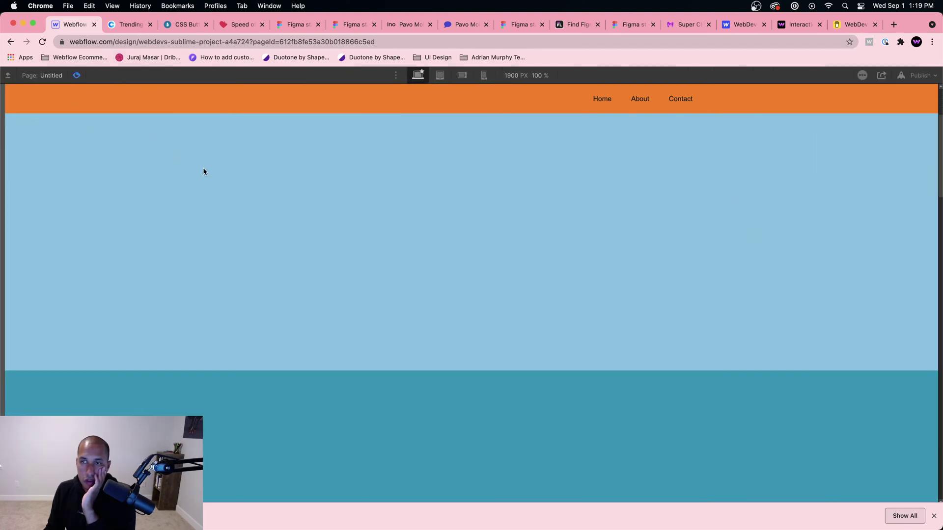
{"action": "scroll", "coordinate": [205, 164], "scroll_direction": "up", "scroll_amount": 5}
{"action": "scroll", "coordinate": [205, 167], "scroll_direction": "down", "scroll_amount": 10}
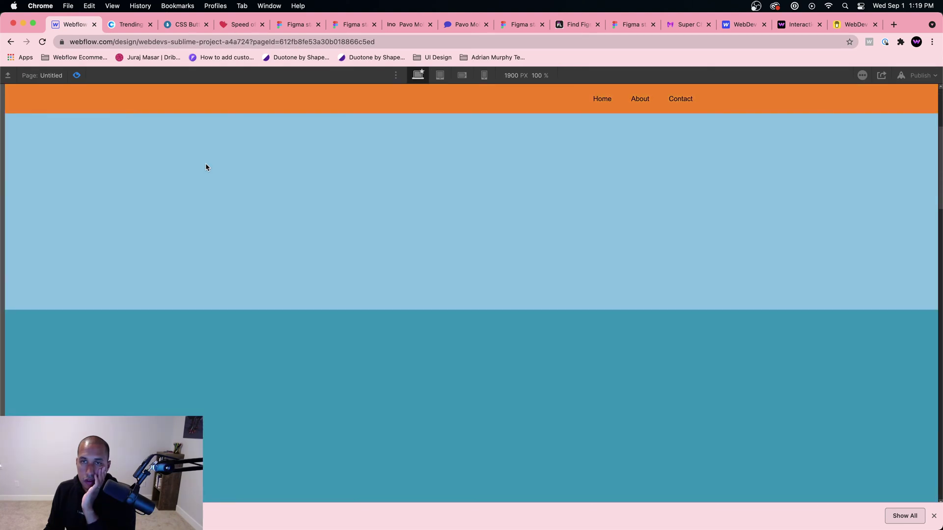
{"action": "scroll", "coordinate": [206, 167], "scroll_direction": "up", "scroll_amount": 6}
{"action": "scroll", "coordinate": [205, 167], "scroll_direction": "up", "scroll_amount": 3}
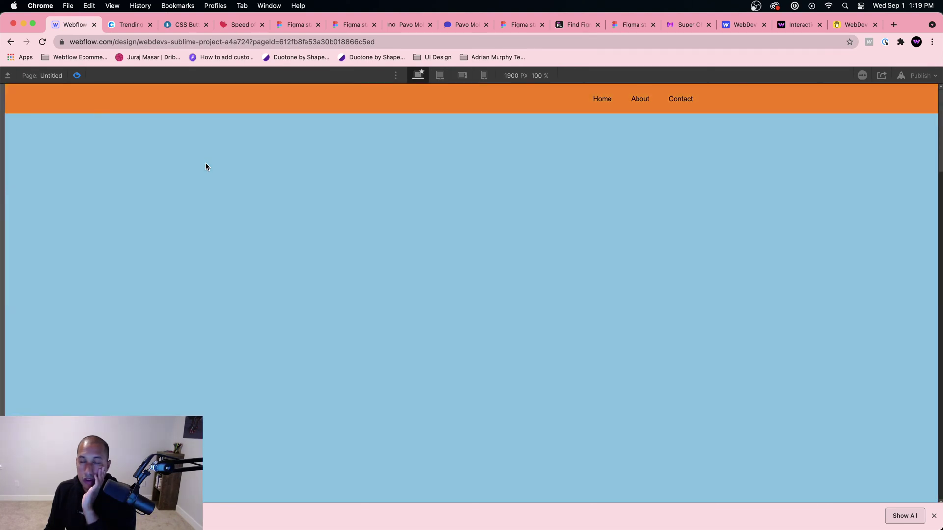
{"action": "scroll", "coordinate": [206, 166], "scroll_direction": "down", "scroll_amount": 6}
{"action": "scroll", "coordinate": [205, 162], "scroll_direction": "up", "scroll_amount": 4}
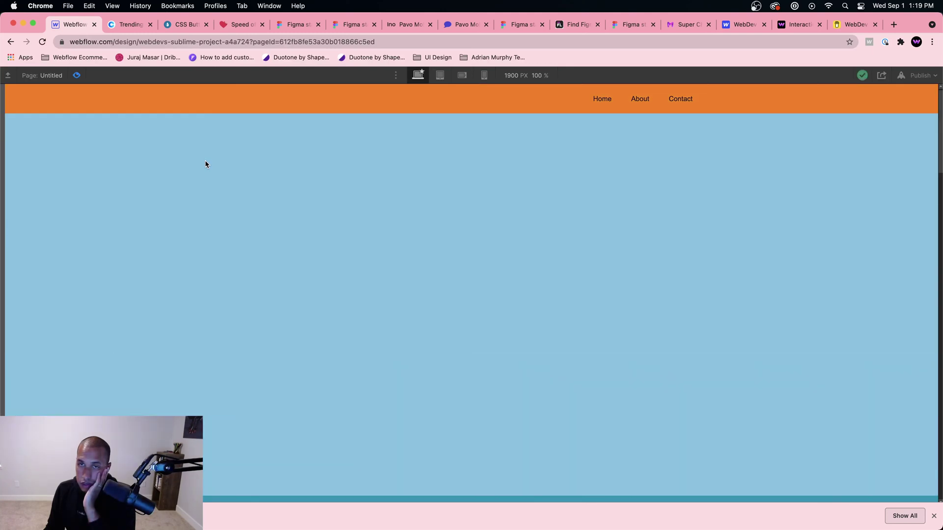
{"action": "scroll", "coordinate": [205, 161], "scroll_direction": "down", "scroll_amount": 5}
{"action": "scroll", "coordinate": [203, 161], "scroll_direction": "up", "scroll_amount": 5}
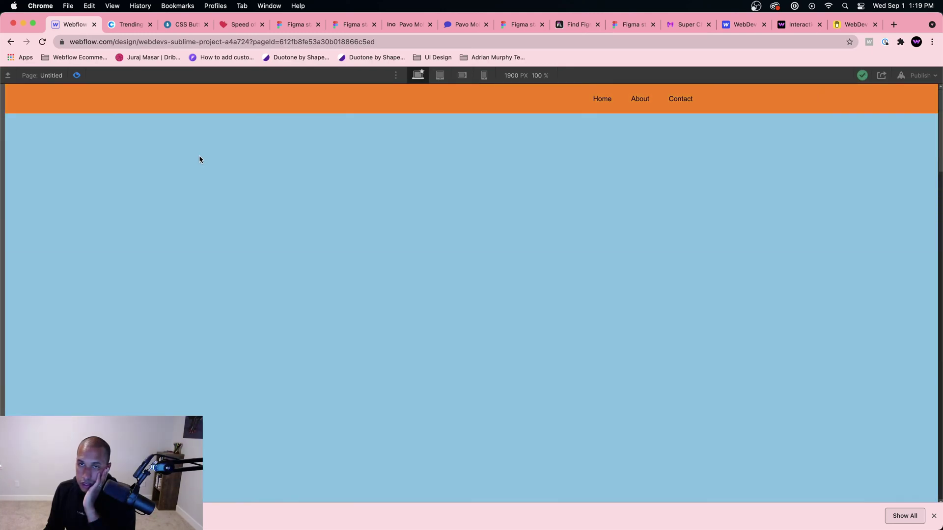
{"action": "scroll", "coordinate": [199, 158], "scroll_direction": "down", "scroll_amount": 5}
{"action": "scroll", "coordinate": [196, 157], "scroll_direction": "up", "scroll_amount": 5}
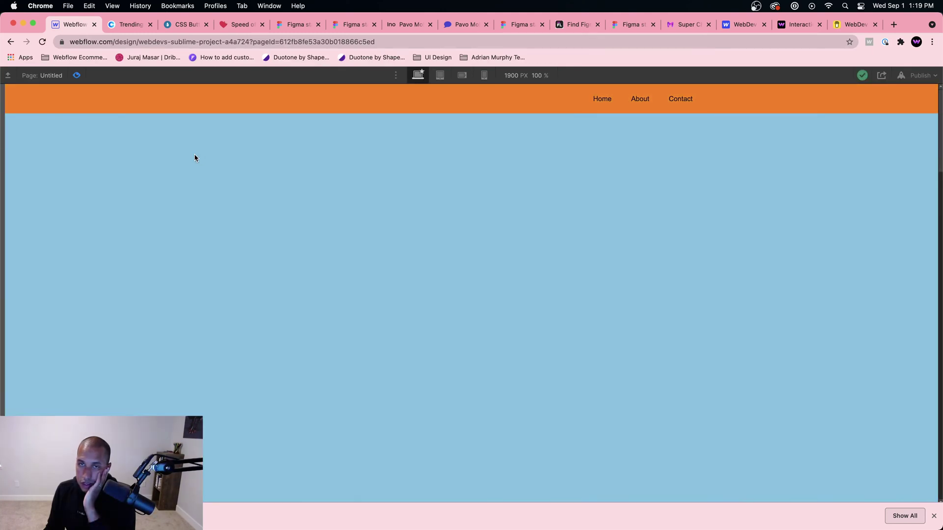
{"action": "left_click", "coordinate": [77, 75]}
Add an offset of 5 to the 100% boundary of the light blue section's scroll animation
{"action": "left_click", "coordinate": [864, 119]}
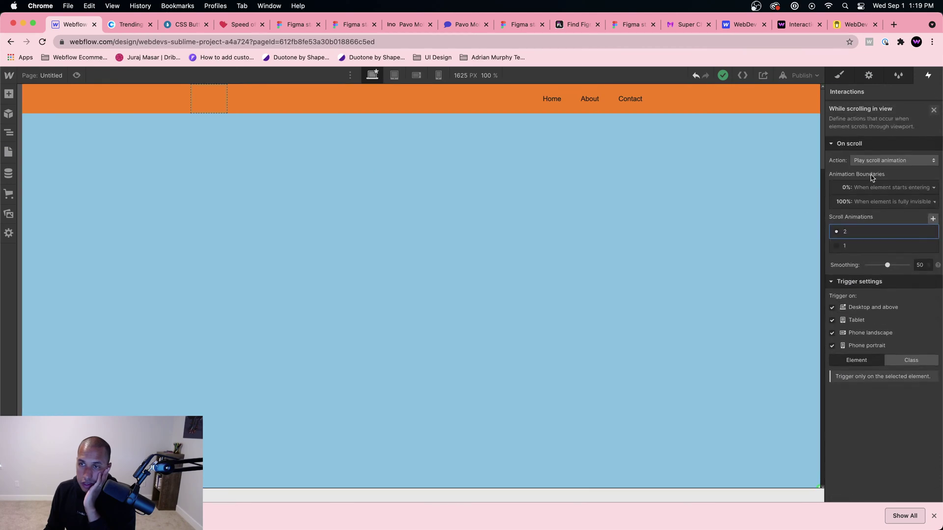
{"action": "left_click", "coordinate": [862, 231]}
{"action": "key", "text": "Escape"}
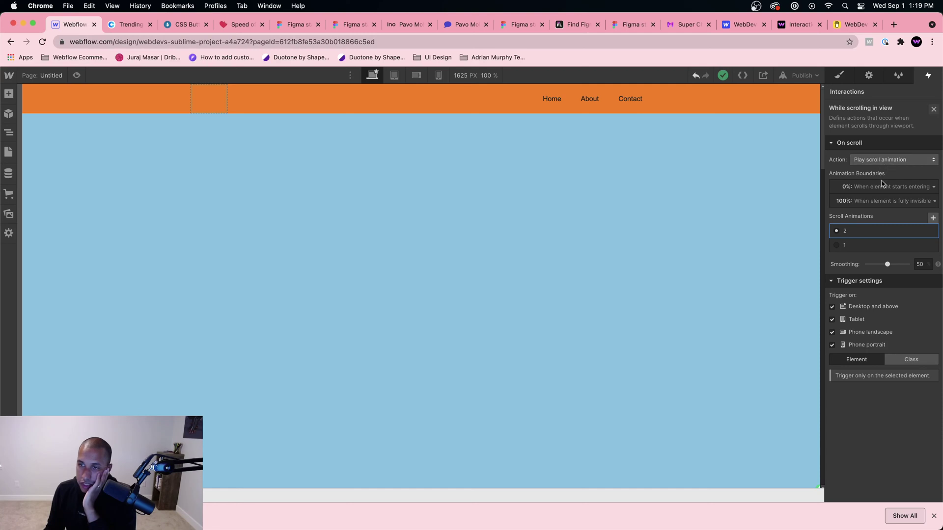
{"action": "left_click", "coordinate": [879, 202]}
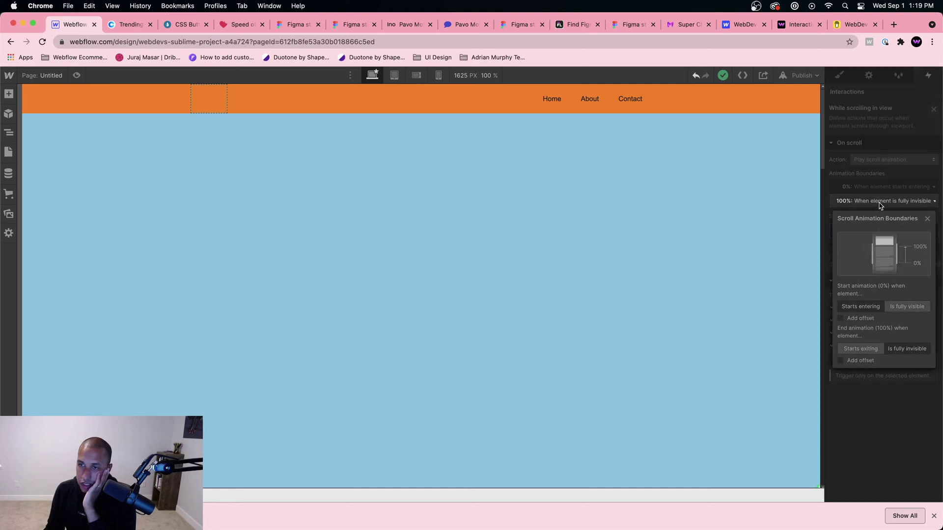
{"action": "left_click", "coordinate": [841, 363]}
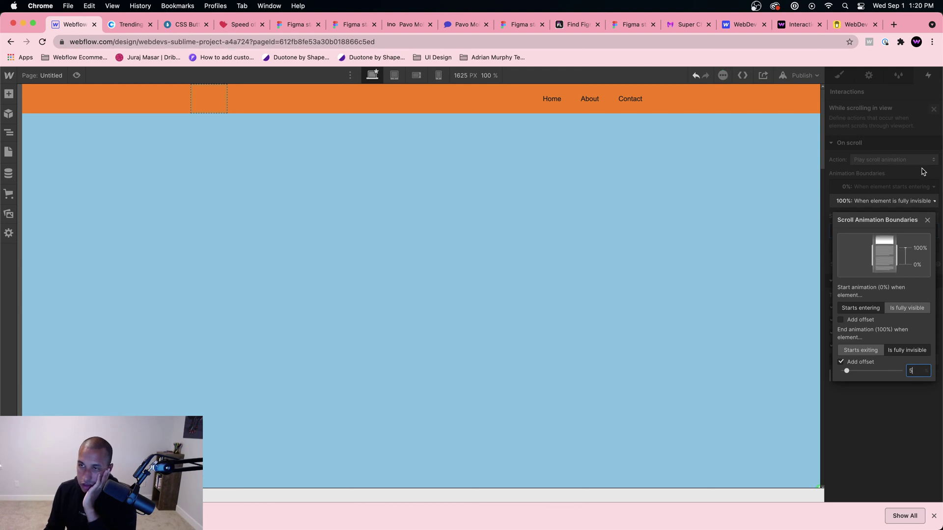
{"action": "key", "text": "Return"}
Preview how the navbar's colour responds to the new end offset at the light blue, teal and dark navy section transitions
{"action": "key", "text": "super+shift+p"}
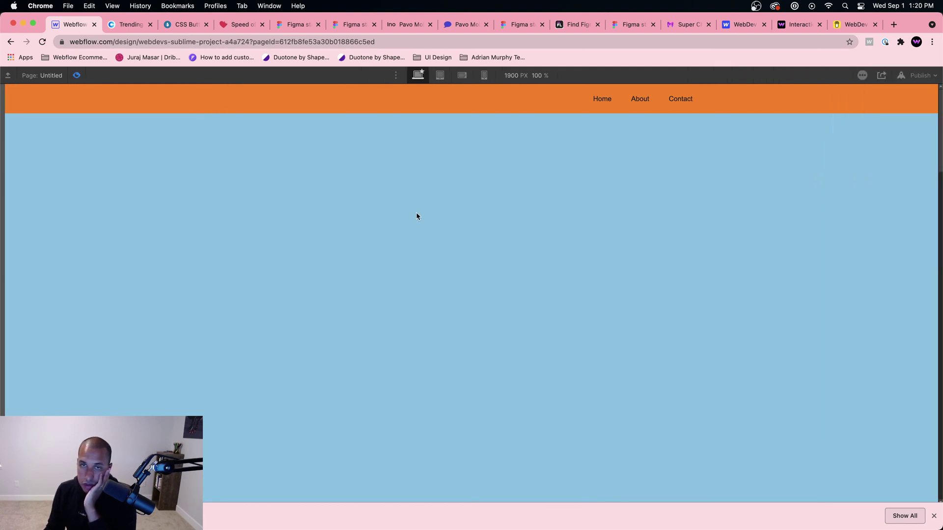
{"action": "scroll", "coordinate": [417, 216], "scroll_direction": "down", "scroll_amount": 10}
{"action": "scroll", "coordinate": [417, 216], "scroll_direction": "up", "scroll_amount": 10}
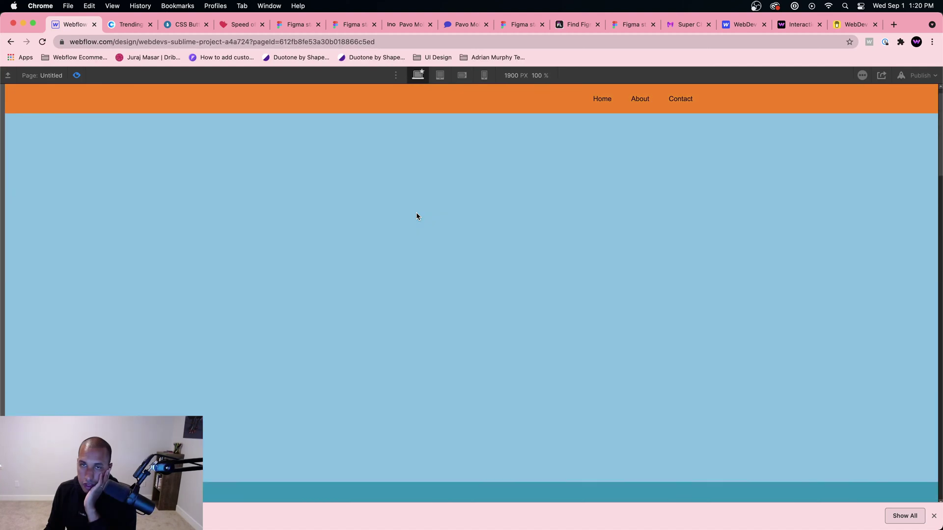
{"action": "scroll", "coordinate": [417, 216], "scroll_direction": "down", "scroll_amount": 5}
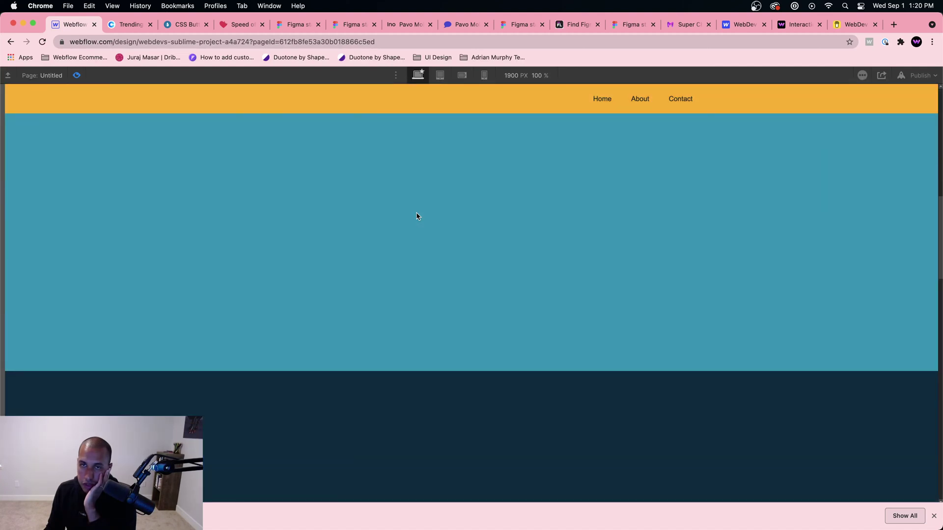
{"action": "scroll", "coordinate": [416, 216], "scroll_direction": "up", "scroll_amount": 3}
{"action": "scroll", "coordinate": [416, 216], "scroll_direction": "down", "scroll_amount": 3}
{"action": "scroll", "coordinate": [416, 216], "scroll_direction": "up", "scroll_amount": 3}
{"action": "scroll", "coordinate": [417, 216], "scroll_direction": "down", "scroll_amount": 2}
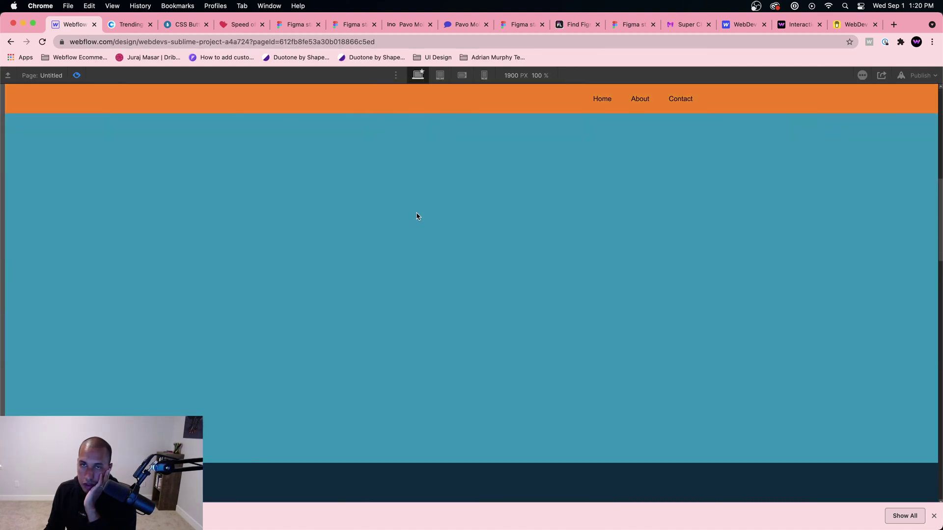
{"action": "scroll", "coordinate": [416, 216], "scroll_direction": "down", "scroll_amount": 1}
{"action": "scroll", "coordinate": [407, 212], "scroll_direction": "up", "scroll_amount": 6}
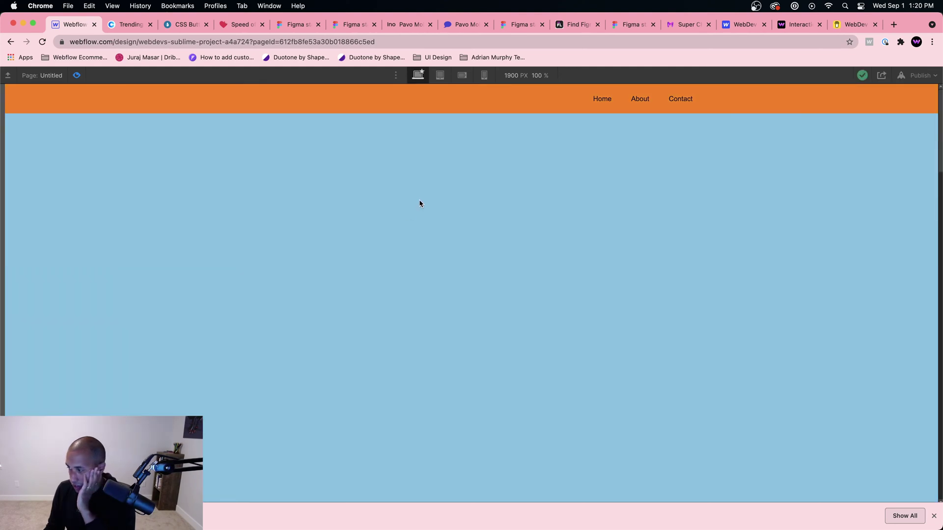
{"action": "left_click", "coordinate": [77, 75]}
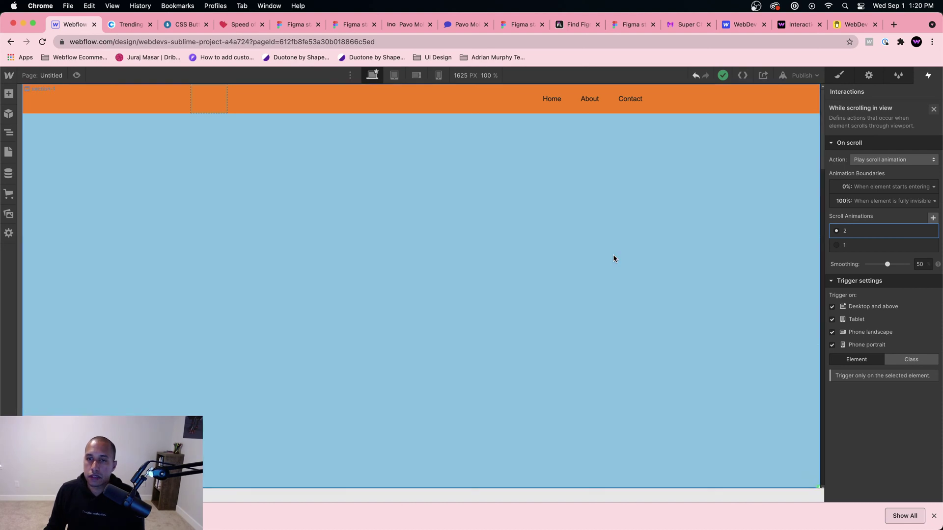
Add a While scrolling in view trigger to the dark navy section and set its action to Play scroll animation
{"action": "left_click", "coordinate": [613, 258]}
{"action": "scroll", "coordinate": [613, 258], "scroll_direction": "down", "scroll_amount": 10}
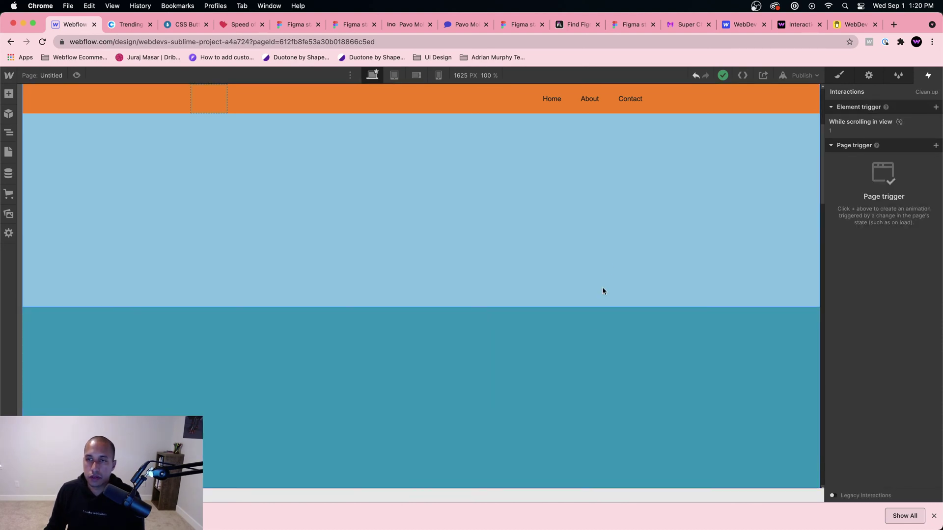
{"action": "scroll", "coordinate": [591, 332], "scroll_direction": "down", "scroll_amount": 3}
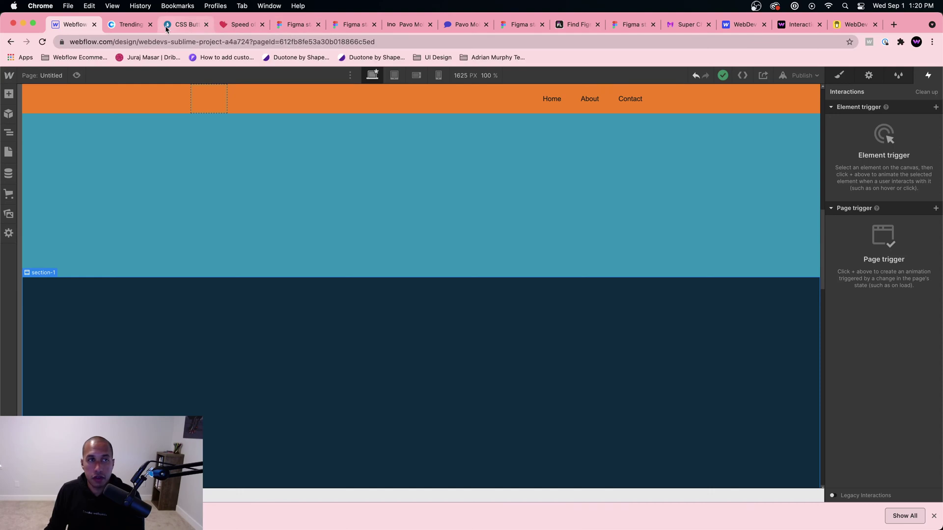
{"action": "left_click", "coordinate": [130, 27]}
{"action": "left_click", "coordinate": [60, 26]}
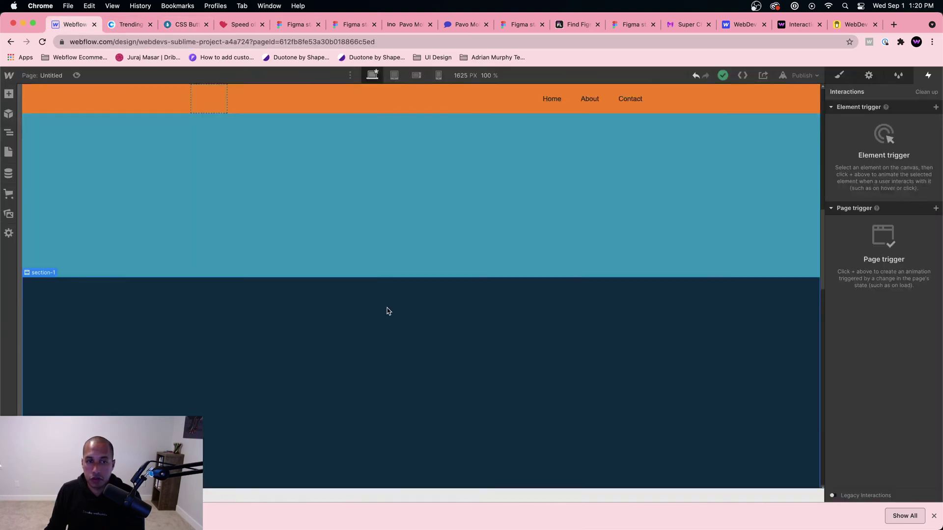
{"action": "left_click", "coordinate": [935, 107]}
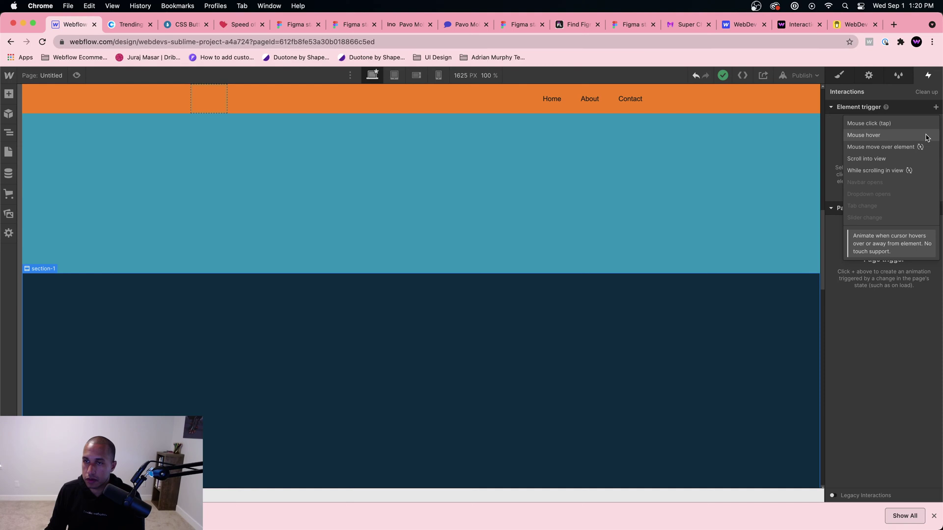
{"action": "left_click", "coordinate": [886, 173]}
{"action": "left_click", "coordinate": [886, 160]}
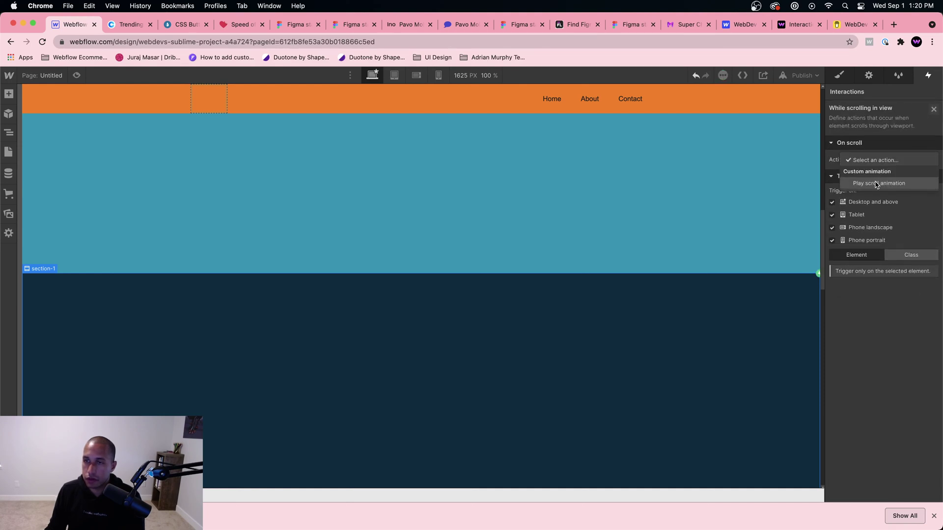
{"action": "left_click", "coordinate": [877, 183]}
Duplicate scroll animation 2 for the dark navy section and name the copy 3
{"action": "left_click", "coordinate": [931, 245]}
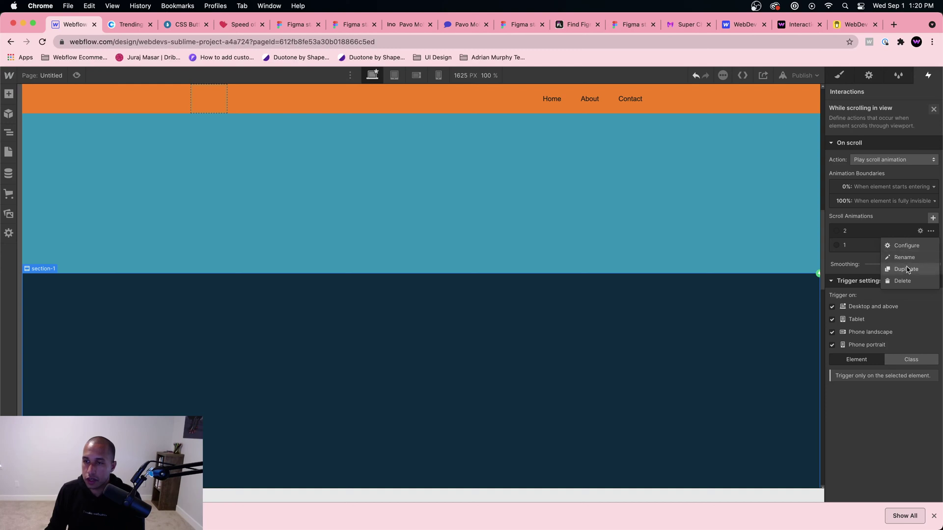
{"action": "left_click", "coordinate": [905, 270]}
{"action": "left_click", "coordinate": [870, 245]}
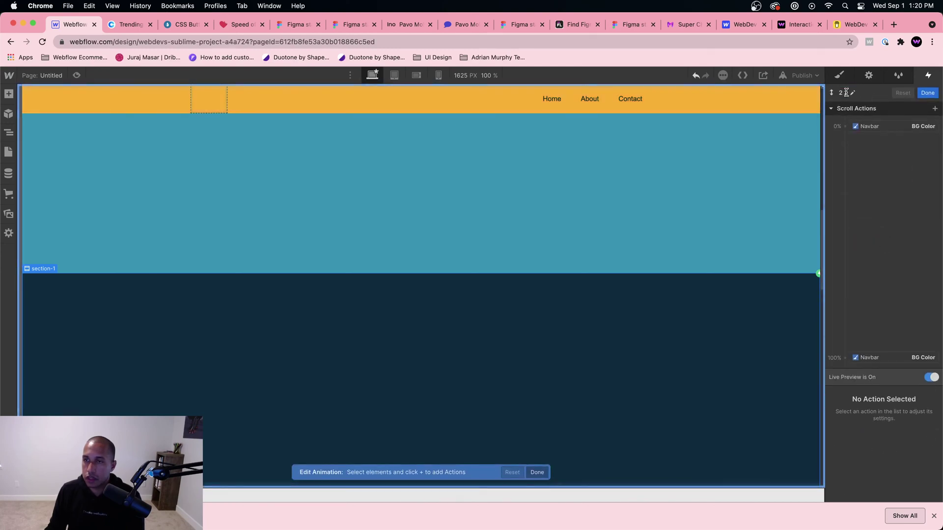
{"action": "type", "text": "4"}
{"action": "key", "text": "Return"}
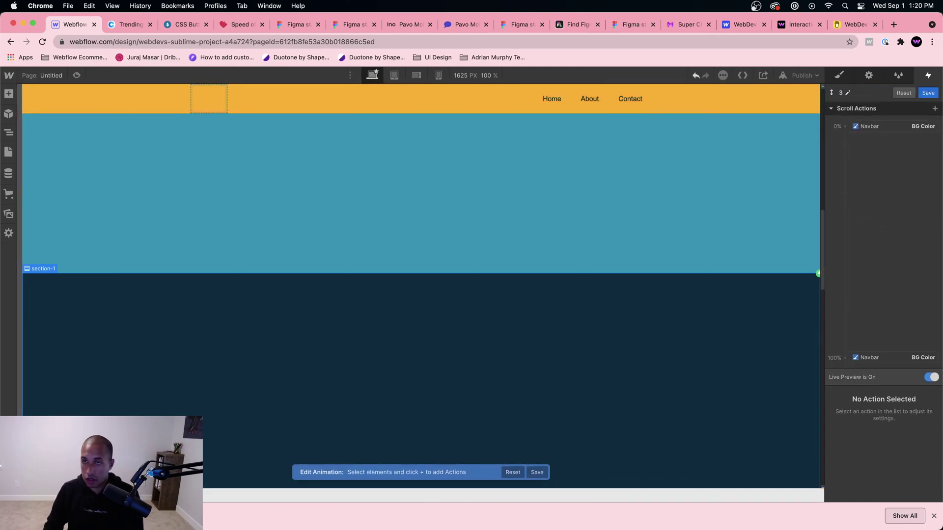
Set the navbar's background colour to white at the 0% keyframe of animation 3
{"action": "left_click", "coordinate": [884, 129]}
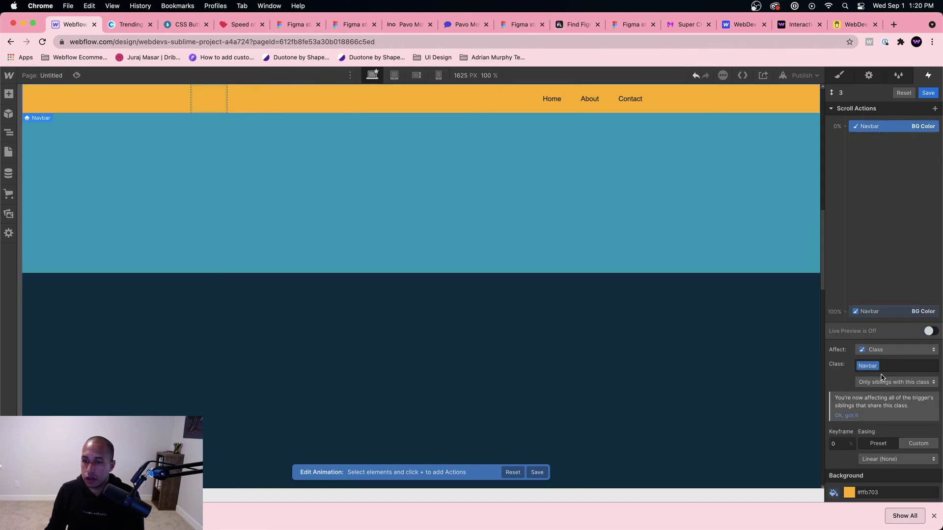
{"action": "left_click", "coordinate": [848, 493]}
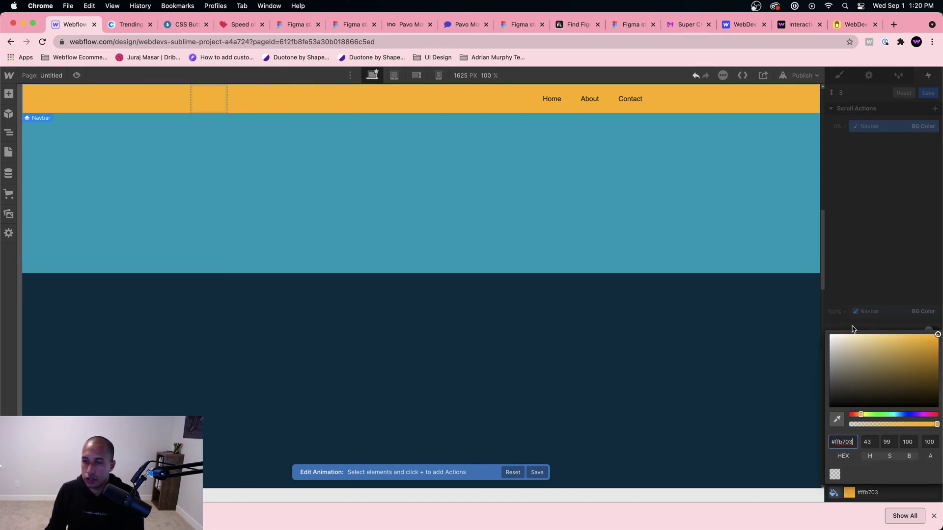
{"action": "left_click", "coordinate": [828, 327]}
{"action": "left_click", "coordinate": [850, 299]}
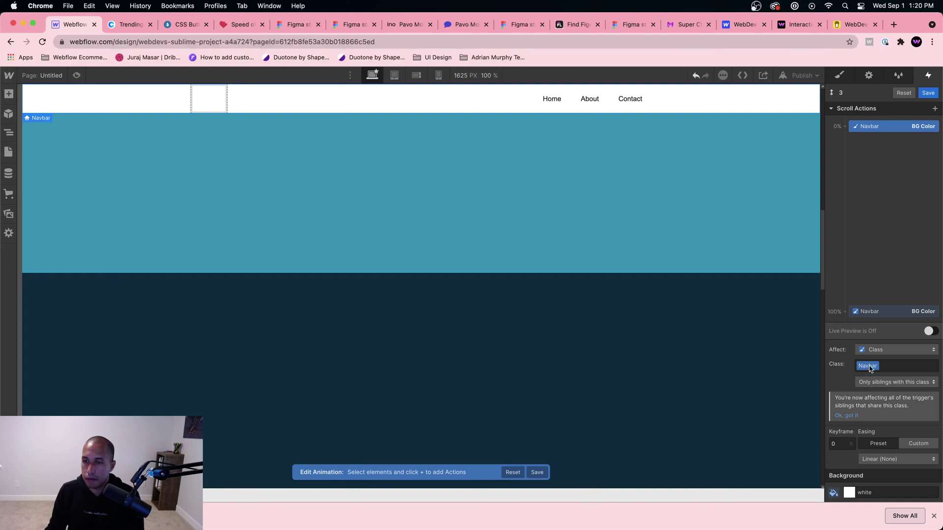
Set the navbar's background colour to white at the 100% keyframe and save animation 3
{"action": "left_click", "coordinate": [865, 312]}
{"action": "left_click", "coordinate": [870, 130]}
{"action": "left_click", "coordinate": [871, 311]}
{"action": "left_click", "coordinate": [849, 492]}
{"action": "left_click_drag", "start_coordinate": [835, 341], "coordinate": [827, 334]}
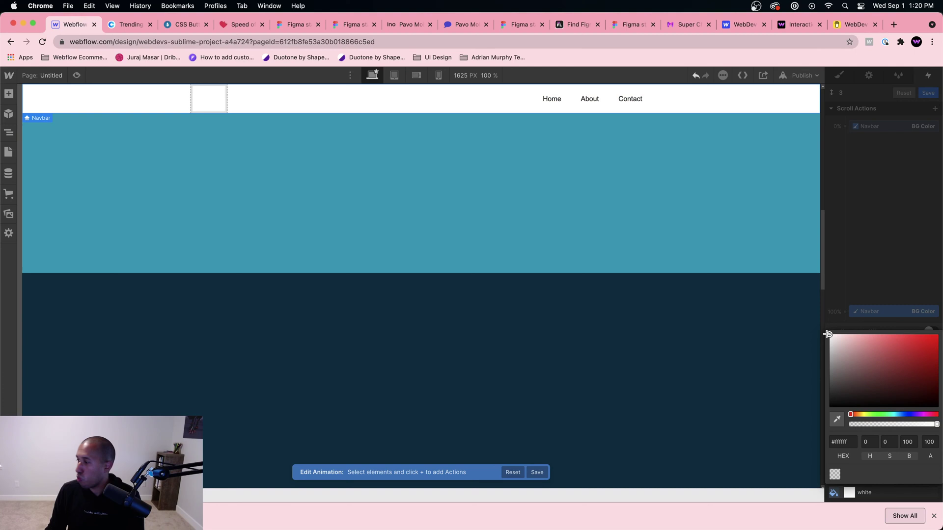
{"action": "left_click", "coordinate": [871, 263]}
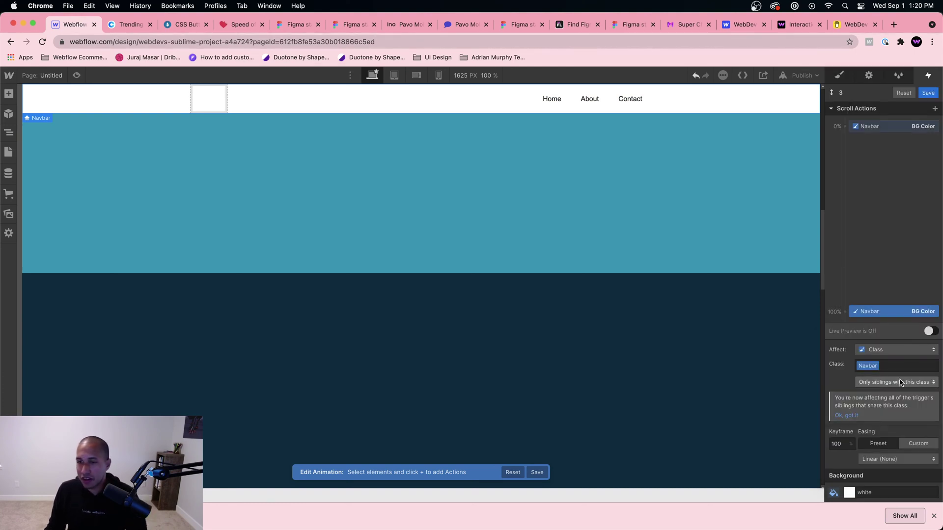
{"action": "left_click", "coordinate": [927, 93]}
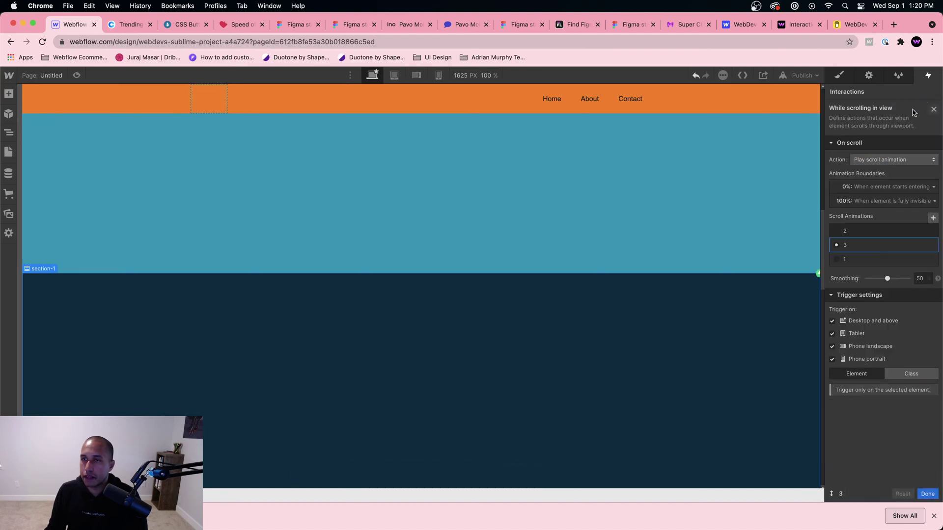
Add an offset of 5 to the 100% boundary of the dark navy section's scroll animation and leave the trigger settings
{"action": "left_click", "coordinate": [865, 186]}
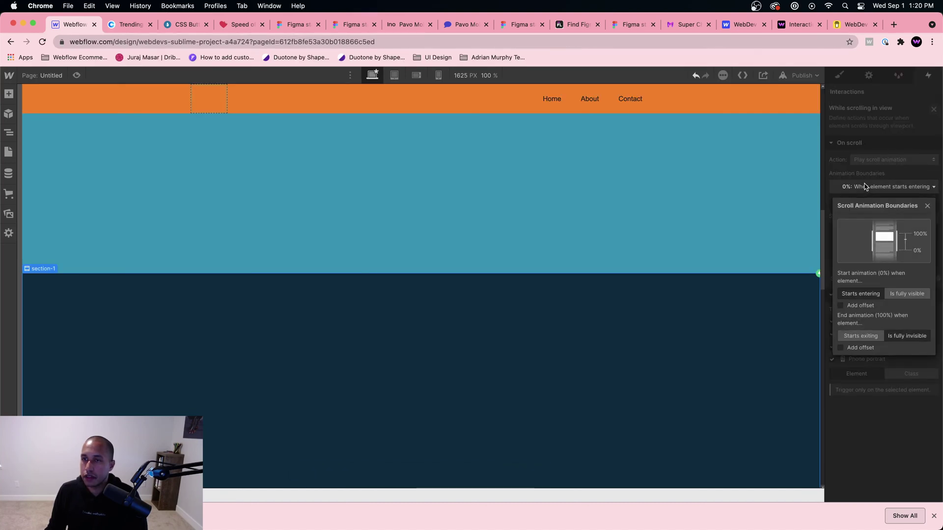
{"action": "left_click", "coordinate": [840, 347]}
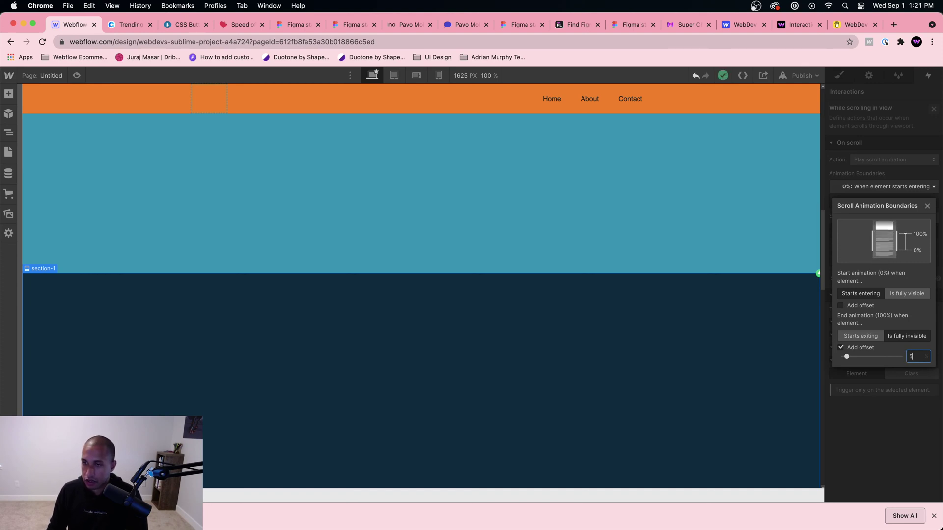
{"action": "left_click", "coordinate": [925, 113]}
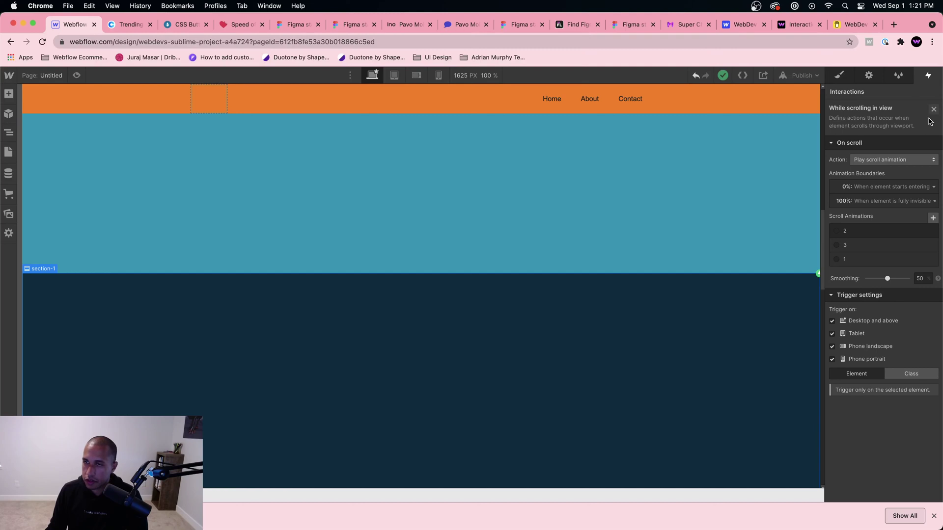
{"action": "left_click", "coordinate": [932, 112]}
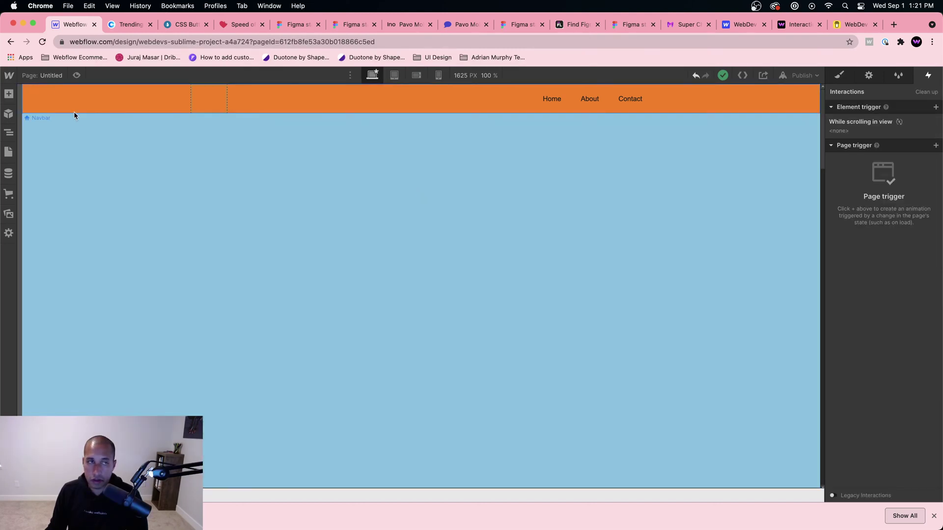
Preview the page and check the navbar's colour over the teal, dark navy and yellow sections
{"action": "left_click", "coordinate": [76, 75]}
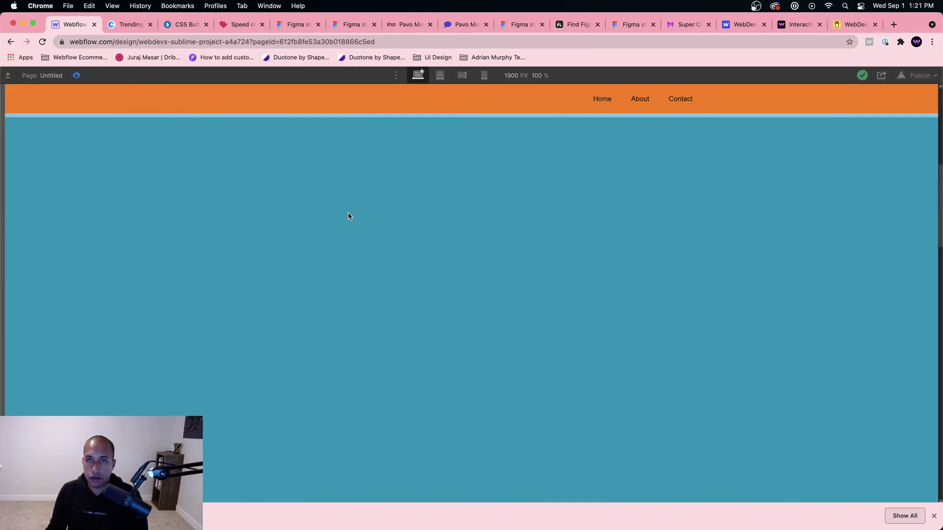
{"action": "scroll", "coordinate": [347, 215], "scroll_direction": "down", "scroll_amount": 10}
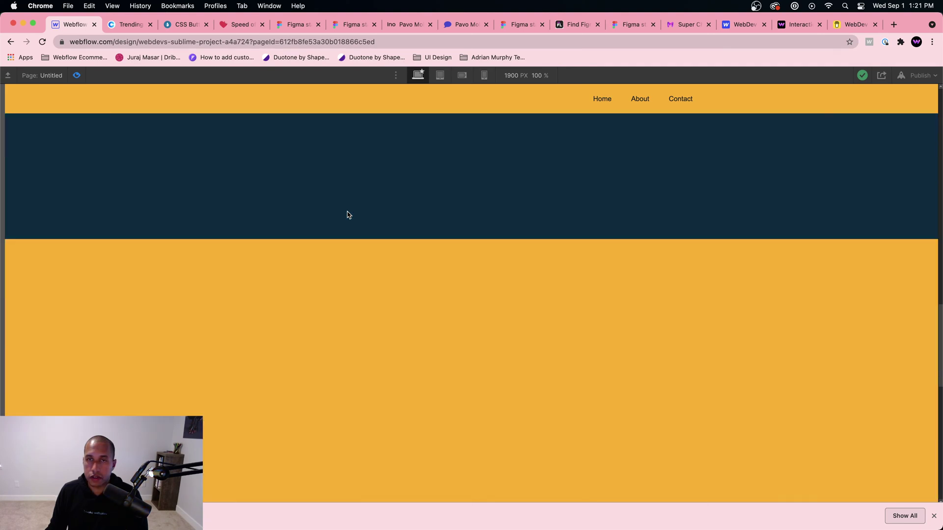
{"action": "scroll", "coordinate": [346, 214], "scroll_direction": "up", "scroll_amount": 12}
{"action": "scroll", "coordinate": [295, 187], "scroll_direction": "up", "scroll_amount": 5}
{"action": "left_click", "coordinate": [77, 76]}
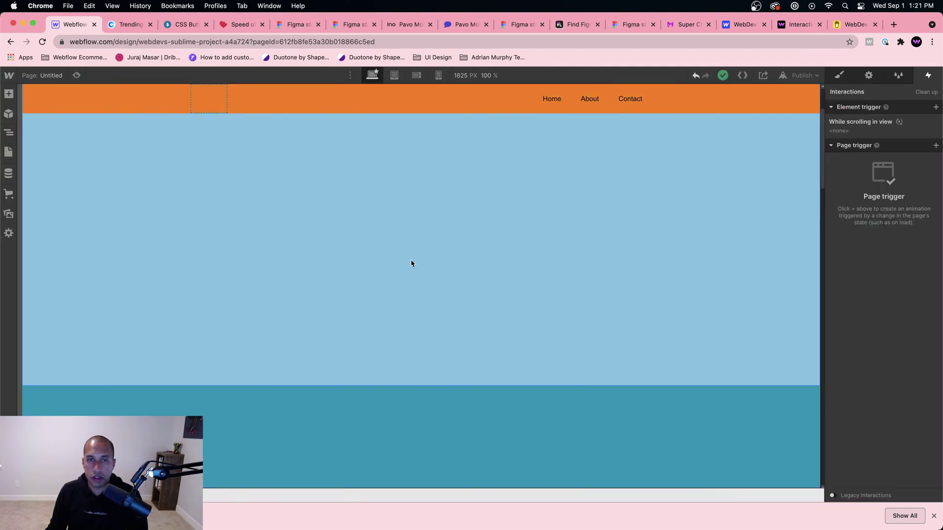
Assign scroll animation 3 to the dark navy section's While scrolling in view trigger
{"action": "left_click", "coordinate": [865, 132]}
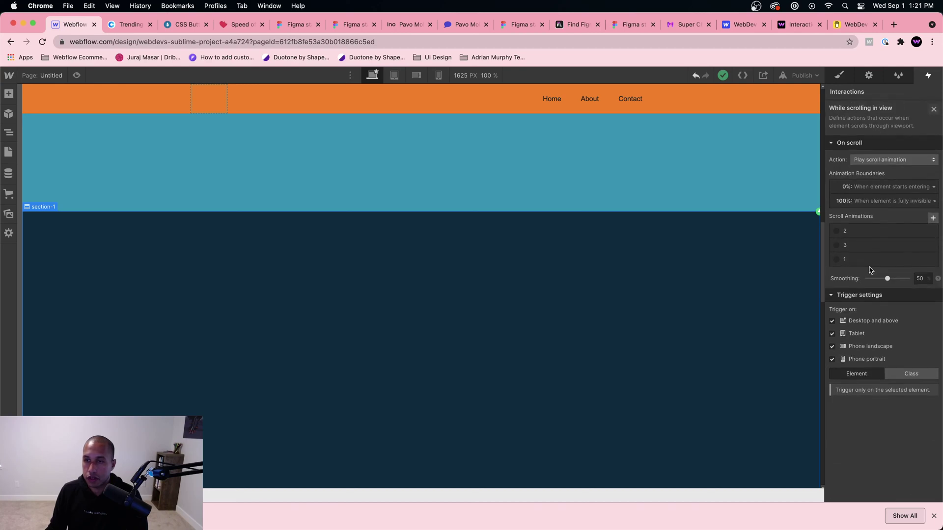
{"action": "left_click", "coordinate": [856, 246]}
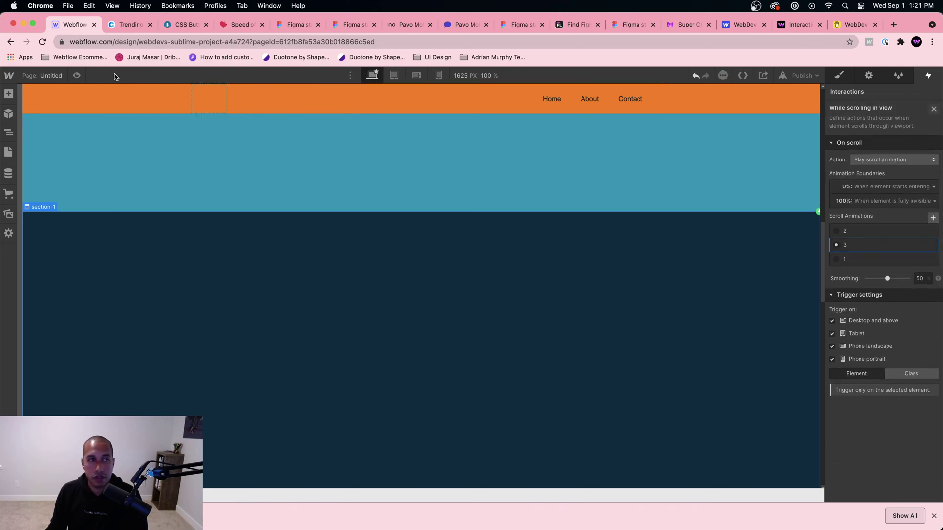
{"action": "scroll", "coordinate": [331, 181], "scroll_direction": "up", "scroll_amount": 5}
{"action": "scroll", "coordinate": [344, 348], "scroll_direction": "down", "scroll_amount": 2}
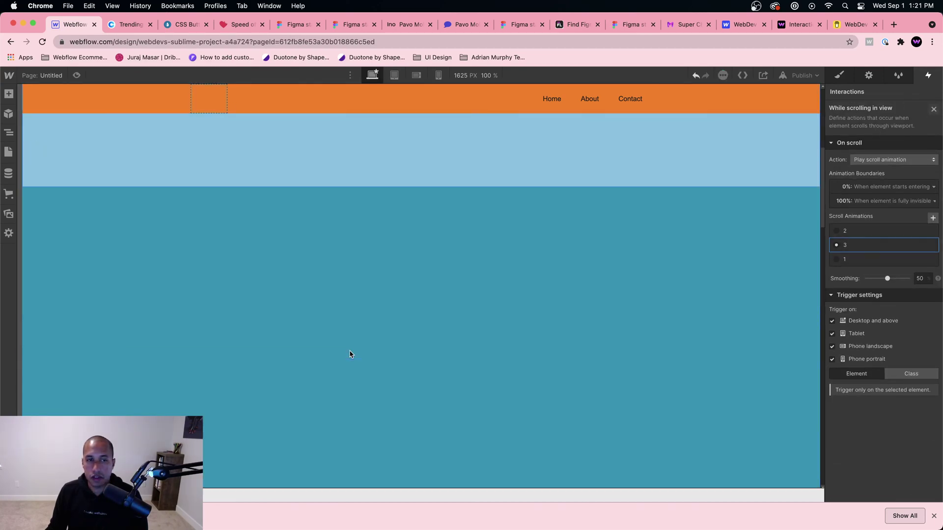
{"action": "left_click", "coordinate": [350, 353]}
Preview the page and repeatedly test the navbar's colour change across the light blue, teal and dark navy sections
{"action": "scroll", "coordinate": [574, 201], "scroll_direction": "down", "scroll_amount": 3}
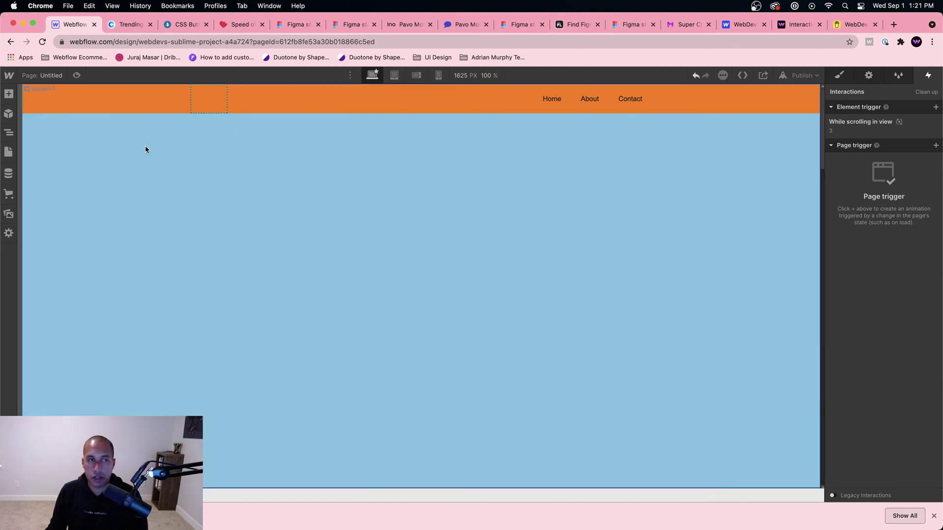
{"action": "left_click", "coordinate": [76, 75]}
{"action": "scroll", "coordinate": [247, 154], "scroll_direction": "down", "scroll_amount": 5}
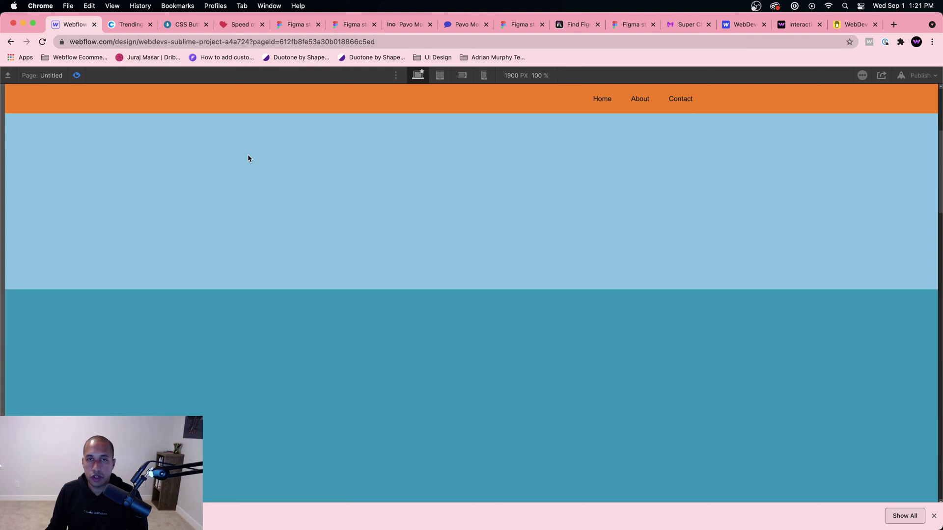
{"action": "scroll", "coordinate": [248, 158], "scroll_direction": "up", "scroll_amount": 5}
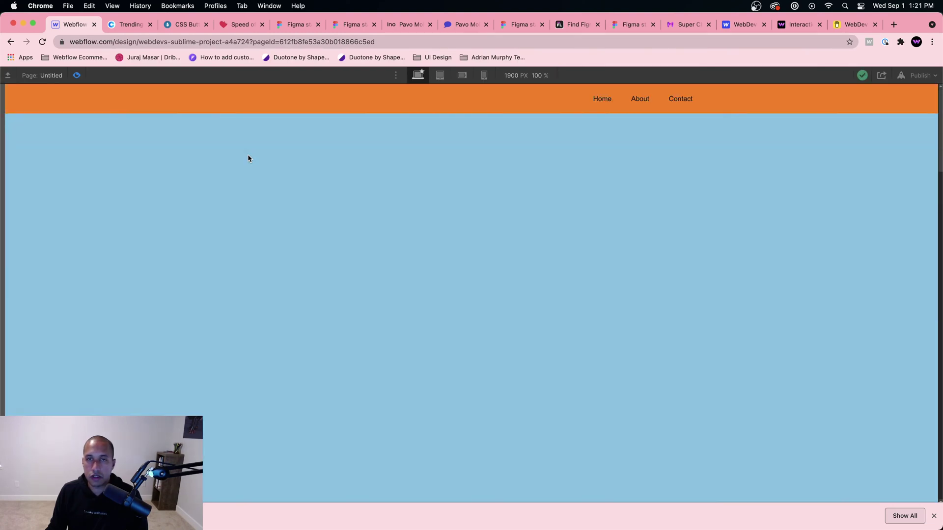
{"action": "scroll", "coordinate": [248, 158], "scroll_direction": "down", "scroll_amount": 5}
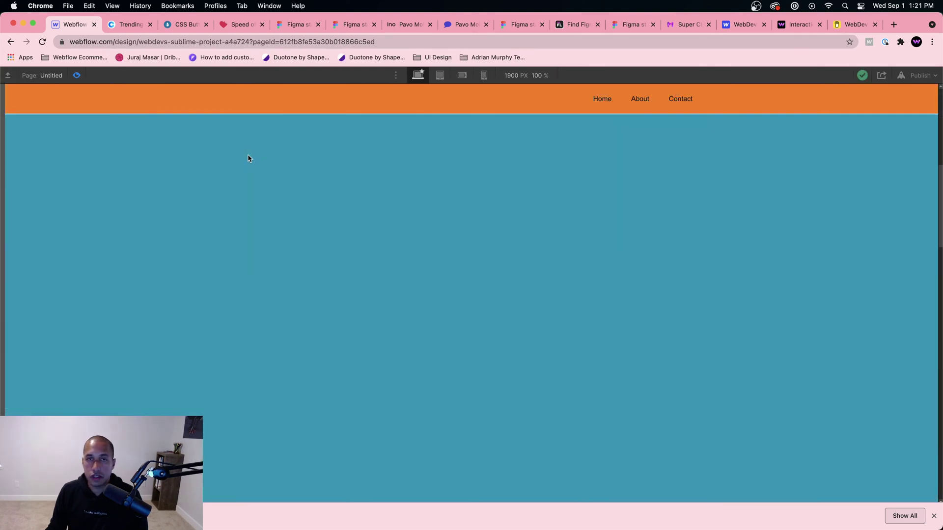
{"action": "scroll", "coordinate": [247, 158], "scroll_direction": "down", "scroll_amount": 3}
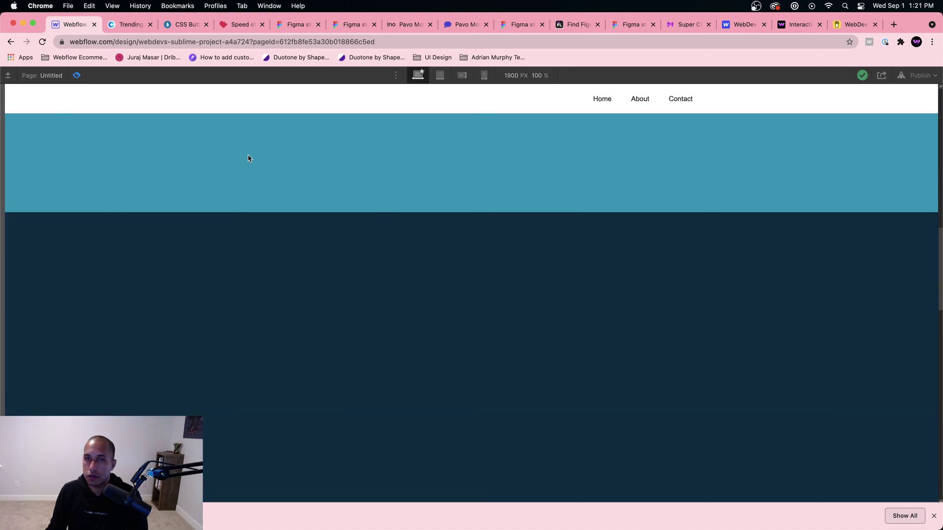
{"action": "scroll", "coordinate": [248, 158], "scroll_direction": "up", "scroll_amount": 5}
{"action": "scroll", "coordinate": [248, 158], "scroll_direction": "down", "scroll_amount": 5}
{"action": "scroll", "coordinate": [247, 155], "scroll_direction": "up", "scroll_amount": 1}
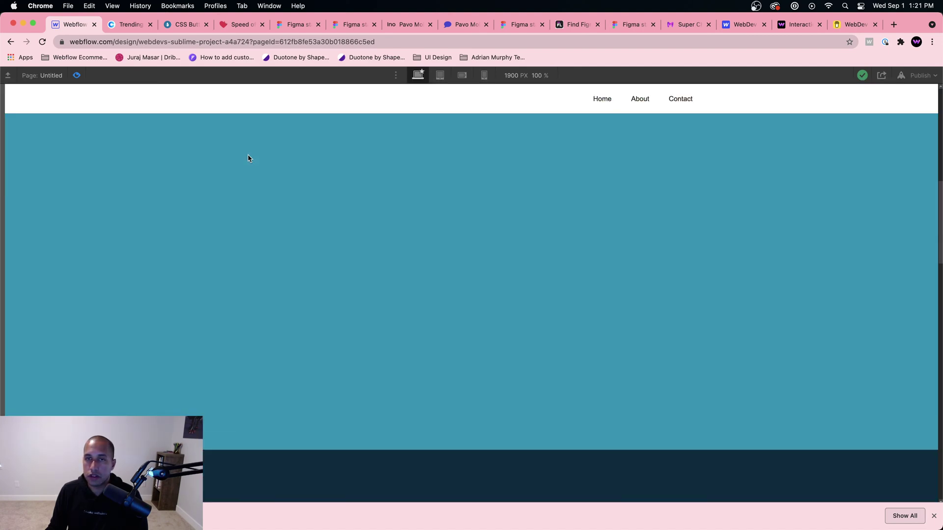
{"action": "scroll", "coordinate": [247, 154], "scroll_direction": "up", "scroll_amount": 2}
{"action": "scroll", "coordinate": [247, 154], "scroll_direction": "down", "scroll_amount": 4}
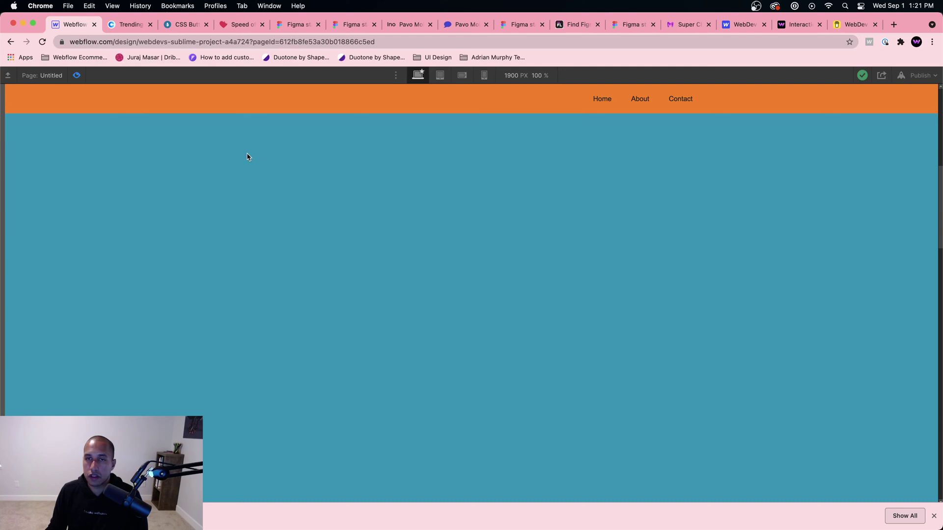
{"action": "scroll", "coordinate": [247, 157], "scroll_direction": "up", "scroll_amount": 4}
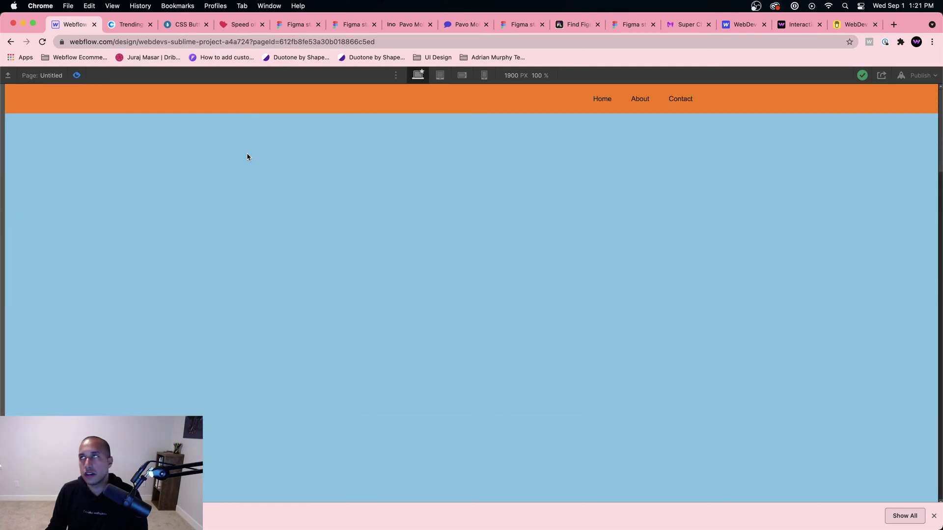
{"action": "scroll", "coordinate": [247, 157], "scroll_direction": "down", "scroll_amount": 5}
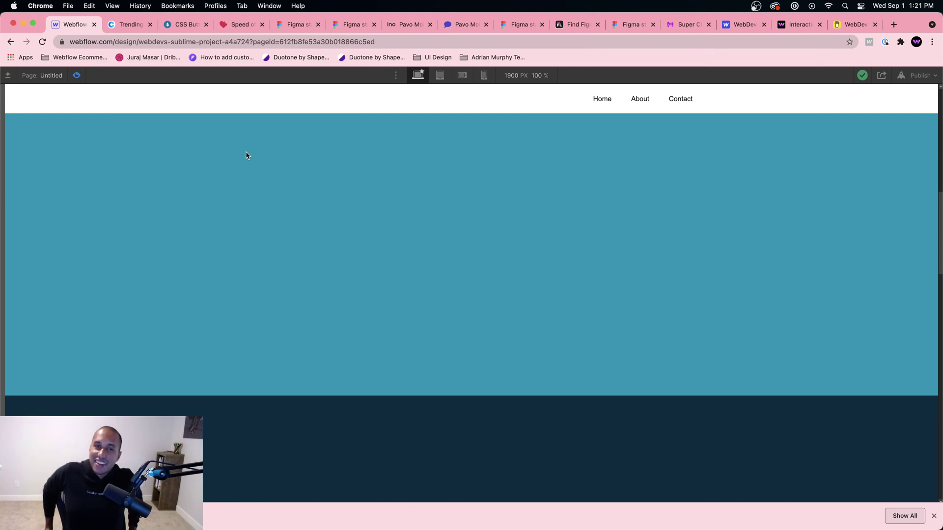
{"action": "scroll", "coordinate": [491, 162], "scroll_direction": "up", "scroll_amount": 5}
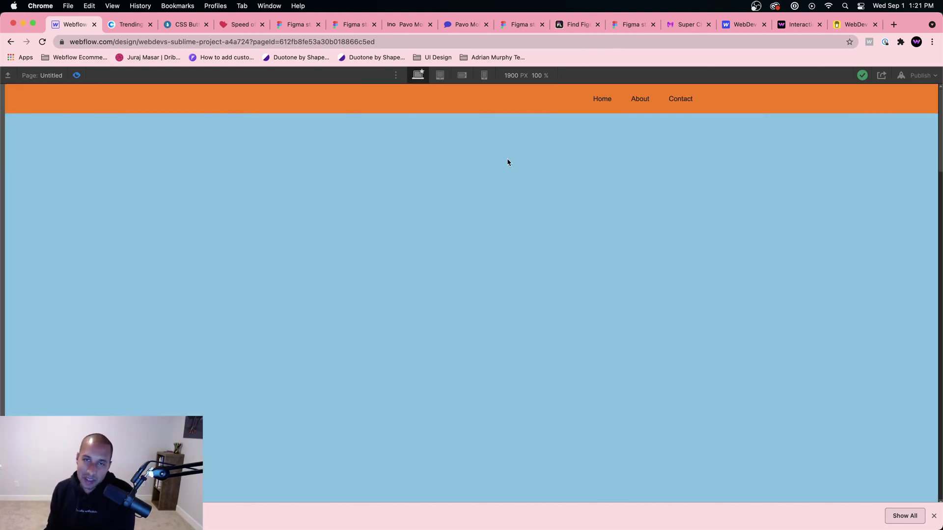
Restart the preview and examine the navbar's colour at the transition from the light blue to the teal section
{"action": "left_click", "coordinate": [78, 75]}
{"action": "left_click", "coordinate": [77, 75]}
{"action": "scroll", "coordinate": [398, 174], "scroll_direction": "down", "scroll_amount": 5}
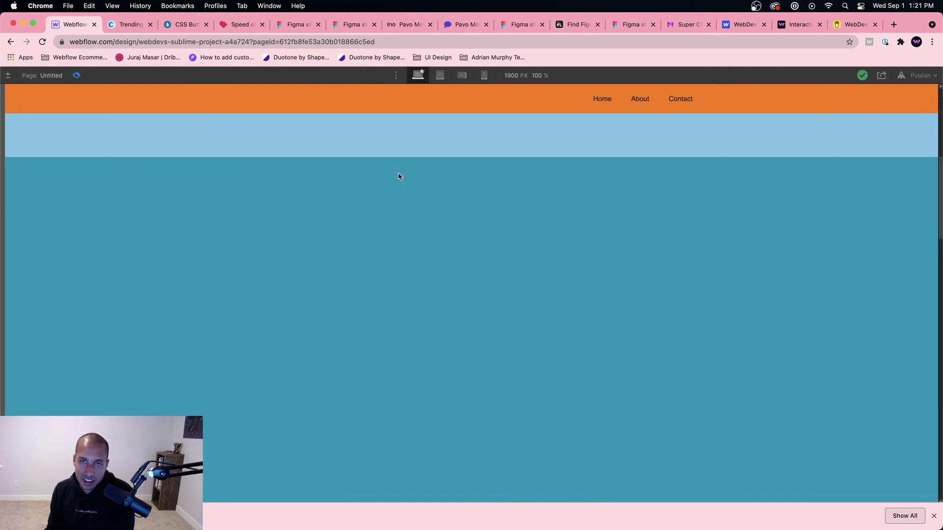
{"action": "scroll", "coordinate": [398, 176], "scroll_direction": "up", "scroll_amount": 5}
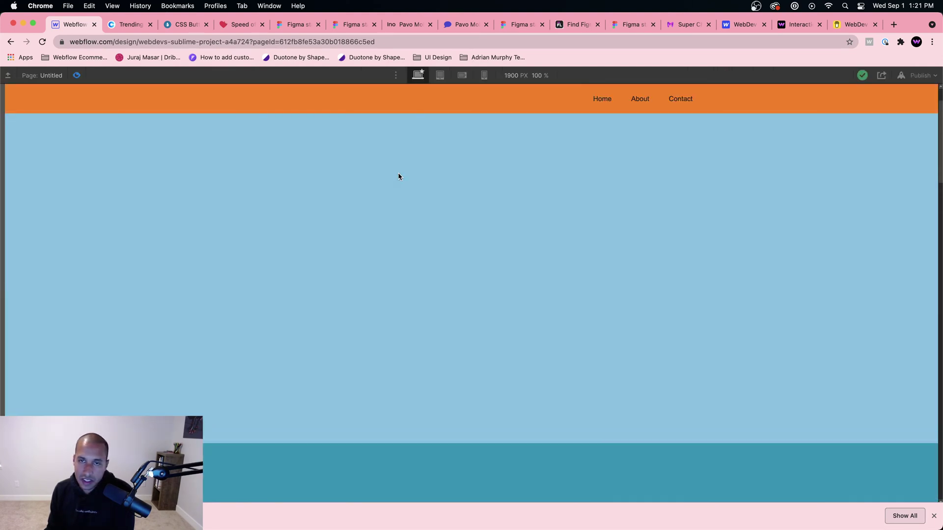
{"action": "scroll", "coordinate": [398, 177], "scroll_direction": "down", "scroll_amount": 5}
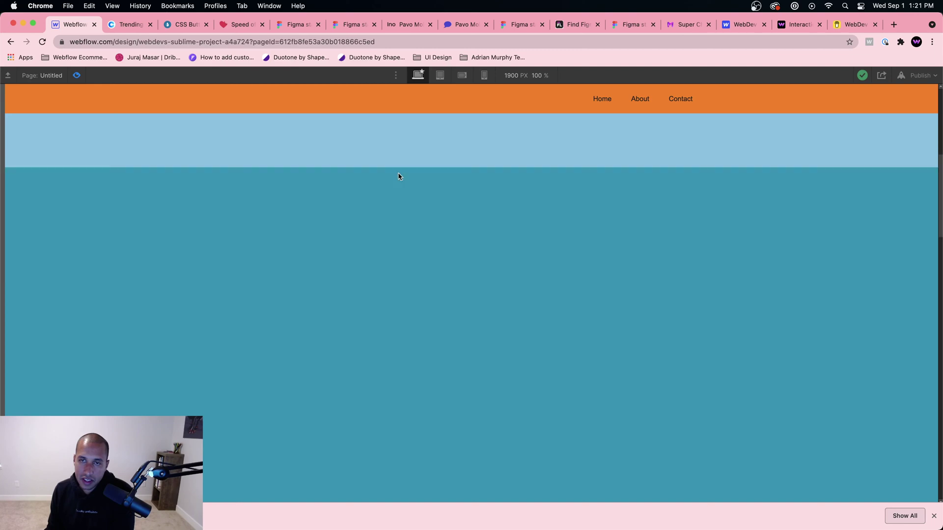
{"action": "scroll", "coordinate": [398, 174], "scroll_direction": "up", "scroll_amount": 5}
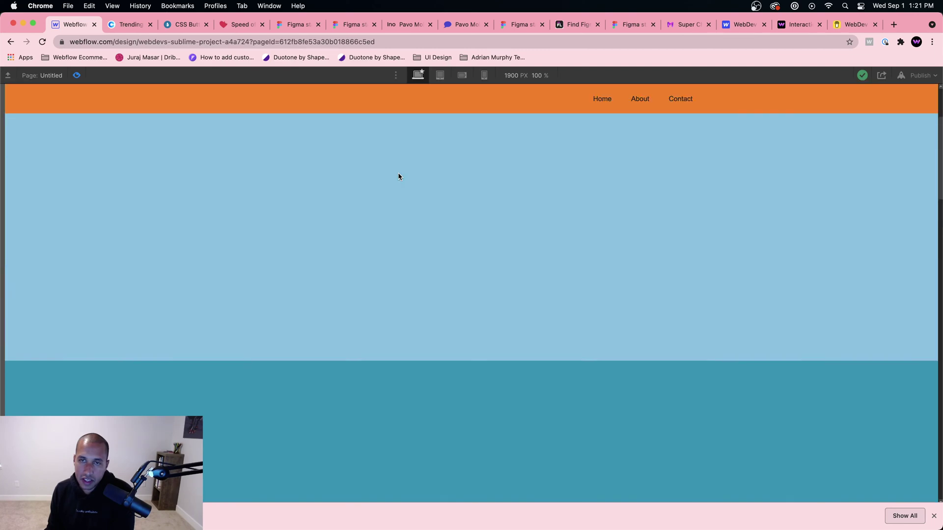
{"action": "scroll", "coordinate": [398, 175], "scroll_direction": "down", "scroll_amount": 2}
{"action": "scroll", "coordinate": [398, 174], "scroll_direction": "down", "scroll_amount": 4}
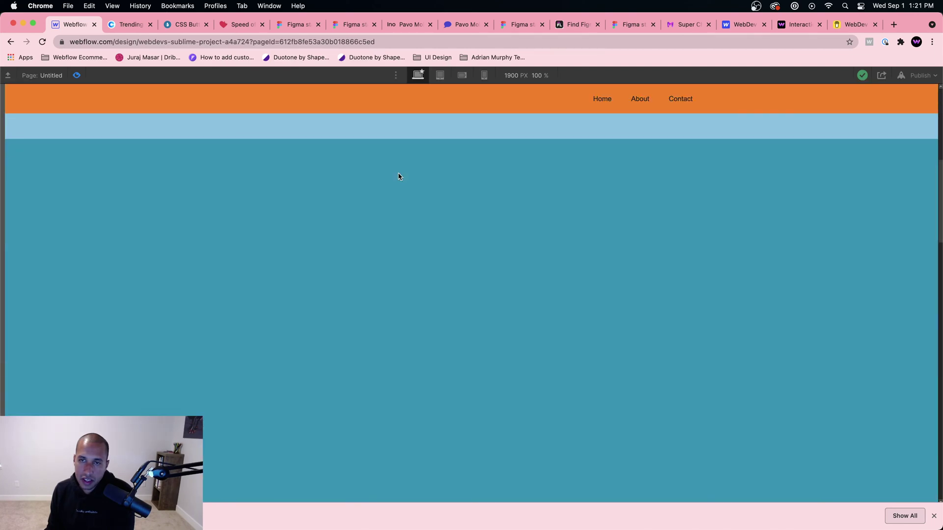
{"action": "left_click", "coordinate": [67, 74]}
{"action": "left_click", "coordinate": [76, 76]}
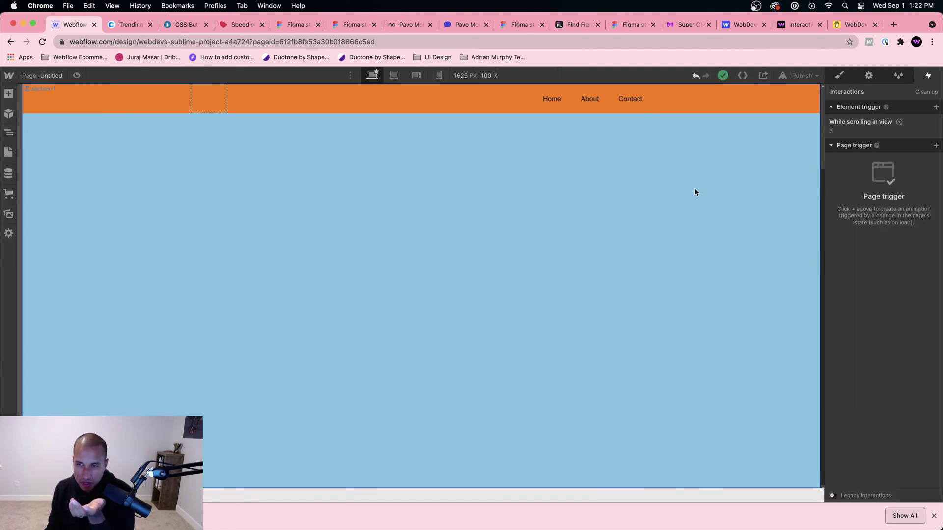
Set the end-boundary offset to 50 for the teal section's While scrolling in view trigger
{"action": "scroll", "coordinate": [729, 196], "scroll_direction": "down", "scroll_amount": 5}
{"action": "left_click", "coordinate": [874, 129]}
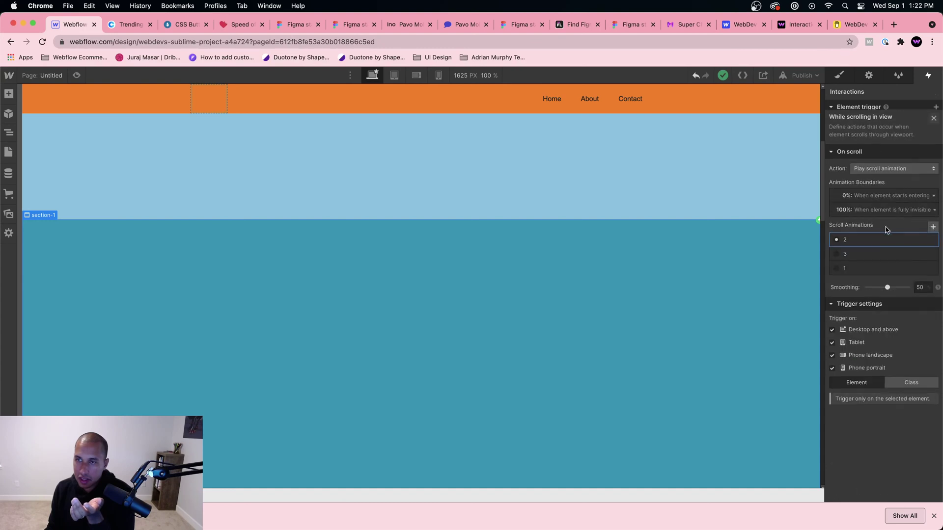
{"action": "left_click", "coordinate": [884, 201]}
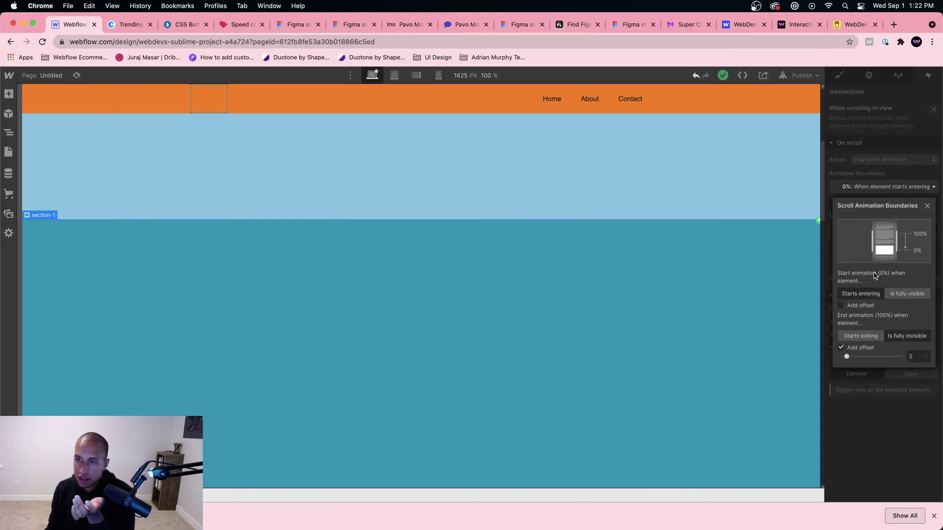
{"action": "left_click", "coordinate": [916, 356]}
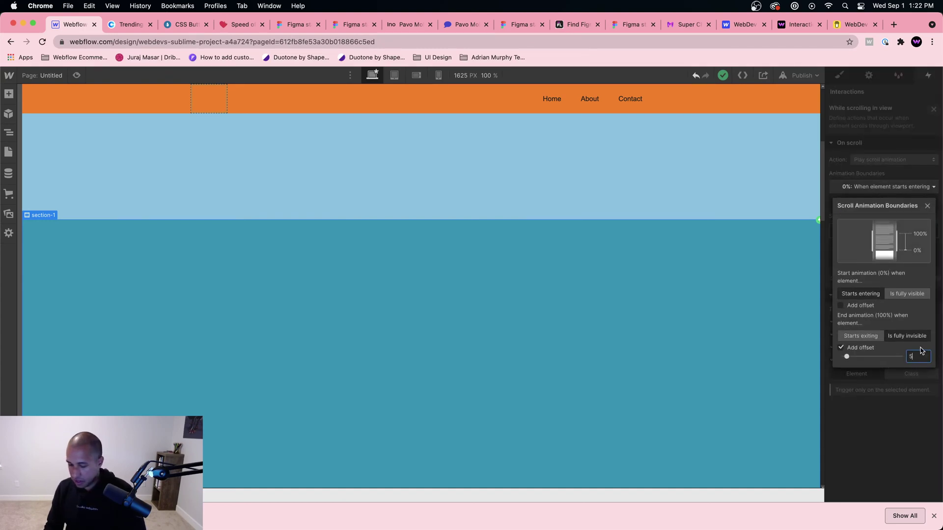
{"action": "key", "text": "BackSpace"}
{"action": "key", "text": "Return"}
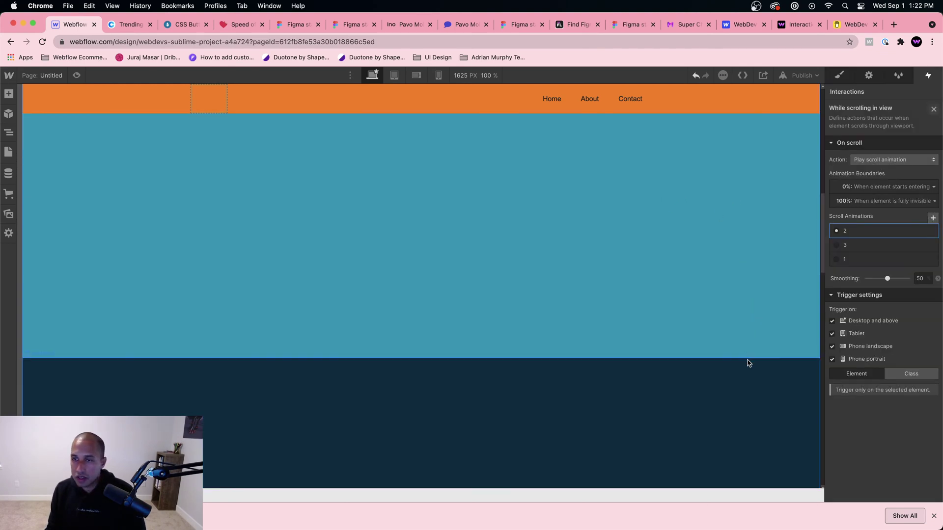
Set the end-boundary offset to 50 for the dark navy section's While scrolling in view trigger
{"action": "left_click", "coordinate": [751, 396]}
{"action": "left_click", "coordinate": [856, 137]}
{"action": "left_click", "coordinate": [866, 249]}
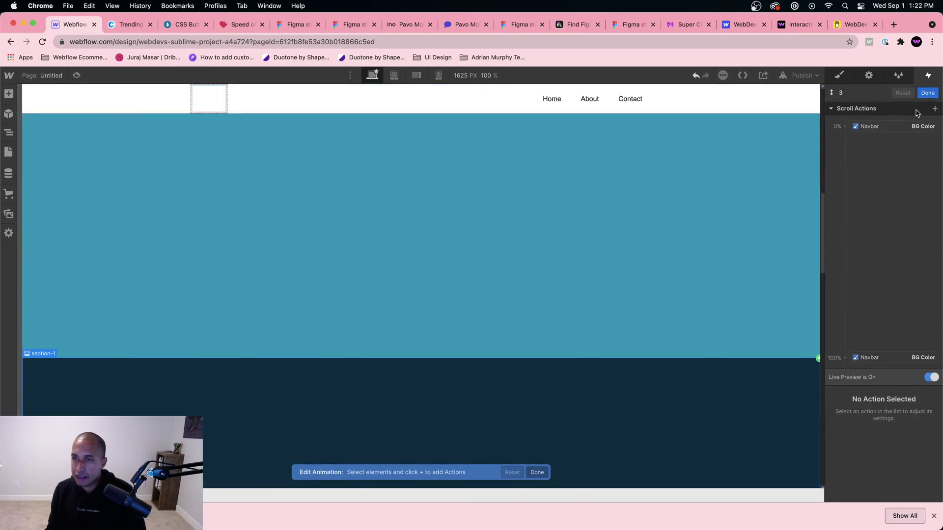
{"action": "left_click", "coordinate": [928, 93]}
{"action": "left_click", "coordinate": [882, 189]}
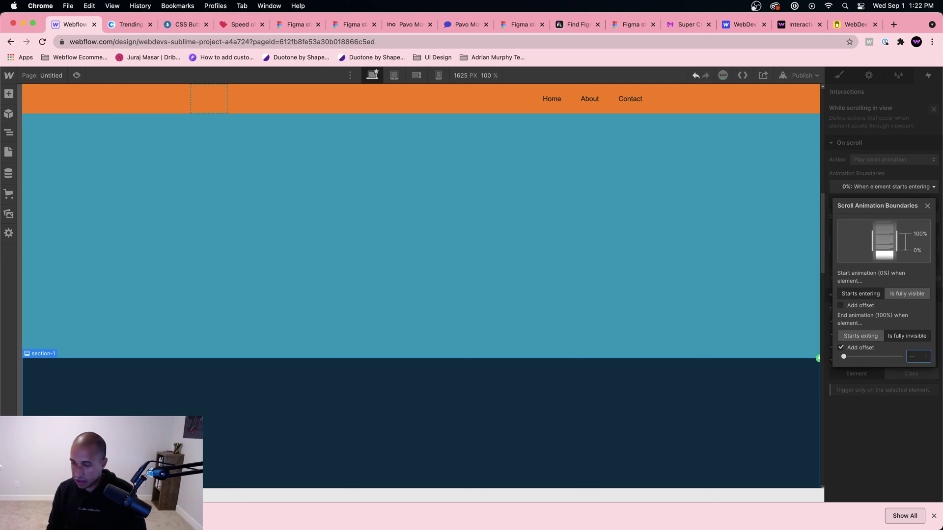
{"action": "left_click", "coordinate": [639, 239]}
Preview the page and test the navbar's colour back and forth across the teal to dark navy transition
{"action": "scroll", "coordinate": [640, 172], "scroll_direction": "down", "scroll_amount": 5}
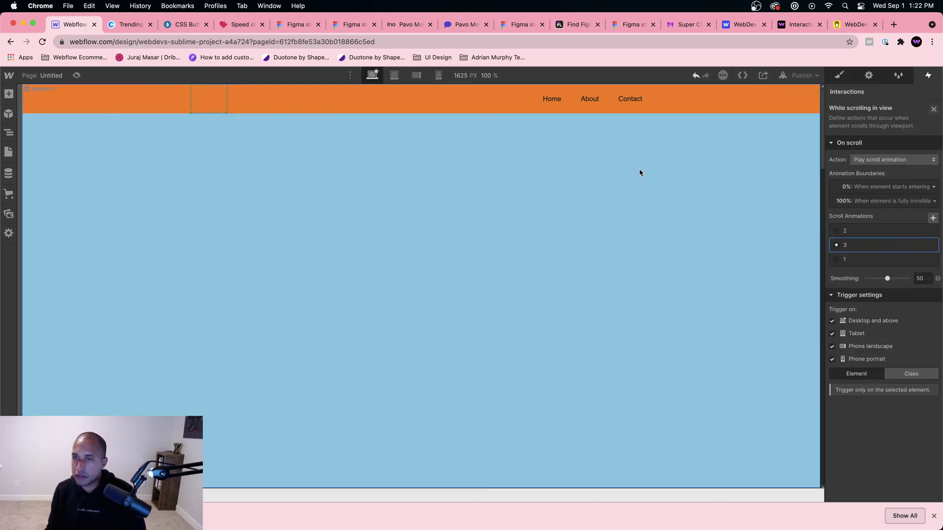
{"action": "left_click", "coordinate": [797, 199]}
{"action": "left_click", "coordinate": [76, 75]}
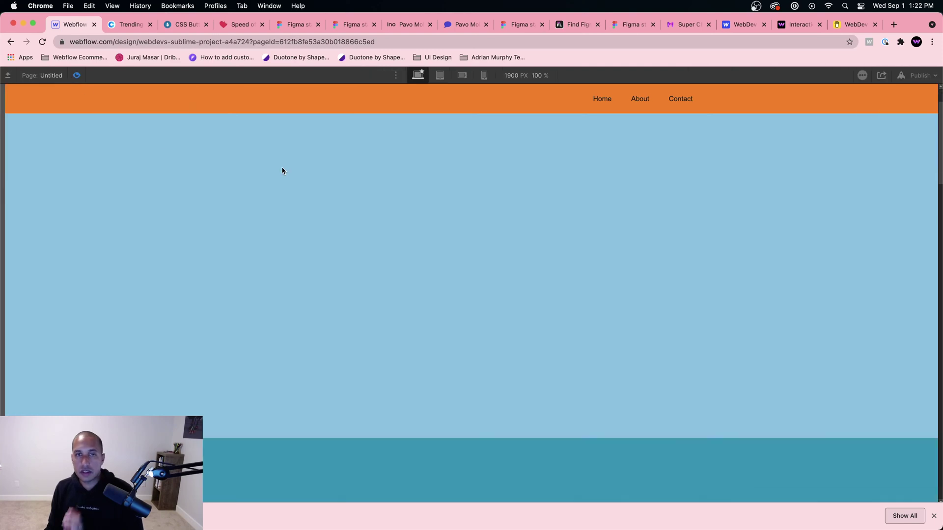
{"action": "scroll", "coordinate": [282, 168], "scroll_direction": "down", "scroll_amount": 5}
{"action": "scroll", "coordinate": [282, 171], "scroll_direction": "up", "scroll_amount": 5}
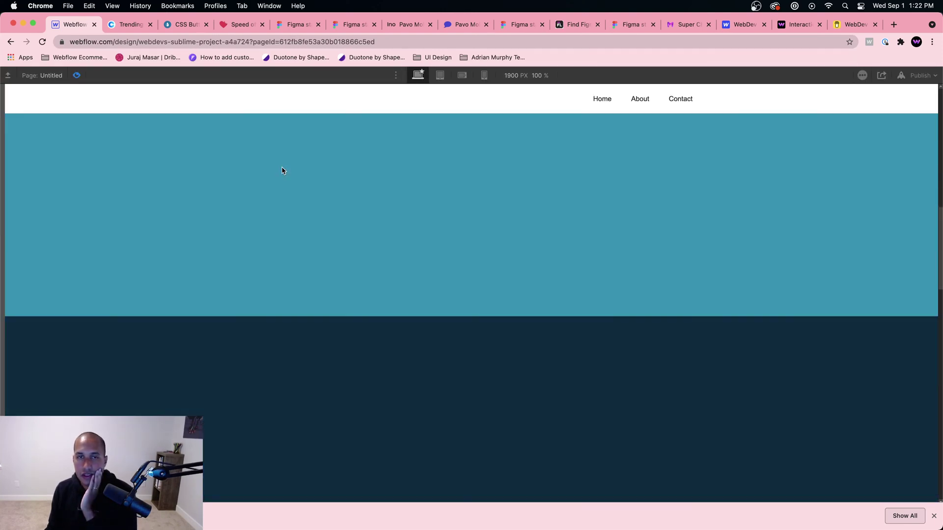
{"action": "scroll", "coordinate": [282, 170], "scroll_direction": "down", "scroll_amount": 5}
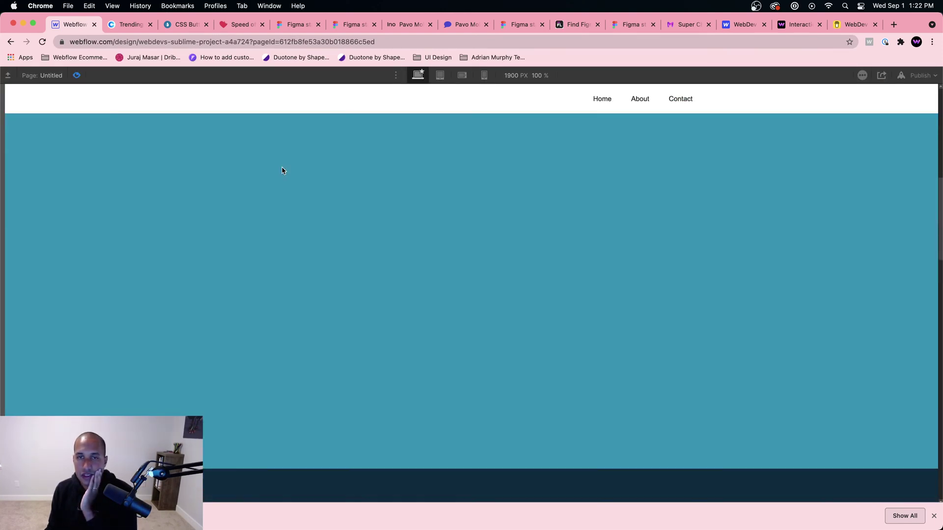
{"action": "scroll", "coordinate": [282, 170], "scroll_direction": "up", "scroll_amount": 5}
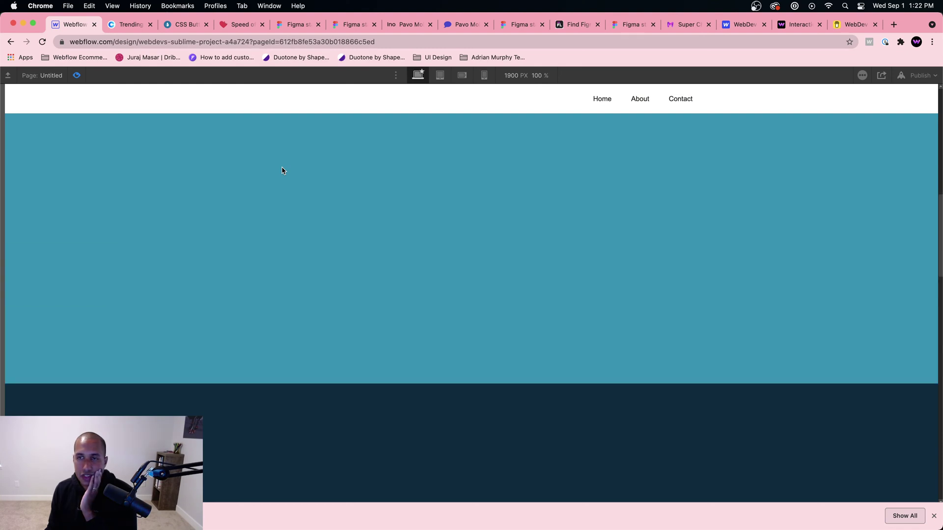
{"action": "scroll", "coordinate": [282, 170], "scroll_direction": "down", "scroll_amount": 1}
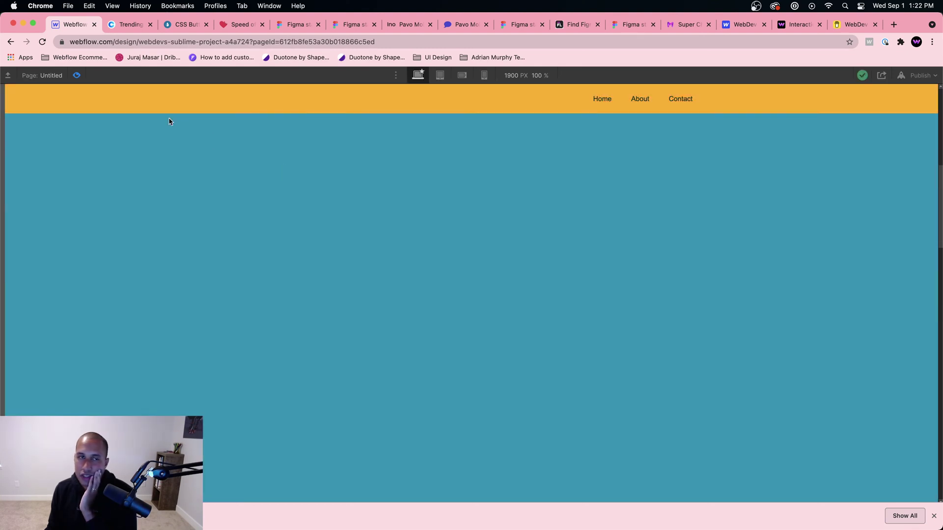
{"action": "left_click", "coordinate": [77, 75]}
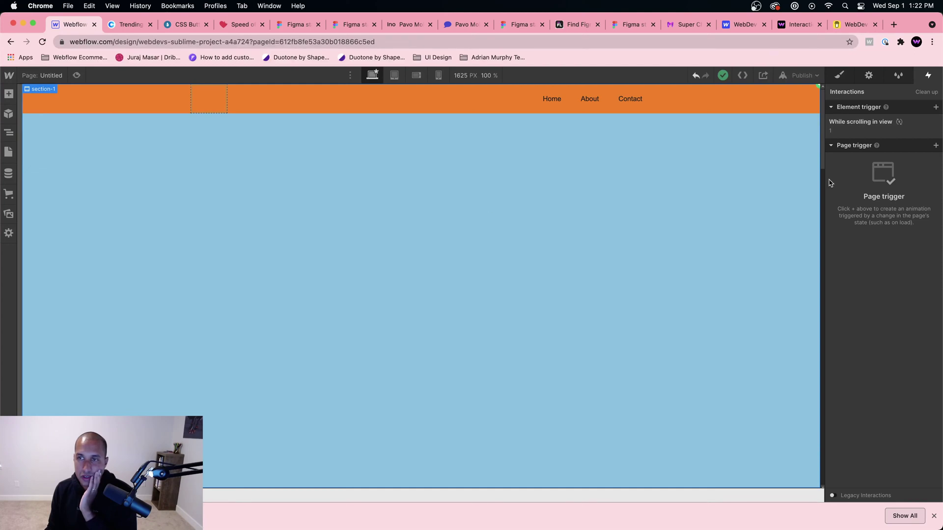
Check the scroll animation boundaries of the light blue section's While scrolling in view trigger
{"action": "left_click", "coordinate": [883, 122]}
{"action": "left_click", "coordinate": [870, 188]}
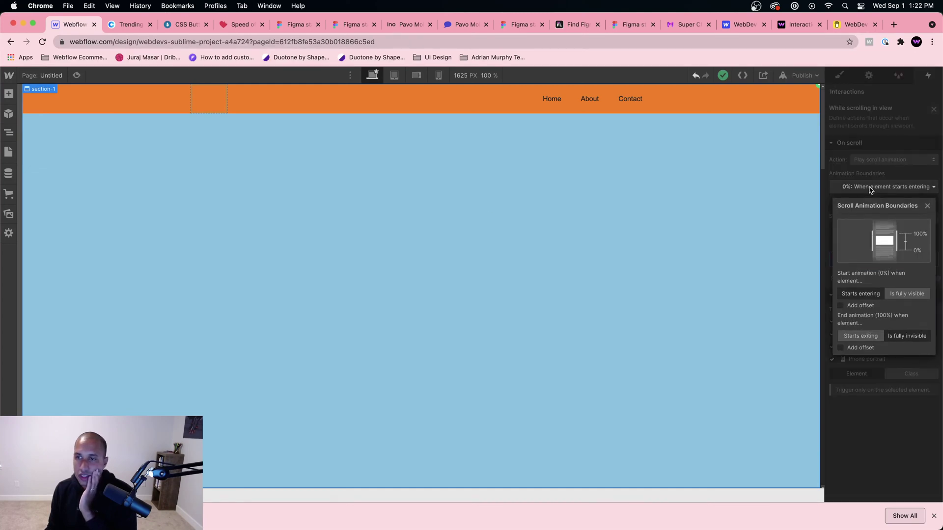
{"action": "left_click", "coordinate": [672, 232]}
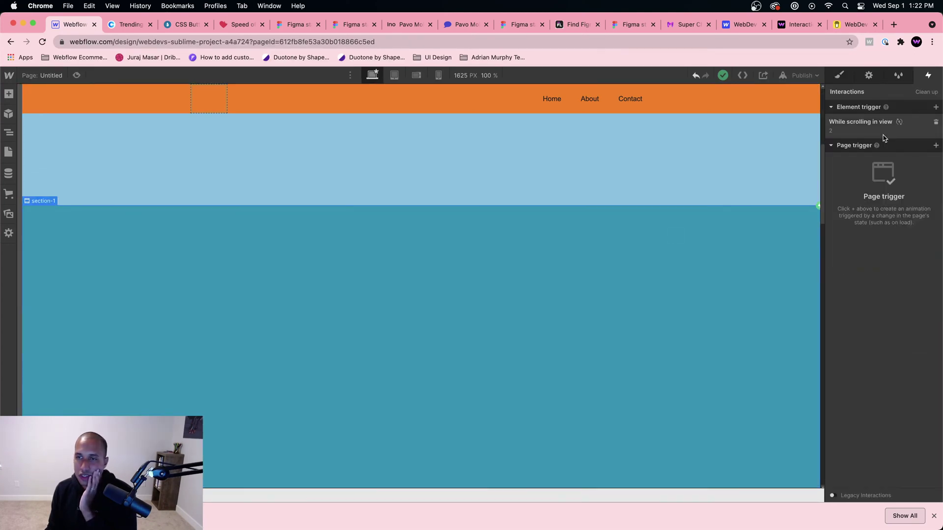
Remove the end-boundary offset from the teal section's While scrolling in view trigger
{"action": "left_click", "coordinate": [879, 126]}
{"action": "left_click", "coordinate": [864, 186]}
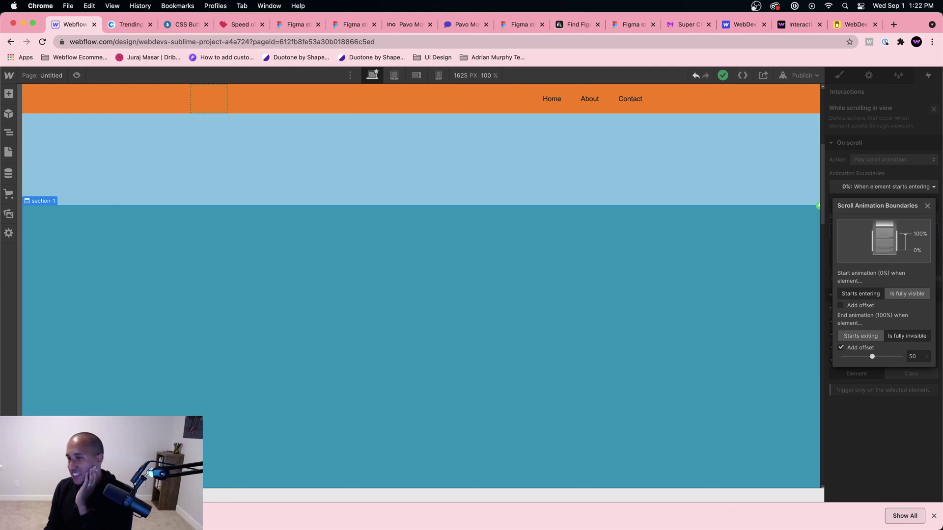
{"action": "left_click", "coordinate": [855, 352]}
{"action": "left_click", "coordinate": [908, 174]}
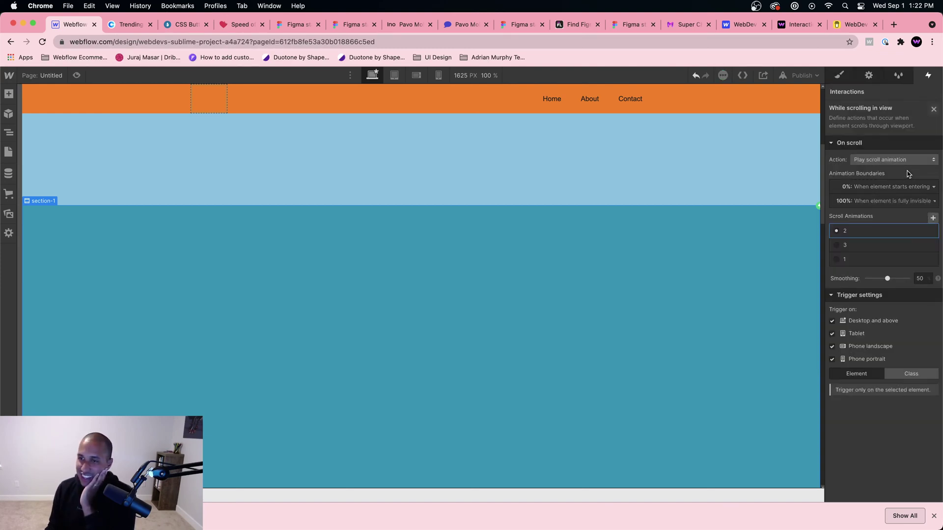
{"action": "left_click", "coordinate": [932, 110]}
Remove the end-boundary offset from the dark navy section's While scrolling in view trigger
{"action": "left_click", "coordinate": [852, 121]}
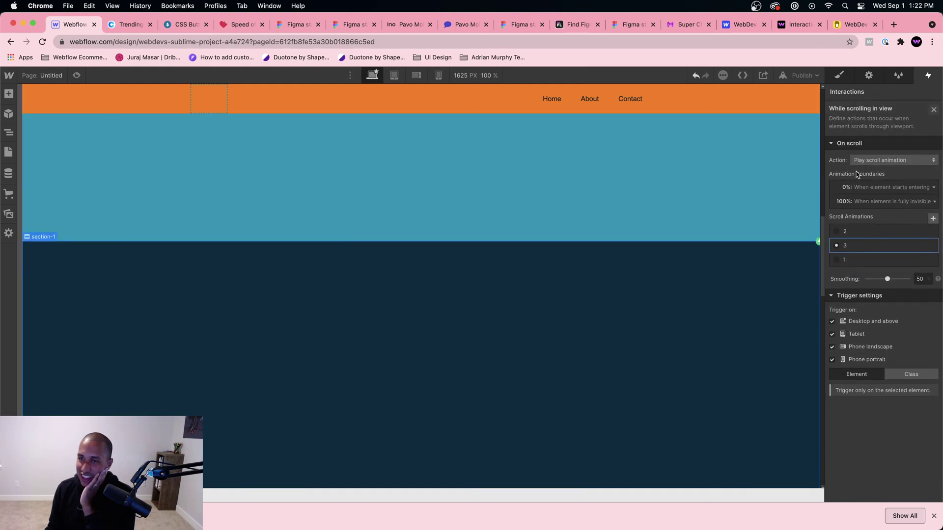
{"action": "left_click", "coordinate": [862, 188]}
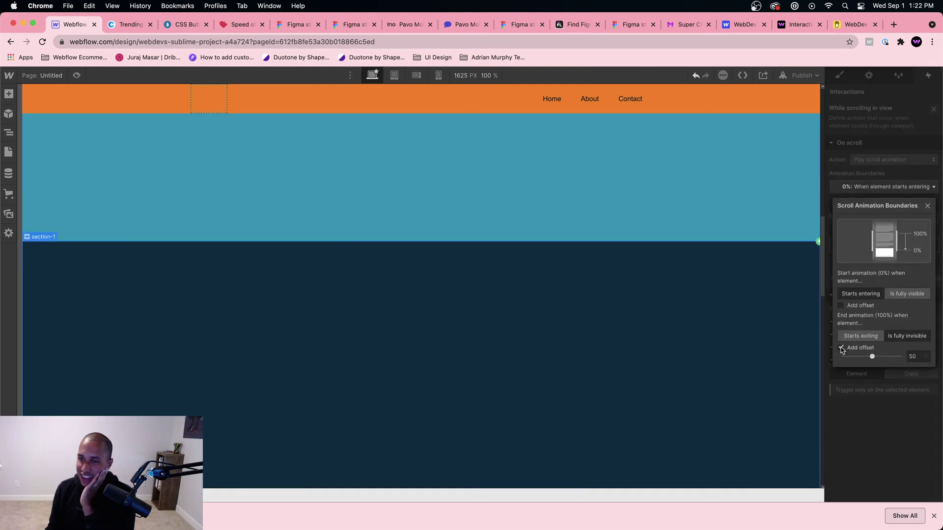
{"action": "left_click", "coordinate": [841, 349]}
{"action": "left_click", "coordinate": [615, 327]}
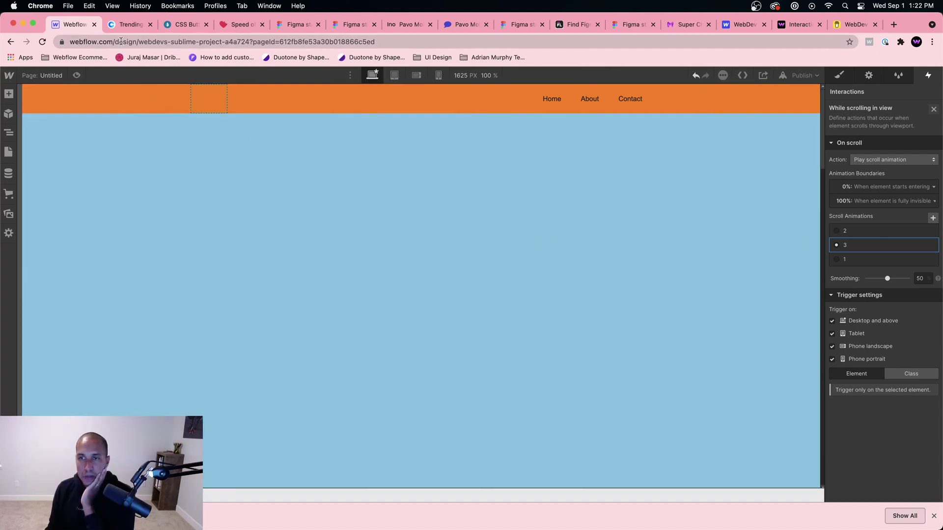
Preview the page without the end offsets and check the navbar's colour from light blue through teal to dark navy
{"action": "left_click", "coordinate": [77, 74]}
{"action": "scroll", "coordinate": [348, 242], "scroll_direction": "down", "scroll_amount": 5}
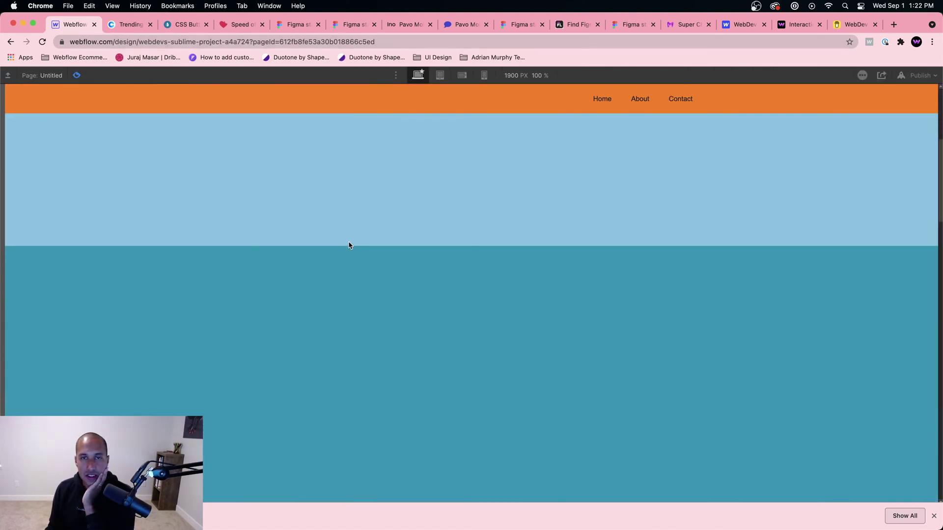
{"action": "scroll", "coordinate": [349, 245], "scroll_direction": "down", "scroll_amount": 1}
{"action": "scroll", "coordinate": [349, 245], "scroll_direction": "down", "scroll_amount": 5}
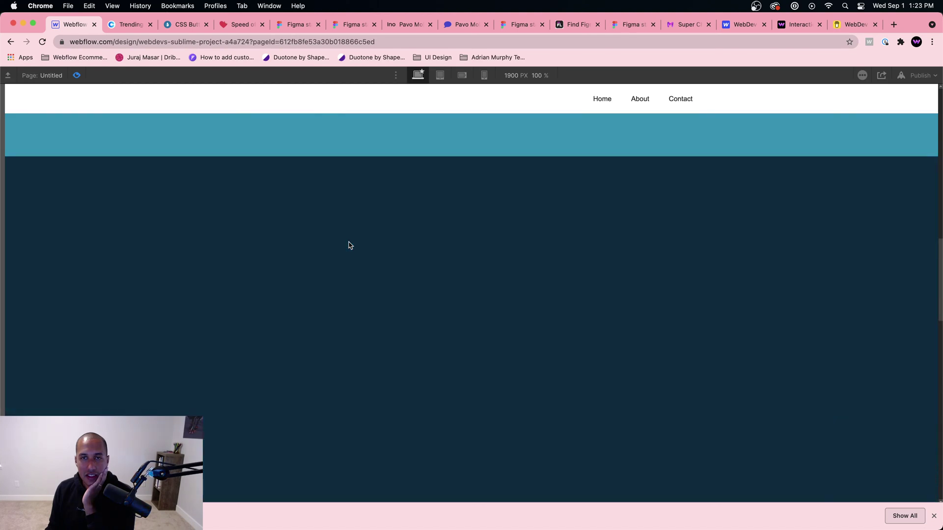
{"action": "scroll", "coordinate": [348, 245], "scroll_direction": "up", "scroll_amount": 6}
{"action": "scroll", "coordinate": [348, 243], "scroll_direction": "up", "scroll_amount": 5}
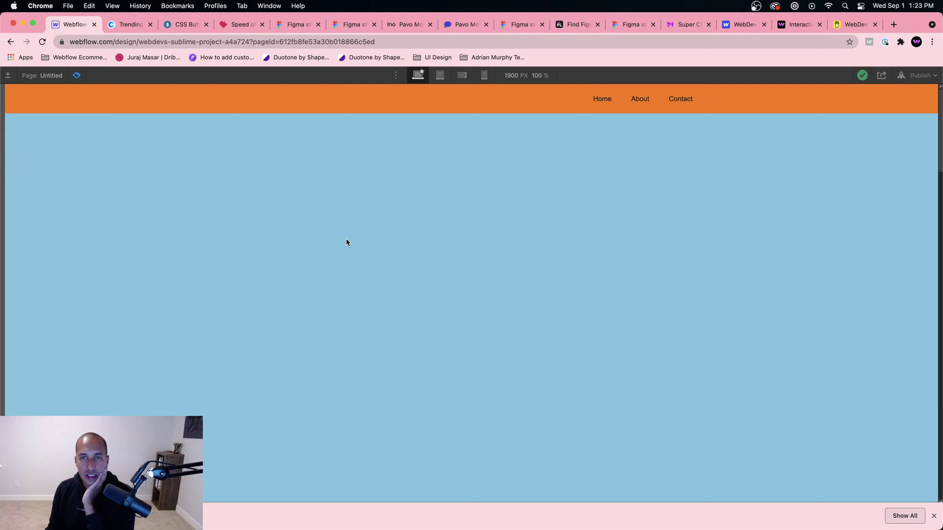
{"action": "scroll", "coordinate": [346, 242], "scroll_direction": "down", "scroll_amount": 5}
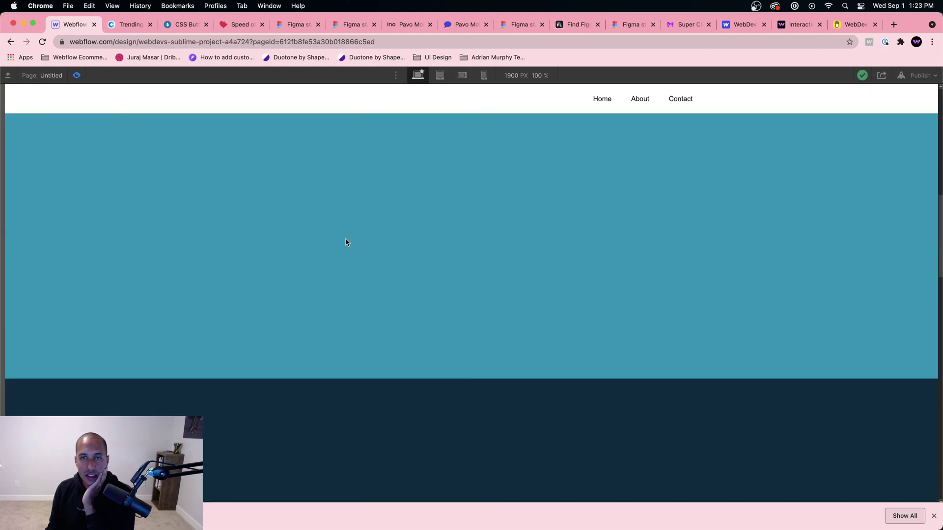
{"action": "scroll", "coordinate": [345, 242], "scroll_direction": "up", "scroll_amount": 5}
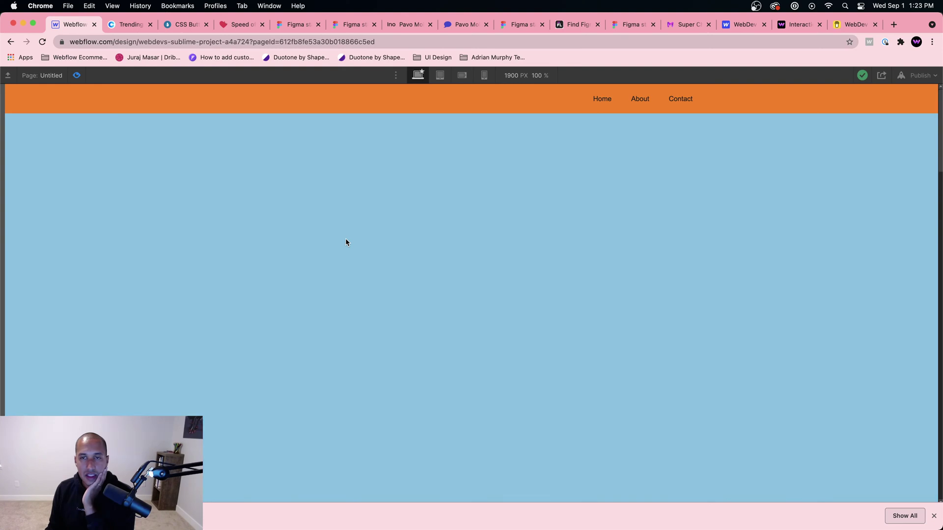
{"action": "left_click", "coordinate": [76, 75]}
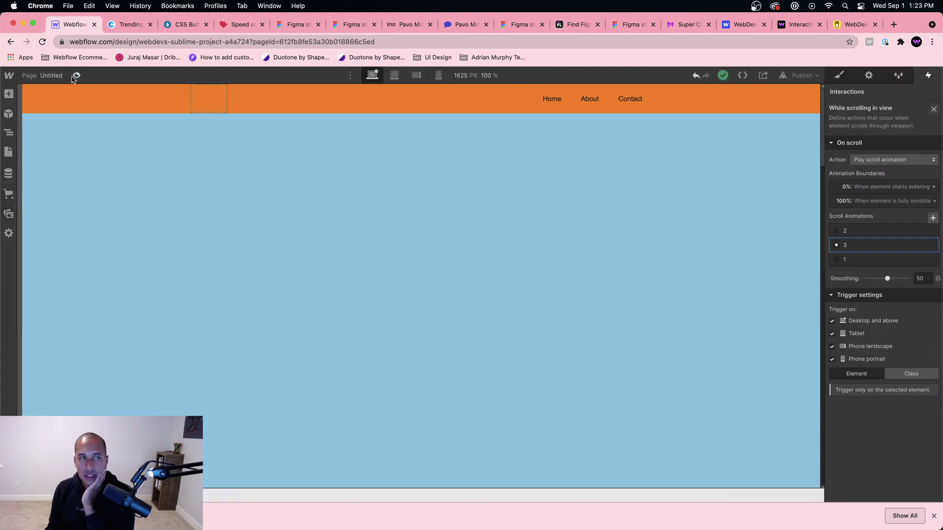
Compare the Navbar background colour actions at the 0% and 100% keyframes of the teal section's scroll animation 2
{"action": "left_click", "coordinate": [674, 227]}
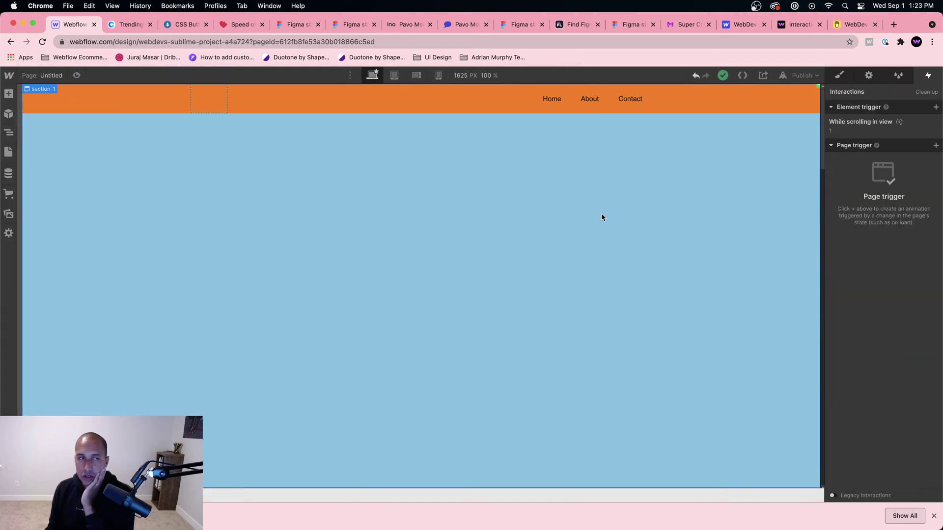
{"action": "scroll", "coordinate": [598, 213], "scroll_direction": "down", "scroll_amount": 5}
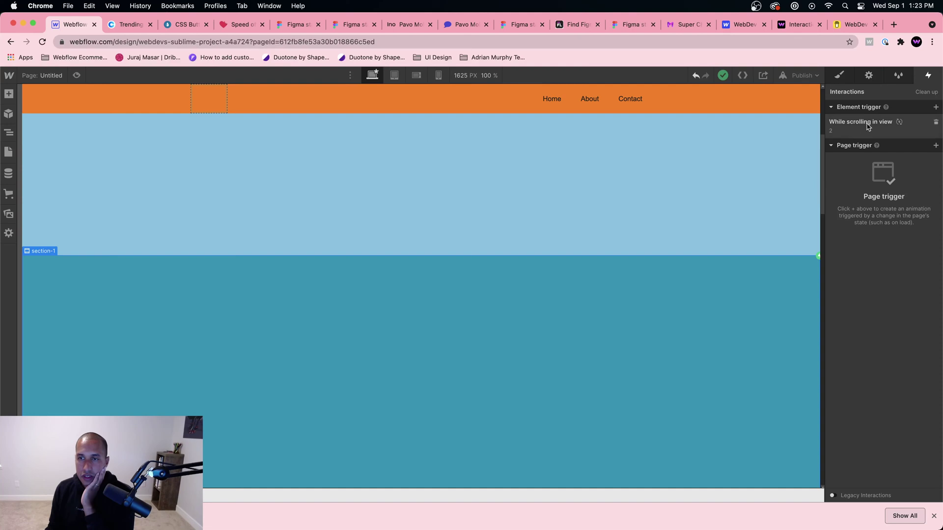
{"action": "left_click", "coordinate": [868, 126]}
{"action": "left_click", "coordinate": [878, 227]}
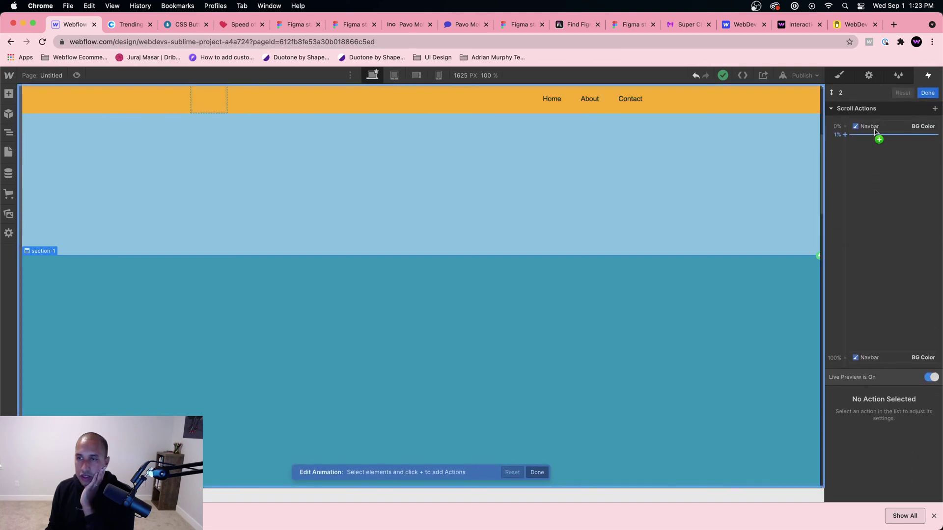
{"action": "left_click", "coordinate": [874, 127]}
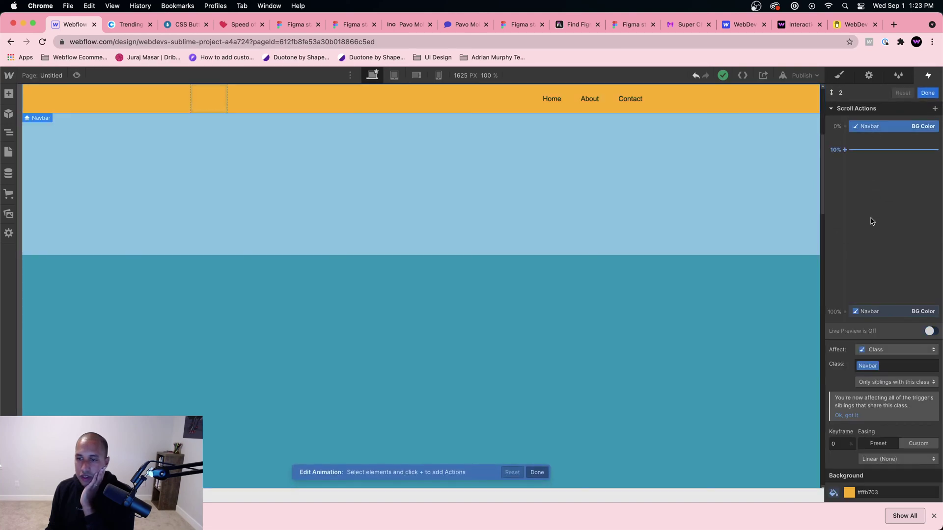
{"action": "left_click", "coordinate": [890, 313]}
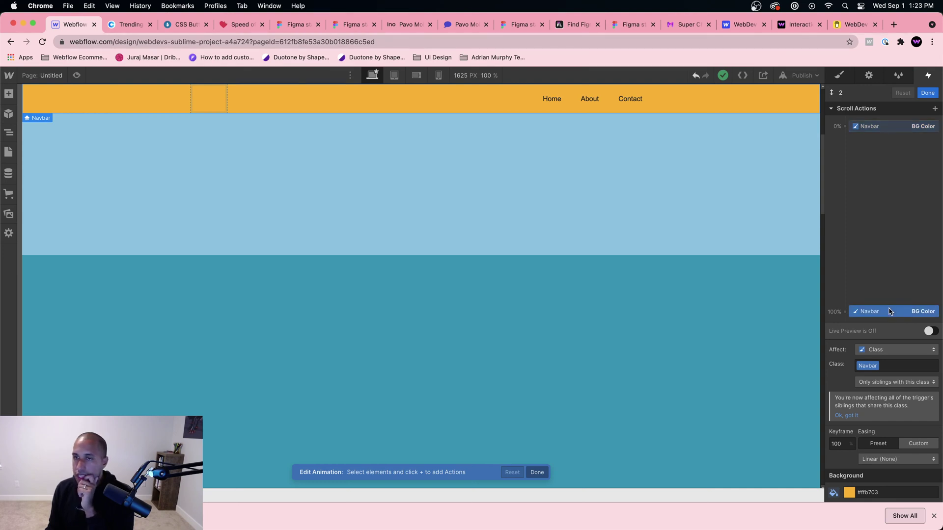
{"action": "left_click", "coordinate": [872, 129]}
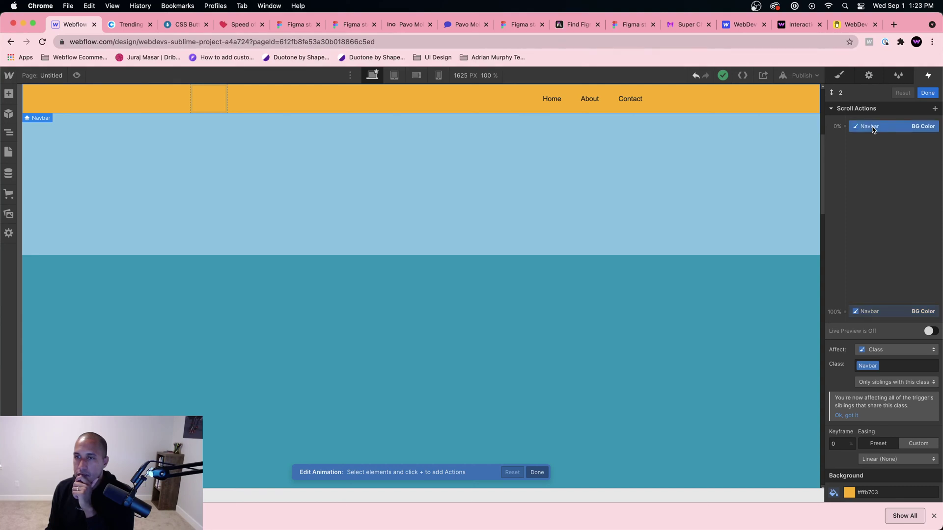
{"action": "left_click", "coordinate": [888, 313]}
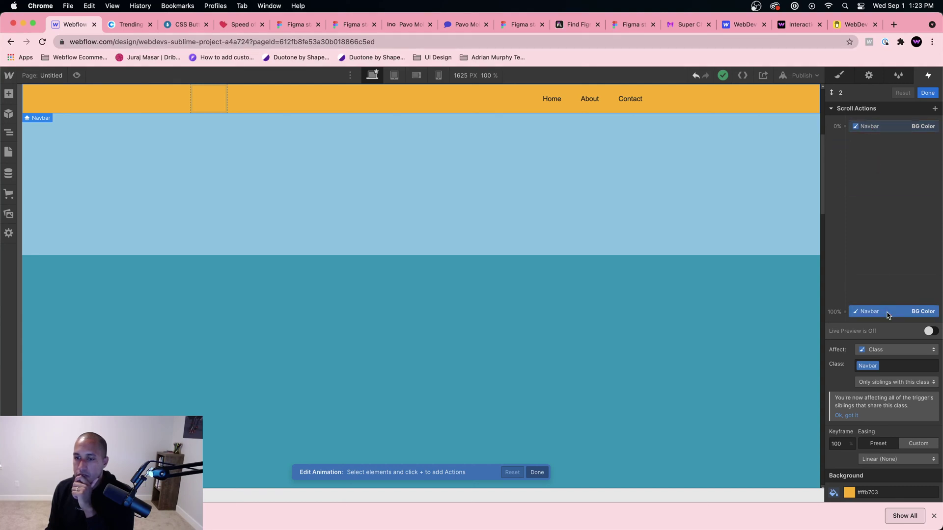
{"action": "left_click", "coordinate": [927, 93]}
{"action": "left_click", "coordinate": [933, 109]}
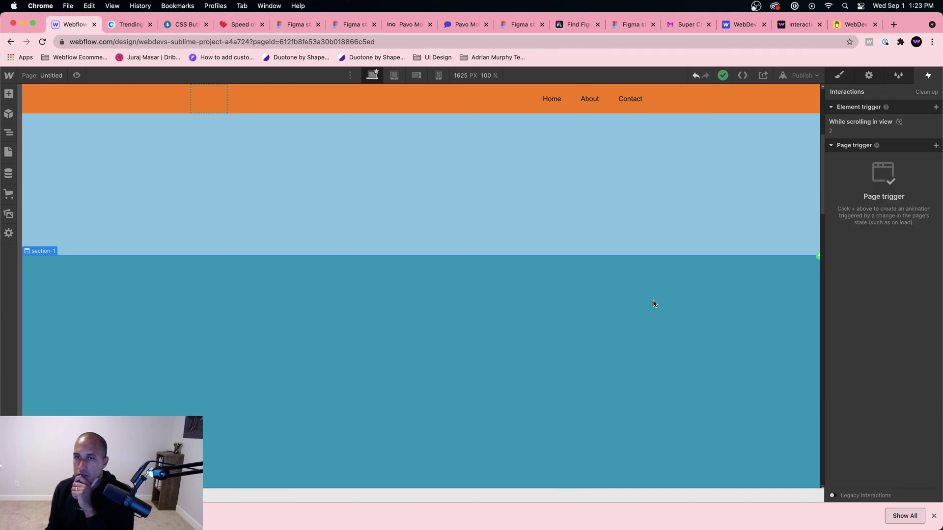
Compare the Navbar background colour actions at the 0% and 100% keyframes of the dark navy section's scroll animation 3
{"action": "left_click", "coordinate": [881, 126]}
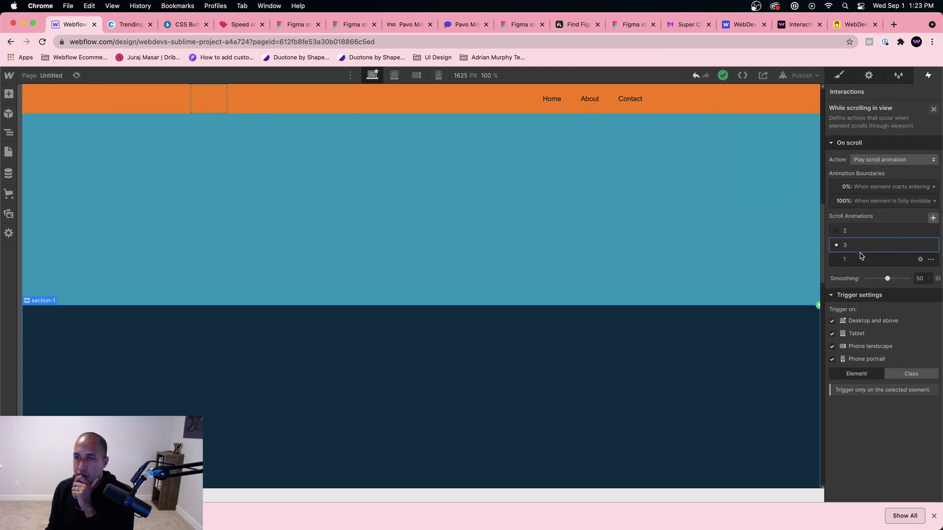
{"action": "left_click", "coordinate": [858, 256]}
{"action": "left_click", "coordinate": [890, 127]}
{"action": "left_click", "coordinate": [869, 314]}
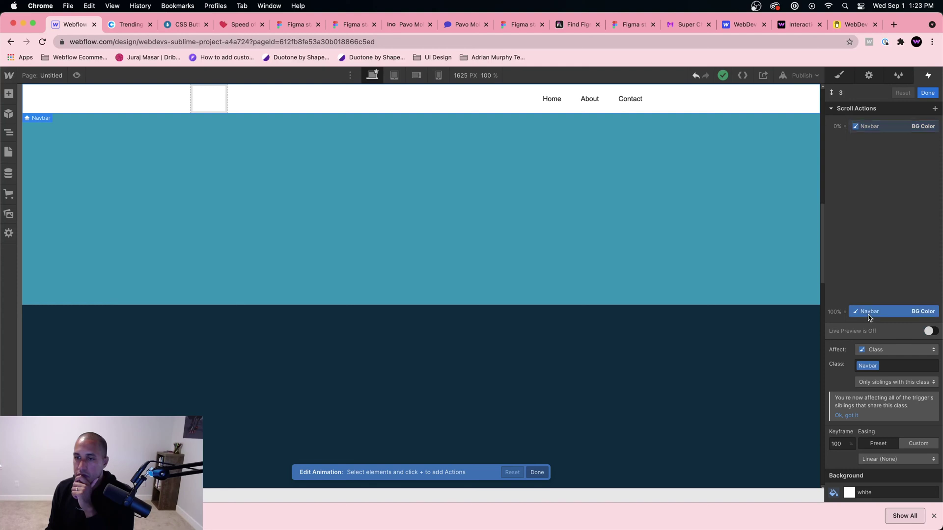
{"action": "left_click", "coordinate": [928, 93]}
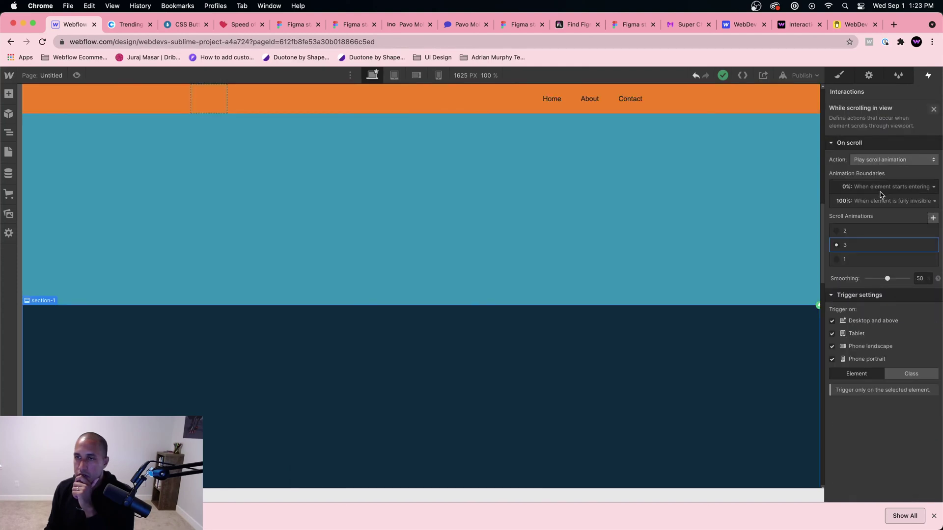
{"action": "left_click", "coordinate": [933, 109]}
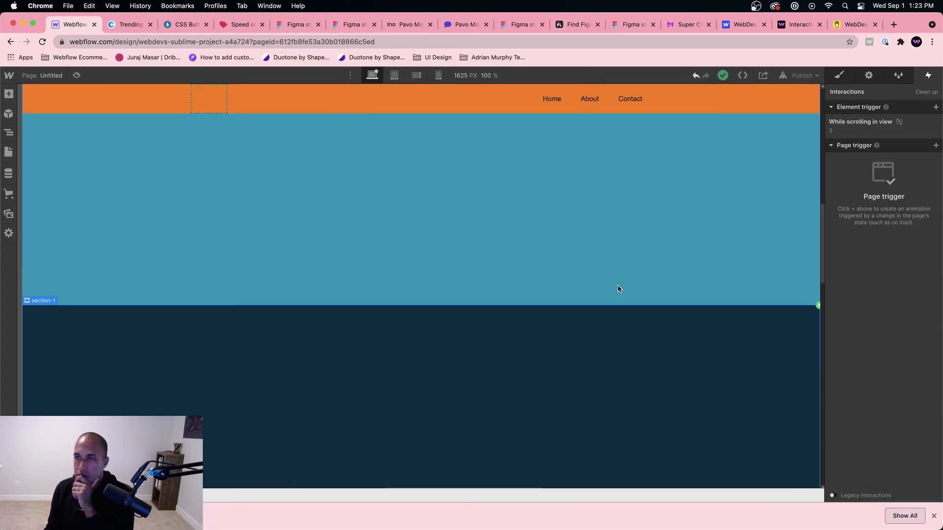
Compare the Navbar background colour actions at the 0% and 100% keyframes of the light blue section's scroll animation 1
{"action": "scroll", "coordinate": [591, 278], "scroll_direction": "down", "scroll_amount": 5}
{"action": "left_click", "coordinate": [866, 127]}
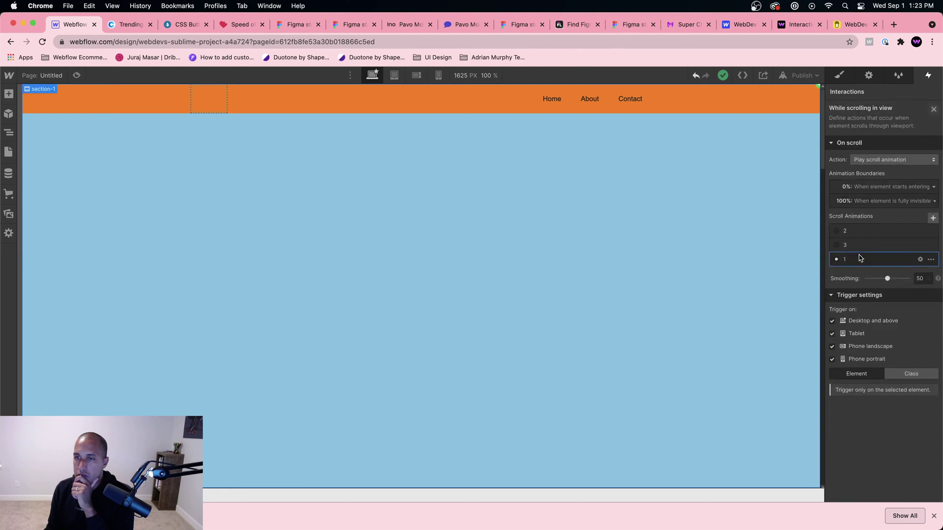
{"action": "left_click", "coordinate": [859, 275]}
{"action": "left_click", "coordinate": [872, 126]}
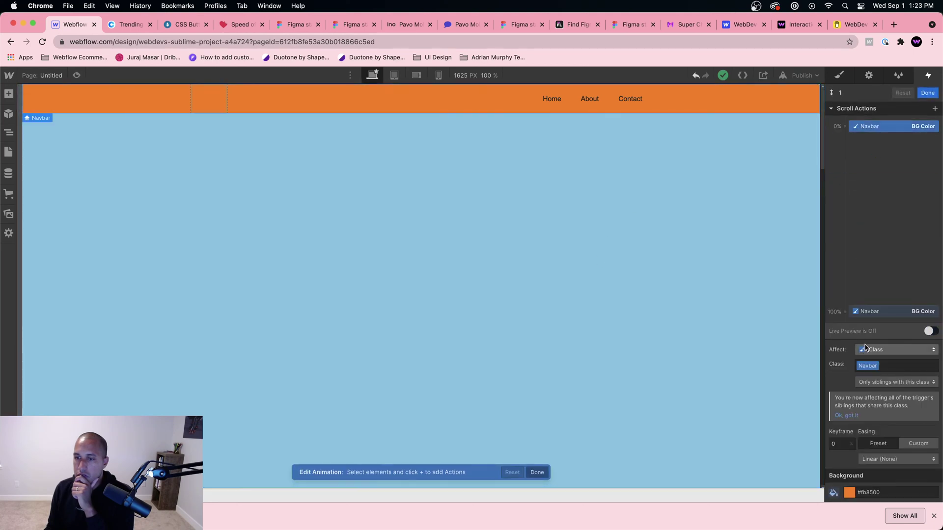
{"action": "left_click", "coordinate": [871, 311]}
{"action": "left_click", "coordinate": [925, 95]}
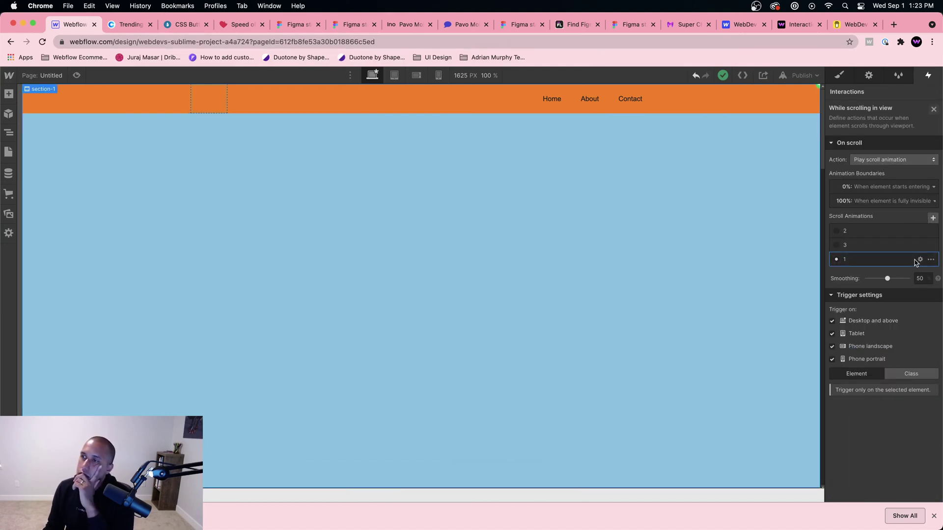
Set the light blue section's scroll animation to end at 100% when the element starts exiting
{"action": "left_click", "coordinate": [879, 186]}
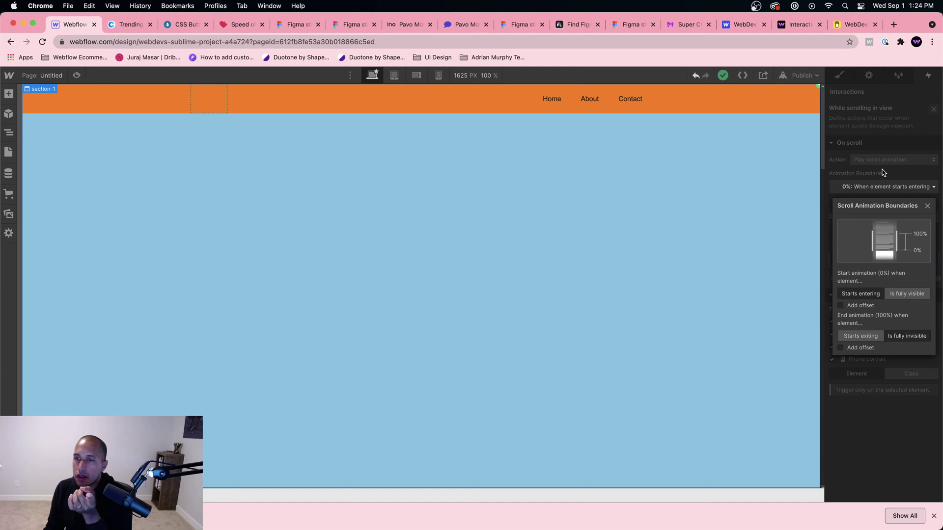
{"action": "left_click", "coordinate": [884, 172]}
{"action": "left_click", "coordinate": [879, 201]}
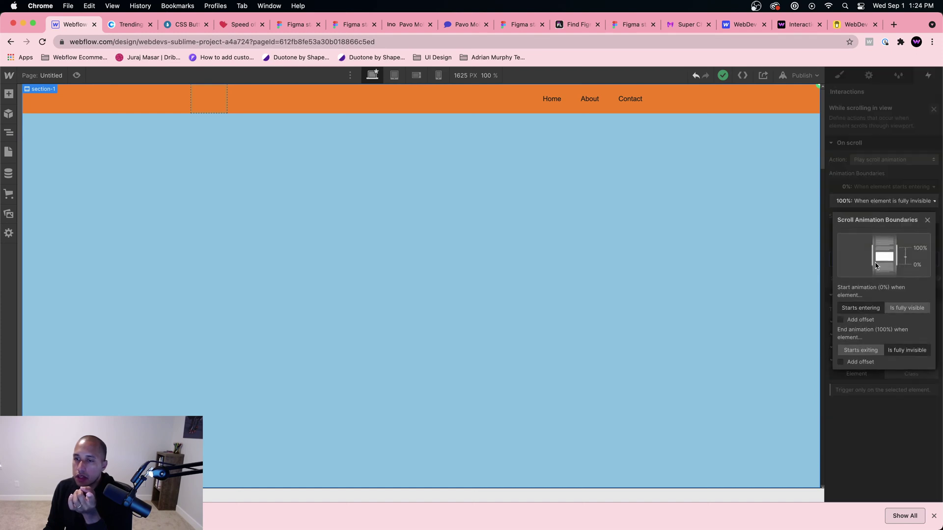
{"action": "left_click", "coordinate": [867, 352]}
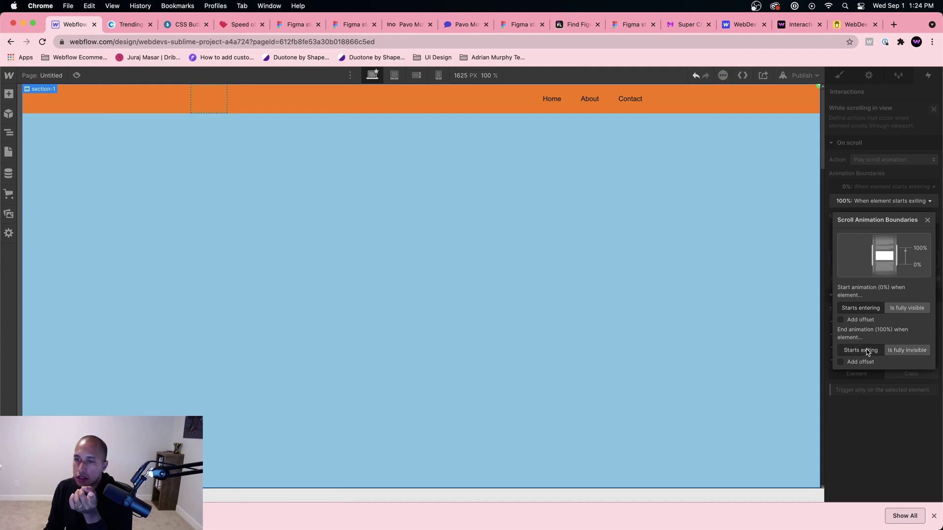
{"action": "left_click", "coordinate": [887, 178]}
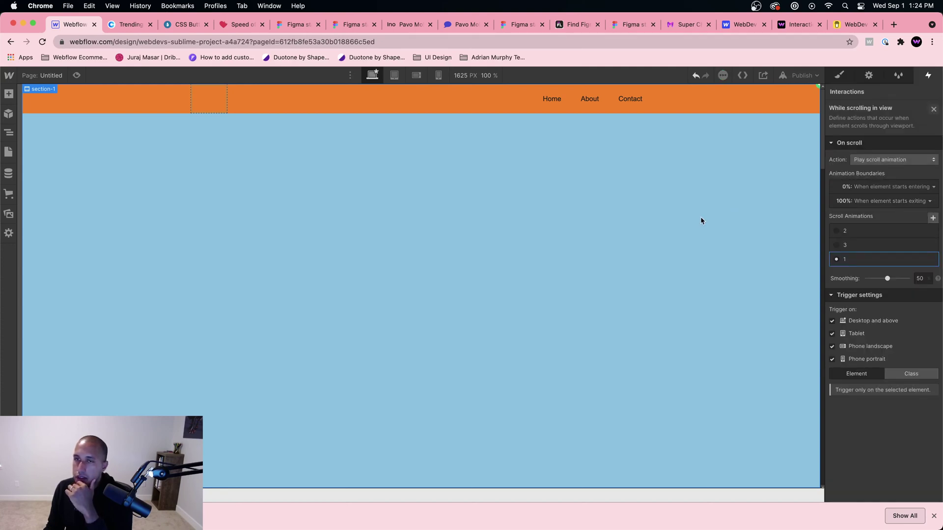
Preview the page and check the navbar's colour while scrolling back and forth between the light blue and teal sections
{"action": "left_click", "coordinate": [76, 75]}
{"action": "scroll", "coordinate": [284, 211], "scroll_direction": "down", "scroll_amount": 6}
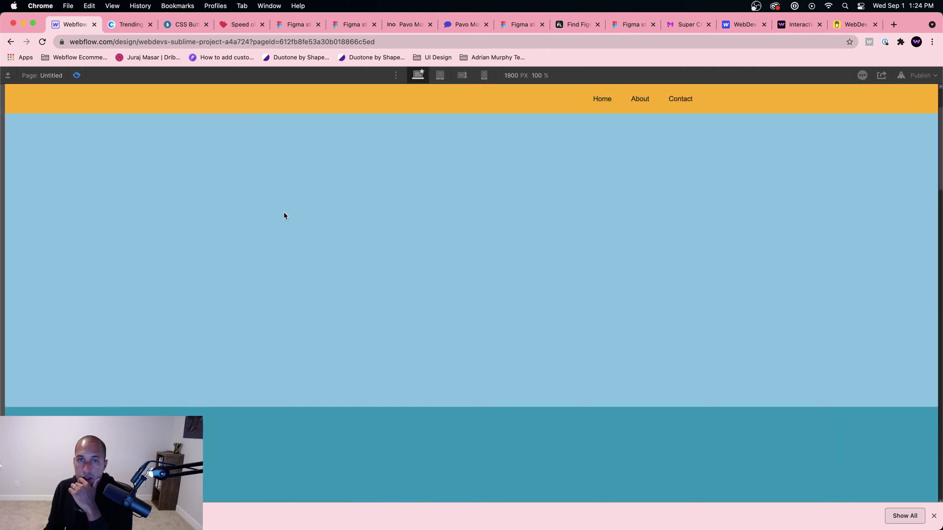
{"action": "scroll", "coordinate": [284, 216], "scroll_direction": "down", "scroll_amount": 5}
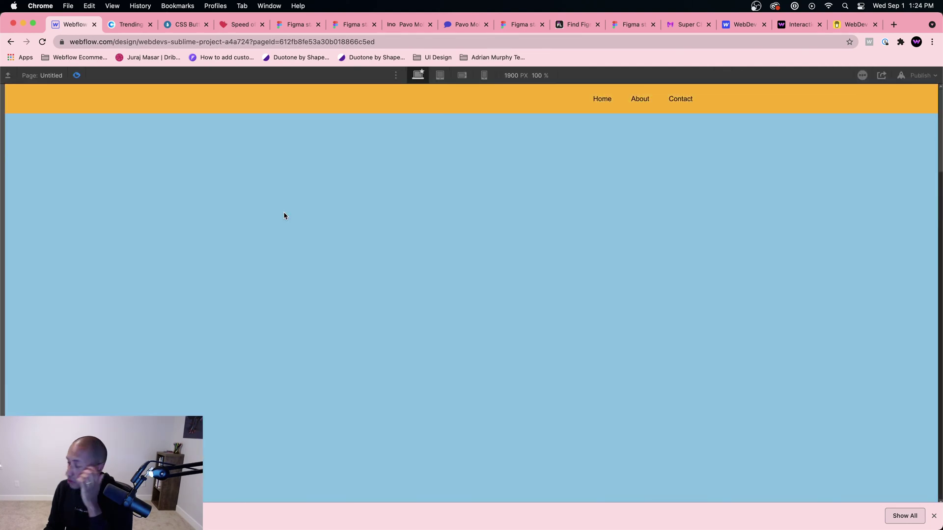
{"action": "scroll", "coordinate": [290, 214], "scroll_direction": "down", "scroll_amount": 4}
{"action": "scroll", "coordinate": [302, 213], "scroll_direction": "up", "scroll_amount": 4}
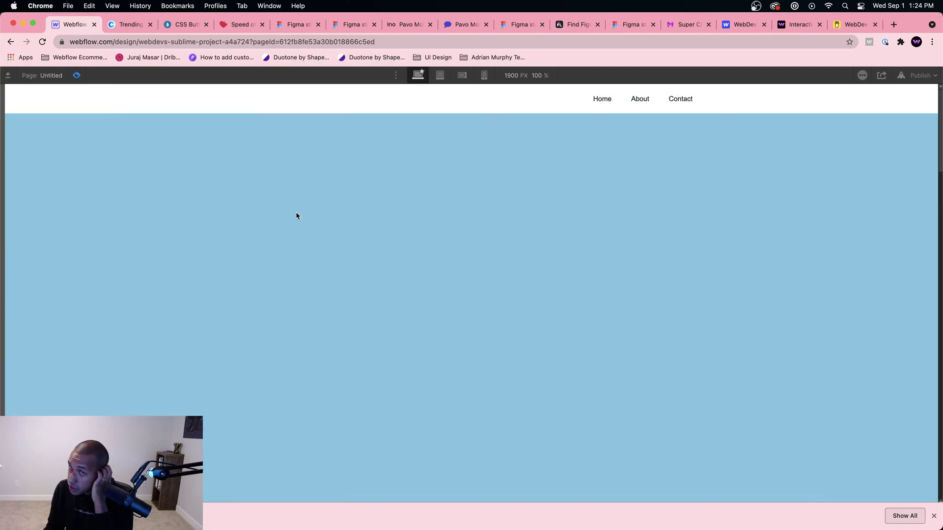
{"action": "scroll", "coordinate": [200, 226], "scroll_direction": "down", "scroll_amount": 8}
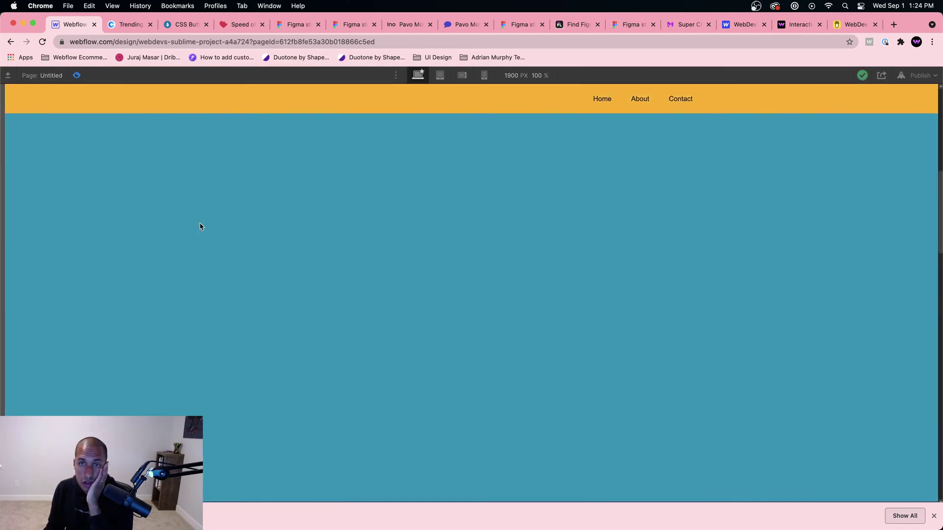
{"action": "scroll", "coordinate": [168, 227], "scroll_direction": "up", "scroll_amount": 8}
{"action": "left_click", "coordinate": [77, 75]}
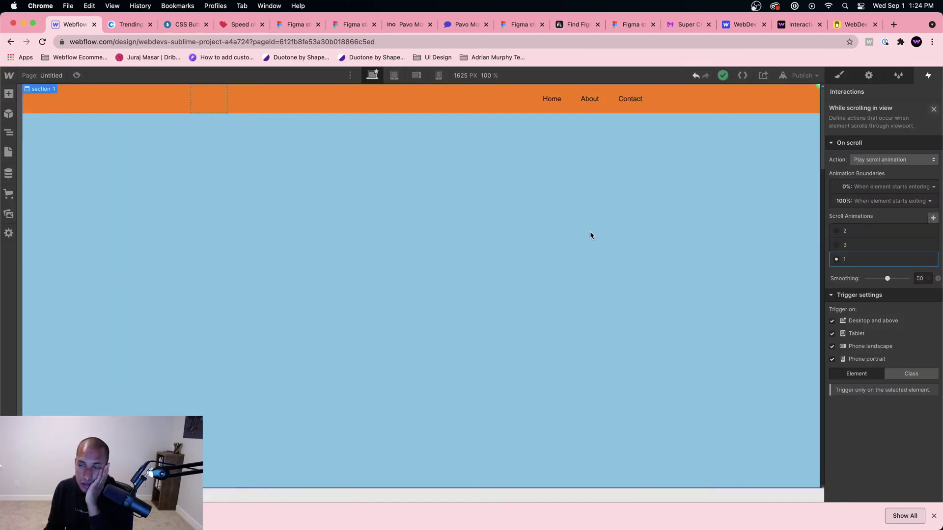
{"action": "key", "text": "Escape"}
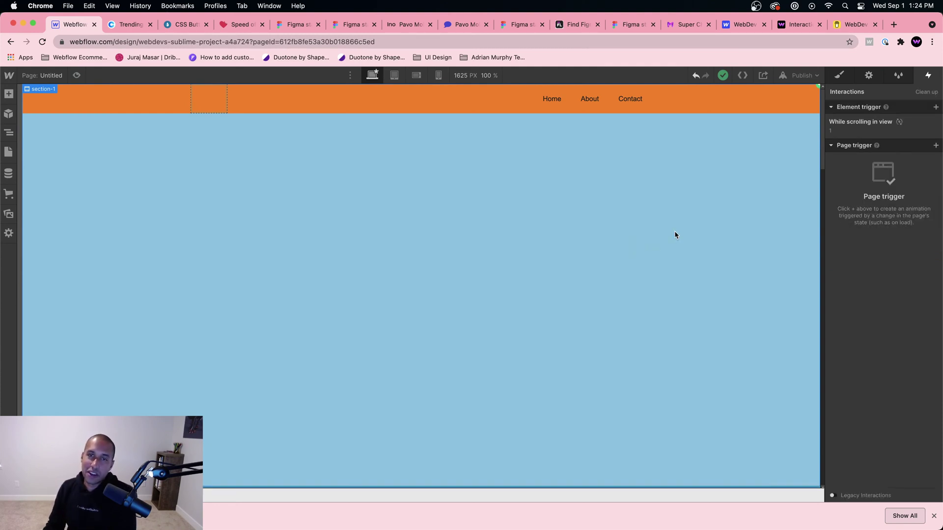
Set the teal section's While scrolling in view animation to end when the element starts exiting
{"action": "scroll", "coordinate": [674, 230], "scroll_direction": "down", "scroll_amount": 2}
{"action": "scroll", "coordinate": [673, 234], "scroll_direction": "down", "scroll_amount": 3}
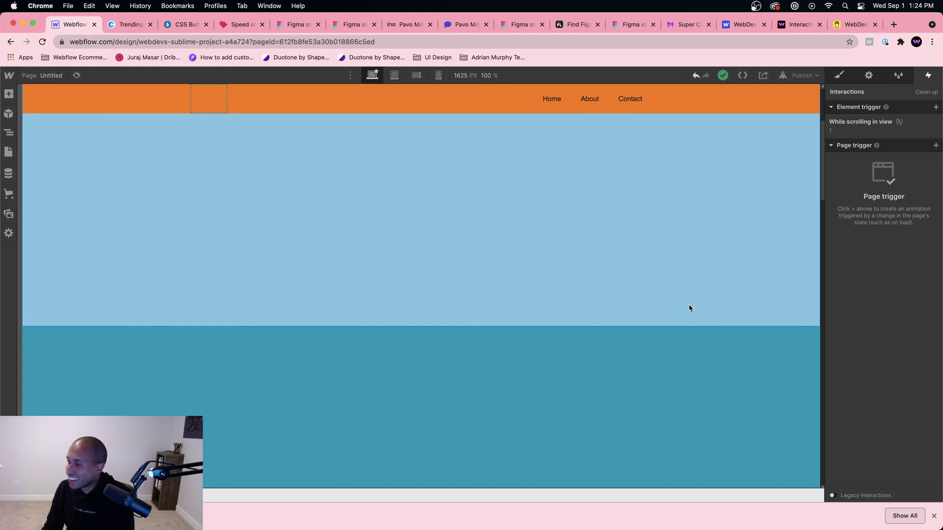
{"action": "scroll", "coordinate": [752, 239], "scroll_direction": "down", "scroll_amount": 2}
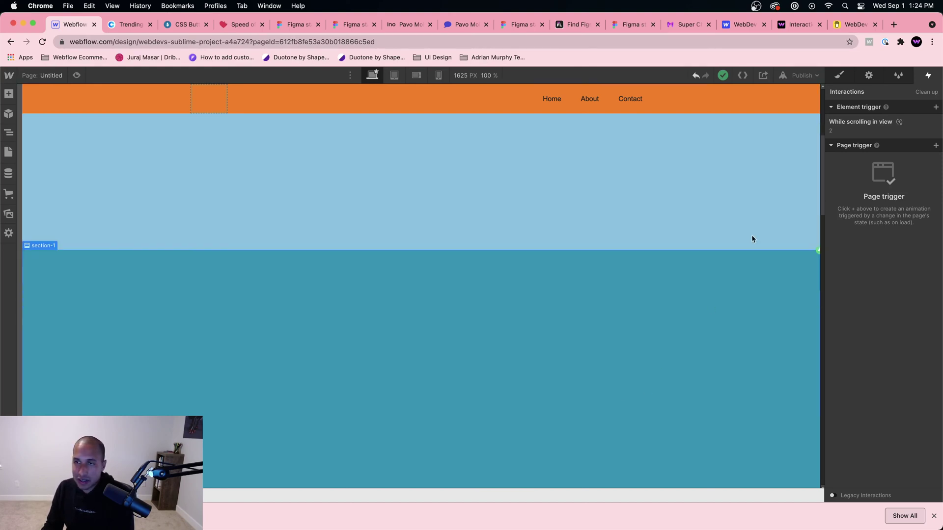
{"action": "left_click", "coordinate": [837, 130]}
{"action": "left_click", "coordinate": [861, 200]}
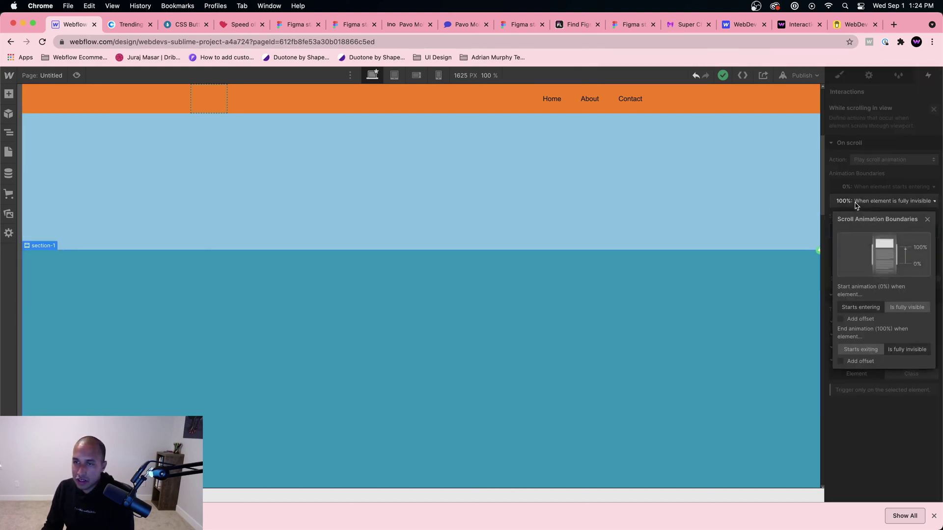
{"action": "left_click", "coordinate": [861, 350]}
Set the dark navy section's While scrolling in view animation to end when the element starts exiting
{"action": "scroll", "coordinate": [661, 317], "scroll_direction": "down", "scroll_amount": 2}
{"action": "left_click", "coordinate": [661, 317]}
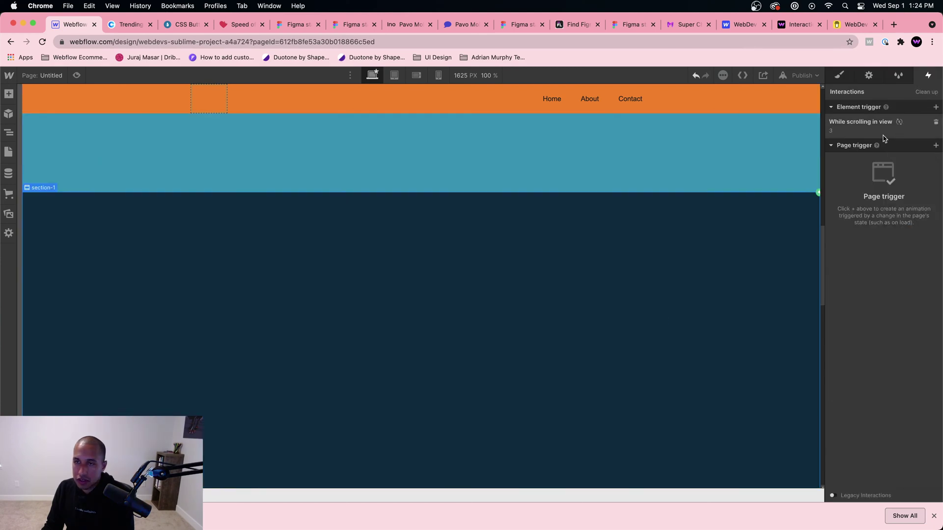
{"action": "left_click", "coordinate": [879, 129]}
{"action": "left_click", "coordinate": [869, 201]}
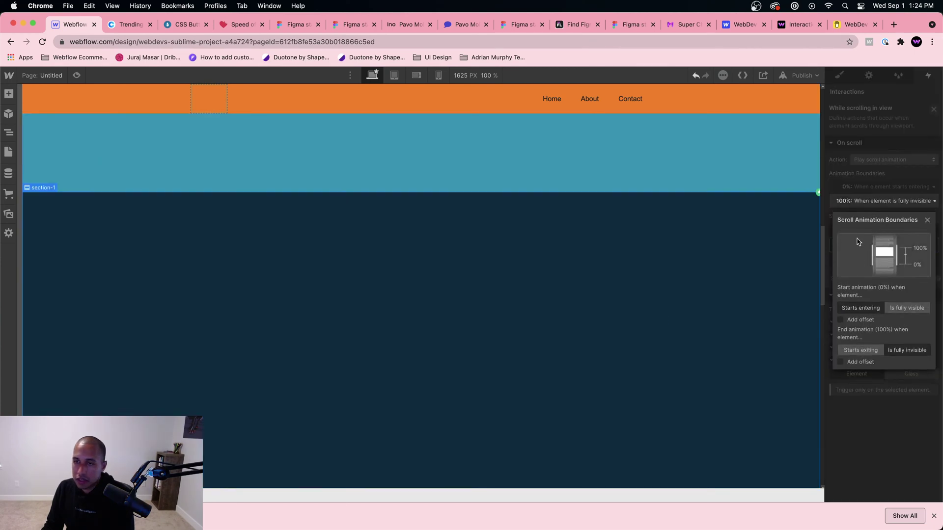
{"action": "left_click", "coordinate": [861, 349]}
{"action": "left_click", "coordinate": [513, 221]}
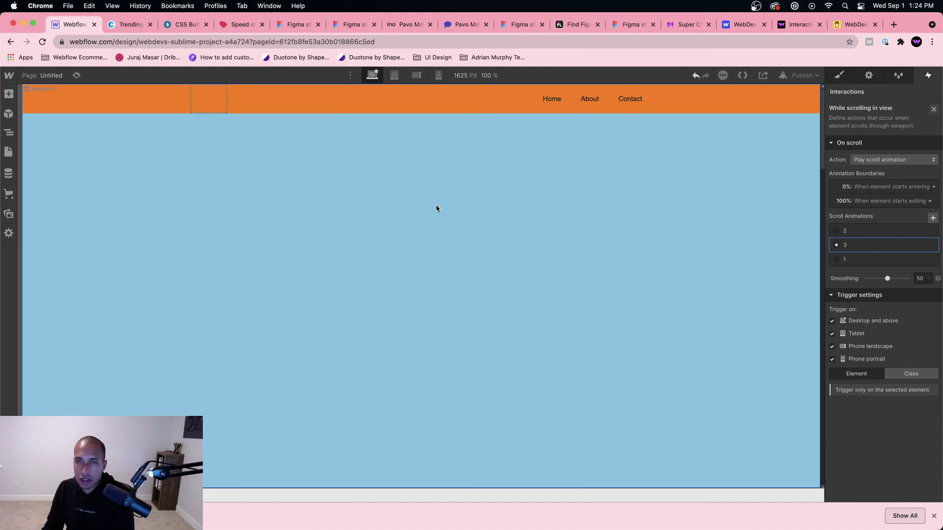
Preview the page with all three Starts exiting end boundaries and check the navbar's colour over the light blue and teal sections
{"action": "left_click", "coordinate": [76, 75]}
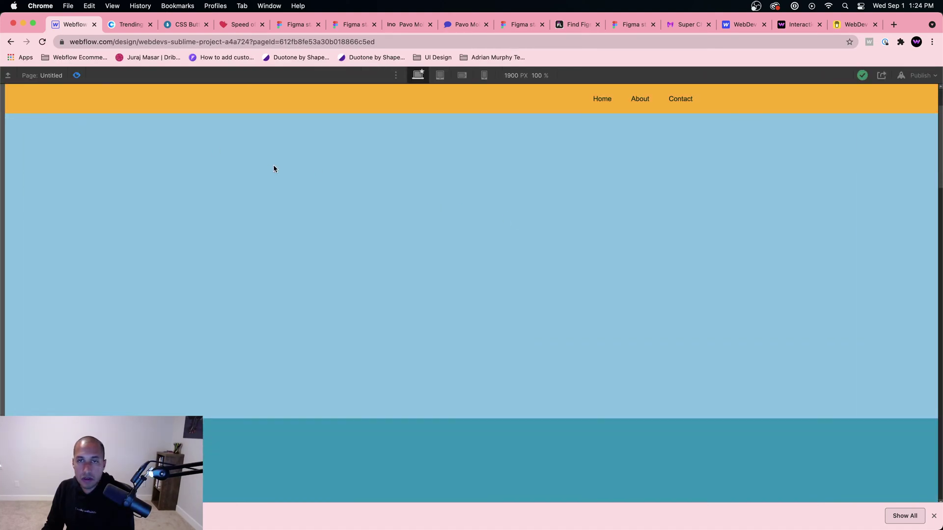
{"action": "scroll", "coordinate": [273, 168], "scroll_direction": "down", "scroll_amount": 6}
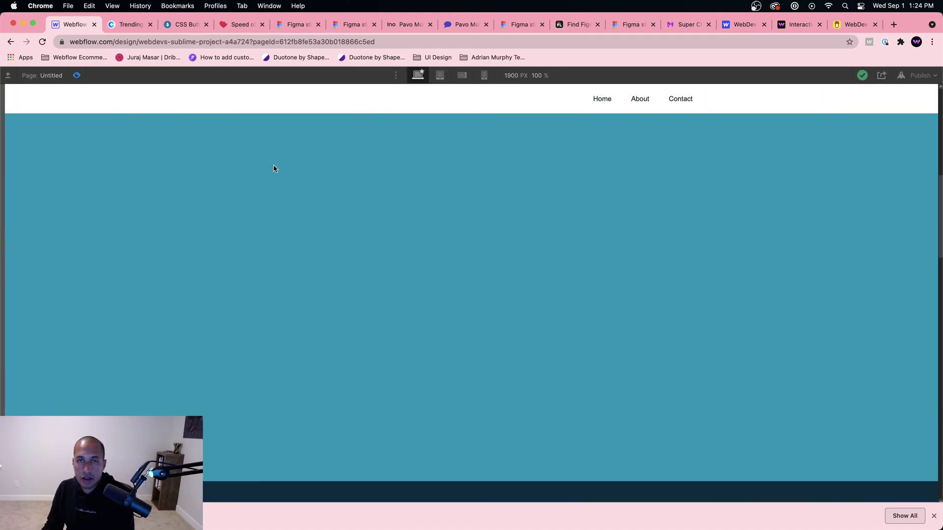
{"action": "scroll", "coordinate": [273, 168], "scroll_direction": "up", "scroll_amount": 6}
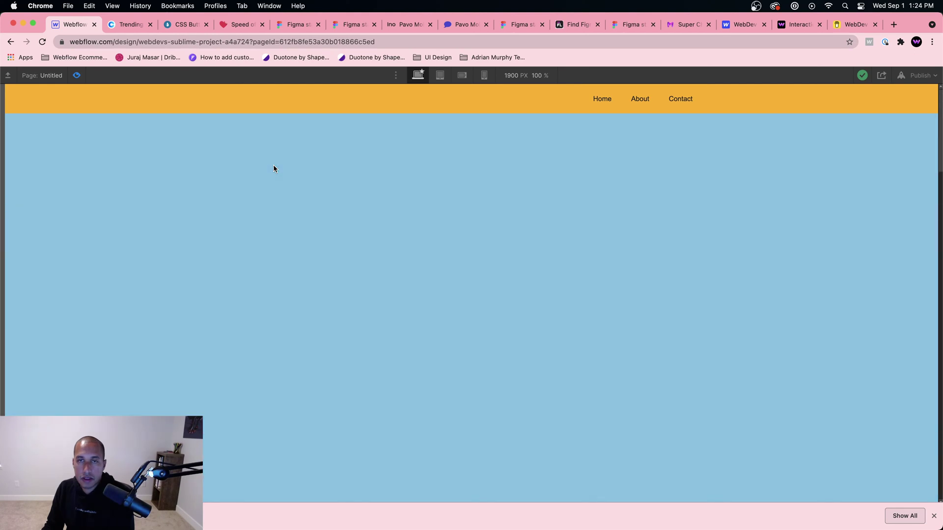
{"action": "scroll", "coordinate": [274, 169], "scroll_direction": "down", "scroll_amount": 6}
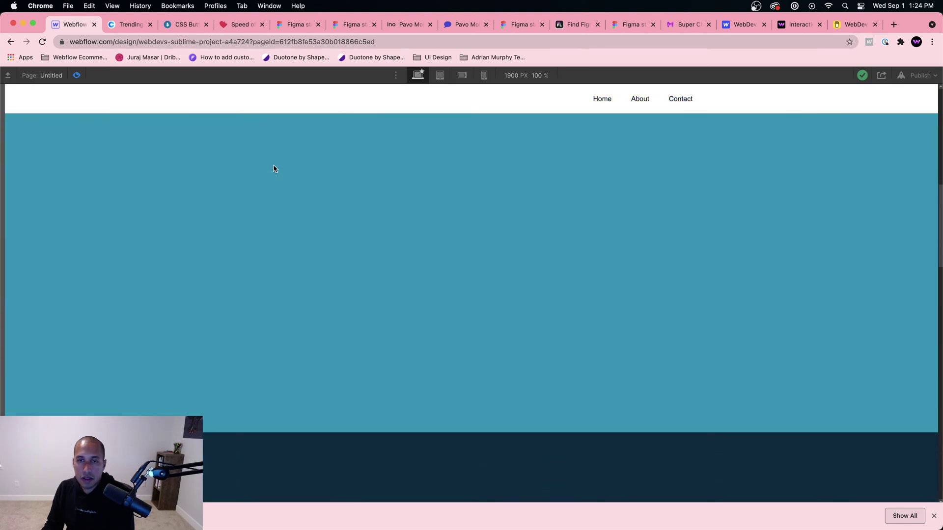
{"action": "scroll", "coordinate": [273, 169], "scroll_direction": "up", "scroll_amount": 6}
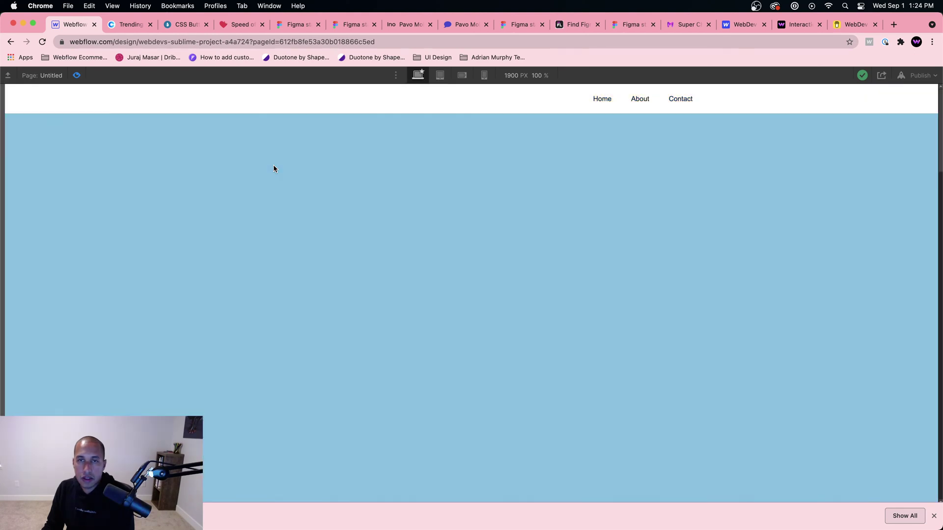
{"action": "left_click", "coordinate": [76, 75]}
Review the scroll animation boundaries of the light blue section's While scrolling in view trigger
{"action": "left_click", "coordinate": [865, 136]}
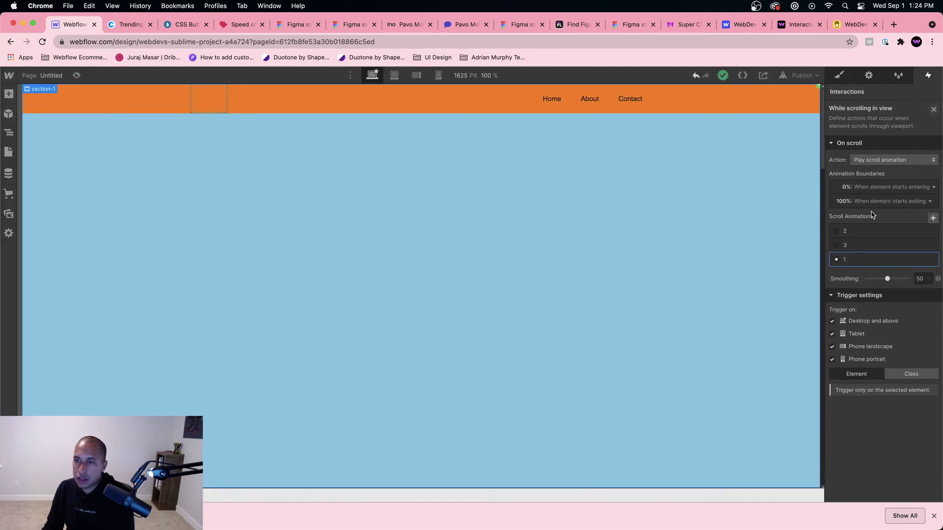
{"action": "left_click", "coordinate": [869, 188]}
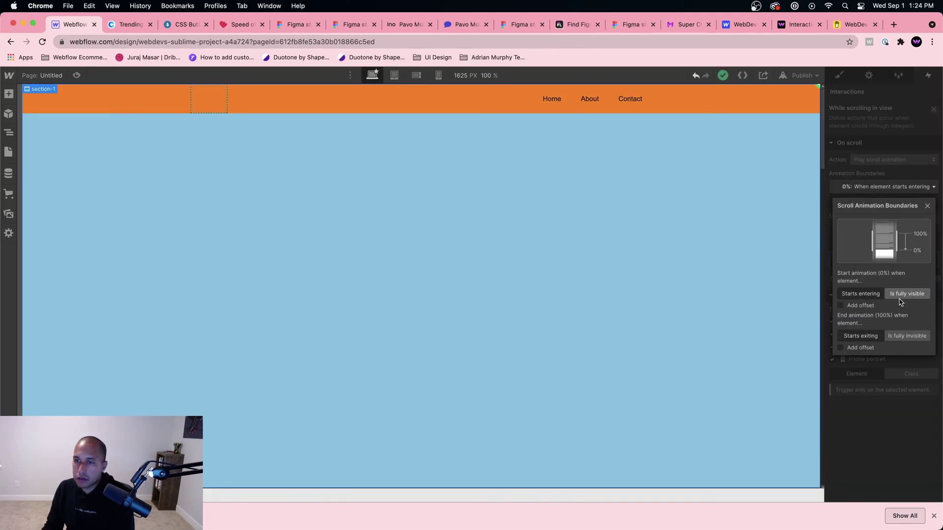
{"action": "left_click", "coordinate": [795, 262]}
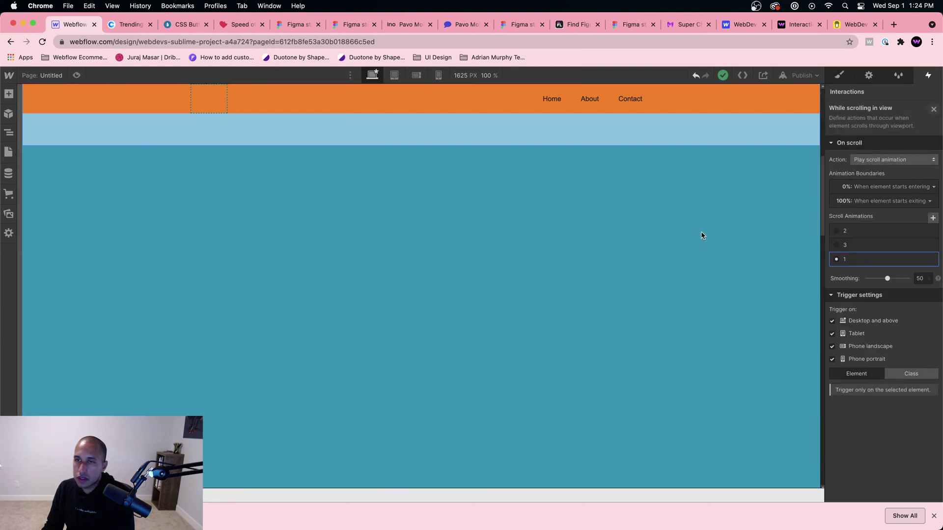
Review the start and end animation boundaries of the teal section's While scrolling in view trigger
{"action": "left_click", "coordinate": [697, 241]}
{"action": "left_click", "coordinate": [871, 132]}
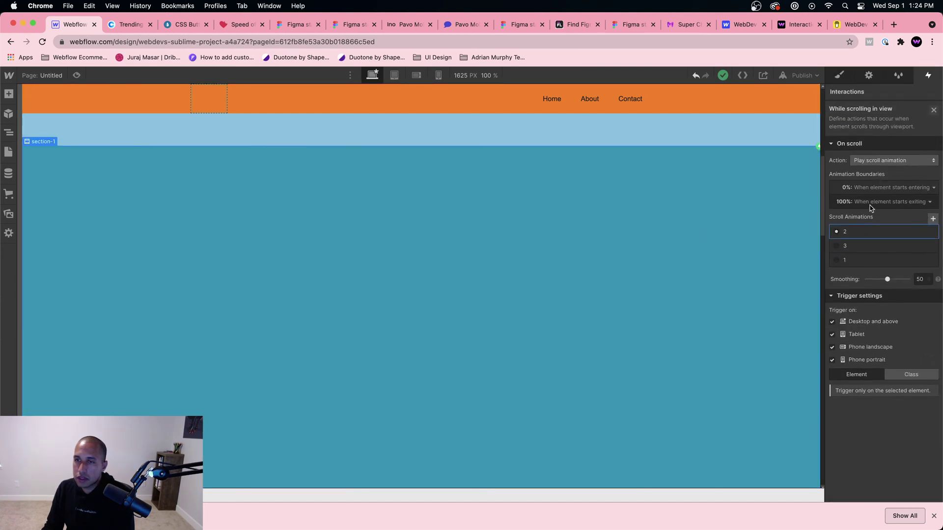
{"action": "left_click", "coordinate": [869, 189]}
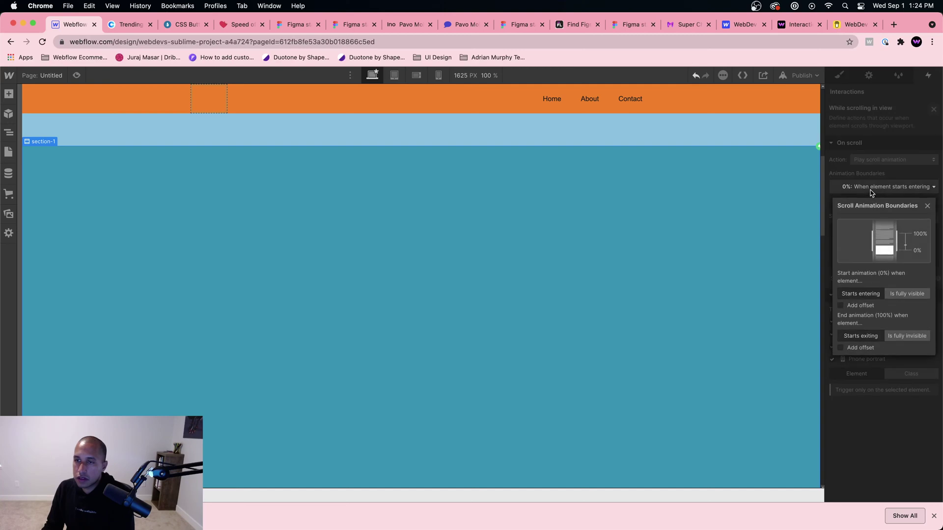
{"action": "left_click", "coordinate": [879, 203]}
{"action": "left_click", "coordinate": [879, 203]}
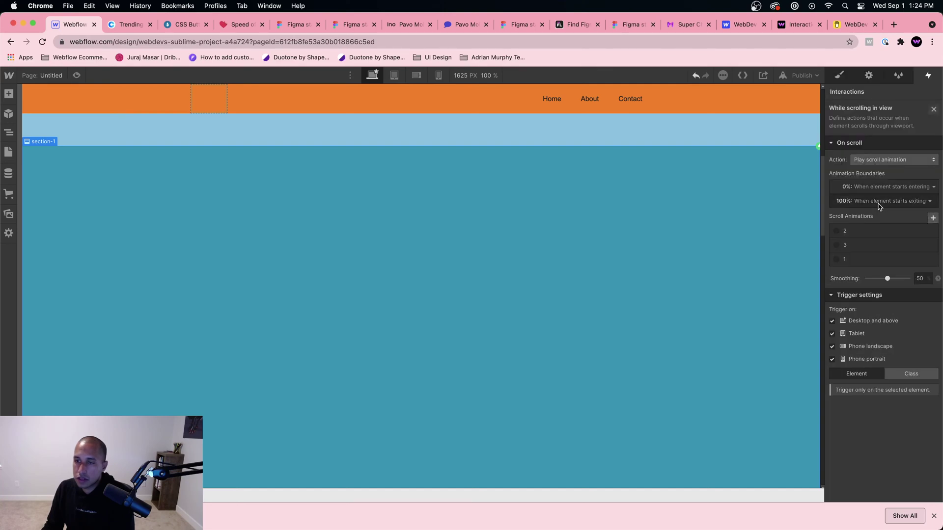
{"action": "key", "text": "Escape"}
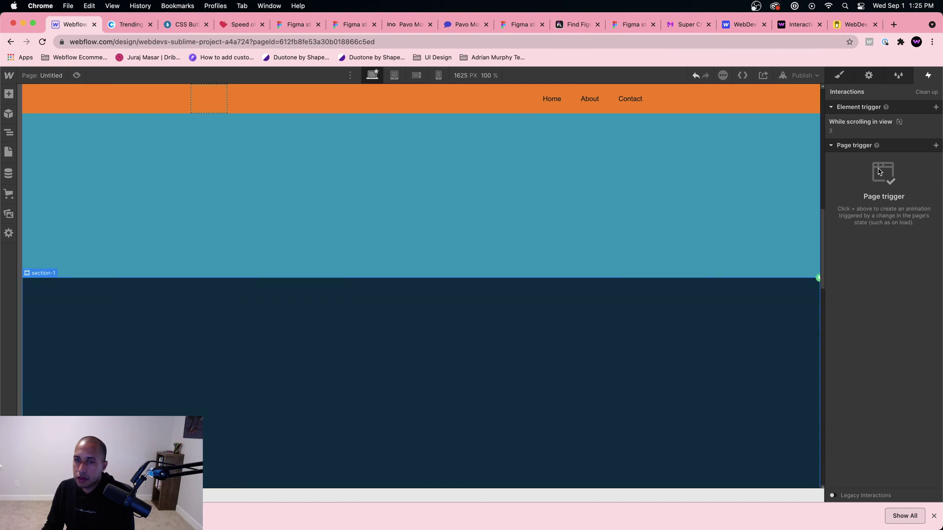
Set the dark navy section's While scrolling in view animation to start when the element is fully visible
{"action": "left_click", "coordinate": [860, 121]}
{"action": "left_click", "coordinate": [867, 188]}
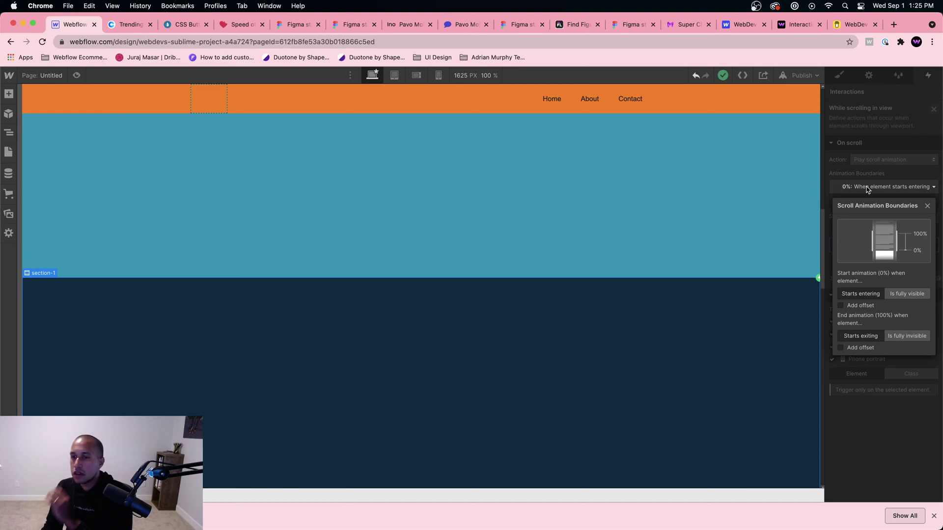
{"action": "left_click", "coordinate": [902, 296]}
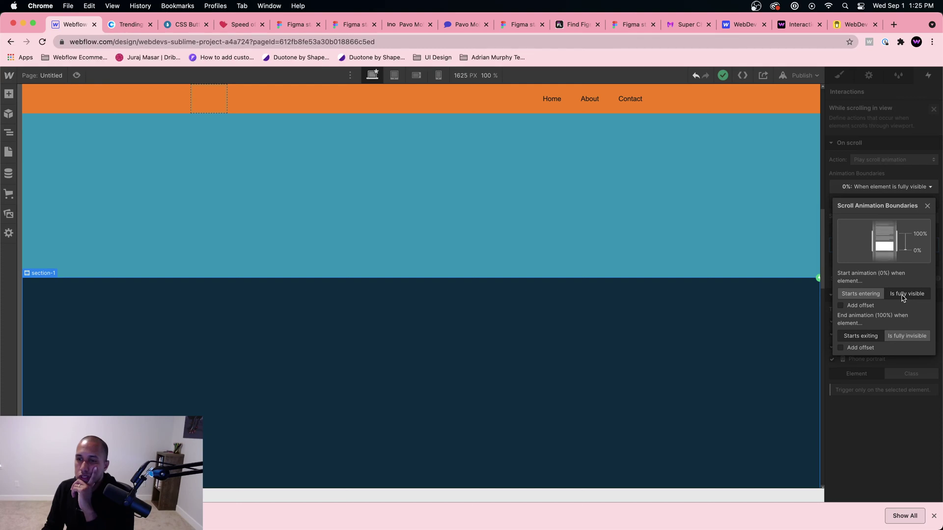
{"action": "left_click", "coordinate": [872, 296]}
{"action": "left_click", "coordinate": [905, 297]}
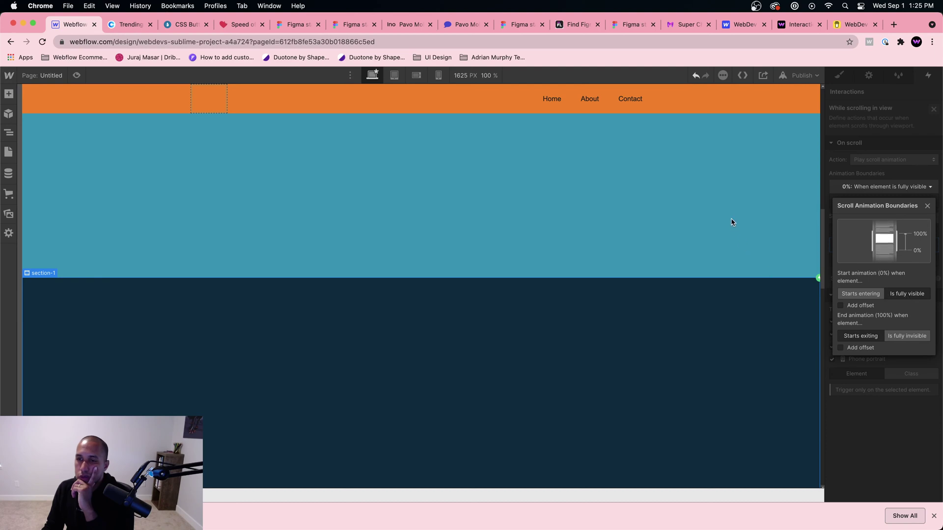
{"action": "left_click", "coordinate": [720, 170]}
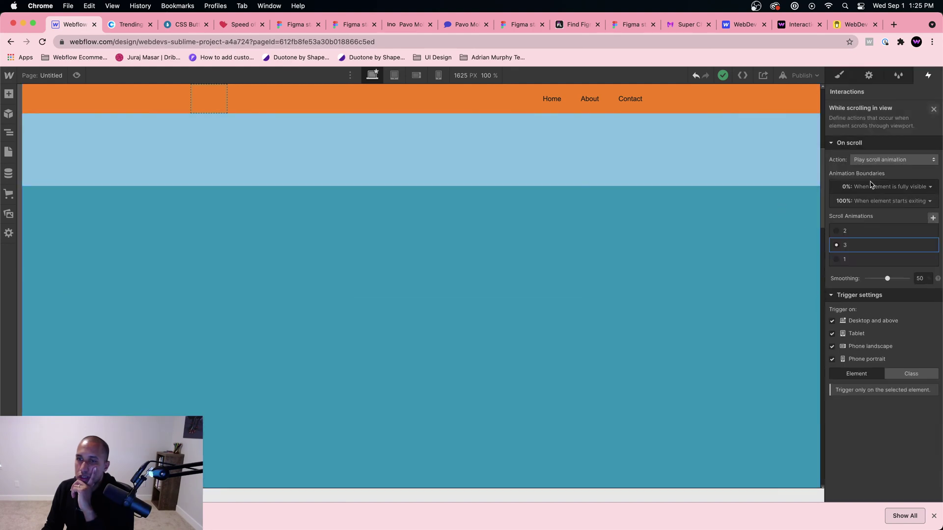
{"action": "left_click", "coordinate": [871, 186]}
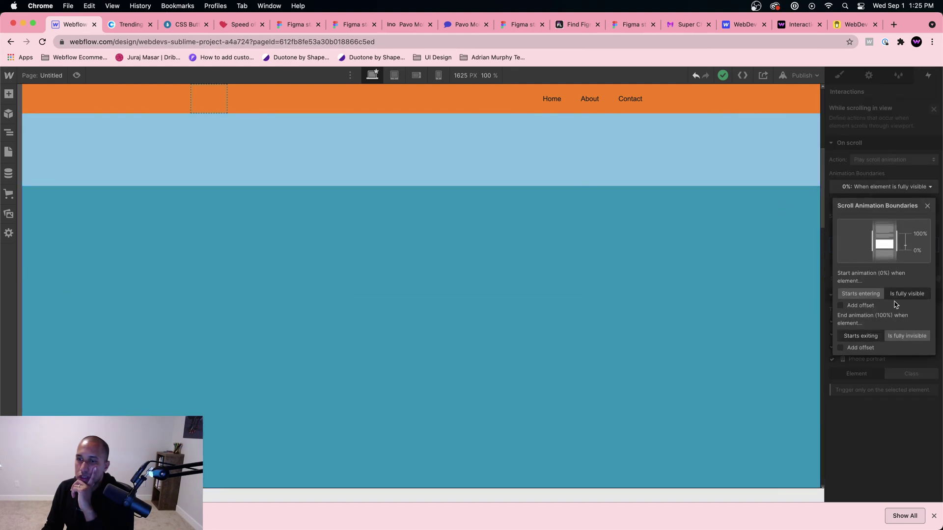
{"action": "left_click", "coordinate": [675, 243]}
Set the light blue section's While scrolling in view animation to start when the element is fully visible
{"action": "left_click", "coordinate": [677, 214]}
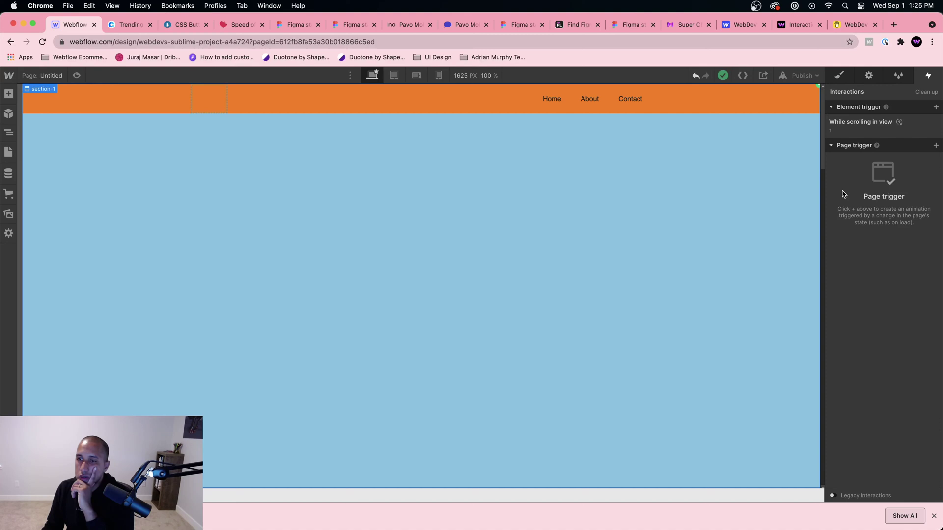
{"action": "left_click", "coordinate": [866, 119]}
{"action": "left_click", "coordinate": [886, 187]}
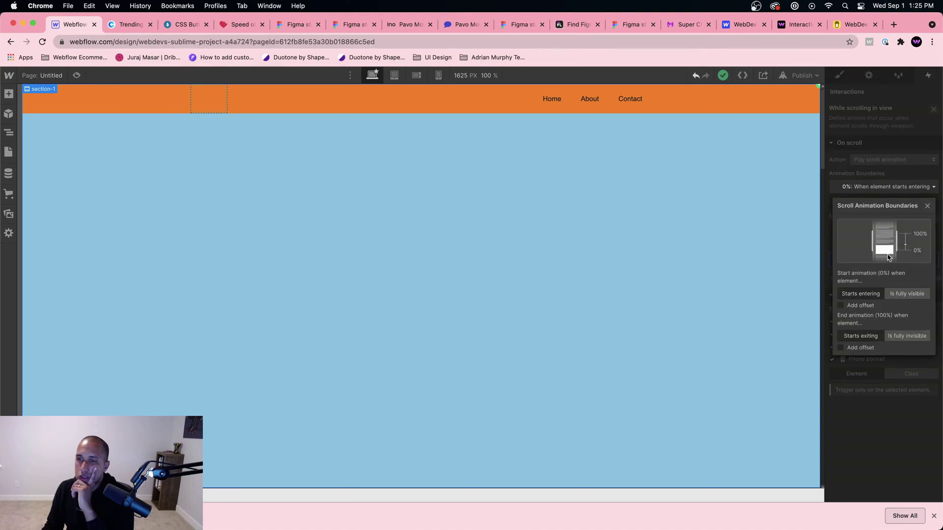
{"action": "left_click", "coordinate": [905, 294]}
{"action": "left_click", "coordinate": [649, 231]}
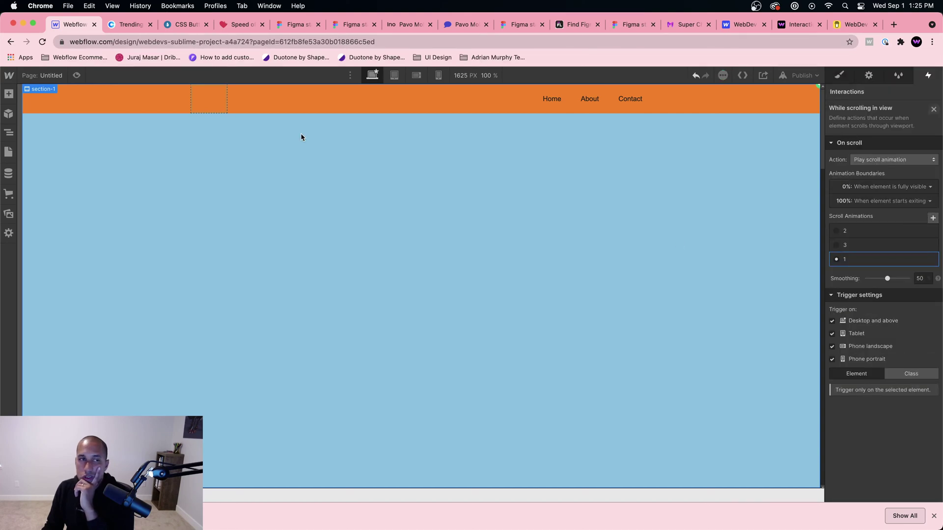
Preview the page with the Is fully visible start boundaries and check the navbar's colour across the sections
{"action": "left_click", "coordinate": [76, 75]}
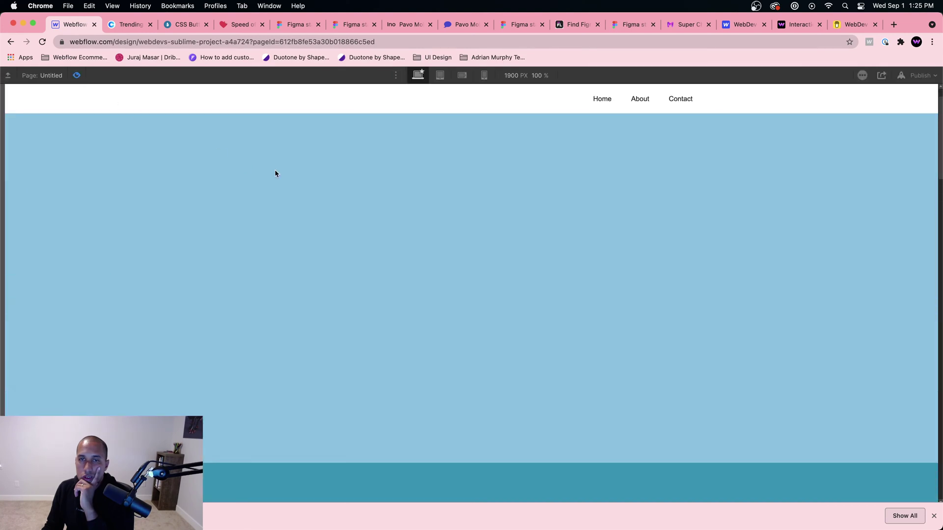
{"action": "scroll", "coordinate": [275, 174], "scroll_direction": "down", "scroll_amount": 10}
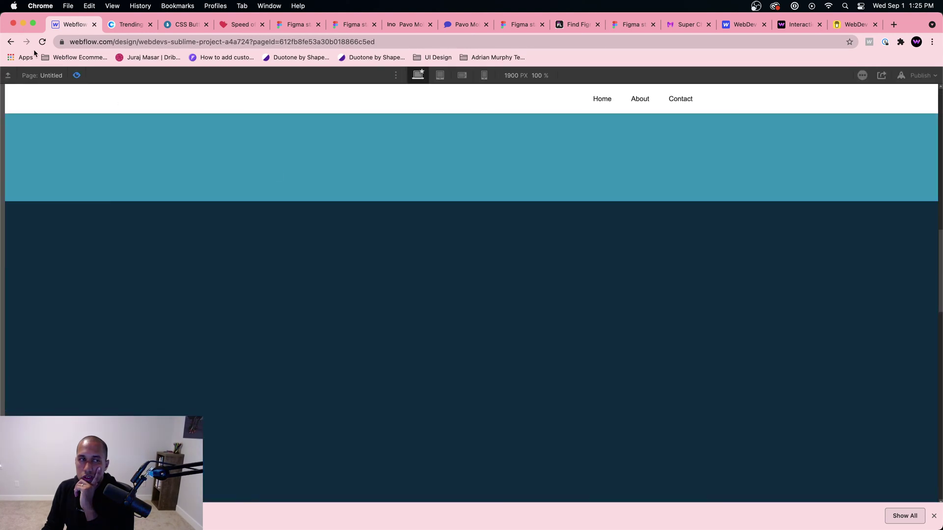
{"action": "left_click", "coordinate": [75, 75]}
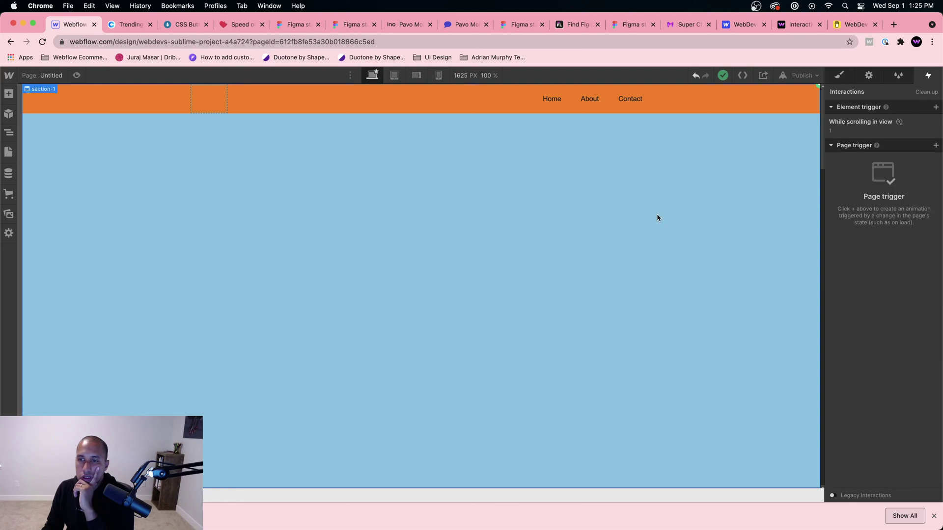
Set the light blue section's scroll animation back to start when the element starts entering
{"action": "left_click", "coordinate": [859, 124]}
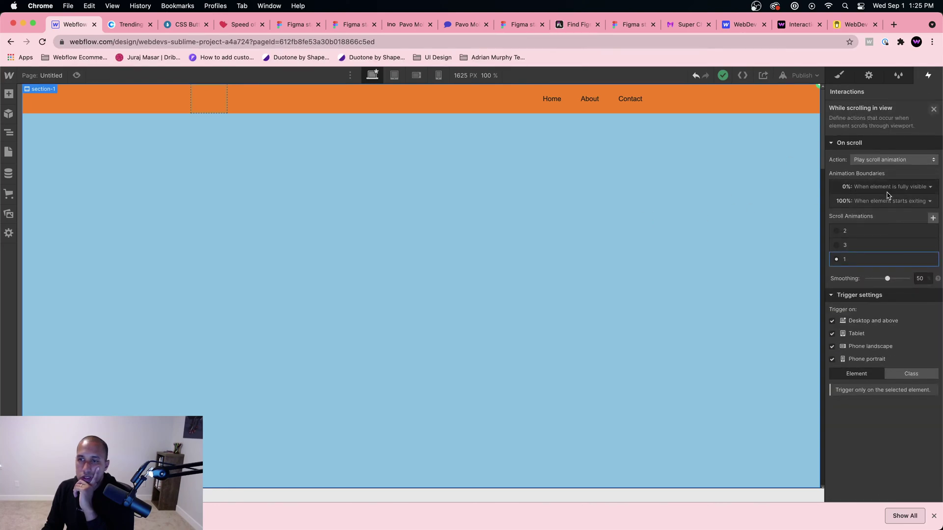
{"action": "left_click", "coordinate": [887, 188]}
{"action": "left_click", "coordinate": [860, 293]}
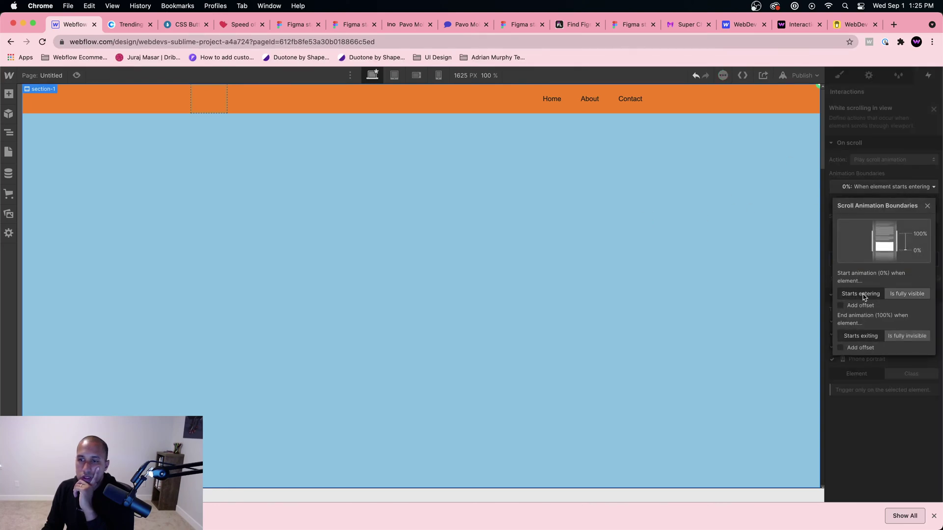
{"action": "left_click", "coordinate": [695, 176]}
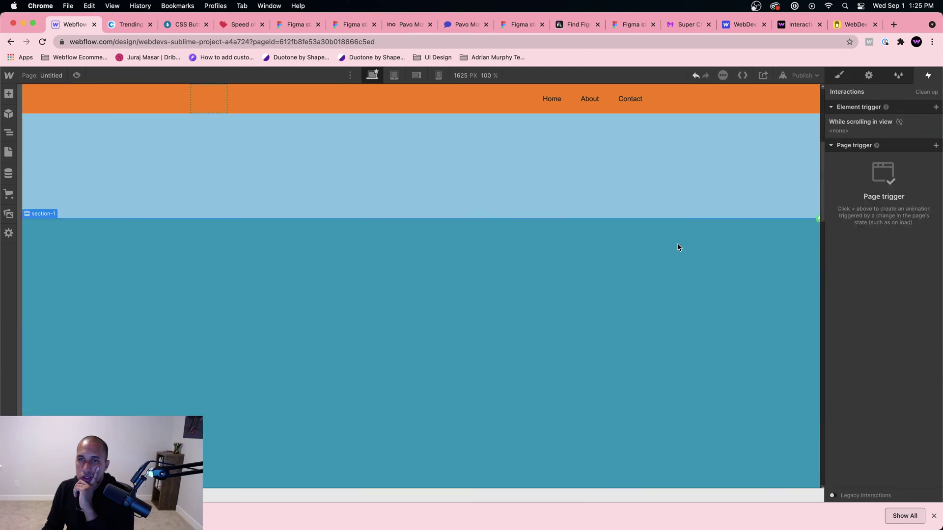
Check the start boundary of the teal section's While scrolling in view animation
{"action": "left_click", "coordinate": [686, 240]}
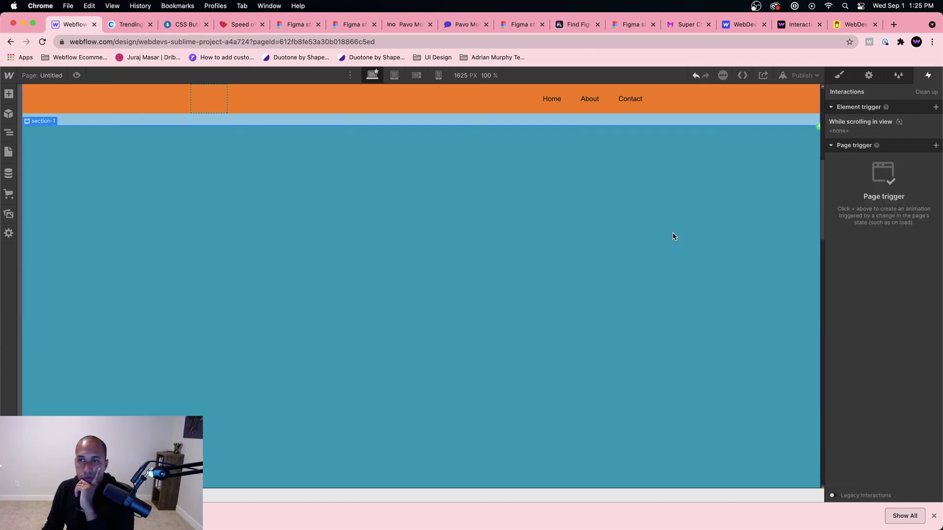
{"action": "left_click", "coordinate": [860, 121]}
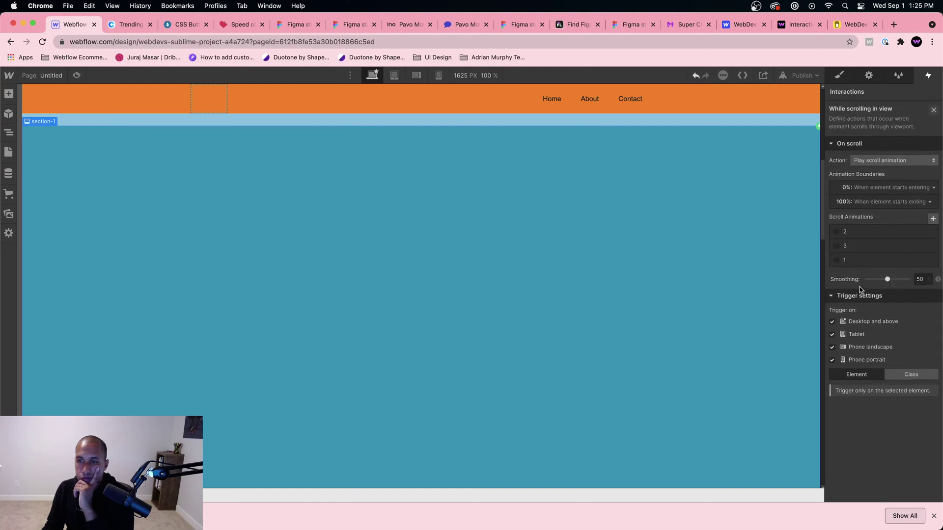
{"action": "left_click", "coordinate": [862, 188]}
{"action": "left_click", "coordinate": [907, 294]}
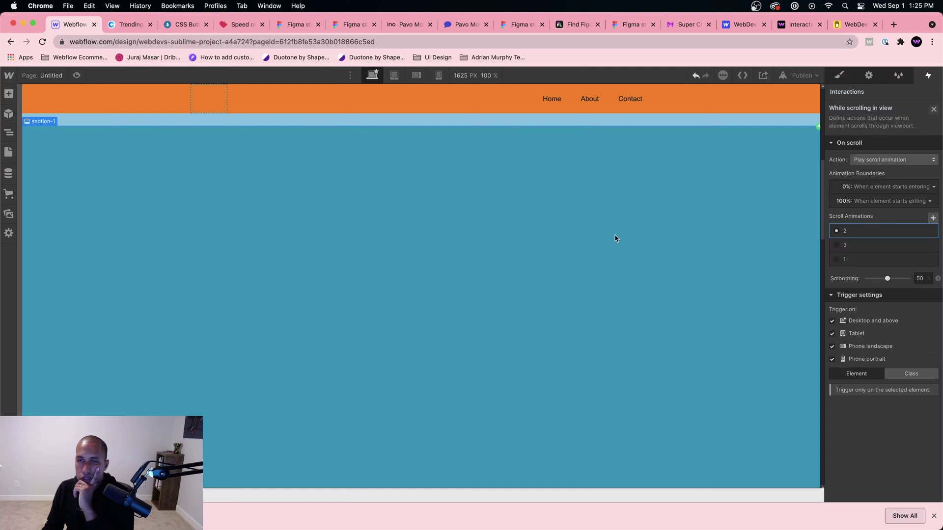
Set the dark navy section's scroll animation back to start when the element starts entering
{"action": "left_click", "coordinate": [623, 270]}
{"action": "left_click", "coordinate": [872, 130]}
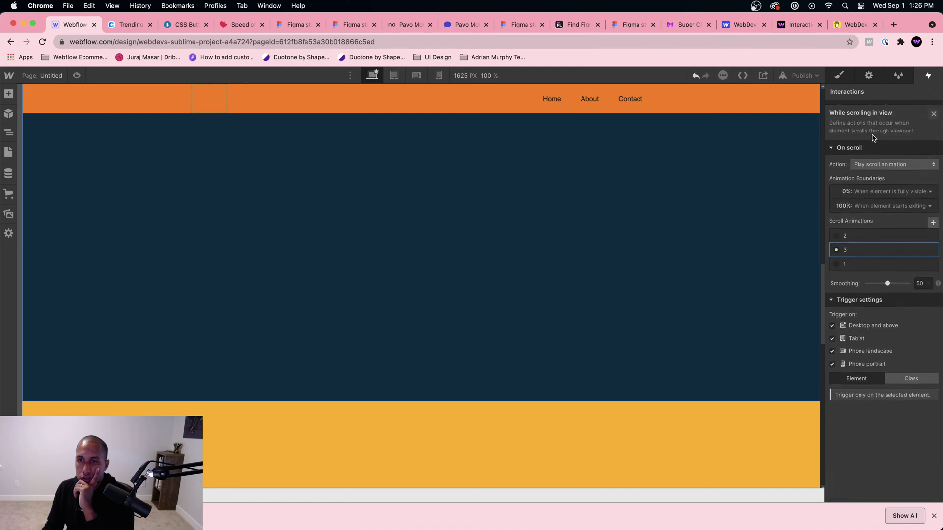
{"action": "left_click", "coordinate": [868, 190]}
{"action": "left_click", "coordinate": [859, 293]}
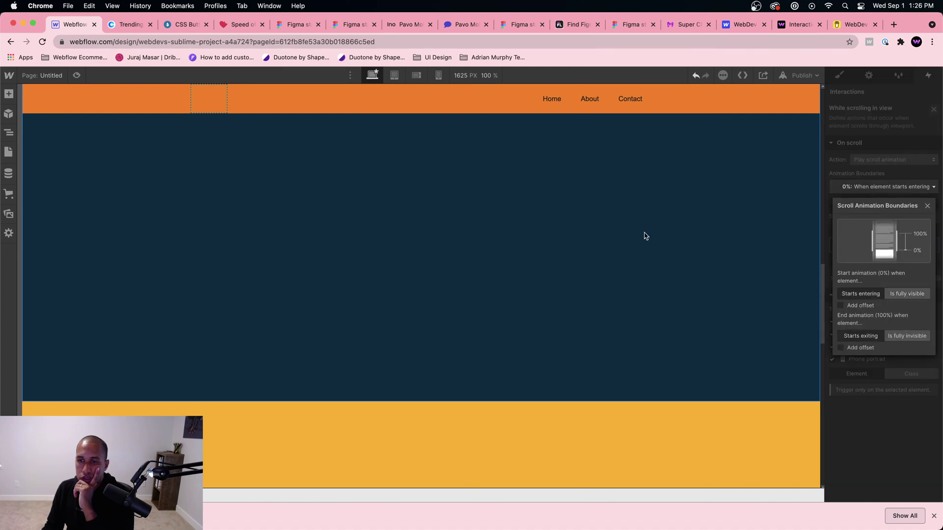
{"action": "left_click", "coordinate": [621, 234]}
Preview the page with the Starts entering boundaries and check the navbar's colour around the light blue, teal and navy transitions
{"action": "left_click", "coordinate": [76, 75]}
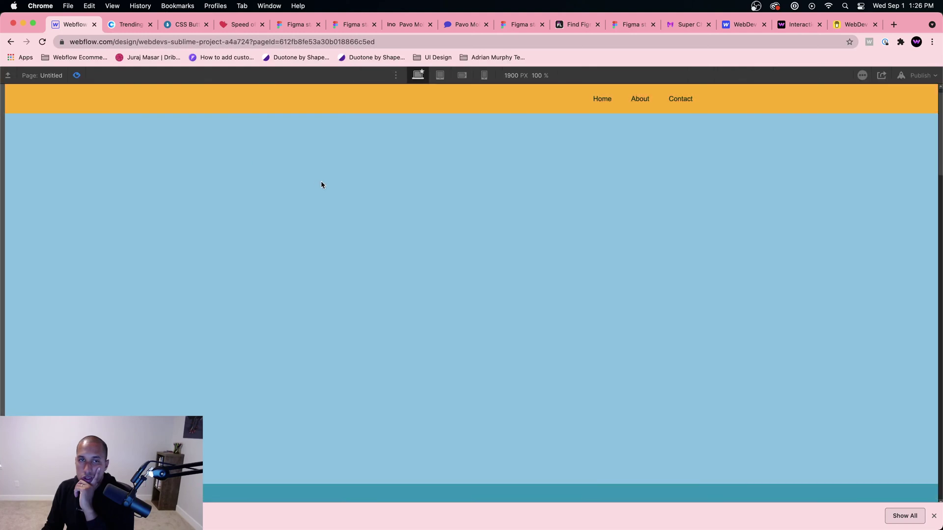
{"action": "scroll", "coordinate": [321, 181], "scroll_direction": "down", "scroll_amount": 5}
{"action": "scroll", "coordinate": [322, 184], "scroll_direction": "down", "scroll_amount": 3}
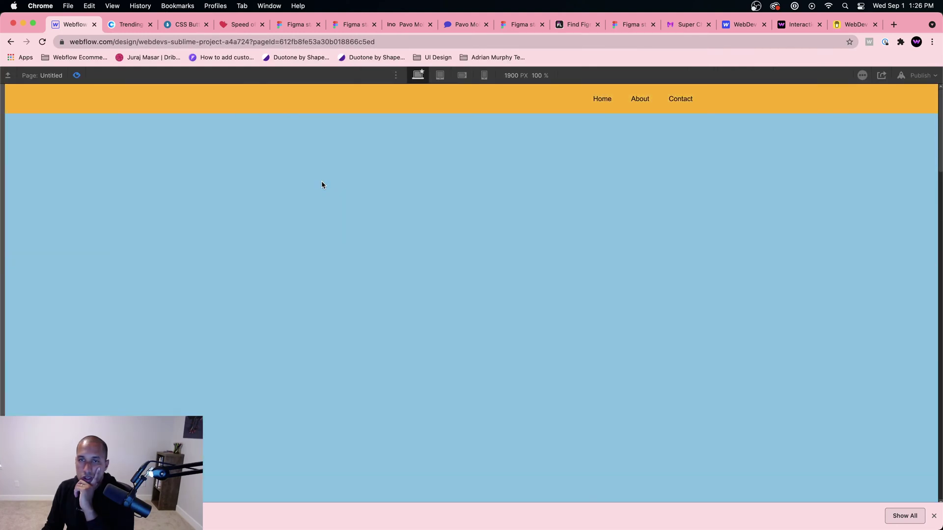
{"action": "scroll", "coordinate": [321, 184], "scroll_direction": "up", "scroll_amount": 3}
{"action": "scroll", "coordinate": [321, 185], "scroll_direction": "down", "scroll_amount": 3}
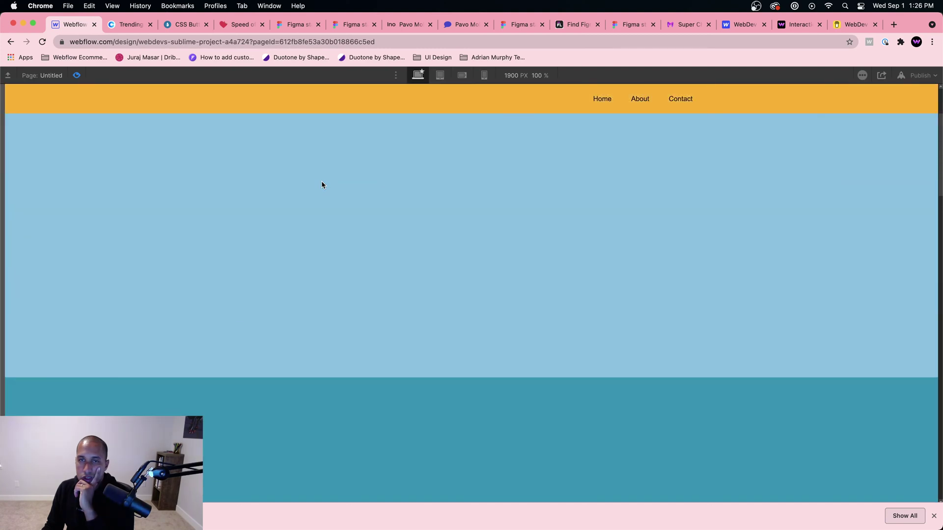
{"action": "scroll", "coordinate": [322, 185], "scroll_direction": "up", "scroll_amount": 3}
{"action": "scroll", "coordinate": [321, 185], "scroll_direction": "down", "scroll_amount": 3}
{"action": "scroll", "coordinate": [321, 185], "scroll_direction": "up", "scroll_amount": 3}
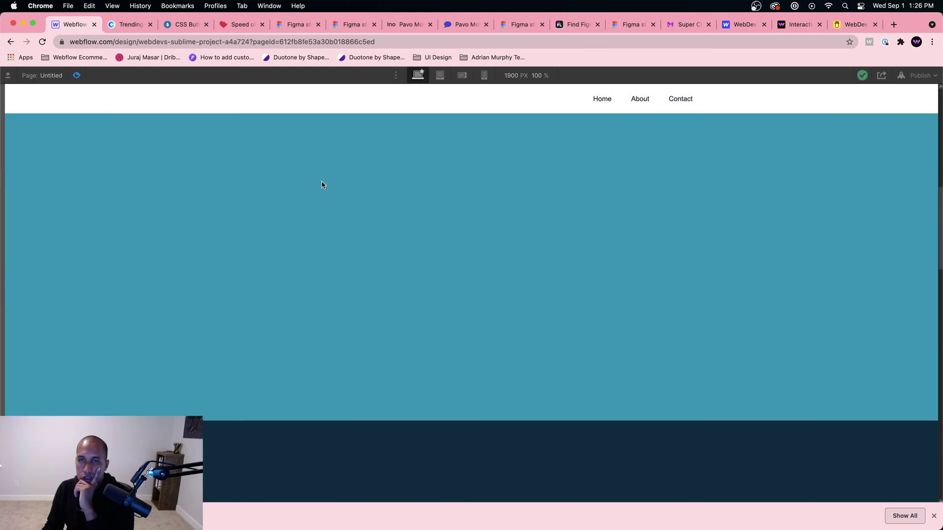
{"action": "scroll", "coordinate": [322, 185], "scroll_direction": "down", "scroll_amount": 3}
{"action": "scroll", "coordinate": [321, 185], "scroll_direction": "up", "scroll_amount": 3}
{"action": "scroll", "coordinate": [322, 184], "scroll_direction": "down", "scroll_amount": 3}
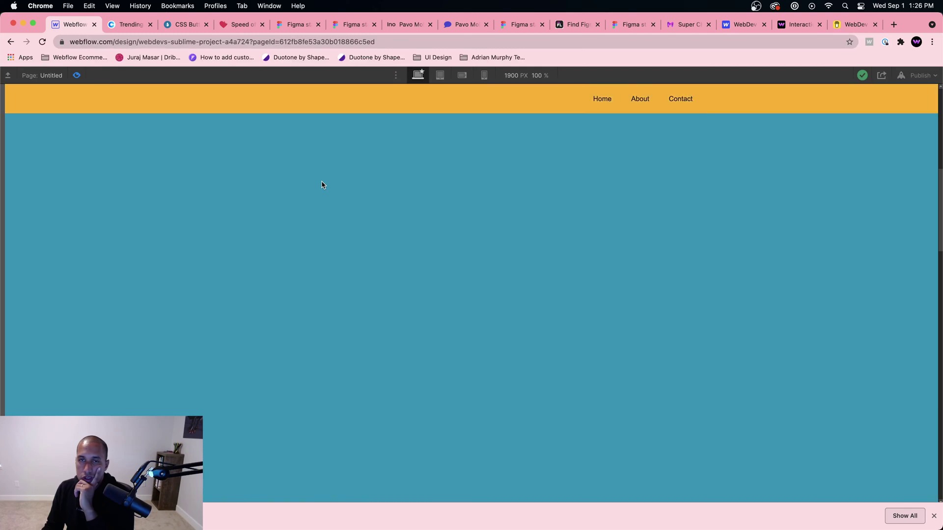
{"action": "scroll", "coordinate": [322, 184], "scroll_direction": "up", "scroll_amount": 3}
{"action": "left_click", "coordinate": [76, 75]}
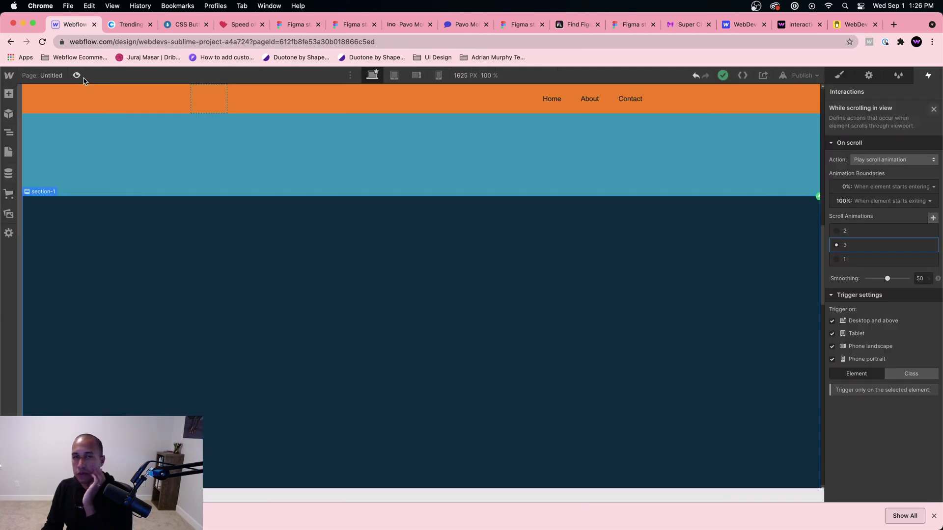
Select the yellow section, check its class, and show its interaction triggers
{"action": "scroll", "coordinate": [375, 210], "scroll_direction": "down", "scroll_amount": 5}
{"action": "scroll", "coordinate": [469, 229], "scroll_direction": "up", "scroll_amount": 3}
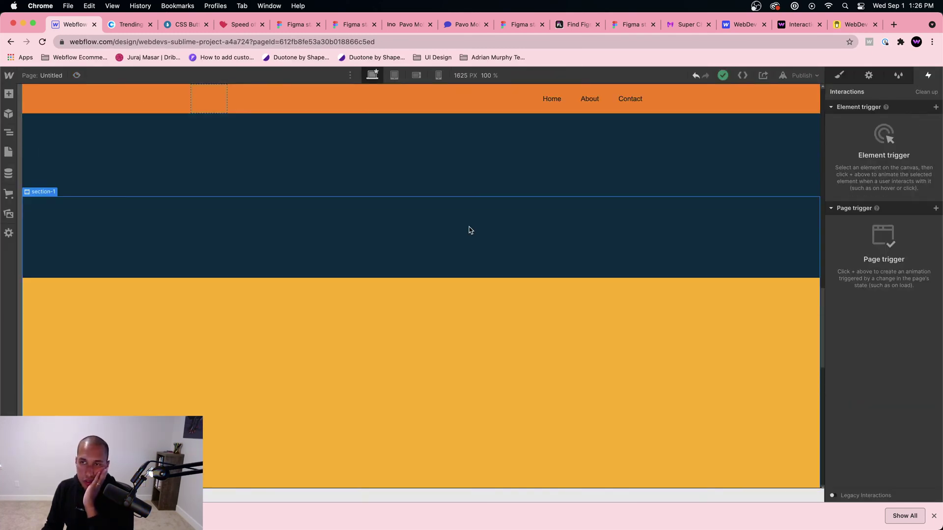
{"action": "left_click", "coordinate": [838, 76]}
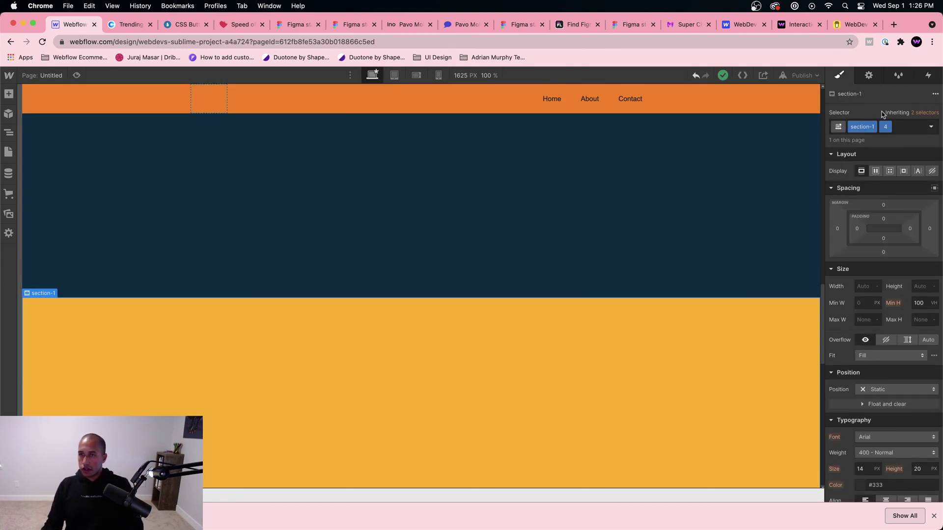
{"action": "left_click", "coordinate": [928, 75]}
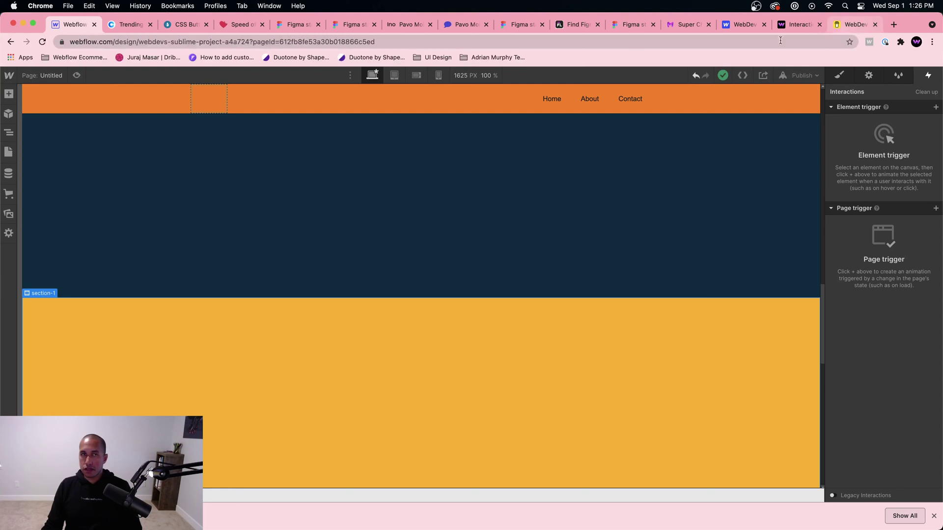
Switch to Coolors, get the teal swatch's hex code 219EBC from the palette, and return to Webflow
{"action": "left_click", "coordinate": [143, 24]}
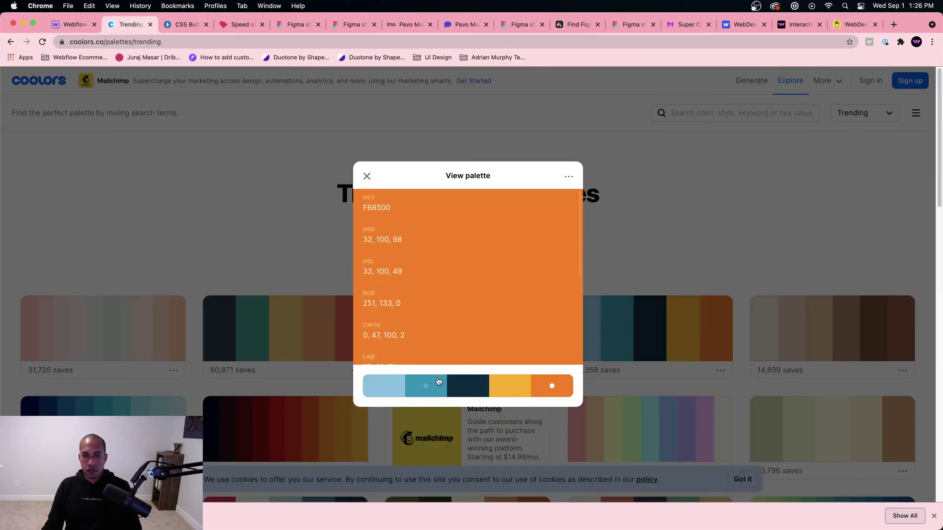
{"action": "left_click", "coordinate": [427, 395]}
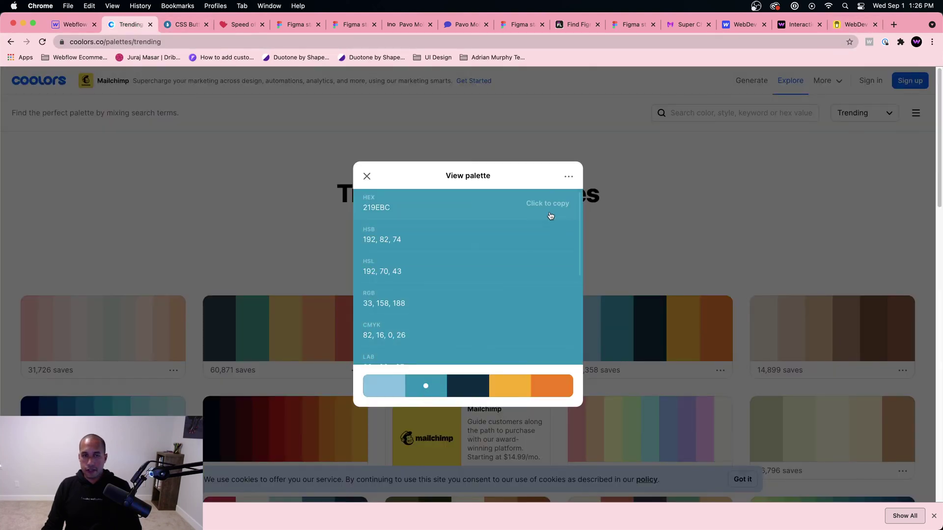
{"action": "left_click", "coordinate": [76, 25]}
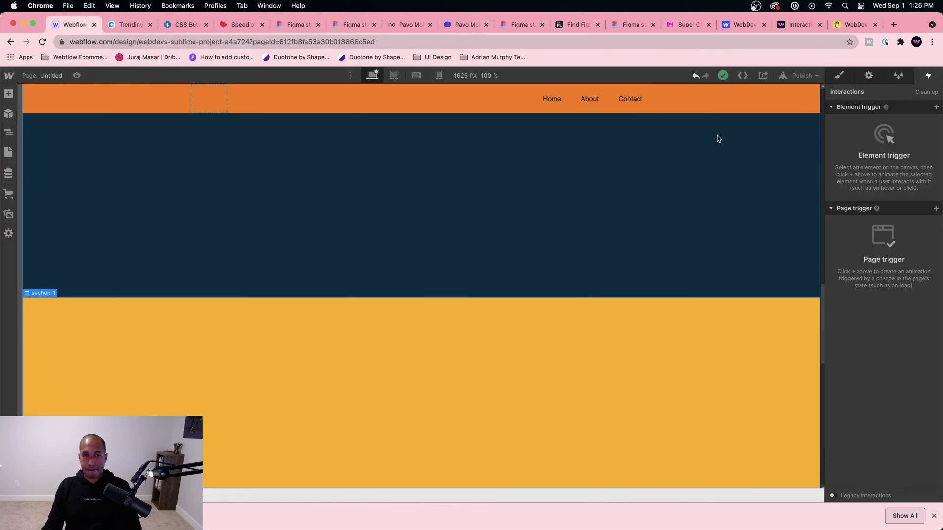
Add a While scrolling in view trigger to the yellow section with the Play scroll animation action
{"action": "left_click", "coordinate": [935, 107]}
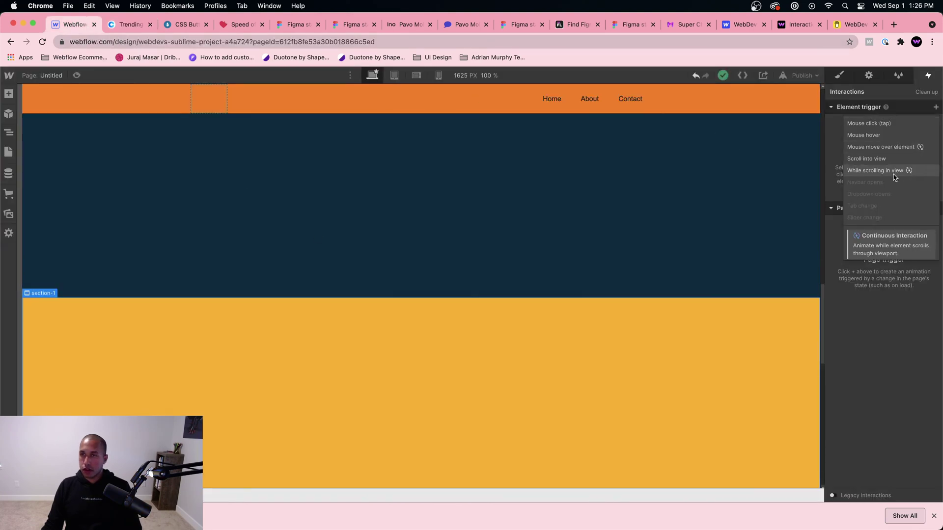
{"action": "left_click", "coordinate": [892, 169]}
{"action": "left_click", "coordinate": [878, 183]}
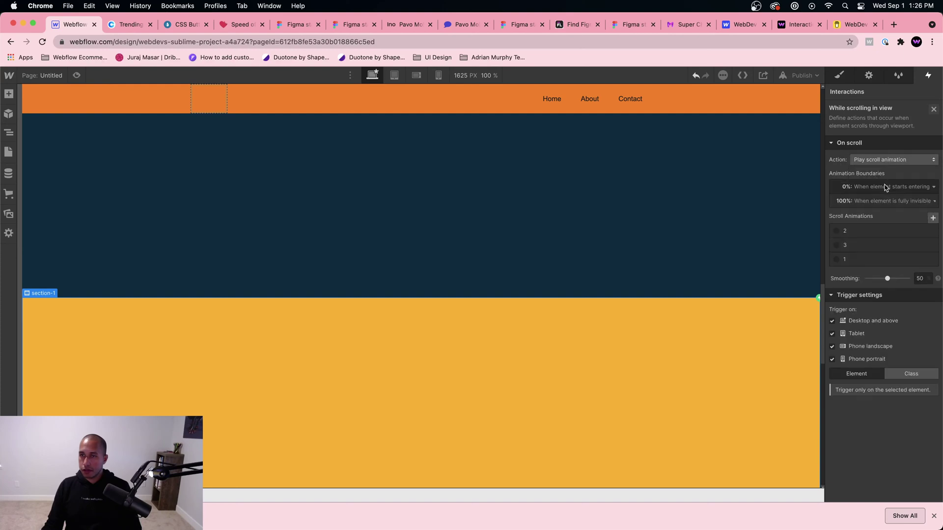
Duplicate scroll animation 3 and open the copy for editing
{"action": "left_click", "coordinate": [931, 248]}
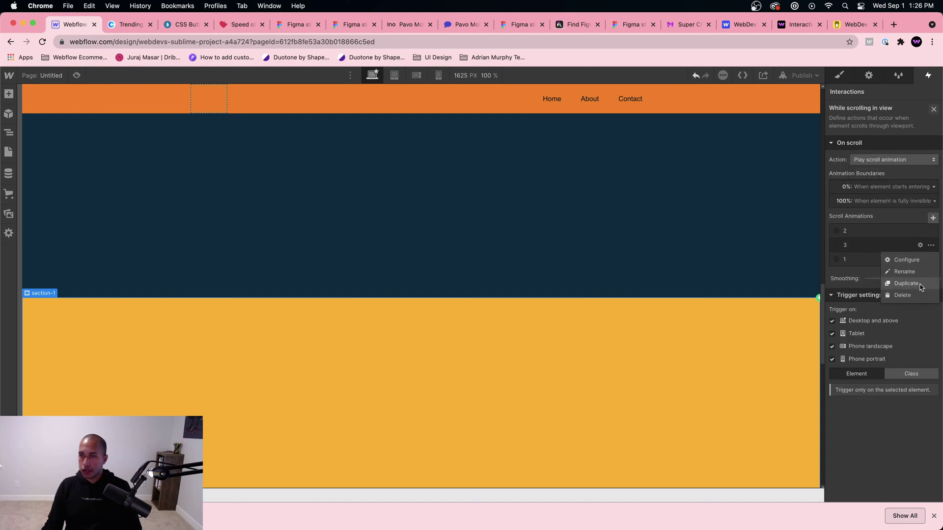
{"action": "left_click", "coordinate": [920, 282]}
{"action": "left_click", "coordinate": [856, 259]}
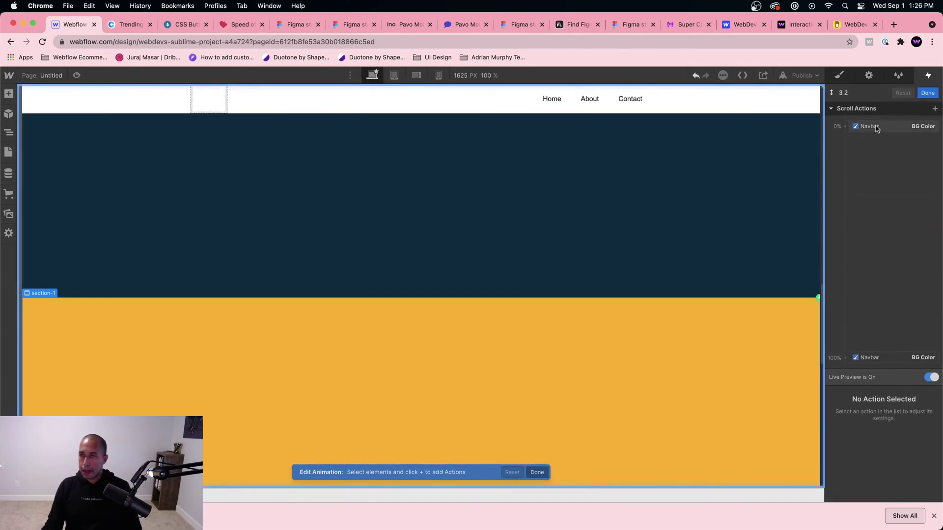
Rename the copied scroll animation as 4 and select its Navbar background colour action at 0%
{"action": "left_click", "coordinate": [878, 132]}
{"action": "left_click", "coordinate": [847, 93]}
{"action": "type", "text": "4"}
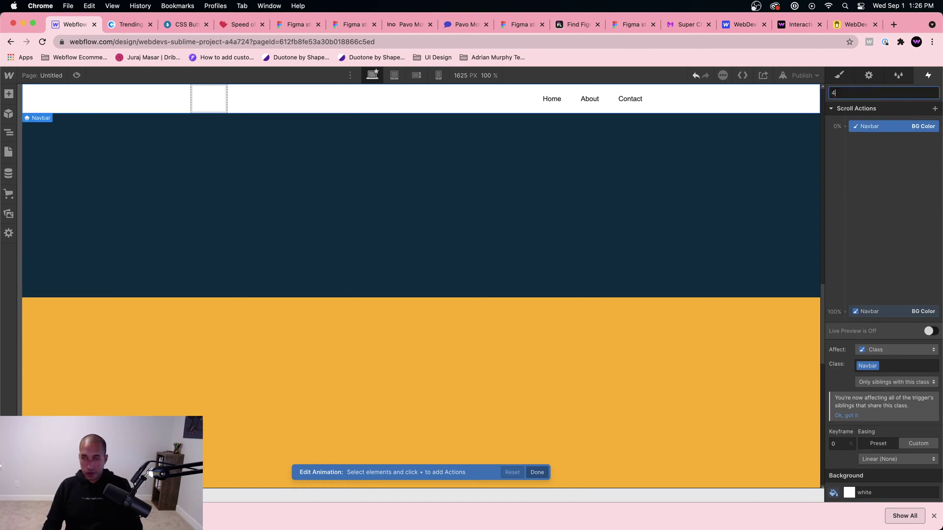
{"action": "key", "text": "Return"}
Set the navbar background to #219ebc in the 0% and 100% actions of animation 4 and save it
{"action": "double_click", "coordinate": [869, 489]}
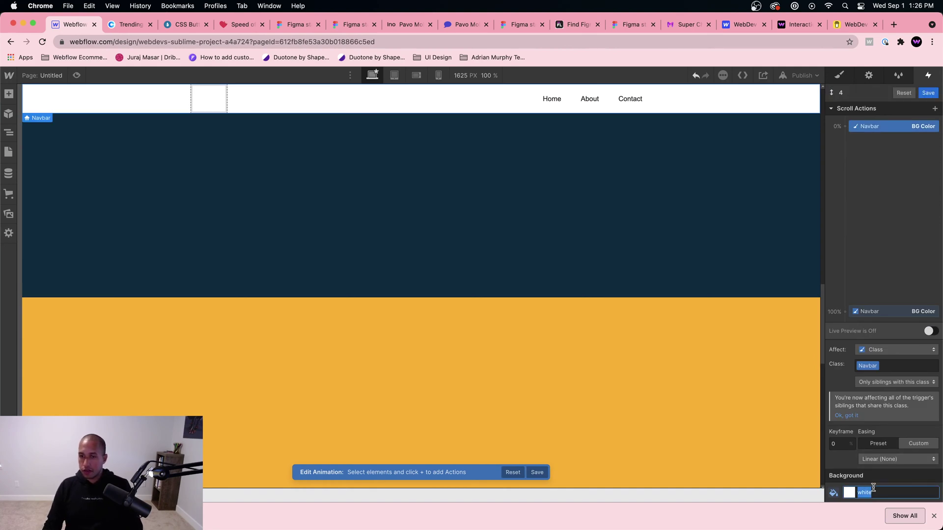
{"action": "type", "text": "#219ebd"}
{"action": "left_click", "coordinate": [876, 313]}
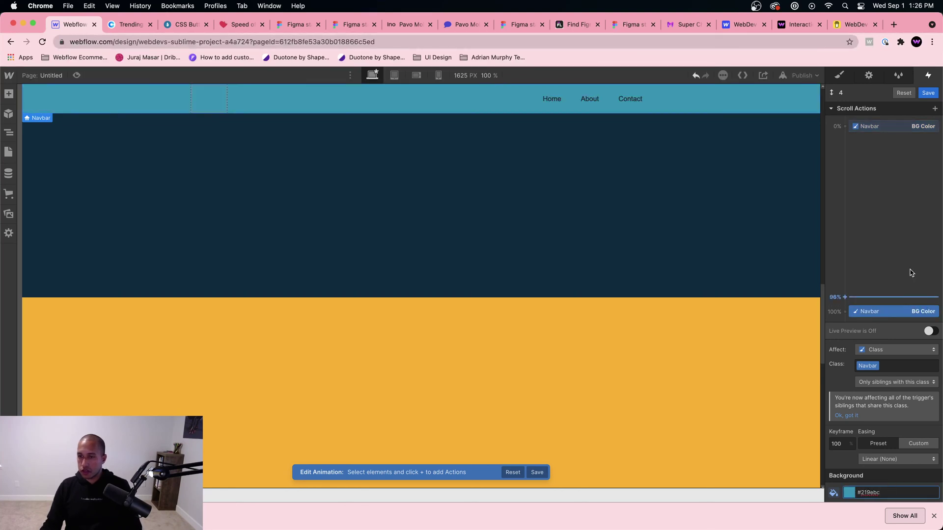
{"action": "left_click", "coordinate": [927, 92]}
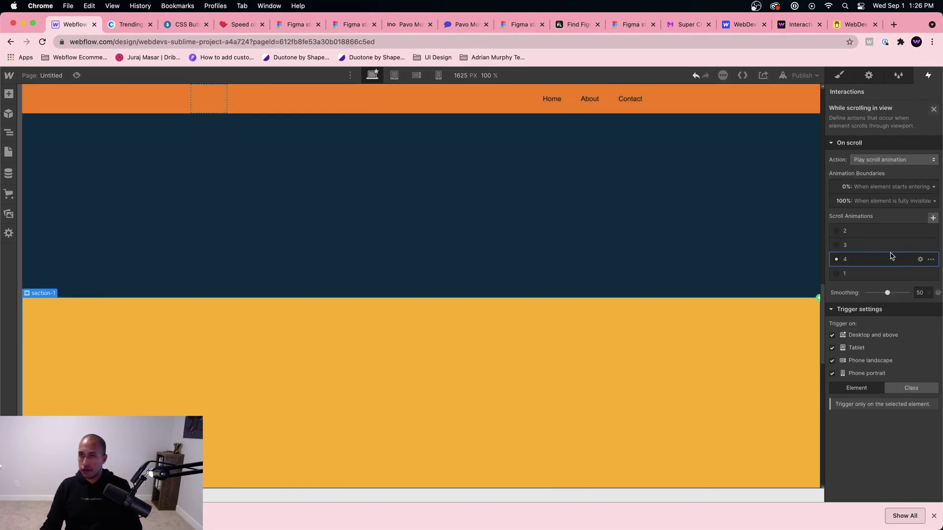
Preview the page and scroll through the coloured sections to check how the navbar background changes, and return to the designer
{"action": "scroll", "coordinate": [346, 177], "scroll_direction": "down", "scroll_amount": 5}
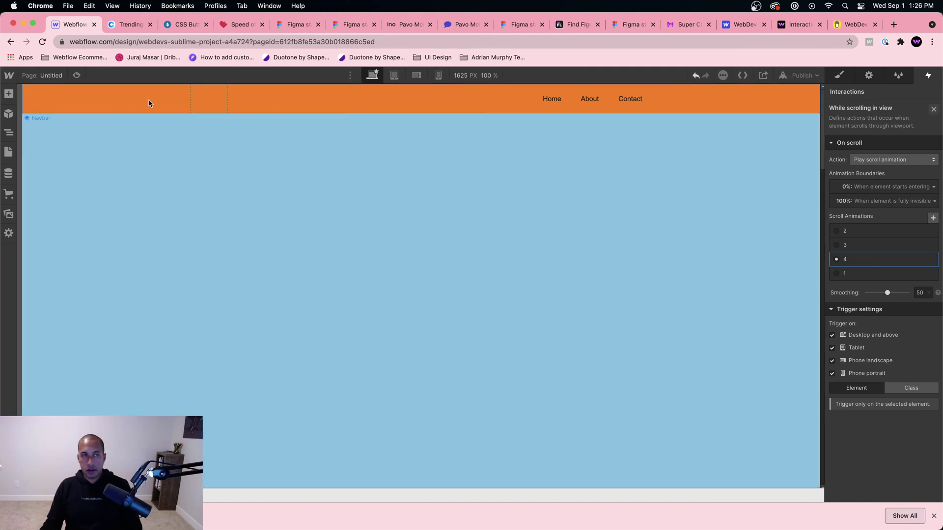
{"action": "left_click", "coordinate": [76, 75]}
{"action": "scroll", "coordinate": [358, 178], "scroll_direction": "down", "scroll_amount": 10}
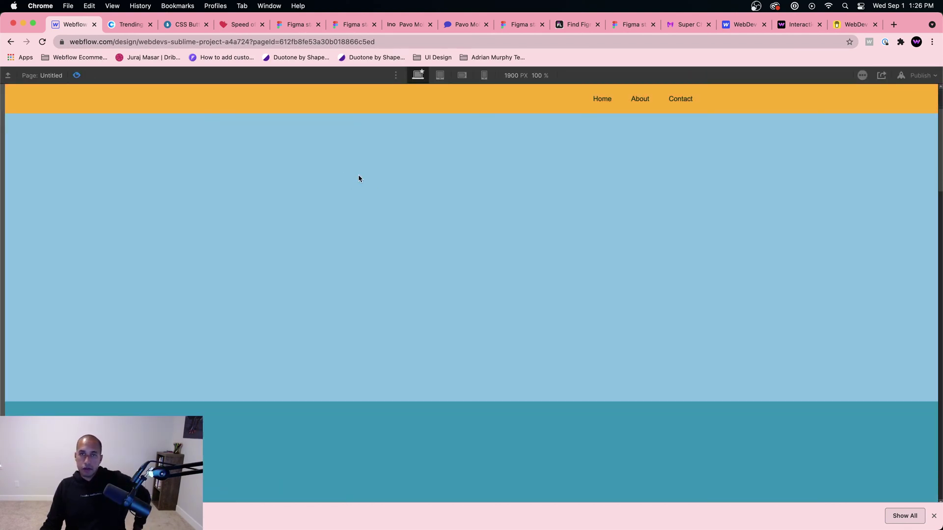
{"action": "scroll", "coordinate": [358, 178], "scroll_direction": "down", "scroll_amount": 10}
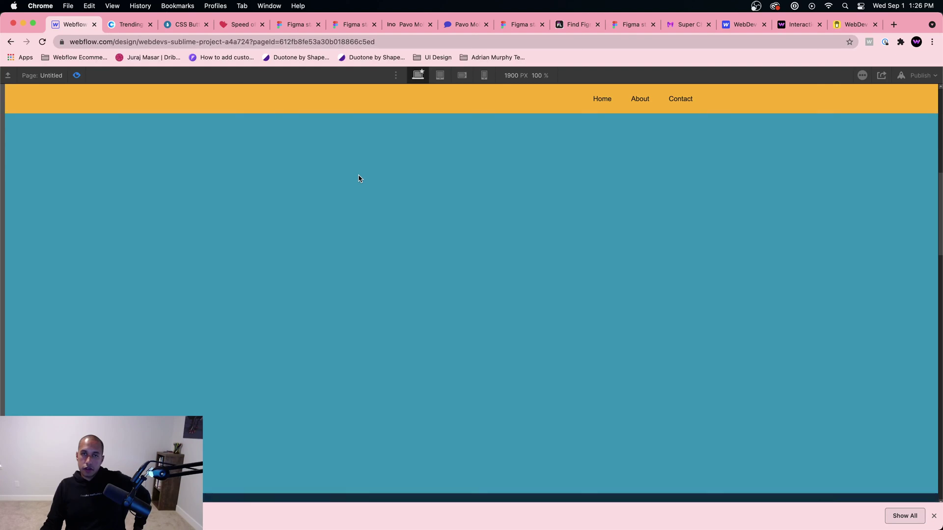
{"action": "scroll", "coordinate": [358, 178], "scroll_direction": "down", "scroll_amount": 10}
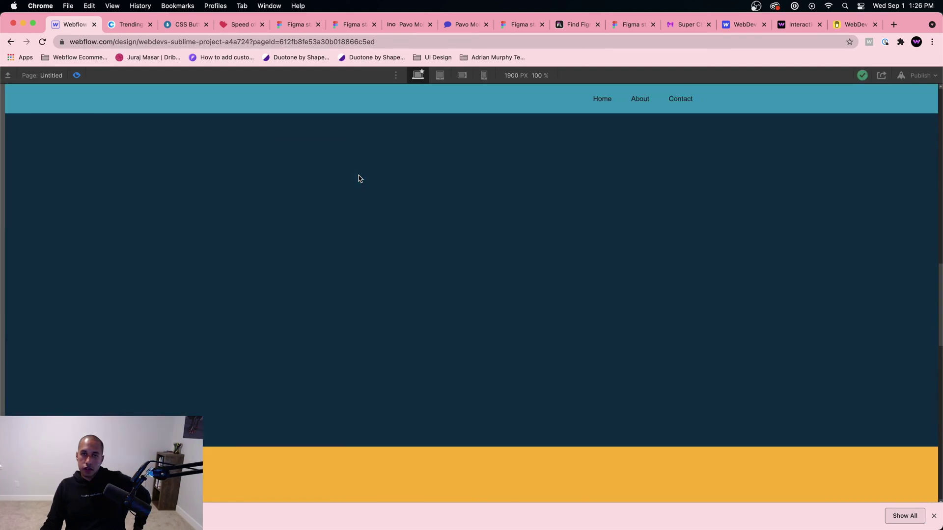
{"action": "scroll", "coordinate": [358, 178], "scroll_direction": "up", "scroll_amount": 10}
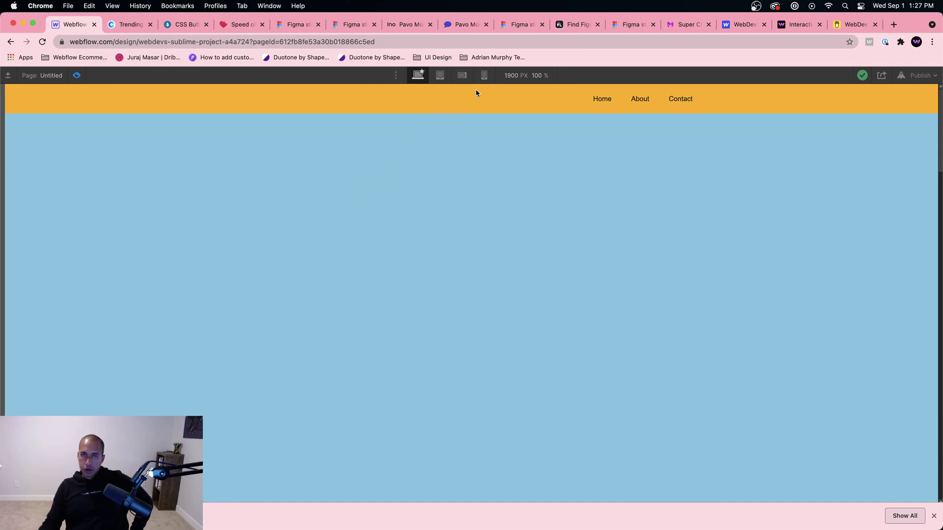
{"action": "left_click", "coordinate": [76, 75]}
{"action": "left_click", "coordinate": [77, 75]}
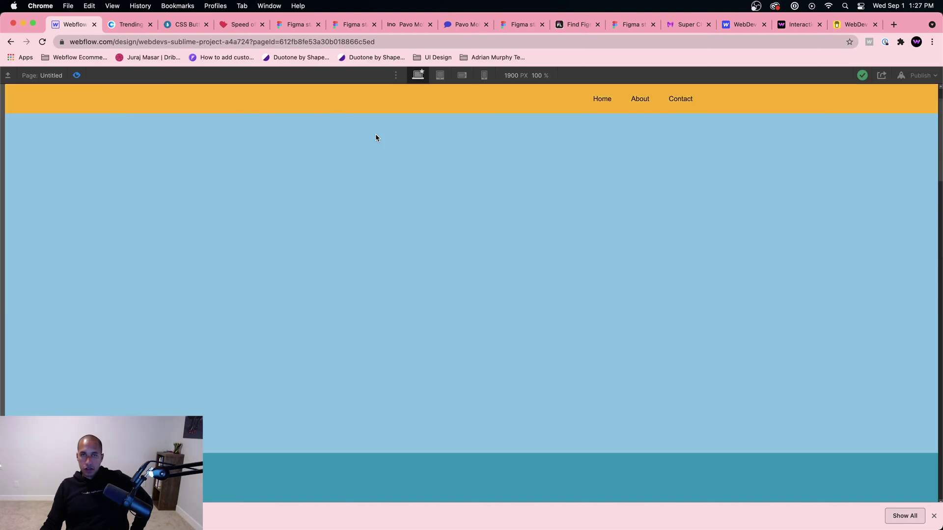
{"action": "left_click", "coordinate": [77, 75]}
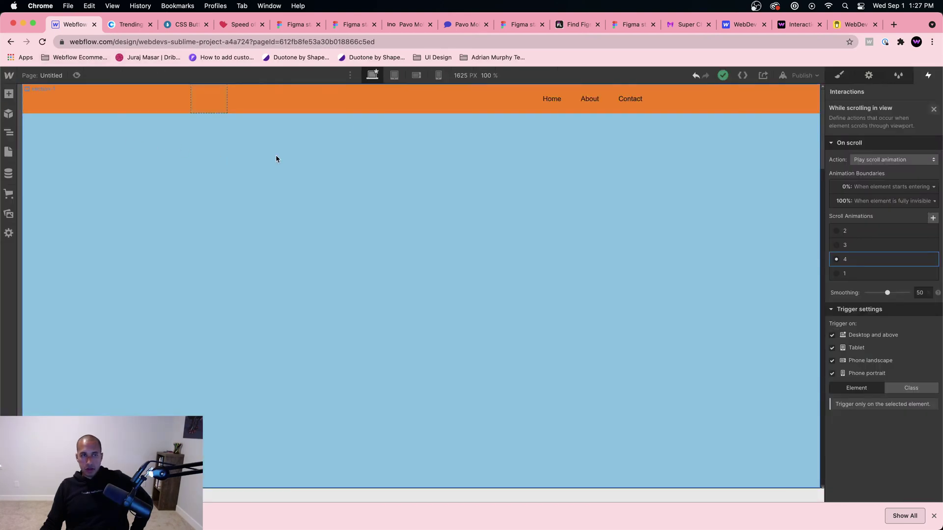
Check the scroll animations assigned to the teal and yellow sections, and preview the navbar colour down to the yellow section
{"action": "key", "text": "Escape"}
{"action": "scroll", "coordinate": [339, 245], "scroll_direction": "down", "scroll_amount": 2}
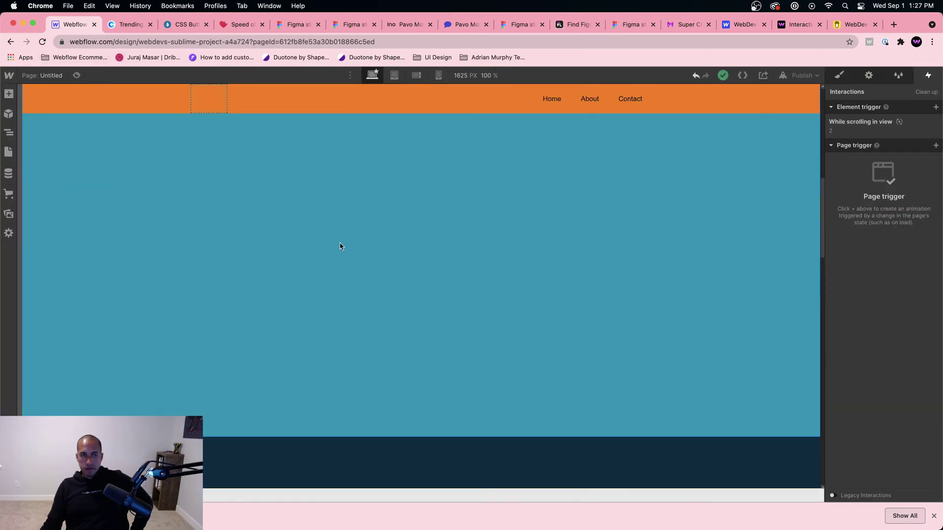
{"action": "scroll", "coordinate": [343, 251], "scroll_direction": "down", "scroll_amount": 10}
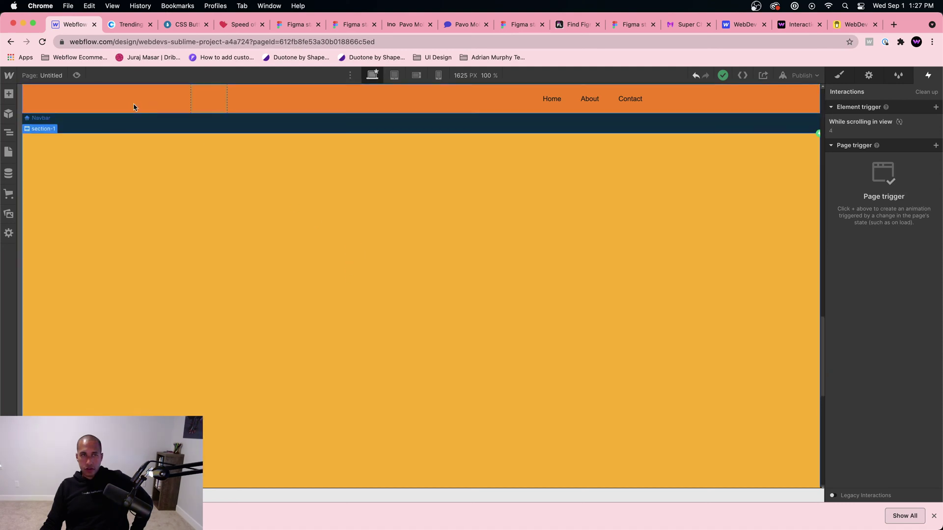
{"action": "left_click", "coordinate": [76, 75]}
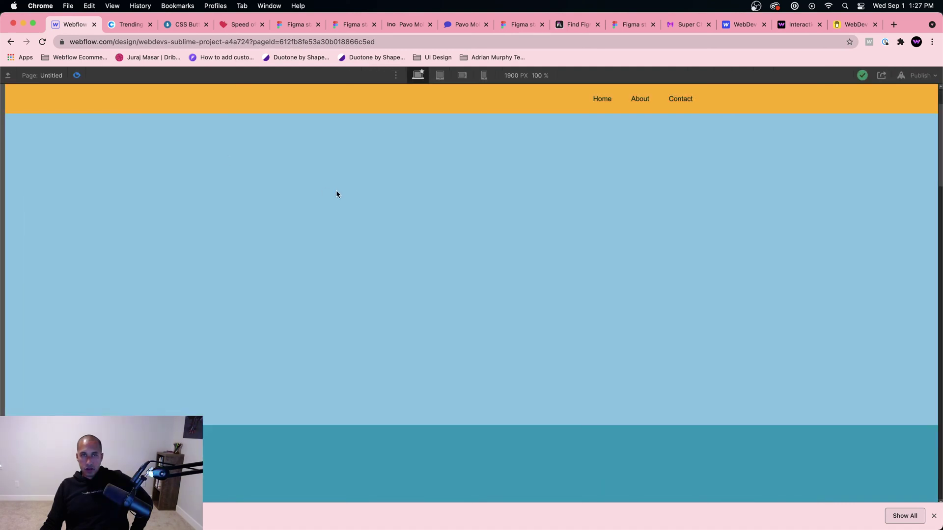
{"action": "scroll", "coordinate": [337, 193], "scroll_direction": "down", "scroll_amount": 5}
{"action": "scroll", "coordinate": [337, 193], "scroll_direction": "down", "scroll_amount": 8}
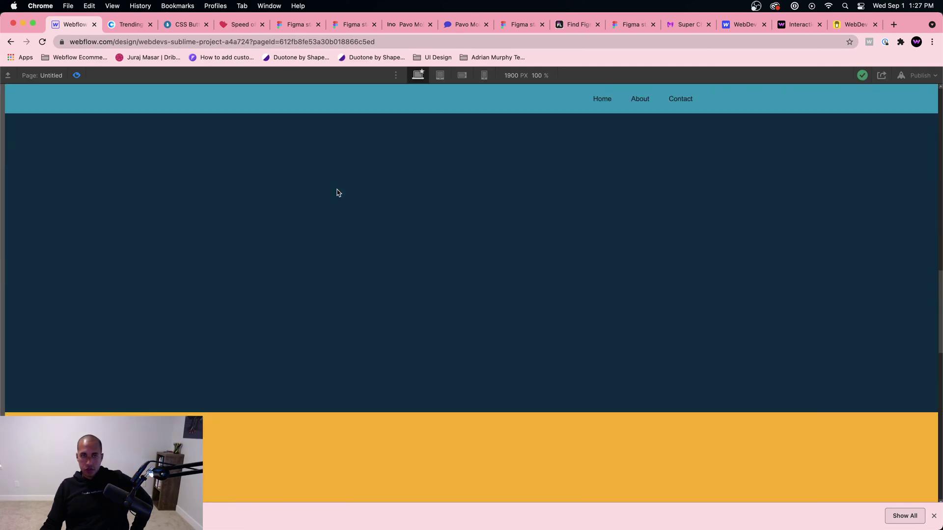
{"action": "left_click", "coordinate": [77, 75]}
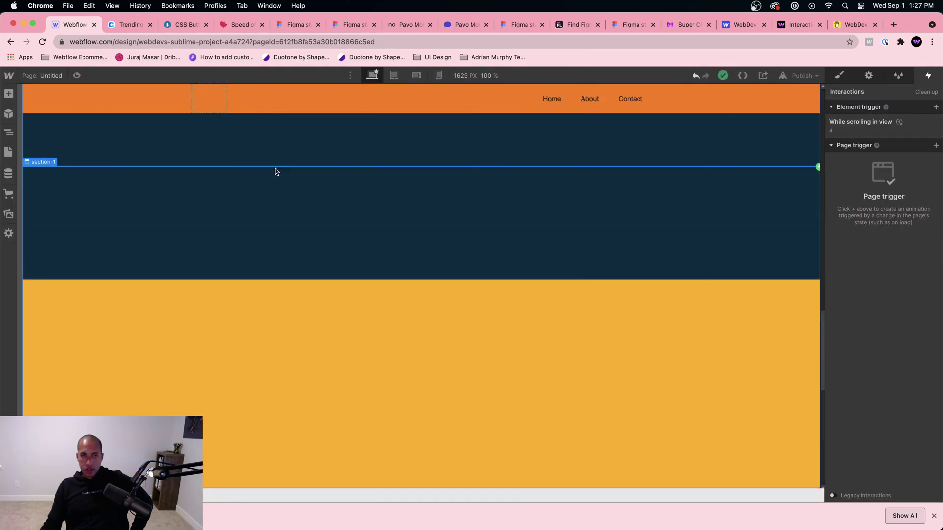
Compare the While scrolling in view triggers of the coloured sections on the canvas
{"action": "scroll", "coordinate": [414, 282], "scroll_direction": "up", "scroll_amount": 8}
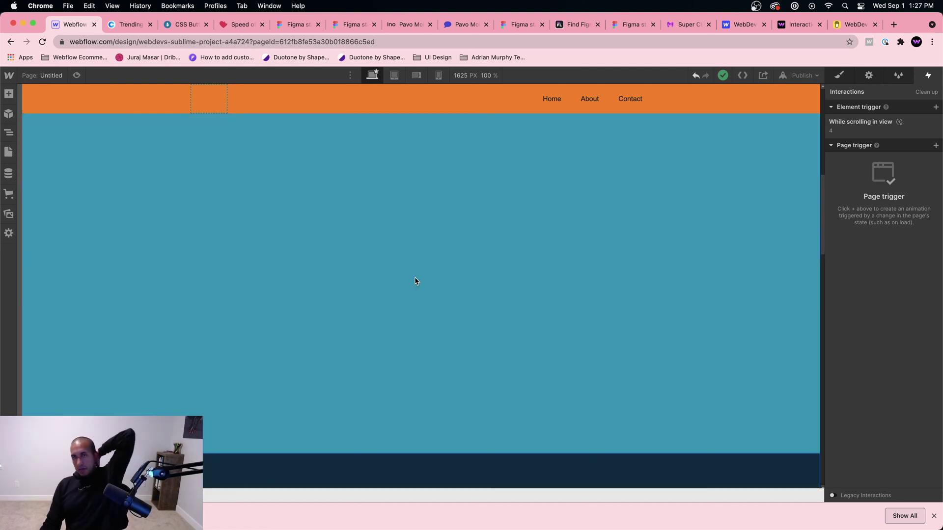
{"action": "scroll", "coordinate": [412, 260], "scroll_direction": "down", "scroll_amount": 3}
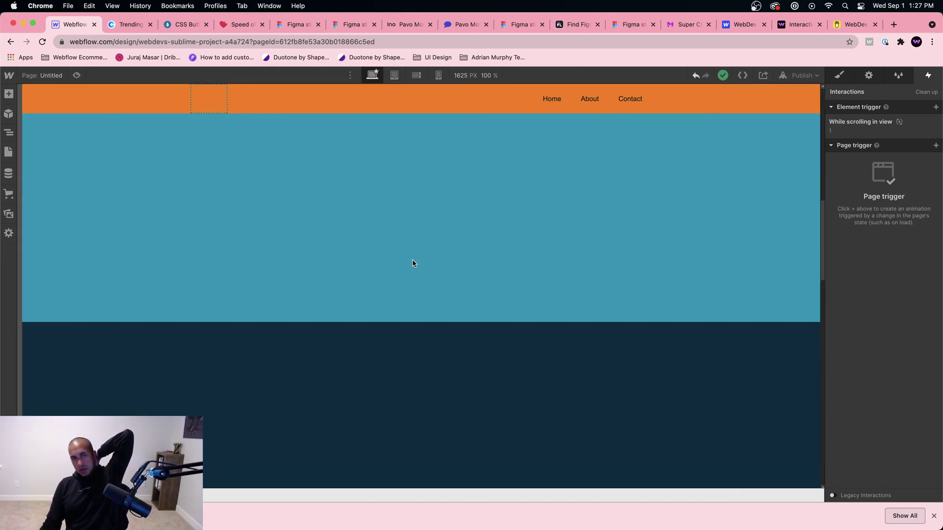
{"action": "scroll", "coordinate": [437, 336], "scroll_direction": "down", "scroll_amount": 5}
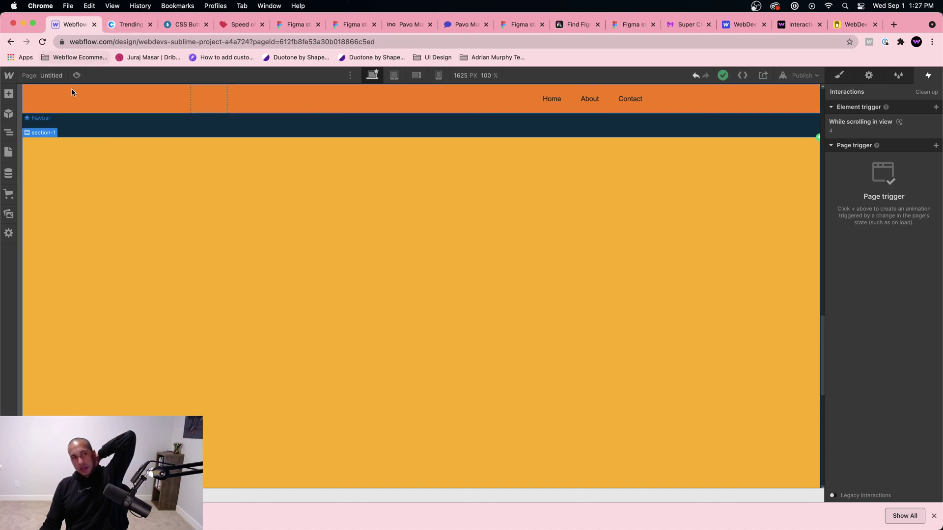
{"action": "scroll", "coordinate": [74, 87], "scroll_direction": "up", "scroll_amount": 8}
Preview the page twice, scrolling down and back up, to examine the navbar colour at each section boundary
{"action": "left_click", "coordinate": [77, 77]}
{"action": "scroll", "coordinate": [345, 242], "scroll_direction": "down", "scroll_amount": 8}
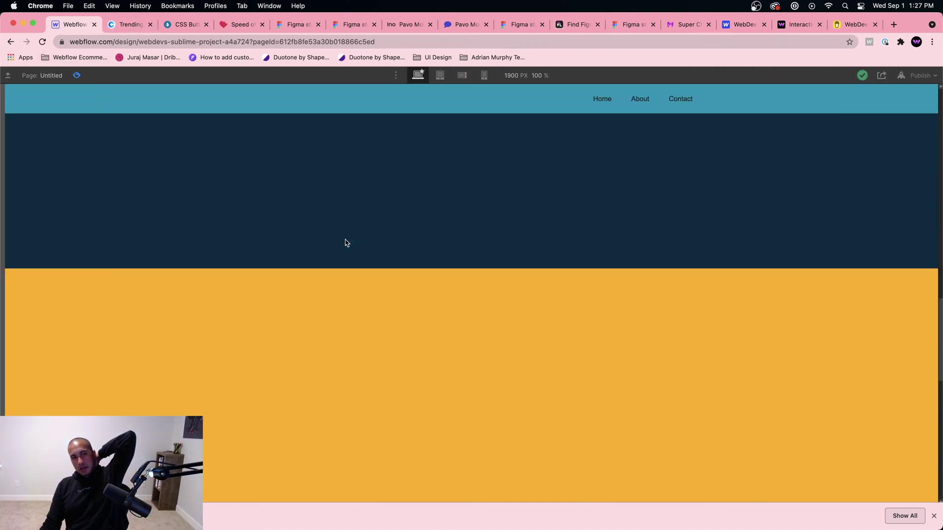
{"action": "scroll", "coordinate": [345, 242], "scroll_direction": "down", "scroll_amount": 4}
{"action": "scroll", "coordinate": [345, 242], "scroll_direction": "up", "scroll_amount": 10}
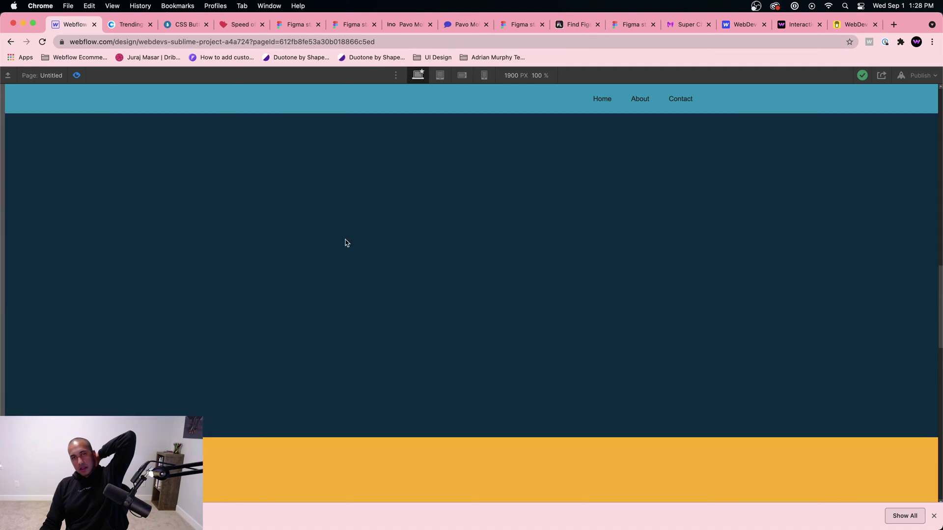
{"action": "scroll", "coordinate": [213, 146], "scroll_direction": "up", "scroll_amount": 3}
{"action": "left_click", "coordinate": [76, 75]}
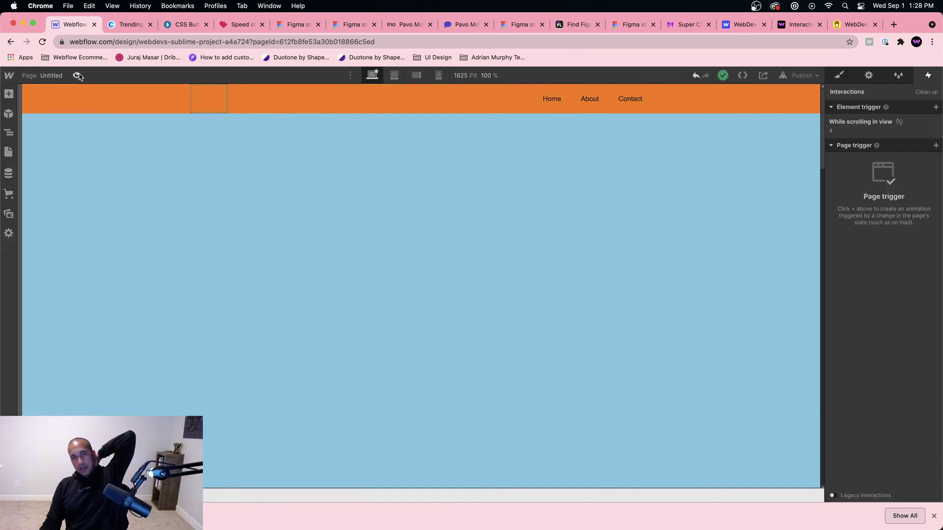
{"action": "left_click", "coordinate": [76, 75]}
{"action": "scroll", "coordinate": [295, 196], "scroll_direction": "down", "scroll_amount": 4}
{"action": "scroll", "coordinate": [294, 197], "scroll_direction": "down", "scroll_amount": 10}
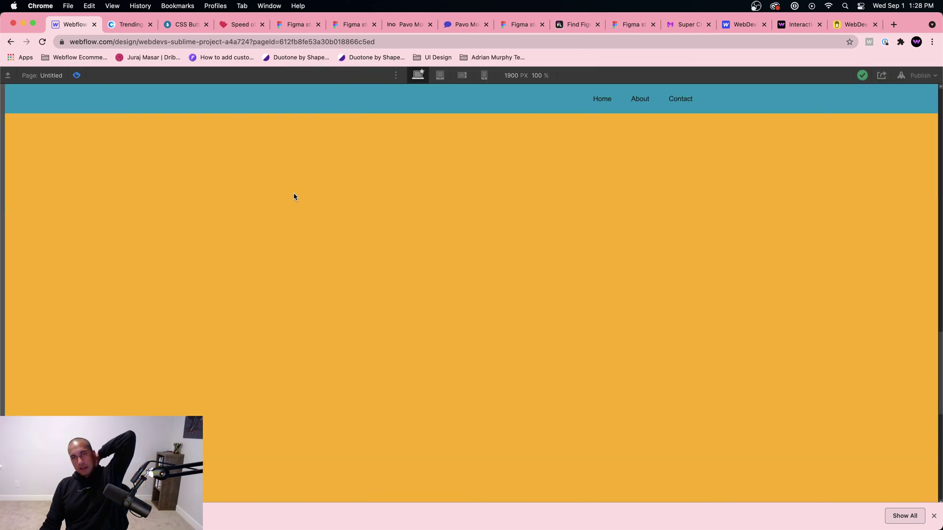
{"action": "scroll", "coordinate": [294, 196], "scroll_direction": "up", "scroll_amount": 8}
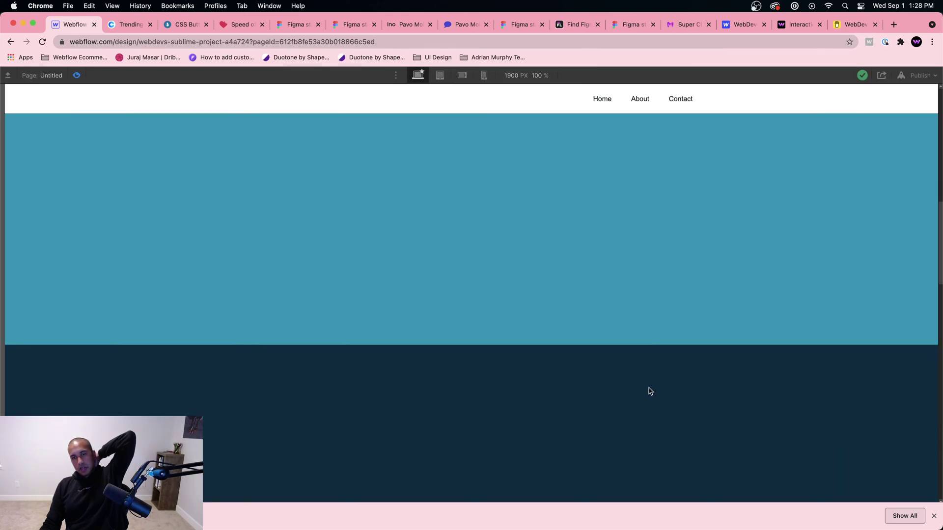
{"action": "left_click", "coordinate": [76, 75]}
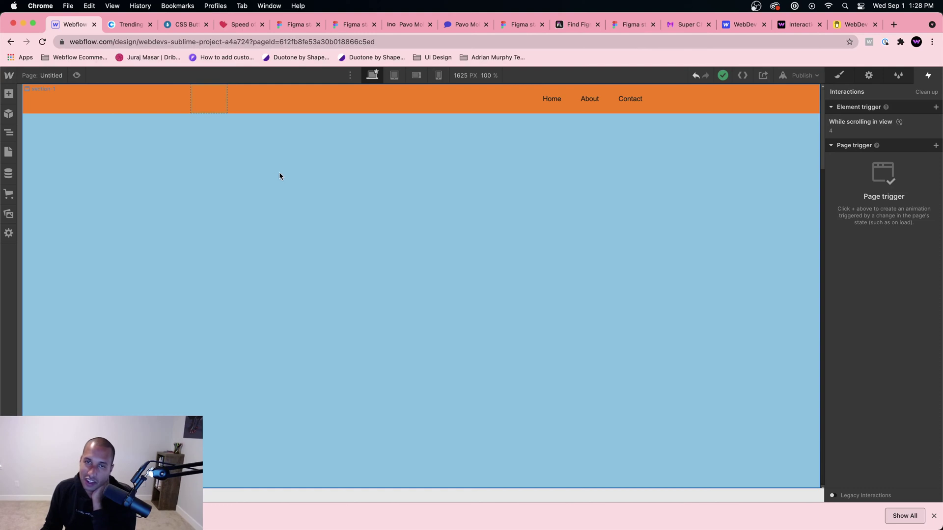
Review the section triggers and inspect the Navbar background action at 0% in the yellow section's animation 4
{"action": "scroll", "coordinate": [356, 204], "scroll_direction": "down", "scroll_amount": 3}
{"action": "scroll", "coordinate": [359, 201], "scroll_direction": "down", "scroll_amount": 8}
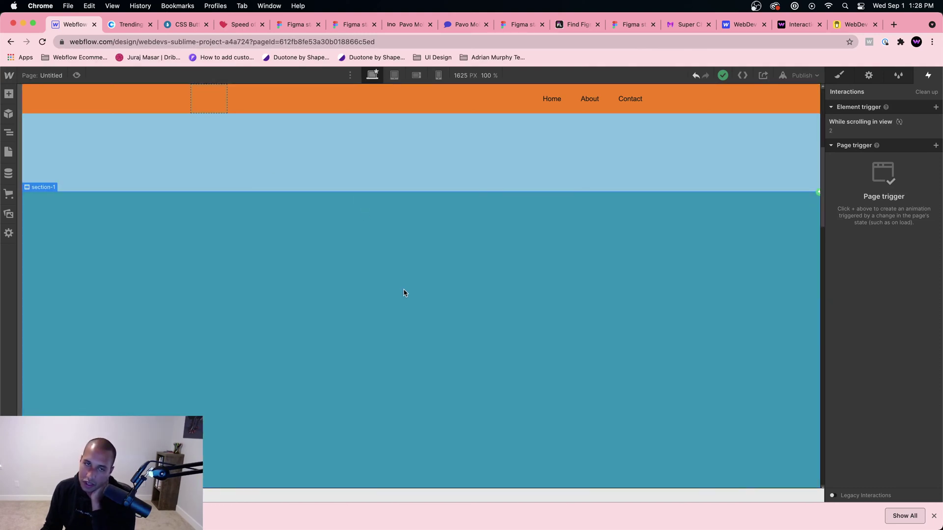
{"action": "scroll", "coordinate": [442, 299], "scroll_direction": "down", "scroll_amount": 7}
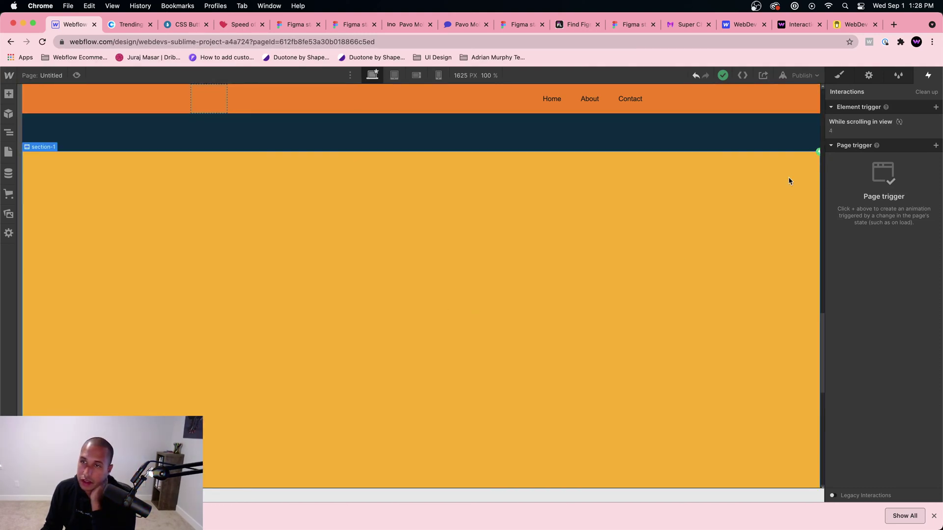
{"action": "scroll", "coordinate": [769, 175], "scroll_direction": "down", "scroll_amount": 1}
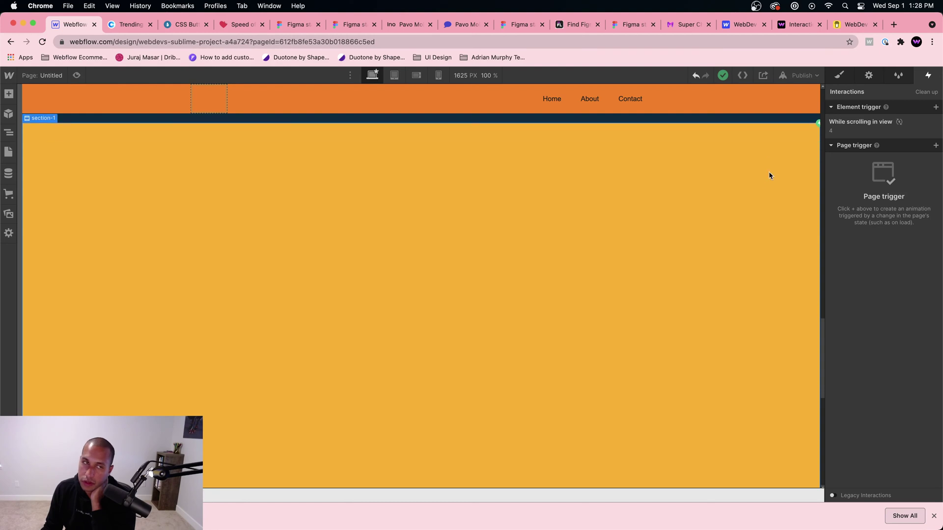
{"action": "scroll", "coordinate": [769, 175], "scroll_direction": "up", "scroll_amount": 4}
{"action": "scroll", "coordinate": [768, 175], "scroll_direction": "down", "scroll_amount": 4}
{"action": "scroll", "coordinate": [769, 175], "scroll_direction": "up", "scroll_amount": 4}
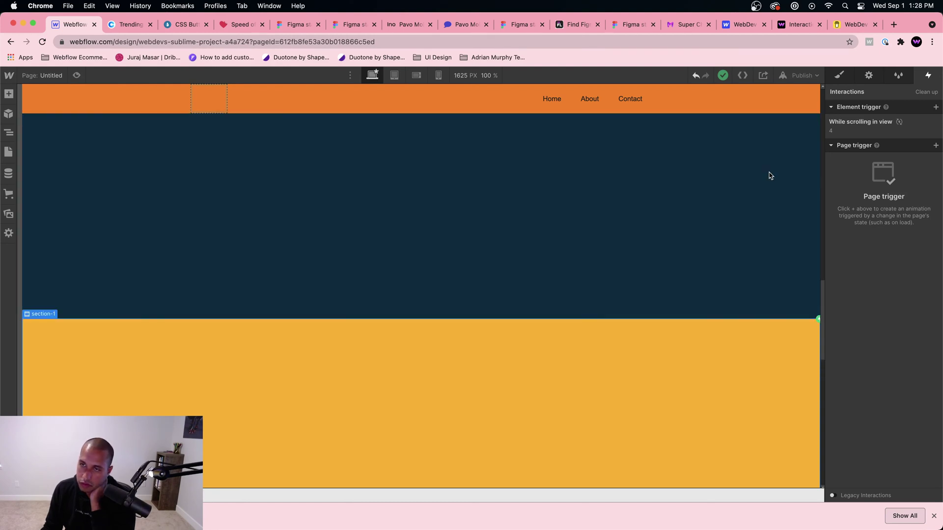
{"action": "left_click", "coordinate": [860, 123]}
{"action": "left_click", "coordinate": [870, 261]}
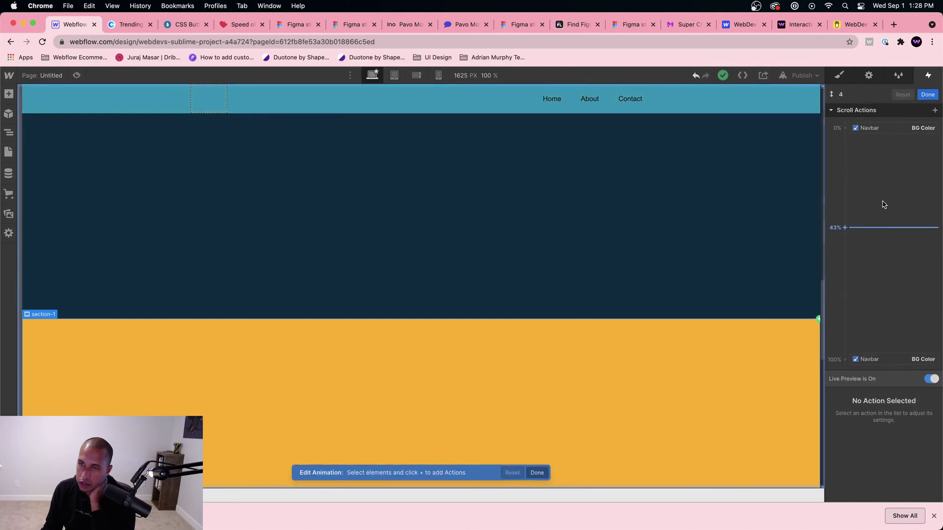
{"action": "left_click", "coordinate": [866, 126]}
{"action": "left_click", "coordinate": [928, 166]}
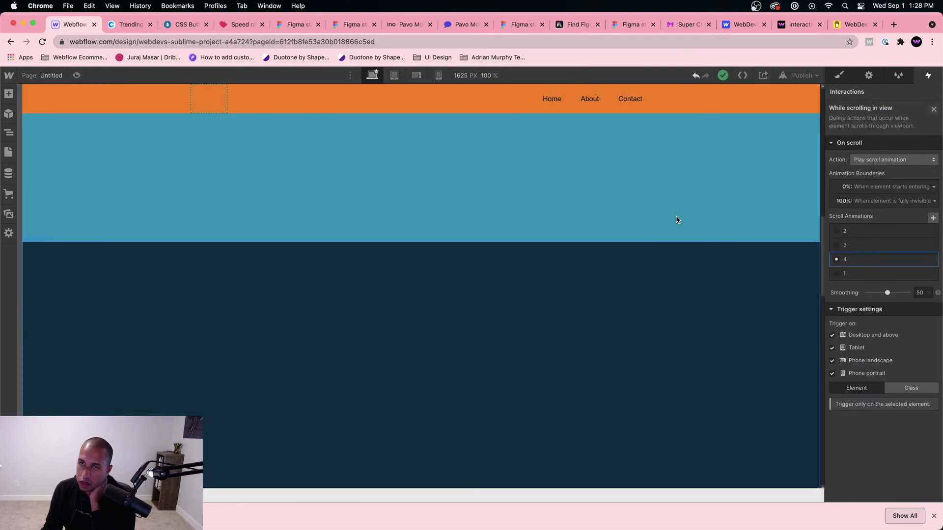
Check the dark blue section's scroll trigger and preview the page down to the yellow section
{"action": "left_click", "coordinate": [787, 246]}
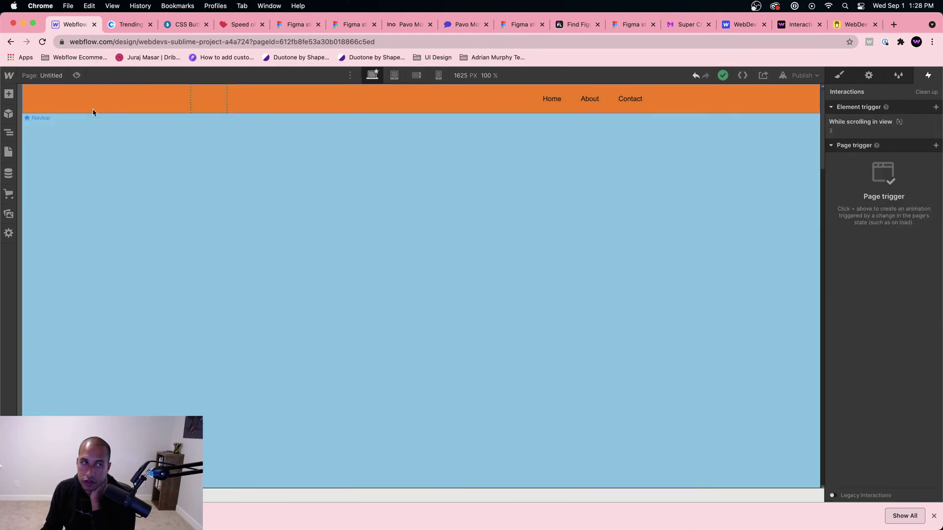
{"action": "left_click", "coordinate": [77, 75]}
{"action": "scroll", "coordinate": [276, 183], "scroll_direction": "down", "scroll_amount": 6}
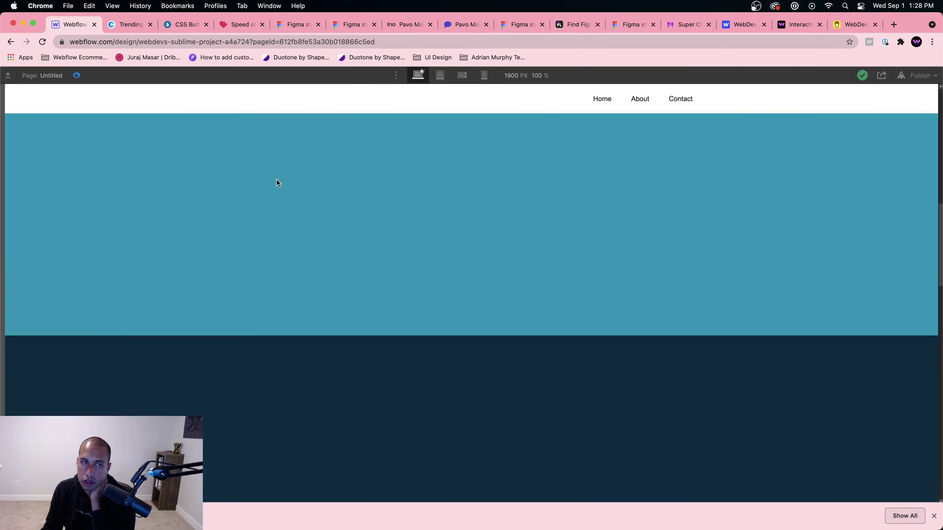
{"action": "scroll", "coordinate": [276, 183], "scroll_direction": "down", "scroll_amount": 15}
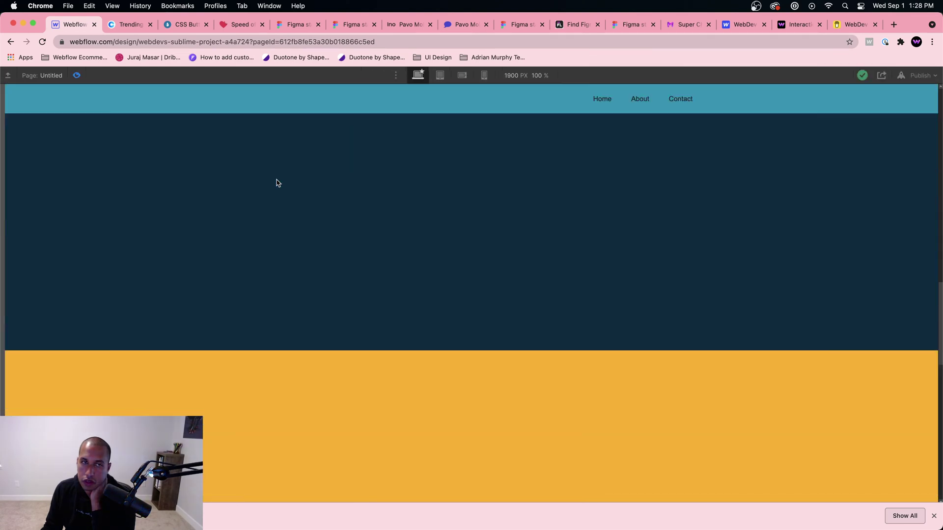
{"action": "key", "text": "super+shift+p"}
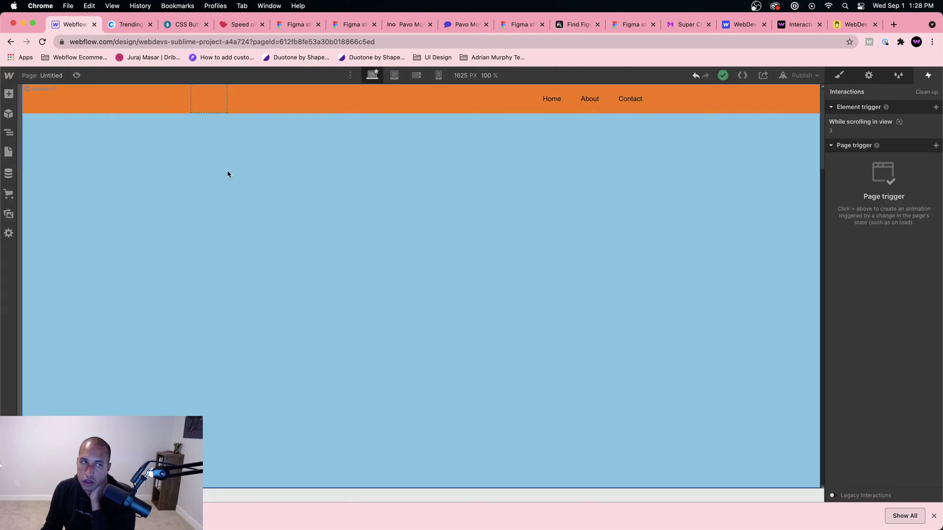
Inspect the first section's While scrolling in view trigger with its boundaries and scroll animations, and dismiss the browser's downloads bar
{"action": "left_click", "coordinate": [859, 122]}
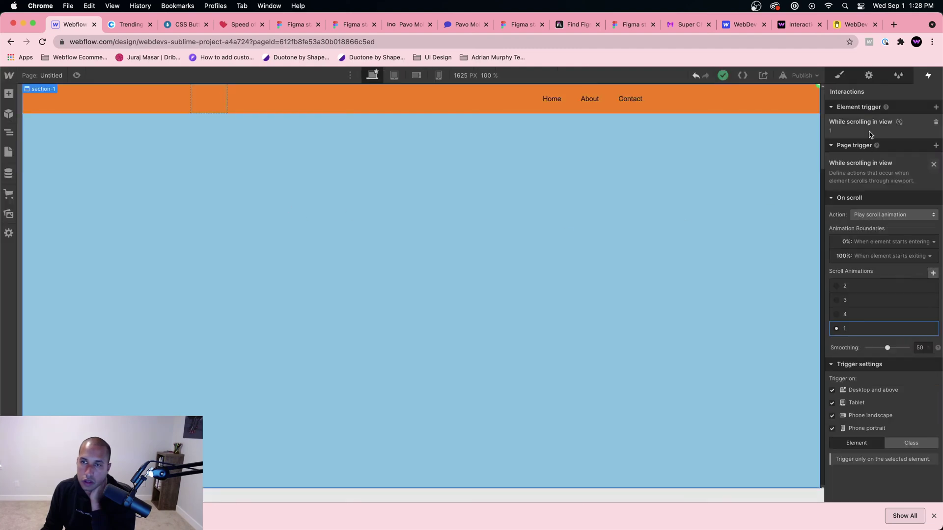
{"action": "left_click", "coordinate": [842, 273]}
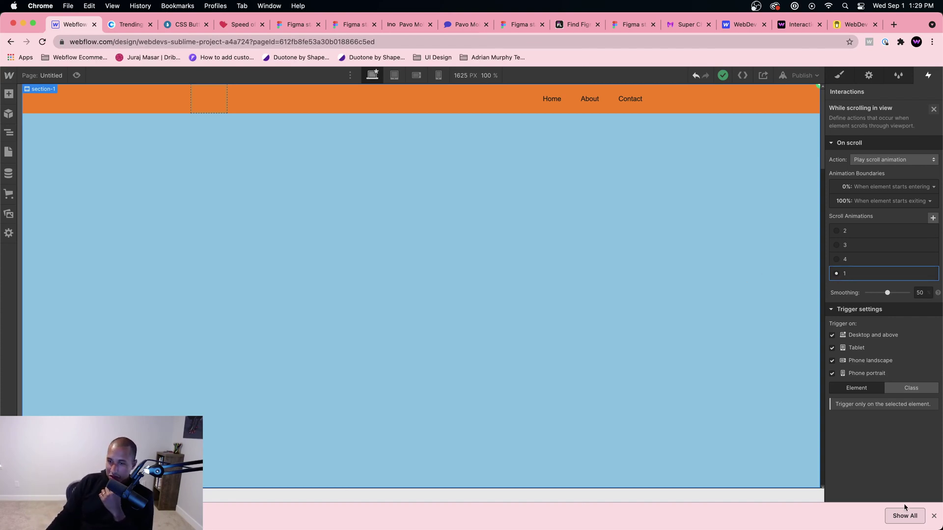
{"action": "left_click", "coordinate": [933, 516]}
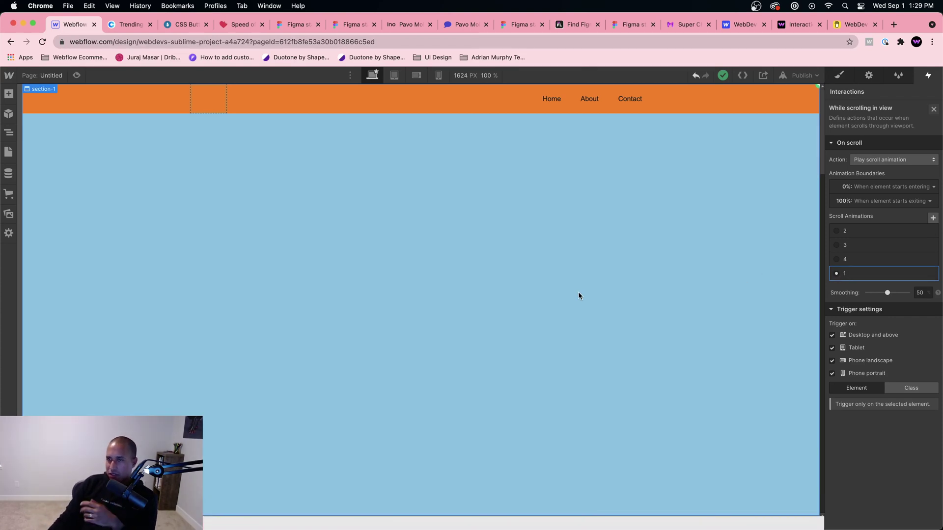
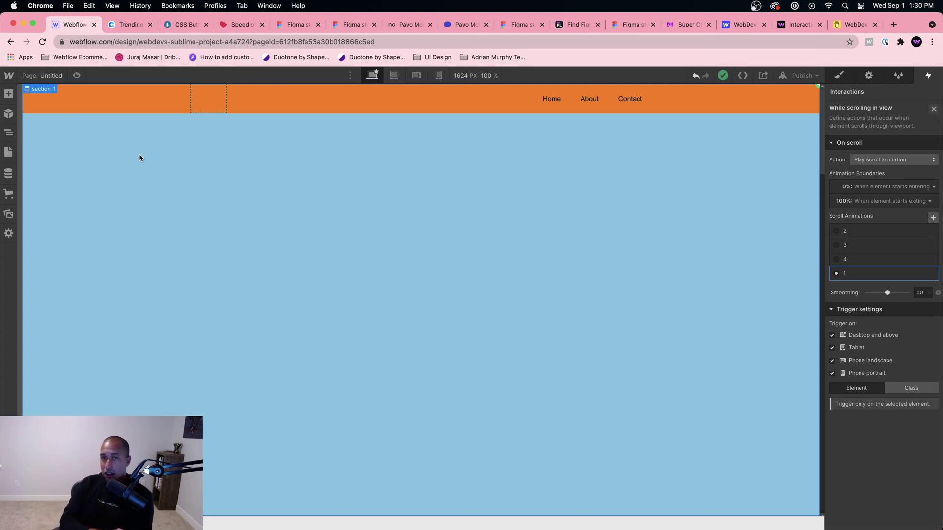
Switch to the Menu Button page and preview how its menu opens and closes from the animated MENU button
{"action": "left_click", "coordinate": [8, 151]}
{"action": "left_click", "coordinate": [57, 167]}
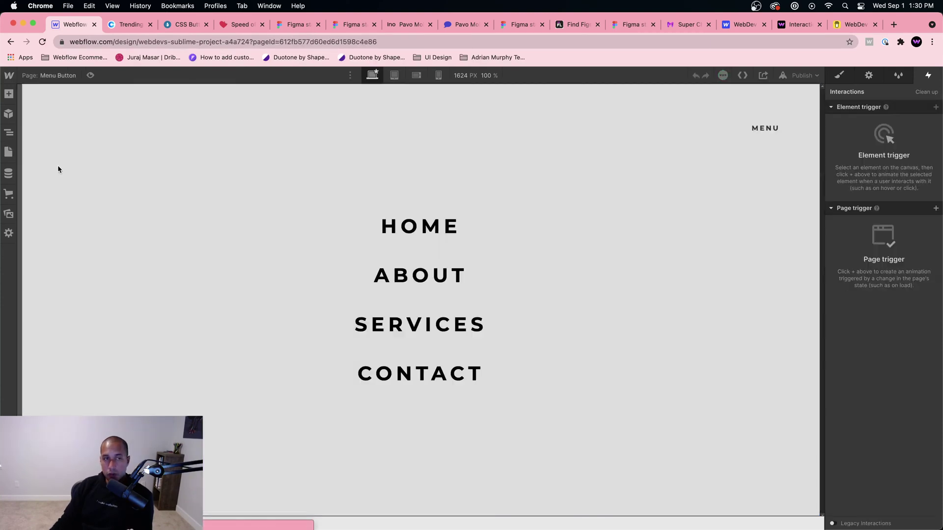
{"action": "left_click", "coordinate": [90, 75]}
{"action": "left_click", "coordinate": [868, 143]}
{"action": "left_click", "coordinate": [871, 140]}
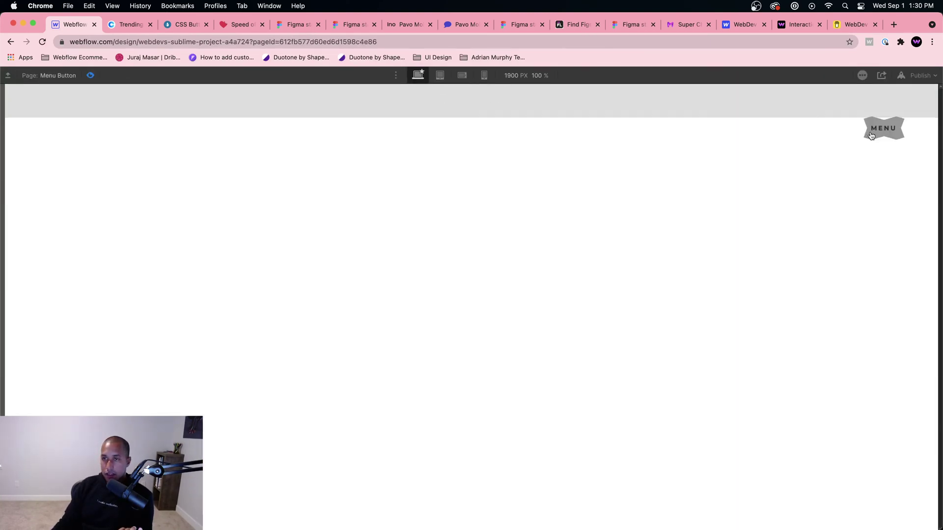
Switch to After Effects, close the Bodymovin window, and play the menu-button composition's animation, returning the playhead to the start
{"action": "mouse_move", "coordinate": [614, 523]}
{"action": "left_click", "coordinate": [490, 507]}
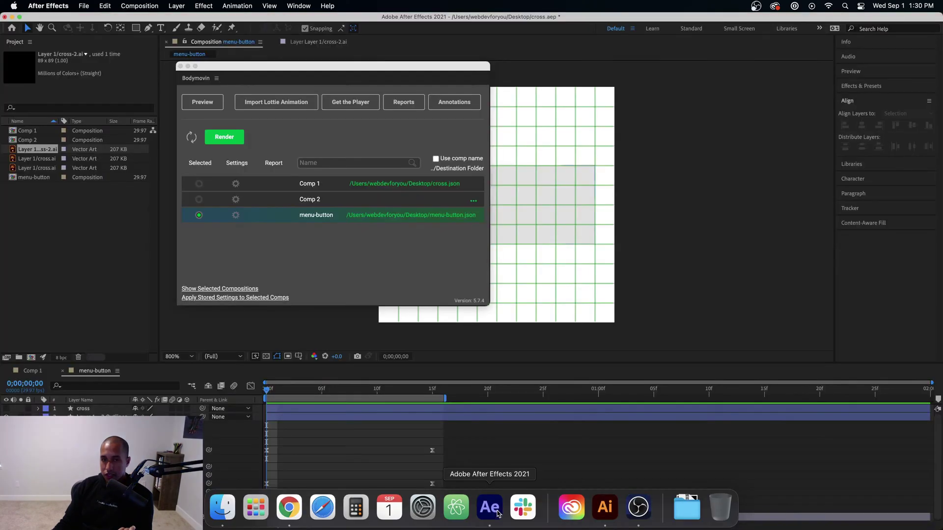
{"action": "left_click", "coordinate": [181, 66]}
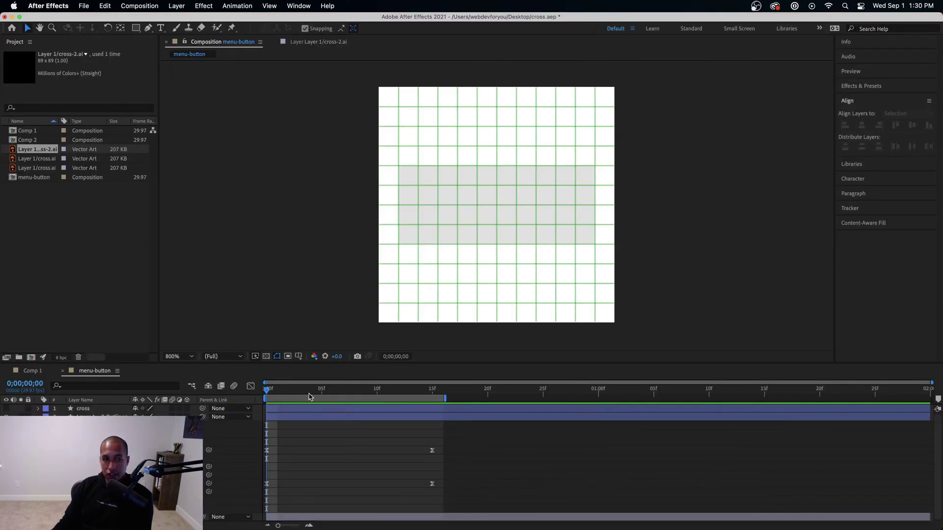
{"action": "key", "text": "space"}
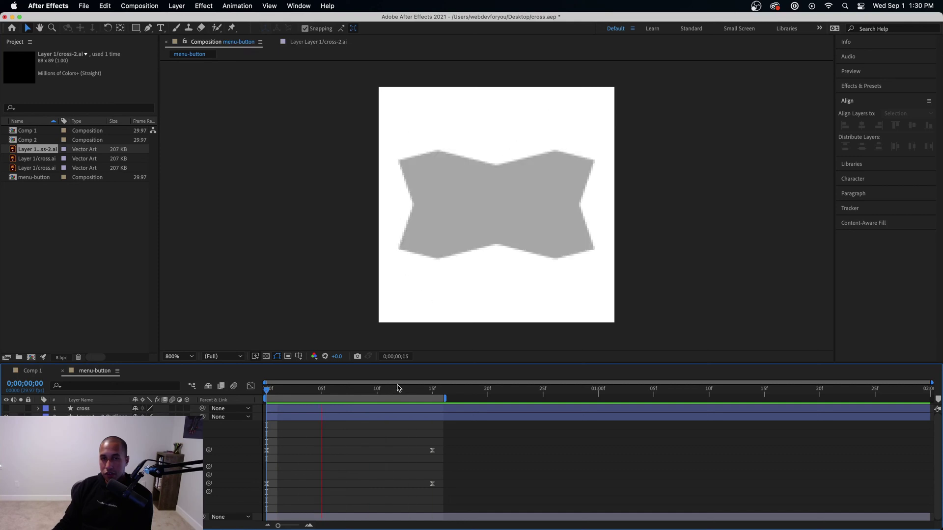
{"action": "left_click_drag", "start_coordinate": [398, 388], "coordinate": [265, 392]}
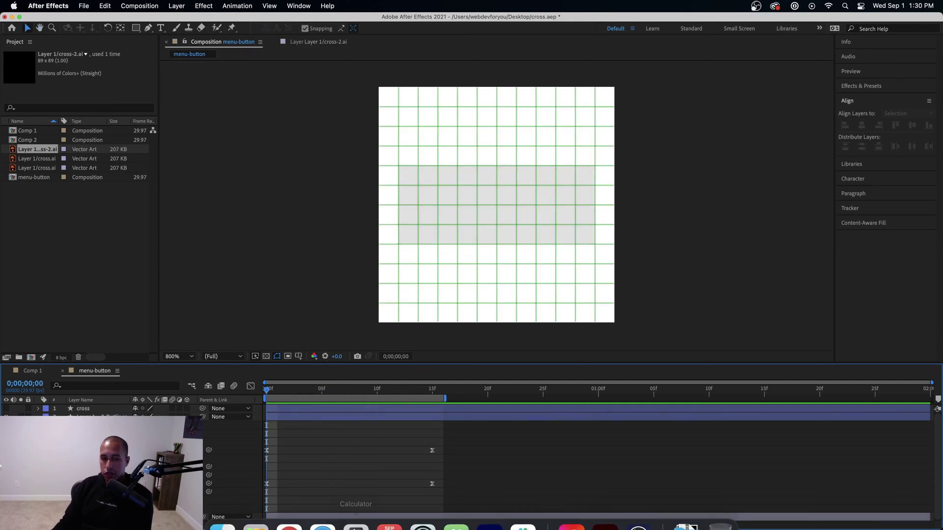
Return to the Webflow preview in Chrome and test opening and closing the full-screen menu with the animated button
{"action": "left_click", "coordinate": [291, 522]}
{"action": "left_click", "coordinate": [889, 130]}
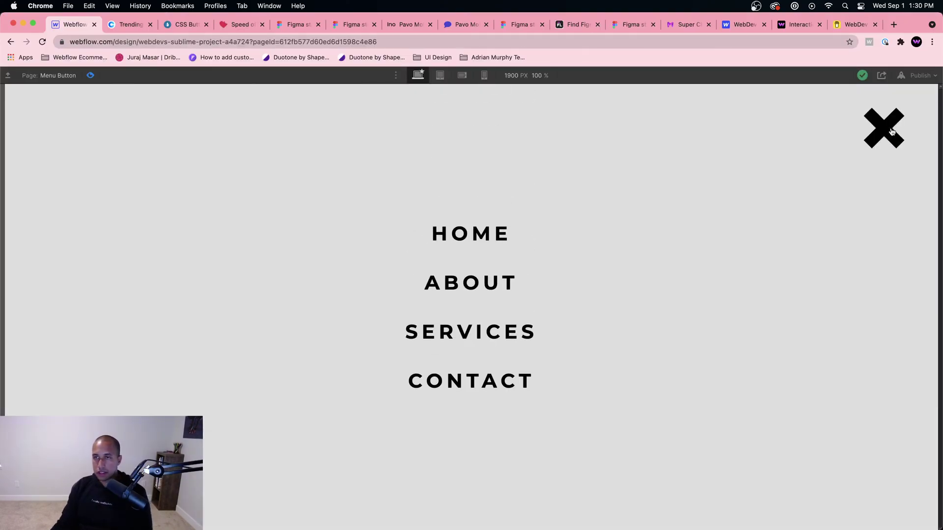
{"action": "left_click", "coordinate": [892, 131]}
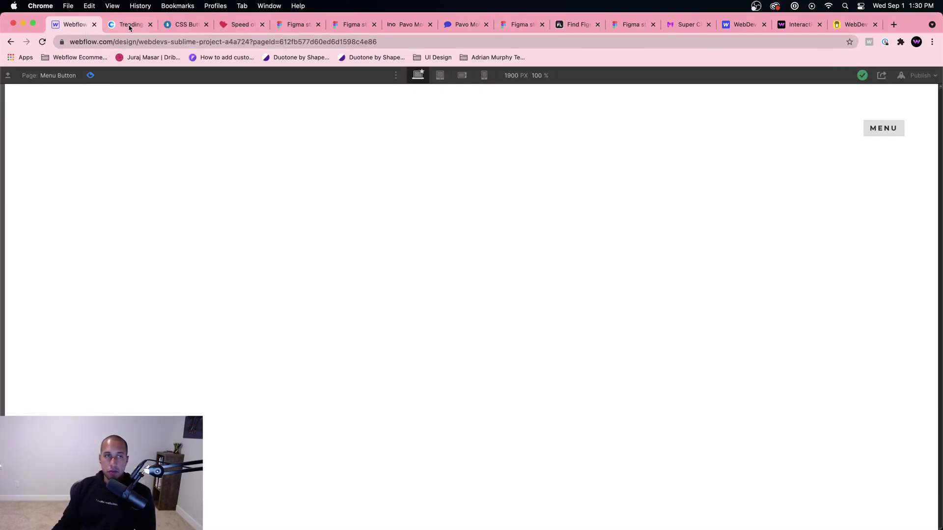
Look through the numbered button examples on the CSS Button Hover Styles demo page
{"action": "left_click", "coordinate": [185, 24]}
{"action": "scroll", "coordinate": [294, 323], "scroll_direction": "down", "scroll_amount": 5}
{"action": "scroll", "coordinate": [314, 314], "scroll_direction": "up", "scroll_amount": 3}
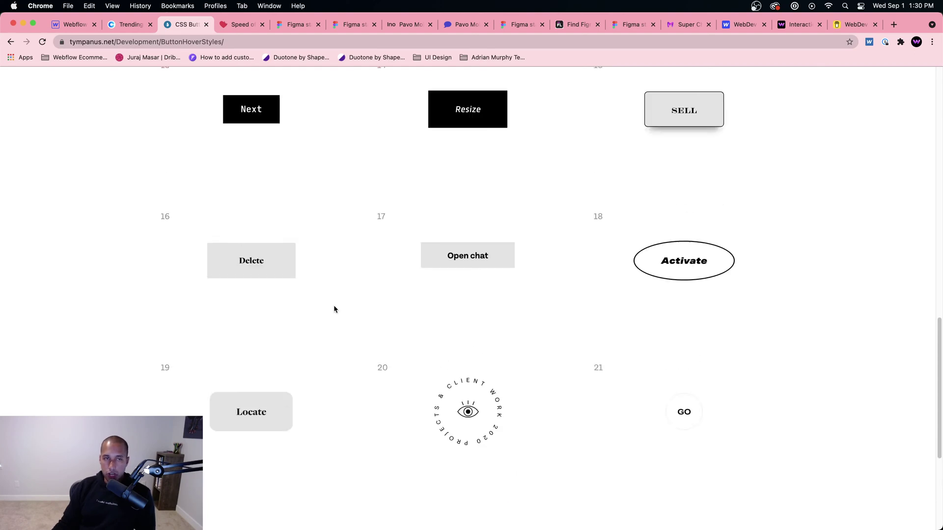
{"action": "scroll", "coordinate": [311, 305], "scroll_direction": "up", "scroll_amount": 8}
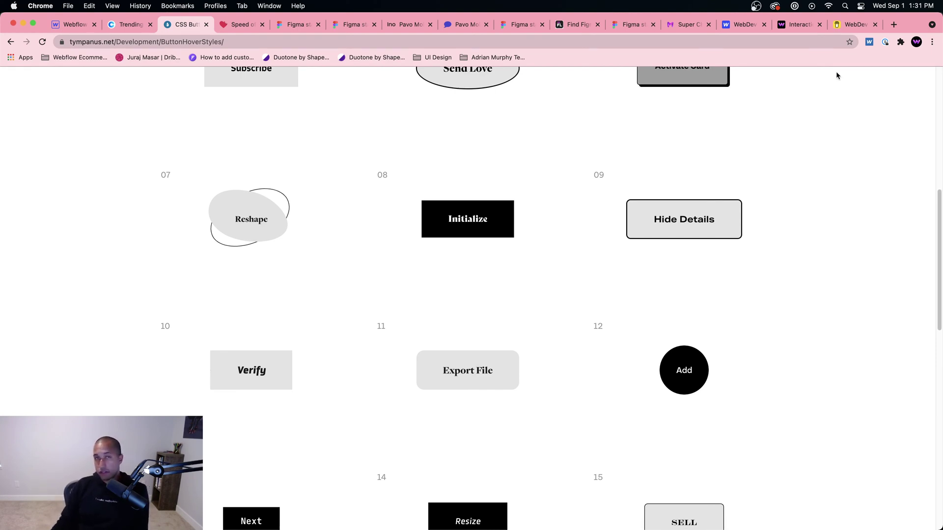
Search Google for "motion design school" in a new tab, open the motiondesign.school site and dismiss its anniversary pop-up
{"action": "left_click", "coordinate": [893, 24]}
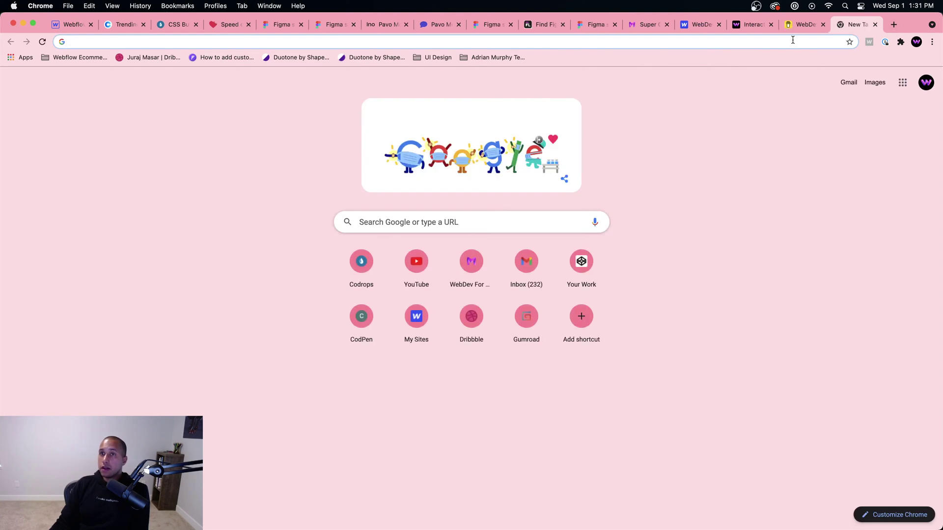
{"action": "left_click", "coordinate": [792, 40]}
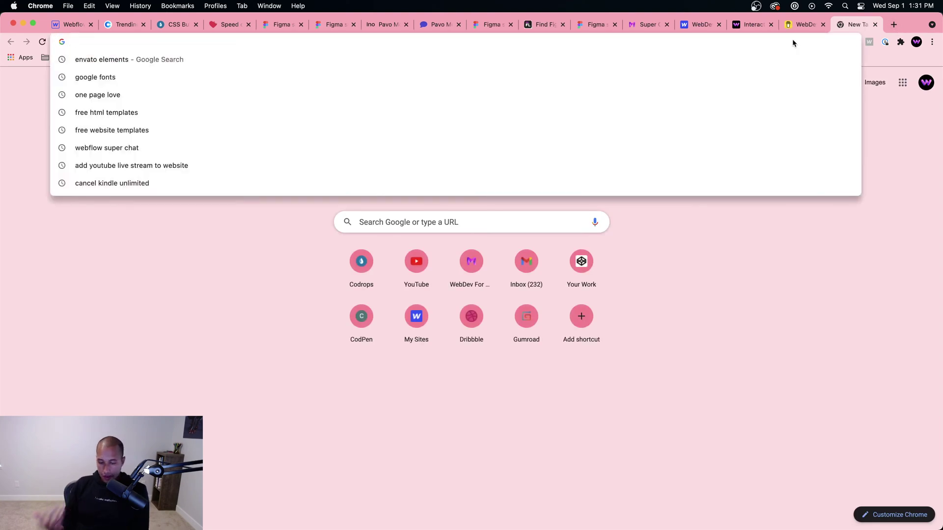
{"action": "type", "text": "m"}
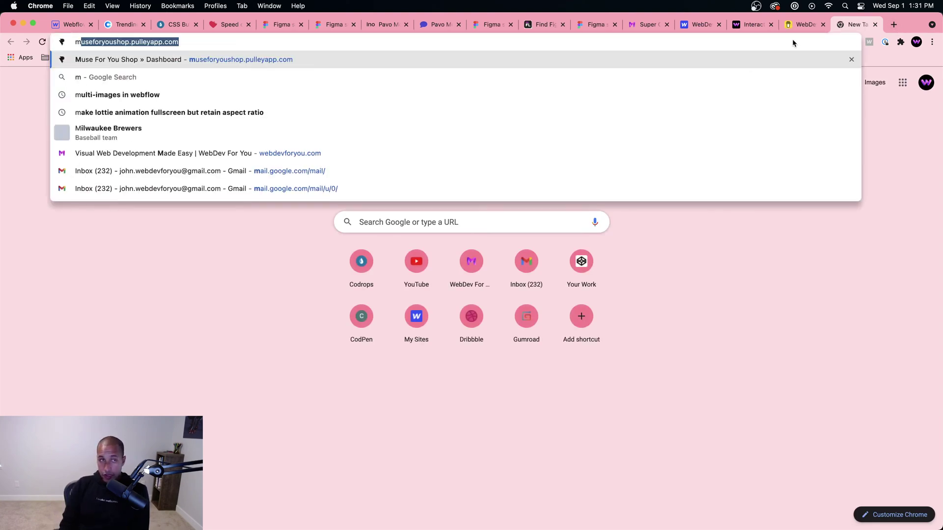
{"action": "type", "text": "otion design school"}
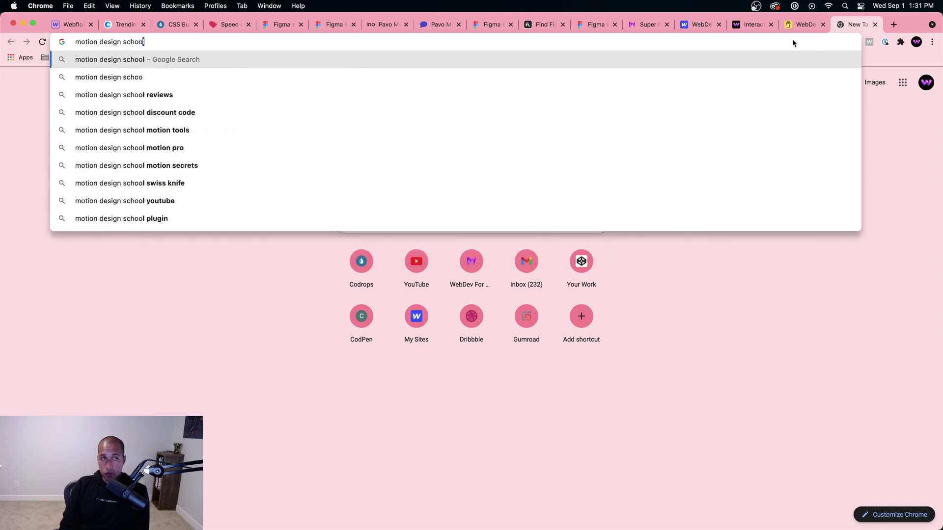
{"action": "key", "text": "Return"}
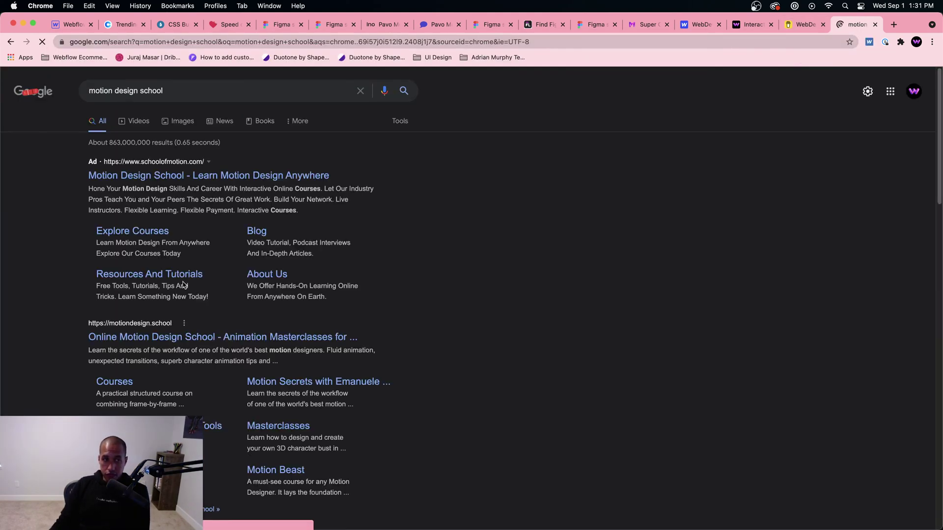
{"action": "left_click", "coordinate": [189, 337]}
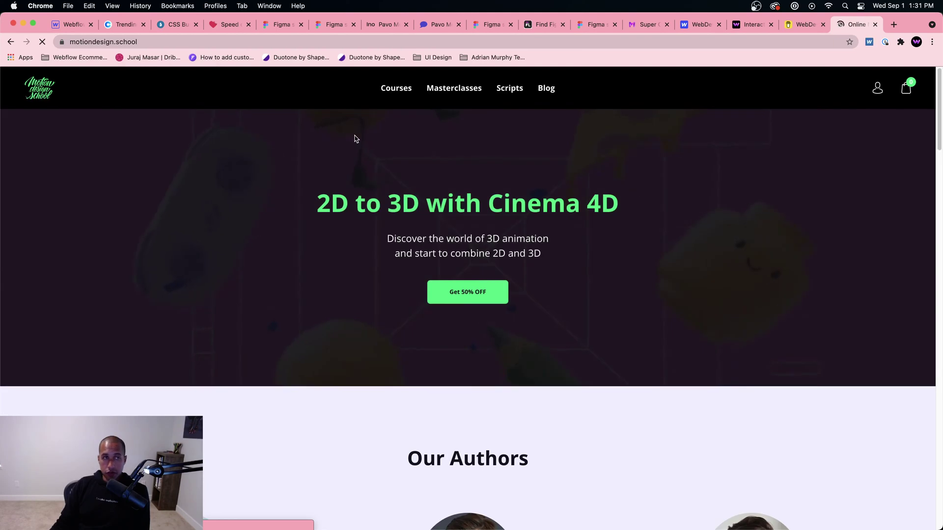
{"action": "key", "text": "super+l"}
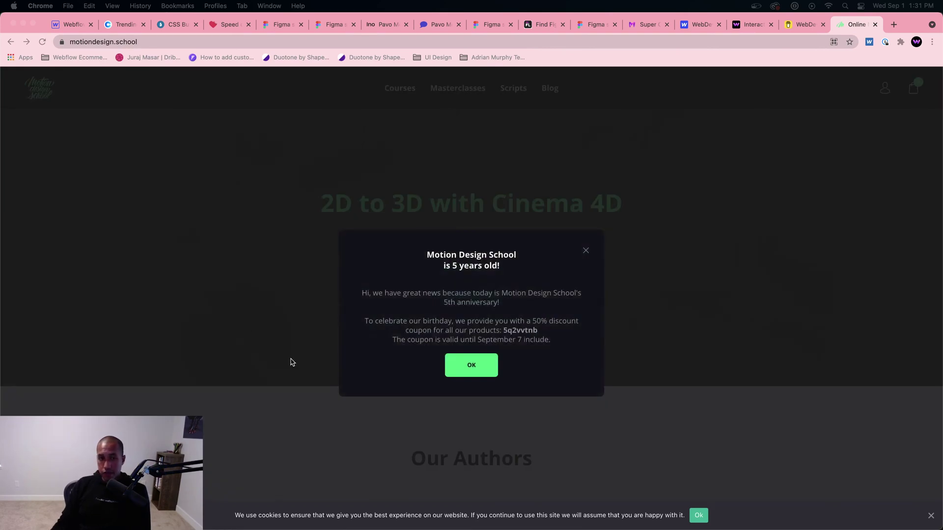
{"action": "left_click", "coordinate": [586, 251]}
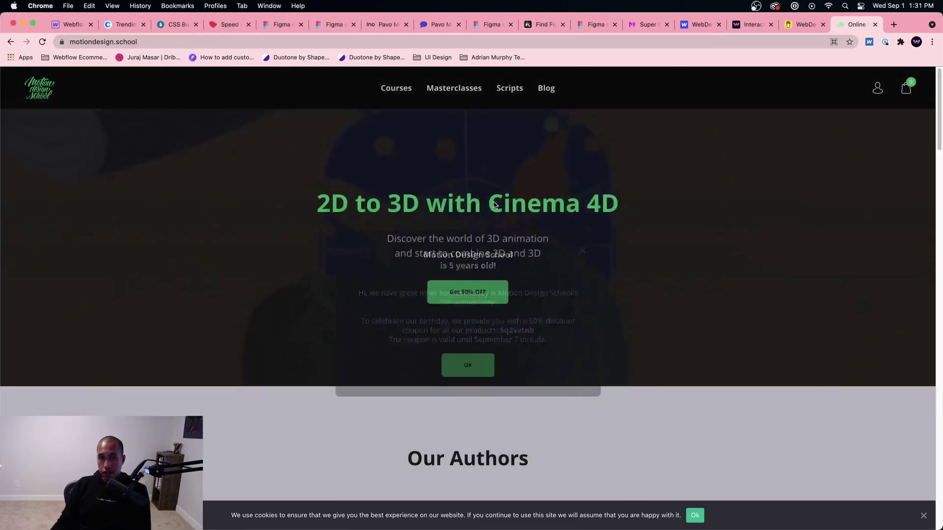
Open Motion Design School's Courses page and browse the After Effects and animation courses through to the end of the catalogue
{"action": "left_click", "coordinate": [394, 91]}
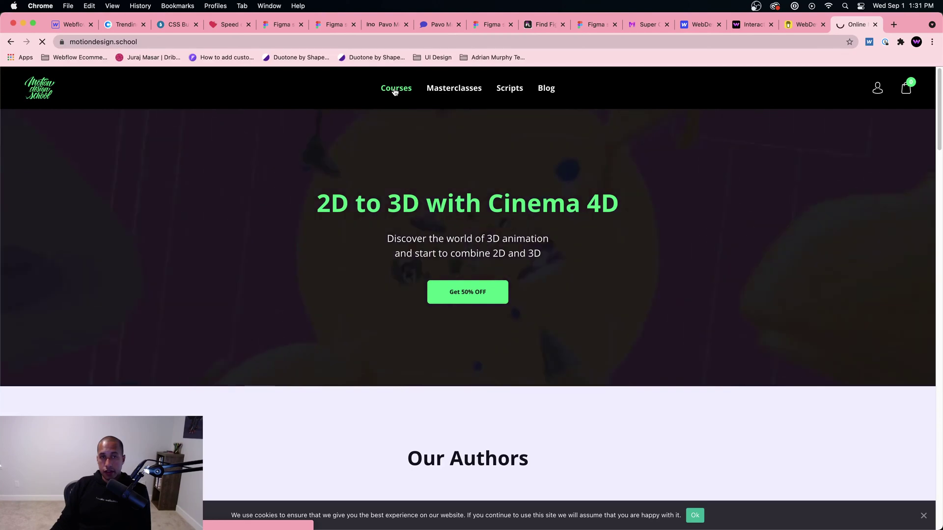
{"action": "scroll", "coordinate": [486, 358], "scroll_direction": "down", "scroll_amount": 4}
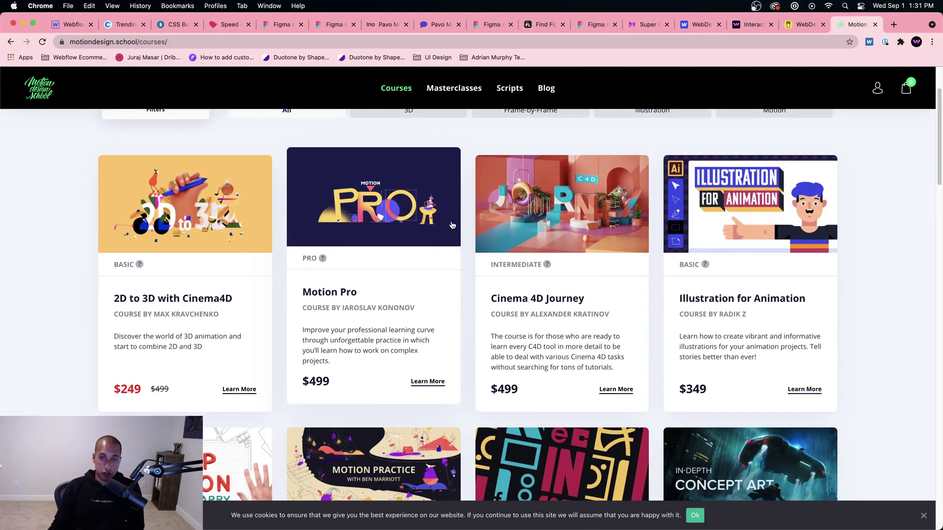
{"action": "scroll", "coordinate": [451, 225], "scroll_direction": "down", "scroll_amount": 5}
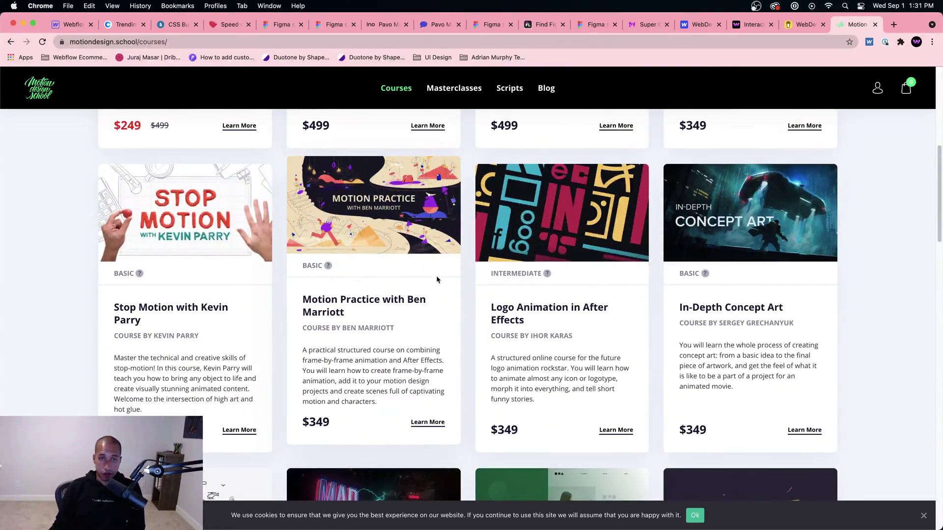
{"action": "scroll", "coordinate": [461, 251], "scroll_direction": "down", "scroll_amount": 8}
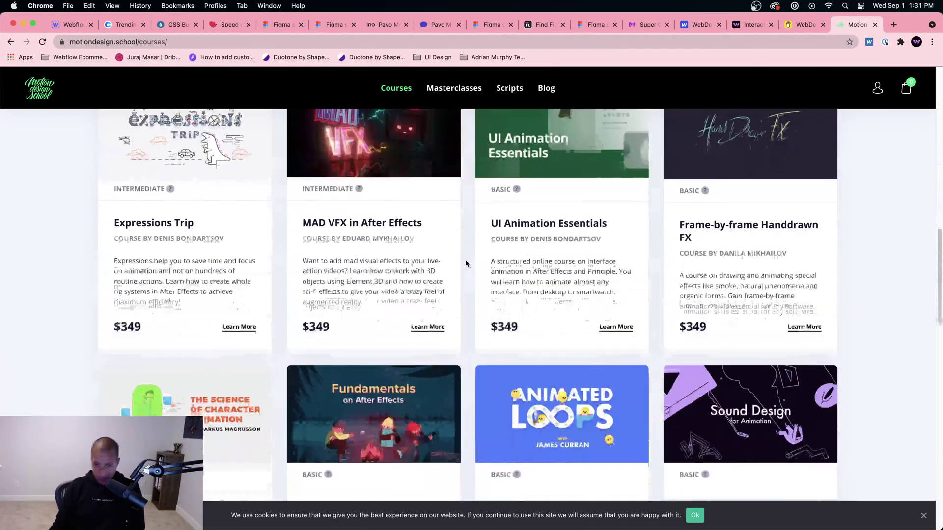
{"action": "scroll", "coordinate": [466, 260], "scroll_direction": "up", "scroll_amount": 2}
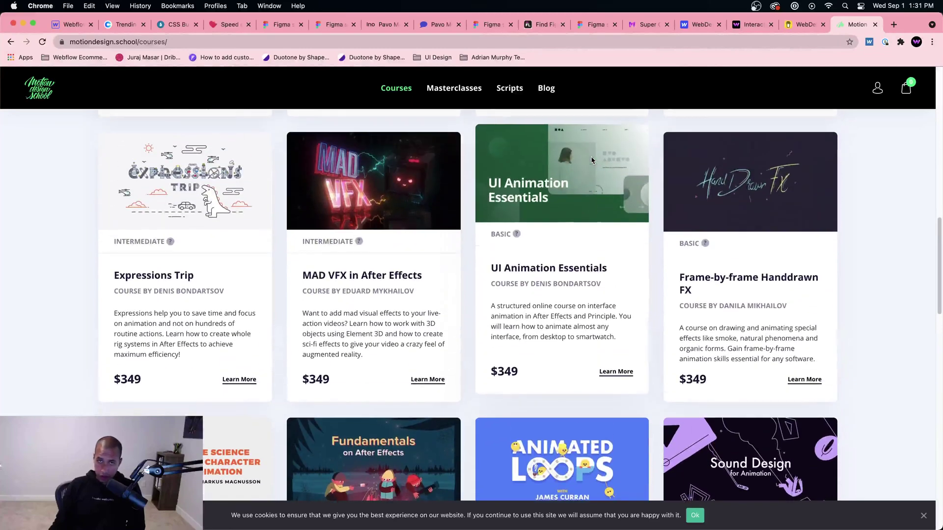
{"action": "scroll", "coordinate": [493, 301], "scroll_direction": "down", "scroll_amount": 3}
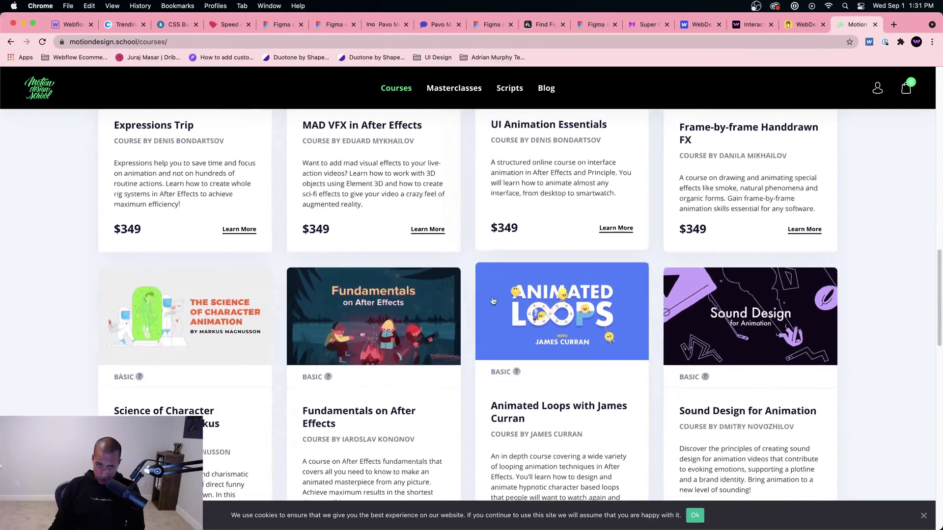
{"action": "scroll", "coordinate": [493, 301], "scroll_direction": "down", "scroll_amount": 2}
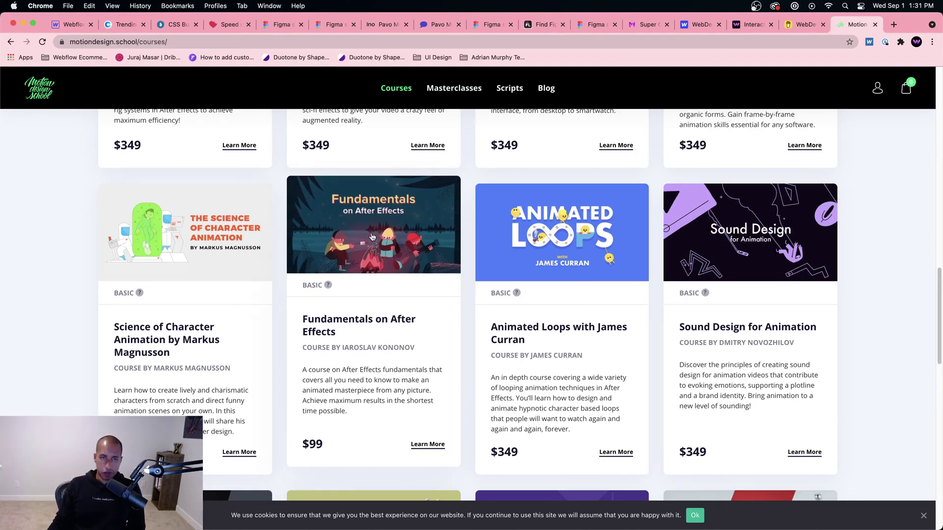
{"action": "scroll", "coordinate": [397, 261], "scroll_direction": "down", "scroll_amount": 1}
{"action": "scroll", "coordinate": [415, 299], "scroll_direction": "down", "scroll_amount": 5}
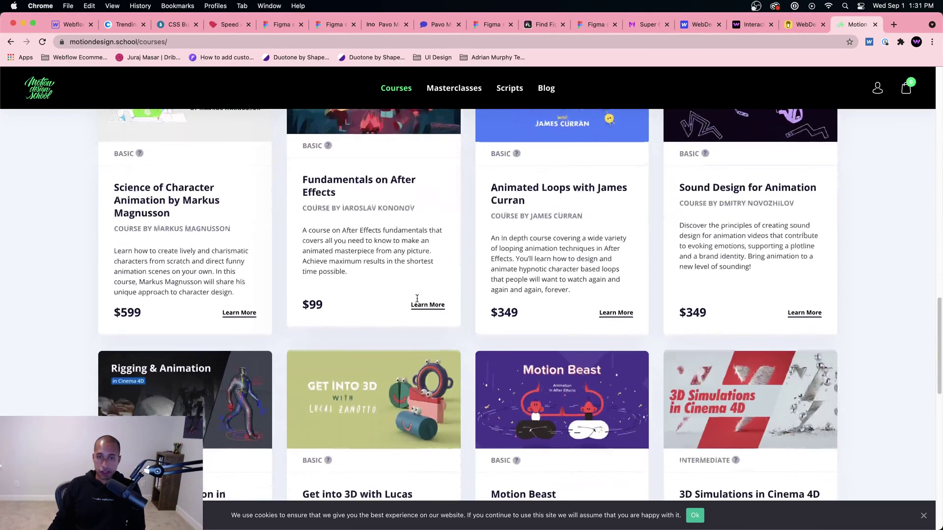
{"action": "scroll", "coordinate": [417, 298], "scroll_direction": "down", "scroll_amount": 1}
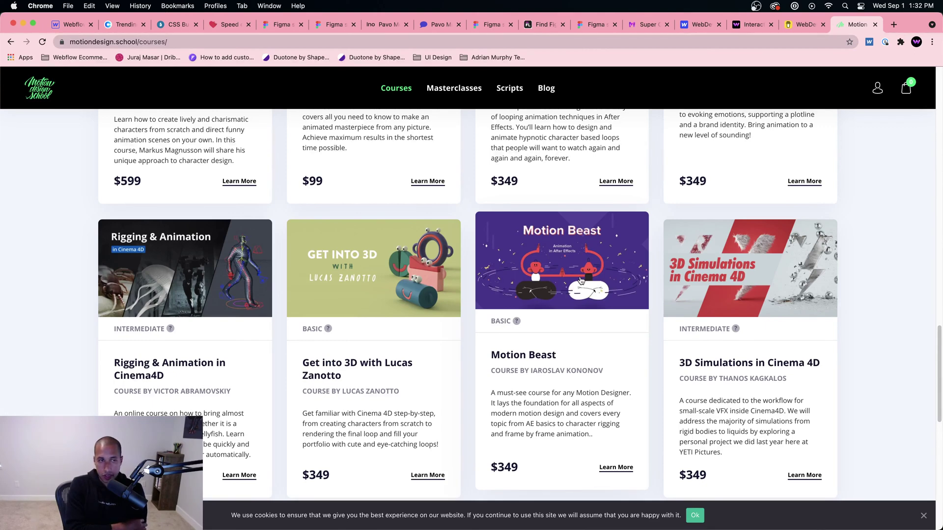
{"action": "scroll", "coordinate": [536, 280], "scroll_direction": "down", "scroll_amount": 2}
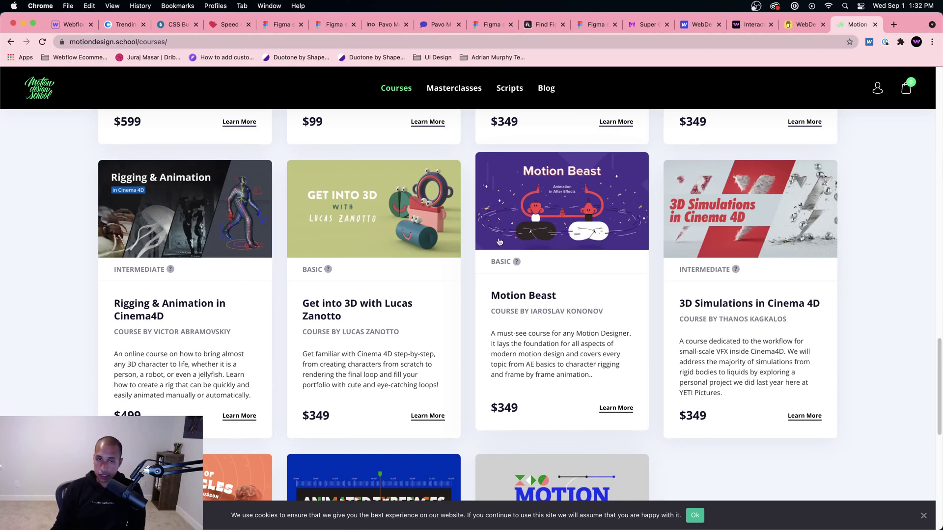
{"action": "scroll", "coordinate": [579, 228], "scroll_direction": "down", "scroll_amount": 5}
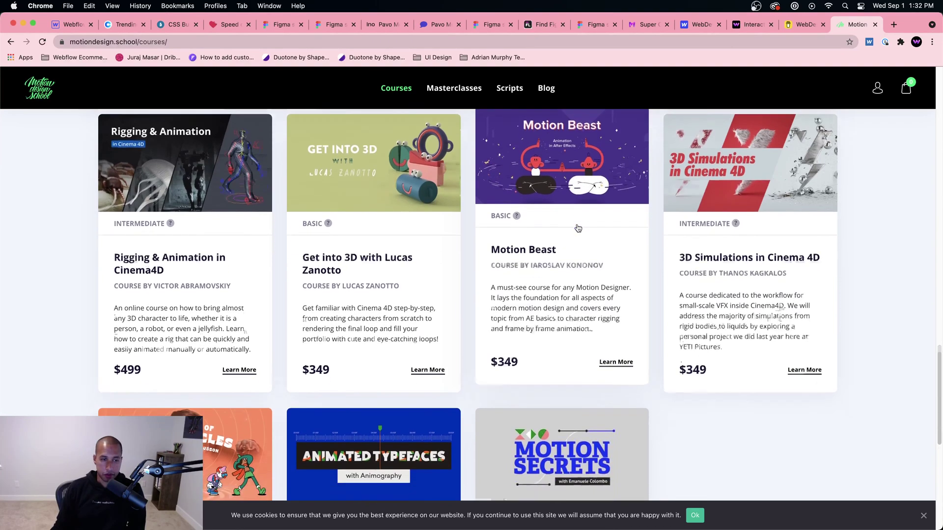
{"action": "scroll", "coordinate": [577, 226], "scroll_direction": "down", "scroll_amount": 3}
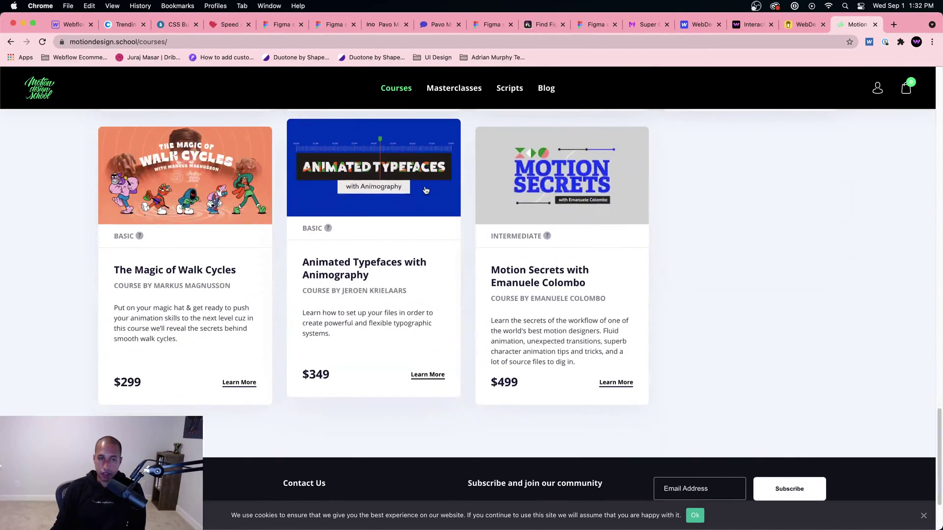
{"action": "scroll", "coordinate": [149, 219], "scroll_direction": "up", "scroll_amount": 6}
{"action": "scroll", "coordinate": [149, 219], "scroll_direction": "up", "scroll_amount": 10}
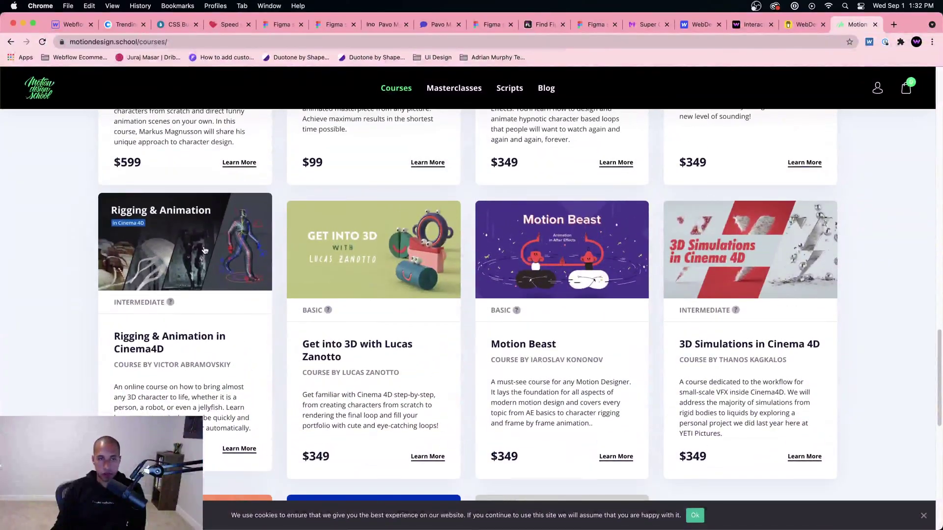
Look through the Figmaland site and the "Figma startup landing page dark" Community page, closing its full-screen preview
{"action": "scroll", "coordinate": [250, 246], "scroll_direction": "up", "scroll_amount": 10}
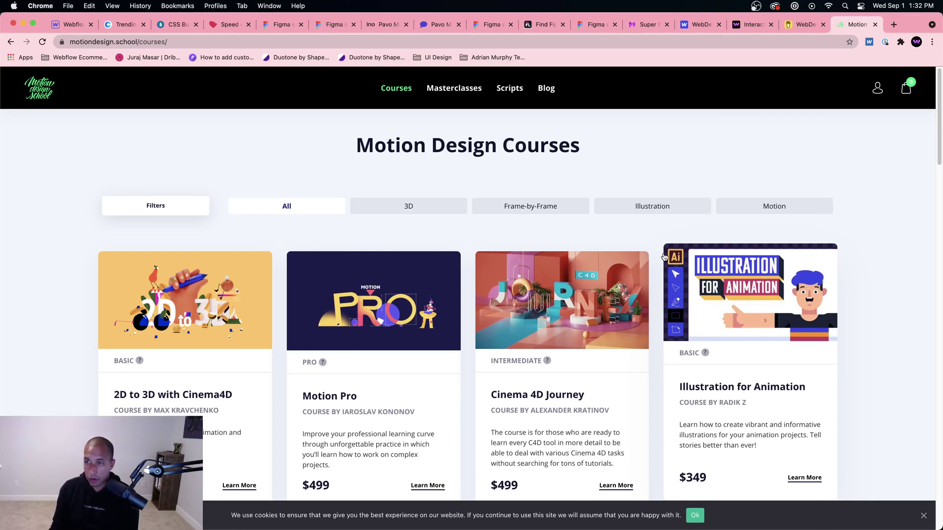
{"action": "left_click", "coordinate": [71, 24]}
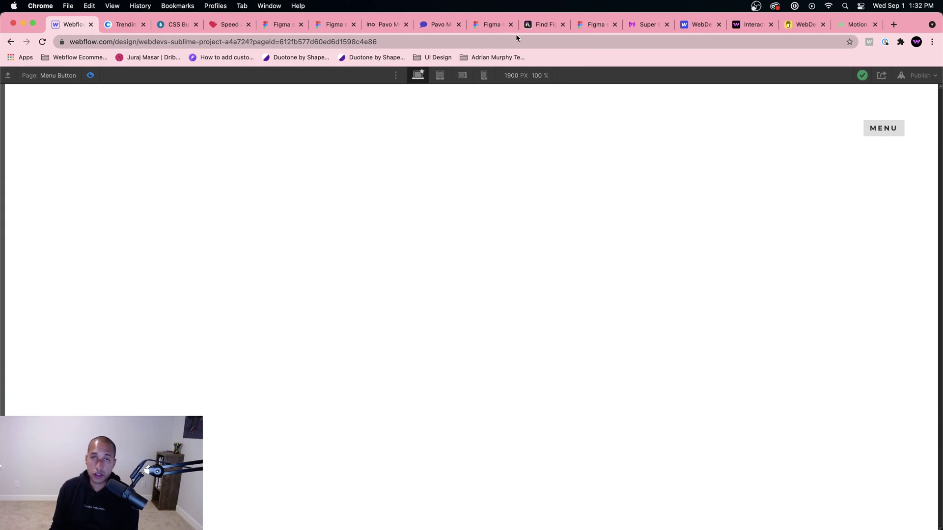
{"action": "left_click", "coordinate": [540, 24]}
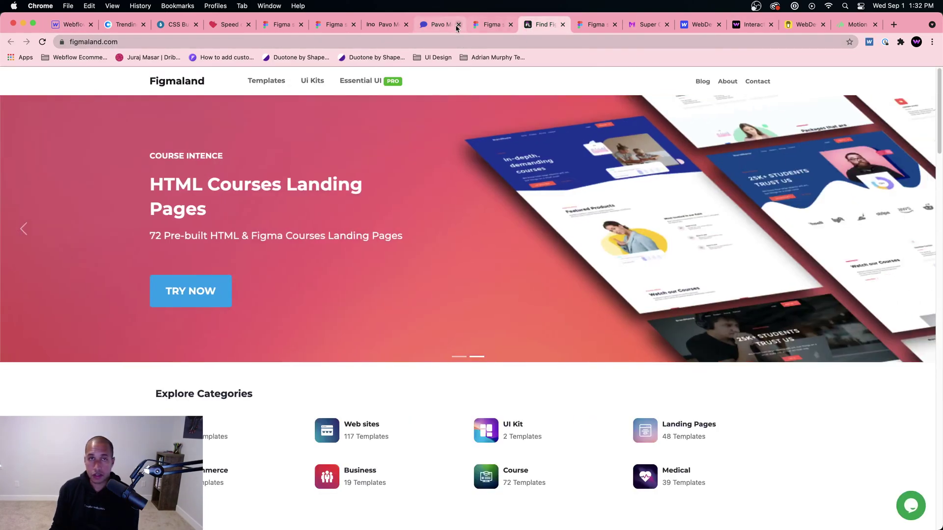
{"action": "left_click", "coordinate": [490, 25]}
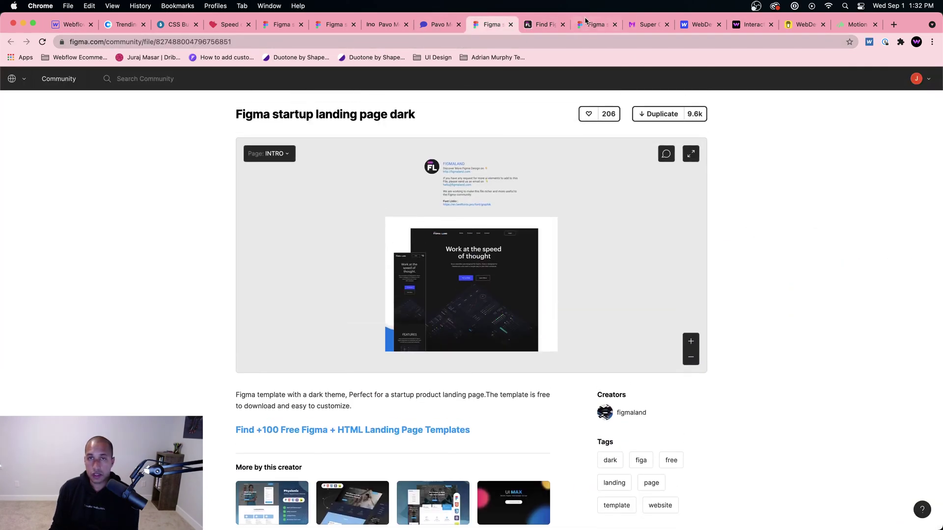
{"action": "left_click", "coordinate": [585, 21]}
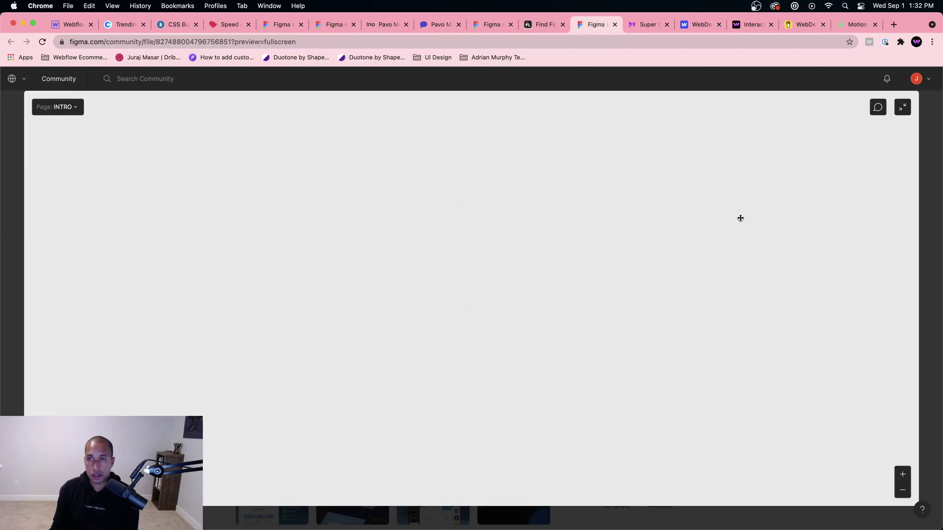
{"action": "key", "text": "Escape"}
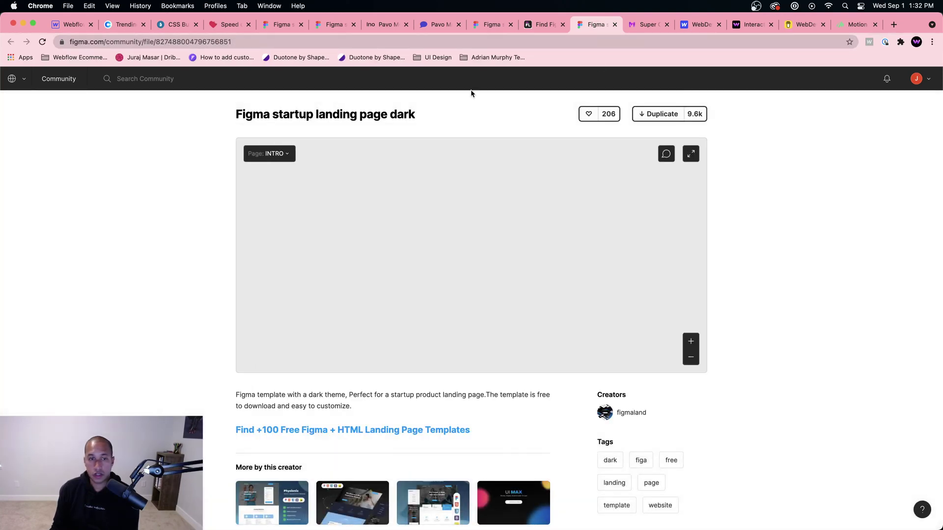
{"action": "left_click", "coordinate": [276, 25]}
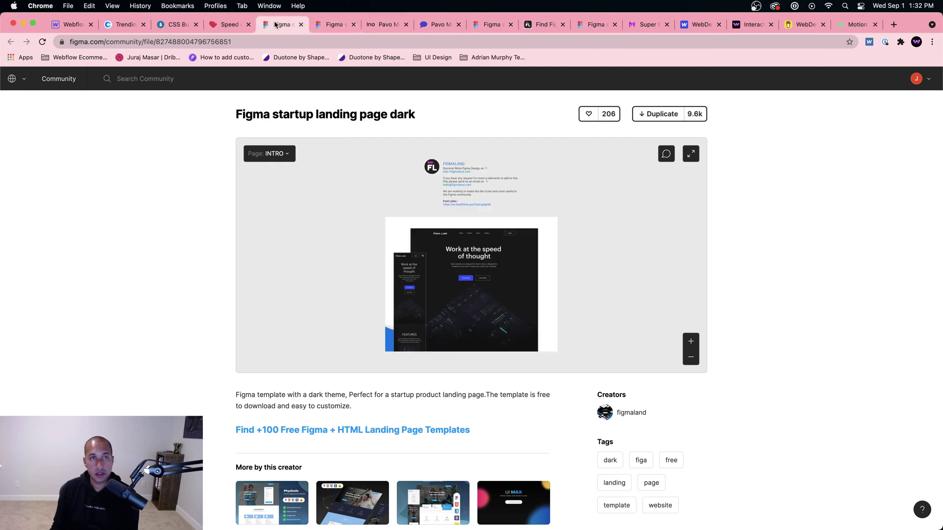
Inspect the screens group and headline of the Desktop - 1 frame in the dark startup landing page file, and return to the Webflow preview
{"action": "left_click", "coordinate": [334, 24]}
{"action": "scroll", "coordinate": [412, 253], "scroll_direction": "down", "scroll_amount": 5}
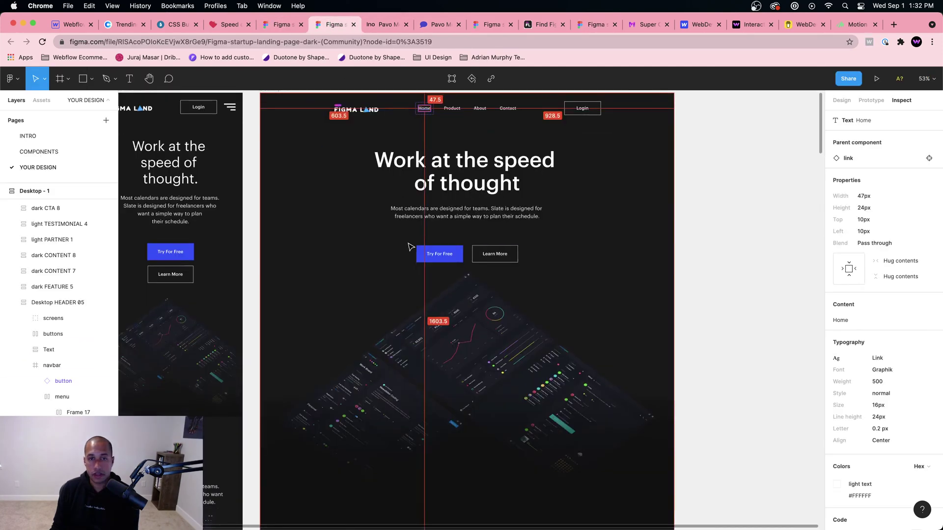
{"action": "scroll", "coordinate": [414, 255], "scroll_direction": "down", "scroll_amount": 3}
{"action": "scroll", "coordinate": [413, 255], "scroll_direction": "up", "scroll_amount": 4}
{"action": "left_click", "coordinate": [437, 254]}
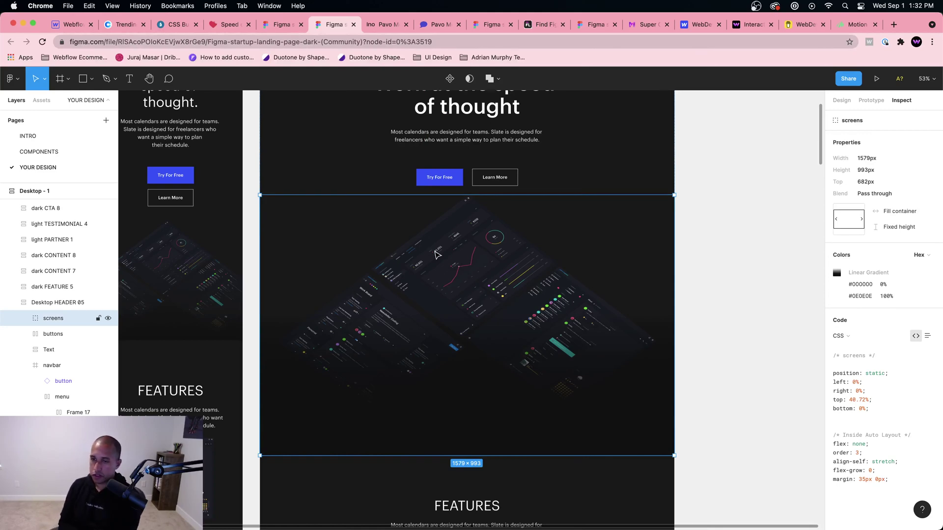
{"action": "scroll", "coordinate": [489, 245], "scroll_direction": "up", "scroll_amount": 5}
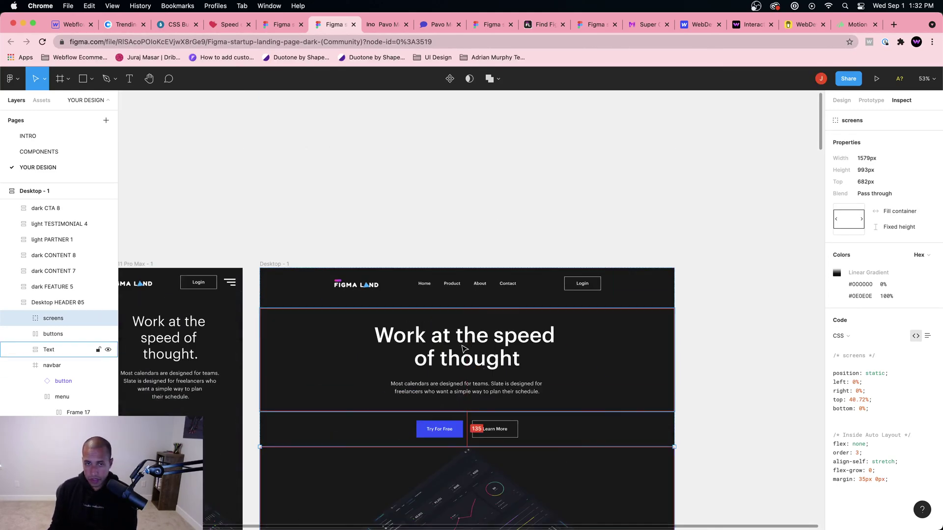
{"action": "left_click", "coordinate": [482, 347]}
{"action": "left_click", "coordinate": [506, 345]}
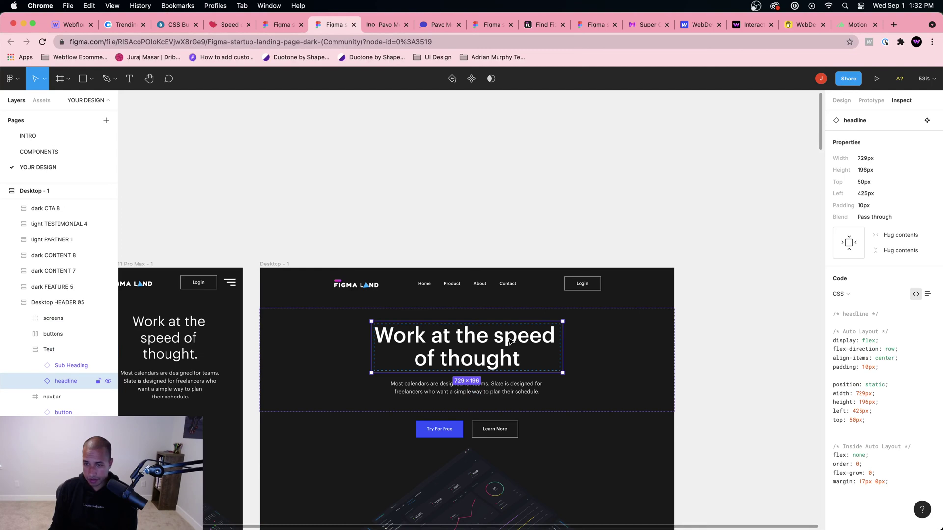
{"action": "left_click", "coordinate": [507, 211]}
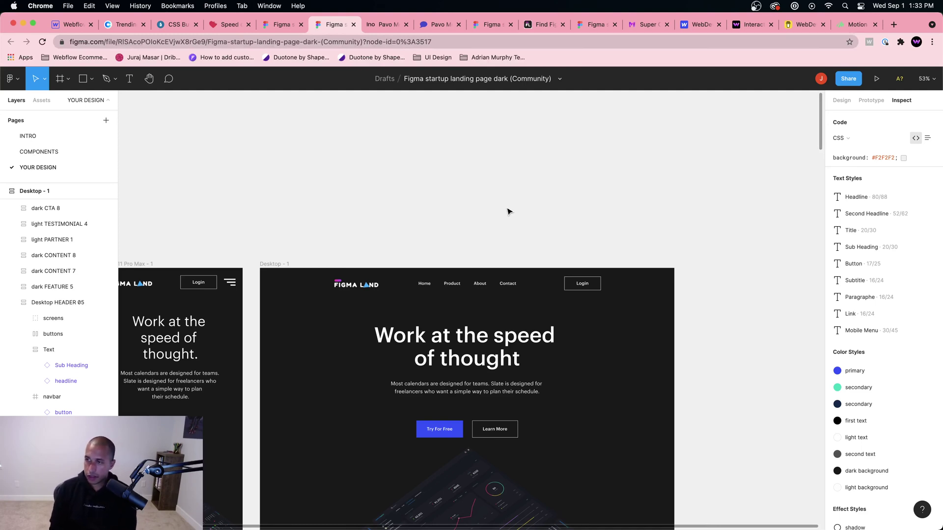
{"action": "left_click", "coordinate": [65, 24]}
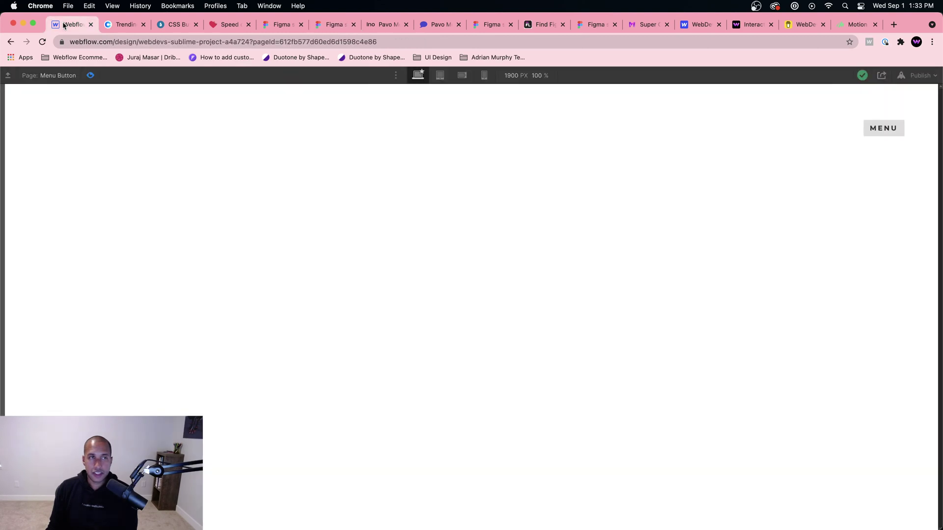